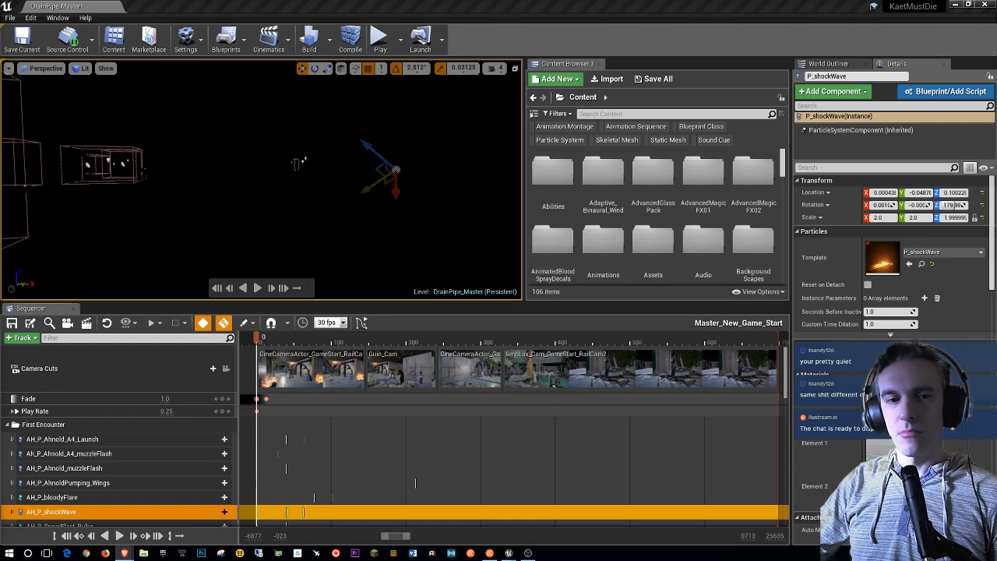
{"action": "left_click", "coordinate": [94, 128]}
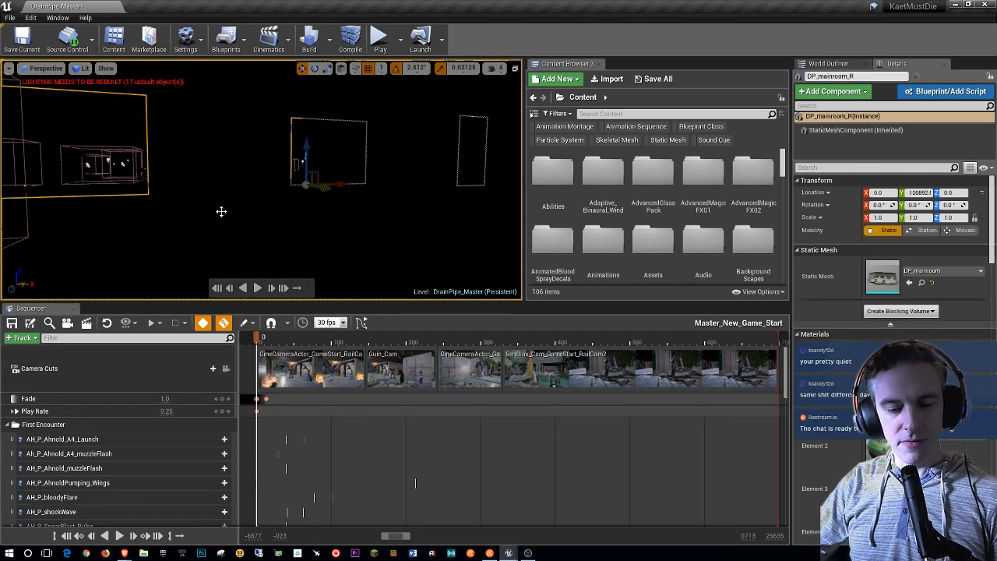
{"action": "key", "text": "g"}
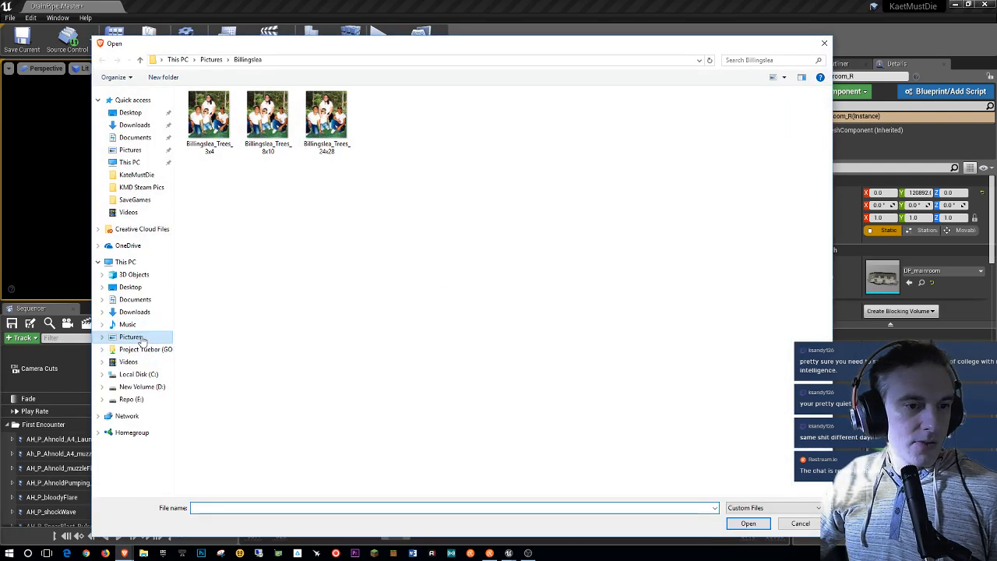
Step: Browse to the Desktop folder and open the image Kaet_Anna_black_hiorizontal_5000_guetzli for upload
{"action": "left_click", "coordinate": [139, 338]}
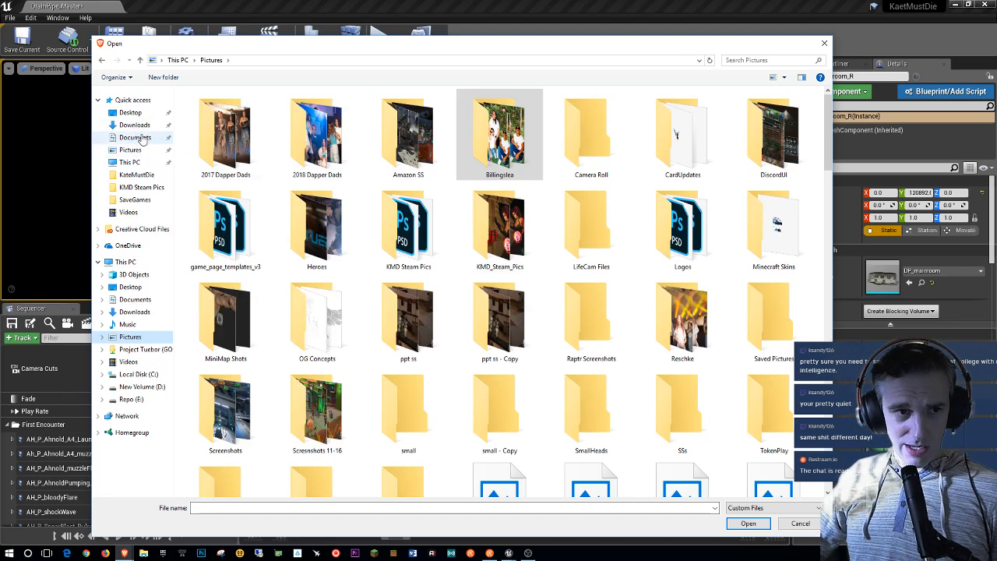
{"action": "left_click", "coordinate": [131, 112]}
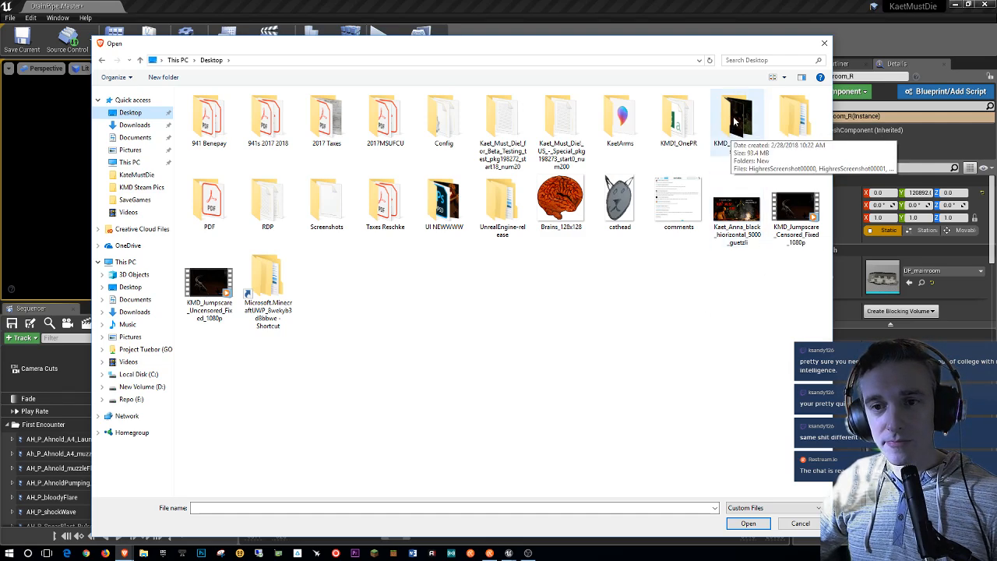
{"action": "left_click", "coordinate": [737, 212]}
{"action": "left_click", "coordinate": [748, 523]}
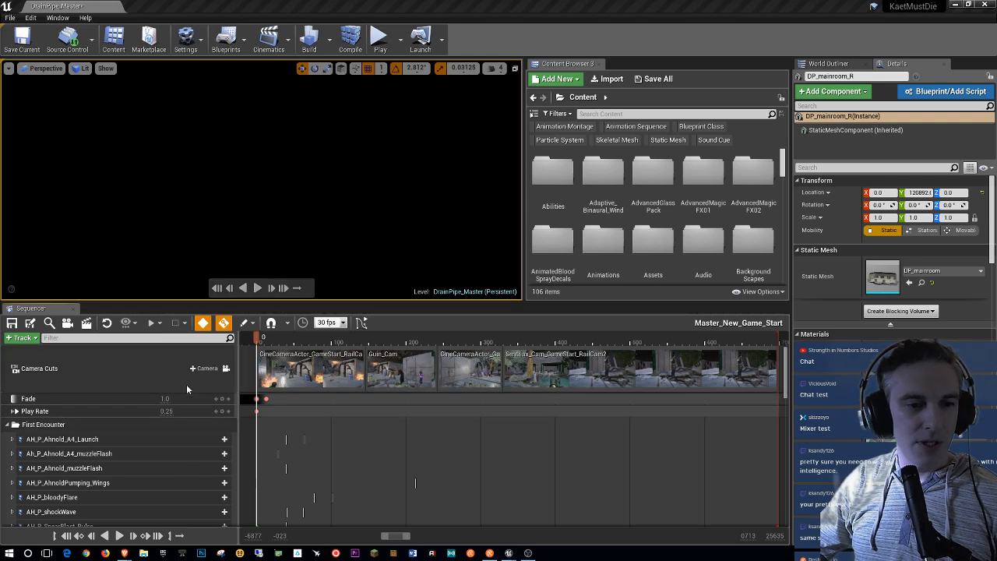
Step: Maximize the viewport, hide the editor overlays with game view, and play the Master_New_Game_Start sequence
{"action": "left_click", "coordinate": [204, 374]}
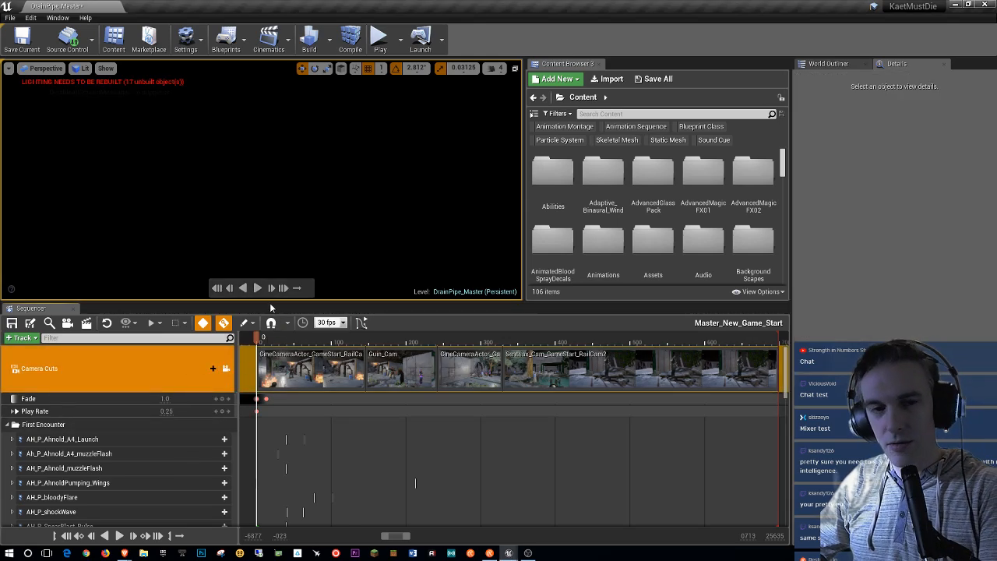
{"action": "left_click", "coordinate": [227, 236]}
{"action": "key", "text": "F11"}
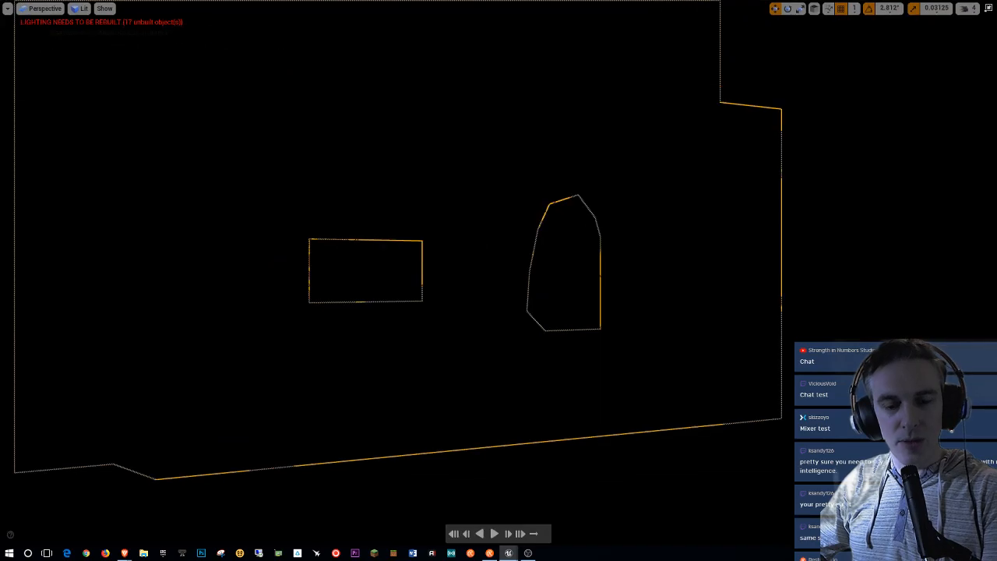
{"action": "key", "text": "g"}
{"action": "key", "text": "g"}
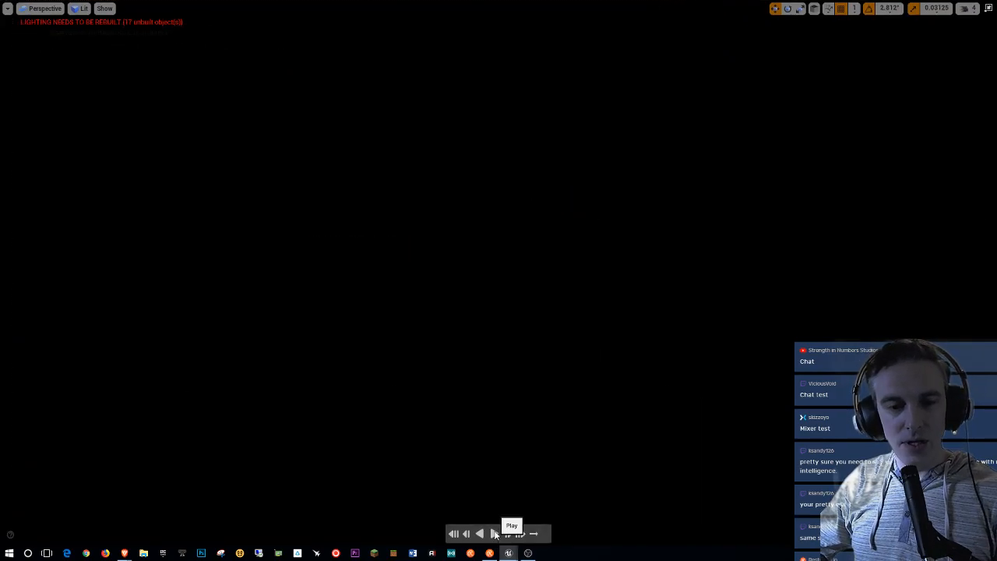
{"action": "left_click", "coordinate": [495, 534]}
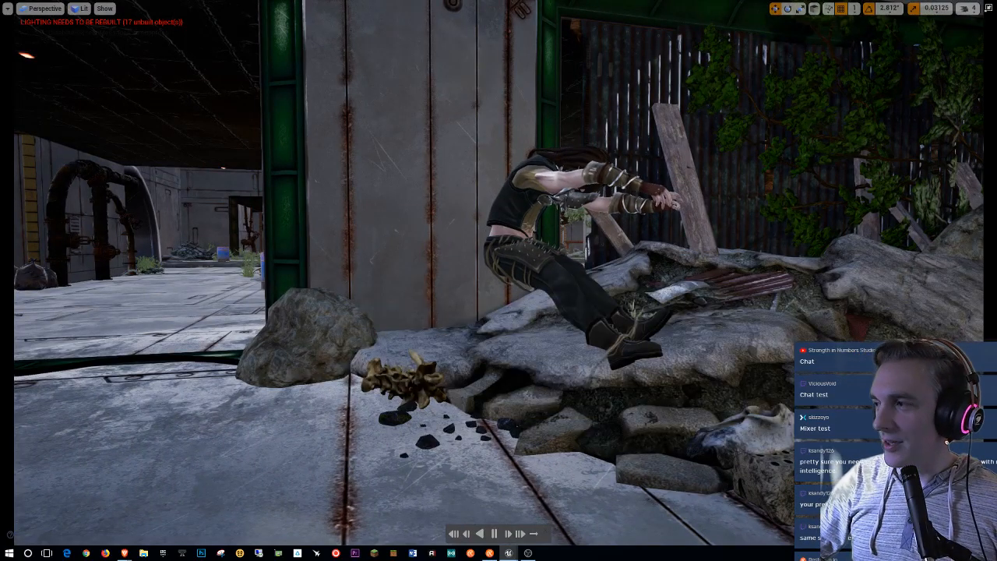
Step: Replay the cinematic from the start, pause it at the woman by the rocks, and restore the normal editor layout
{"action": "left_click", "coordinate": [453, 534]}
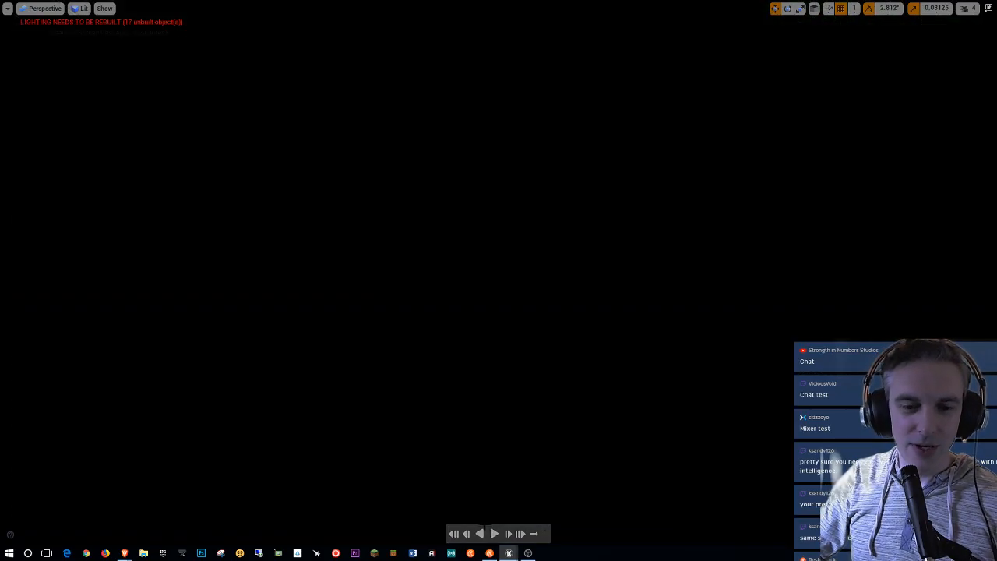
{"action": "left_click", "coordinate": [494, 533]}
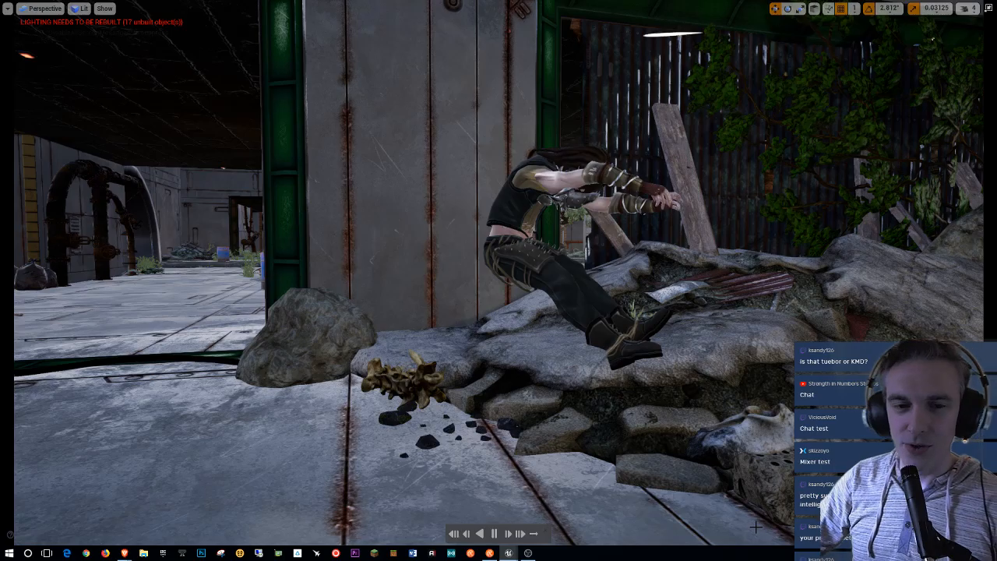
{"action": "left_click", "coordinate": [494, 533]}
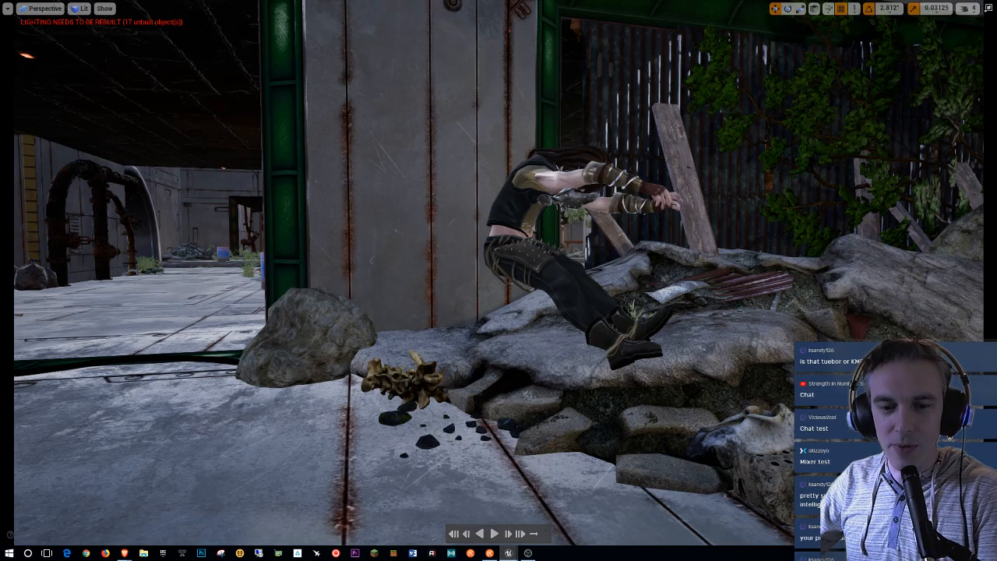
{"action": "key", "text": "F11"}
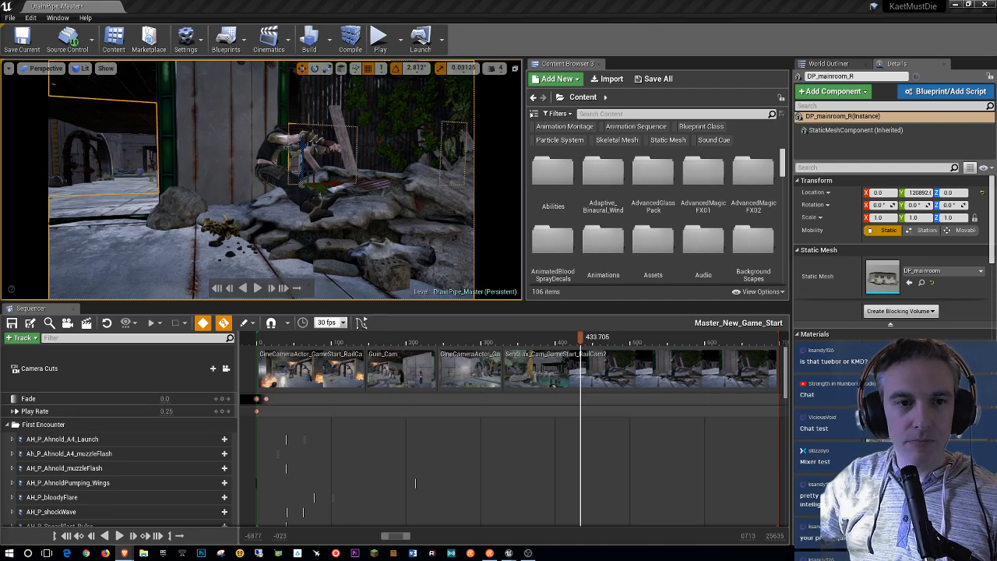
Step: Release the viewport from the camera cuts in game view and fly to the kilted character firing the arm gun
{"action": "left_click", "coordinate": [224, 225]}
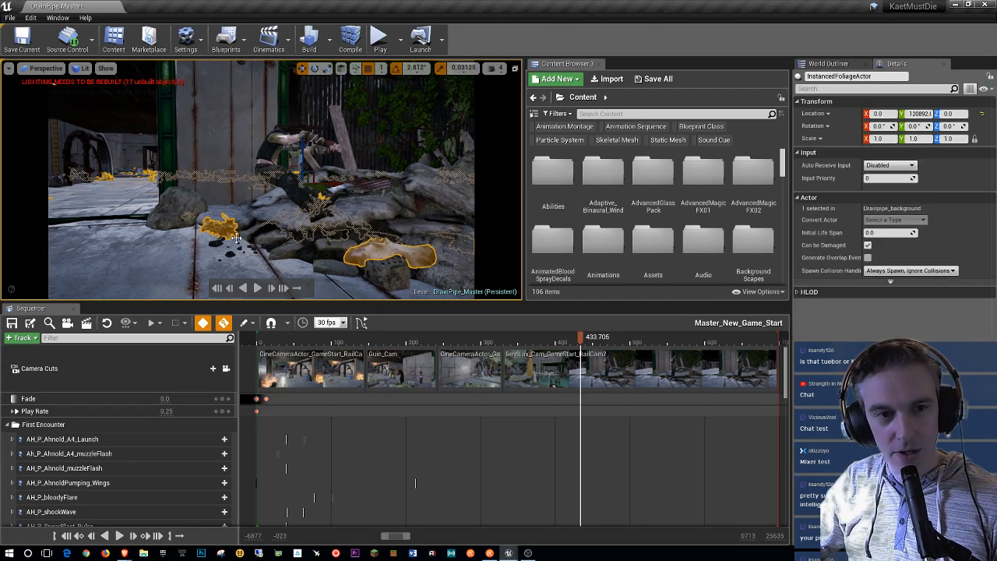
{"action": "key", "text": "g"}
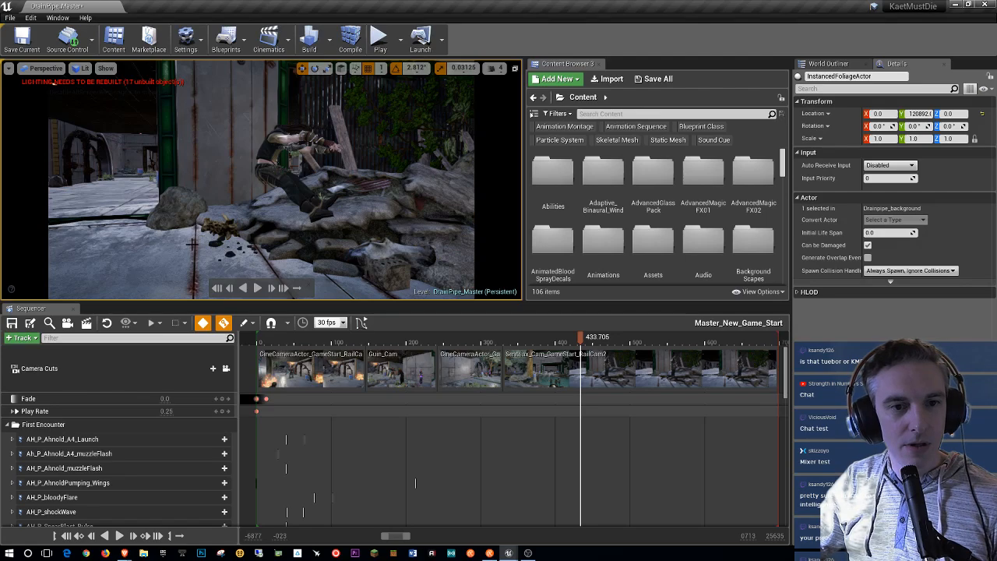
{"action": "left_click", "coordinate": [226, 374]}
{"action": "right_click_drag", "start_coordinate": [237, 209], "coordinate": [234, 234]}
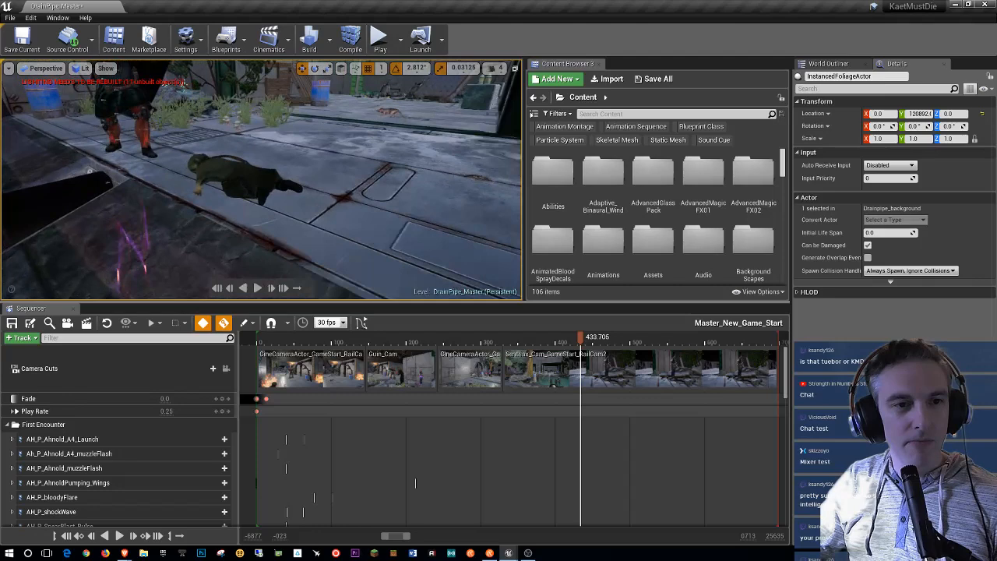
{"action": "key", "text": "1"}
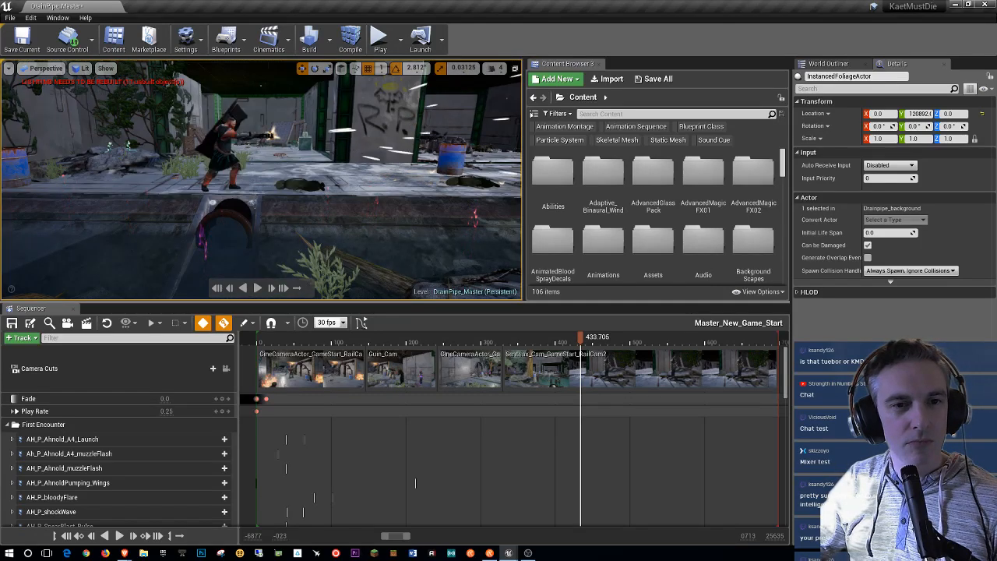
{"action": "right_click_drag", "start_coordinate": [234, 233], "coordinate": [249, 218]}
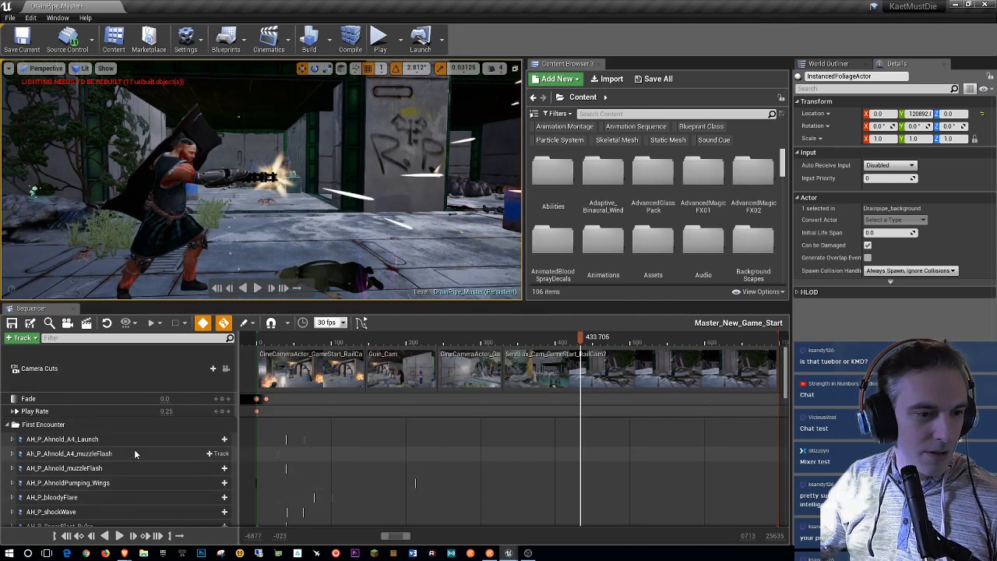
Step: Collapse the First Encounter folder, expand Second Encounter, and reveal the Particle System track of p_nyd_a4muzzle
{"action": "left_click", "coordinate": [7, 425]}
{"action": "left_click", "coordinate": [7, 439]}
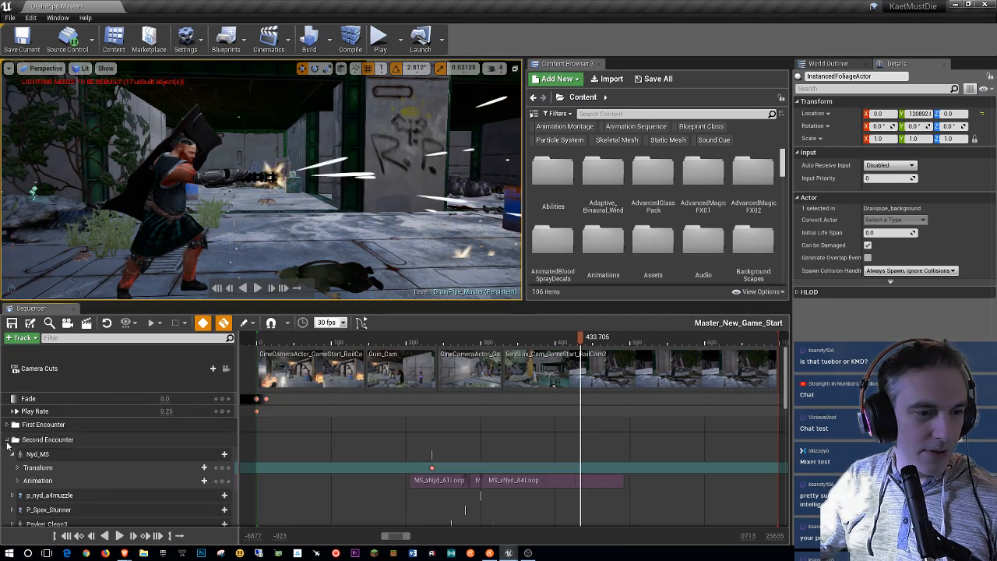
{"action": "scroll", "coordinate": [98, 444], "scroll_direction": "down", "scroll_amount": 1}
{"action": "scroll", "coordinate": [119, 452], "scroll_direction": "down", "scroll_amount": 2}
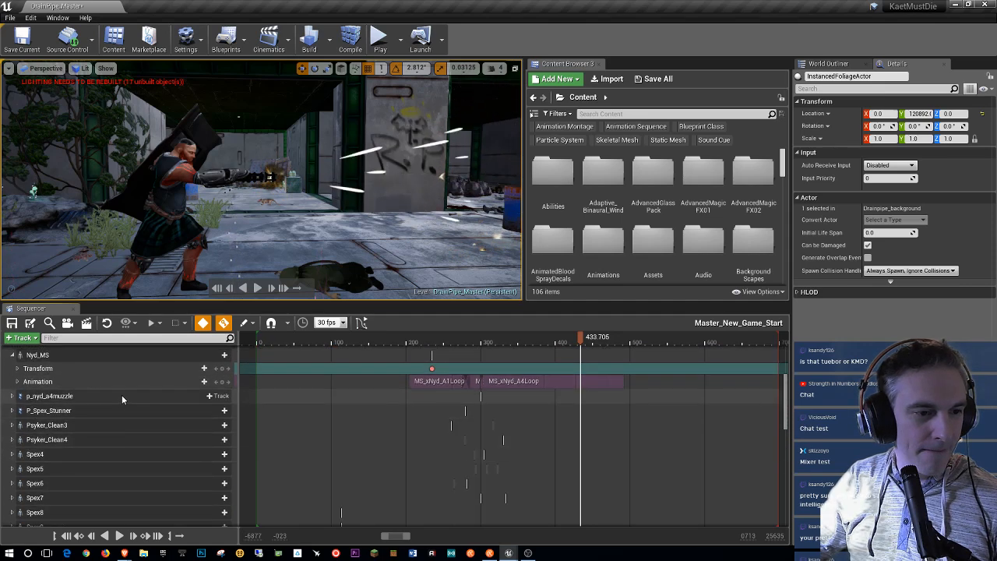
{"action": "left_click", "coordinate": [122, 395]}
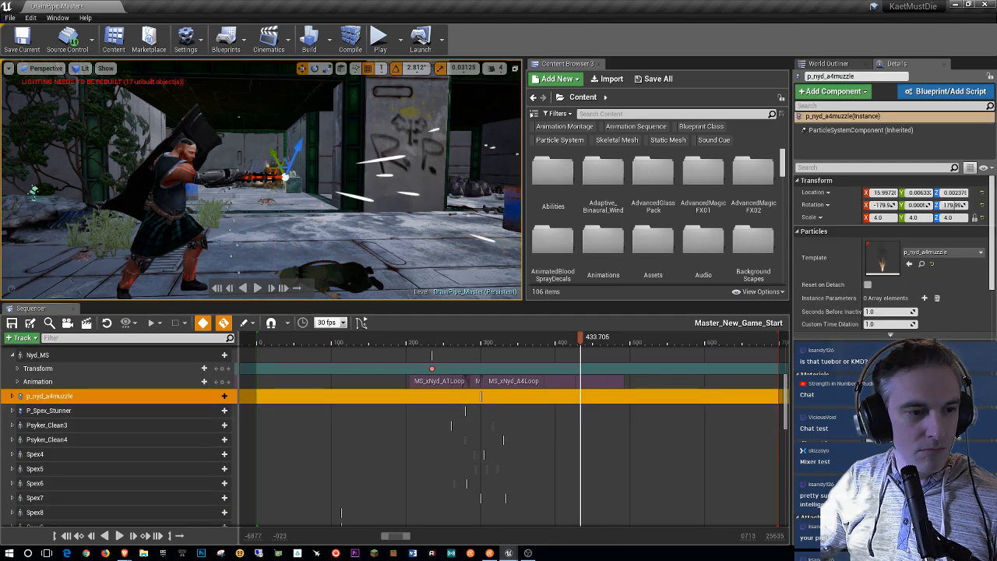
{"action": "left_click", "coordinate": [11, 396]}
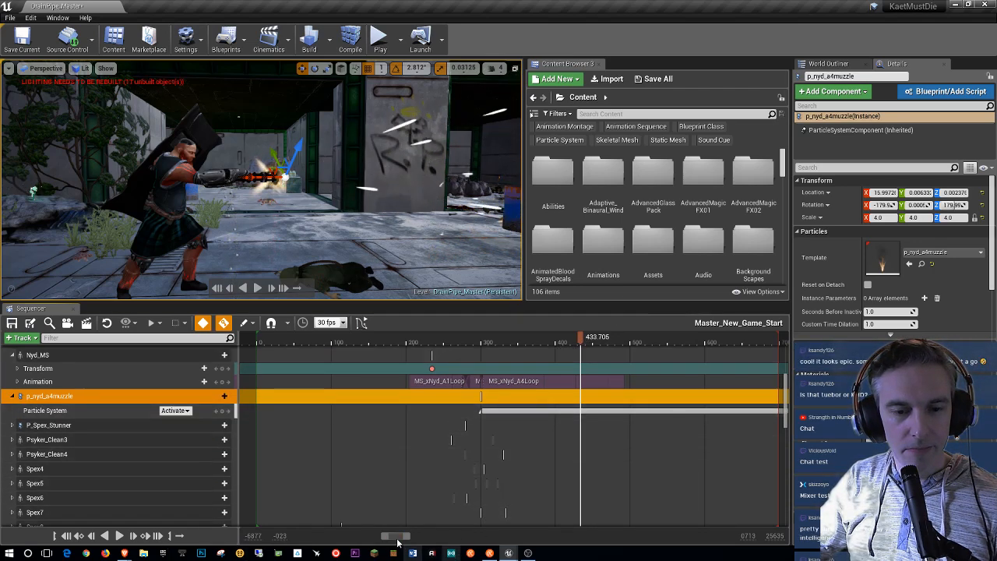
Step: Add a Deactivate key at frame 474.791 on the p_nyd_a4muzzle Particle System track
{"action": "mouse_move", "coordinate": [402, 537]}
{"action": "left_mouse_down"}
{"action": "mouse_move", "coordinate": [425, 536]}
{"action": "mouse_move", "coordinate": [402, 534]}
{"action": "left_mouse_up"}
{"action": "left_click_drag", "start_coordinate": [460, 345], "coordinate": [491, 387]}
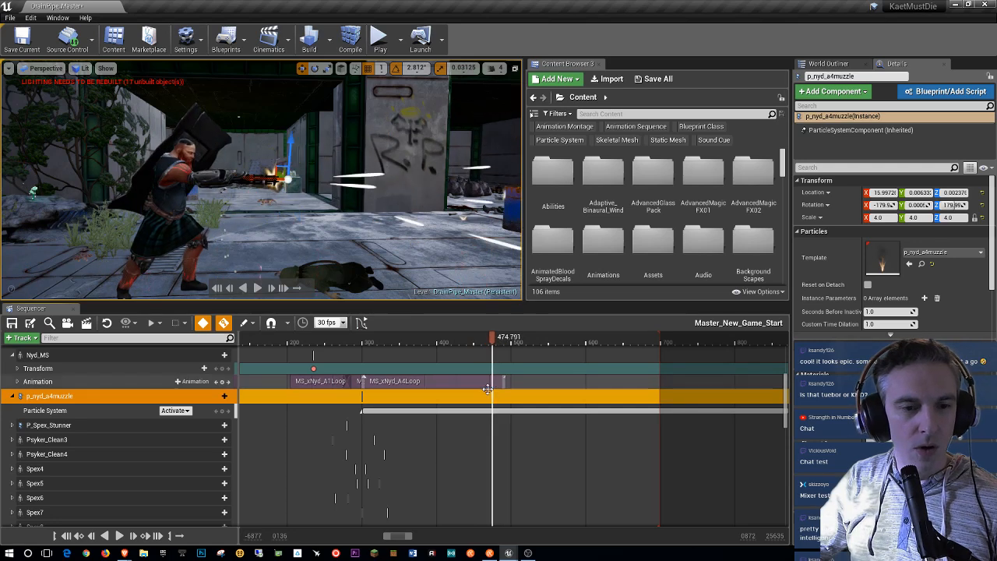
{"action": "left_click", "coordinate": [185, 411]}
{"action": "left_click", "coordinate": [173, 426]}
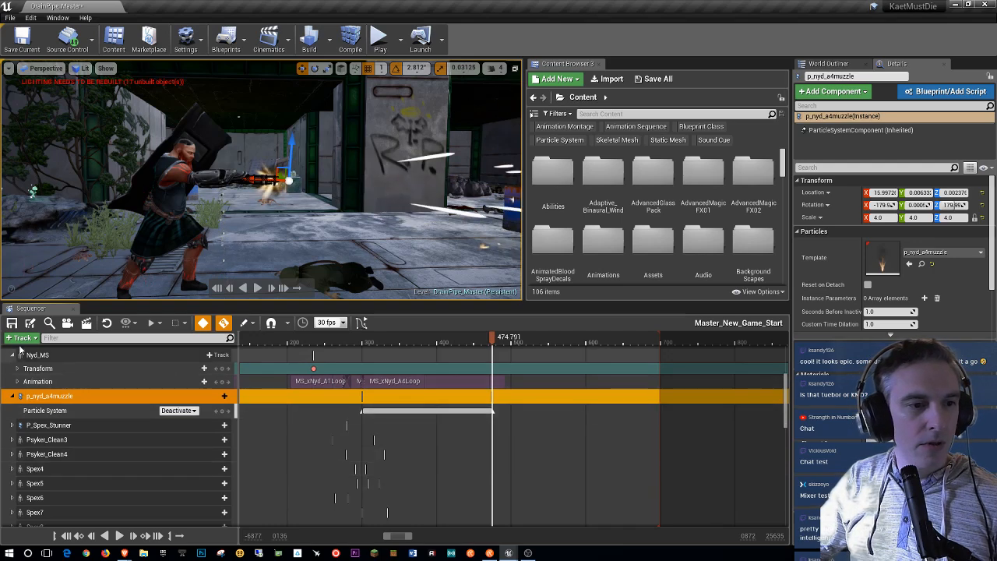
Step: Save the Master_New_Game_Start sequence and the Drainpipe_zone1_lighting_Cinematic level, checking both out of source control
{"action": "left_click", "coordinate": [11, 326]}
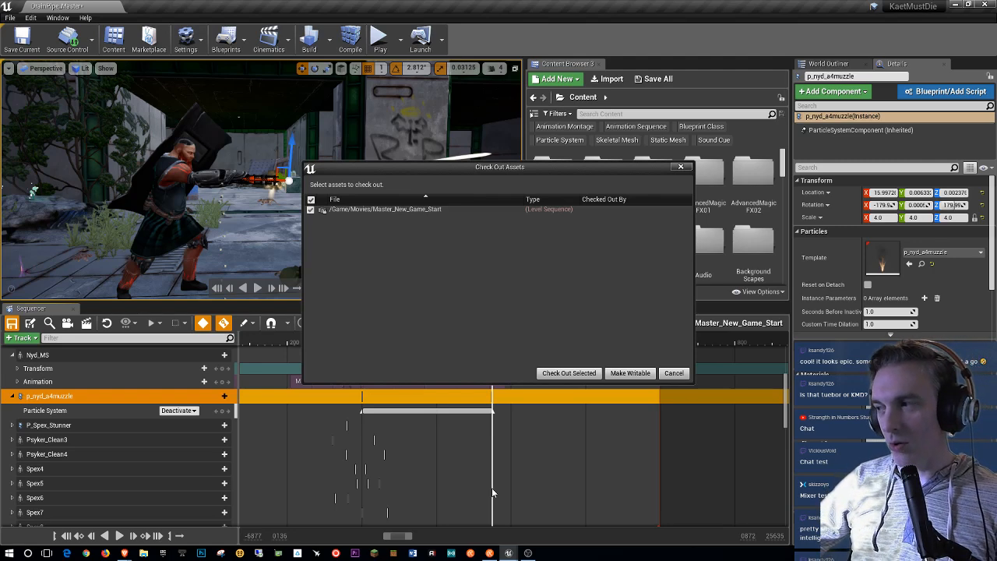
{"action": "left_click", "coordinate": [568, 373]}
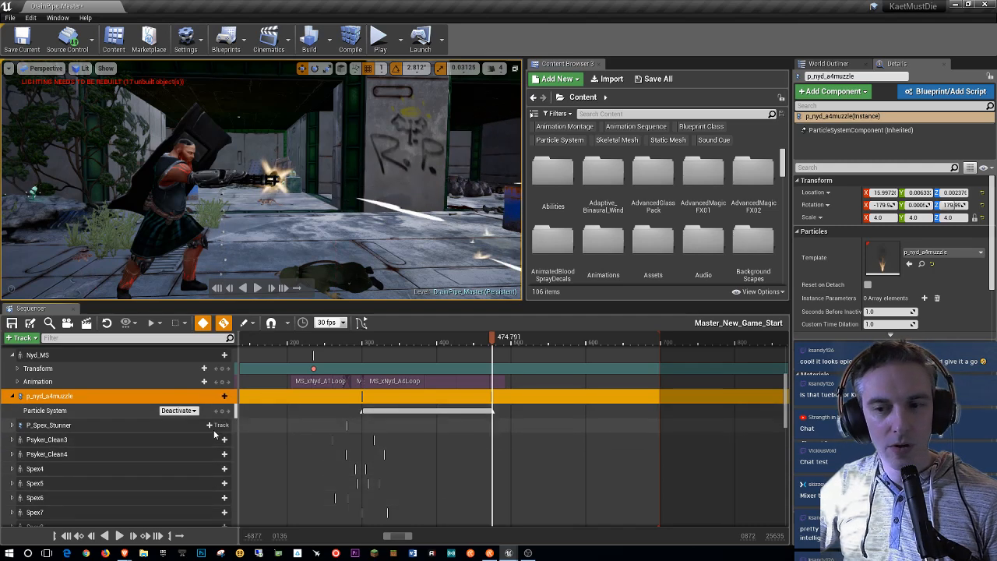
{"action": "left_click", "coordinate": [138, 411]}
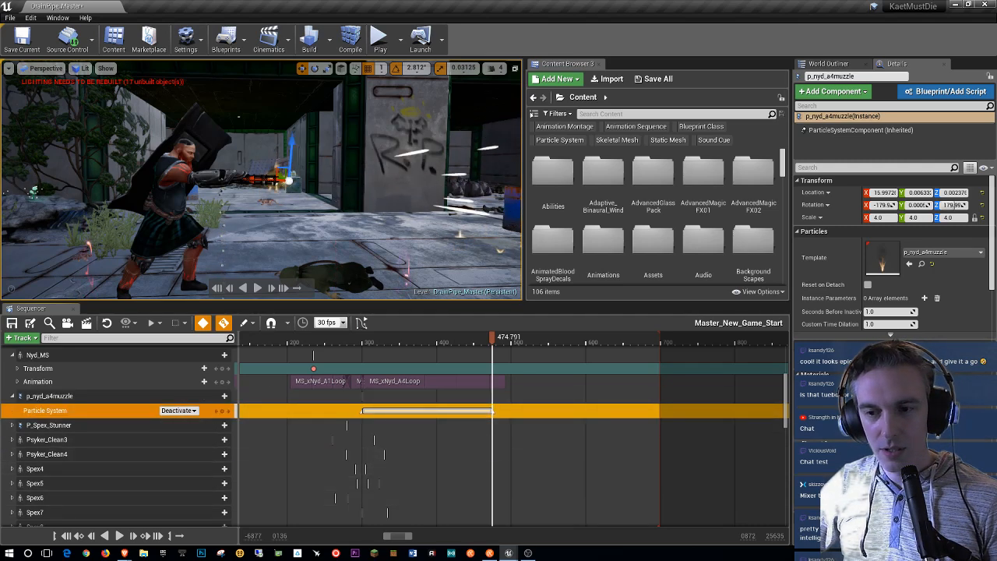
{"action": "scroll", "coordinate": [810, 413], "scroll_direction": "down", "scroll_amount": 10}
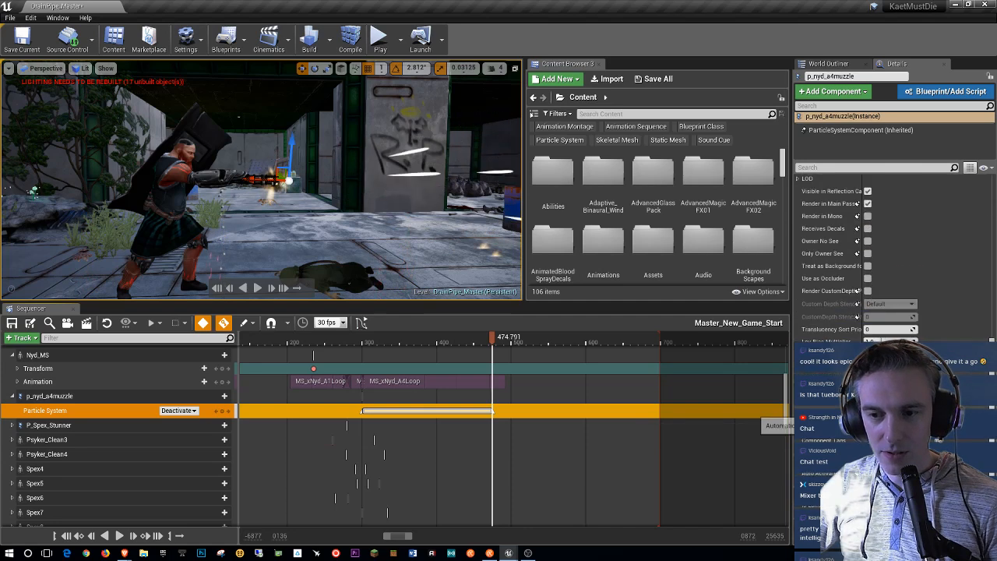
{"action": "scroll", "coordinate": [857, 312], "scroll_direction": "down", "scroll_amount": 3}
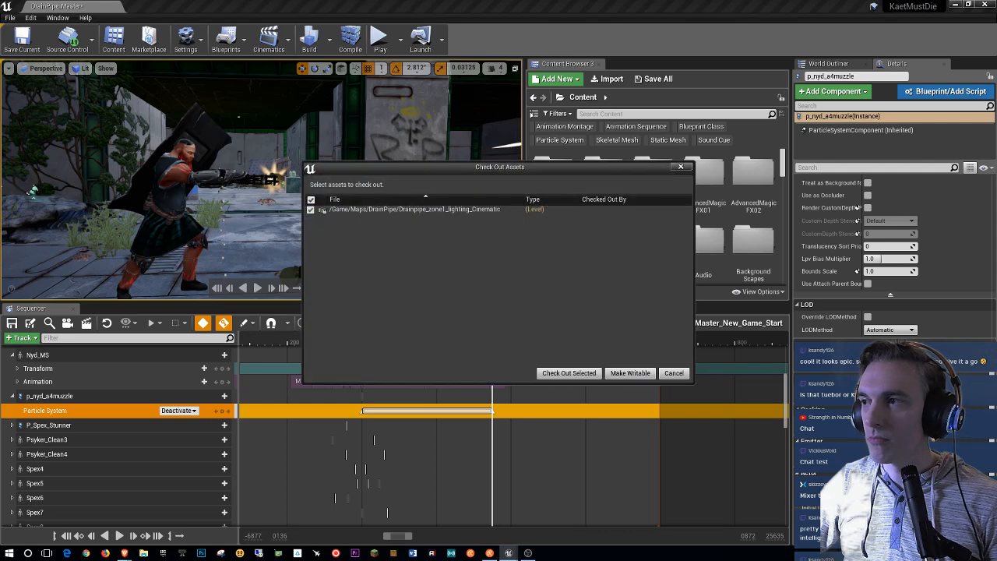
{"action": "left_click", "coordinate": [575, 372]}
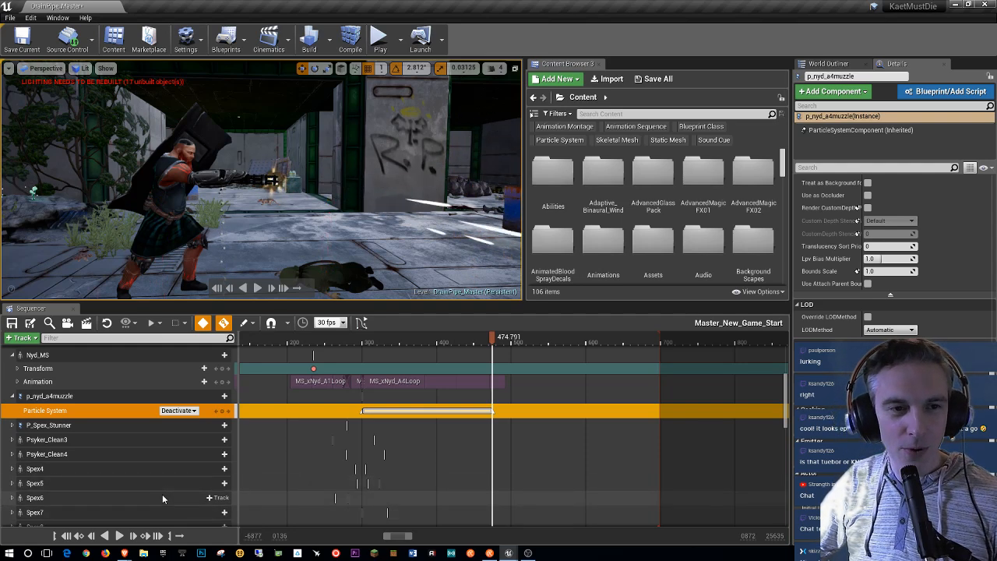
Step: Preview the sequence from its start in a maximized viewport with game view on, and rewind it
{"action": "left_click", "coordinate": [66, 536]}
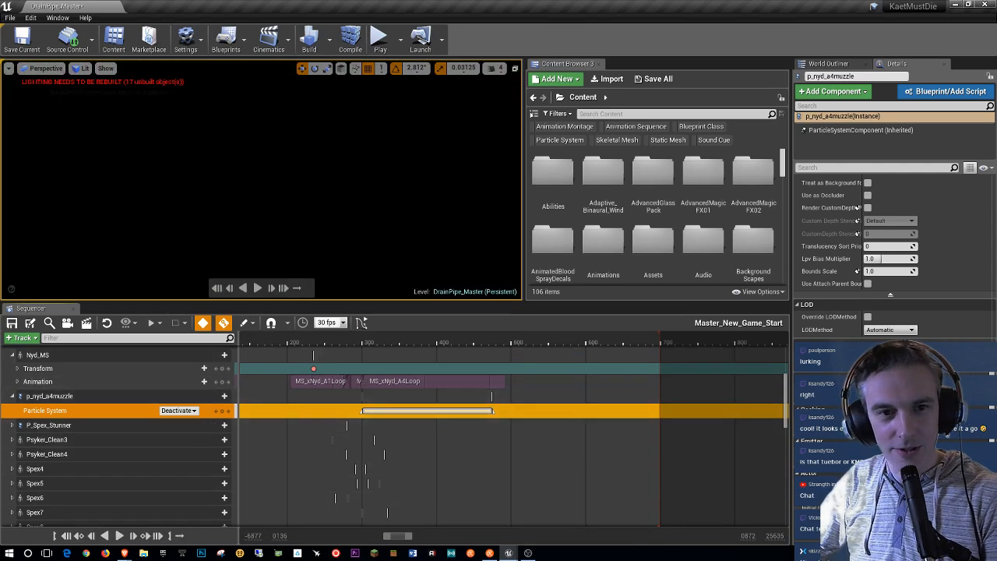
{"action": "left_click", "coordinate": [261, 167]}
{"action": "key", "text": "F11"}
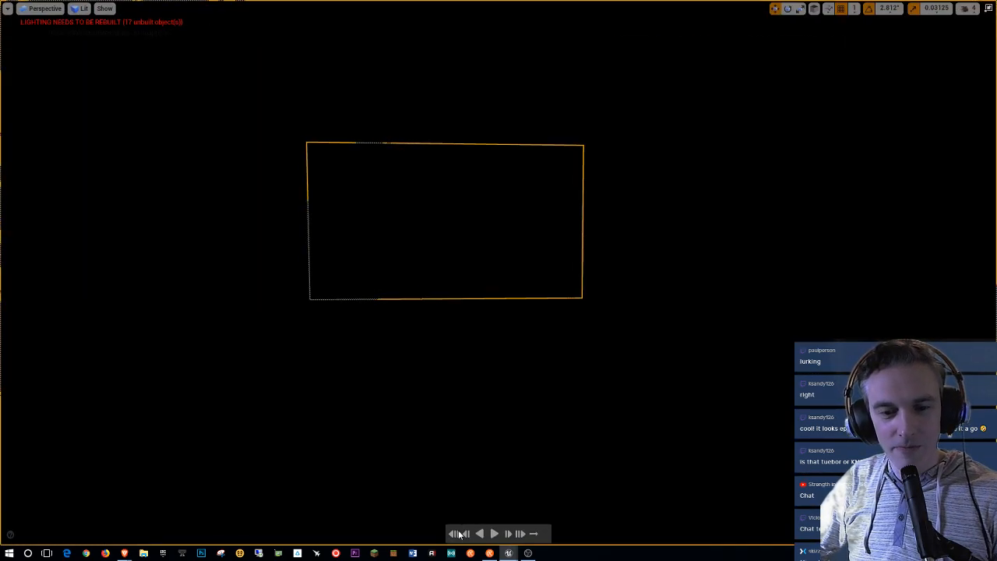
{"action": "key", "text": "g"}
{"action": "key", "text": "g"}
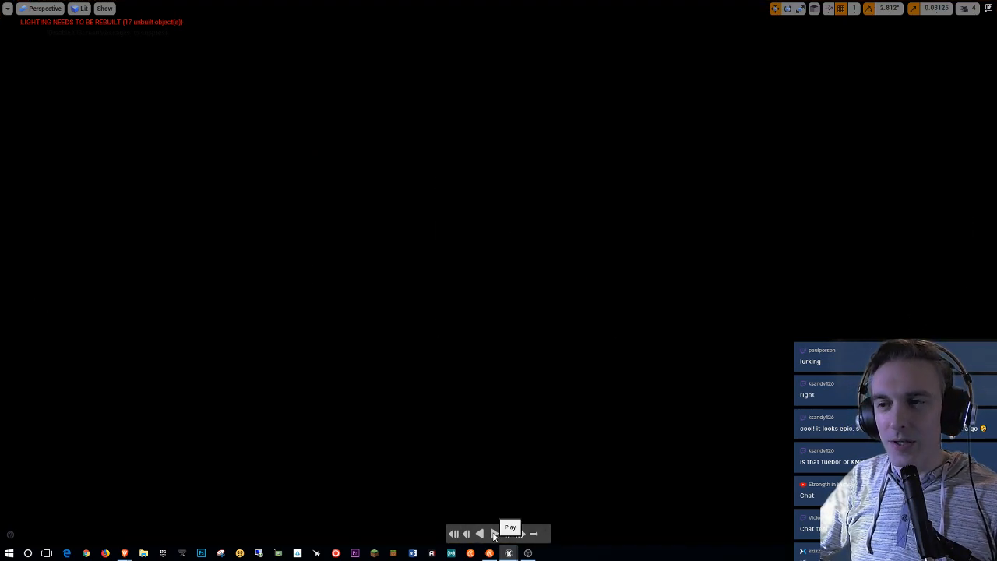
{"action": "left_click", "coordinate": [489, 537]}
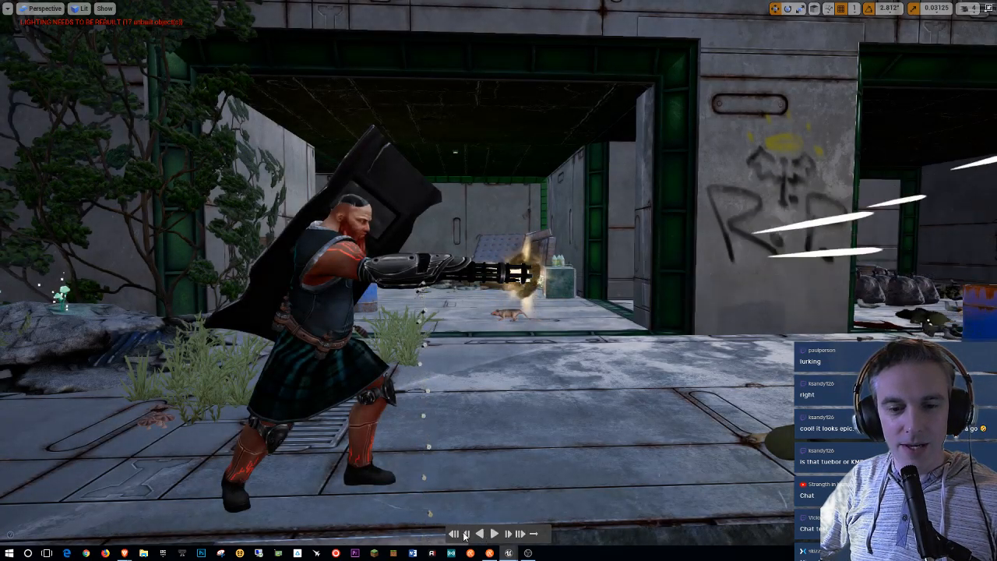
{"action": "left_click", "coordinate": [465, 535]}
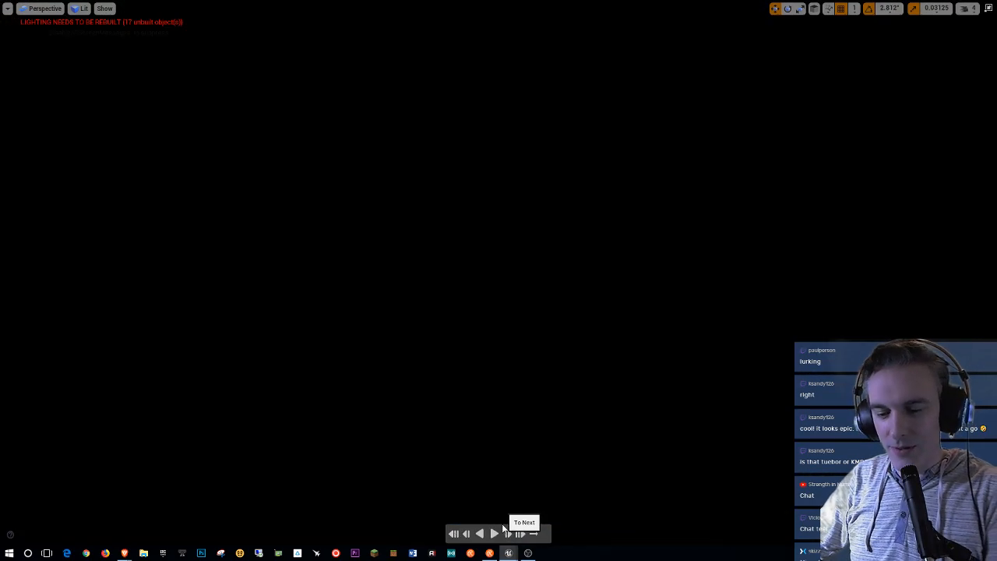
Step: Lock the viewport to the Camera Cuts track and play the sequence maximized from its start, pausing at about frame 405
{"action": "key", "text": "F11"}
{"action": "scroll", "coordinate": [165, 386], "scroll_direction": "up", "scroll_amount": 3}
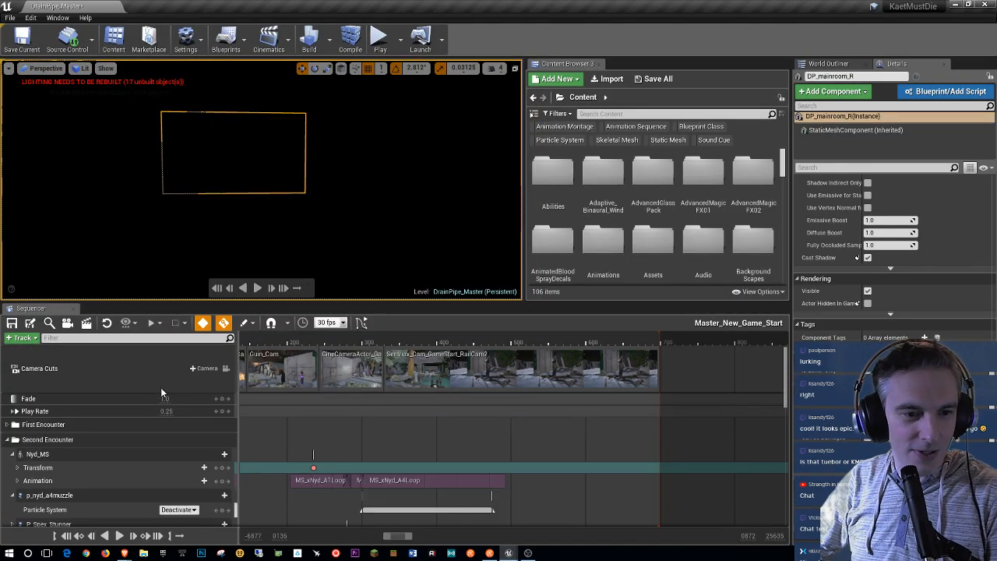
{"action": "left_click", "coordinate": [226, 368]}
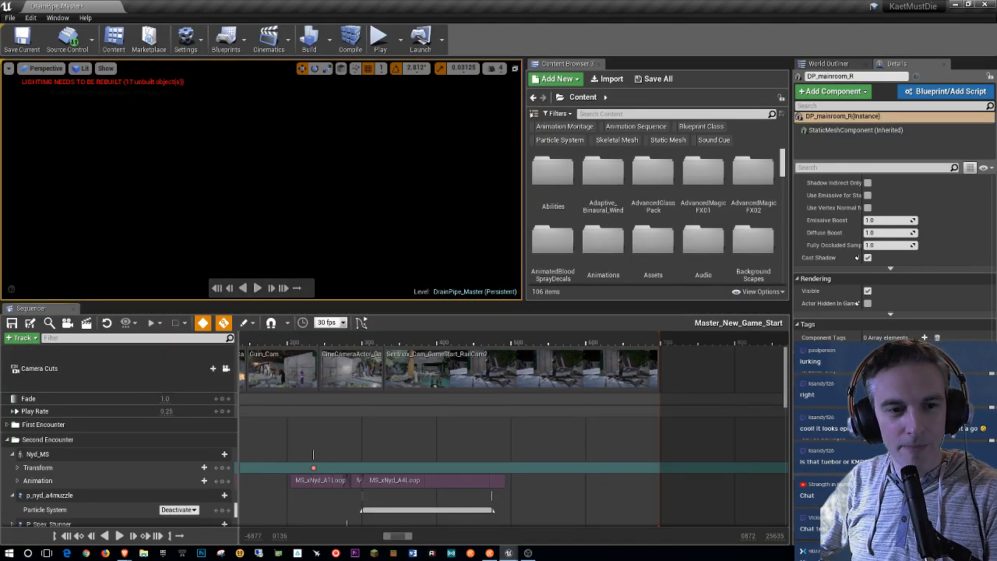
{"action": "key", "text": "F11"}
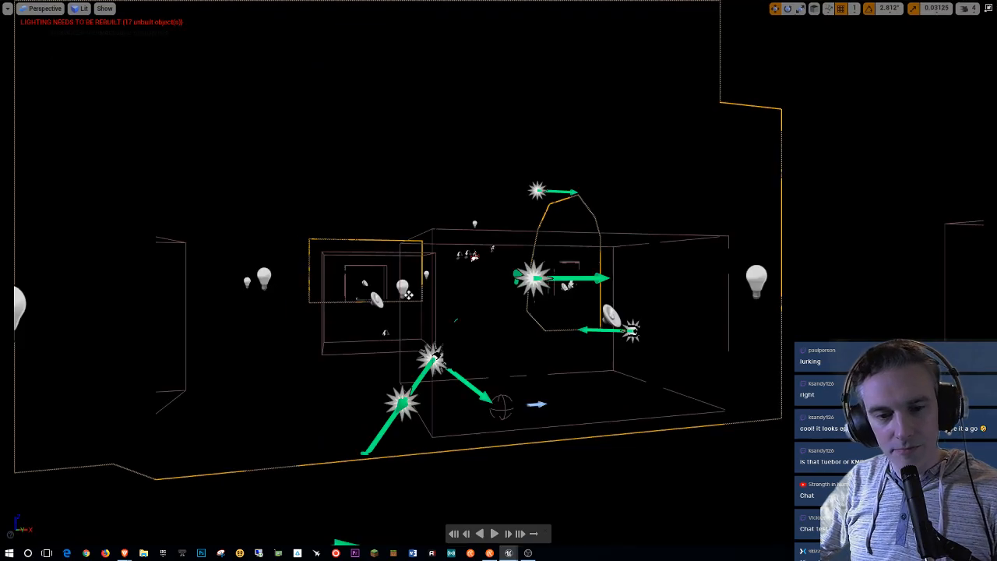
{"action": "left_click", "coordinate": [453, 536]}
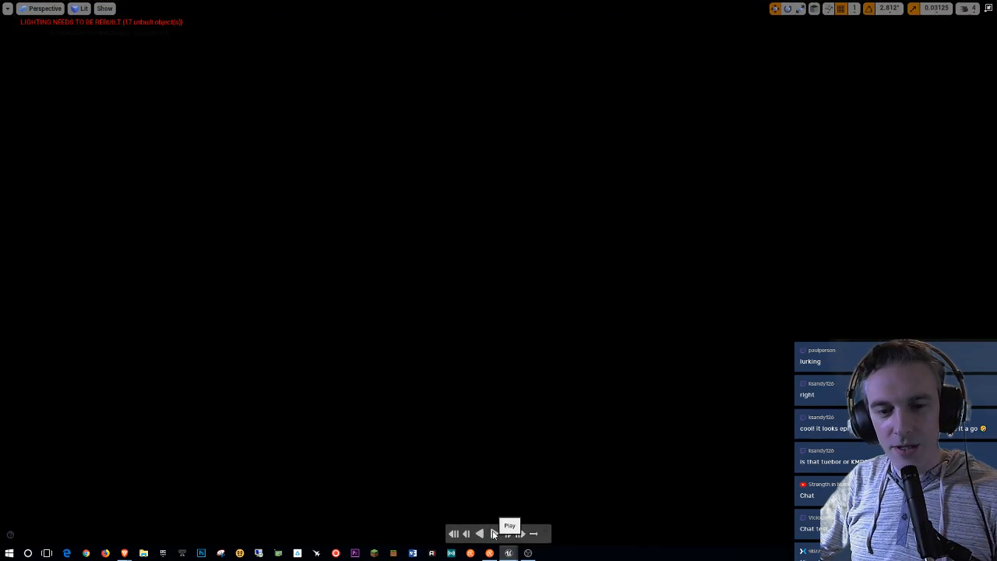
{"action": "left_click", "coordinate": [493, 534]}
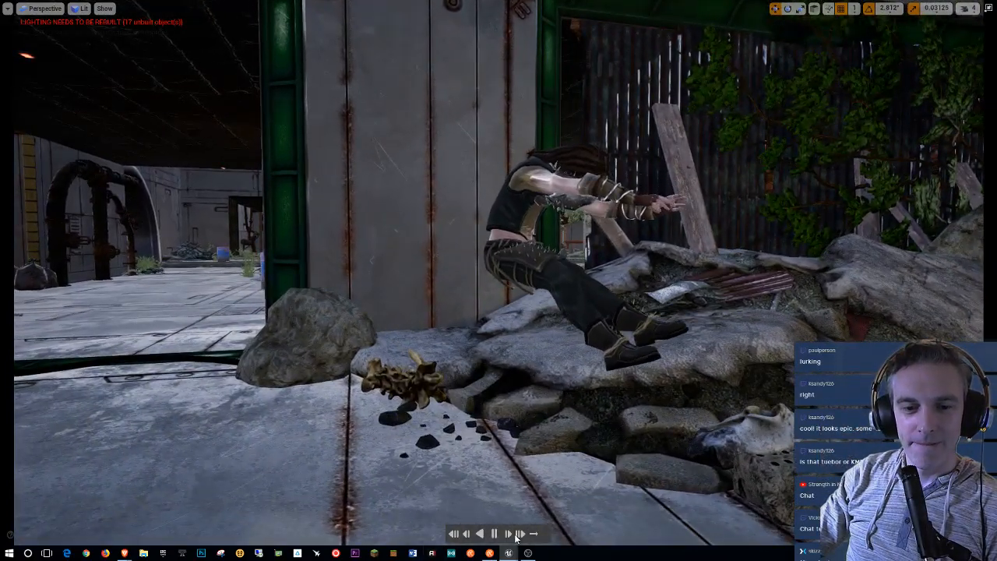
{"action": "left_click", "coordinate": [494, 534]}
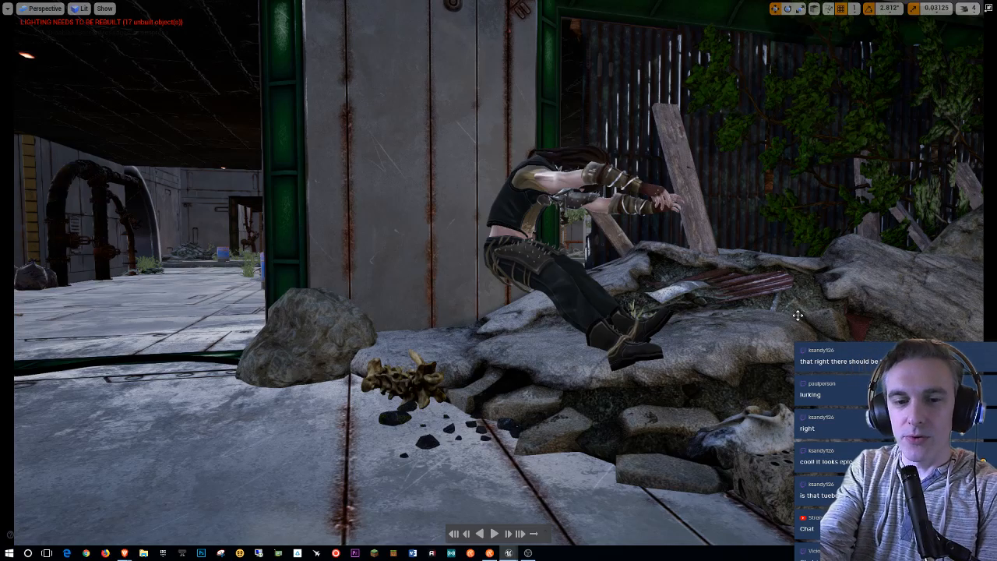
Step: Restore the viewport layout, unlock it from the camera cuts, and fly the view to the bearded gunner firing his weapon
{"action": "left_click", "coordinate": [556, 331]}
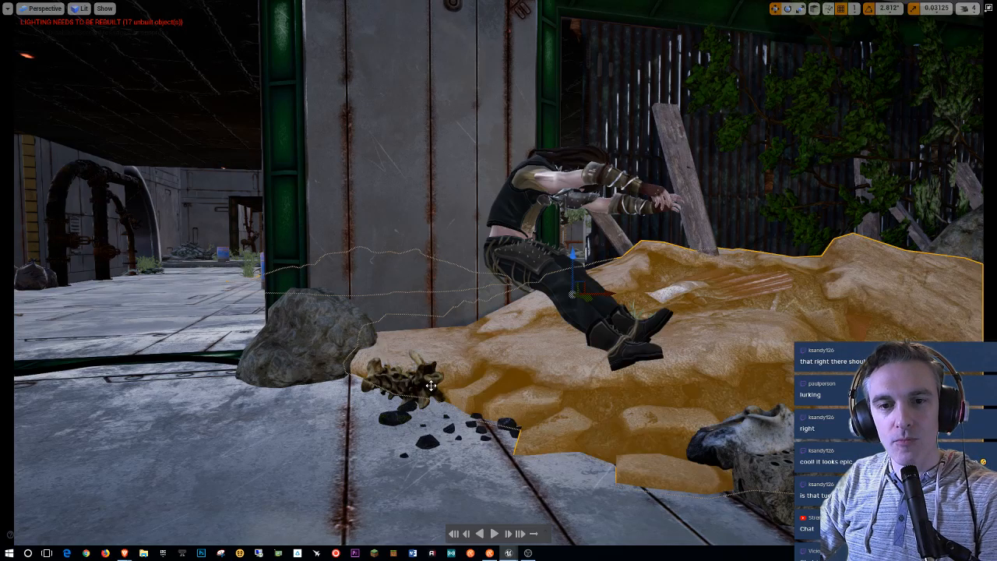
{"action": "key", "text": "F11"}
{"action": "left_click", "coordinate": [209, 248]}
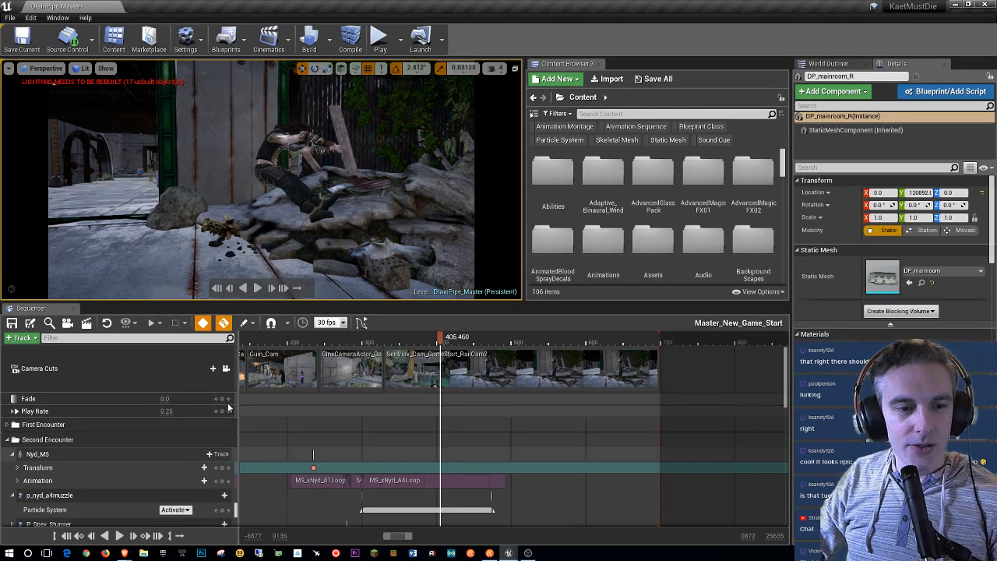
{"action": "left_click", "coordinate": [226, 369]}
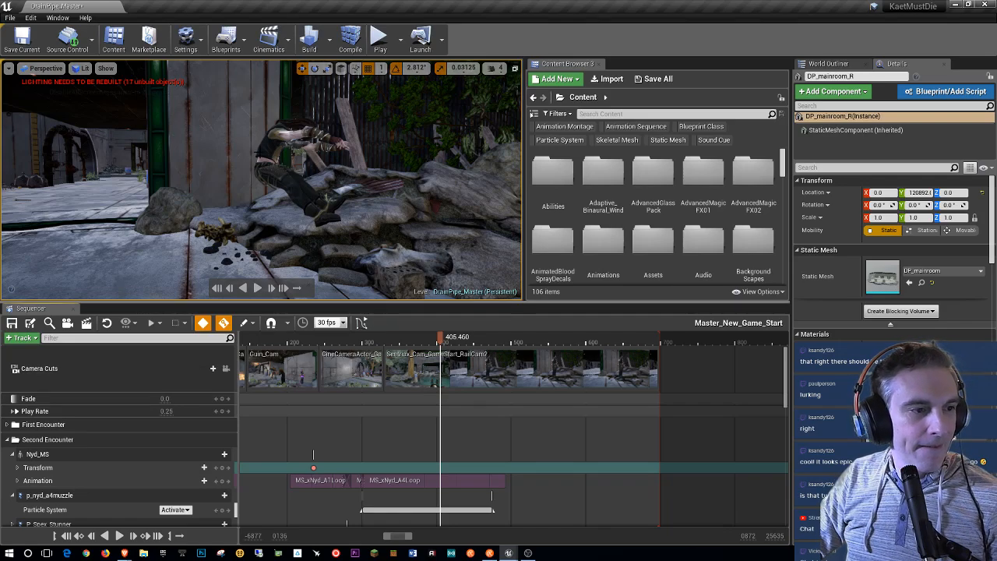
{"action": "right_click_drag", "start_coordinate": [328, 178], "coordinate": [374, 187]}
{"action": "key", "text": "w"}
{"action": "key", "text": "w"}
{"action": "scroll", "coordinate": [133, 473], "scroll_direction": "down", "scroll_amount": 3}
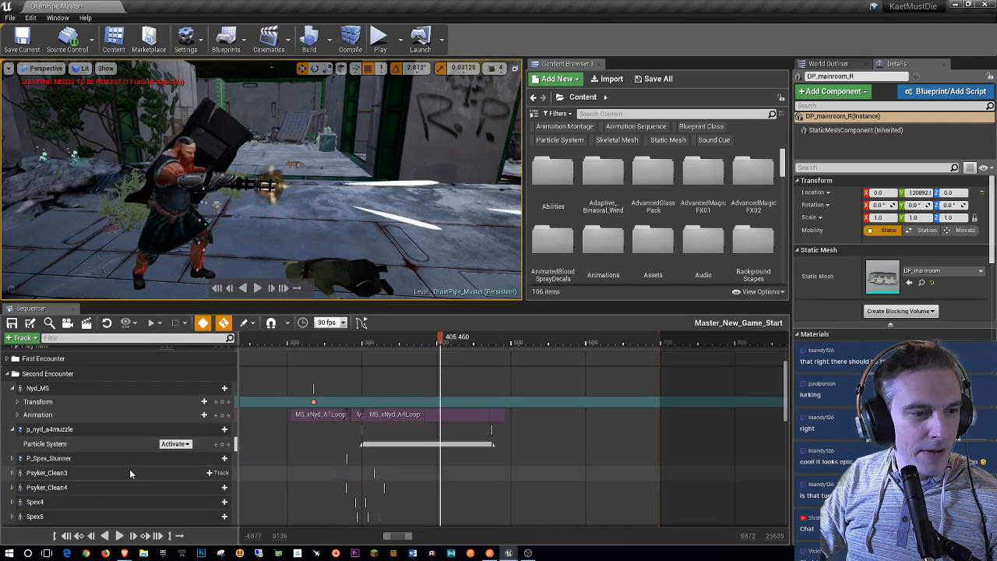
Step: Check the p_nyd_a4muzzle track and the MS_xNyd_A4Loop animation section, and collapse the Nyd_MS and p_nyd_a4muzzle tracks
{"action": "left_click", "coordinate": [80, 430]}
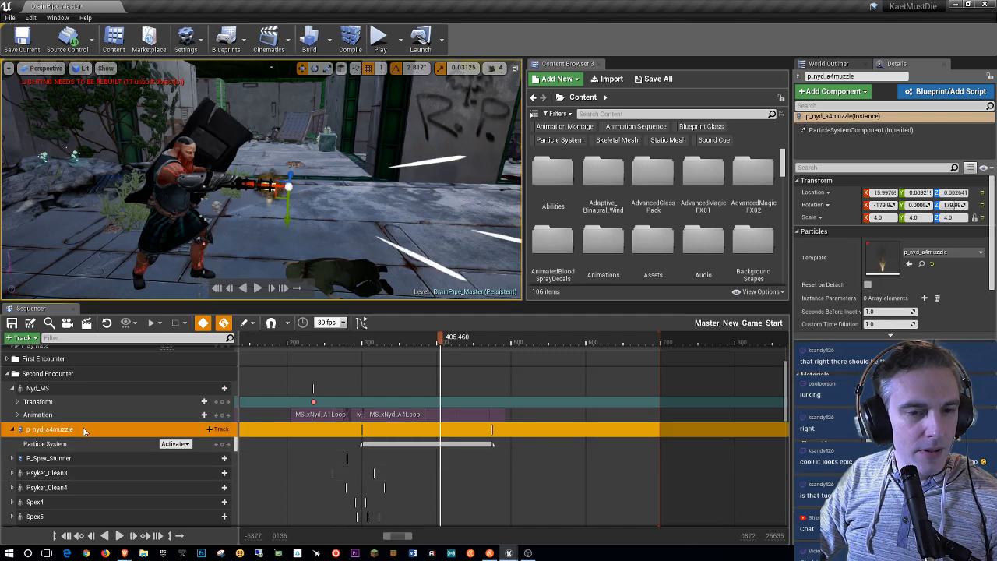
{"action": "left_click", "coordinate": [435, 417]}
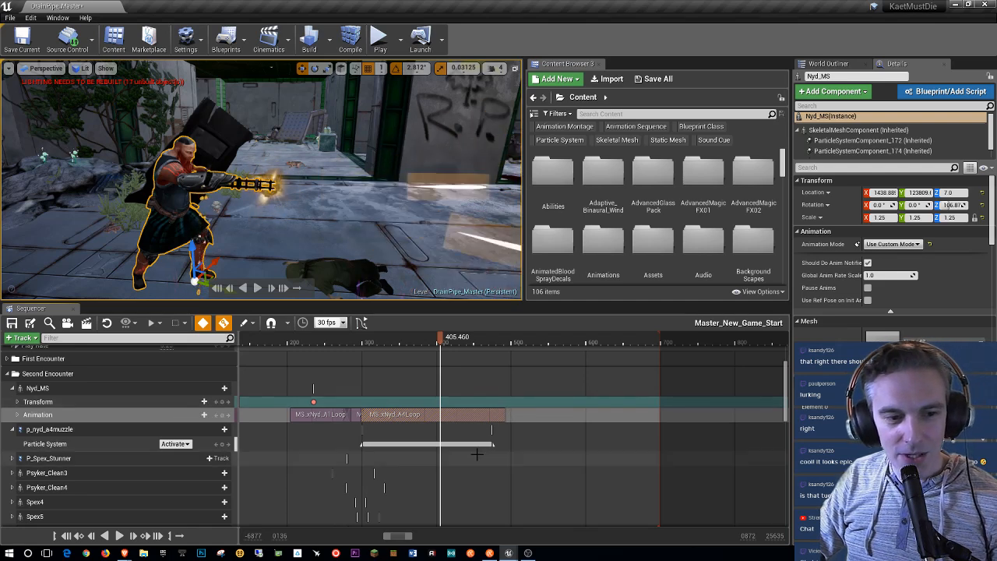
{"action": "left_click", "coordinate": [14, 390]}
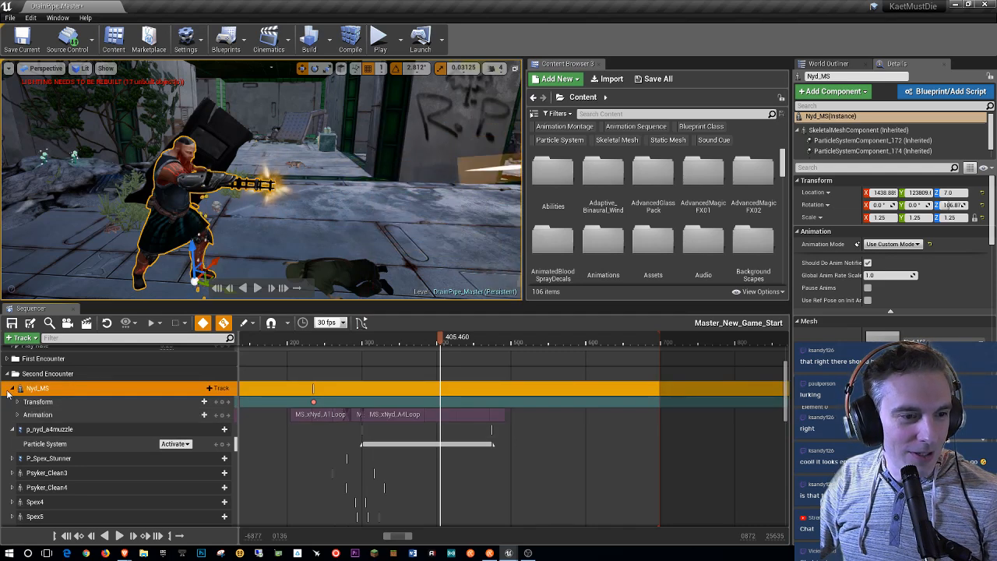
{"action": "left_click", "coordinate": [12, 389]}
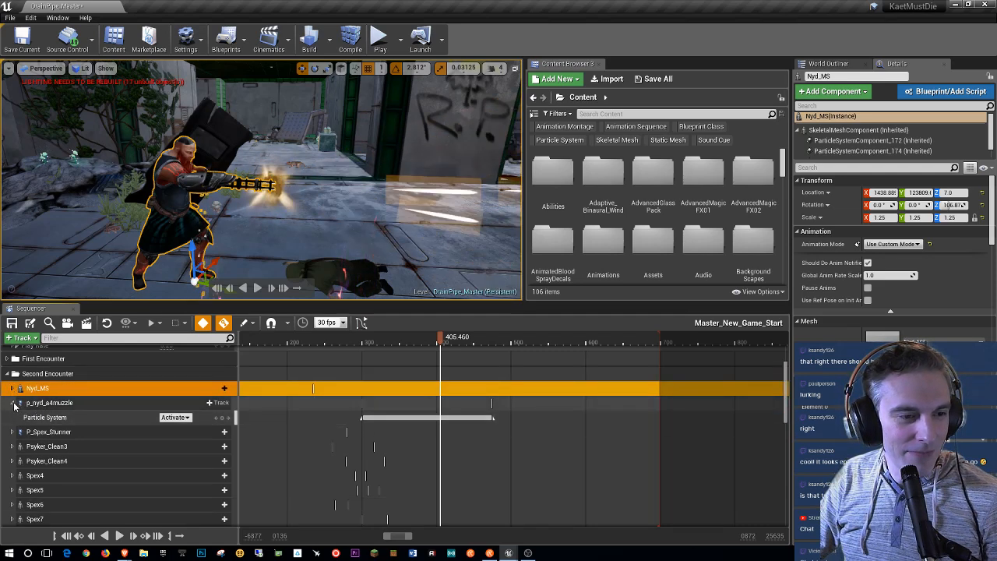
{"action": "left_click", "coordinate": [13, 403]}
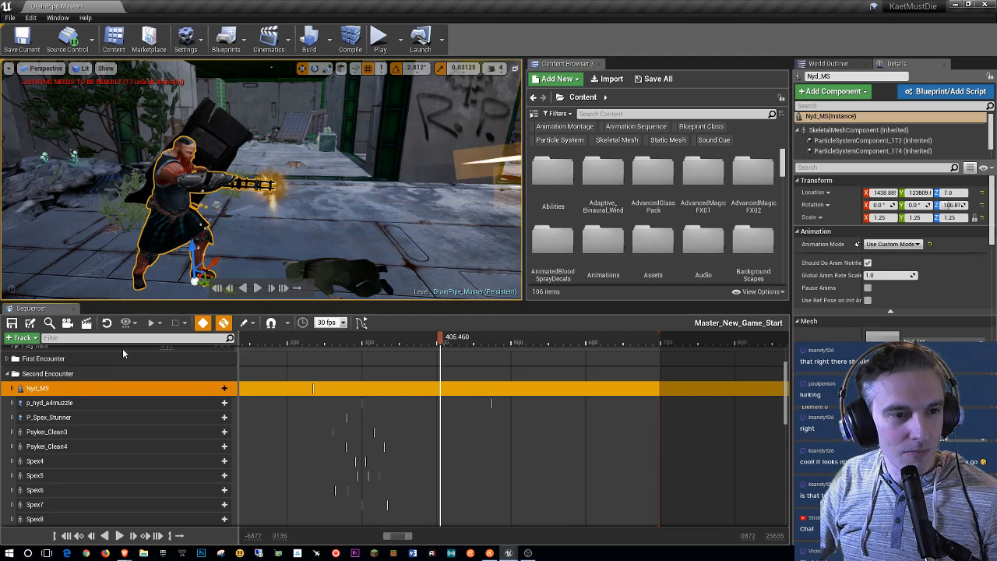
{"action": "left_click", "coordinate": [265, 225]}
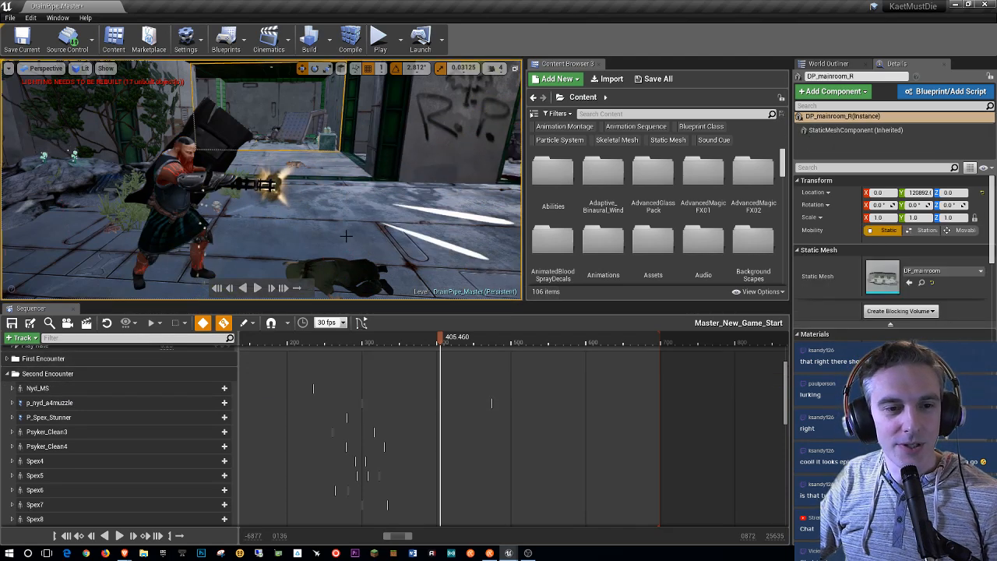
Step: Scrub the sequence to about frame 365 and frame the Sentriax character among the hooded enemies in the water
{"action": "scroll", "coordinate": [138, 433], "scroll_direction": "up", "scroll_amount": 3}
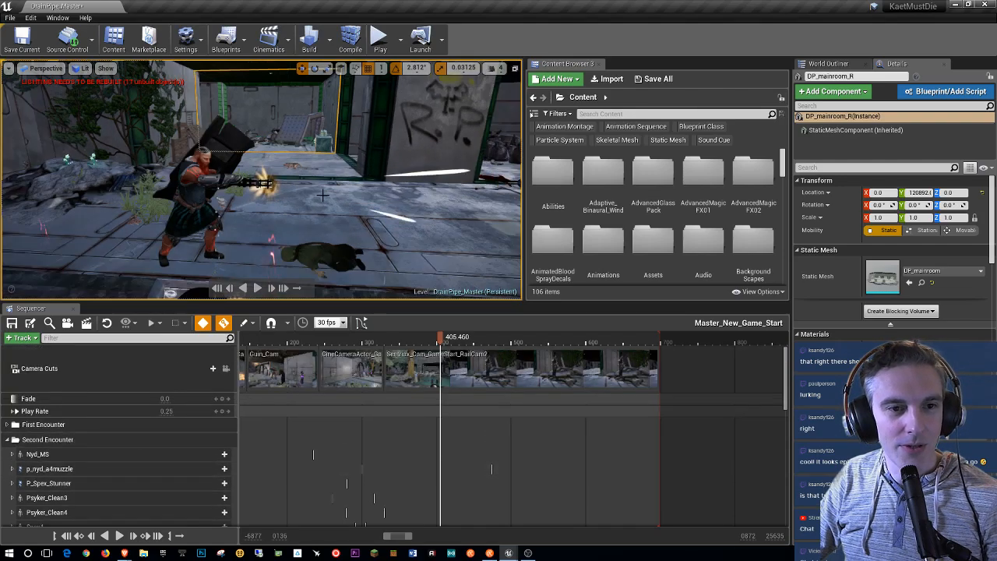
{"action": "mouse_move", "coordinate": [264, 187]}
{"action": "right_mouse_down"}
{"action": "mouse_move", "coordinate": [300, 198]}
{"action": "mouse_move", "coordinate": [261, 199]}
{"action": "mouse_move", "coordinate": [301, 191]}
{"action": "mouse_move", "coordinate": [273, 189]}
{"action": "mouse_move", "coordinate": [284, 222]}
{"action": "mouse_move", "coordinate": [288, 199]}
{"action": "mouse_move", "coordinate": [269, 191]}
{"action": "mouse_move", "coordinate": [300, 206]}
{"action": "mouse_move", "coordinate": [277, 178]}
{"action": "mouse_move", "coordinate": [280, 187]}
{"action": "right_mouse_up"}
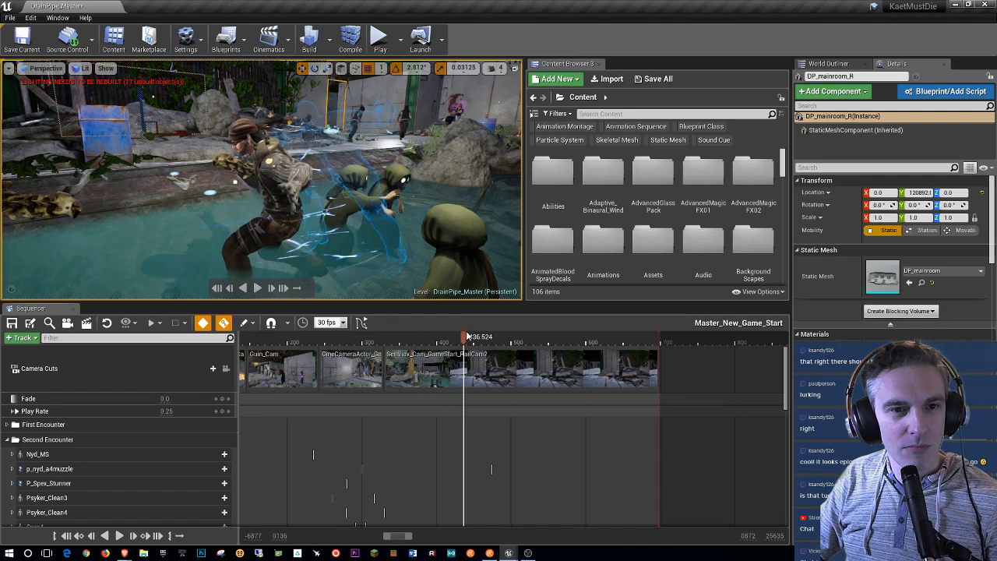
{"action": "mouse_move", "coordinate": [427, 337]}
{"action": "left_mouse_down"}
{"action": "mouse_move", "coordinate": [371, 340]}
{"action": "mouse_move", "coordinate": [433, 342]}
{"action": "left_mouse_up"}
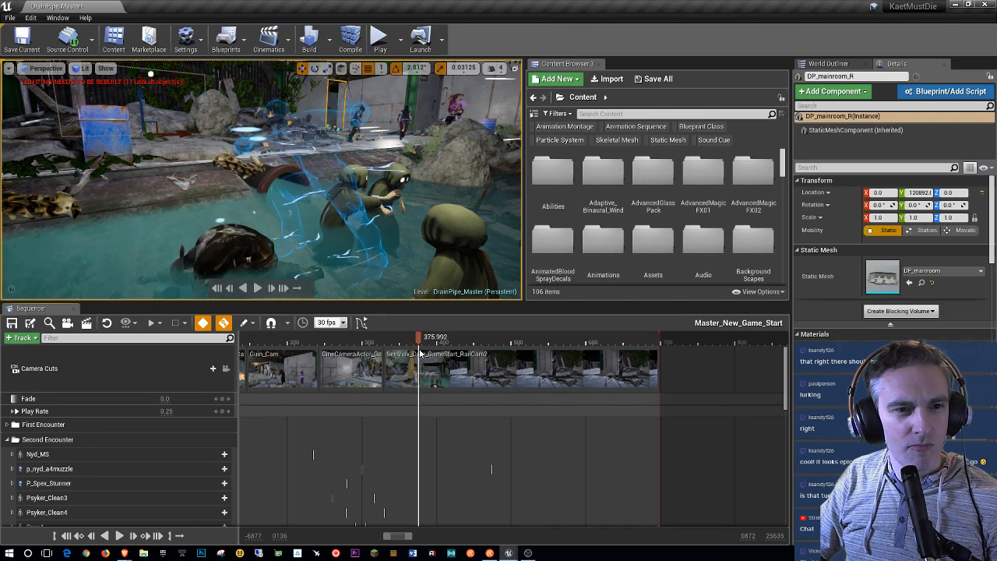
{"action": "mouse_move", "coordinate": [416, 355]}
{"action": "left_mouse_down"}
{"action": "mouse_move", "coordinate": [400, 354]}
{"action": "mouse_move", "coordinate": [411, 354]}
{"action": "left_mouse_up"}
{"action": "right_click_drag", "start_coordinate": [382, 193], "coordinate": [455, 240]}
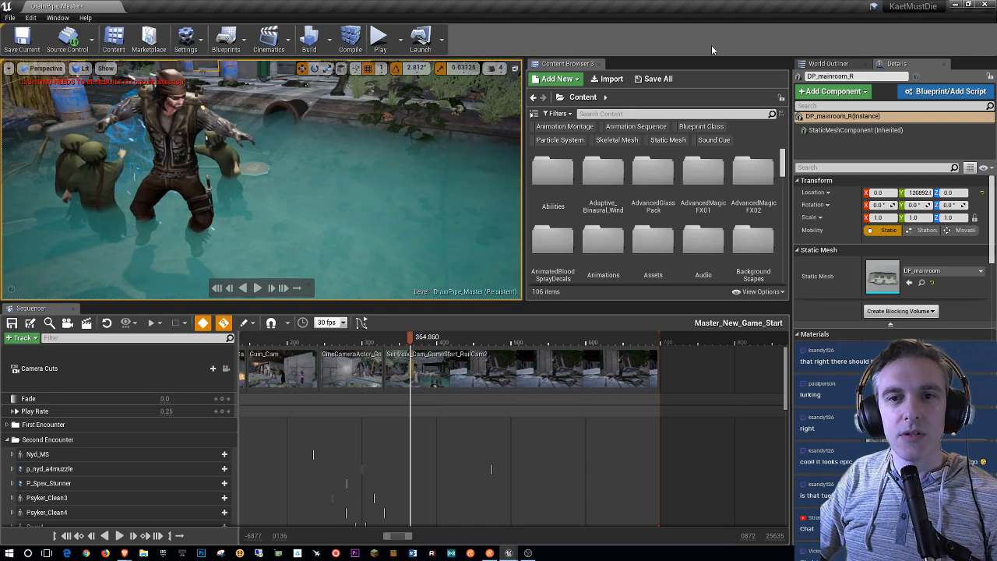
Step: Filter the Content Browser to particle systems and search for "sentria"
{"action": "left_click", "coordinate": [566, 142]}
{"action": "left_click", "coordinate": [628, 112]}
{"action": "type", "text": "se"}
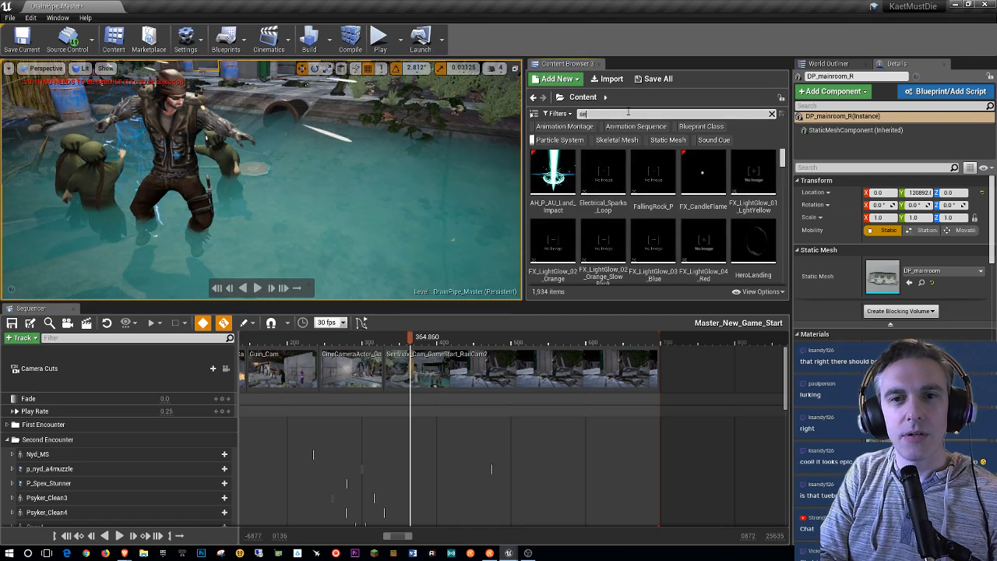
{"action": "type", "text": "ntria"}
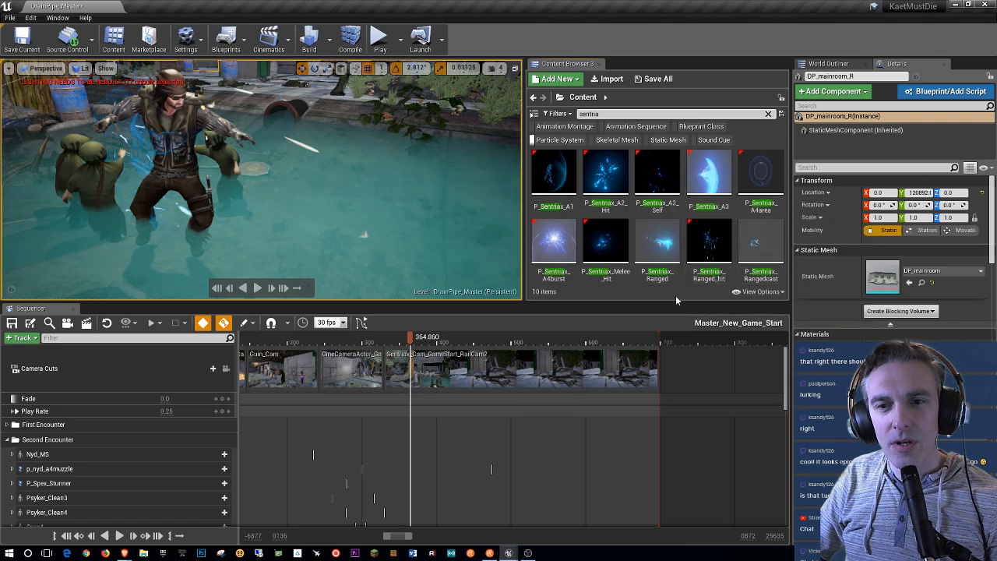
Step: Open the P_Sentriax_A4burst particle system, set its preview background colour to black, save it, and close the editor
{"action": "double_click", "coordinate": [553, 241]}
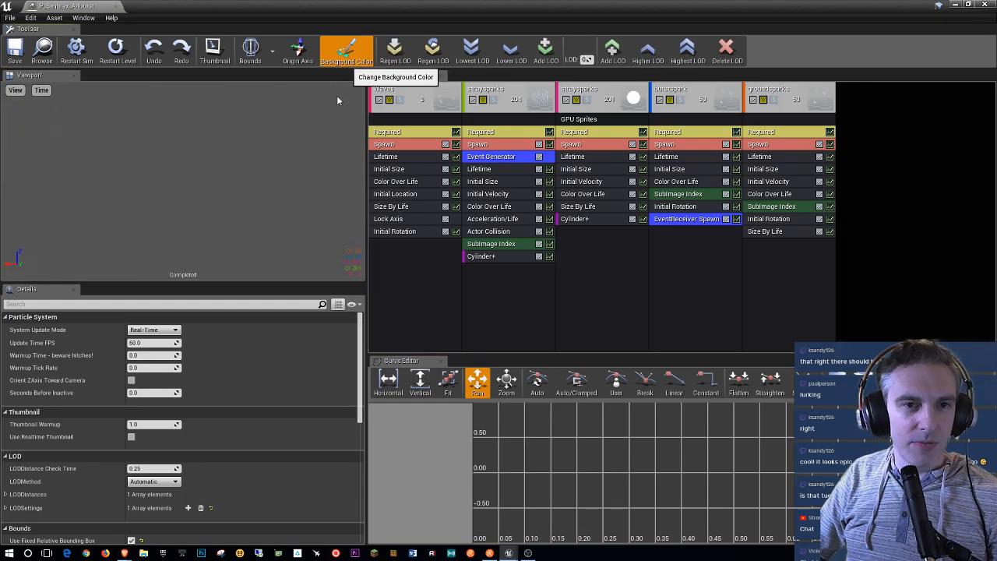
{"action": "left_click", "coordinate": [347, 55]}
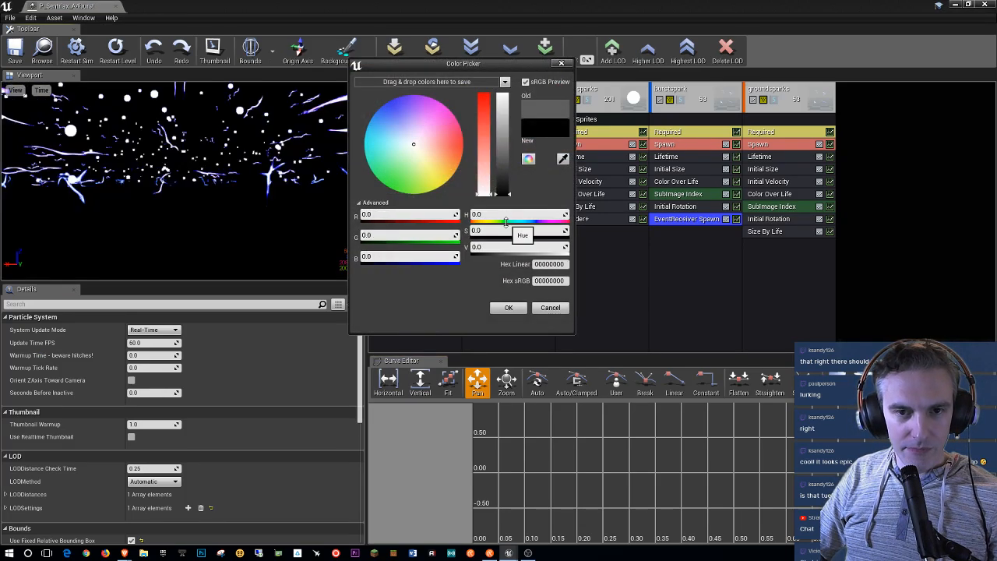
{"action": "left_click", "coordinate": [508, 307]}
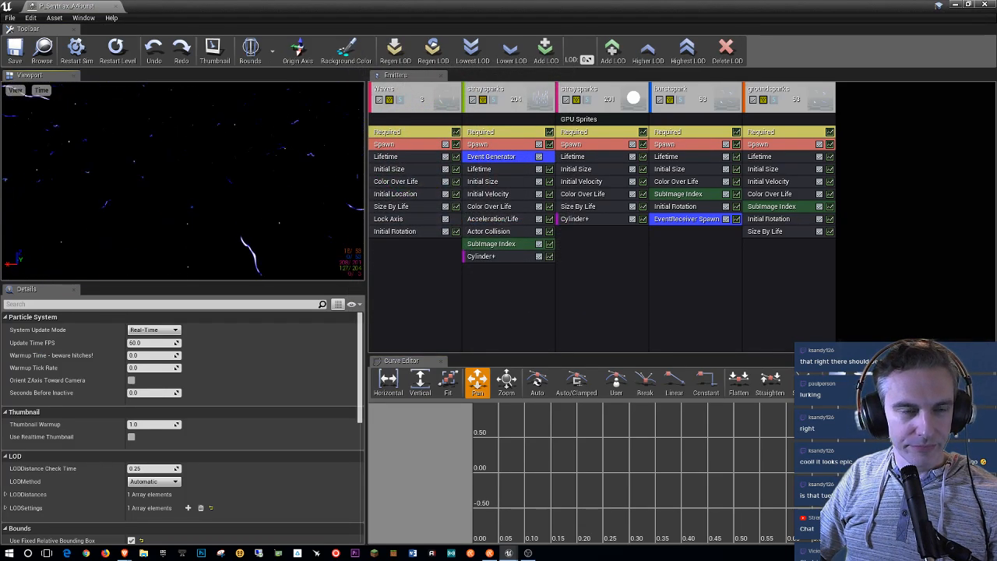
{"action": "left_click", "coordinate": [17, 50]}
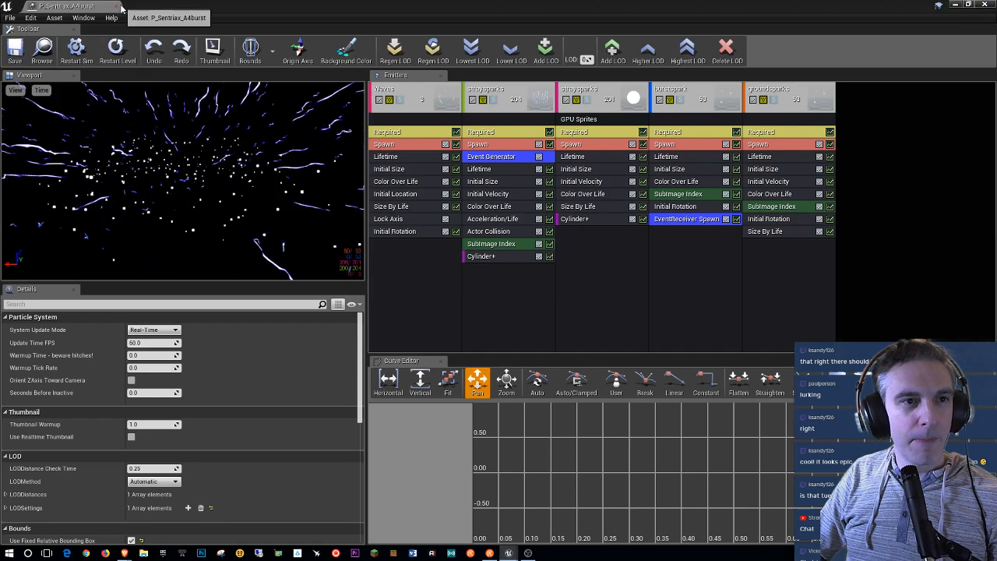
{"action": "left_click", "coordinate": [116, 6]}
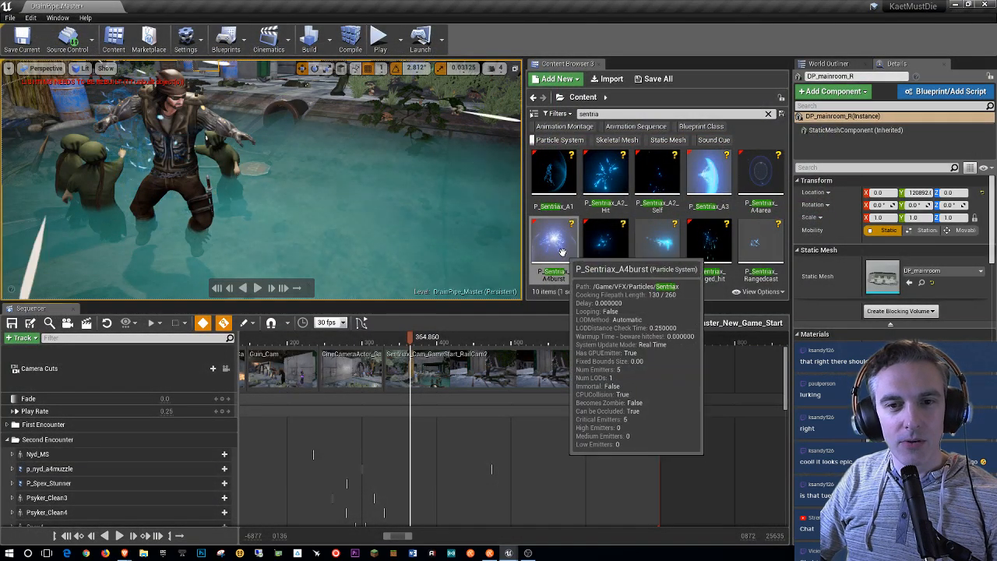
Step: Place a P_Sentriax_A4burst emitter from the Content Browser into the water near the Sentriax character's feet
{"action": "left_click_drag", "start_coordinate": [204, 257], "coordinate": [551, 260]}
{"action": "key", "text": "Escape"}
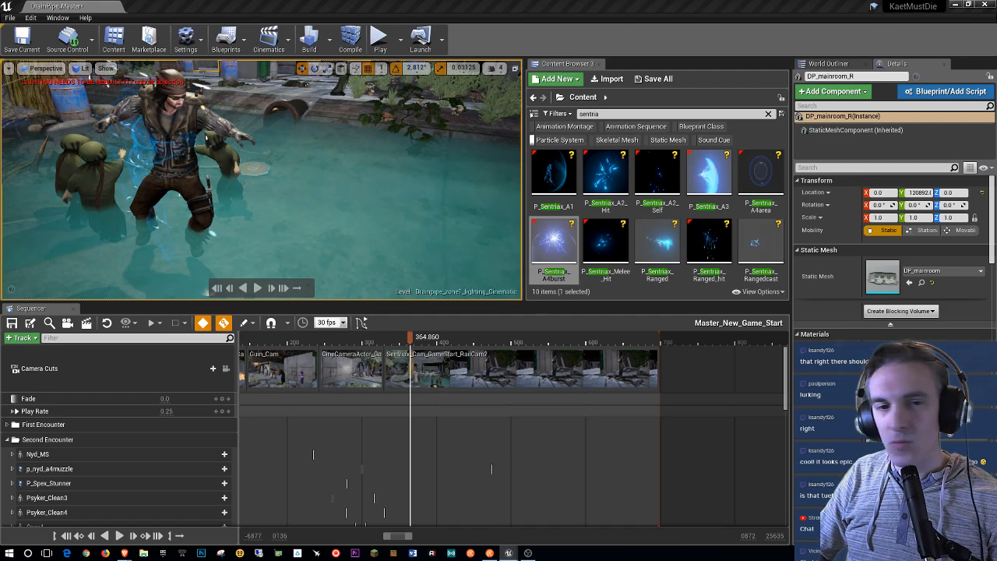
{"action": "mouse_move", "coordinate": [123, 174]}
{"action": "right_mouse_down"}
{"action": "mouse_move", "coordinate": [198, 178]}
{"action": "mouse_move", "coordinate": [128, 160]}
{"action": "mouse_move", "coordinate": [101, 173]}
{"action": "mouse_move", "coordinate": [134, 200]}
{"action": "mouse_move", "coordinate": [139, 173]}
{"action": "mouse_move", "coordinate": [123, 177]}
{"action": "mouse_move", "coordinate": [120, 192]}
{"action": "mouse_move", "coordinate": [128, 176]}
{"action": "mouse_move", "coordinate": [150, 176]}
{"action": "mouse_move", "coordinate": [119, 173]}
{"action": "mouse_move", "coordinate": [134, 176]}
{"action": "right_mouse_up"}
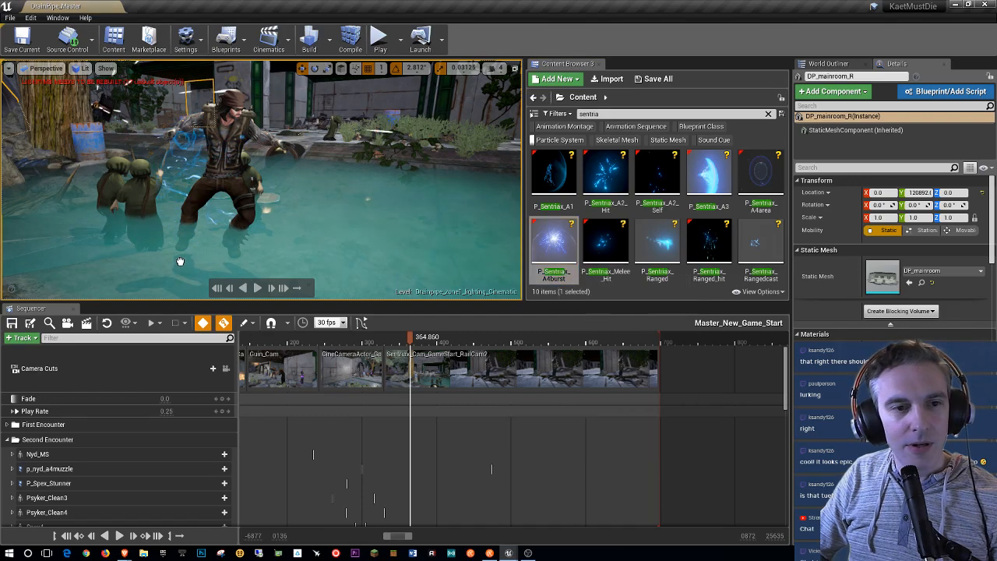
{"action": "left_click_drag", "start_coordinate": [238, 269], "coordinate": [237, 269]}
{"action": "right_click_drag", "start_coordinate": [316, 238], "coordinate": [282, 249]}
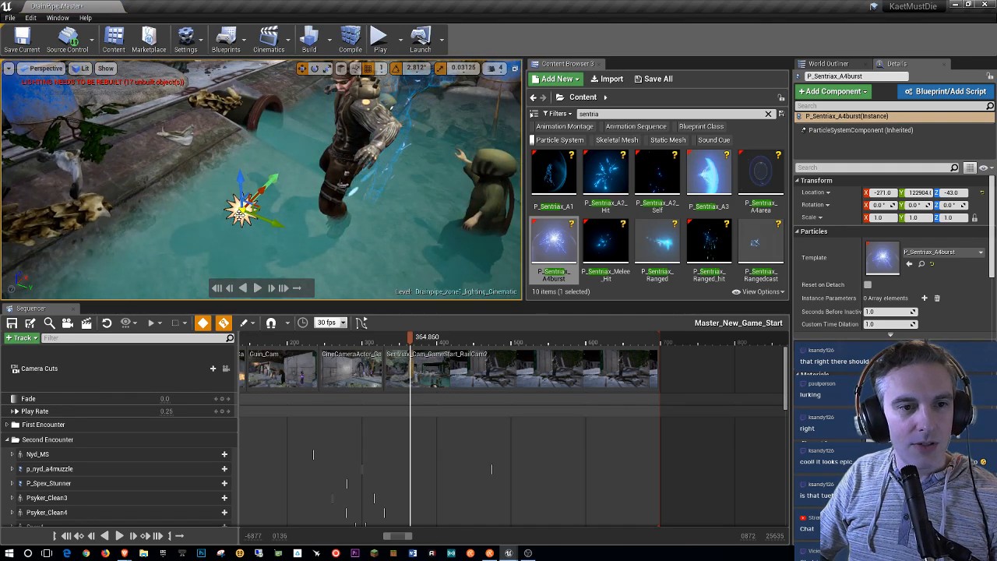
{"action": "right_click", "coordinate": [242, 208]}
{"action": "mouse_move", "coordinate": [322, 468]}
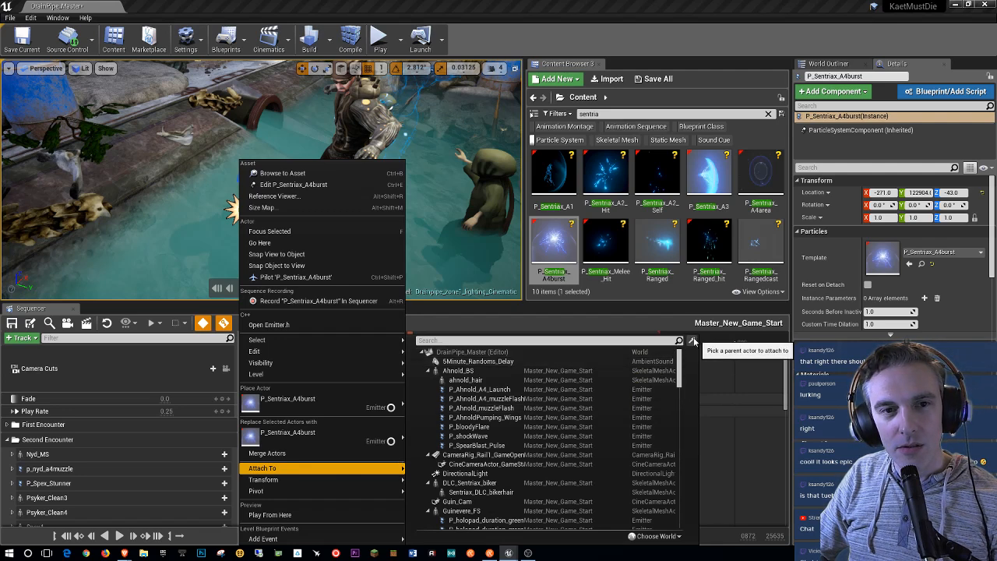
{"action": "right_click_drag", "start_coordinate": [107, 204], "coordinate": [268, 162]}
Step: Move the P_Sentriax_A4burst emitter below the water beside the Sentriax character's feet, to about X -258, Y 122996, Z -65
{"action": "left_click_drag", "start_coordinate": [255, 148], "coordinate": [369, 229]}
{"action": "left_click_drag", "start_coordinate": [313, 148], "coordinate": [321, 187]}
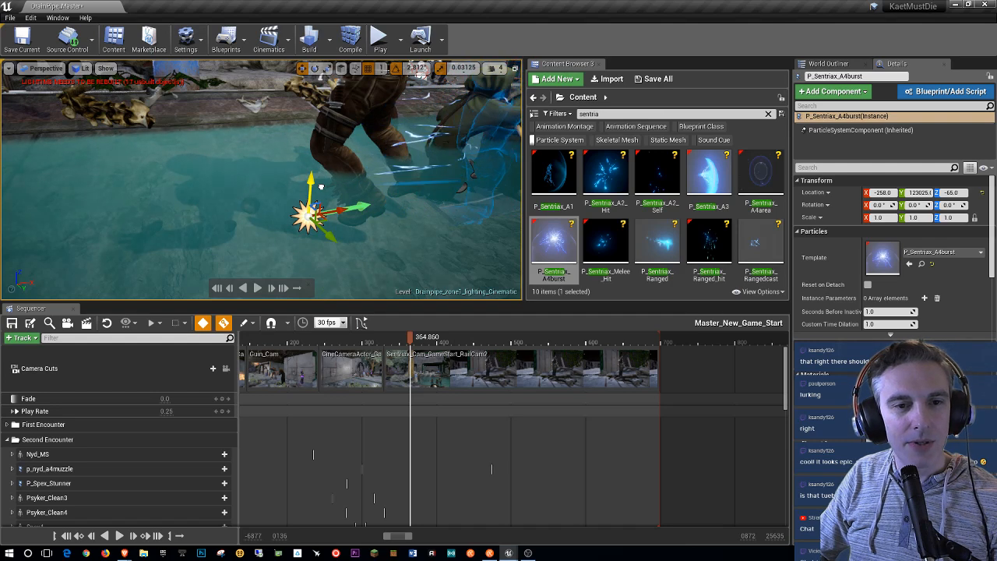
{"action": "right_click", "coordinate": [306, 221]}
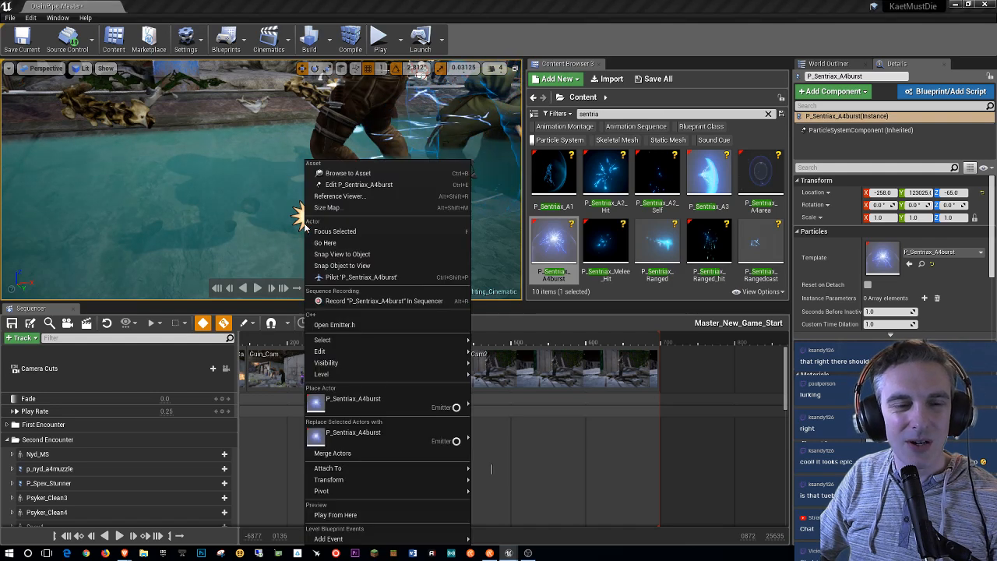
{"action": "left_click", "coordinate": [332, 231]}
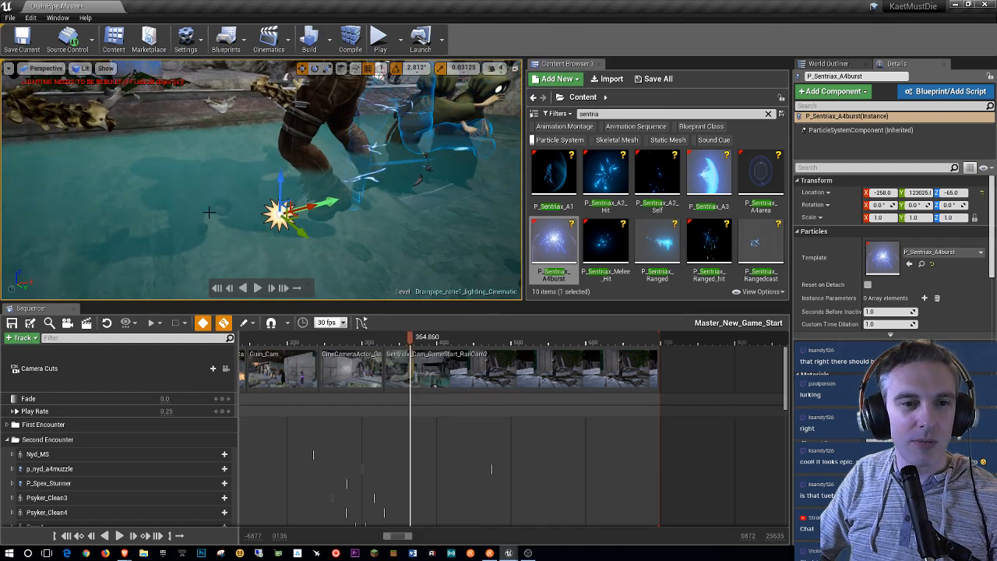
{"action": "left_click_drag", "start_coordinate": [301, 231], "coordinate": [274, 221]}
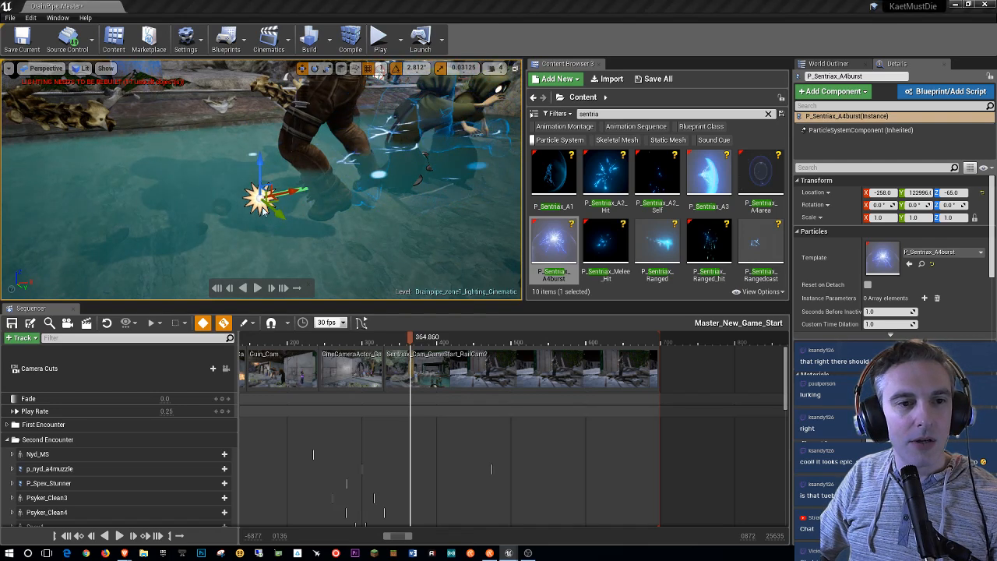
Step: Attach the P_Sentriax_A4burst emitter to the Sentriax biker character at its Root_Socket
{"action": "right_click", "coordinate": [267, 221]}
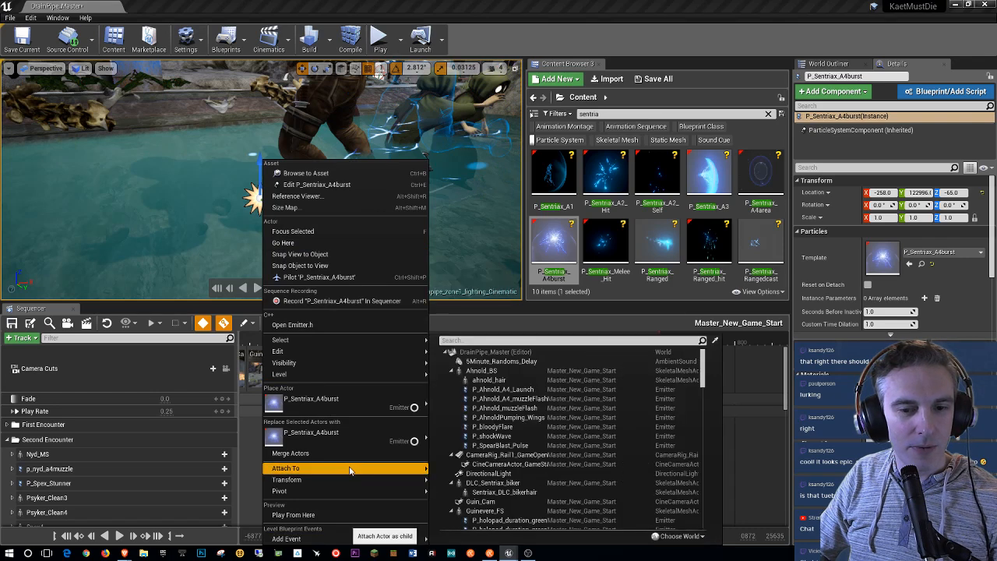
{"action": "left_click", "coordinate": [715, 342]}
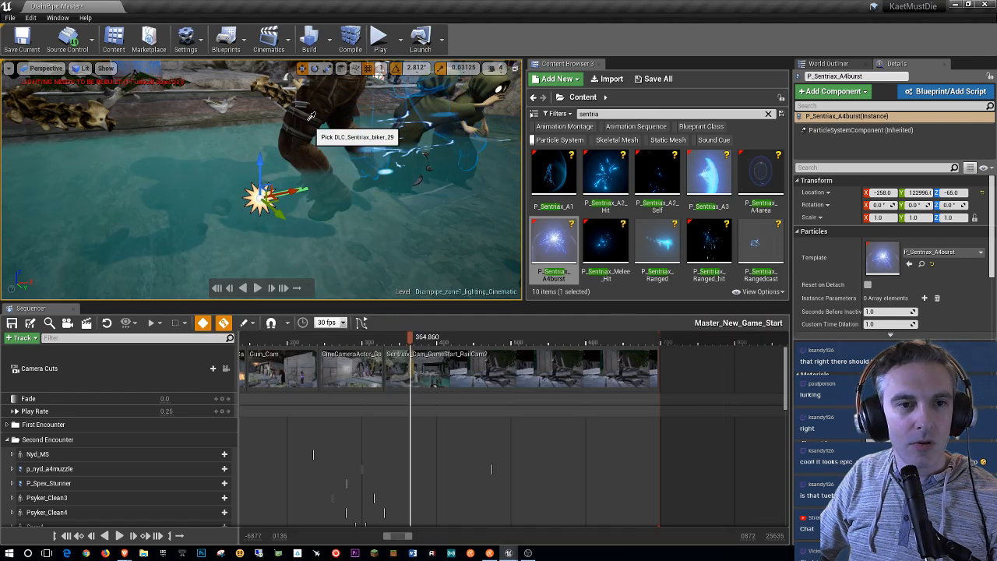
{"action": "left_click", "coordinate": [311, 129]}
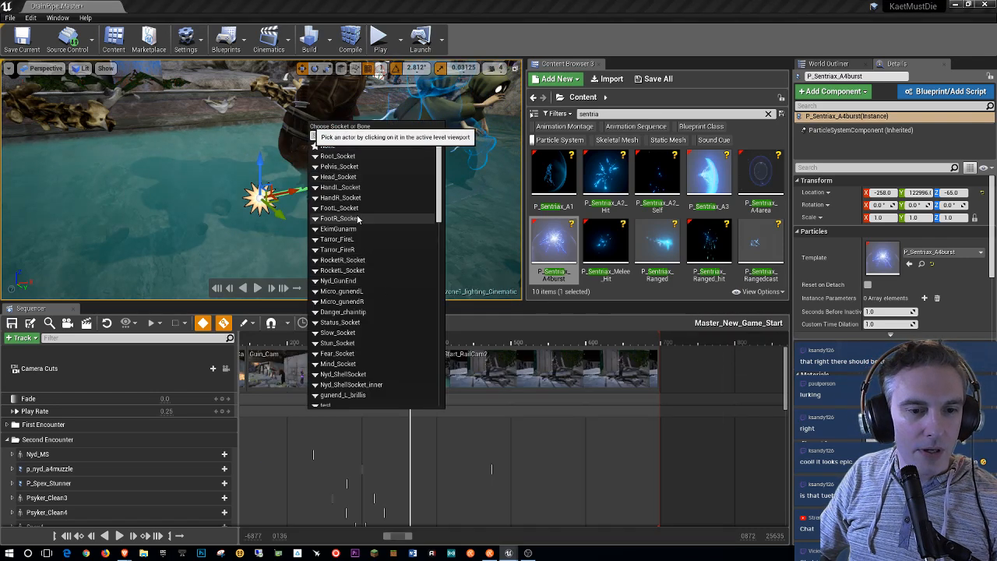
{"action": "type", "text": "root"}
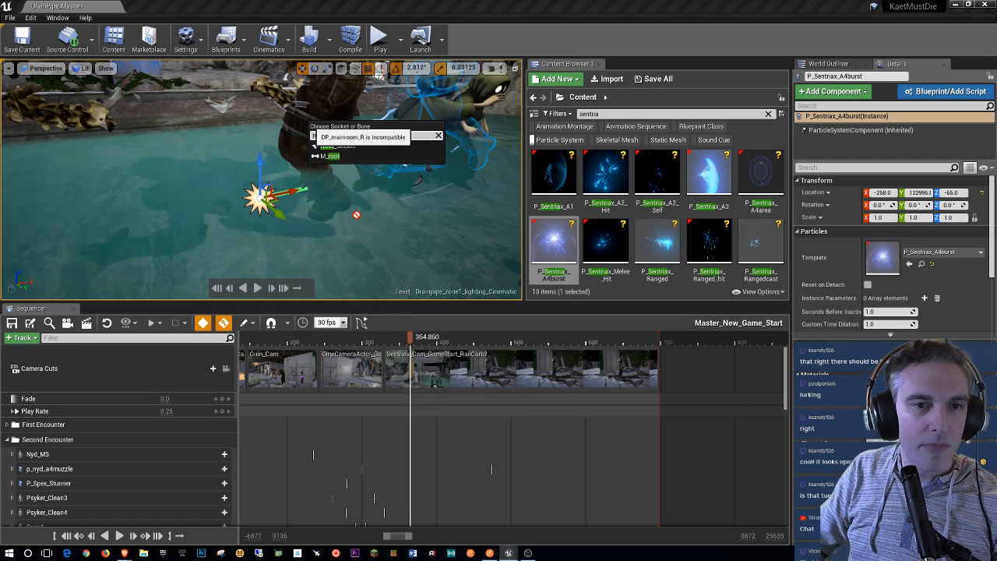
{"action": "left_click", "coordinate": [378, 148]}
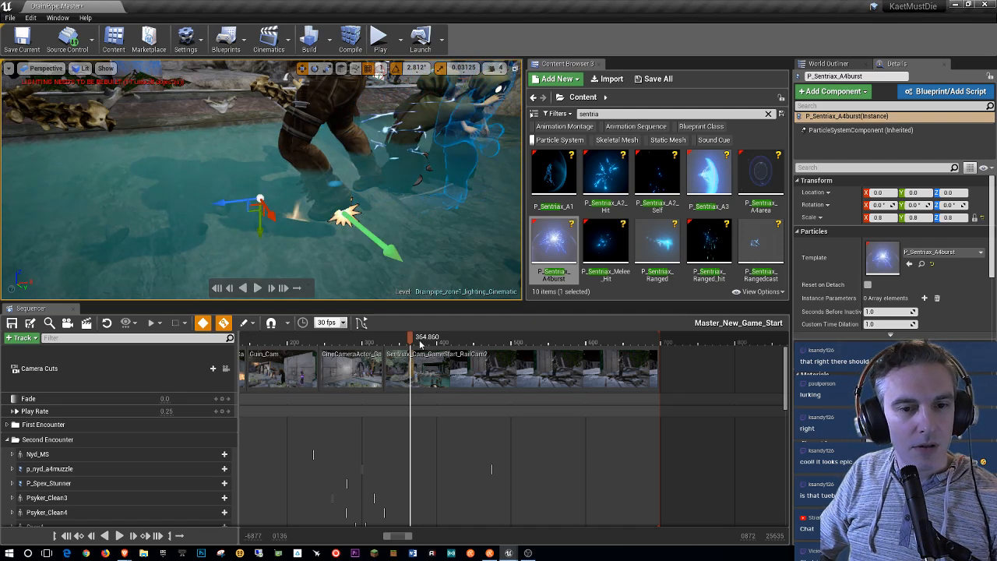
Step: Offset the attached emitter to about Z 92.8 and add it to the sequence by keying its Auto Activate property at about frame 379
{"action": "mouse_move", "coordinate": [411, 340]}
{"action": "left_mouse_down"}
{"action": "mouse_move", "coordinate": [367, 340]}
{"action": "mouse_move", "coordinate": [427, 337]}
{"action": "mouse_move", "coordinate": [422, 344]}
{"action": "left_mouse_up"}
{"action": "right_click_drag", "start_coordinate": [314, 218], "coordinate": [325, 214]}
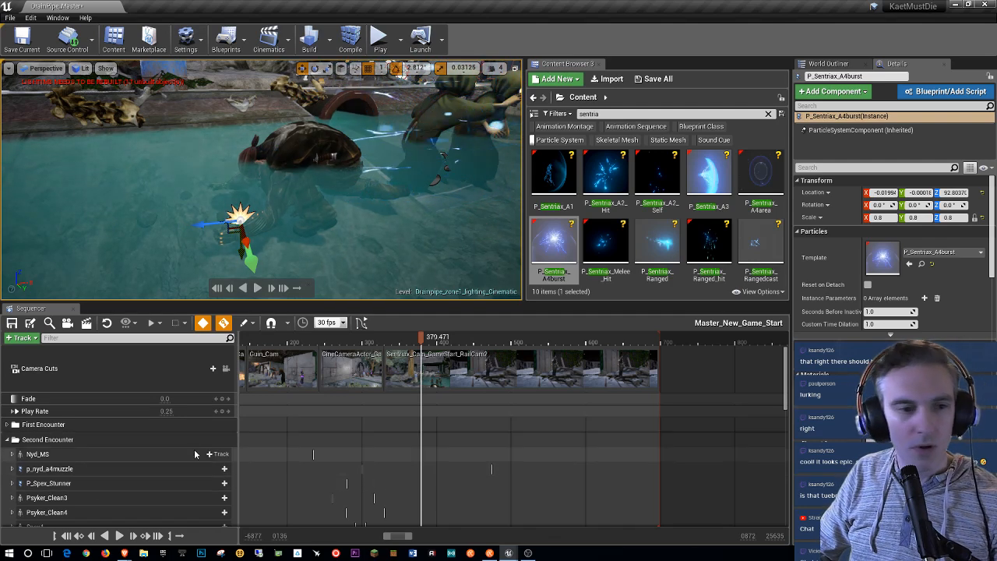
{"action": "scroll", "coordinate": [102, 444], "scroll_direction": "down", "scroll_amount": 5}
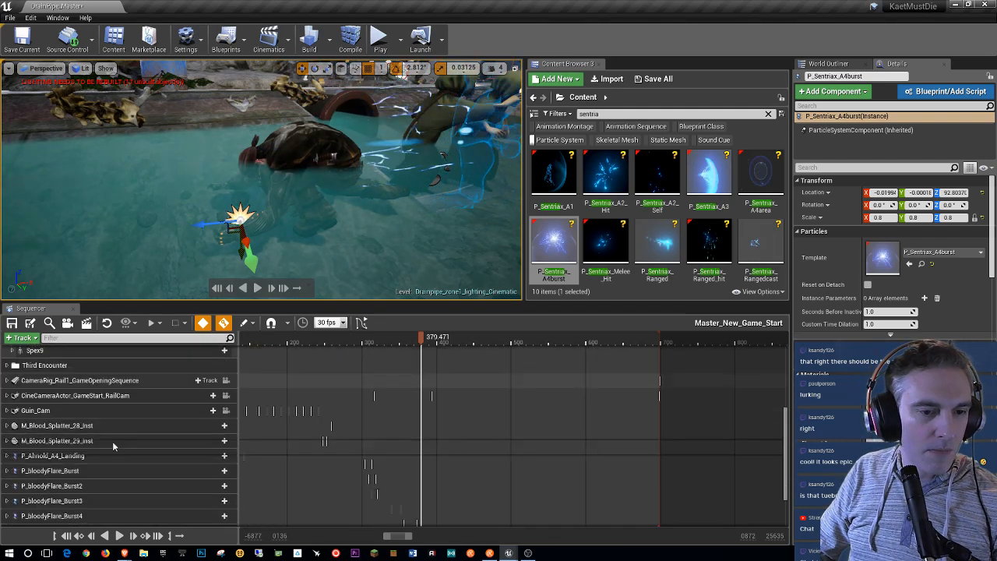
{"action": "scroll", "coordinate": [112, 441], "scroll_direction": "down", "scroll_amount": 3}
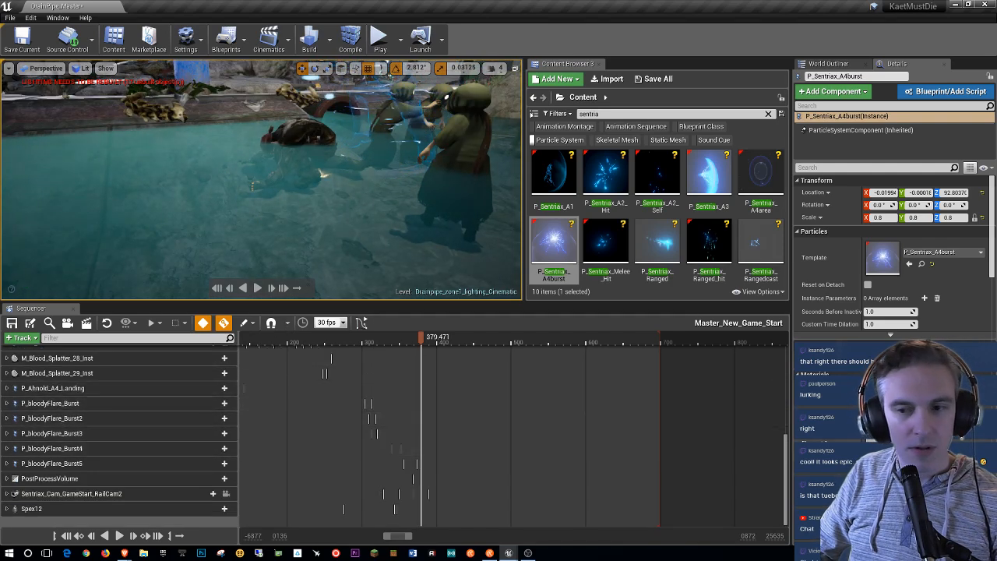
{"action": "scroll", "coordinate": [893, 328], "scroll_direction": "down", "scroll_amount": 6}
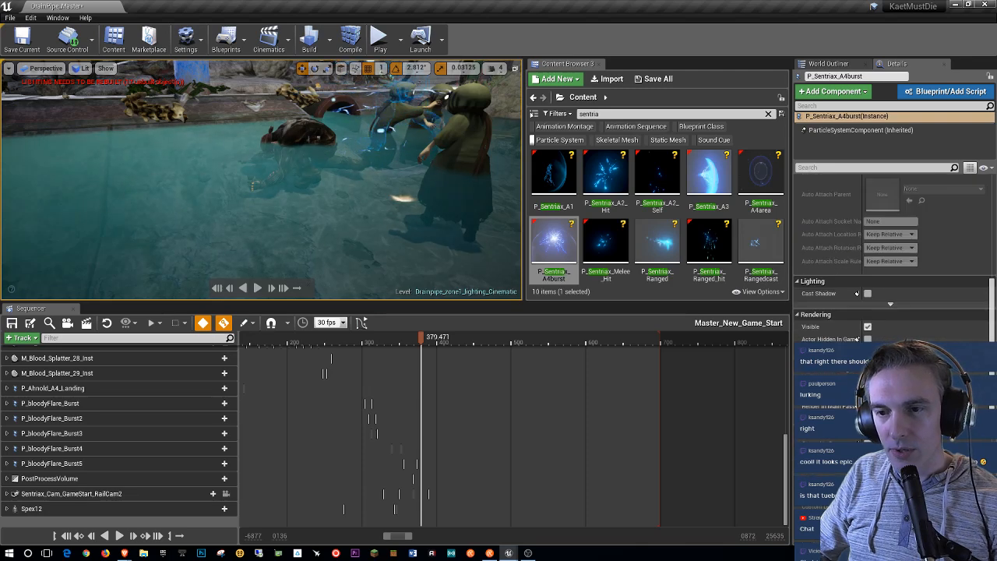
{"action": "scroll", "coordinate": [893, 337], "scroll_direction": "down", "scroll_amount": 4}
{"action": "scroll", "coordinate": [893, 257], "scroll_direction": "down", "scroll_amount": 3}
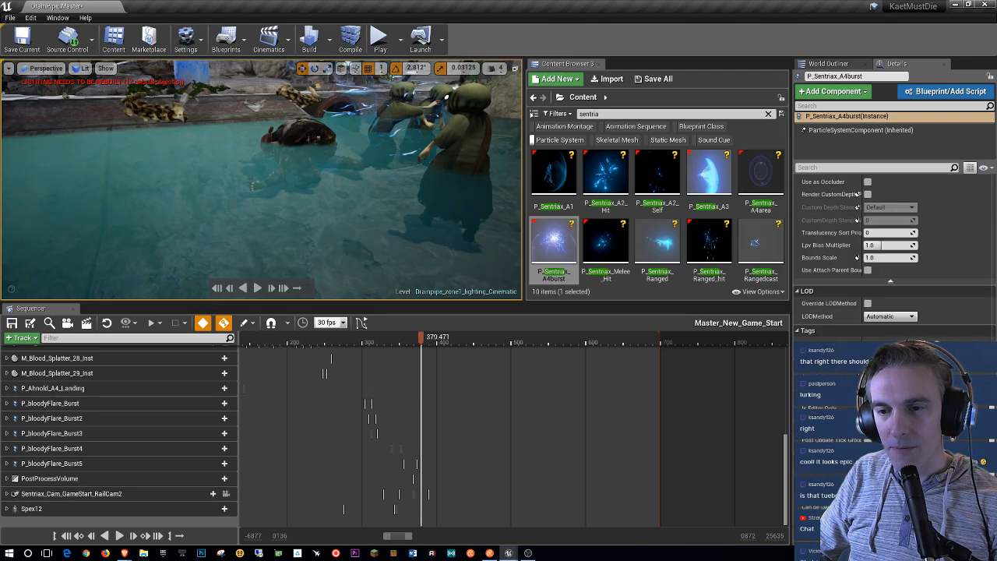
{"action": "left_click", "coordinate": [858, 376]}
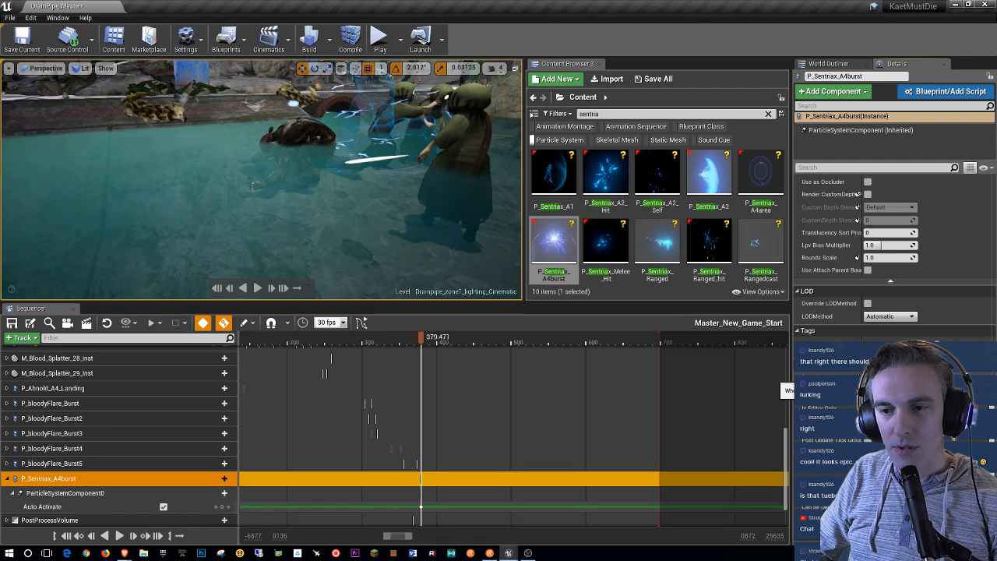
Step: Replace the emitter's Auto Activate track with a Particle Toggle track on its ParticleSystemComponent, set to Activate at about frame 379
{"action": "left_click", "coordinate": [221, 493]}
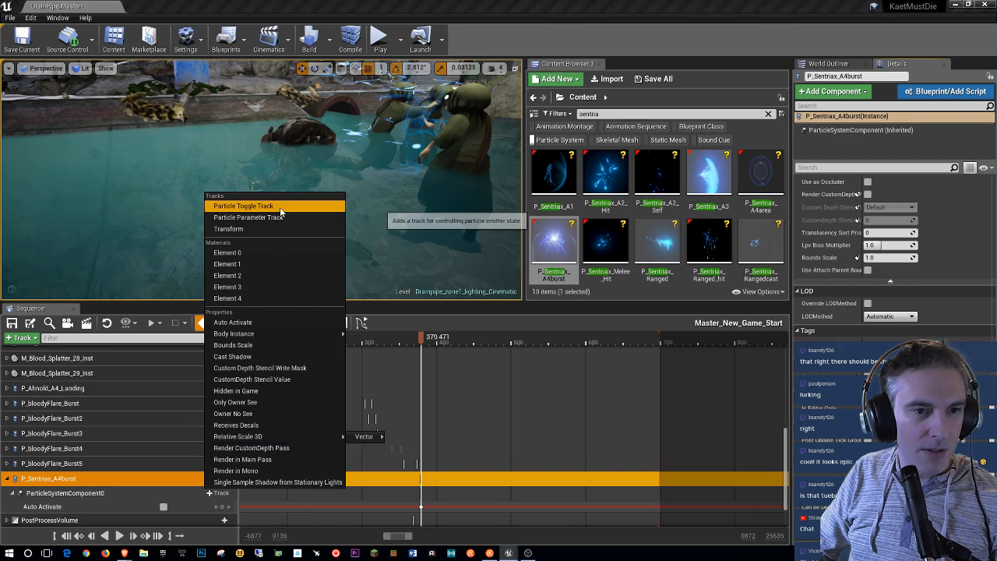
{"action": "left_click", "coordinate": [241, 206]}
{"action": "scroll", "coordinate": [123, 493], "scroll_direction": "down", "scroll_amount": 3}
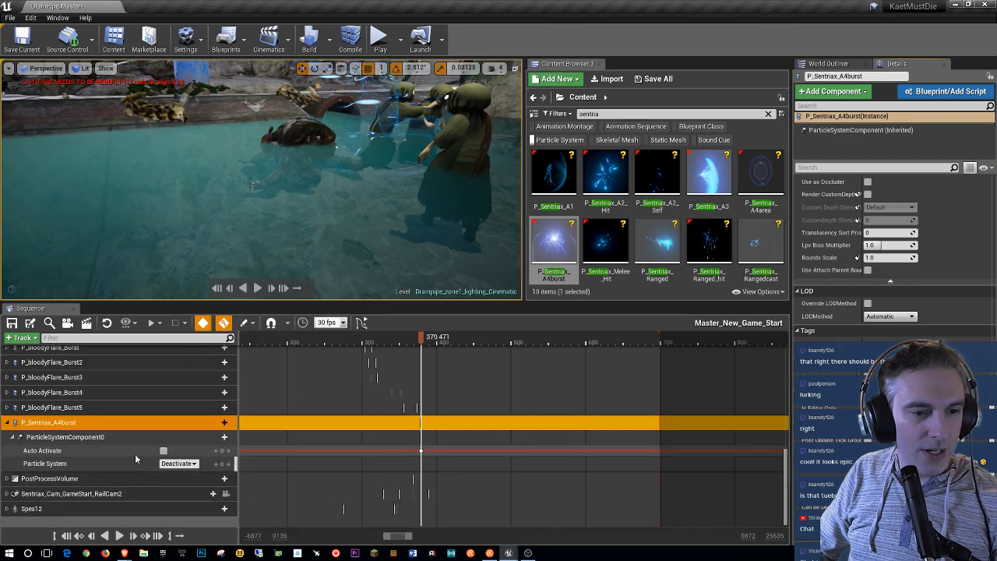
{"action": "left_click", "coordinate": [135, 453]}
{"action": "key", "text": "Delete"}
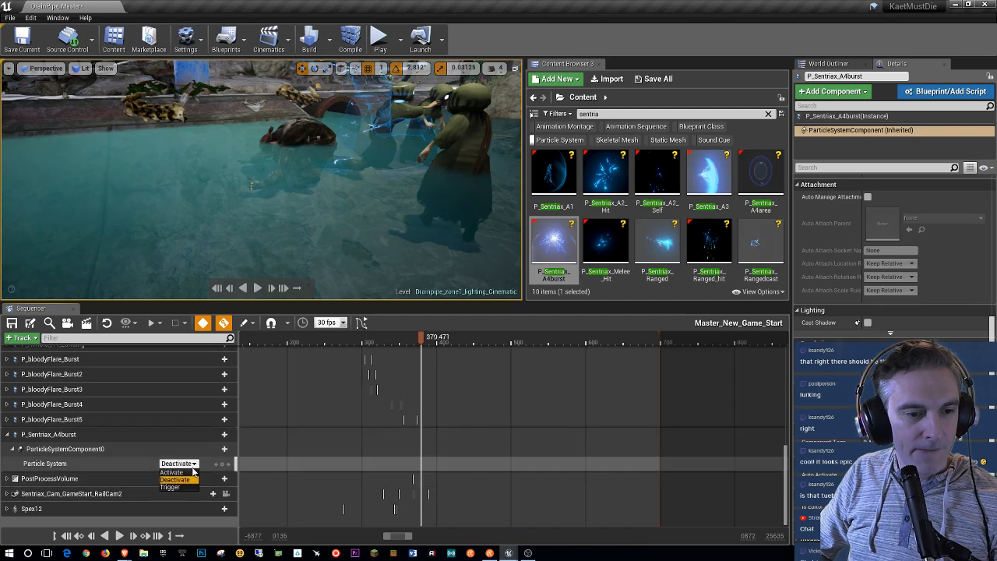
{"action": "left_click", "coordinate": [173, 473]}
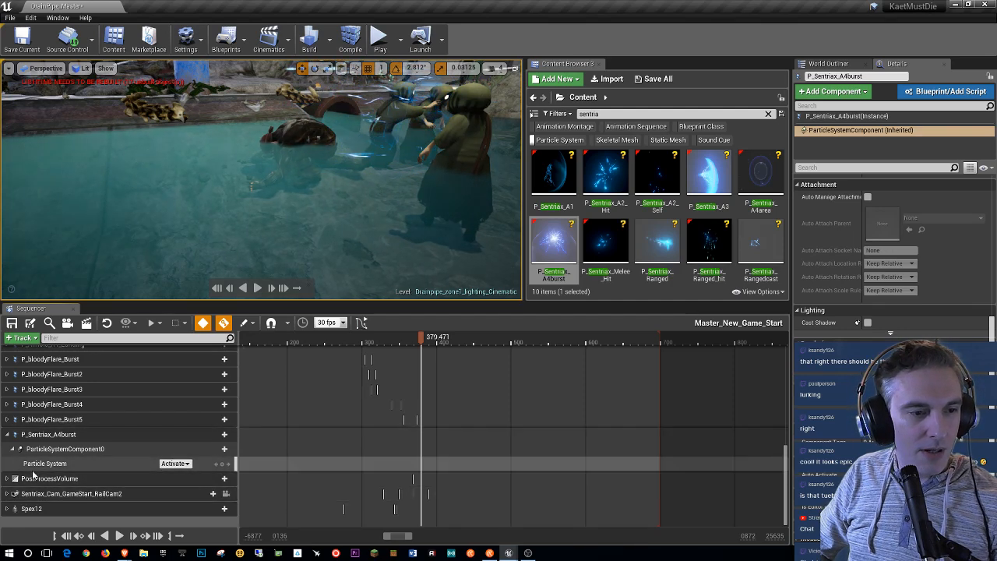
Step: Move the P_Sentriax_A4burst track into the Third Encounter folder and collapse the Second Encounter folder
{"action": "left_click", "coordinate": [106, 435]}
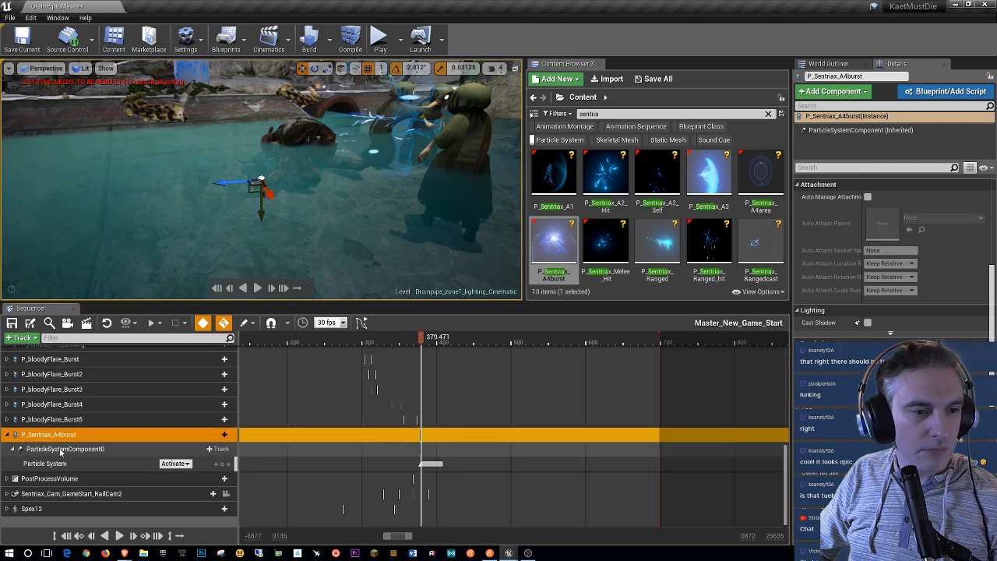
{"action": "left_click_drag", "start_coordinate": [69, 442], "coordinate": [69, 421]}
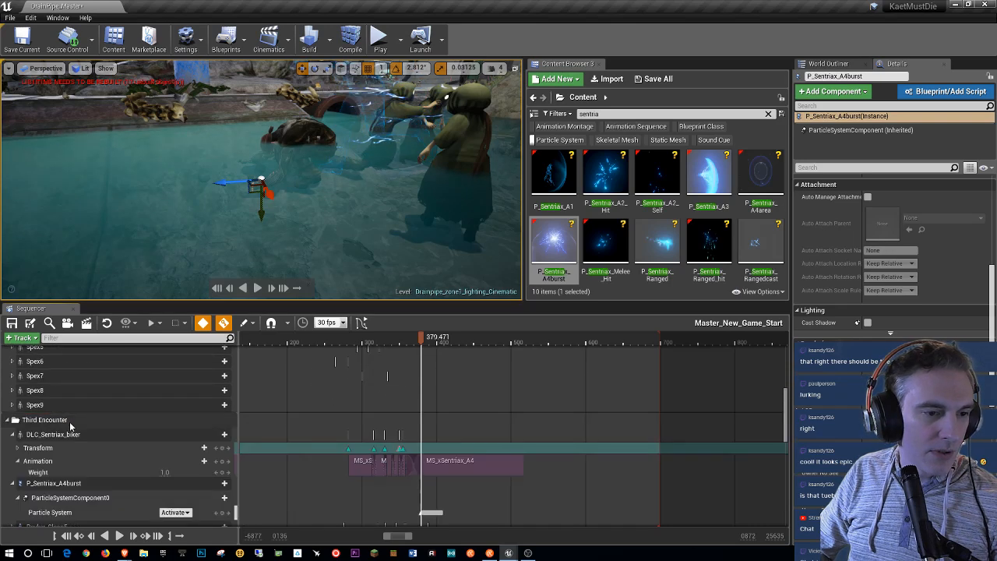
{"action": "scroll", "coordinate": [47, 427], "scroll_direction": "up", "scroll_amount": 3}
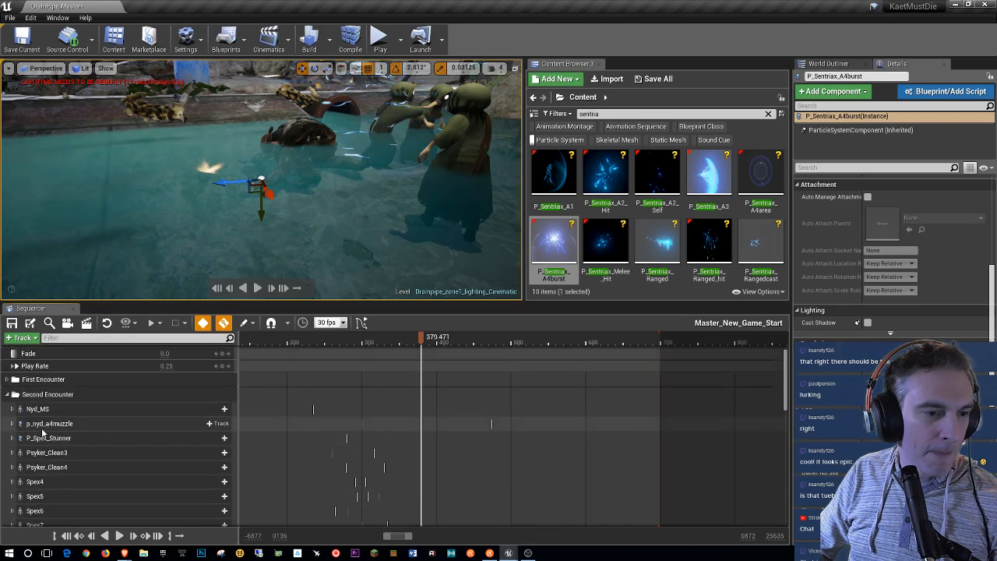
{"action": "left_click", "coordinate": [8, 395]}
{"action": "scroll", "coordinate": [86, 373], "scroll_direction": "down", "scroll_amount": 2}
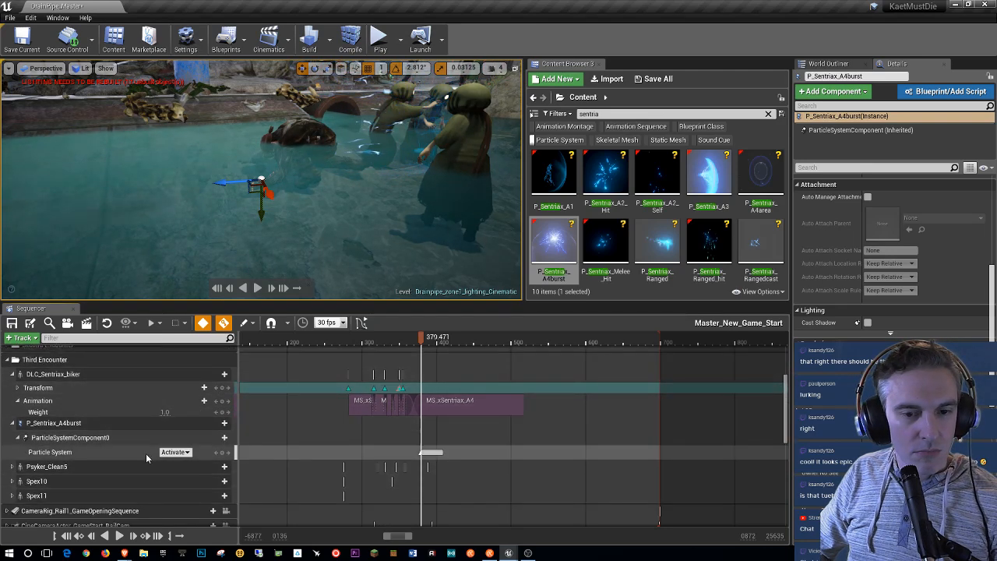
Step: Lock the viewport to the camera cuts and play the sequence from about frame 315 to review the burst in the shot
{"action": "left_click_drag", "start_coordinate": [421, 337], "coordinate": [372, 340]}
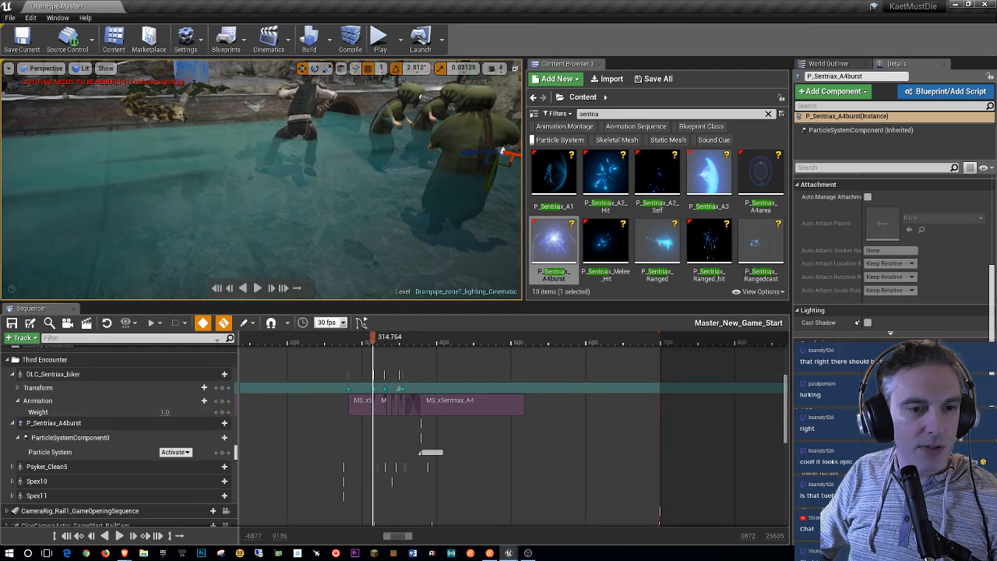
{"action": "scroll", "coordinate": [187, 394], "scroll_direction": "up", "scroll_amount": 5}
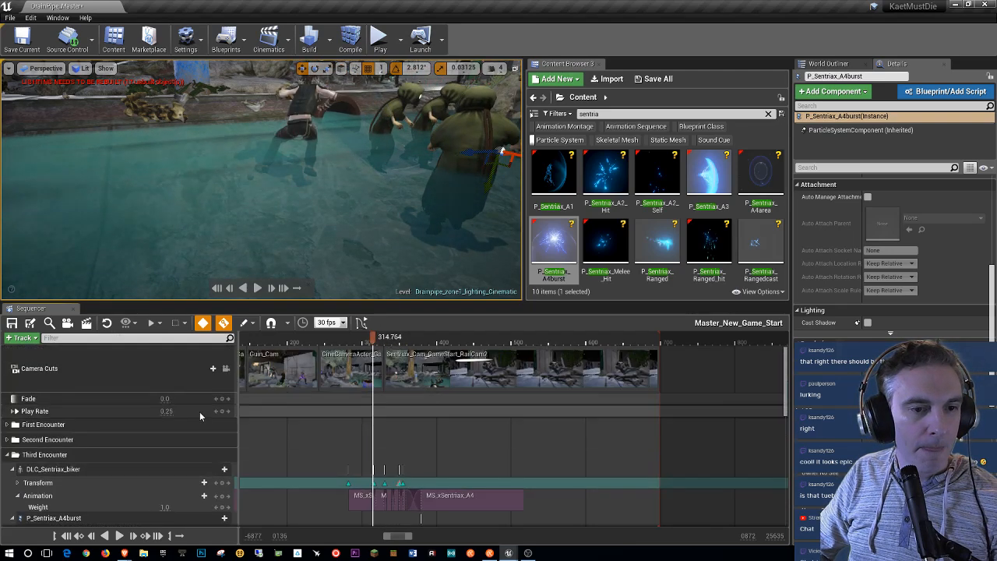
{"action": "left_click", "coordinate": [226, 369]}
{"action": "left_click", "coordinate": [258, 287]}
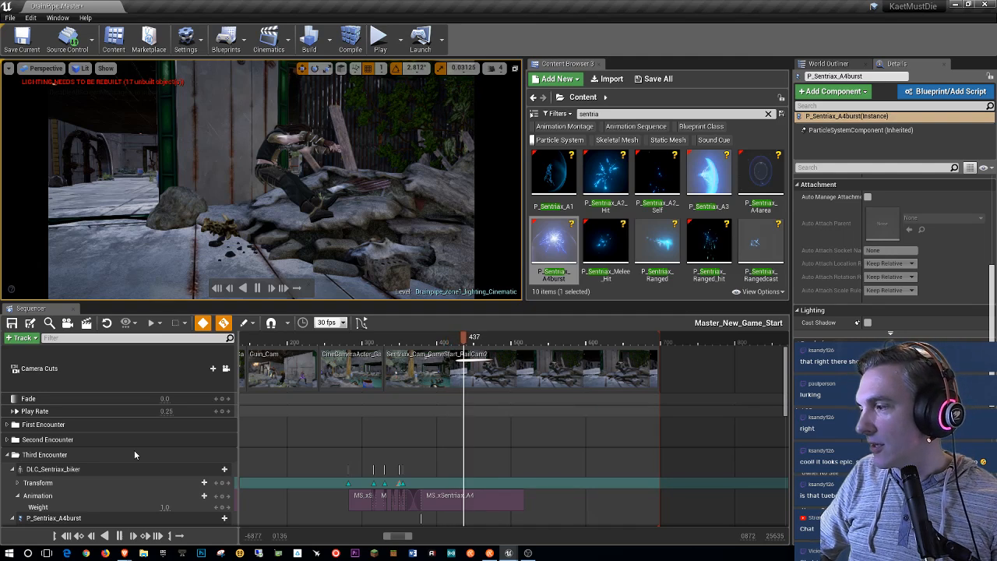
{"action": "left_click", "coordinate": [117, 535]}
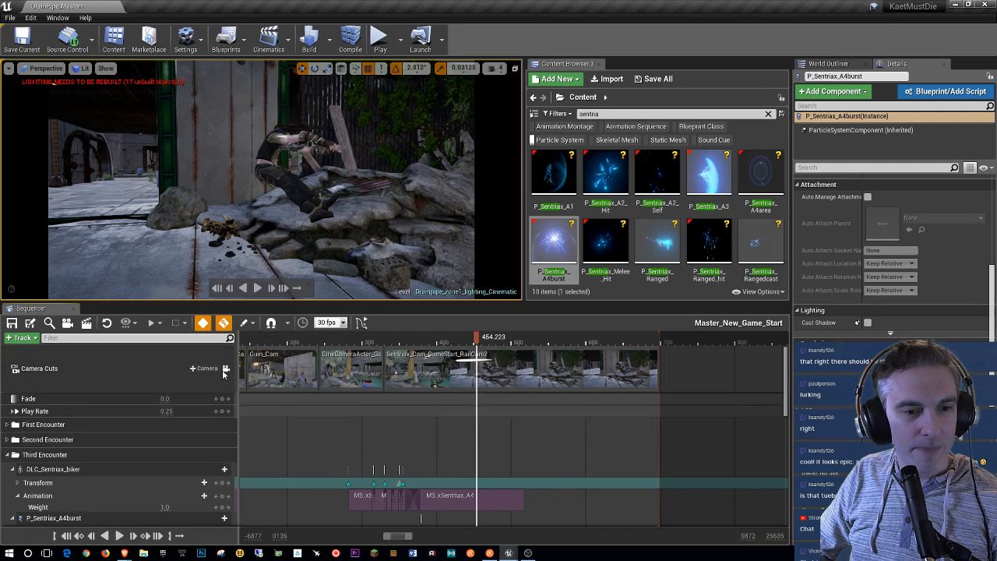
Step: Release the viewport from the camera cuts and replay the water attack from about frame 330 in a free view beside the characters
{"action": "left_click", "coordinate": [445, 341]}
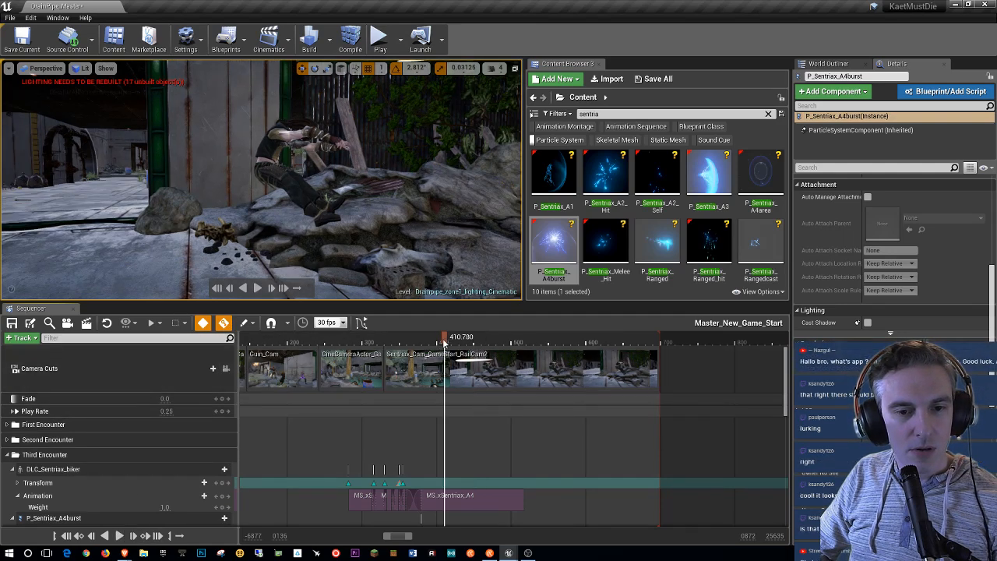
{"action": "mouse_move", "coordinate": [327, 275]}
{"action": "right_mouse_down"}
{"action": "mouse_move", "coordinate": [437, 281]}
{"action": "mouse_move", "coordinate": [334, 287]}
{"action": "right_mouse_up"}
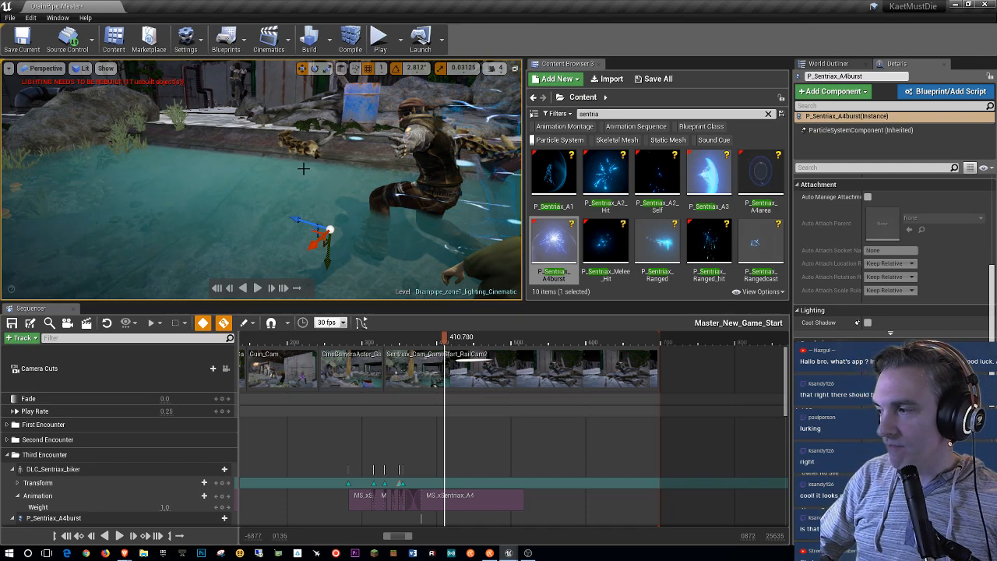
{"action": "right_click_drag", "start_coordinate": [258, 174], "coordinate": [280, 168]}
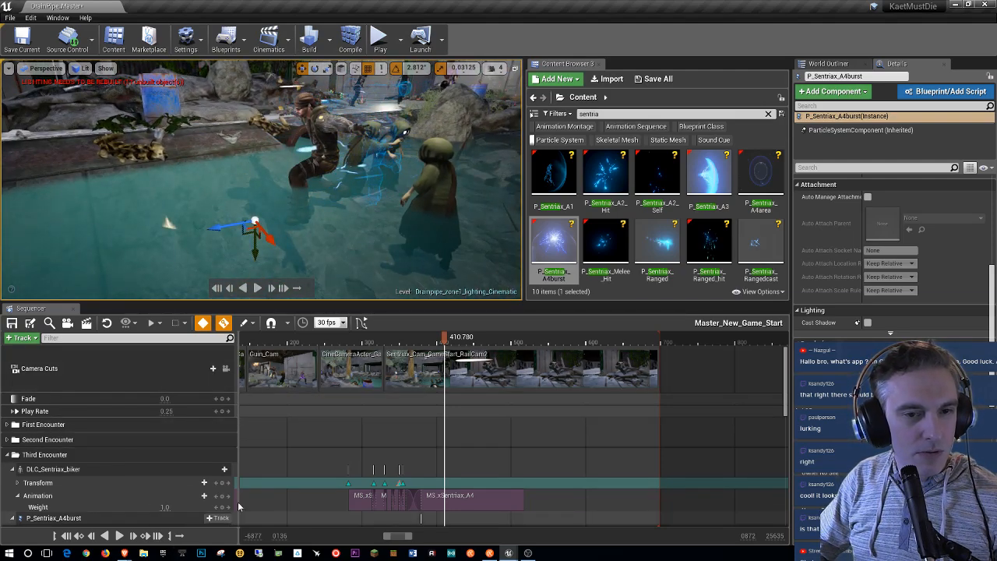
{"action": "left_click", "coordinate": [384, 341]}
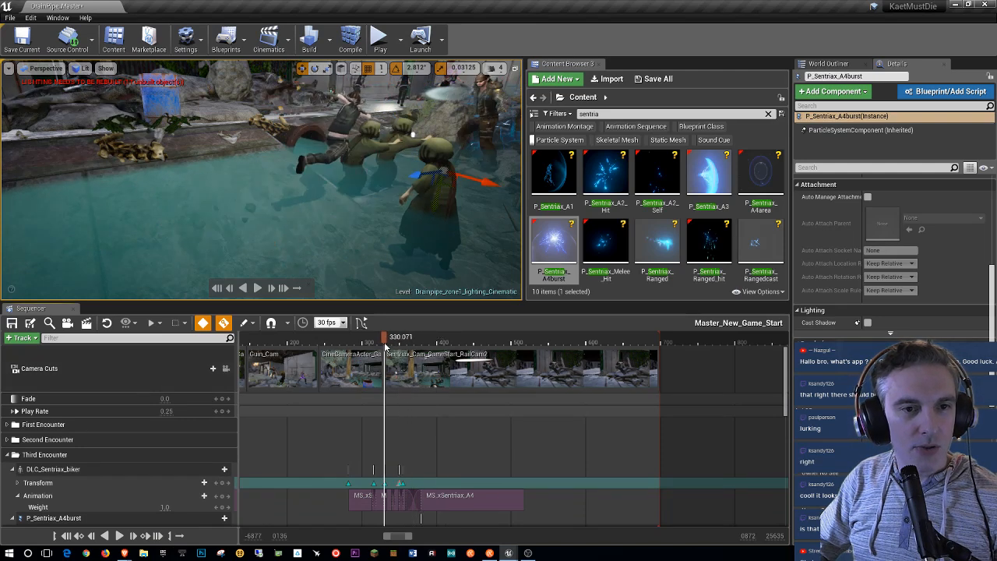
{"action": "left_click", "coordinate": [119, 536]}
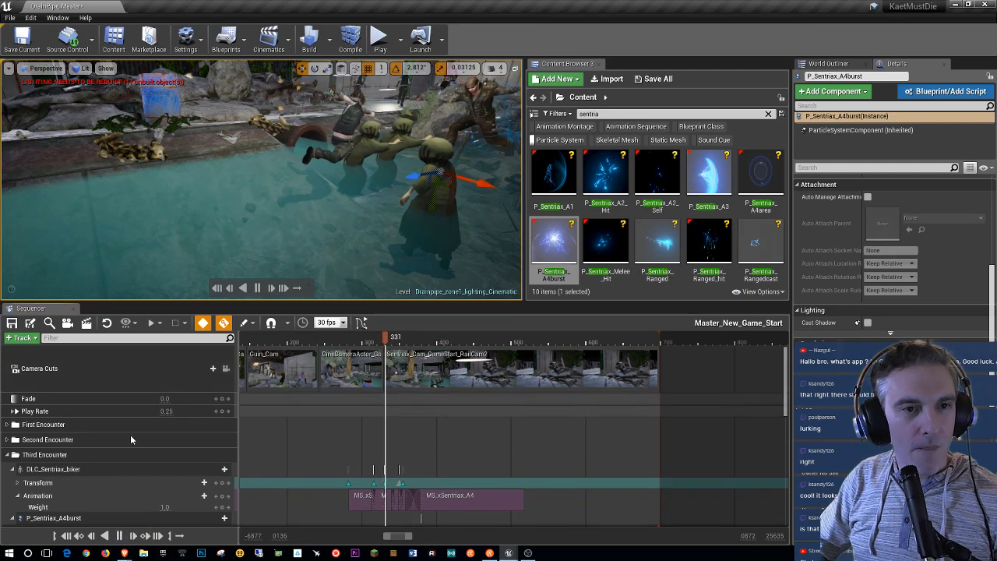
{"action": "left_click", "coordinate": [221, 181]}
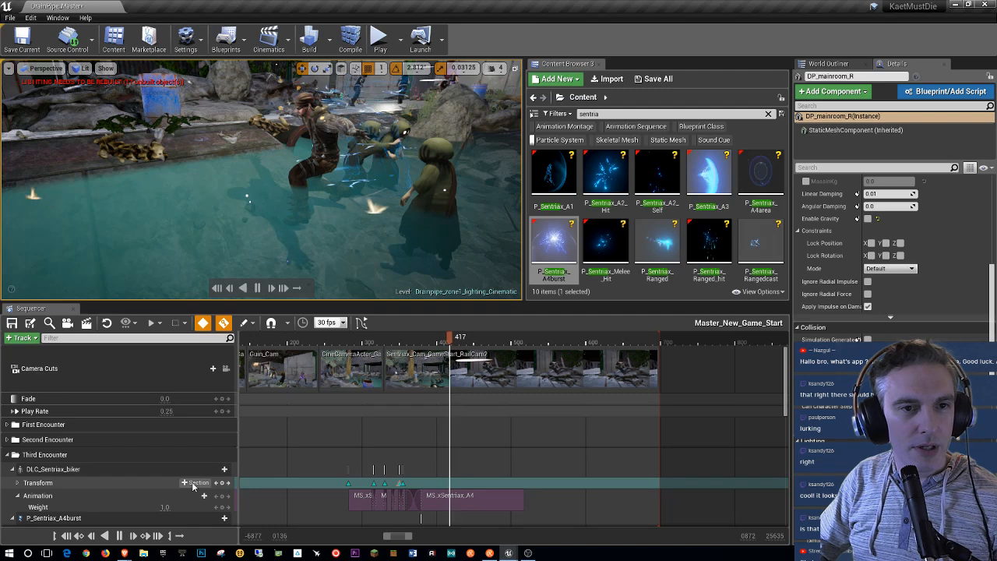
{"action": "left_click", "coordinate": [119, 535]}
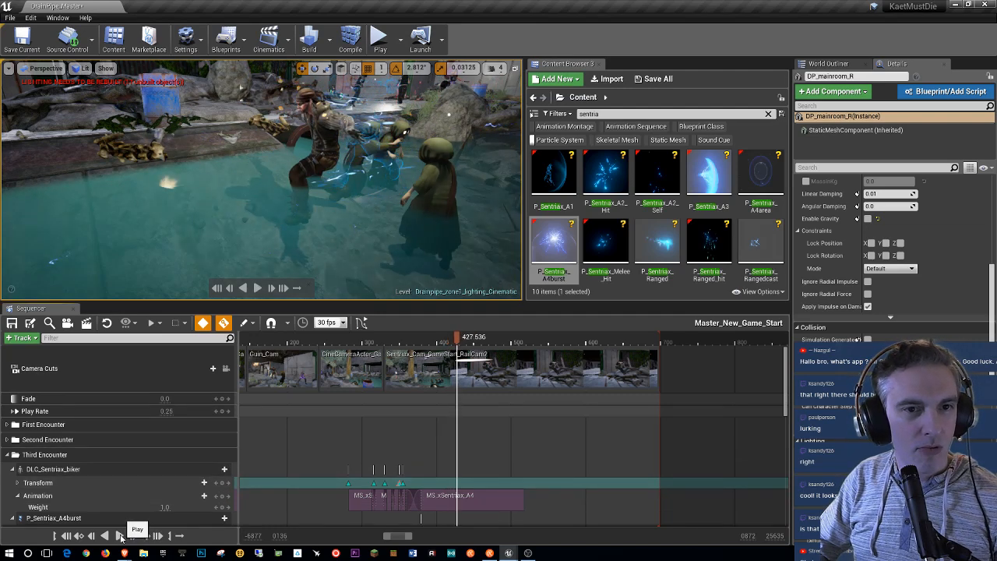
Step: Shift the Activate key on the P_Sentriax_A4burst Particle System track earlier, to about frame 376
{"action": "left_click", "coordinate": [452, 341]}
{"action": "left_click_drag", "start_coordinate": [449, 342], "coordinate": [421, 340]}
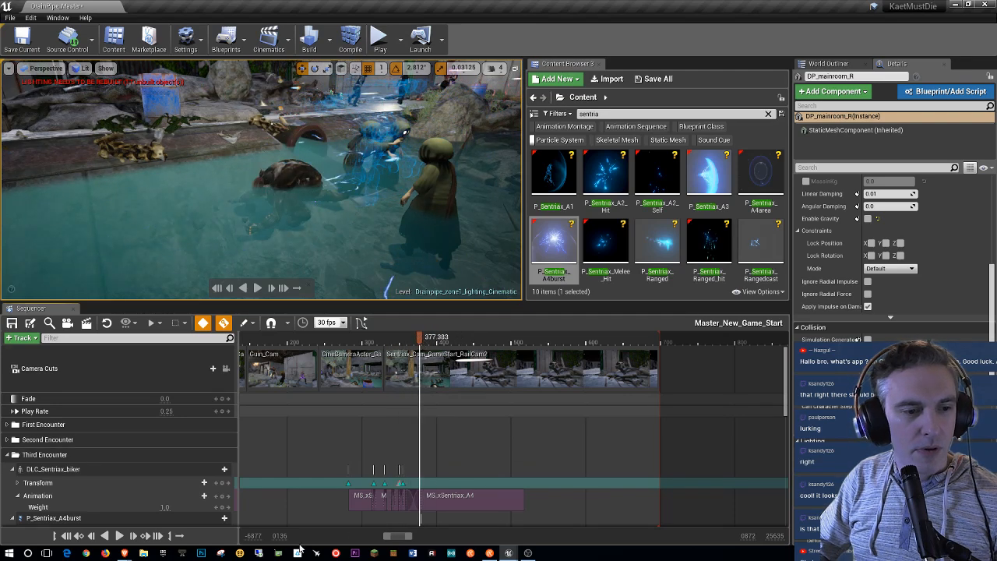
{"action": "scroll", "coordinate": [198, 459], "scroll_direction": "down", "scroll_amount": 5}
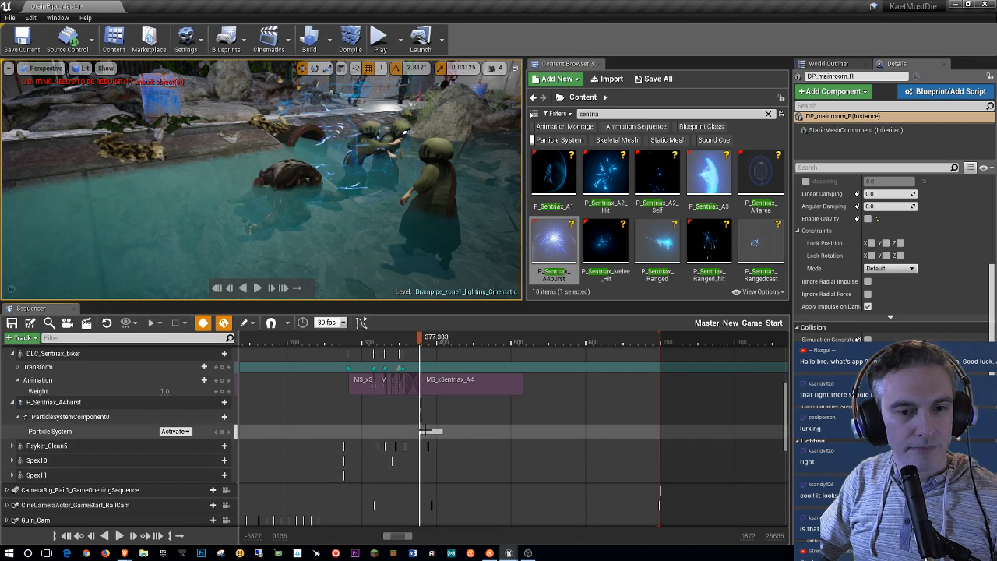
{"action": "scroll", "coordinate": [462, 452], "scroll_direction": "up", "scroll_amount": 10}
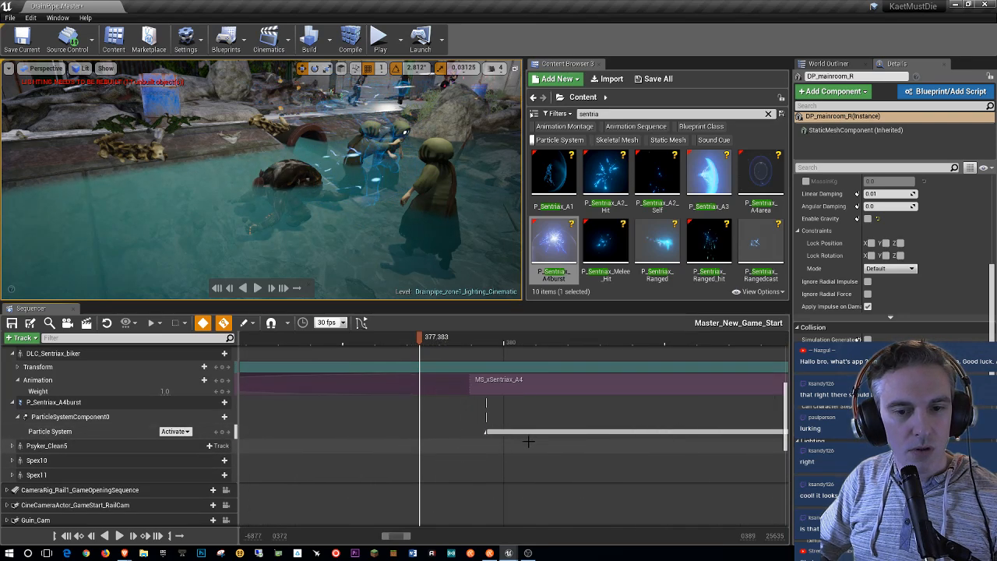
{"action": "left_click", "coordinate": [486, 431]}
{"action": "left_click_drag", "start_coordinate": [487, 431], "coordinate": [378, 431]}
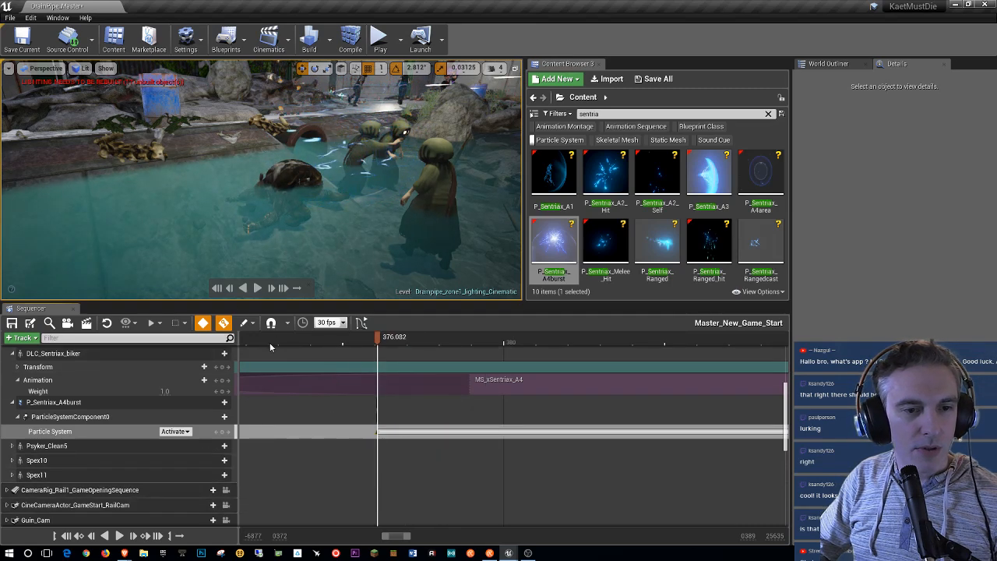
{"action": "scroll", "coordinate": [419, 416], "scroll_direction": "down", "scroll_amount": 7, "text": "ctrl"}
{"action": "right_click_drag", "start_coordinate": [270, 477], "coordinate": [416, 481]}
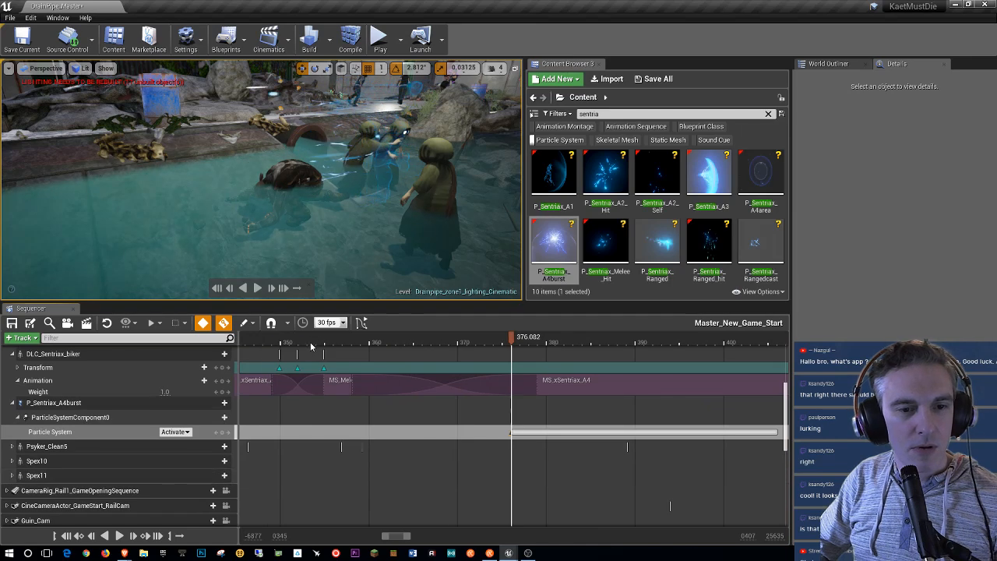
Step: Play the sequence from about frame 353 to review the burst's timing against the water attack
{"action": "left_click", "coordinate": [312, 343]}
{"action": "left_click", "coordinate": [257, 288]}
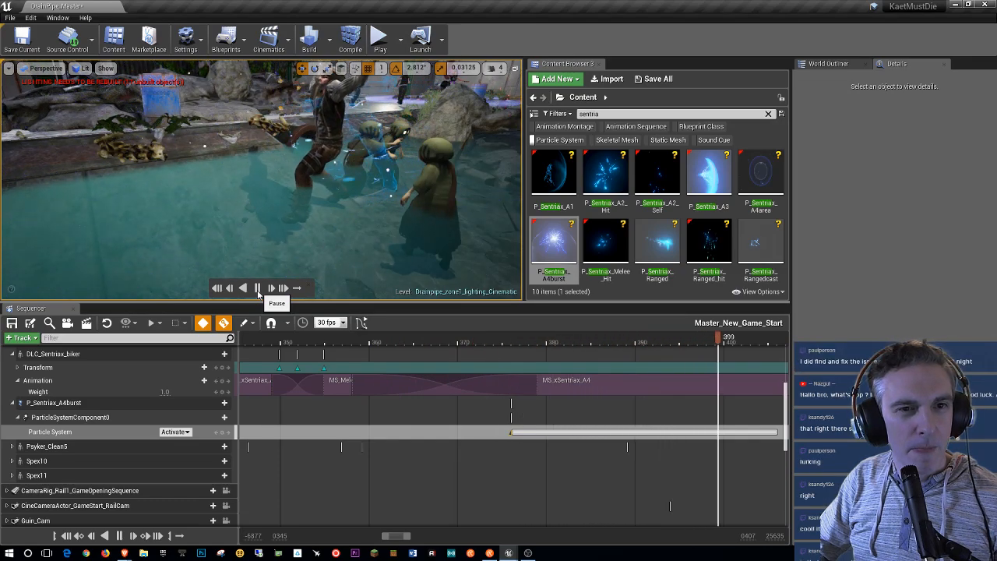
{"action": "left_click", "coordinate": [258, 289]}
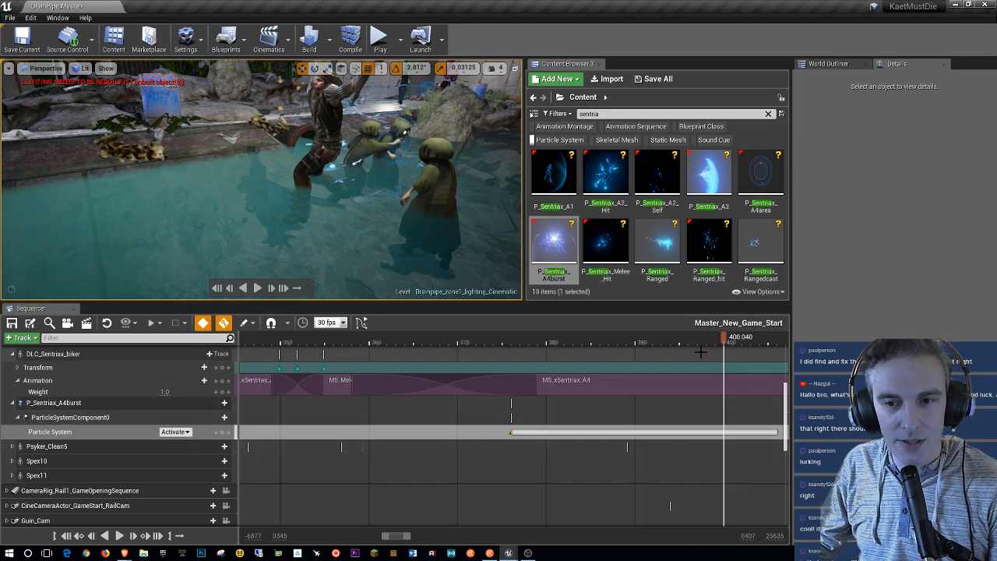
Step: Focus the view on the P_Sentriax_A4burst actor and examine its particle component properties
{"action": "left_click", "coordinate": [105, 431]}
{"action": "right_click_drag", "start_coordinate": [363, 226], "coordinate": [356, 204]}
{"action": "key", "text": "g"}
{"action": "key", "text": "f"}
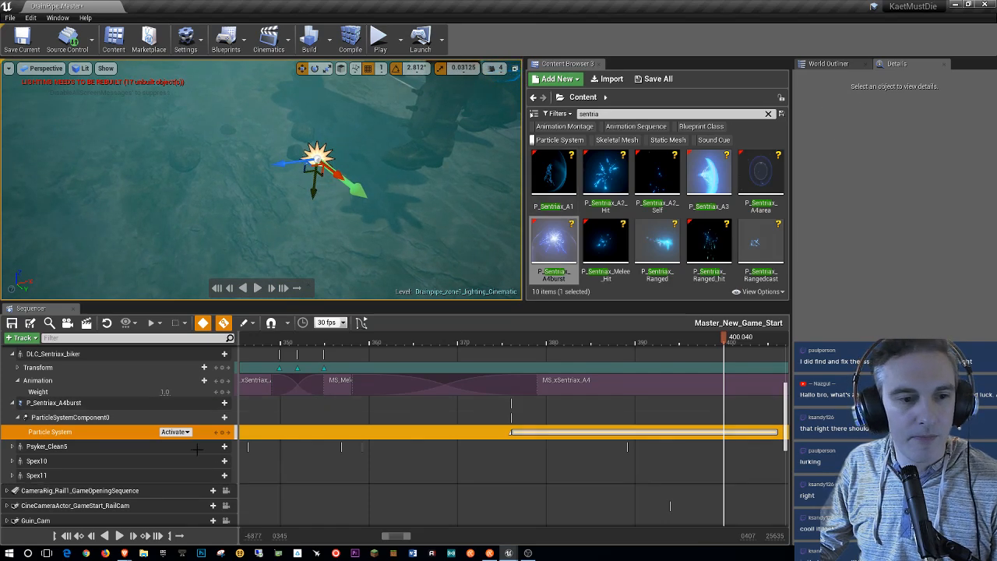
{"action": "left_click", "coordinate": [102, 418]}
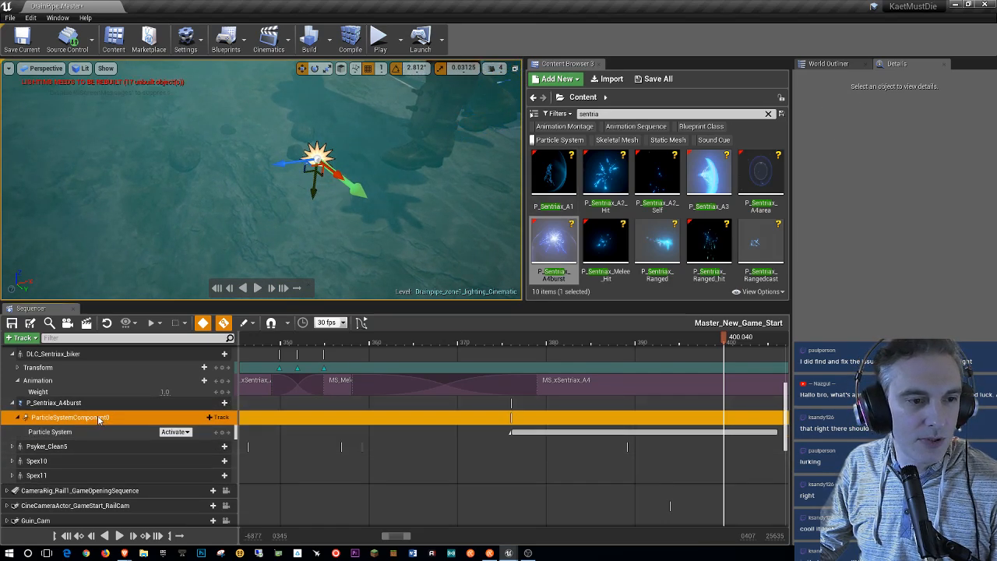
{"action": "left_click", "coordinate": [326, 158]}
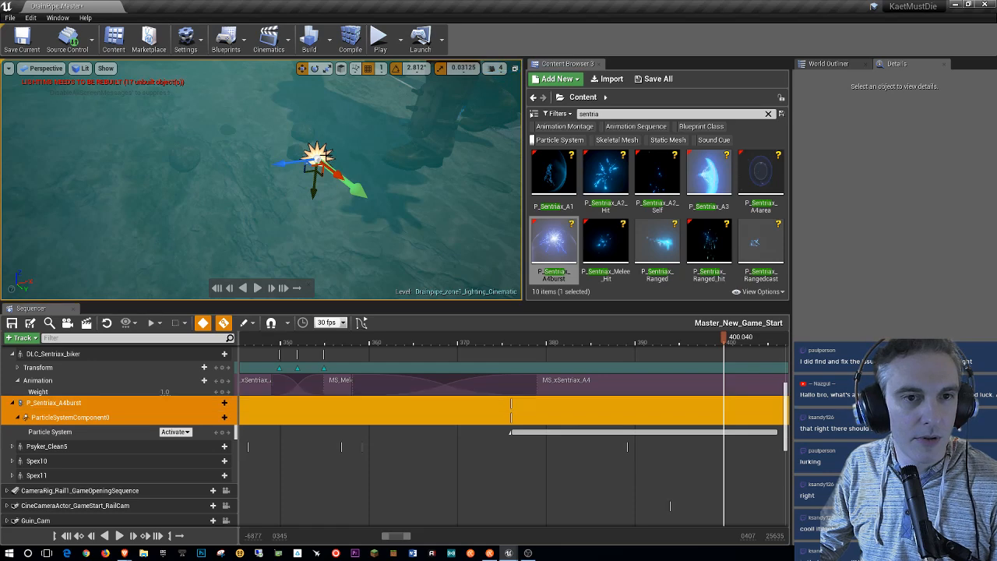
{"action": "left_click", "coordinate": [856, 65]}
{"action": "left_click", "coordinate": [891, 67]}
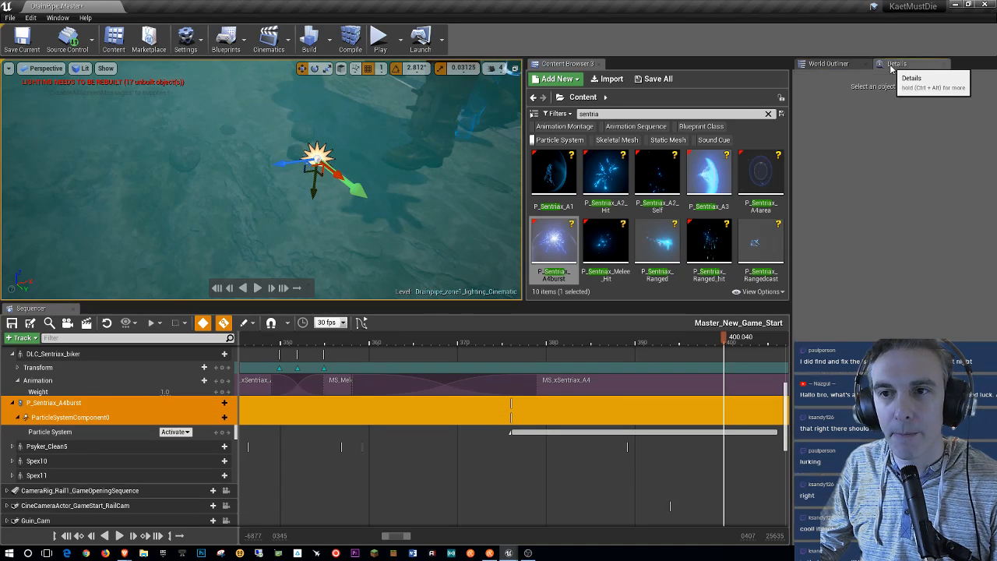
{"action": "left_click", "coordinate": [55, 404]}
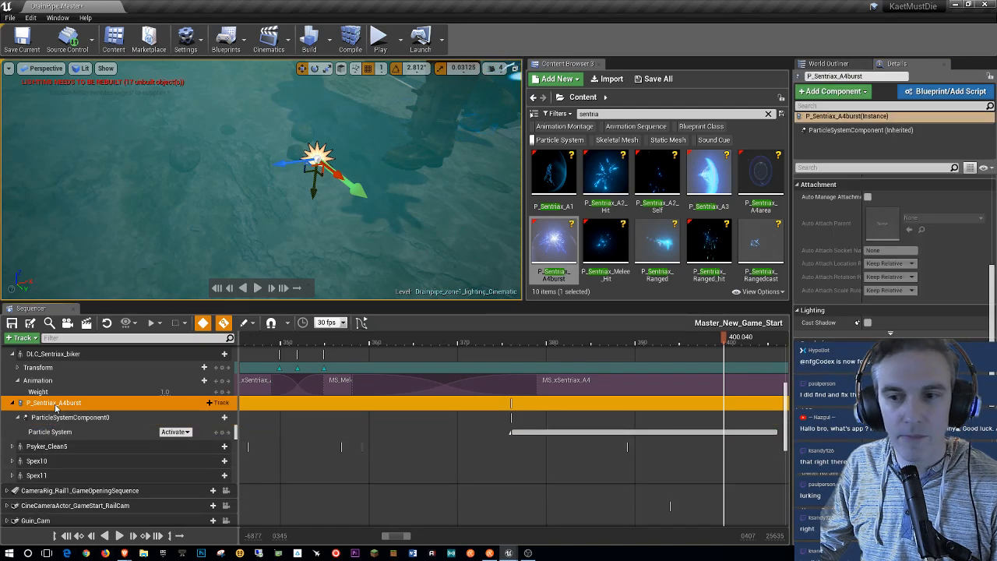
{"action": "scroll", "coordinate": [896, 234], "scroll_direction": "down", "scroll_amount": 10}
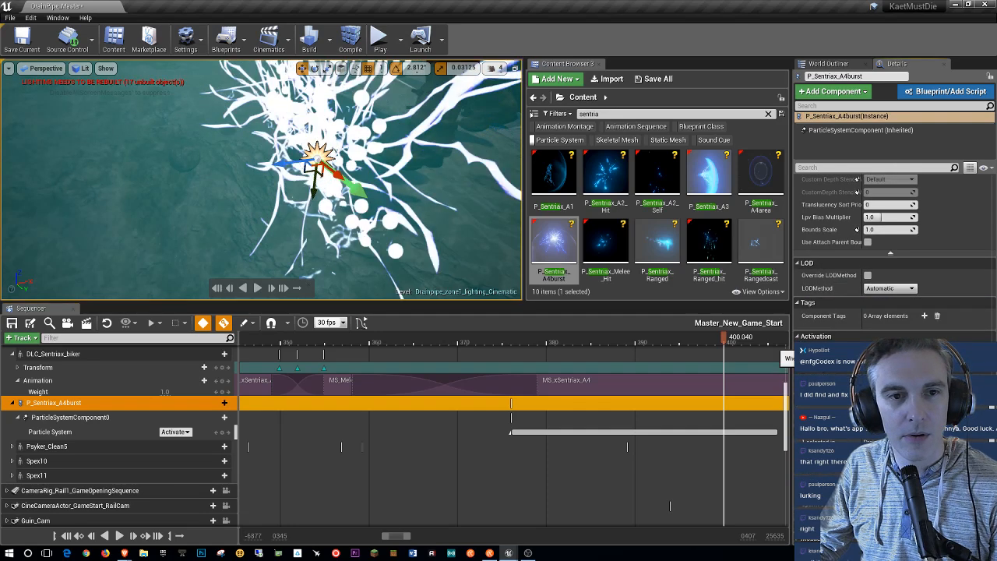
Step: Replay the burst from about frame 364 in a closer free view of the characters at the water's edge
{"action": "left_click_drag", "start_coordinate": [310, 249], "coordinate": [288, 147], "text": "alt"}
{"action": "key", "text": "e"}
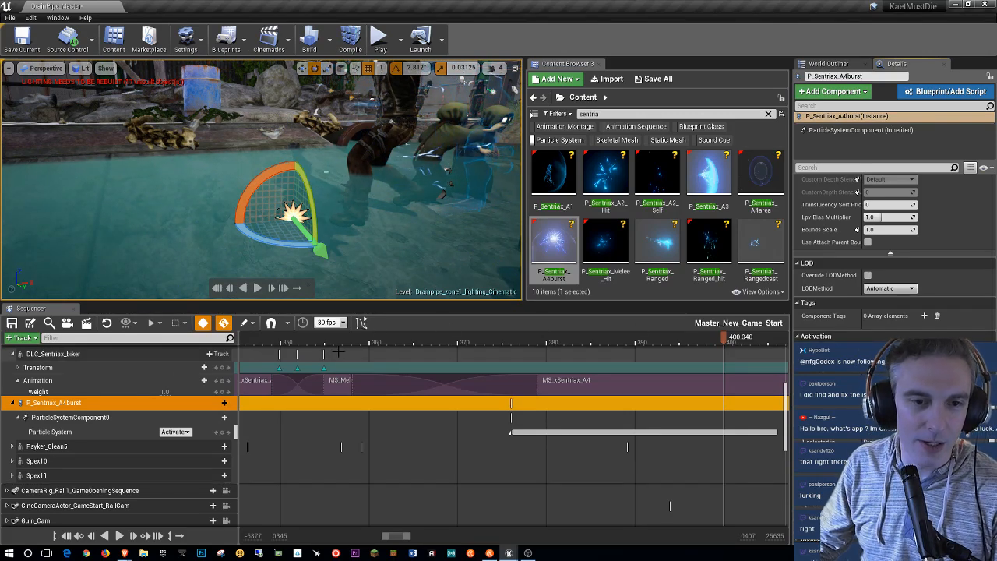
{"action": "left_click", "coordinate": [400, 344]}
{"action": "left_click", "coordinate": [207, 188]}
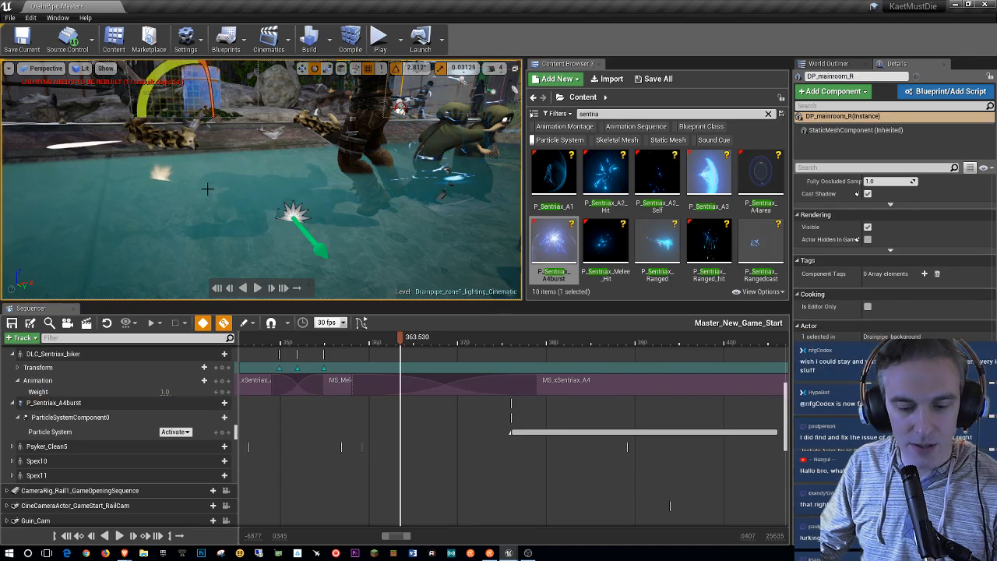
{"action": "left_click", "coordinate": [259, 289]}
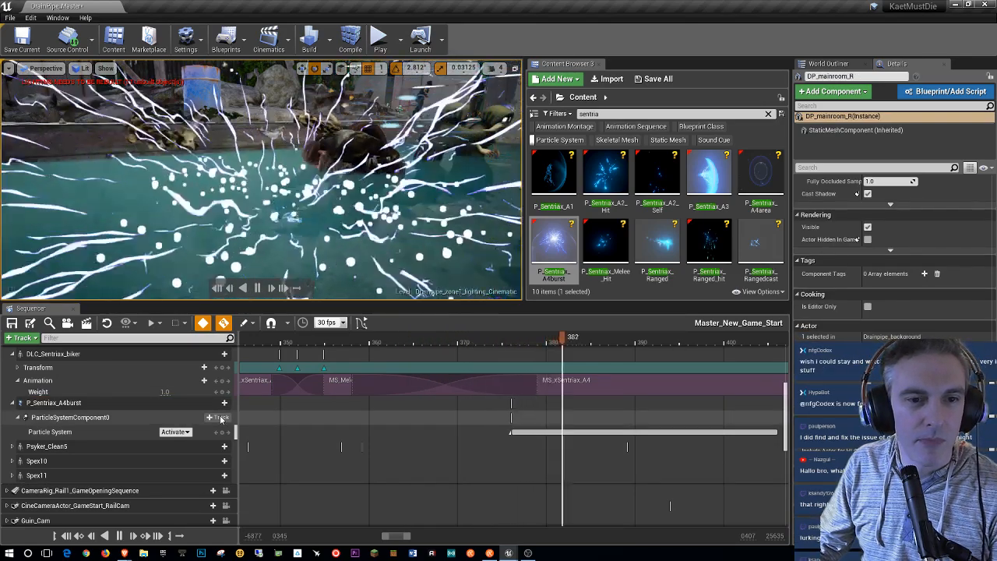
{"action": "left_click", "coordinate": [222, 419]}
{"action": "left_click", "coordinate": [411, 406]}
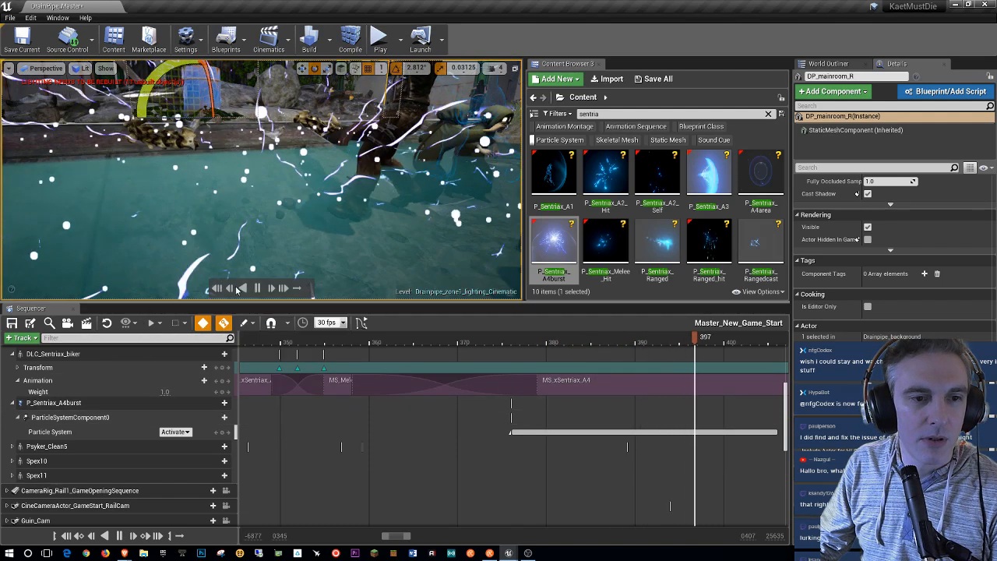
{"action": "left_click", "coordinate": [257, 287]}
Step: Replay from about frame 360 and shift the P_Sentriax_A4burst Activate key earlier, to about frame 370
{"action": "left_click", "coordinate": [371, 343]}
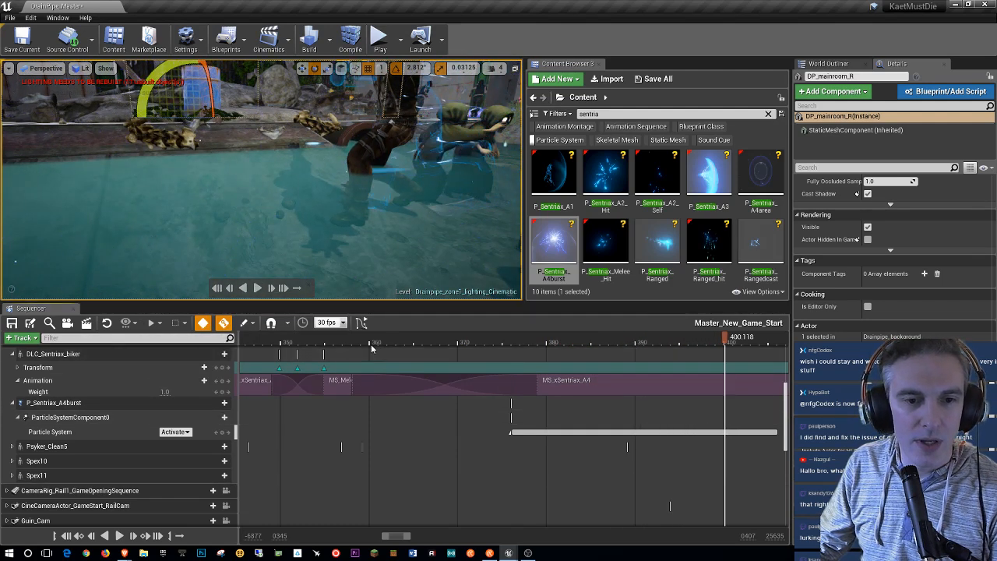
{"action": "left_click", "coordinate": [259, 288]}
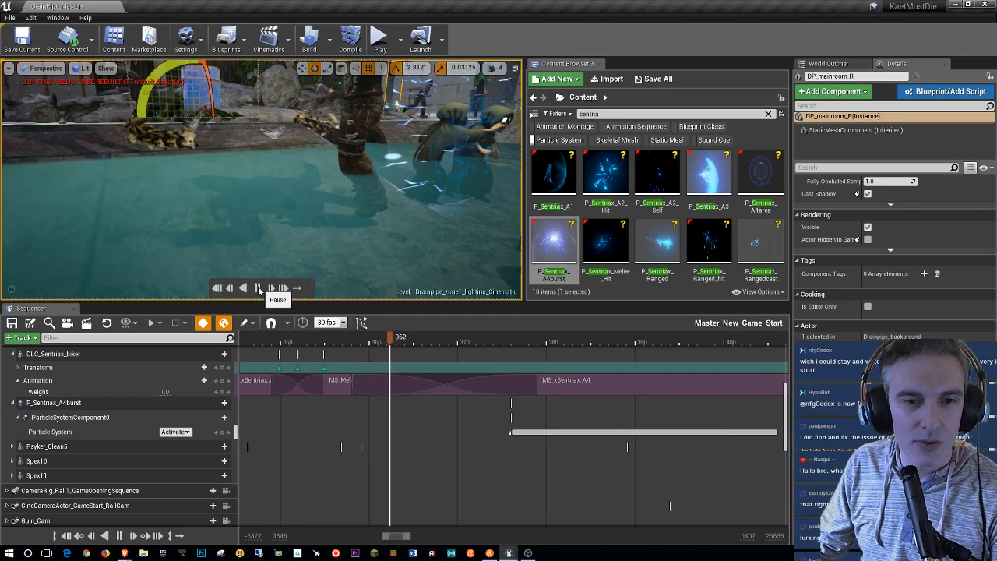
{"action": "left_click", "coordinate": [259, 288]}
{"action": "left_click", "coordinate": [514, 432]}
{"action": "left_click_drag", "start_coordinate": [514, 432], "coordinate": [457, 438]}
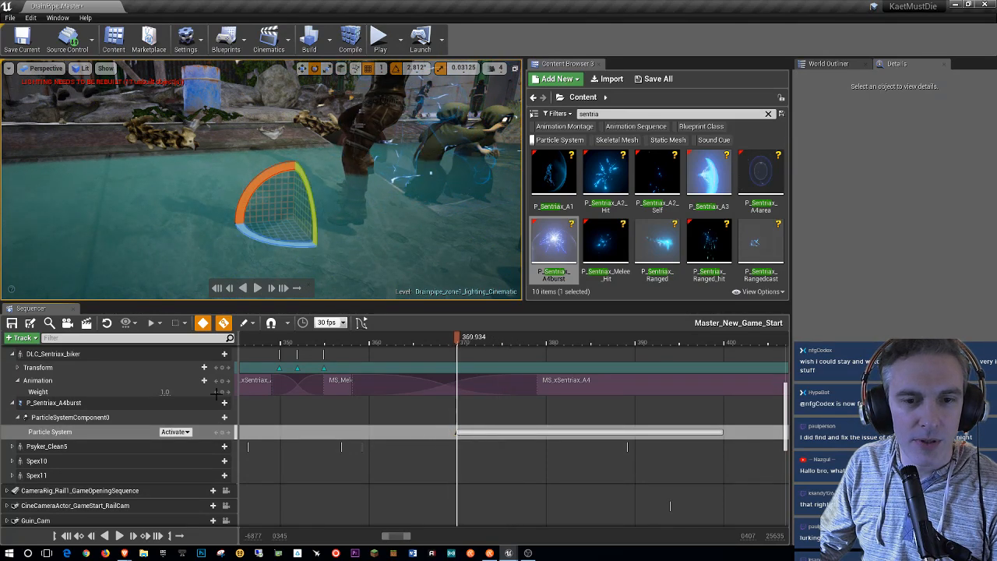
Step: Check the P_Sentriax_A4burst and DLC_Sentriax_biker actors, and replay from about frame 358 to review the burst's timing
{"action": "left_click", "coordinate": [353, 339]}
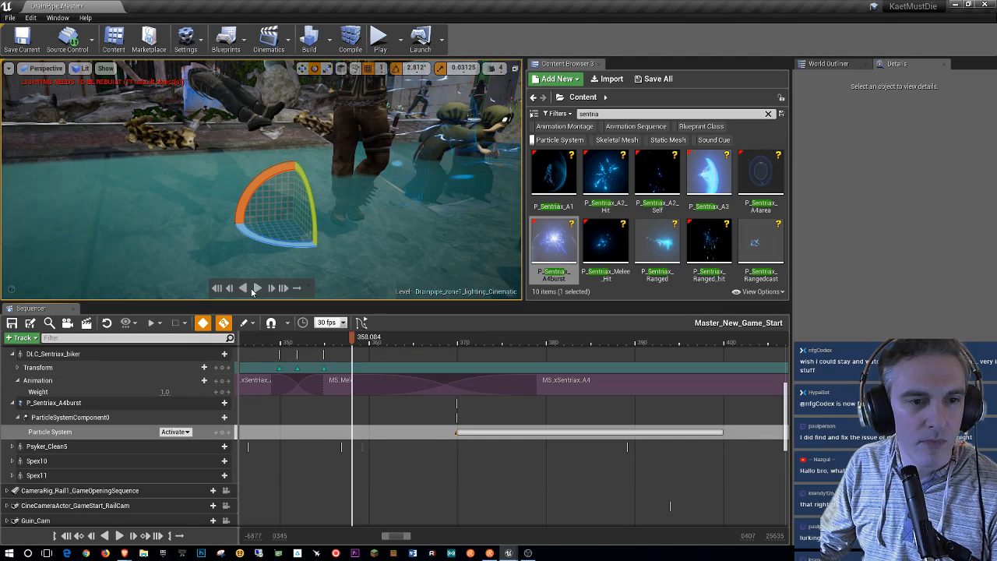
{"action": "left_click", "coordinate": [100, 417]}
{"action": "left_click", "coordinate": [82, 403]}
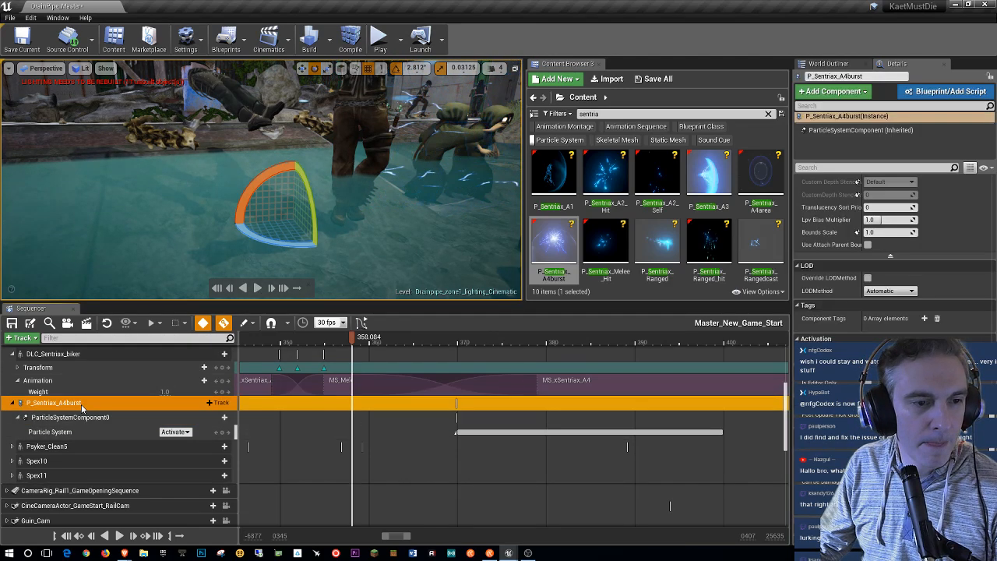
{"action": "left_click", "coordinate": [92, 353]}
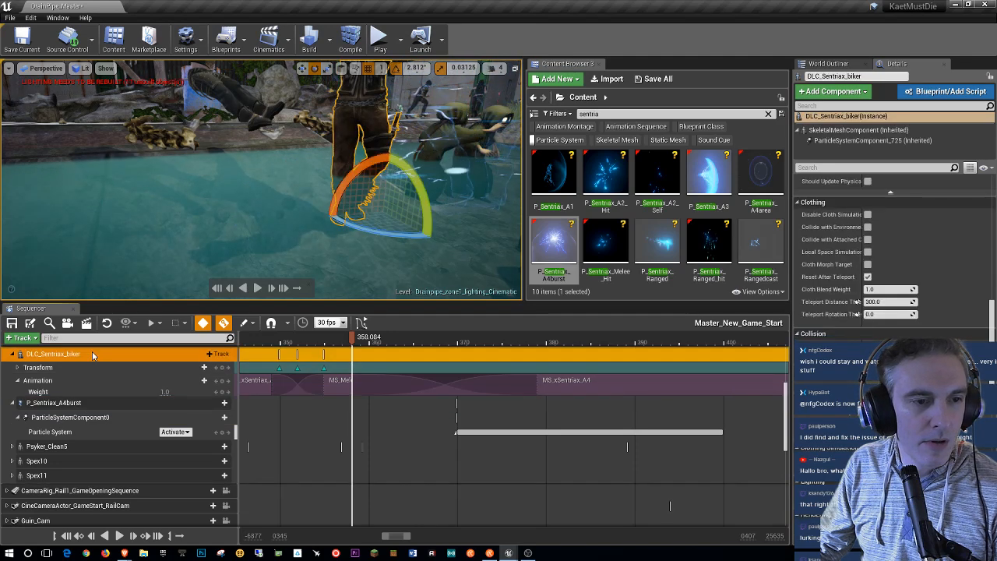
{"action": "left_click", "coordinate": [196, 163]}
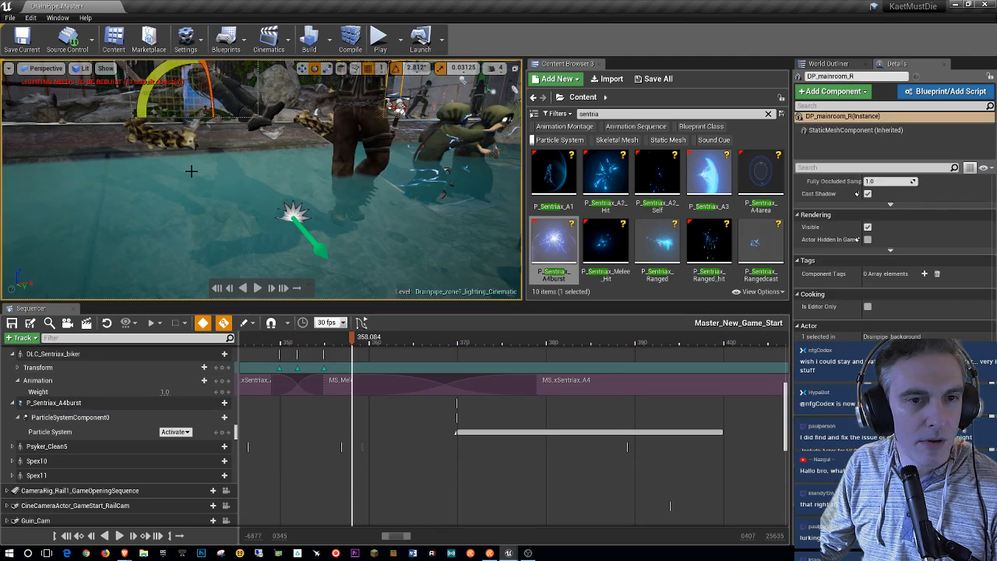
{"action": "left_click", "coordinate": [258, 287]}
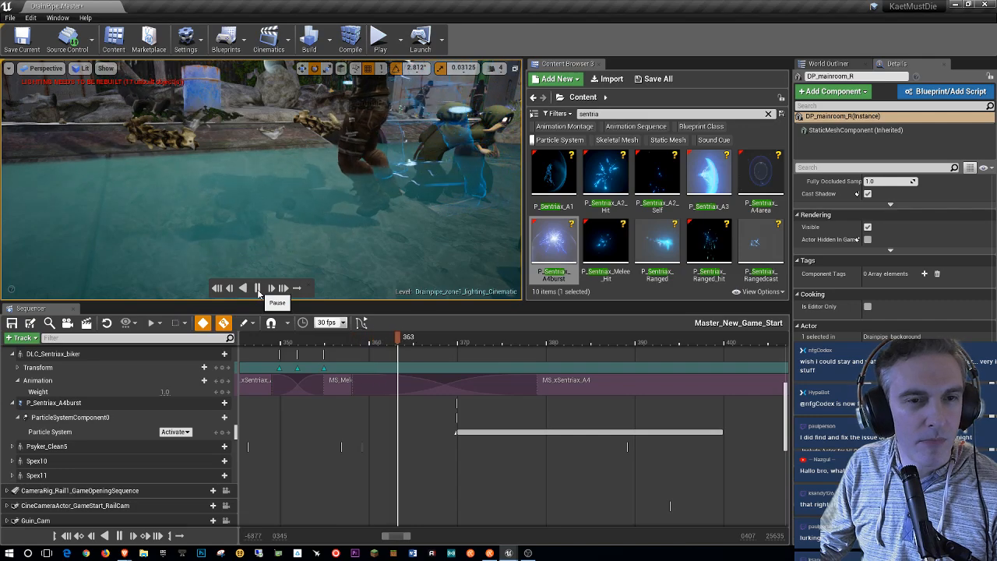
{"action": "left_click", "coordinate": [258, 288]}
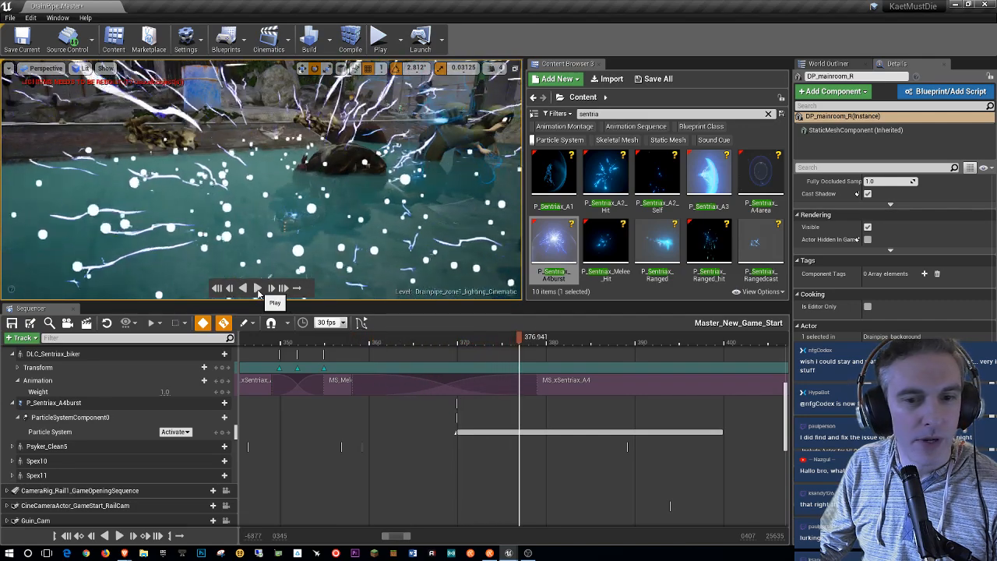
Step: Find the frame where the character hits the water and shift the P_Sentriax_A4burst Activate key to about frame 373
{"action": "left_click_drag", "start_coordinate": [519, 338], "coordinate": [486, 344]}
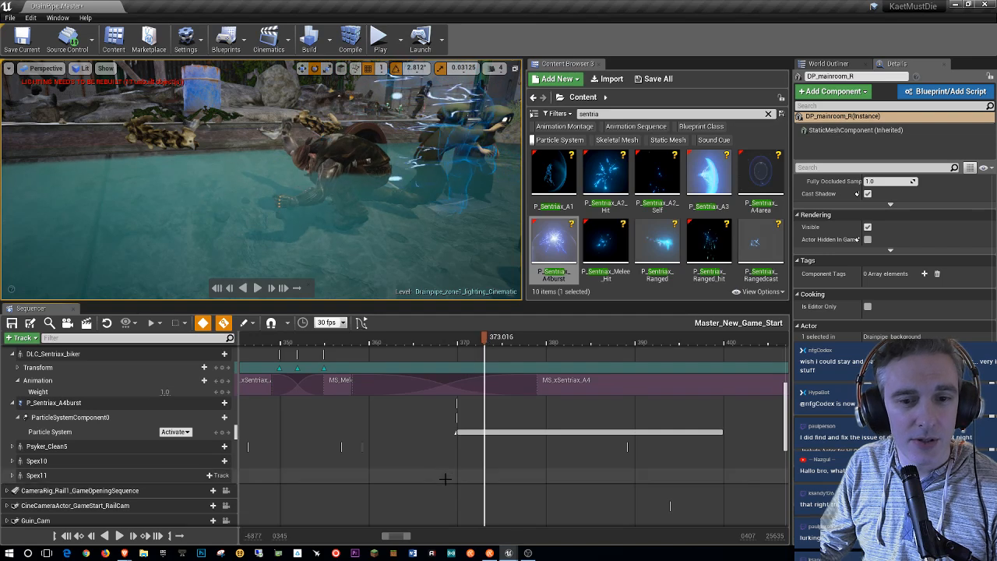
{"action": "left_click", "coordinate": [456, 435]}
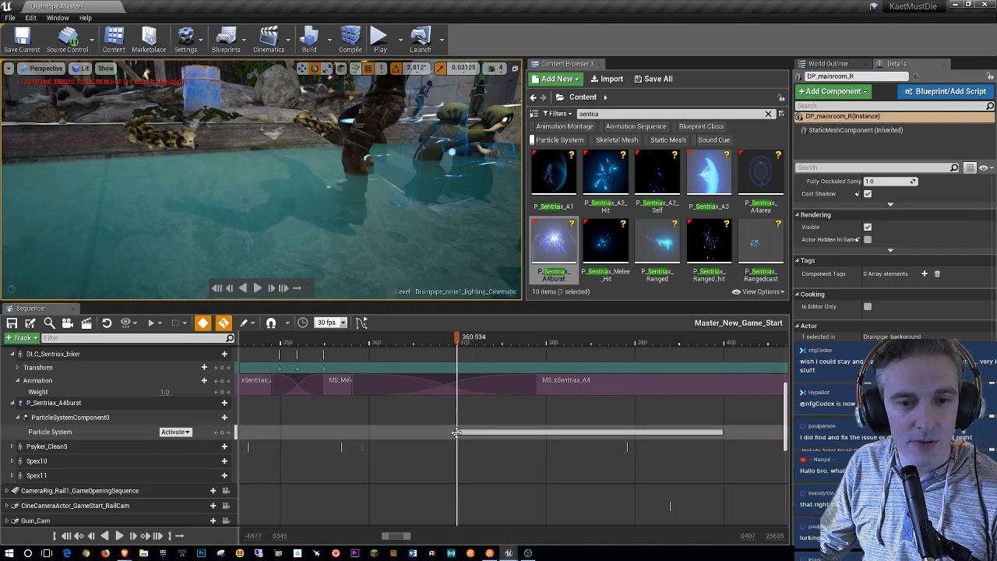
{"action": "left_click_drag", "start_coordinate": [456, 434], "coordinate": [485, 432]}
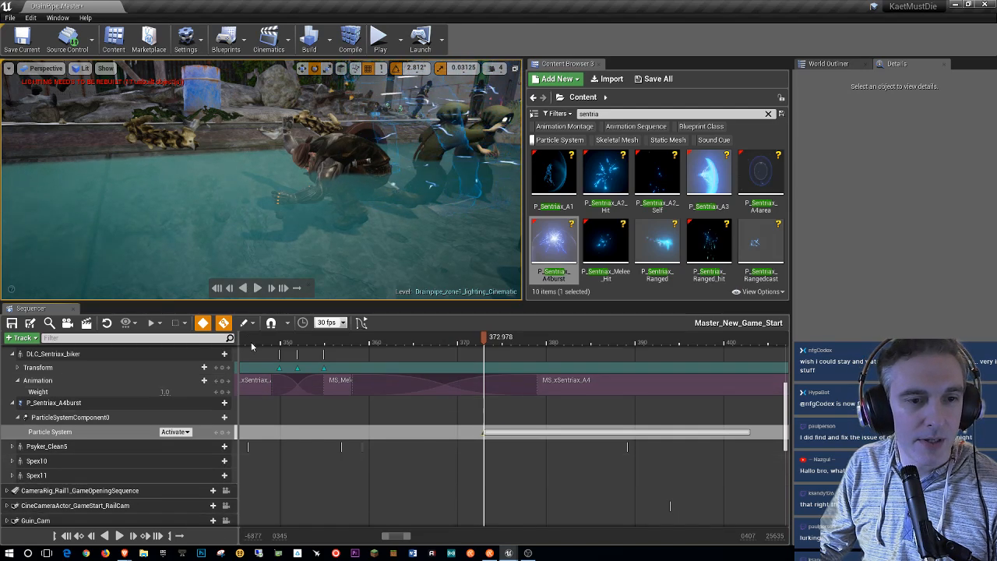
Step: Lock the viewport to the camera cuts and play the sequence from about frame 347 to about frame 395
{"action": "left_click", "coordinate": [217, 287]}
{"action": "scroll", "coordinate": [141, 413], "scroll_direction": "up", "scroll_amount": 3}
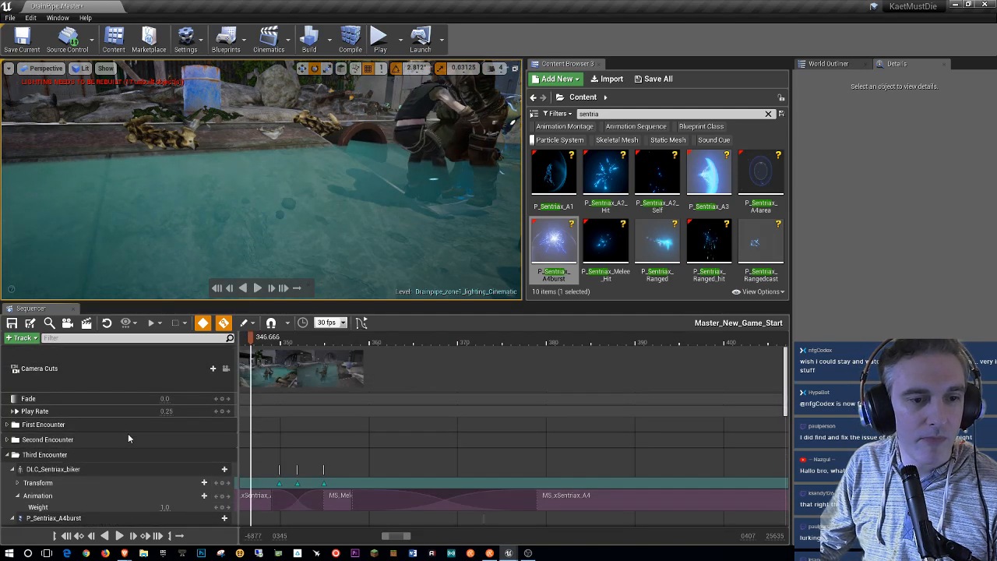
{"action": "left_click", "coordinate": [227, 371]}
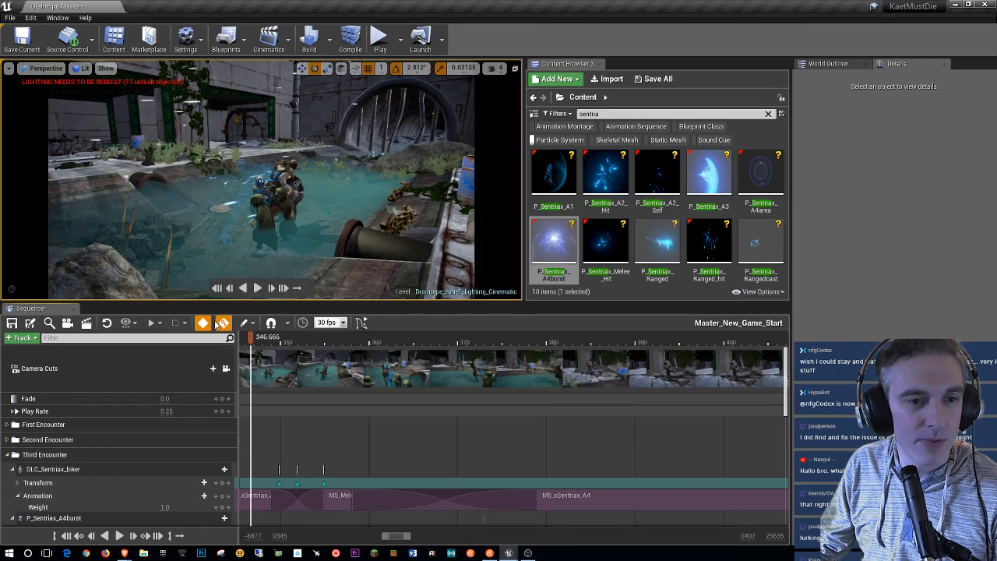
{"action": "left_click", "coordinate": [258, 290]}
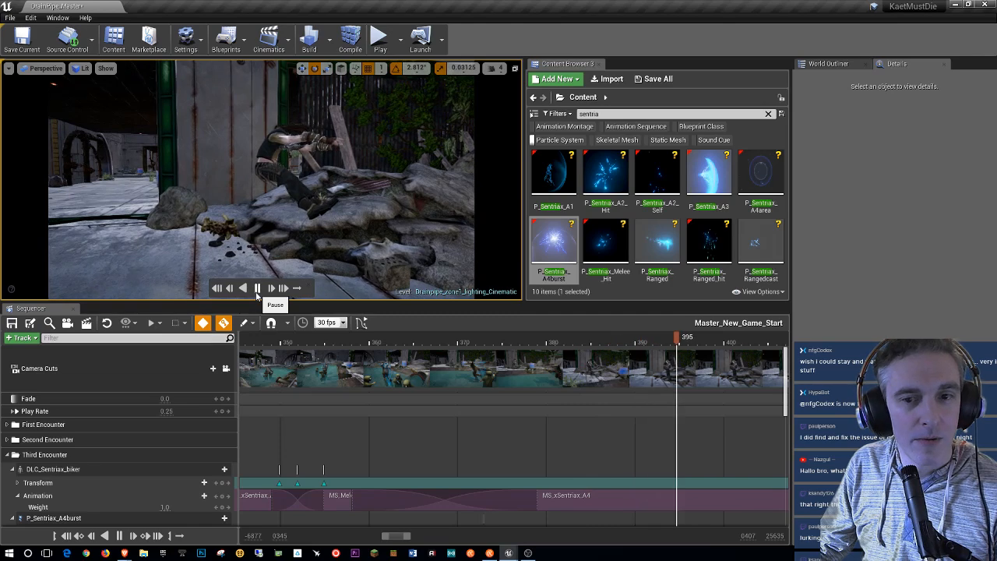
{"action": "left_click", "coordinate": [257, 290]}
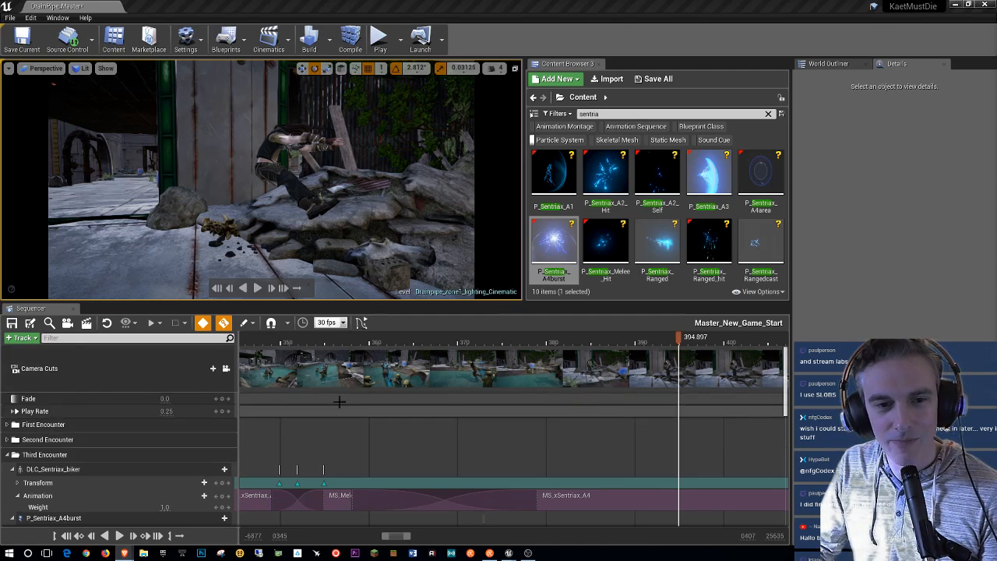
Step: Release the viewport from the camera cuts and select the Guinevere_FS character with the purple shield near the tree
{"action": "left_click", "coordinate": [226, 369]}
{"action": "right_click_drag", "start_coordinate": [261, 179], "coordinate": [202, 187]}
{"action": "key", "text": "w"}
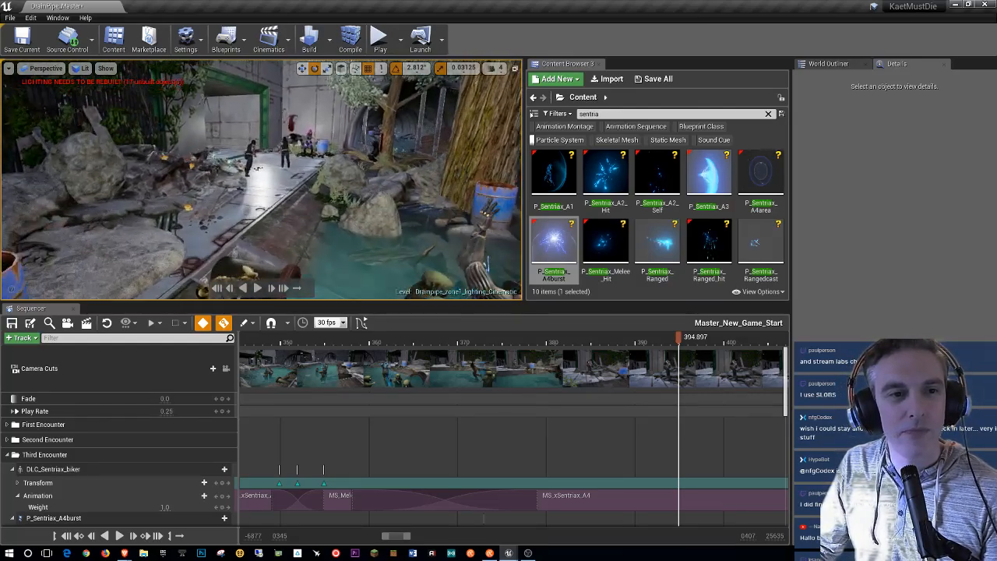
{"action": "key", "text": "w"}
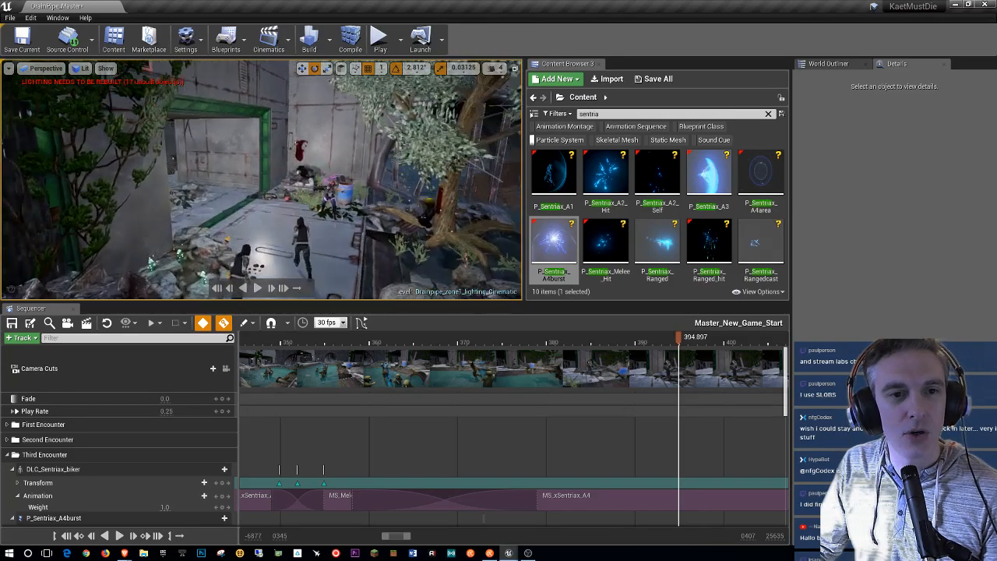
{"action": "key", "text": "w"}
{"action": "right_click_drag", "start_coordinate": [284, 172], "coordinate": [390, 178]}
{"action": "left_click", "coordinate": [282, 170]}
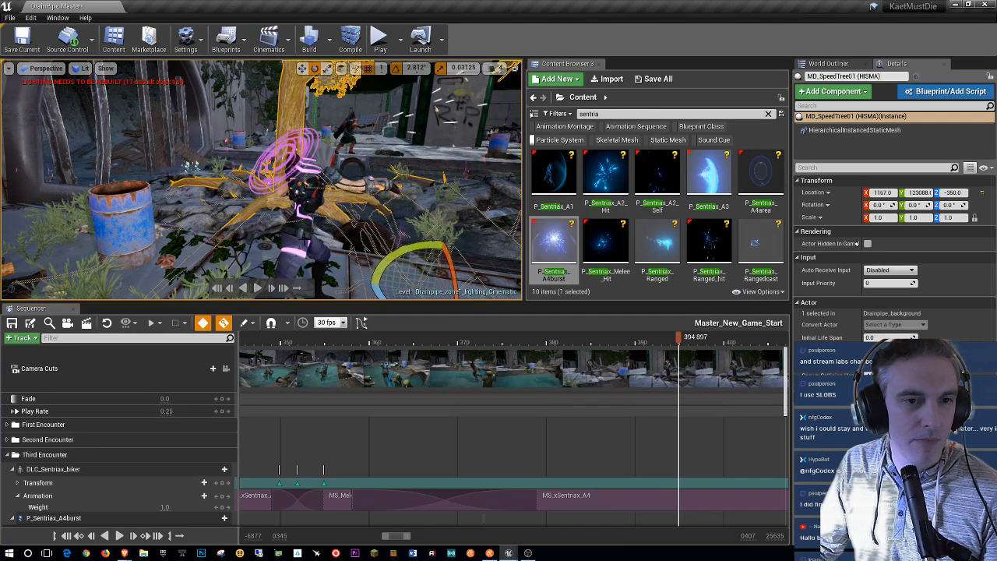
{"action": "left_click", "coordinate": [304, 192]}
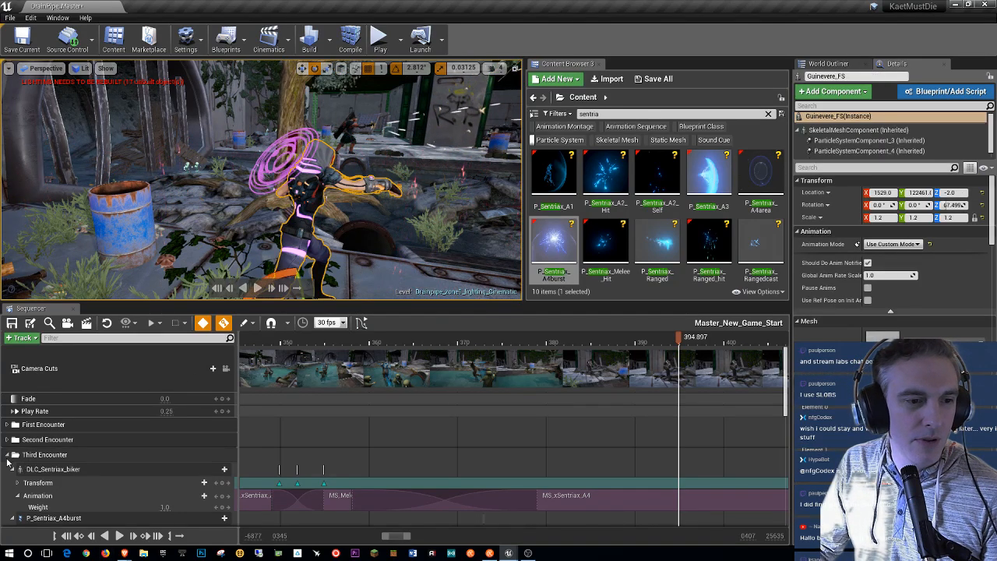
Step: Collapse the Third Encounter folder, check the Second Encounter folder's tracks, and expand the First Encounter folder
{"action": "left_click", "coordinate": [7, 456]}
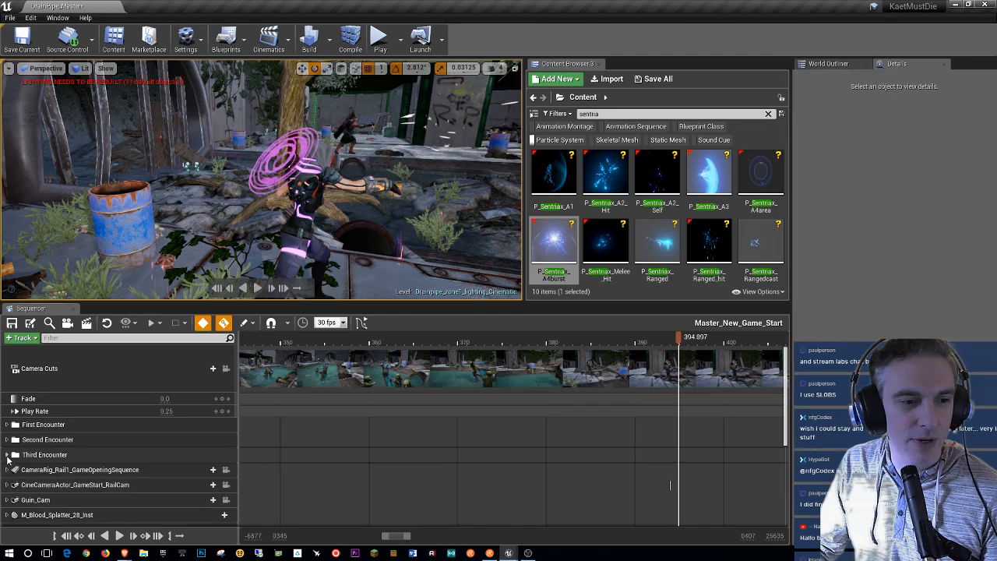
{"action": "left_click", "coordinate": [7, 440]}
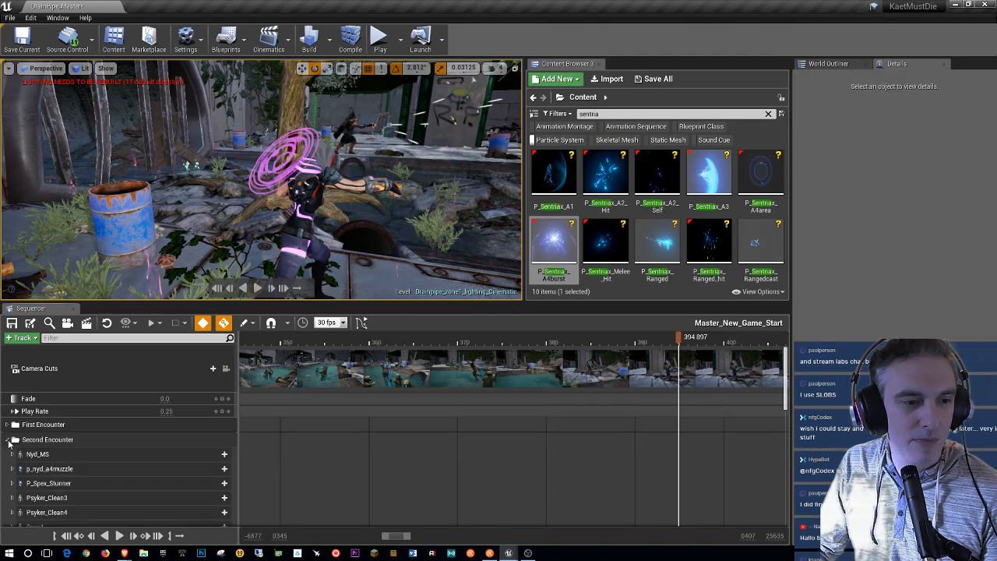
{"action": "left_click", "coordinate": [7, 440]}
{"action": "left_click", "coordinate": [7, 425]}
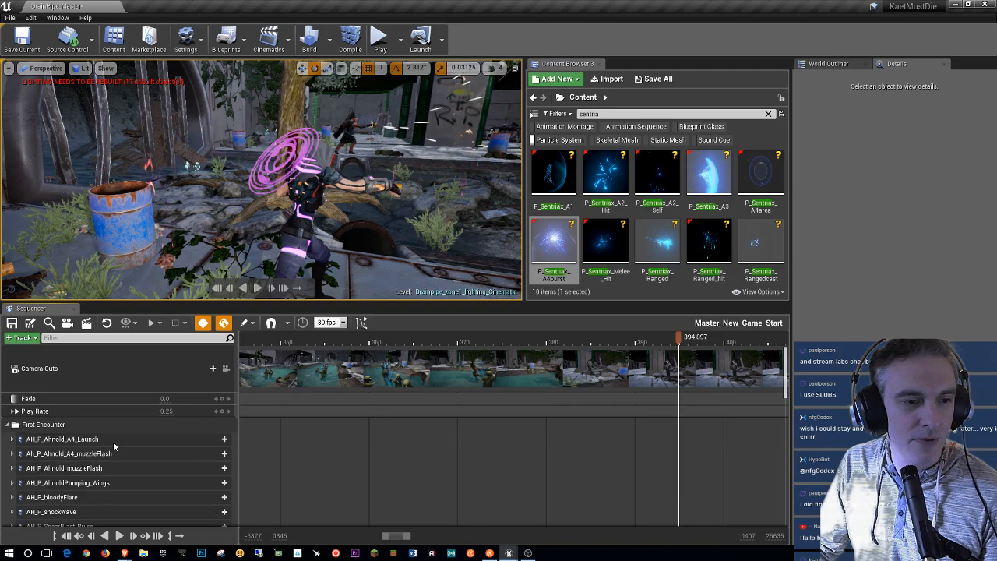
Step: Expand the Guin_P_holopad_duration_green track in the First Encounter folder and examine its Particle System keys between about frames 130 and 180
{"action": "scroll", "coordinate": [114, 441], "scroll_direction": "down", "scroll_amount": 5}
{"action": "scroll", "coordinate": [110, 435], "scroll_direction": "down", "scroll_amount": 2}
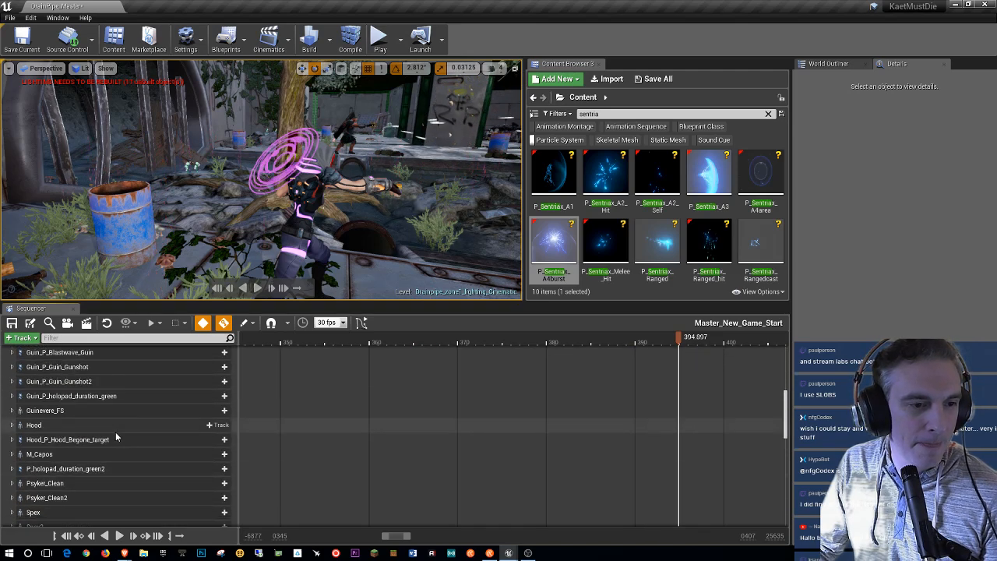
{"action": "left_click", "coordinate": [118, 430]}
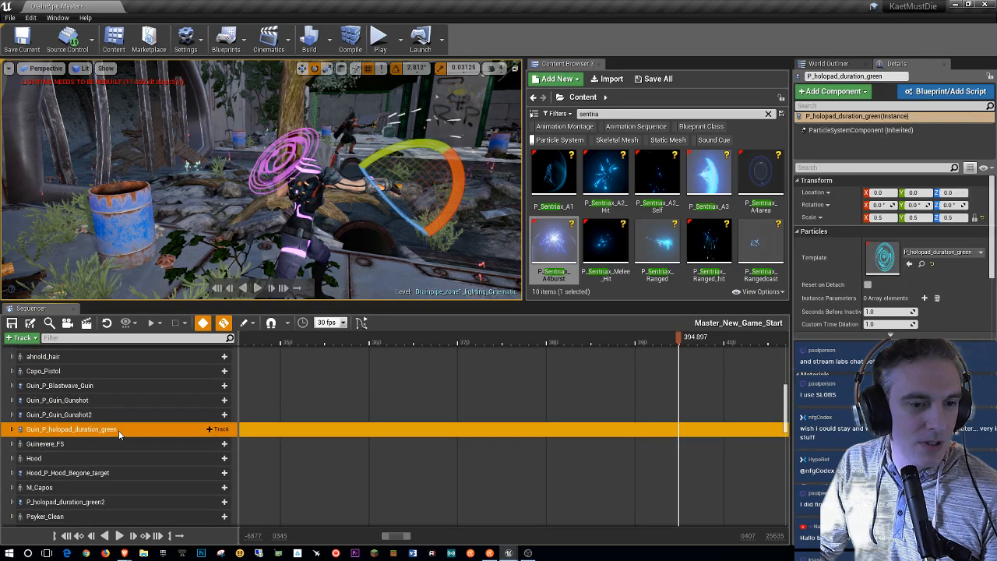
{"action": "left_click", "coordinate": [12, 431]}
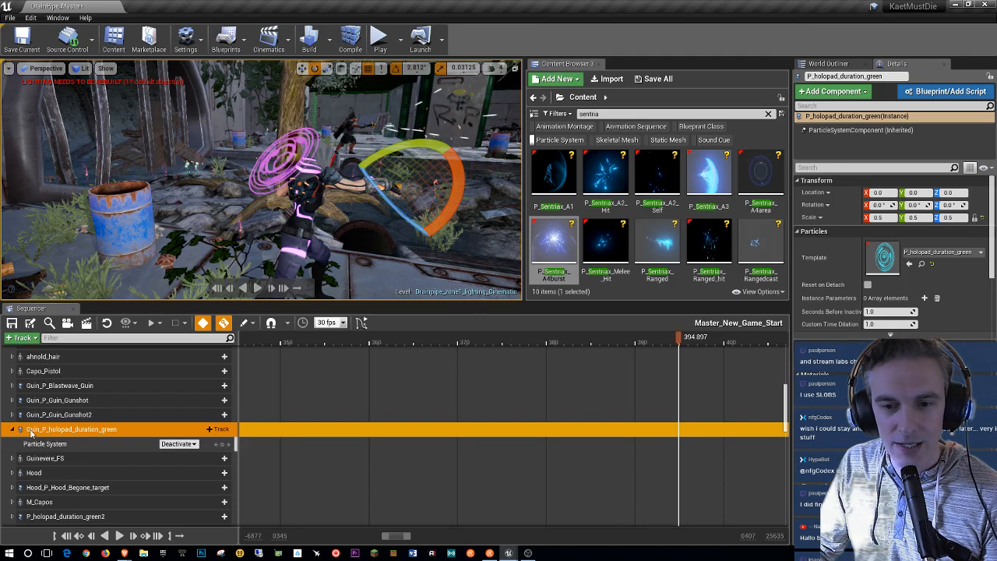
{"action": "scroll", "coordinate": [596, 437], "scroll_direction": "down", "scroll_amount": 5, "text": "ctrl"}
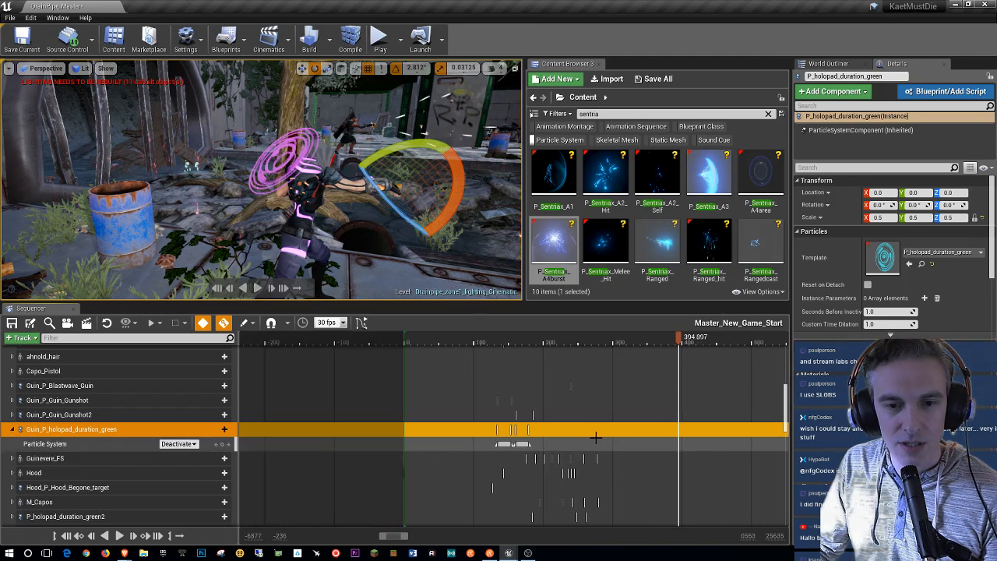
{"action": "scroll", "coordinate": [597, 438], "scroll_direction": "up", "scroll_amount": 3, "text": "ctrl"}
{"action": "right_click_drag", "start_coordinate": [384, 448], "coordinate": [269, 442]}
{"action": "scroll", "coordinate": [543, 425], "scroll_direction": "up", "scroll_amount": 7, "text": "ctrl"}
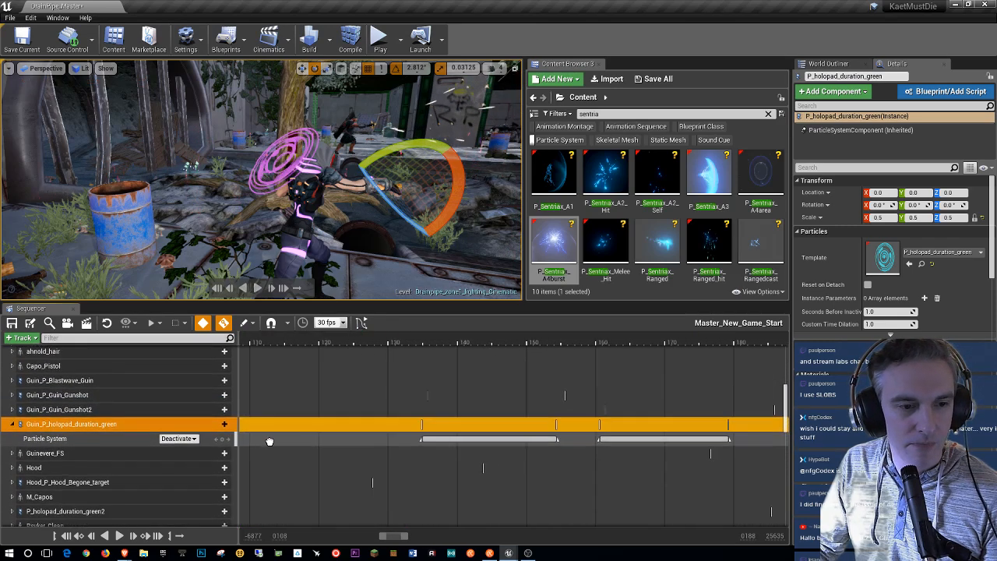
{"action": "left_click", "coordinate": [94, 439]}
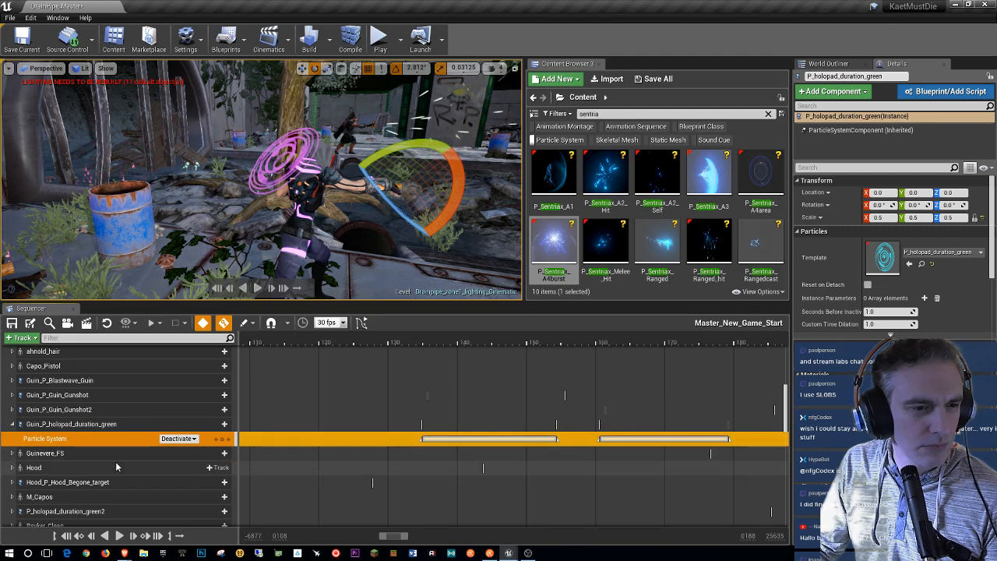
Step: Turn off game view, select the emitter at the purple shield, and rename its track to Guin_P_holopad_duration_green2
{"action": "scroll", "coordinate": [122, 401], "scroll_direction": "up", "scroll_amount": 1}
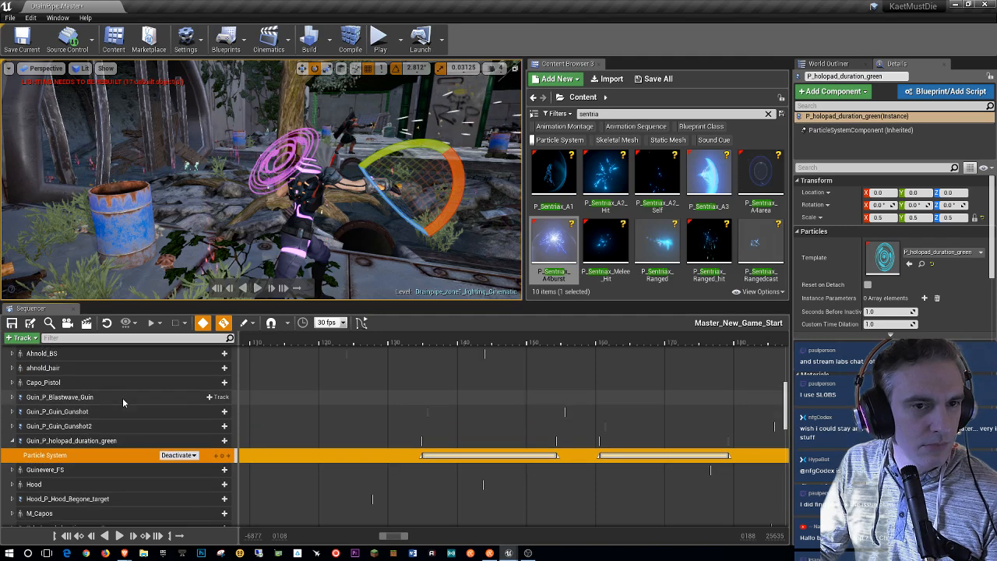
{"action": "scroll", "coordinate": [122, 397], "scroll_direction": "up", "scroll_amount": 1}
{"action": "left_click", "coordinate": [283, 166]}
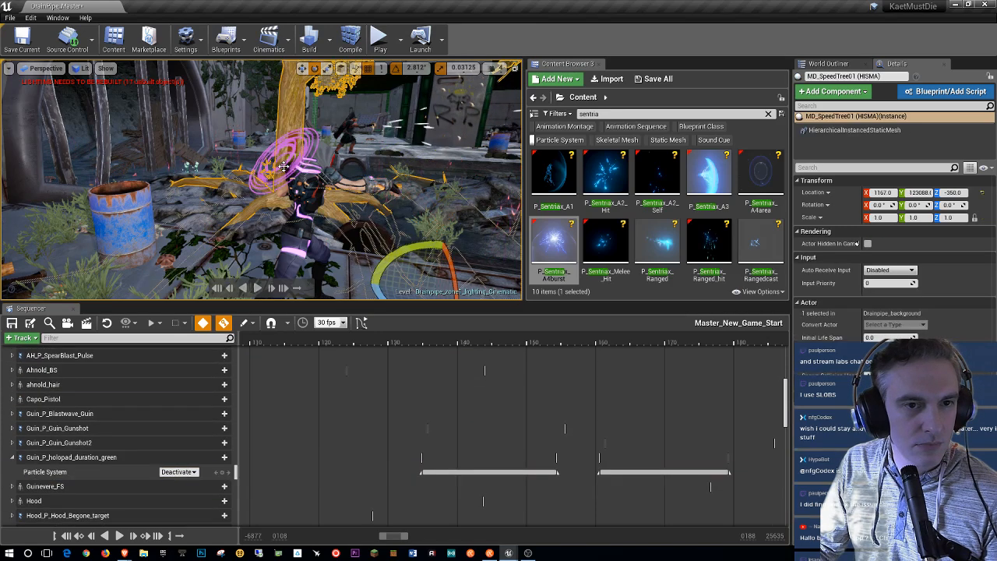
{"action": "key", "text": "g"}
{"action": "left_click", "coordinate": [278, 158]}
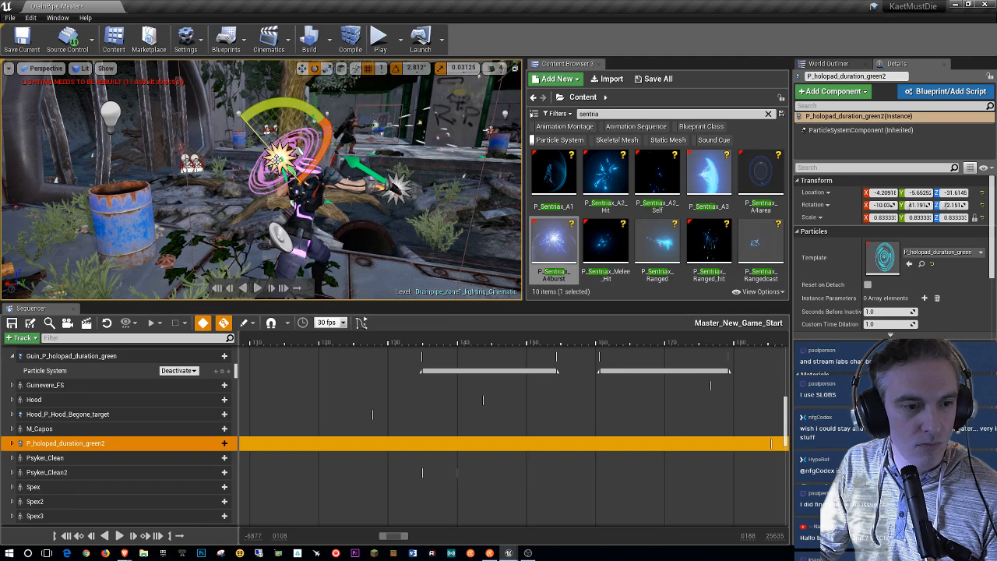
{"action": "right_click", "coordinate": [141, 443]}
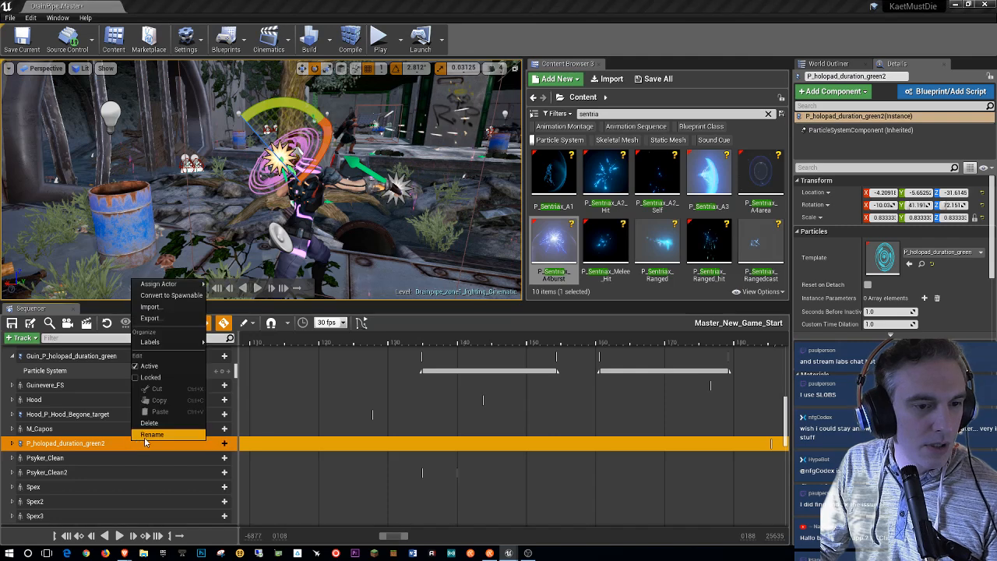
{"action": "left_click", "coordinate": [152, 436]}
{"action": "key", "text": "Home"}
{"action": "type", "text": "Guin_"}
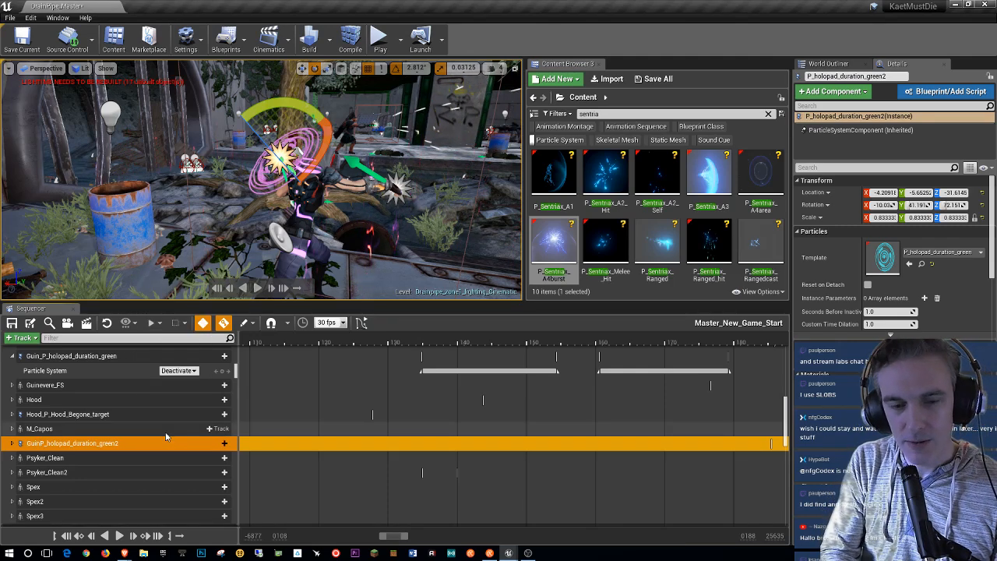
{"action": "key", "text": "Return"}
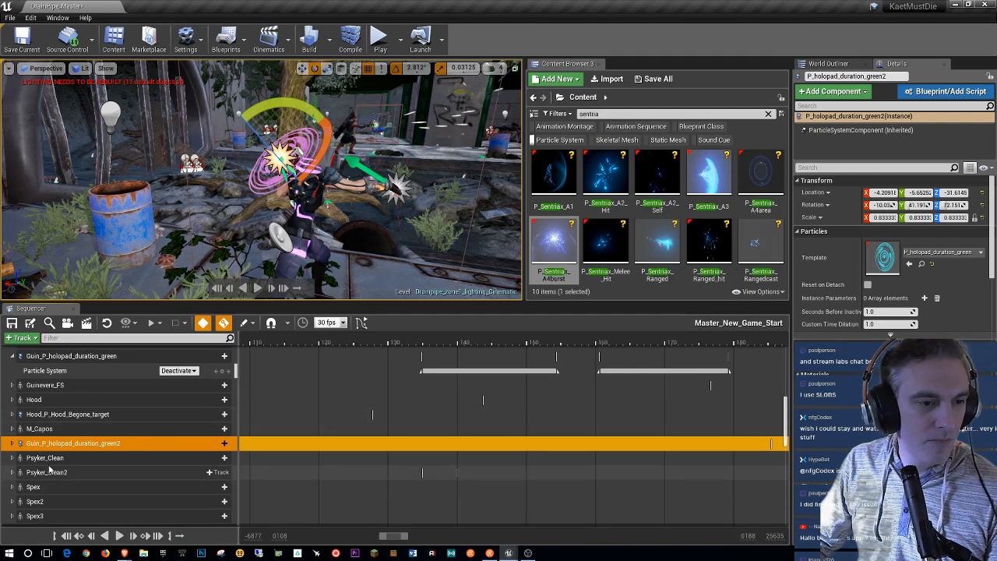
Step: Expand the Guin_P_holopad_duration_green2 track and inspect the detail settings of its particle system component
{"action": "left_click", "coordinate": [13, 443]}
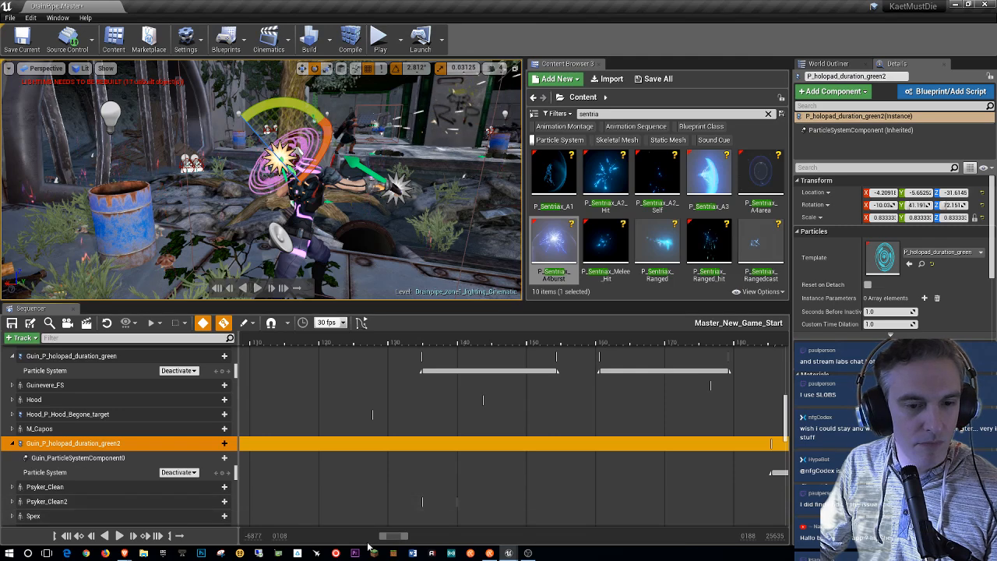
{"action": "left_click_drag", "start_coordinate": [390, 535], "coordinate": [391, 530]}
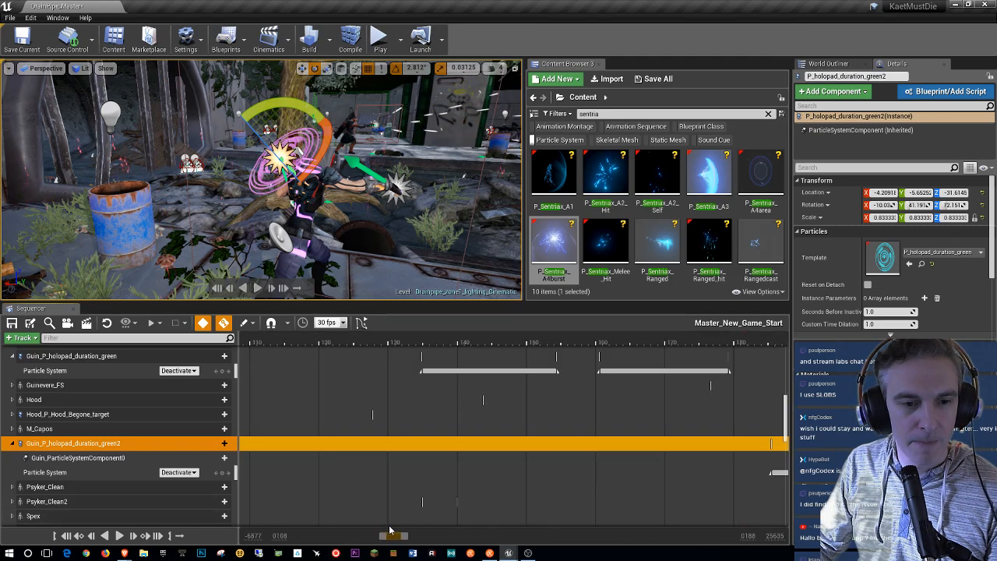
{"action": "left_click", "coordinate": [86, 458]}
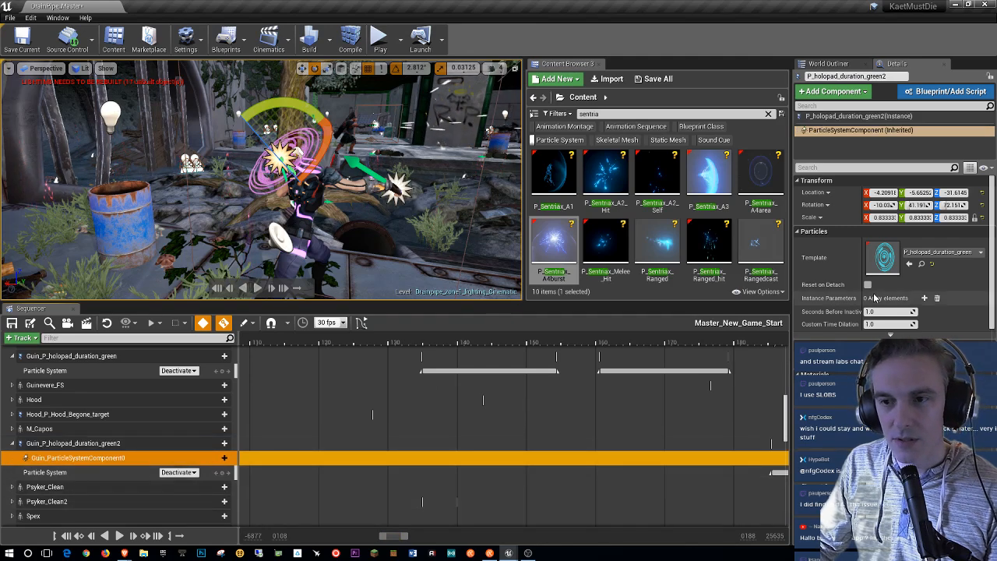
{"action": "scroll", "coordinate": [937, 337], "scroll_direction": "down", "scroll_amount": 5}
{"action": "scroll", "coordinate": [935, 336], "scroll_direction": "down", "scroll_amount": 4}
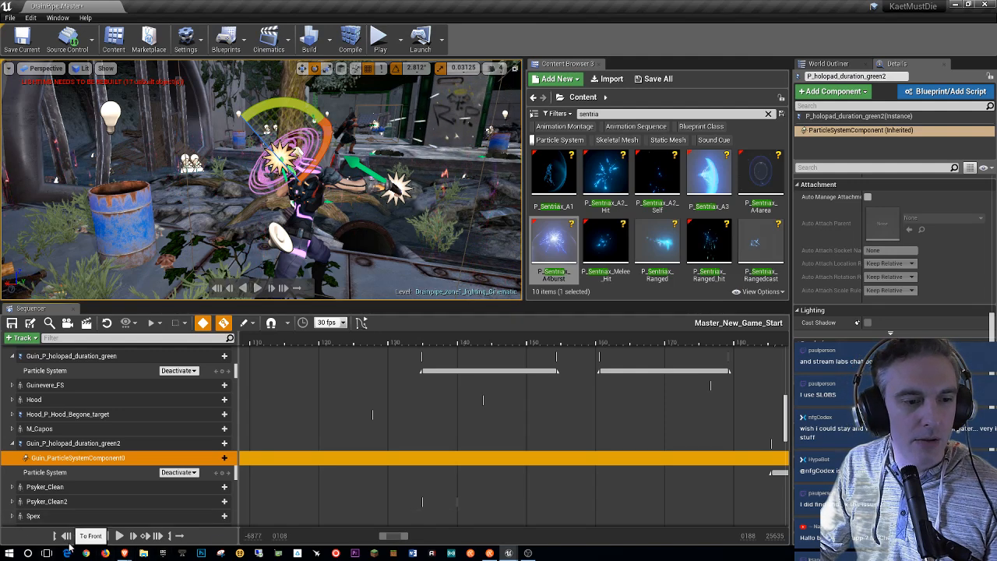
{"action": "scroll", "coordinate": [224, 405], "scroll_direction": "up", "scroll_amount": 3}
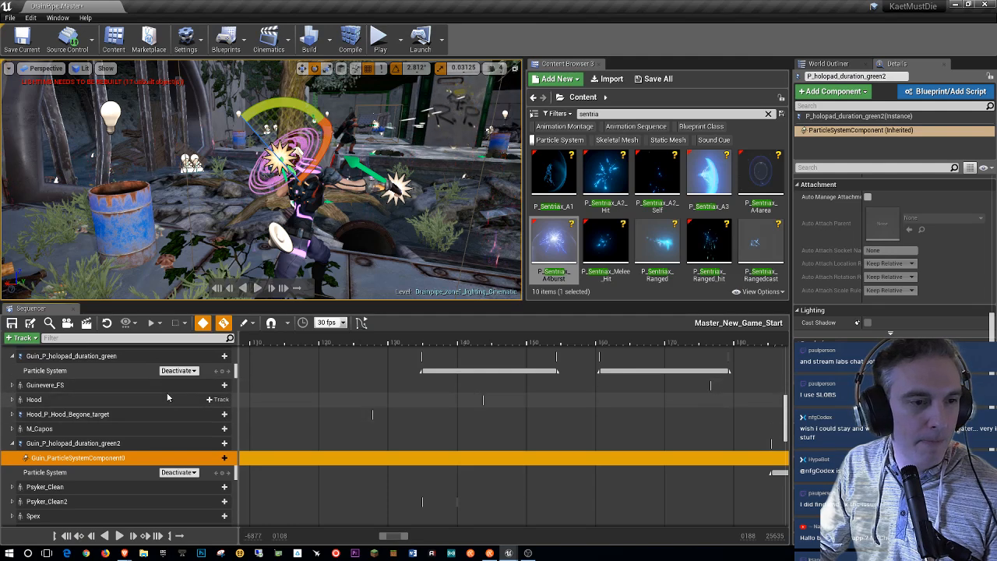
Step: Collapse the Guin_P_holopad_duration_green track, lock the viewport to the camera cuts, and return the sequence to its start
{"action": "left_click", "coordinate": [14, 408]}
{"action": "scroll", "coordinate": [187, 436], "scroll_direction": "down", "scroll_amount": 2}
{"action": "scroll", "coordinate": [184, 430], "scroll_direction": "up", "scroll_amount": 10}
{"action": "scroll", "coordinate": [197, 406], "scroll_direction": "up", "scroll_amount": 5}
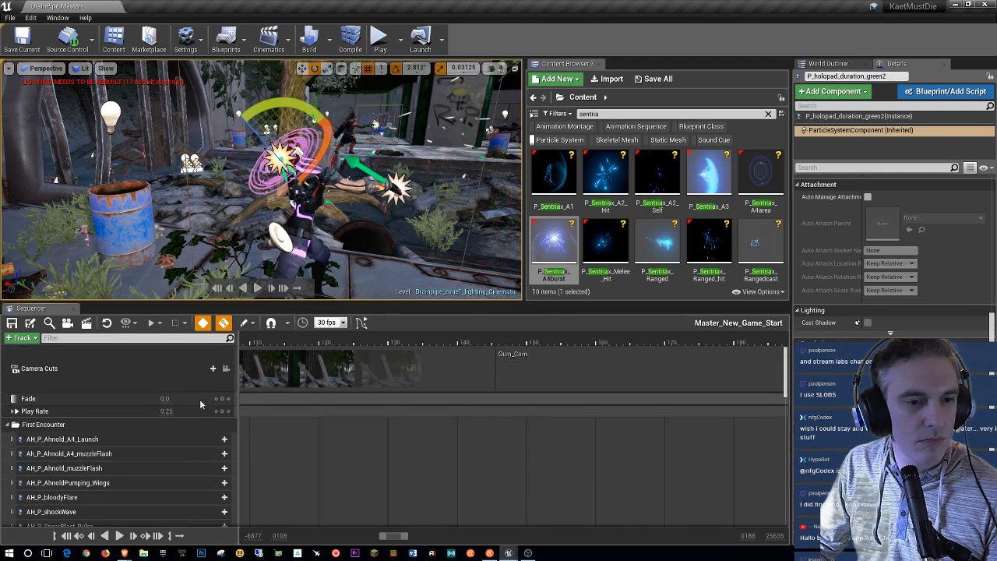
{"action": "left_click", "coordinate": [229, 288]}
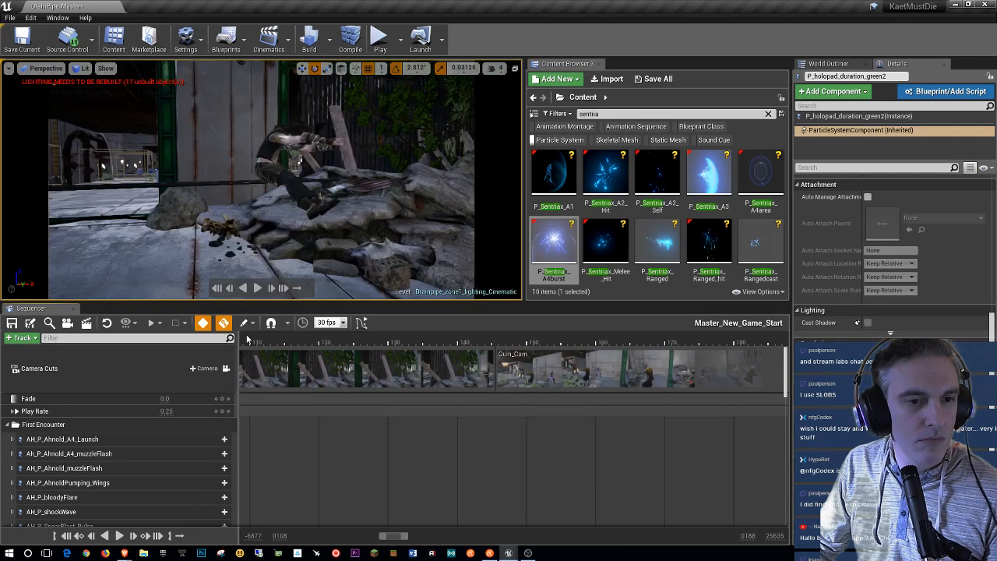
{"action": "left_click", "coordinate": [230, 288]}
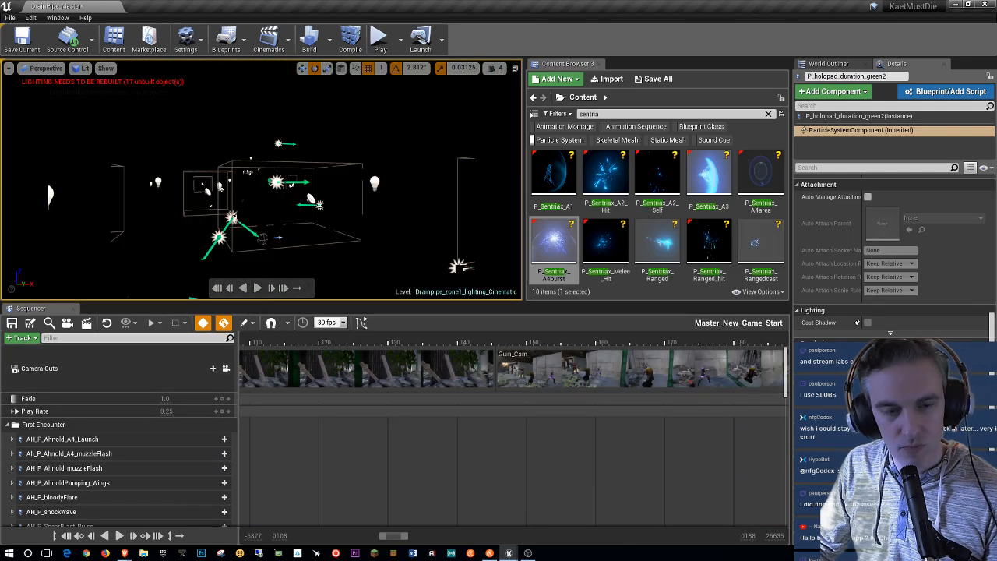
Step: Hide the editor icons, play the cinematic full screen from the start to about frame 407, and restore the editor layout
{"action": "left_click", "coordinate": [265, 198]}
{"action": "key", "text": "g"}
{"action": "left_click", "coordinate": [257, 288]}
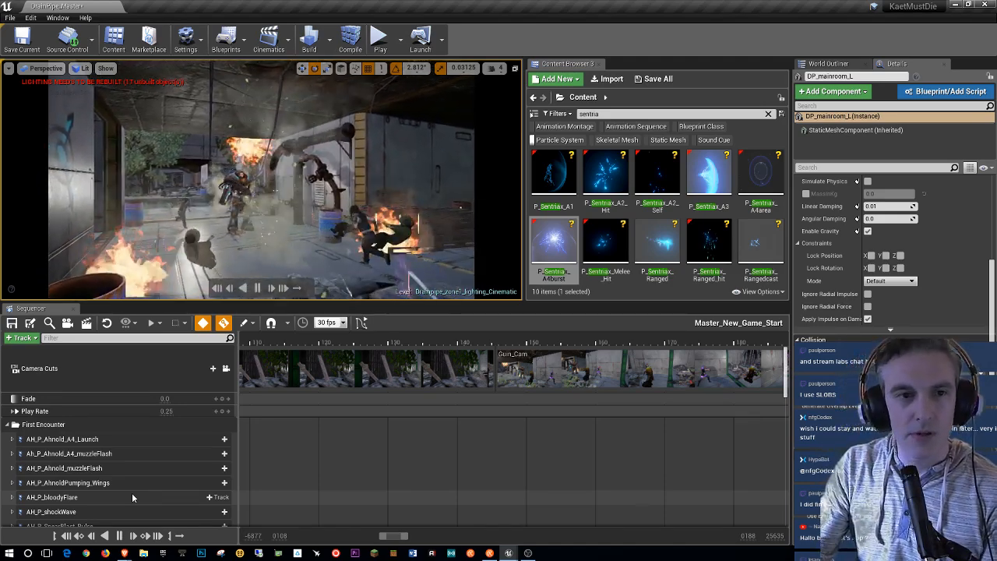
{"action": "key", "text": "F11"}
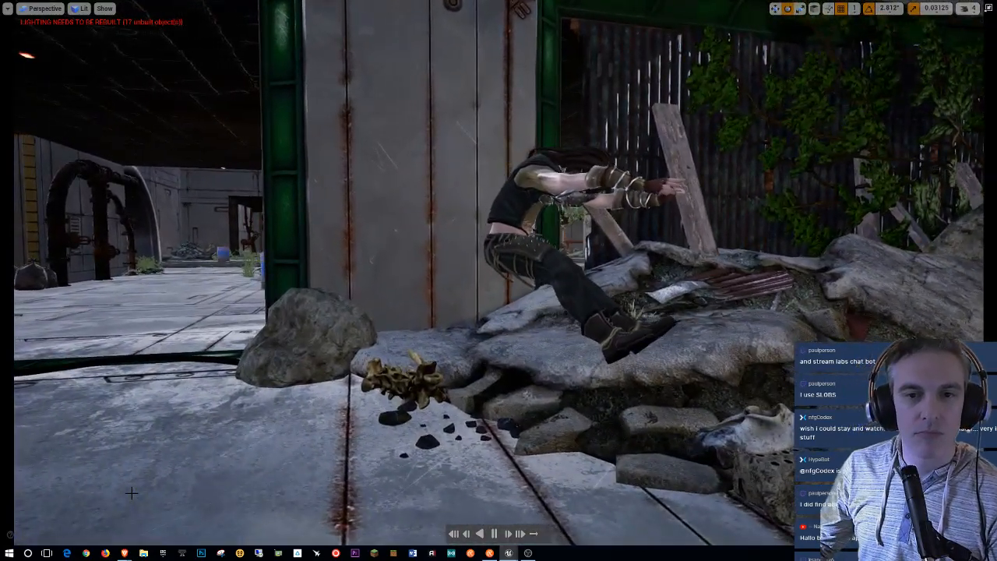
{"action": "left_click", "coordinate": [494, 535]}
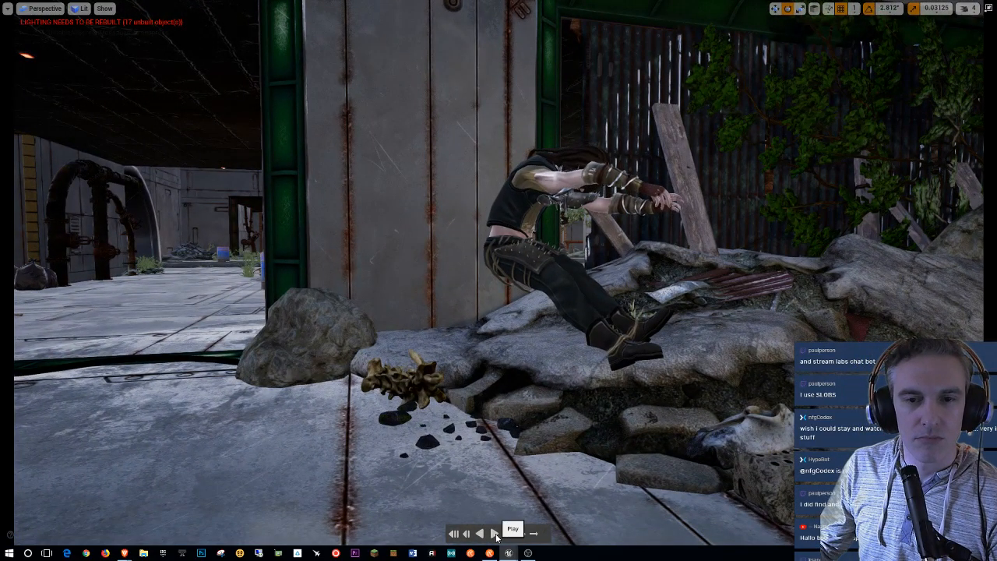
{"action": "key", "text": "F11"}
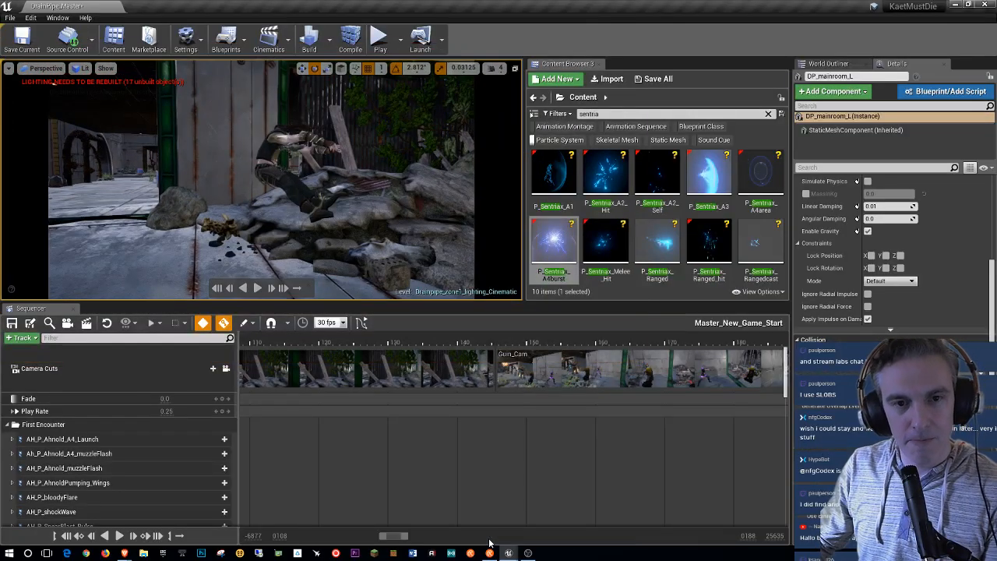
Step: Move the playhead to about frame 152 in the Guin_Cam shot and select the Guin_P_holopad_duration_green2 track
{"action": "scroll", "coordinate": [473, 369], "scroll_direction": "down", "scroll_amount": 6}
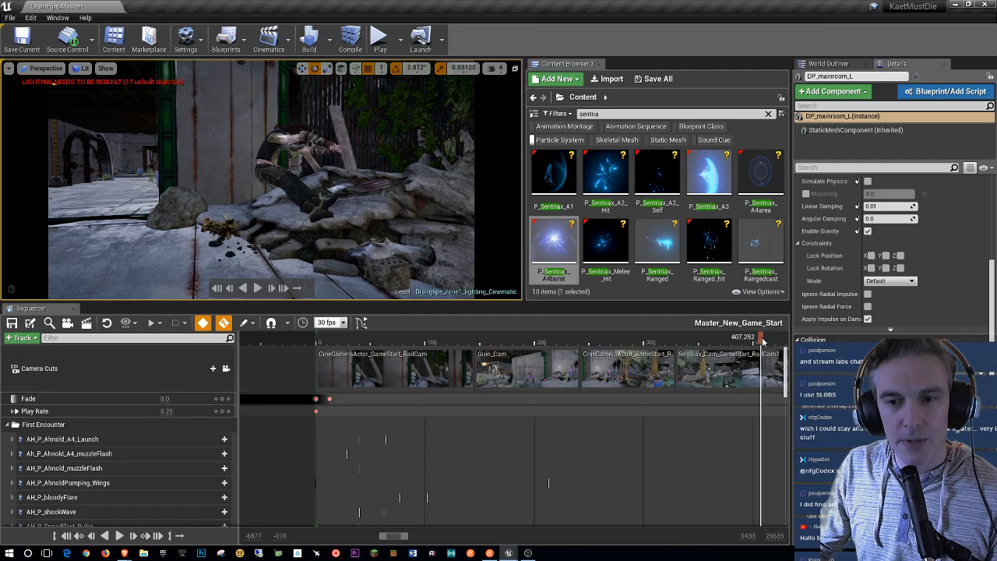
{"action": "left_click_drag", "start_coordinate": [714, 343], "coordinate": [482, 344]}
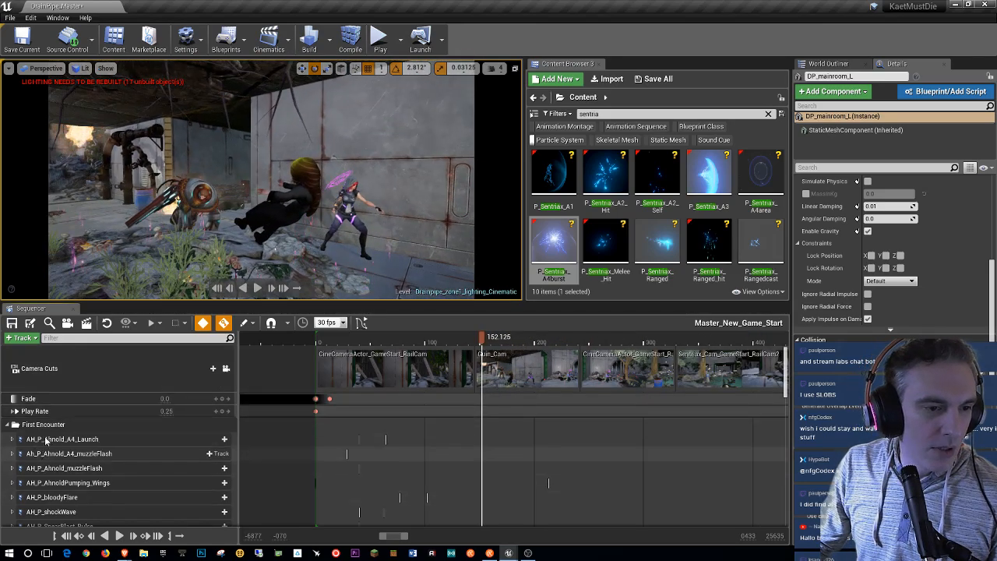
{"action": "scroll", "coordinate": [114, 425], "scroll_direction": "down", "scroll_amount": 3}
{"action": "scroll", "coordinate": [117, 421], "scroll_direction": "down", "scroll_amount": 3}
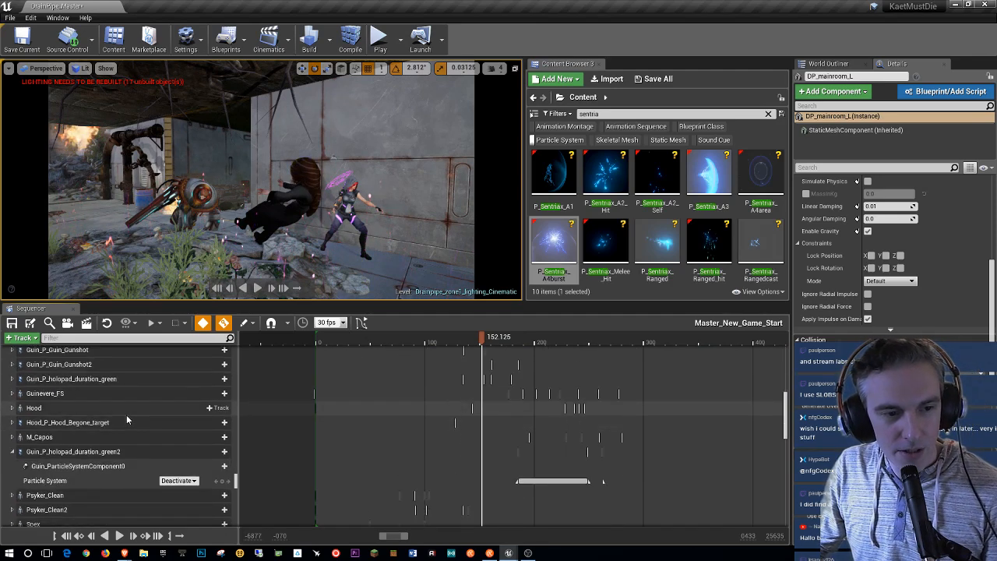
{"action": "scroll", "coordinate": [105, 440], "scroll_direction": "down", "scroll_amount": 1}
{"action": "left_click", "coordinate": [116, 434]}
{"action": "left_click", "coordinate": [130, 420]}
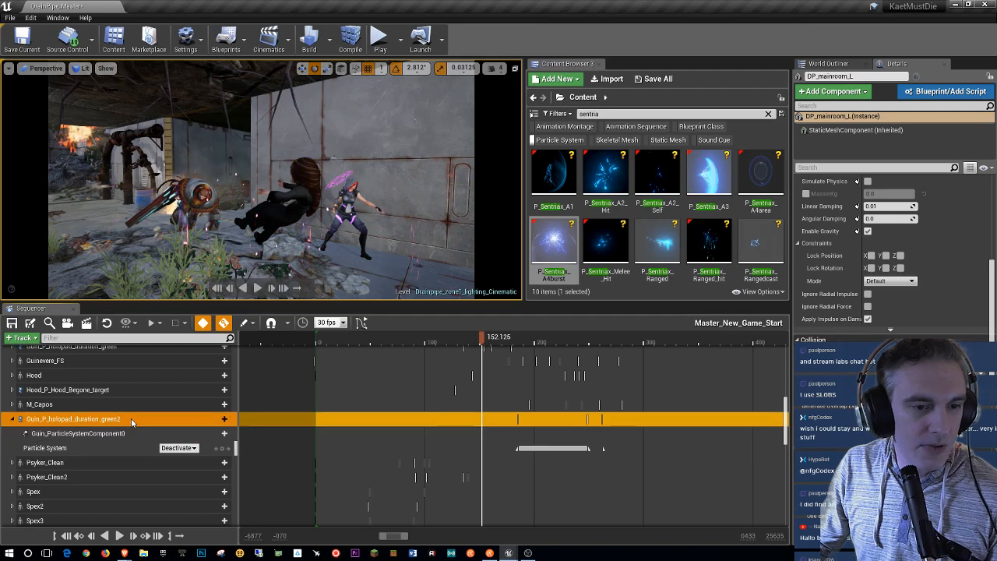
Step: Key Auto Activate off for Guin_P_holopad_duration_green2 at about frame 152, try switching it on, and undo that switch
{"action": "scroll", "coordinate": [858, 223], "scroll_direction": "down", "scroll_amount": 5}
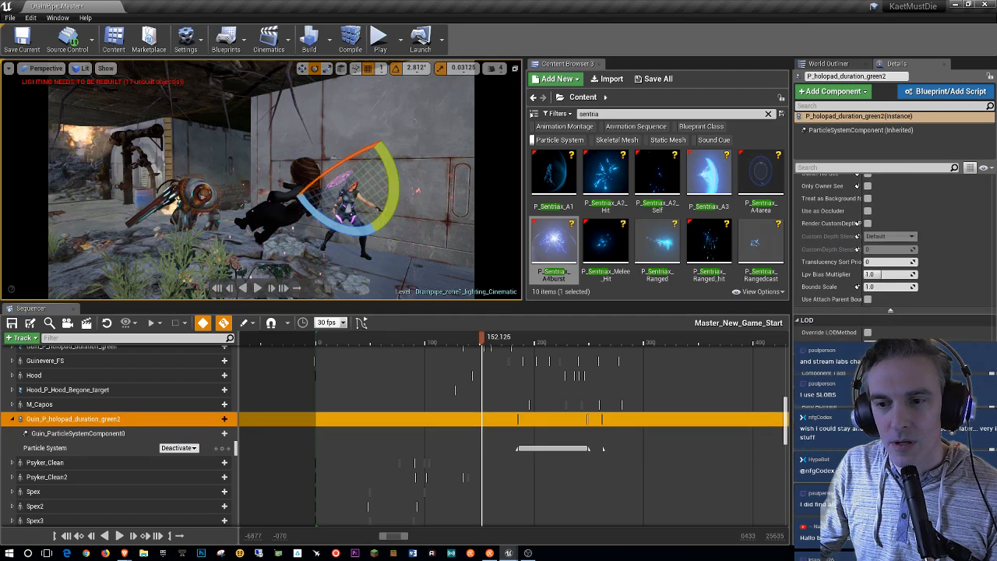
{"action": "left_click", "coordinate": [858, 406]}
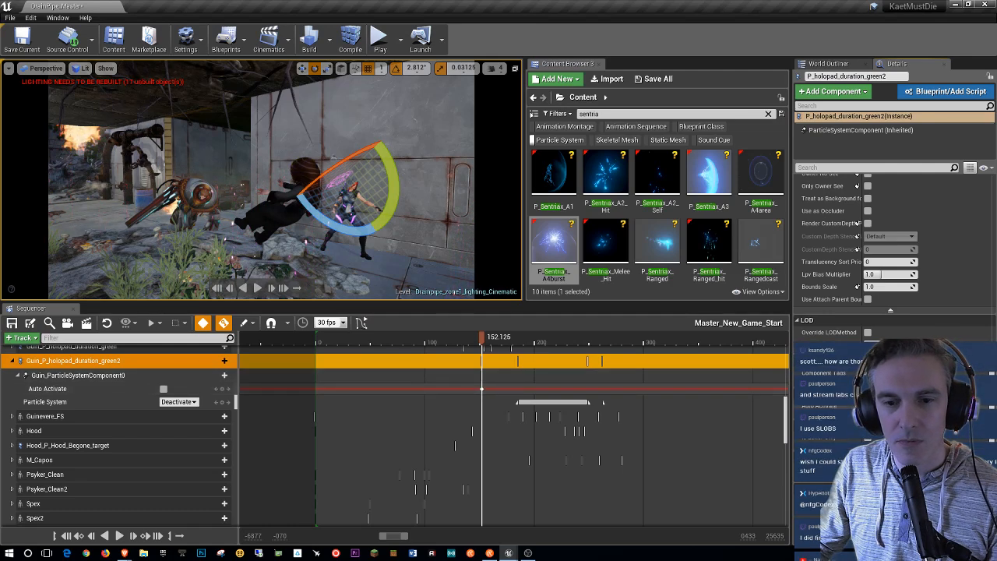
{"action": "left_click", "coordinate": [163, 388]}
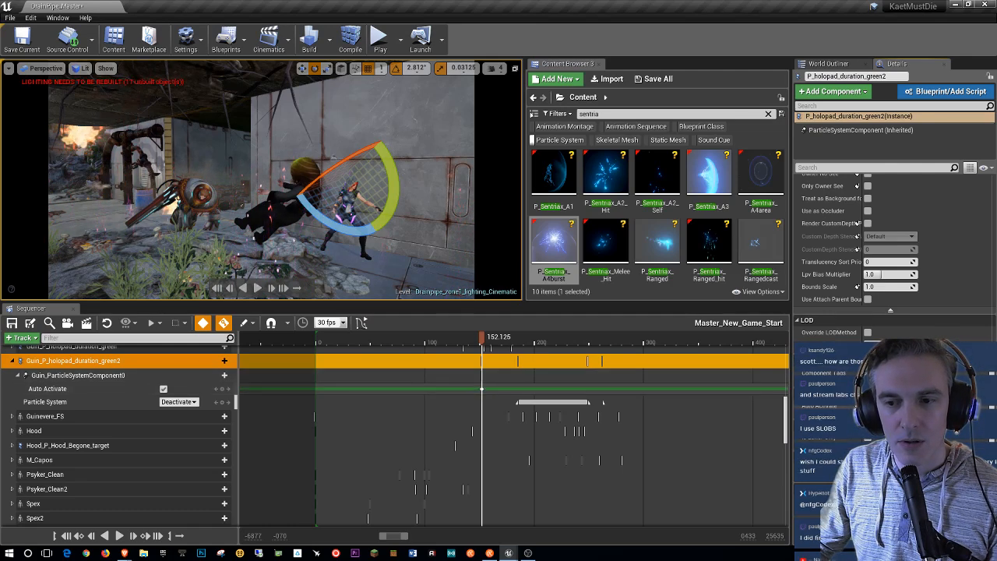
{"action": "key", "text": "ctrl+z"}
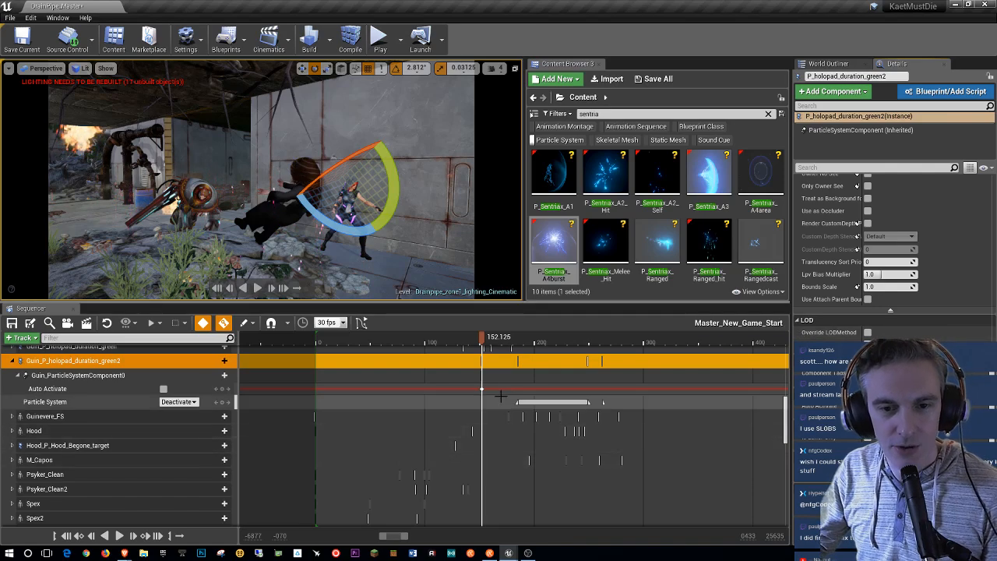
Step: Scrub to about frame 185 to check the shield and delete the Auto Activate track from Guin_P_holopad_duration_green2
{"action": "mouse_move", "coordinate": [484, 337]}
{"action": "left_mouse_down"}
{"action": "mouse_move", "coordinate": [472, 336]}
{"action": "mouse_move", "coordinate": [501, 341]}
{"action": "left_mouse_up"}
{"action": "left_click_drag", "start_coordinate": [485, 346], "coordinate": [518, 347]}
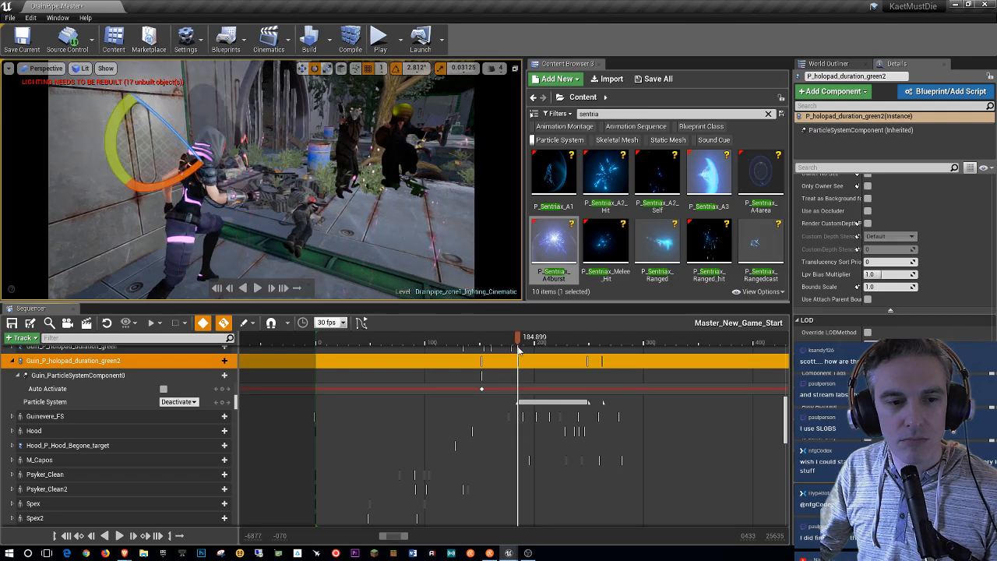
{"action": "left_click", "coordinate": [94, 389]}
{"action": "key", "text": "Delete"}
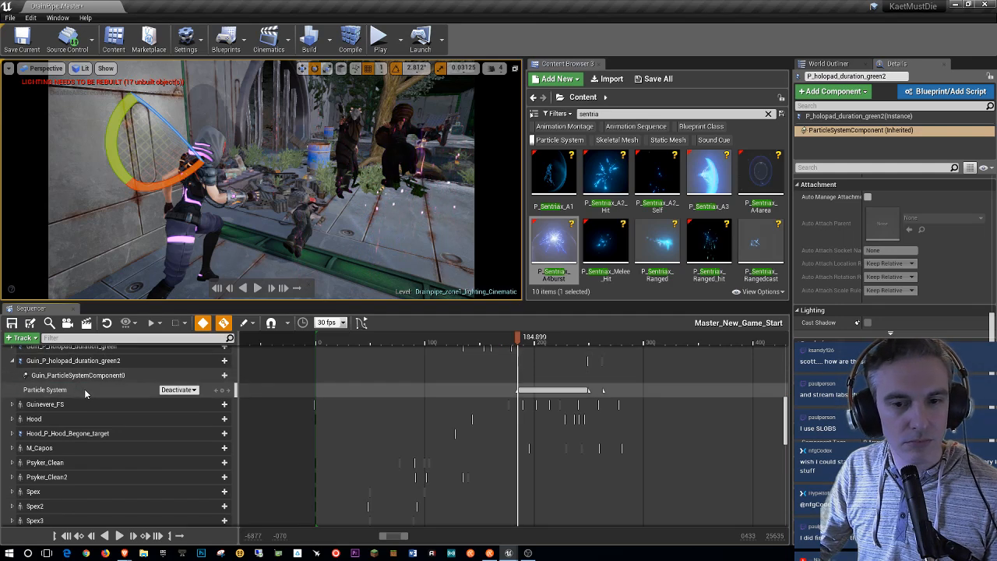
Step: Delete the extra Particle System key at about frame 262 from Guin_P_holopad_duration_green2 and scrub back to about frame 233
{"action": "scroll", "coordinate": [641, 415], "scroll_direction": "up", "scroll_amount": 3, "text": "ctrl"}
{"action": "scroll", "coordinate": [641, 416], "scroll_direction": "down", "scroll_amount": 2, "text": "ctrl"}
{"action": "right_click_drag", "start_coordinate": [675, 470], "coordinate": [325, 470]}
{"action": "scroll", "coordinate": [458, 360], "scroll_direction": "up", "scroll_amount": 3, "text": "ctrl"}
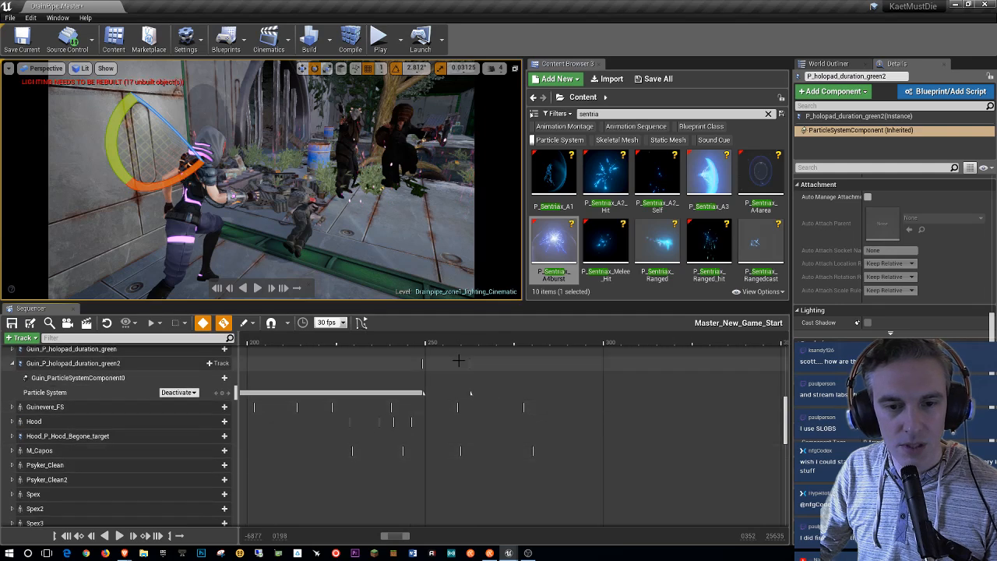
{"action": "left_click", "coordinate": [470, 393]}
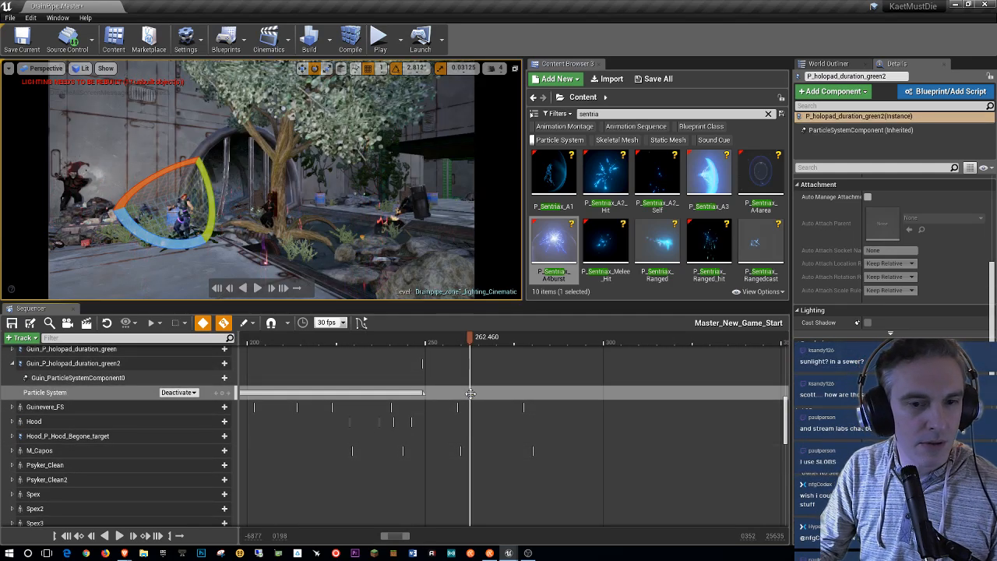
{"action": "left_click", "coordinate": [471, 392]}
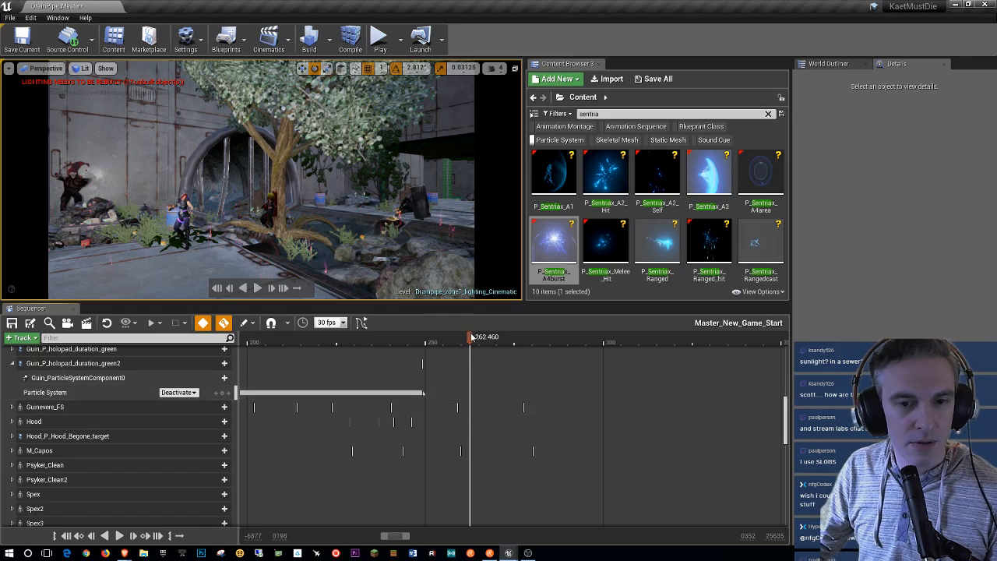
{"action": "left_click_drag", "start_coordinate": [470, 335], "coordinate": [365, 400]}
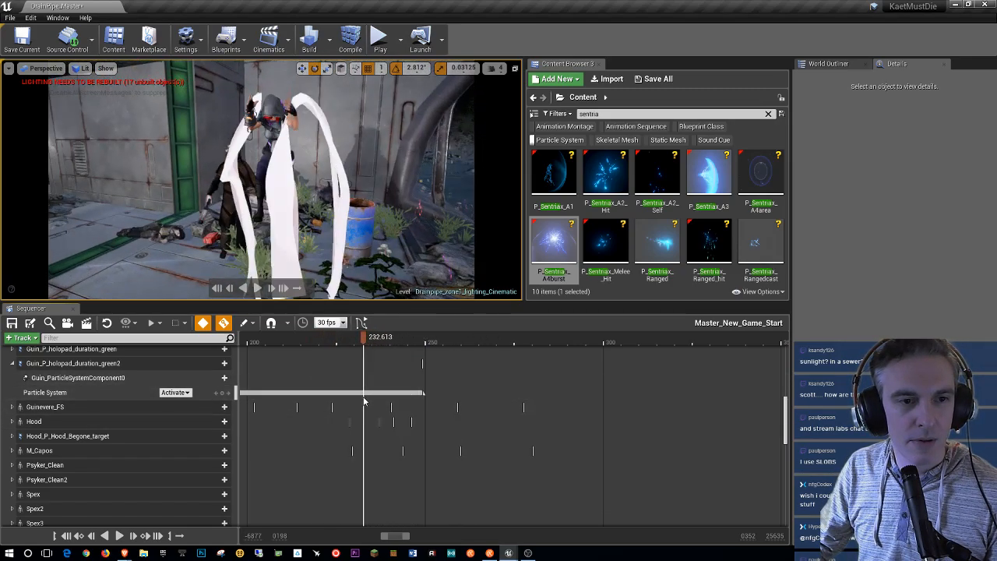
Step: Play the cinematic from its first frame through to the rock pile shot, return to the start, and save the current level
{"action": "left_click", "coordinate": [65, 536]}
{"action": "scroll", "coordinate": [190, 383], "scroll_direction": "up", "scroll_amount": 10}
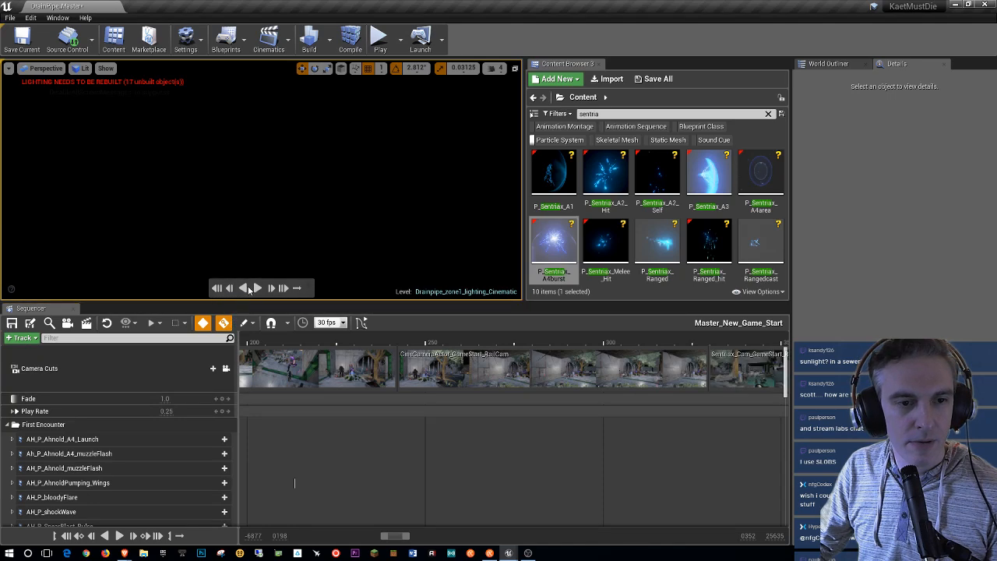
{"action": "left_click", "coordinate": [257, 289]}
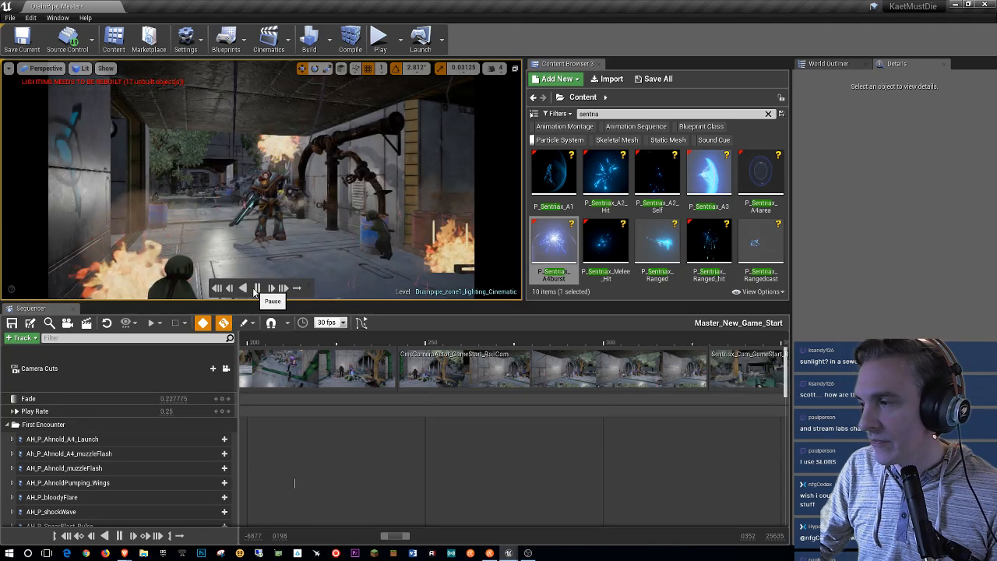
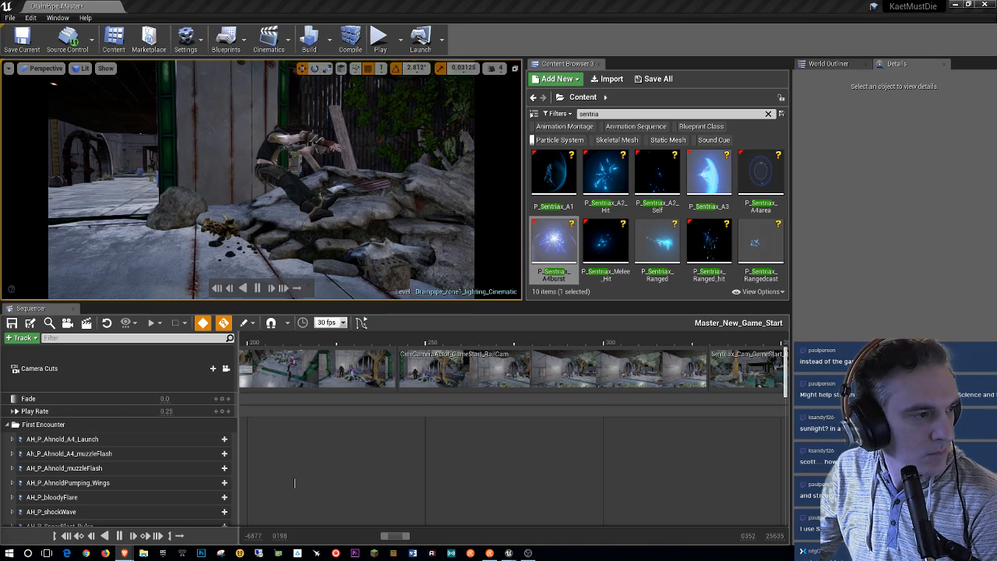
{"action": "key", "text": "space"}
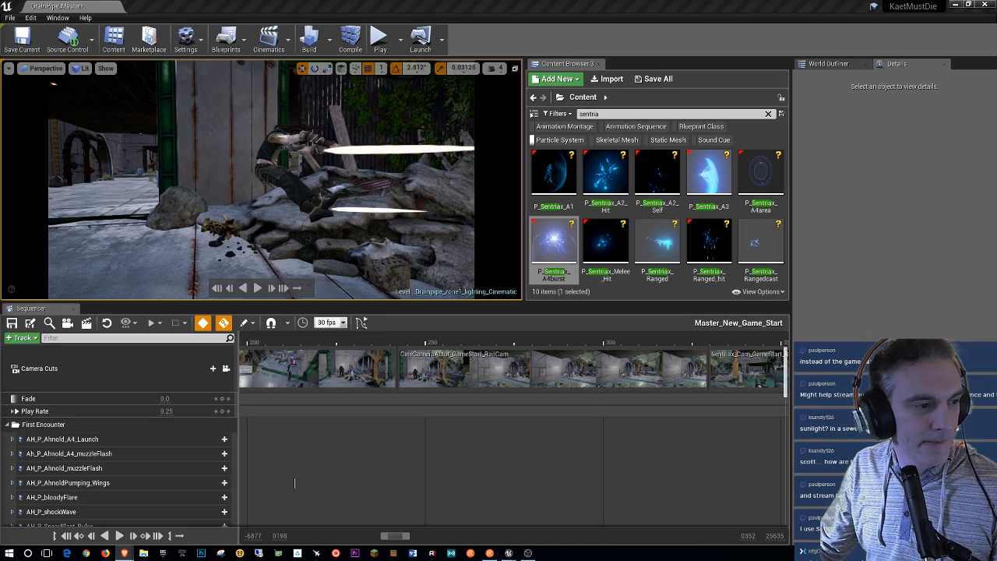
{"action": "left_click", "coordinate": [220, 290]}
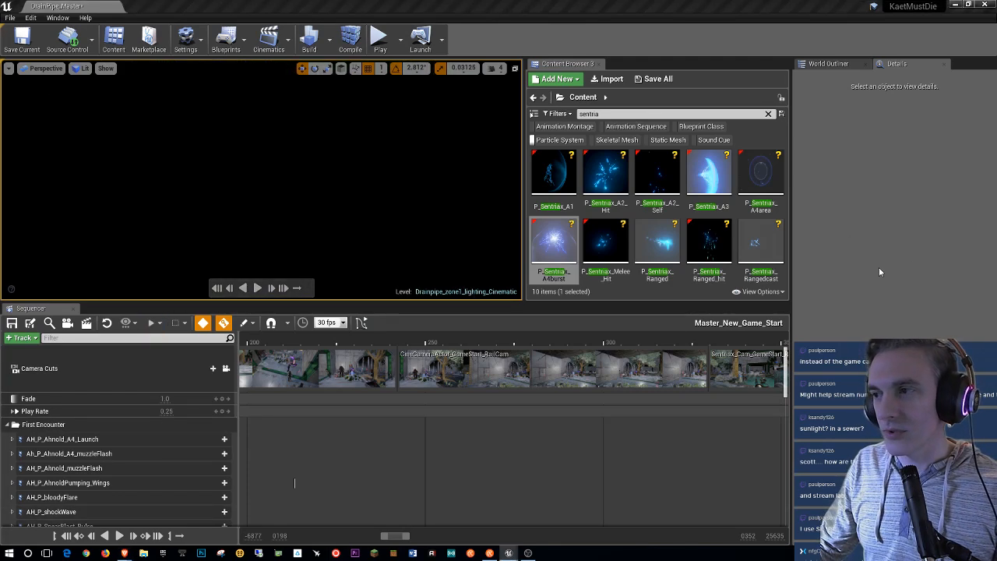
{"action": "key", "text": "ctrl+s"}
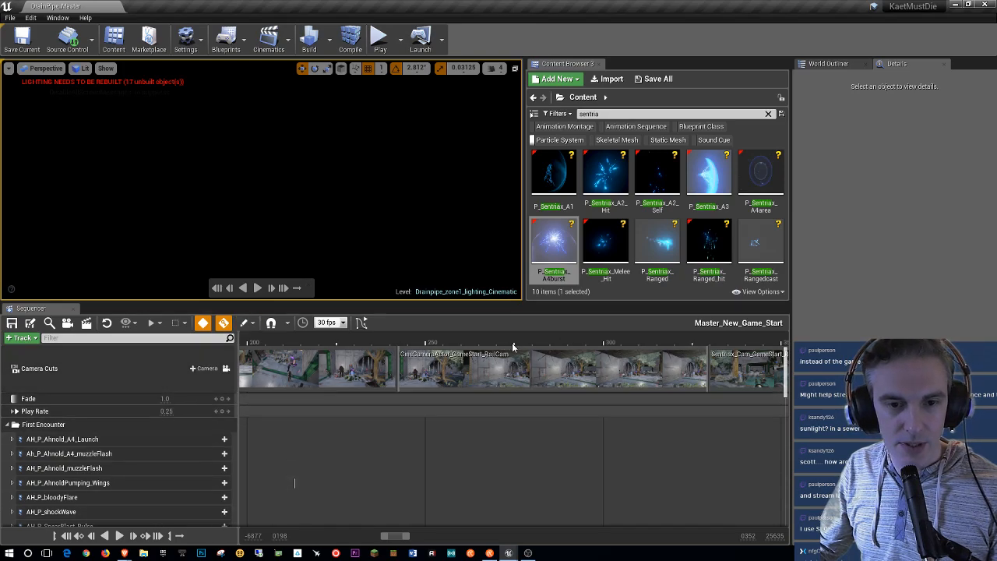
Step: Scrub through the Sentriax_Cam_GameStart_RailCam2 shot and play it from about frame 359 to 382 to examine the electric burst
{"action": "left_click", "coordinate": [470, 337]}
{"action": "key", "text": "space"}
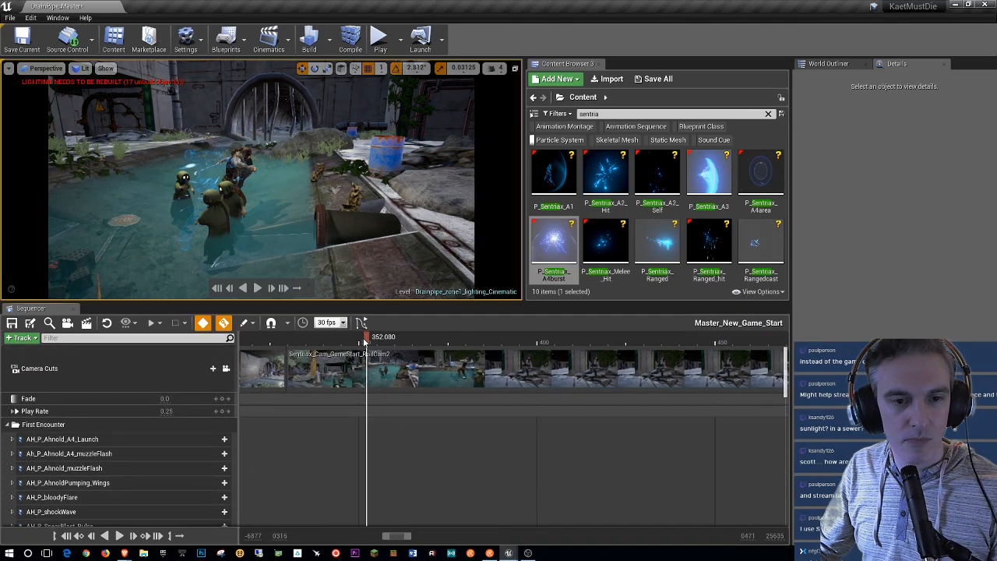
{"action": "left_click_drag", "start_coordinate": [371, 339], "coordinate": [449, 343]}
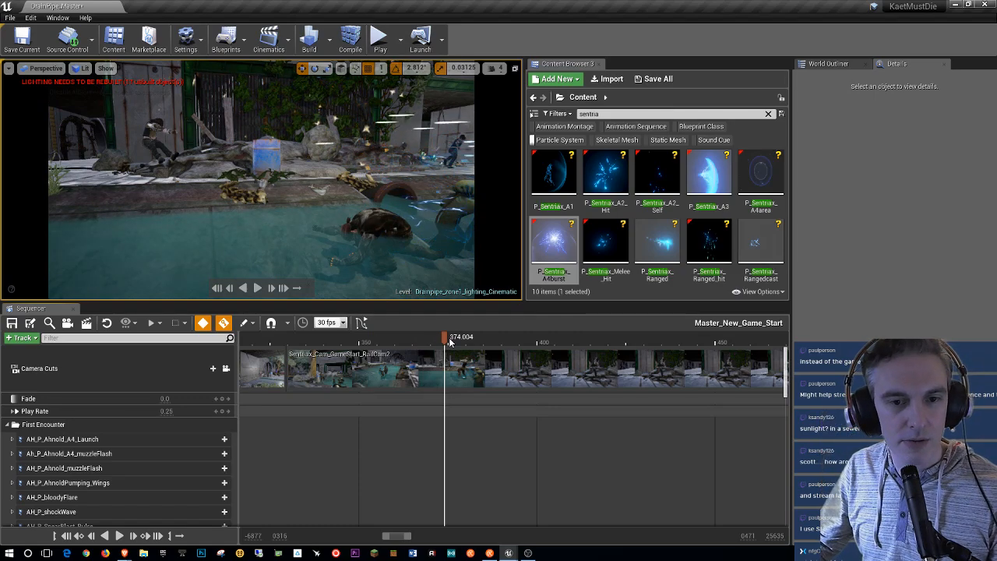
{"action": "left_click_drag", "start_coordinate": [448, 339], "coordinate": [392, 357]}
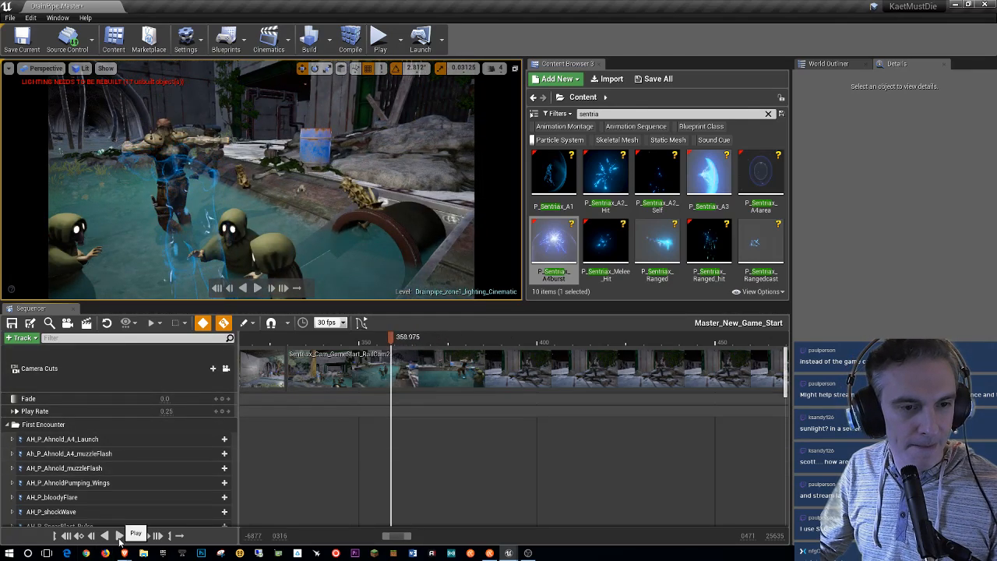
{"action": "left_click", "coordinate": [120, 536]}
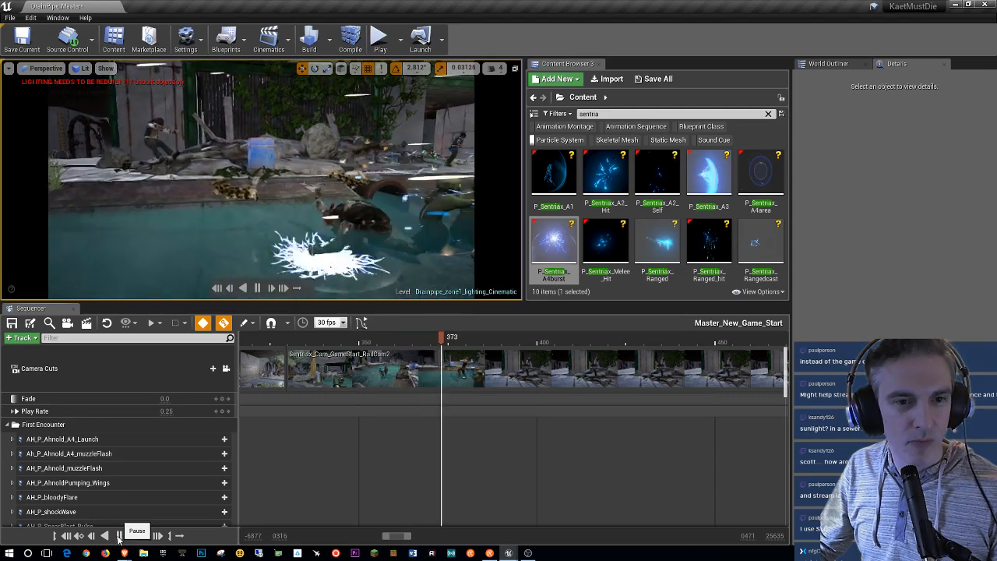
{"action": "left_click", "coordinate": [120, 536]}
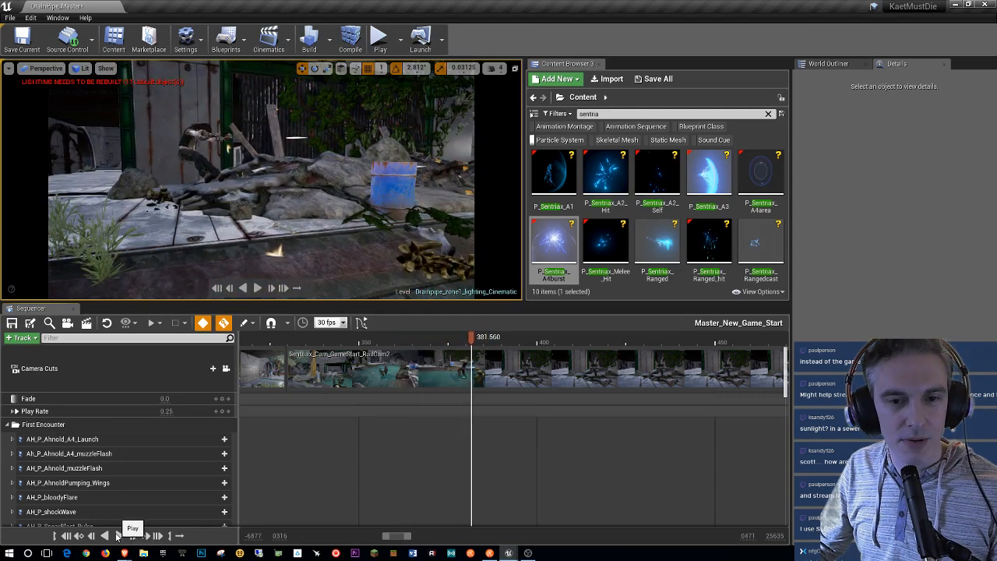
Step: Release the viewport from the camera cuts, select P_Sentriax_A4burst in the water, and play from about frame 335 to 402 to check it
{"action": "left_click", "coordinate": [226, 368]}
{"action": "right_click_drag", "start_coordinate": [262, 179], "coordinate": [364, 210]}
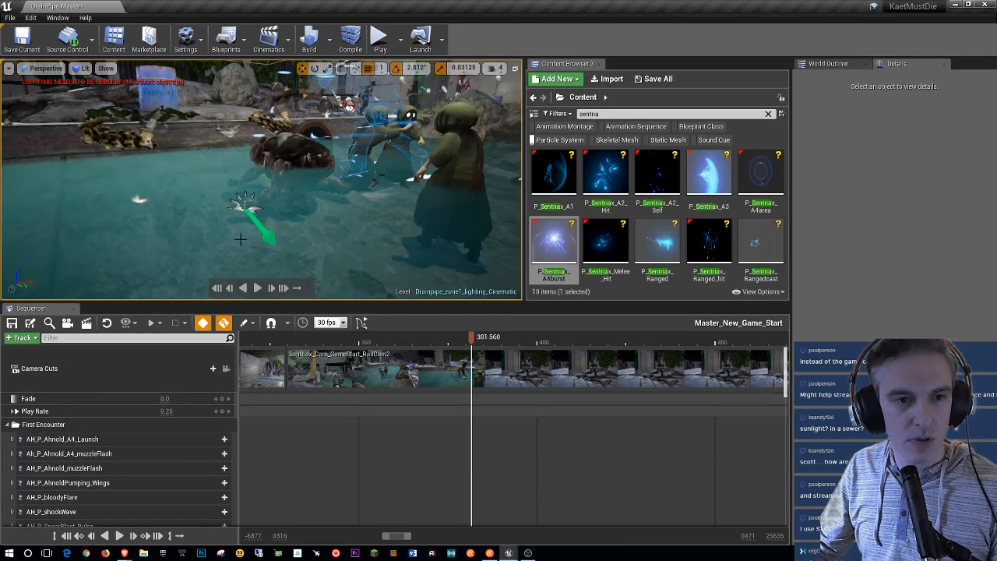
{"action": "left_click", "coordinate": [244, 202]}
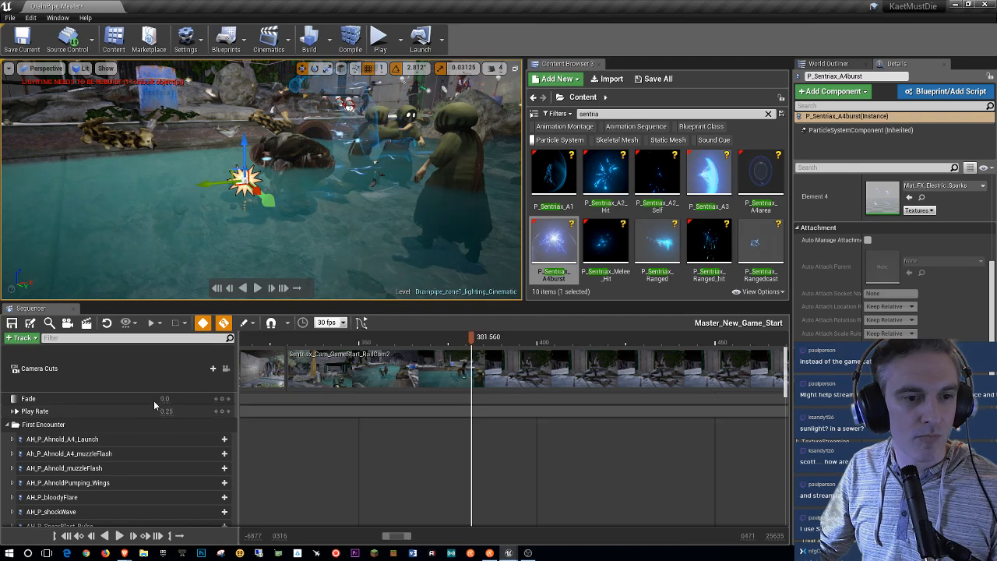
{"action": "left_click_drag", "start_coordinate": [473, 332], "coordinate": [305, 337]}
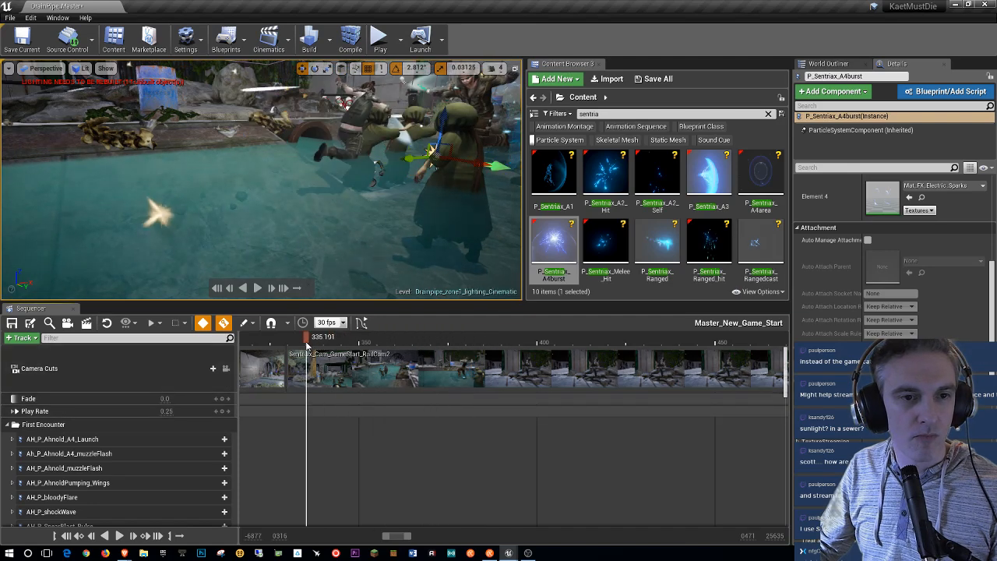
{"action": "left_click", "coordinate": [260, 288]}
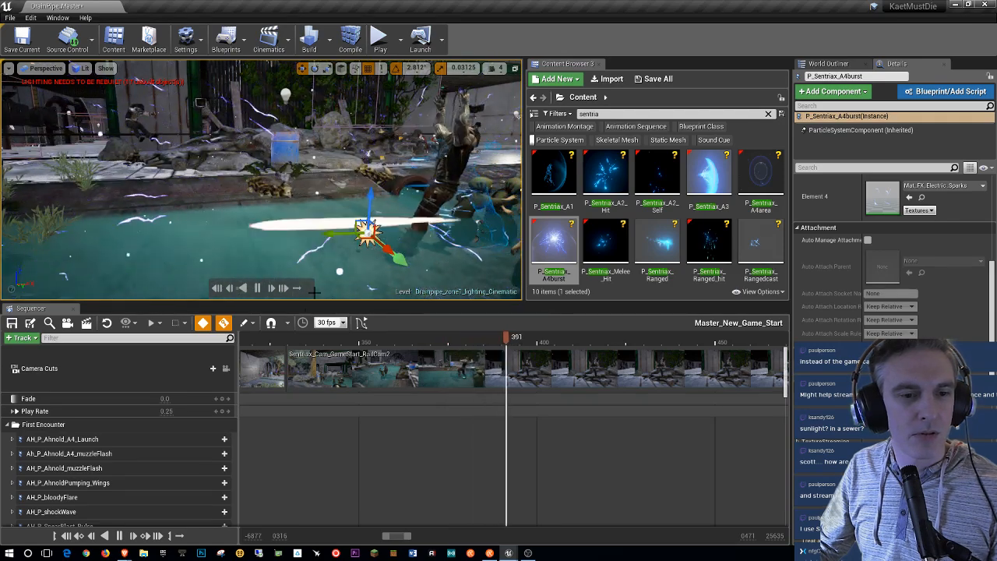
{"action": "key", "text": "space"}
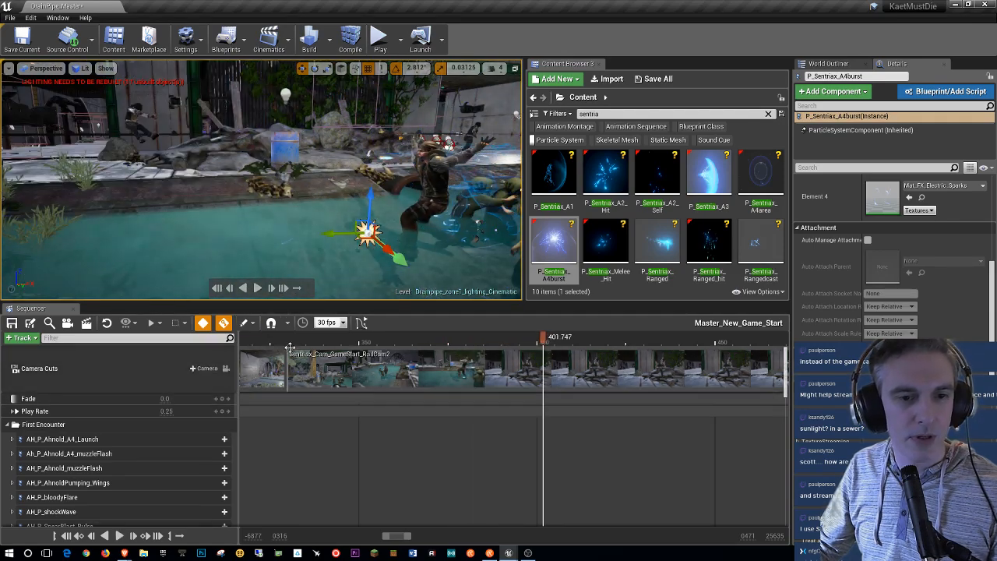
{"action": "left_click", "coordinate": [272, 341]}
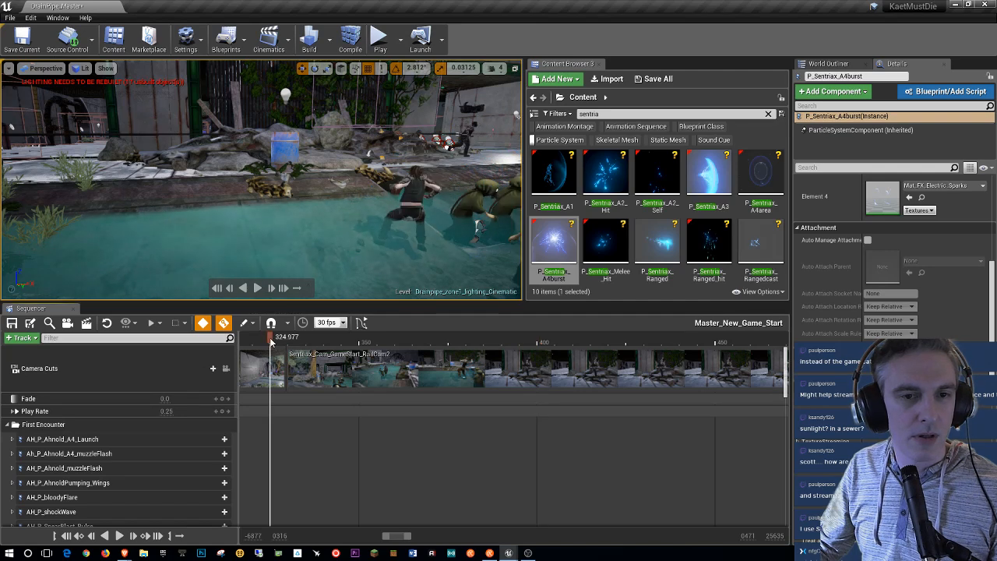
Step: Lock the viewport back to the camera cuts, hide the editor icons, and play from about frame 325 to 410
{"action": "left_click", "coordinate": [226, 369]}
{"action": "left_click", "coordinate": [289, 229]}
{"action": "key", "text": "g"}
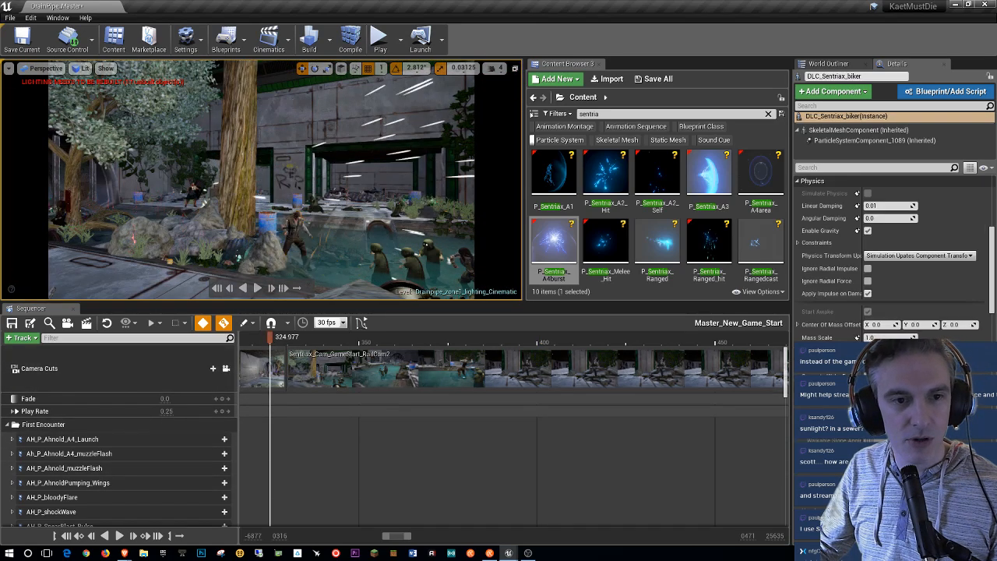
{"action": "left_click", "coordinate": [255, 293]}
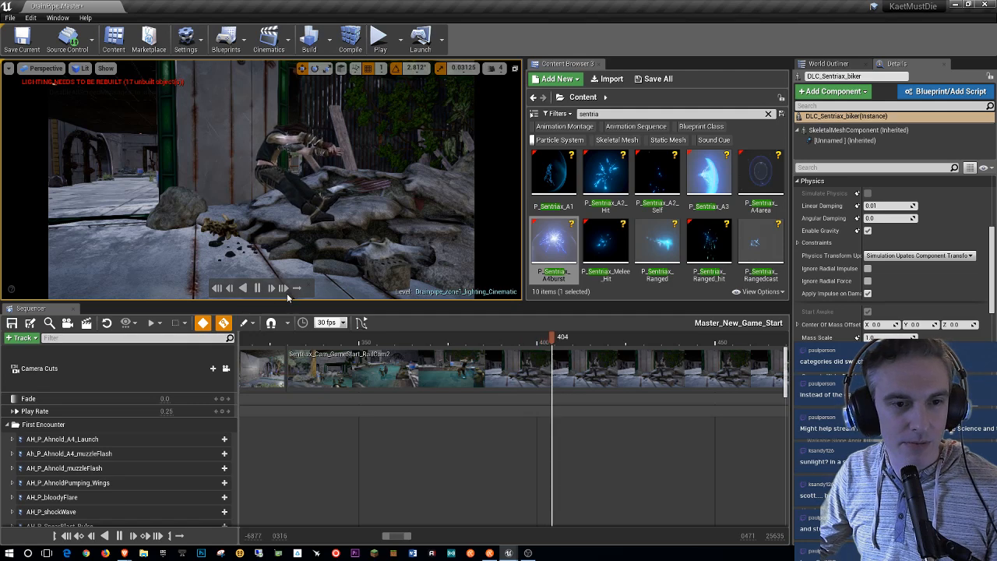
{"action": "left_click", "coordinate": [254, 292]}
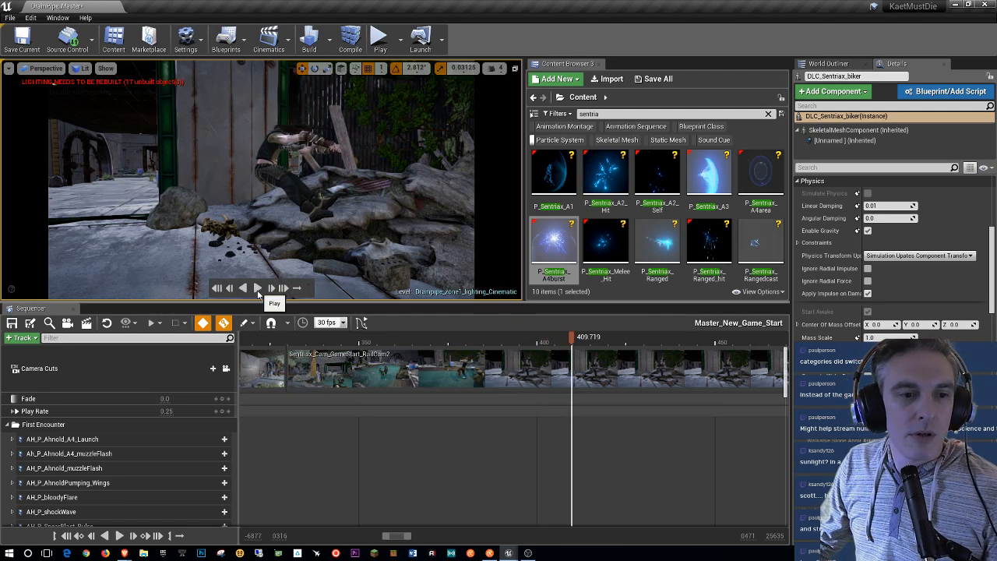
Step: Play the cinematic full screen from the start to about frame 410 and restore the editor layout
{"action": "left_click", "coordinate": [218, 290]}
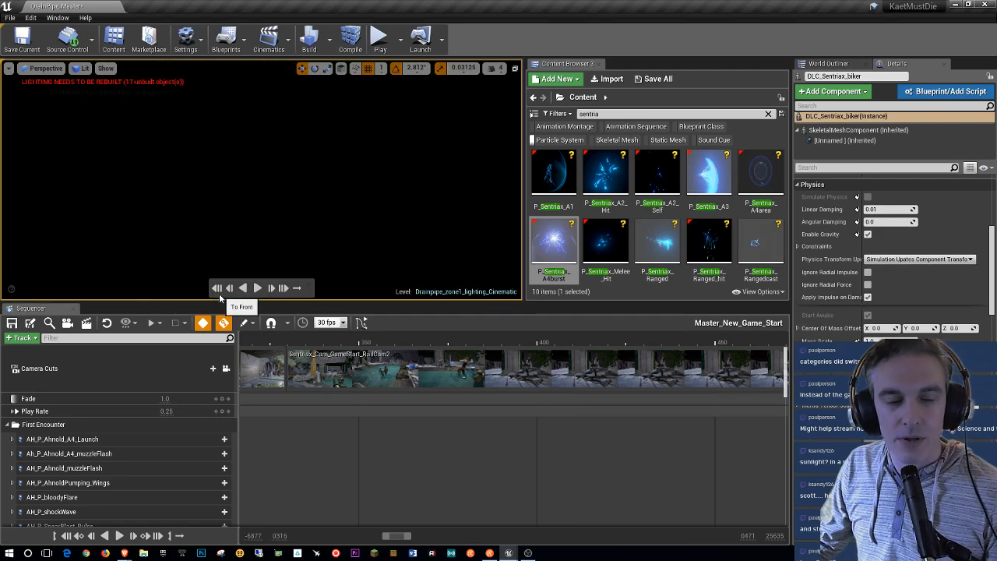
{"action": "left_click", "coordinate": [151, 364]}
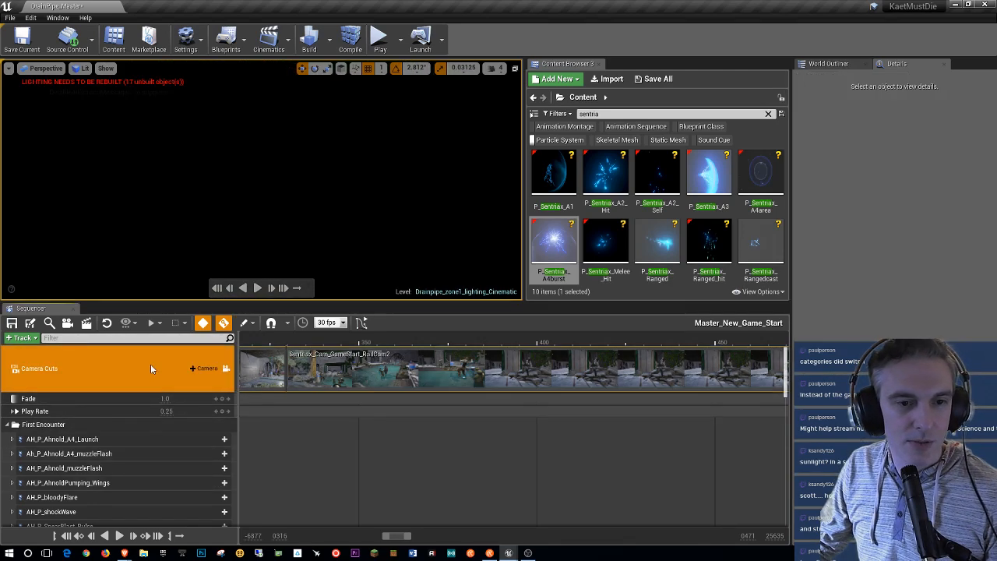
{"action": "left_click", "coordinate": [261, 290]}
{"action": "key", "text": "F11"}
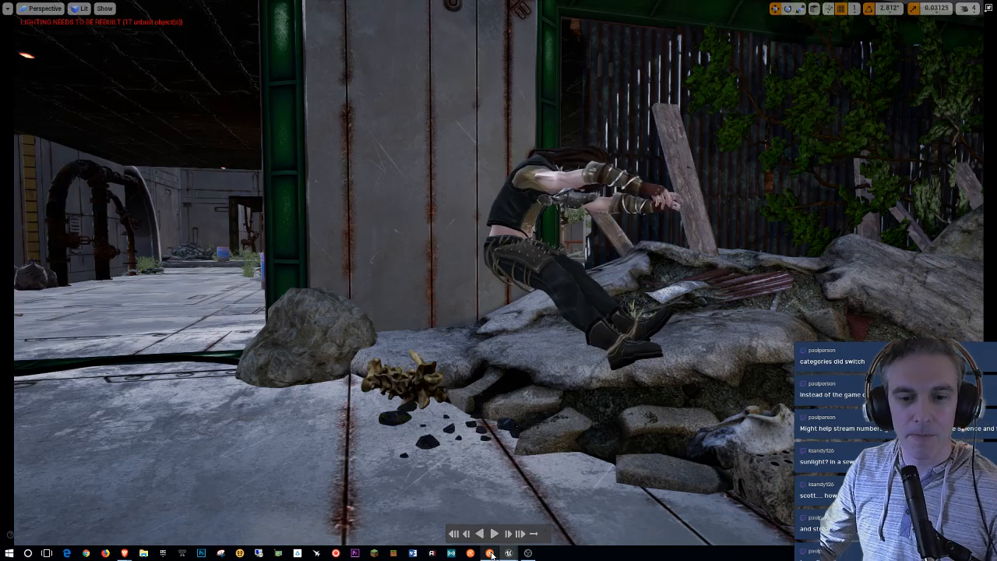
{"action": "key", "text": "F11"}
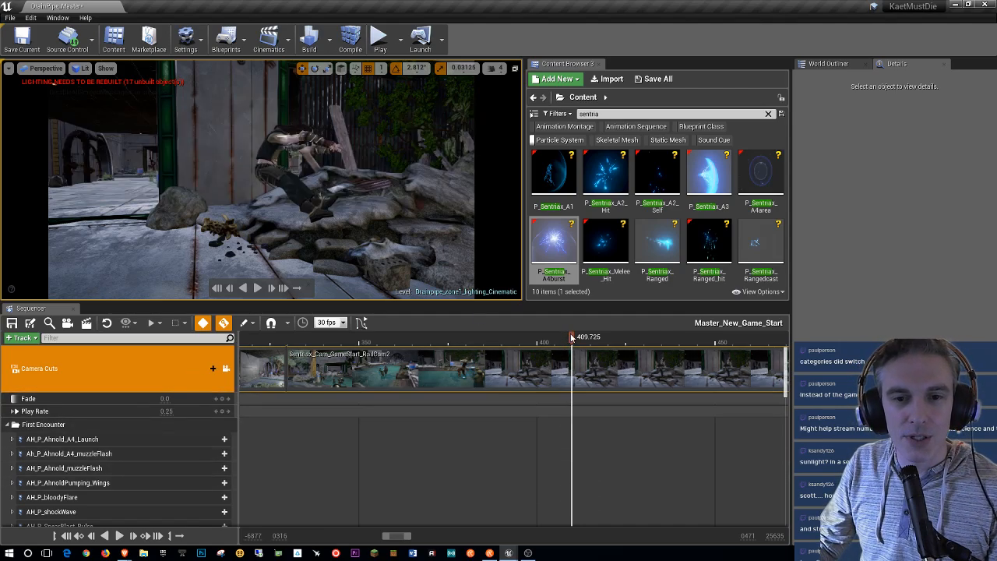
Step: Scrub back through the GameStart_RailCam shot to about frame 282 to examine Guinevere's action
{"action": "left_click_drag", "start_coordinate": [572, 337], "coordinate": [257, 389]}
{"action": "right_click_drag", "start_coordinate": [405, 463], "coordinate": [715, 470]}
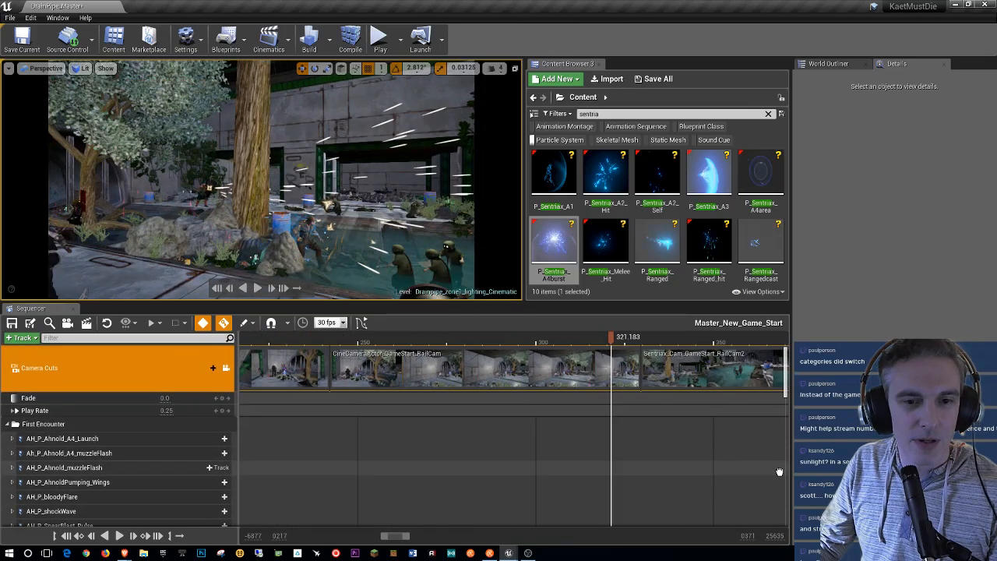
{"action": "left_click_drag", "start_coordinate": [612, 339], "coordinate": [477, 370]}
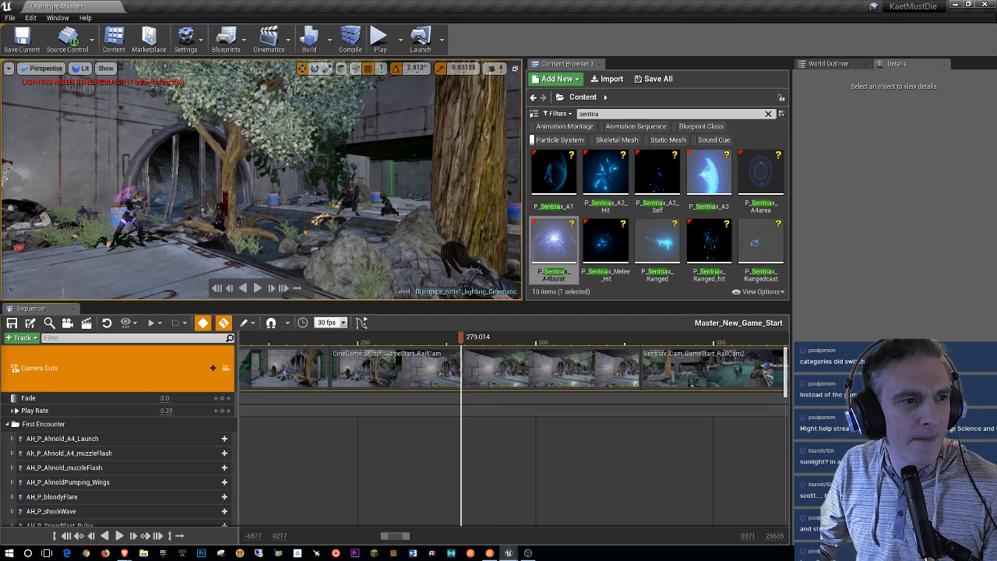
{"action": "left_click_drag", "start_coordinate": [464, 337], "coordinate": [472, 400]}
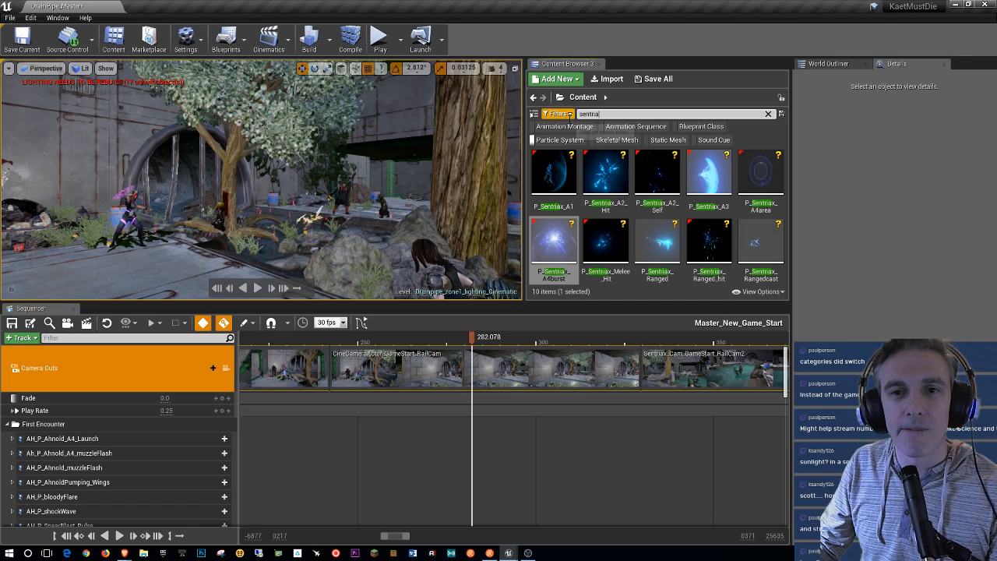
Step: Search the project assets for "guin" and browse the matching particle systems
{"action": "left_click_drag", "start_coordinate": [606, 115], "coordinate": [569, 111]}
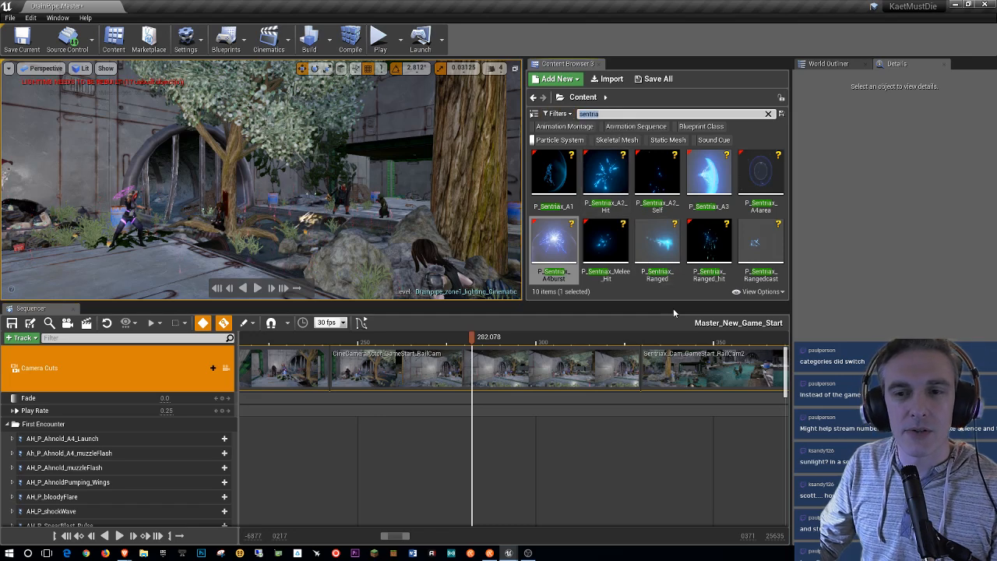
{"action": "type", "text": "guin"}
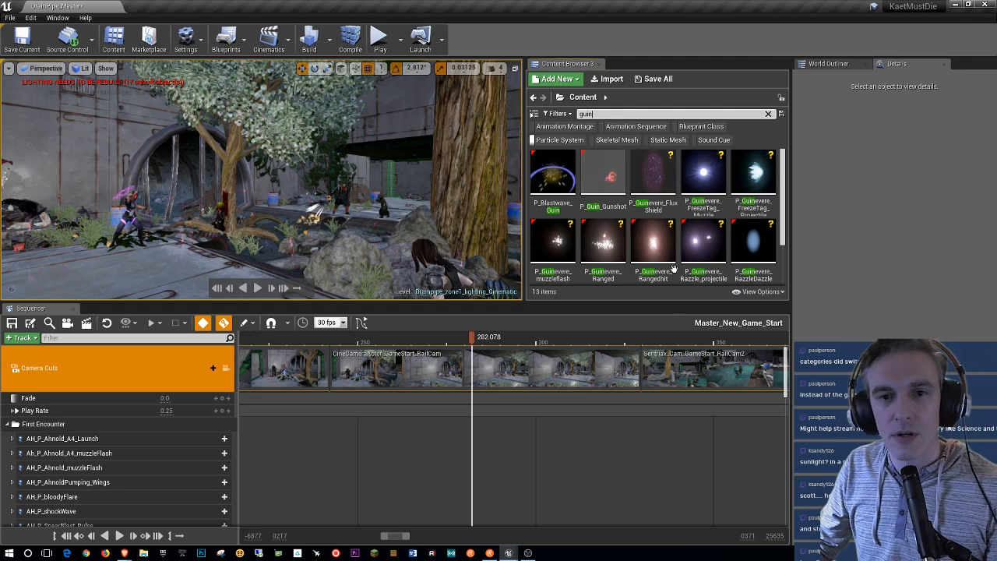
{"action": "scroll", "coordinate": [727, 234], "scroll_direction": "down", "scroll_amount": 2}
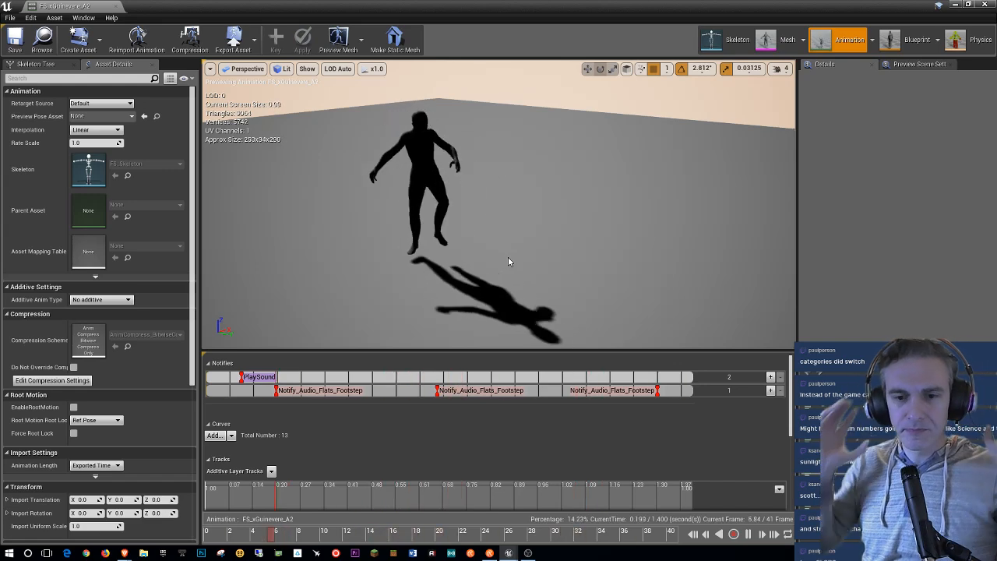
Step: Delete the three Notify_Audio_Flats_Footstep notifies from the FS_xGuinevere_A2 animation, save it, and check out the asset
{"action": "left_click", "coordinate": [748, 534]}
{"action": "left_click", "coordinate": [634, 391]}
{"action": "key", "text": "Delete"}
{"action": "left_click", "coordinate": [476, 392]}
{"action": "key", "text": "Delete"}
{"action": "left_click", "coordinate": [311, 391]}
{"action": "key", "text": "Delete"}
{"action": "left_click", "coordinate": [14, 39]}
{"action": "left_click", "coordinate": [588, 373]}
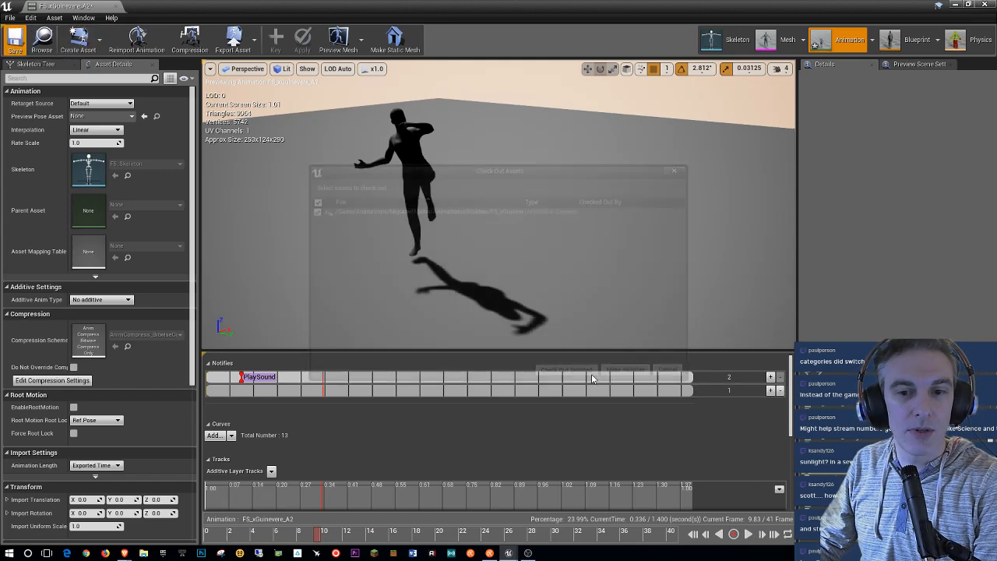
Step: Play through the FS_xGuinevere_A2 animation to check it, close its editor, and save the level
{"action": "left_click", "coordinate": [748, 535]}
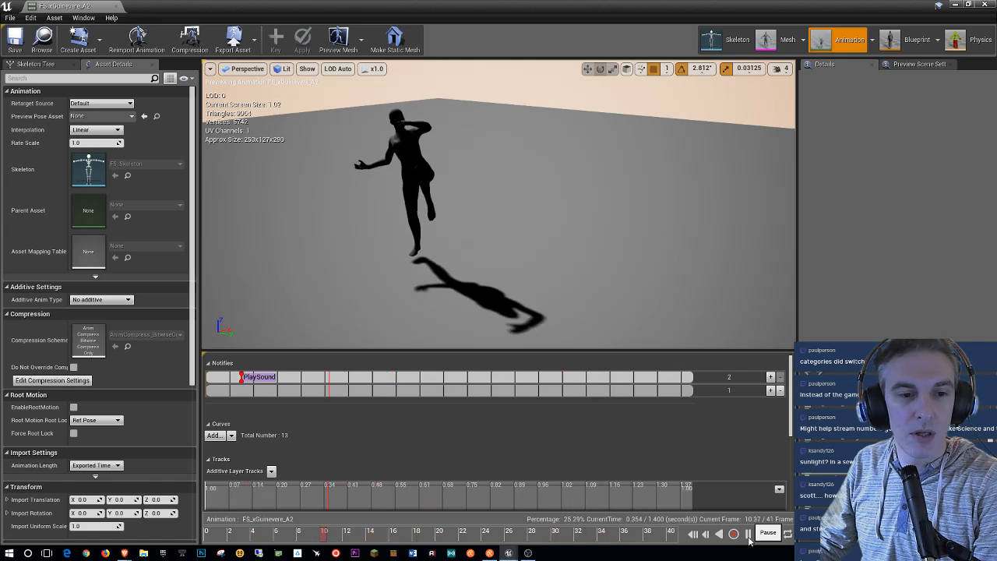
{"action": "left_click", "coordinate": [748, 534]}
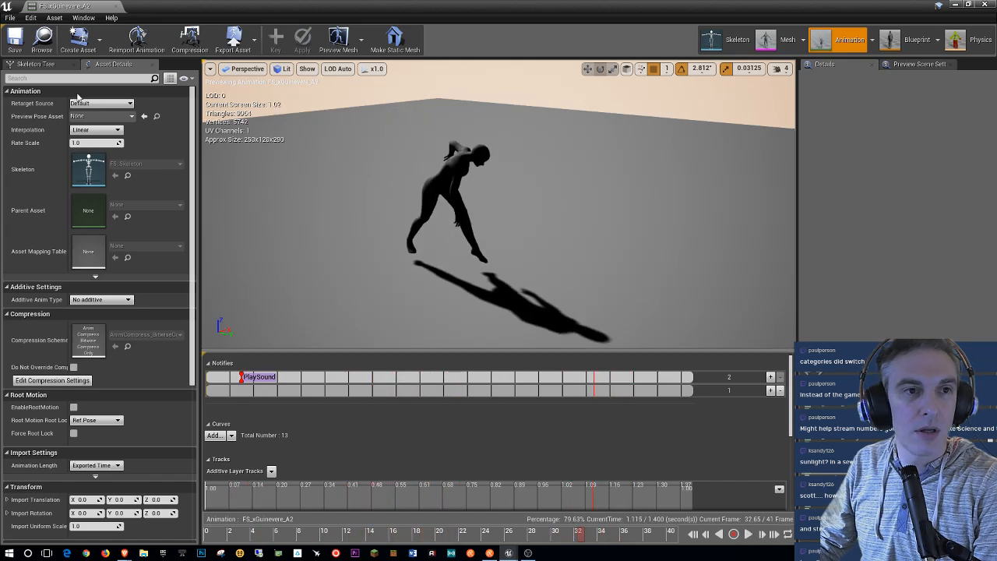
{"action": "left_click", "coordinate": [115, 9]}
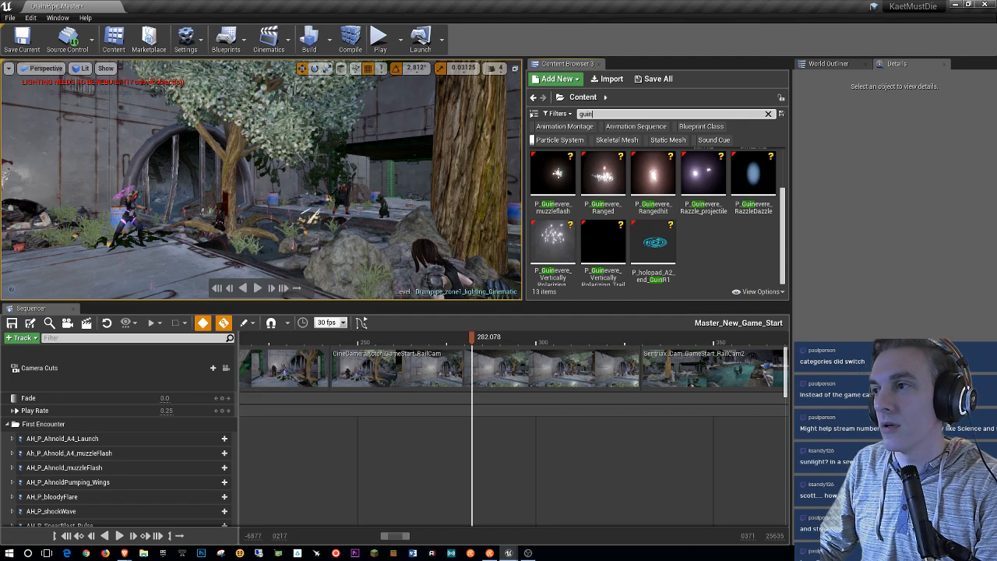
{"action": "key", "text": "ctrl+s"}
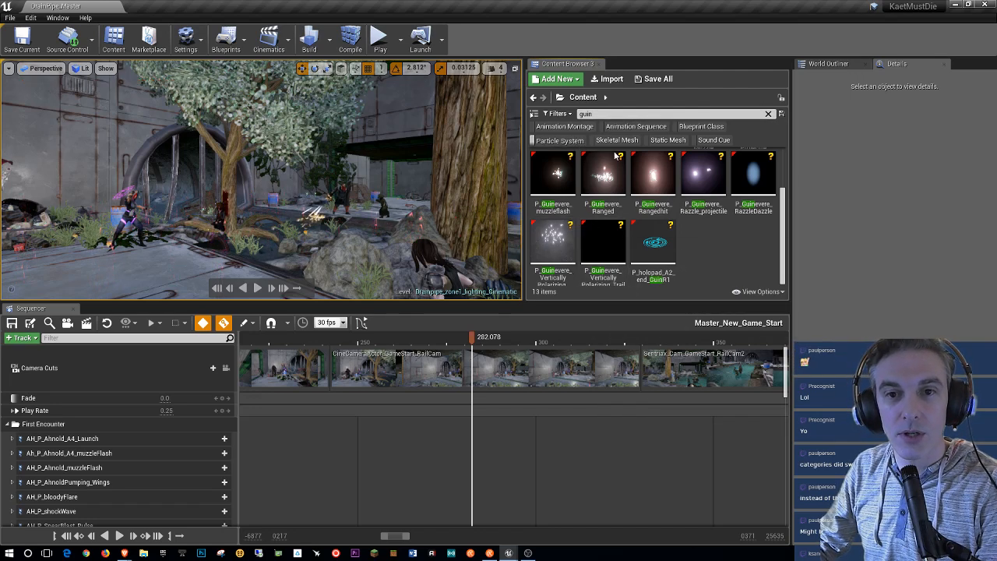
Step: Remove the particle system filter from the "guin" search and scrub the cinematic to about frame 259 through the camera cuts
{"action": "left_click", "coordinate": [559, 140]}
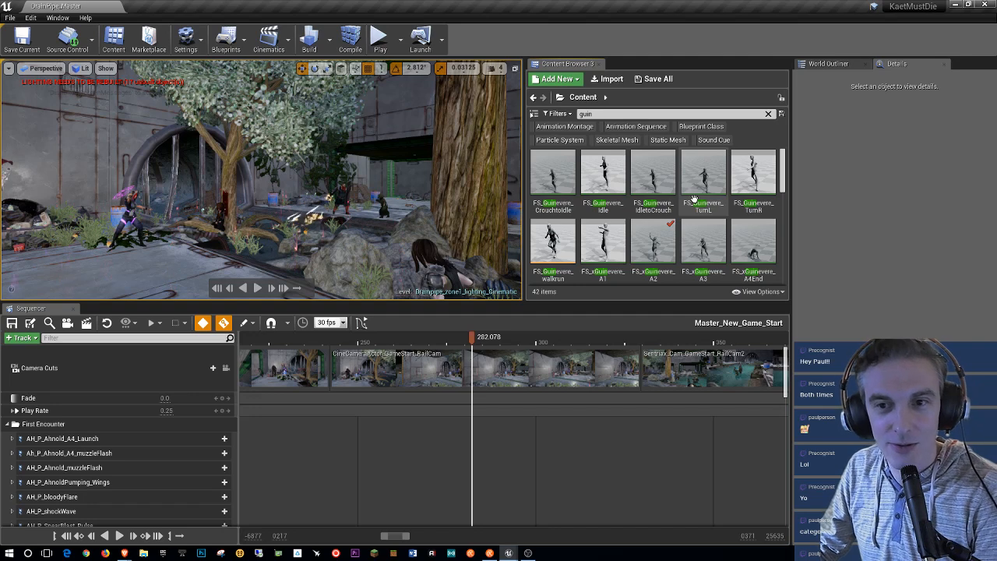
{"action": "mouse_move", "coordinate": [672, 204]}
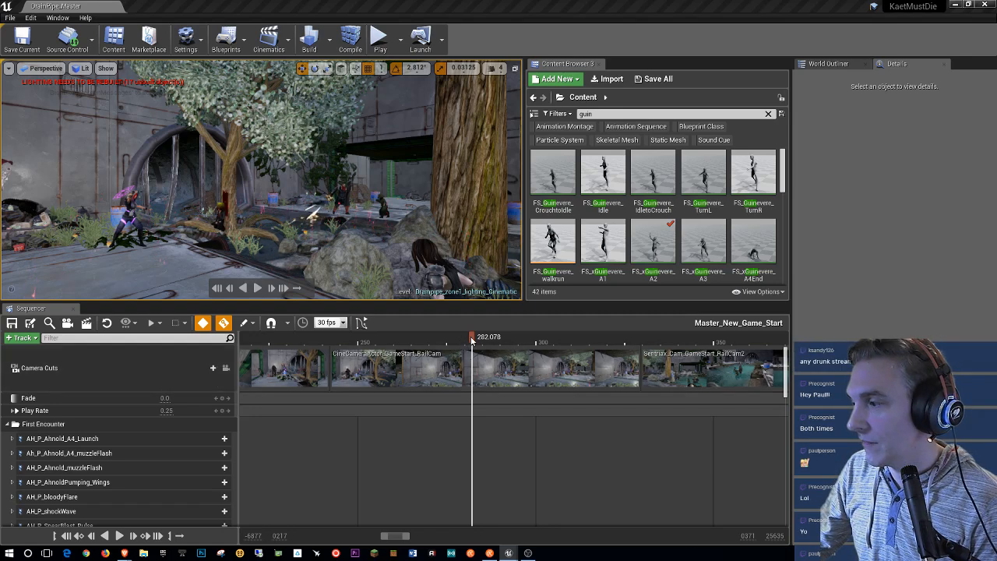
{"action": "left_click_drag", "start_coordinate": [471, 343], "coordinate": [512, 360]}
{"action": "left_click_drag", "start_coordinate": [559, 368], "coordinate": [338, 404]}
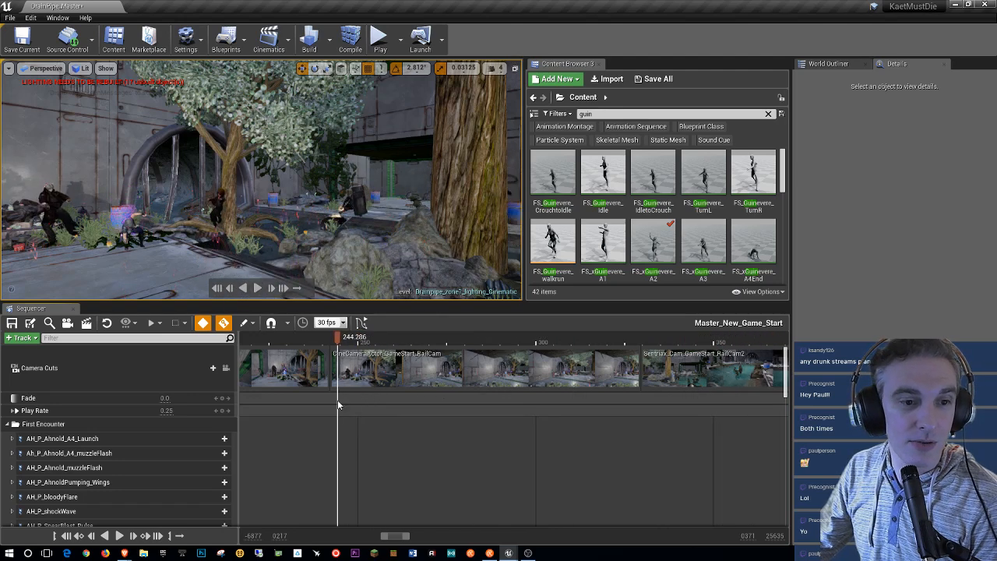
{"action": "left_click", "coordinate": [226, 368]}
{"action": "left_click_drag", "start_coordinate": [340, 340], "coordinate": [391, 442]}
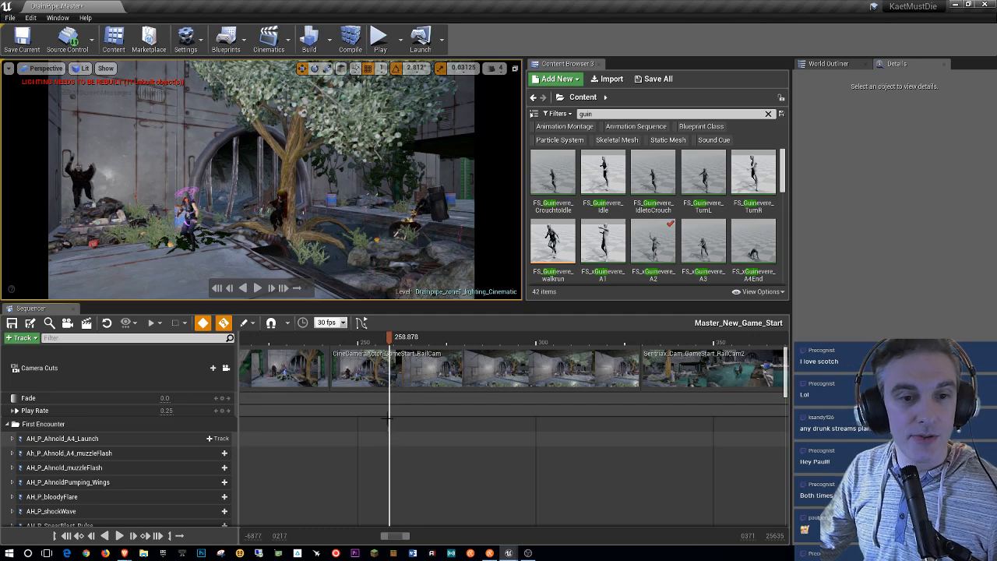
Step: Fly the free view in on Guinevere and scrub to about frame 278 to examine her firing pose
{"action": "key", "text": "w"}
{"action": "right_click_drag", "start_coordinate": [247, 257], "coordinate": [228, 281]}
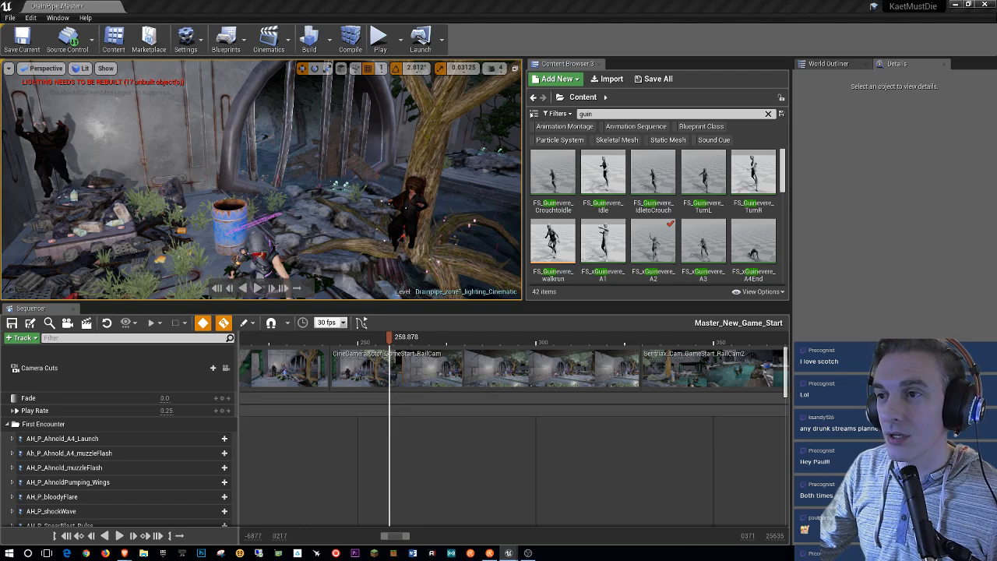
{"action": "mouse_move", "coordinate": [352, 206]}
{"action": "right_mouse_down"}
{"action": "mouse_move", "coordinate": [353, 225]}
{"action": "mouse_move", "coordinate": [365, 215]}
{"action": "mouse_move", "coordinate": [350, 201]}
{"action": "mouse_move", "coordinate": [359, 198]}
{"action": "right_mouse_up"}
{"action": "key", "text": "d"}
{"action": "key", "text": "a"}
{"action": "key", "text": "w"}
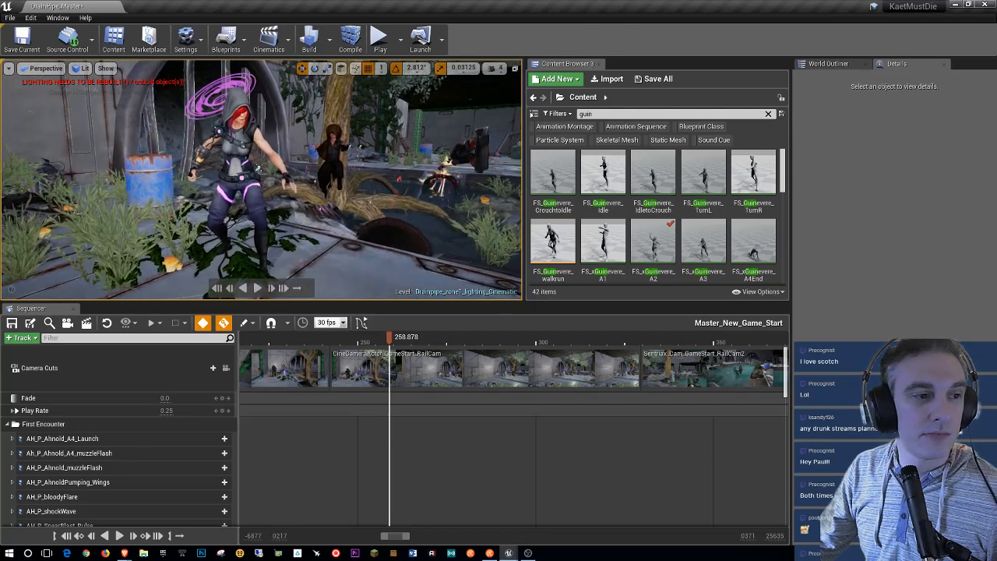
{"action": "left_click_drag", "start_coordinate": [392, 341], "coordinate": [461, 350]}
{"action": "key", "text": "d"}
{"action": "right_click_drag", "start_coordinate": [421, 242], "coordinate": [261, 257]}
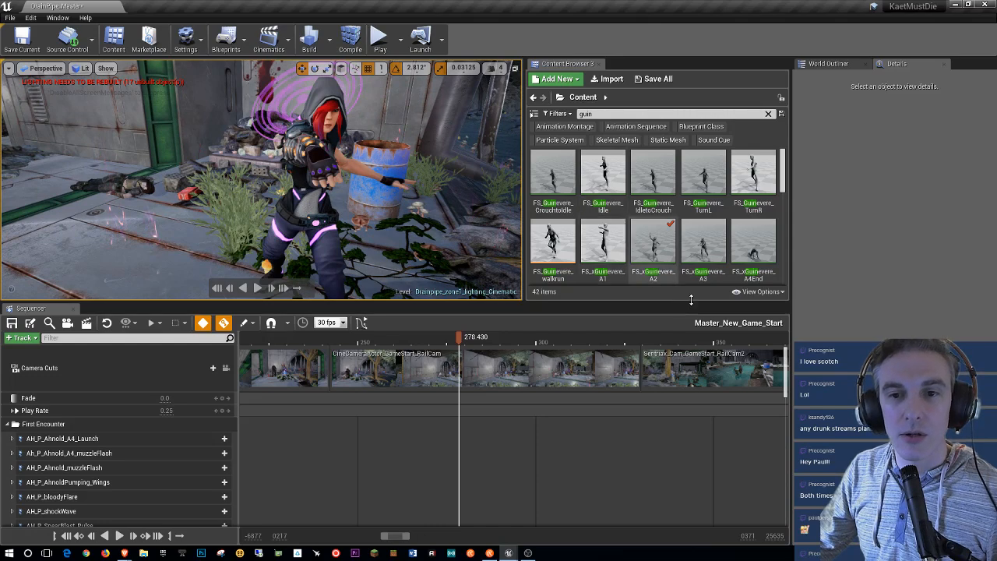
Step: Find P_Guinevere_muzzleflash among the Guinevere assets and place it in the level near Guinevere
{"action": "scroll", "coordinate": [676, 234], "scroll_direction": "down", "scroll_amount": 5}
{"action": "scroll", "coordinate": [676, 234], "scroll_direction": "down", "scroll_amount": 4}
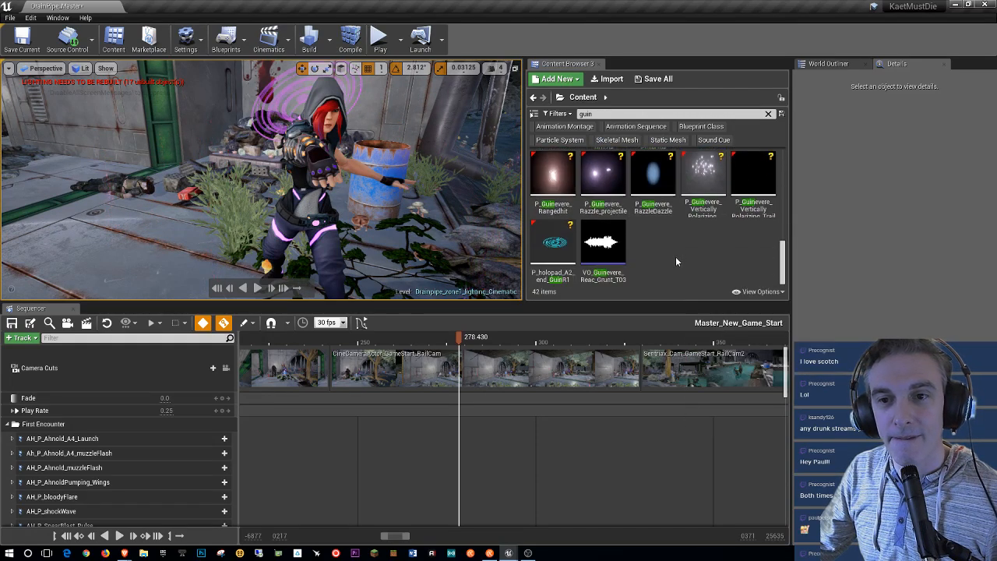
{"action": "scroll", "coordinate": [672, 268], "scroll_direction": "up", "scroll_amount": 1}
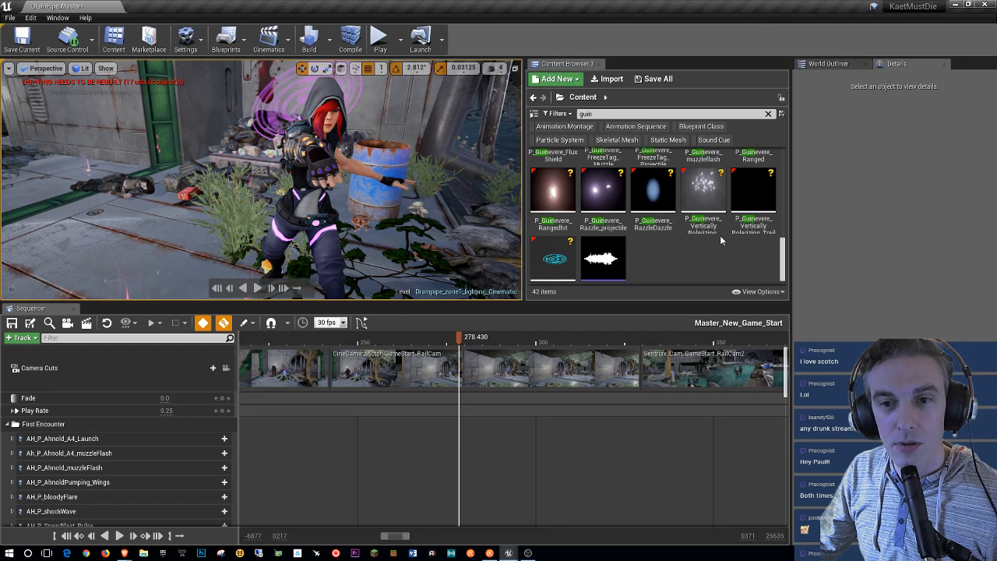
{"action": "mouse_move", "coordinate": [653, 206]}
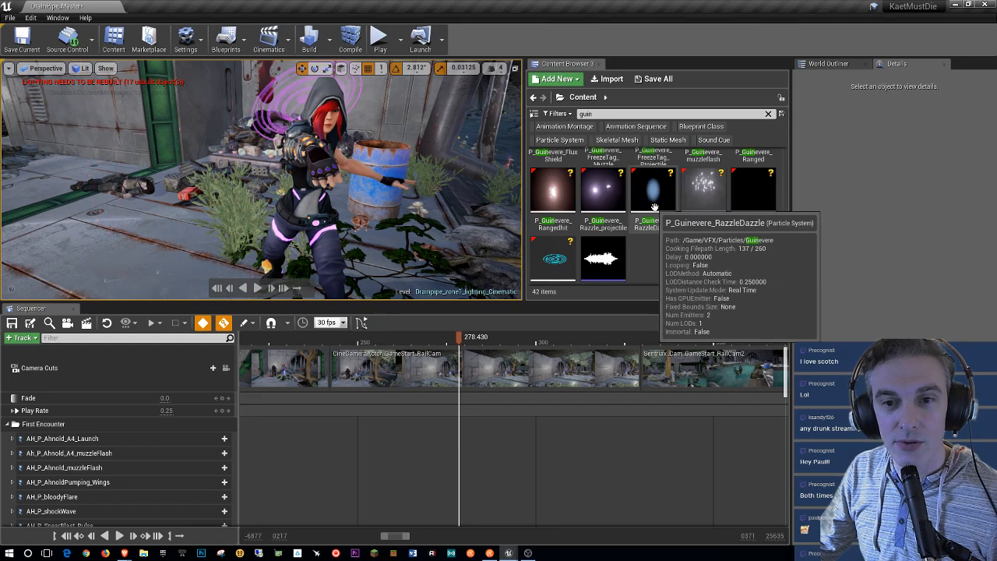
{"action": "scroll", "coordinate": [676, 208], "scroll_direction": "up", "scroll_amount": 1}
{"action": "mouse_move", "coordinate": [684, 212]}
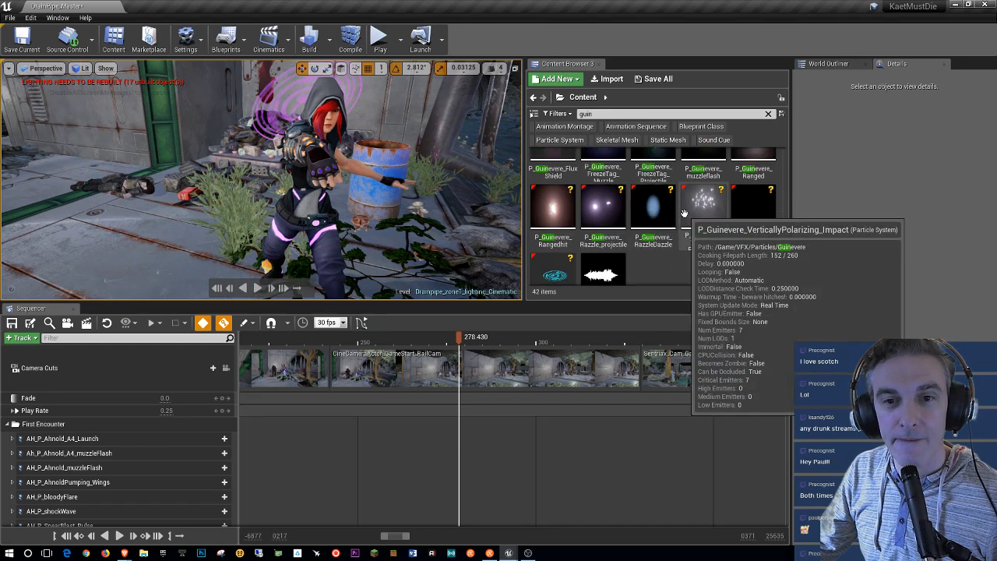
{"action": "scroll", "coordinate": [684, 213], "scroll_direction": "up", "scroll_amount": 1}
{"action": "scroll", "coordinate": [683, 234], "scroll_direction": "up", "scroll_amount": 2}
{"action": "mouse_move", "coordinate": [756, 189]}
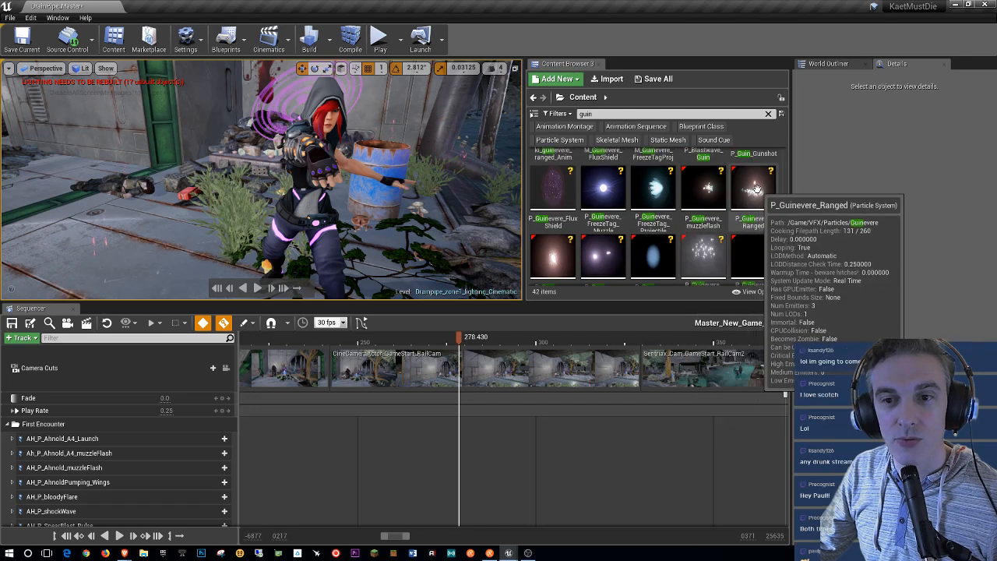
{"action": "left_click", "coordinate": [704, 204]}
{"action": "left_click_drag", "start_coordinate": [222, 278], "coordinate": [217, 278]}
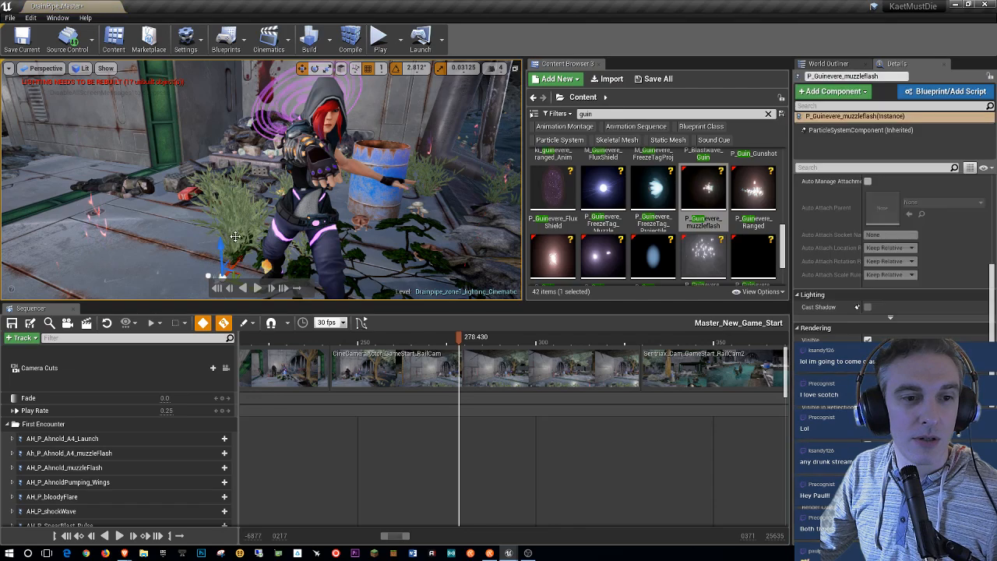
Step: Move the muzzle flash emitter from the ground up to the arm cannon on Guinevere's outstretched right arm
{"action": "right_click_drag", "start_coordinate": [217, 278], "coordinate": [248, 273]}
{"action": "left_click_drag", "start_coordinate": [247, 237], "coordinate": [334, 75]}
{"action": "right_click_drag", "start_coordinate": [334, 76], "coordinate": [251, 225]}
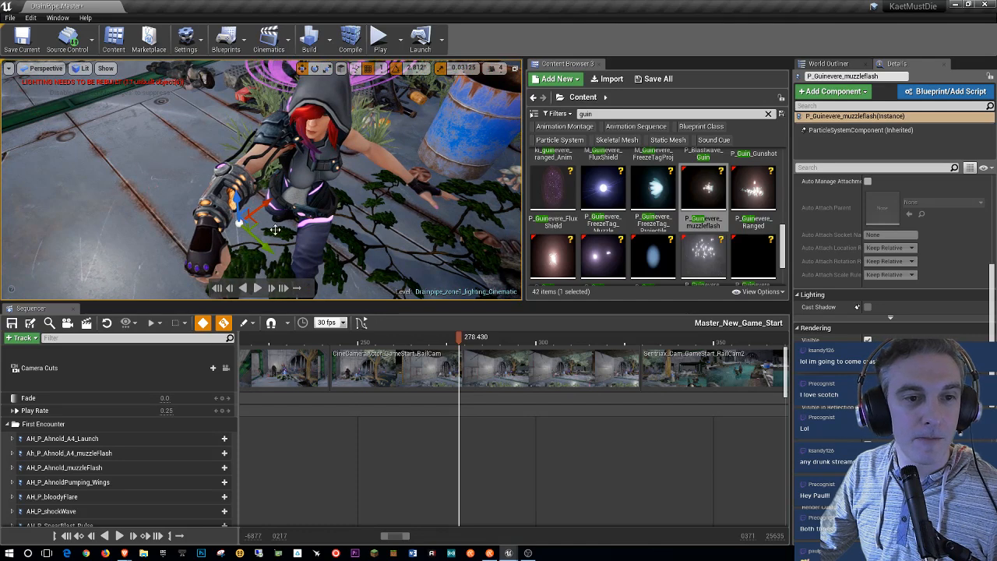
{"action": "left_click_drag", "start_coordinate": [251, 225], "coordinate": [217, 196]}
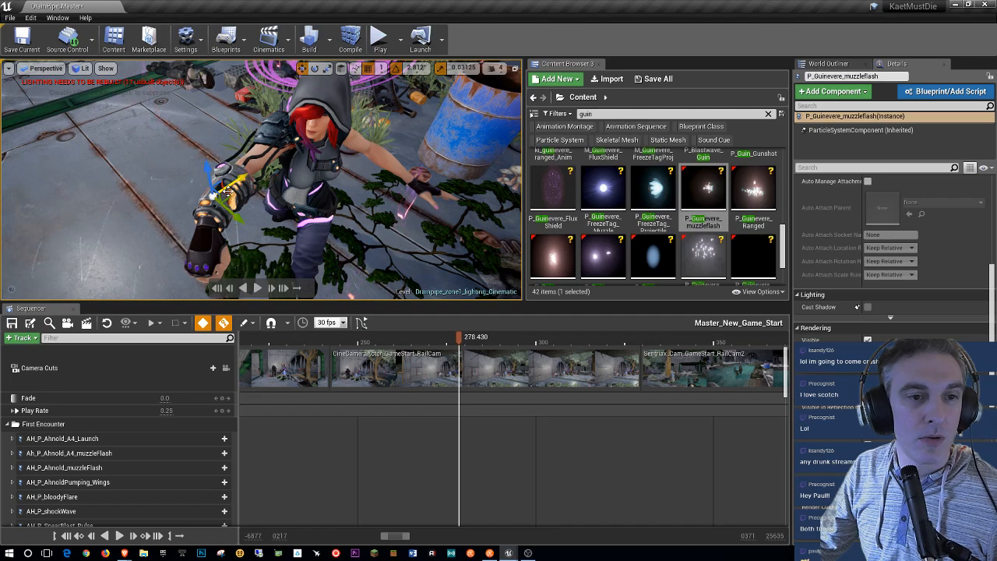
{"action": "left_click_drag", "start_coordinate": [243, 221], "coordinate": [210, 221]}
{"action": "right_click_drag", "start_coordinate": [210, 220], "coordinate": [167, 215]}
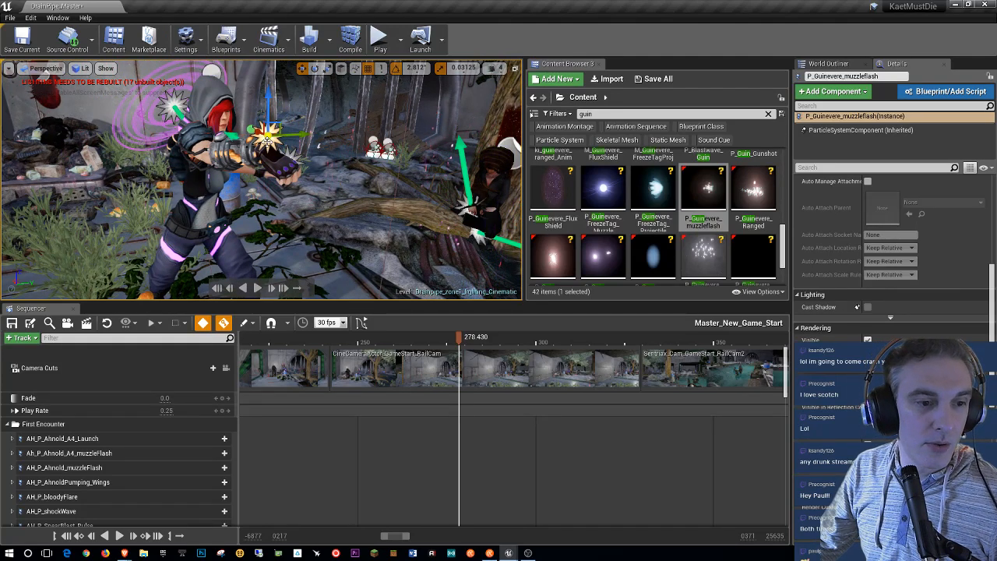
Step: Attach the P_Guinevere_muzzleflash emitter to Guinevere's HandR_Socket
{"action": "right_click", "coordinate": [267, 144]}
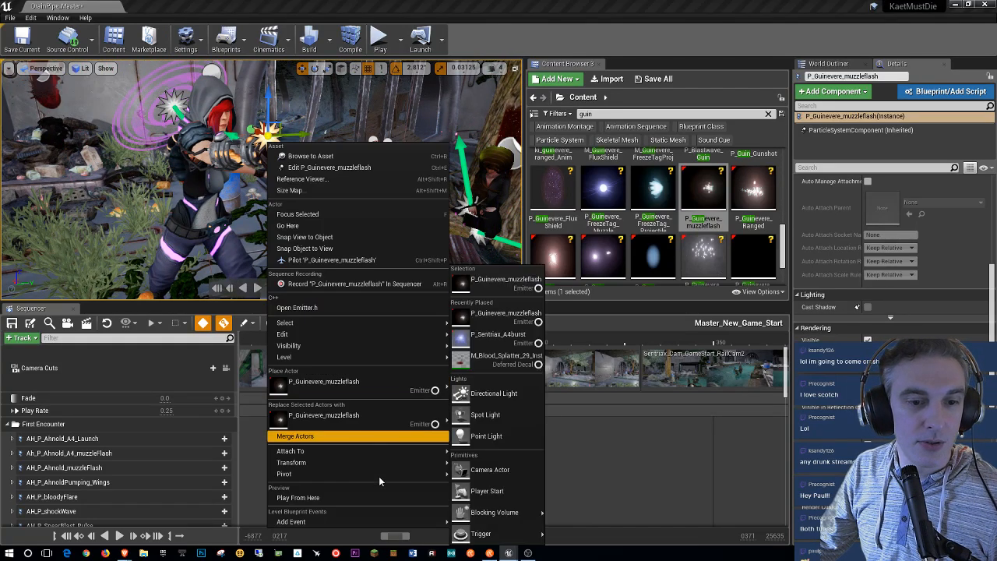
{"action": "mouse_move", "coordinate": [374, 453]}
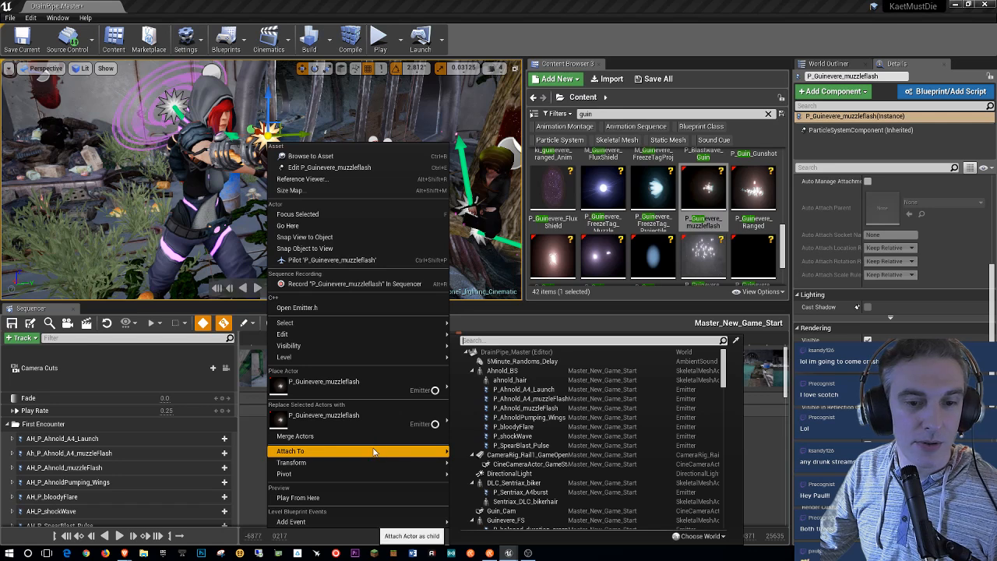
{"action": "left_click", "coordinate": [735, 340]}
{"action": "left_click", "coordinate": [220, 185]}
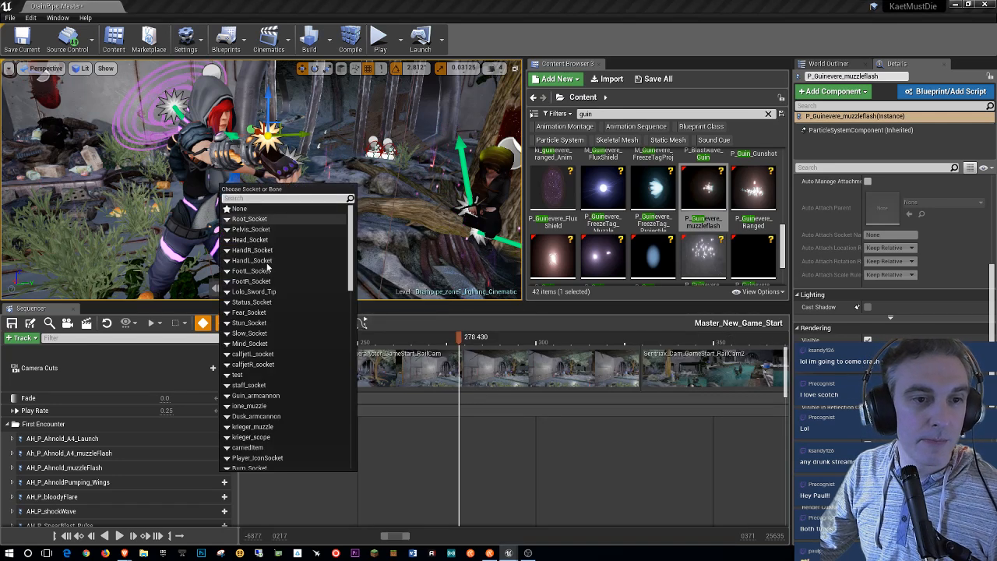
{"action": "left_click", "coordinate": [289, 250]}
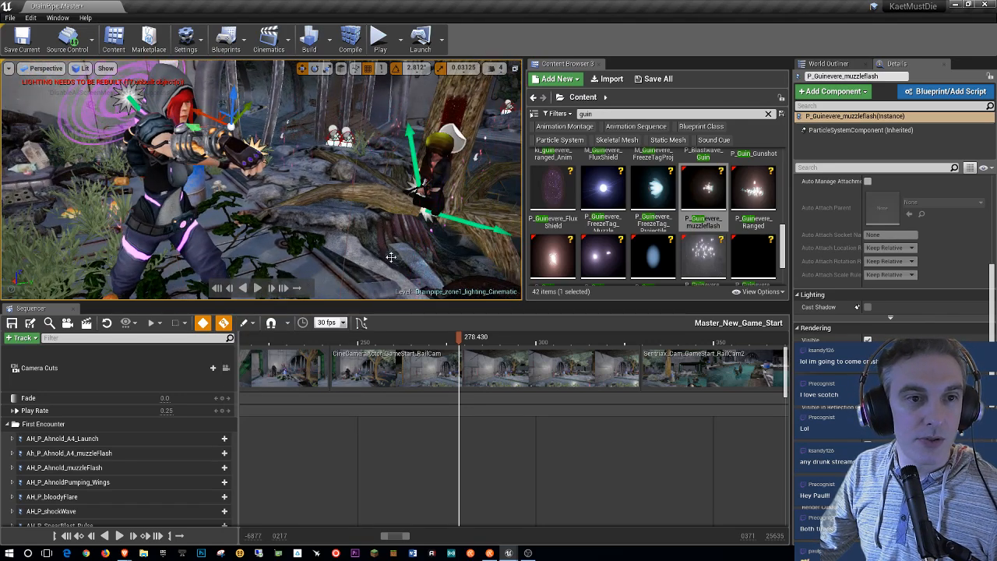
Step: Scrub to about frame 281 and select the P_holopad_duration_green emitter at Guinevere's hand for a closer look
{"action": "scroll", "coordinate": [871, 217], "scroll_direction": "down", "scroll_amount": 5}
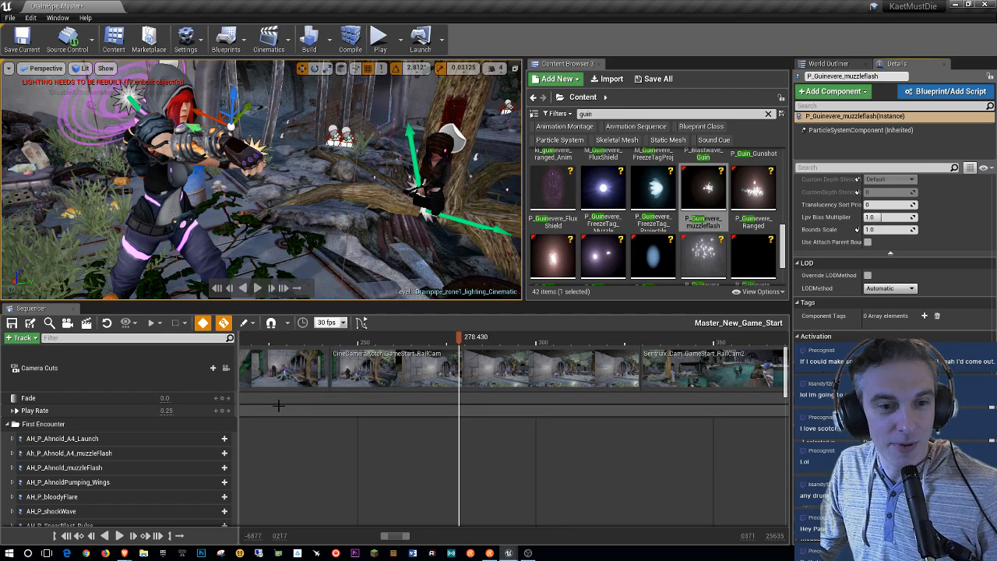
{"action": "mouse_move", "coordinate": [458, 336]}
{"action": "left_mouse_down"}
{"action": "mouse_move", "coordinate": [437, 337]}
{"action": "mouse_move", "coordinate": [493, 338]}
{"action": "mouse_move", "coordinate": [463, 338]}
{"action": "mouse_move", "coordinate": [467, 353]}
{"action": "left_mouse_up"}
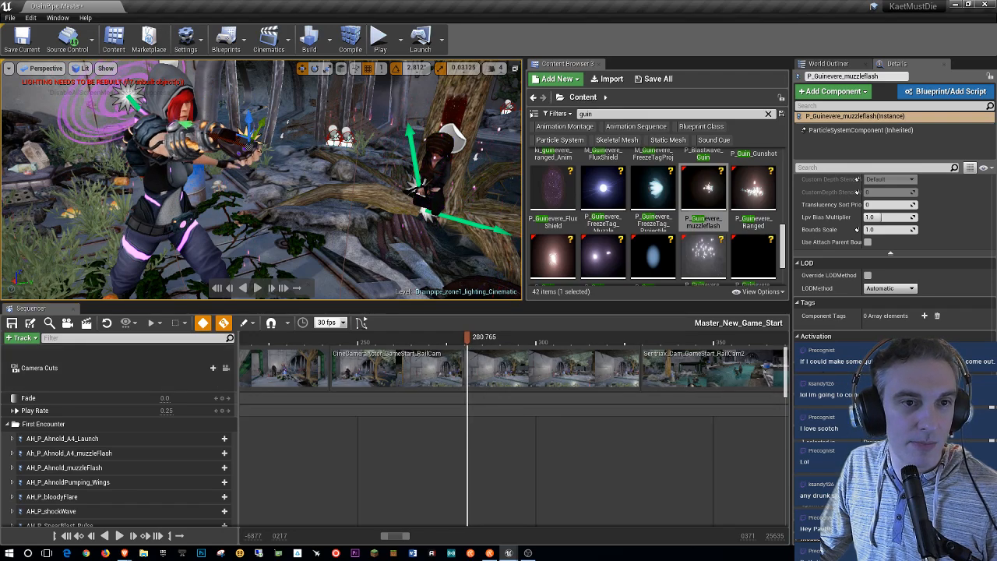
{"action": "left_click", "coordinate": [247, 144]}
{"action": "left_click", "coordinate": [244, 131]}
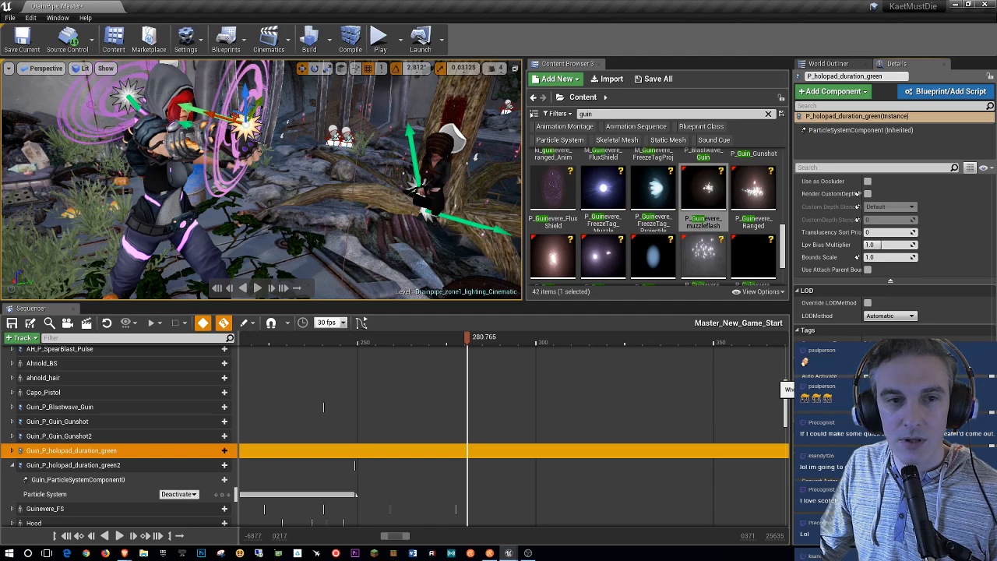
{"action": "mouse_move", "coordinate": [326, 150]}
{"action": "right_mouse_down"}
{"action": "mouse_move", "coordinate": [326, 201]}
{"action": "mouse_move", "coordinate": [326, 149]}
{"action": "right_mouse_up"}
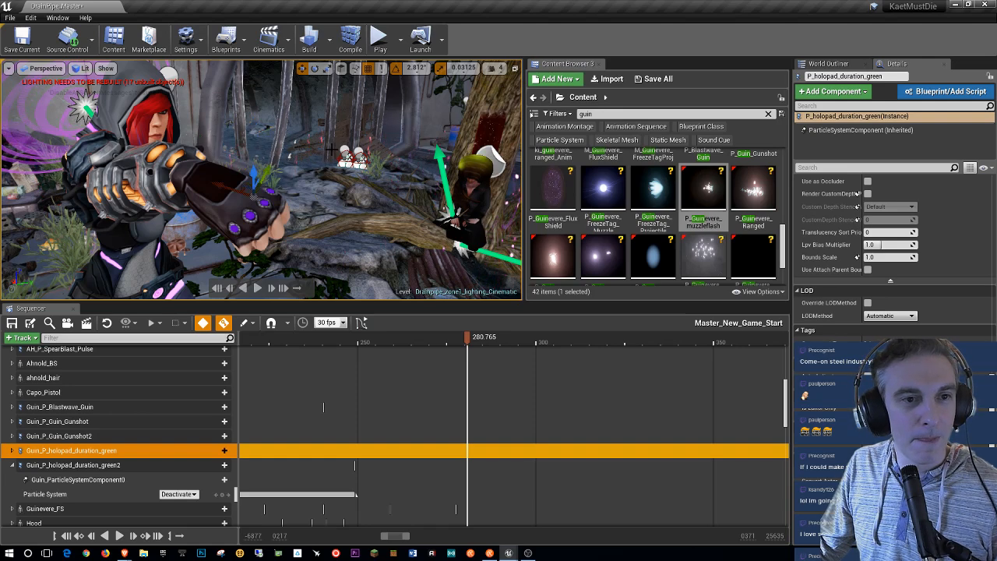
Step: Collapse the Guin_P_holopad_duration_green2 track and delete the P_bloodyFlare_Burst through P_bloodyFlare_Burst5 tracks from the sequence
{"action": "left_click", "coordinate": [12, 466]}
{"action": "scroll", "coordinate": [177, 425], "scroll_direction": "down", "scroll_amount": 5}
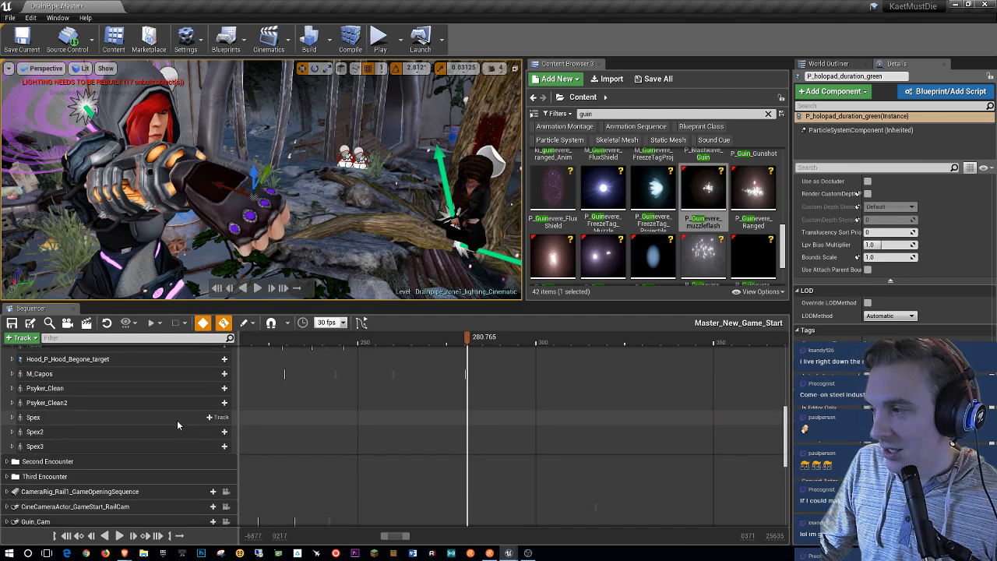
{"action": "scroll", "coordinate": [169, 429], "scroll_direction": "down", "scroll_amount": 10}
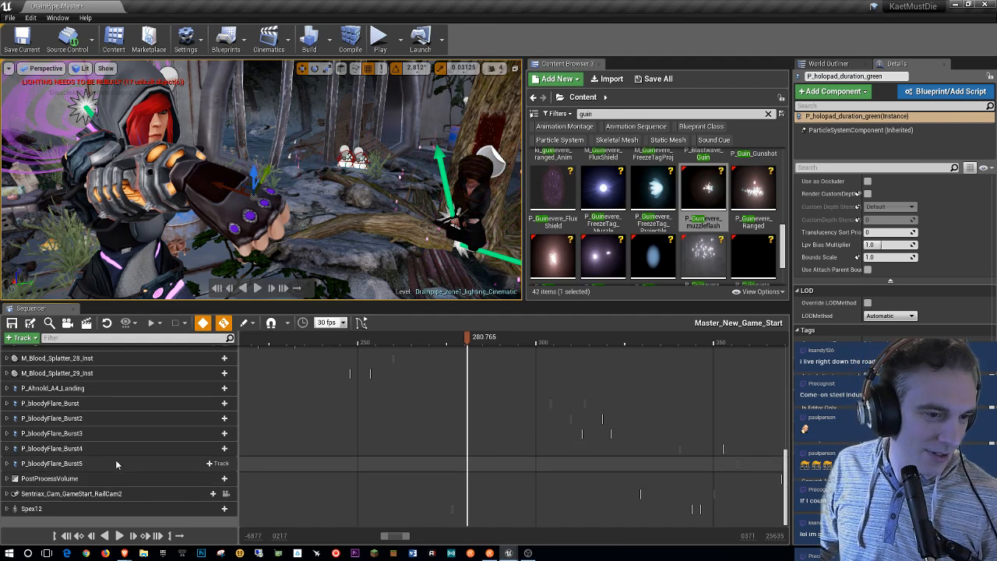
{"action": "left_click", "coordinate": [115, 463]}
{"action": "left_click", "coordinate": [122, 403], "text": "shift"}
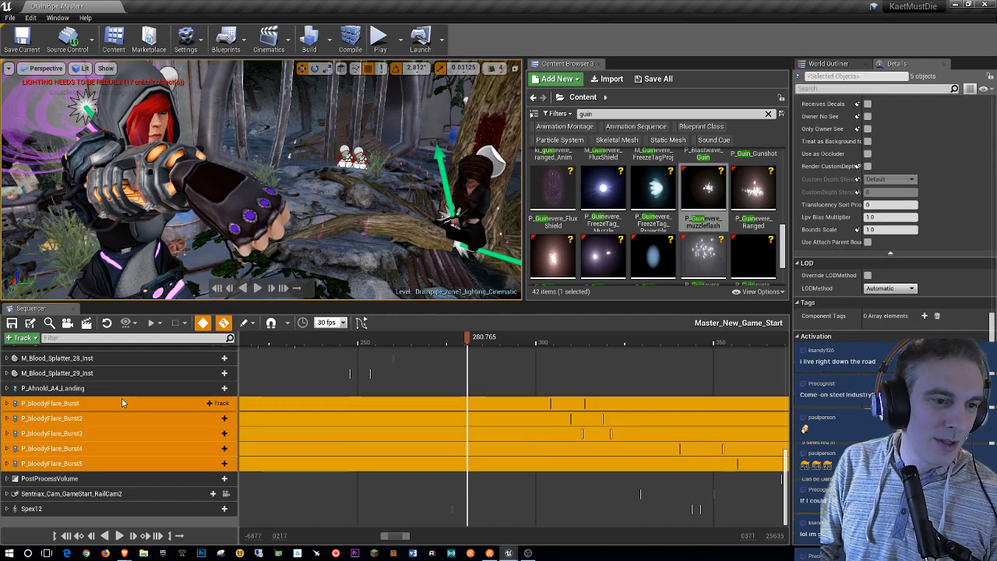
{"action": "key", "text": "Delete"}
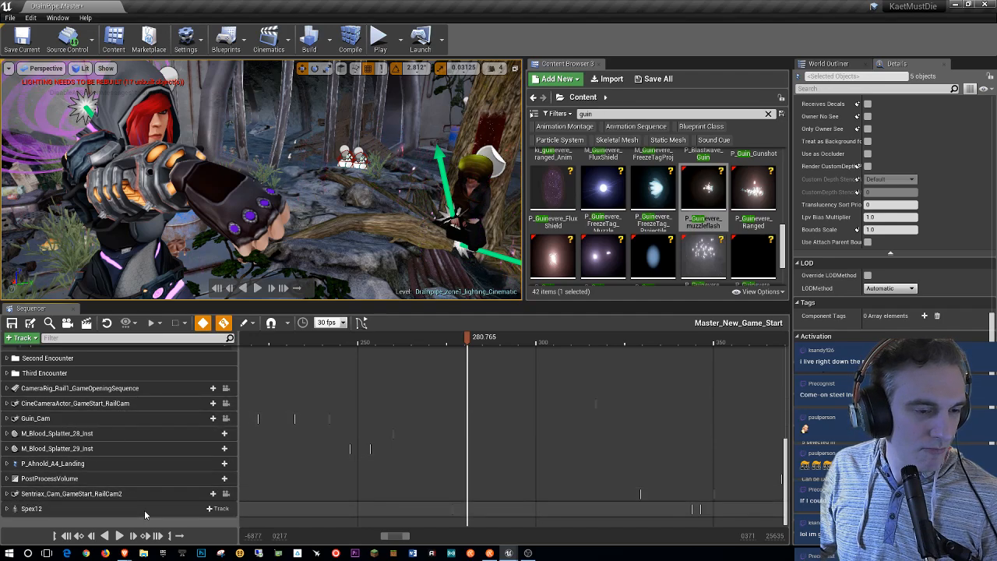
Step: View Guinevere from her other side, select the P_holopad_duration_green emitter at her hand, and examine its place among the tracks
{"action": "key", "text": "s"}
{"action": "right_click_drag", "start_coordinate": [258, 202], "coordinate": [77, 123]}
{"action": "key", "text": "g"}
{"action": "key", "text": "g"}
{"action": "key", "text": "w"}
{"action": "right_click_drag", "start_coordinate": [261, 180], "coordinate": [253, 179]}
{"action": "key", "text": "a"}
{"action": "right_click_drag", "start_coordinate": [262, 179], "coordinate": [333, 191]}
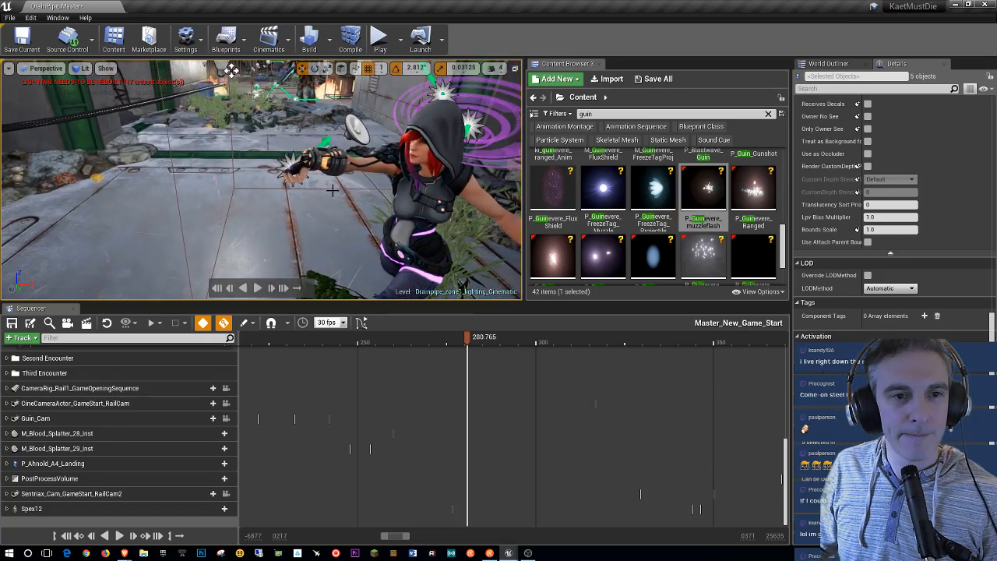
{"action": "left_click", "coordinate": [290, 161]}
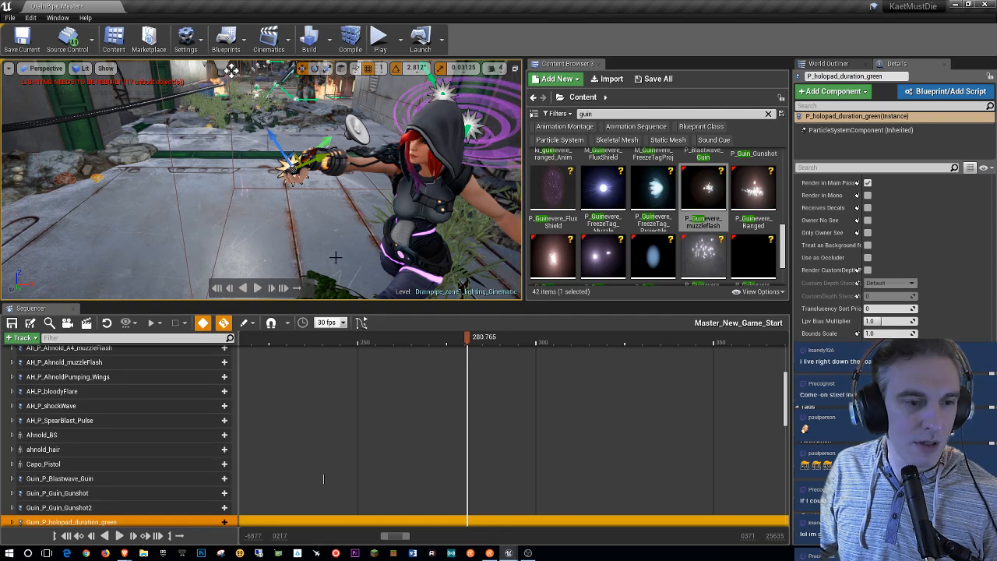
{"action": "scroll", "coordinate": [106, 456], "scroll_direction": "down", "scroll_amount": 10}
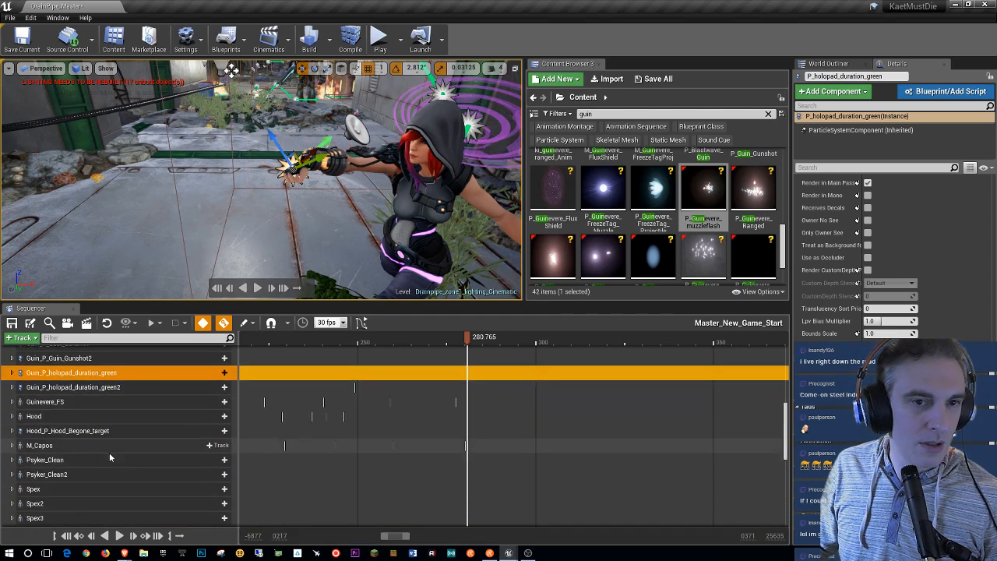
Step: Filter the level's actors by "guin", select the P_Guinevere_muzzleflash emitter under Guinevere_FS, and show its details
{"action": "right_click_drag", "start_coordinate": [301, 207], "coordinate": [366, 234]}
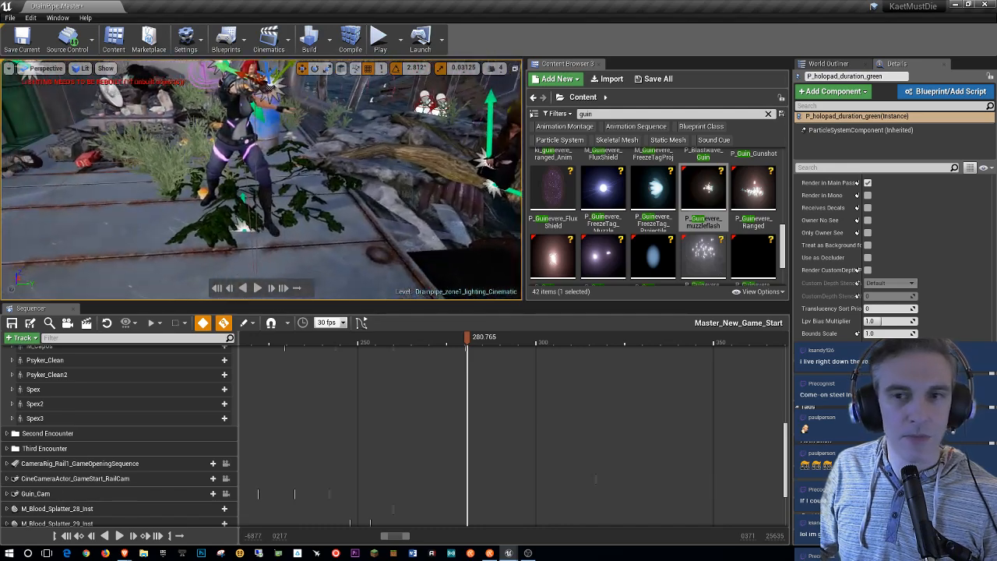
{"action": "left_click", "coordinate": [828, 64]}
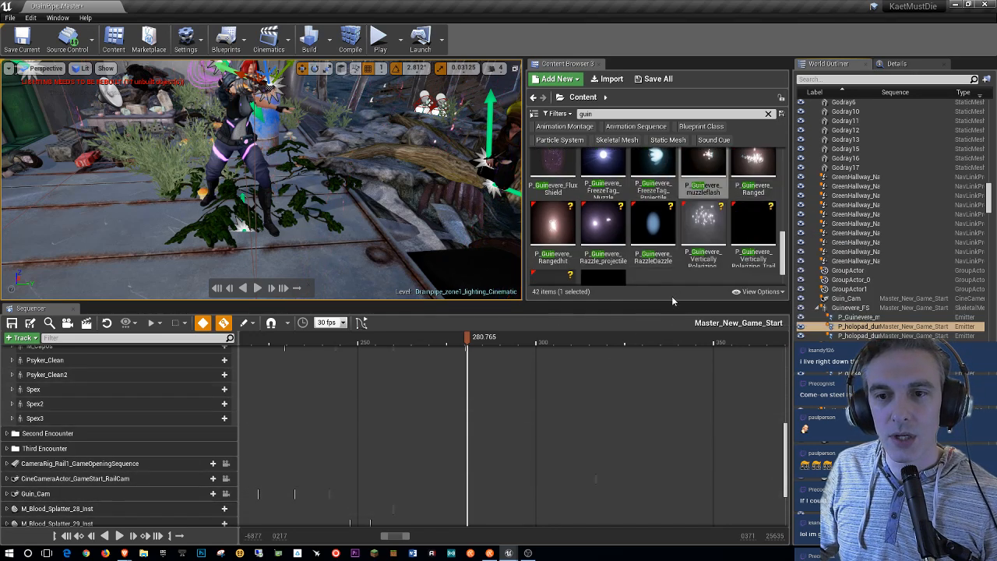
{"action": "scroll", "coordinate": [649, 241], "scroll_direction": "down", "scroll_amount": 1}
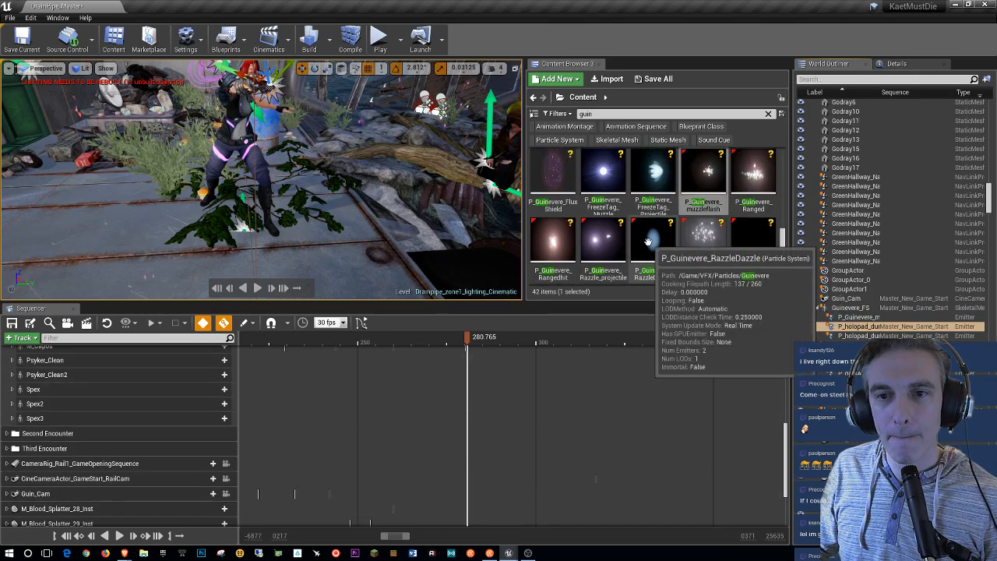
{"action": "left_click", "coordinate": [830, 75]}
{"action": "type", "text": "guin"}
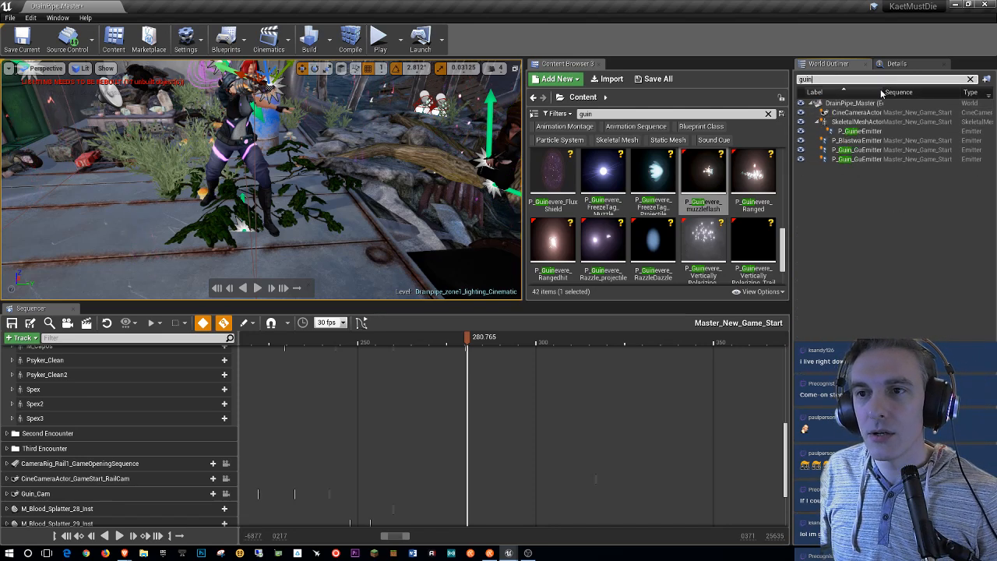
{"action": "left_click_drag", "start_coordinate": [881, 91], "coordinate": [924, 91]}
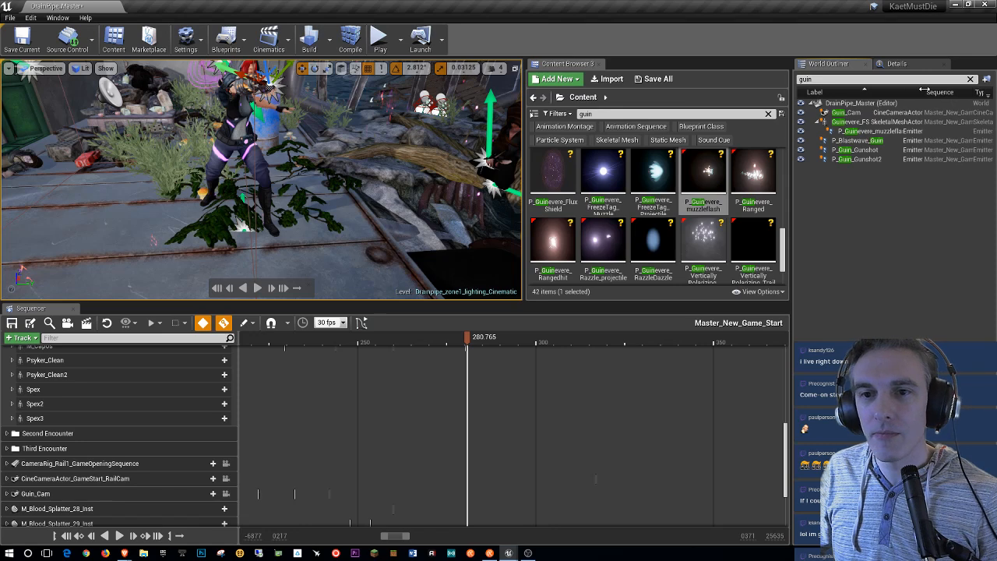
{"action": "left_click", "coordinate": [872, 131]}
{"action": "left_click", "coordinate": [896, 63]}
Step: Move the P_Guinevere_muzzleflash emitter back along Guinevere's outstretched arm toward her gauntlet
{"action": "right_click_drag", "start_coordinate": [324, 198], "coordinate": [215, 202]}
{"action": "left_click_drag", "start_coordinate": [264, 167], "coordinate": [241, 150]}
{"action": "right_click_drag", "start_coordinate": [241, 150], "coordinate": [355, 146]}
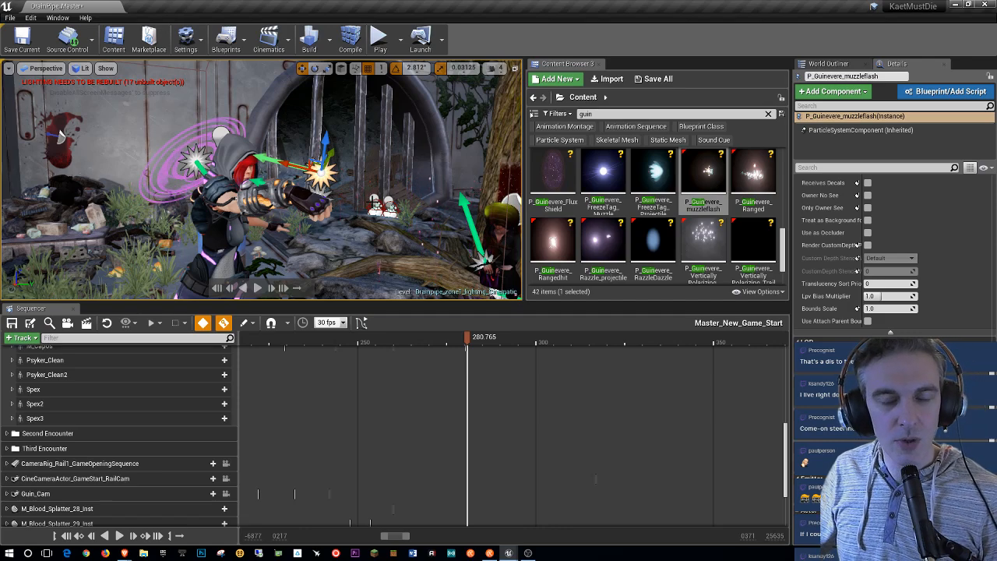
{"action": "mouse_move", "coordinate": [417, 184]}
{"action": "right_mouse_down"}
{"action": "mouse_move", "coordinate": [292, 184]}
{"action": "mouse_move", "coordinate": [362, 199]}
{"action": "mouse_move", "coordinate": [433, 187]}
{"action": "right_mouse_up"}
{"action": "right_click_drag", "start_coordinate": [312, 184], "coordinate": [284, 181]}
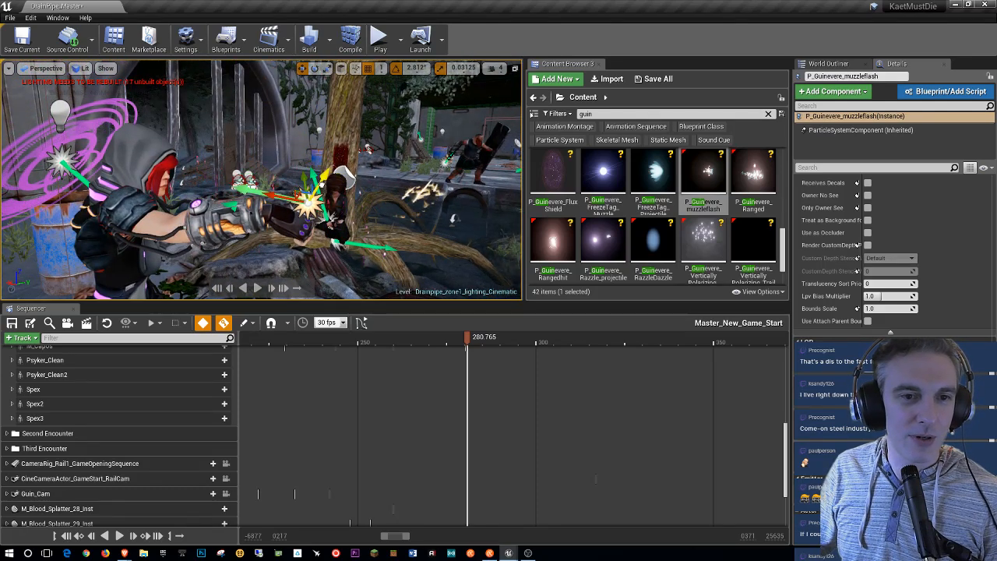
{"action": "left_click_drag", "start_coordinate": [240, 194], "coordinate": [225, 197]}
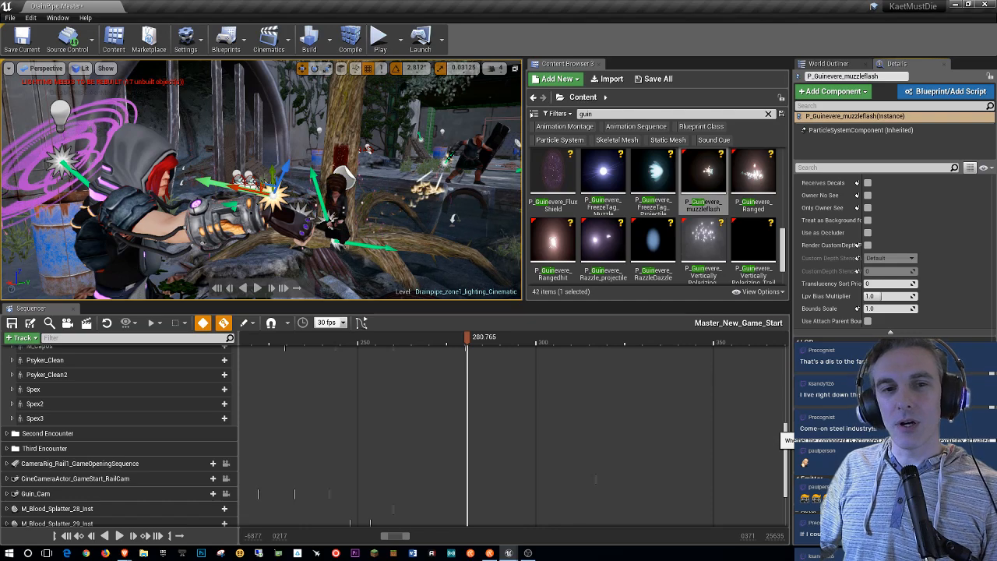
Step: Rotate the P_Guinevere_muzzleflash emitter at Guinevere's gauntlet to change its firing direction
{"action": "key", "text": "s"}
{"action": "right_click_drag", "start_coordinate": [413, 243], "coordinate": [407, 196]}
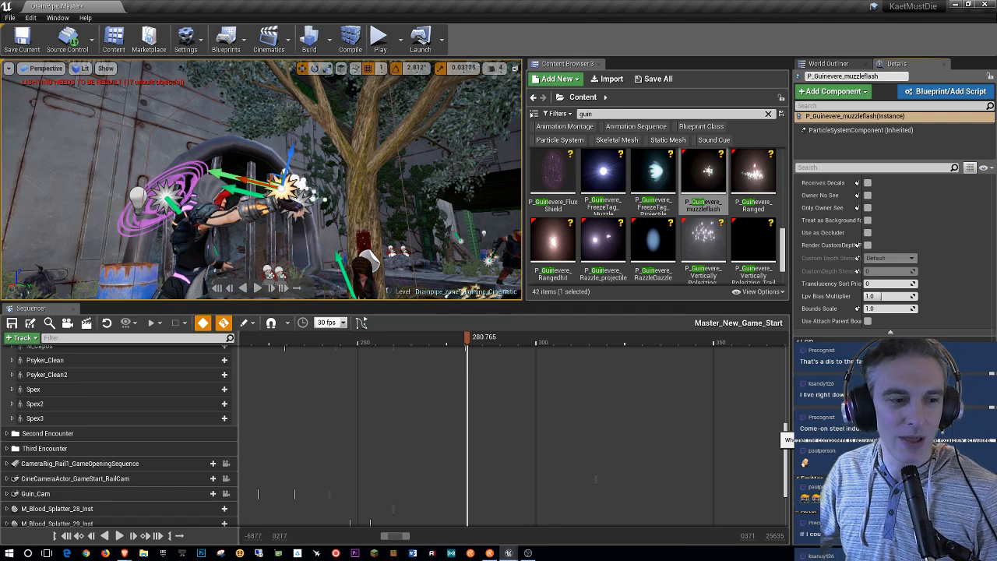
{"action": "key", "text": "w"}
{"action": "mouse_move", "coordinate": [403, 219]}
{"action": "right_mouse_down"}
{"action": "mouse_move", "coordinate": [413, 253]}
{"action": "mouse_move", "coordinate": [399, 233]}
{"action": "right_mouse_up"}
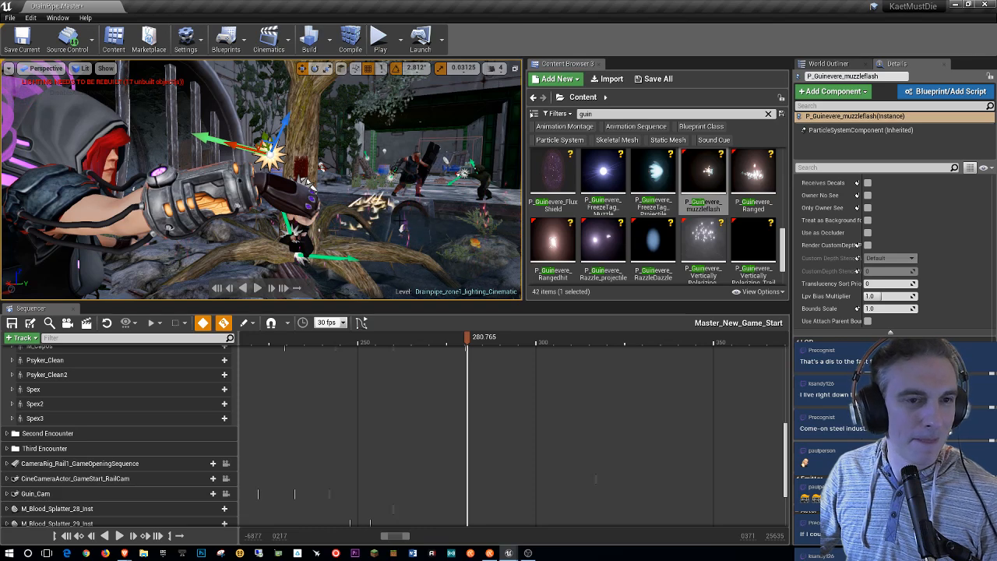
{"action": "key", "text": "e"}
{"action": "left_click_drag", "start_coordinate": [234, 125], "coordinate": [211, 169]}
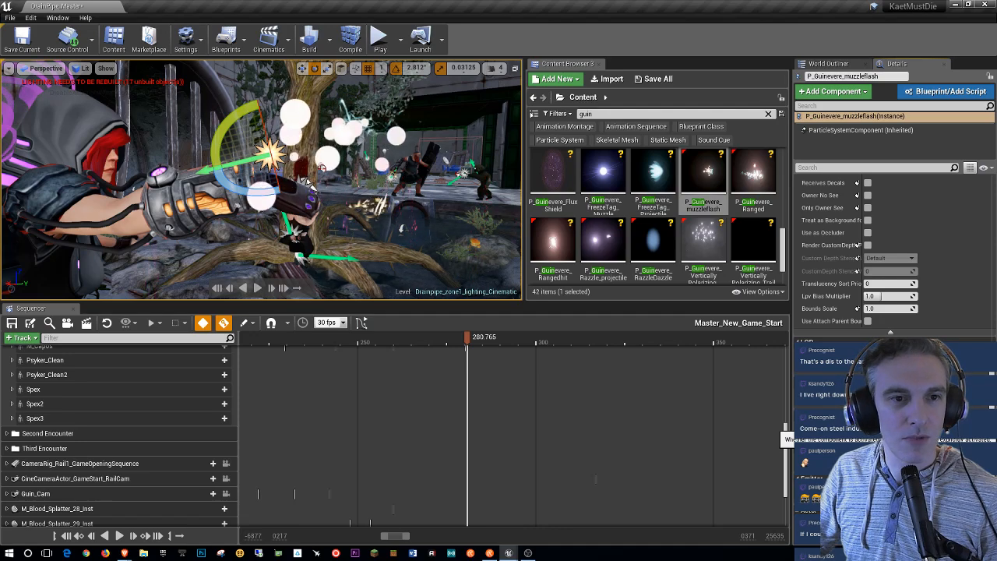
{"action": "right_click_drag", "start_coordinate": [342, 210], "coordinate": [309, 199]}
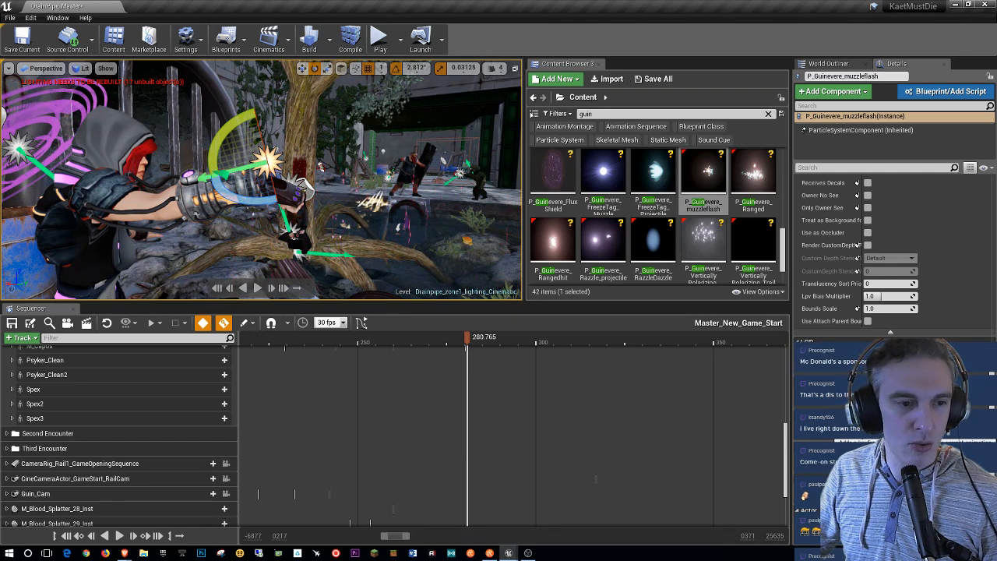
Step: Add a Particle Toggle Track to the muzzleflash's ParticleSystemComponent0 and delete its Auto Activate track
{"action": "scroll", "coordinate": [47, 466], "scroll_direction": "down", "scroll_amount": 5}
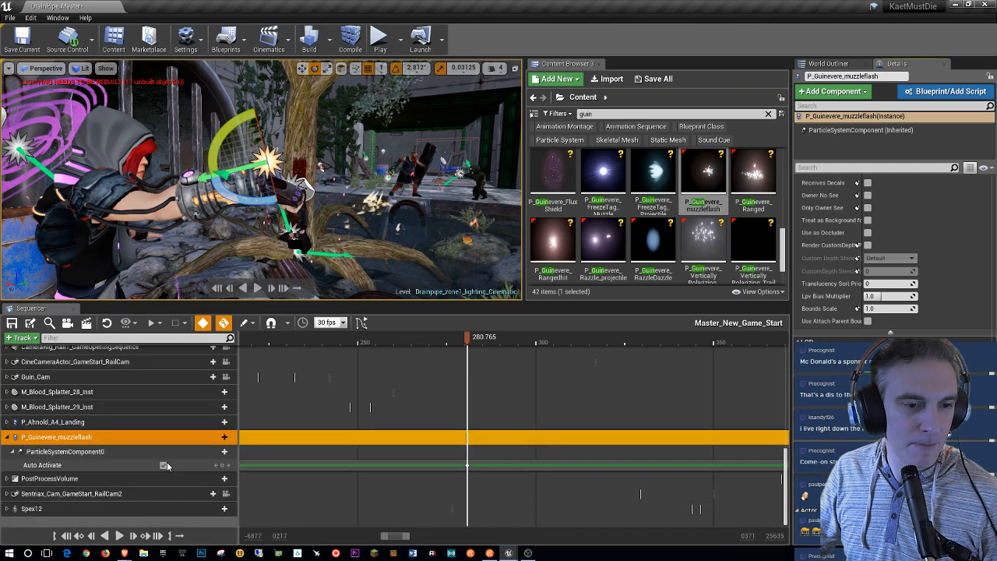
{"action": "left_click", "coordinate": [219, 451]}
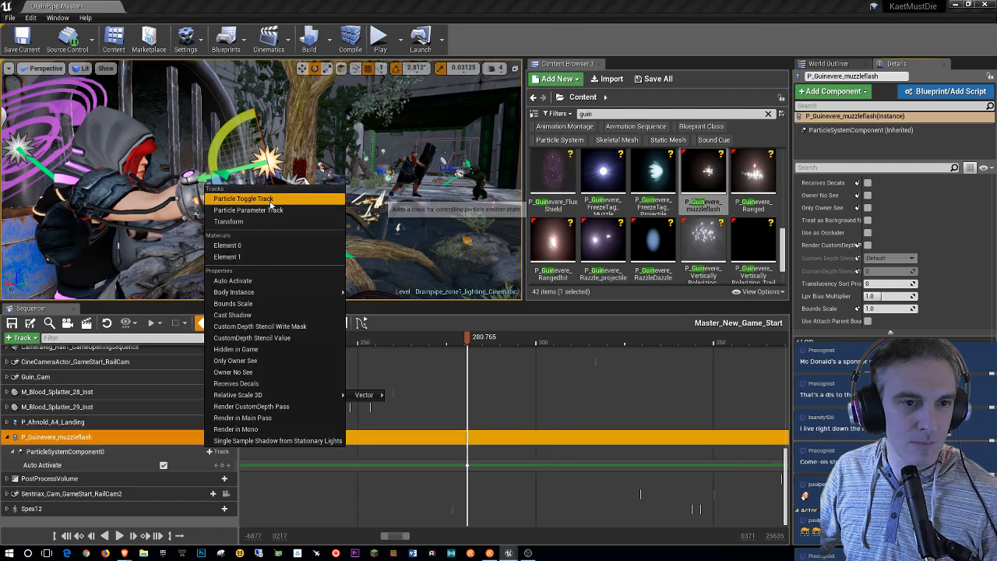
{"action": "left_click", "coordinate": [234, 198]}
{"action": "left_click", "coordinate": [178, 478]}
{"action": "left_click", "coordinate": [175, 489]}
{"action": "left_click", "coordinate": [99, 465]}
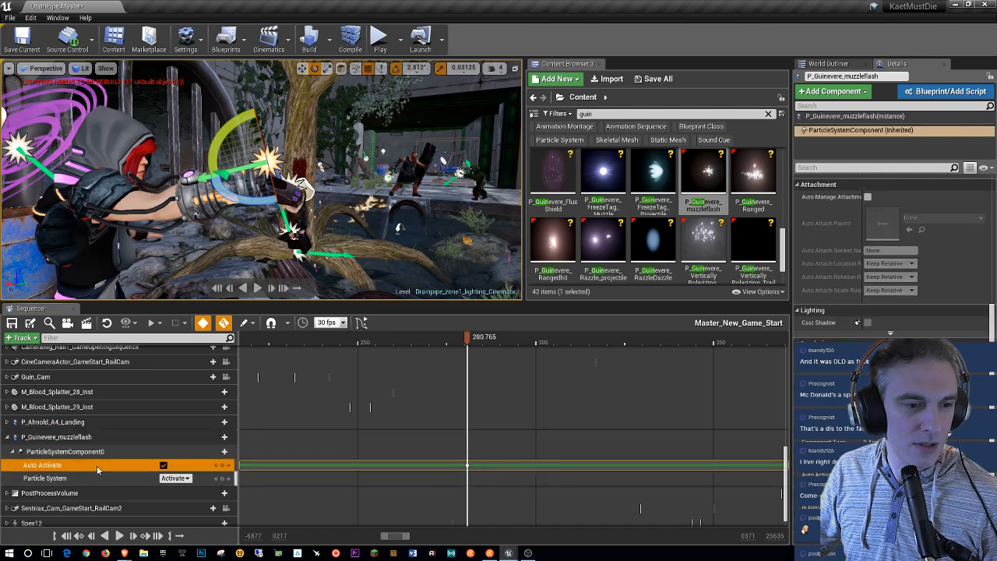
{"action": "key", "text": "Delete"}
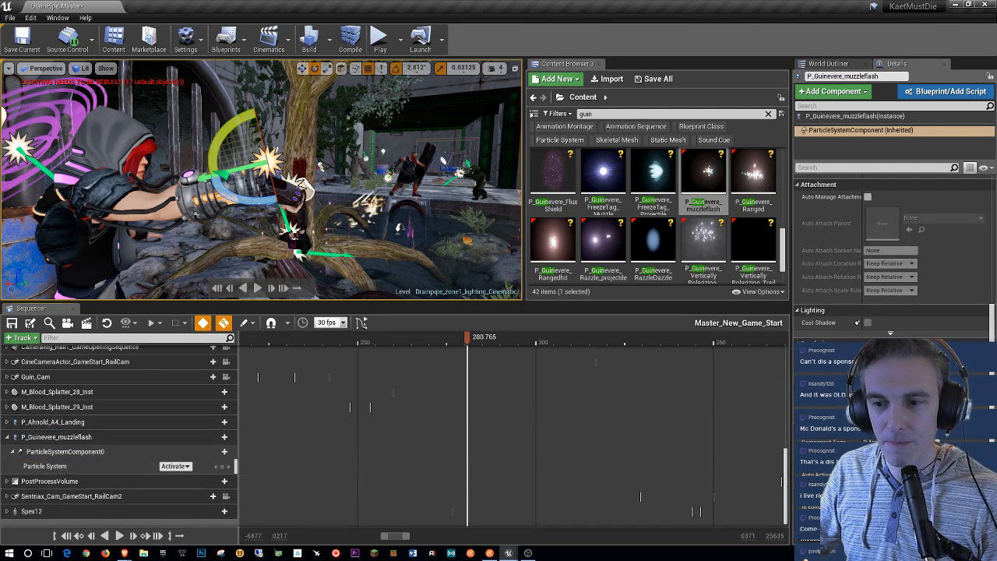
Step: Move the P_Guinevere_muzzleflash track into the First Encounter folder of the sequence
{"action": "left_click", "coordinate": [32, 448]}
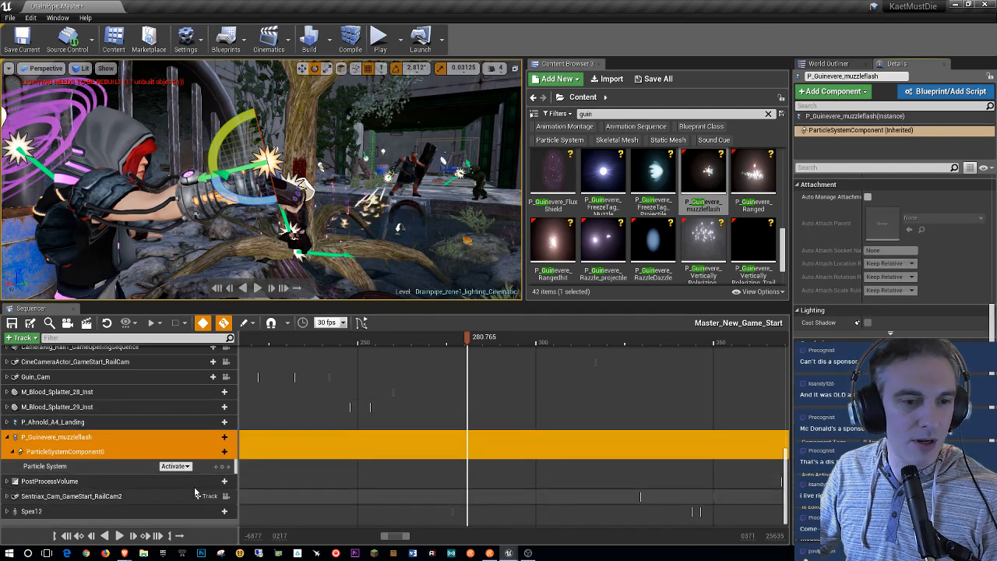
{"action": "left_click_drag", "start_coordinate": [43, 440], "coordinate": [76, 424]}
{"action": "scroll", "coordinate": [48, 395], "scroll_direction": "up", "scroll_amount": 15}
{"action": "scroll", "coordinate": [97, 398], "scroll_direction": "up", "scroll_amount": 3}
{"action": "scroll", "coordinate": [86, 435], "scroll_direction": "down", "scroll_amount": 18}
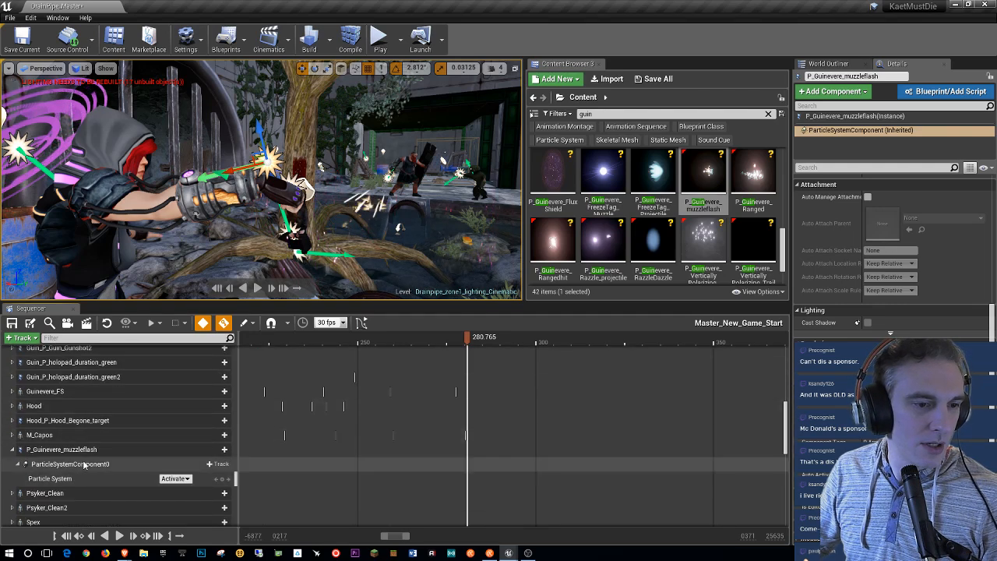
Step: Rename the P_Guinevere_muzzleflash track to Guin_P_Guinevere_muzzleflash
{"action": "right_click", "coordinate": [86, 454]}
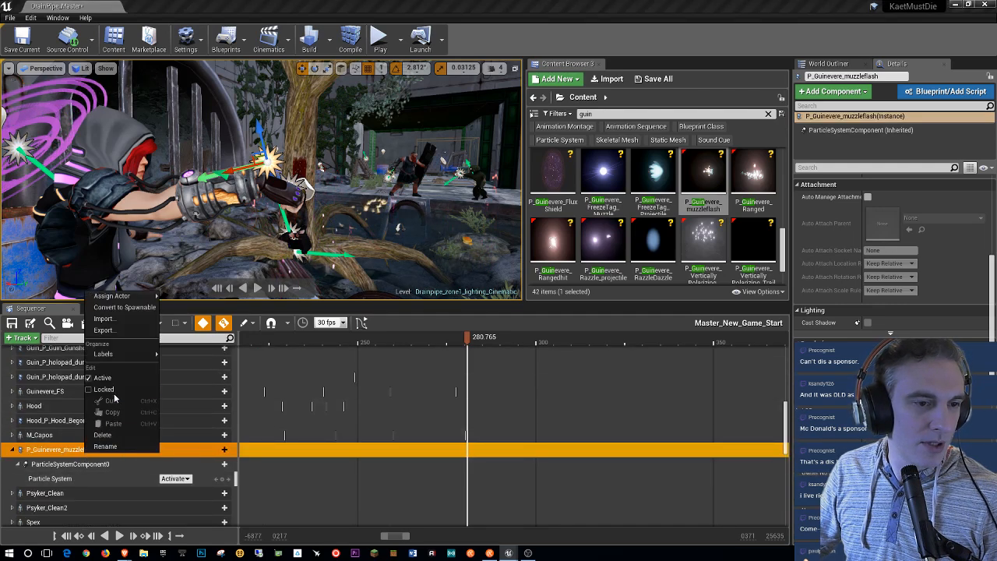
{"action": "left_click", "coordinate": [105, 446]}
{"action": "key", "text": "Home"}
{"action": "type", "text": "Guin_"}
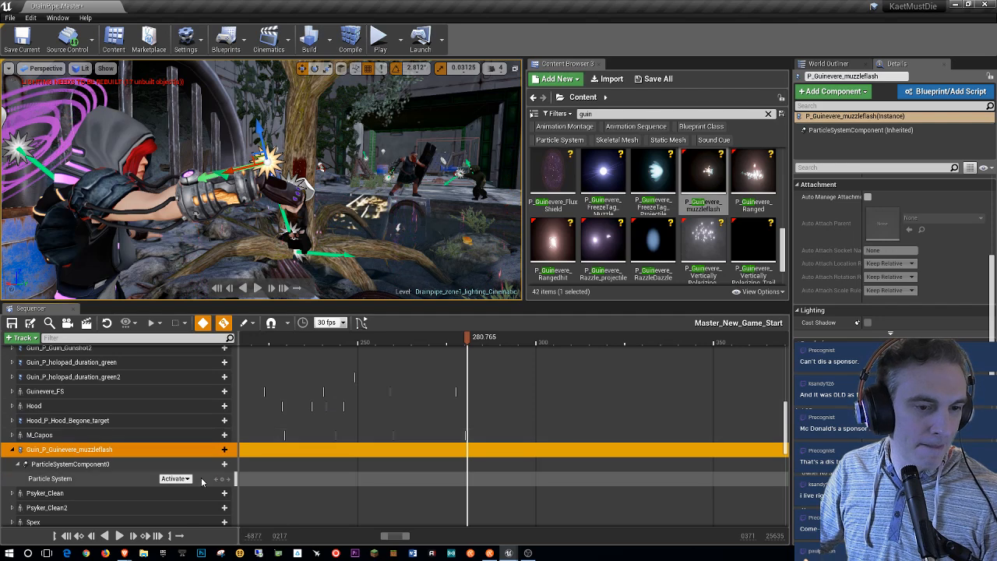
Step: Add an Activate key to the Particle System track of Guin_P_Guinevere_muzzleflash at about frame 280
{"action": "left_click", "coordinate": [100, 422]}
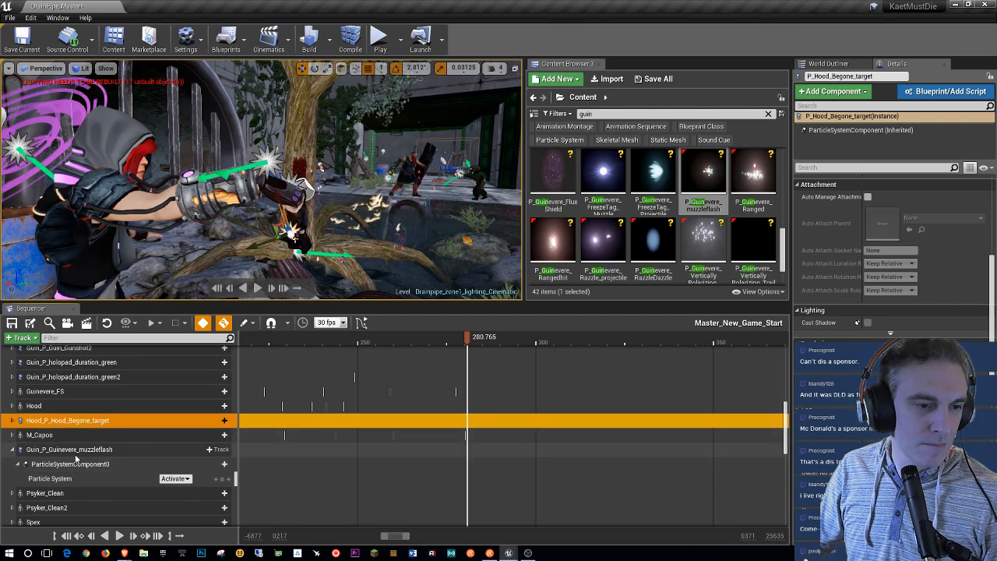
{"action": "left_click", "coordinate": [82, 450]}
{"action": "left_click", "coordinate": [77, 464]}
{"action": "left_click", "coordinate": [47, 507]}
{"action": "left_click", "coordinate": [12, 450]}
{"action": "left_click", "coordinate": [13, 449]}
{"action": "left_click", "coordinate": [57, 450]}
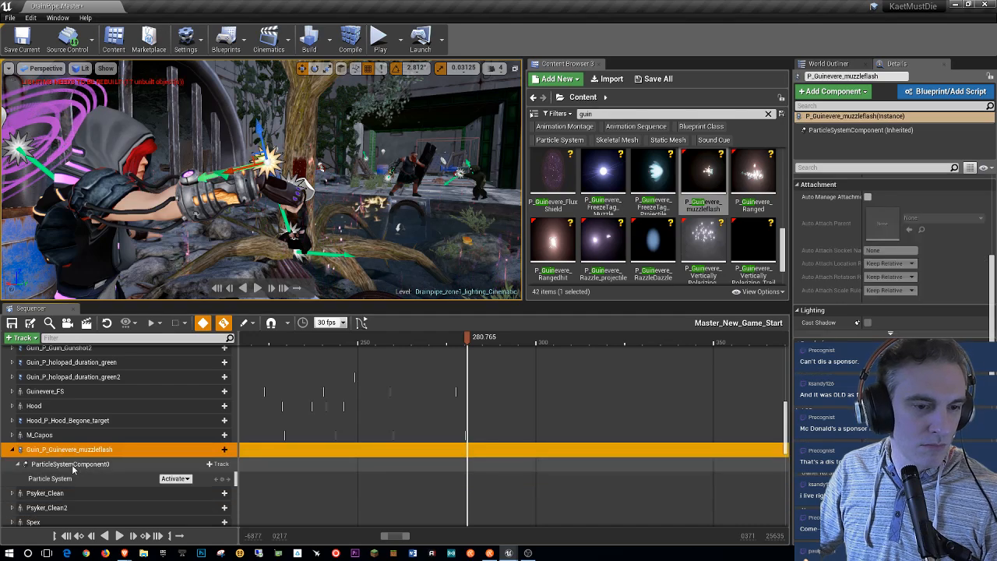
{"action": "mouse_move", "coordinate": [465, 341]}
{"action": "left_mouse_down"}
{"action": "mouse_move", "coordinate": [447, 341]}
{"action": "mouse_move", "coordinate": [466, 341]}
{"action": "left_mouse_up"}
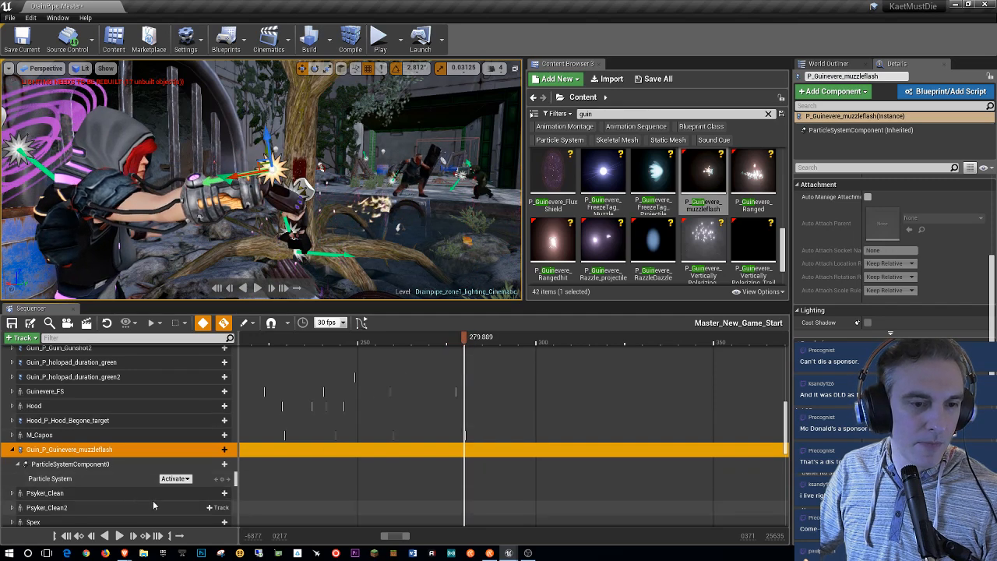
{"action": "left_click", "coordinate": [220, 479]}
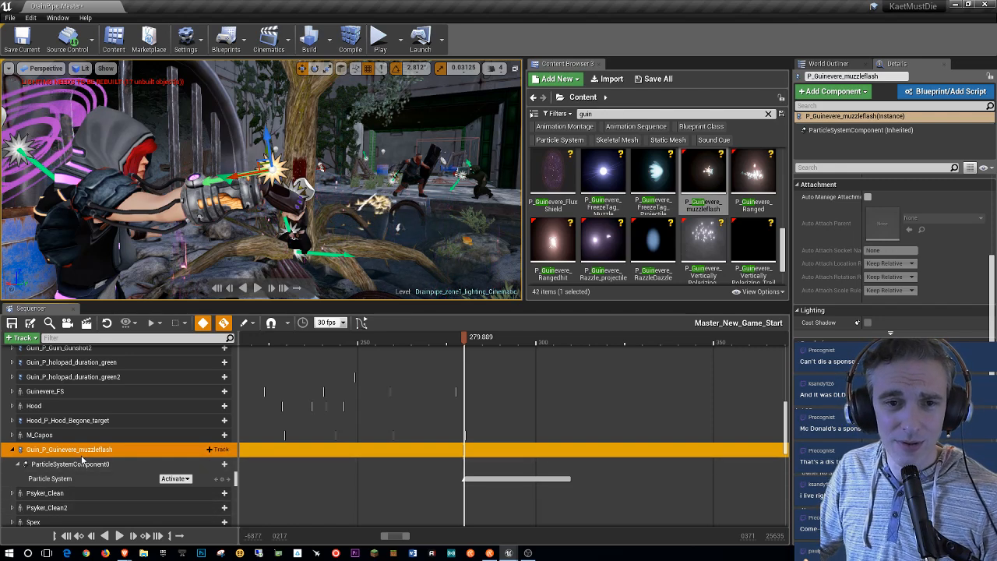
{"action": "left_click", "coordinate": [13, 451]}
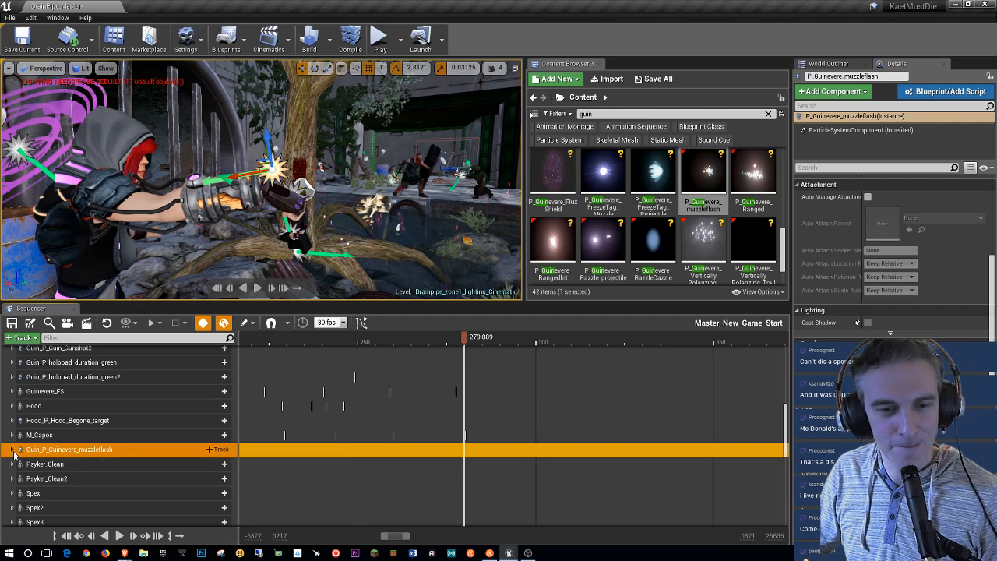
{"action": "left_click", "coordinate": [12, 451]}
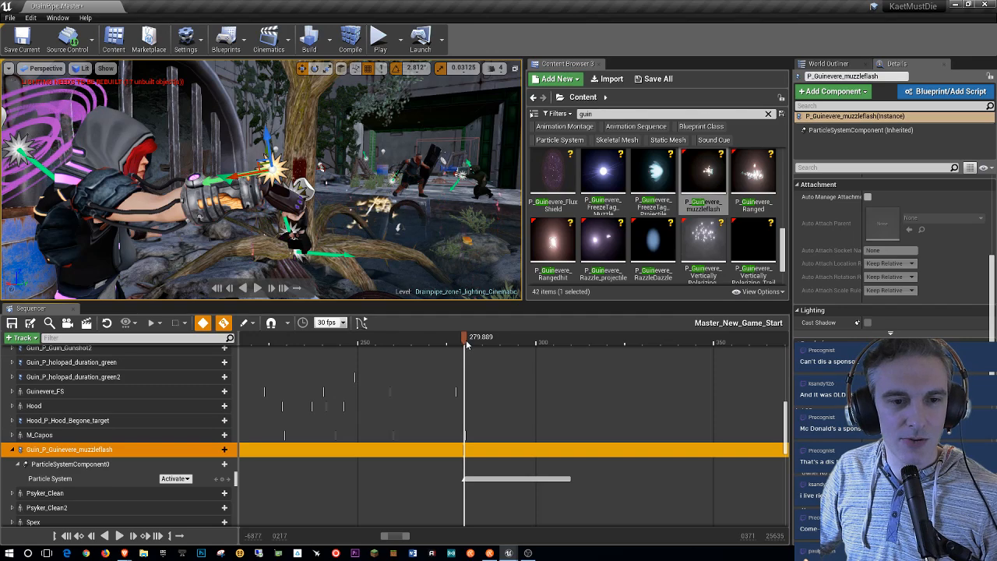
Step: Play the sequence through the camera cuts from about frame 246 to check the muzzle flash
{"action": "left_click_drag", "start_coordinate": [465, 337], "coordinate": [347, 337]}
{"action": "scroll", "coordinate": [159, 404], "scroll_direction": "up", "scroll_amount": 10}
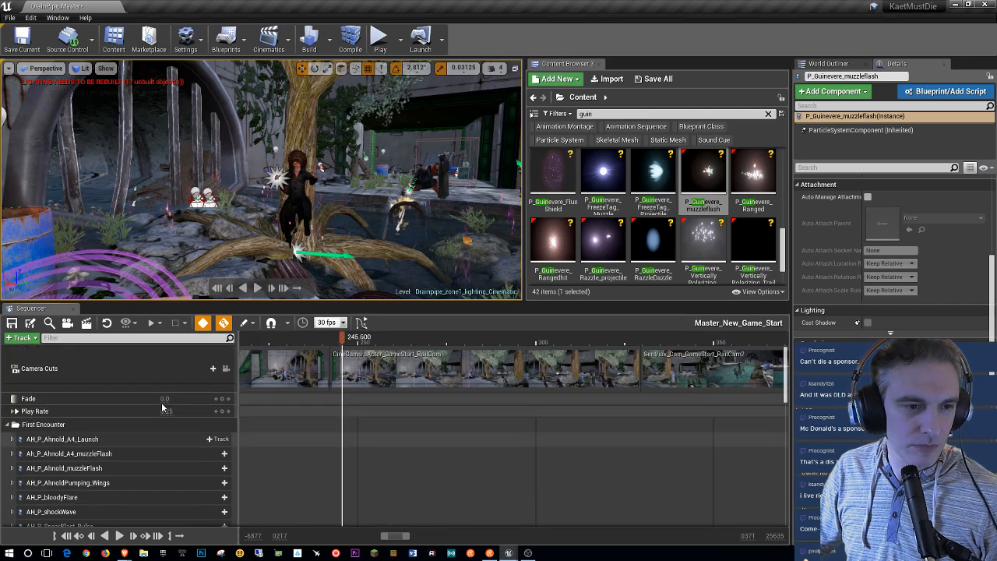
{"action": "left_click", "coordinate": [226, 368]}
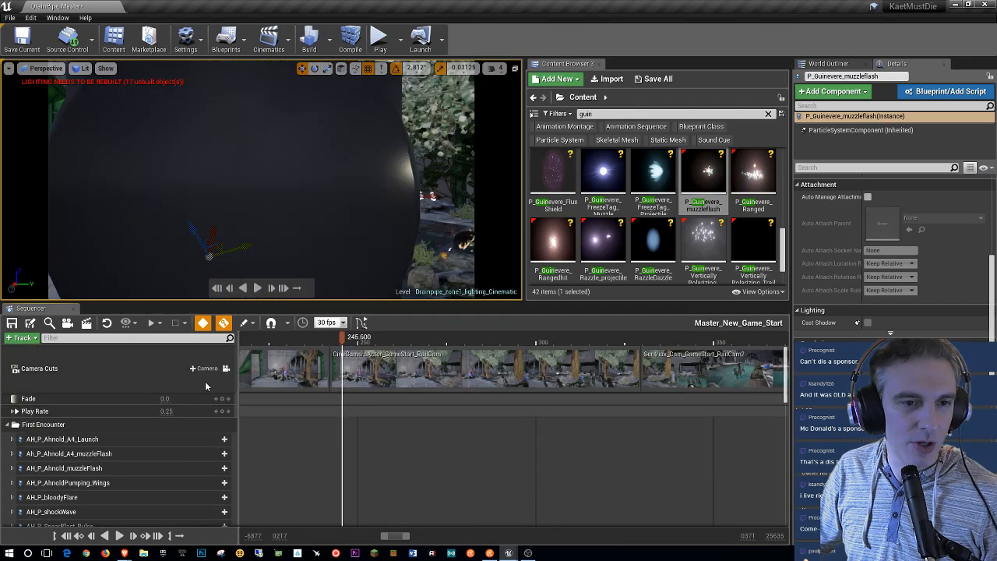
{"action": "left_click", "coordinate": [260, 288]}
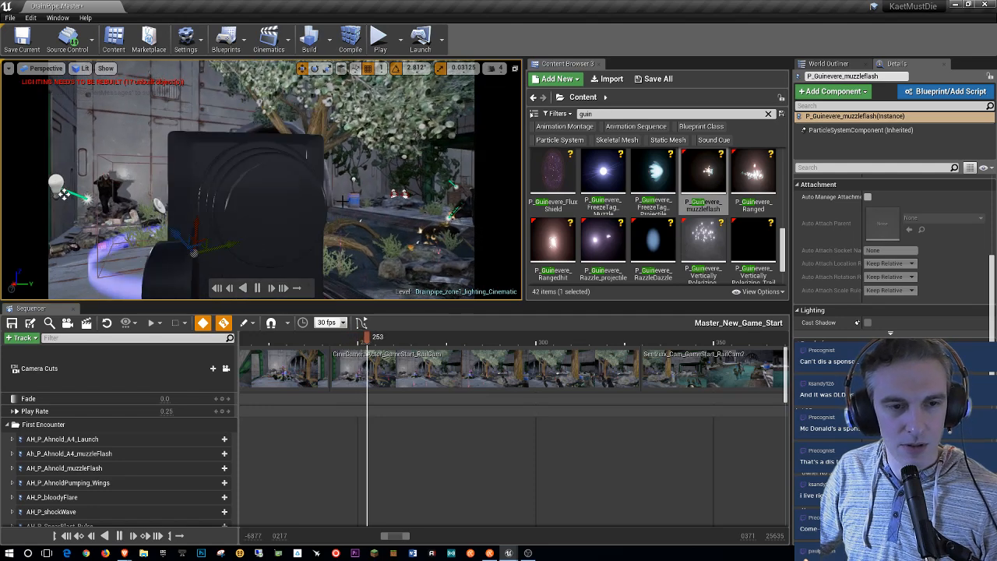
{"action": "left_click", "coordinate": [343, 201]}
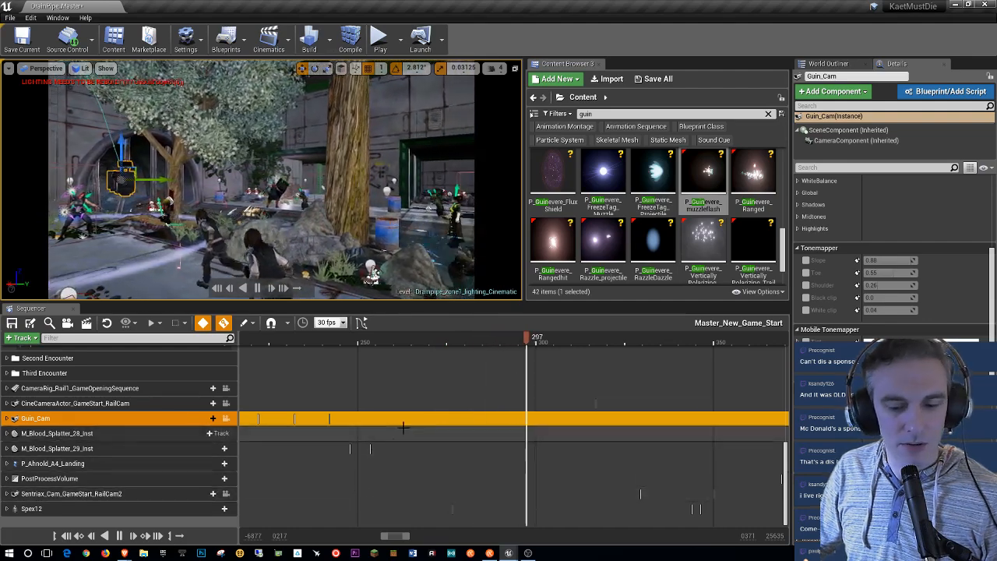
{"action": "left_click", "coordinate": [257, 288]}
Step: Scrub back to about frame 238 and examine the keys on the First Encounter tracks around it
{"action": "left_click_drag", "start_coordinate": [574, 337], "coordinate": [312, 359]}
{"action": "scroll", "coordinate": [181, 395], "scroll_direction": "down", "scroll_amount": 10}
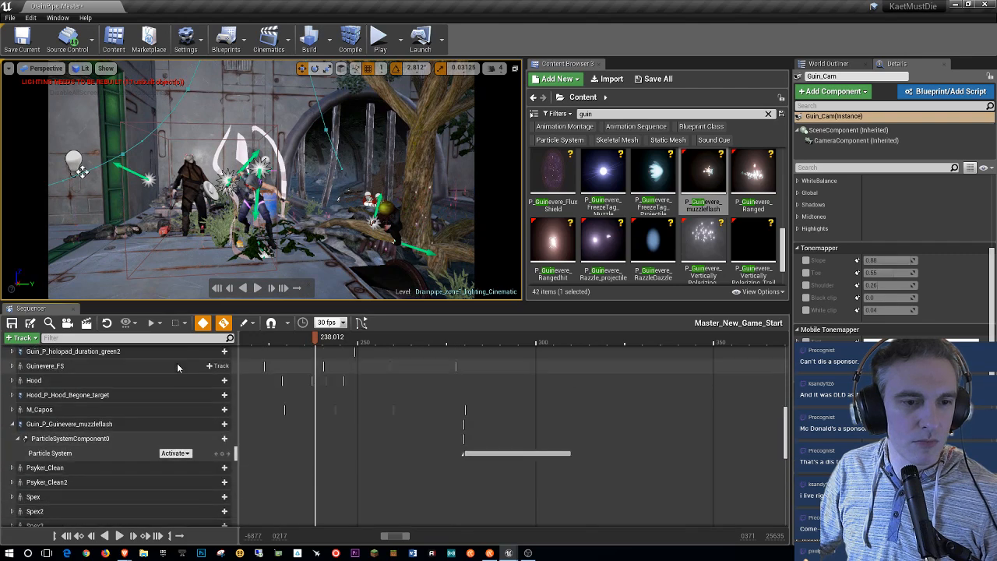
{"action": "scroll", "coordinate": [155, 390], "scroll_direction": "up", "scroll_amount": 10}
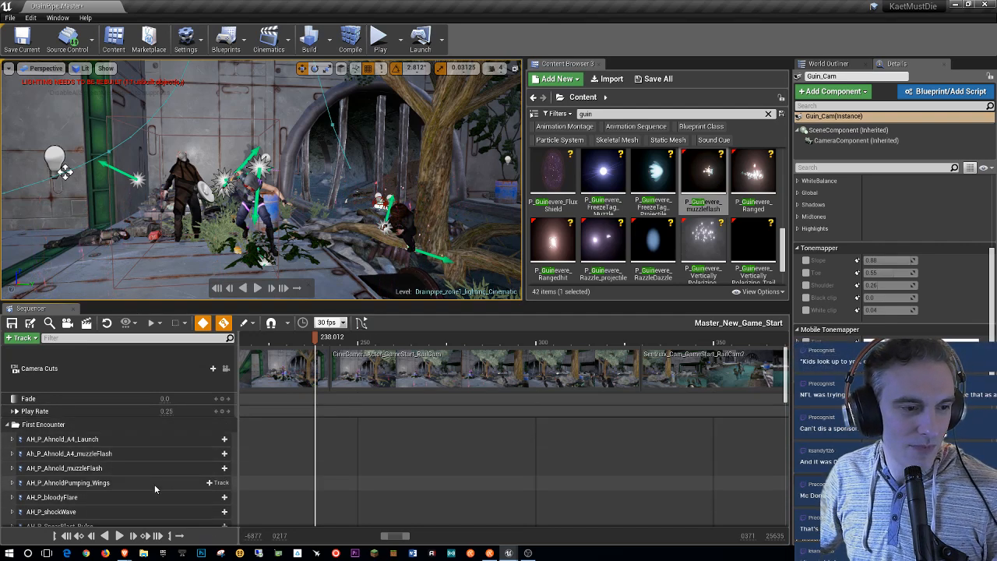
{"action": "scroll", "coordinate": [167, 459], "scroll_direction": "down", "scroll_amount": 10}
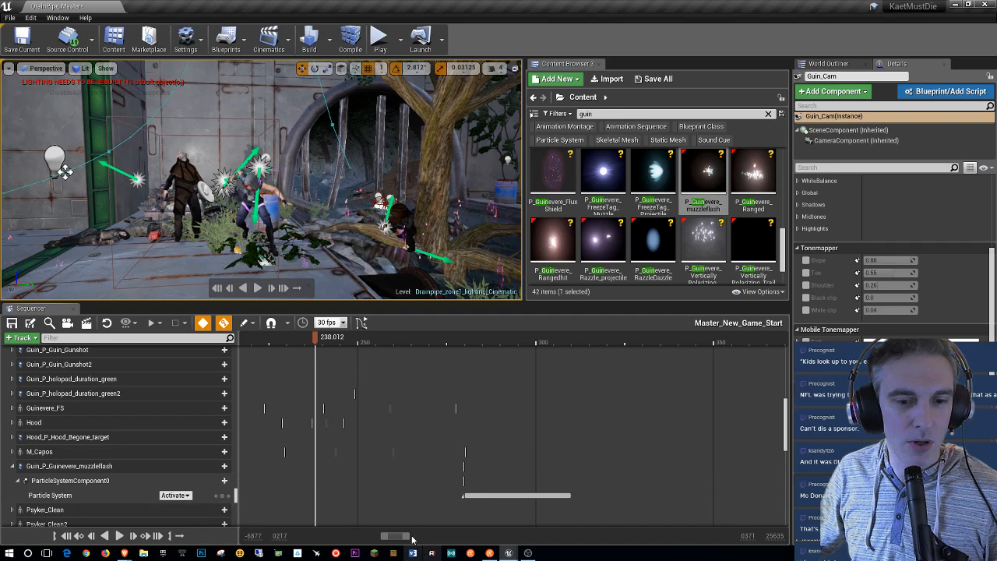
{"action": "left_click_drag", "start_coordinate": [403, 538], "coordinate": [399, 548]}
{"action": "scroll", "coordinate": [374, 430], "scroll_direction": "down", "scroll_amount": 4, "text": "ctrl"}
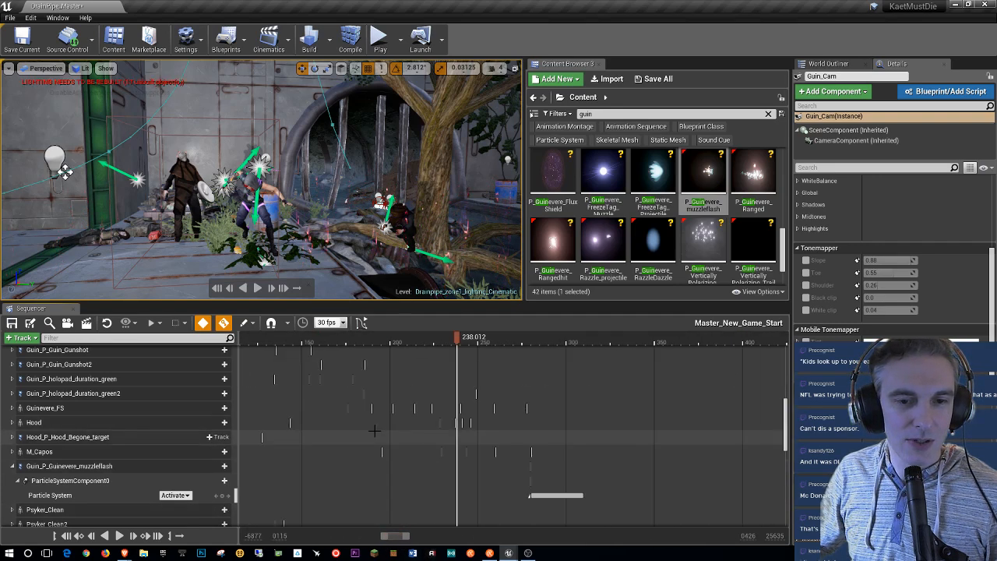
{"action": "scroll", "coordinate": [349, 452], "scroll_direction": "up", "scroll_amount": 5, "text": "ctrl"}
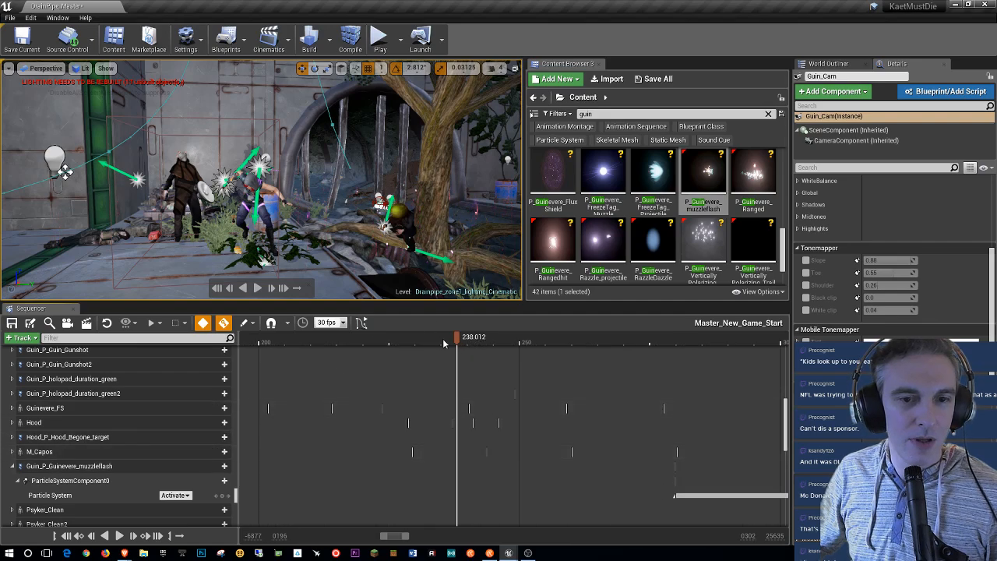
Step: Add an Activate key to the Particle System track of Guin_P_Guinevere_muzzleflash at about frame 164
{"action": "left_click_drag", "start_coordinate": [460, 340], "coordinate": [305, 339]}
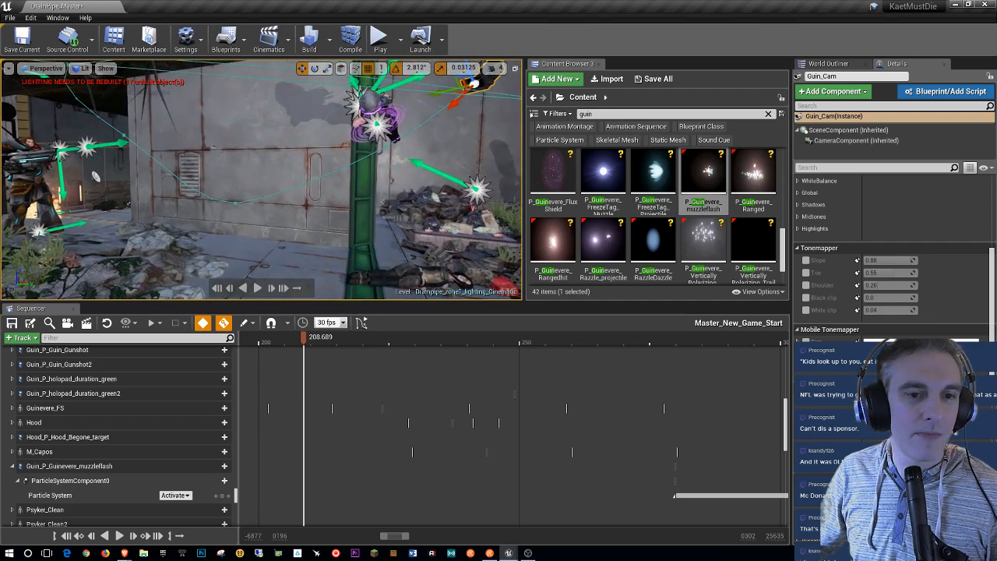
{"action": "left_click_drag", "start_coordinate": [305, 337], "coordinate": [251, 338]}
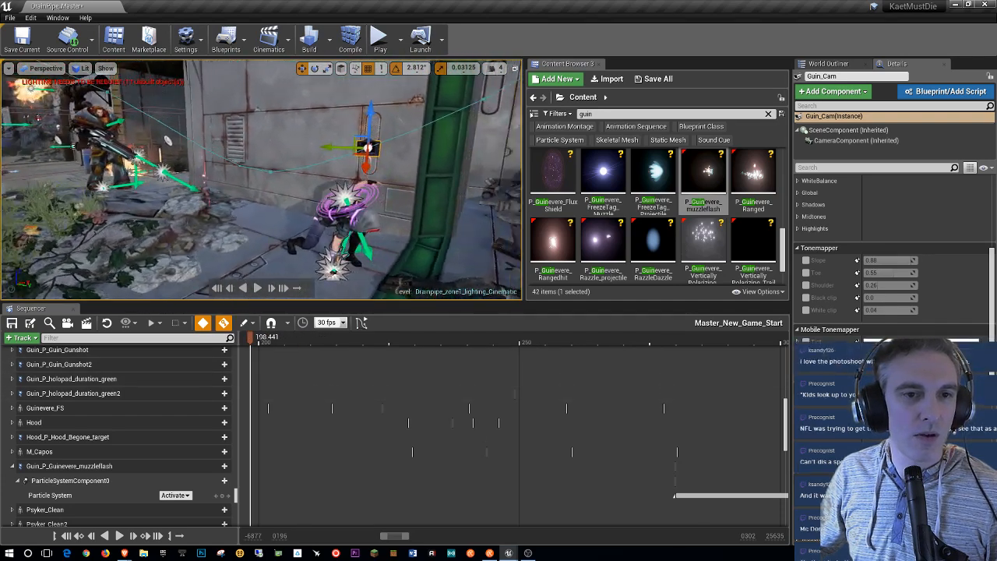
{"action": "right_click_drag", "start_coordinate": [318, 447], "coordinate": [630, 451]}
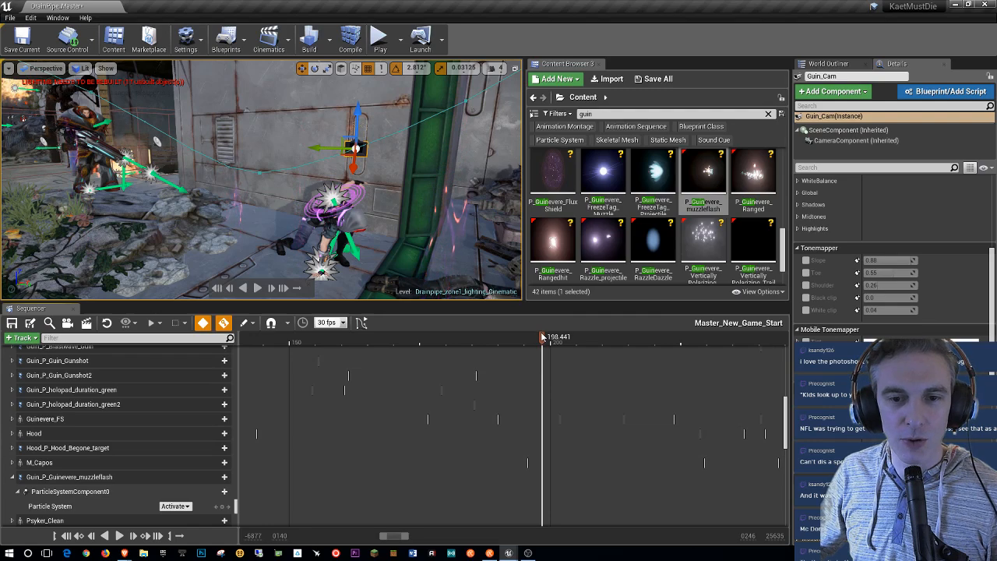
{"action": "left_click", "coordinate": [522, 337]}
{"action": "left_click_drag", "start_coordinate": [522, 337], "coordinate": [363, 342]}
{"action": "right_click_drag", "start_coordinate": [261, 179], "coordinate": [241, 196]}
{"action": "right_click_drag", "start_coordinate": [526, 483], "coordinate": [674, 490]}
{"action": "mouse_move", "coordinate": [511, 343]}
{"action": "left_mouse_down"}
{"action": "mouse_move", "coordinate": [466, 342]}
{"action": "mouse_move", "coordinate": [572, 343]}
{"action": "mouse_move", "coordinate": [488, 343]}
{"action": "mouse_move", "coordinate": [526, 346]}
{"action": "mouse_move", "coordinate": [513, 343]}
{"action": "left_mouse_up"}
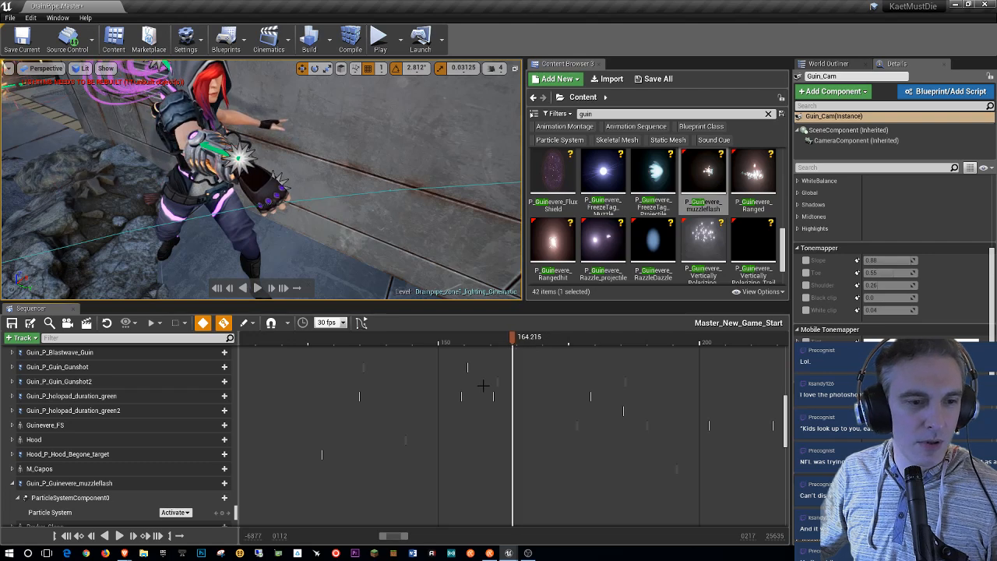
{"action": "left_click", "coordinate": [222, 512]}
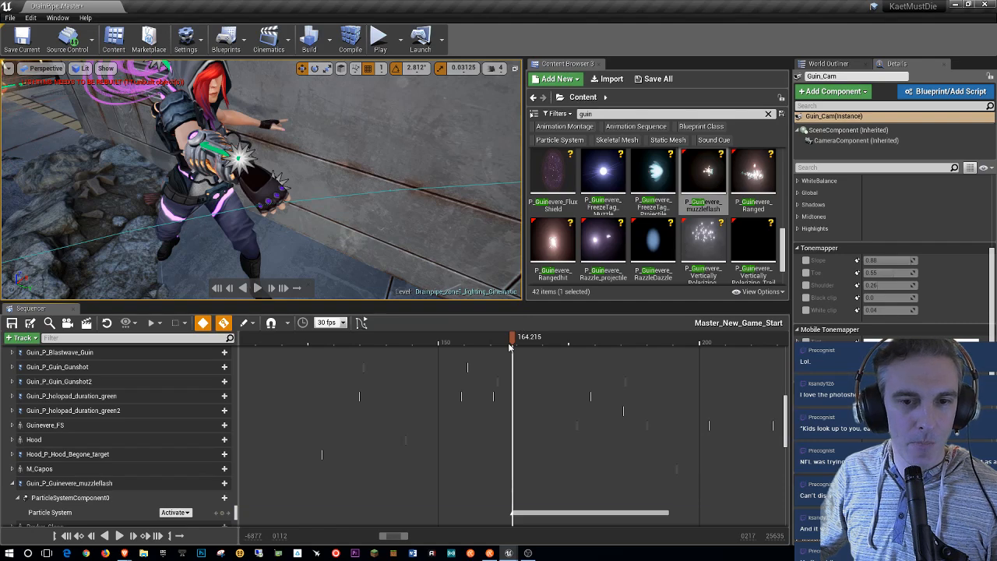
Step: Add another Activate key to the muzzle flash's Particle System track at about frame 139 and save the sequence
{"action": "left_click_drag", "start_coordinate": [452, 341], "coordinate": [383, 344]}
{"action": "left_click", "coordinate": [225, 513]}
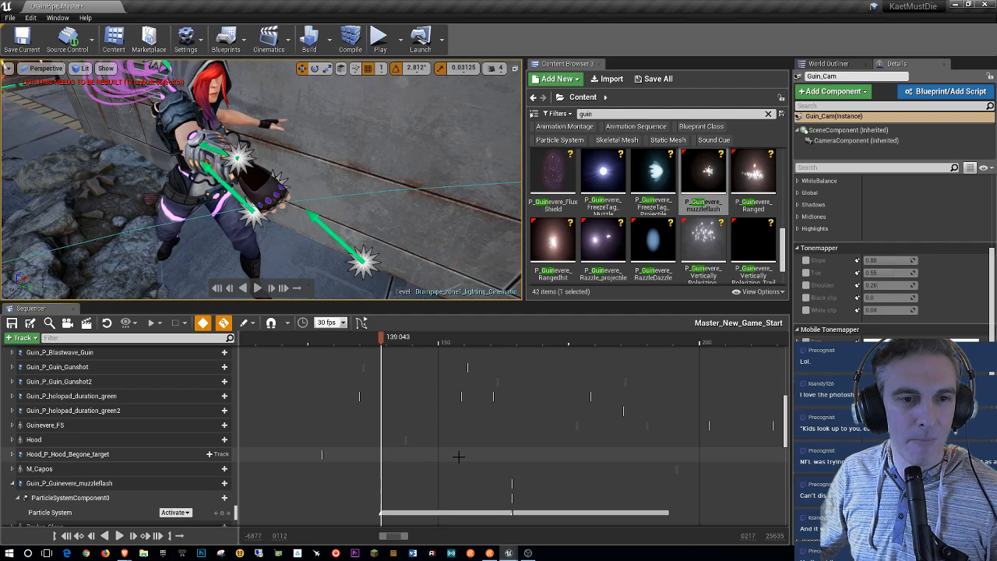
{"action": "left_click", "coordinate": [67, 536]}
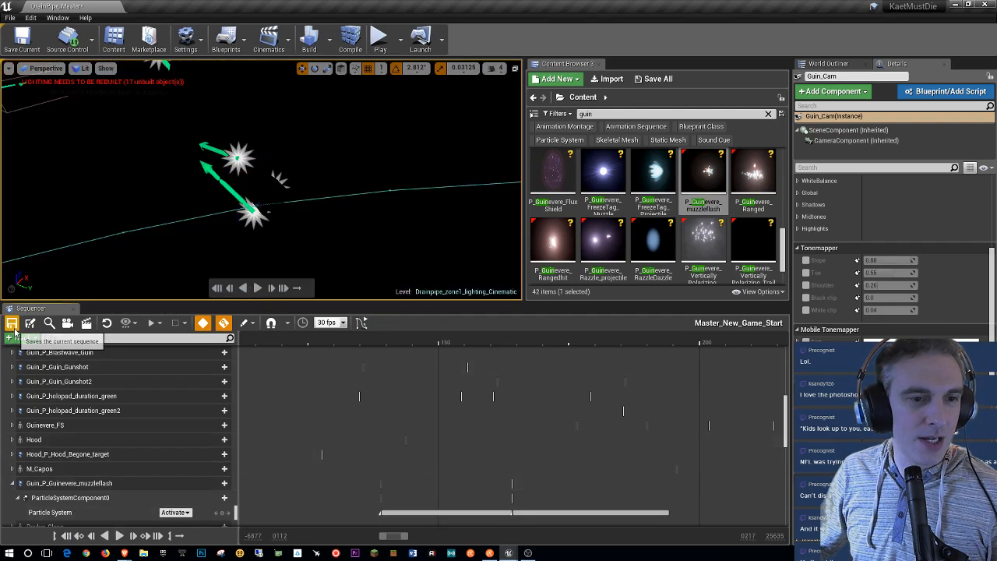
{"action": "left_click", "coordinate": [14, 328]}
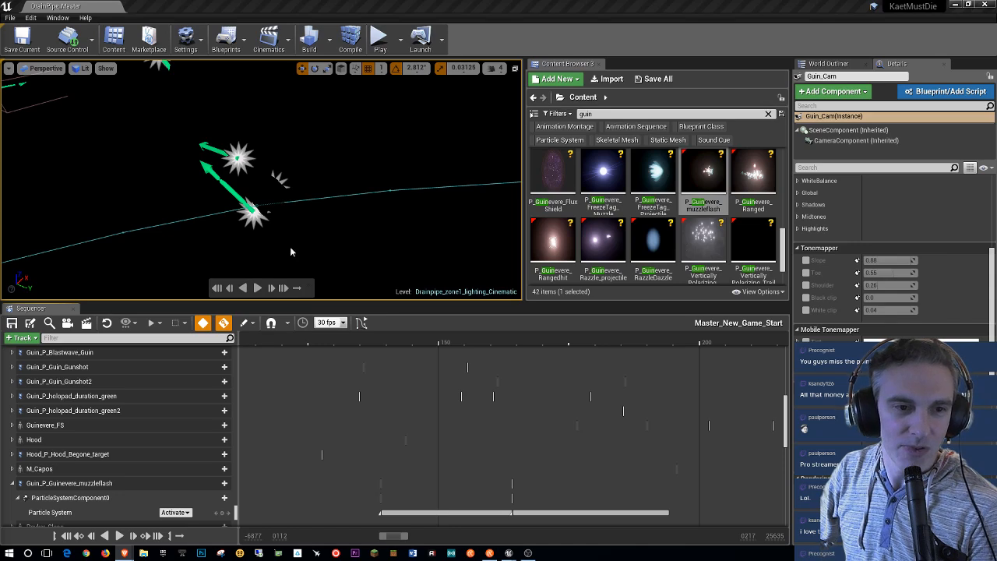
Step: Play the sequence from its start in the full-screen game view to check Guinevere's firing pose and effects
{"action": "left_click", "coordinate": [311, 241]}
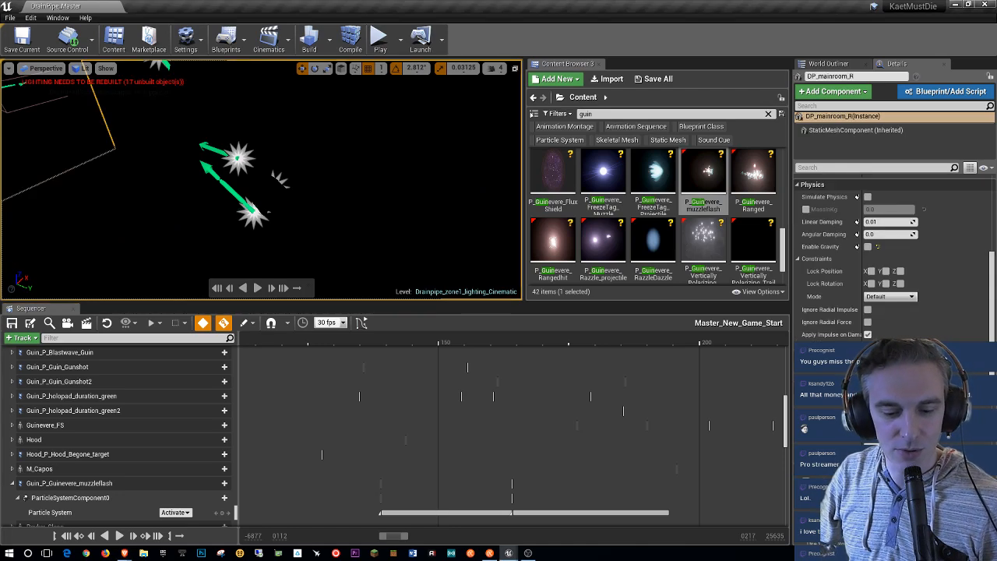
{"action": "key", "text": "g"}
{"action": "key", "text": "F11"}
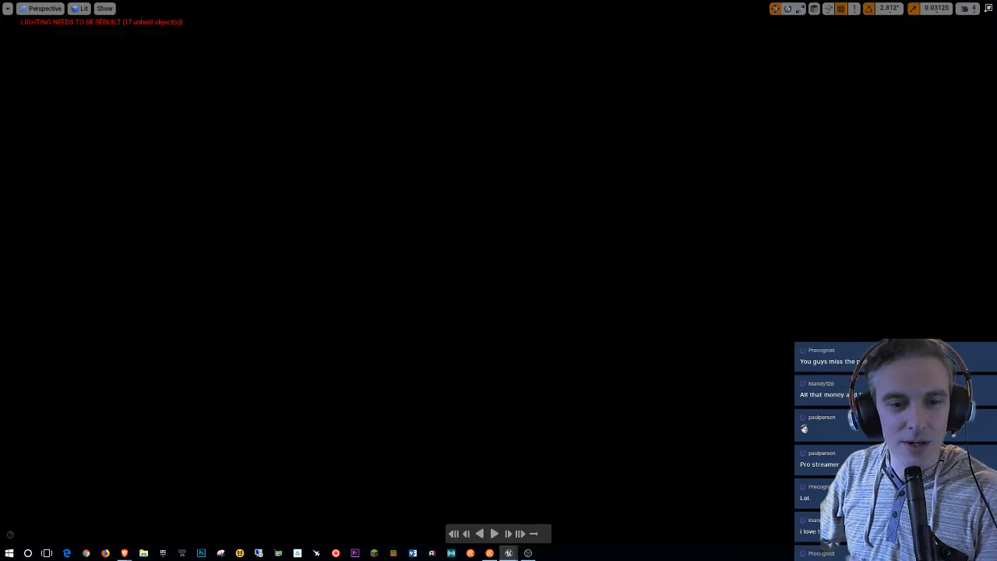
{"action": "left_click", "coordinate": [492, 536]}
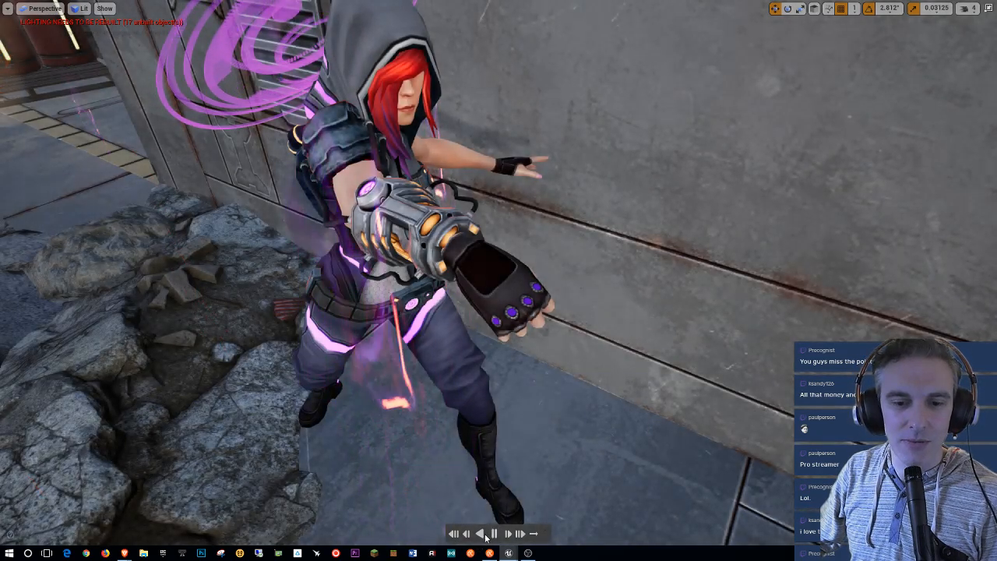
{"action": "left_click", "coordinate": [494, 535]}
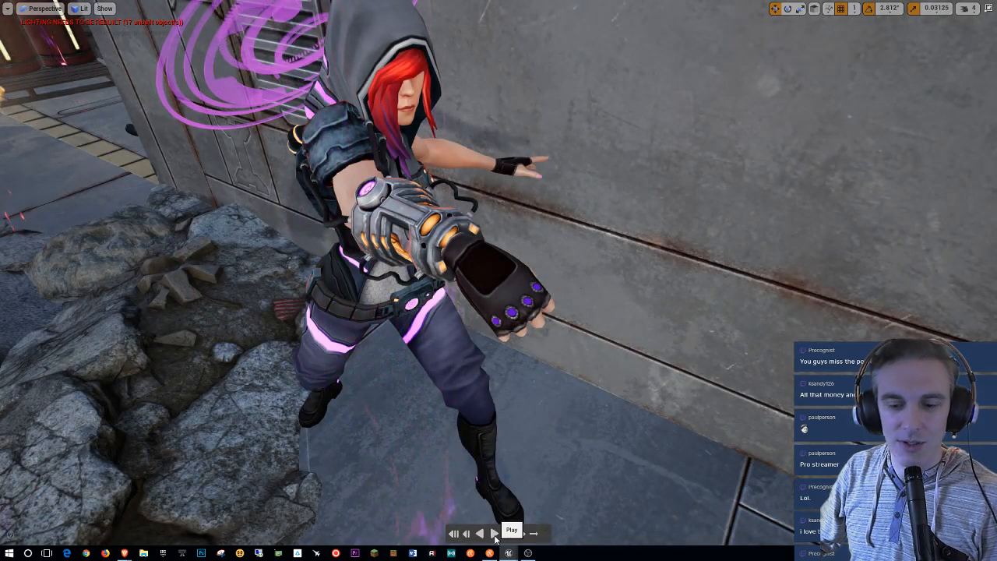
{"action": "key", "text": "F11"}
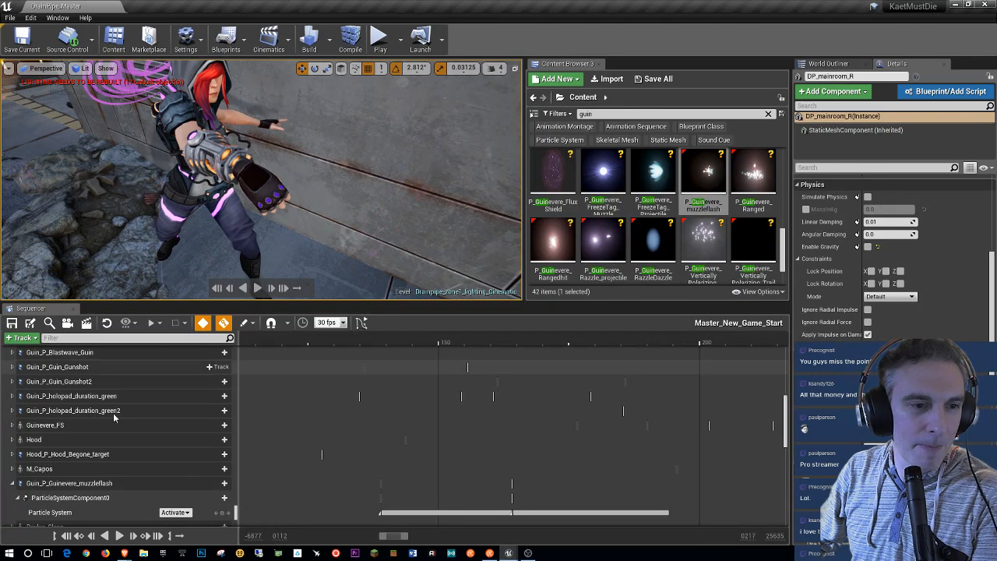
{"action": "left_click", "coordinate": [236, 519]}
{"action": "left_click", "coordinate": [236, 519]}
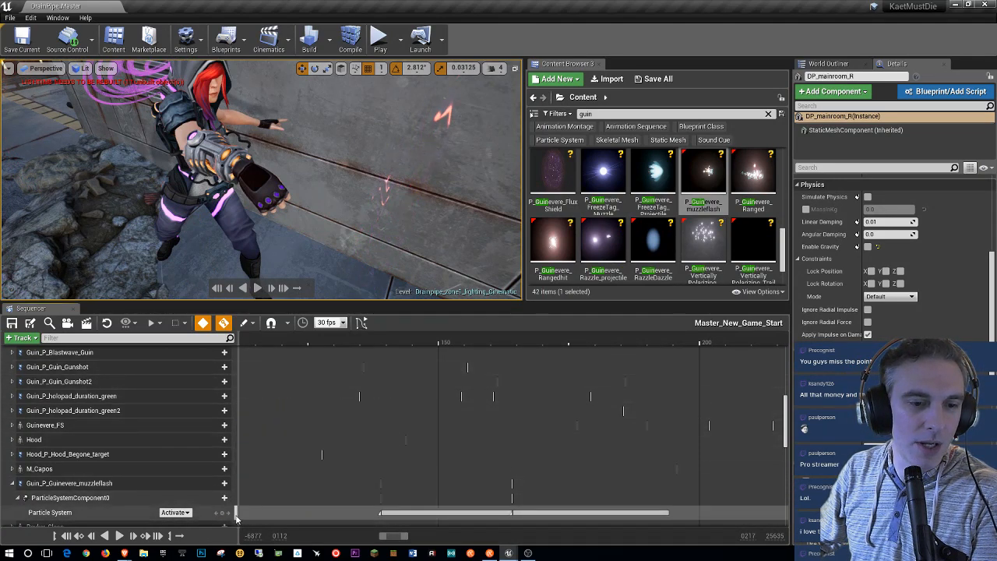
{"action": "left_click", "coordinate": [236, 517]}
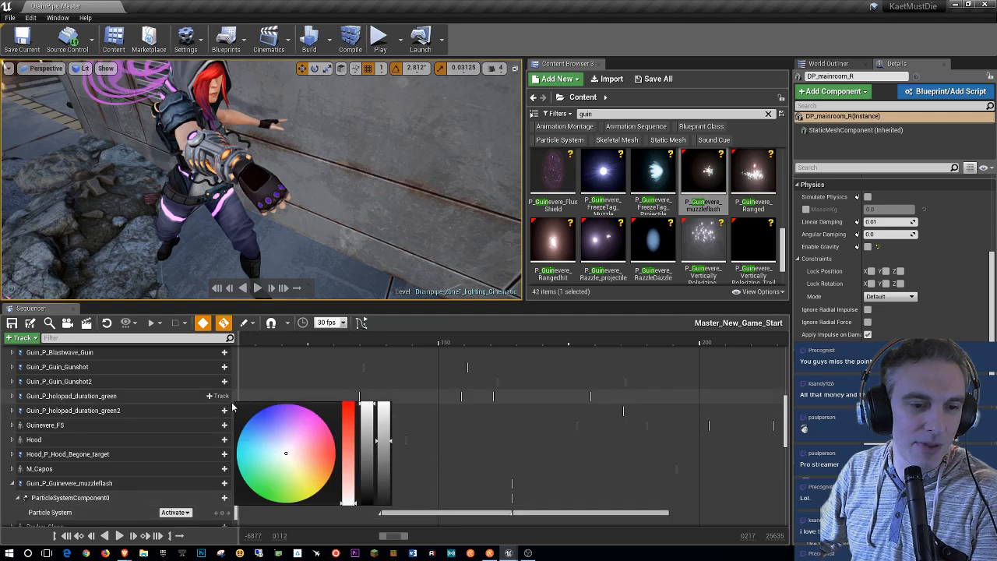
{"action": "left_click", "coordinate": [134, 454]}
Step: Lock the viewport to the Camera Cuts track and return the sequence to its start
{"action": "scroll", "coordinate": [128, 468], "scroll_direction": "down", "scroll_amount": 5}
{"action": "scroll", "coordinate": [129, 420], "scroll_direction": "up", "scroll_amount": 3}
{"action": "scroll", "coordinate": [129, 415], "scroll_direction": "up", "scroll_amount": 10}
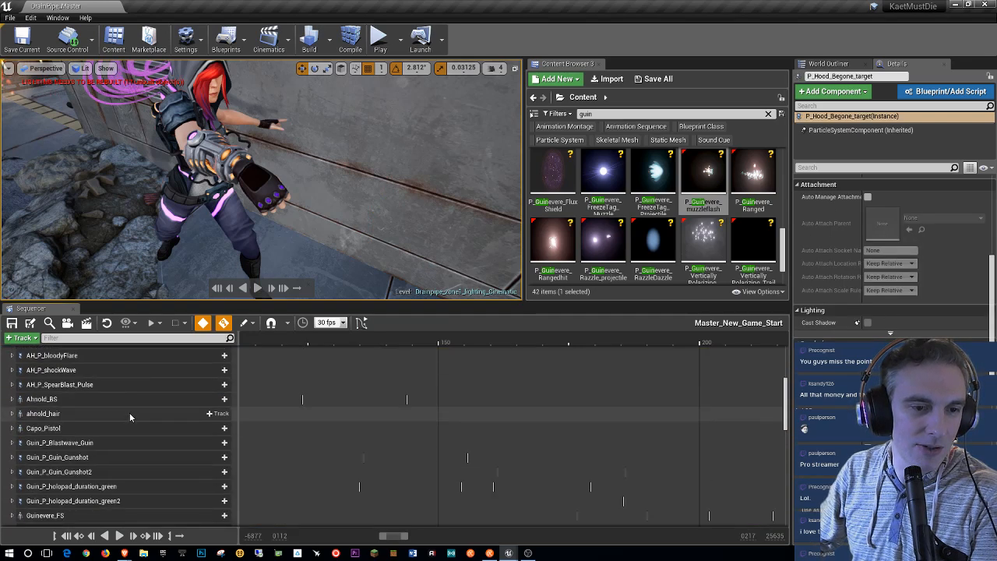
{"action": "left_click", "coordinate": [156, 359]}
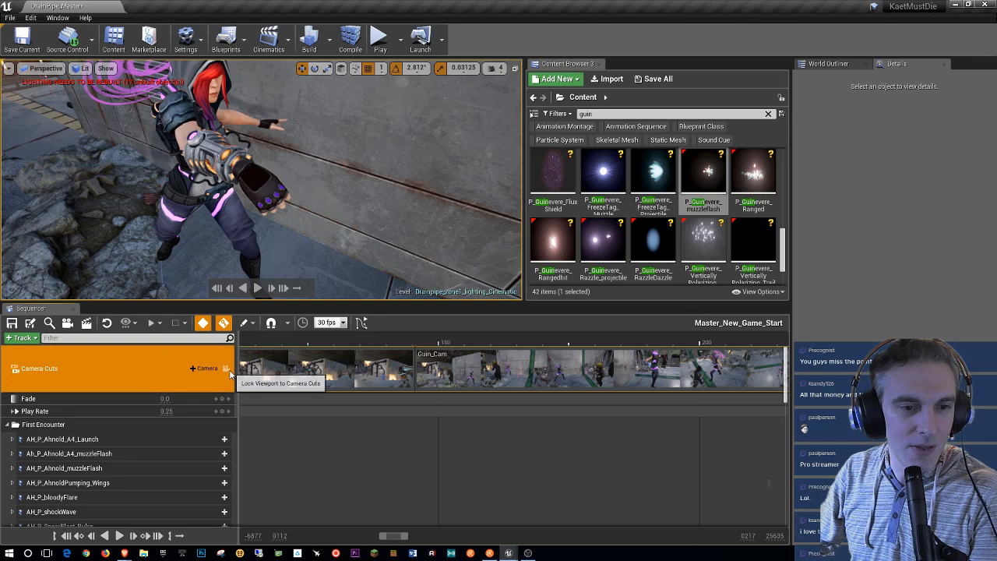
{"action": "left_click", "coordinate": [226, 368]}
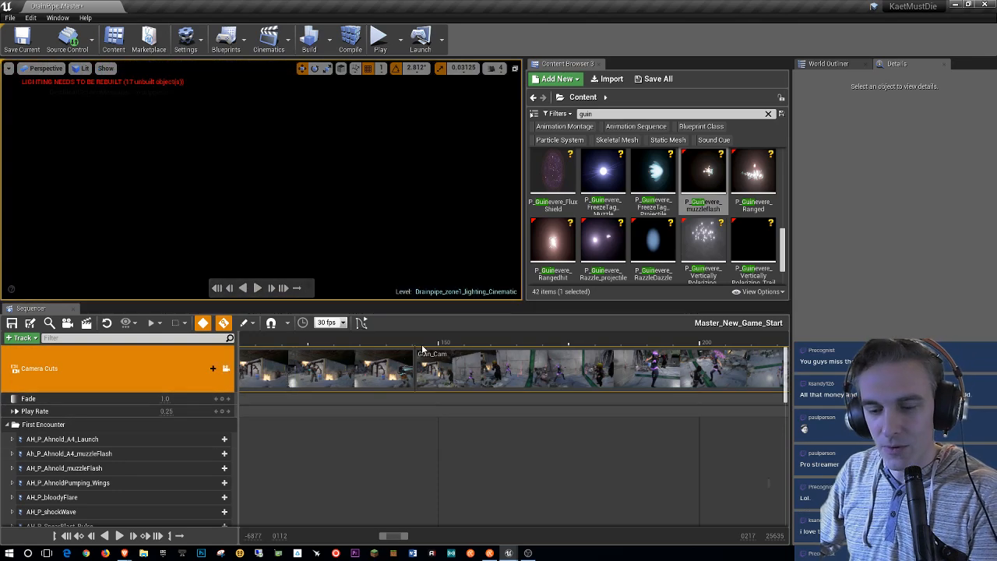
Step: Play the cinematic full screen through the camera cuts to review its effects and timing
{"action": "key", "text": "F11"}
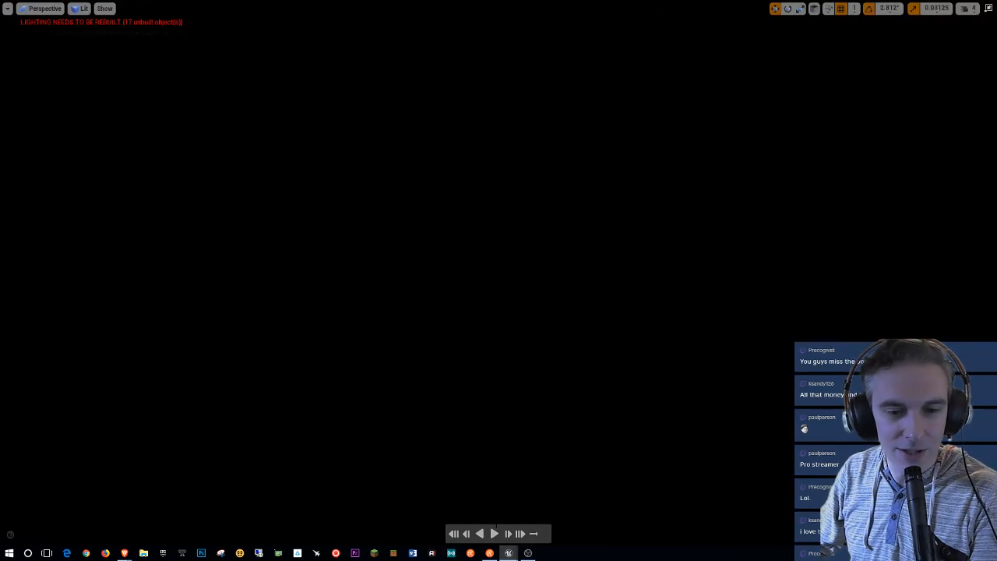
{"action": "left_click", "coordinate": [496, 534]}
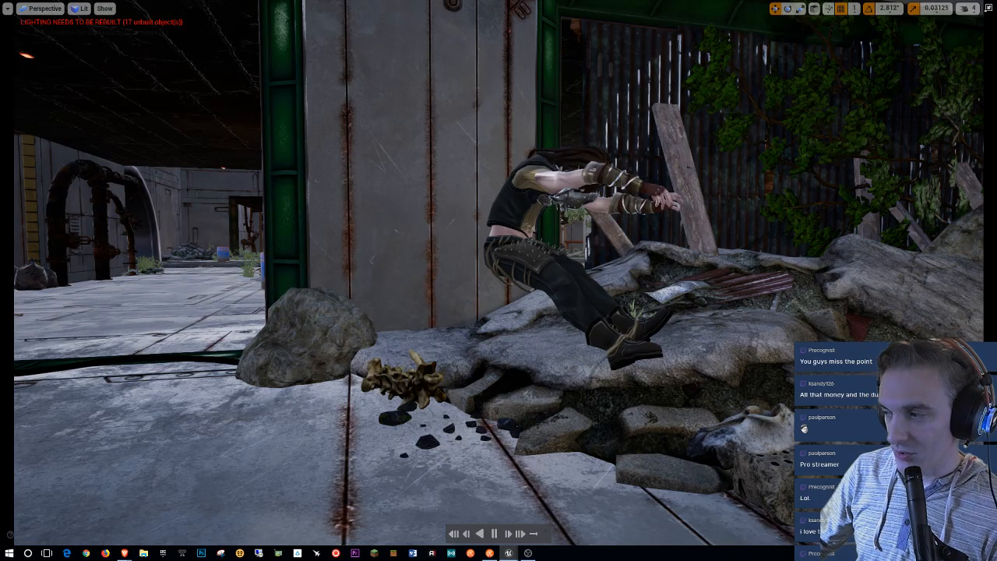
{"action": "left_click", "coordinate": [496, 533]}
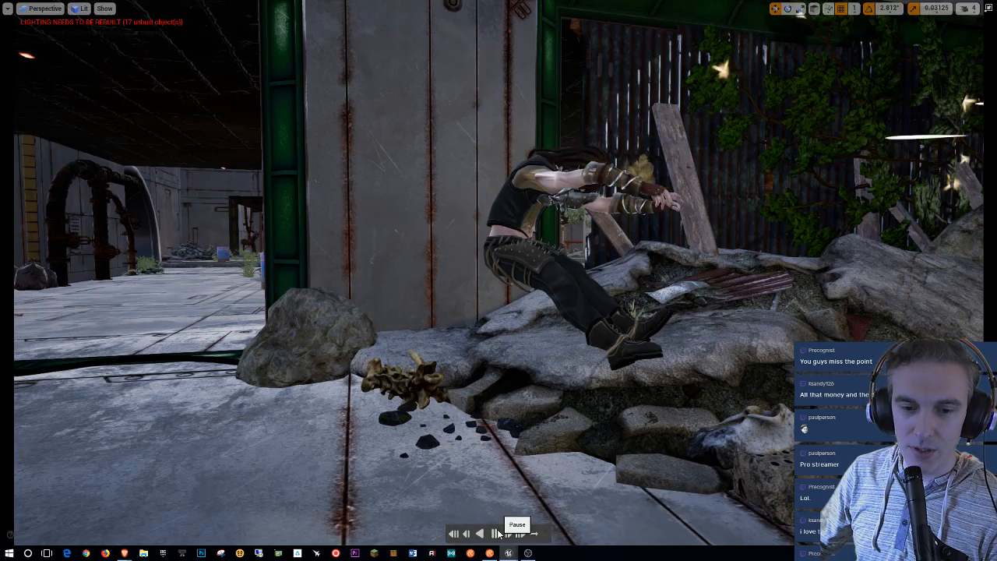
{"action": "key", "text": "F11"}
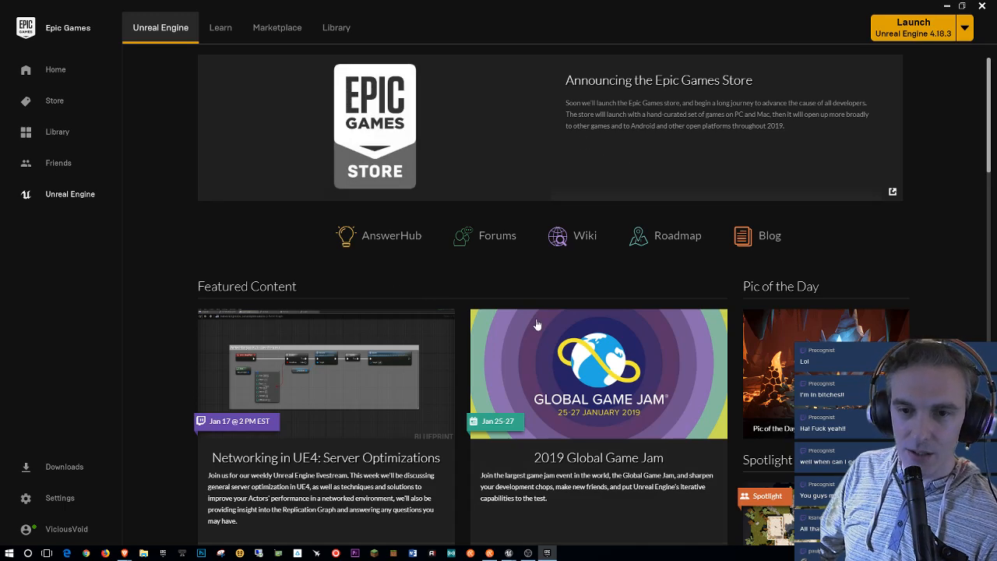
Step: In the Epic Games Launcher, open the Marketplace and look through the featured and free monthly content
{"action": "scroll", "coordinate": [537, 325], "scroll_direction": "down", "scroll_amount": 3}
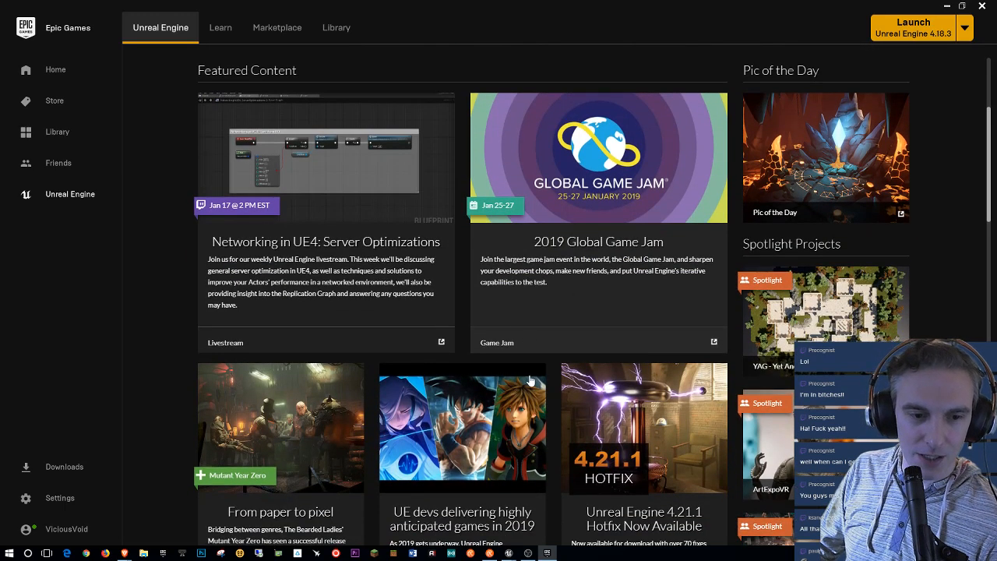
{"action": "scroll", "coordinate": [552, 289], "scroll_direction": "up", "scroll_amount": 3}
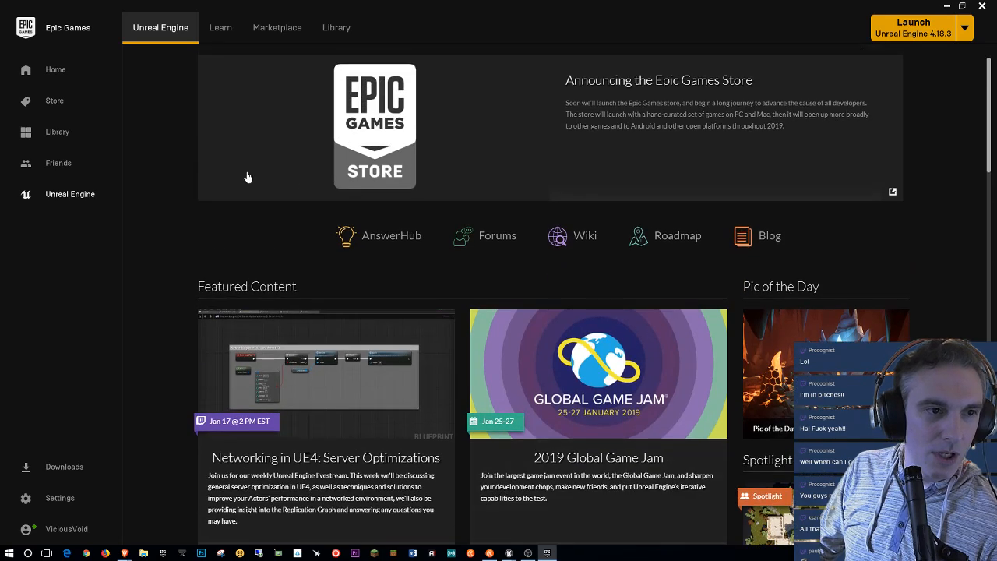
{"action": "left_click", "coordinate": [263, 38]}
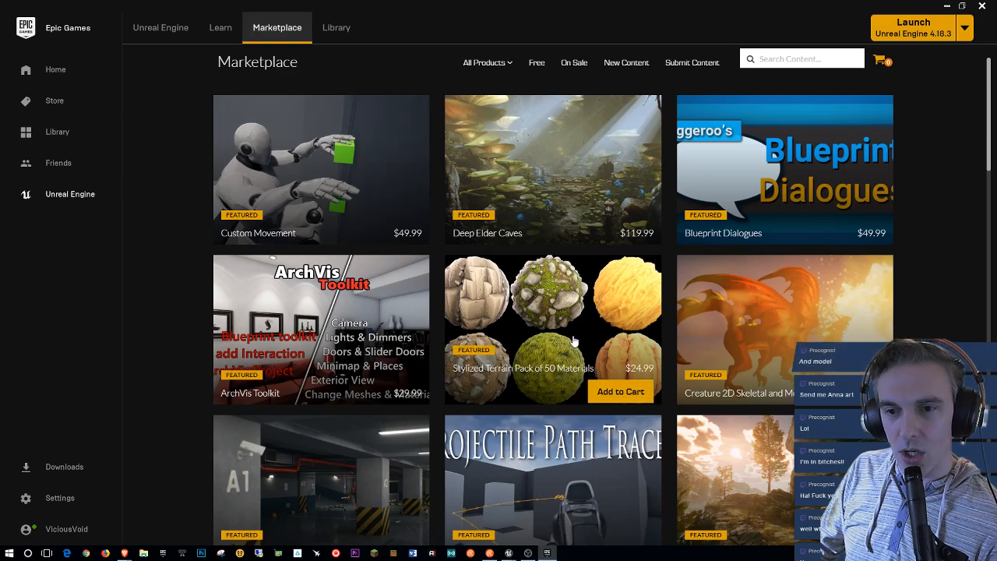
{"action": "scroll", "coordinate": [569, 358], "scroll_direction": "down", "scroll_amount": 3}
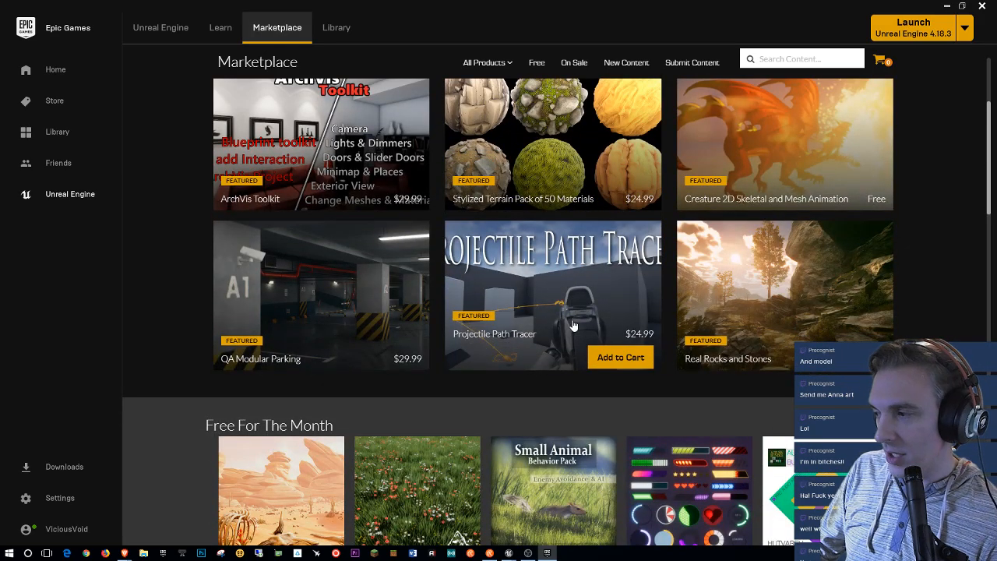
{"action": "scroll", "coordinate": [573, 325], "scroll_direction": "down", "scroll_amount": 2}
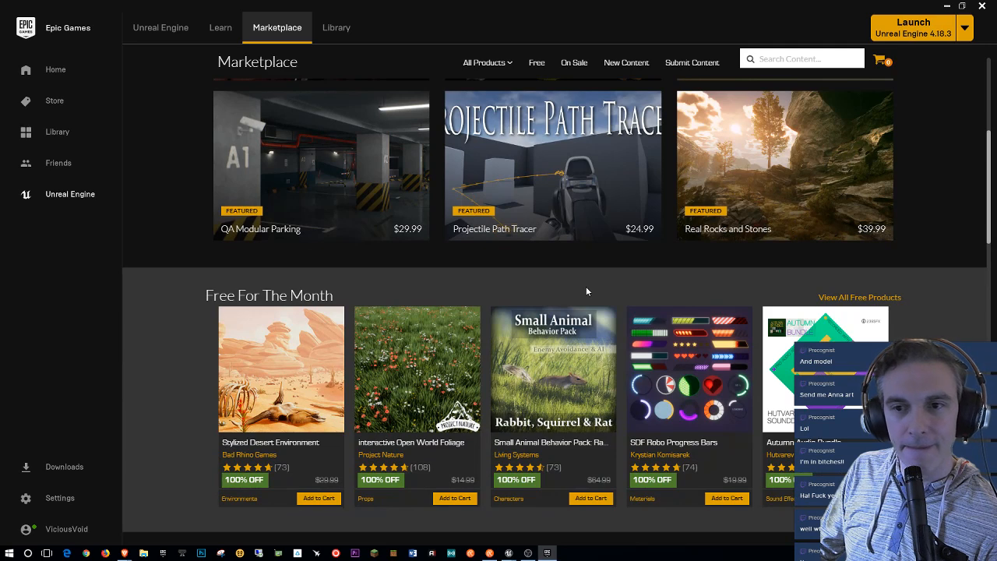
{"action": "scroll", "coordinate": [613, 275], "scroll_direction": "up", "scroll_amount": 4}
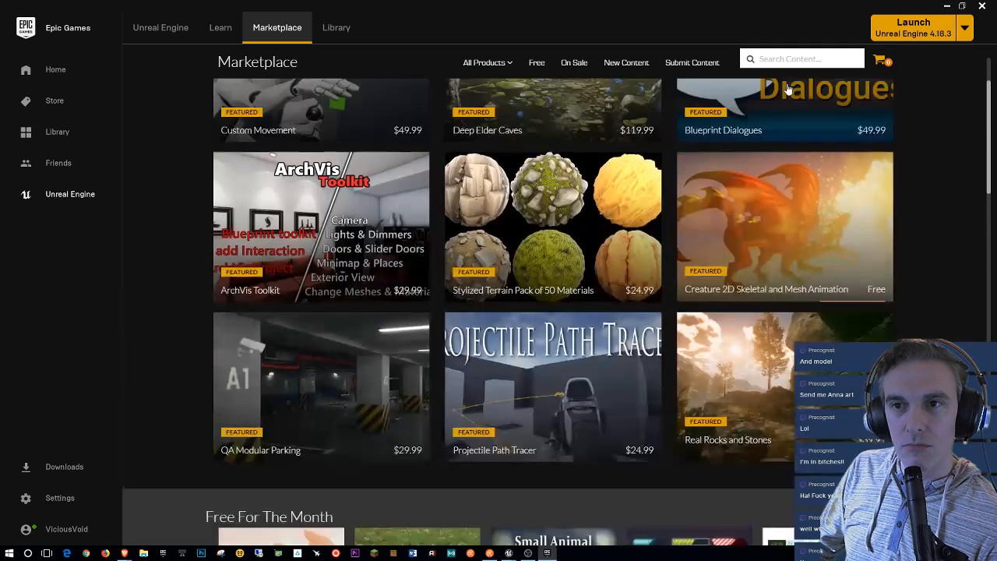
Step: Search the Marketplace for "talking" and examine the Speech Bubbles product and its engine compatibility
{"action": "type", "text": "talking"}
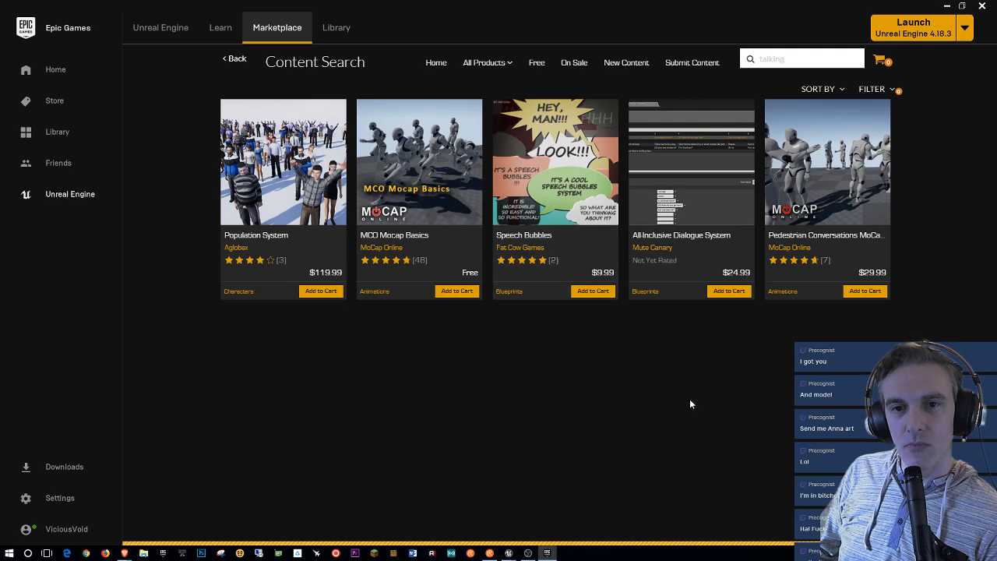
{"action": "left_click", "coordinate": [560, 155]}
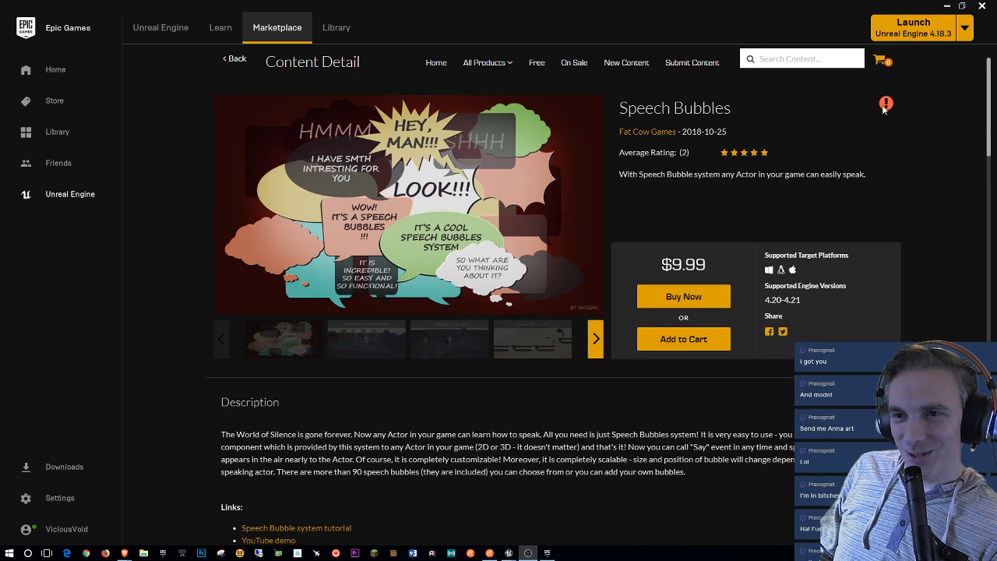
{"action": "mouse_move", "coordinate": [886, 103]}
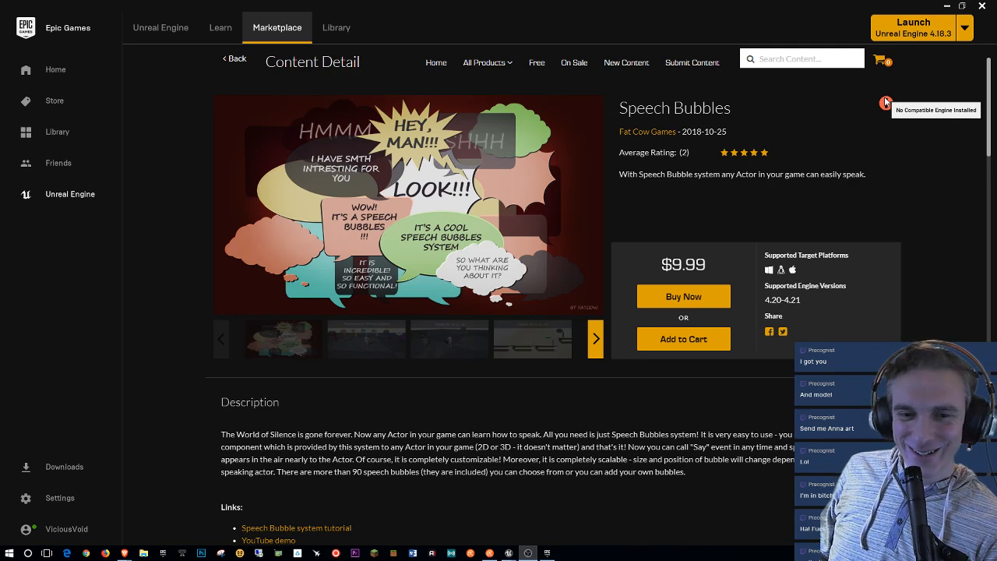
Step: Read through the Speech Bubbles product page, covering its description, technical details, tags and comments
{"action": "scroll", "coordinate": [662, 429], "scroll_direction": "down", "scroll_amount": 5}
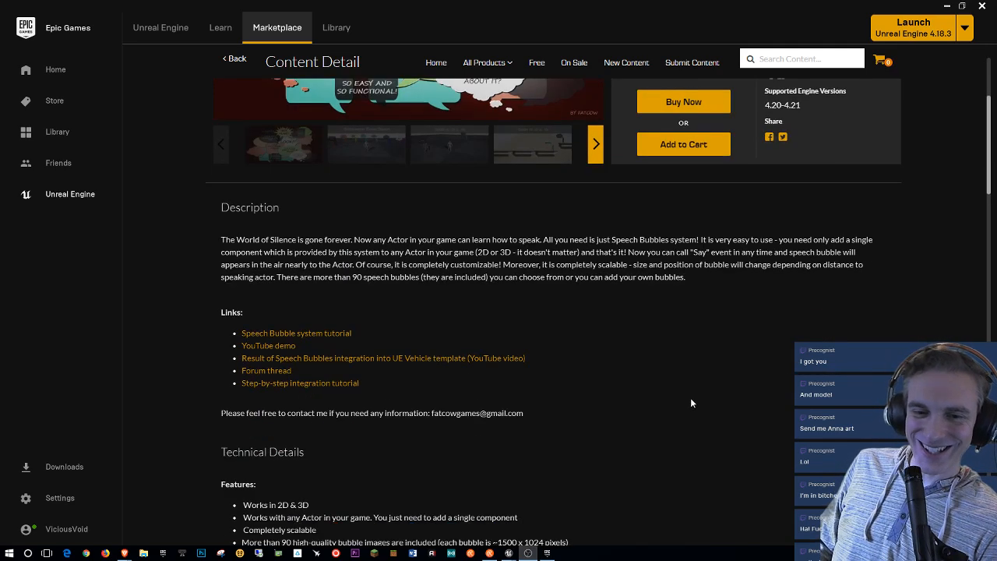
{"action": "scroll", "coordinate": [676, 383], "scroll_direction": "down", "scroll_amount": 3}
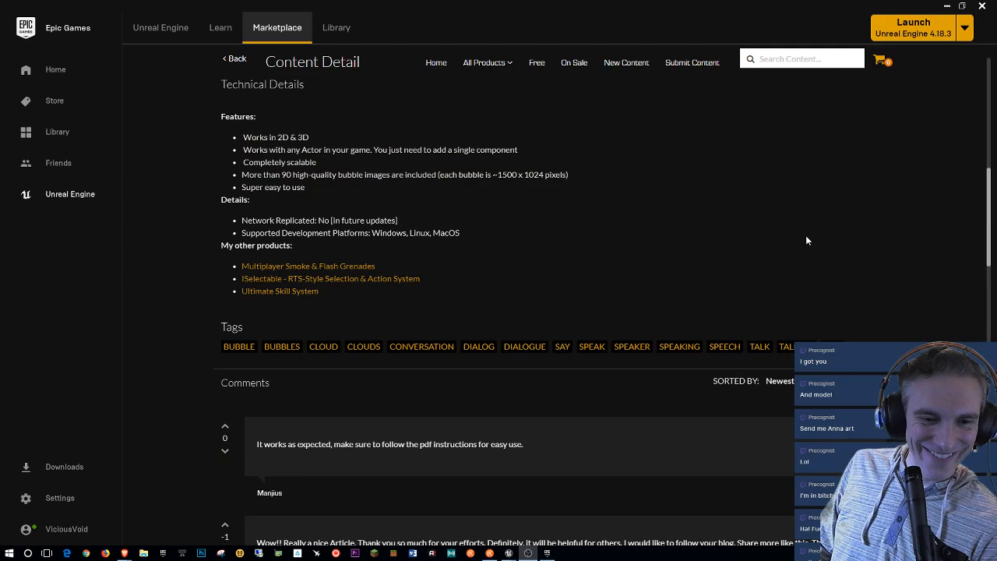
{"action": "scroll", "coordinate": [807, 233], "scroll_direction": "down", "scroll_amount": 3}
{"action": "scroll", "coordinate": [793, 243], "scroll_direction": "up", "scroll_amount": 1}
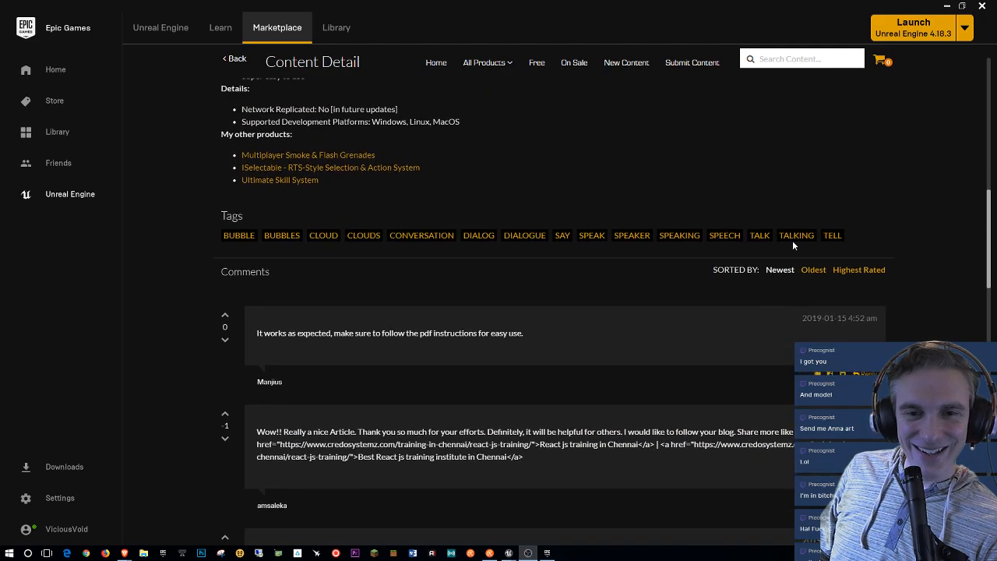
{"action": "scroll", "coordinate": [793, 245], "scroll_direction": "up", "scroll_amount": 10}
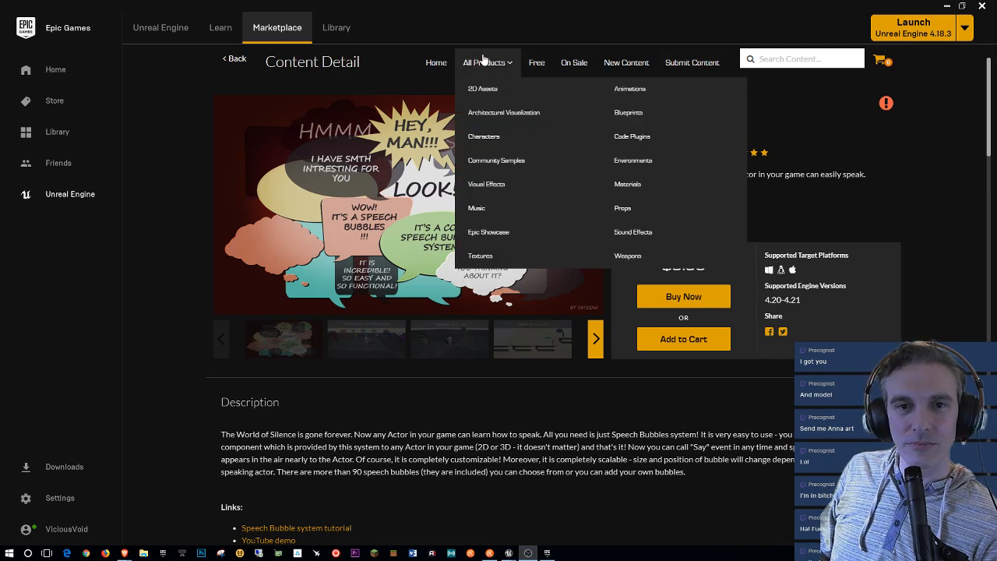
Step: Open the Animations category of the marketplace and look through its first page of listings
{"action": "mouse_move", "coordinate": [471, 65]}
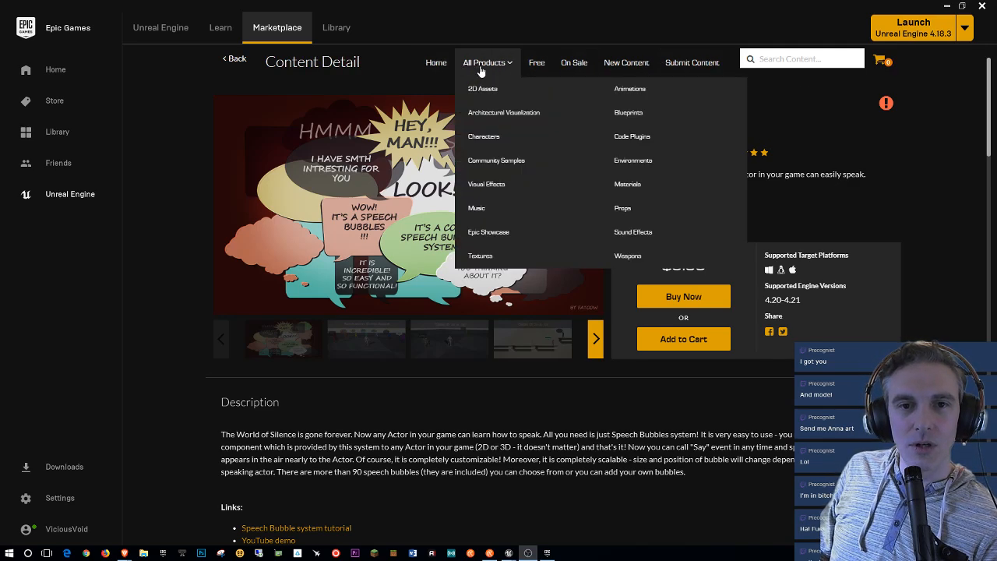
{"action": "left_click", "coordinate": [639, 101]}
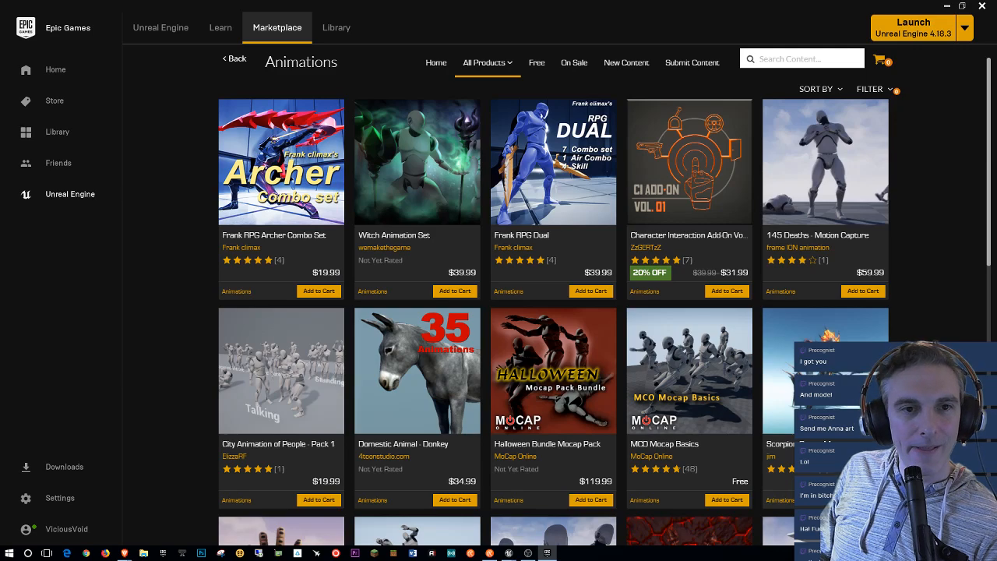
{"action": "scroll", "coordinate": [560, 312], "scroll_direction": "down", "scroll_amount": 2}
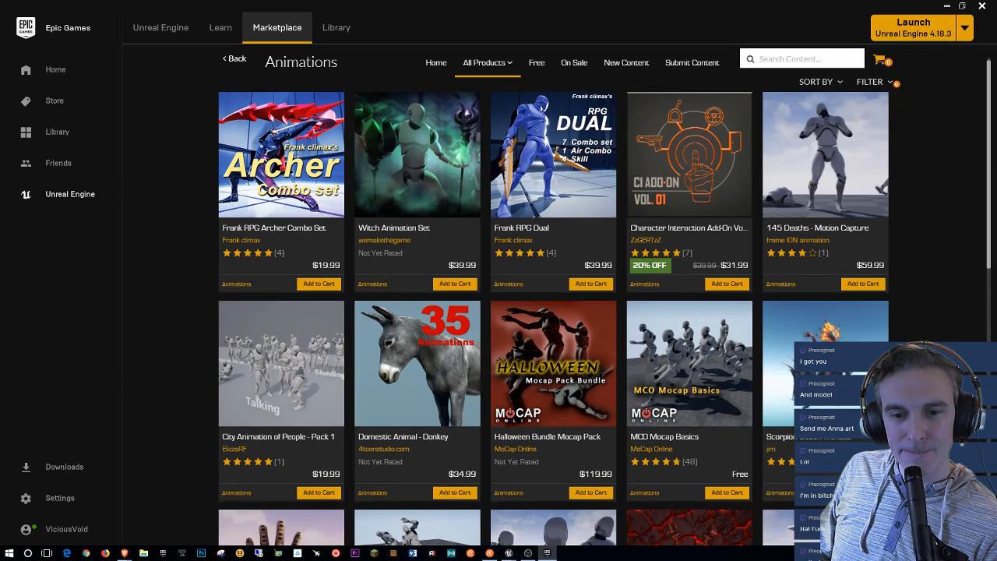
{"action": "scroll", "coordinate": [559, 311], "scroll_direction": "down", "scroll_amount": 2}
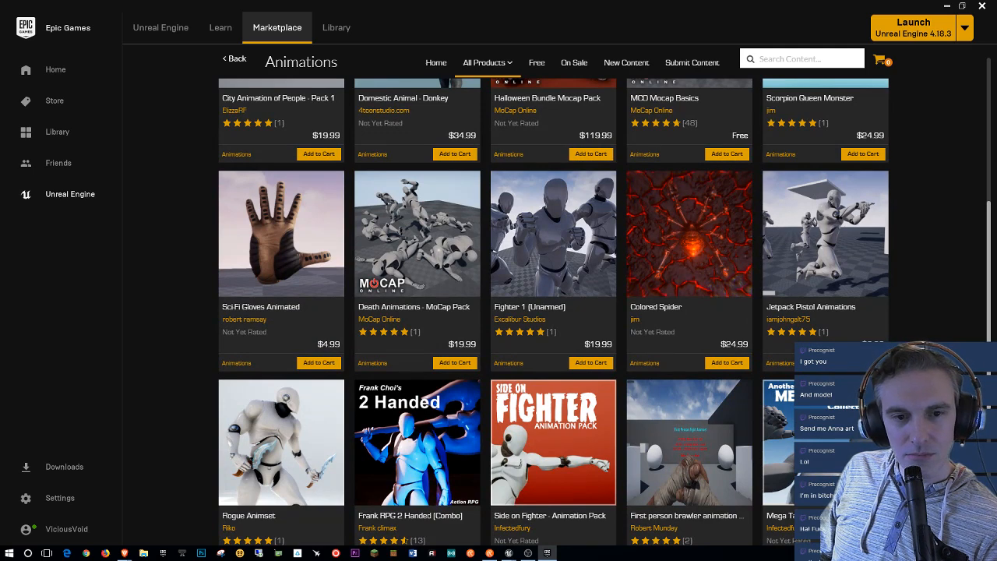
{"action": "scroll", "coordinate": [560, 312], "scroll_direction": "down", "scroll_amount": 2}
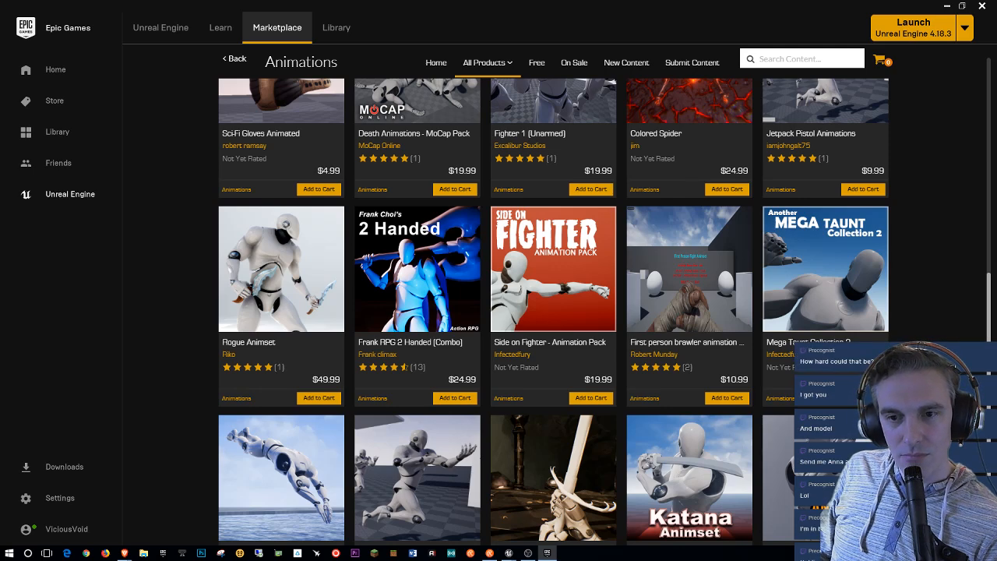
{"action": "scroll", "coordinate": [639, 180], "scroll_direction": "down", "scroll_amount": 2}
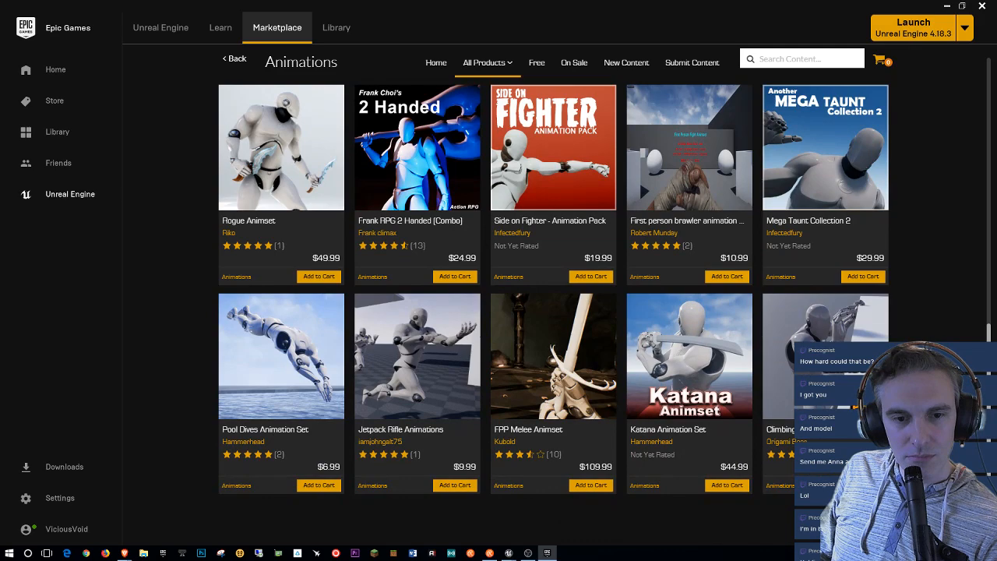
{"action": "scroll", "coordinate": [639, 180], "scroll_direction": "up", "scroll_amount": 6}
{"action": "scroll", "coordinate": [554, 312], "scroll_direction": "up", "scroll_amount": 3}
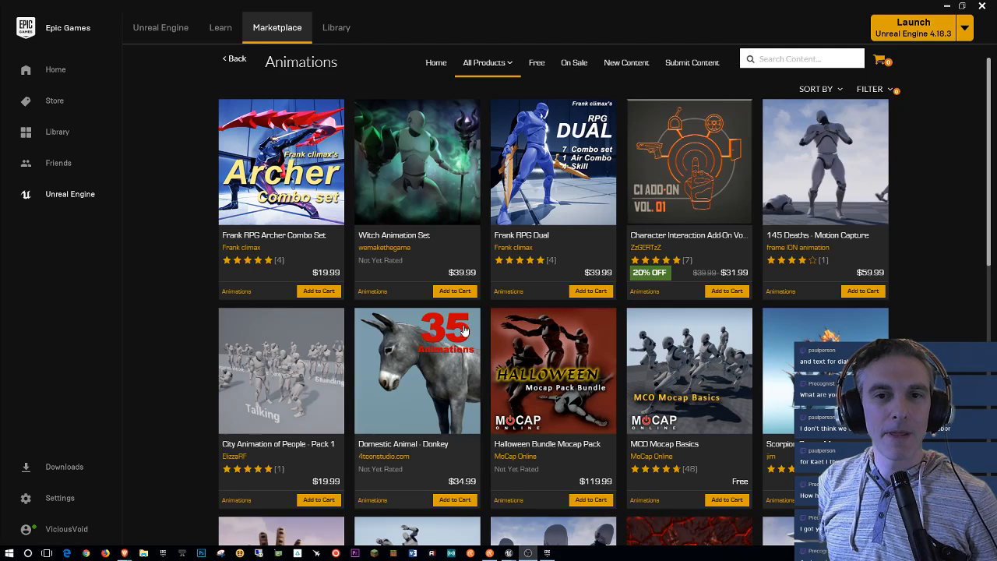
Step: Browse more Animations listings with the newest first, scanning each page to its end
{"action": "scroll", "coordinate": [553, 312], "scroll_direction": "down", "scroll_amount": 1}
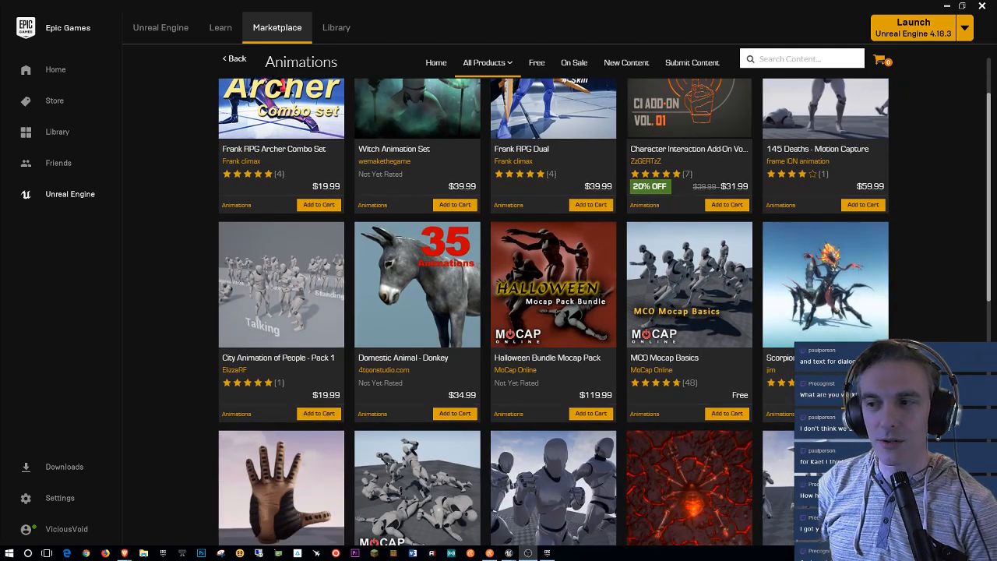
{"action": "scroll", "coordinate": [553, 312], "scroll_direction": "down", "scroll_amount": 3}
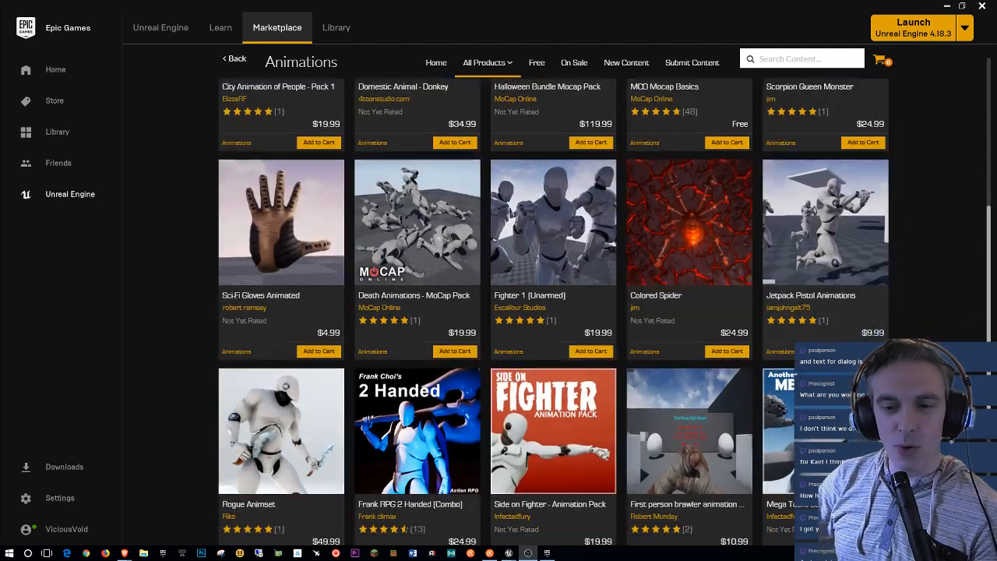
{"action": "scroll", "coordinate": [553, 312], "scroll_direction": "down", "scroll_amount": 2}
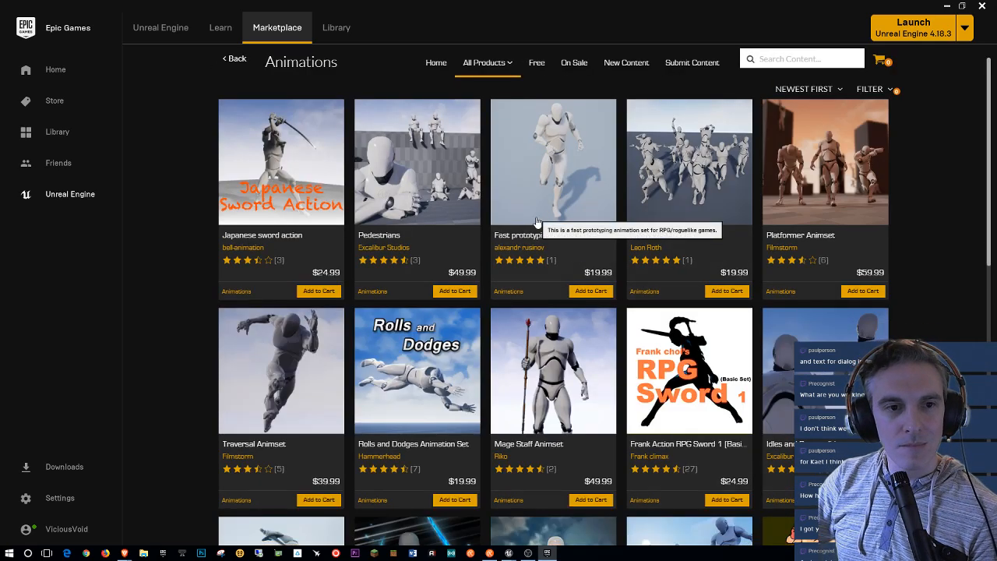
{"action": "scroll", "coordinate": [536, 222], "scroll_direction": "down", "scroll_amount": 4}
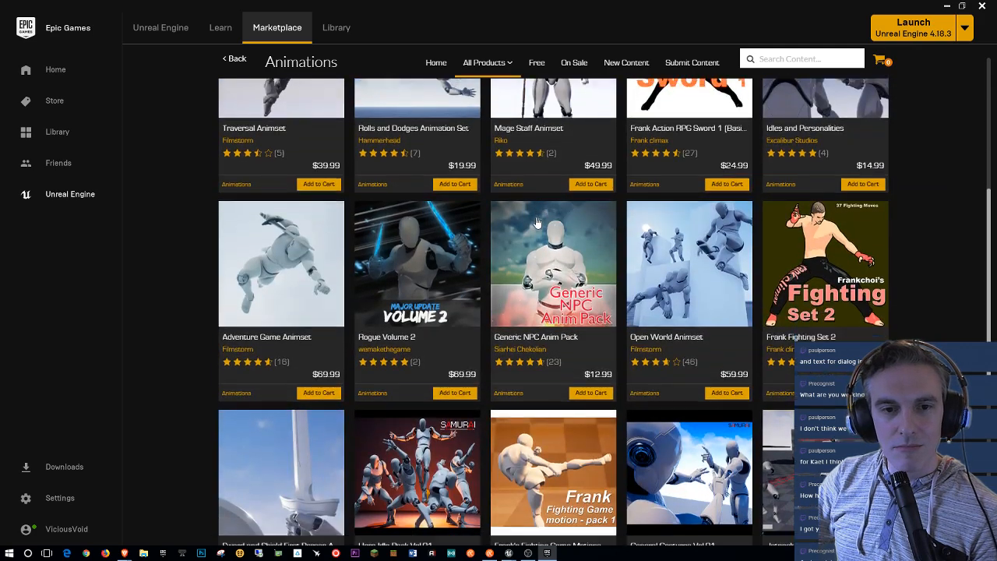
{"action": "scroll", "coordinate": [536, 223], "scroll_direction": "down", "scroll_amount": 4}
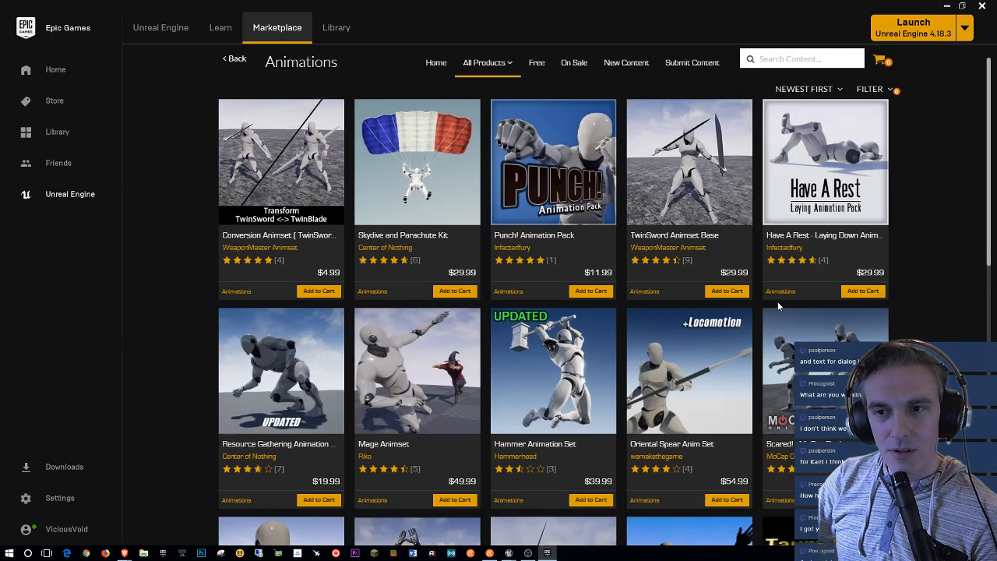
{"action": "scroll", "coordinate": [768, 298], "scroll_direction": "down", "scroll_amount": 3}
{"action": "scroll", "coordinate": [751, 302], "scroll_direction": "down", "scroll_amount": 5}
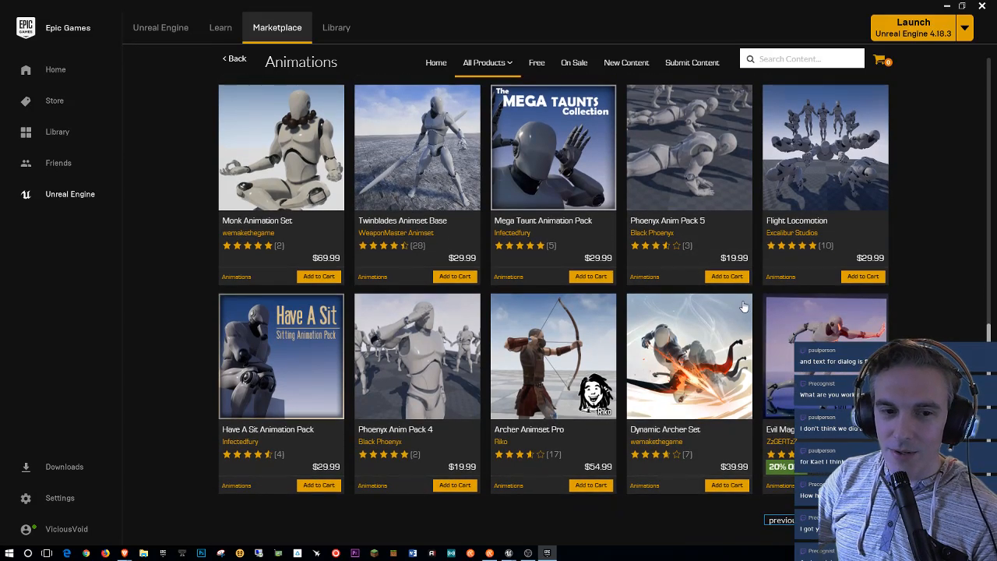
Step: Go to the following page of Animations results and look through its animation packs
{"action": "left_click", "coordinate": [875, 519]}
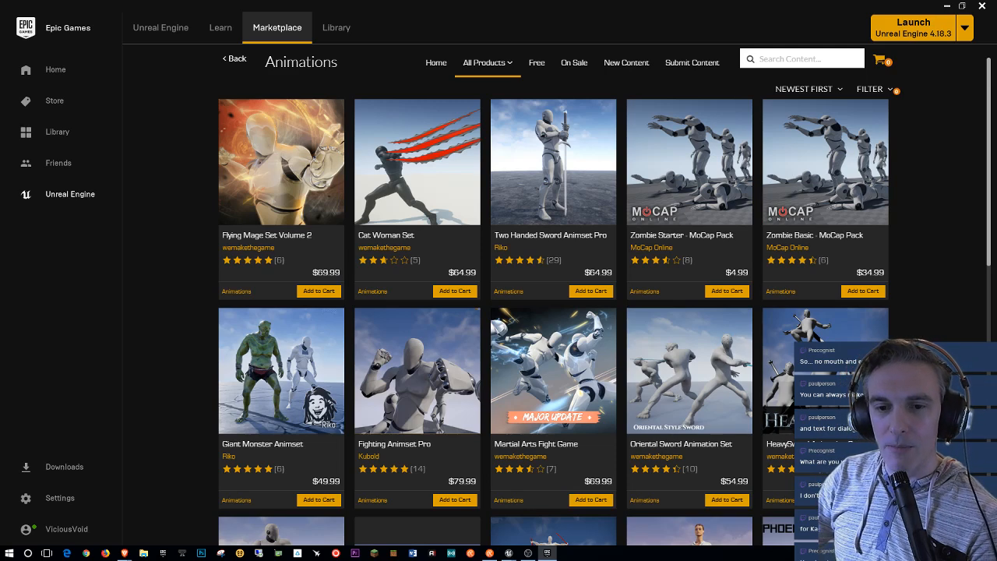
{"action": "scroll", "coordinate": [554, 311], "scroll_direction": "down", "scroll_amount": 2}
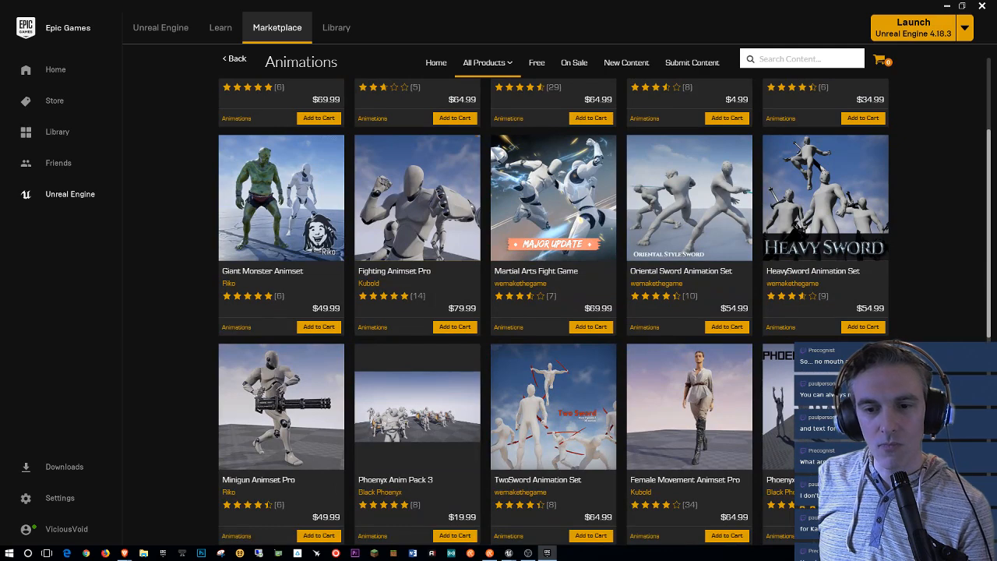
{"action": "scroll", "coordinate": [554, 312], "scroll_direction": "down", "scroll_amount": 4}
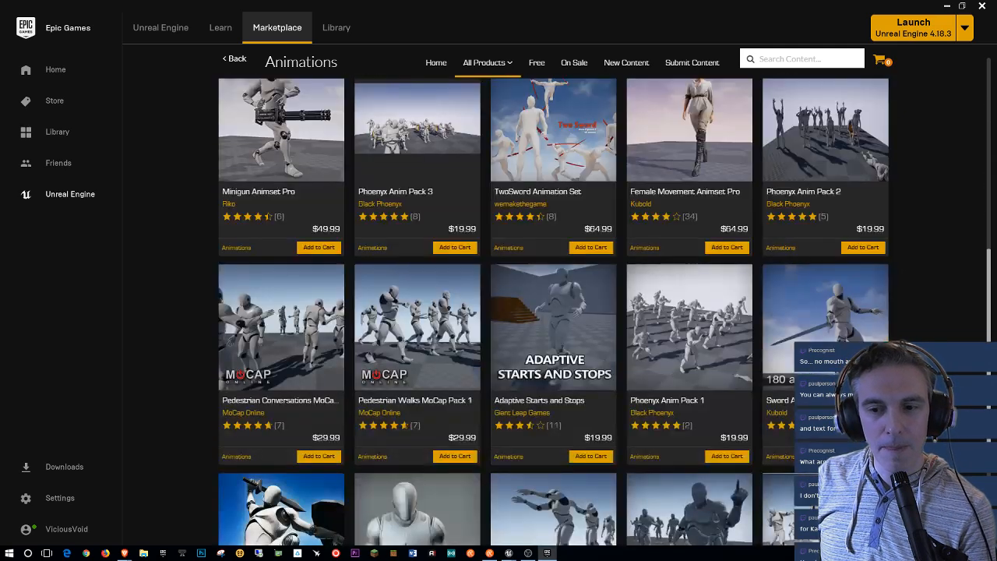
{"action": "scroll", "coordinate": [553, 311], "scroll_direction": "down", "scroll_amount": 2}
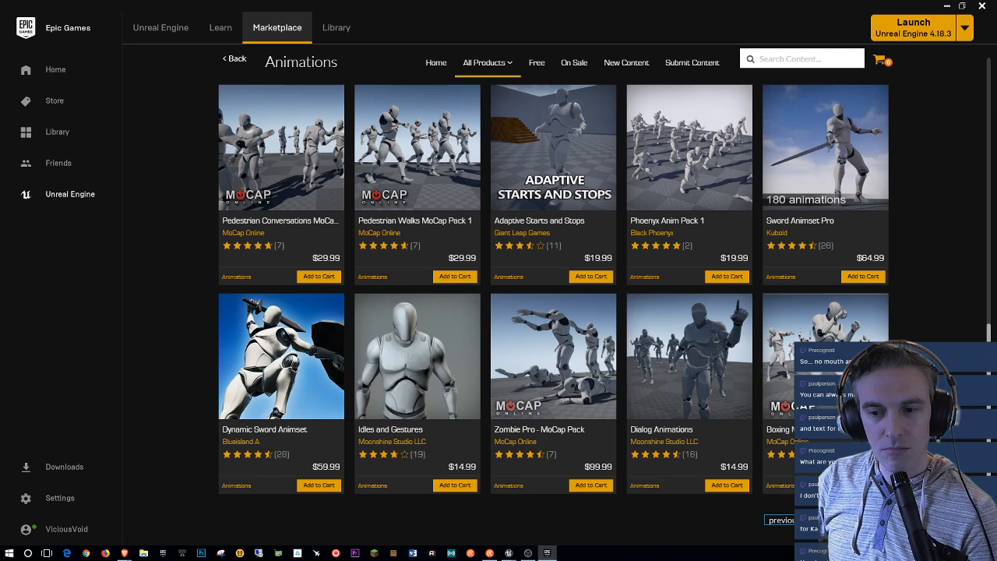
Step: Advance one more page in the Animations results, scan it, and check the available filter options
{"action": "left_click", "coordinate": [874, 520]}
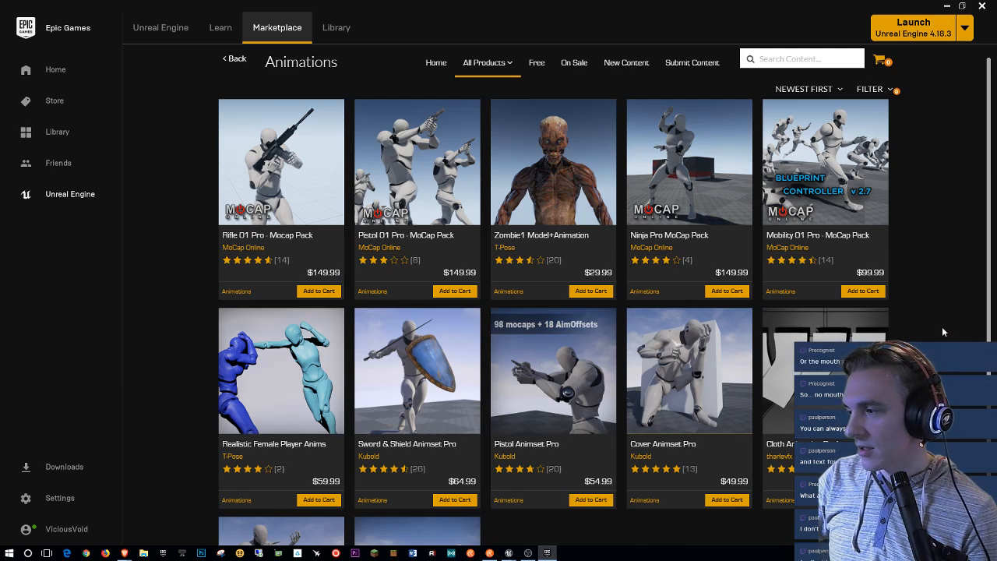
{"action": "scroll", "coordinate": [942, 332], "scroll_direction": "down", "scroll_amount": 3}
{"action": "scroll", "coordinate": [942, 332], "scroll_direction": "up", "scroll_amount": 3}
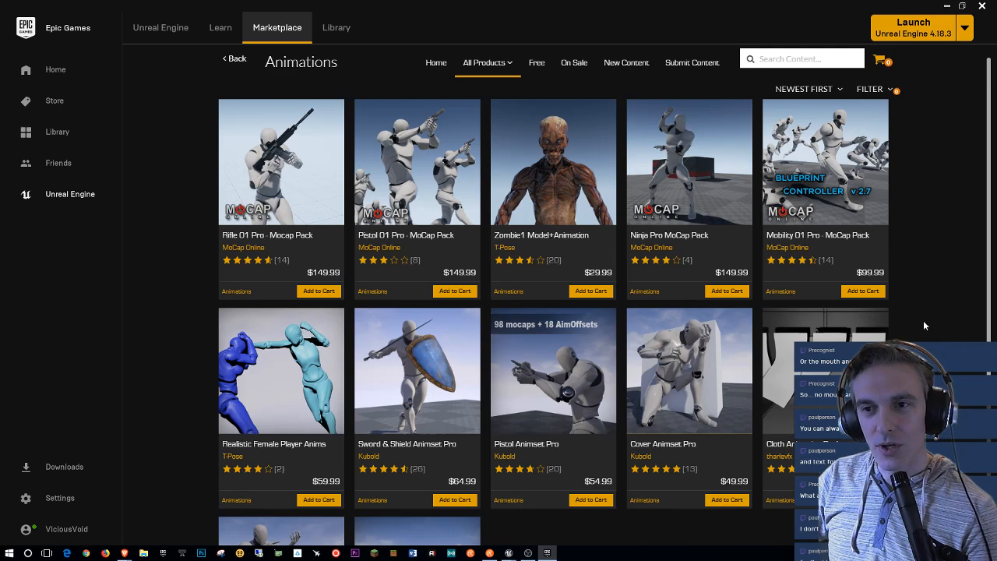
{"action": "left_click", "coordinate": [894, 87]}
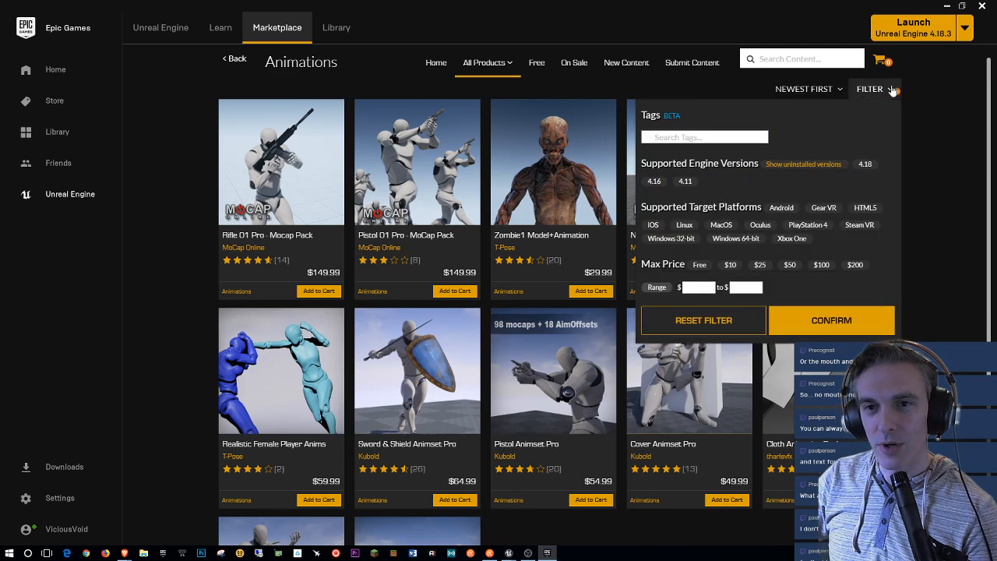
{"action": "left_click", "coordinate": [892, 91]}
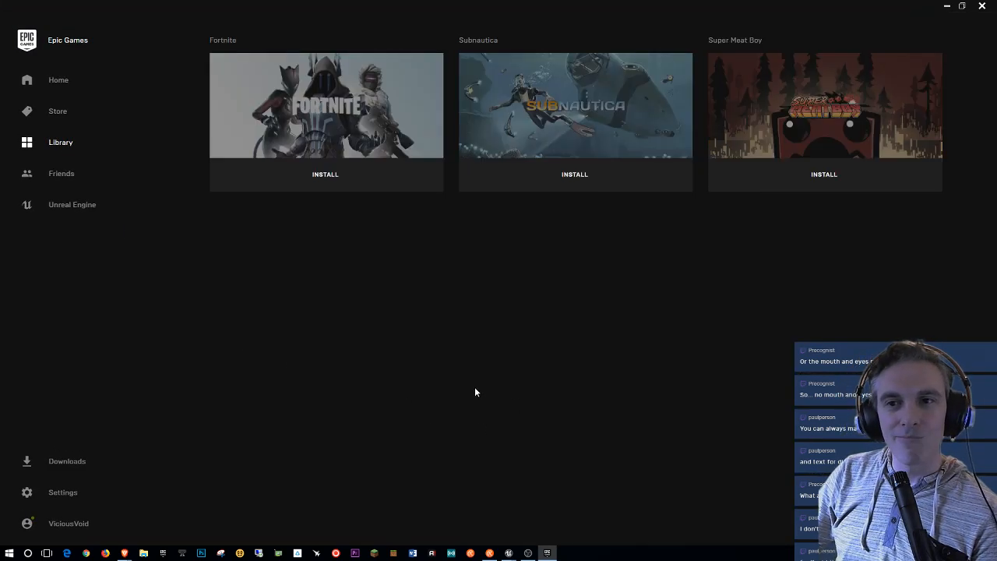
Step: Open What Remains of Edith Finch in the Epic Games store and place the order for the free game
{"action": "left_click", "coordinate": [56, 110]}
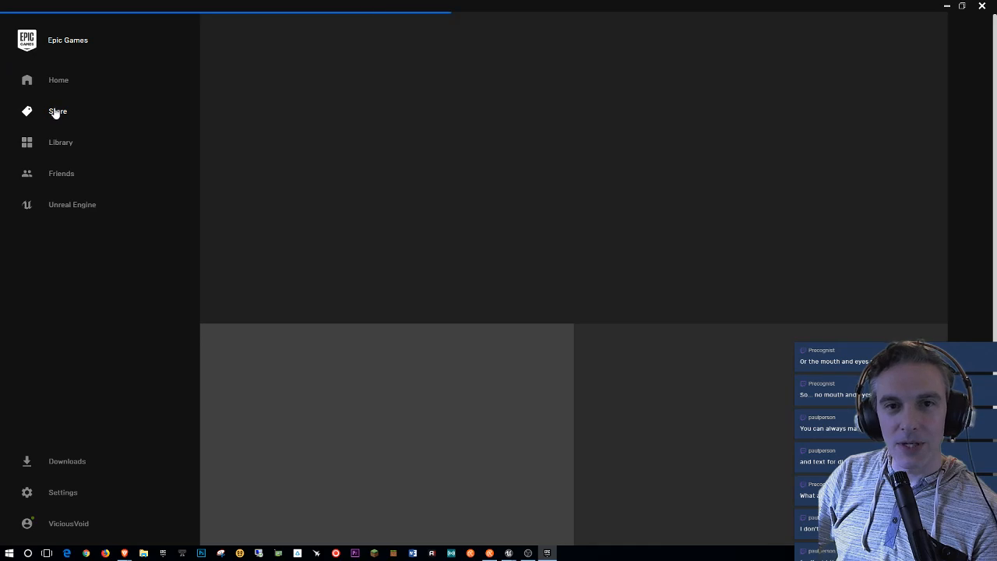
{"action": "left_click", "coordinate": [326, 69]}
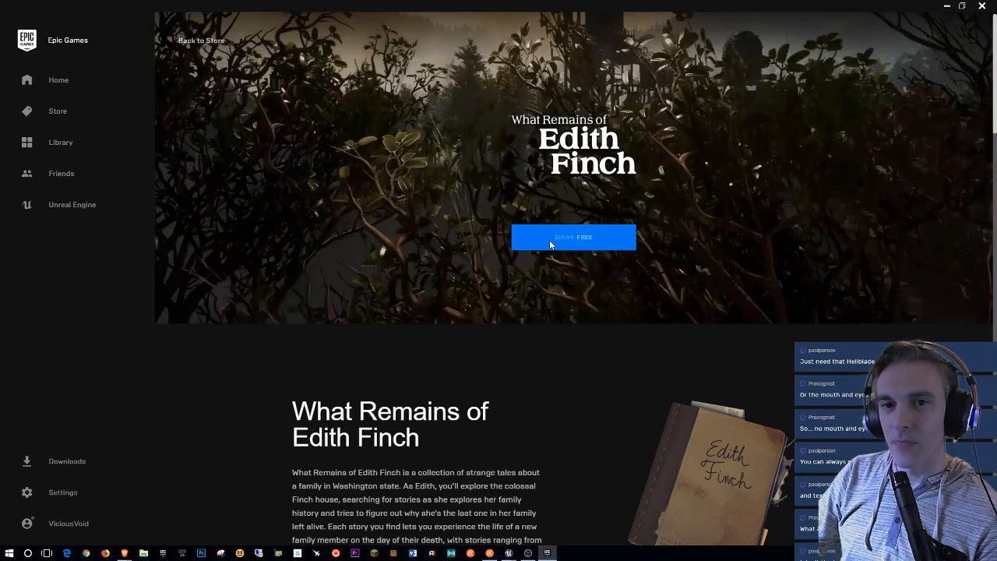
{"action": "left_click", "coordinate": [550, 242]}
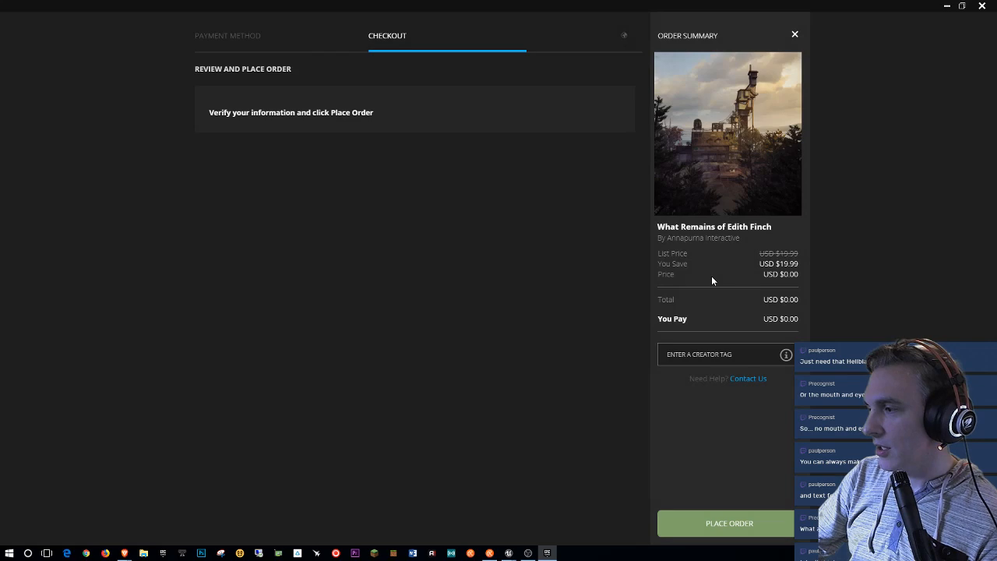
{"action": "left_click", "coordinate": [740, 532]}
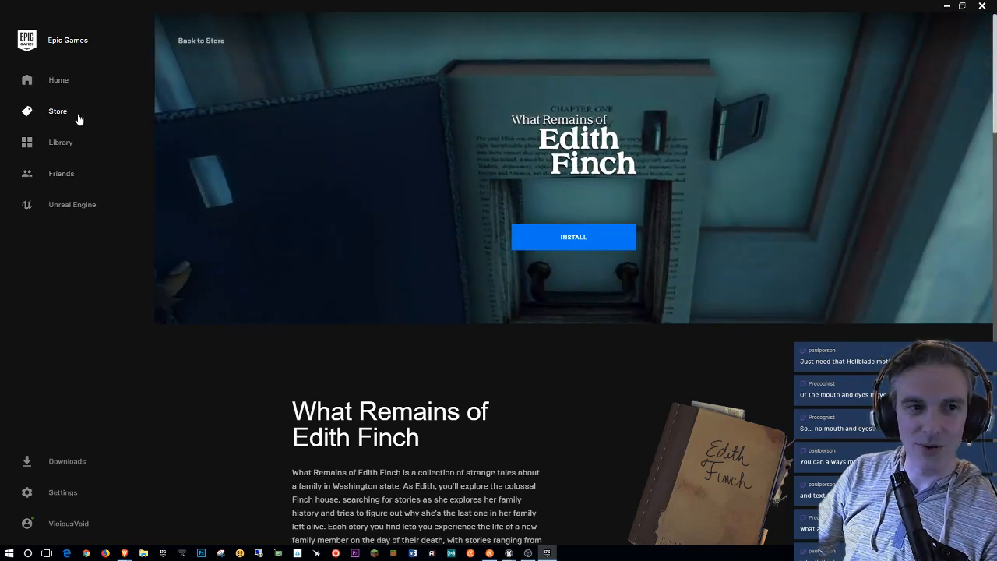
Step: Return to the store front page and look over the featured games
{"action": "left_click", "coordinate": [78, 119]}
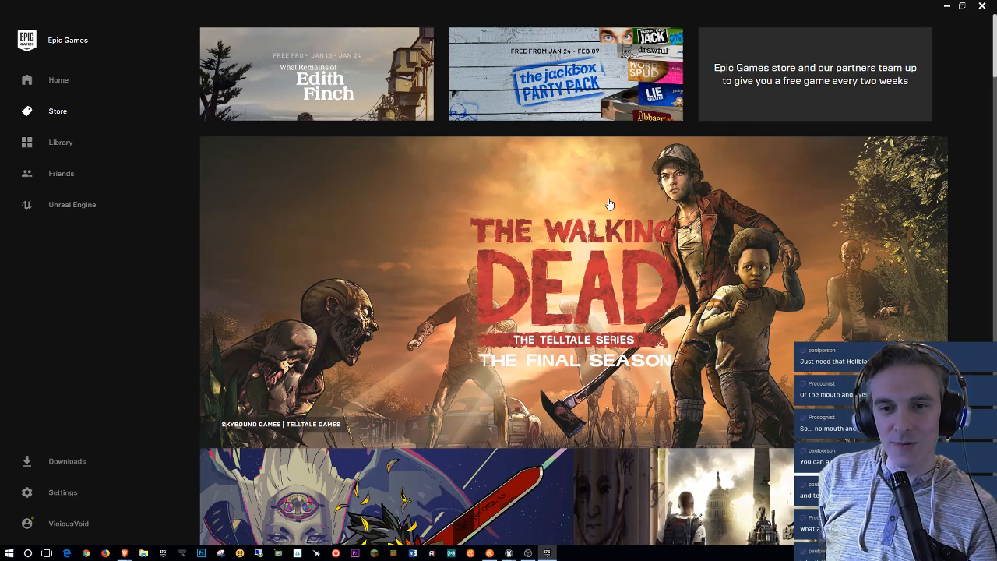
{"action": "scroll", "coordinate": [656, 250], "scroll_direction": "down", "scroll_amount": 5}
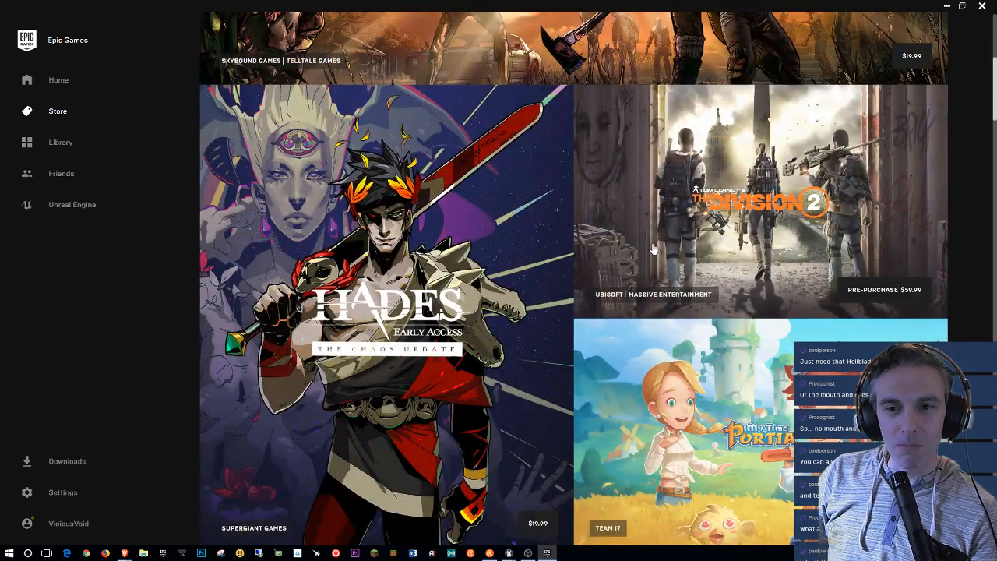
{"action": "scroll", "coordinate": [655, 248], "scroll_direction": "up", "scroll_amount": 5}
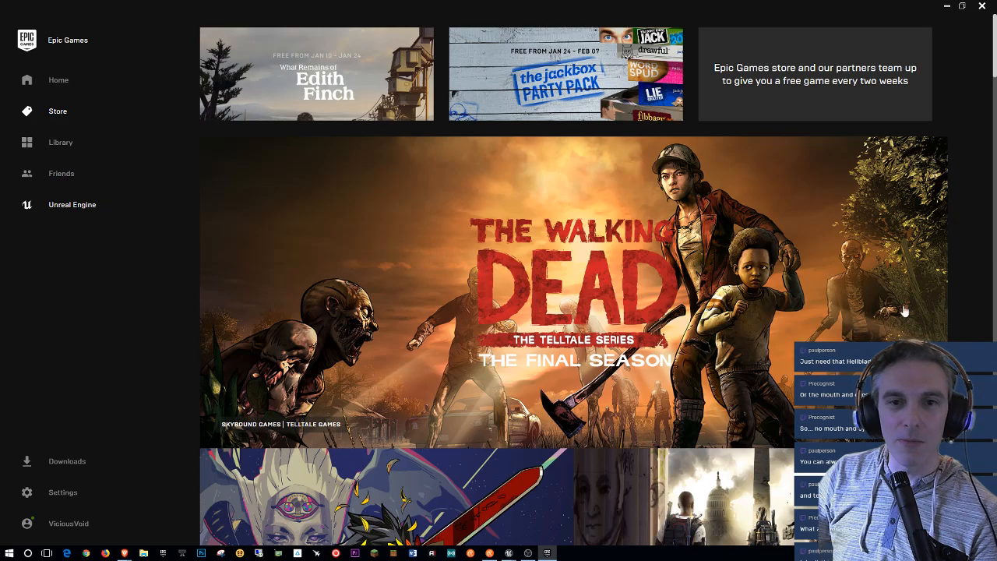
Step: Close the launcher to return to Unreal Editor and unlock the viewport from the Camera Cuts track
{"action": "left_click", "coordinate": [982, 7]}
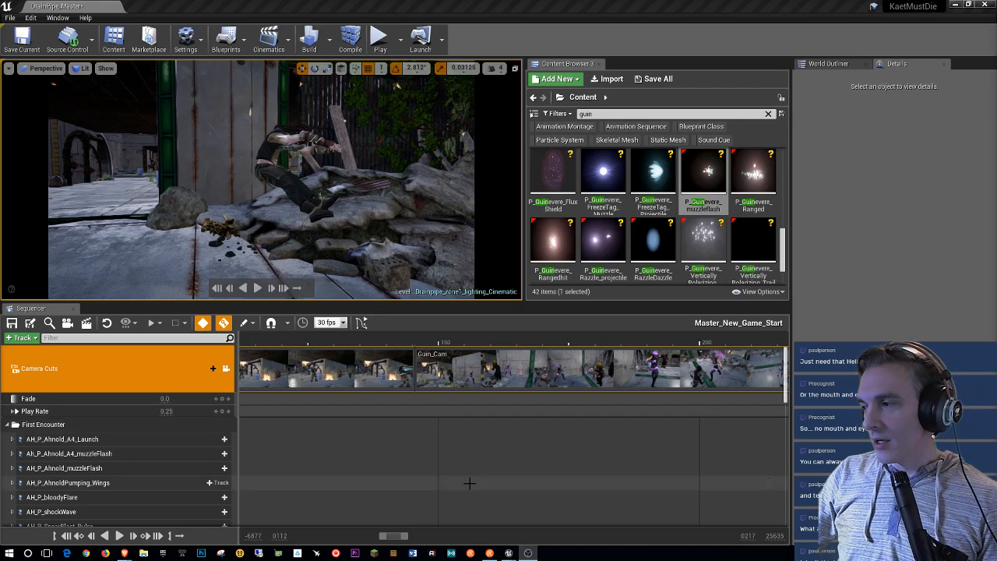
{"action": "left_click", "coordinate": [225, 371]}
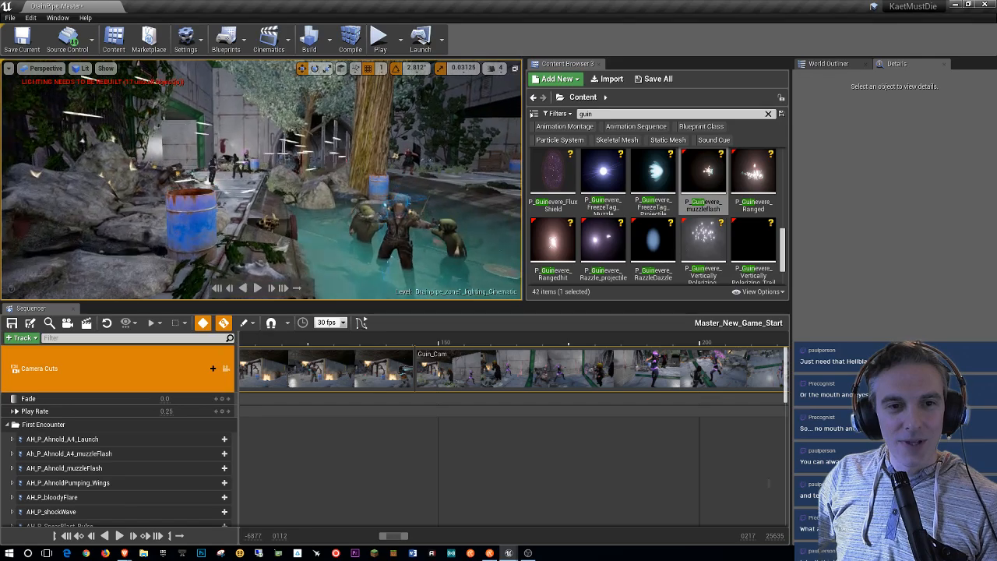
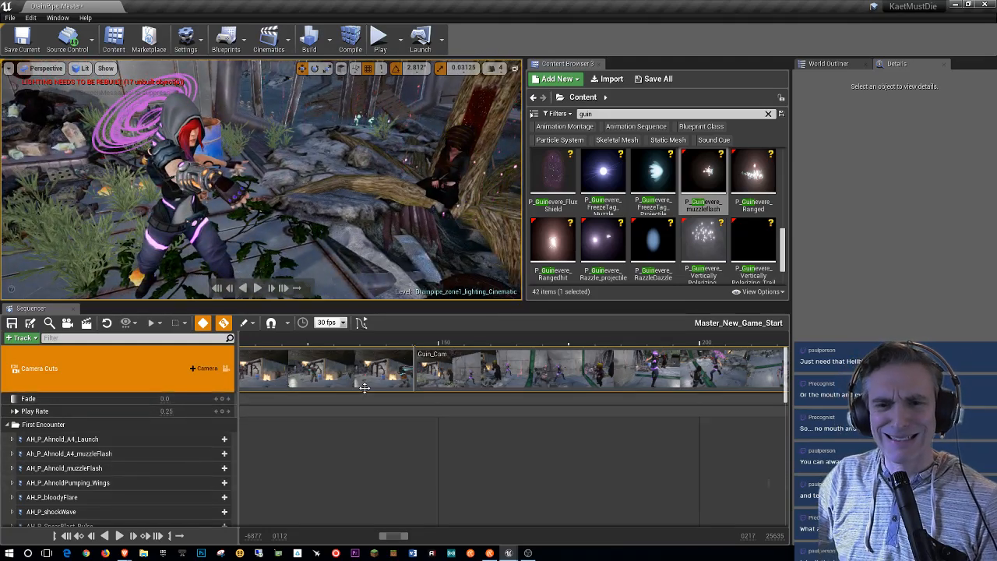
Step: Move the playhead to about frame 277 and find the Guin_P_Guinevere_muzzleflash track in the sequence
{"action": "scroll", "coordinate": [458, 454], "scroll_direction": "down", "scroll_amount": 9, "text": "ctrl"}
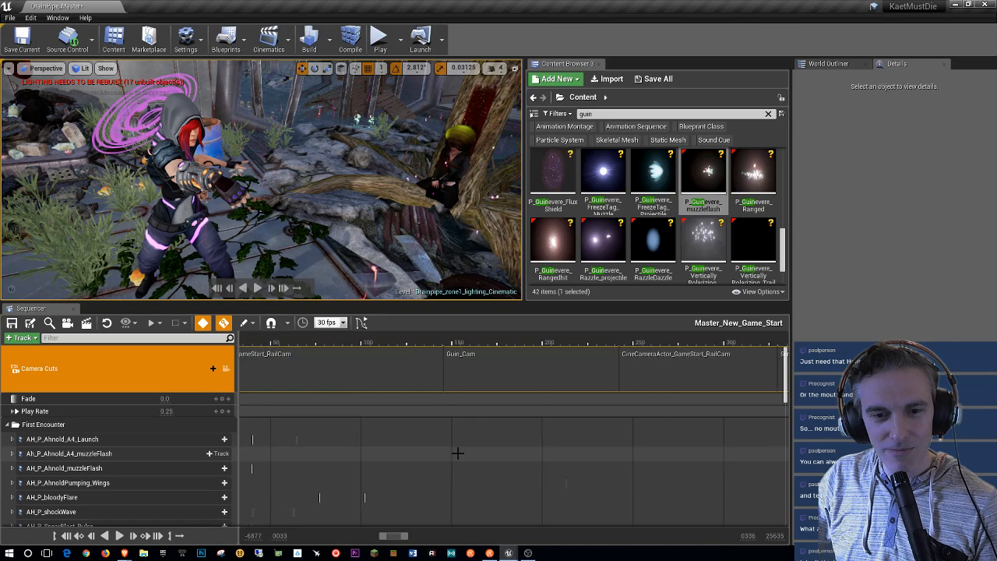
{"action": "left_click_drag", "start_coordinate": [500, 340], "coordinate": [590, 336]}
{"action": "scroll", "coordinate": [650, 473], "scroll_direction": "up", "scroll_amount": 8, "text": "ctrl"}
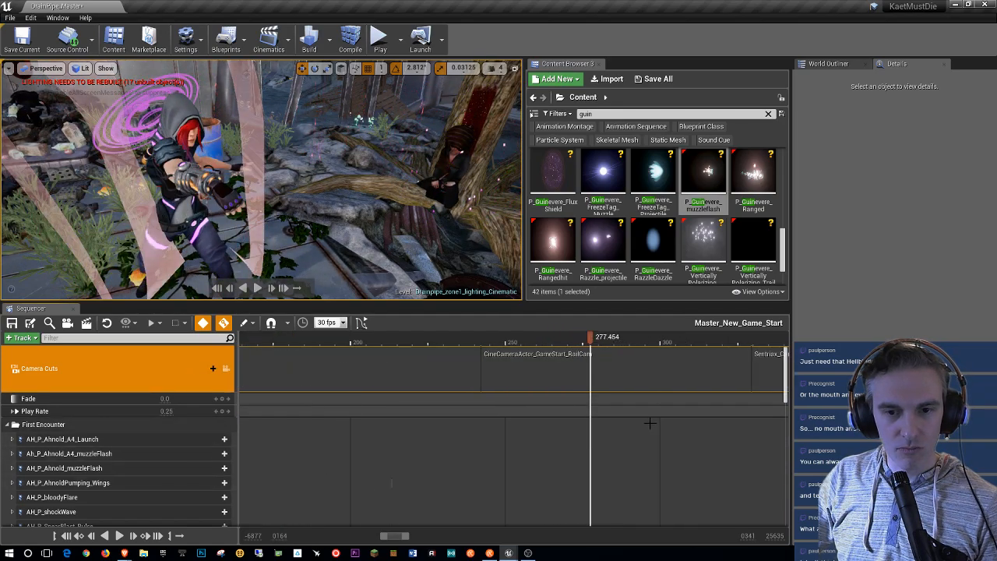
{"action": "right_click_drag", "start_coordinate": [680, 456], "coordinate": [563, 449]}
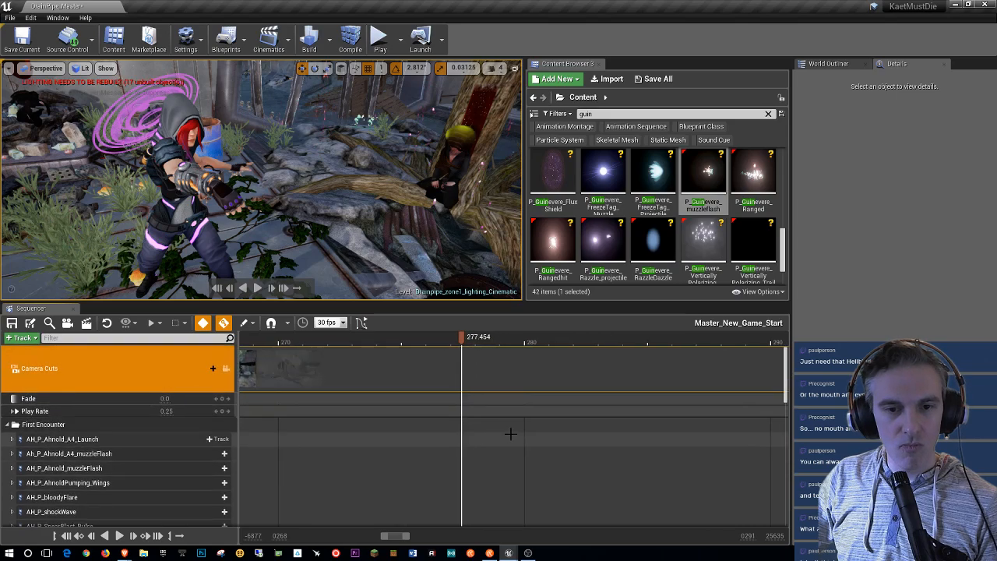
{"action": "scroll", "coordinate": [117, 463], "scroll_direction": "down", "scroll_amount": 5}
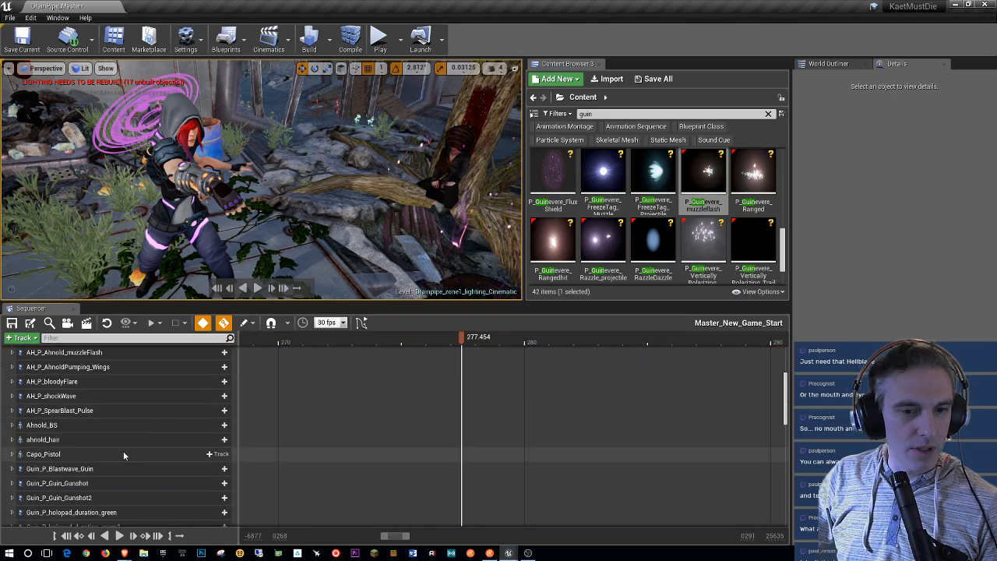
{"action": "scroll", "coordinate": [127, 450], "scroll_direction": "down", "scroll_amount": 1}
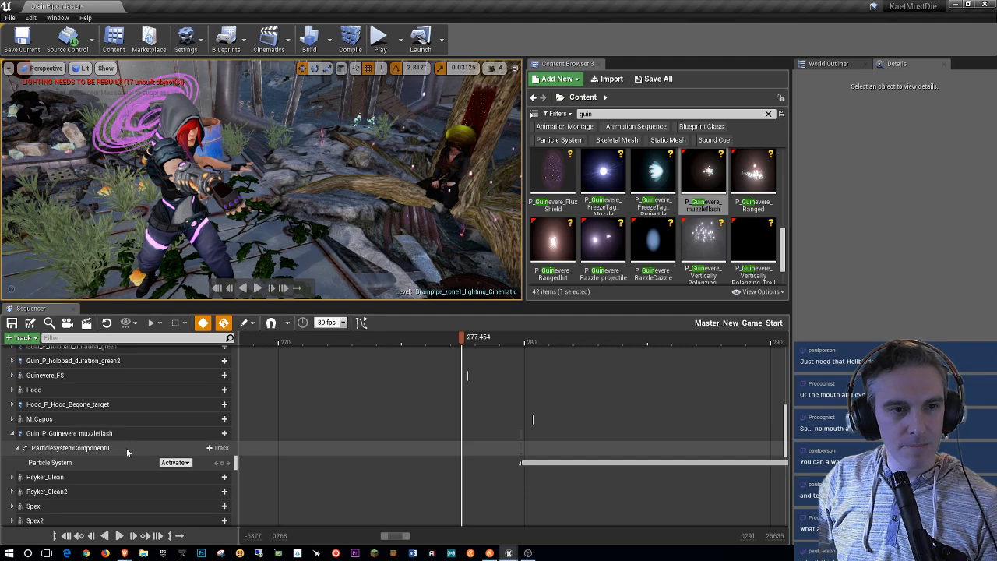
{"action": "scroll", "coordinate": [126, 448], "scroll_direction": "down", "scroll_amount": 1}
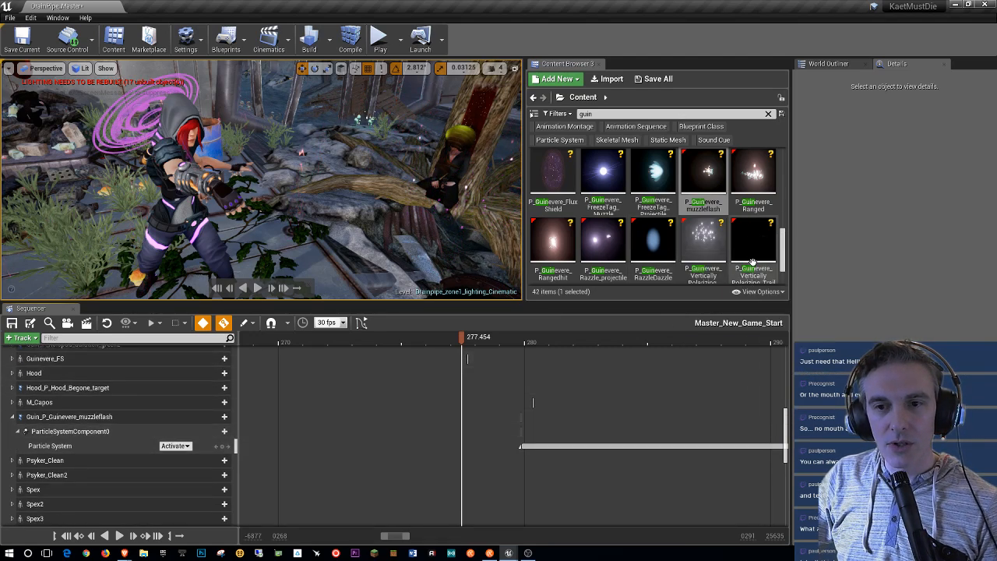
Step: Place the P_Guinevere_Ranged particle system in the level on the ground near Guinevere
{"action": "left_click", "coordinate": [758, 176]}
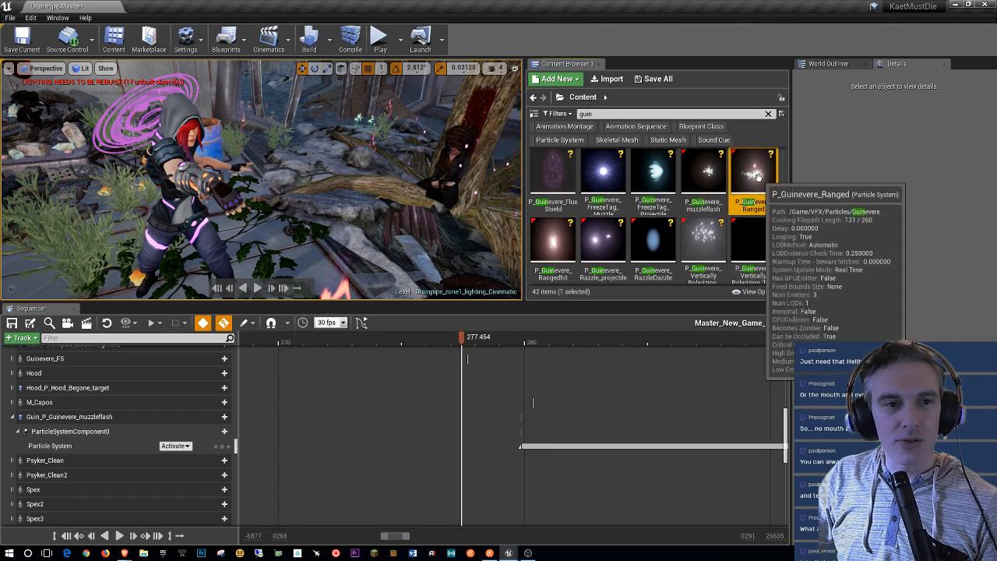
{"action": "right_click_drag", "start_coordinate": [351, 190], "coordinate": [397, 187]}
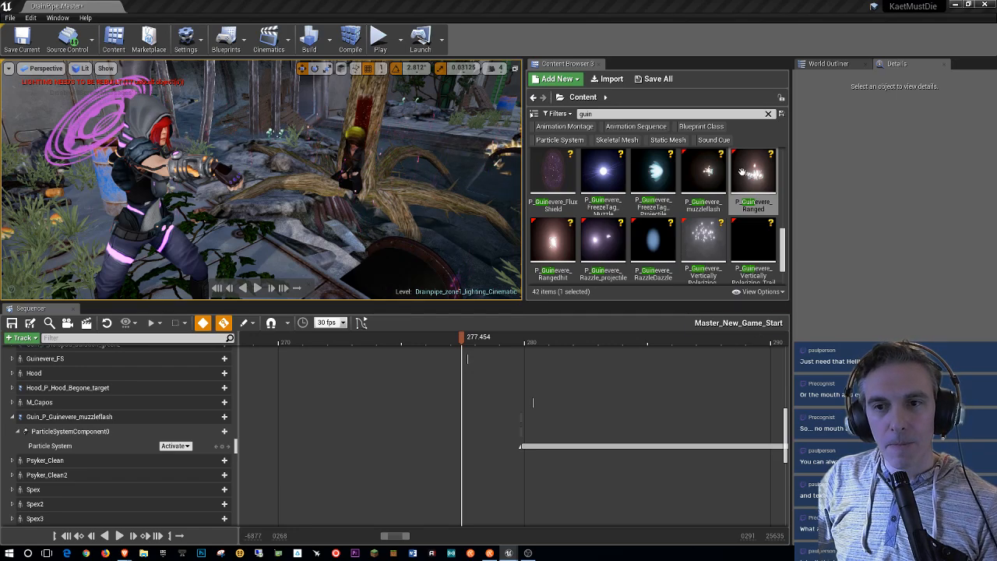
{"action": "mouse_move", "coordinate": [759, 173]}
{"action": "left_click_drag", "start_coordinate": [759, 173], "coordinate": [240, 262]}
{"action": "mouse_move", "coordinate": [241, 262]}
{"action": "right_mouse_down"}
{"action": "mouse_move", "coordinate": [187, 289]}
{"action": "mouse_move", "coordinate": [241, 262]}
{"action": "right_mouse_up"}
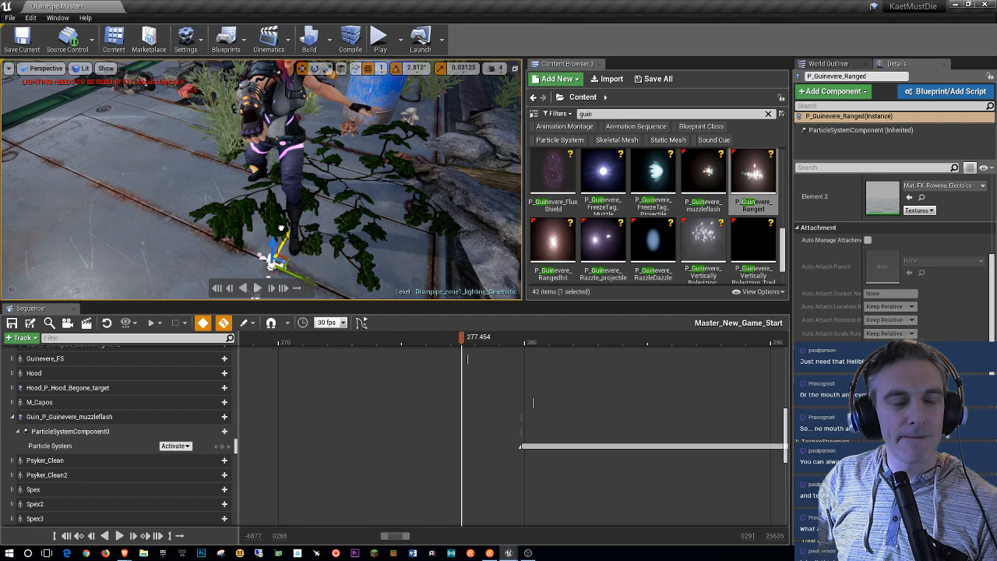
Step: Position the P_Guinevere_Ranged effect at the muzzle of Guinevere's gun
{"action": "right_click_drag", "start_coordinate": [285, 145], "coordinate": [180, 176]}
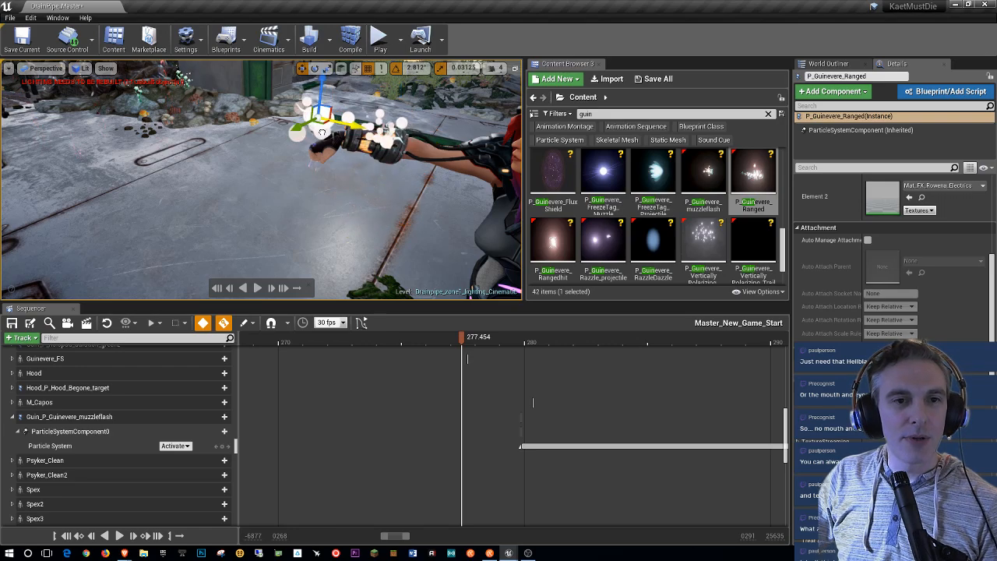
{"action": "right_click_drag", "start_coordinate": [338, 131], "coordinate": [581, 140]}
{"action": "right_click_drag", "start_coordinate": [265, 179], "coordinate": [273, 253]}
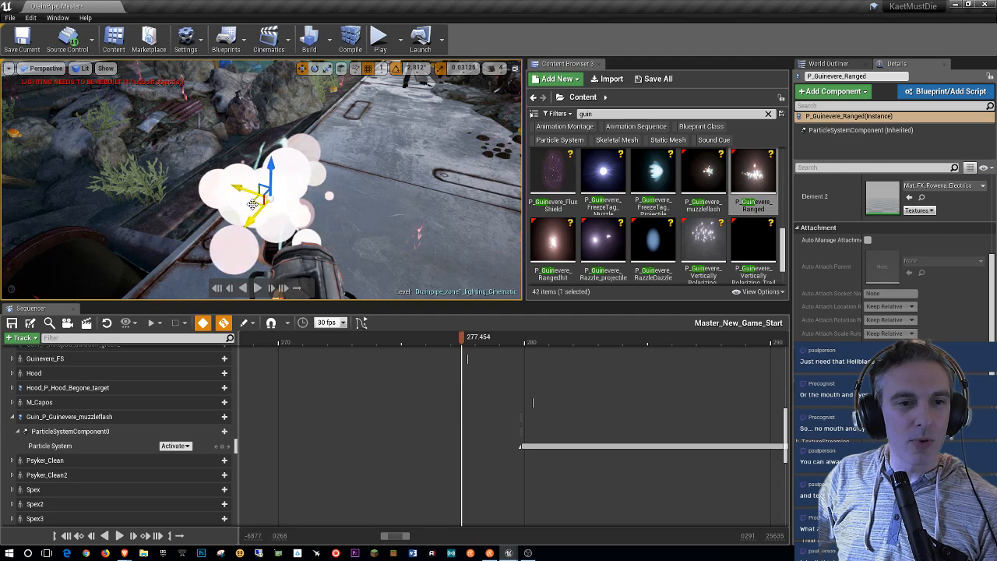
{"action": "left_click_drag", "start_coordinate": [284, 202], "coordinate": [292, 201]}
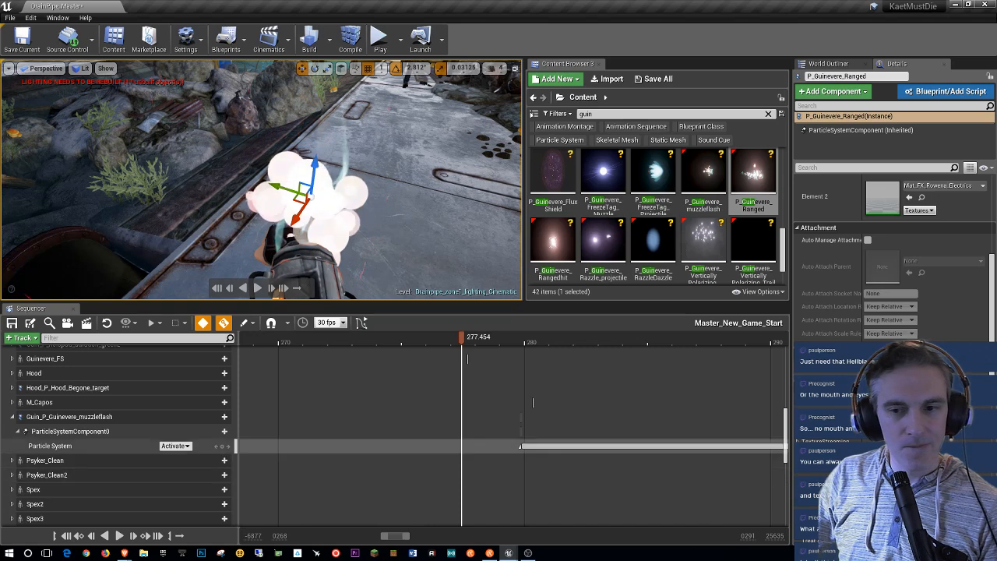
Step: Bring P_Guinevere_Ranged into the sequence, give its particle component a Particle System track, and delete its Auto Activate track
{"action": "scroll", "coordinate": [896, 312], "scroll_direction": "down", "scroll_amount": 8}
{"action": "scroll", "coordinate": [926, 303], "scroll_direction": "down", "scroll_amount": 3}
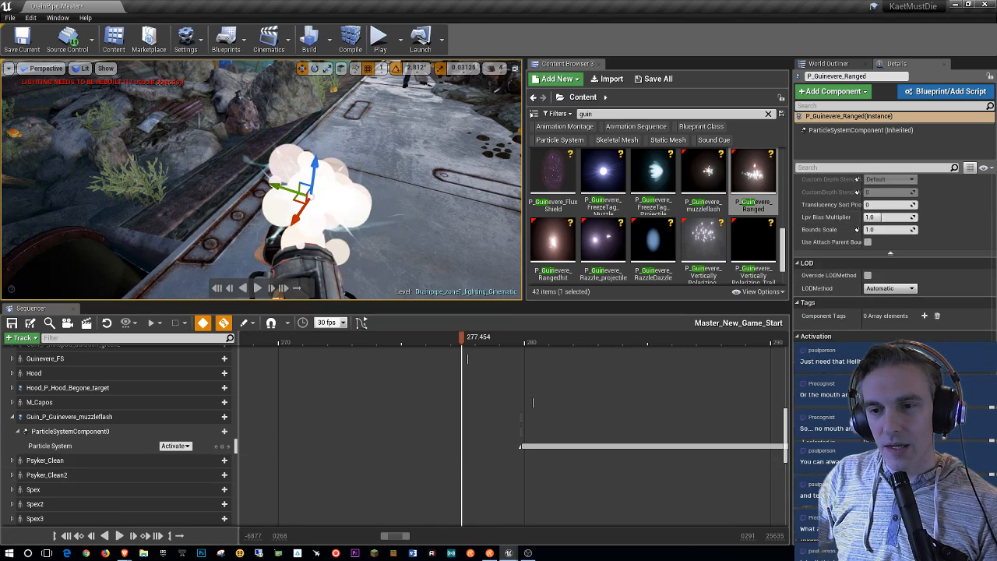
{"action": "left_click", "coordinate": [858, 349]}
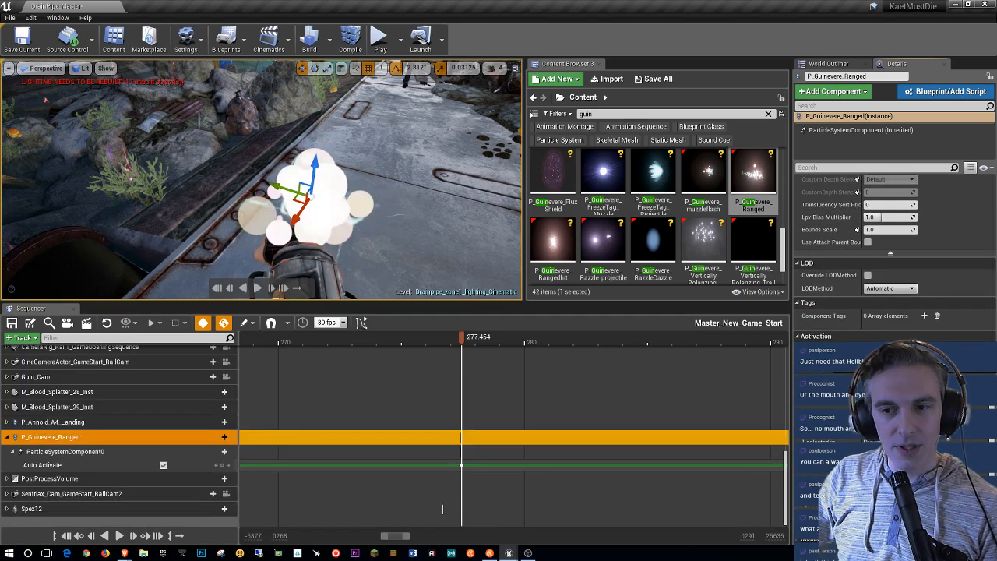
{"action": "left_click", "coordinate": [221, 452]}
{"action": "left_click", "coordinate": [283, 190]}
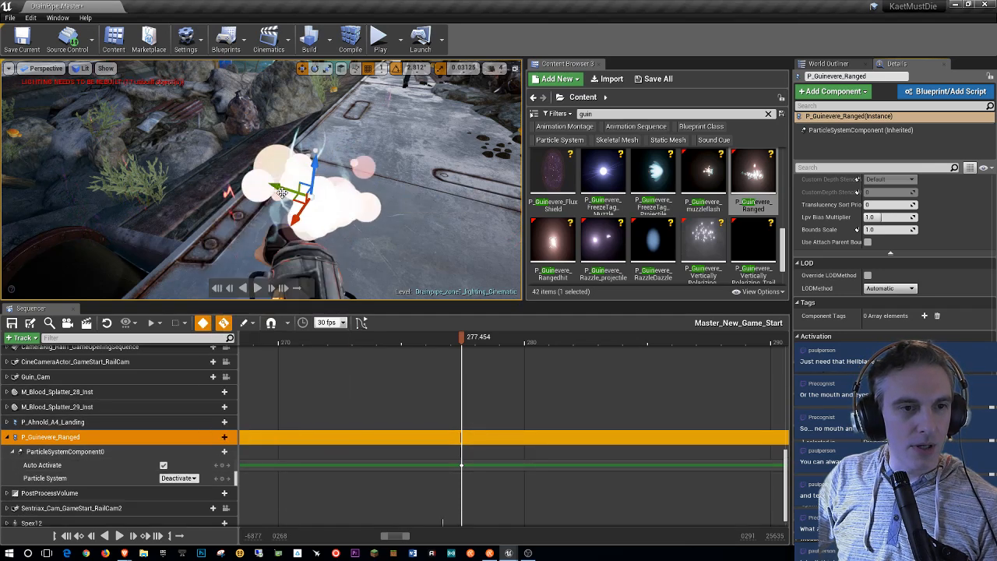
{"action": "left_click", "coordinate": [102, 465]}
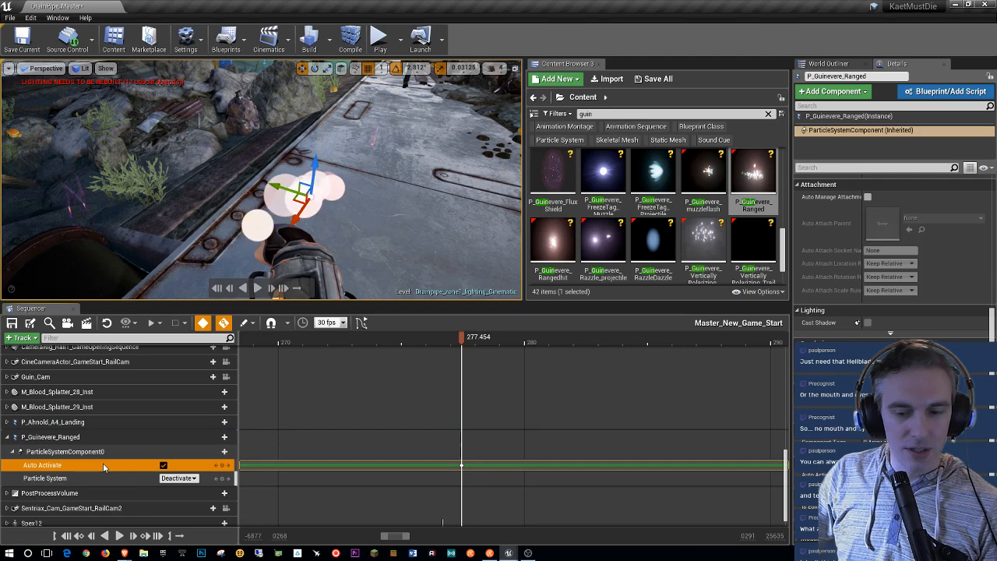
{"action": "key", "text": "Delete"}
Step: Key the P_Guinevere_Ranged Particle System track to Activate at about frame 280
{"action": "left_click", "coordinate": [190, 467]}
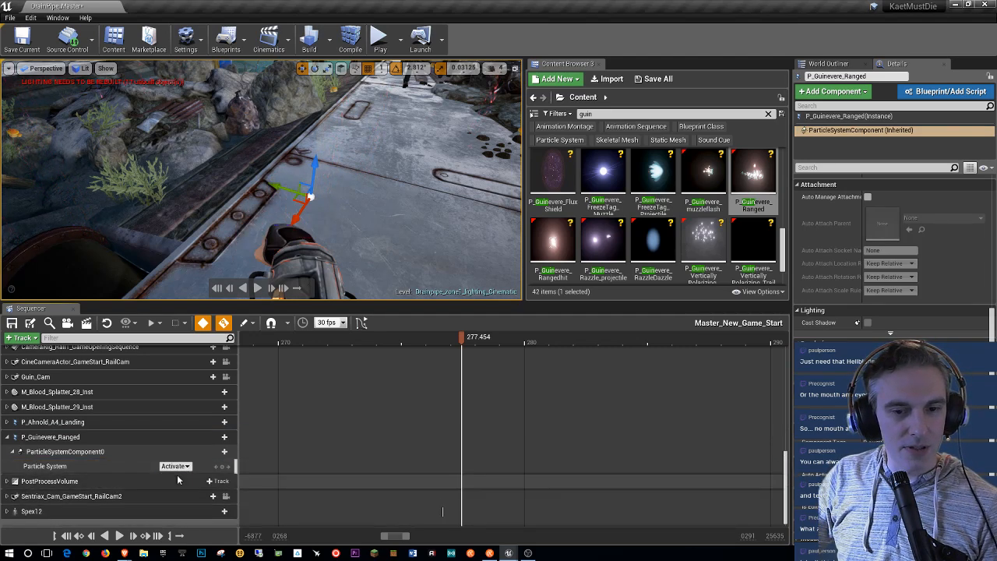
{"action": "left_click_drag", "start_coordinate": [464, 342], "coordinate": [535, 338]}
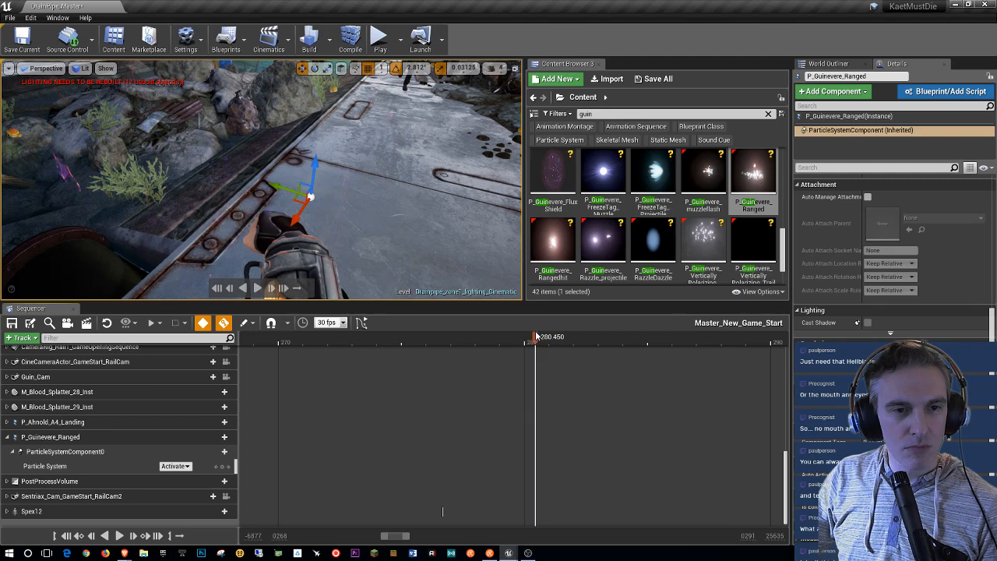
{"action": "left_click", "coordinate": [223, 466]}
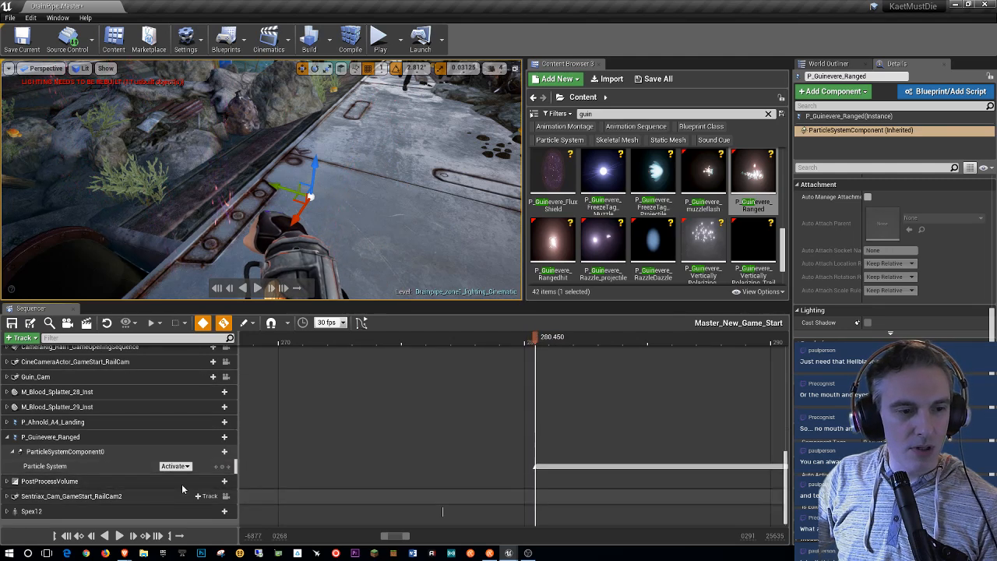
Step: Add a Transform track to the P_Guinevere_Ranged particle component and key its location, rotation and scale at about frame 280
{"action": "left_click", "coordinate": [219, 452]}
{"action": "left_click", "coordinate": [230, 210]}
{"action": "left_click", "coordinate": [18, 466]}
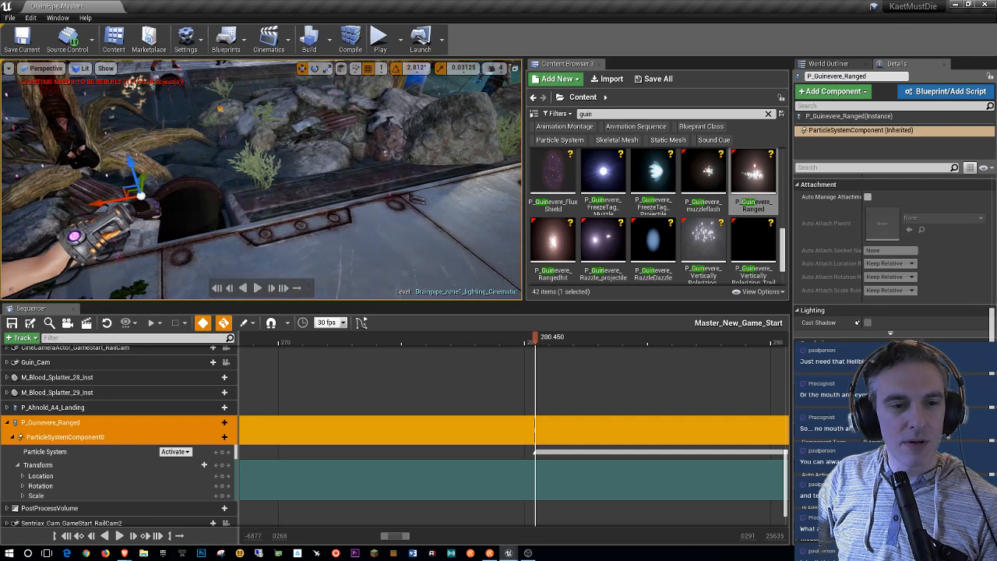
{"action": "left_click", "coordinate": [224, 476]}
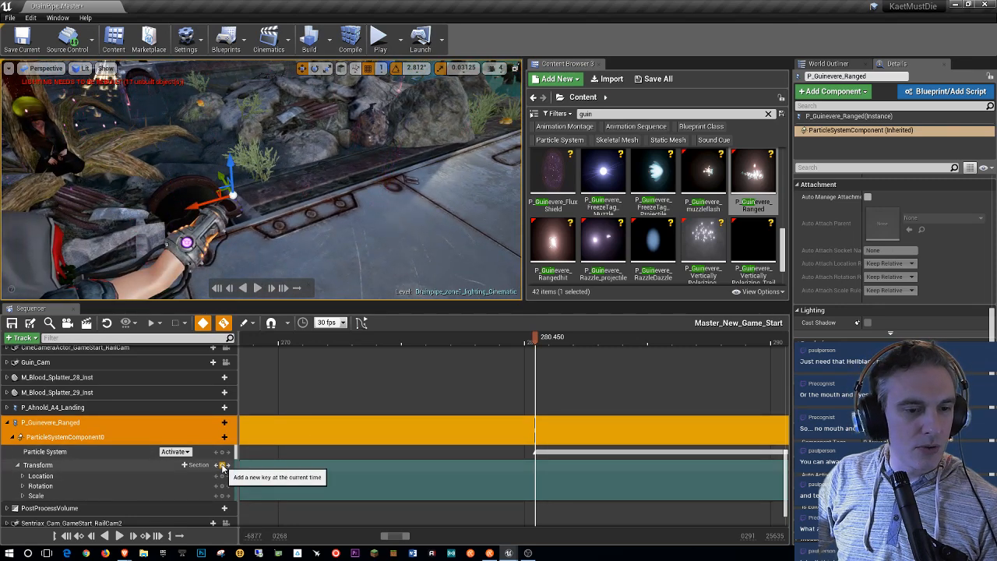
{"action": "left_click", "coordinate": [222, 486]}
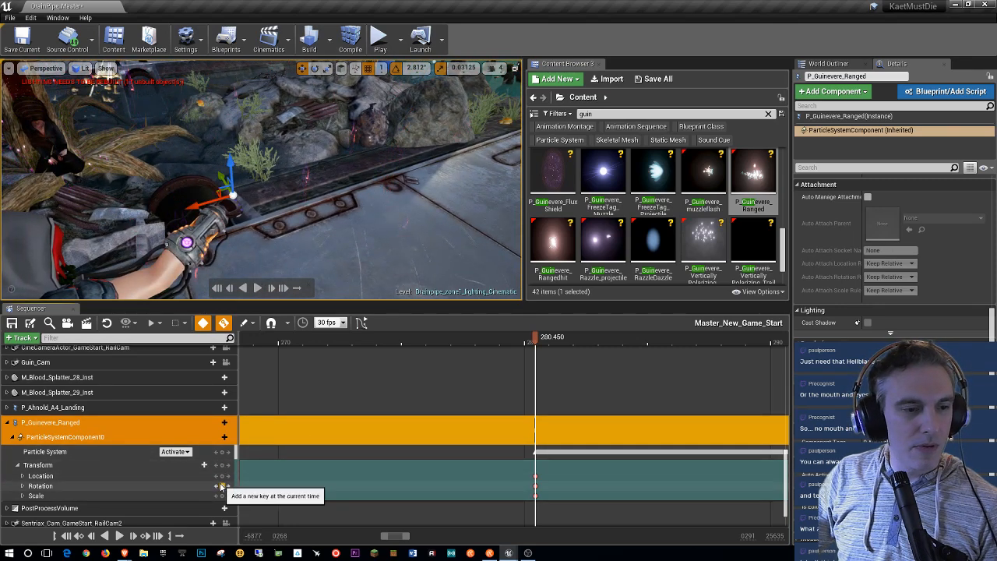
Step: Save the Master_New_Game_Start sequence and the current level
{"action": "right_click_drag", "start_coordinate": [371, 234], "coordinate": [273, 241]}
{"action": "scroll", "coordinate": [234, 399], "scroll_direction": "up", "scroll_amount": 12}
{"action": "scroll", "coordinate": [208, 399], "scroll_direction": "up", "scroll_amount": 6}
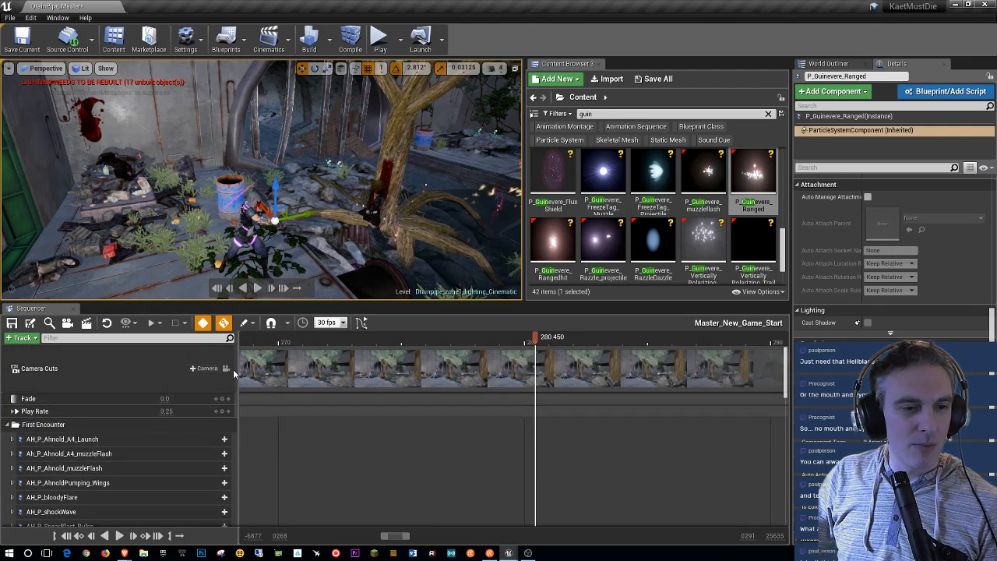
{"action": "left_click", "coordinate": [108, 425]}
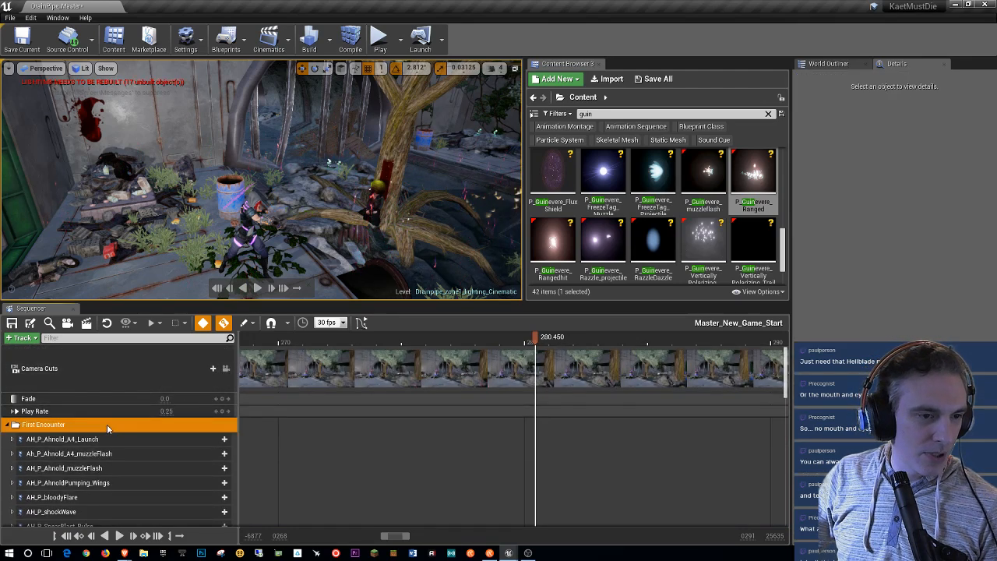
{"action": "left_click", "coordinate": [12, 324]}
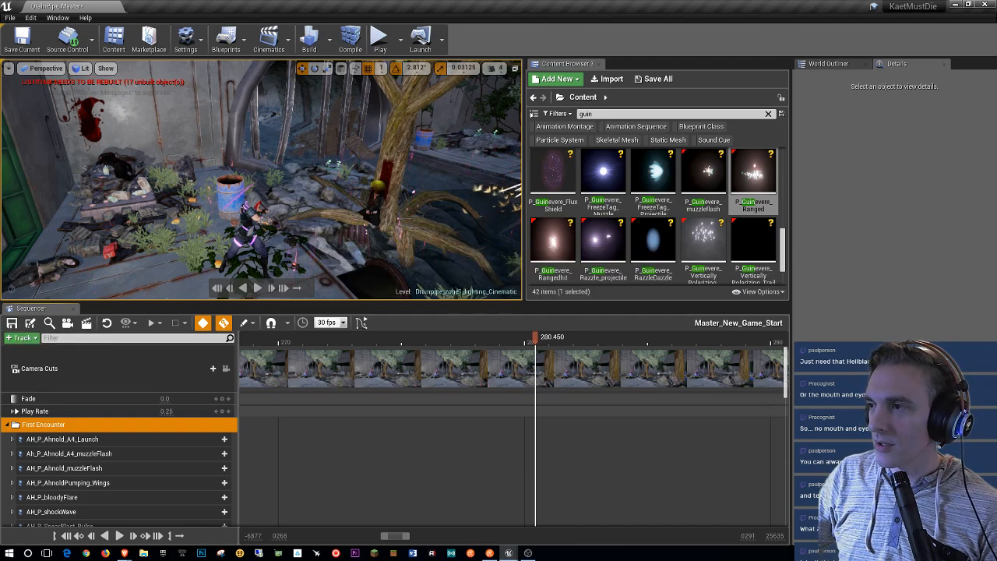
{"action": "key", "text": "ctrl+s"}
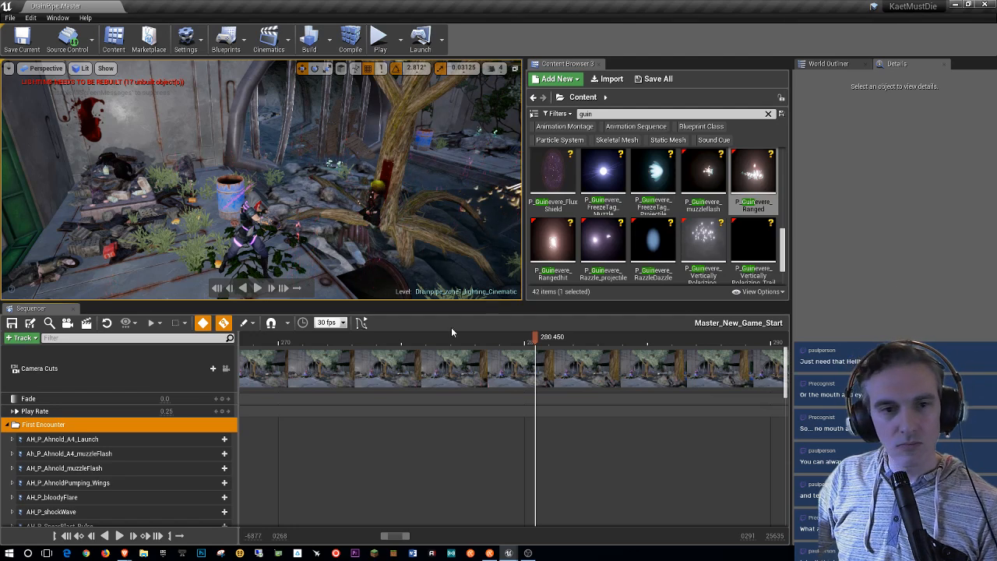
Step: Create a folder named Ahnold inside the First Encounter folder of the sequence
{"action": "scroll", "coordinate": [131, 431], "scroll_direction": "down", "scroll_amount": 3}
{"action": "scroll", "coordinate": [124, 431], "scroll_direction": "up", "scroll_amount": 3}
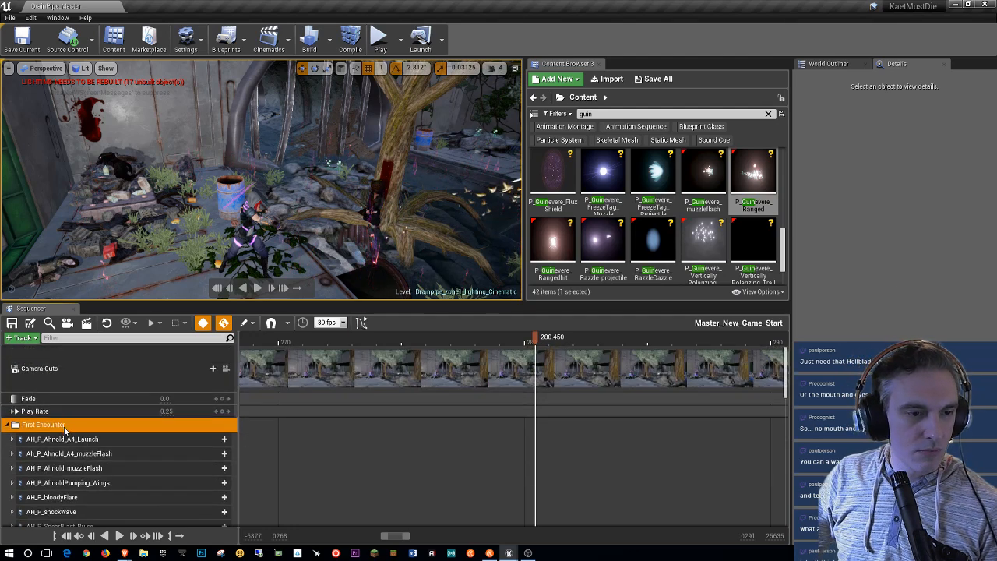
{"action": "right_click", "coordinate": [66, 430]}
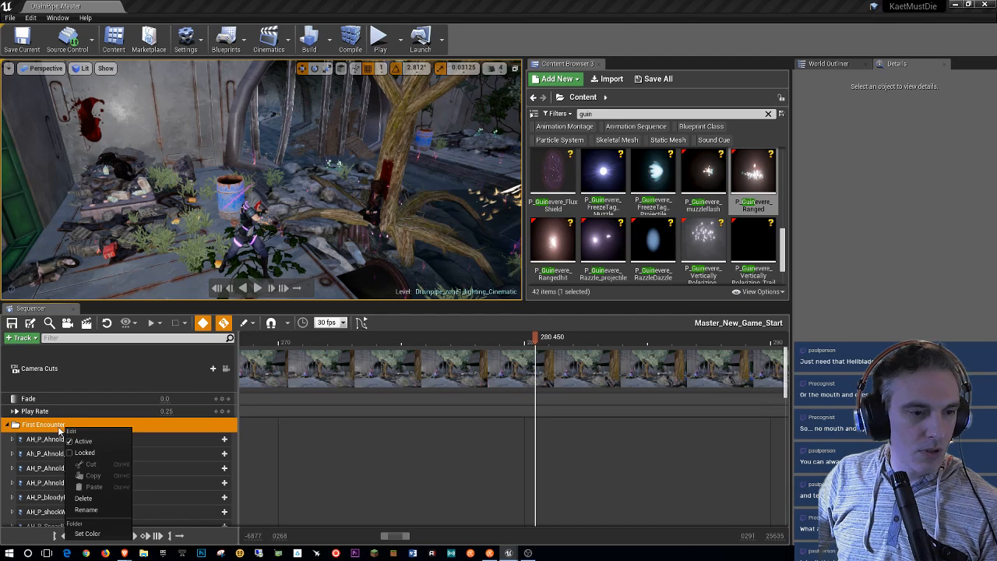
{"action": "left_click", "coordinate": [51, 431]}
{"action": "left_click", "coordinate": [23, 337]}
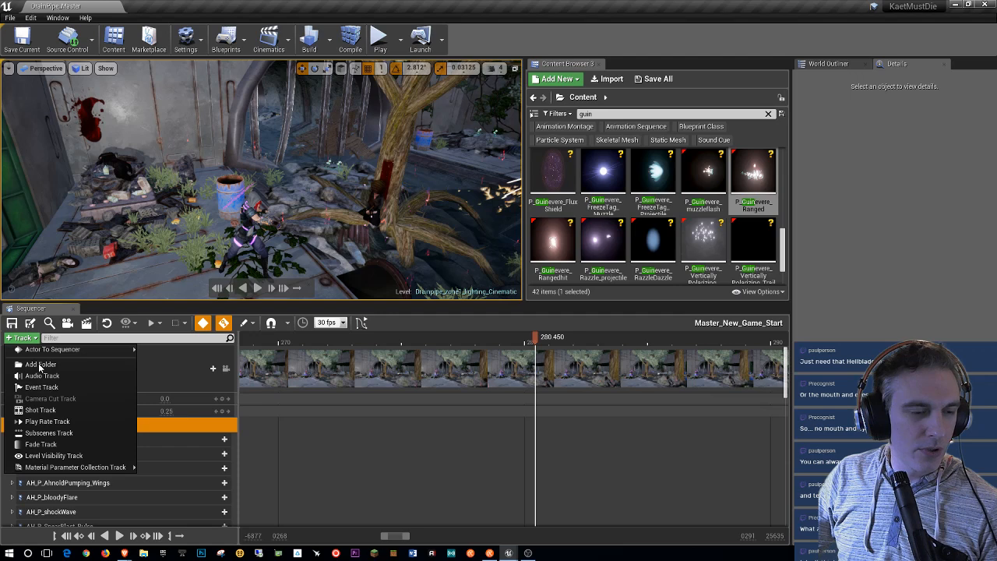
{"action": "left_click", "coordinate": [45, 365]}
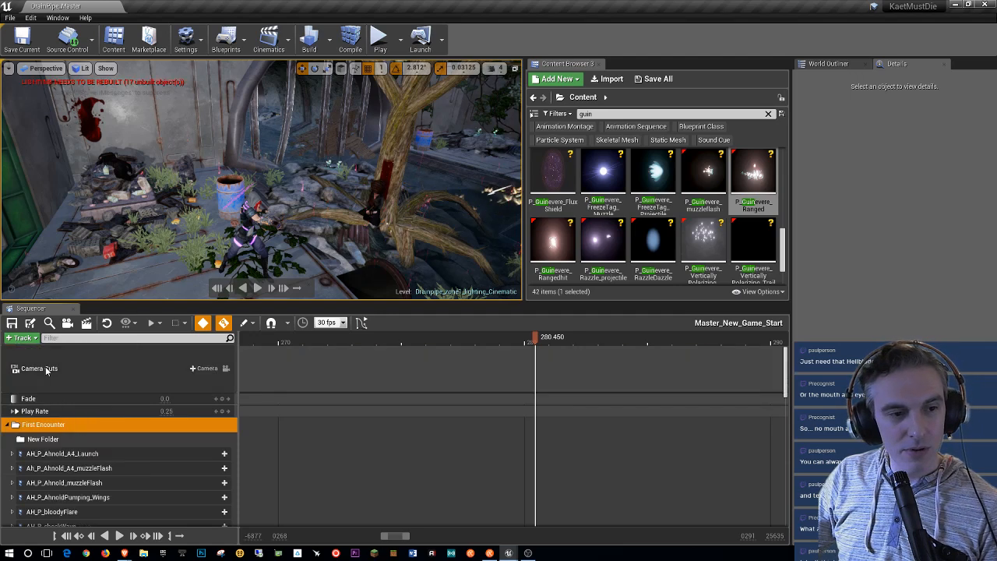
{"action": "left_click", "coordinate": [51, 441]}
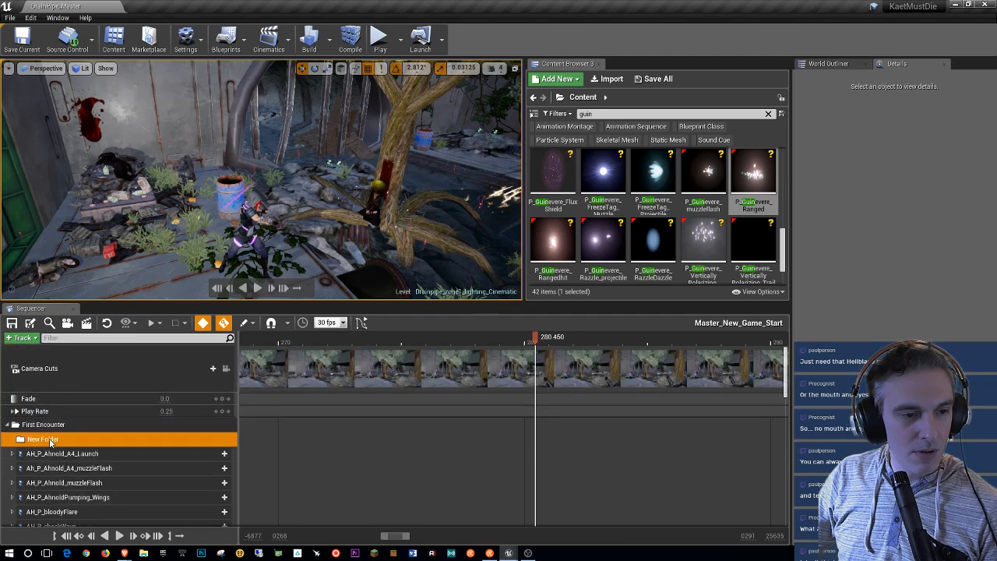
{"action": "right_click", "coordinate": [52, 442]}
{"action": "left_click", "coordinate": [70, 408]}
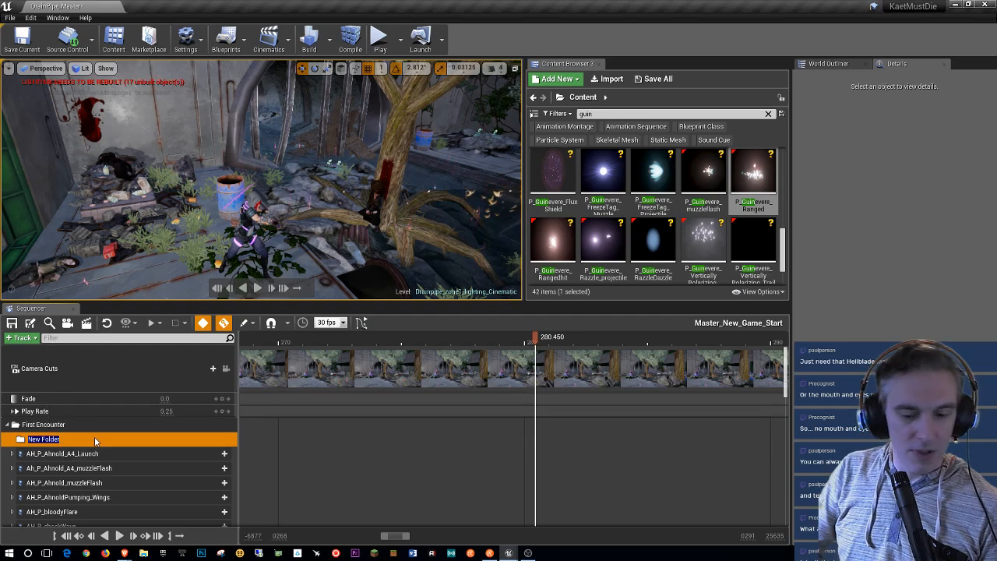
{"action": "type", "text": "Ahnold"}
Step: Move the nine tracks from AH_P_Ahnold_A4_Launch through ahnold_hair into the Ahnold folder
{"action": "left_click", "coordinate": [112, 451]}
{"action": "scroll", "coordinate": [113, 444], "scroll_direction": "down", "scroll_amount": 3}
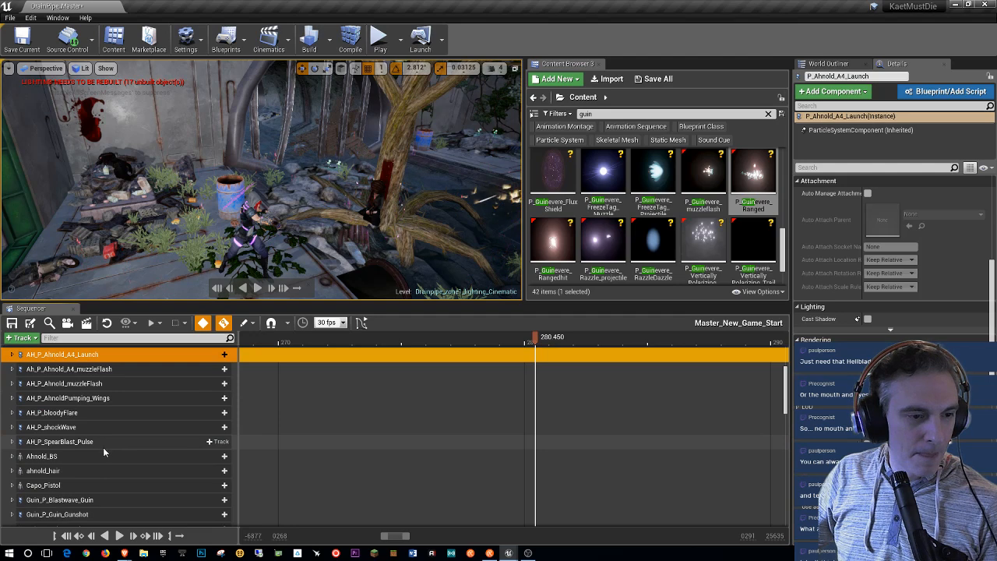
{"action": "left_click", "coordinate": [72, 471], "text": "shift"}
{"action": "scroll", "coordinate": [110, 521], "scroll_direction": "up", "scroll_amount": 2}
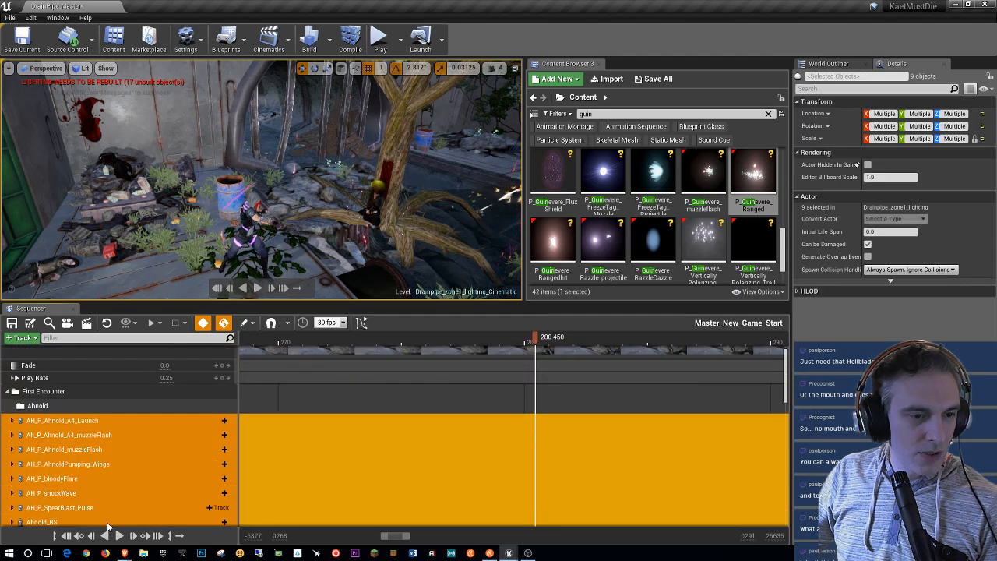
{"action": "scroll", "coordinate": [83, 442], "scroll_direction": "up", "scroll_amount": 1}
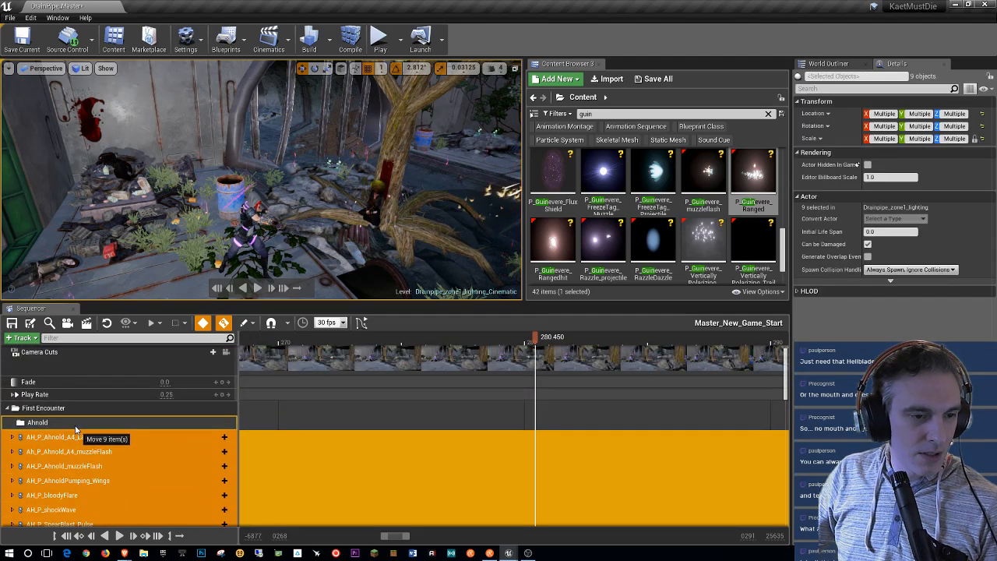
{"action": "double_click", "coordinate": [74, 426]}
{"action": "scroll", "coordinate": [74, 452], "scroll_direction": "down", "scroll_amount": 4}
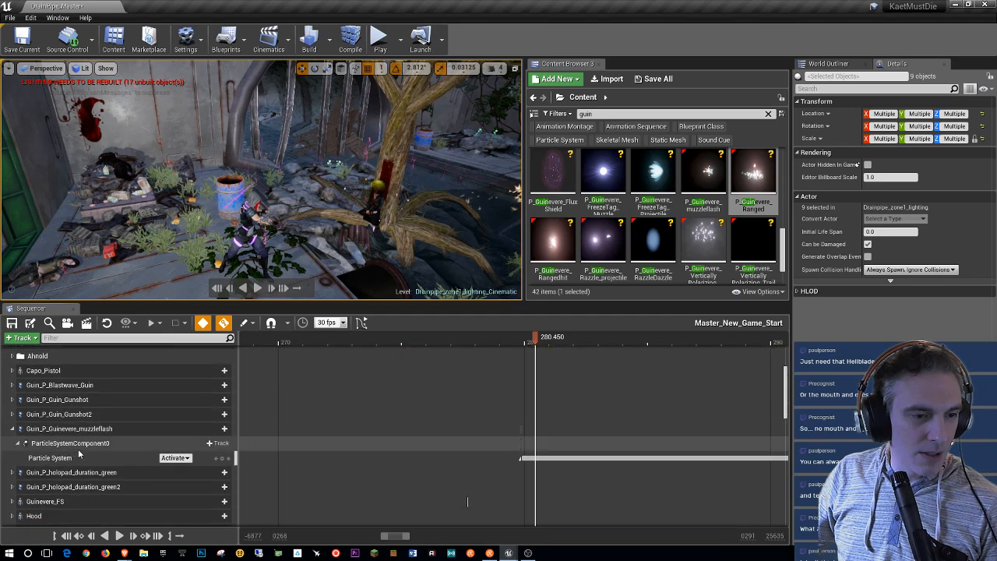
Step: Create a folder named Guin inside the First Encounter folder of the sequence
{"action": "scroll", "coordinate": [109, 450], "scroll_direction": "up", "scroll_amount": 3}
{"action": "left_click", "coordinate": [62, 393]}
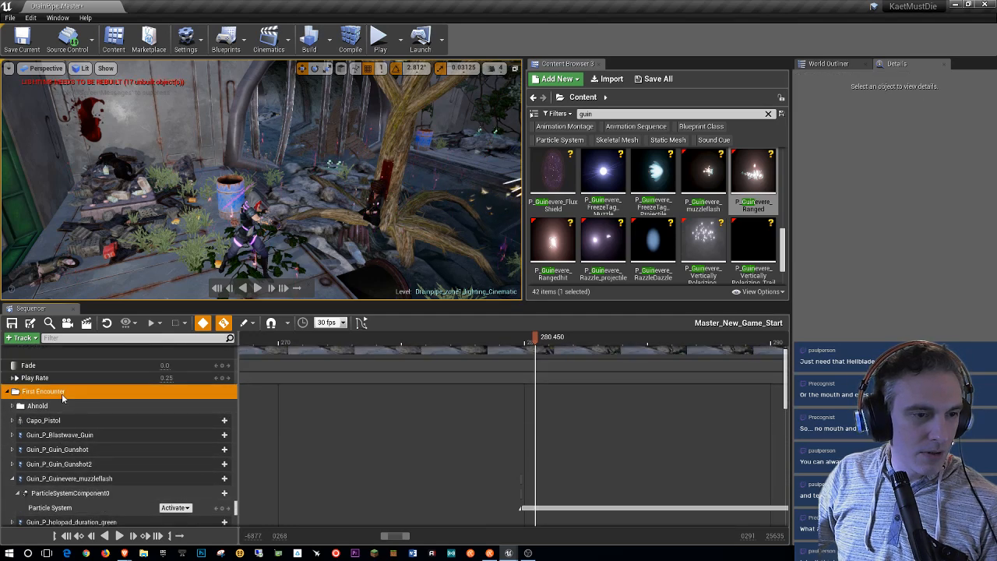
{"action": "left_click", "coordinate": [23, 338]}
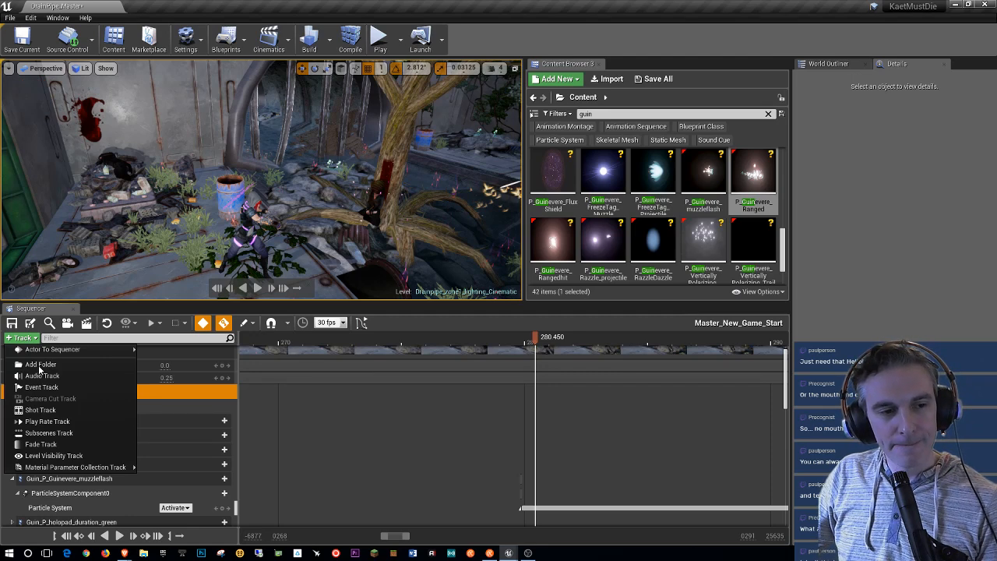
{"action": "left_click", "coordinate": [40, 365]}
{"action": "left_click", "coordinate": [47, 420]}
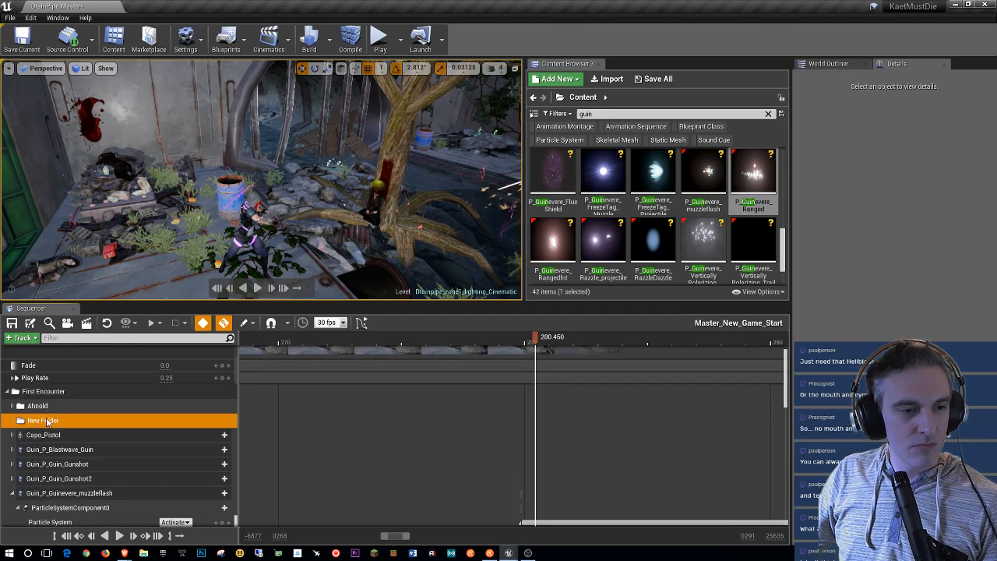
{"action": "right_click", "coordinate": [47, 421]}
{"action": "left_click", "coordinate": [67, 523]}
{"action": "type", "text": "Guin"}
{"action": "key", "text": "Return"}
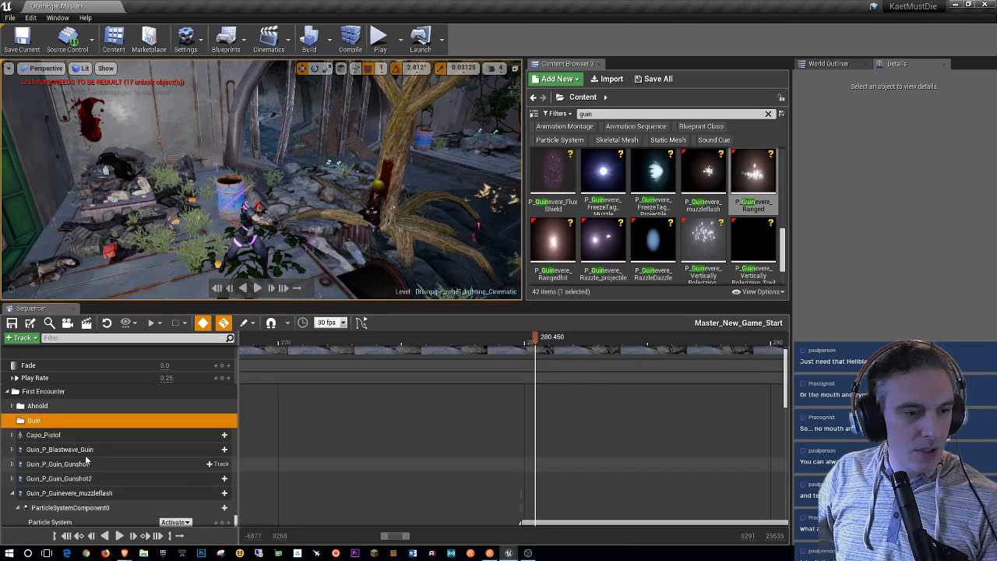
Step: Move the tracks from Guin_P_Blastwave_Guin through Guinevere_FS into the Guin folder
{"action": "left_click", "coordinate": [60, 450]}
{"action": "scroll", "coordinate": [97, 483], "scroll_direction": "down", "scroll_amount": 4}
{"action": "scroll", "coordinate": [96, 481], "scroll_direction": "down", "scroll_amount": 2}
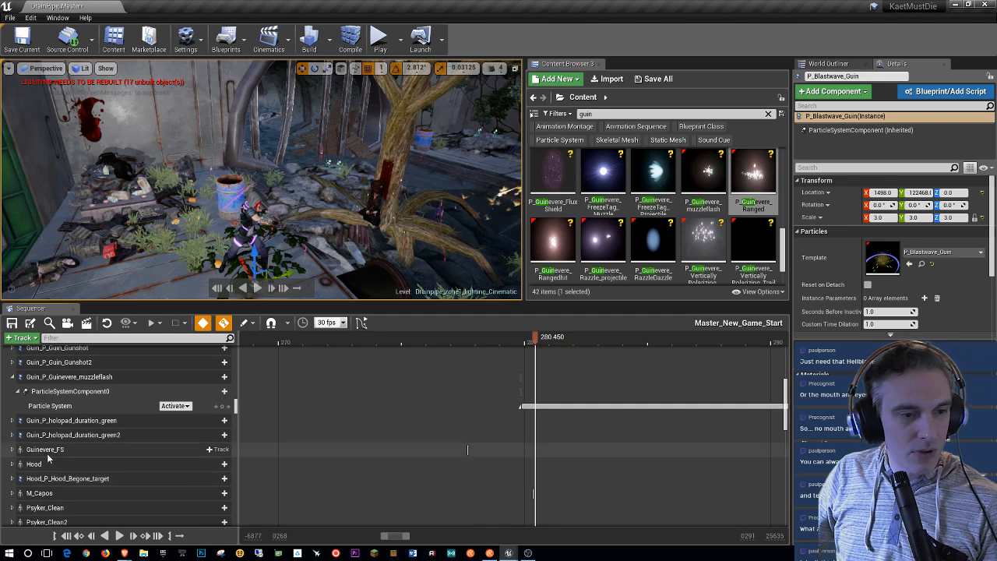
{"action": "left_click", "coordinate": [63, 452], "text": "shift"}
{"action": "scroll", "coordinate": [151, 459], "scroll_direction": "up", "scroll_amount": 4}
{"action": "scroll", "coordinate": [151, 460], "scroll_direction": "up", "scroll_amount": 2}
{"action": "left_click_drag", "start_coordinate": [117, 436], "coordinate": [40, 405]}
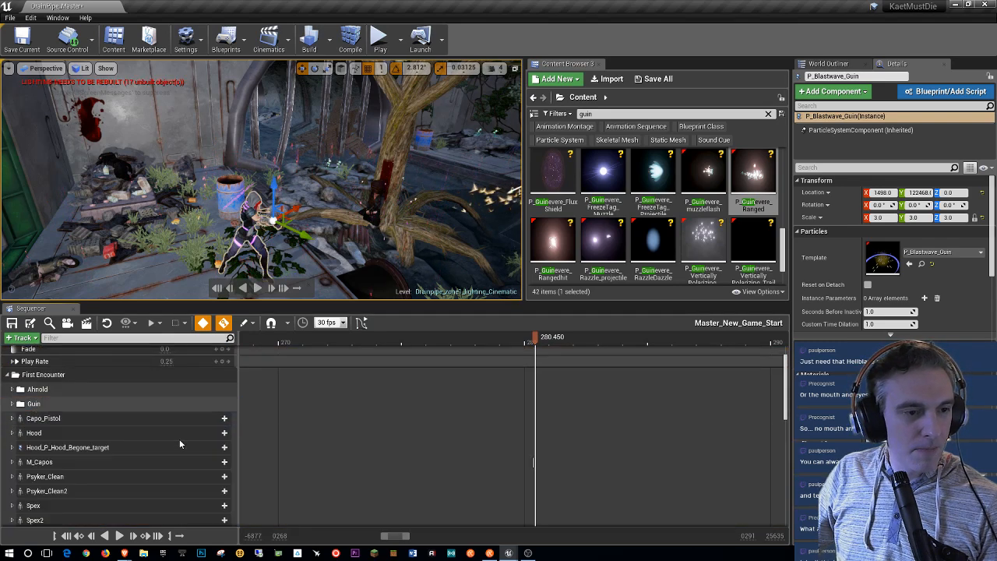
Step: Create a folder named NPC inside the First Encounter folder of the sequence
{"action": "scroll", "coordinate": [132, 447], "scroll_direction": "down", "scroll_amount": 3}
{"action": "scroll", "coordinate": [131, 447], "scroll_direction": "up", "scroll_amount": 2}
{"action": "scroll", "coordinate": [131, 442], "scroll_direction": "up", "scroll_amount": 3}
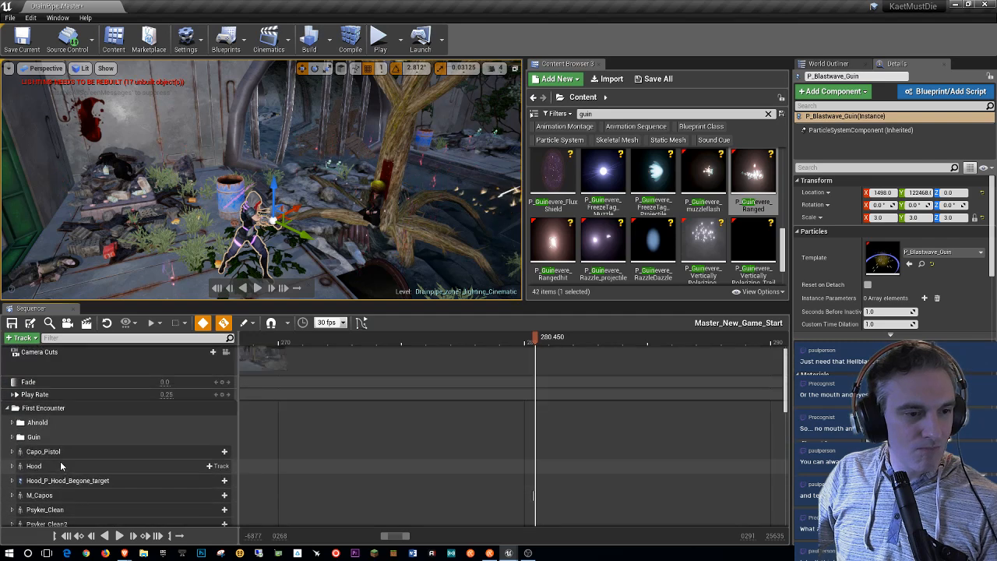
{"action": "left_click", "coordinate": [39, 408]}
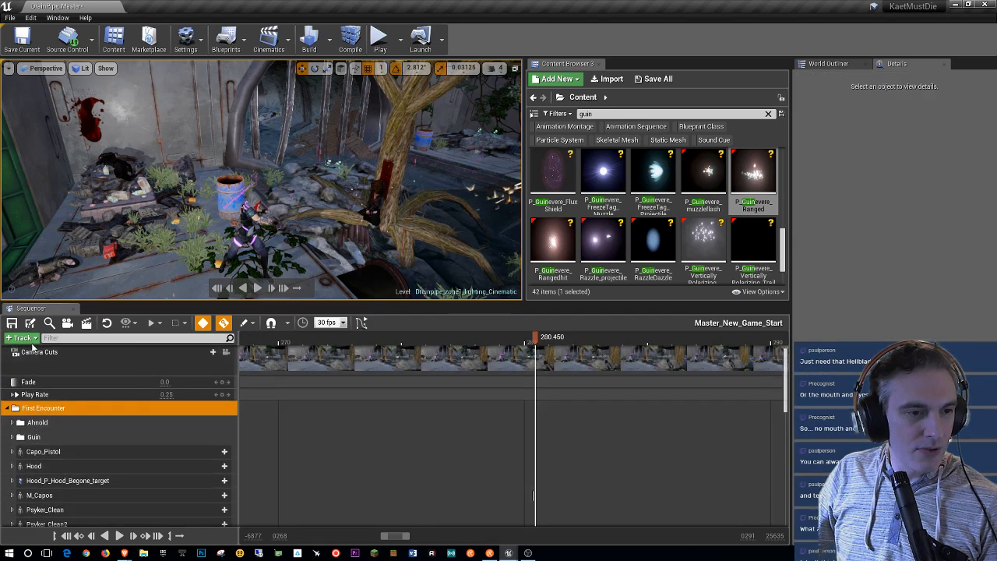
{"action": "left_click", "coordinate": [22, 337]}
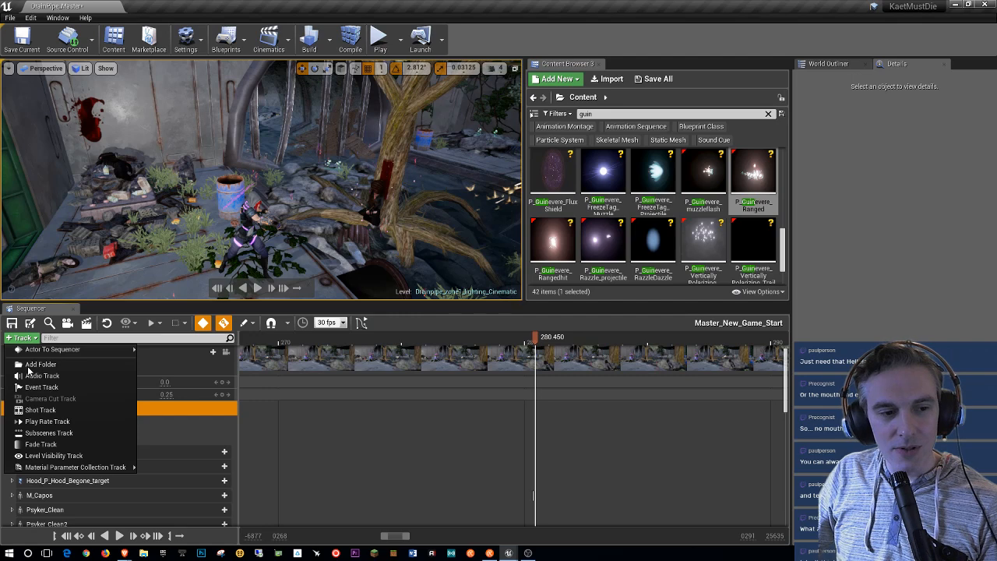
{"action": "left_click", "coordinate": [31, 365]}
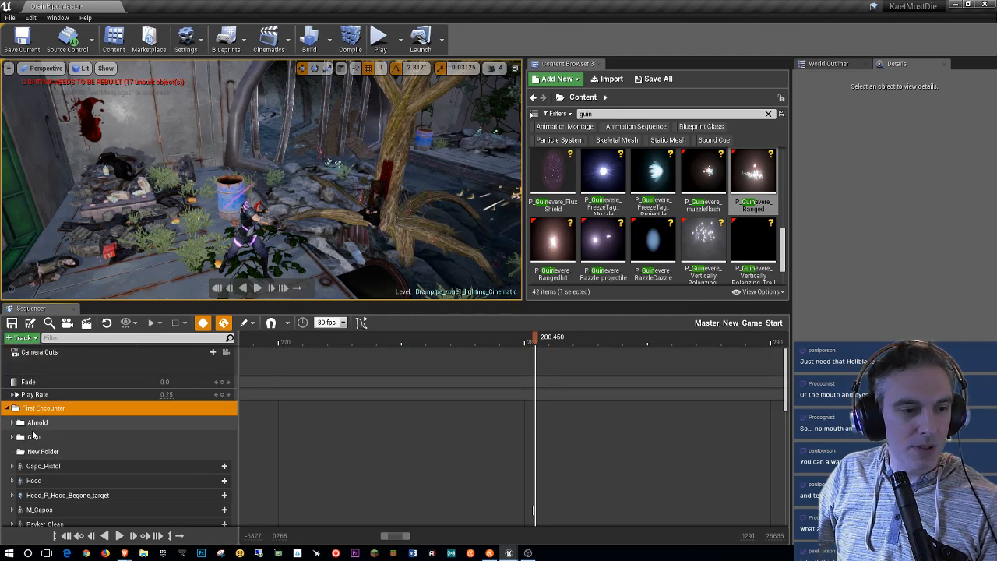
{"action": "right_click", "coordinate": [42, 461]}
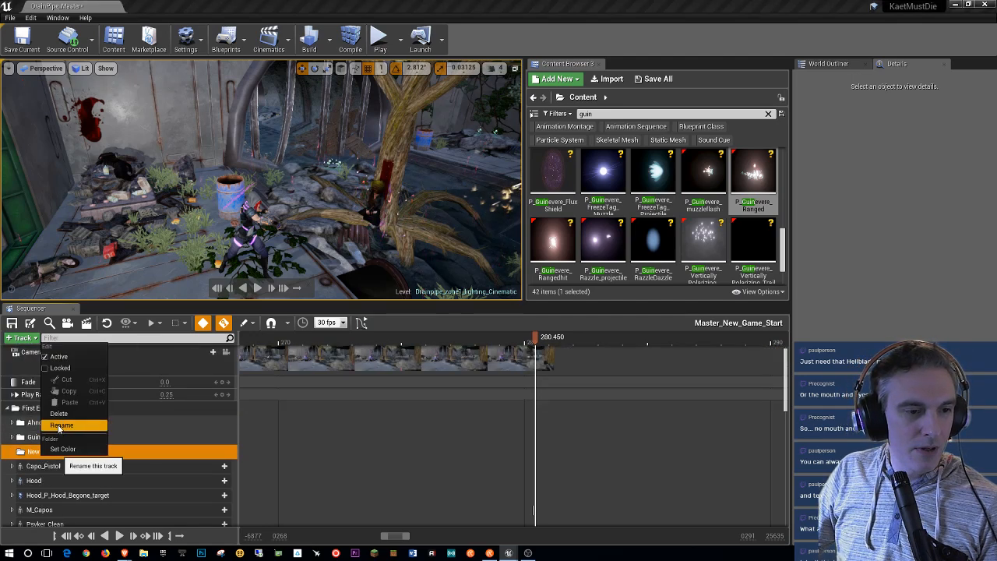
{"action": "left_click", "coordinate": [66, 429]}
{"action": "type", "text": "NPC"}
{"action": "key", "text": "Return"}
Step: Move the remaining First Encounter tracks, from Capo_Pistol through Spex3, into the NPC folder
{"action": "scroll", "coordinate": [117, 472], "scroll_direction": "down", "scroll_amount": 1}
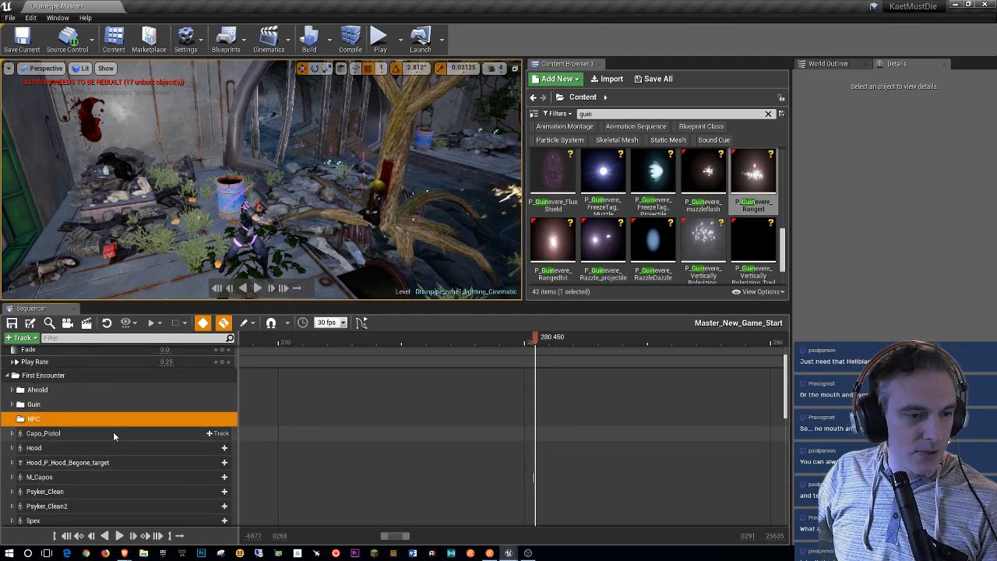
{"action": "left_click", "coordinate": [112, 433]}
{"action": "left_click", "coordinate": [105, 449], "text": "shift"}
{"action": "left_click", "coordinate": [98, 463], "text": "shift"}
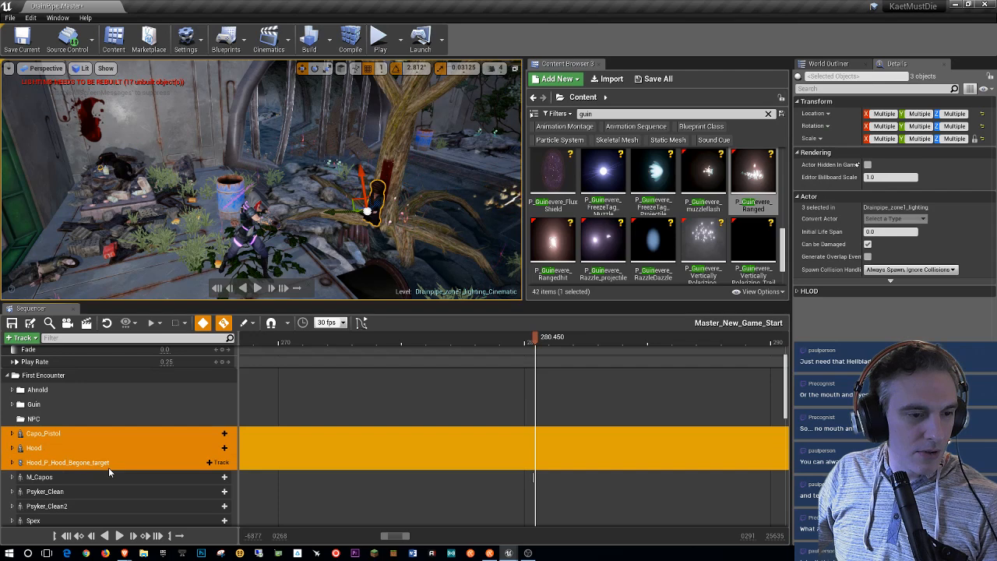
{"action": "scroll", "coordinate": [108, 468], "scroll_direction": "down", "scroll_amount": 2}
{"action": "scroll", "coordinate": [85, 492], "scroll_direction": "down", "scroll_amount": 2}
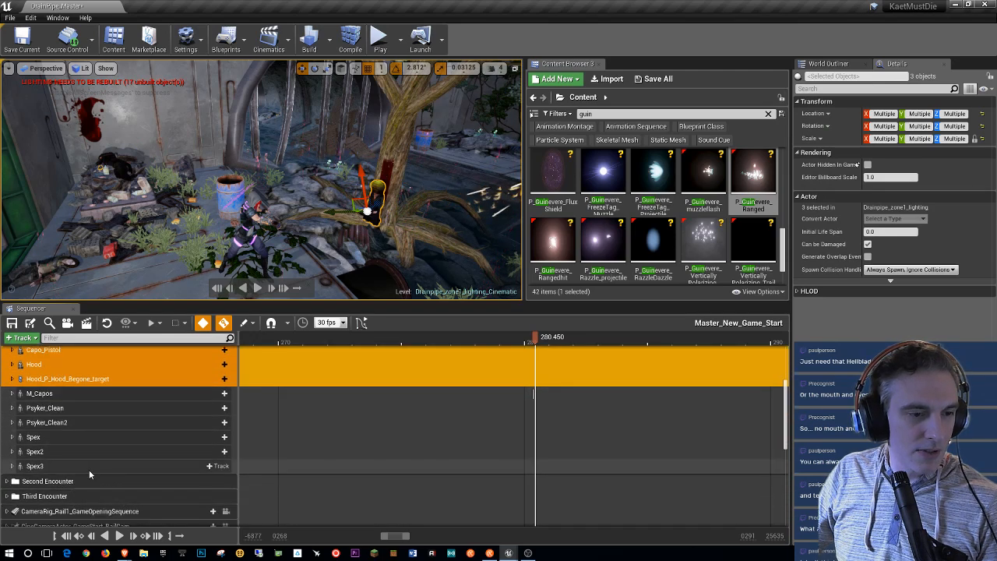
{"action": "left_click", "coordinate": [89, 470], "text": "shift"}
{"action": "scroll", "coordinate": [95, 476], "scroll_direction": "up", "scroll_amount": 2}
{"action": "left_click_drag", "start_coordinate": [95, 475], "coordinate": [35, 387]}
{"action": "scroll", "coordinate": [113, 460], "scroll_direction": "up", "scroll_amount": 3}
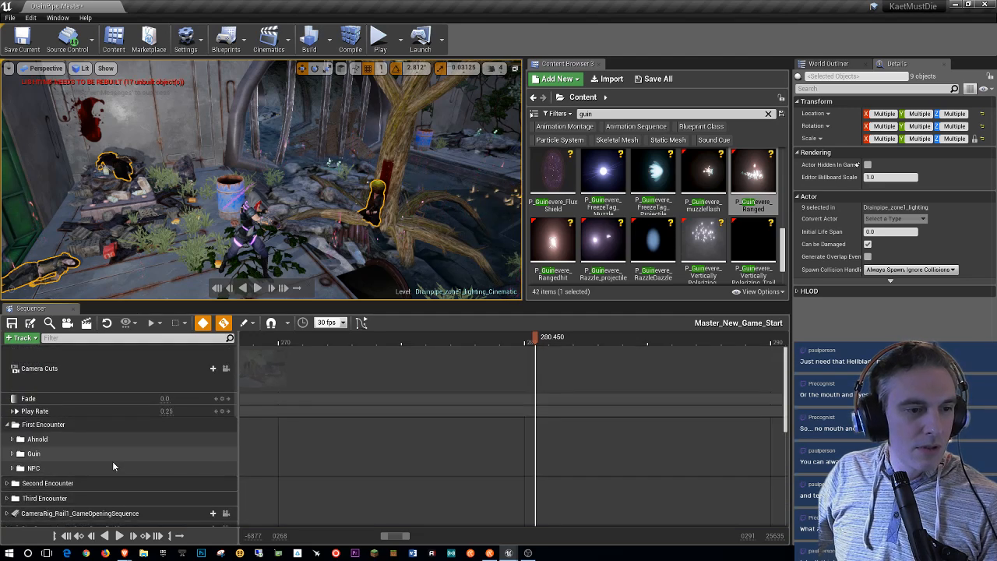
Step: Expand the Guin folder and move the playhead to about frame 279.75, where the muzzleflash activates
{"action": "left_click", "coordinate": [13, 453]}
{"action": "scroll", "coordinate": [81, 478], "scroll_direction": "down", "scroll_amount": 3}
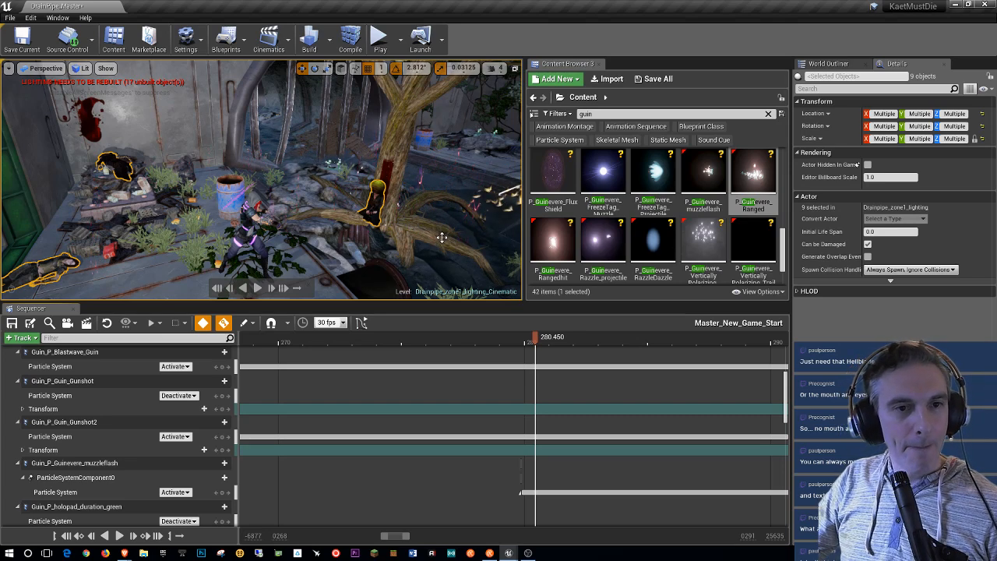
{"action": "mouse_move", "coordinate": [535, 337]}
{"action": "left_mouse_down"}
{"action": "mouse_move", "coordinate": [479, 340]}
{"action": "mouse_move", "coordinate": [606, 341]}
{"action": "mouse_move", "coordinate": [519, 345]}
{"action": "left_mouse_up"}
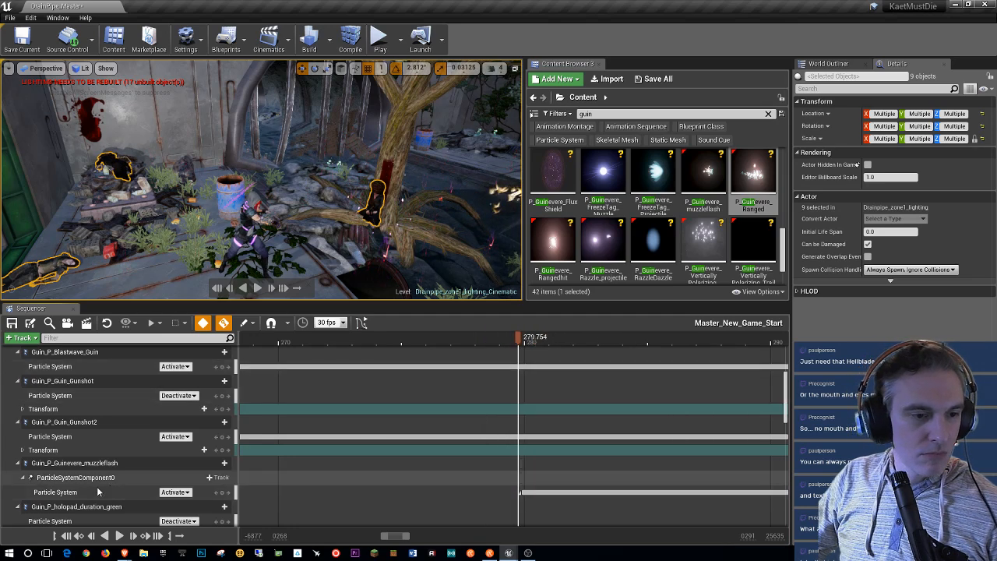
Step: Collapse the particle tracks inside the Guin folder, keeping Guinevere_FS expanded to show its Transform and Animation tracks
{"action": "scroll", "coordinate": [113, 410], "scroll_direction": "up", "scroll_amount": 2}
{"action": "left_click", "coordinate": [17, 385]}
{"action": "left_click", "coordinate": [14, 400]}
{"action": "left_click", "coordinate": [18, 399]}
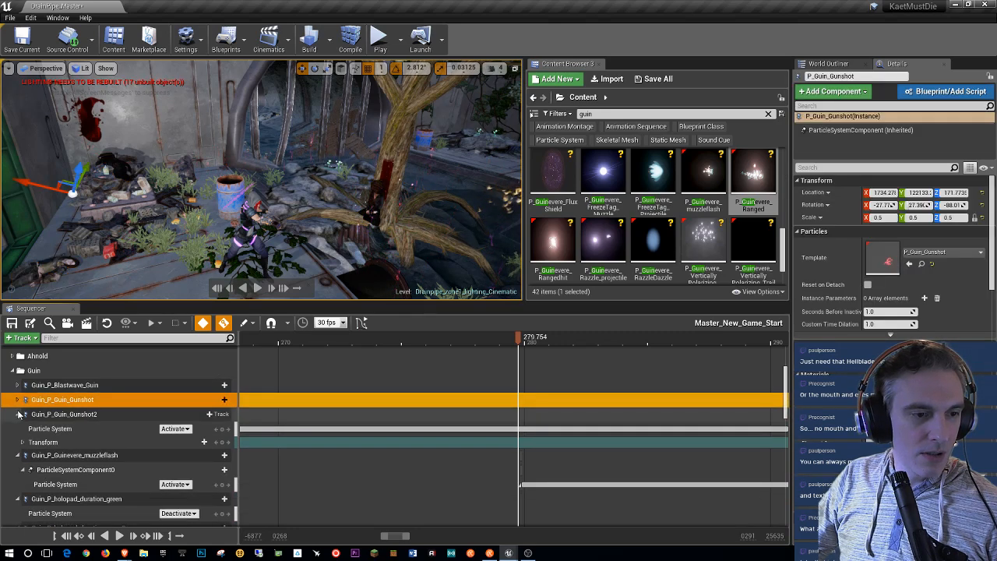
{"action": "left_click", "coordinate": [19, 414]}
{"action": "left_click", "coordinate": [18, 413]}
{"action": "left_click", "coordinate": [18, 428]}
{"action": "left_click", "coordinate": [18, 442]}
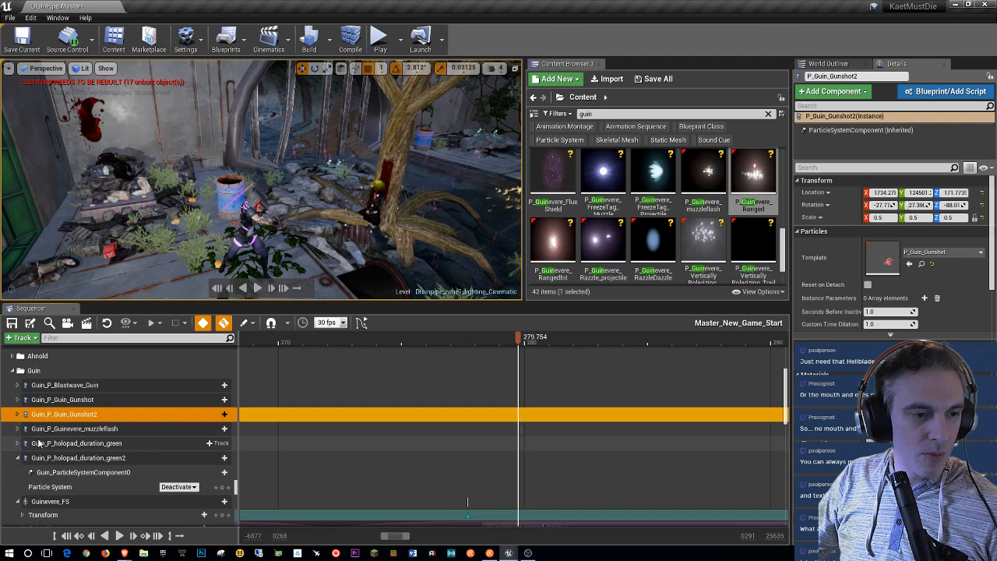
{"action": "scroll", "coordinate": [37, 442], "scroll_direction": "down", "scroll_amount": 2}
{"action": "left_click", "coordinate": [18, 425]}
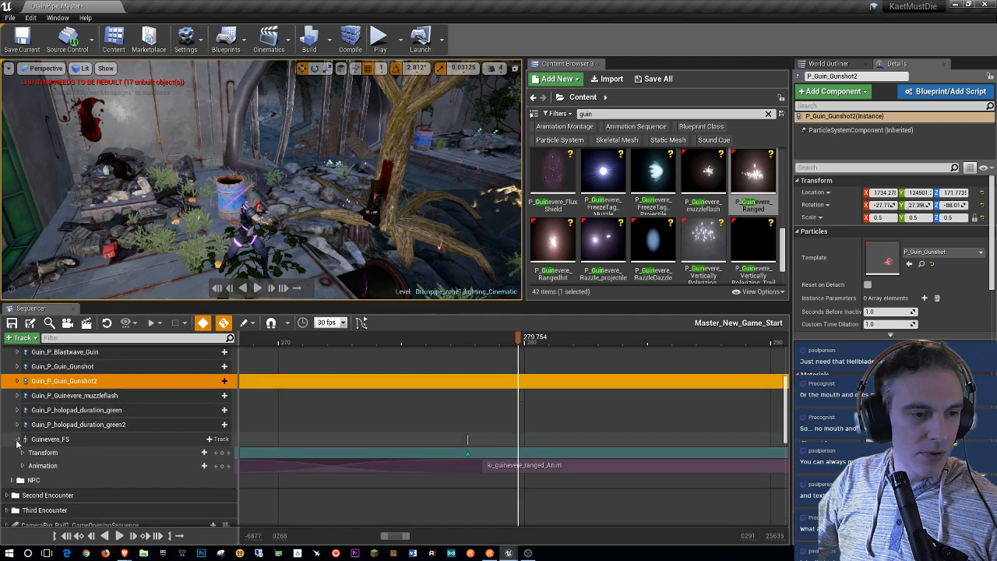
{"action": "left_click", "coordinate": [18, 439]}
{"action": "scroll", "coordinate": [90, 456], "scroll_direction": "up", "scroll_amount": 1}
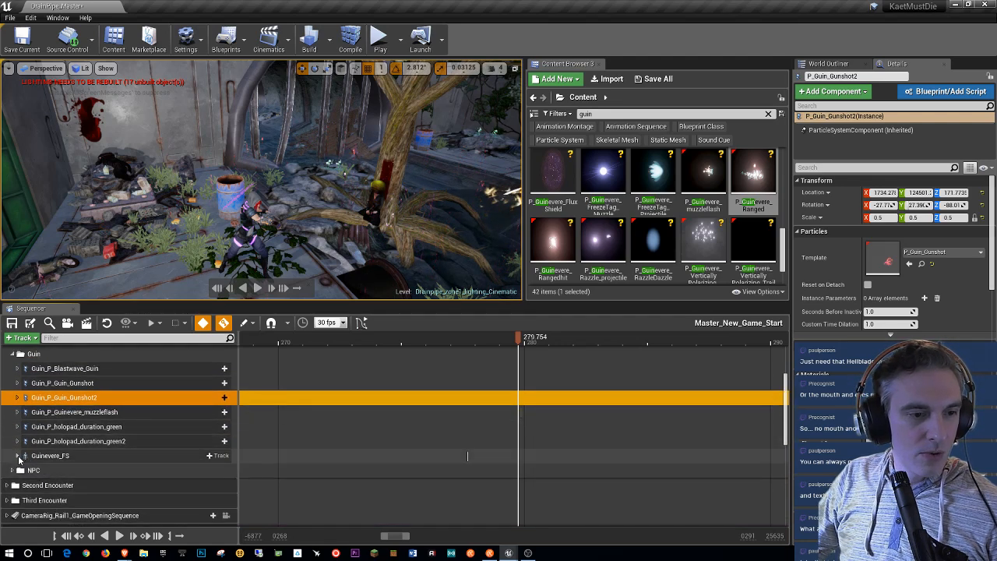
{"action": "left_click", "coordinate": [17, 456]}
{"action": "scroll", "coordinate": [178, 428], "scroll_direction": "down", "scroll_amount": 1}
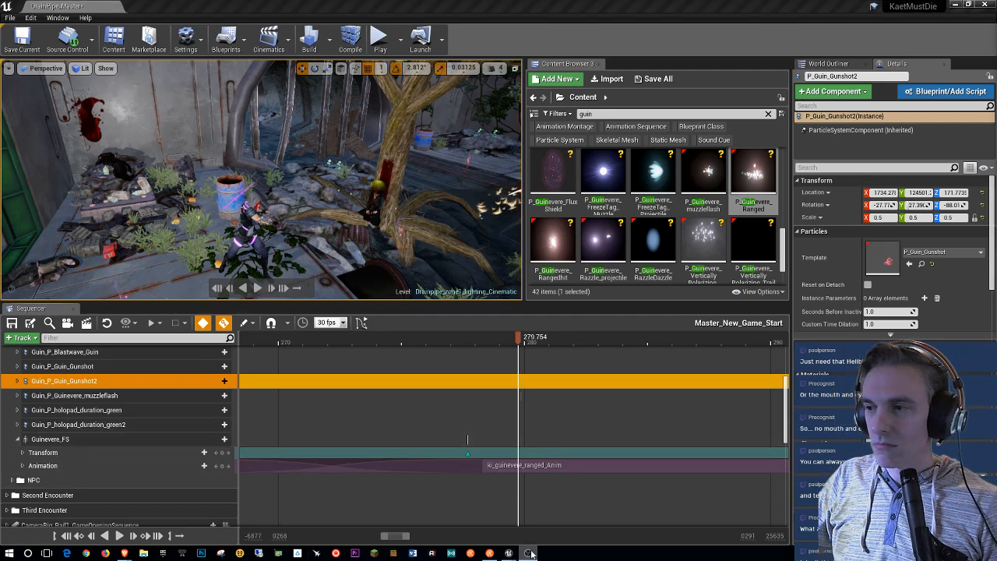
{"action": "right_click", "coordinate": [530, 554]}
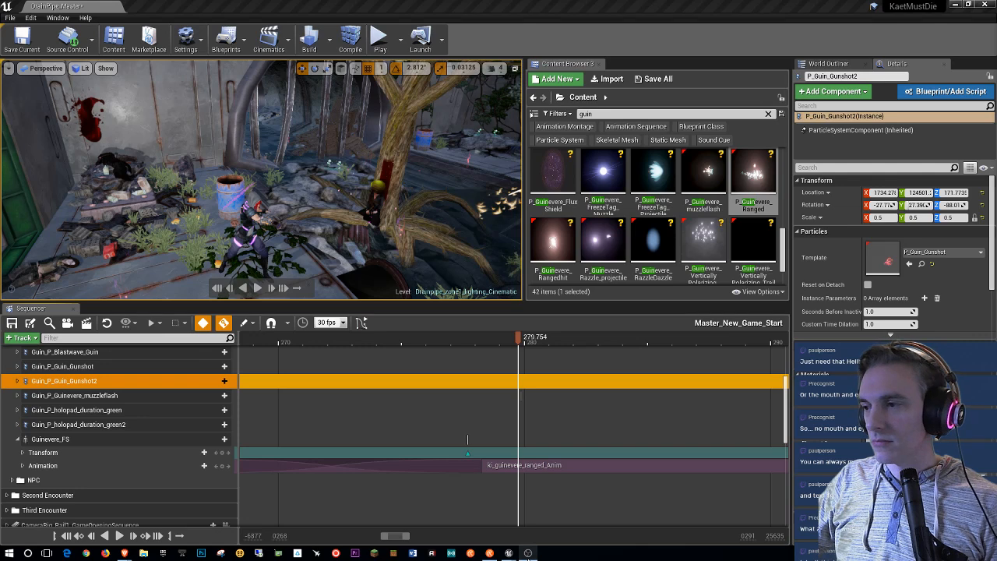
{"action": "mouse_move", "coordinate": [529, 554]}
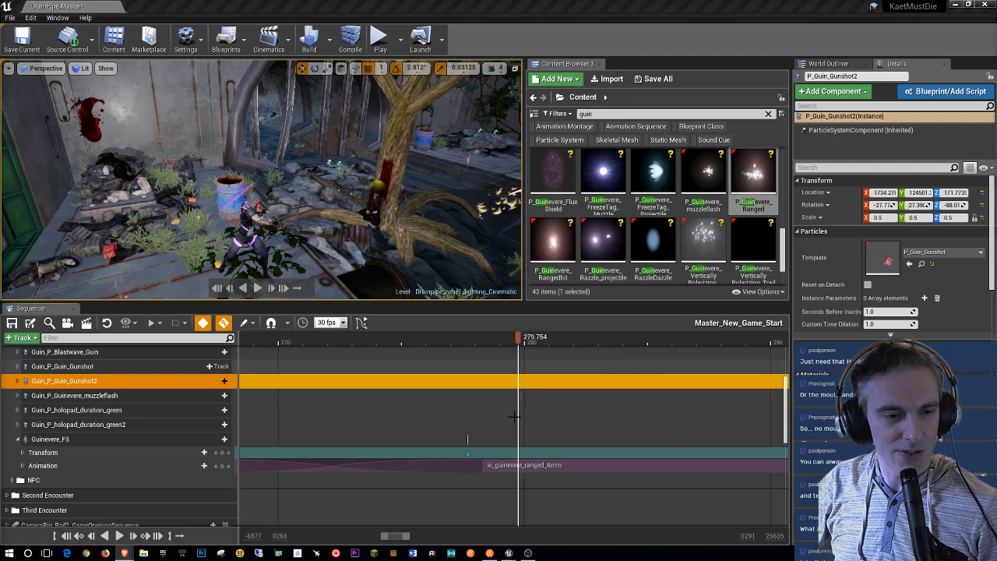
Step: Select the Guin_P_Guinevere_muzzleflash track and view Guinevere up close with the editor icons shown in the viewport
{"action": "scroll", "coordinate": [106, 457], "scroll_direction": "up", "scroll_amount": 1}
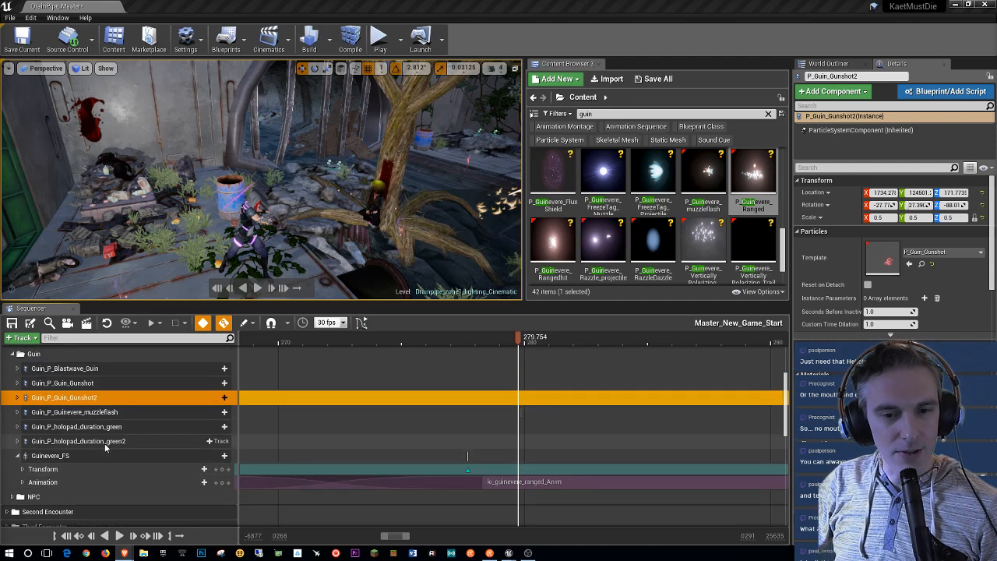
{"action": "left_click", "coordinate": [153, 413]}
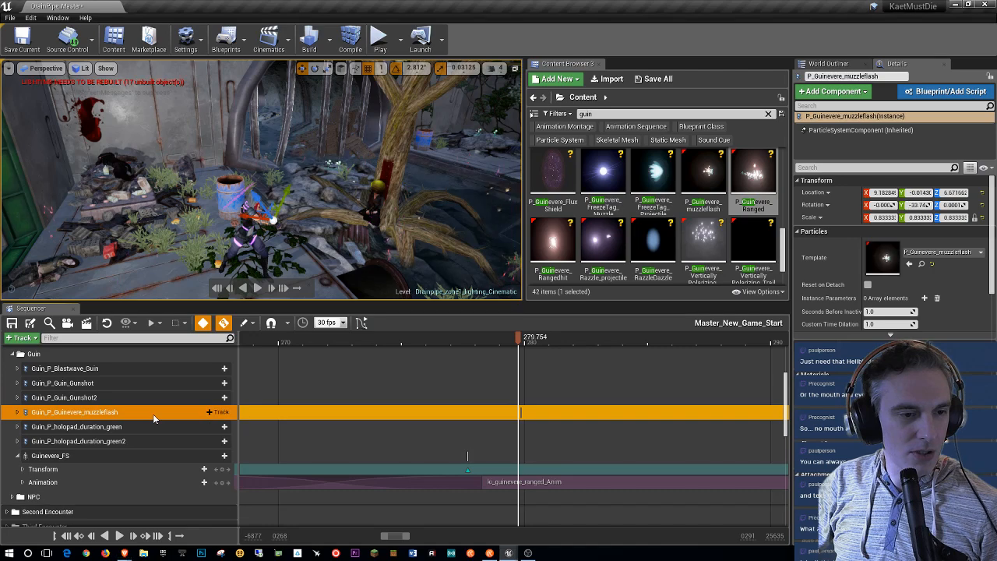
{"action": "right_click_drag", "start_coordinate": [382, 212], "coordinate": [333, 214]}
{"action": "key", "text": "w"}
{"action": "key", "text": "g"}
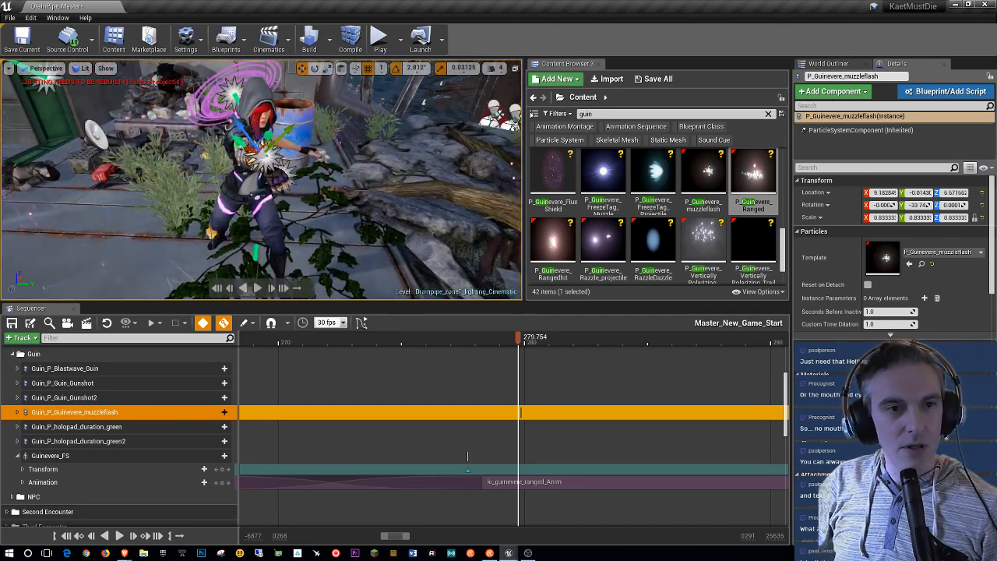
Step: Select the P_Guinevere_Ranged emitter at Guinevere's hands, frame it, and select its Location key at about frame 280
{"action": "left_click", "coordinate": [269, 155]}
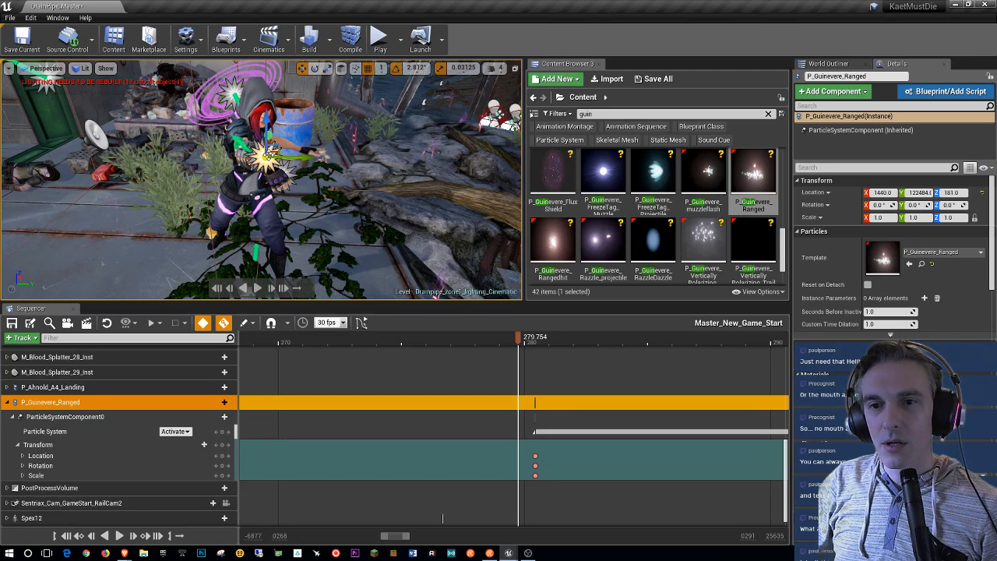
{"action": "key", "text": "f"}
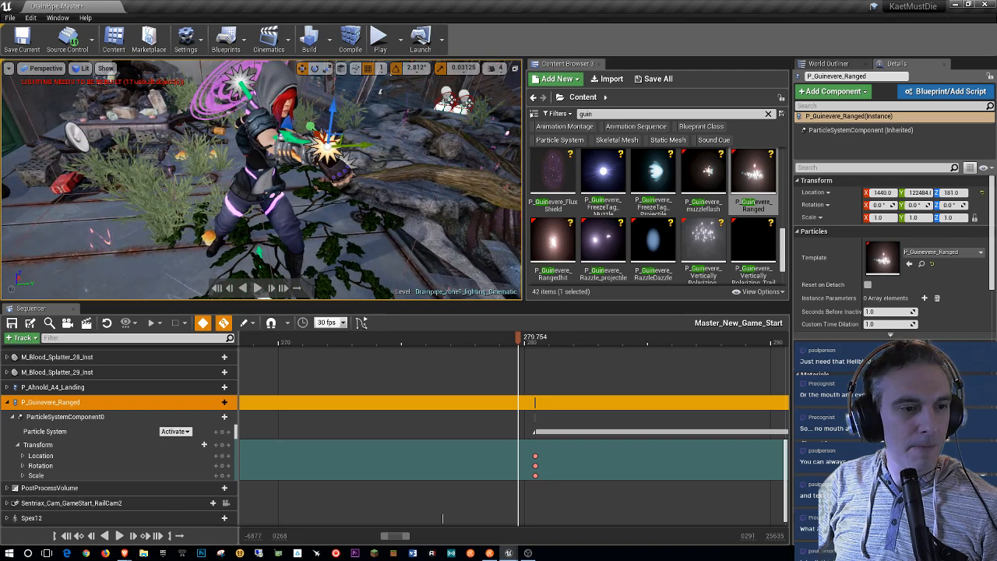
{"action": "right_click_drag", "start_coordinate": [262, 179], "coordinate": [281, 179]}
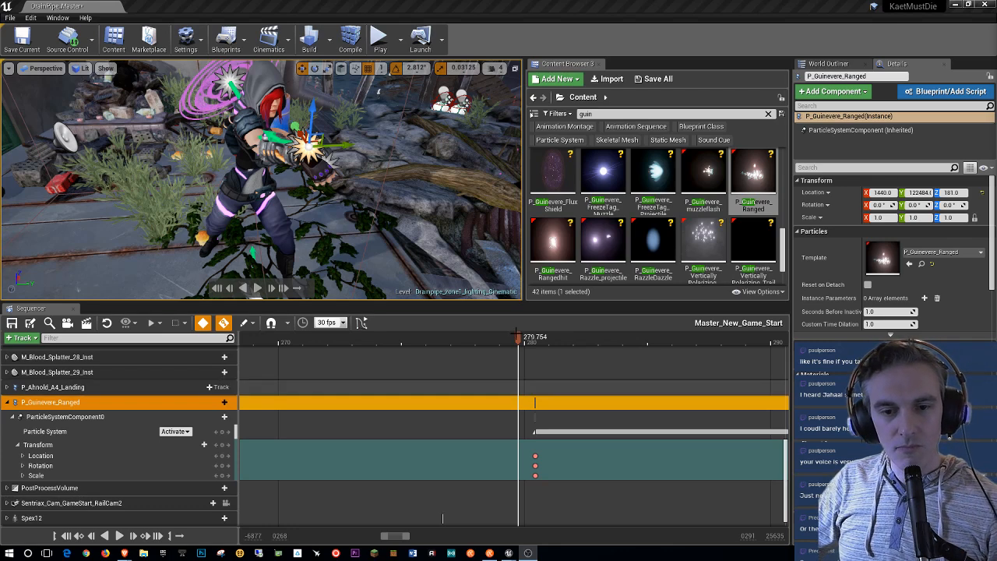
{"action": "left_click", "coordinate": [536, 456]}
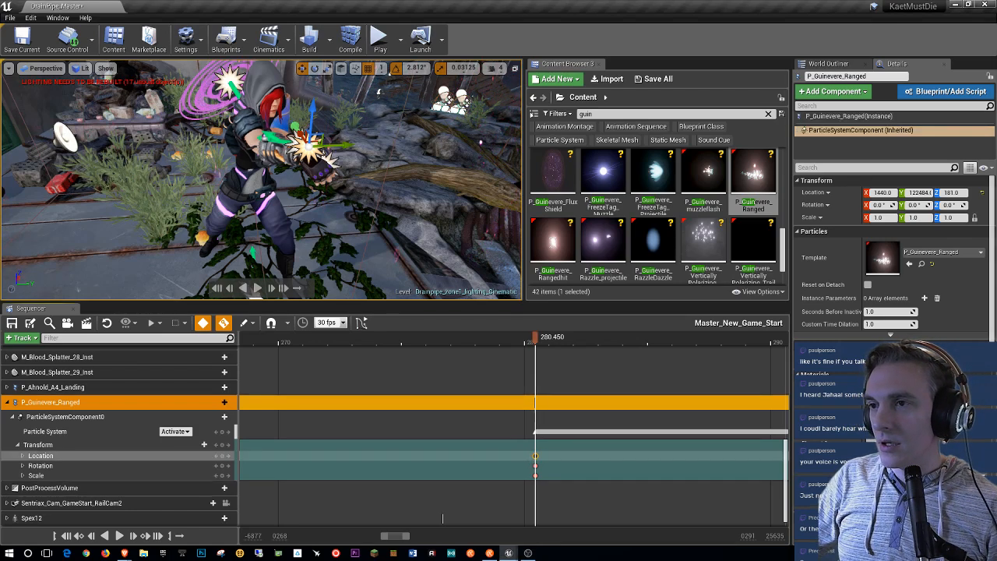
Step: Save the work and review the attachment and lighting properties of the P_Guinevere_Ranged particle component
{"action": "key", "text": "ctrl+s"}
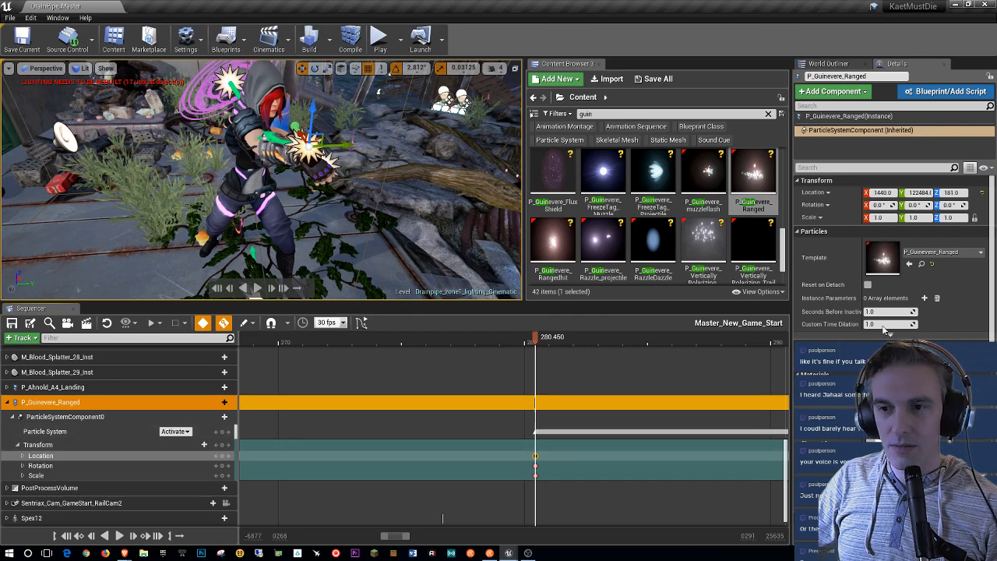
{"action": "scroll", "coordinate": [889, 324], "scroll_direction": "down", "scroll_amount": 10}
{"action": "scroll", "coordinate": [889, 321], "scroll_direction": "down", "scroll_amount": 2}
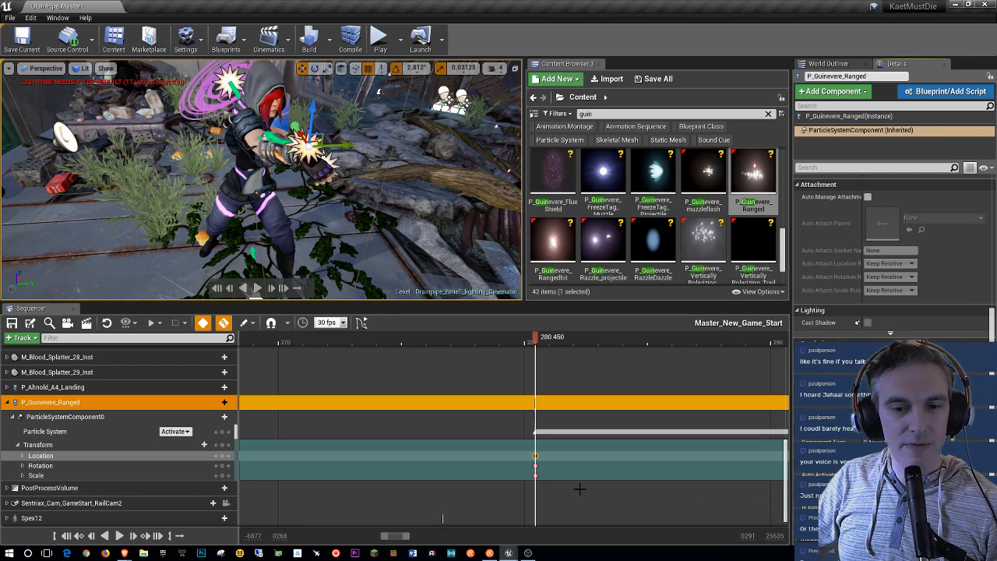
Step: Move the P_Guinevere_Ranged track into the Guin folder under First Encounter
{"action": "scroll", "coordinate": [587, 445], "scroll_direction": "down", "scroll_amount": 4}
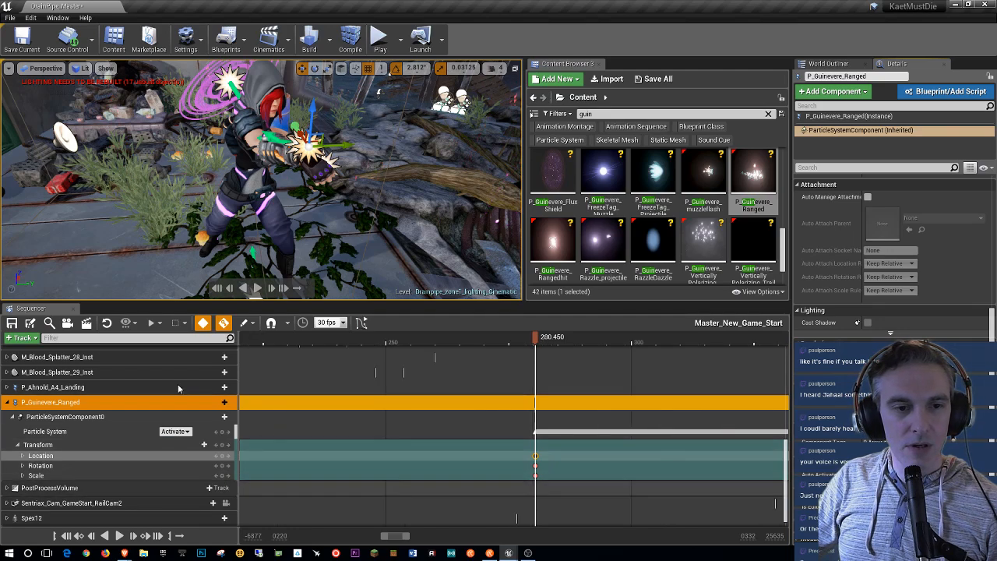
{"action": "scroll", "coordinate": [210, 398], "scroll_direction": "up", "scroll_amount": 6}
{"action": "scroll", "coordinate": [210, 398], "scroll_direction": "up", "scroll_amount": 3}
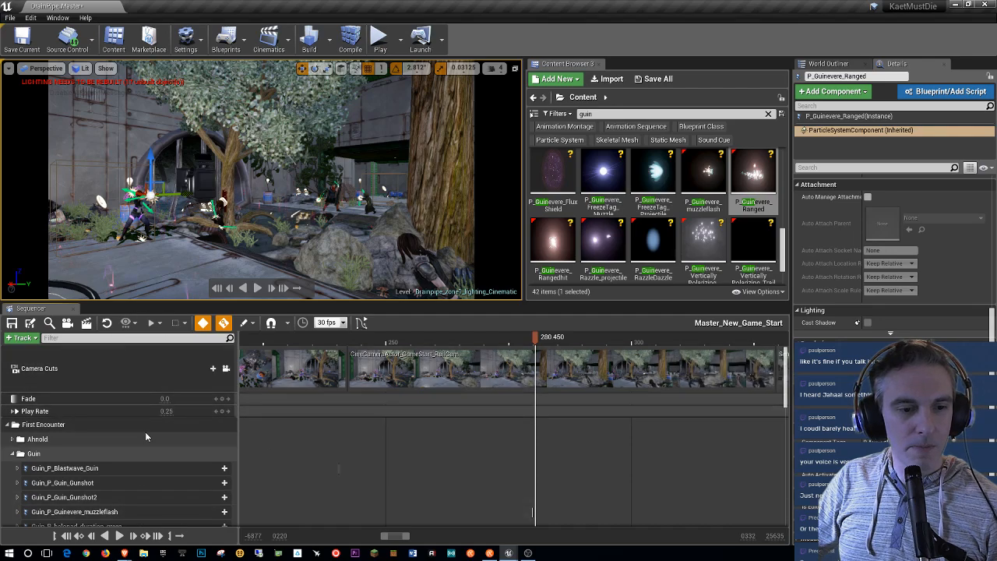
{"action": "scroll", "coordinate": [154, 418], "scroll_direction": "down", "scroll_amount": 8}
{"action": "scroll", "coordinate": [156, 414], "scroll_direction": "up", "scroll_amount": 3}
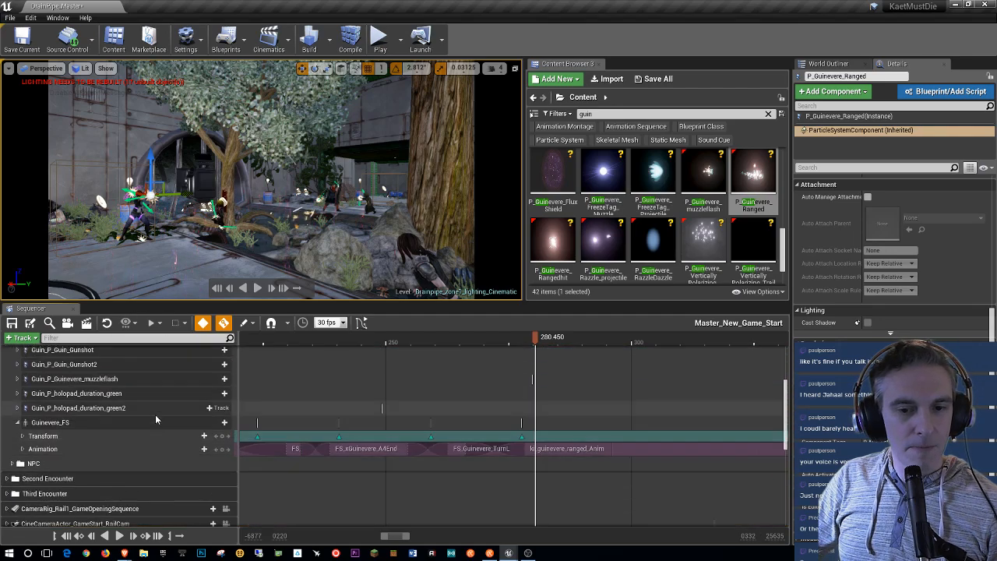
{"action": "scroll", "coordinate": [155, 415], "scroll_direction": "up", "scroll_amount": 1}
{"action": "scroll", "coordinate": [157, 413], "scroll_direction": "down", "scroll_amount": 8}
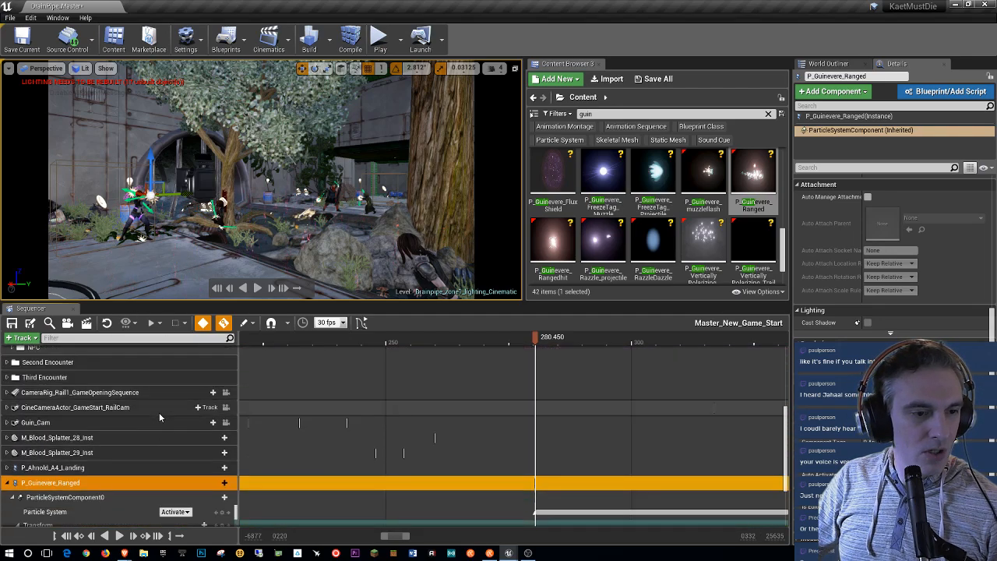
{"action": "left_click_drag", "start_coordinate": [99, 397], "coordinate": [39, 365]}
Step: Expand the Transform track of P_Guinevere_Ranged inside the Guin folder to show Location, Rotation and Scale
{"action": "scroll", "coordinate": [66, 398], "scroll_direction": "up", "scroll_amount": 7}
{"action": "scroll", "coordinate": [94, 452], "scroll_direction": "down", "scroll_amount": 5}
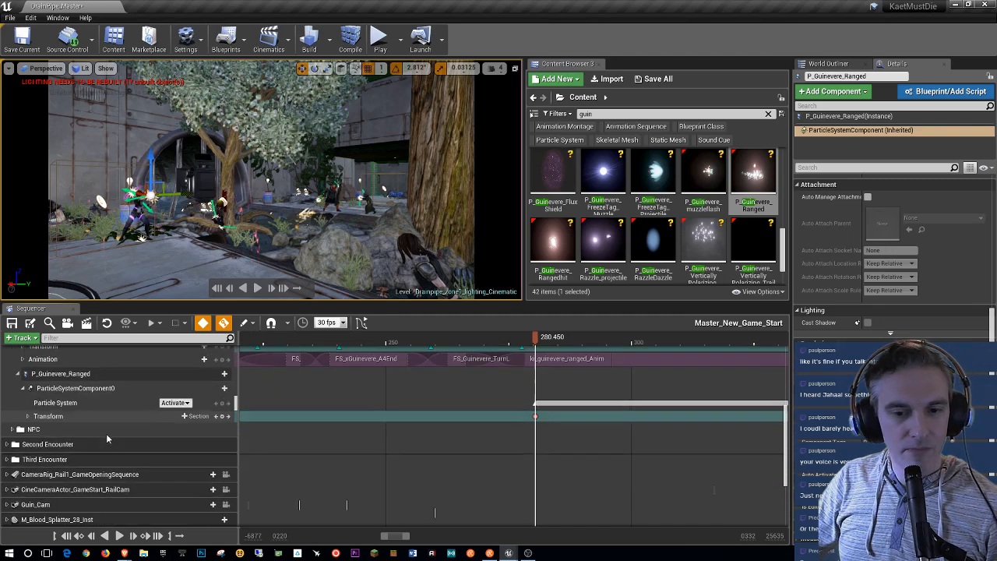
{"action": "scroll", "coordinate": [120, 420], "scroll_direction": "up", "scroll_amount": 2}
{"action": "scroll", "coordinate": [127, 473], "scroll_direction": "up", "scroll_amount": 3}
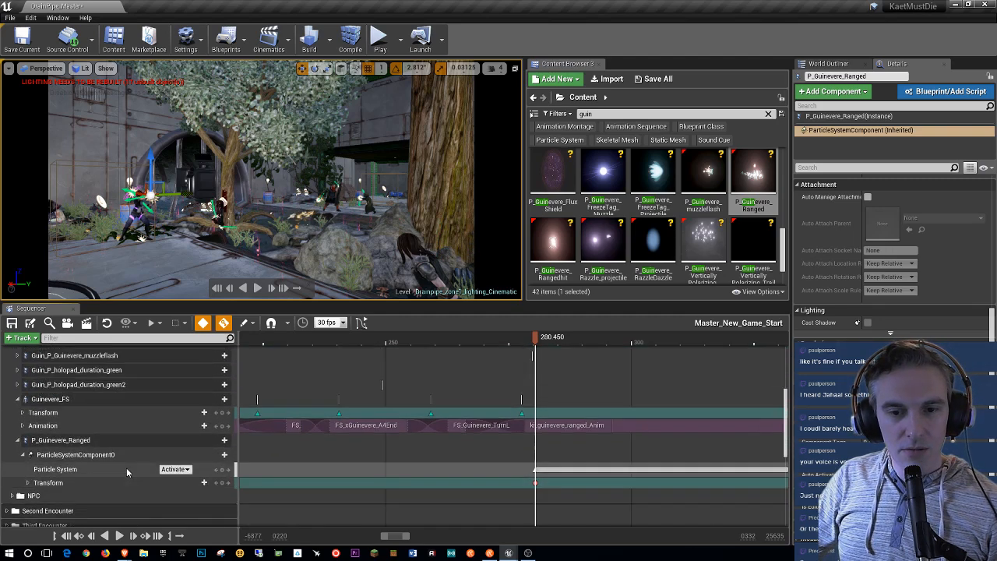
{"action": "scroll", "coordinate": [127, 473], "scroll_direction": "down", "scroll_amount": 2}
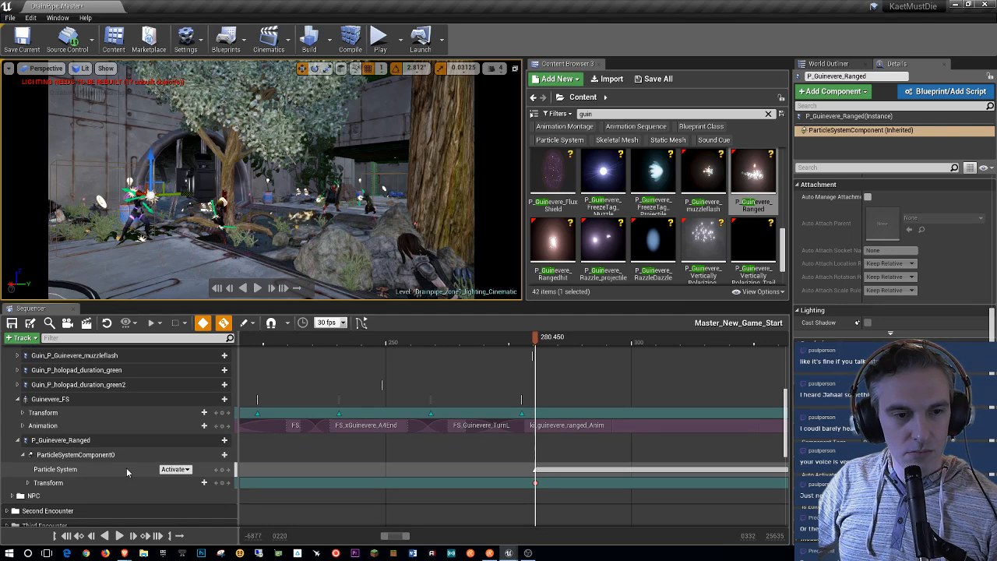
{"action": "left_click", "coordinate": [28, 482]}
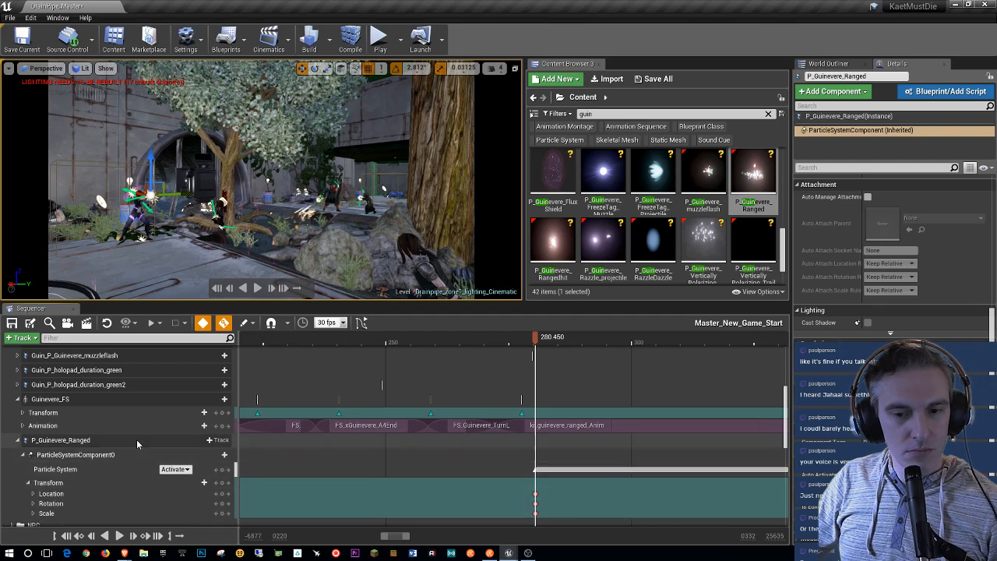
{"action": "scroll", "coordinate": [136, 440], "scroll_direction": "down", "scroll_amount": 1}
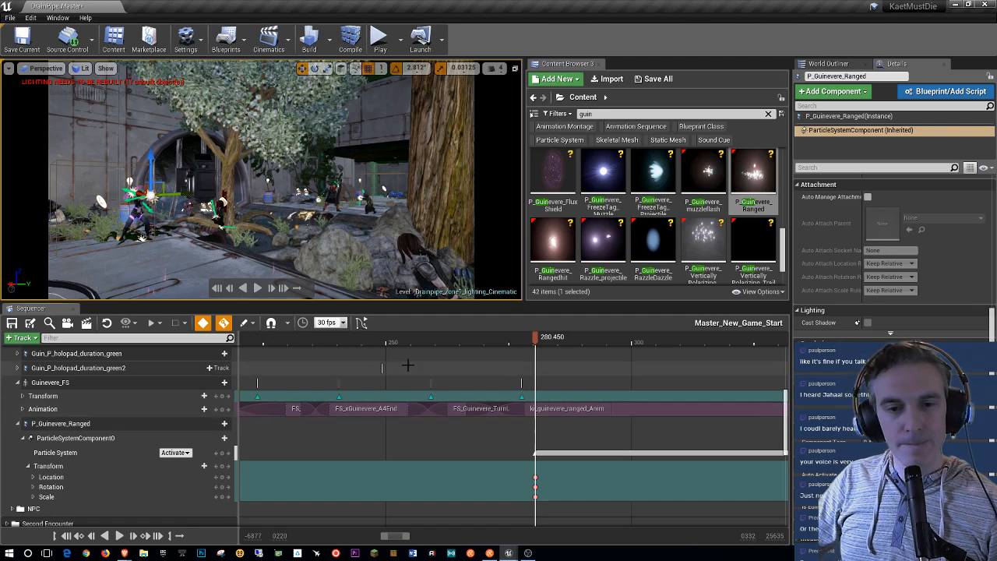
Step: Key P_Guinevere_Ranged's Location X at 156.903 at about frame 309.67
{"action": "left_click_drag", "start_coordinate": [537, 337], "coordinate": [679, 337]}
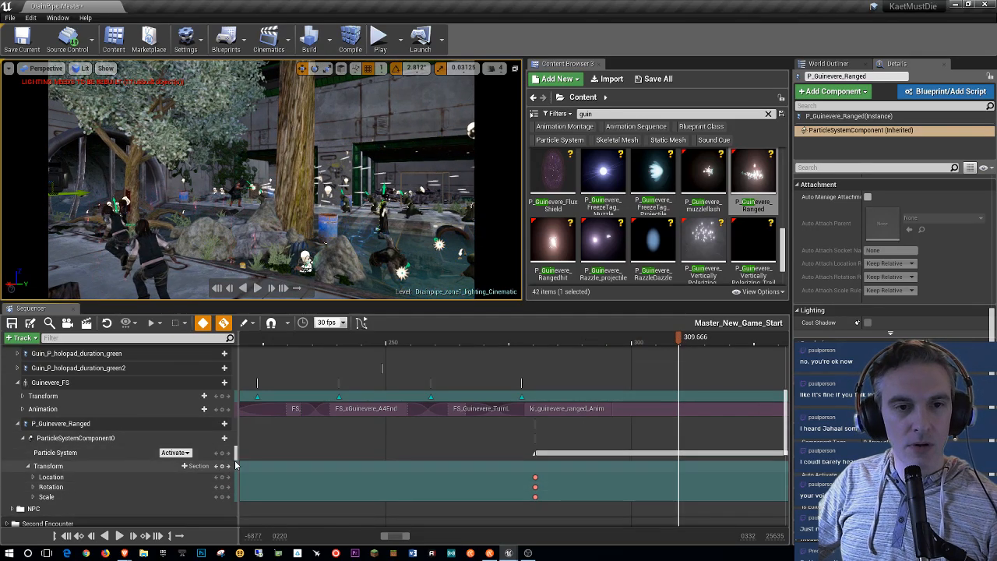
{"action": "scroll", "coordinate": [224, 452], "scroll_direction": "up", "scroll_amount": 6}
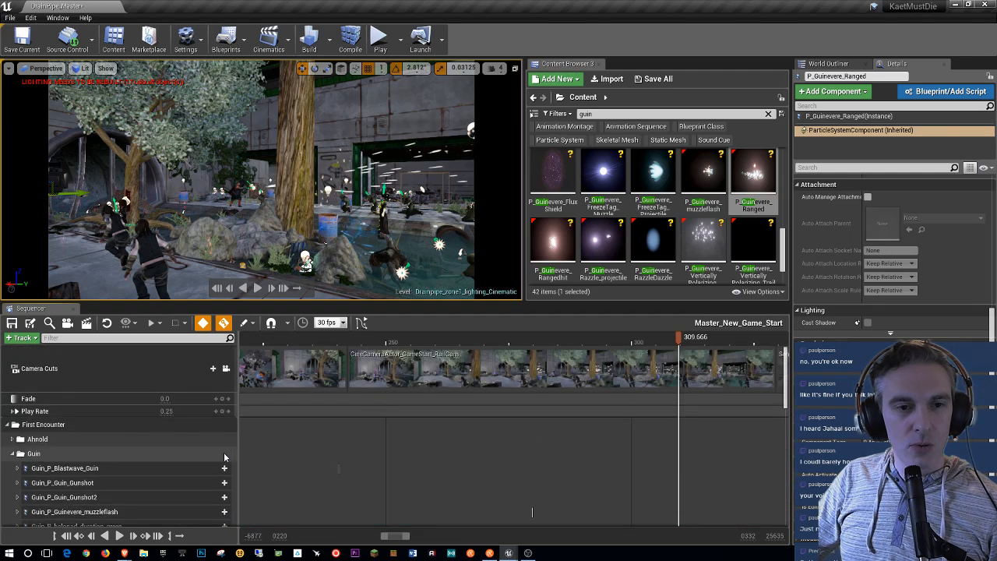
{"action": "scroll", "coordinate": [224, 452], "scroll_direction": "down", "scroll_amount": 5}
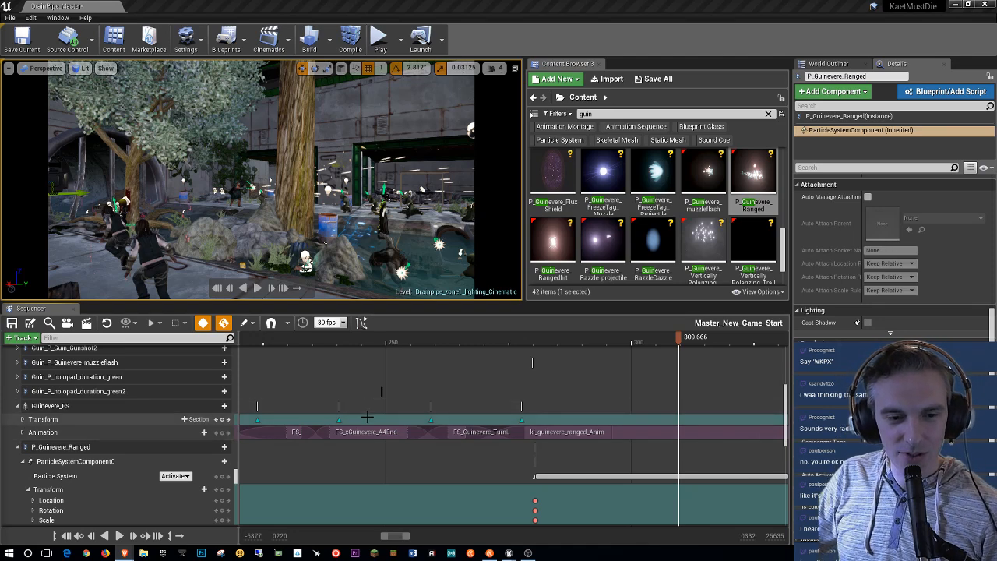
{"action": "scroll", "coordinate": [116, 468], "scroll_direction": "down", "scroll_amount": 3}
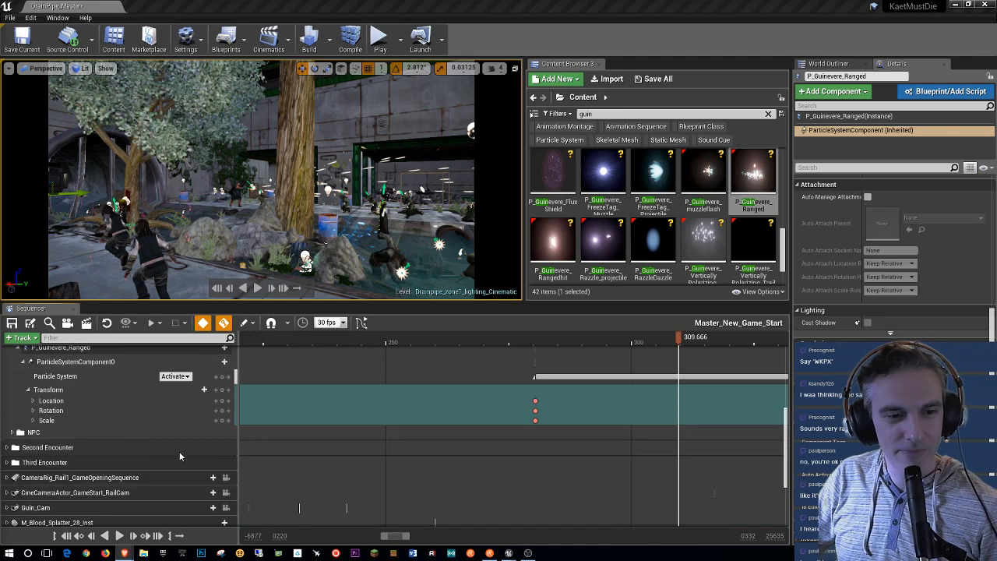
{"action": "scroll", "coordinate": [154, 416], "scroll_direction": "up", "scroll_amount": 2}
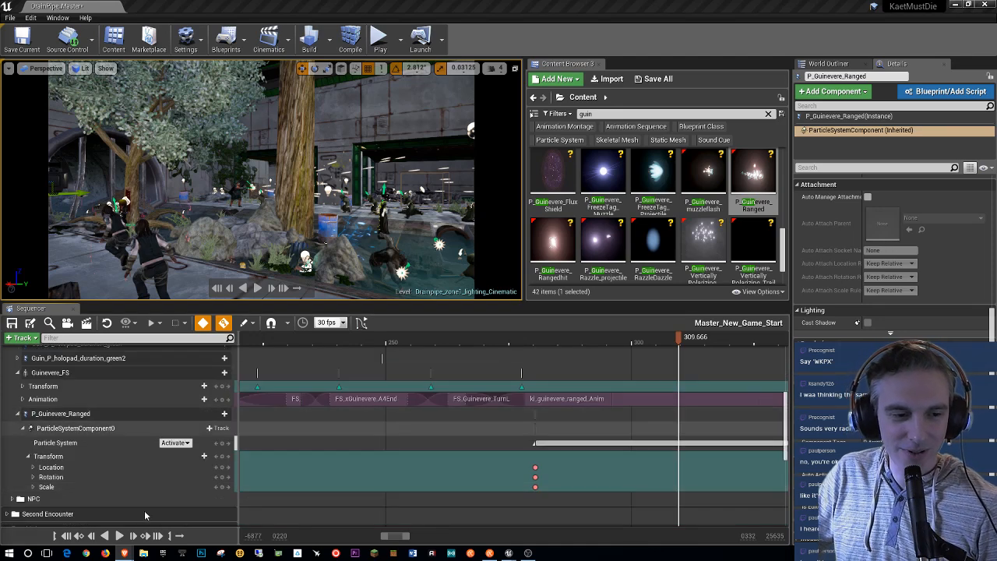
{"action": "left_click", "coordinate": [32, 467]}
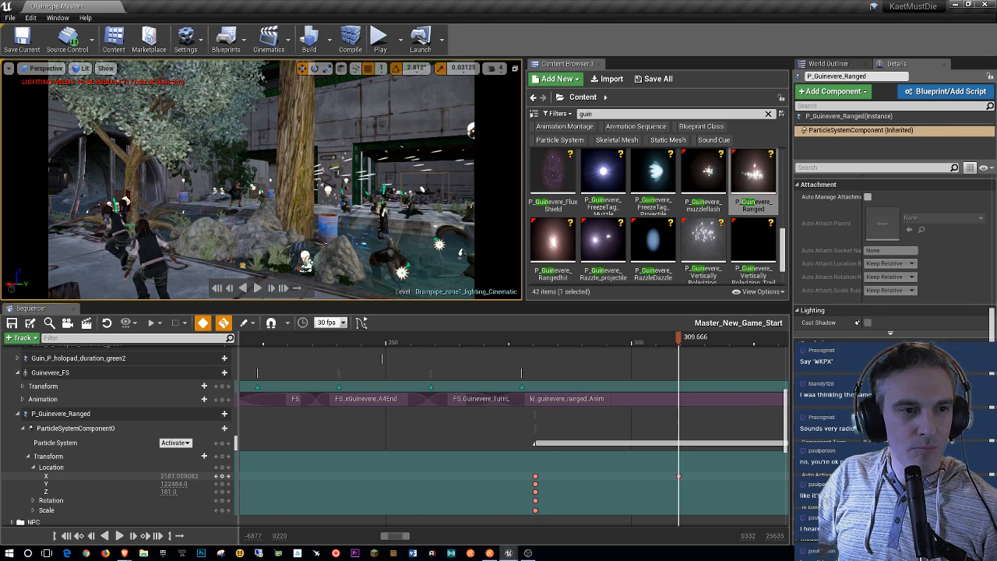
{"action": "left_click_drag", "start_coordinate": [180, 476], "coordinate": [144, 476]}
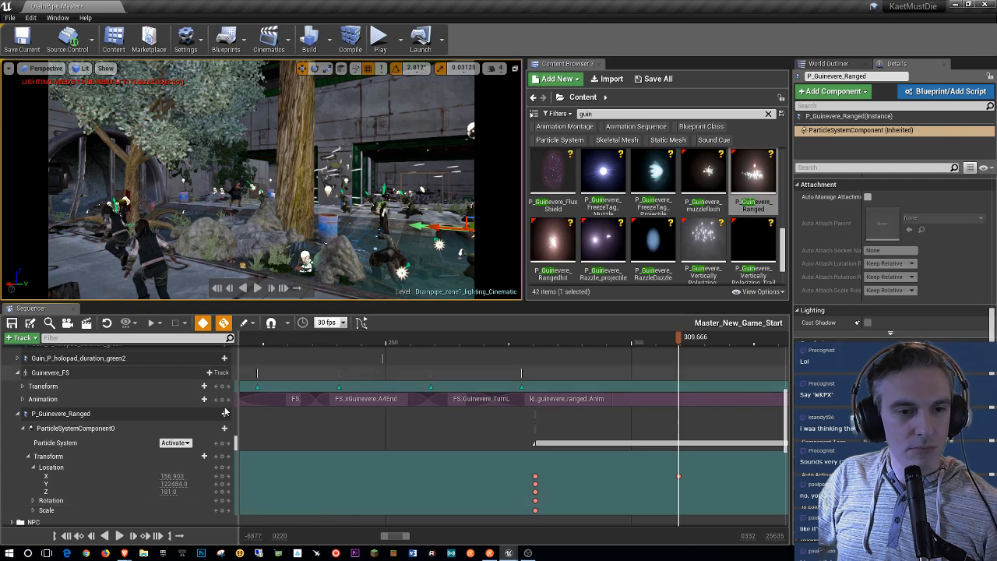
Step: Play back the sequence from about frame 223 and from the start to check the ranged projectile's travel
{"action": "left_click", "coordinate": [257, 339]}
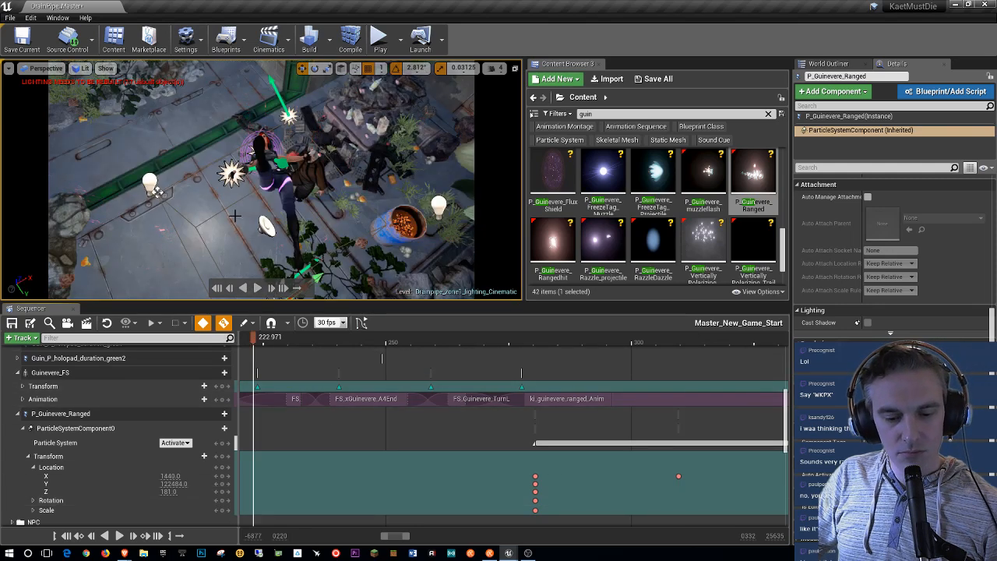
{"action": "left_click", "coordinate": [234, 215]}
{"action": "left_click", "coordinate": [257, 288]}
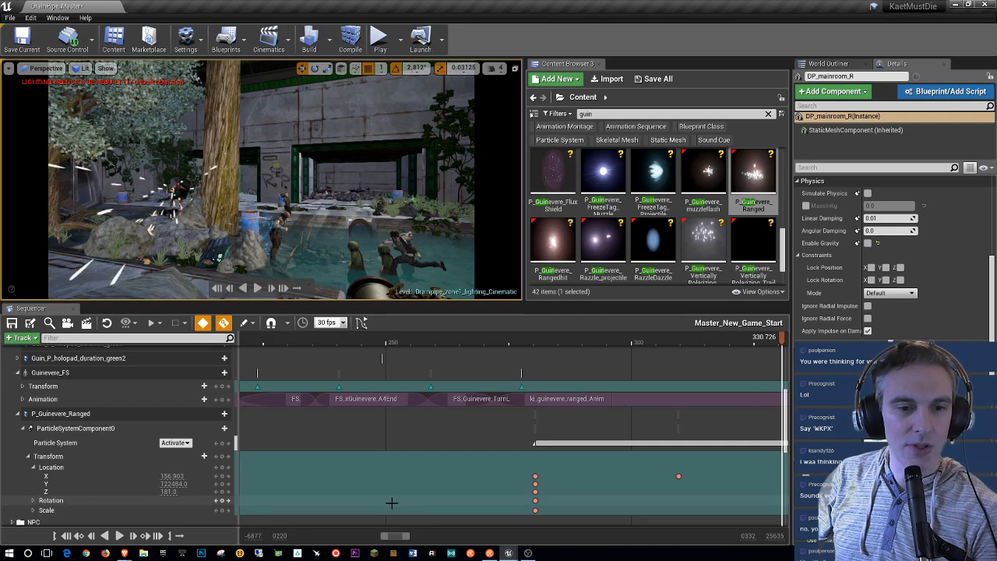
{"action": "left_click_drag", "start_coordinate": [518, 342], "coordinate": [355, 489]}
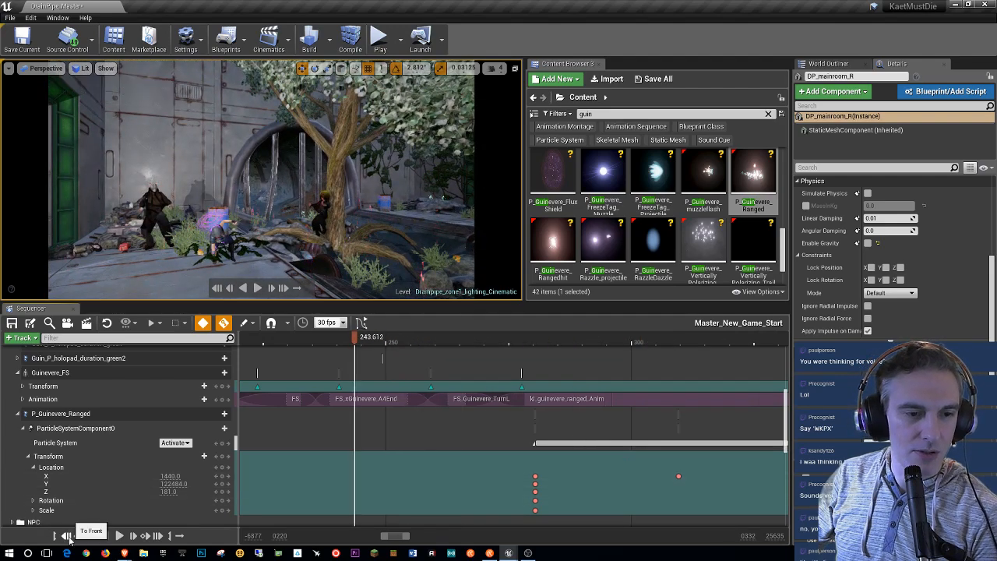
{"action": "left_click", "coordinate": [67, 535]}
{"action": "left_click", "coordinate": [258, 289]}
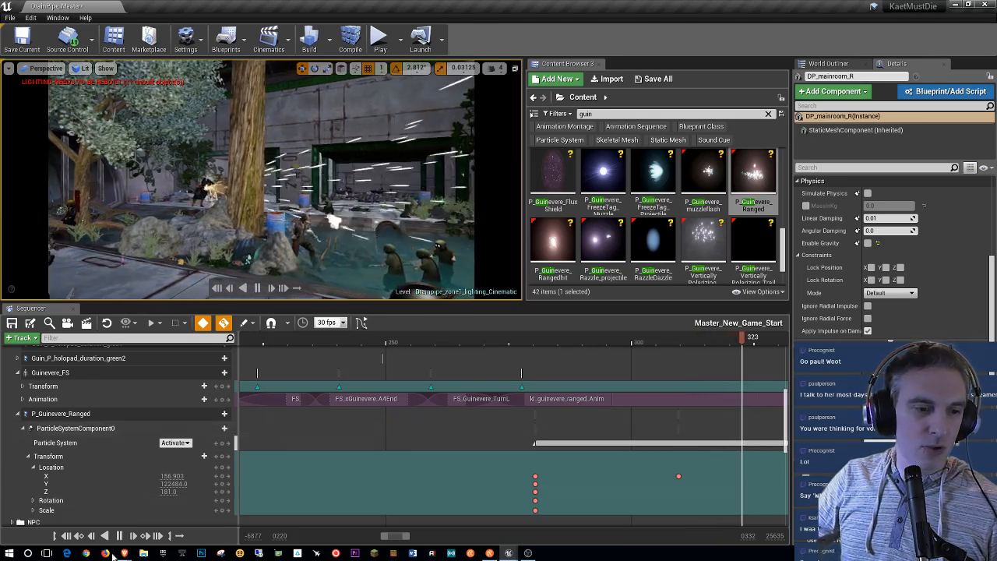
{"action": "left_click", "coordinate": [119, 536]}
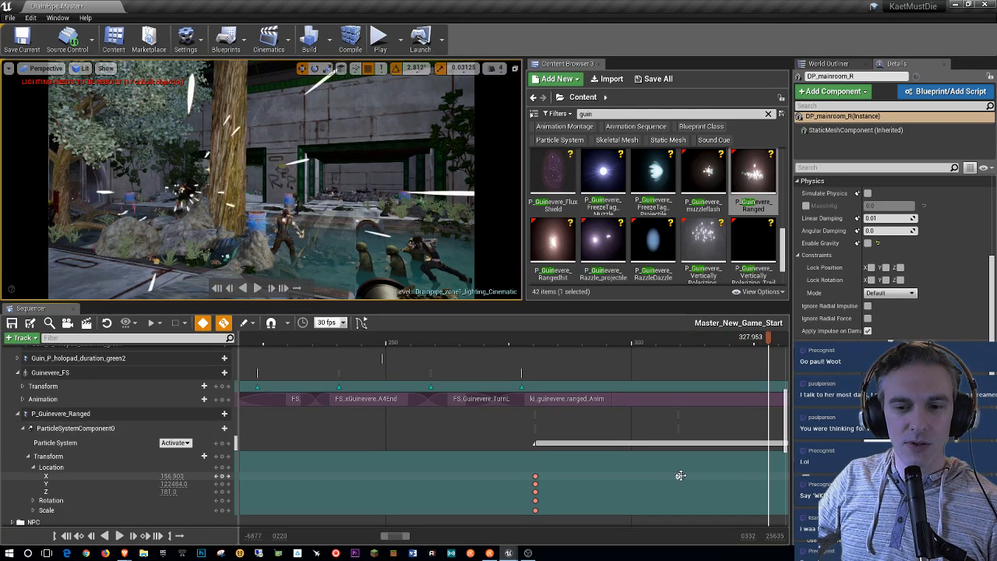
Step: Move P_Guinevere_Ranged's second Location X key to about frame 295 and play back from about frame 266
{"action": "left_click_drag", "start_coordinate": [679, 476], "coordinate": [607, 476]}
{"action": "left_click", "coordinate": [466, 339]}
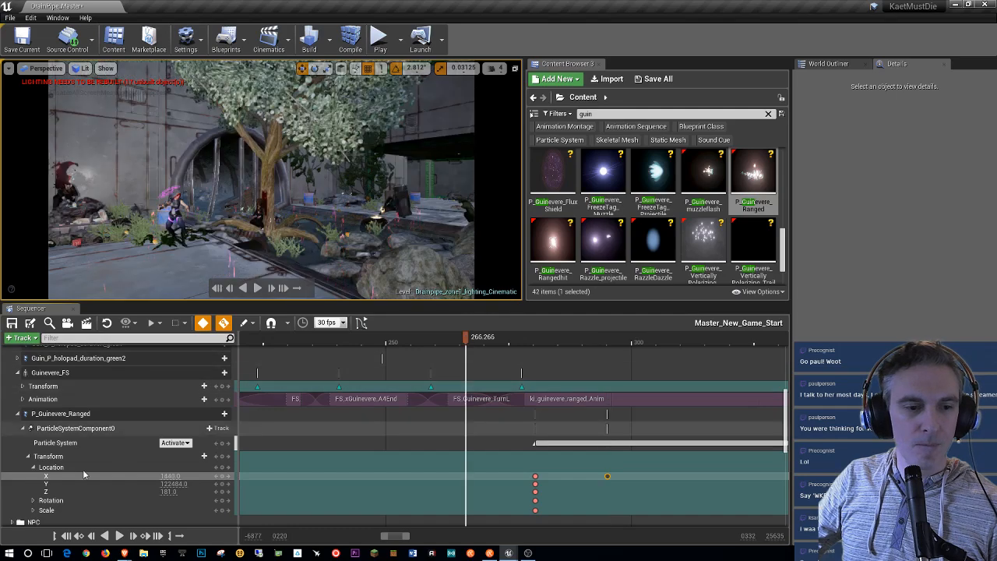
{"action": "left_click", "coordinate": [118, 535]}
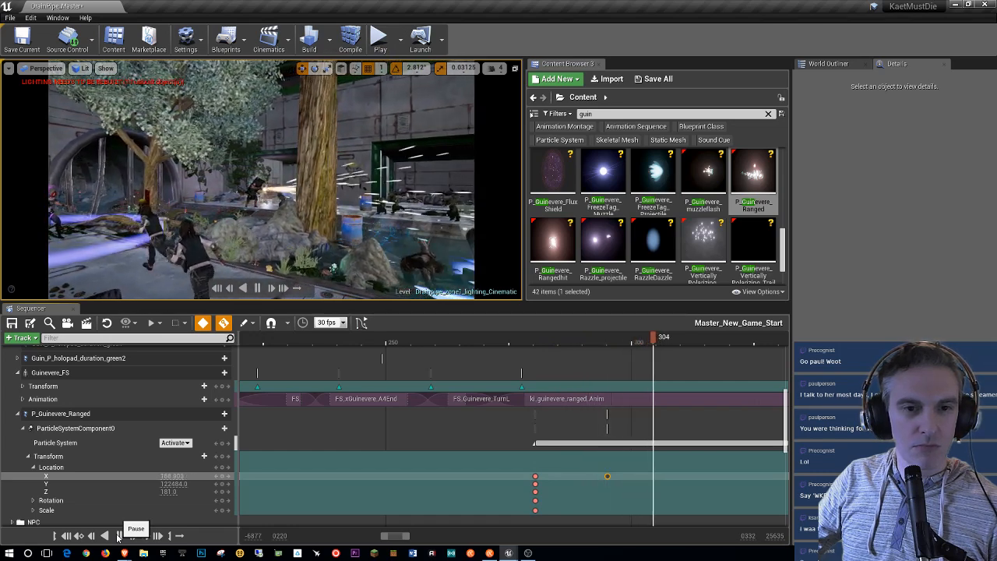
{"action": "left_click", "coordinate": [119, 536]}
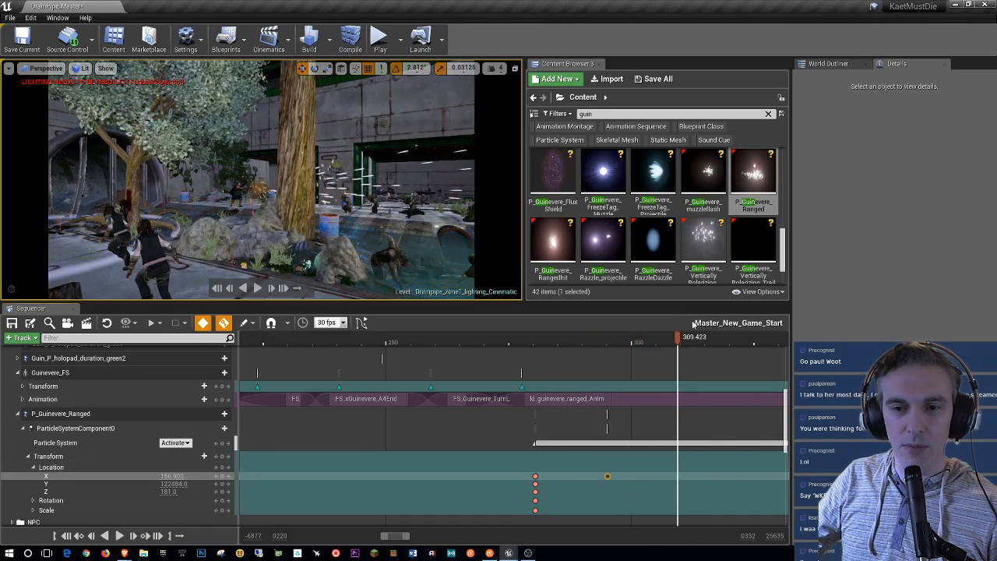
Step: Add a Deactivate key to P_Guinevere_Ranged's Particle System track at about frame 299
{"action": "left_click_drag", "start_coordinate": [652, 343], "coordinate": [630, 344]}
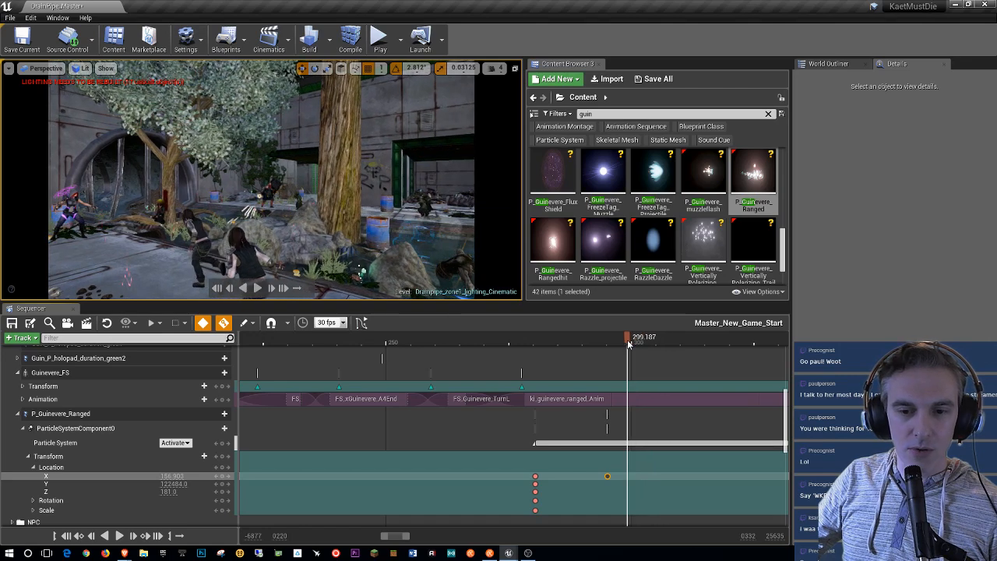
{"action": "left_click", "coordinate": [176, 443]}
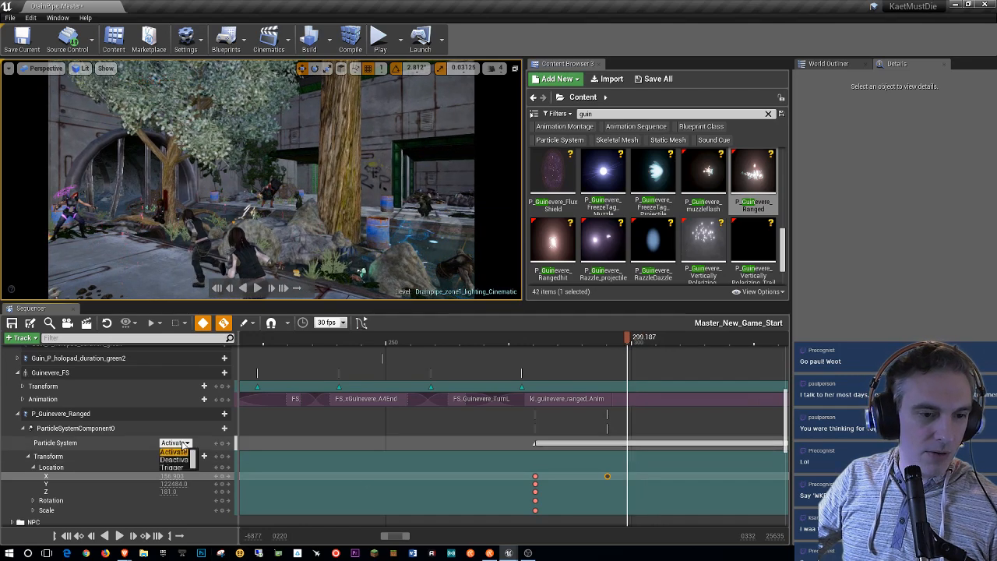
{"action": "left_click", "coordinate": [178, 465]}
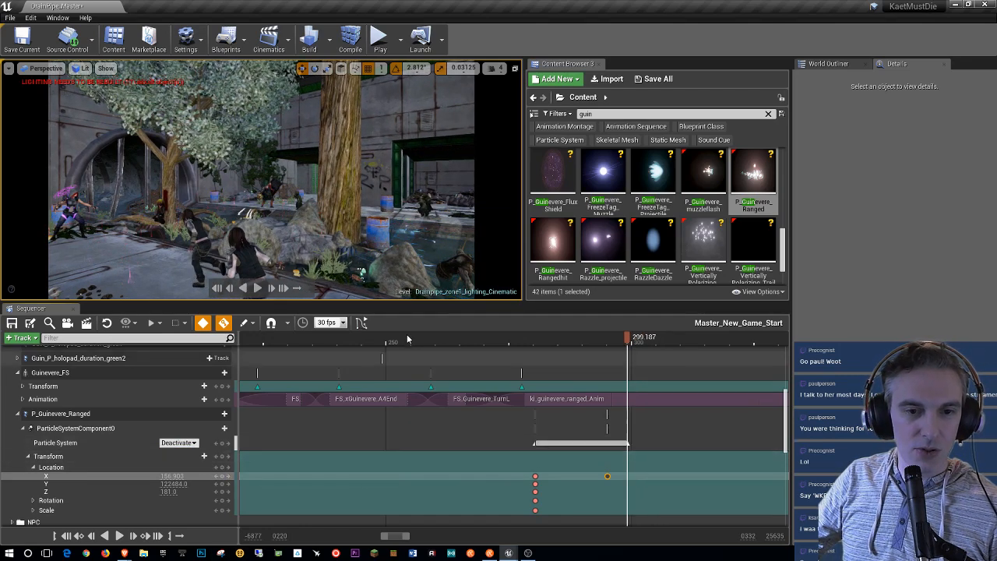
Step: Play back from about frame 264 to check the effect, return to about frame 317, and save the sequence
{"action": "left_click", "coordinate": [458, 339]}
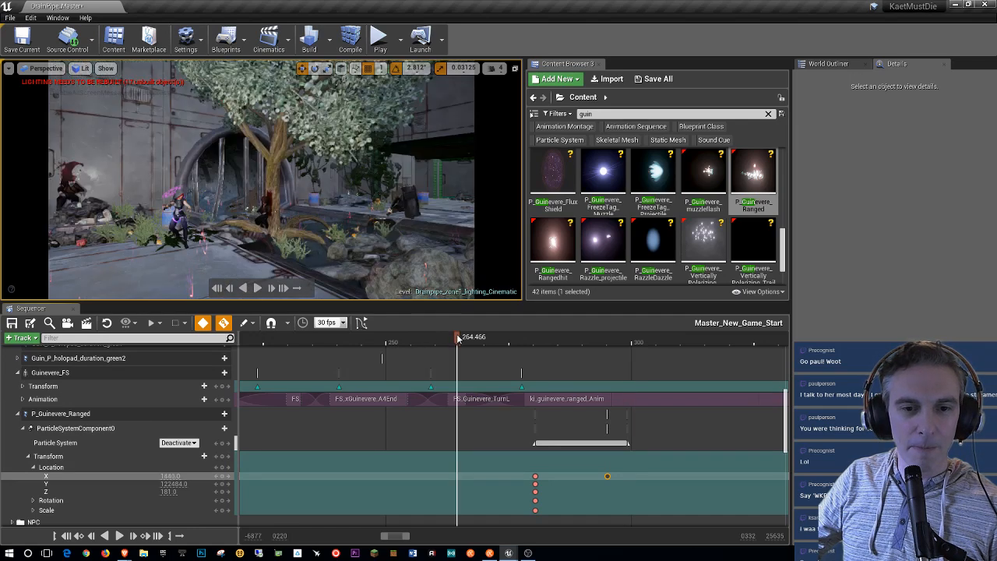
{"action": "left_click", "coordinate": [120, 536]}
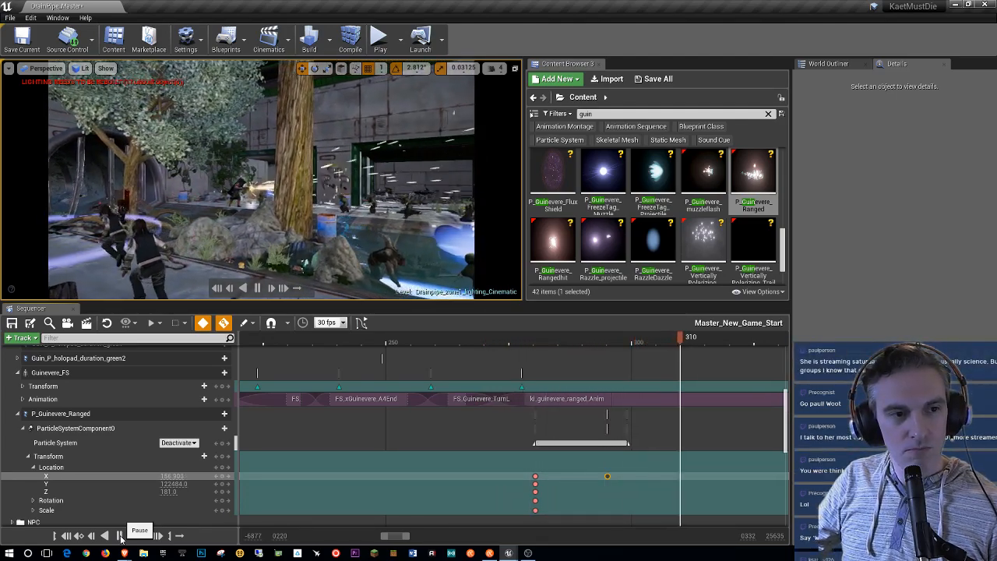
{"action": "left_click", "coordinate": [120, 536]}
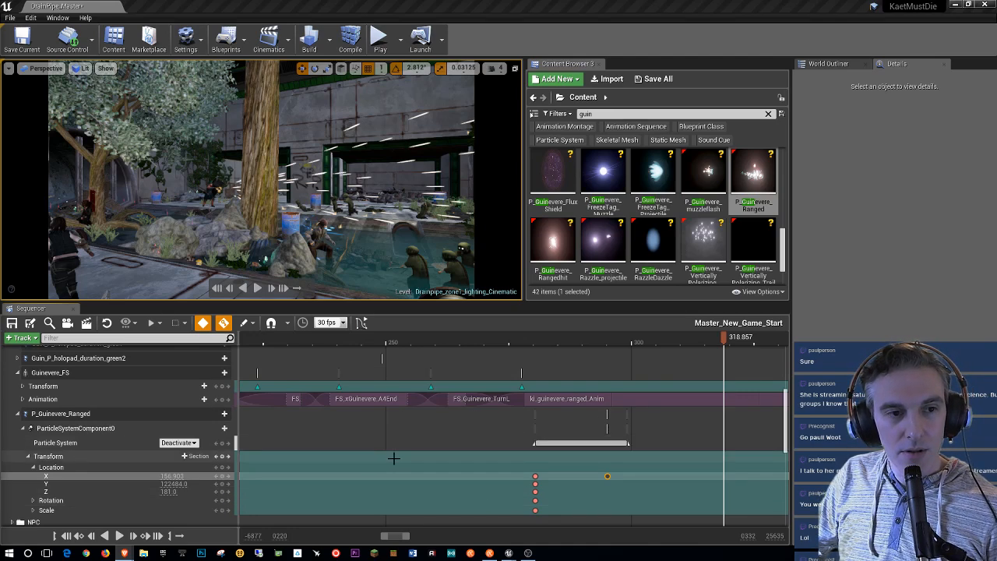
{"action": "left_click_drag", "start_coordinate": [709, 335], "coordinate": [715, 487]}
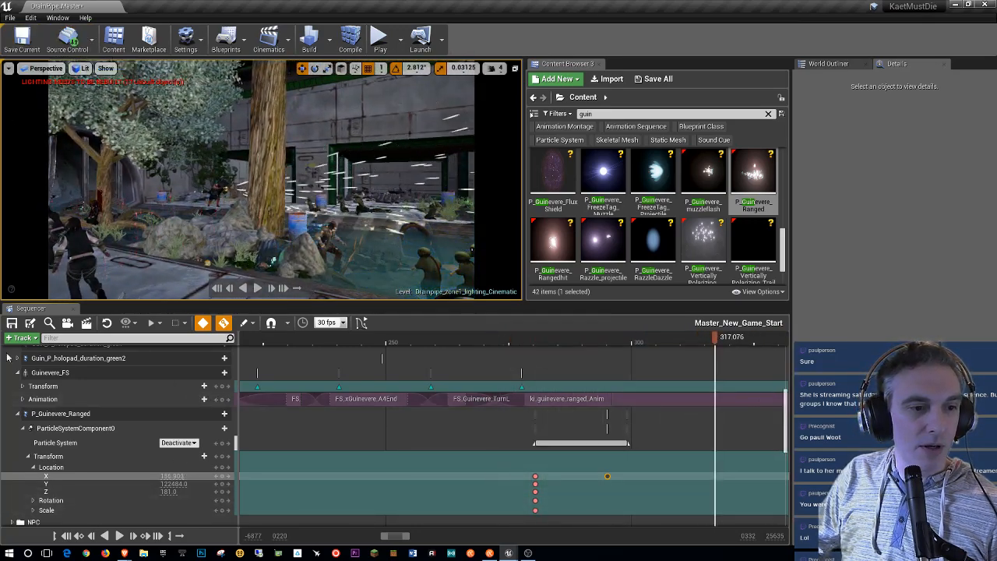
{"action": "key", "text": "ctrl+s"}
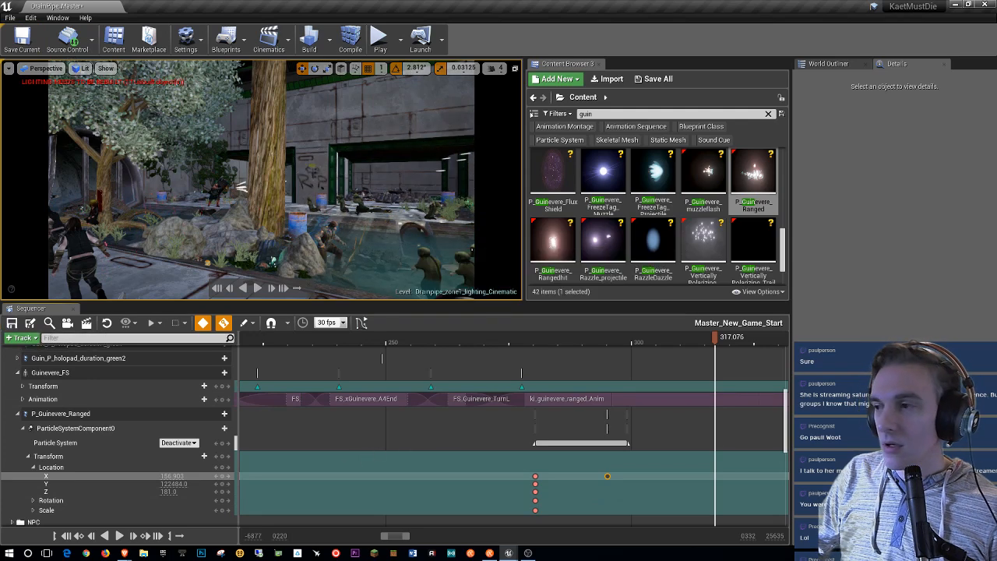
{"action": "key", "text": "ctrl+s"}
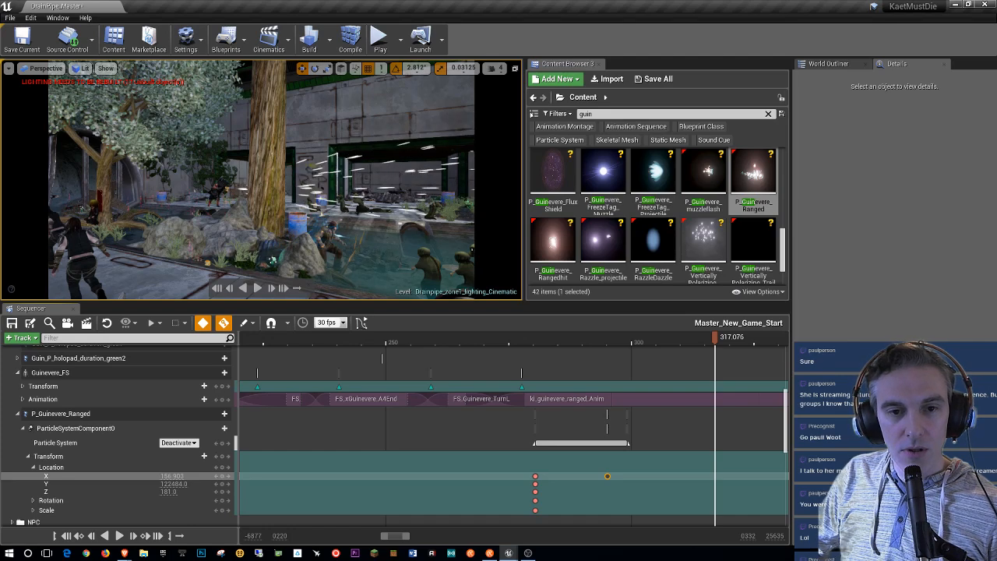
Step: Look over the Guin folder's tracks in First Encounter and scrub the sequence back to about frame 163
{"action": "scroll", "coordinate": [187, 390], "scroll_direction": "up", "scroll_amount": 10}
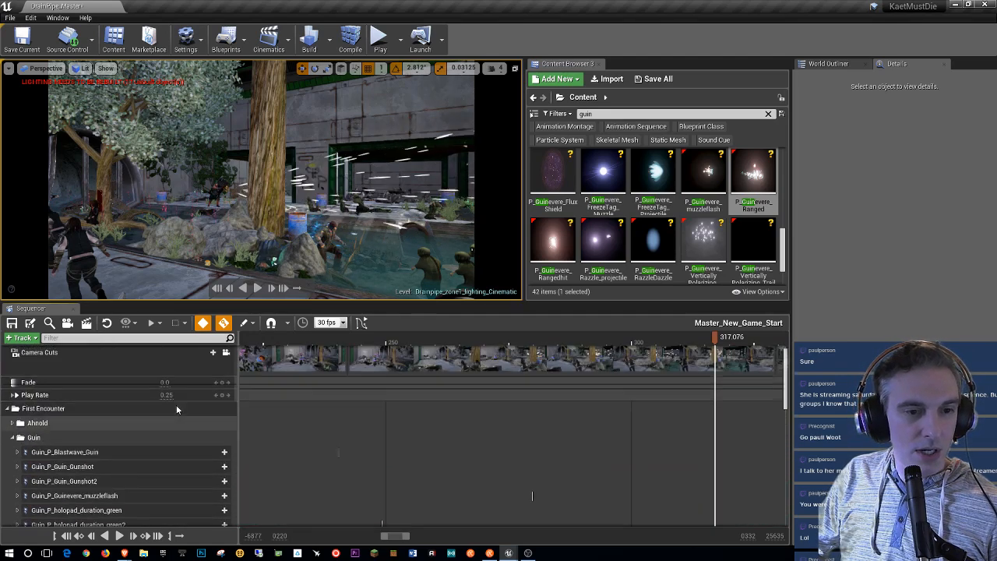
{"action": "left_click", "coordinate": [222, 374]}
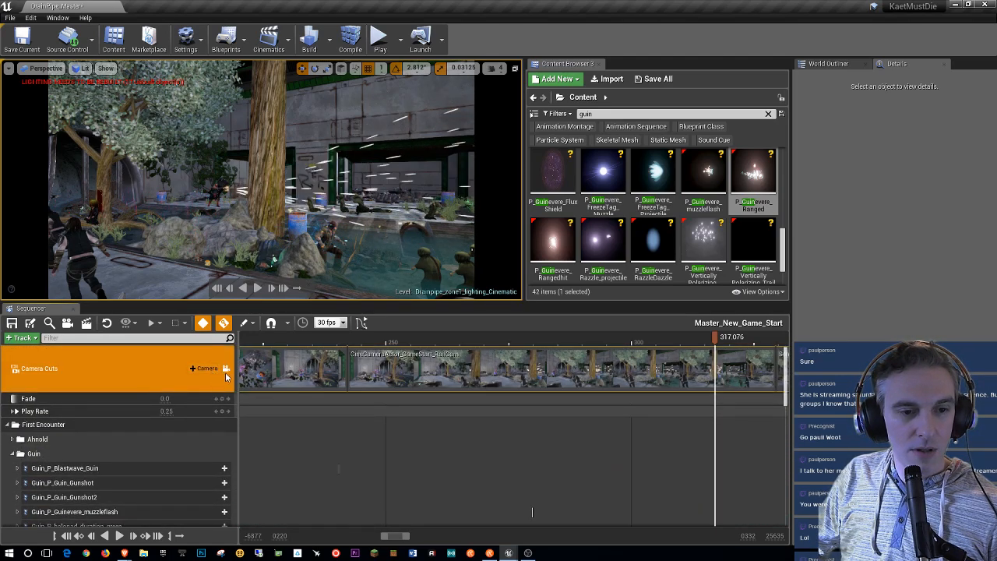
{"action": "scroll", "coordinate": [142, 421], "scroll_direction": "down", "scroll_amount": 10}
{"action": "scroll", "coordinate": [131, 423], "scroll_direction": "up", "scroll_amount": 5}
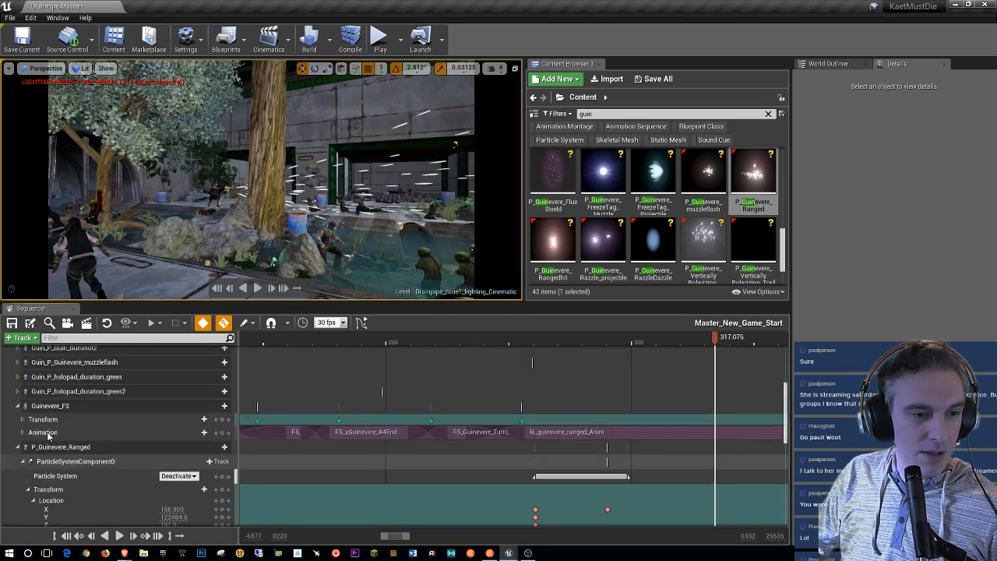
{"action": "scroll", "coordinate": [31, 421], "scroll_direction": "up", "scroll_amount": 1}
{"action": "left_click", "coordinate": [11, 388]}
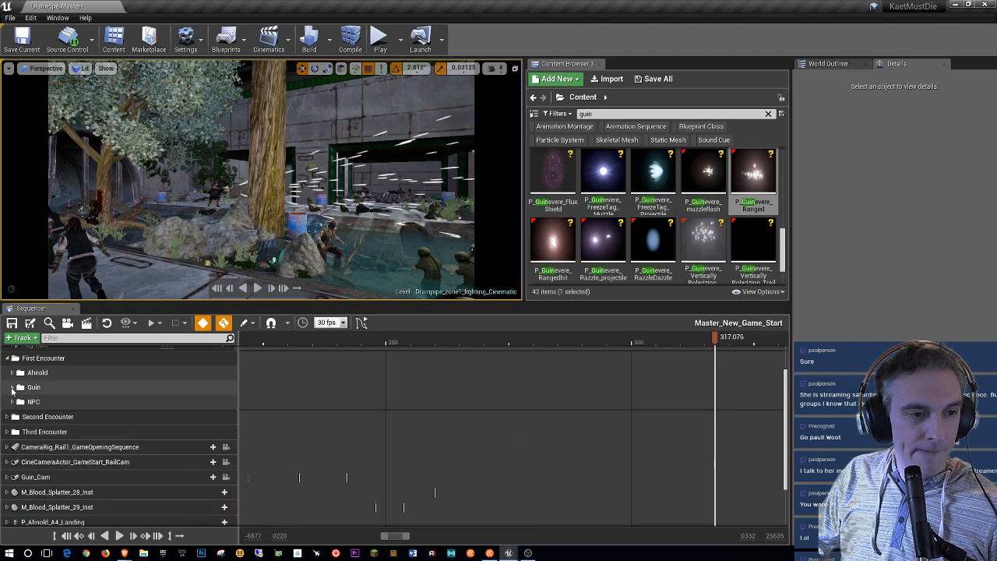
{"action": "left_click", "coordinate": [12, 388]}
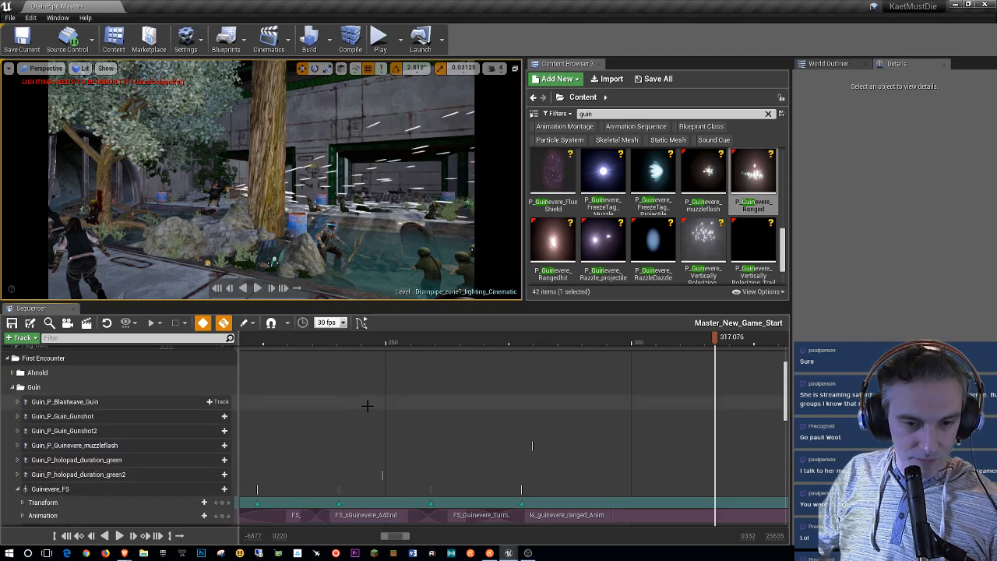
{"action": "scroll", "coordinate": [370, 393], "scroll_direction": "down", "scroll_amount": 4}
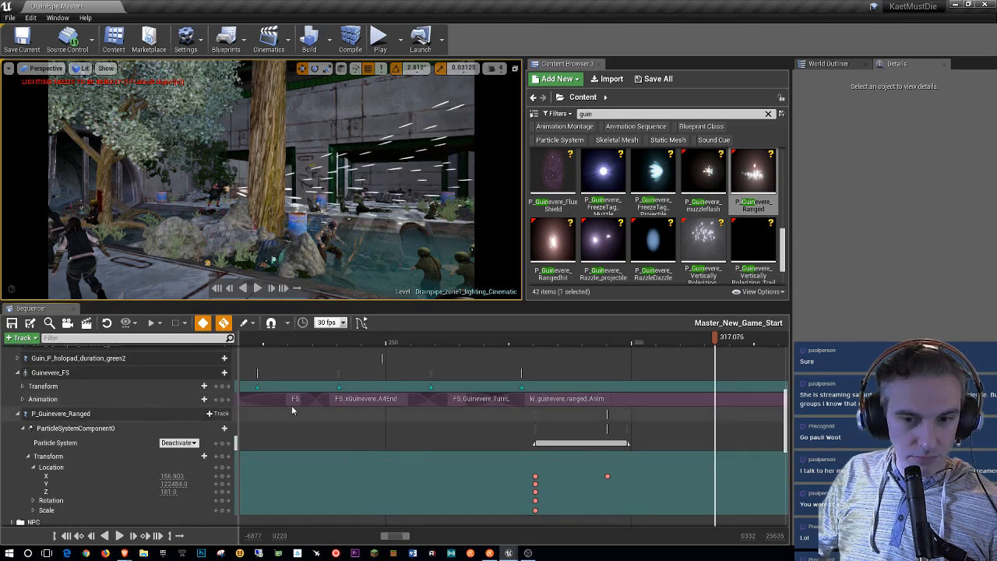
{"action": "left_click_drag", "start_coordinate": [715, 340], "coordinate": [253, 361]}
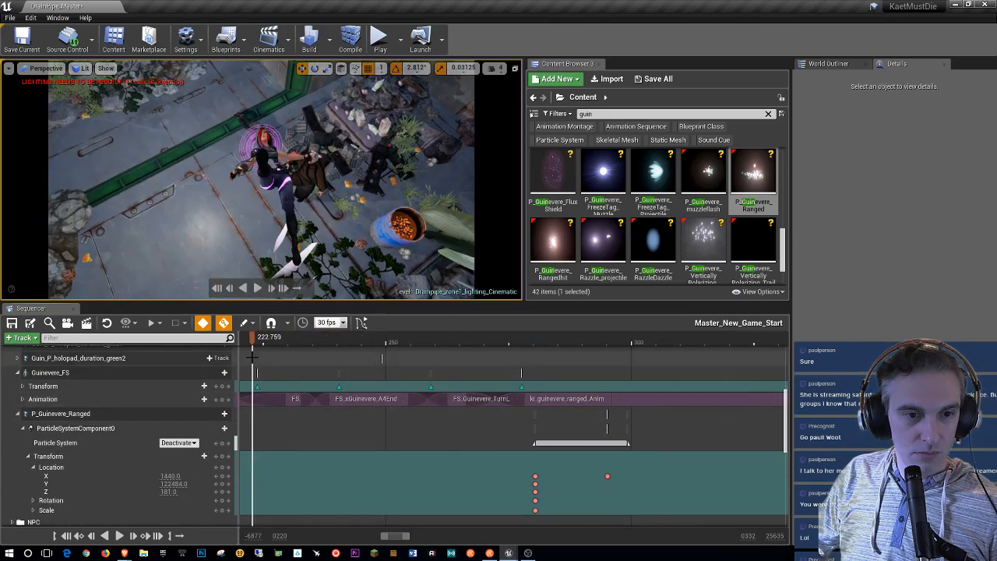
{"action": "right_click_drag", "start_coordinate": [356, 474], "coordinate": [631, 375]}
{"action": "left_click_drag", "start_coordinate": [641, 341], "coordinate": [349, 355]}
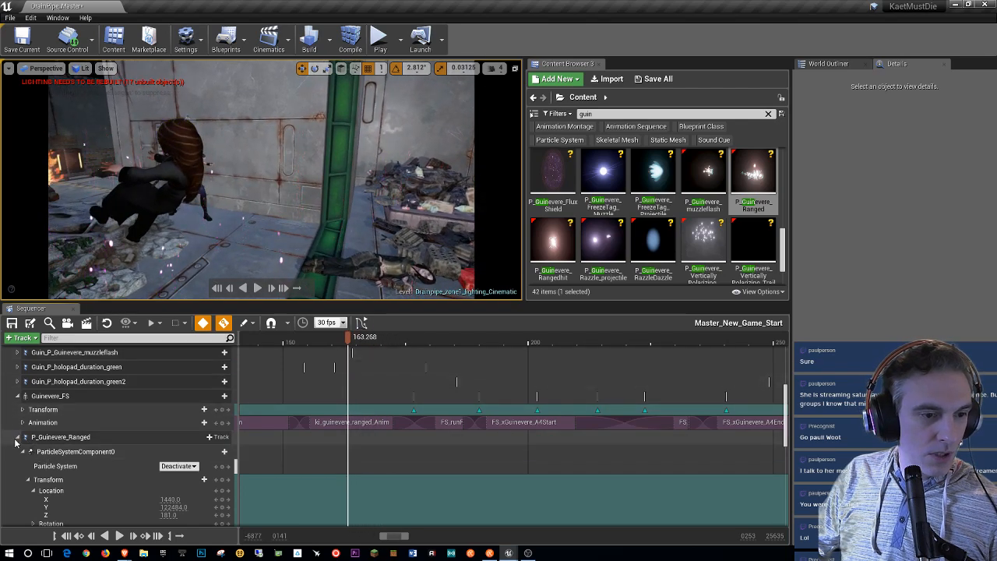
Step: Collapse the P_Guinevere_Ranged track and expand Guin_P_Guinevere_muzzleflash to show its Particle System keys
{"action": "left_click", "coordinate": [17, 437]}
{"action": "scroll", "coordinate": [127, 438], "scroll_direction": "up", "scroll_amount": 1}
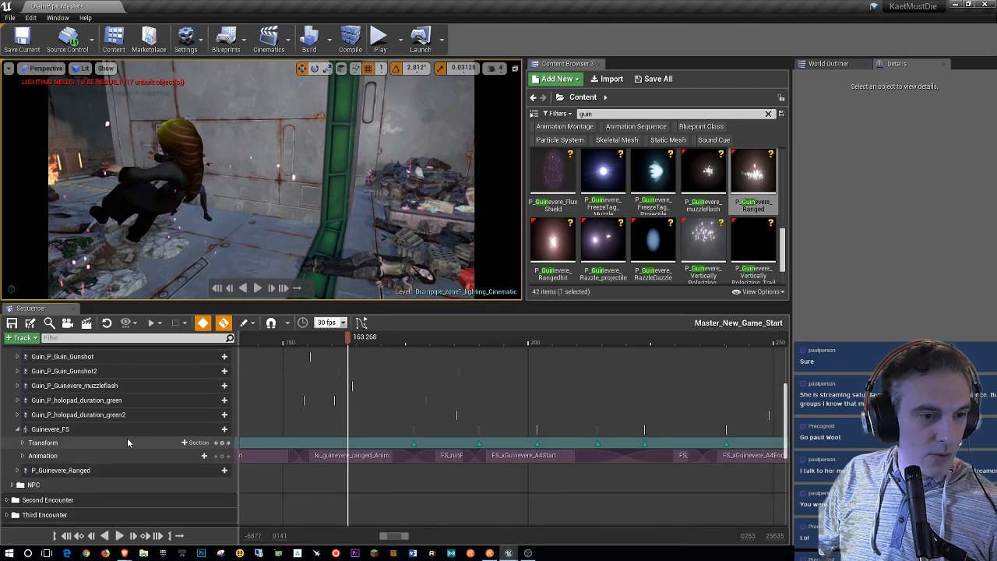
{"action": "left_click", "coordinate": [19, 386]}
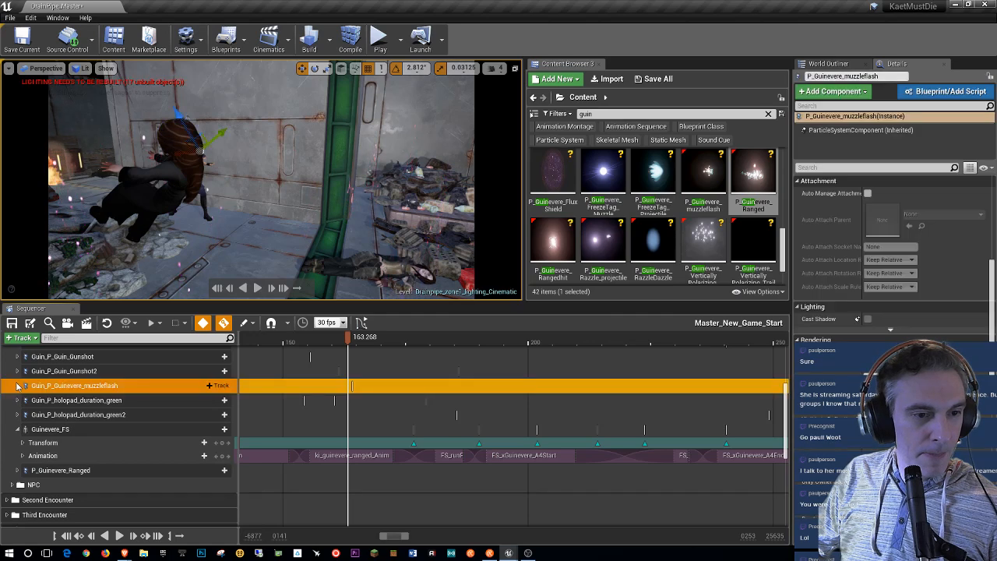
{"action": "left_click", "coordinate": [18, 386]}
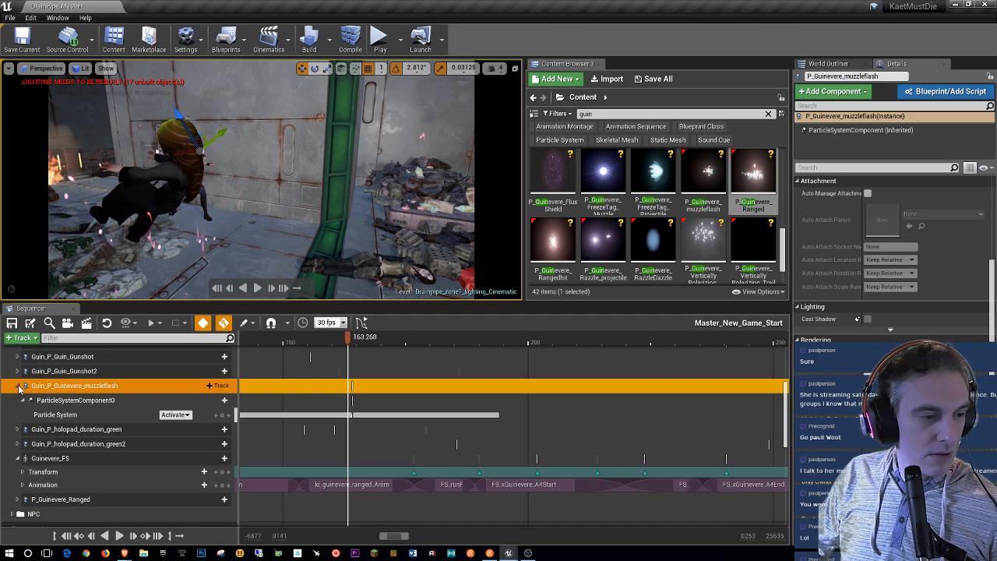
Step: Play the sequence from the start to about frame 277 and check the muzzle flash keys on the timeline
{"action": "left_click", "coordinate": [66, 536]}
{"action": "left_click", "coordinate": [257, 288]}
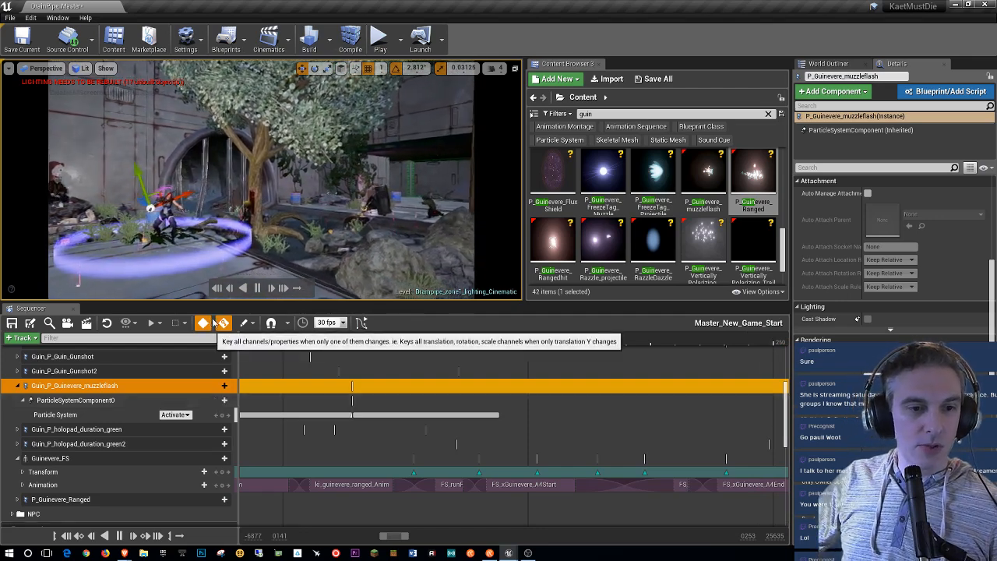
{"action": "left_click", "coordinate": [258, 287]}
{"action": "right_click_drag", "start_coordinate": [669, 446], "coordinate": [392, 444]}
{"action": "scroll", "coordinate": [545, 405], "scroll_direction": "down", "scroll_amount": 3}
Step: Restrict the Content Browser to particle systems and search for "fire"
{"action": "left_click", "coordinate": [647, 114]}
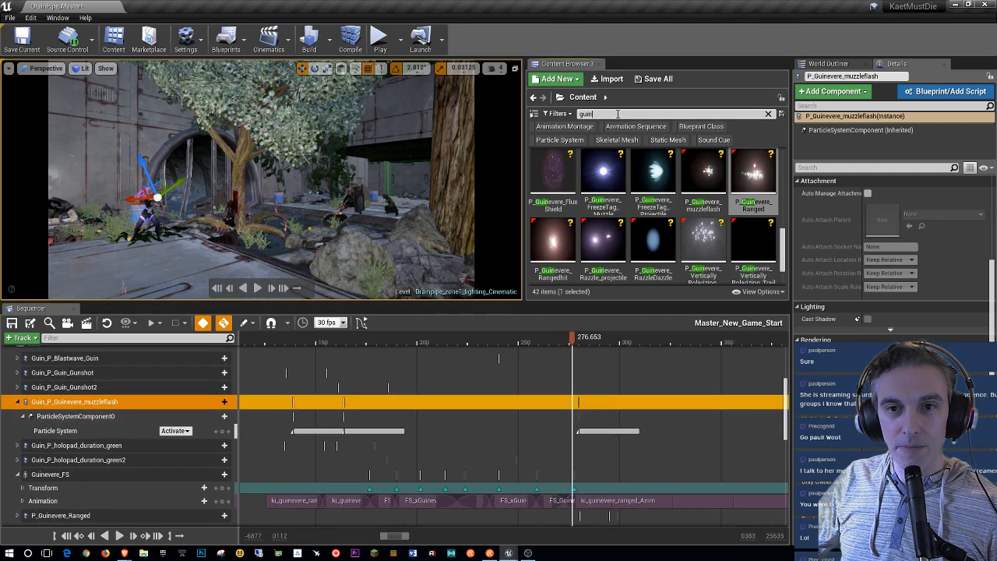
{"action": "left_click", "coordinate": [547, 140]}
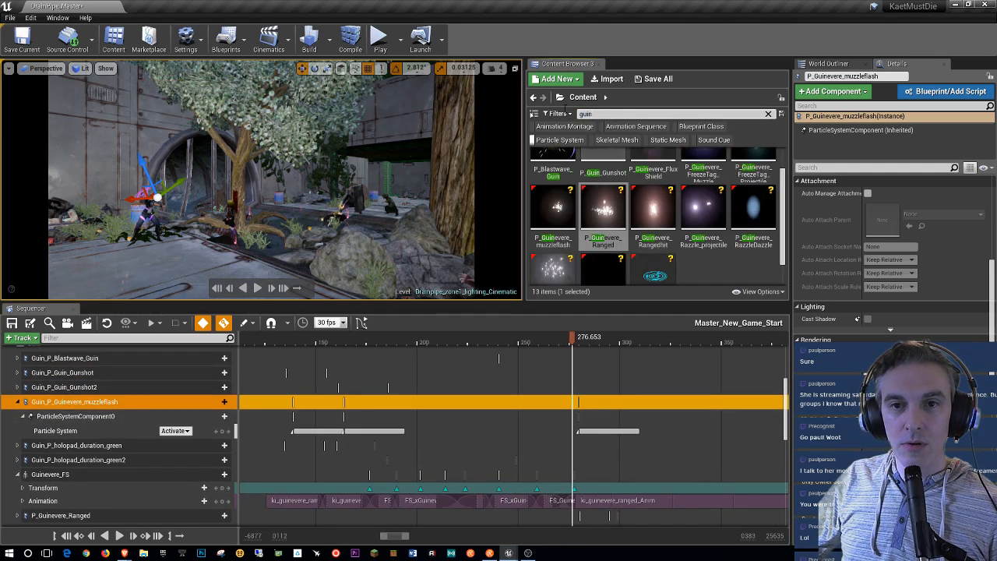
{"action": "type", "text": "fire"}
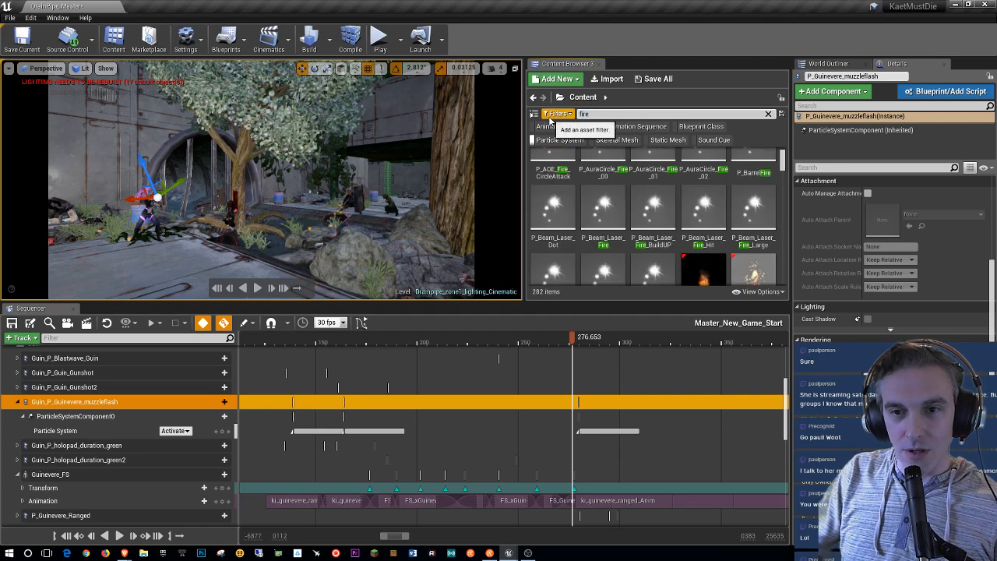
{"action": "scroll", "coordinate": [585, 201], "scroll_direction": "up", "scroll_amount": 1}
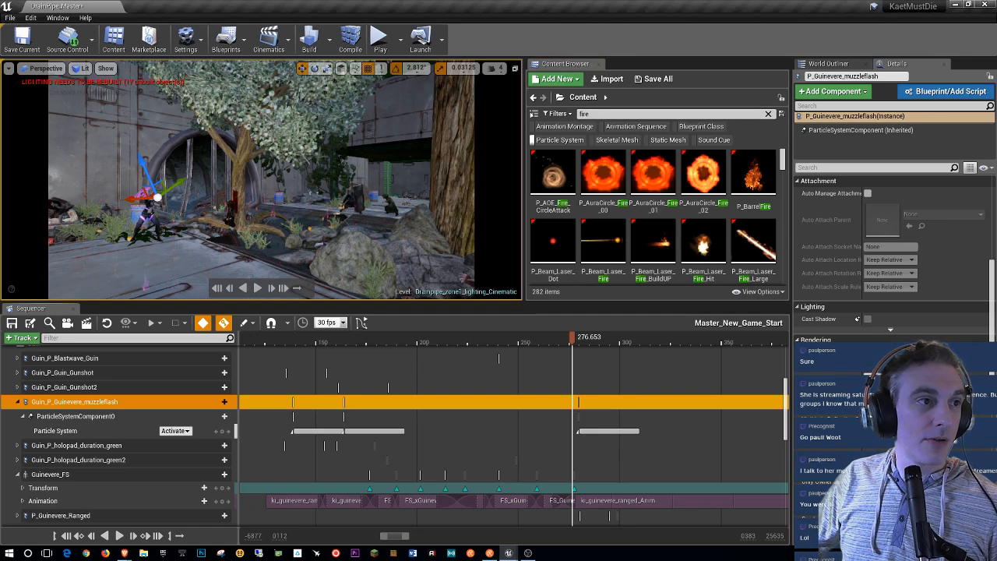
{"action": "left_click_drag", "start_coordinate": [78, 2], "coordinate": [527, 0]}
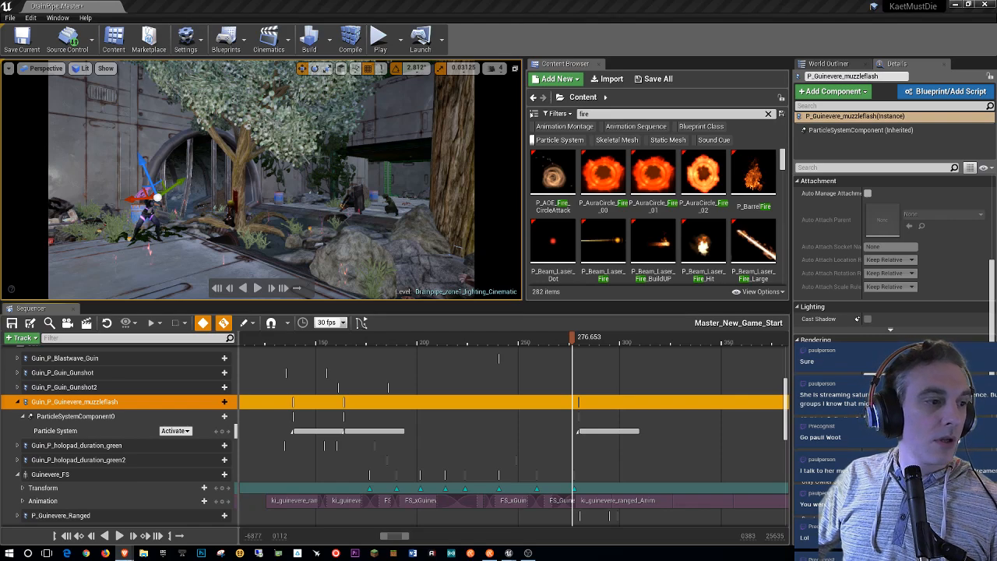
{"action": "left_click_drag", "start_coordinate": [47, 2], "coordinate": [320, 0]}
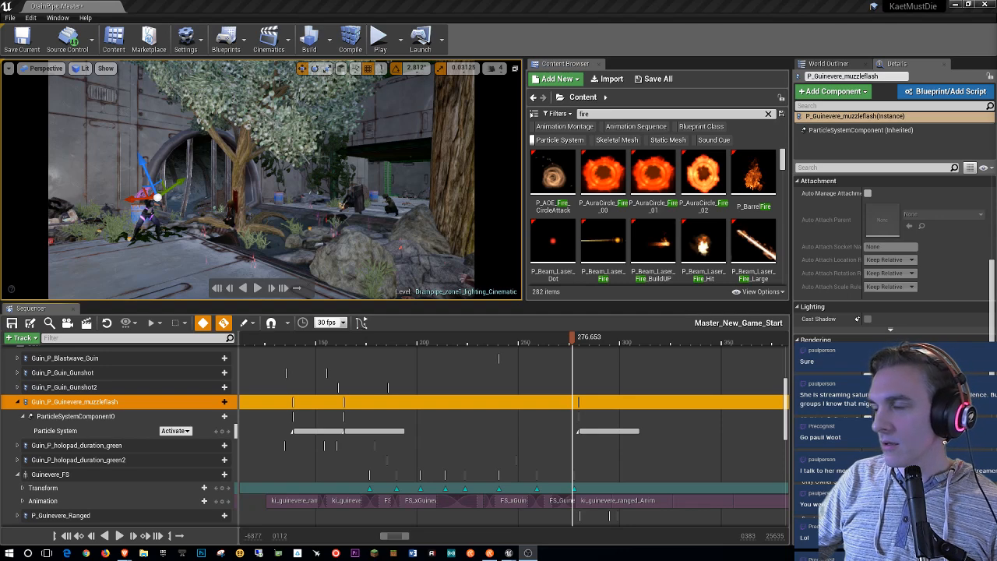
{"action": "left_click", "coordinate": [473, 15]}
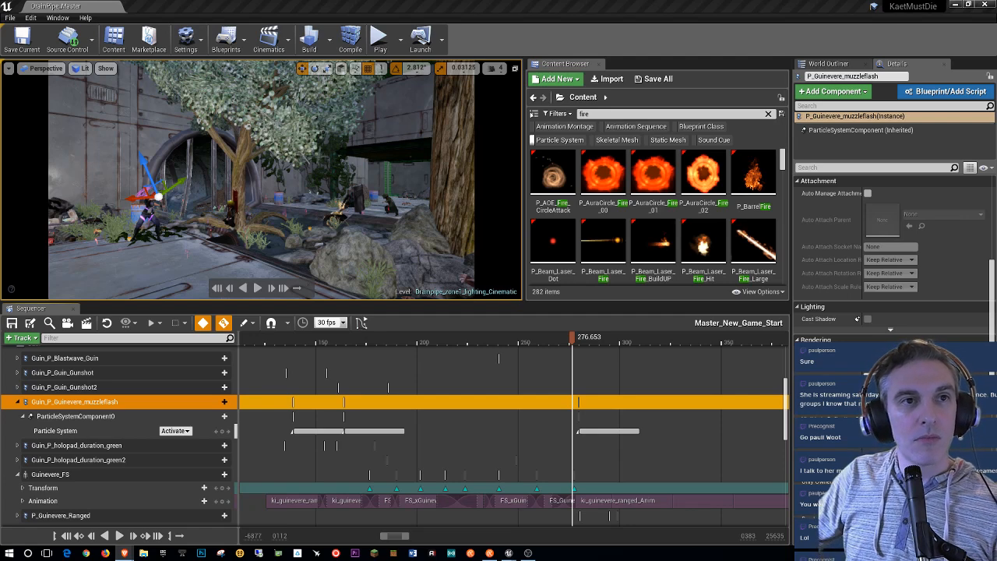
Step: Go to about frame 235, release the viewport from the Camera Cuts and fly to the existing fire by the blue barrel
{"action": "left_click_drag", "start_coordinate": [558, 346], "coordinate": [487, 315]}
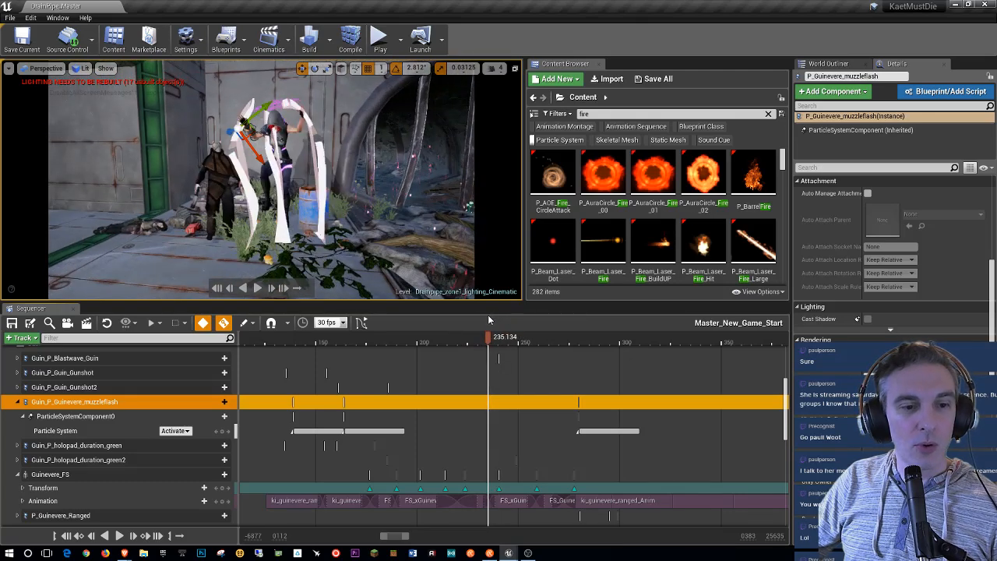
{"action": "scroll", "coordinate": [207, 387], "scroll_direction": "up", "scroll_amount": 5}
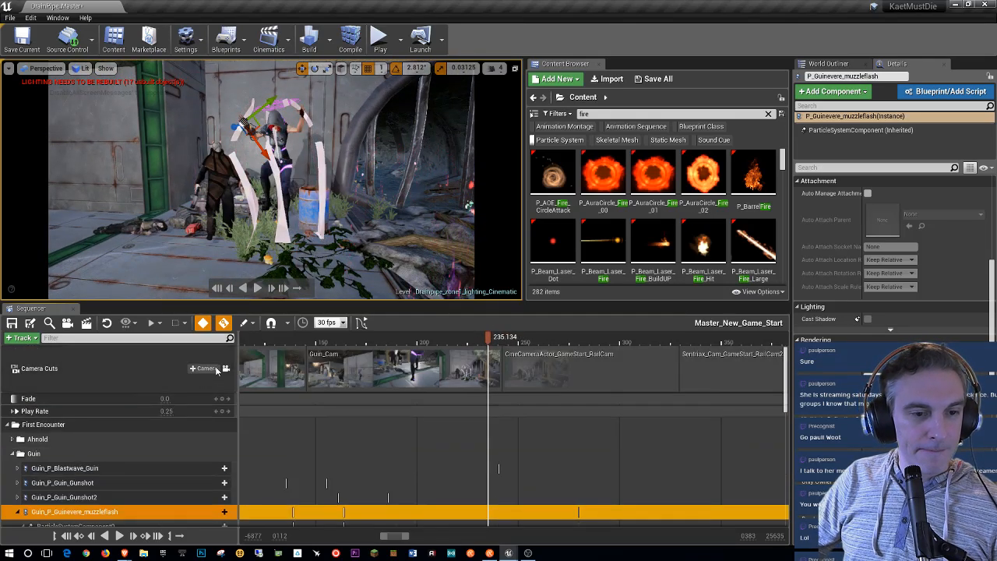
{"action": "left_click", "coordinate": [226, 369]}
{"action": "key", "text": "w"}
{"action": "right_click_drag", "start_coordinate": [247, 226], "coordinate": [269, 237]}
{"action": "key", "text": "w"}
{"action": "key", "text": "w"}
{"action": "key", "text": "w"}
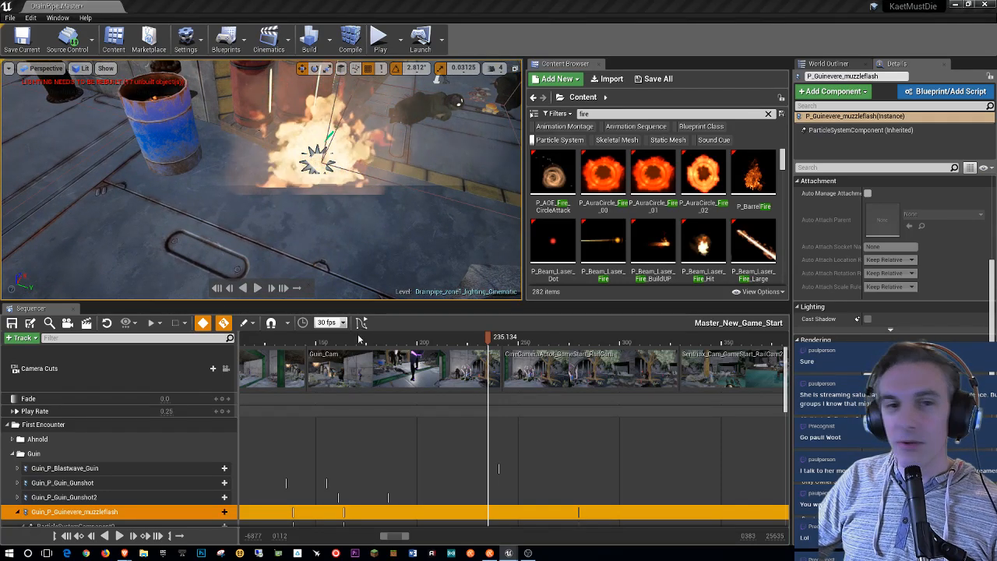
Step: Duplicate the P_Fire_Paul2 fire and place the copy on the debris pile at about X 2057, Y 122217, Z 80
{"action": "left_click", "coordinate": [396, 235]}
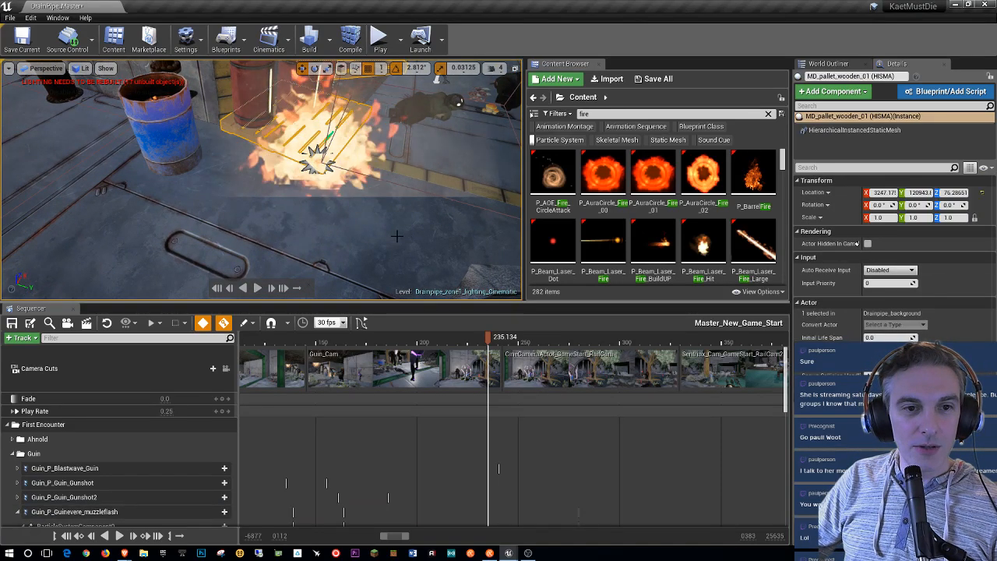
{"action": "left_click", "coordinate": [313, 171]}
{"action": "right_click_drag", "start_coordinate": [313, 171], "coordinate": [394, 170]}
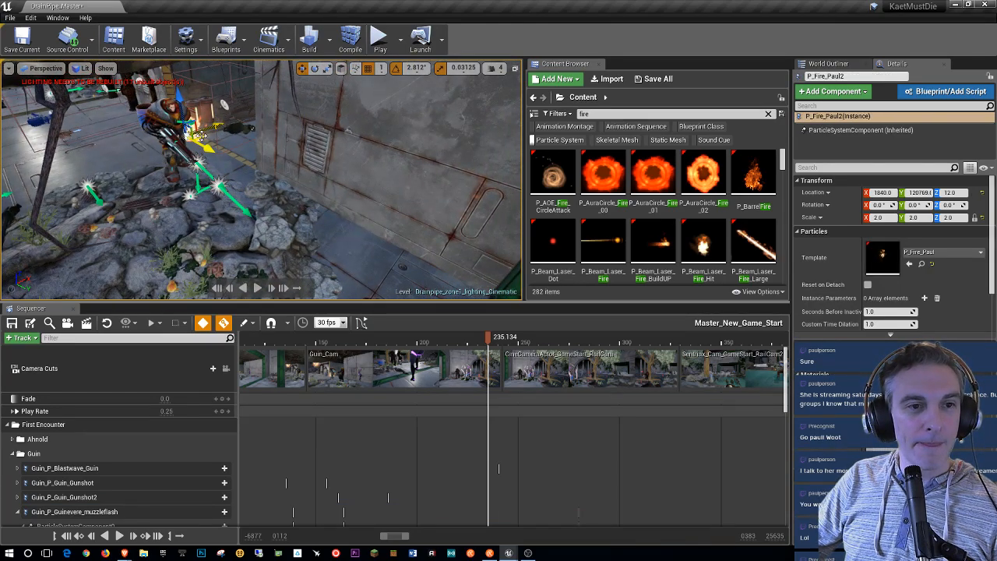
{"action": "left_click_drag", "start_coordinate": [202, 137], "coordinate": [477, 278], "text": "alt"}
{"action": "mouse_move", "coordinate": [477, 278]}
{"action": "right_mouse_down"}
{"action": "mouse_move", "coordinate": [515, 278]}
{"action": "mouse_move", "coordinate": [467, 272]}
{"action": "mouse_move", "coordinate": [495, 275]}
{"action": "right_mouse_up"}
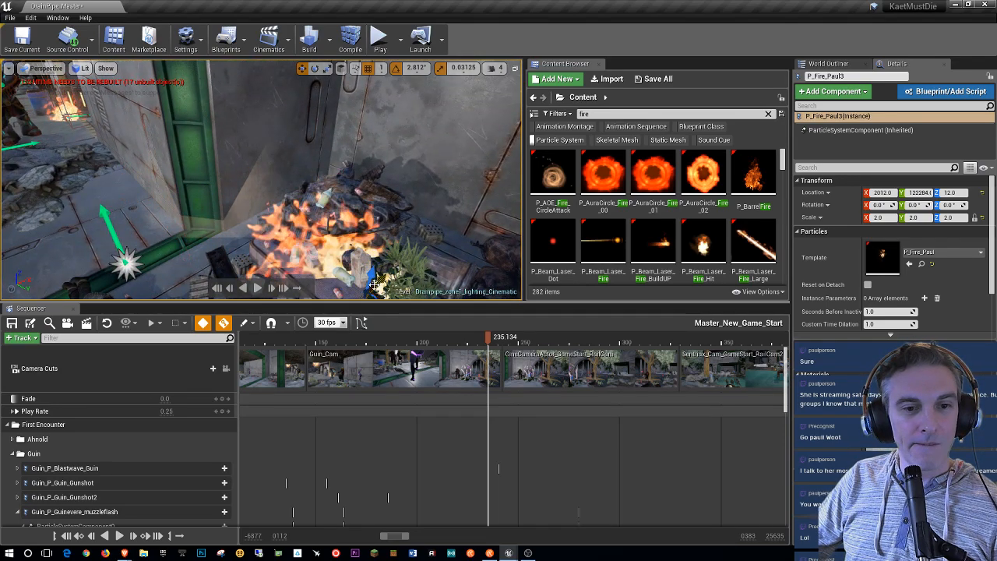
{"action": "right_click_drag", "start_coordinate": [379, 244], "coordinate": [312, 285]}
{"action": "right_click_drag", "start_coordinate": [373, 226], "coordinate": [375, 226]}
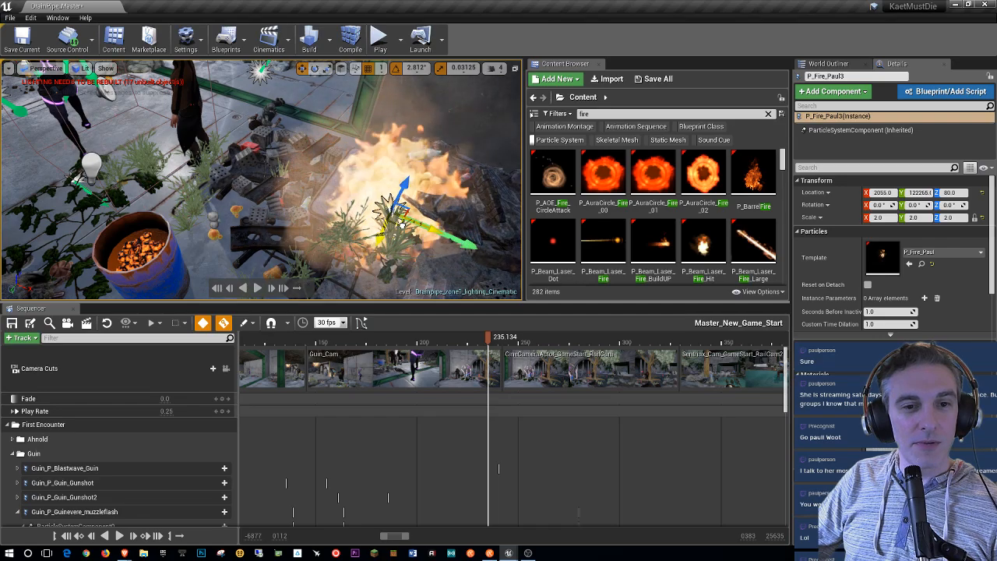
{"action": "right_click_drag", "start_coordinate": [286, 219], "coordinate": [282, 256]}
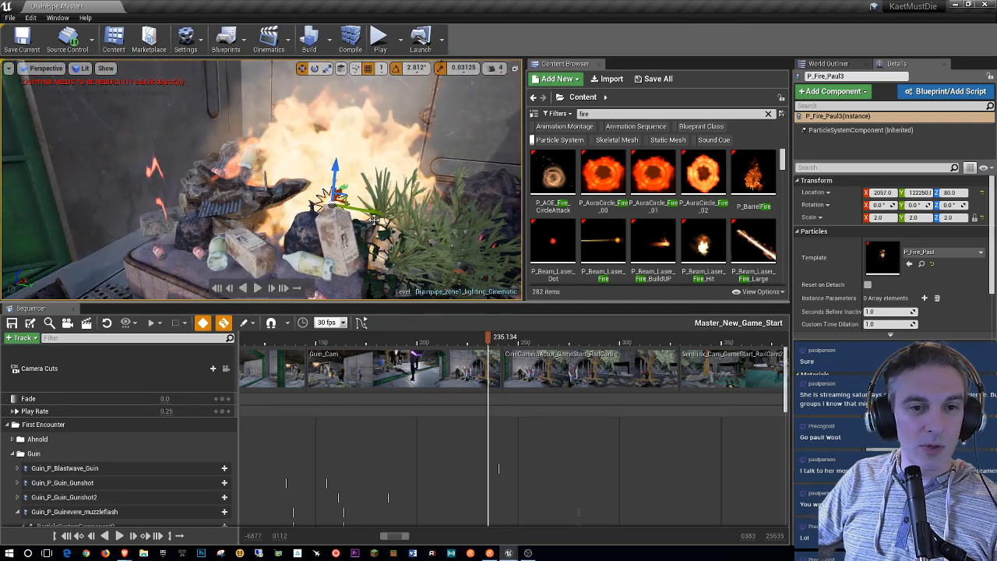
{"action": "mouse_move", "coordinate": [338, 211]}
{"action": "right_mouse_down"}
{"action": "mouse_move", "coordinate": [296, 217]}
{"action": "mouse_move", "coordinate": [338, 226]}
{"action": "right_mouse_up"}
{"action": "right_click_drag", "start_coordinate": [289, 246], "coordinate": [288, 246]}
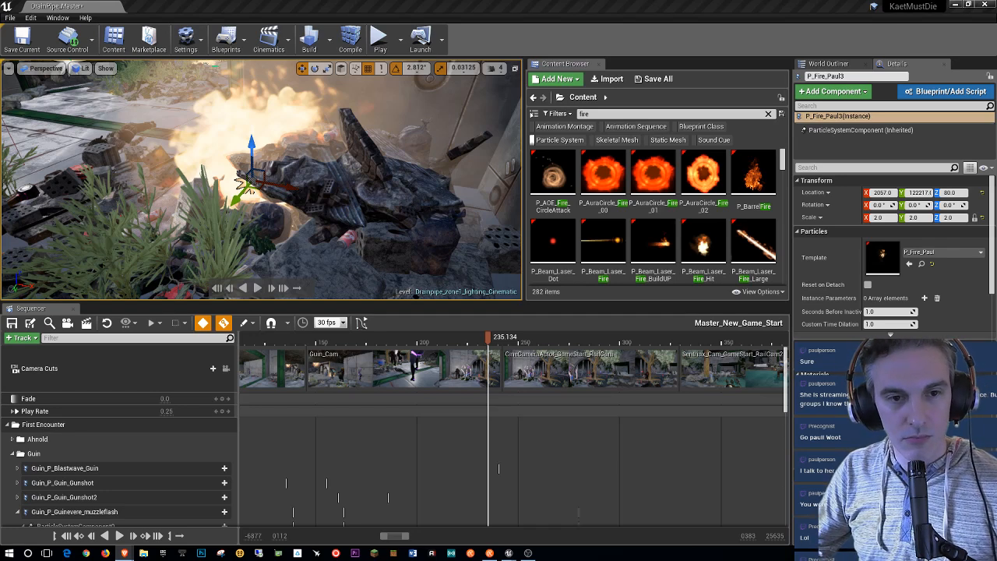
Step: Play the sequence from the start through the Camera Cuts view to about frame 315 to check the added fire
{"action": "mouse_move", "coordinate": [477, 344]}
{"action": "left_mouse_down"}
{"action": "mouse_move", "coordinate": [389, 351]}
{"action": "mouse_move", "coordinate": [468, 361]}
{"action": "left_mouse_up"}
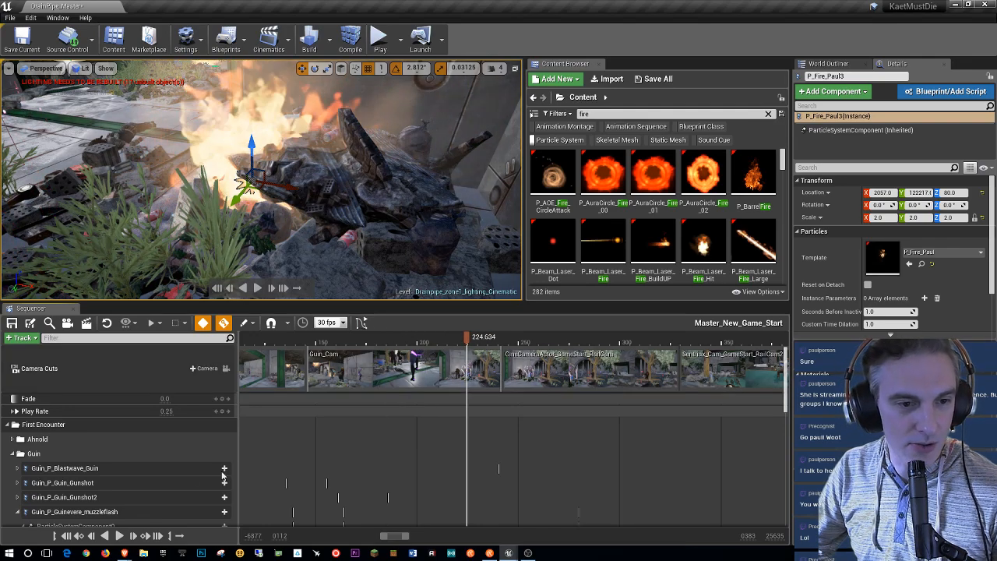
{"action": "left_click", "coordinate": [67, 536]}
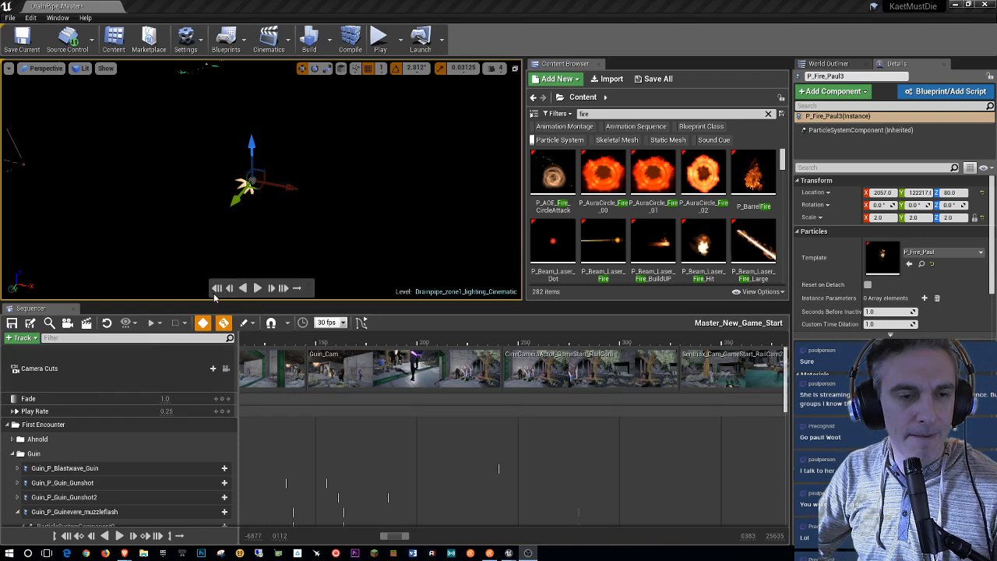
{"action": "left_click", "coordinate": [257, 288]}
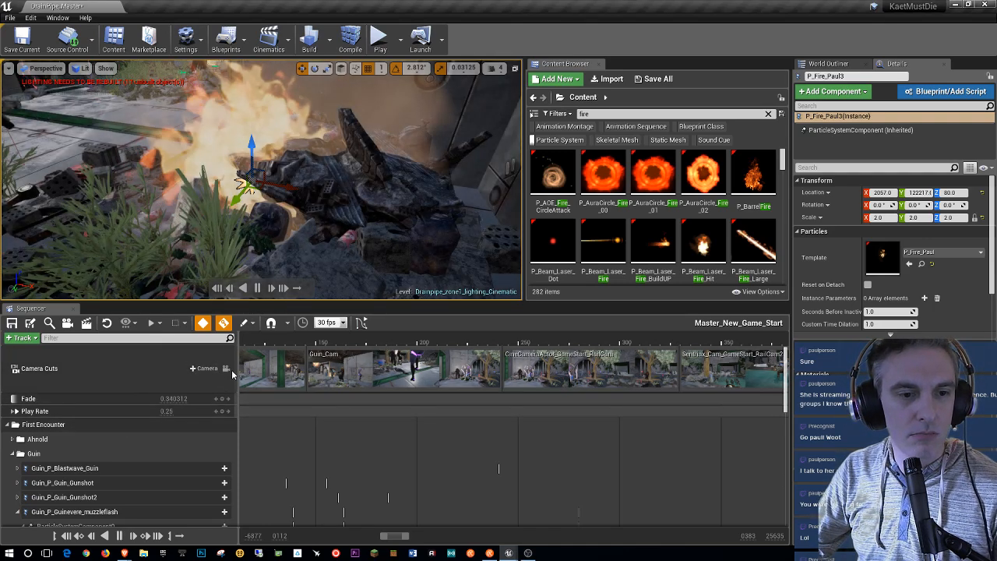
{"action": "left_click", "coordinate": [232, 374]}
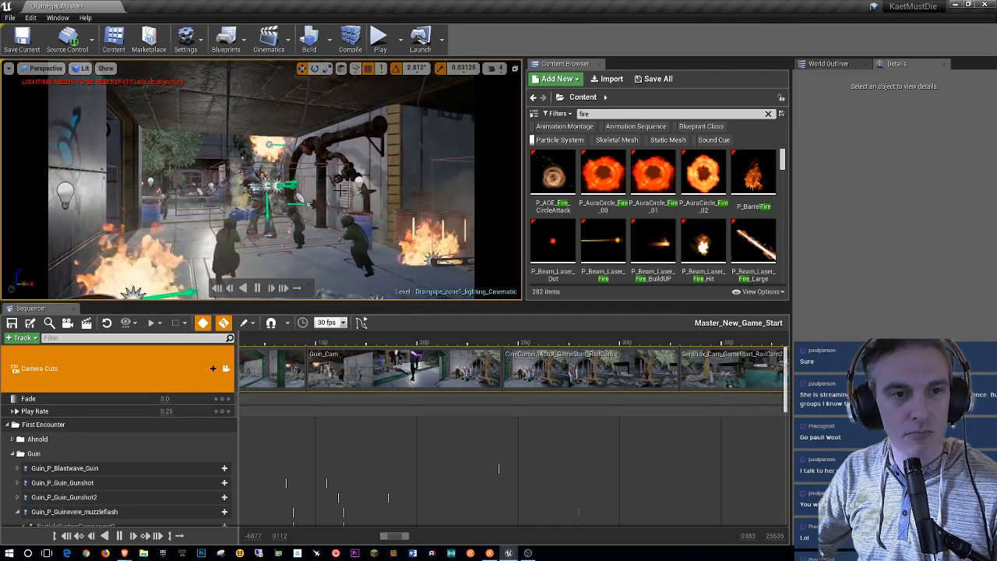
{"action": "left_click", "coordinate": [340, 190]}
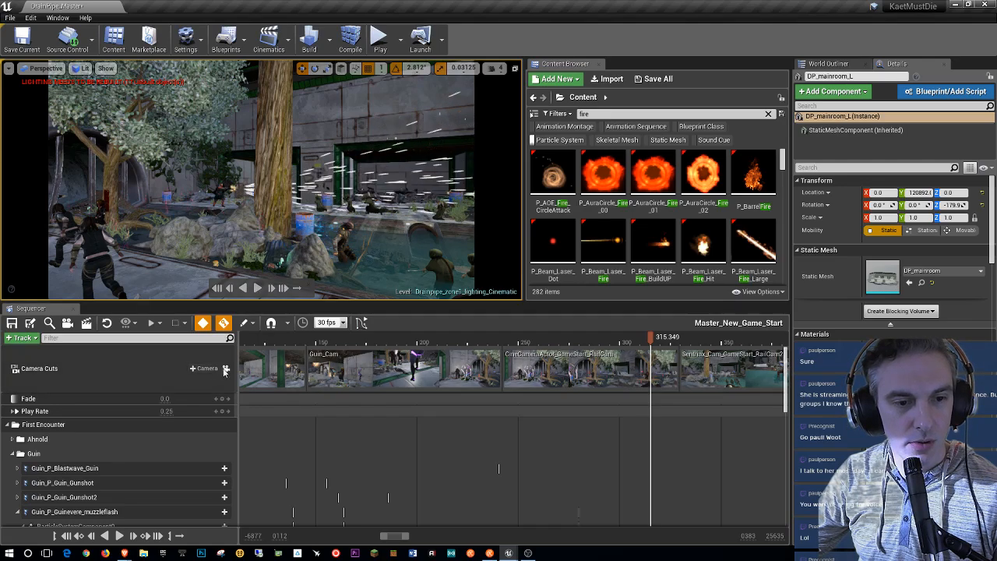
Step: Duplicate the P_Fire_Paul3 debris fire and place the copy at about X 1139, Y 122752, Z 80
{"action": "key", "text": "w"}
{"action": "right_click_drag", "start_coordinate": [289, 237], "coordinate": [262, 214]}
{"action": "key", "text": "w"}
{"action": "left_click", "coordinate": [200, 180]}
{"action": "key", "text": "s"}
{"action": "mouse_move", "coordinate": [201, 180]}
{"action": "right_mouse_down"}
{"action": "mouse_move", "coordinate": [171, 176]}
{"action": "mouse_move", "coordinate": [175, 205]}
{"action": "right_mouse_up"}
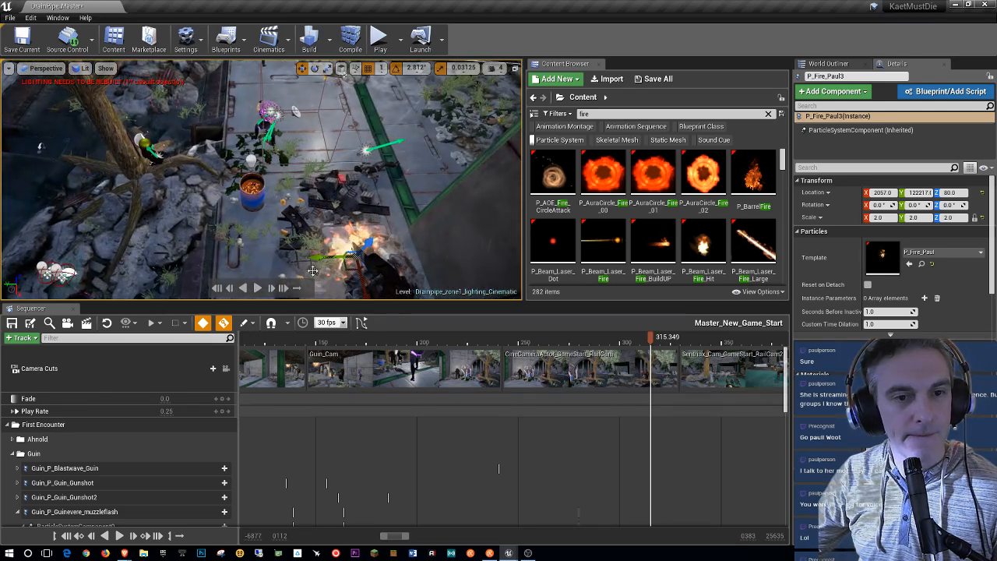
{"action": "left_click_drag", "start_coordinate": [348, 266], "coordinate": [194, 77], "text": "alt"}
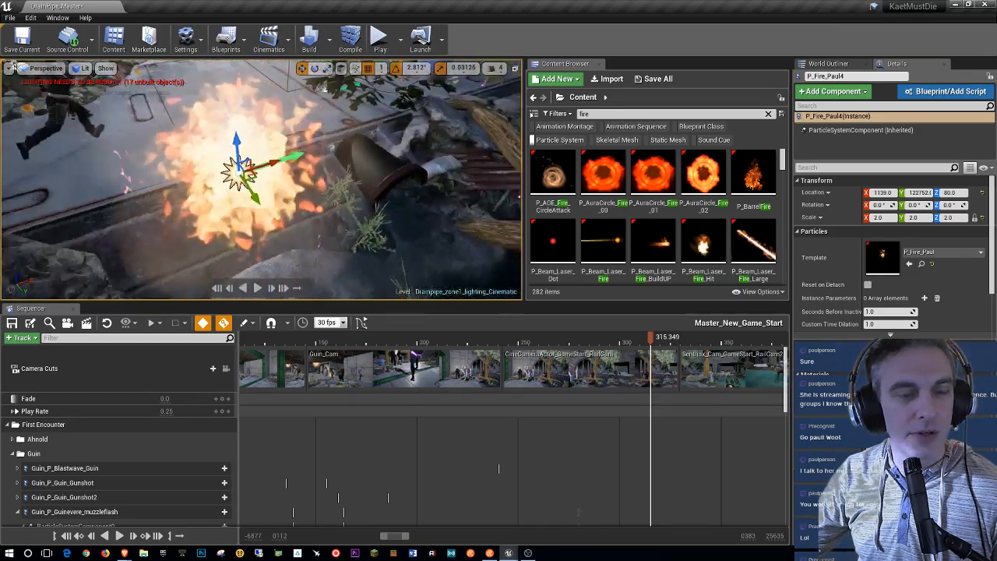
Step: Move the P_Fire_Paul4 fire beside the large rocks at the walkway's edge, to about X 620, Y 122788, Z -7
{"action": "right_click_drag", "start_coordinate": [270, 93], "coordinate": [171, 82]}
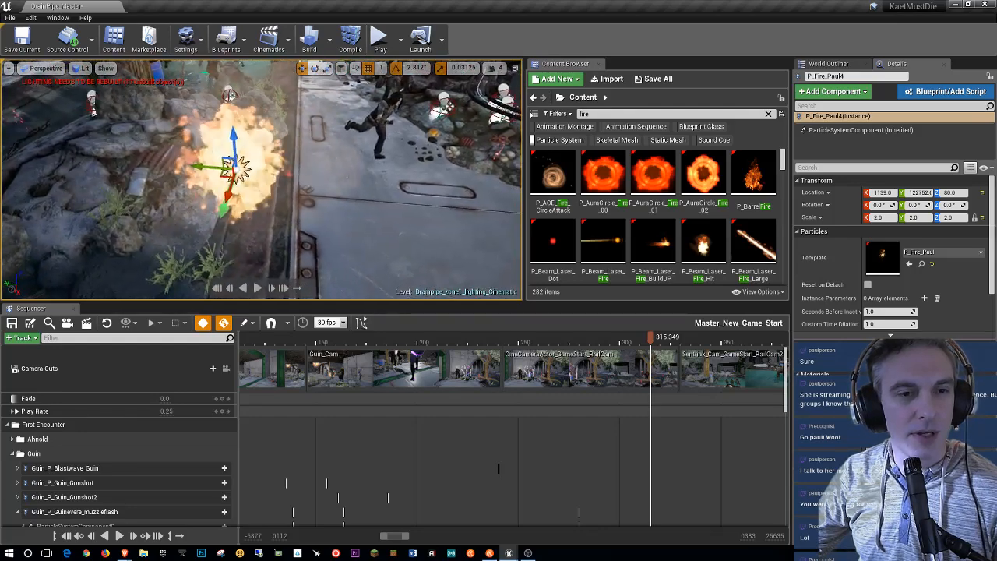
{"action": "left_click_drag", "start_coordinate": [227, 174], "coordinate": [265, 78]}
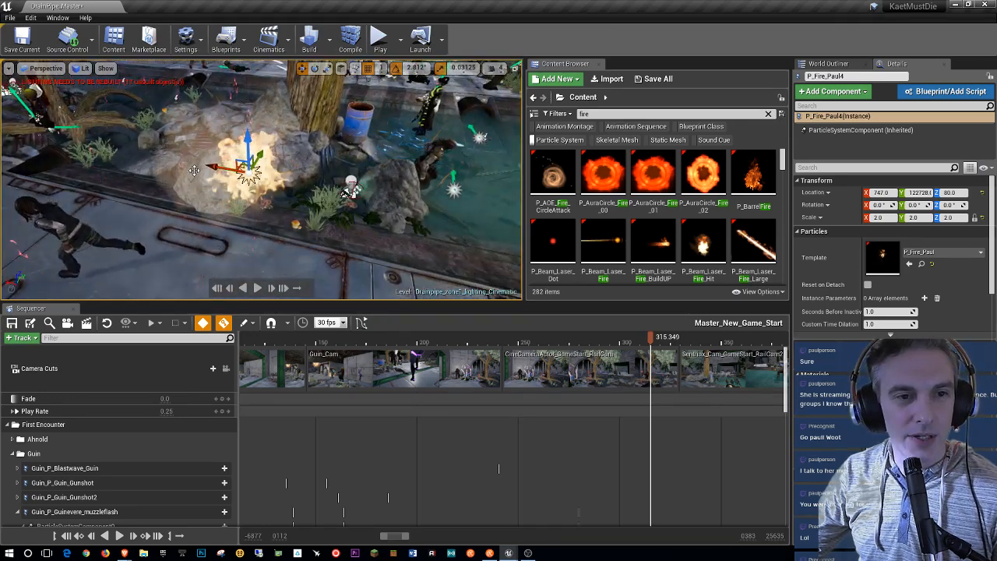
{"action": "left_click_drag", "start_coordinate": [211, 162], "coordinate": [266, 181]}
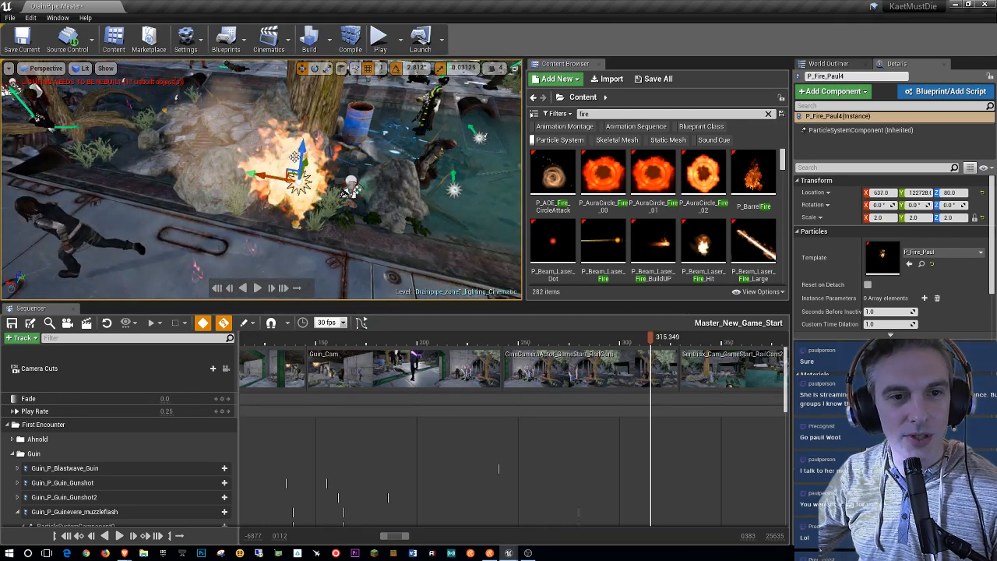
{"action": "left_click_drag", "start_coordinate": [304, 149], "coordinate": [301, 191]}
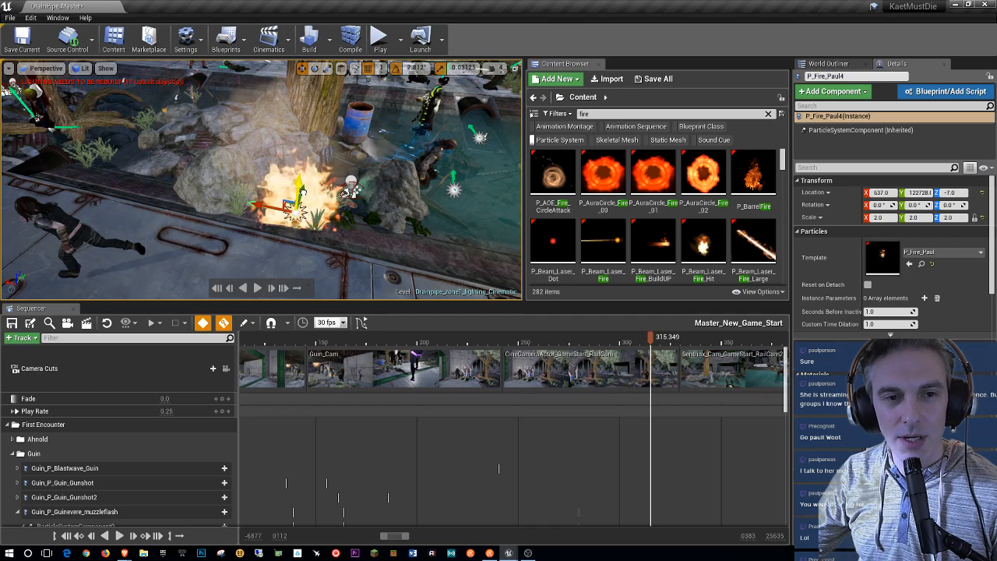
{"action": "right_click_drag", "start_coordinate": [405, 260], "coordinate": [333, 197]}
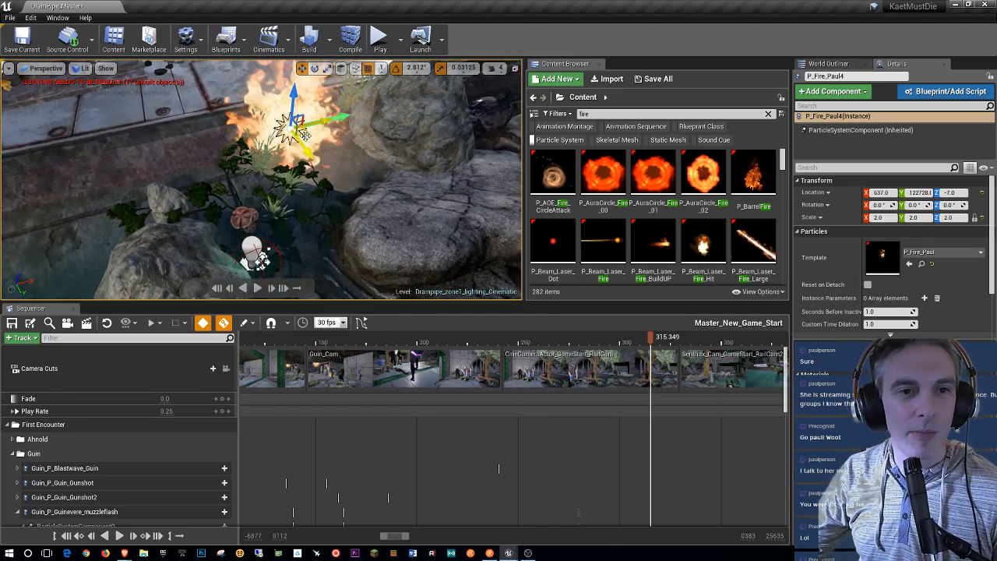
{"action": "left_click_drag", "start_coordinate": [303, 170], "coordinate": [343, 195], "text": "shift"}
{"action": "right_click_drag", "start_coordinate": [343, 195], "coordinate": [232, 158]}
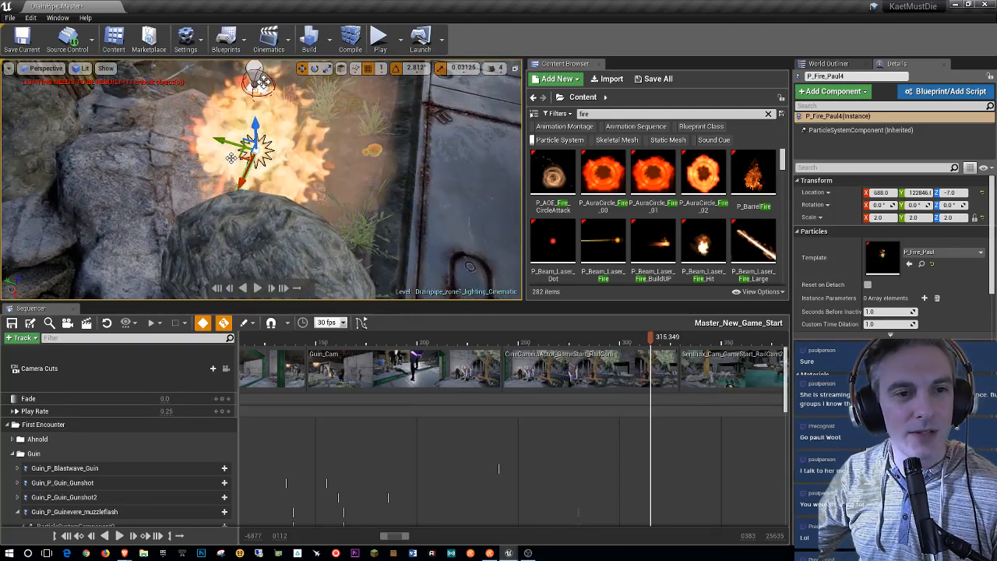
{"action": "left_click_drag", "start_coordinate": [270, 146], "coordinate": [340, 178]}
{"action": "right_click_drag", "start_coordinate": [340, 177], "coordinate": [261, 164]}
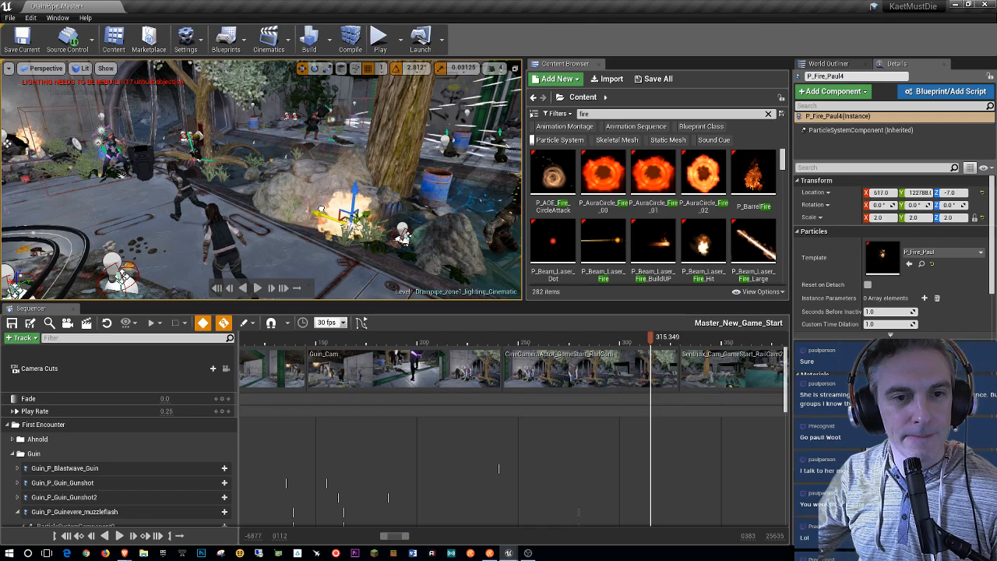
Step: Inspect the blue barrels and debris piles around the level for further places to add fire
{"action": "scroll", "coordinate": [399, 258], "scroll_direction": "down", "scroll_amount": 5}
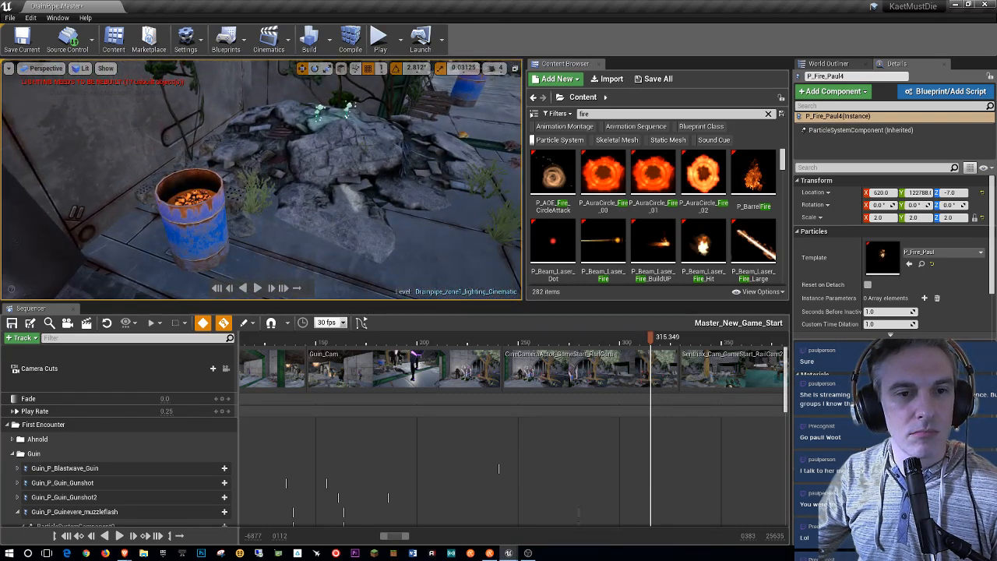
{"action": "right_click_drag", "start_coordinate": [262, 179], "coordinate": [176, 187]}
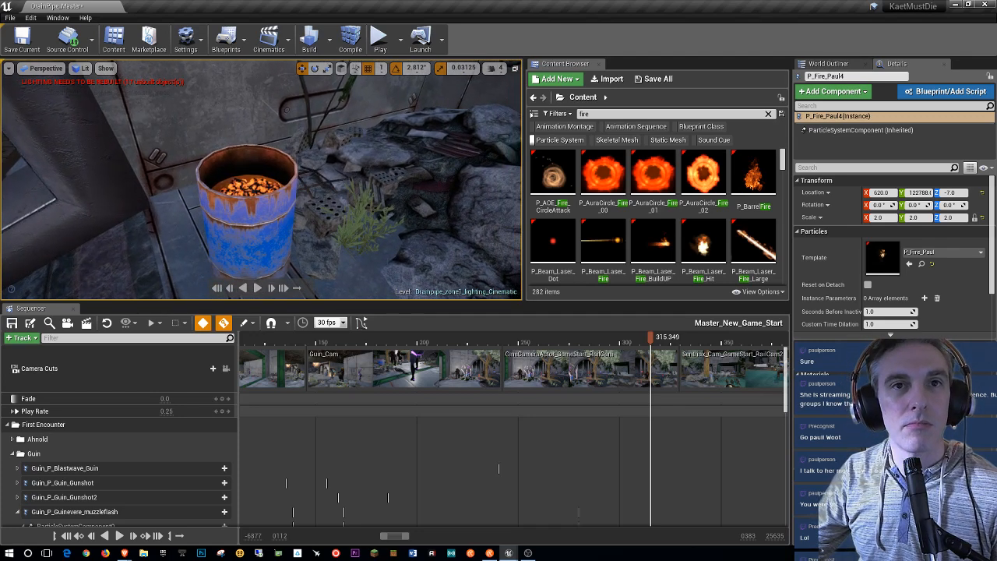
{"action": "mouse_move", "coordinate": [262, 179]}
{"action": "right_mouse_down"}
{"action": "mouse_move", "coordinate": [195, 187]}
{"action": "mouse_move", "coordinate": [55, 172]}
{"action": "mouse_move", "coordinate": [265, 205]}
{"action": "mouse_move", "coordinate": [265, 261]}
{"action": "mouse_move", "coordinate": [319, 253]}
{"action": "mouse_move", "coordinate": [206, 214]}
{"action": "mouse_move", "coordinate": [201, 230]}
{"action": "right_mouse_up"}
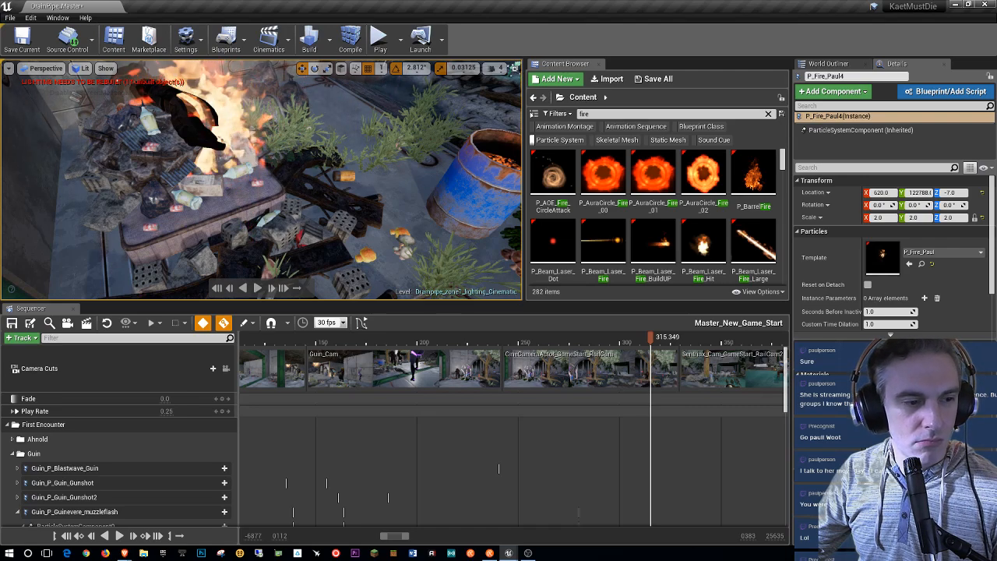
{"action": "right_click_drag", "start_coordinate": [262, 180], "coordinate": [274, 184]}
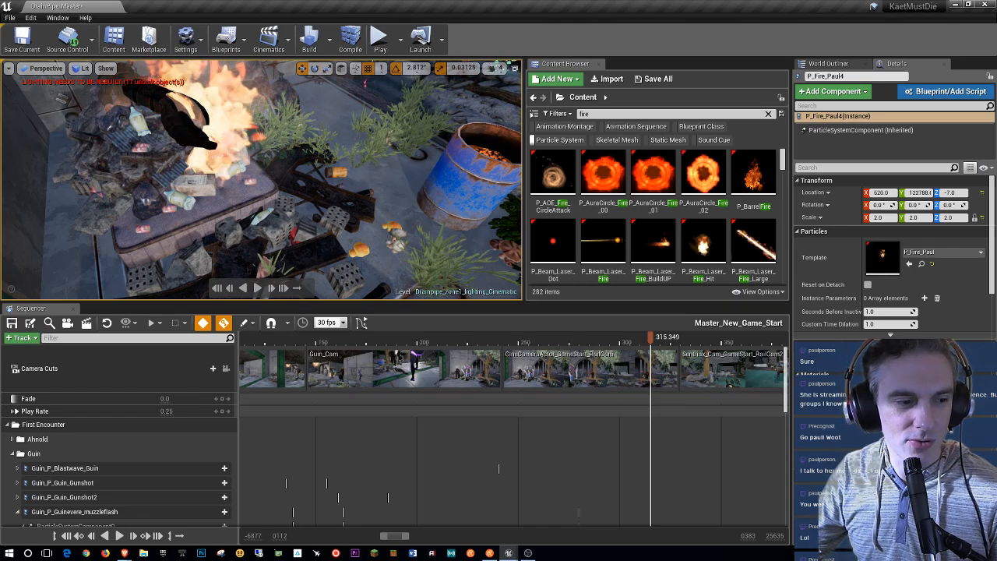
{"action": "right_click_drag", "start_coordinate": [275, 209], "coordinate": [320, 198]}
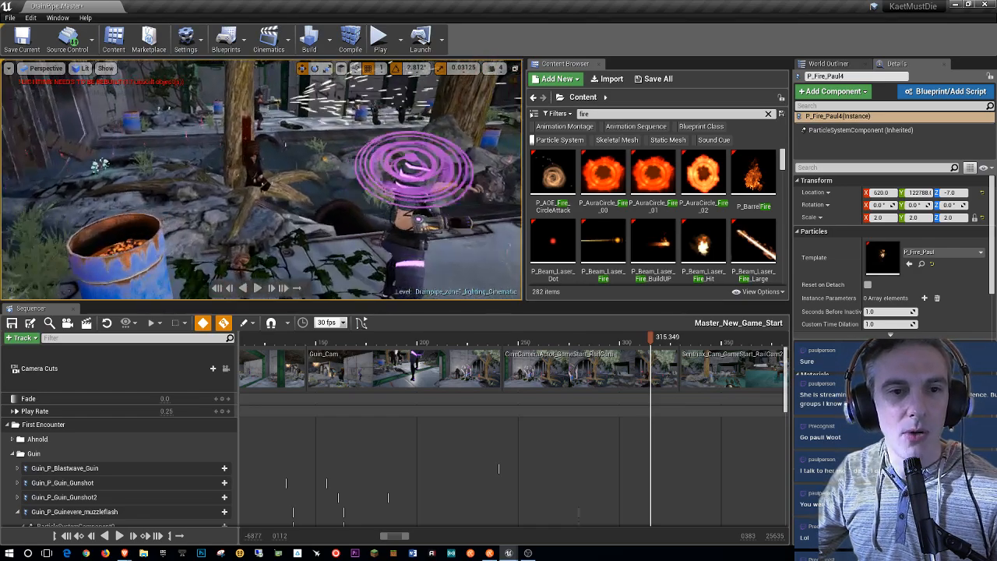
{"action": "right_click_drag", "start_coordinate": [261, 187], "coordinate": [215, 185]}
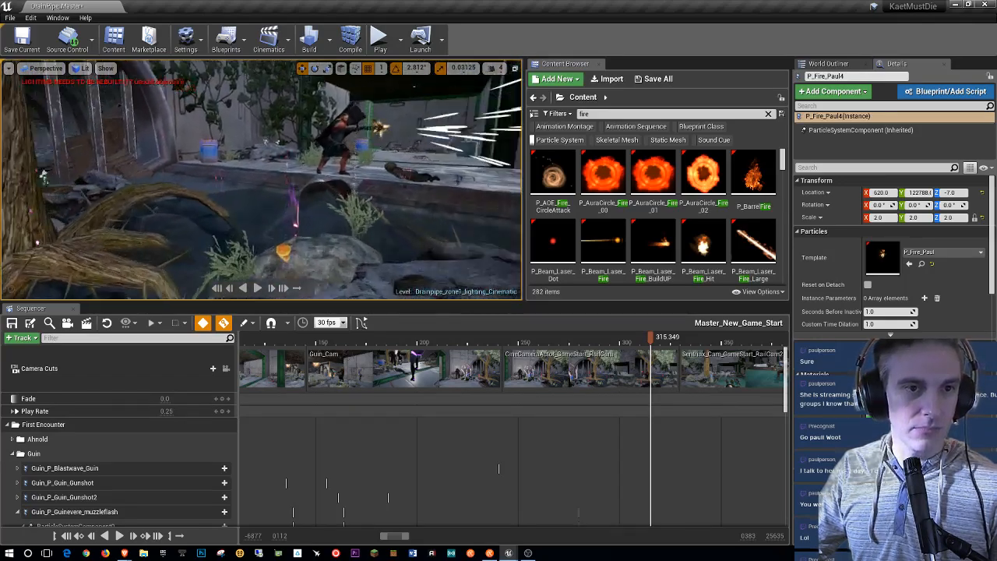
{"action": "key", "text": "f"}
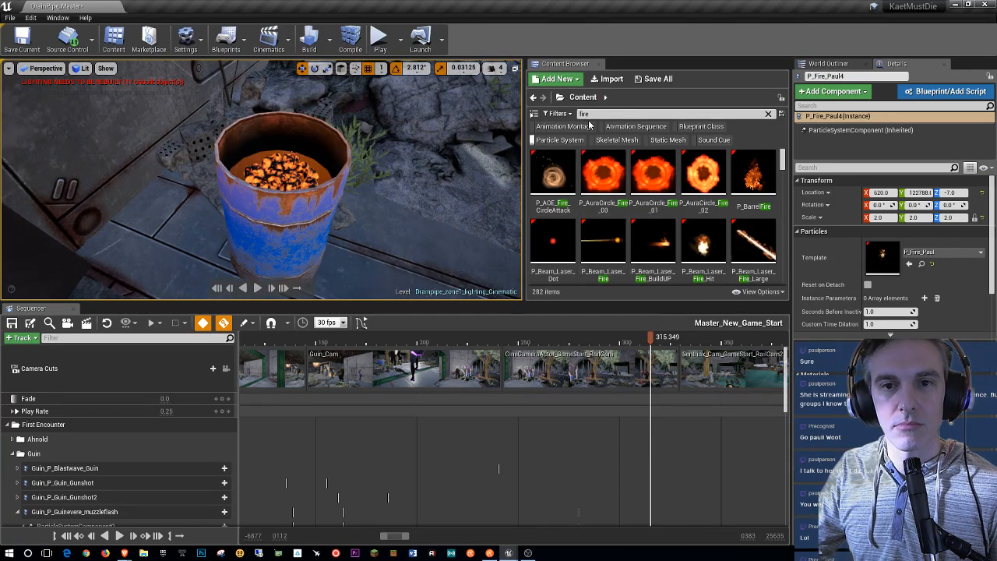
Step: Look through the fire particle systems among the project assets for an effect suited to the blue barrel
{"action": "scroll", "coordinate": [699, 222], "scroll_direction": "down", "scroll_amount": 2}
{"action": "scroll", "coordinate": [700, 222], "scroll_direction": "down", "scroll_amount": 5}
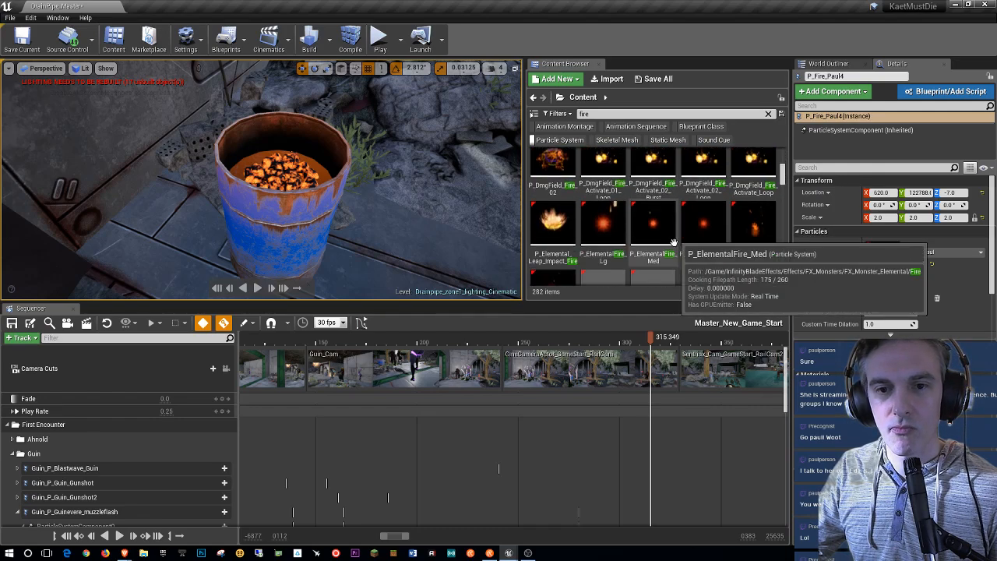
{"action": "scroll", "coordinate": [674, 238], "scroll_direction": "down", "scroll_amount": 5}
{"action": "scroll", "coordinate": [674, 244], "scroll_direction": "down", "scroll_amount": 3}
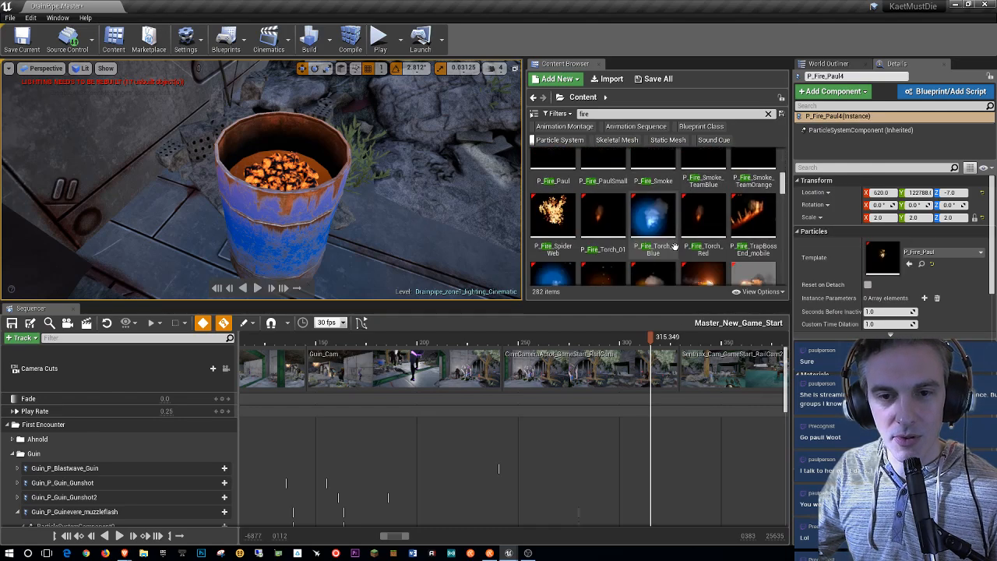
{"action": "scroll", "coordinate": [675, 249], "scroll_direction": "down", "scroll_amount": 5}
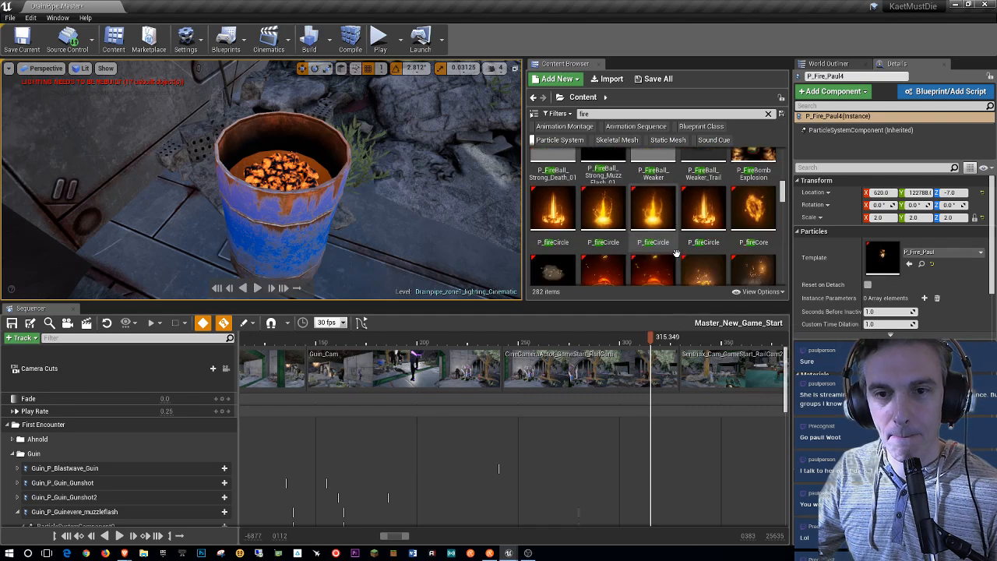
{"action": "scroll", "coordinate": [679, 256], "scroll_direction": "down", "scroll_amount": 4}
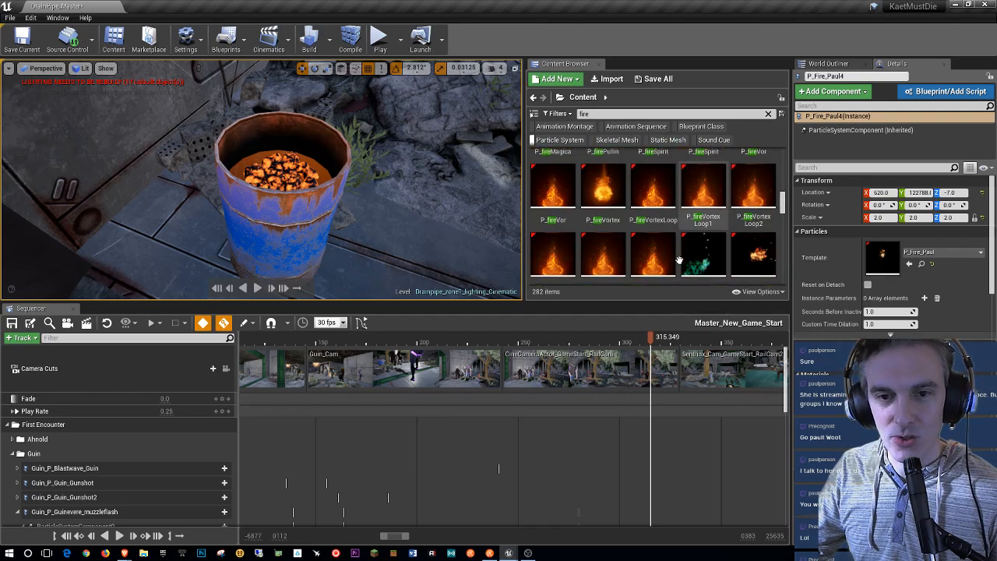
{"action": "scroll", "coordinate": [678, 264], "scroll_direction": "down", "scroll_amount": 4}
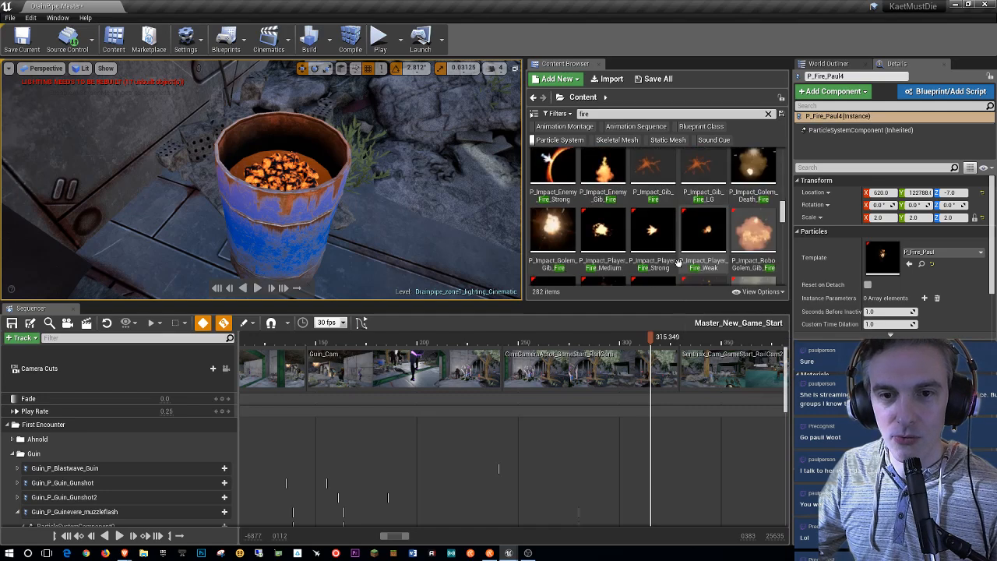
{"action": "scroll", "coordinate": [685, 261], "scroll_direction": "down", "scroll_amount": 4}
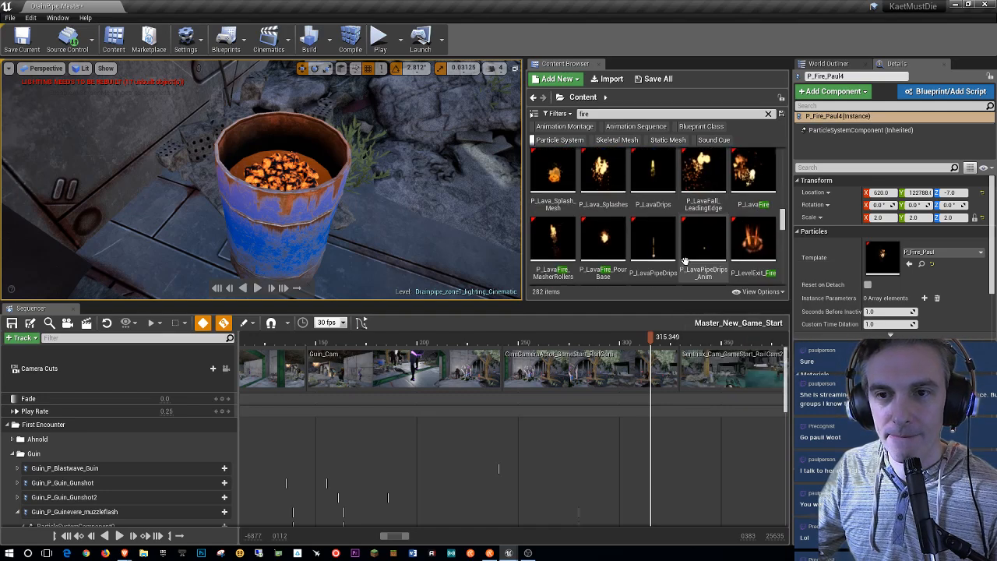
{"action": "scroll", "coordinate": [685, 260], "scroll_direction": "down", "scroll_amount": 4}
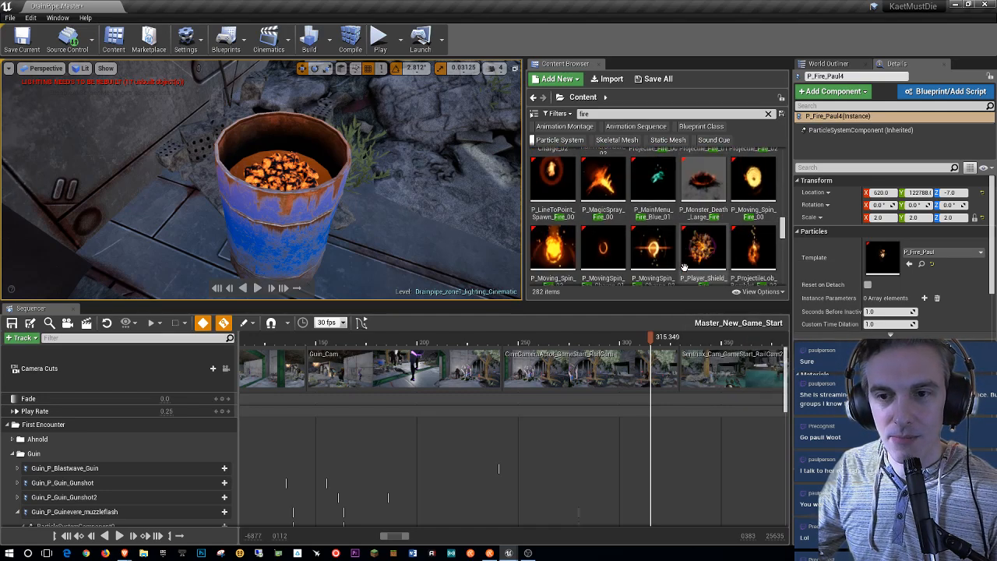
{"action": "scroll", "coordinate": [684, 267], "scroll_direction": "down", "scroll_amount": 6}
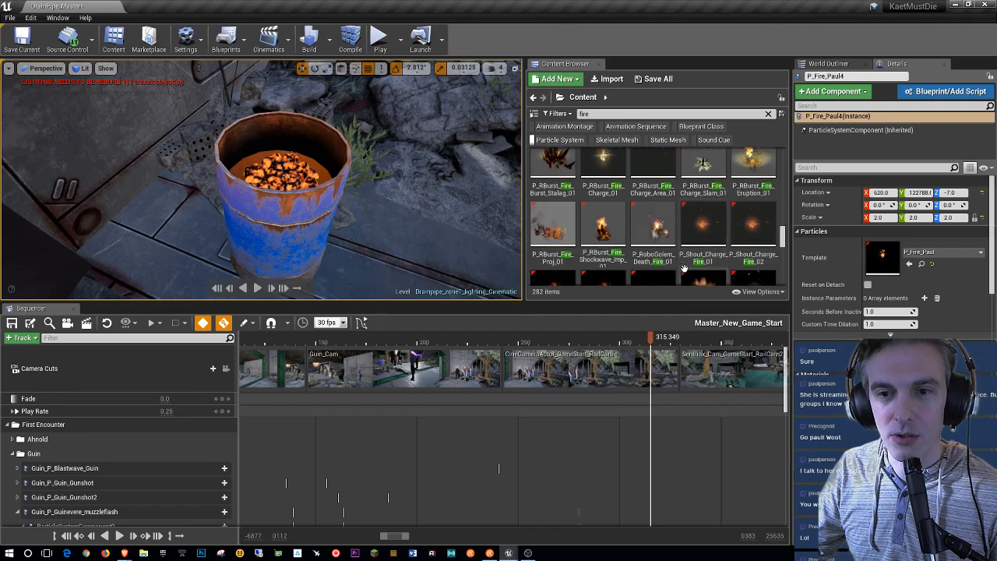
{"action": "scroll", "coordinate": [683, 270], "scroll_direction": "up", "scroll_amount": 3}
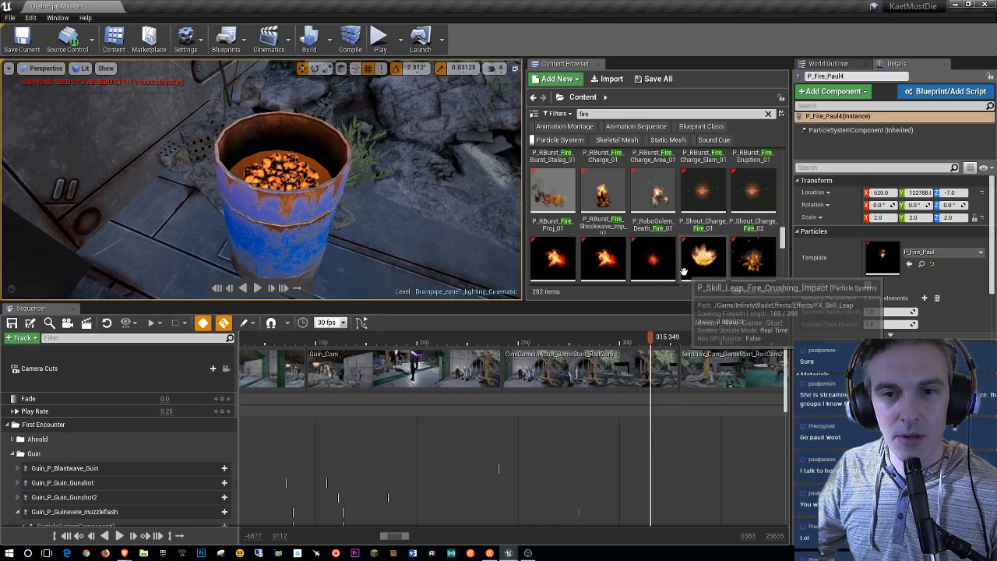
{"action": "scroll", "coordinate": [686, 267], "scroll_direction": "down", "scroll_amount": 1}
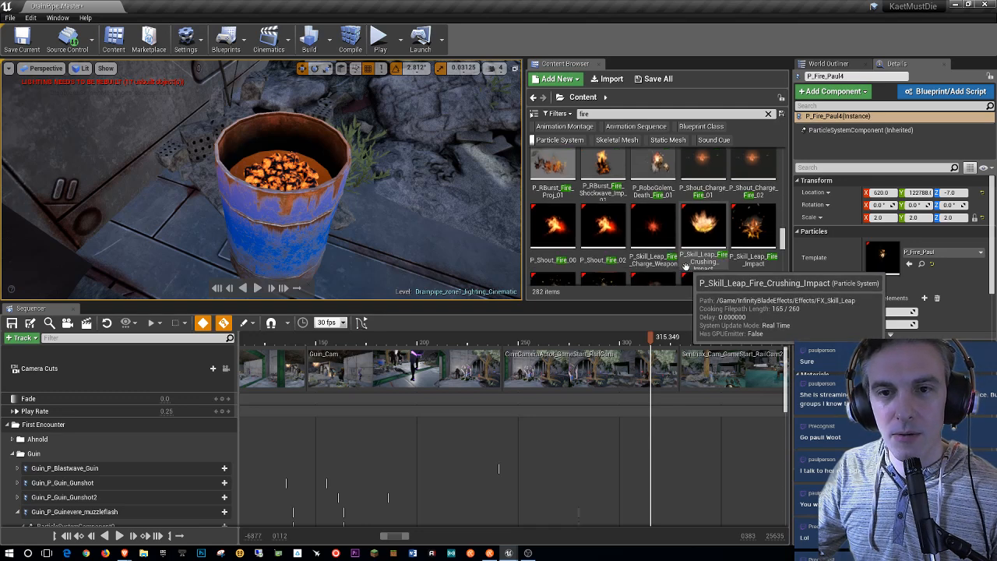
{"action": "scroll", "coordinate": [686, 267], "scroll_direction": "down", "scroll_amount": 3}
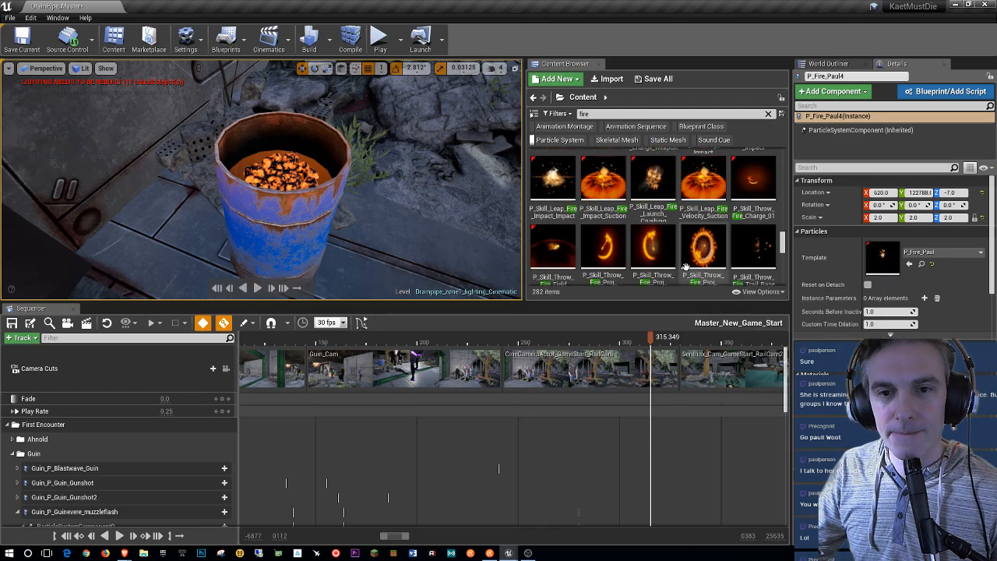
{"action": "scroll", "coordinate": [686, 267], "scroll_direction": "down", "scroll_amount": 6}
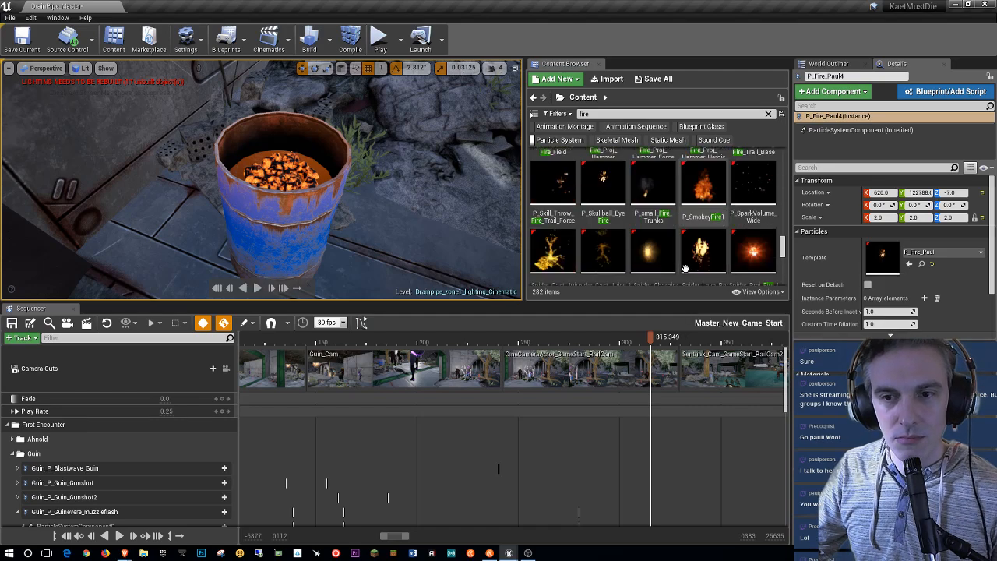
{"action": "scroll", "coordinate": [684, 272], "scroll_direction": "down", "scroll_amount": 5}
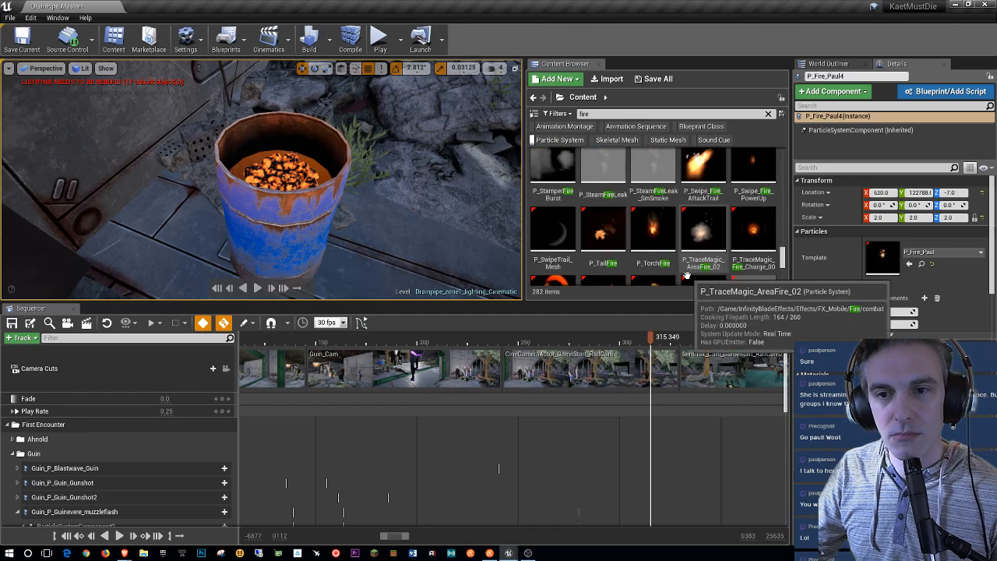
{"action": "scroll", "coordinate": [694, 272], "scroll_direction": "down", "scroll_amount": 3}
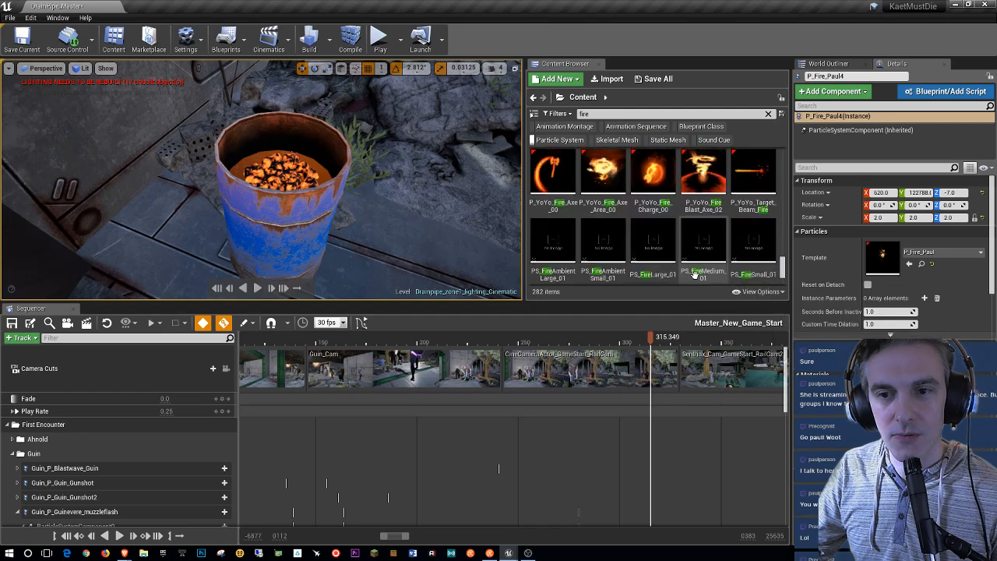
{"action": "scroll", "coordinate": [695, 273], "scroll_direction": "down", "scroll_amount": 3}
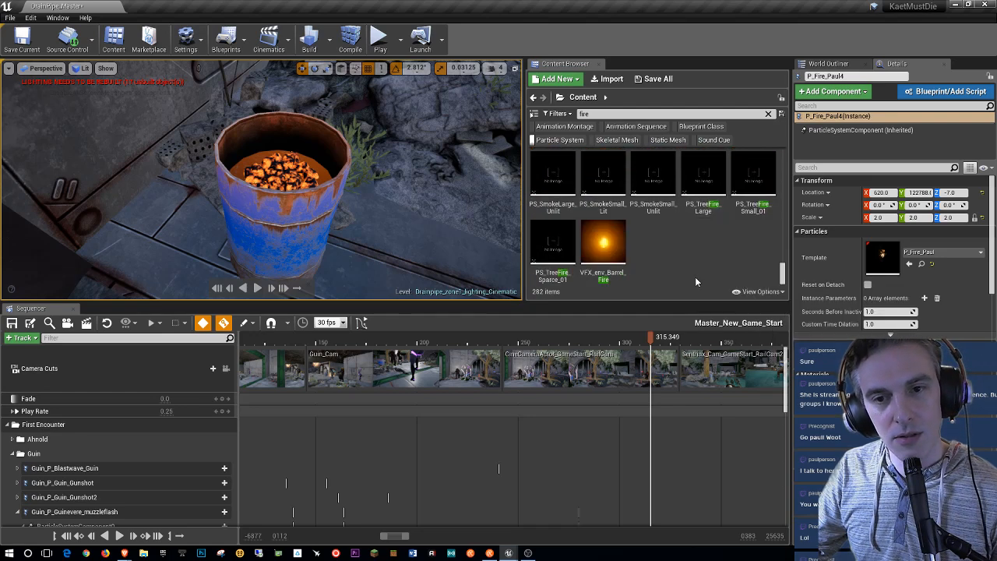
Step: Try the VFX_env_Barrel_Fire effect on the blue barrel at about X 2157, Y 123868, Z 85, and delete it after viewing it
{"action": "left_click_drag", "start_coordinate": [600, 242], "coordinate": [292, 170]}
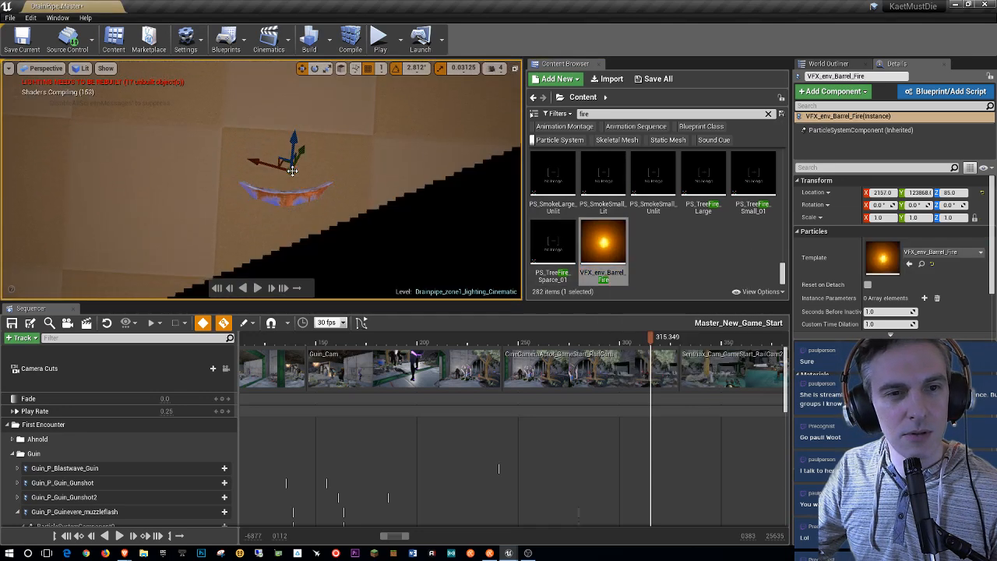
{"action": "right_click_drag", "start_coordinate": [292, 171], "coordinate": [218, 165]}
{"action": "key", "text": "s"}
{"action": "key", "text": "d"}
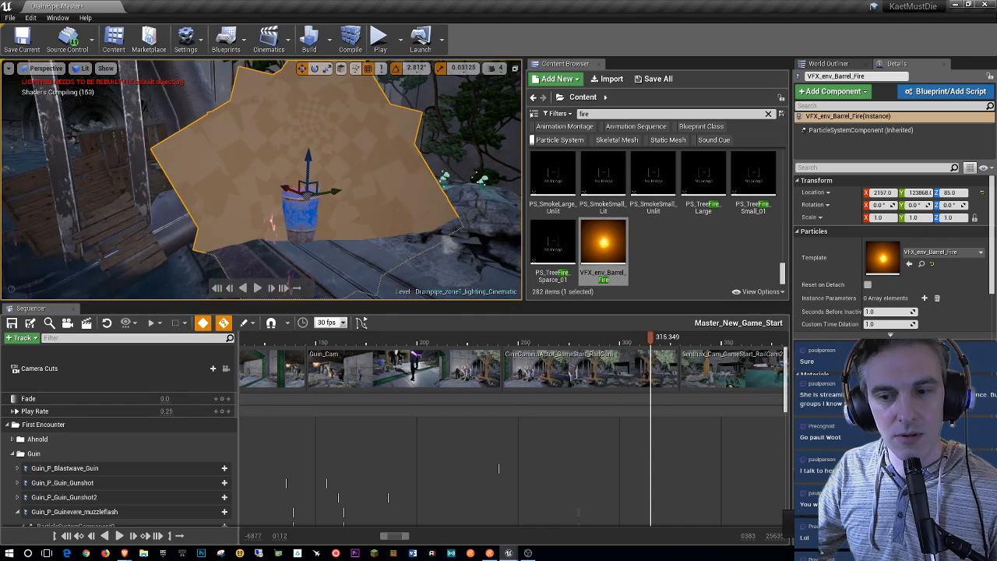
{"action": "right_click_drag", "start_coordinate": [403, 228], "coordinate": [405, 210]}
{"action": "key", "text": "w"}
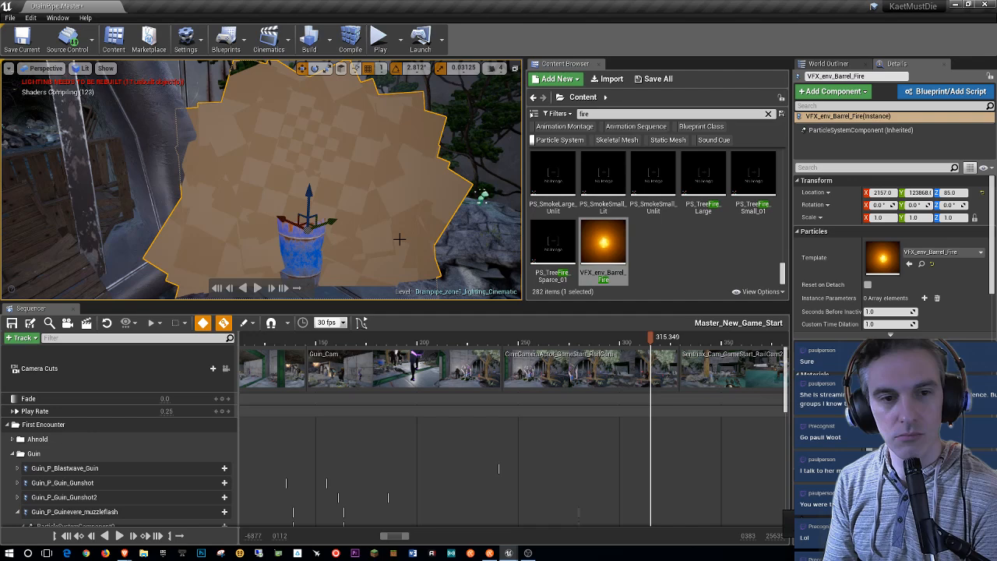
{"action": "right_click", "coordinate": [646, 553]}
{"action": "left_click", "coordinate": [670, 505]}
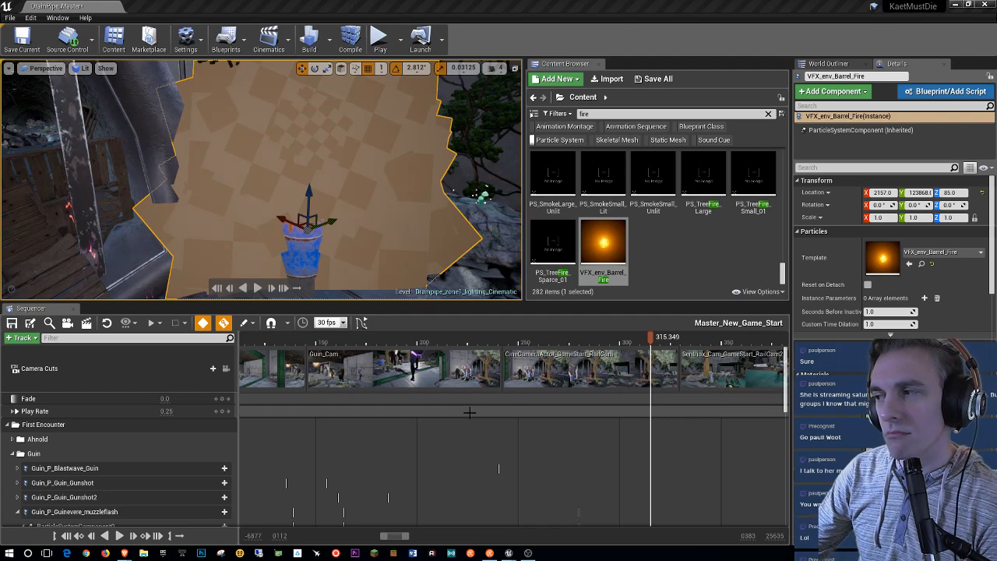
{"action": "right_click_drag", "start_coordinate": [375, 237], "coordinate": [409, 203]}
{"action": "right_click_drag", "start_coordinate": [322, 229], "coordinate": [304, 226]}
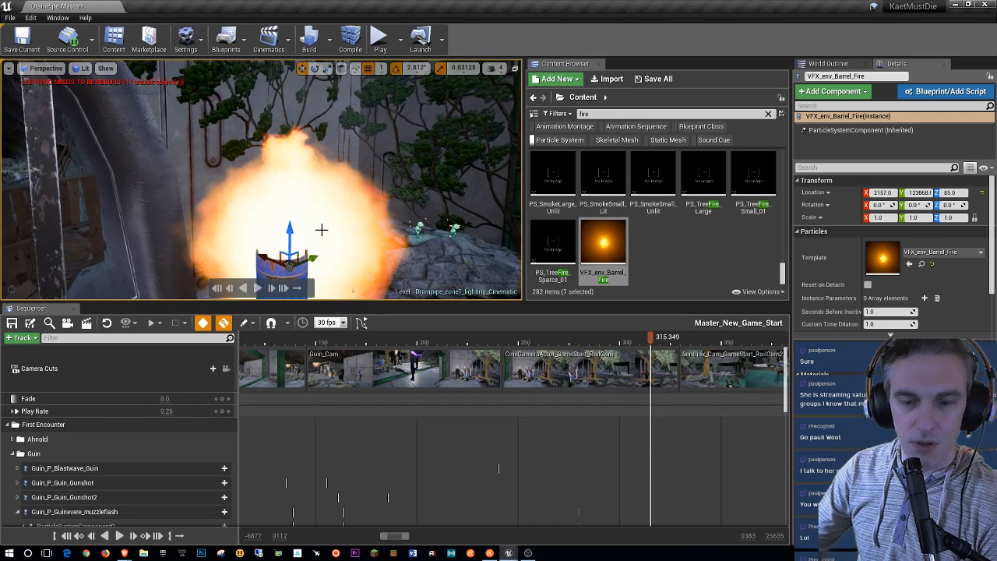
{"action": "key", "text": "Delete"}
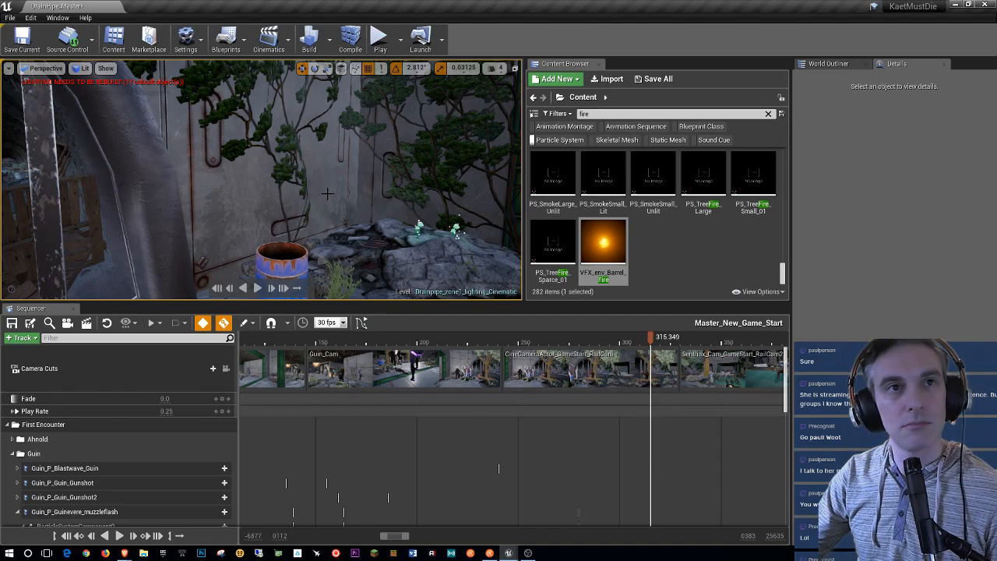
Step: Duplicate the P_Fire_Paul3 debris fire and bring the copy beside the blue barrel, to about X 2057, Y 123695, Z 80
{"action": "mouse_move", "coordinate": [302, 187]}
{"action": "right_mouse_down"}
{"action": "mouse_move", "coordinate": [491, 191]}
{"action": "mouse_move", "coordinate": [511, 210]}
{"action": "mouse_move", "coordinate": [420, 207]}
{"action": "mouse_move", "coordinate": [397, 219]}
{"action": "mouse_move", "coordinate": [294, 180]}
{"action": "right_mouse_up"}
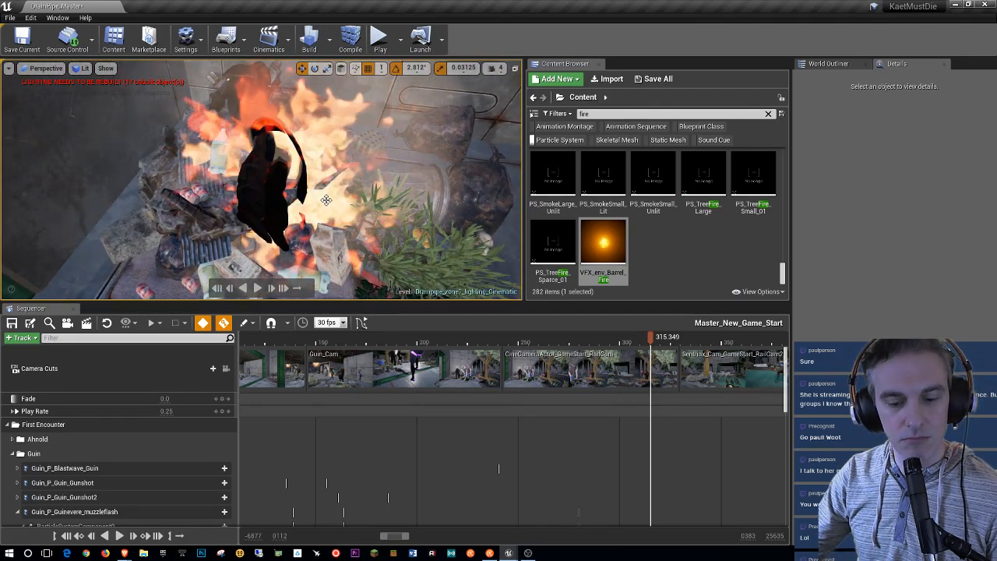
{"action": "left_click", "coordinate": [326, 200]}
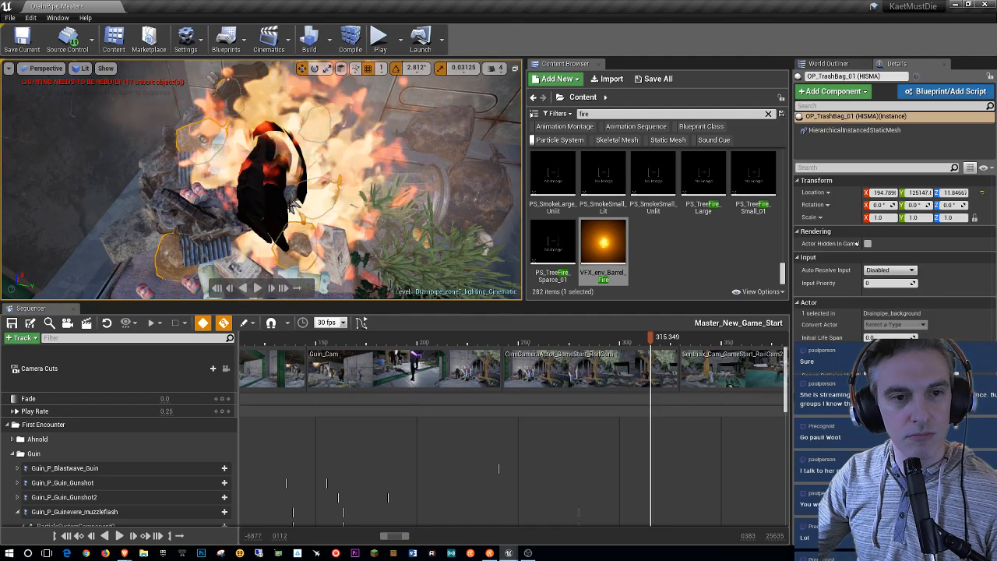
{"action": "left_click", "coordinate": [293, 206]}
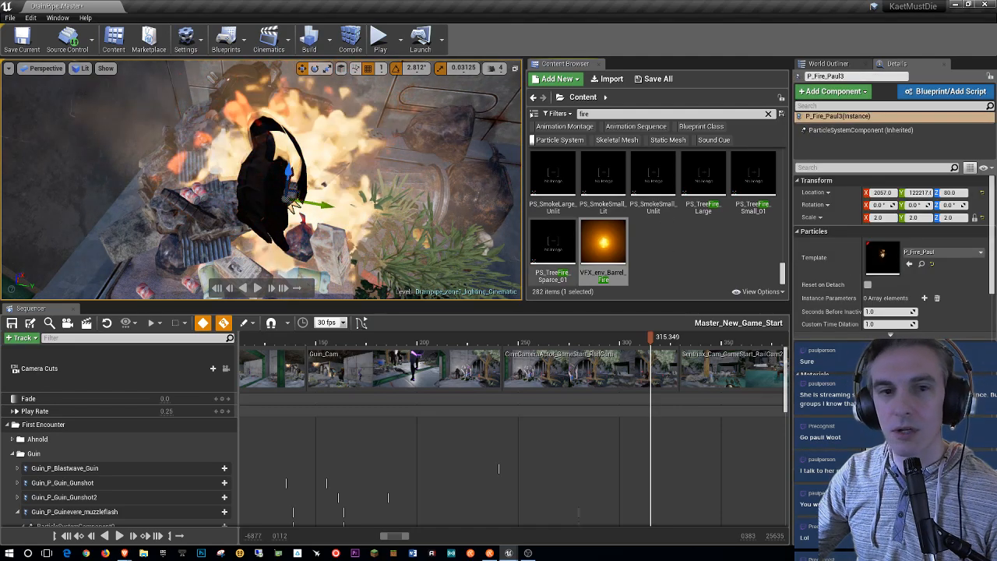
{"action": "scroll", "coordinate": [570, 237], "scroll_direction": "up", "scroll_amount": 1}
{"action": "mouse_move", "coordinate": [173, 254]}
{"action": "right_mouse_down"}
{"action": "mouse_move", "coordinate": [311, 254]}
{"action": "mouse_move", "coordinate": [173, 254]}
{"action": "right_mouse_up"}
{"action": "left_click_drag", "start_coordinate": [179, 215], "coordinate": [327, 175], "text": "alt"}
{"action": "right_click_drag", "start_coordinate": [434, 184], "coordinate": [488, 148]}
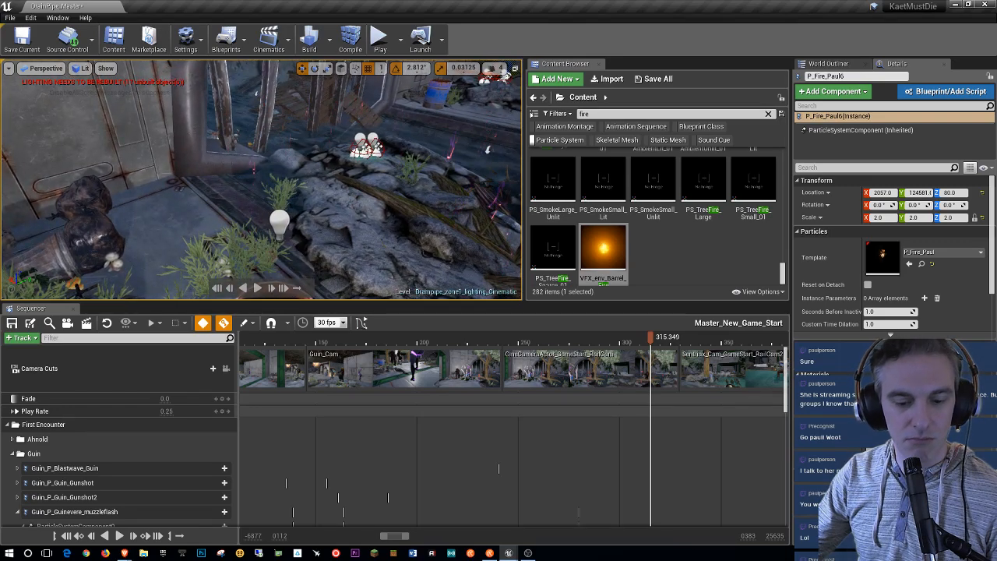
{"action": "right_click_drag", "start_coordinate": [335, 218], "coordinate": [407, 119]}
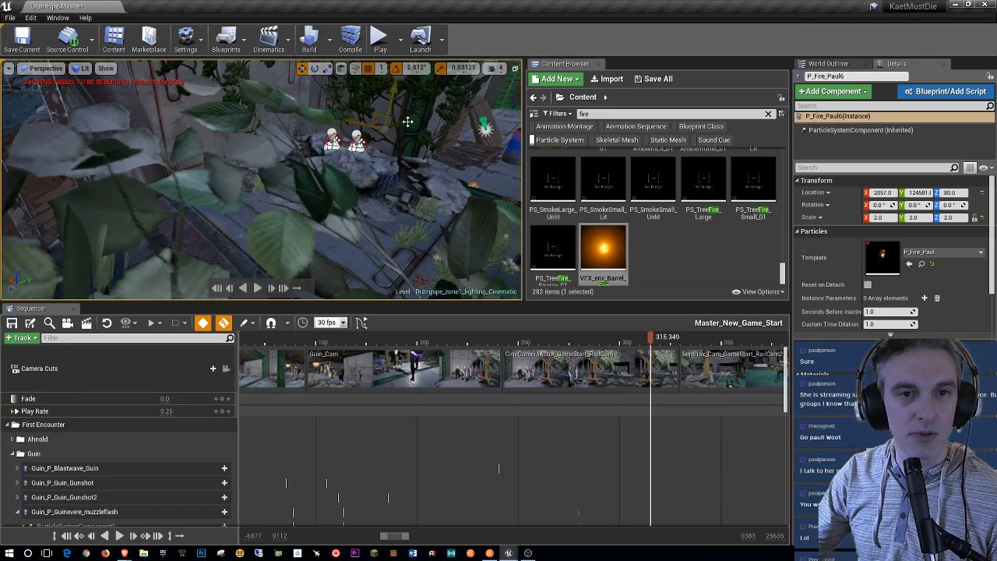
{"action": "left_click_drag", "start_coordinate": [400, 124], "coordinate": [168, 204]}
{"action": "right_click_drag", "start_coordinate": [167, 204], "coordinate": [148, 234]}
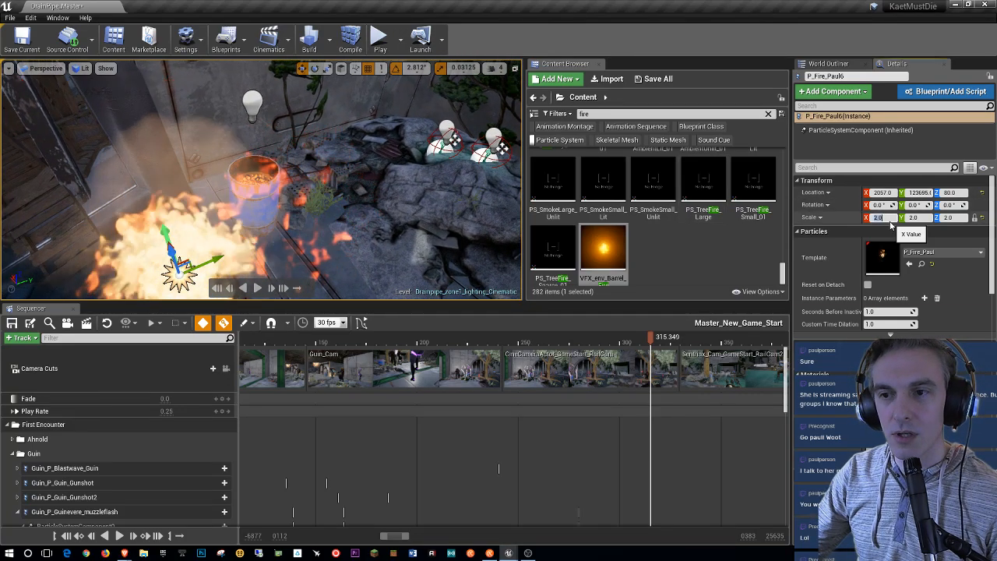
Step: Set the copied fire's scale to 1.0 on all axes and move it to the blue barrel's rim, about X 2181, Y 123876, Z 139
{"action": "left_click", "coordinate": [887, 216]}
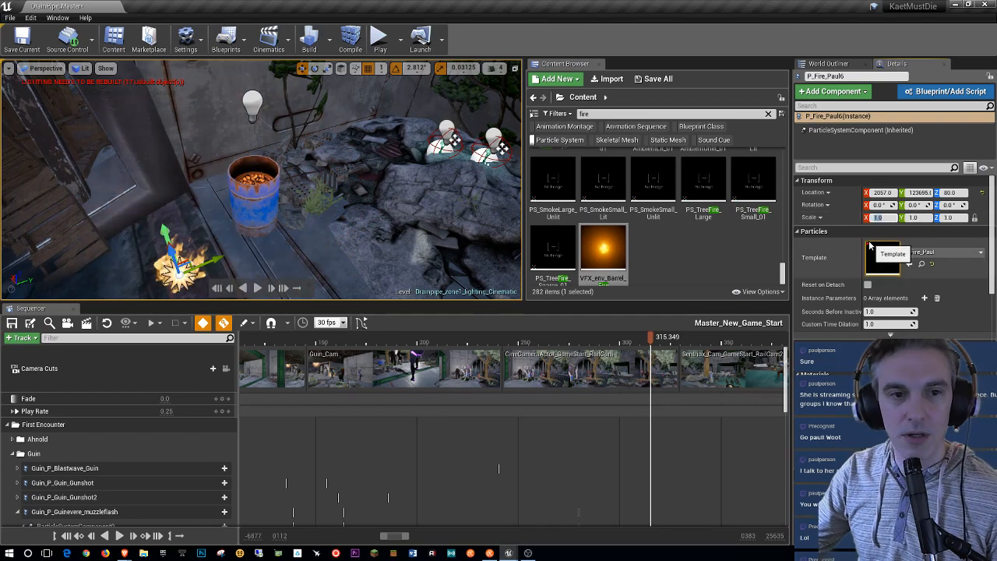
{"action": "type", "text": "1"}
{"action": "key", "text": "Return"}
{"action": "right_click_drag", "start_coordinate": [327, 246], "coordinate": [274, 228]}
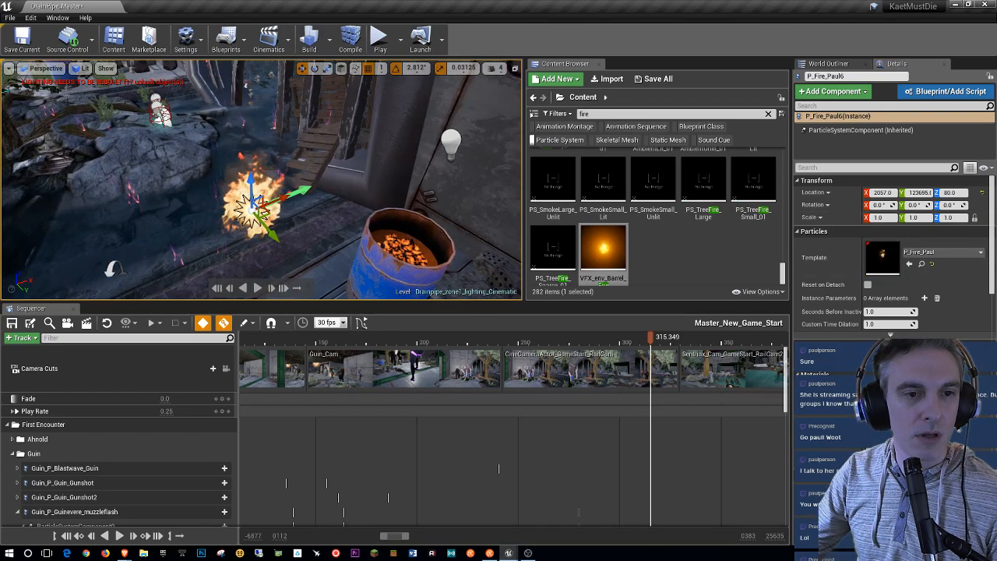
{"action": "left_click_drag", "start_coordinate": [271, 210], "coordinate": [458, 217]}
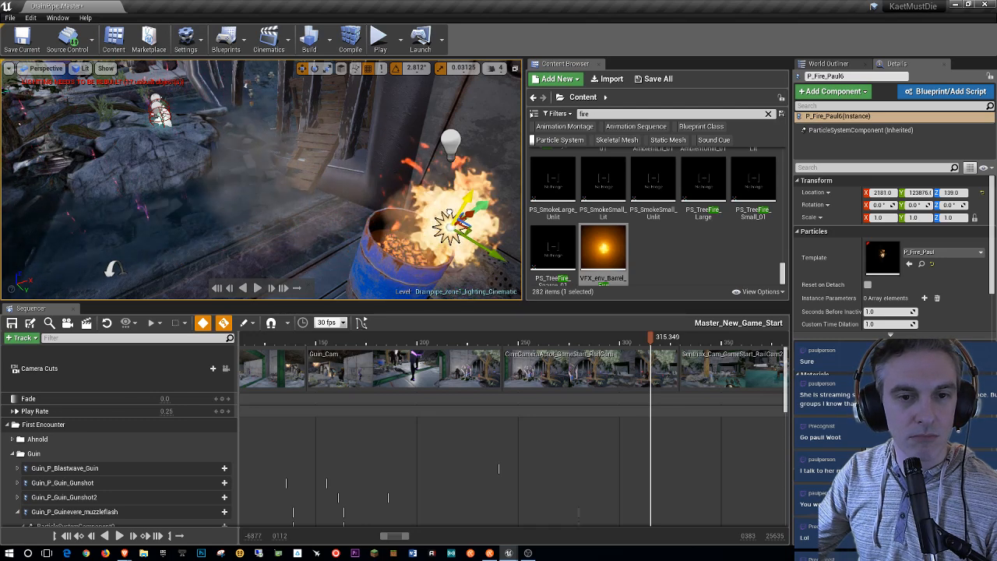
Step: Scale the barrel fire to 0.75 on all axes and centre it in the barrel's opening at about X 2152, Y 123855, Z 121
{"action": "left_click", "coordinate": [886, 218]}
{"action": "type", "text": "0.75"}
{"action": "key", "text": "Return"}
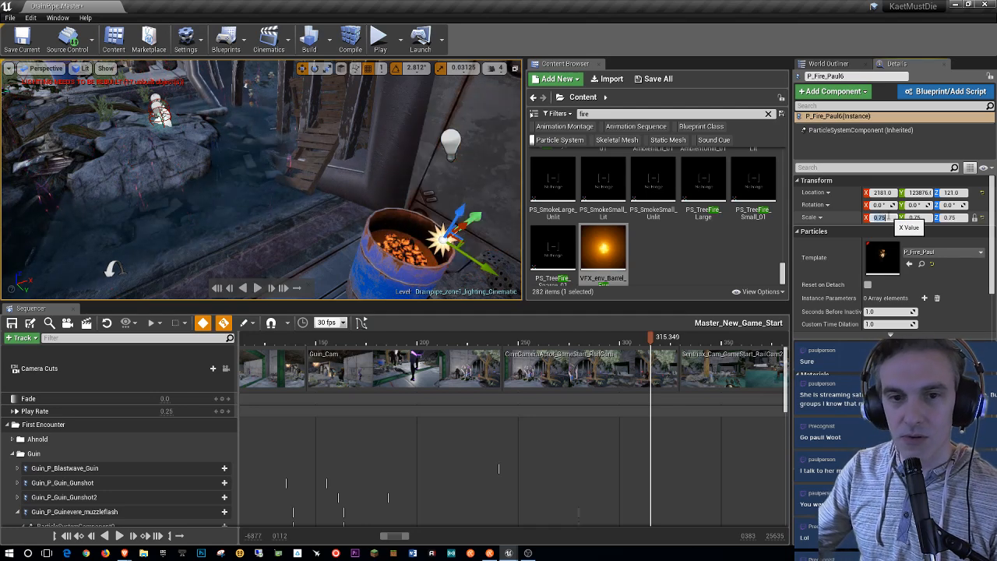
{"action": "right_click_drag", "start_coordinate": [363, 156], "coordinate": [436, 216]}
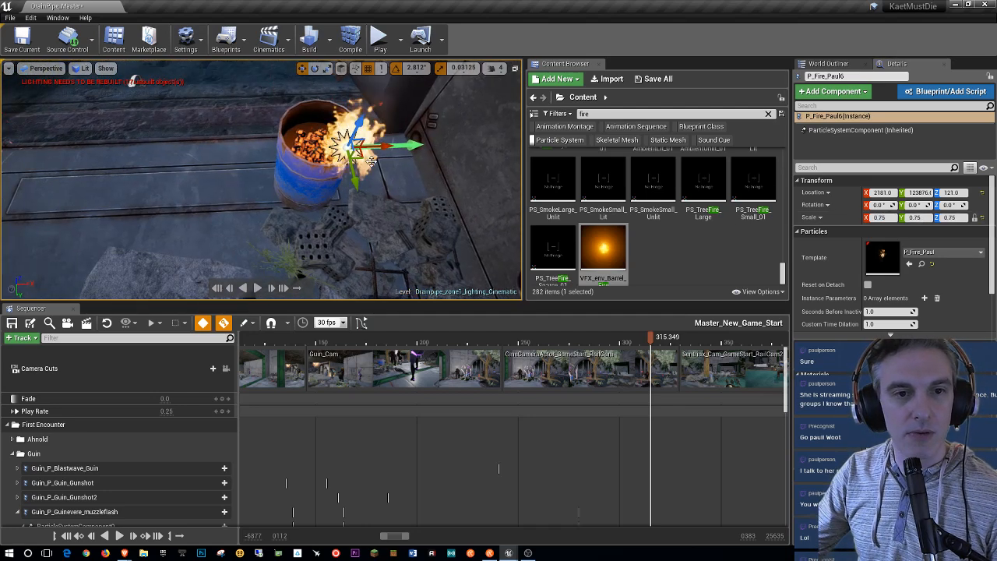
{"action": "left_click_drag", "start_coordinate": [362, 152], "coordinate": [318, 131]}
{"action": "right_click_drag", "start_coordinate": [318, 131], "coordinate": [312, 86]}
{"action": "right_click_drag", "start_coordinate": [292, 164], "coordinate": [300, 256]}
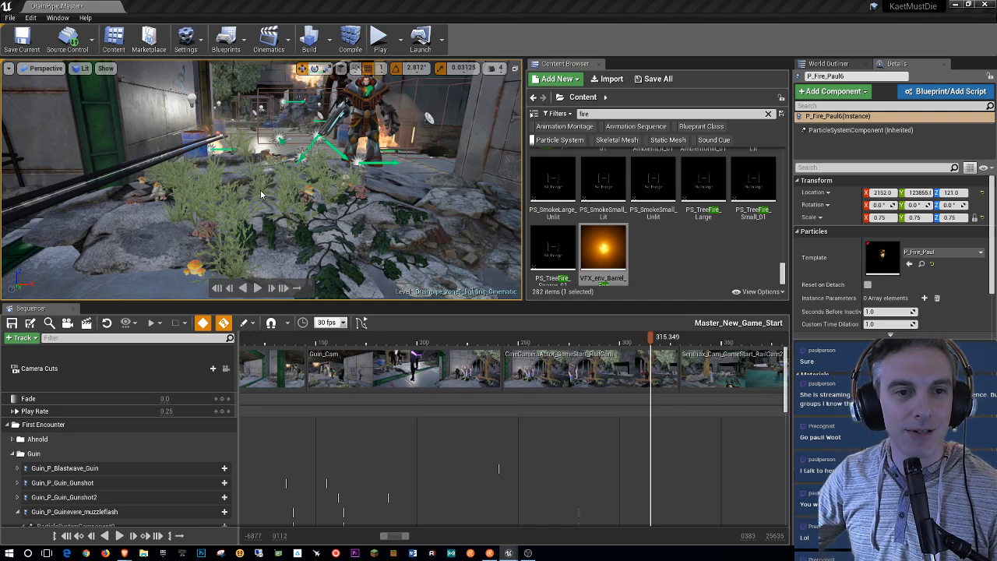
Step: Save the level and lock the viewport to the camera cuts, with the First Encounter folder collapsed
{"action": "key", "text": "ctrl+s"}
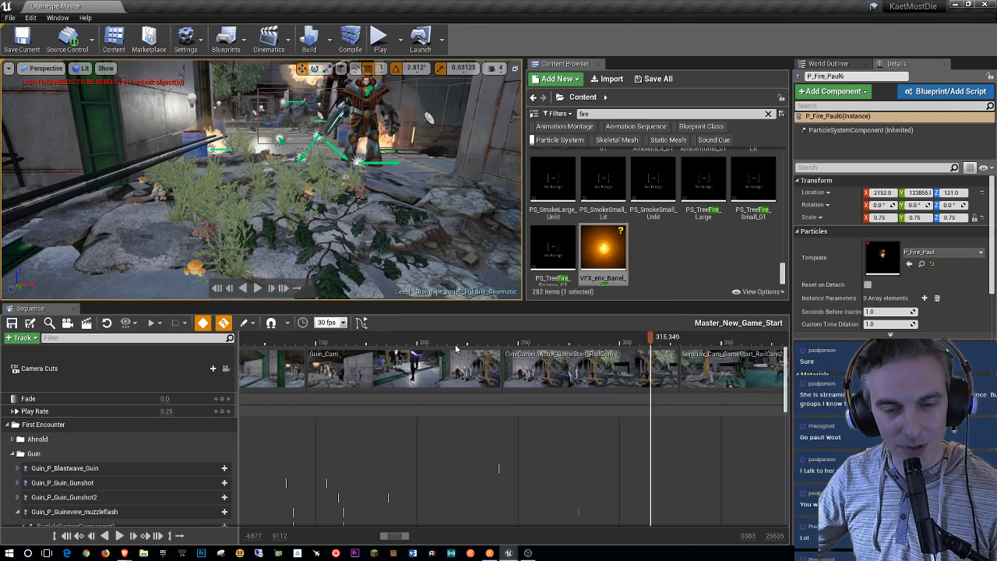
{"action": "mouse_move", "coordinate": [466, 222]}
{"action": "right_mouse_down"}
{"action": "mouse_move", "coordinate": [444, 195]}
{"action": "mouse_move", "coordinate": [462, 191]}
{"action": "mouse_move", "coordinate": [452, 189]}
{"action": "mouse_move", "coordinate": [511, 191]}
{"action": "mouse_move", "coordinate": [472, 194]}
{"action": "mouse_move", "coordinate": [498, 204]}
{"action": "mouse_move", "coordinate": [467, 222]}
{"action": "right_mouse_up"}
{"action": "right_click_drag", "start_coordinate": [51, 222], "coordinate": [175, 210]}
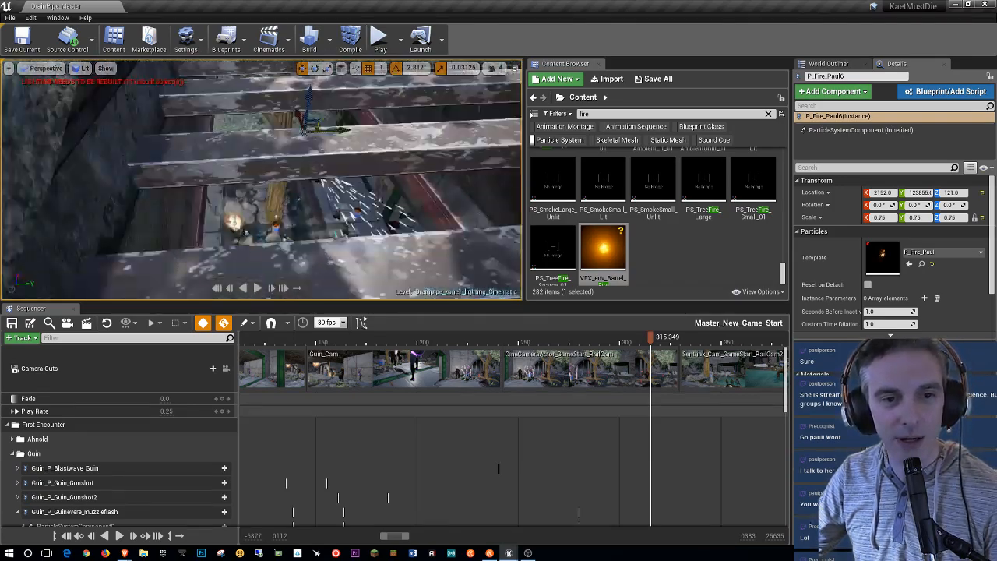
{"action": "right_click_drag", "start_coordinate": [175, 210], "coordinate": [195, 223]}
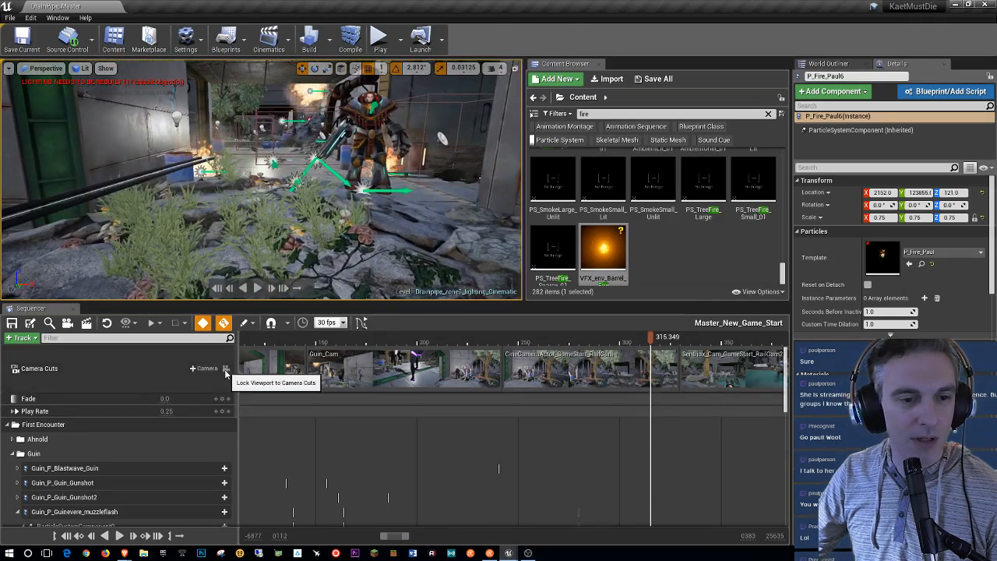
{"action": "left_click", "coordinate": [226, 368]}
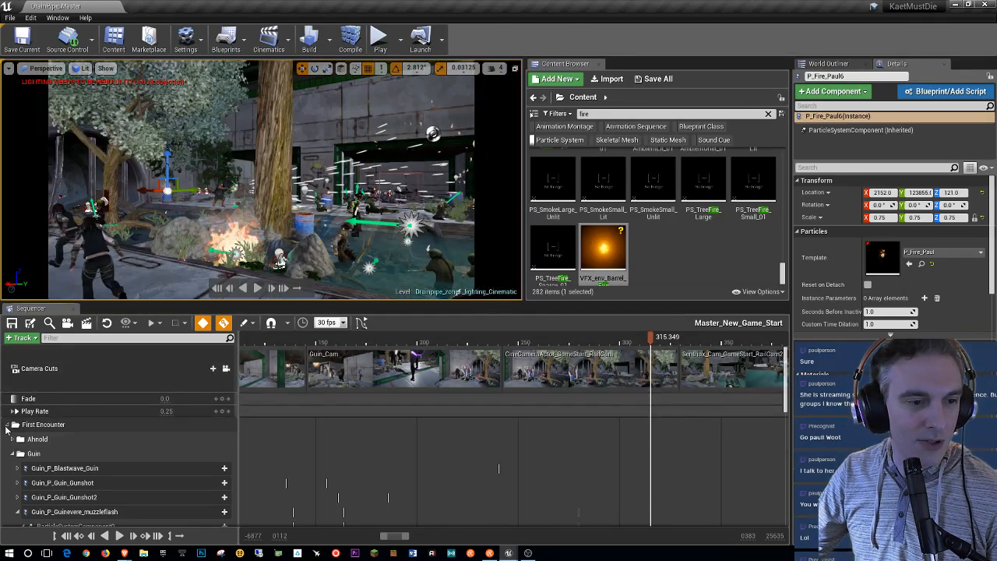
{"action": "left_click", "coordinate": [7, 424]}
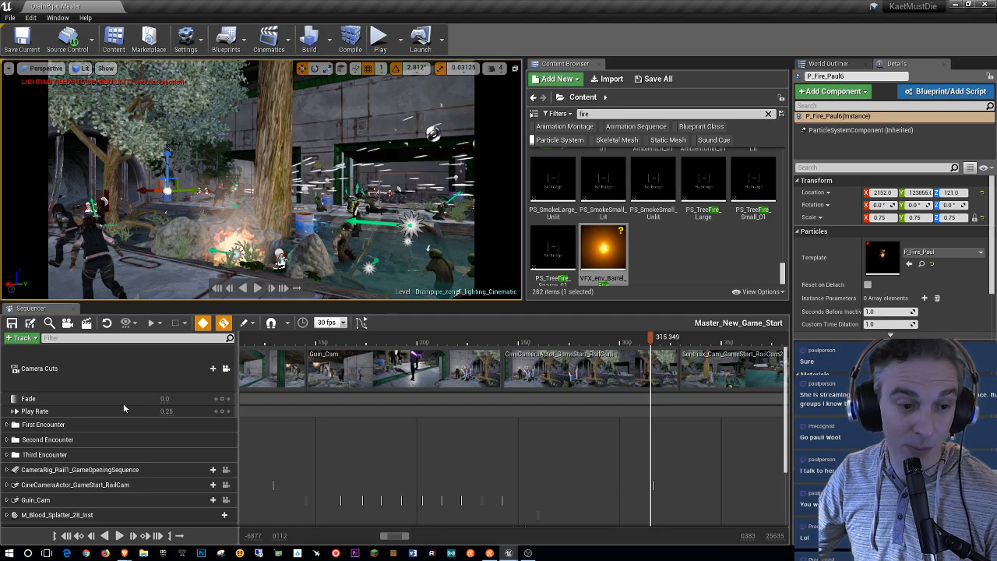
{"action": "scroll", "coordinate": [125, 410], "scroll_direction": "down", "scroll_amount": 3}
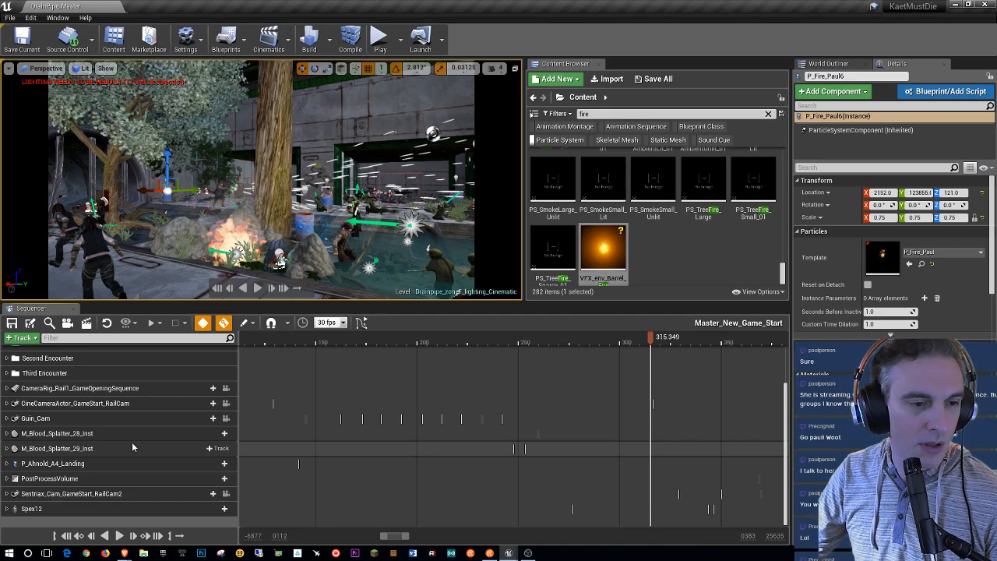
{"action": "scroll", "coordinate": [132, 442], "scroll_direction": "up", "scroll_amount": 3}
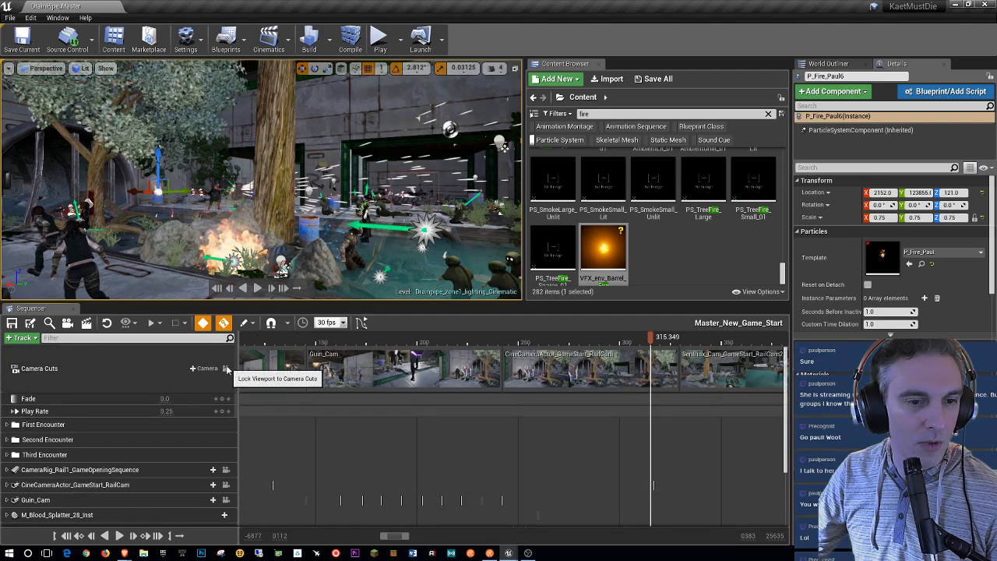
Step: Play Master_New_Game_Start from its beginning in a full-screen viewport with the editor icons hidden, and check the opening shots
{"action": "left_click", "coordinate": [62, 536]}
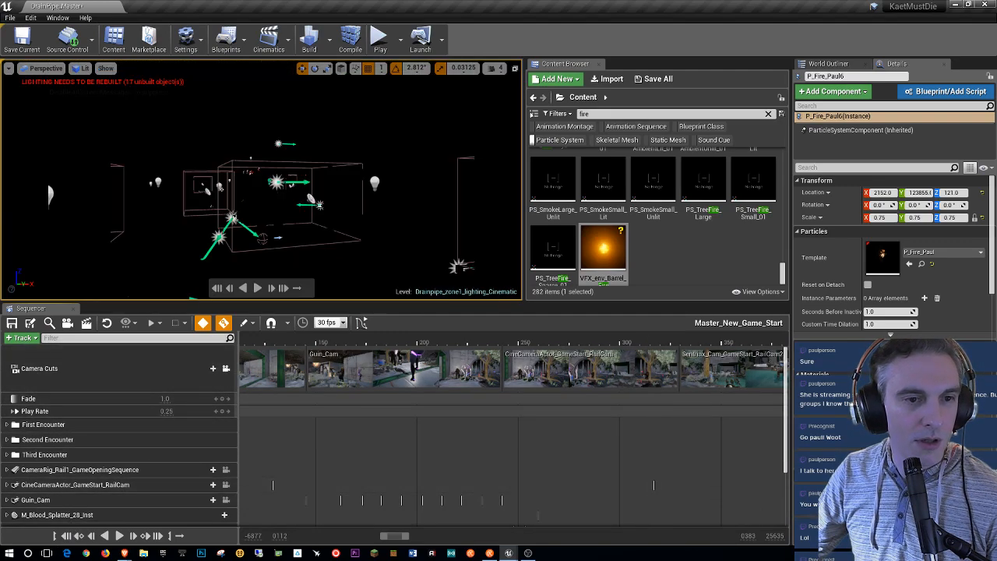
{"action": "left_click", "coordinate": [232, 218]}
{"action": "key", "text": "g"}
{"action": "key", "text": "g"}
{"action": "key", "text": "g"}
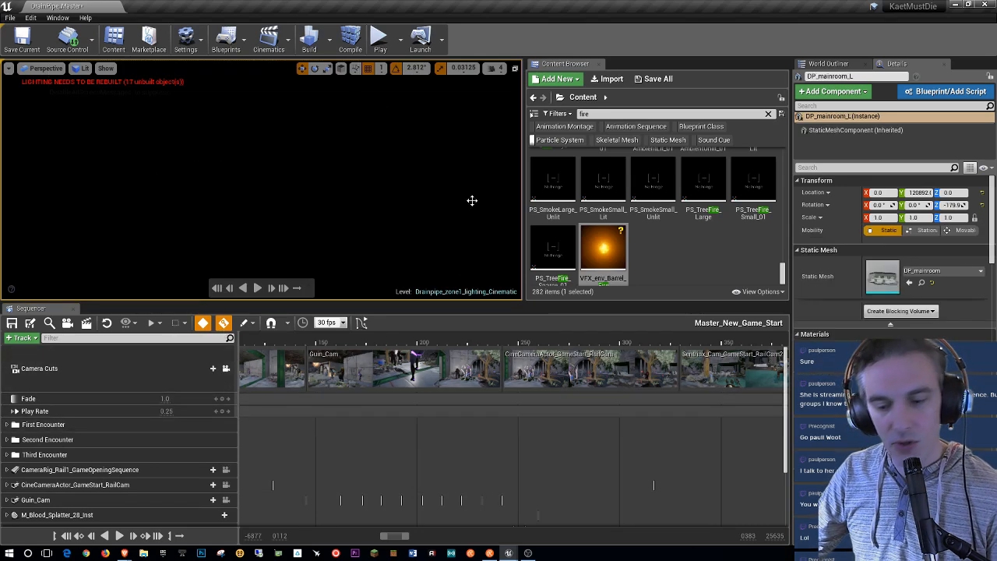
{"action": "key", "text": "F11"}
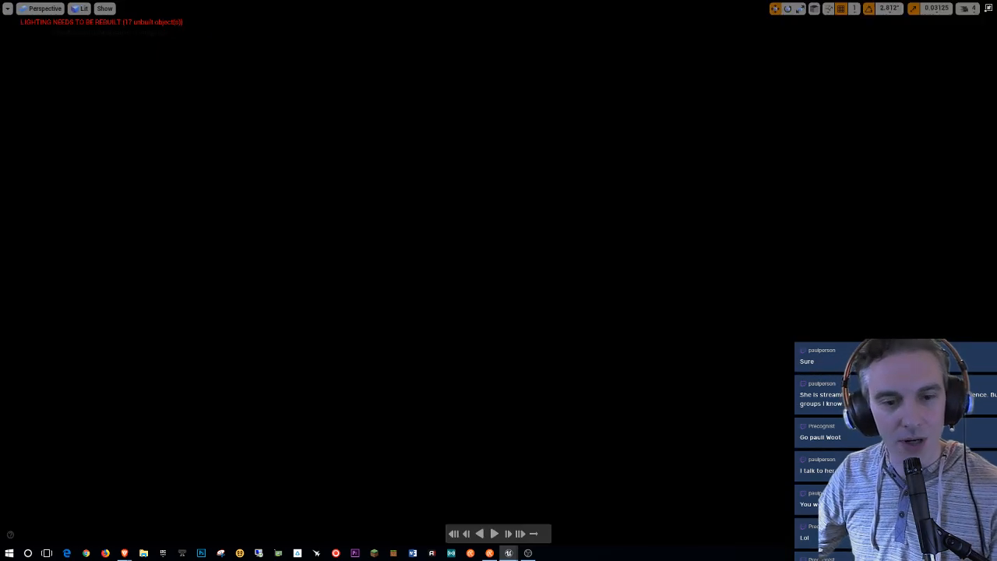
{"action": "left_click", "coordinate": [495, 533]}
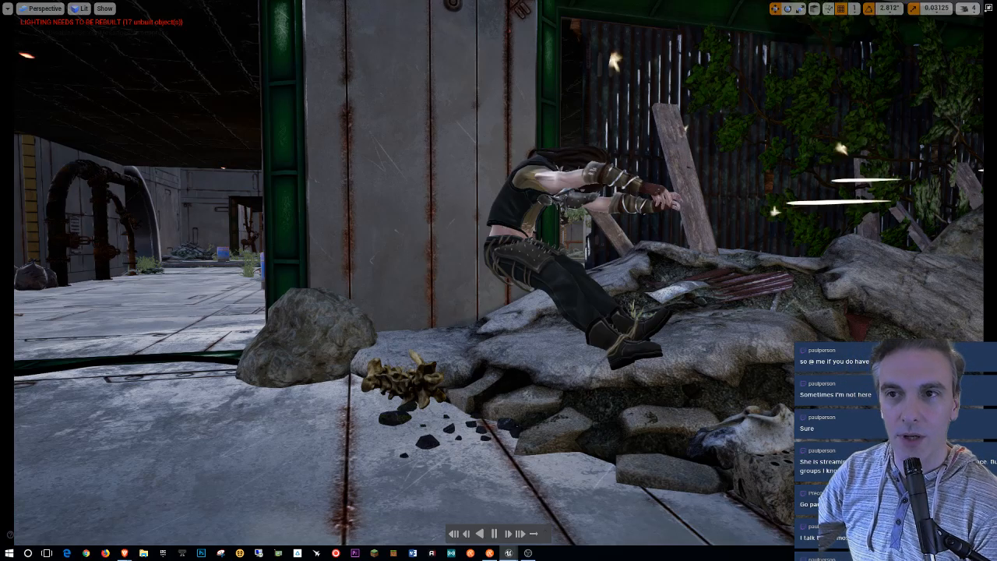
{"action": "left_click", "coordinate": [454, 533]}
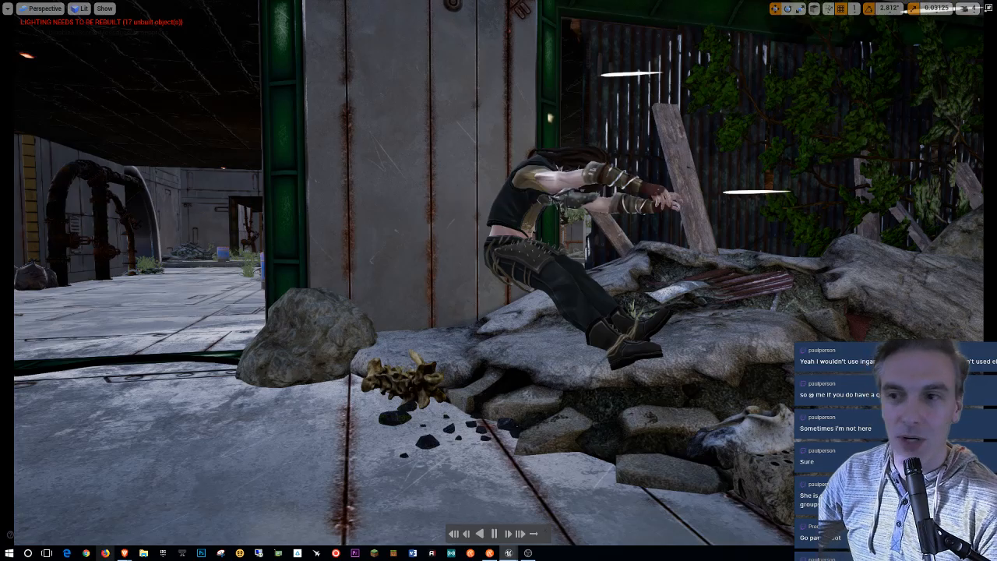
{"action": "left_click", "coordinate": [495, 533]}
{"action": "key", "text": "F11"}
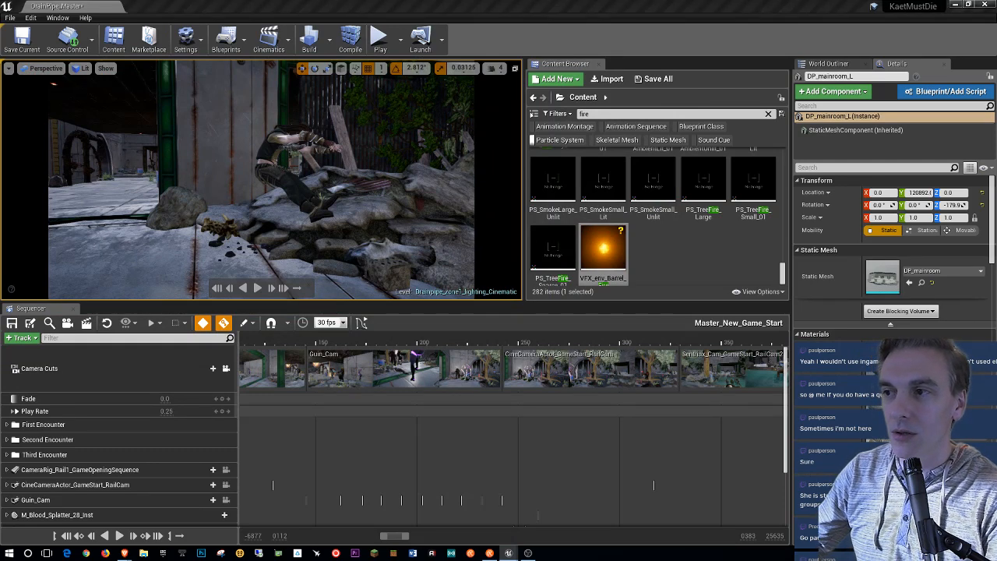
Step: Save the level and replay the sequence full screen through the rail camera shots, stopping at about 332.9
{"action": "key", "text": "ctrl+s"}
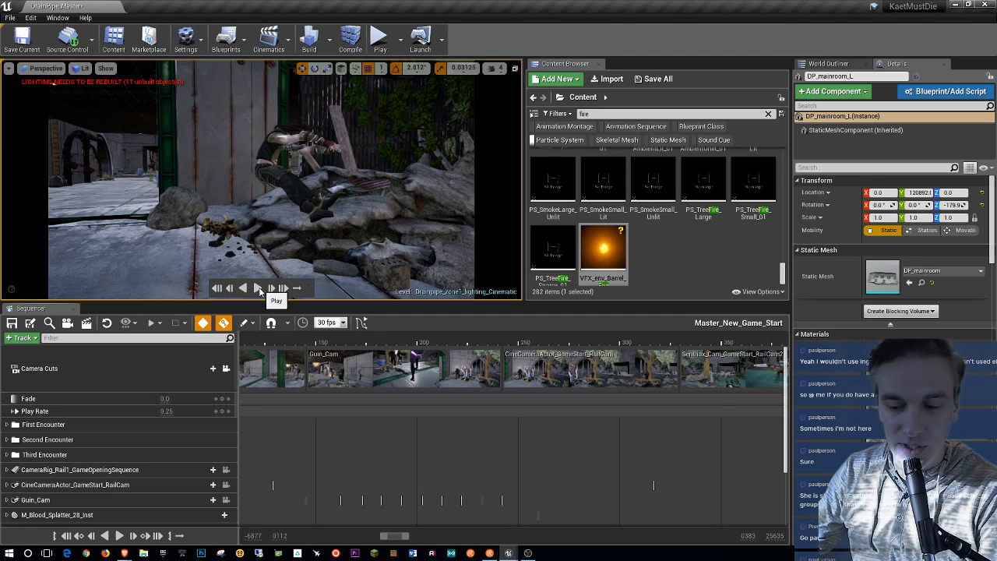
{"action": "left_click", "coordinate": [260, 289]}
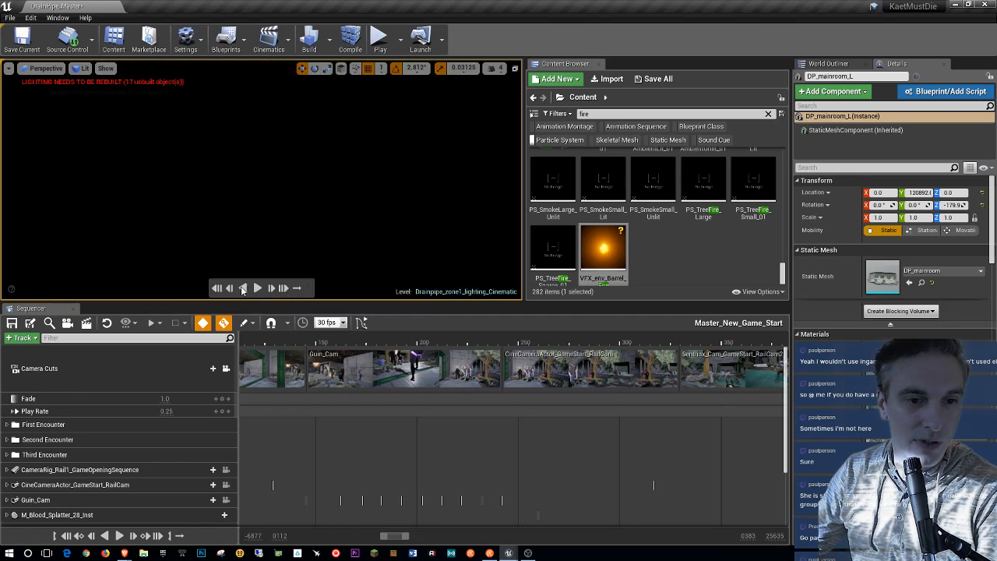
{"action": "key", "text": "F11"}
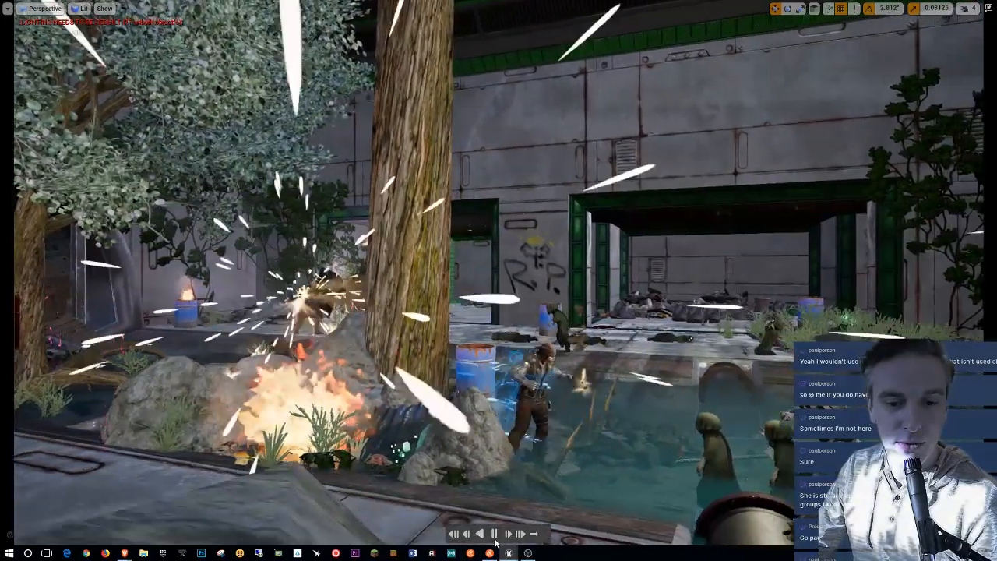
{"action": "left_click", "coordinate": [495, 534]}
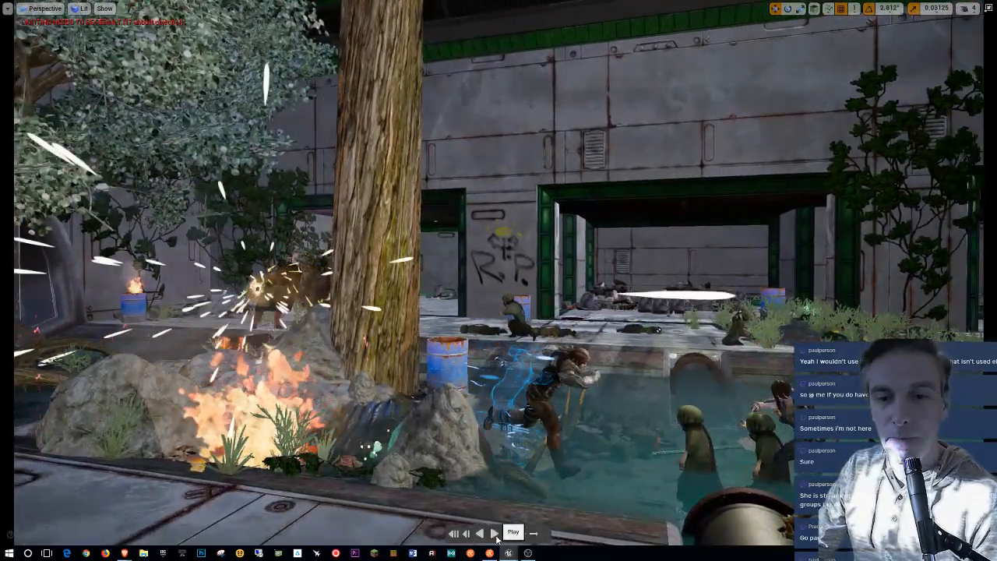
{"action": "key", "text": "F11"}
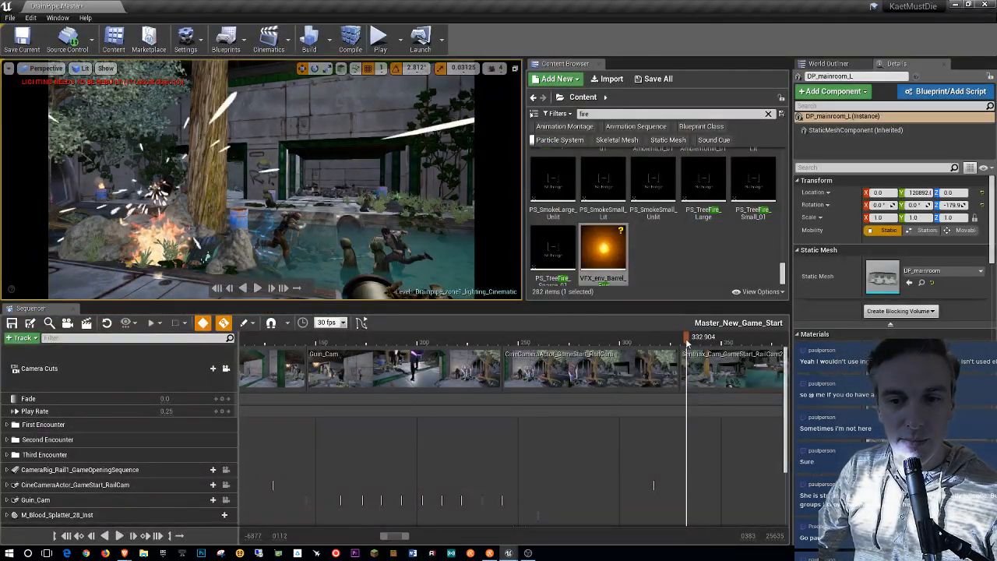
Step: Move the playhead back to about 293.8, expand the First Encounter folder and collapse the Guin_P_Guinevere_muzzleflash track
{"action": "left_click_drag", "start_coordinate": [687, 344], "coordinate": [607, 356]}
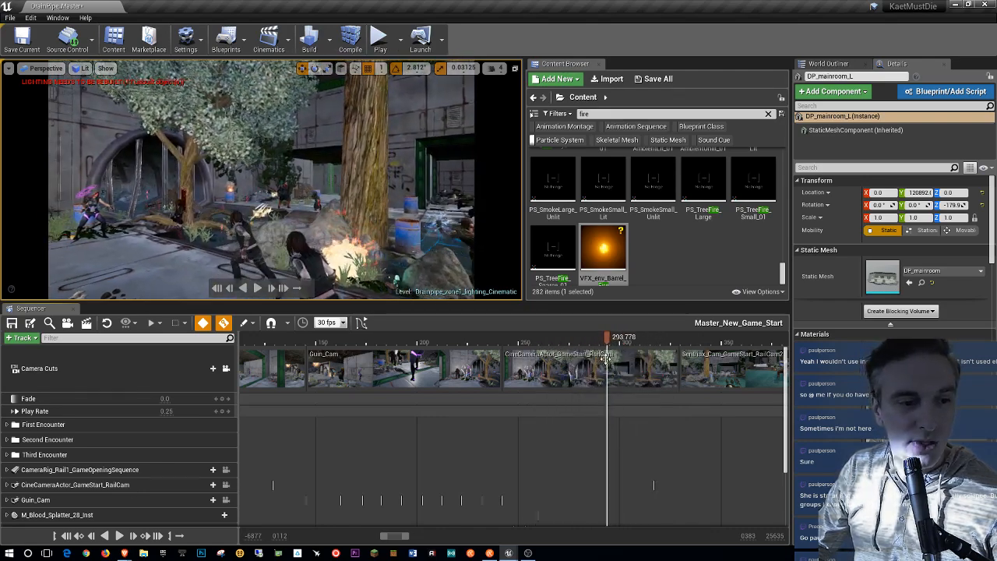
{"action": "left_click", "coordinate": [7, 425]}
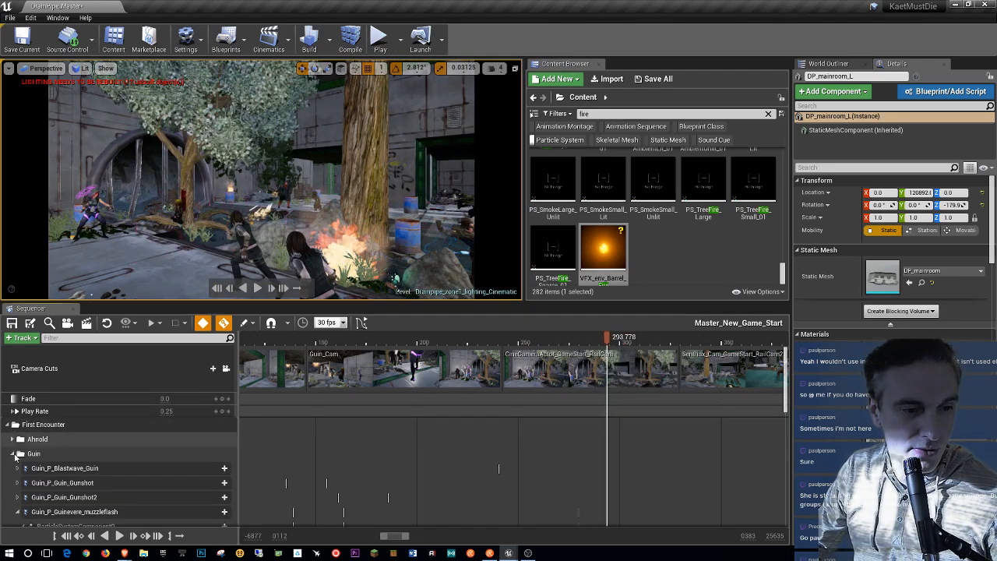
{"action": "scroll", "coordinate": [121, 458], "scroll_direction": "down", "scroll_amount": 2}
{"action": "scroll", "coordinate": [122, 458], "scroll_direction": "down", "scroll_amount": 1}
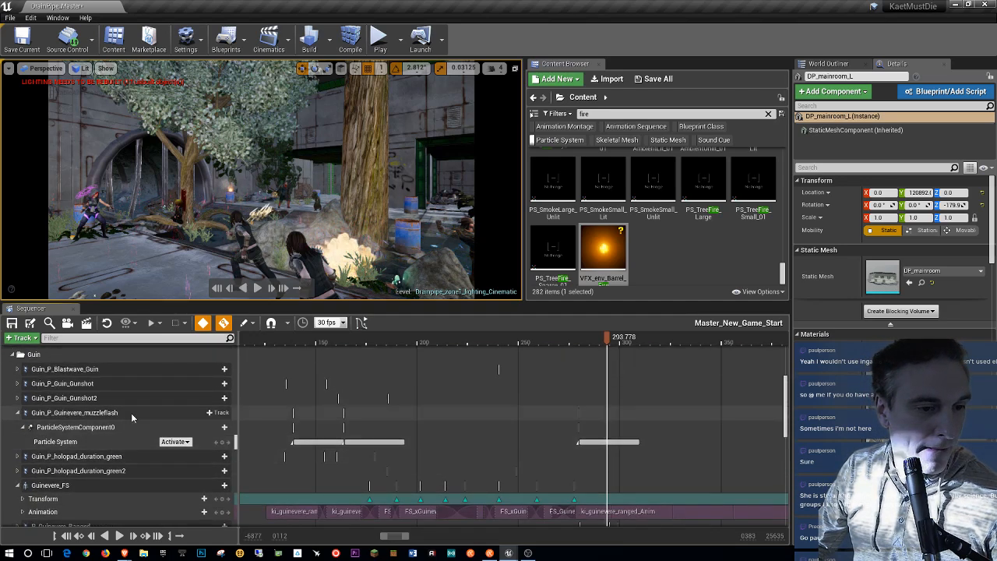
{"action": "left_click", "coordinate": [74, 413]}
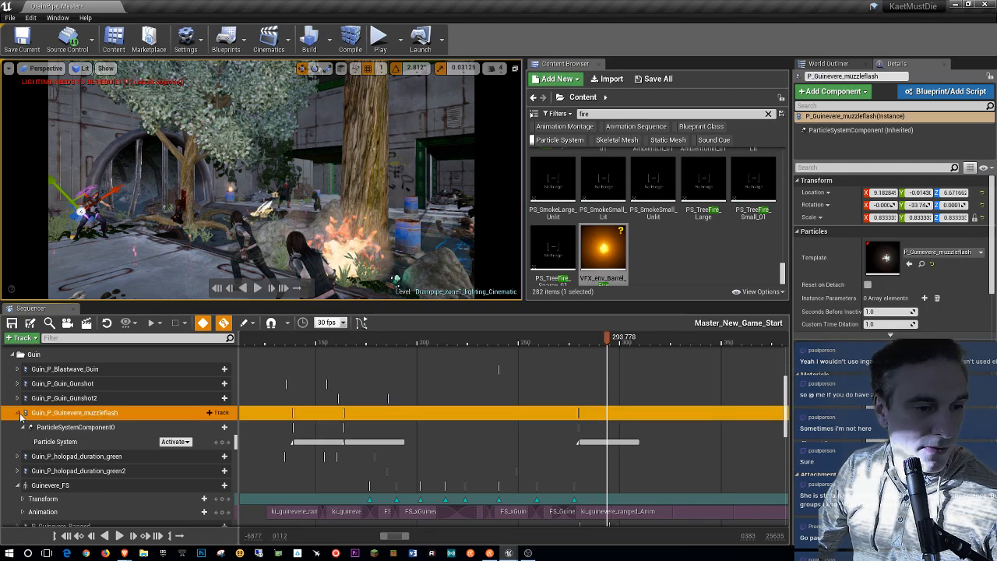
{"action": "left_click", "coordinate": [19, 413]}
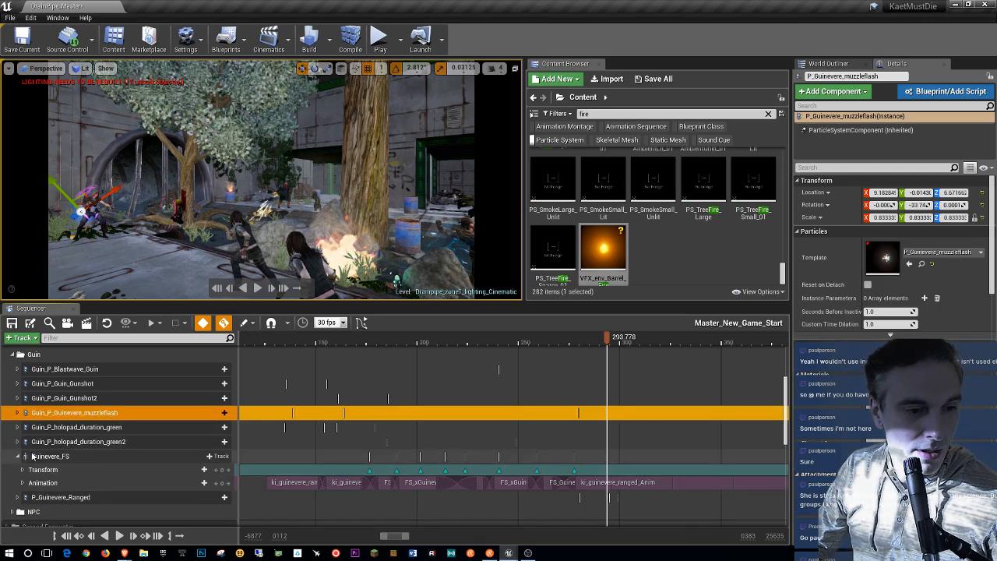
Step: Select the P_Guinevere_Ranged track, unlock the viewport from the camera cuts and fly in close to Guinevere
{"action": "scroll", "coordinate": [86, 455], "scroll_direction": "down", "scroll_amount": 1}
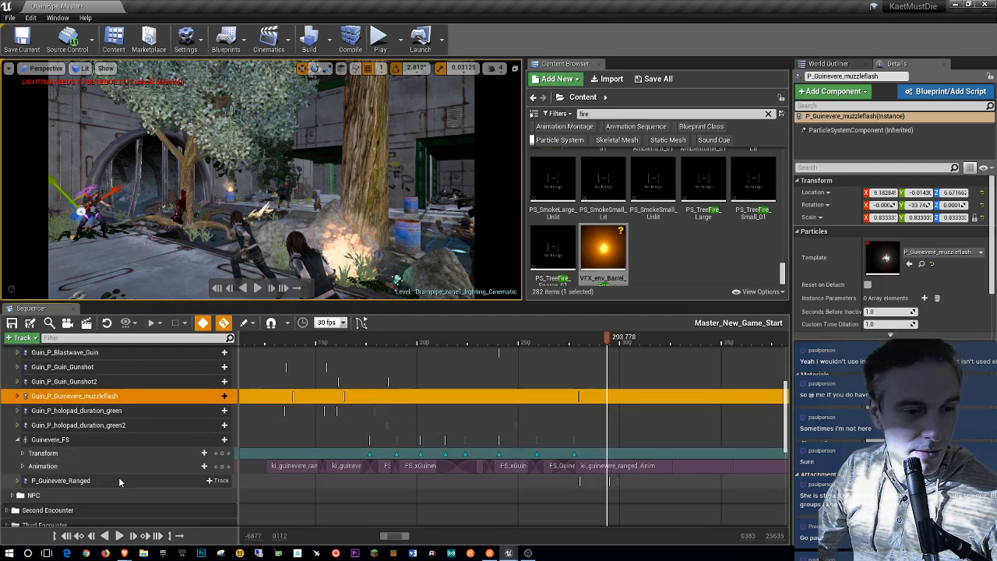
{"action": "left_click", "coordinate": [118, 480]}
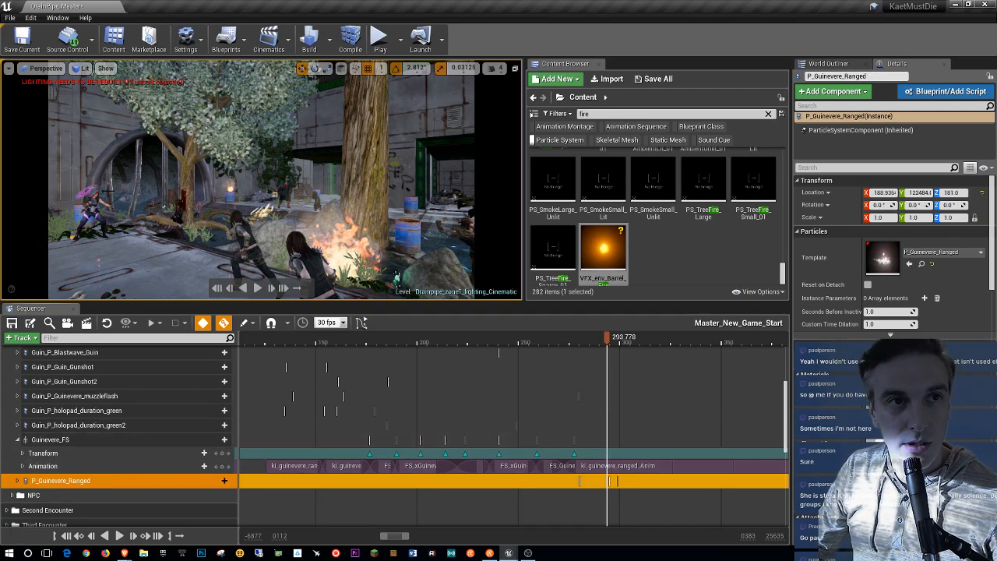
{"action": "scroll", "coordinate": [222, 390], "scroll_direction": "up", "scroll_amount": 5}
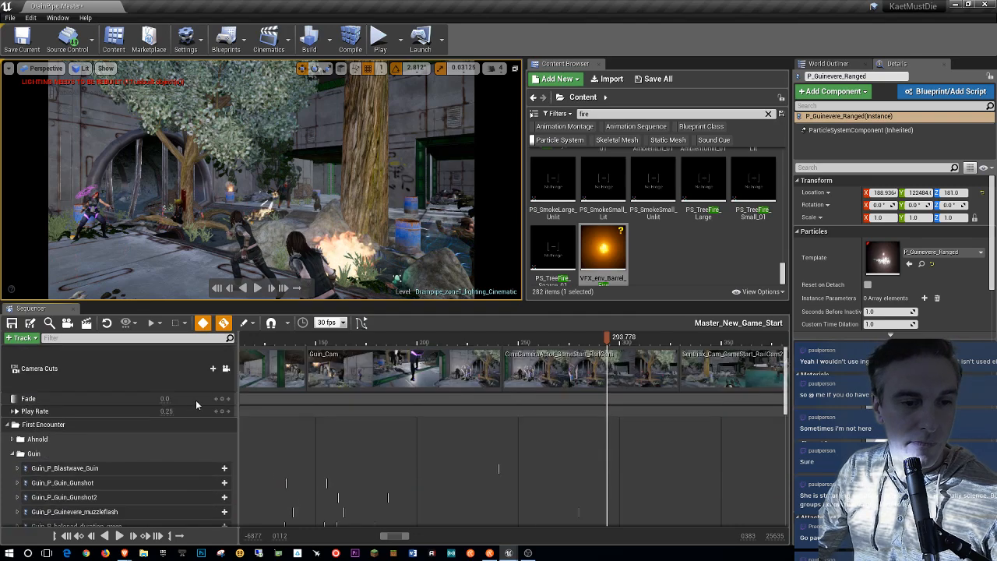
{"action": "left_click", "coordinate": [226, 373]}
{"action": "key", "text": "w"}
{"action": "right_click_drag", "start_coordinate": [272, 210], "coordinate": [198, 223]}
{"action": "key", "text": "s"}
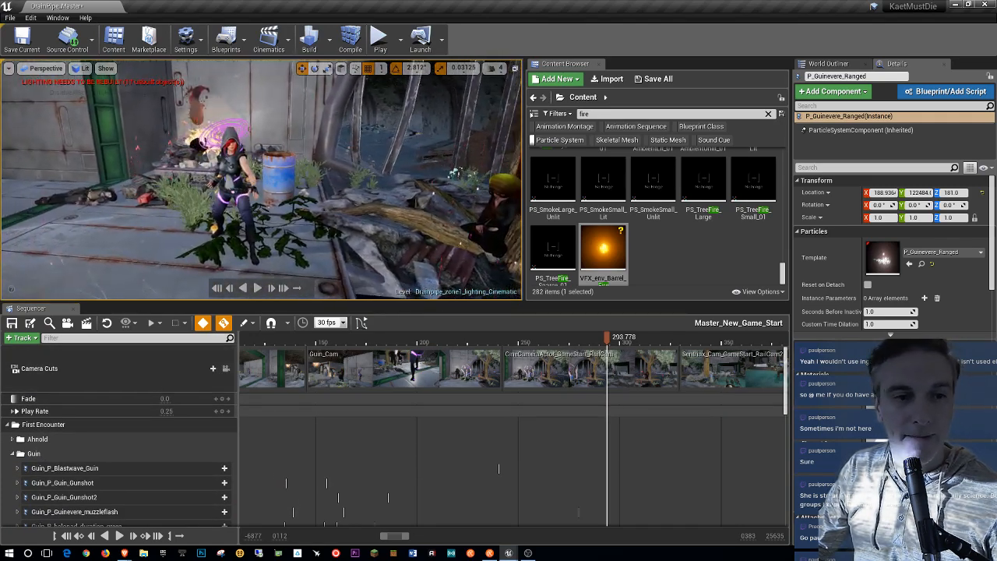
Step: Expand the P_Guinevere_Ranged track and scrub through Guinevere's ranged animation, leaving the playhead at about 302.5
{"action": "scroll", "coordinate": [116, 416], "scroll_direction": "down", "scroll_amount": 8}
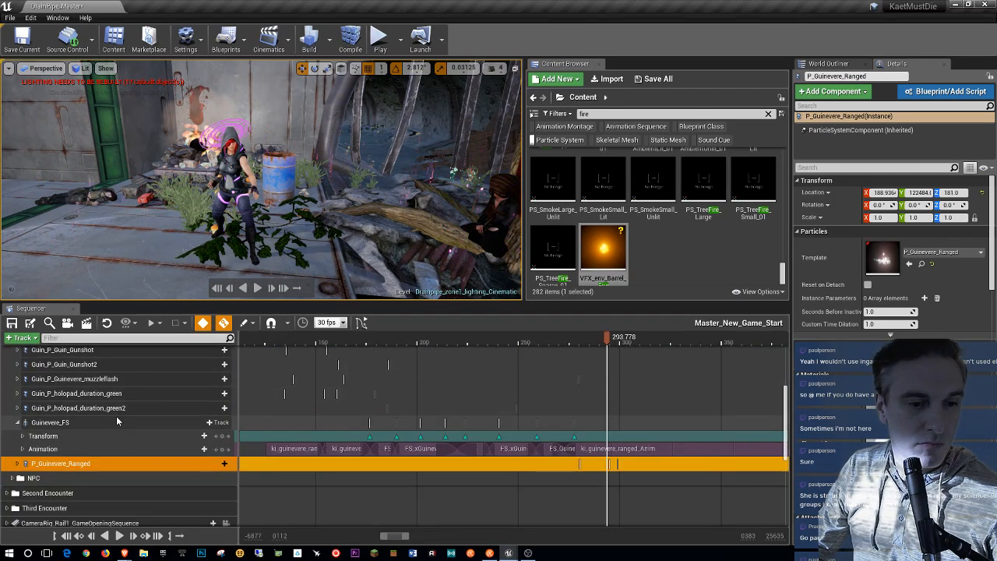
{"action": "scroll", "coordinate": [116, 416], "scroll_direction": "up", "scroll_amount": 6}
{"action": "scroll", "coordinate": [118, 425], "scroll_direction": "down", "scroll_amount": 6}
{"action": "scroll", "coordinate": [120, 436], "scroll_direction": "up", "scroll_amount": 1}
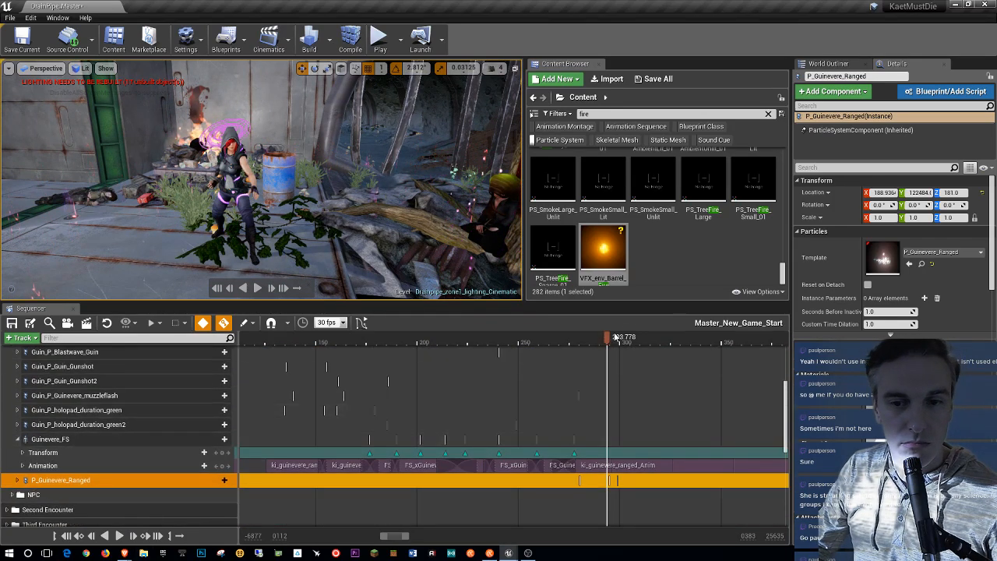
{"action": "mouse_move", "coordinate": [610, 341]}
{"action": "left_mouse_down"}
{"action": "mouse_move", "coordinate": [720, 354]}
{"action": "mouse_move", "coordinate": [611, 352]}
{"action": "left_mouse_up"}
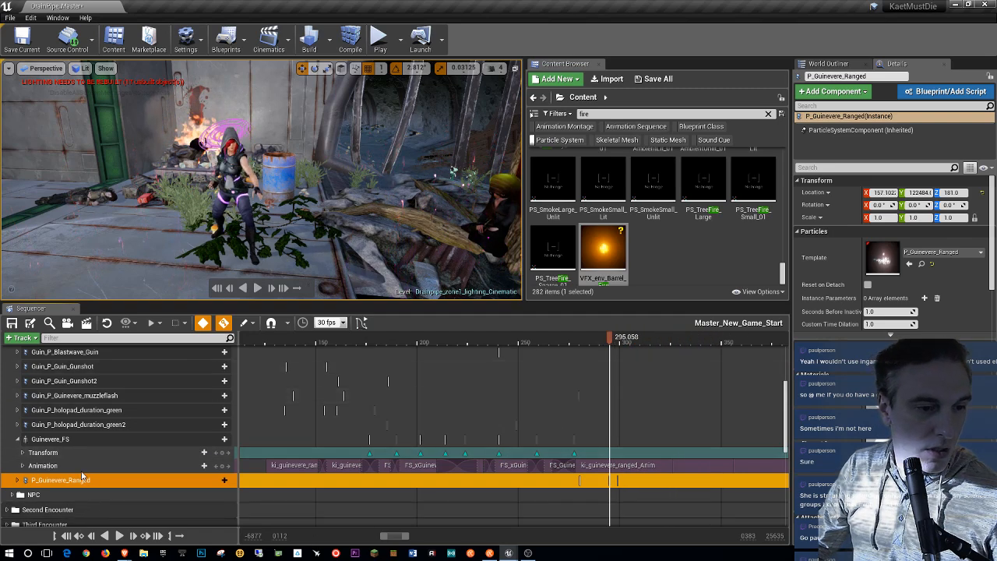
{"action": "scroll", "coordinate": [39, 455], "scroll_direction": "down", "scroll_amount": 2}
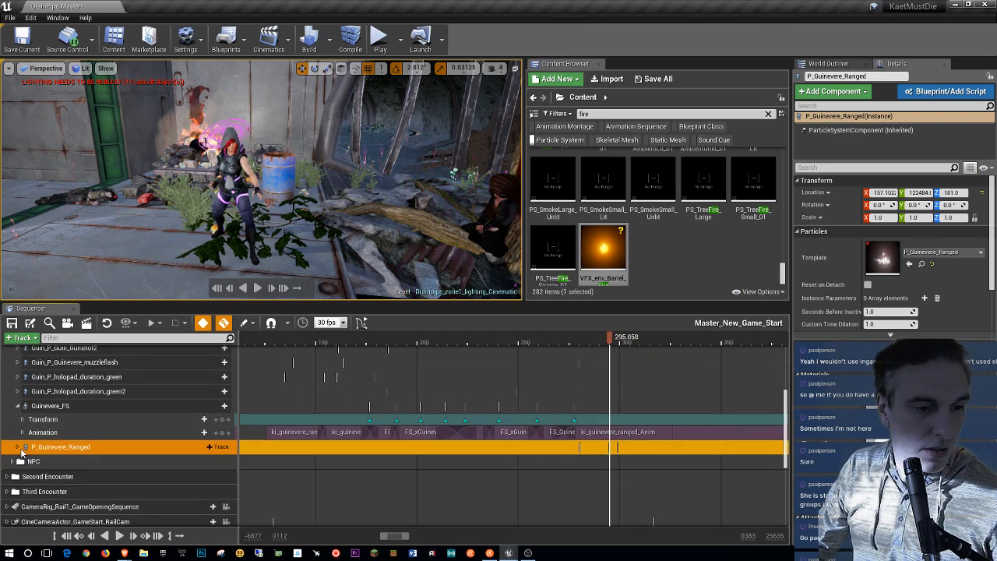
{"action": "left_click", "coordinate": [18, 447]}
{"action": "left_click_drag", "start_coordinate": [610, 343], "coordinate": [677, 359]}
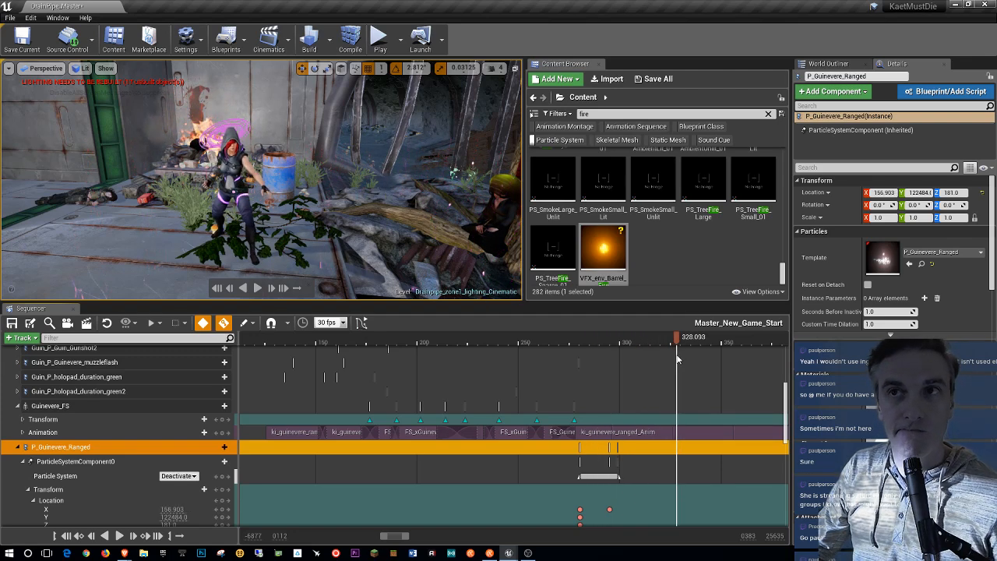
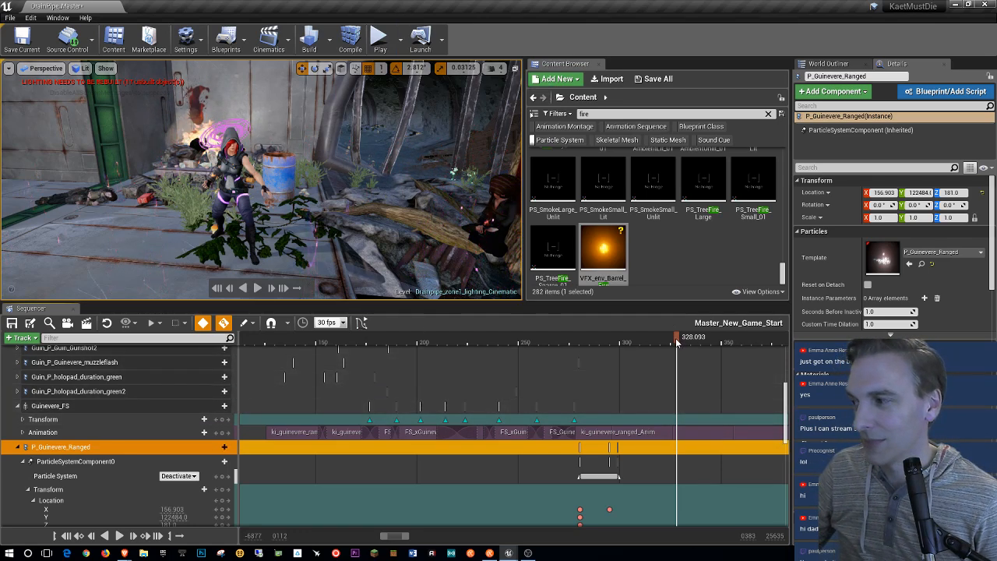
{"action": "left_click_drag", "start_coordinate": [677, 342], "coordinate": [625, 359]}
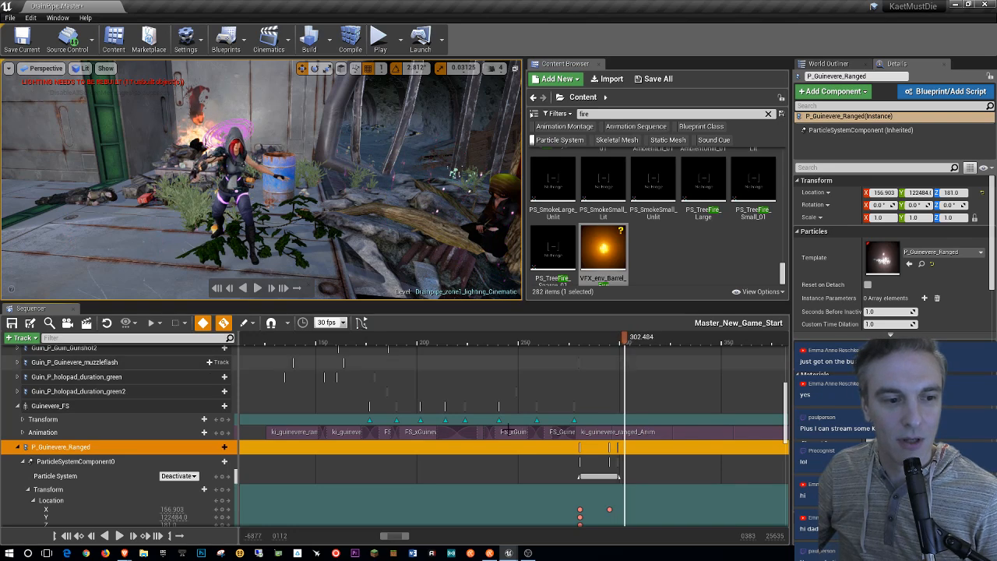
Step: Select the P_Guinevere_Ranged emitter in the level and duplicate it in place
{"action": "left_click", "coordinate": [82, 463]}
{"action": "left_click", "coordinate": [87, 447]}
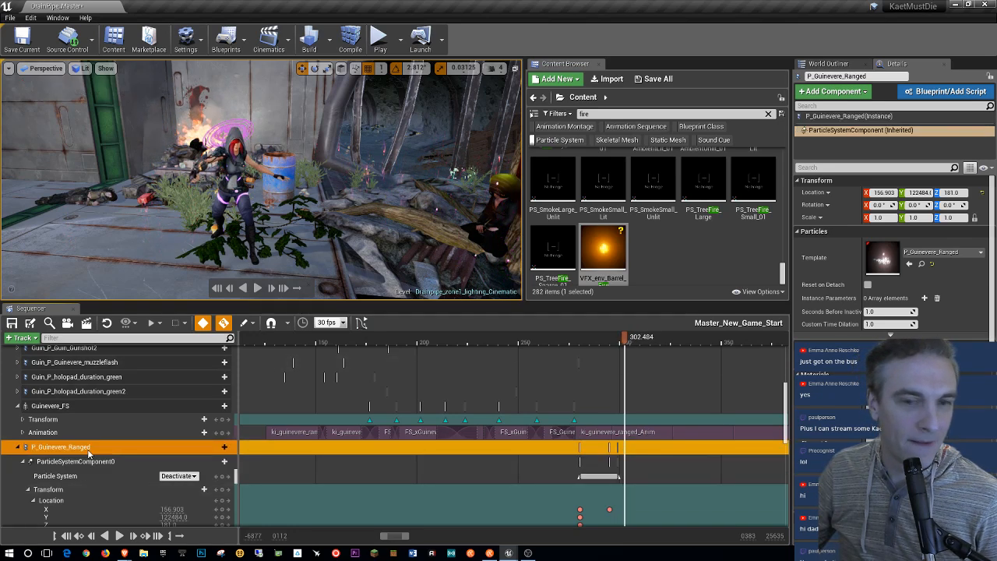
{"action": "left_click", "coordinate": [827, 64]}
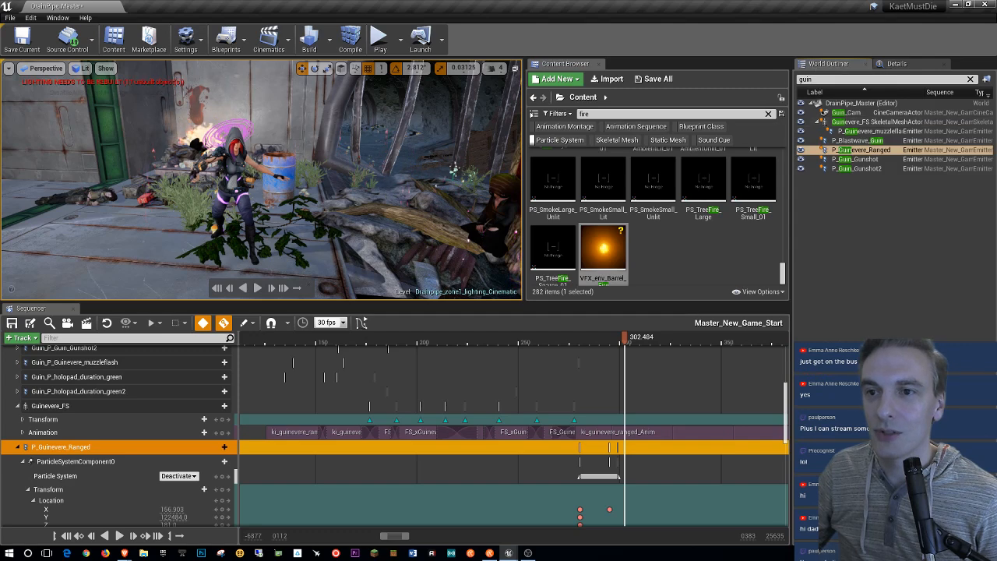
{"action": "left_click", "coordinate": [898, 150]}
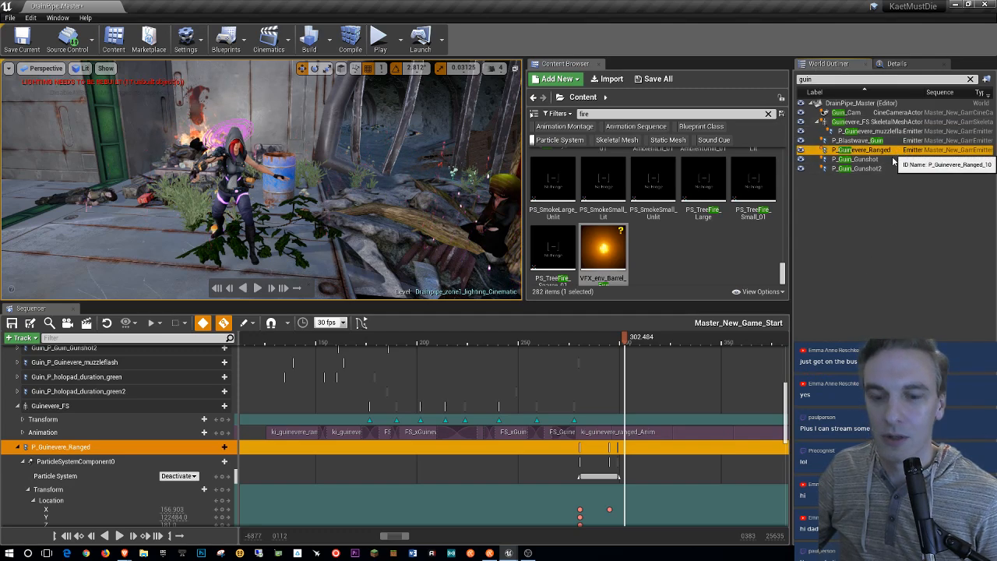
{"action": "right_click_drag", "start_coordinate": [358, 214], "coordinate": [328, 232]}
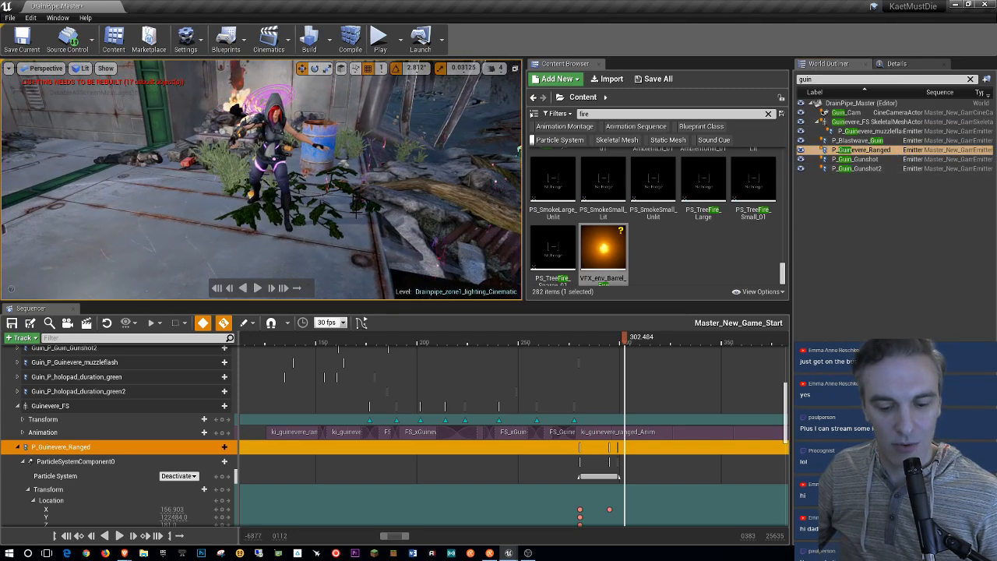
{"action": "key", "text": "ctrl+w"}
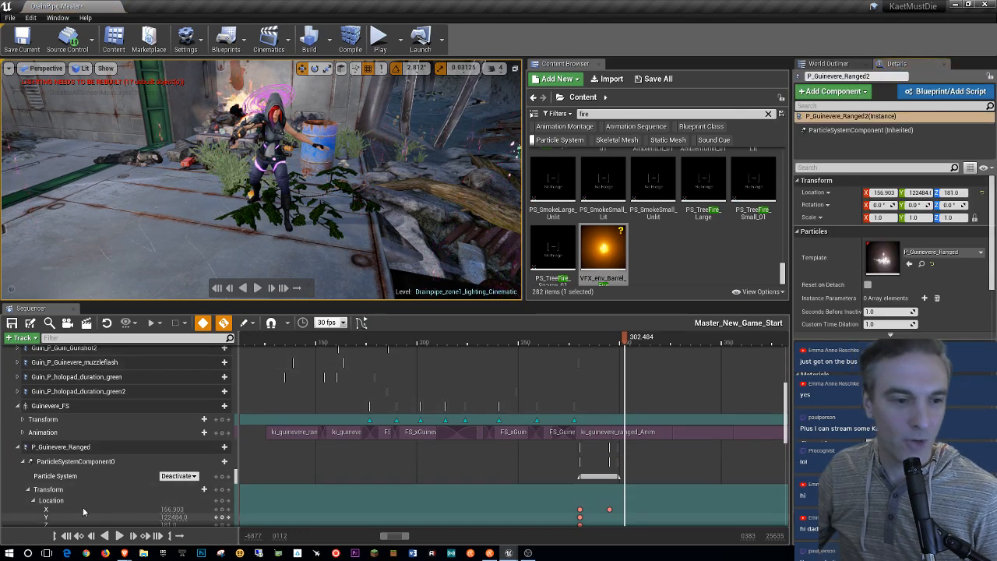
Step: Select the duplicated emitter P_Guinevere_Ranged2 and turn off its Auto Activate property
{"action": "scroll", "coordinate": [86, 462], "scroll_direction": "down", "scroll_amount": 5}
{"action": "scroll", "coordinate": [85, 462], "scroll_direction": "up", "scroll_amount": 10}
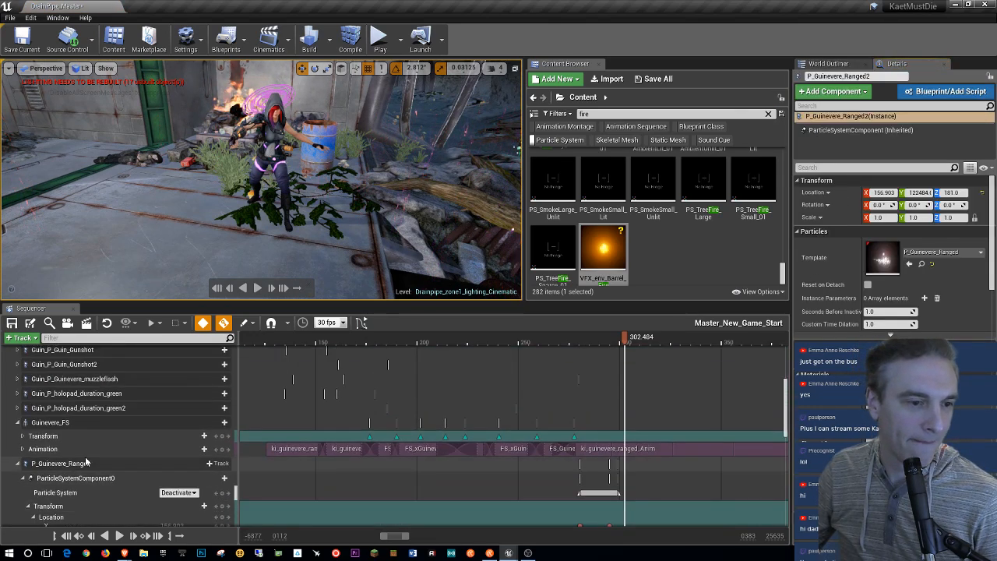
{"action": "left_click", "coordinate": [46, 453]}
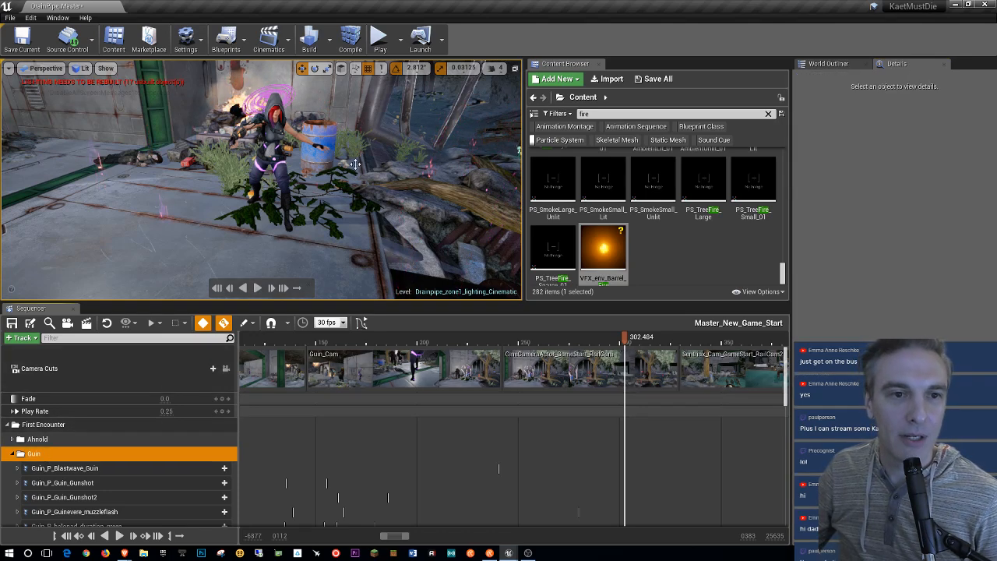
{"action": "left_click", "coordinate": [828, 66]}
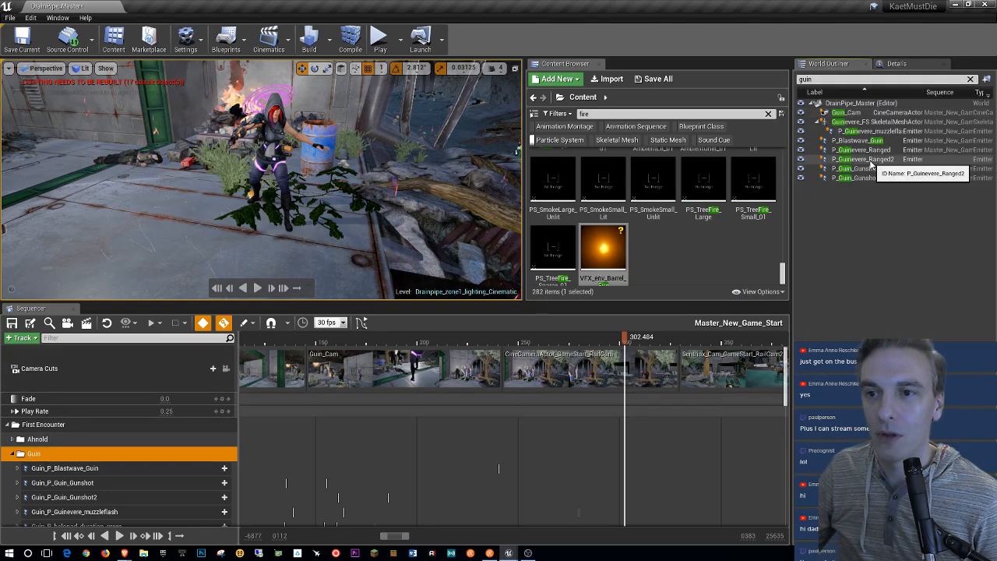
{"action": "left_click", "coordinate": [870, 162]}
{"action": "key", "text": "F4"}
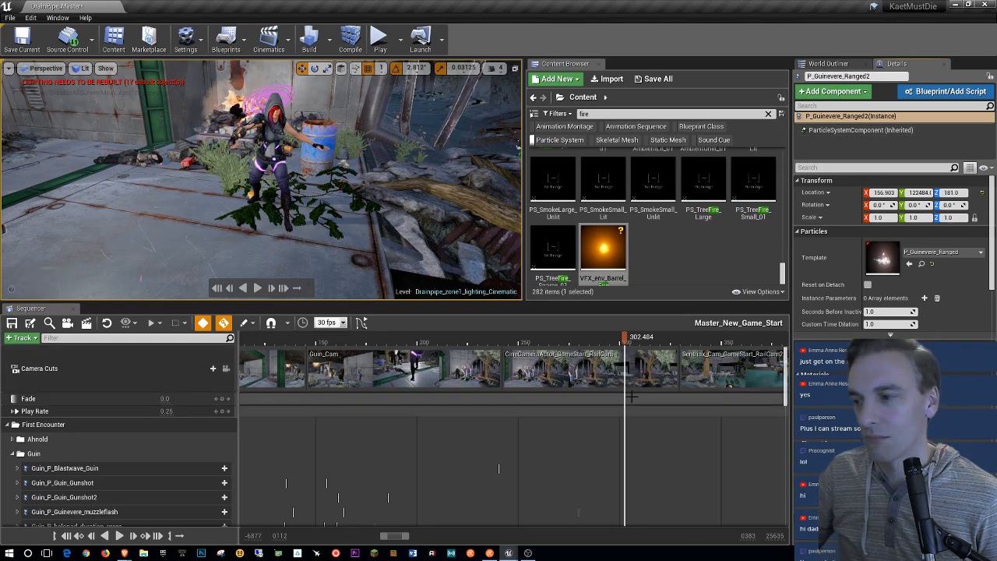
{"action": "scroll", "coordinate": [157, 489], "scroll_direction": "down", "scroll_amount": 10}
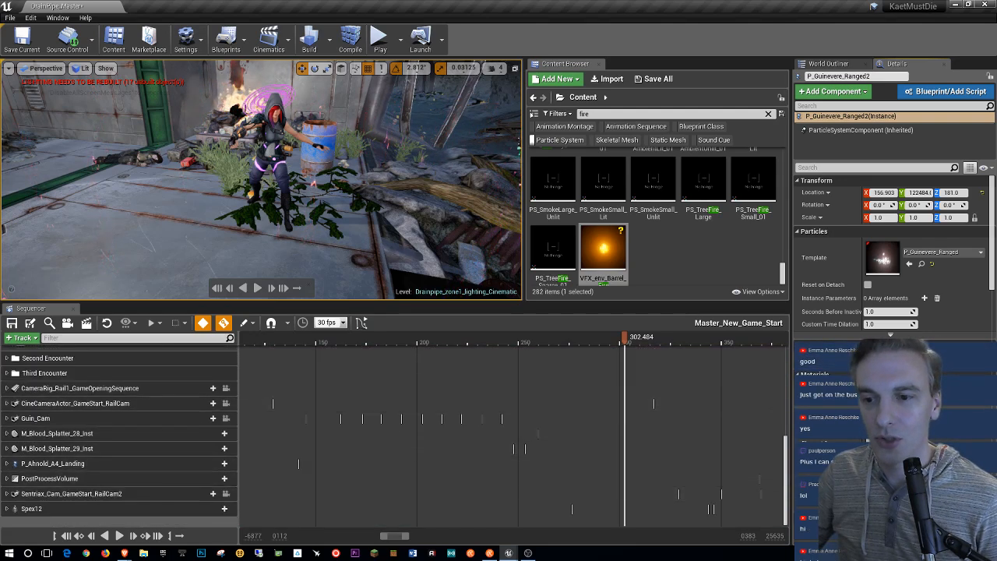
{"action": "scroll", "coordinate": [882, 216], "scroll_direction": "down", "scroll_amount": 10}
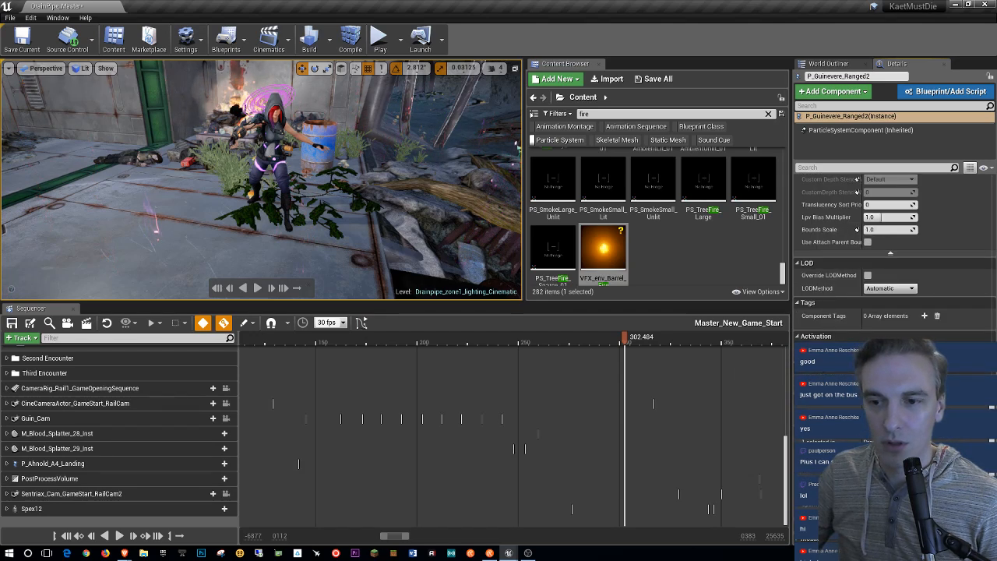
{"action": "left_click", "coordinate": [858, 349]}
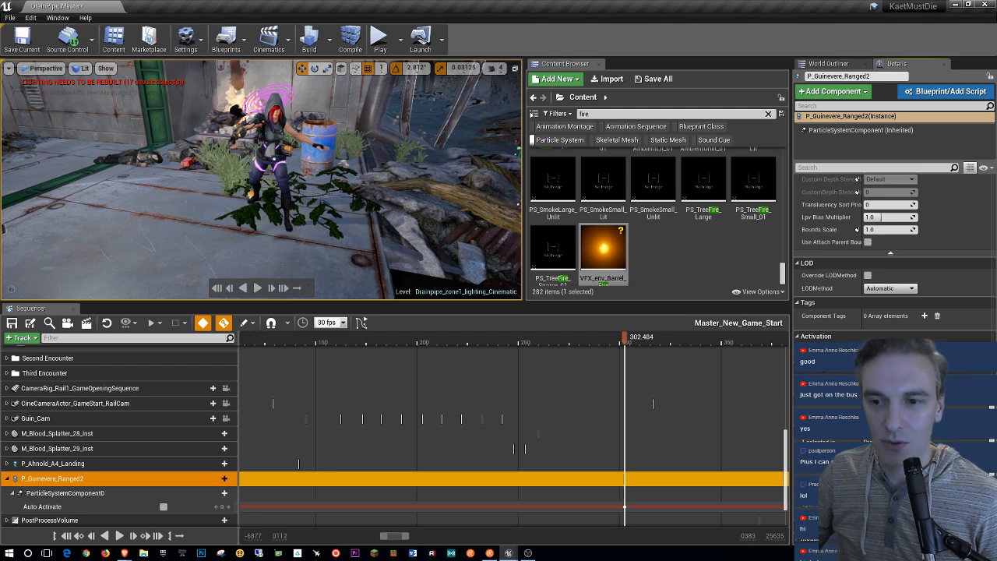
Step: Add a Particle Toggle Track to P_Guinevere_Ranged2 in the sequence
{"action": "left_click", "coordinate": [156, 494]}
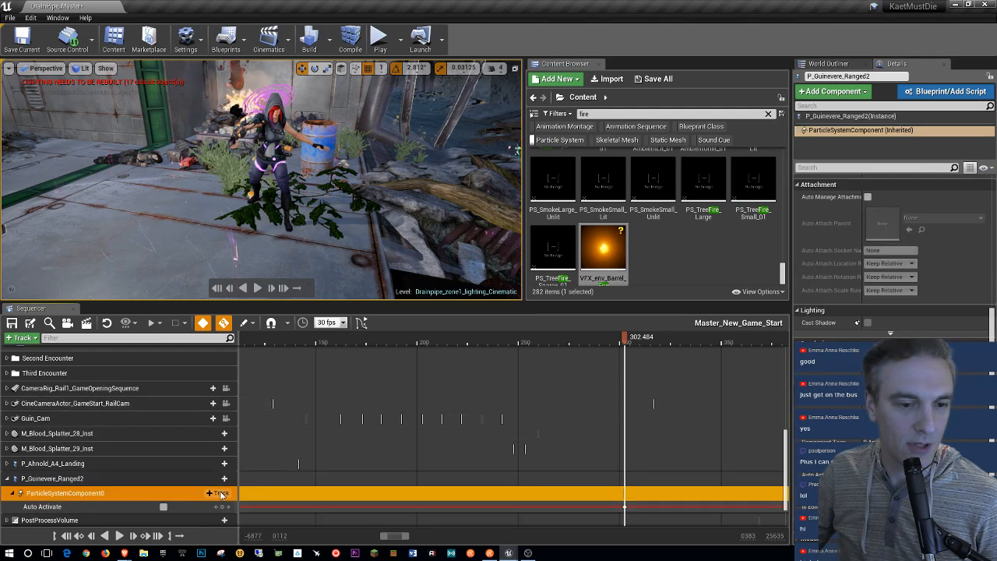
{"action": "left_click", "coordinate": [219, 494]}
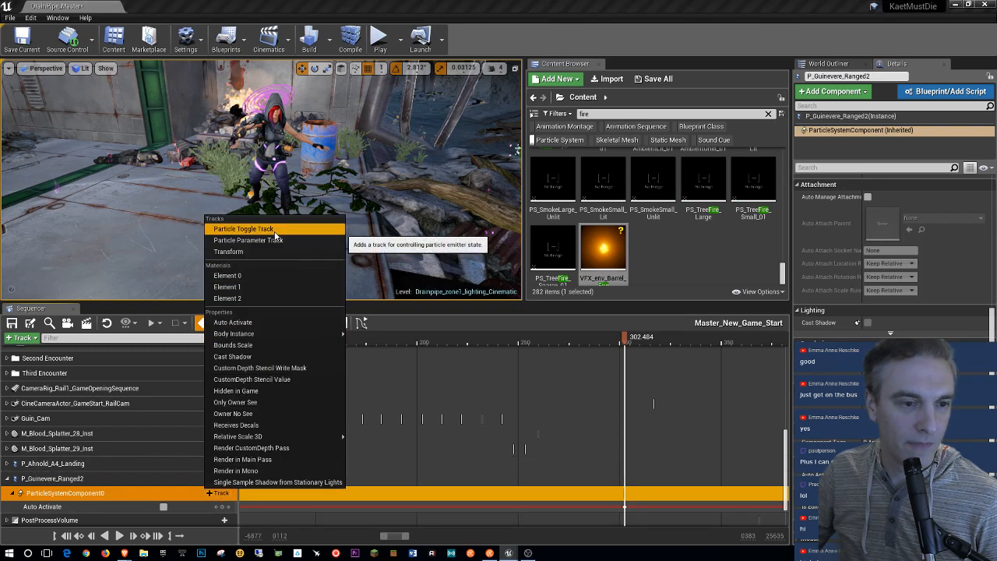
{"action": "left_click", "coordinate": [102, 482]}
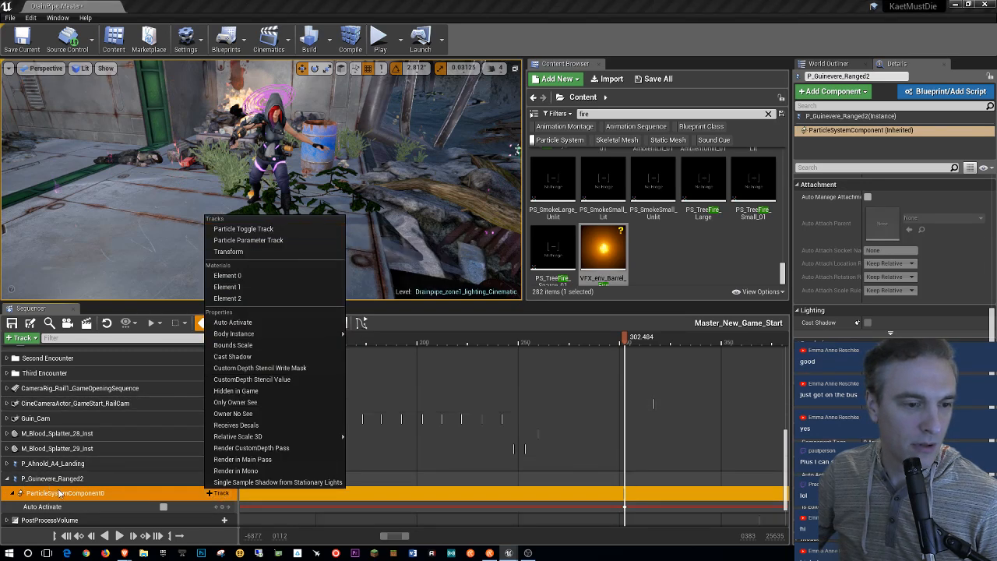
{"action": "left_click", "coordinate": [219, 479]}
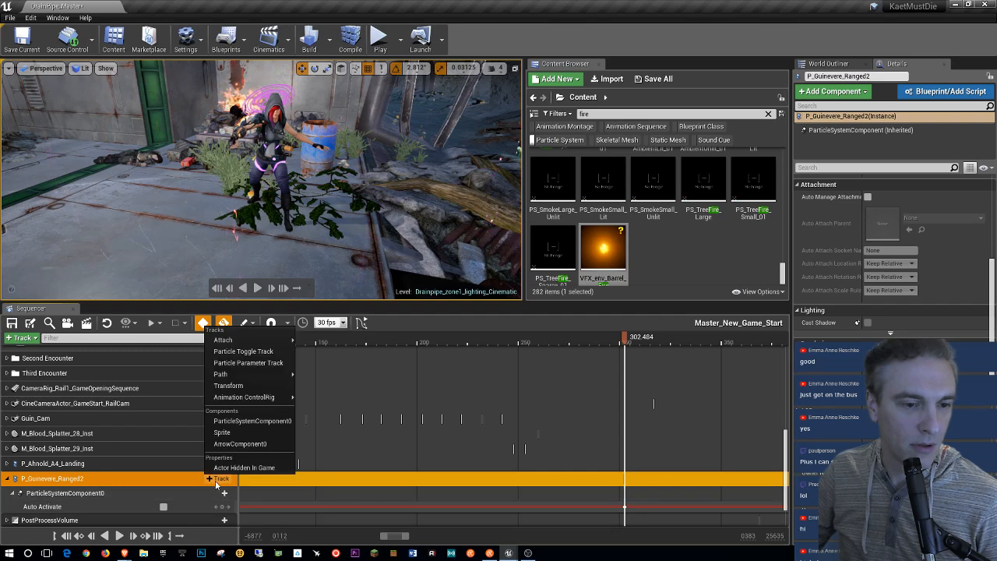
{"action": "left_click", "coordinate": [244, 351]}
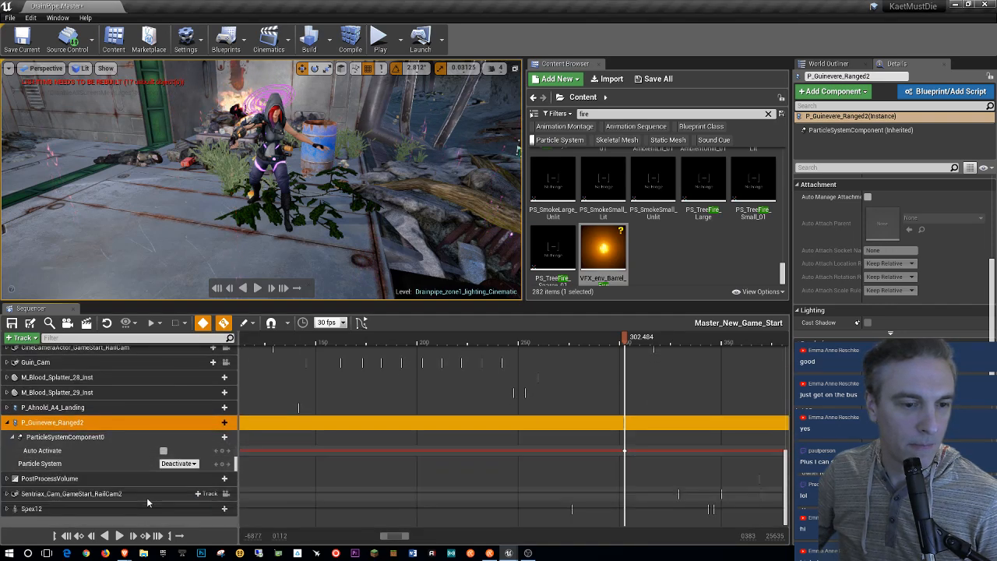
Step: Delete the Auto Activate track from P_Guinevere_Ranged2 and choose the state for its Particle System track
{"action": "left_click", "coordinate": [65, 453]}
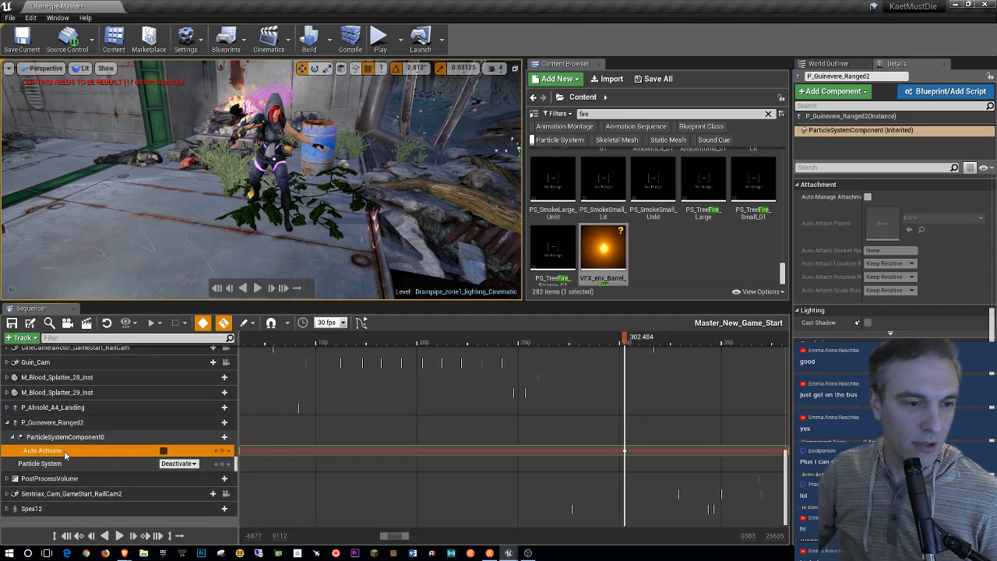
{"action": "key", "text": "Delete"}
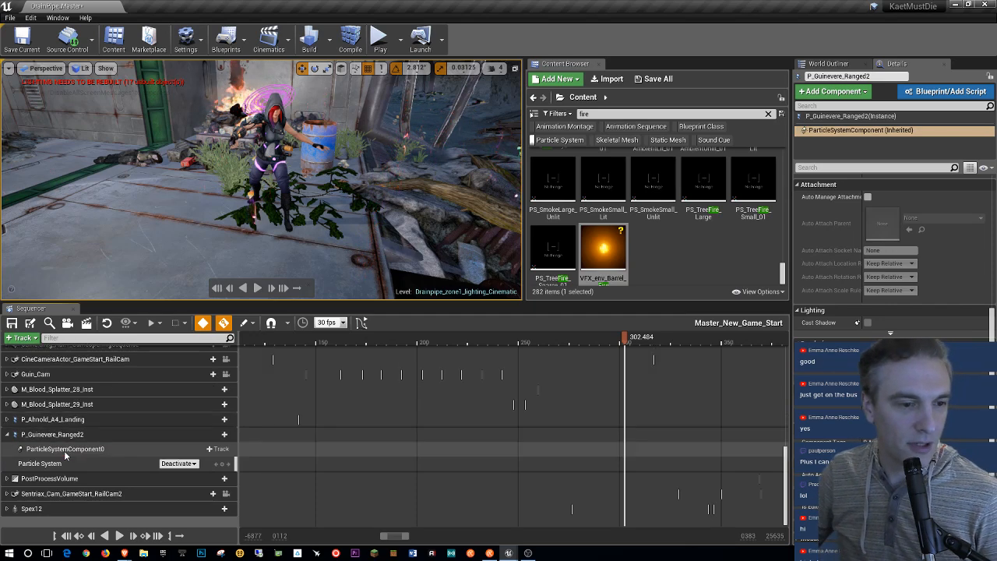
{"action": "left_click", "coordinate": [177, 464]}
{"action": "left_click", "coordinate": [178, 476]}
Step: Move the P_Guinevere_Ranged2 track into the Guin folder under First Encounter
{"action": "left_click_drag", "start_coordinate": [70, 450], "coordinate": [44, 452]}
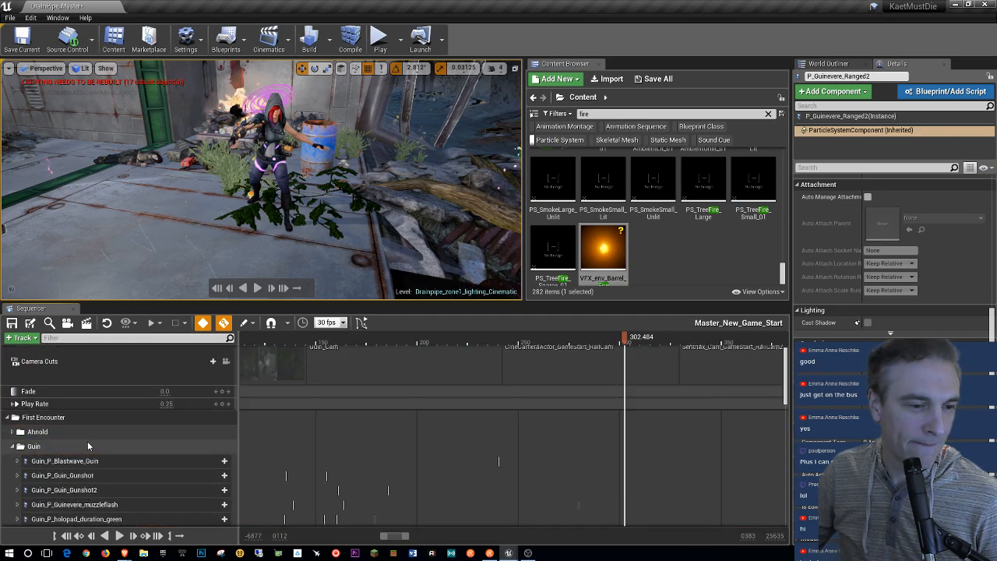
{"action": "scroll", "coordinate": [89, 443], "scroll_direction": "down", "scroll_amount": 9}
{"action": "scroll", "coordinate": [131, 445], "scroll_direction": "up", "scroll_amount": 2}
{"action": "scroll", "coordinate": [125, 451], "scroll_direction": "up", "scroll_amount": 2}
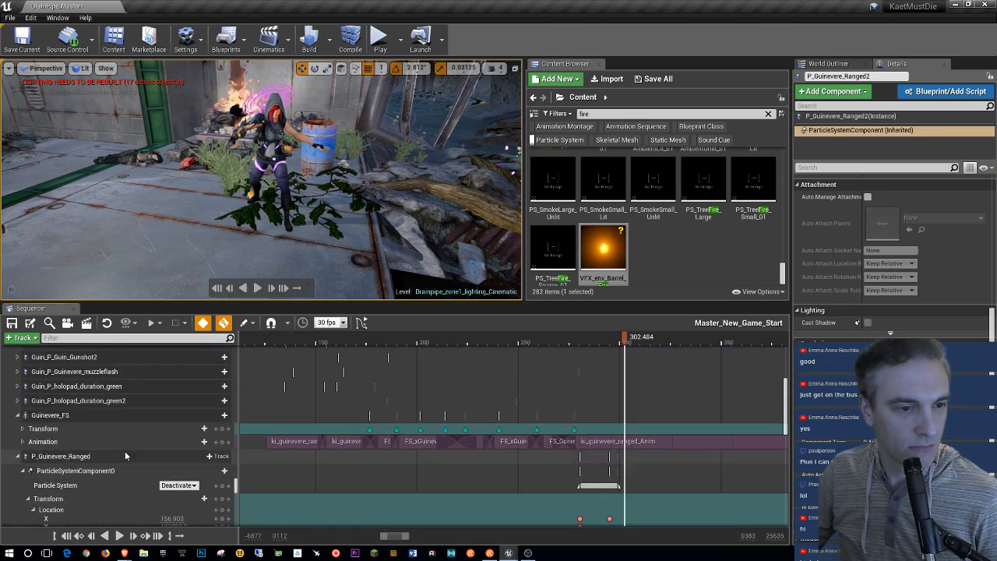
{"action": "scroll", "coordinate": [91, 463], "scroll_direction": "down", "scroll_amount": 2}
{"action": "scroll", "coordinate": [90, 464], "scroll_direction": "up", "scroll_amount": 1}
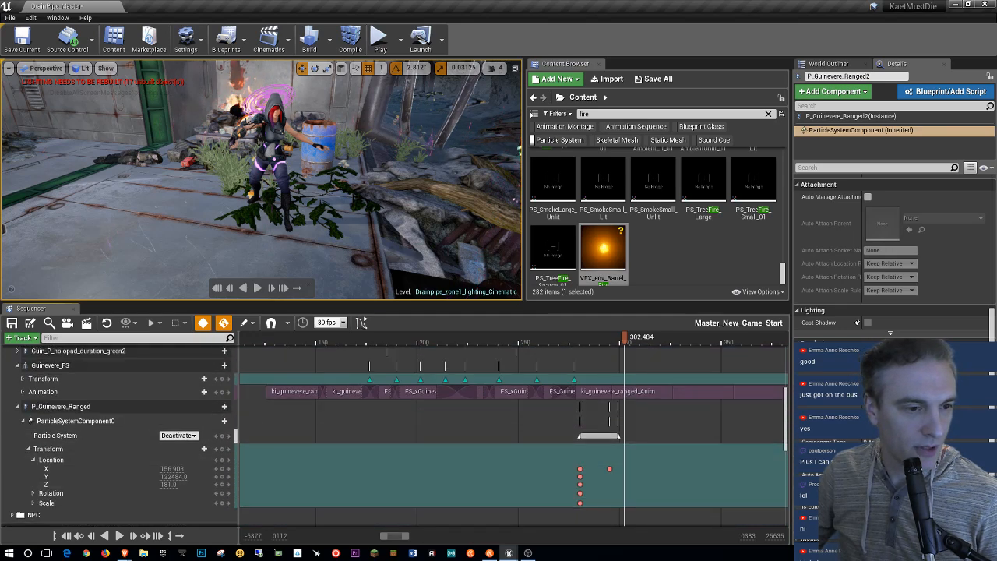
{"action": "scroll", "coordinate": [79, 475], "scroll_direction": "up", "scroll_amount": 6}
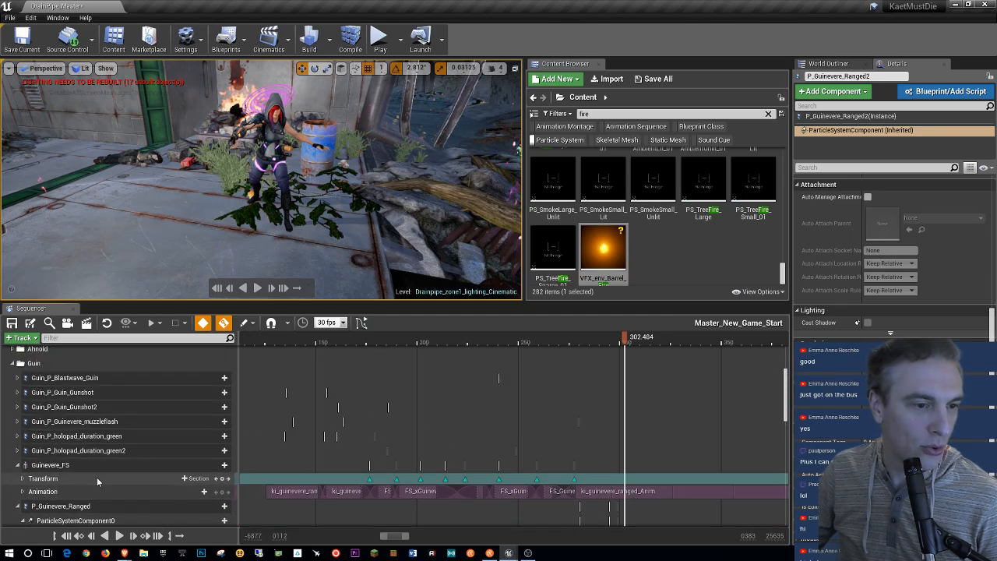
{"action": "scroll", "coordinate": [94, 478], "scroll_direction": "down", "scroll_amount": 6}
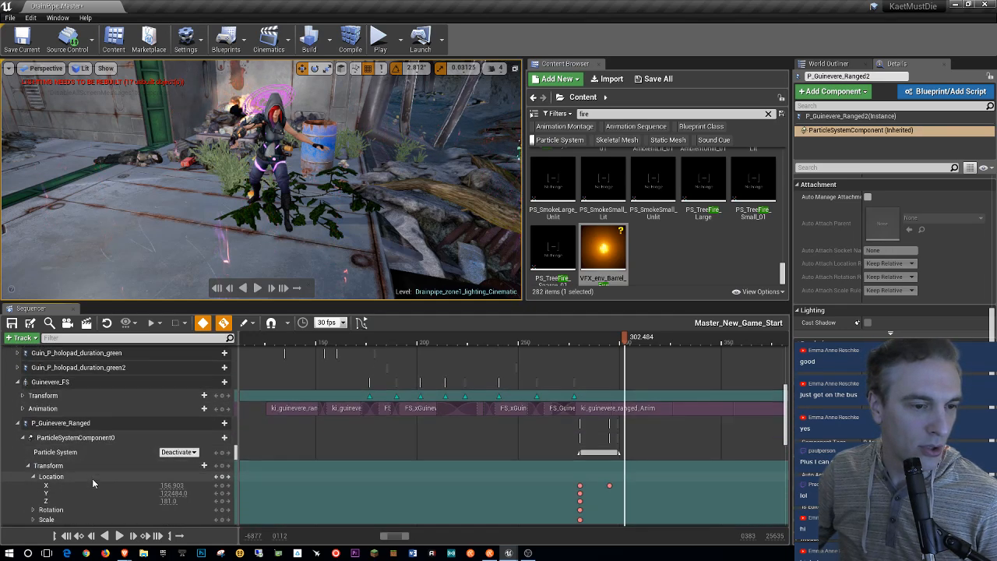
{"action": "scroll", "coordinate": [92, 480], "scroll_direction": "down", "scroll_amount": 11}
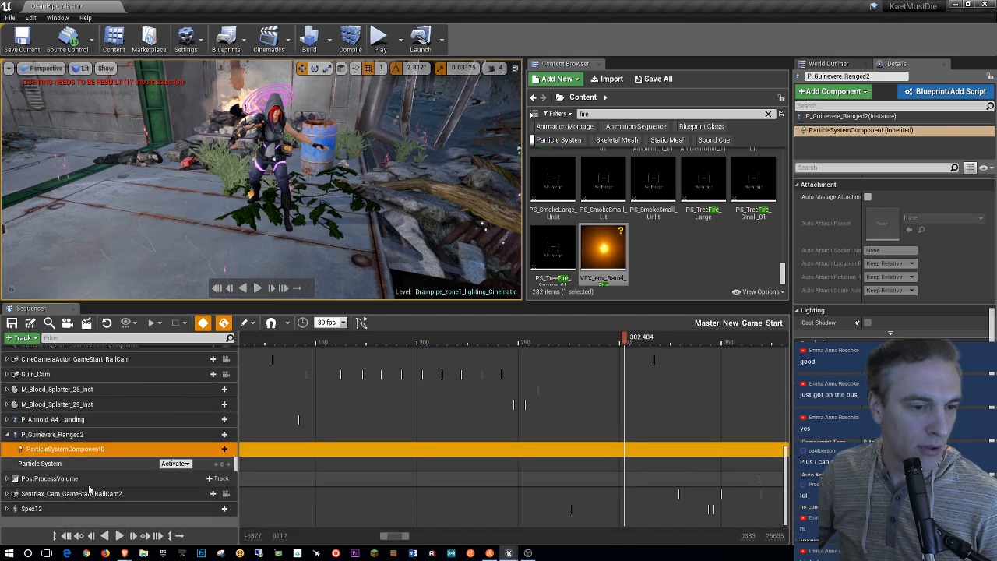
{"action": "left_click_drag", "start_coordinate": [109, 436], "coordinate": [41, 381]}
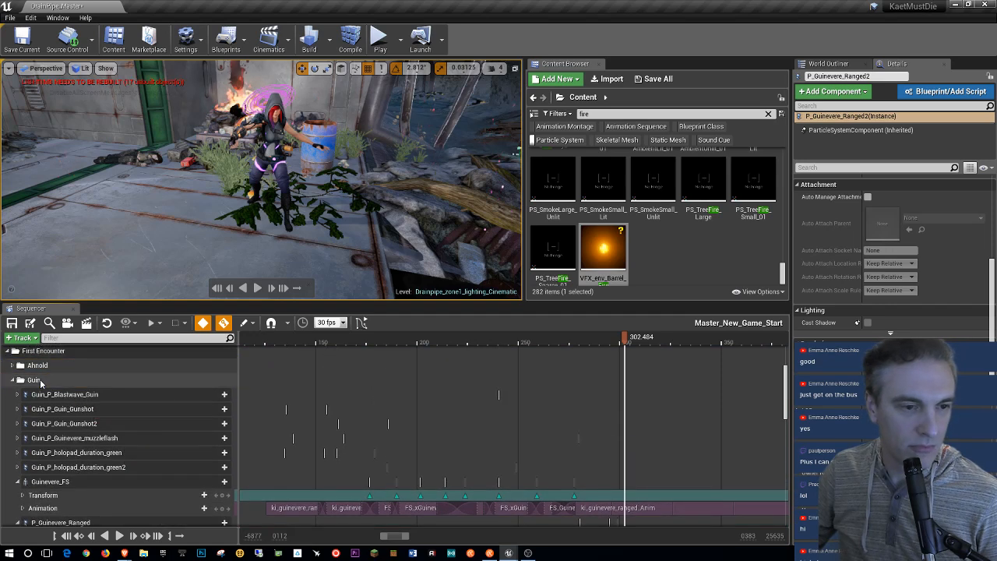
Step: Add a Transform track to P_Guinevere_Ranged2 in the Guin folder and expand its Location, Rotation and Scale channels
{"action": "scroll", "coordinate": [166, 491], "scroll_direction": "down", "scroll_amount": 5}
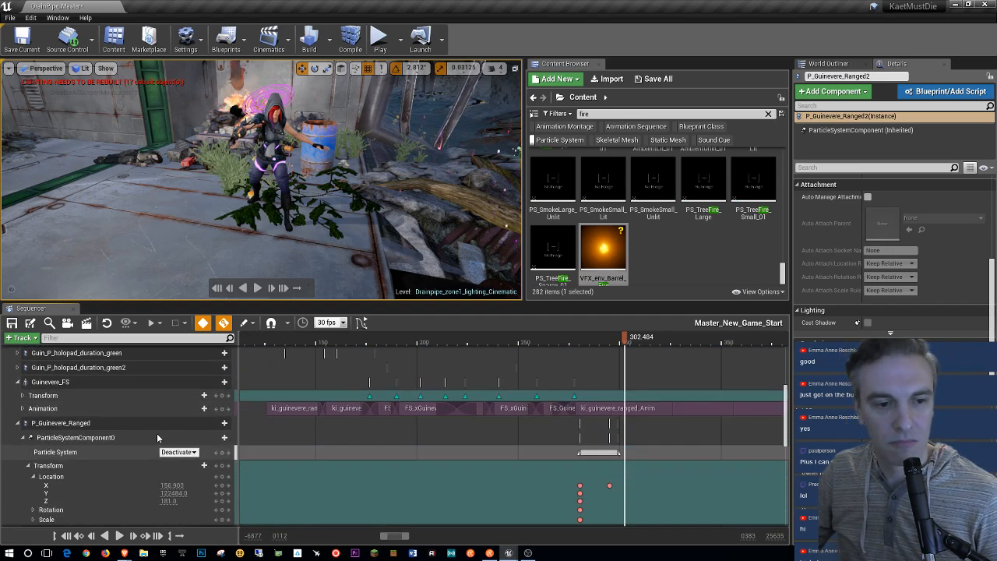
{"action": "scroll", "coordinate": [157, 433], "scroll_direction": "down", "scroll_amount": 1}
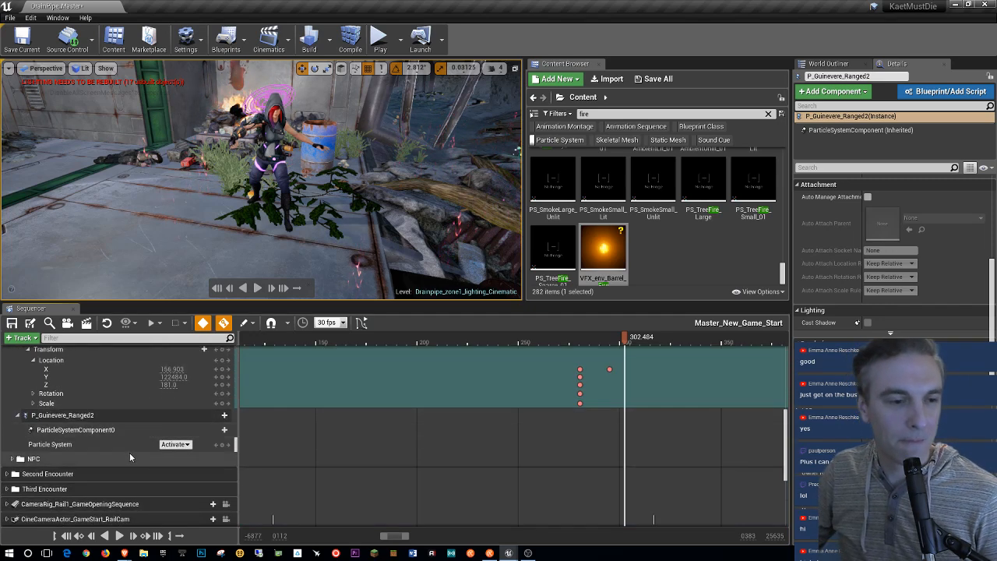
{"action": "scroll", "coordinate": [125, 458], "scroll_direction": "up", "scroll_amount": 1}
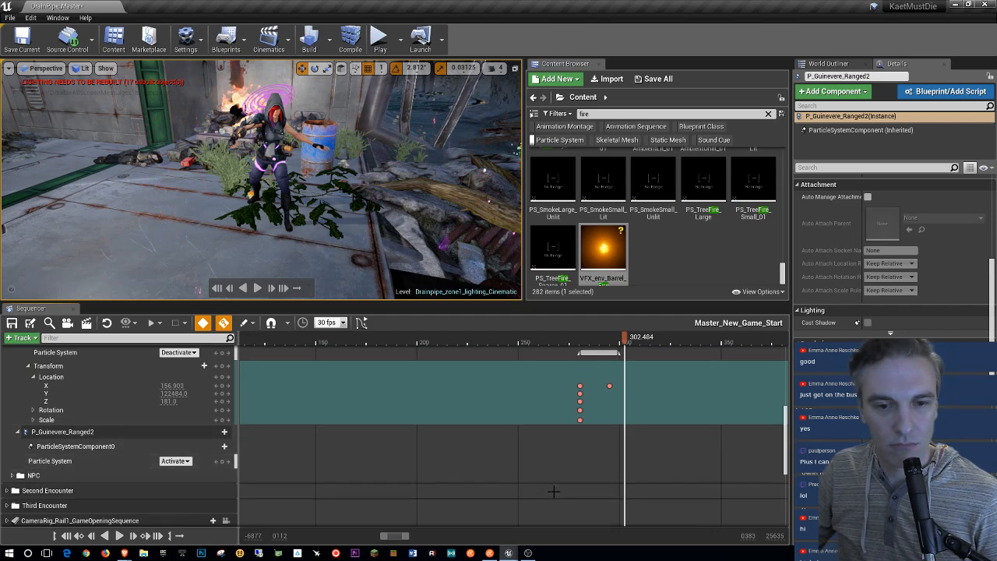
{"action": "left_click", "coordinate": [222, 432]}
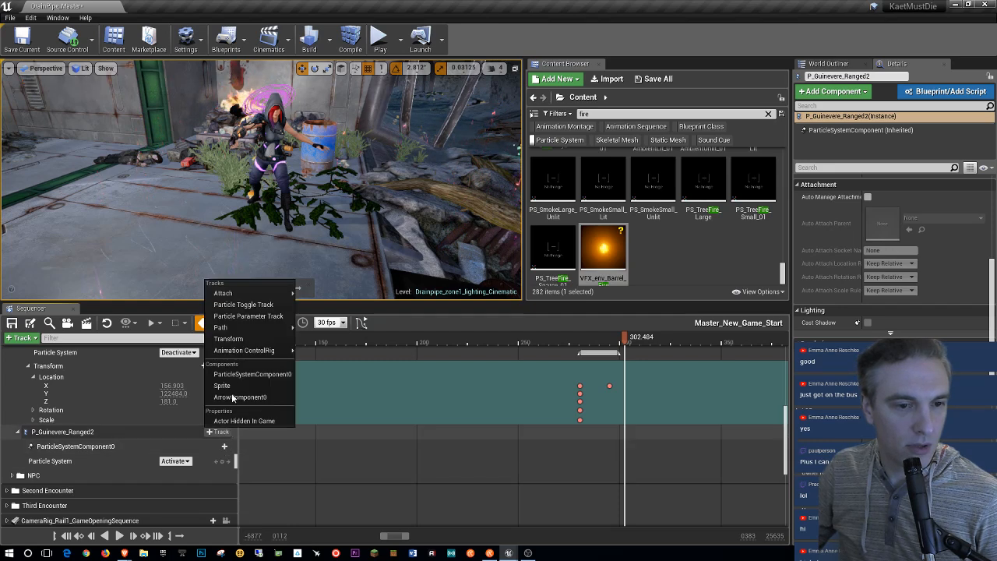
{"action": "left_click", "coordinate": [233, 417]}
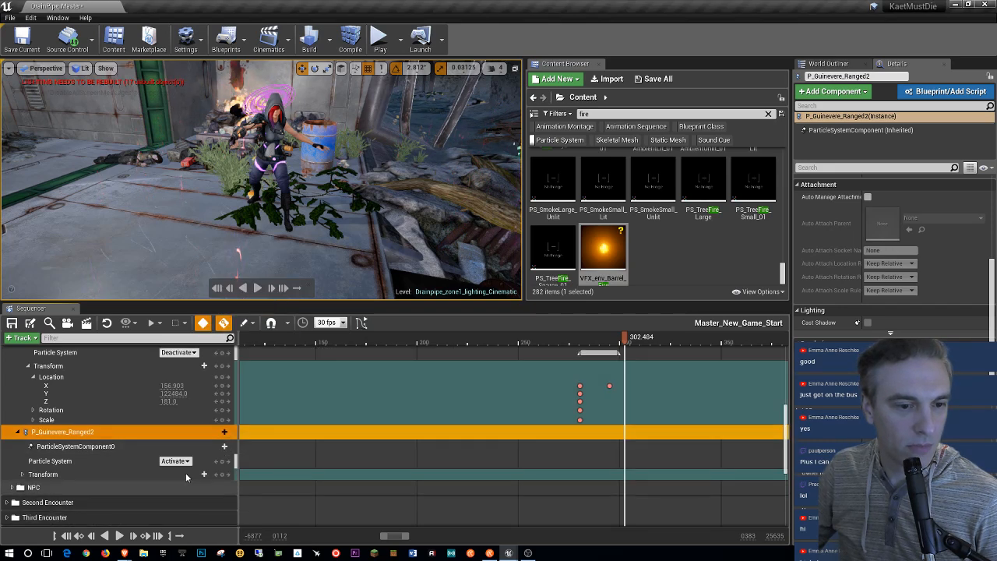
{"action": "left_click", "coordinate": [23, 475]}
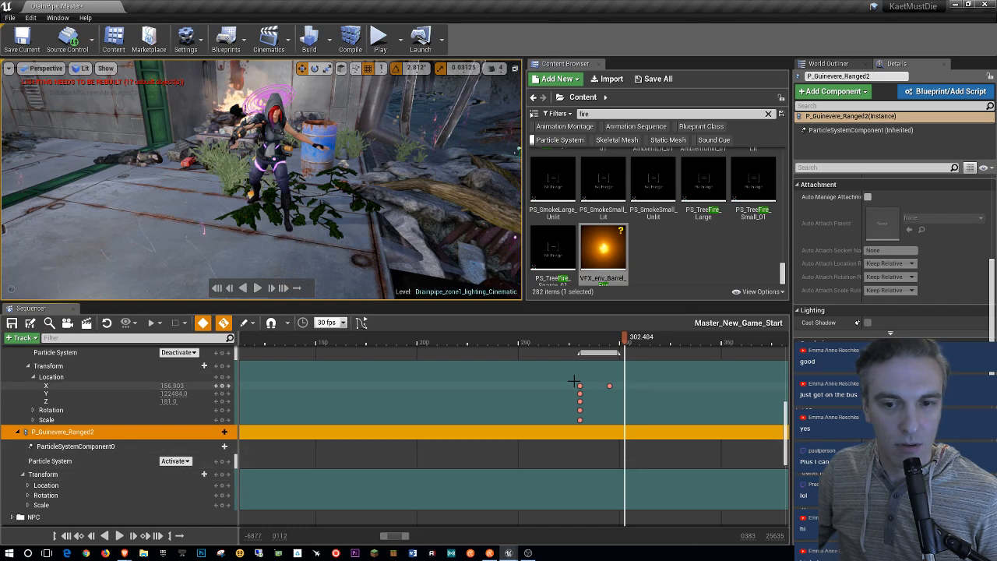
Step: Key P_Guinevere_Ranged2's transform at frame 299.924 and compare its timing with the two X location keys of P_Guinevere_Ranged
{"action": "mouse_move", "coordinate": [626, 341]}
{"action": "left_mouse_down"}
{"action": "mouse_move", "coordinate": [581, 344]}
{"action": "mouse_move", "coordinate": [621, 341]}
{"action": "left_mouse_up"}
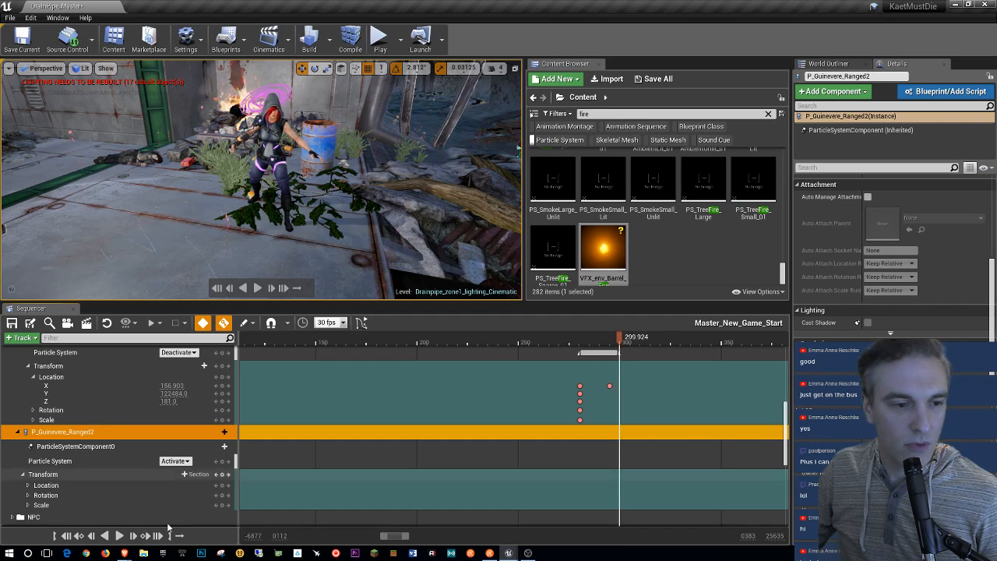
{"action": "left_click", "coordinate": [226, 475]}
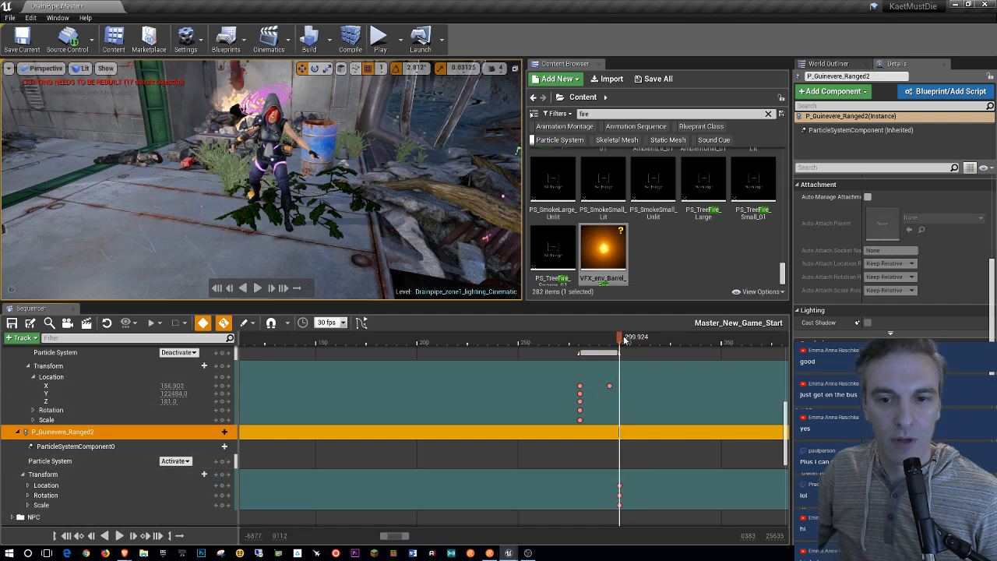
{"action": "left_click_drag", "start_coordinate": [621, 339], "coordinate": [609, 339]}
{"action": "left_click", "coordinate": [610, 386]}
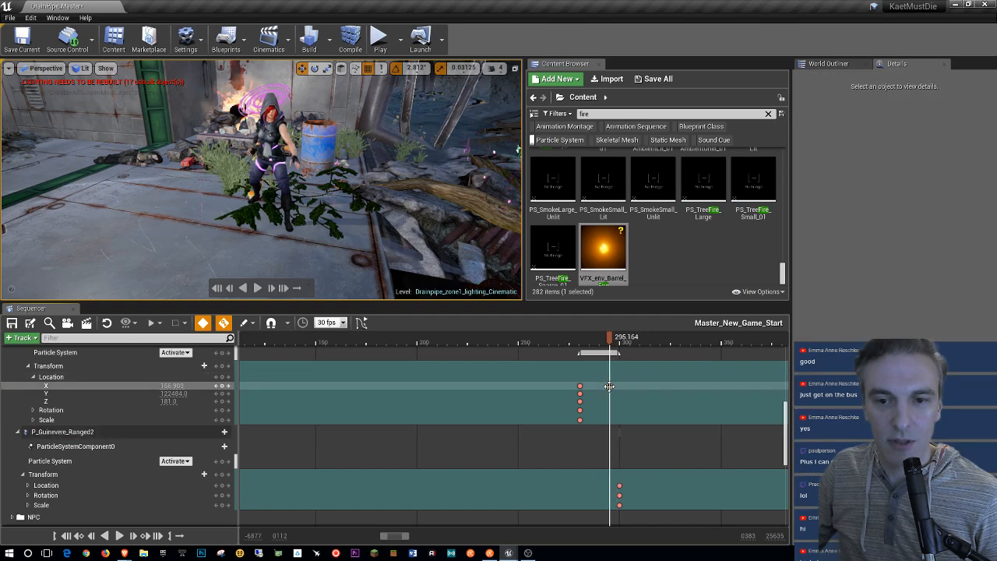
{"action": "left_click", "coordinate": [582, 385]}
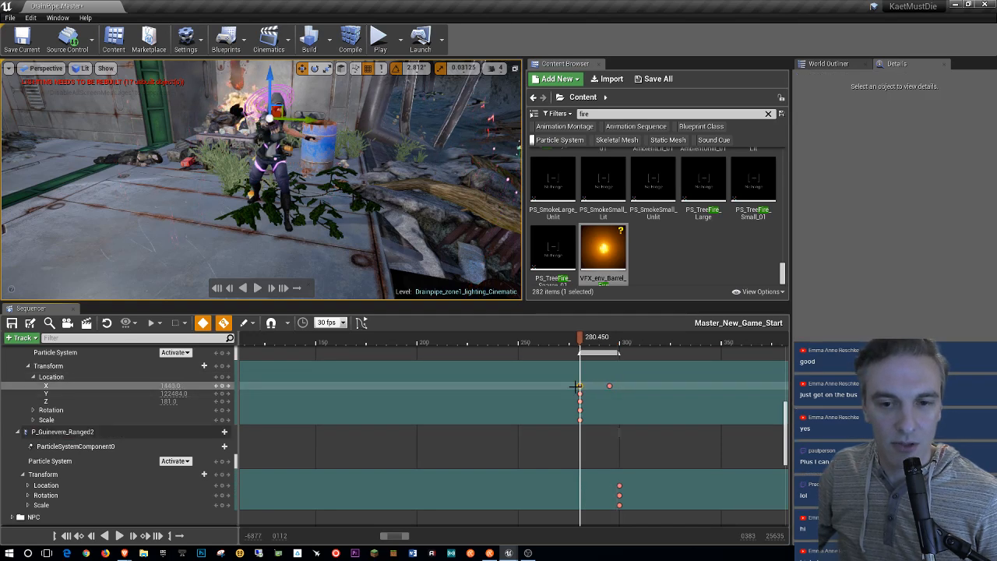
{"action": "left_click", "coordinate": [610, 385]}
{"action": "left_click", "coordinate": [609, 386]}
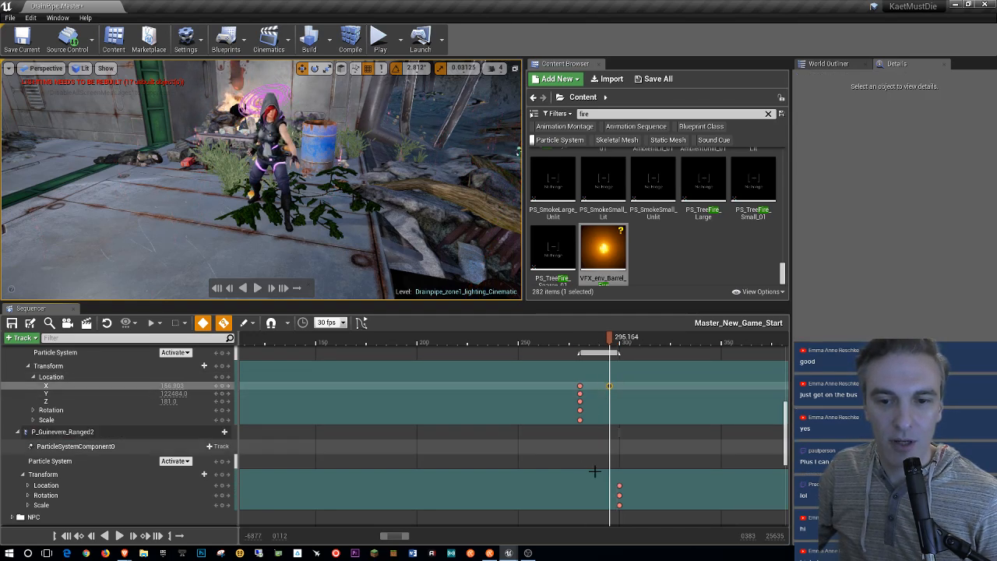
{"action": "left_click", "coordinate": [617, 485]}
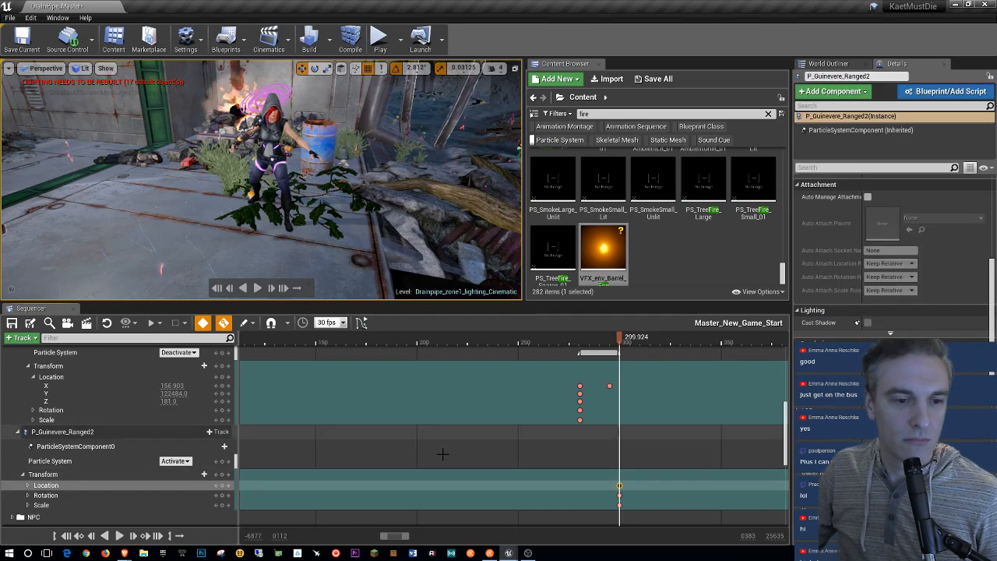
Step: Delete P_Guinevere_Ranged2's location, rotation and scale keys at frame 299.924
{"action": "left_click", "coordinate": [223, 464]}
{"action": "left_click_drag", "start_coordinate": [619, 336], "coordinate": [633, 352]}
{"action": "left_click_drag", "start_coordinate": [610, 477], "coordinate": [627, 514]}
{"action": "key", "text": "Delete"}
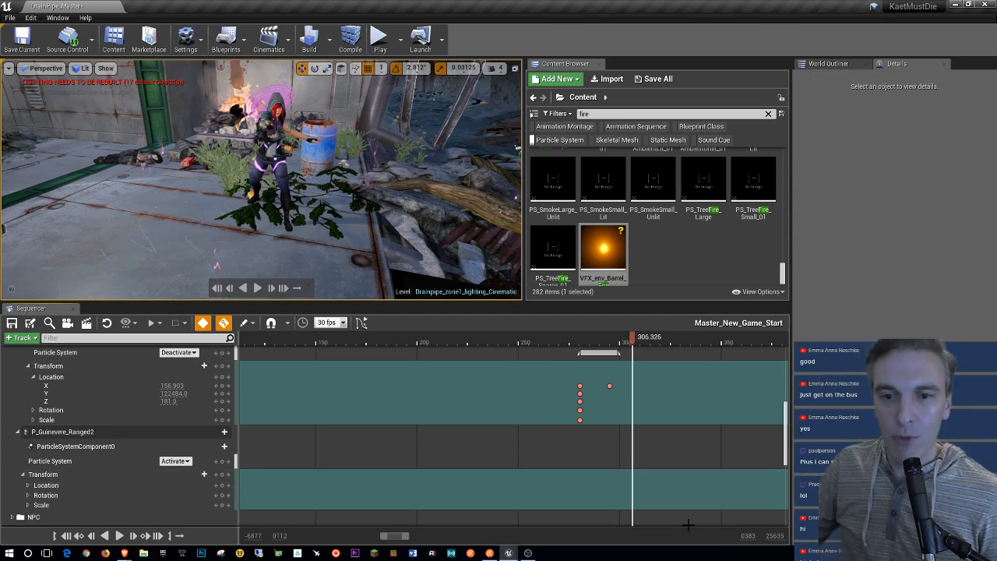
Step: Add an Activate key and transform keys to P_Guinevere_Ranged2 at frame 309.655
{"action": "left_click_drag", "start_coordinate": [622, 342], "coordinate": [640, 361]}
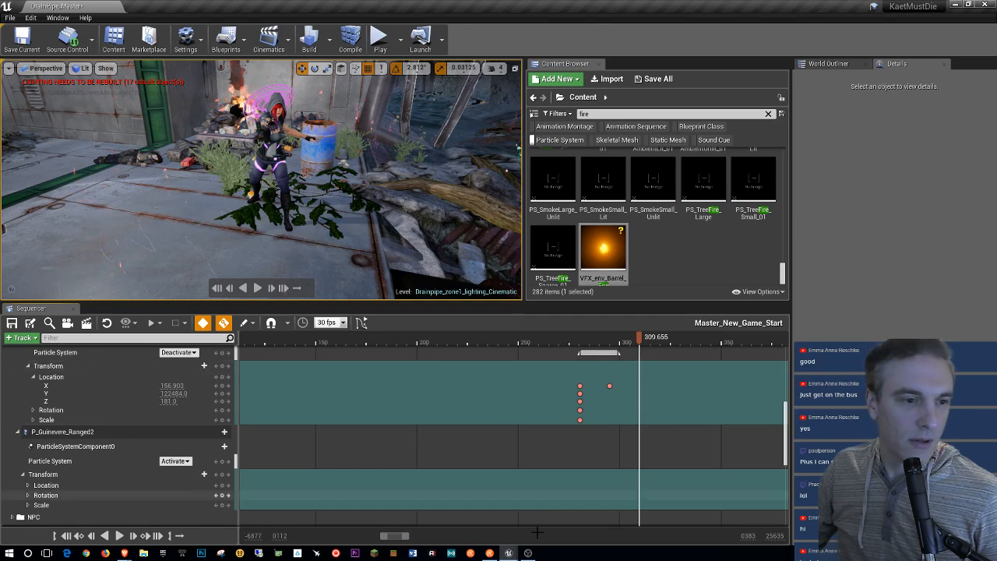
{"action": "left_click", "coordinate": [222, 462]}
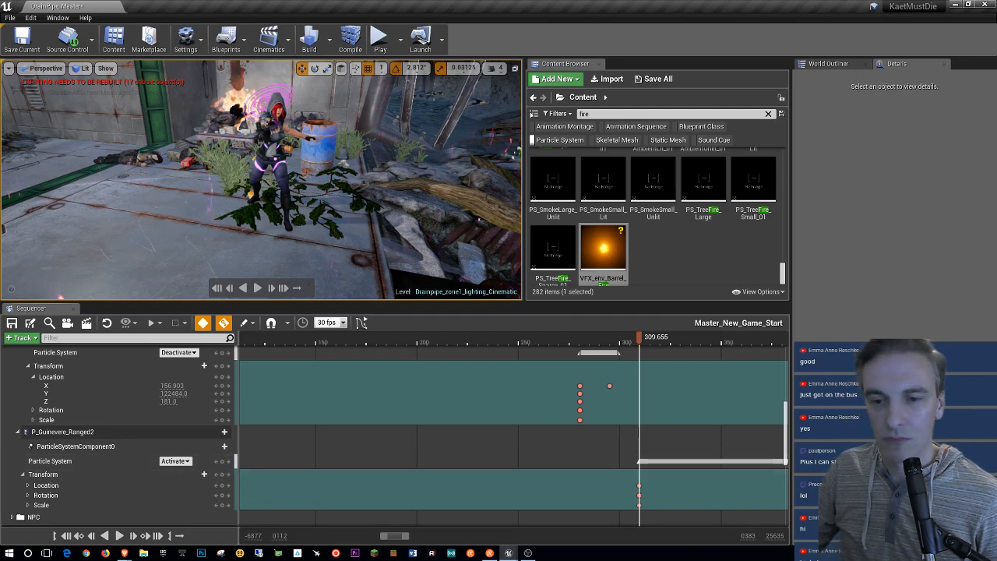
Step: Compare the start and end X location keys of P_Guinevere_Ranged with the first location key of P_Guinevere_Ranged2
{"action": "right_click_drag", "start_coordinate": [553, 450], "coordinate": [332, 454]}
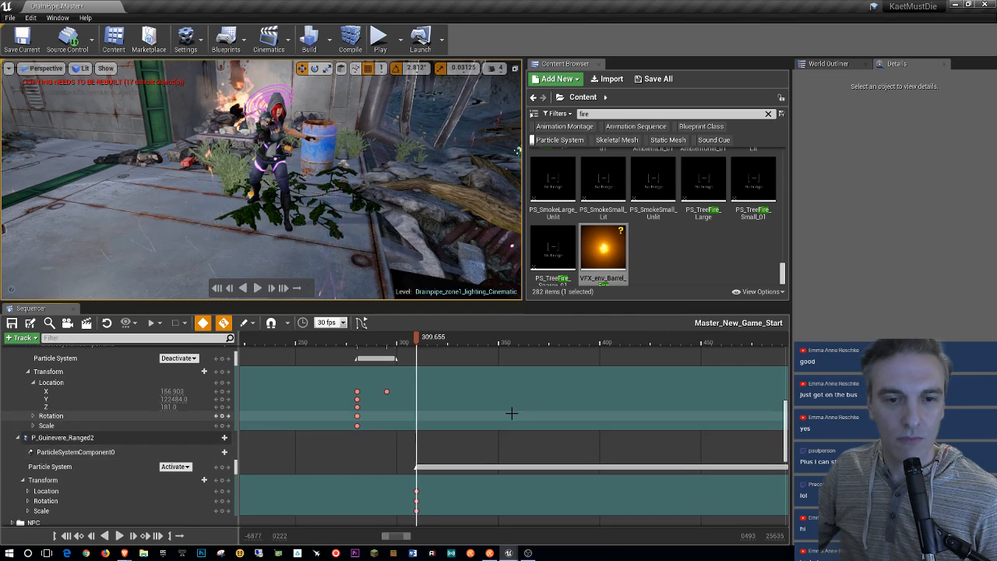
{"action": "left_click", "coordinate": [386, 393]}
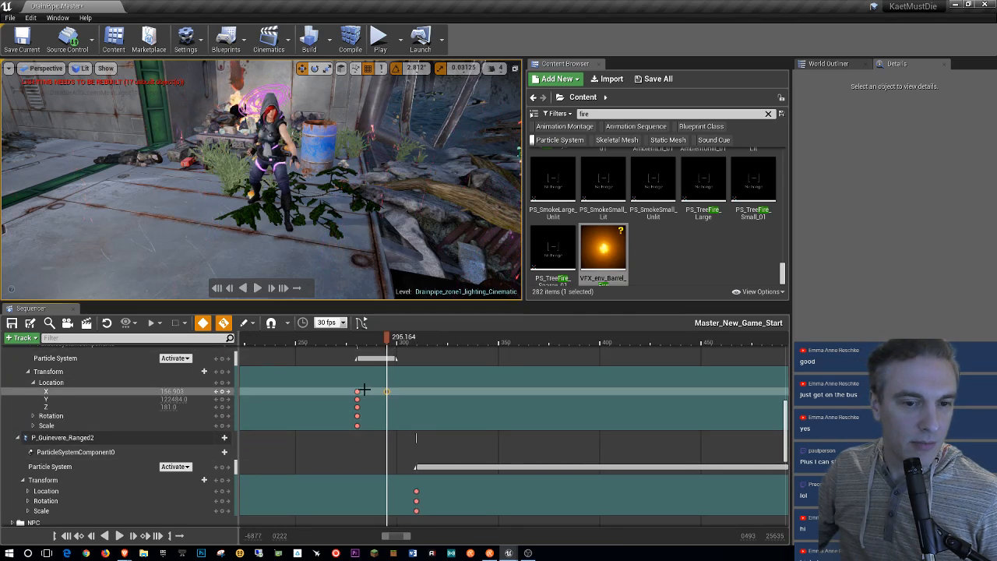
{"action": "left_click", "coordinate": [357, 389]}
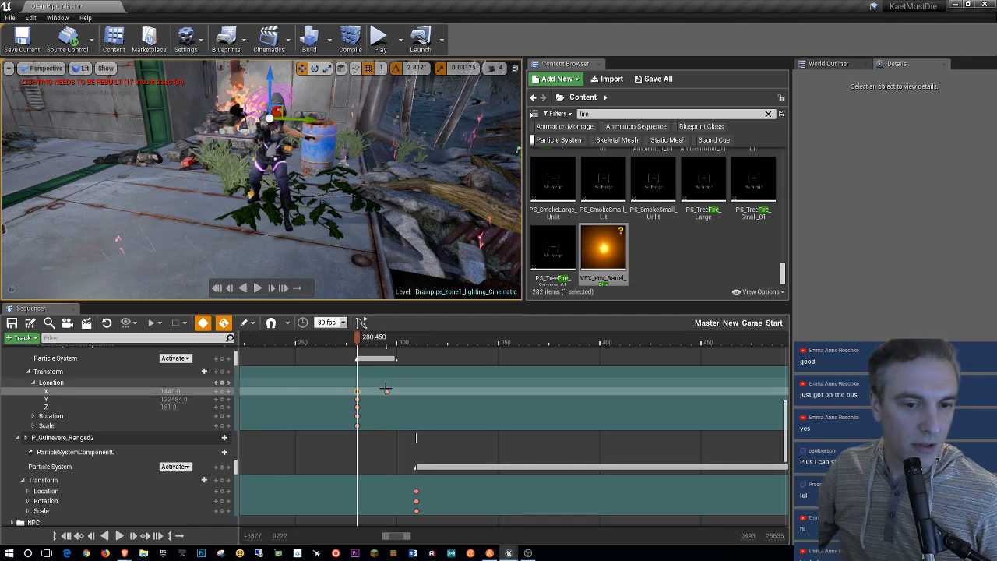
{"action": "left_click", "coordinate": [387, 392]}
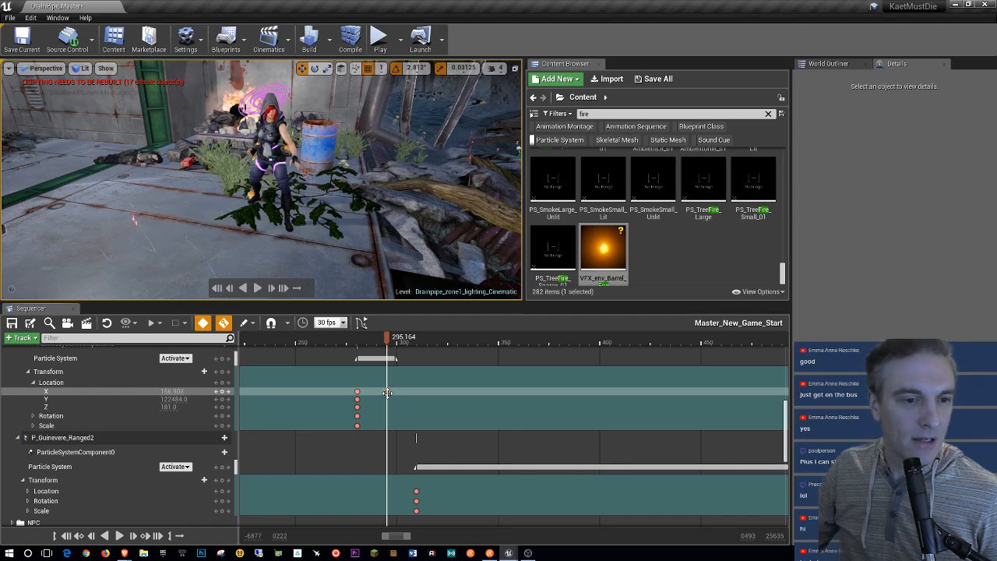
{"action": "left_click", "coordinate": [388, 392]}
{"action": "left_click", "coordinate": [358, 392]}
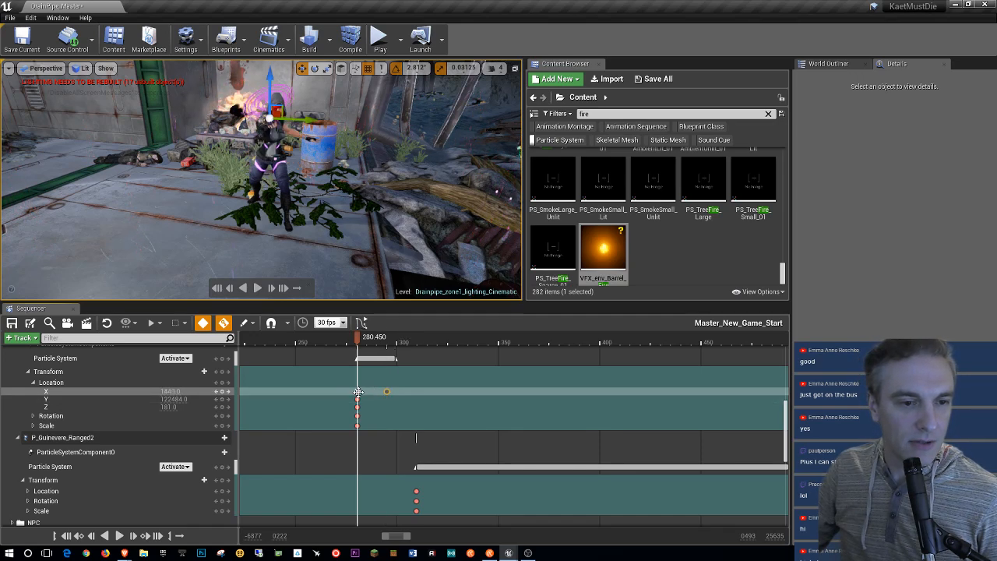
{"action": "left_click", "coordinate": [387, 392]}
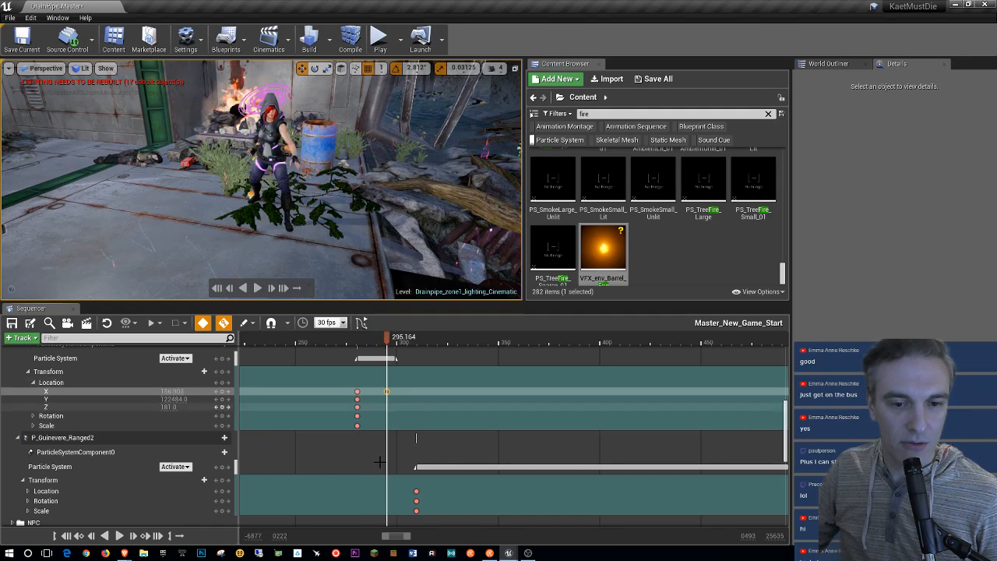
{"action": "left_click", "coordinate": [417, 490]}
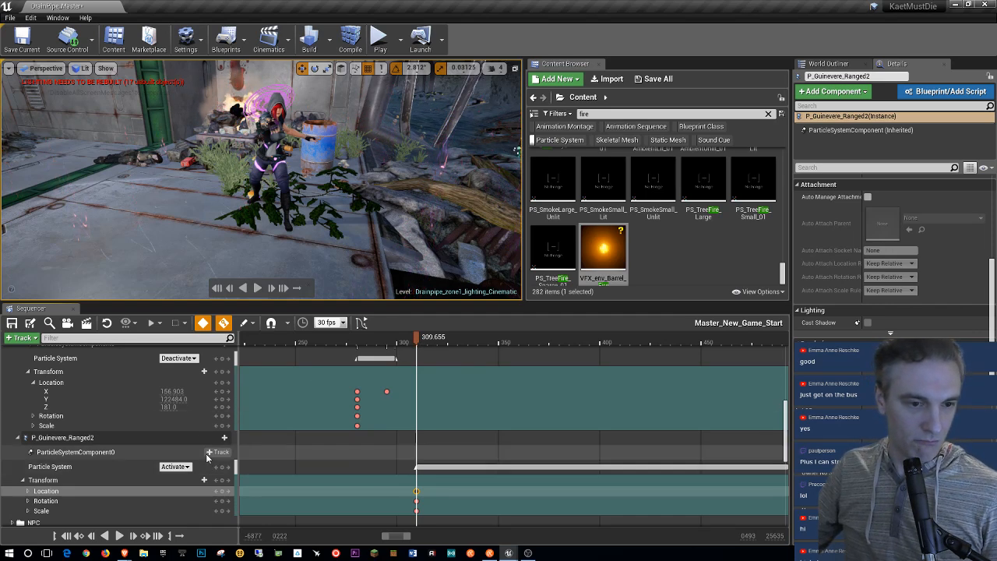
Step: Expand Guin_P_Guinevere_muzzleflash and add another Particle System key at frame 309.655
{"action": "scroll", "coordinate": [207, 457], "scroll_direction": "up", "scroll_amount": 2}
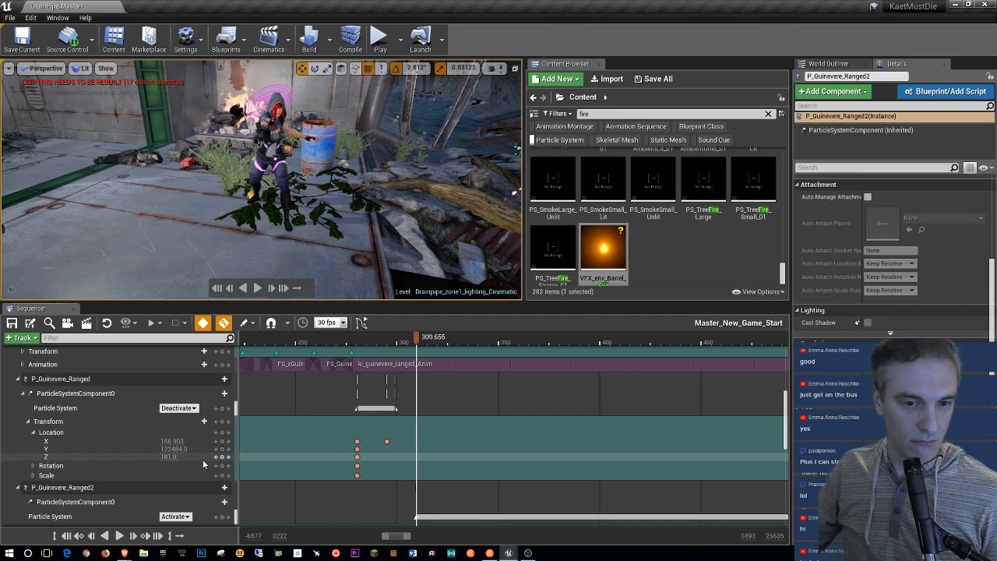
{"action": "scroll", "coordinate": [141, 418], "scroll_direction": "up", "scroll_amount": 2}
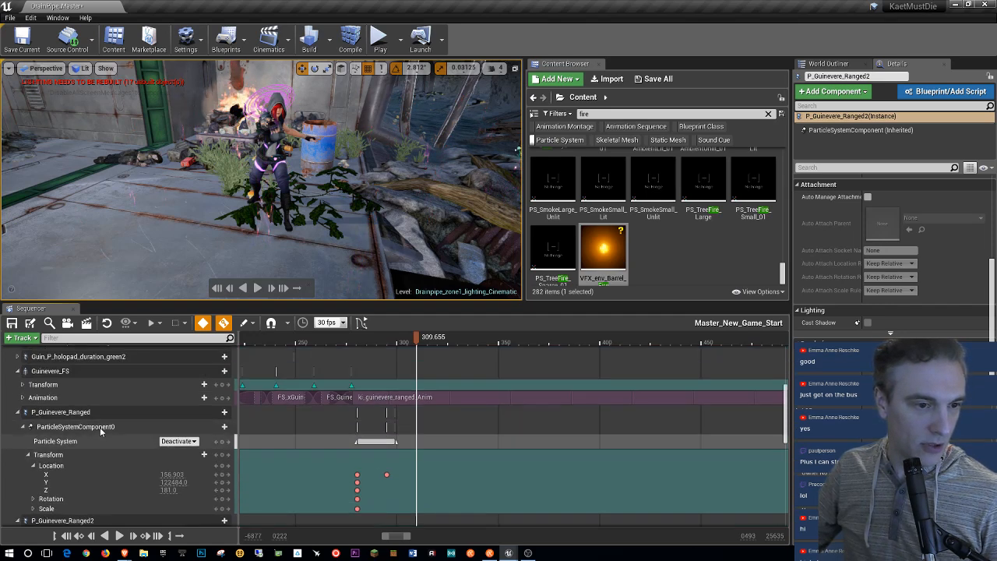
{"action": "scroll", "coordinate": [104, 428], "scroll_direction": "up", "scroll_amount": 2}
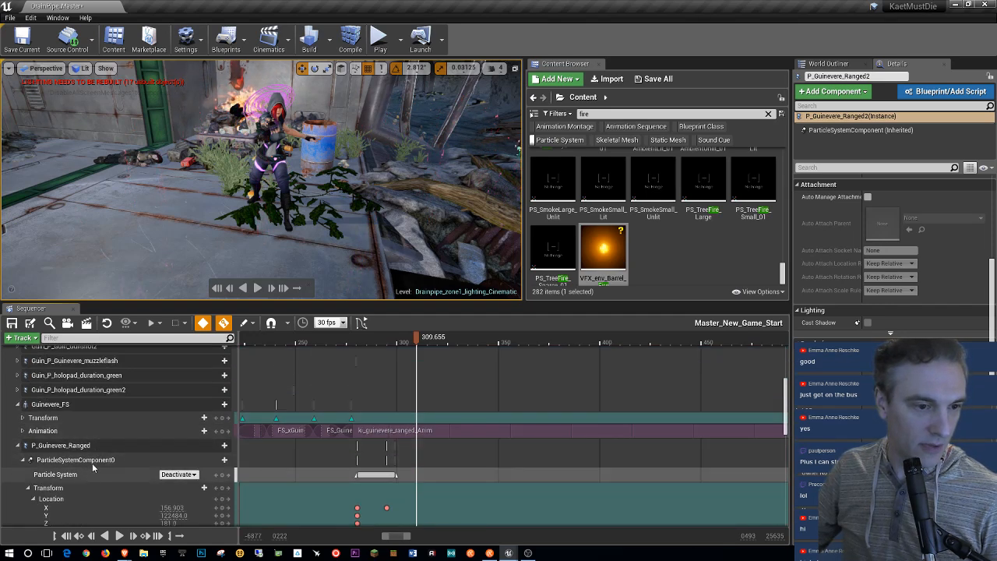
{"action": "scroll", "coordinate": [99, 423], "scroll_direction": "up", "scroll_amount": 1}
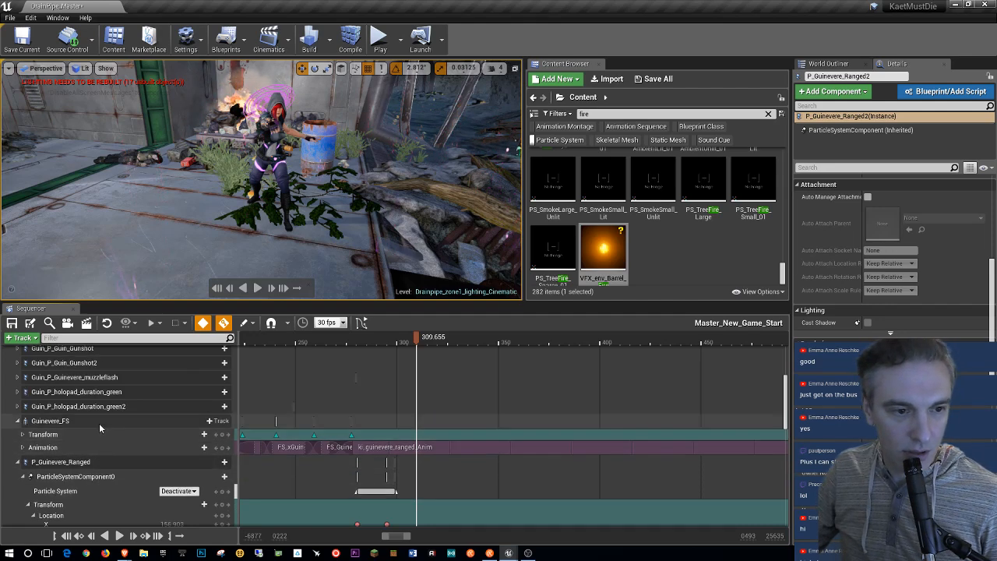
{"action": "left_click", "coordinate": [19, 380]}
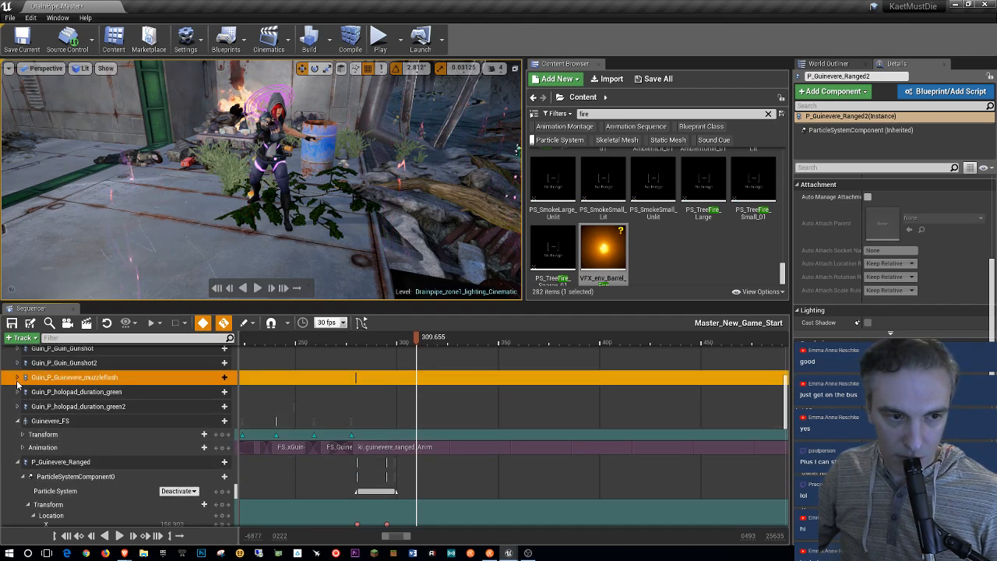
{"action": "left_click", "coordinate": [18, 378]}
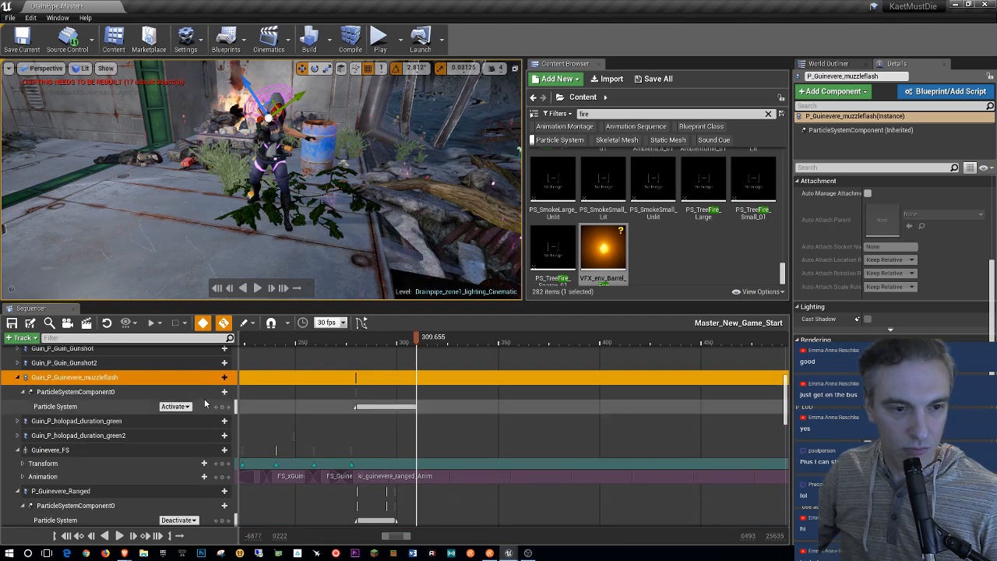
{"action": "scroll", "coordinate": [127, 413], "scroll_direction": "up", "scroll_amount": 1}
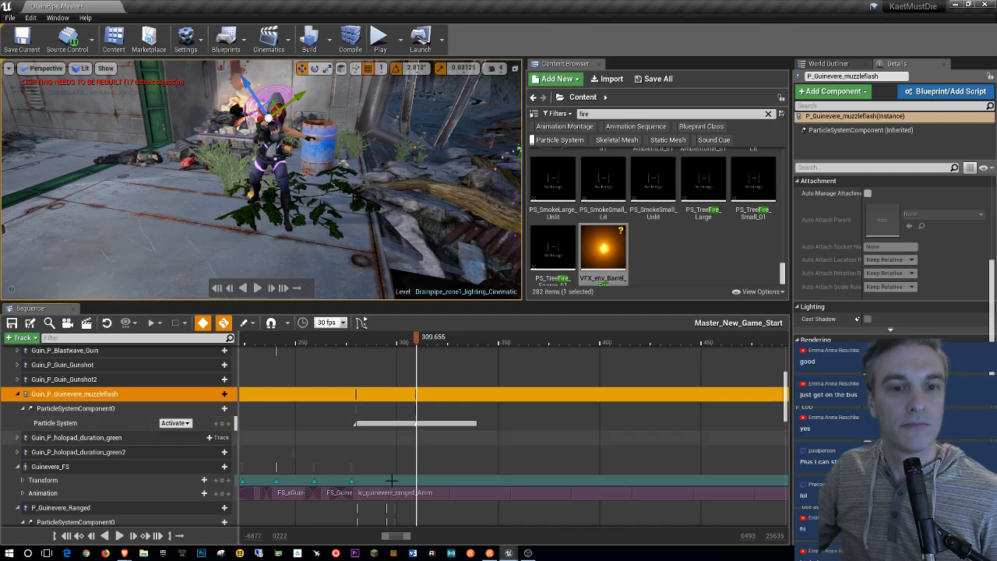
{"action": "scroll", "coordinate": [165, 453], "scroll_direction": "down", "scroll_amount": 3}
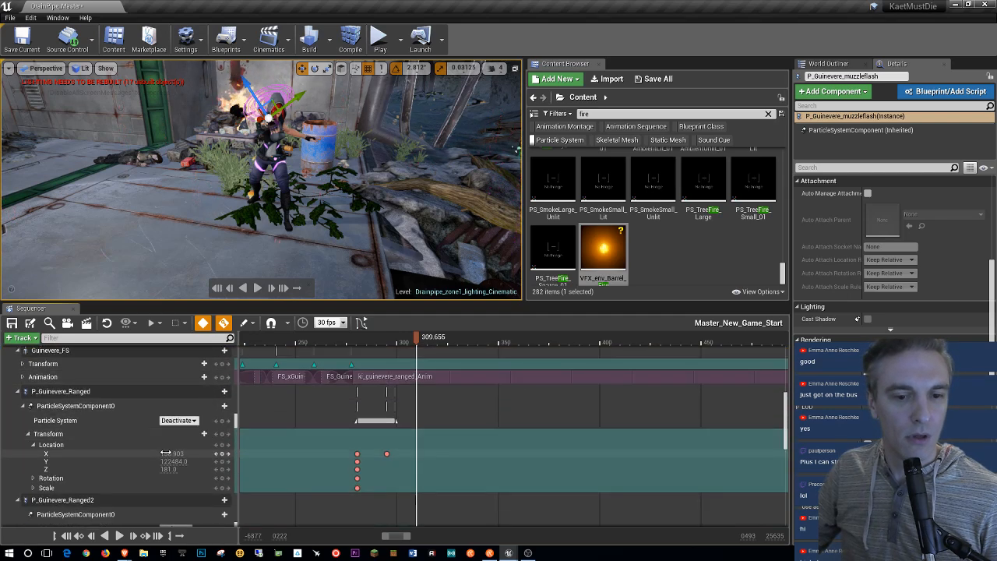
{"action": "scroll", "coordinate": [192, 375], "scroll_direction": "up", "scroll_amount": 5}
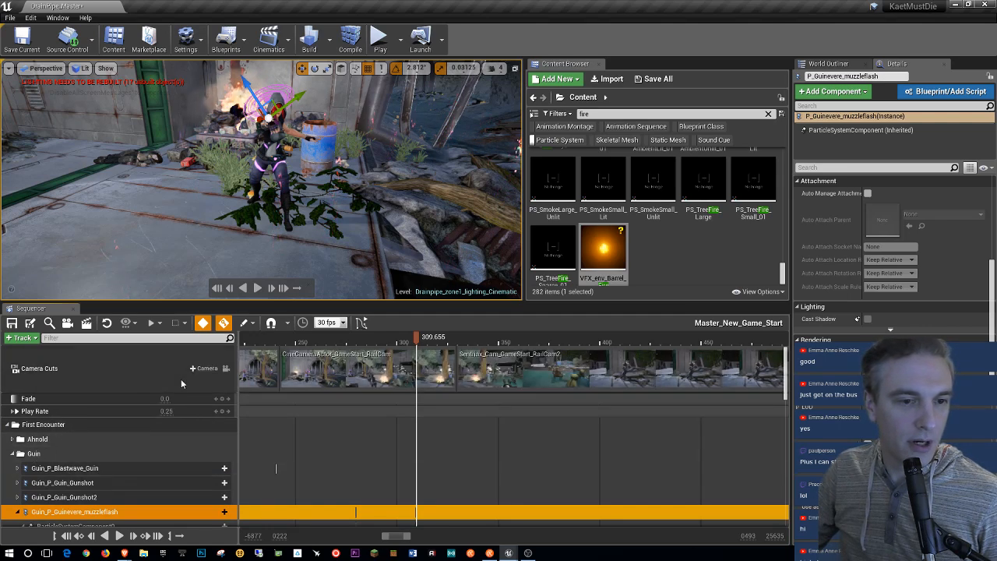
Step: View the sequence through its camera cuts and move the playhead past P_Guinevere_Ranged2's transform keys to about frame 325
{"action": "left_click", "coordinate": [227, 372]}
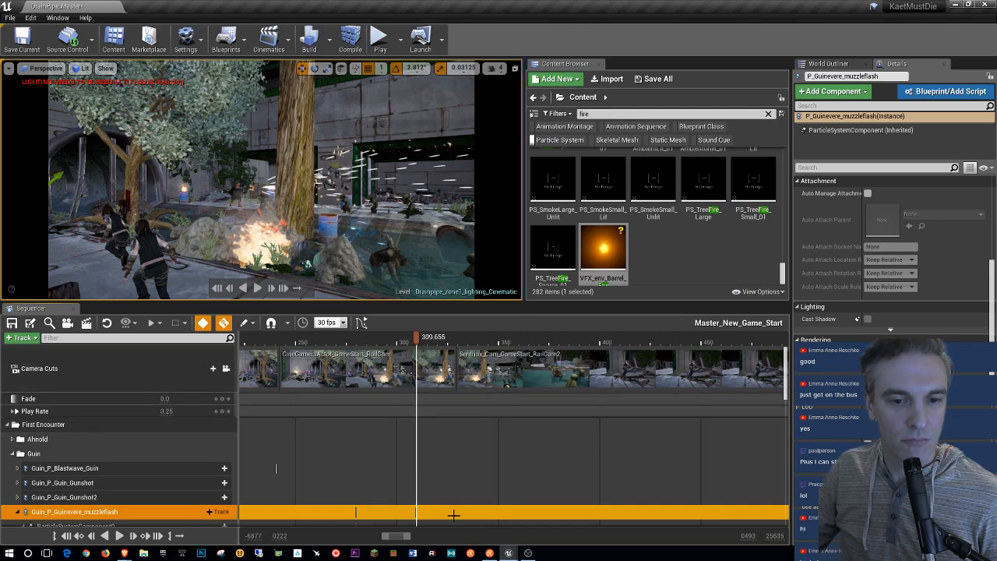
{"action": "scroll", "coordinate": [134, 444], "scroll_direction": "down", "scroll_amount": 3}
{"action": "scroll", "coordinate": [134, 444], "scroll_direction": "down", "scroll_amount": 6}
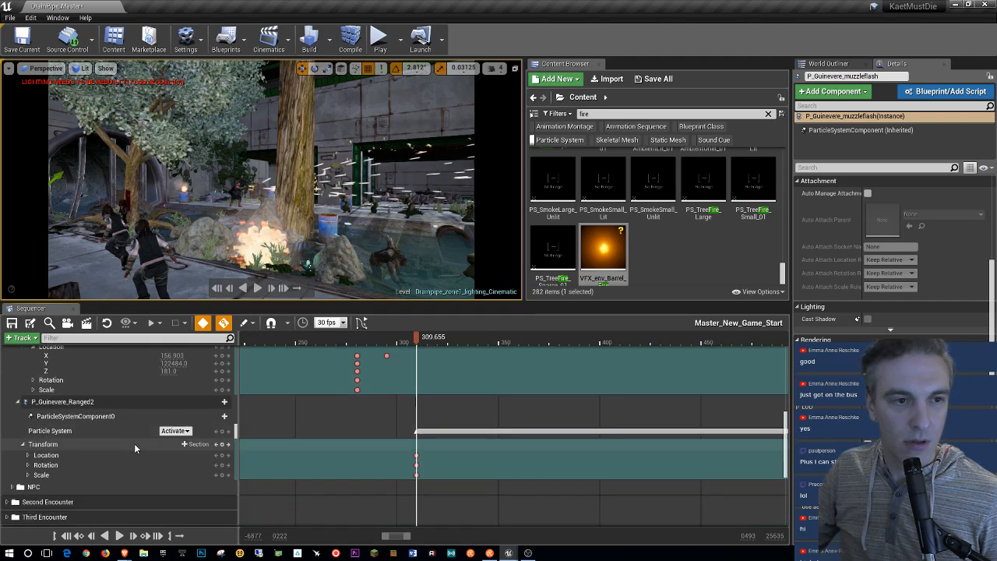
{"action": "scroll", "coordinate": [134, 444], "scroll_direction": "up", "scroll_amount": 1}
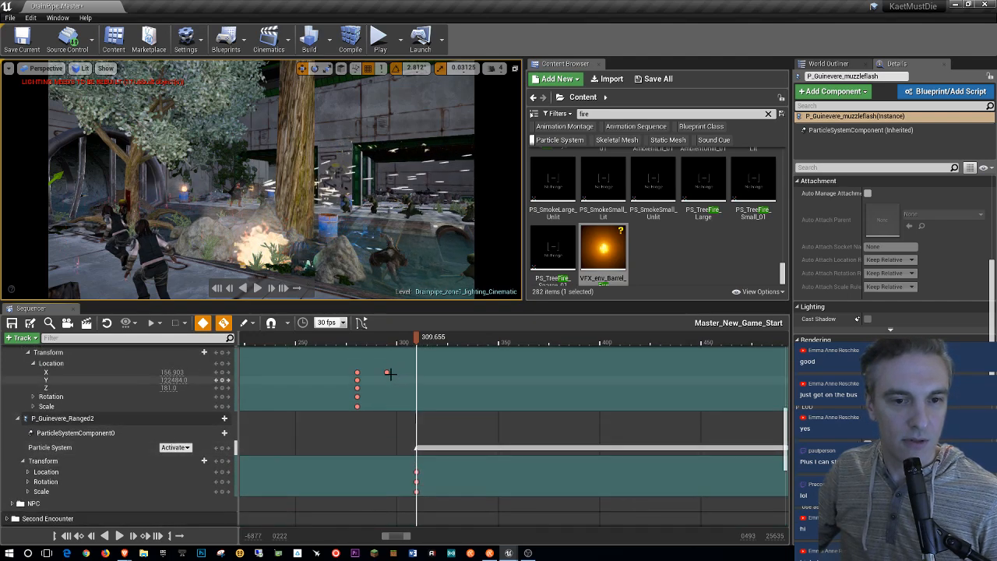
{"action": "left_click_drag", "start_coordinate": [417, 337], "coordinate": [438, 346]}
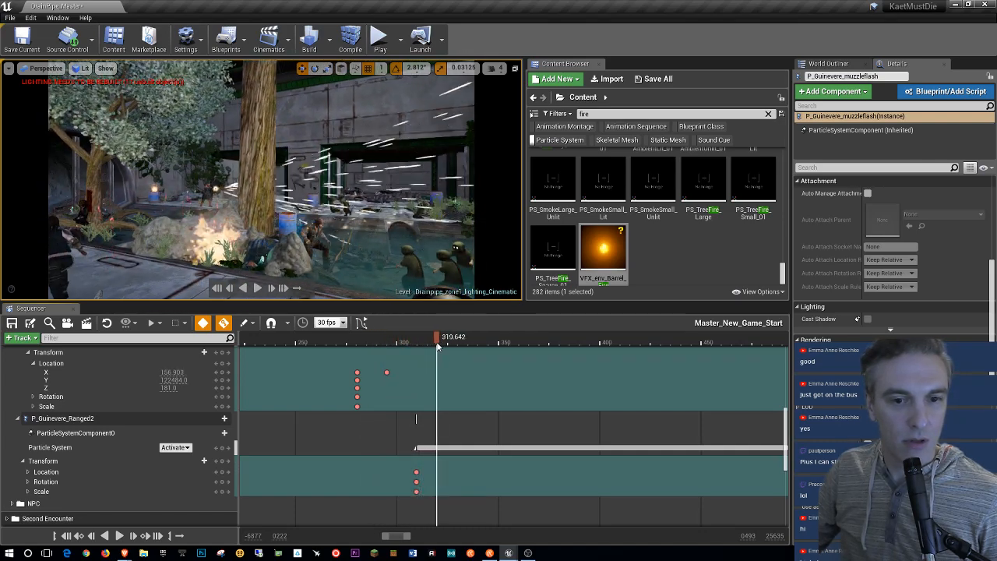
{"action": "mouse_move", "coordinate": [438, 345]}
{"action": "left_mouse_down"}
{"action": "mouse_move", "coordinate": [416, 344]}
{"action": "mouse_move", "coordinate": [461, 345]}
{"action": "mouse_move", "coordinate": [447, 353]}
{"action": "left_mouse_up"}
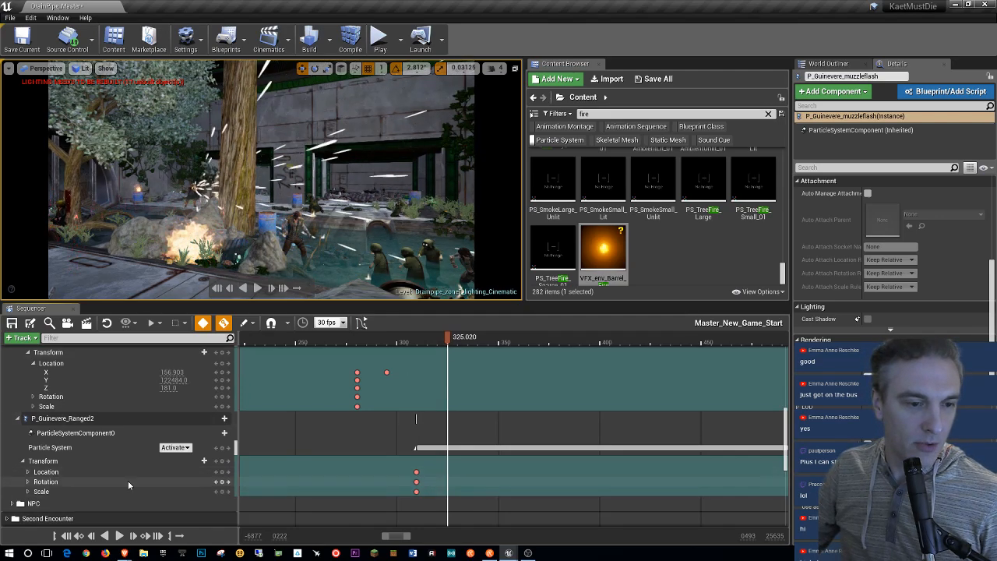
Step: Try keying P_Guinevere_Ranged2's X location at about 185.8 at frame 325, and delete that key
{"action": "left_click", "coordinate": [28, 472]}
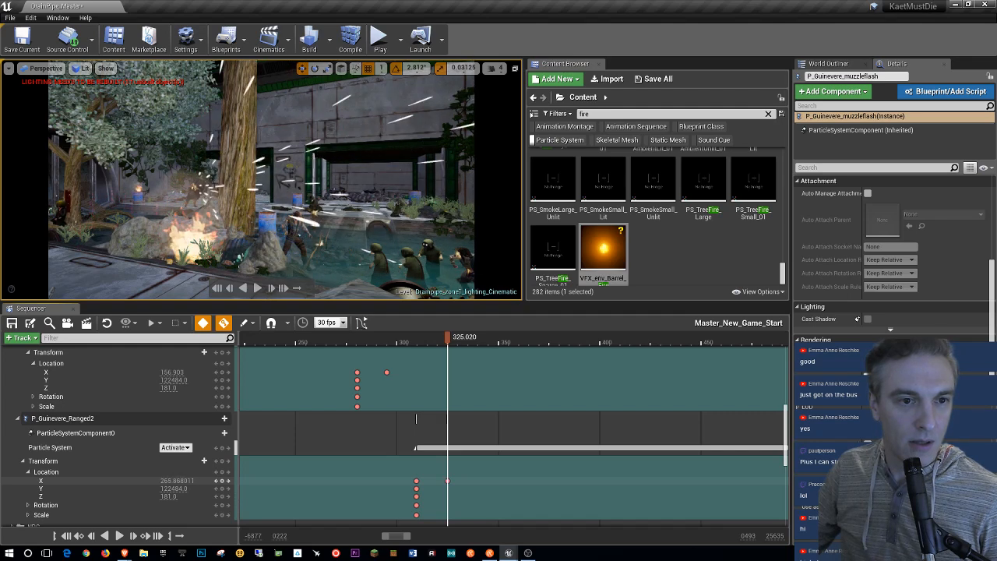
{"action": "left_click_drag", "start_coordinate": [178, 481], "coordinate": [148, 481]}
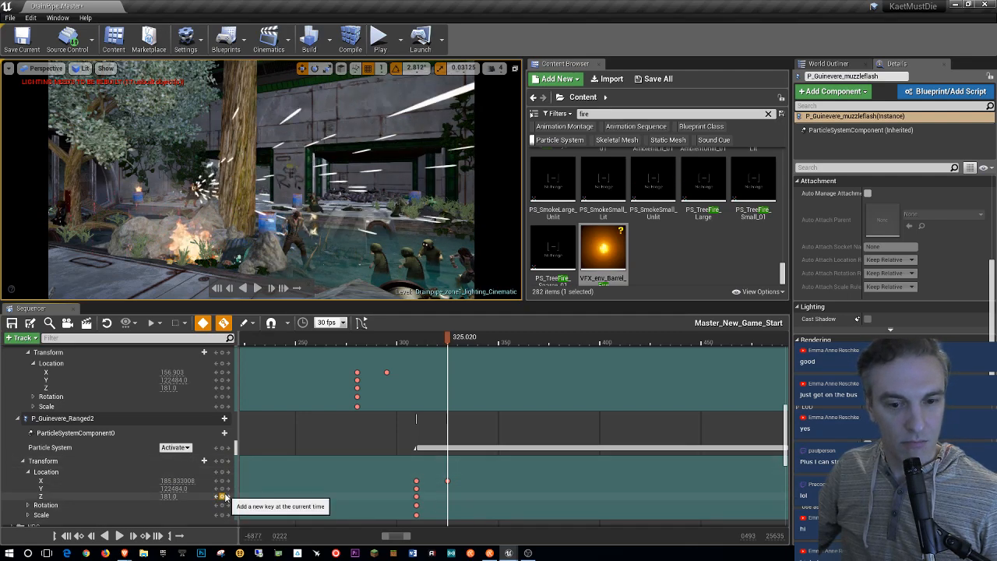
{"action": "left_click", "coordinate": [446, 481]}
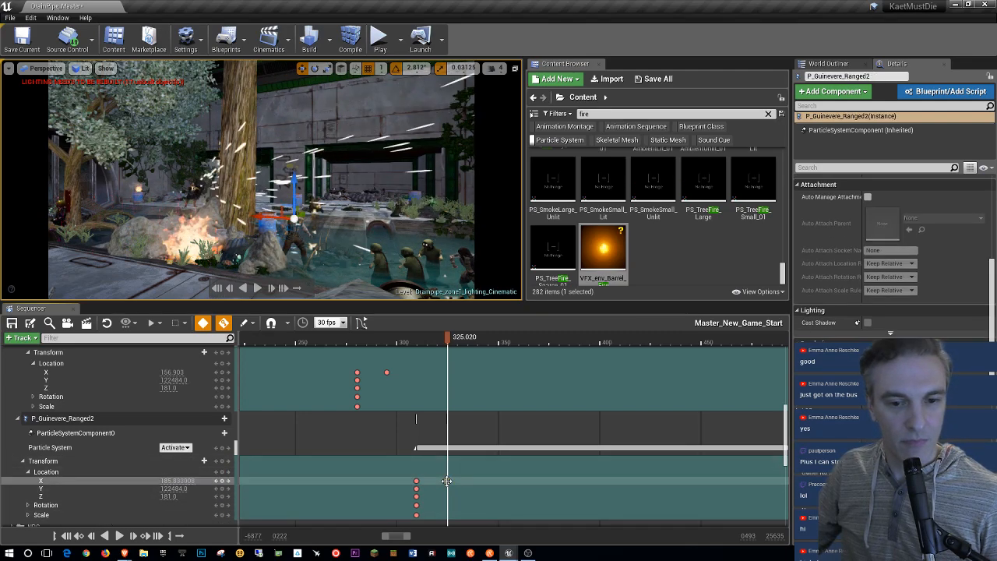
{"action": "left_click", "coordinate": [447, 481]}
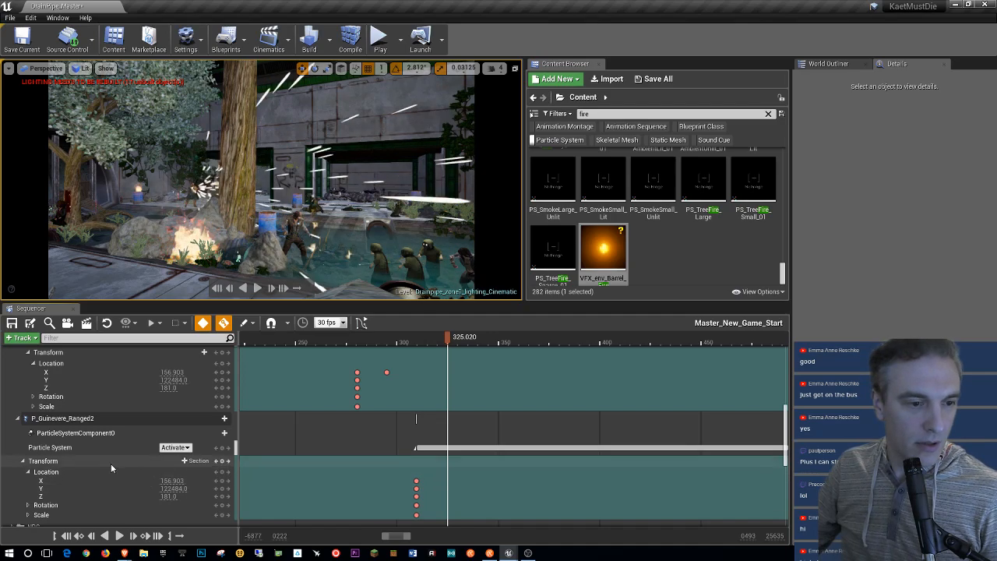
Step: Delete the P_Guinevere_Ranged2 track from the sequence and its emitter actor from the level
{"action": "left_click", "coordinate": [103, 418]}
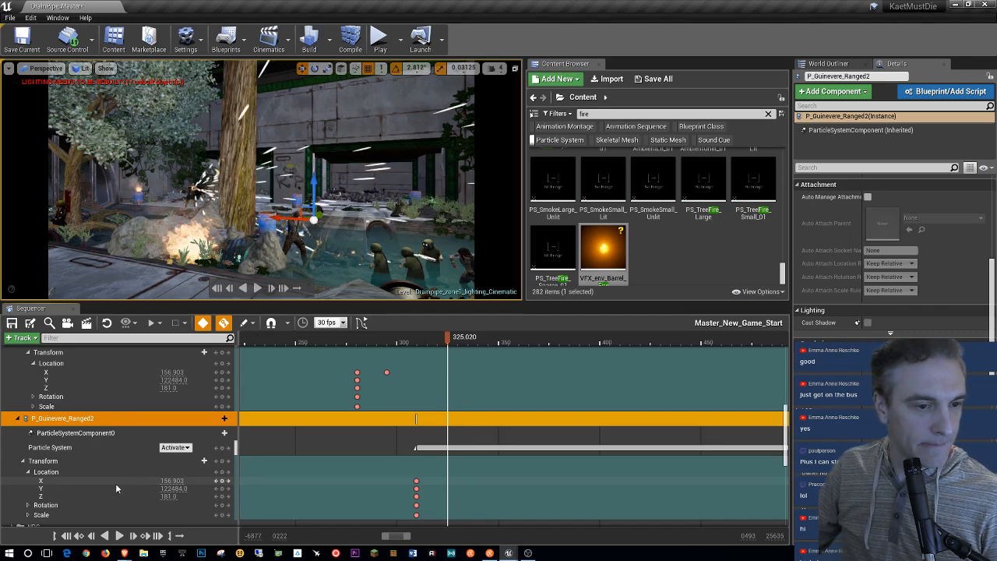
{"action": "scroll", "coordinate": [116, 484], "scroll_direction": "up", "scroll_amount": 4}
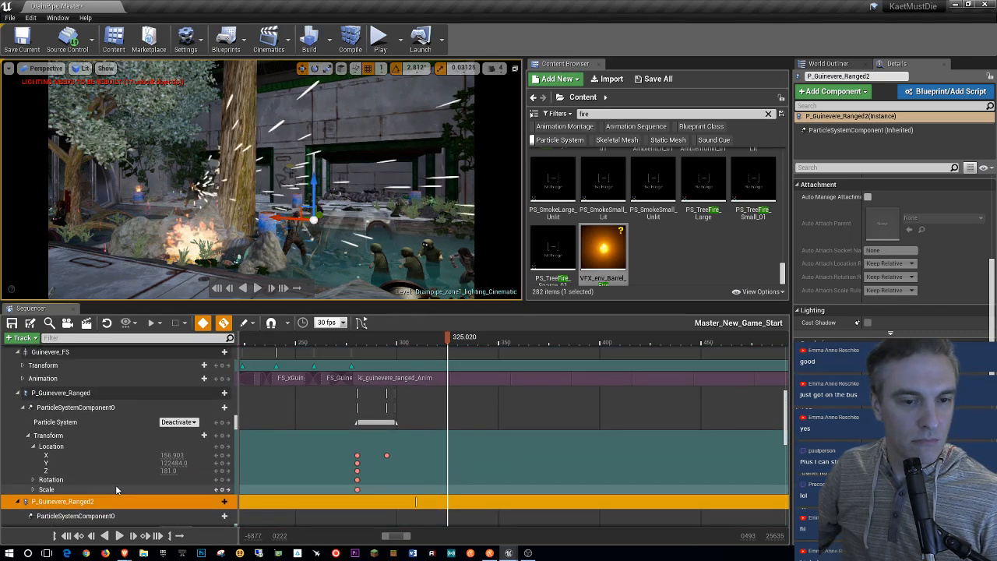
{"action": "scroll", "coordinate": [116, 485], "scroll_direction": "down", "scroll_amount": 4}
{"action": "left_click_drag", "start_coordinate": [447, 338], "coordinate": [359, 341]}
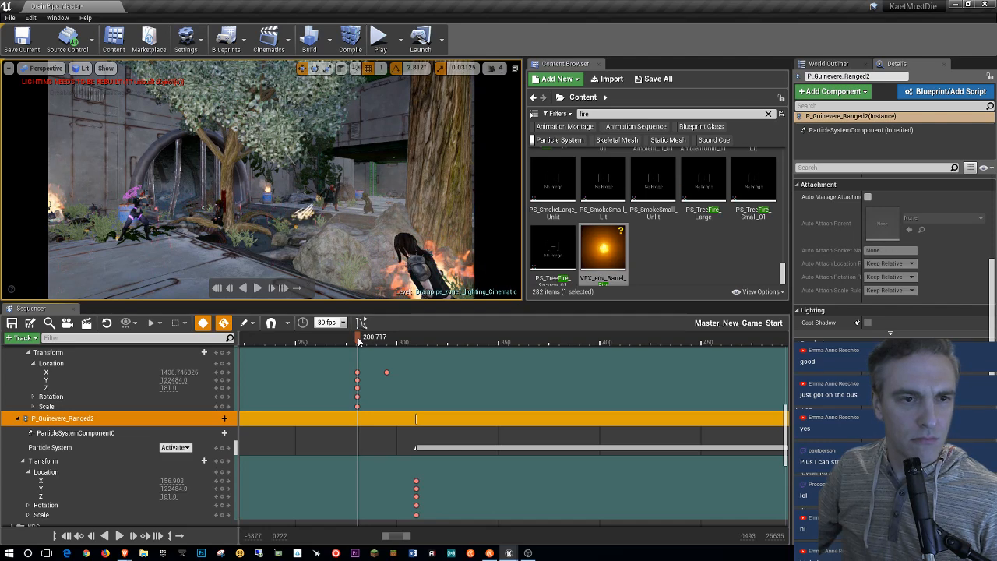
{"action": "left_click_drag", "start_coordinate": [359, 341], "coordinate": [359, 341]}
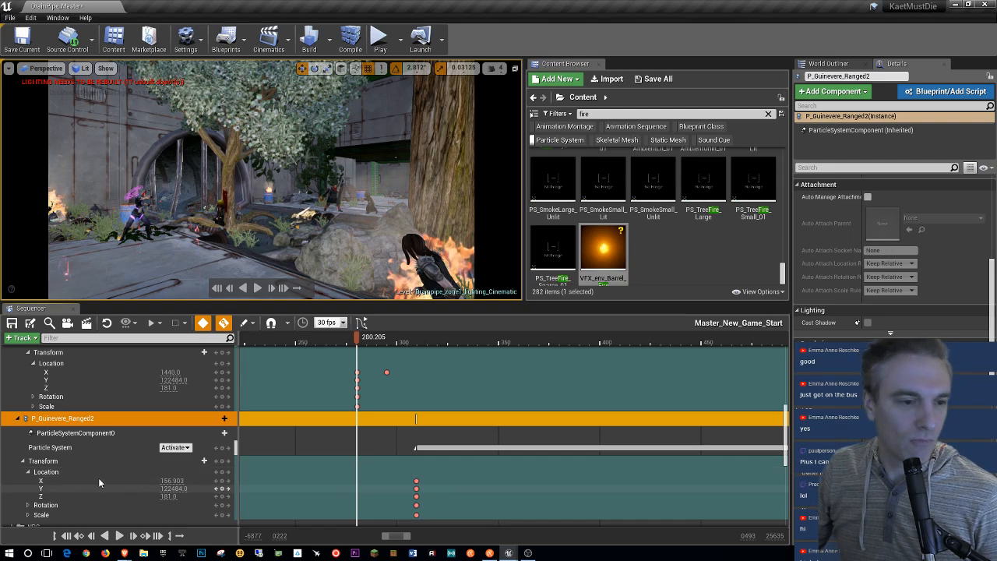
{"action": "left_click", "coordinate": [841, 63]}
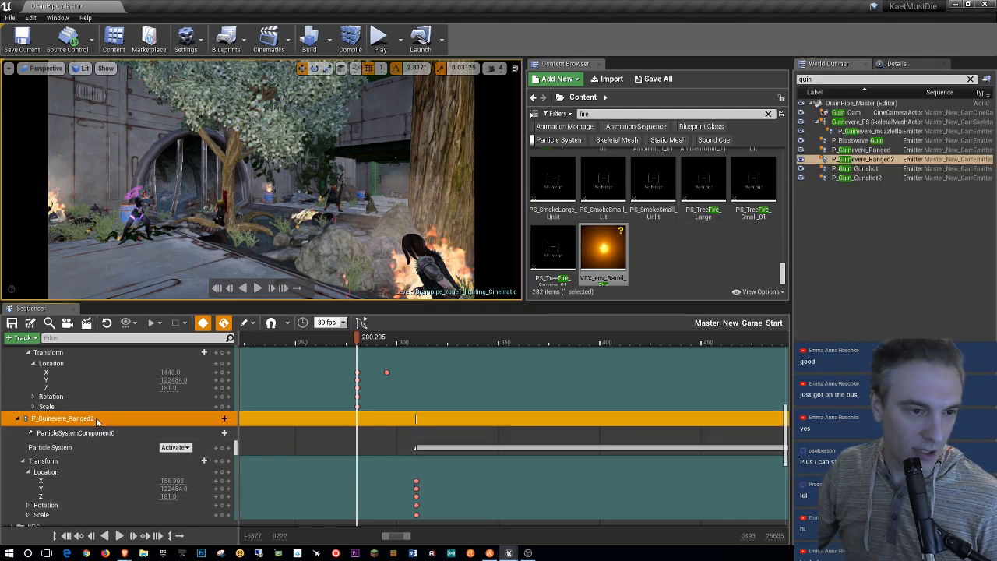
{"action": "key", "text": "Delete"}
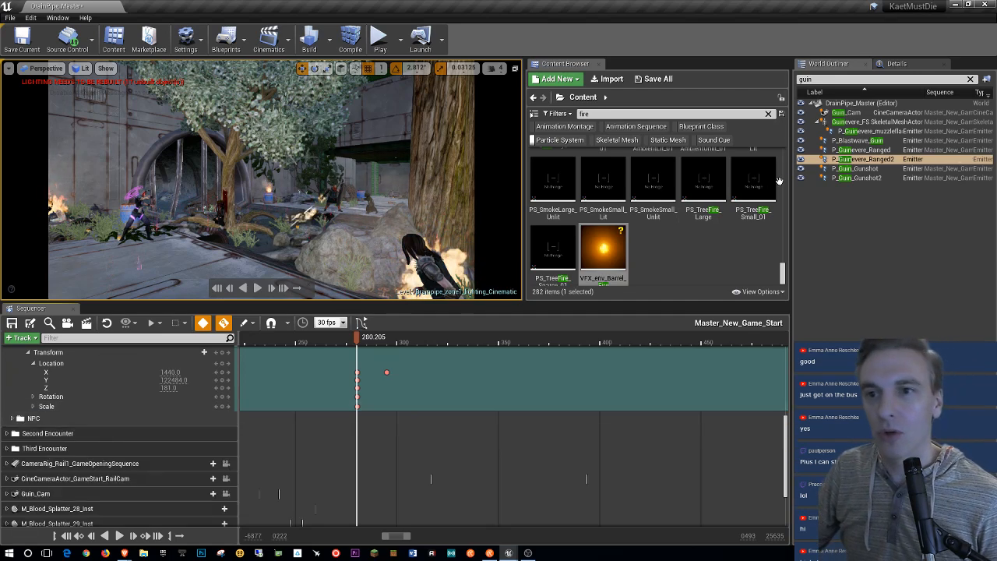
{"action": "left_click", "coordinate": [896, 63]}
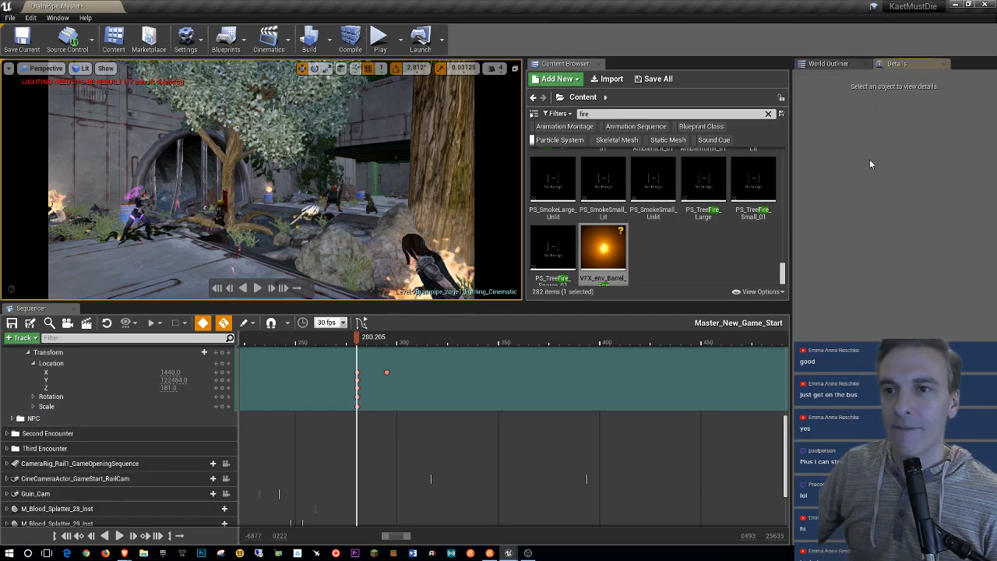
{"action": "key", "text": "ctrl+z"}
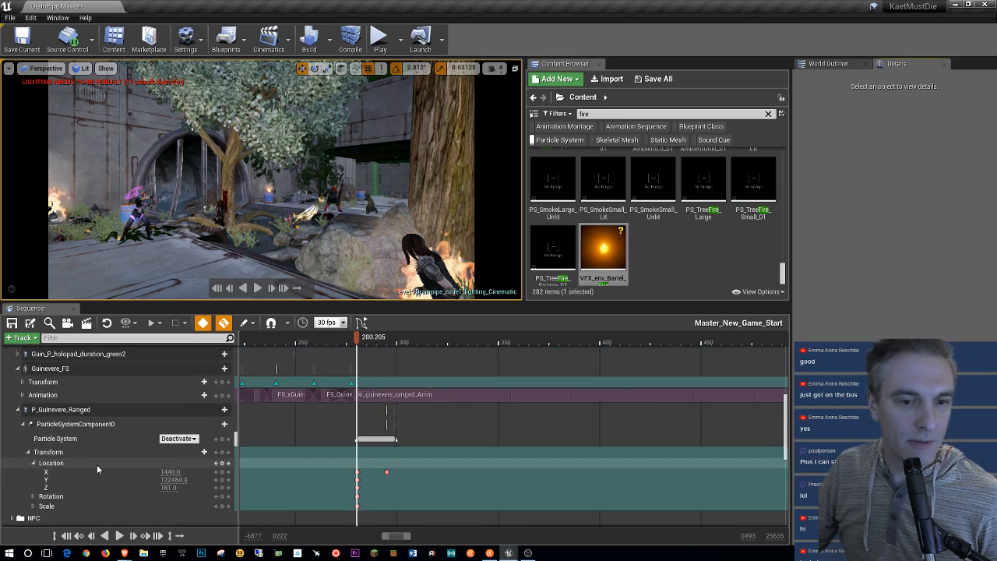
Step: Move the playhead to P_Guinevere_Ranged's first X location key near frame 280 and duplicate the P_Guinevere_Ranged emitter
{"action": "left_click_drag", "start_coordinate": [372, 336], "coordinate": [389, 337]}
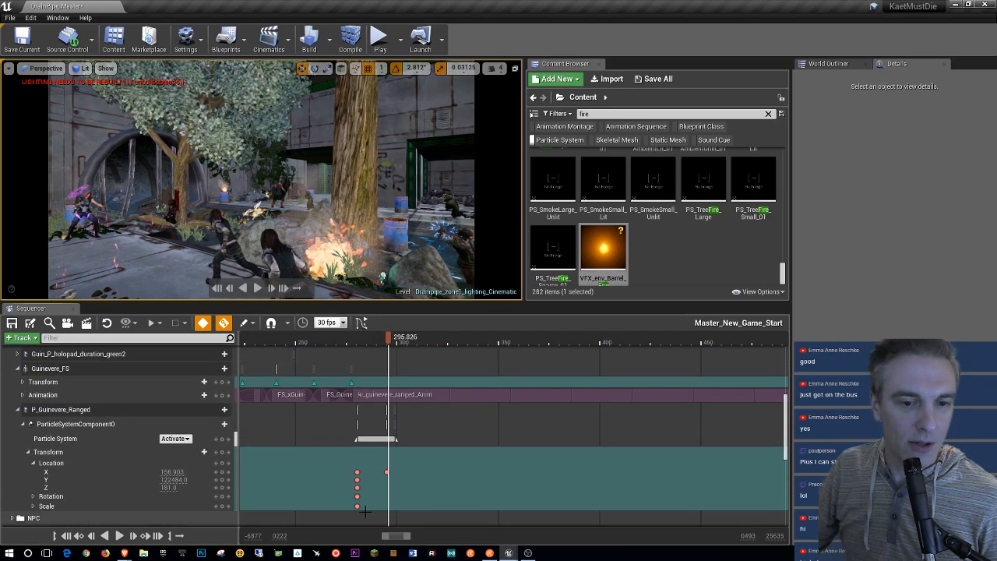
{"action": "left_click", "coordinate": [356, 472]}
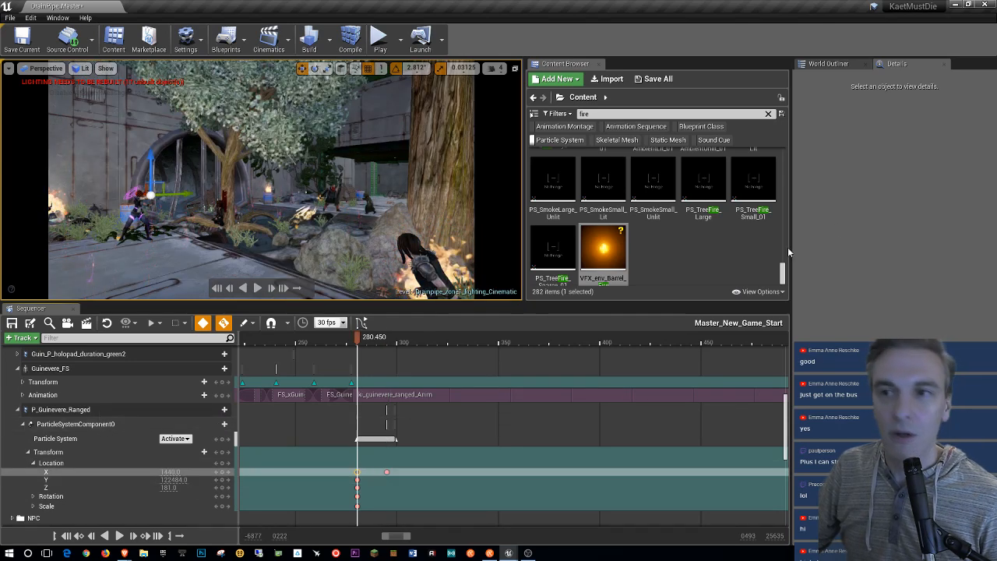
{"action": "left_click", "coordinate": [857, 63]}
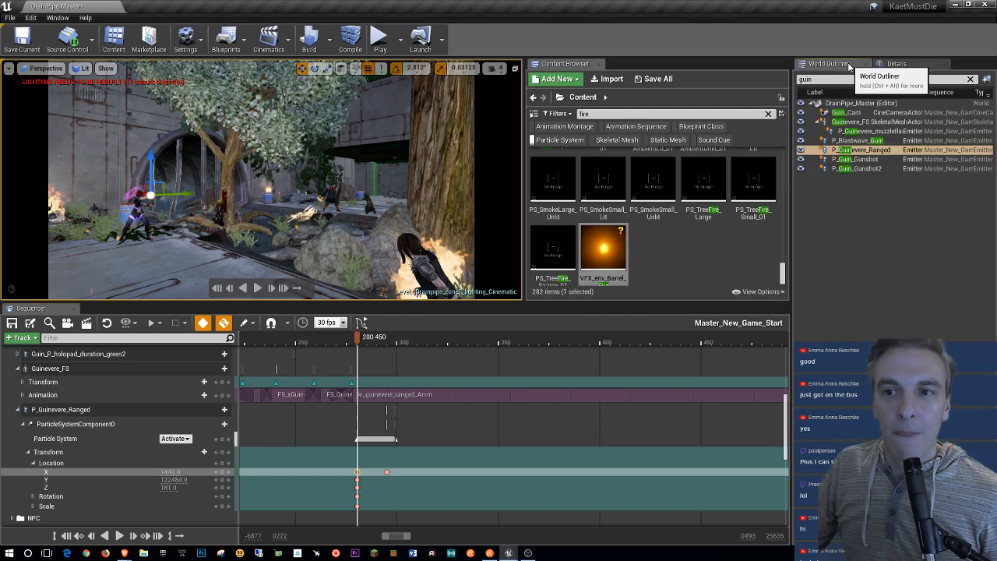
{"action": "left_click", "coordinate": [885, 153]}
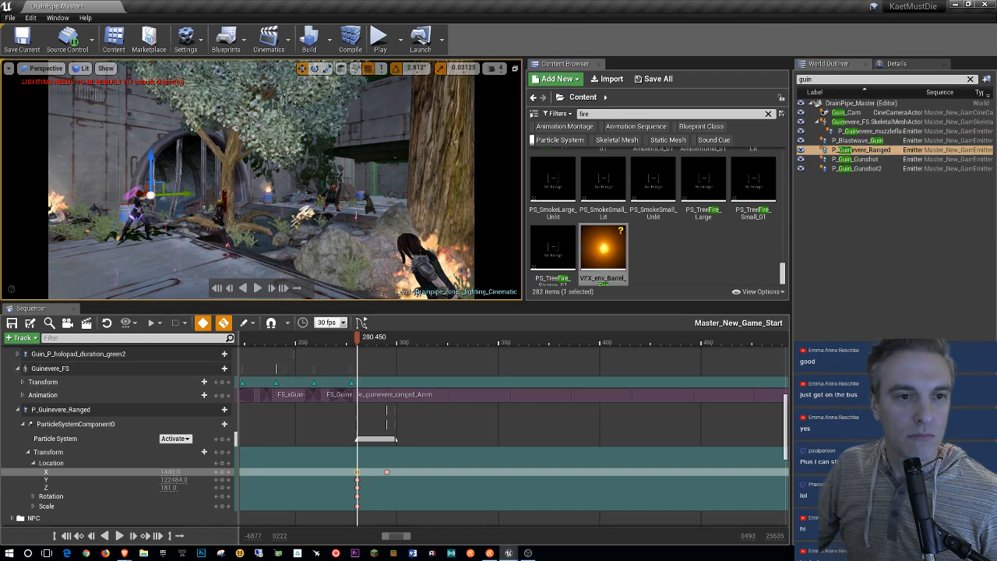
{"action": "double_click", "coordinate": [227, 160]}
{"action": "left_click", "coordinate": [829, 64]}
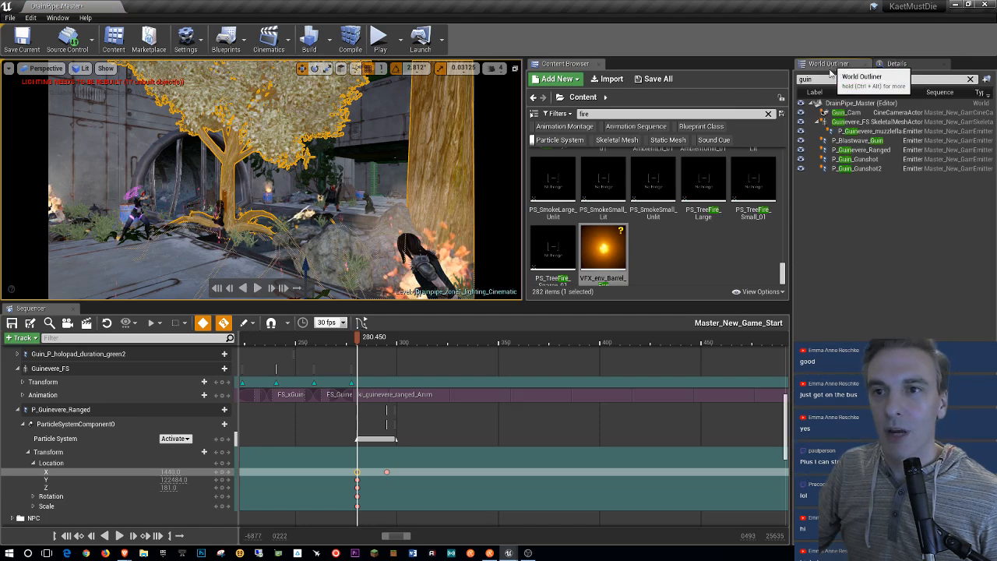
{"action": "left_click", "coordinate": [871, 151]}
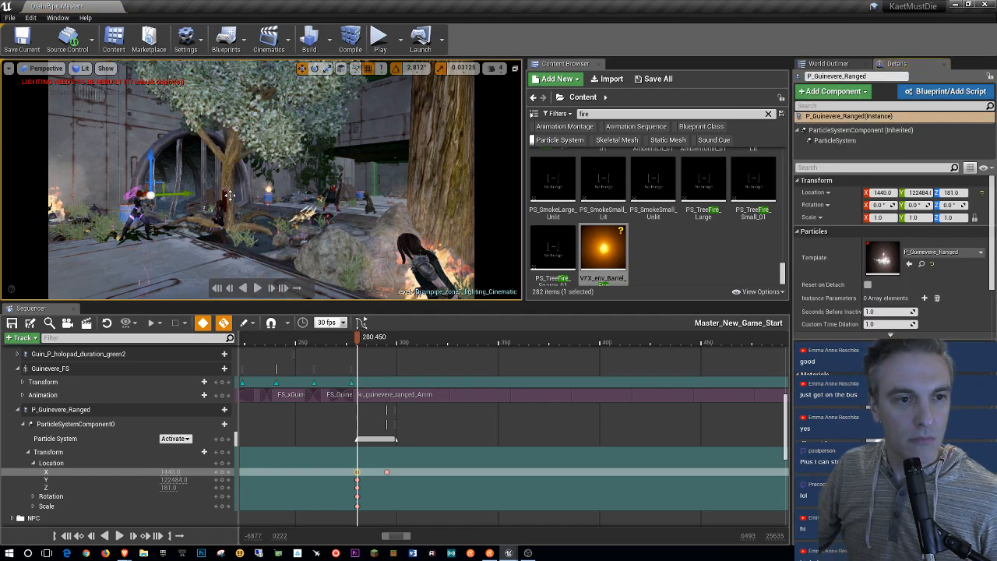
{"action": "left_click", "coordinate": [828, 63]}
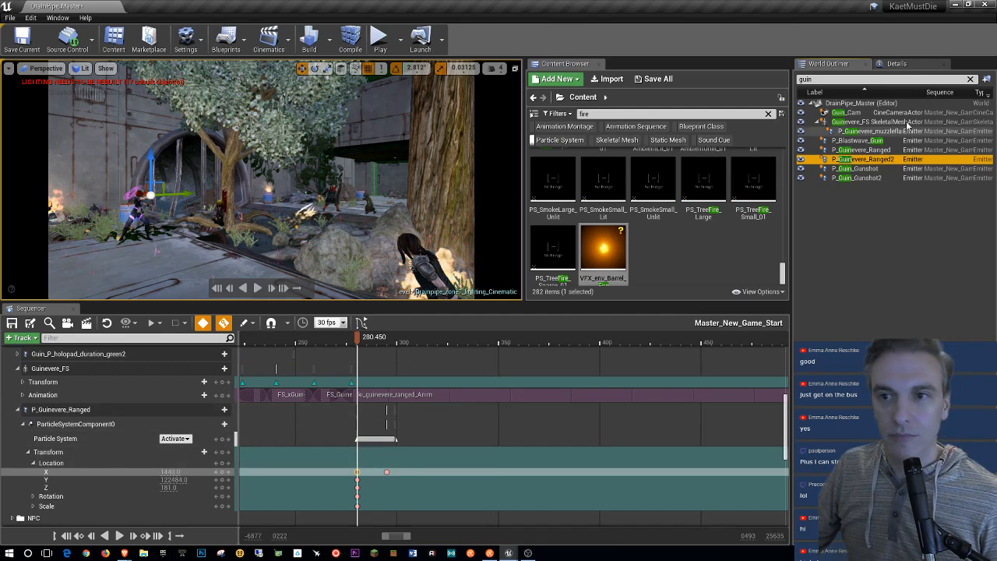
Step: Add P_Guinevere_Ranged2 to the sequence by keying its Auto Activate property, and move its track into the Guin folder
{"action": "left_click", "coordinate": [890, 63]}
{"action": "scroll", "coordinate": [895, 257], "scroll_direction": "down", "scroll_amount": 15}
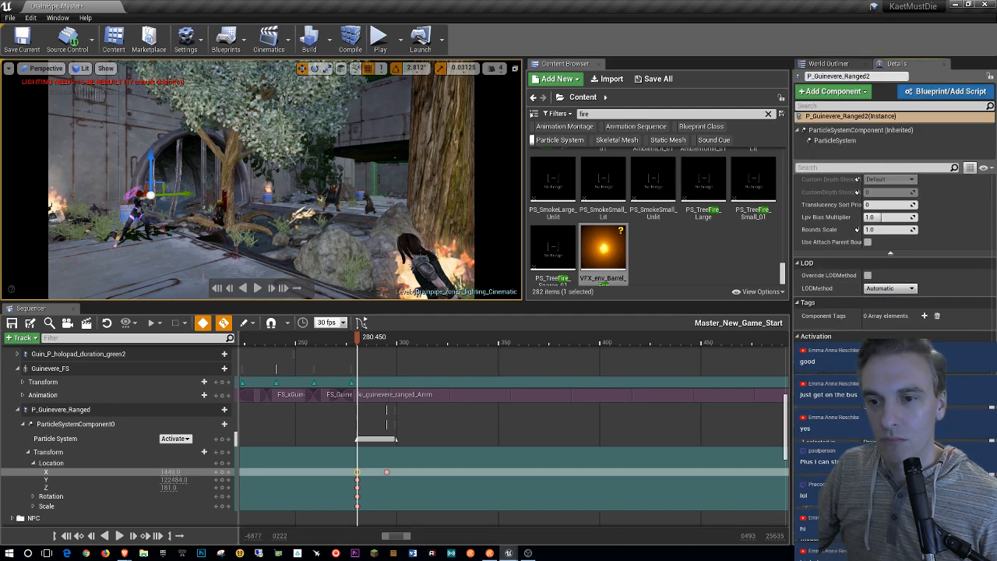
{"action": "left_click", "coordinate": [858, 350]}
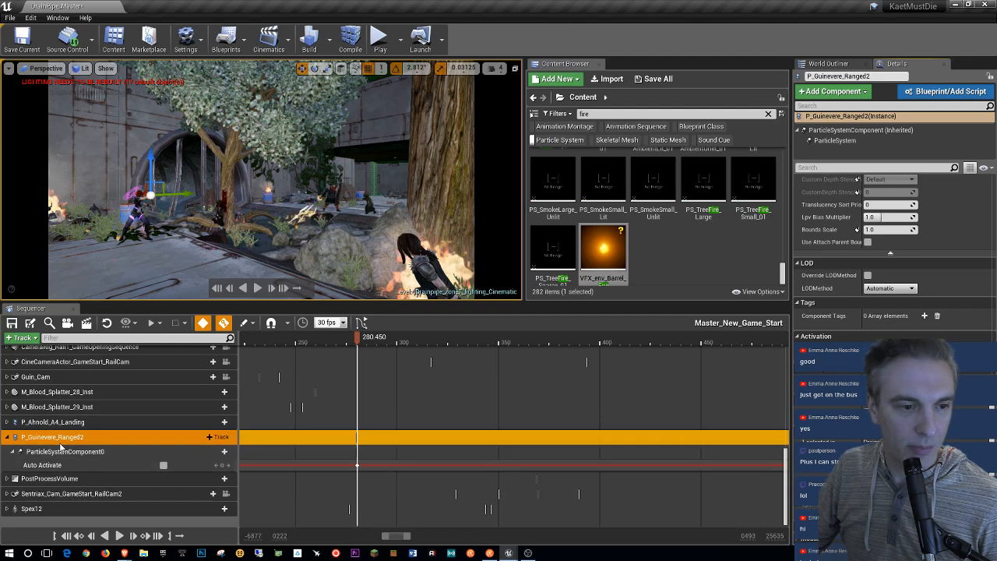
{"action": "mouse_move", "coordinate": [75, 441]}
{"action": "left_mouse_down"}
{"action": "mouse_move", "coordinate": [109, 374]}
{"action": "mouse_move", "coordinate": [102, 421]}
{"action": "mouse_move", "coordinate": [84, 435]}
{"action": "mouse_move", "coordinate": [59, 397]}
{"action": "mouse_move", "coordinate": [59, 436]}
{"action": "left_mouse_up"}
{"action": "scroll", "coordinate": [117, 417], "scroll_direction": "down", "scroll_amount": 5}
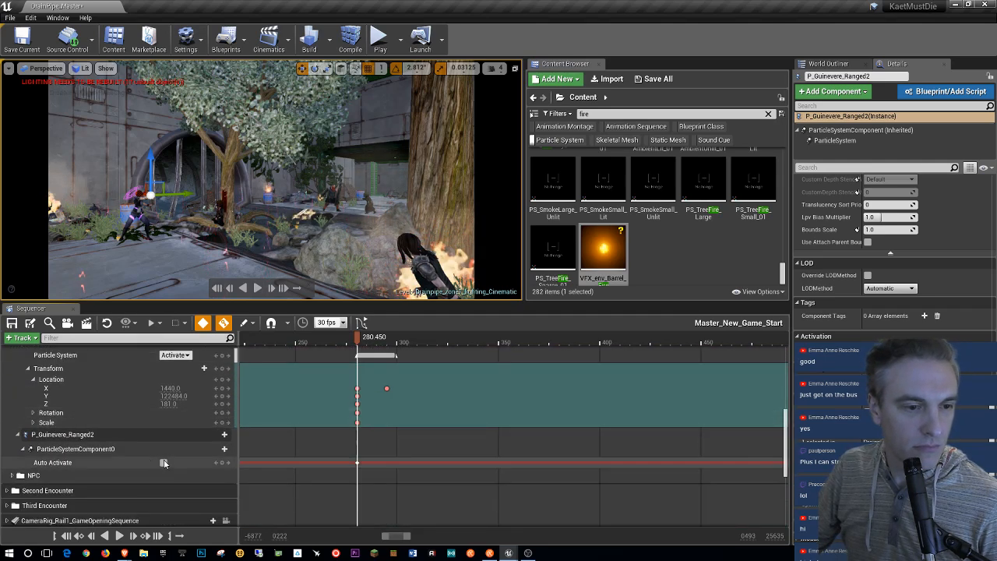
Step: Add a Particle System track set to Activate on P_Guinevere_Ranged2 and delete its Auto Activate track
{"action": "left_click", "coordinate": [220, 434]}
{"action": "left_click", "coordinate": [226, 296]}
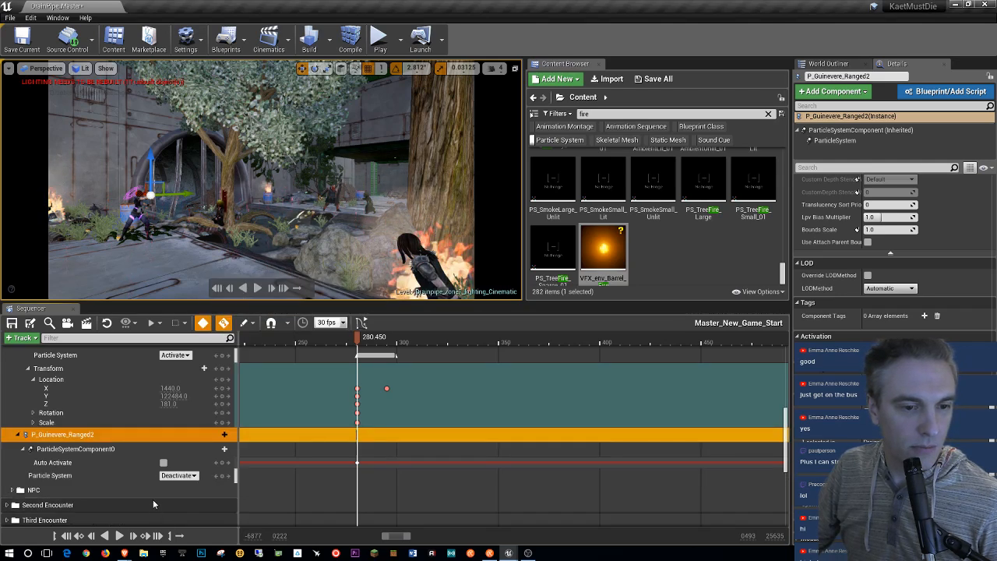
{"action": "left_click", "coordinate": [92, 462]}
{"action": "key", "text": "Delete"}
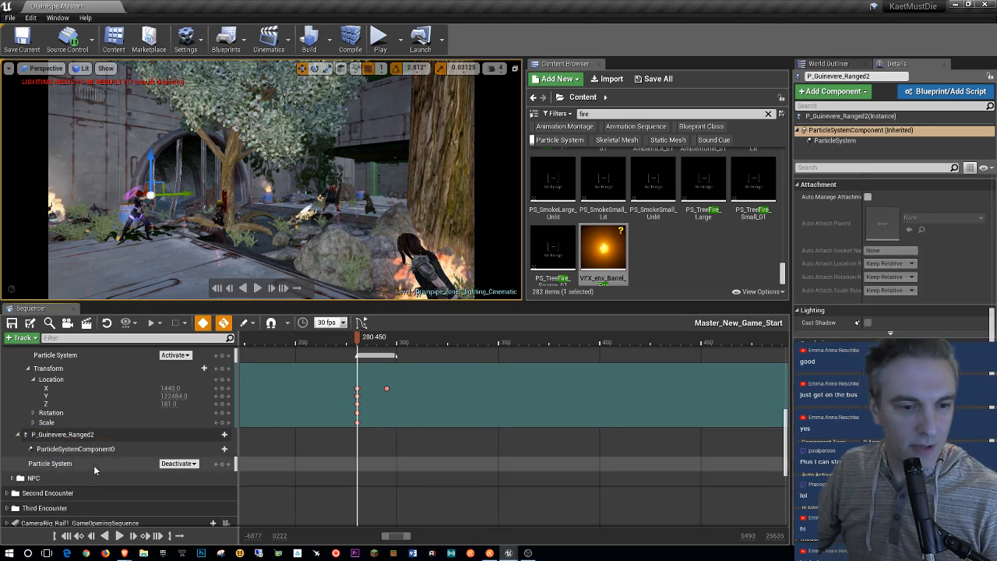
{"action": "left_click", "coordinate": [177, 464]}
{"action": "left_click", "coordinate": [178, 475]}
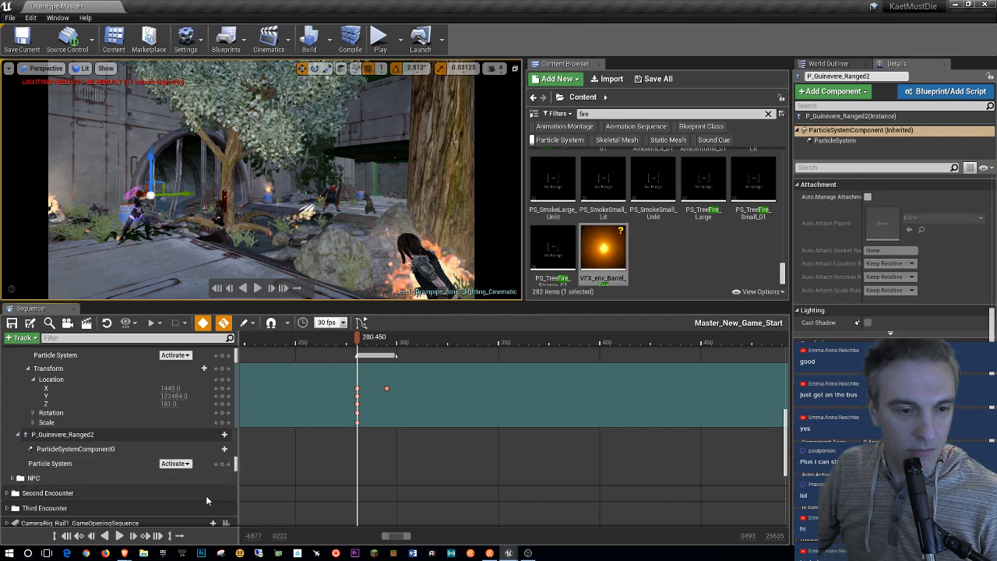
Step: Add a Transform track to P_Guinevere_Ranged2, key it at the current frame near 280, and expand its Location channels
{"action": "left_click", "coordinate": [216, 431]}
{"action": "left_click", "coordinate": [244, 329]}
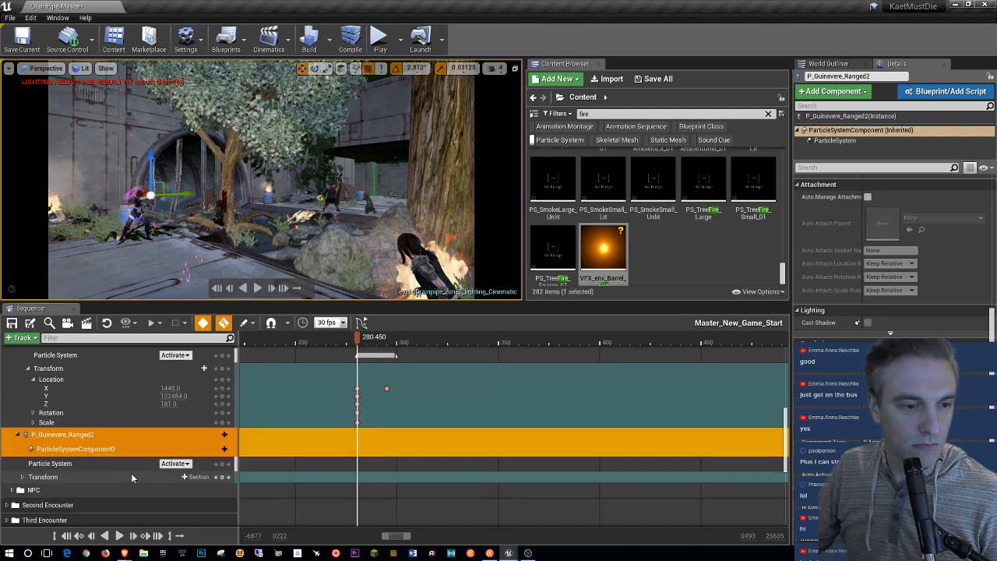
{"action": "left_click", "coordinate": [23, 477]}
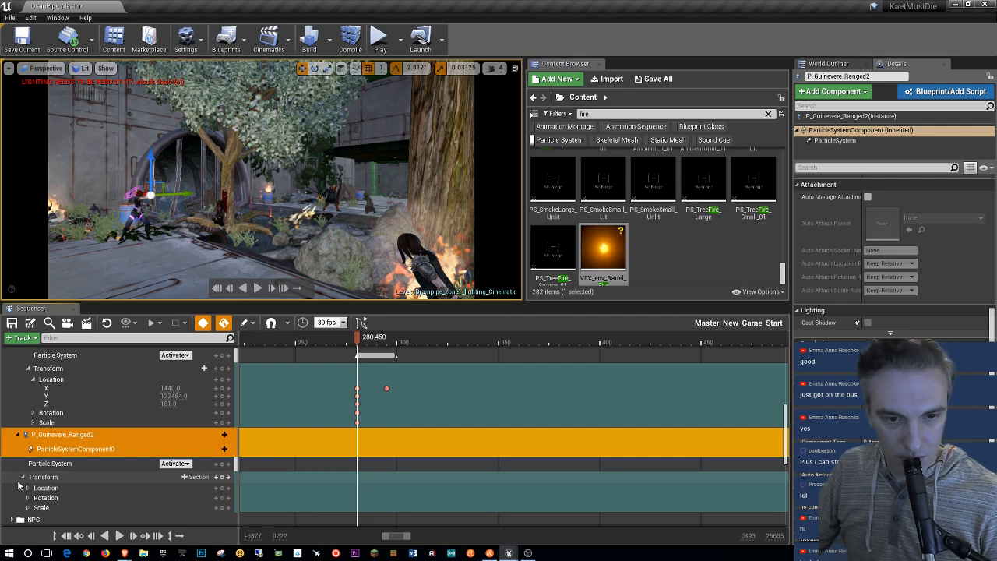
{"action": "left_click", "coordinate": [222, 477]}
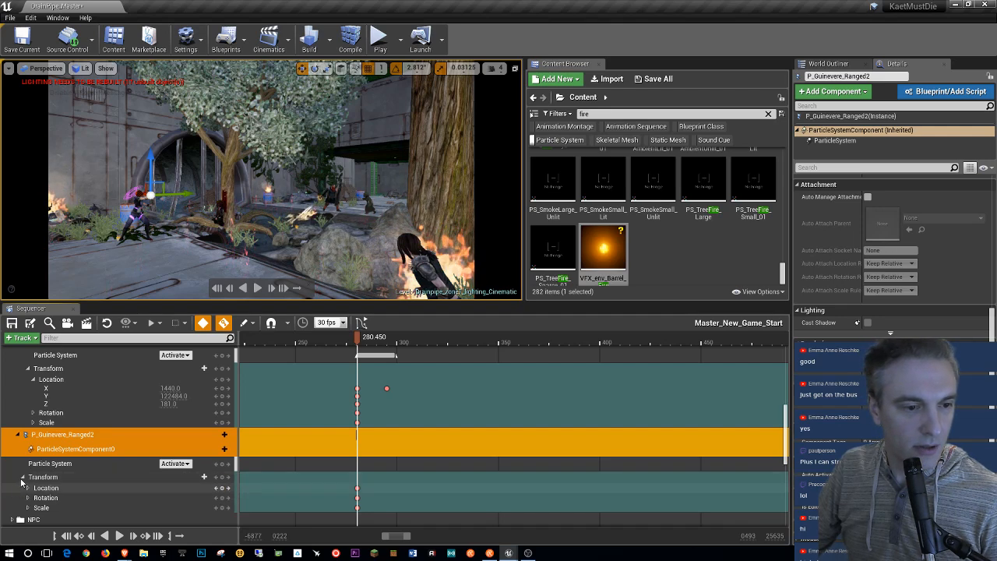
{"action": "left_click", "coordinate": [30, 488]}
{"action": "left_click", "coordinate": [29, 489]}
{"action": "scroll", "coordinate": [100, 460], "scroll_direction": "down", "scroll_amount": 1}
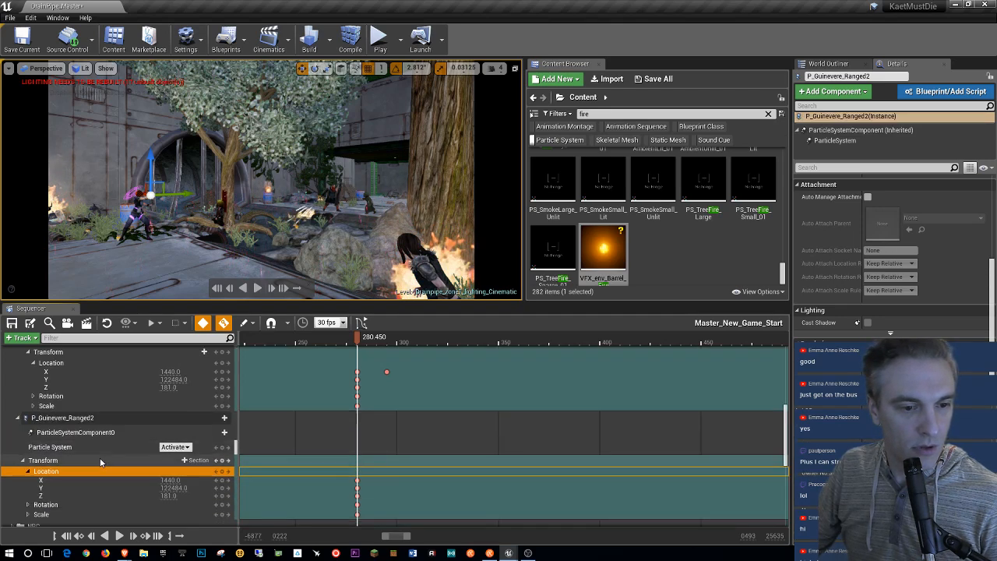
Step: Move the playhead to about frame 330 and try a new X location value for P_Guinevere_Ranged2
{"action": "left_click", "coordinate": [394, 337]}
{"action": "left_click_drag", "start_coordinate": [397, 338], "coordinate": [459, 347]}
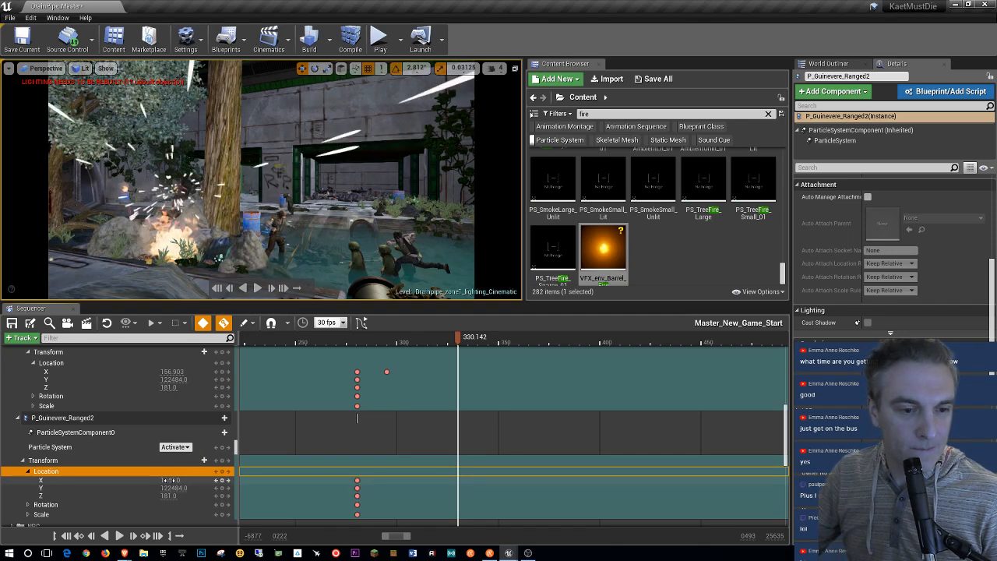
{"action": "left_click_drag", "start_coordinate": [180, 480], "coordinate": [204, 481]}
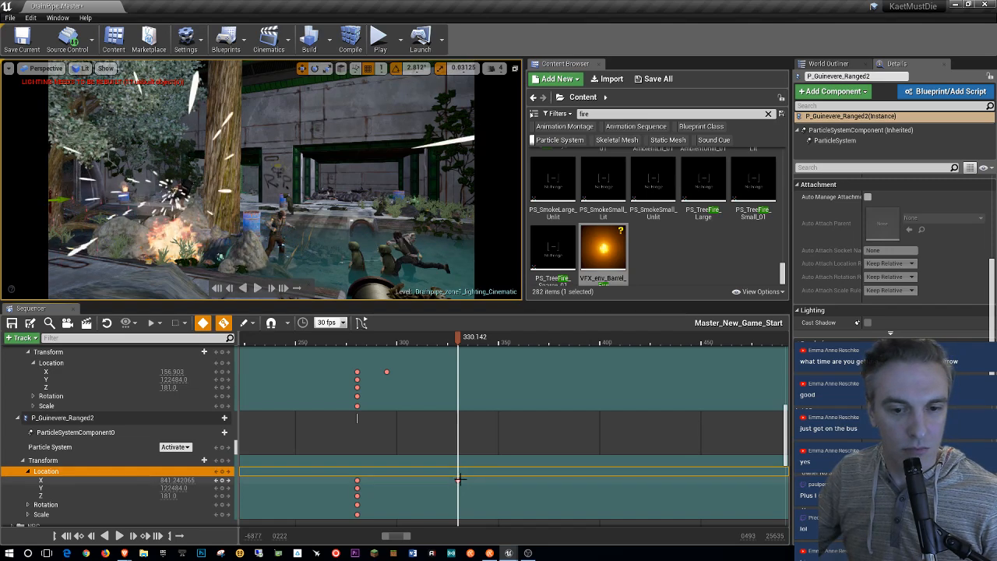
{"action": "key", "text": "Delete"}
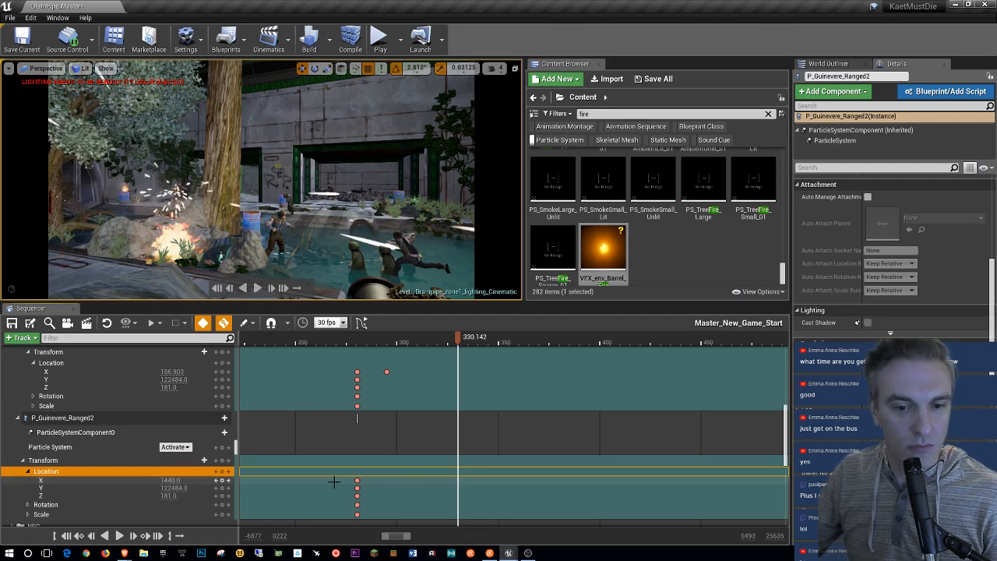
Step: Unlock the viewport from the camera cuts and frame both the P_Guinevere_Ranged2 emitter and the pool area it fires toward
{"action": "scroll", "coordinate": [201, 391], "scroll_direction": "up", "scroll_amount": 5}
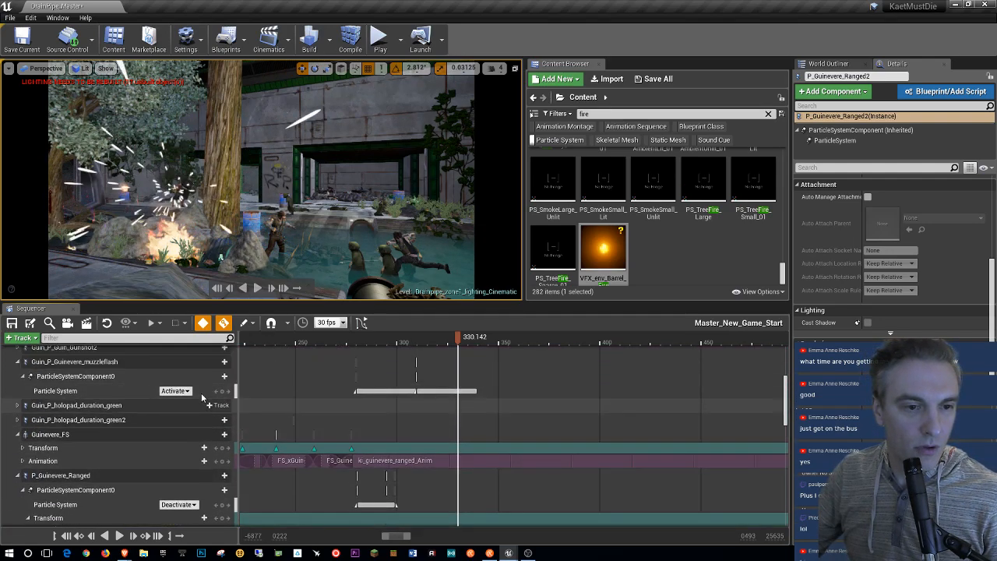
{"action": "scroll", "coordinate": [201, 393], "scroll_direction": "up", "scroll_amount": 5}
{"action": "mouse_move", "coordinate": [364, 233]}
{"action": "right_mouse_down"}
{"action": "mouse_move", "coordinate": [326, 232]}
{"action": "mouse_move", "coordinate": [352, 233]}
{"action": "right_mouse_up"}
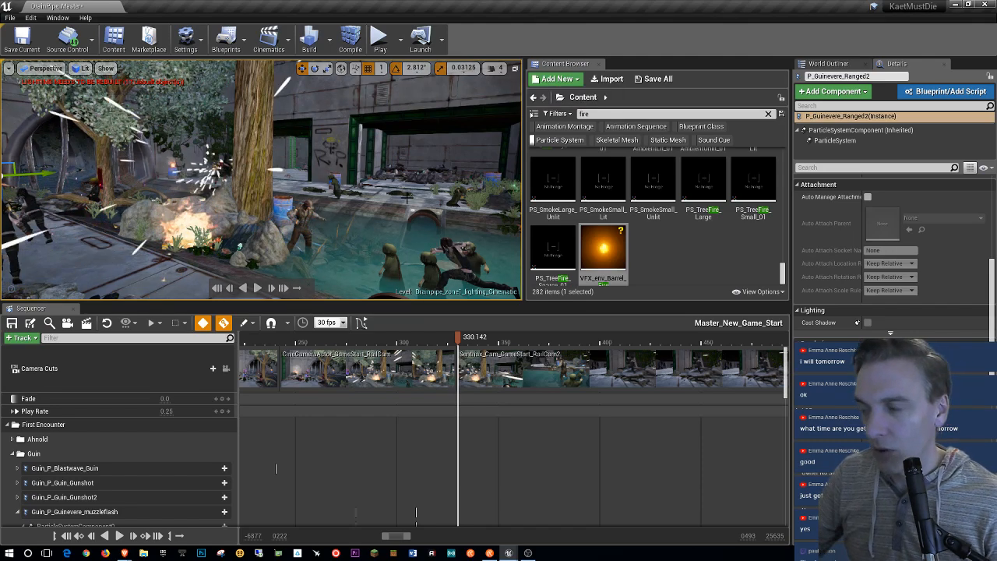
{"action": "right_click_drag", "start_coordinate": [261, 179], "coordinate": [215, 189]}
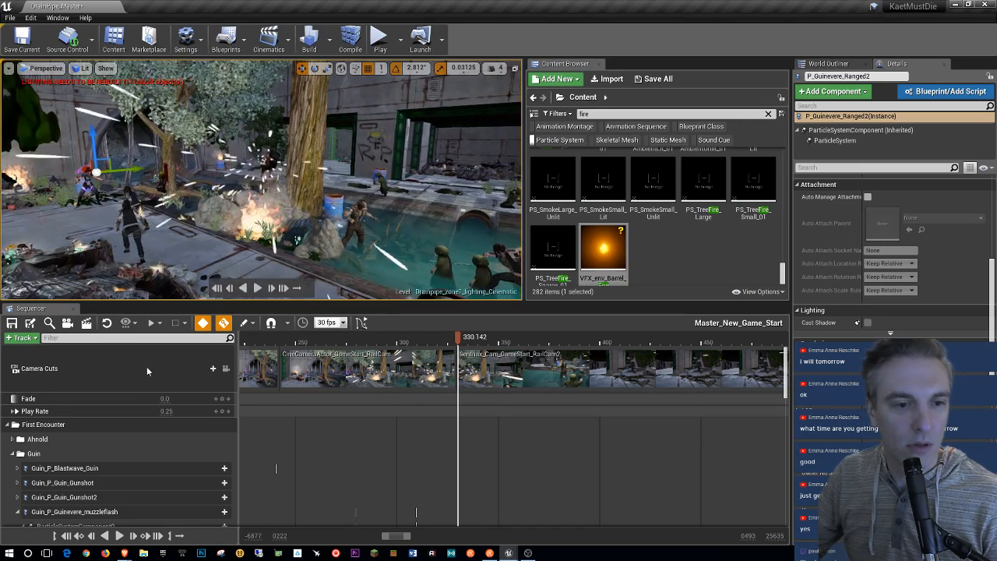
{"action": "left_click", "coordinate": [226, 369]}
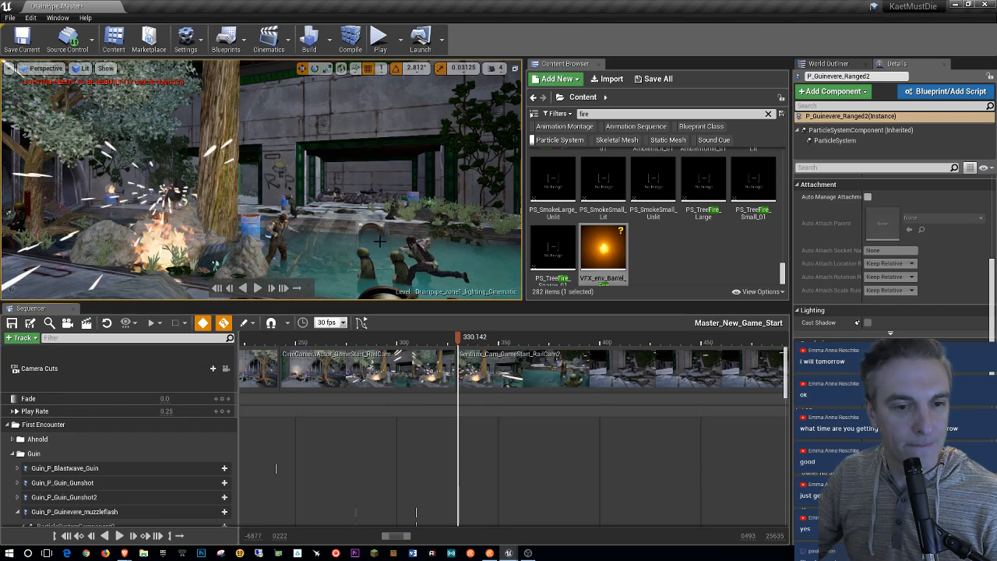
{"action": "right_click_drag", "start_coordinate": [414, 229], "coordinate": [415, 231]}
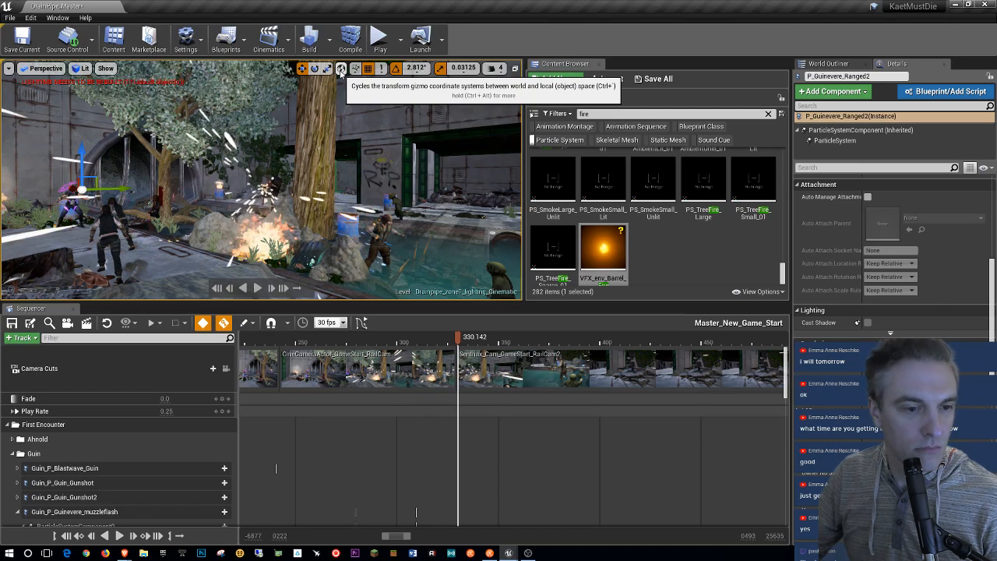
Step: Key P_Guinevere_Ranged2's X location at 1.035 at about frame 330
{"action": "scroll", "coordinate": [167, 462], "scroll_direction": "down", "scroll_amount": 10}
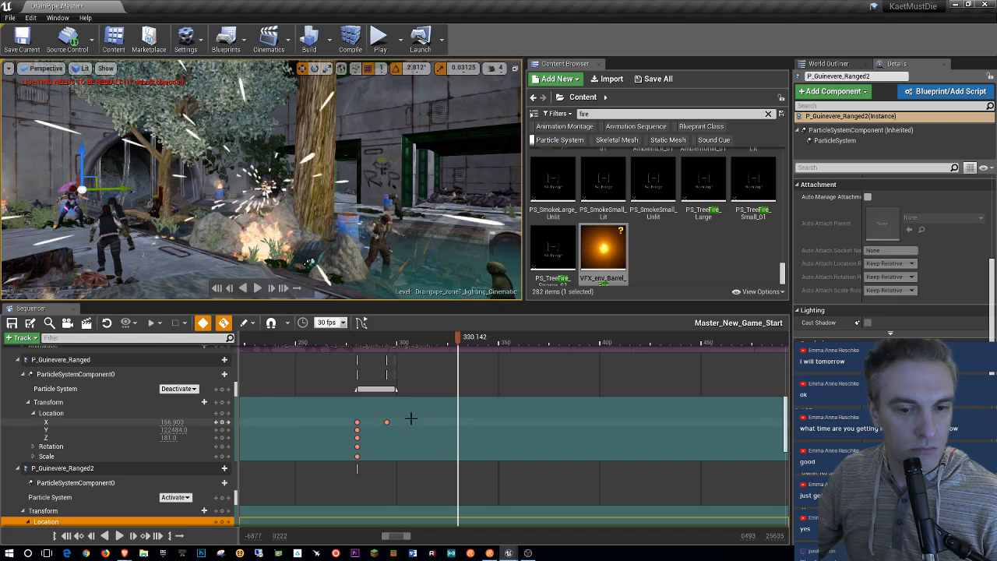
{"action": "scroll", "coordinate": [128, 482], "scroll_direction": "down", "scroll_amount": 4}
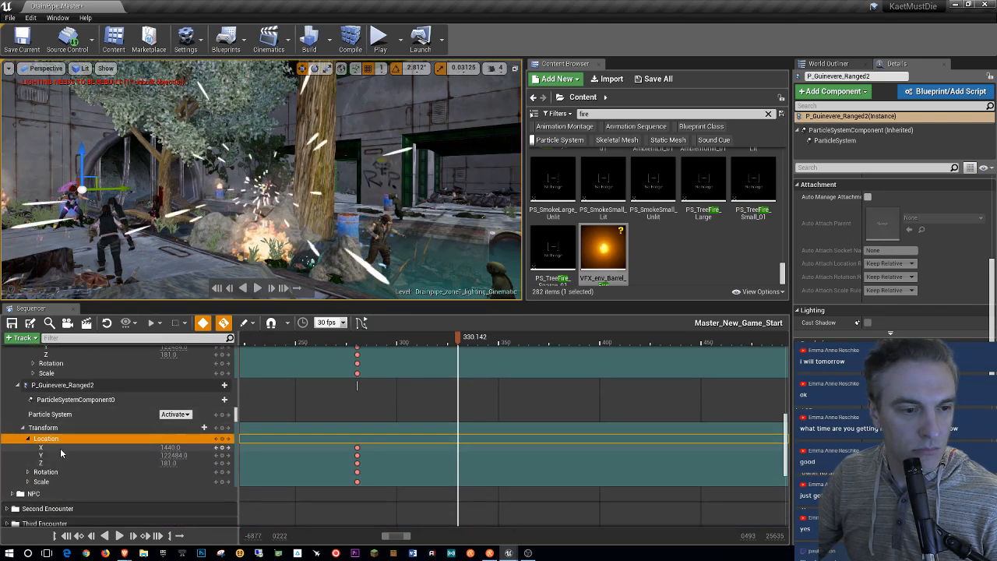
{"action": "mouse_move", "coordinate": [166, 447]}
{"action": "left_mouse_down"}
{"action": "mouse_move", "coordinate": [207, 448]}
{"action": "mouse_move", "coordinate": [149, 447]}
{"action": "mouse_move", "coordinate": [160, 448]}
{"action": "left_mouse_up"}
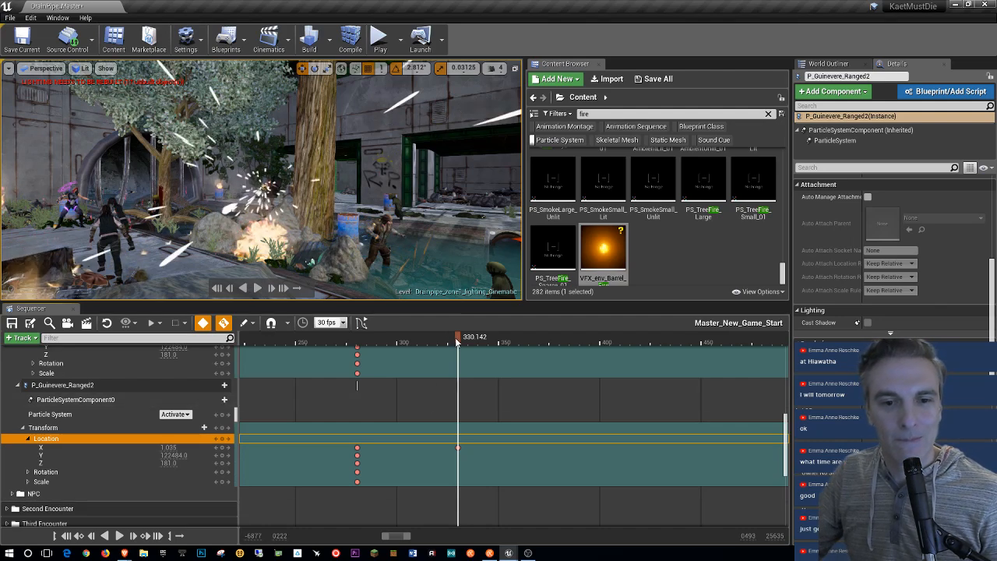
Step: Key P_Guinevere_Ranged2's Particle System track to Activate at about frame 280 and Deactivate at about frame 369
{"action": "left_click_drag", "start_coordinate": [458, 343], "coordinate": [498, 377]}
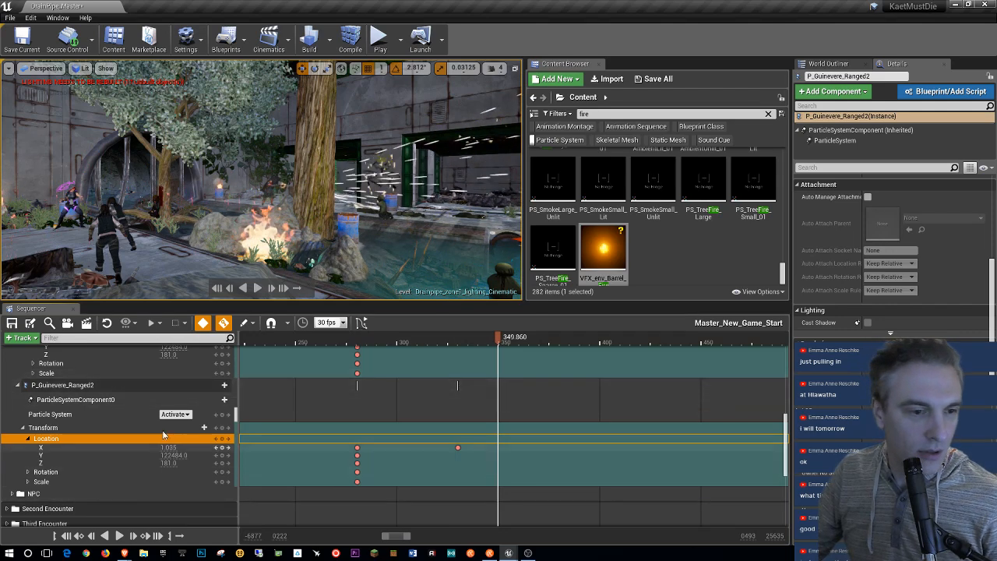
{"action": "left_click", "coordinate": [355, 448]}
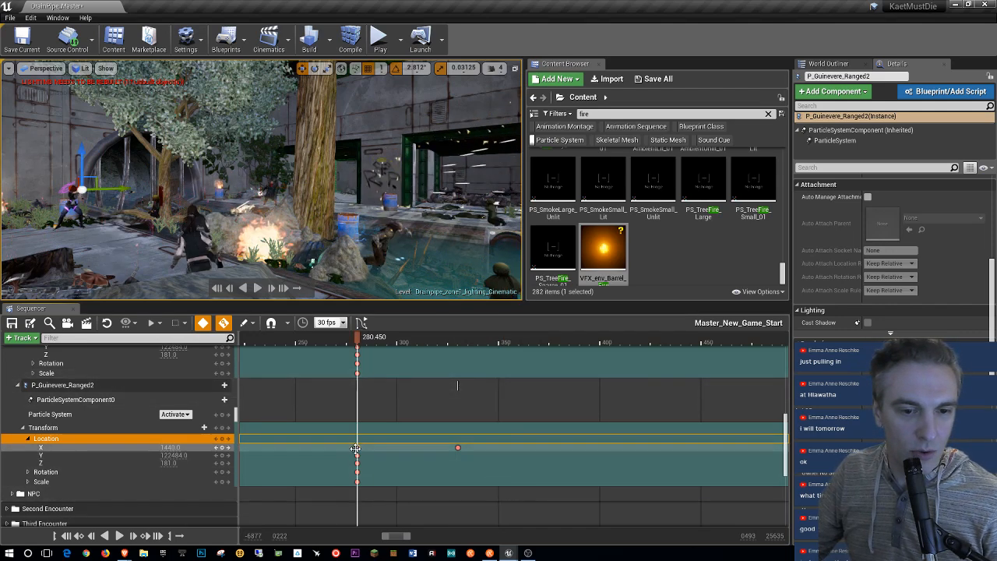
{"action": "left_click", "coordinate": [223, 415]}
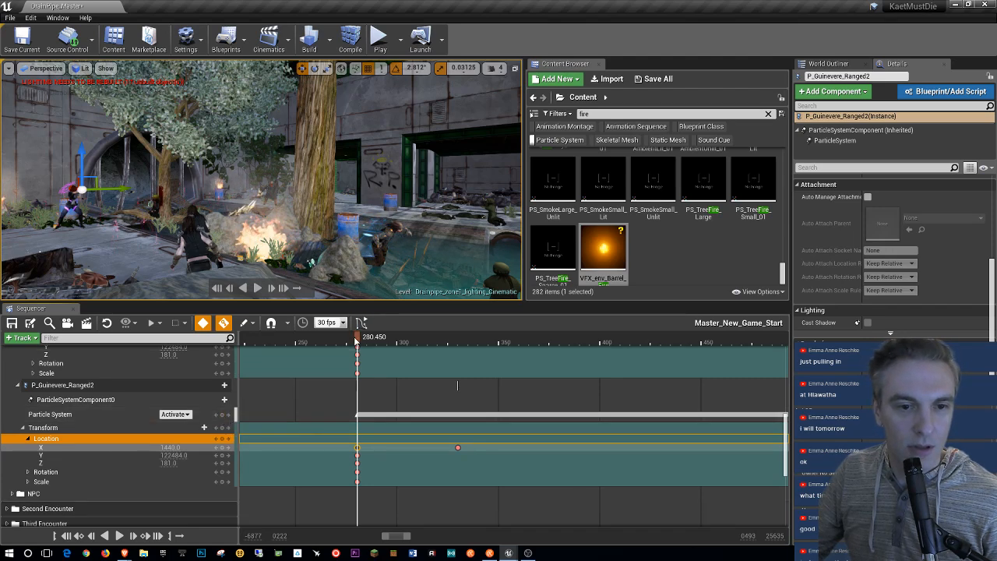
{"action": "left_click_drag", "start_coordinate": [414, 337], "coordinate": [536, 337]}
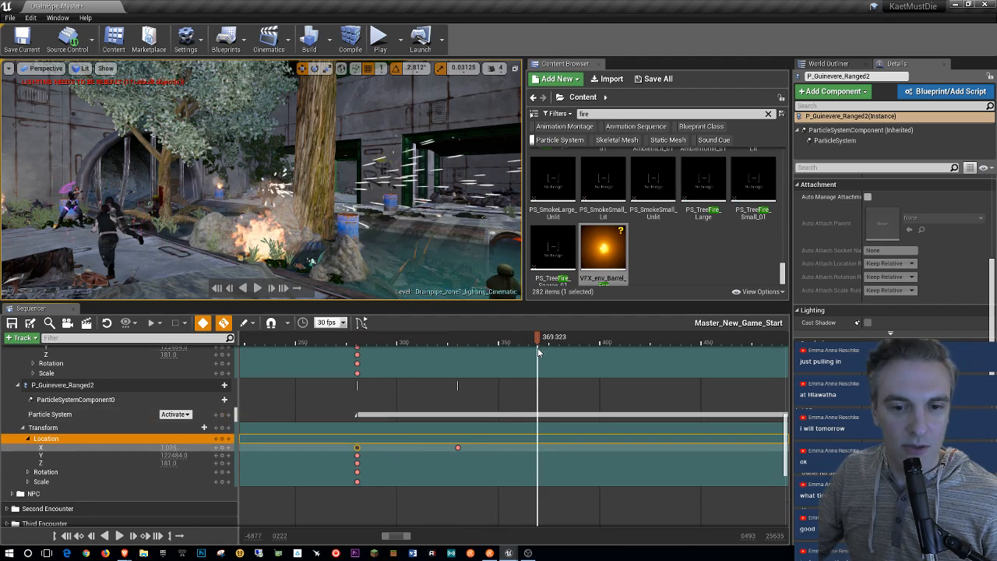
{"action": "left_click", "coordinate": [182, 415]}
{"action": "left_click", "coordinate": [175, 428]}
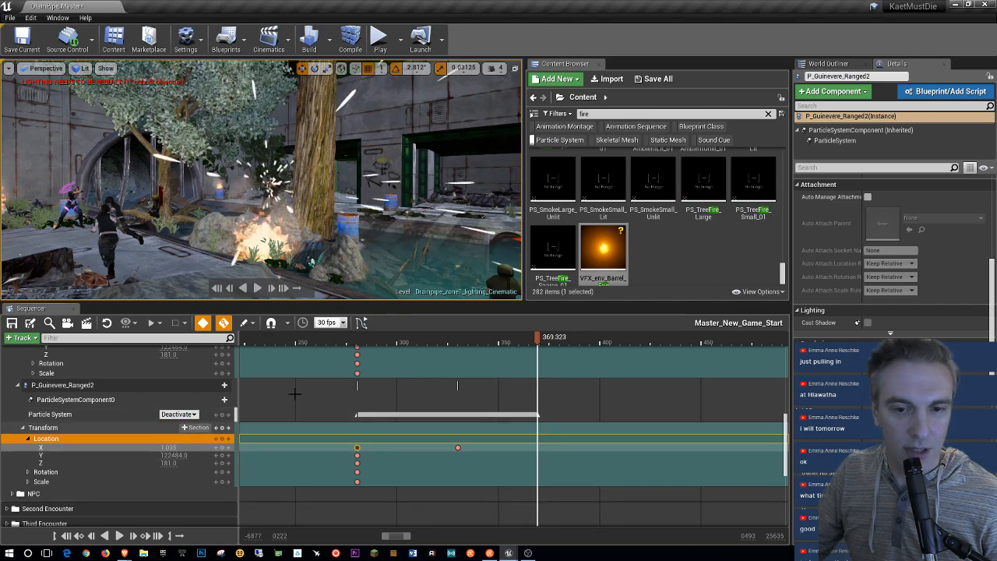
Step: Return the playhead to the sequence start and lock the viewport to the camera cuts
{"action": "left_click", "coordinate": [67, 536]}
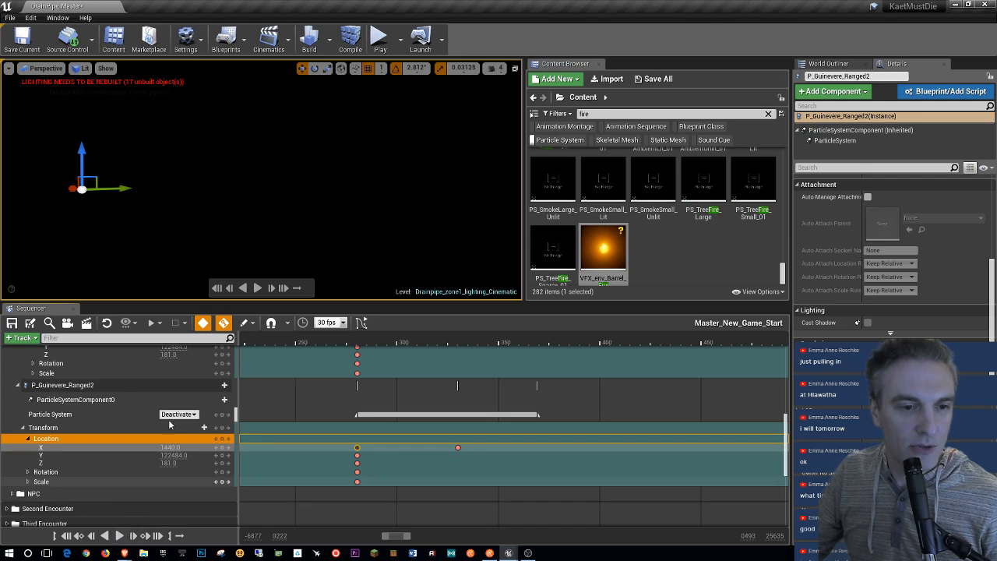
{"action": "scroll", "coordinate": [179, 441], "scroll_direction": "up", "scroll_amount": 3}
{"action": "scroll", "coordinate": [179, 442], "scroll_direction": "up", "scroll_amount": 10}
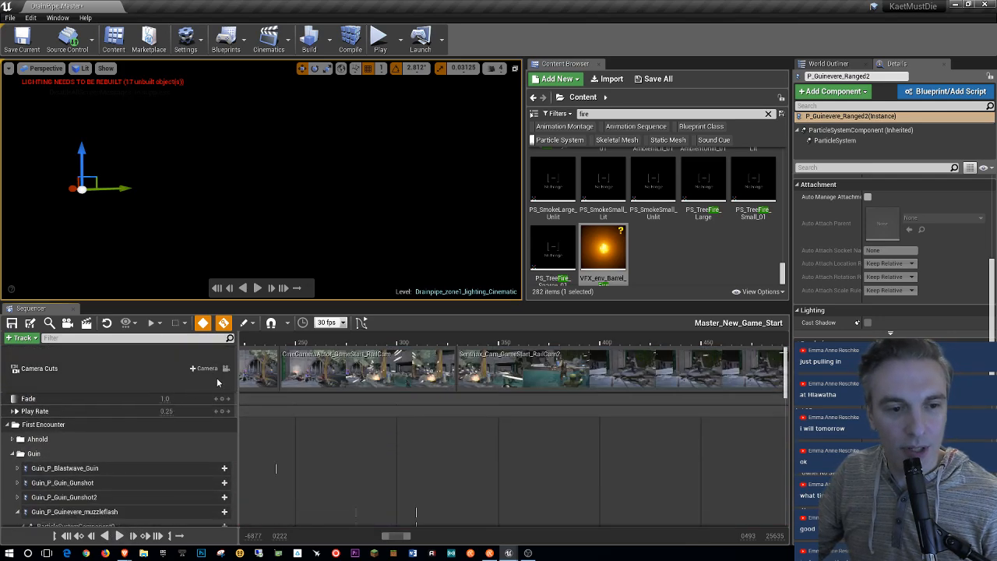
{"action": "left_click", "coordinate": [226, 368]}
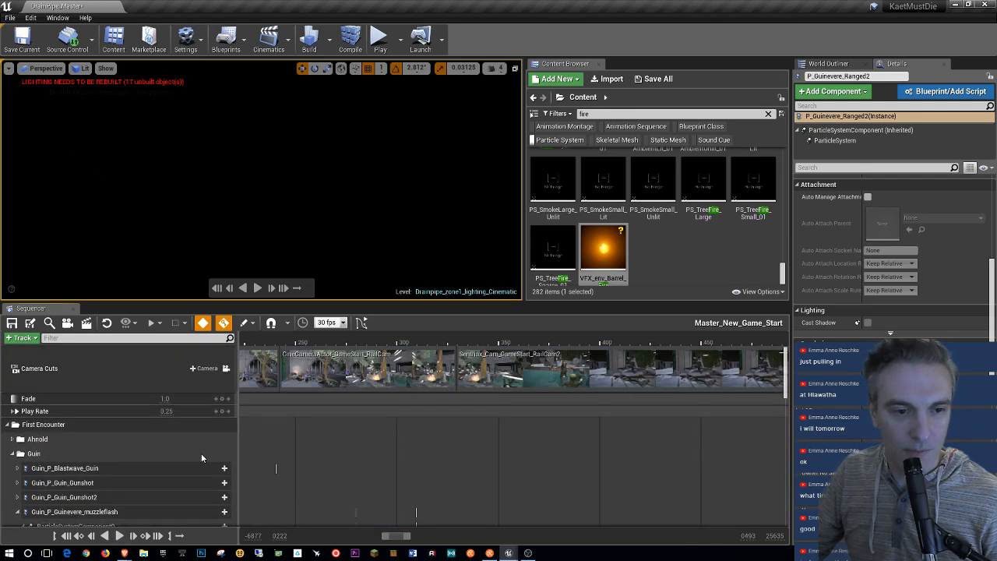
Step: Play the cinematic from the start in full screen to review the ranged effects, pausing at about frame 359
{"action": "left_click", "coordinate": [256, 288]}
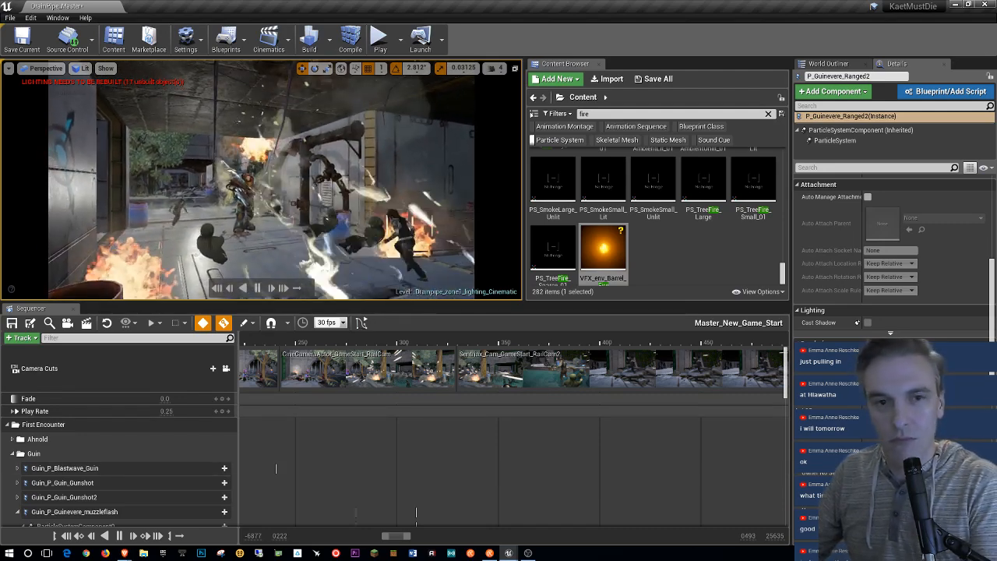
{"action": "key", "text": "F11"}
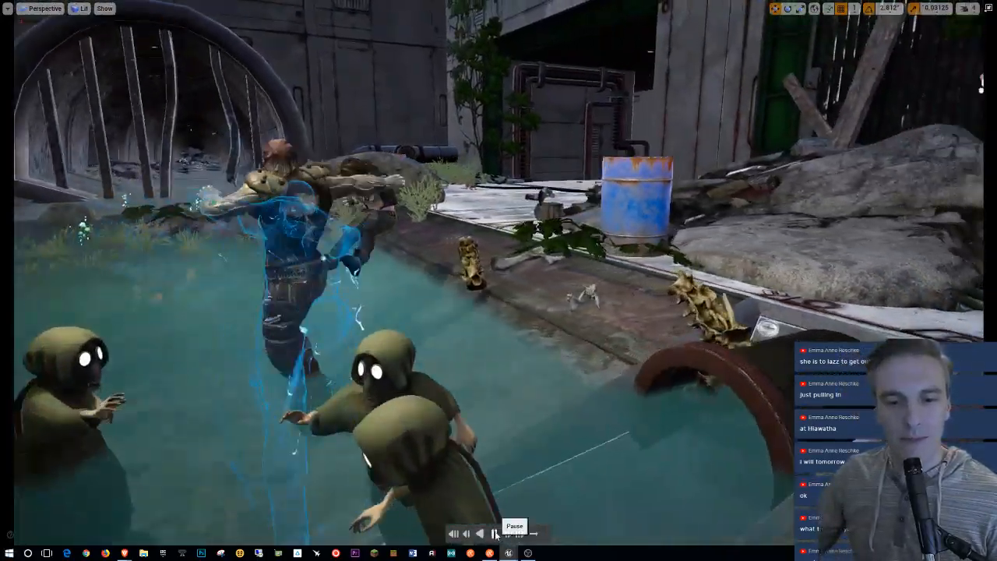
{"action": "left_click", "coordinate": [496, 535]}
{"action": "key", "text": "F11"}
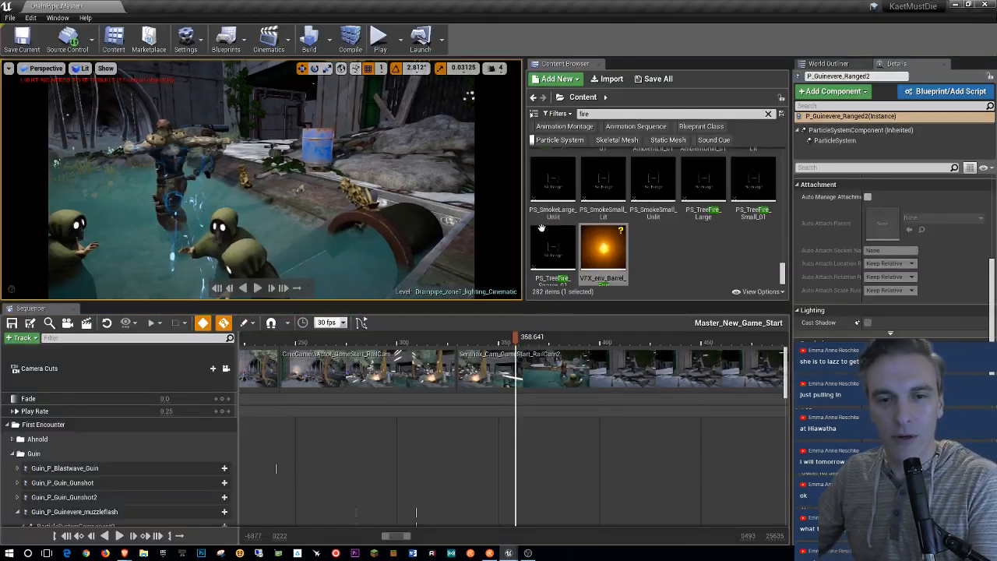
Step: Replay the shot from about frame 250 and pause at about frame 302 to examine the ranged effect's timing
{"action": "scroll", "coordinate": [162, 434], "scroll_direction": "down", "scroll_amount": 4}
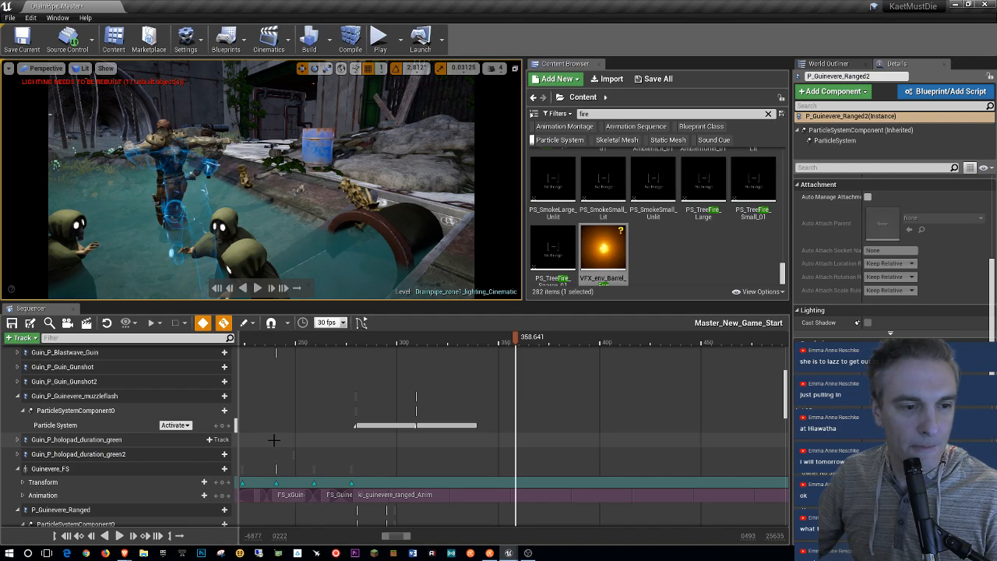
{"action": "left_click_drag", "start_coordinate": [481, 343], "coordinate": [296, 345]}
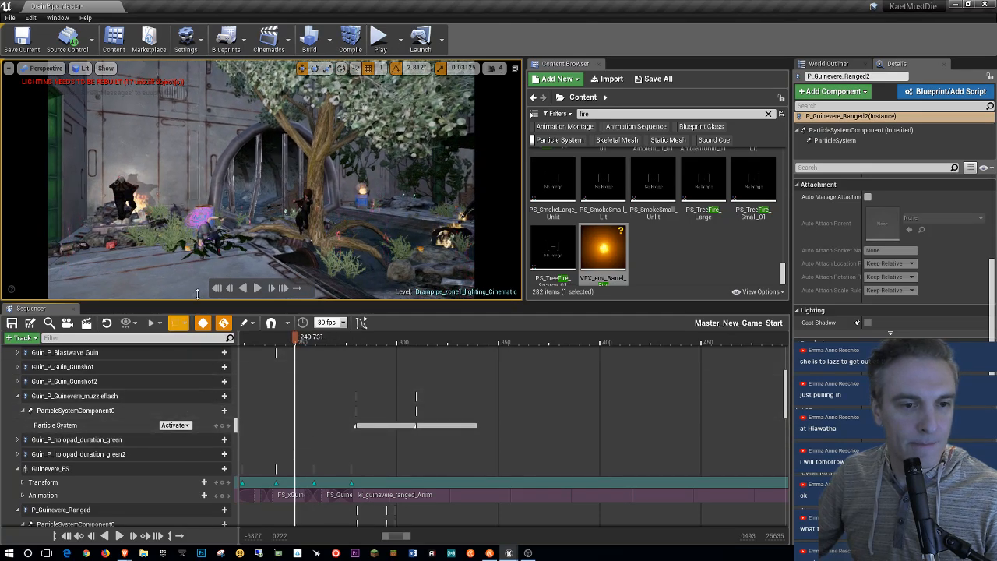
{"action": "left_click", "coordinate": [258, 288]}
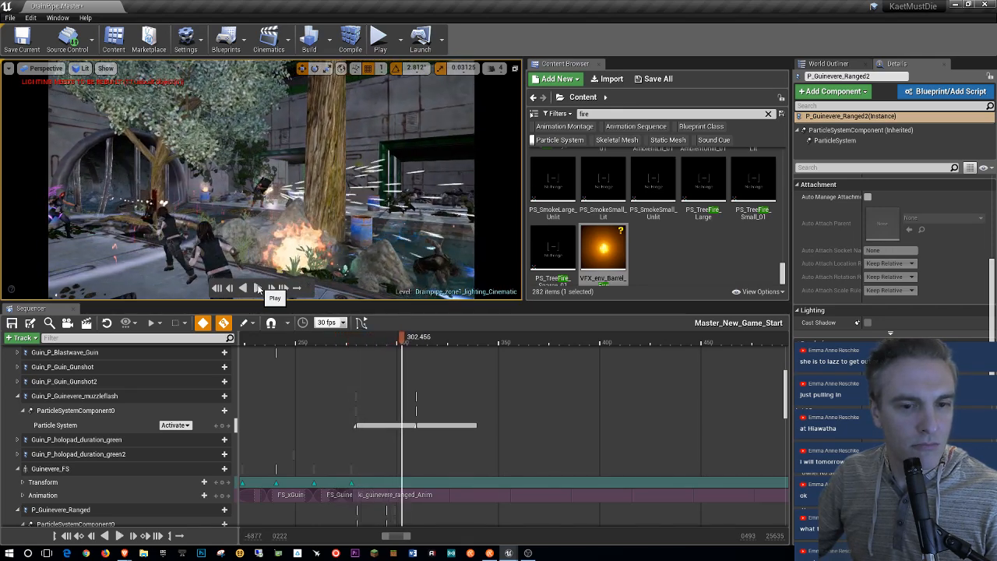
{"action": "left_click", "coordinate": [260, 289]}
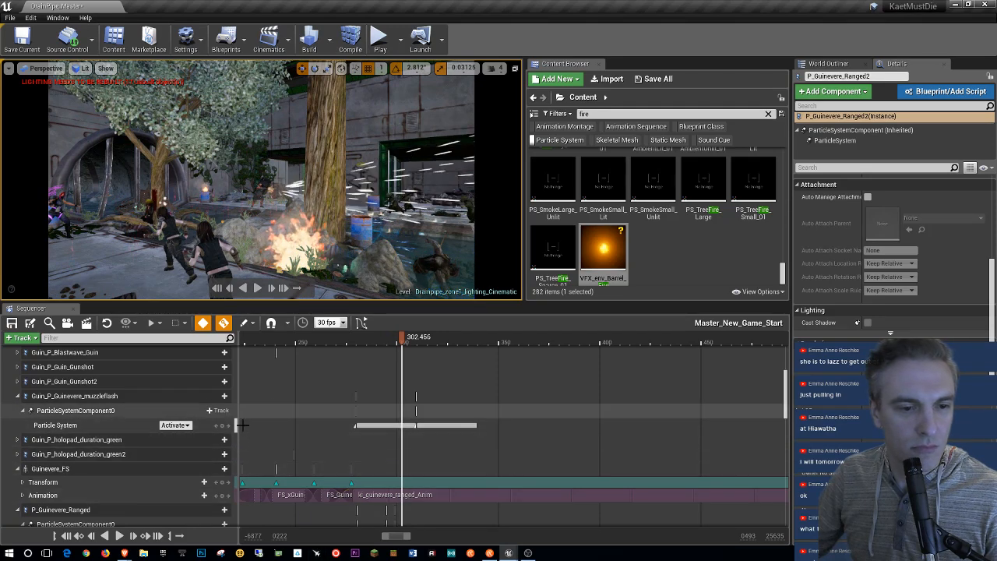
Step: Move the Activate key on P_Guinevere_Ranged2's Particle System track to about frame 300
{"action": "scroll", "coordinate": [82, 483], "scroll_direction": "down", "scroll_amount": 3}
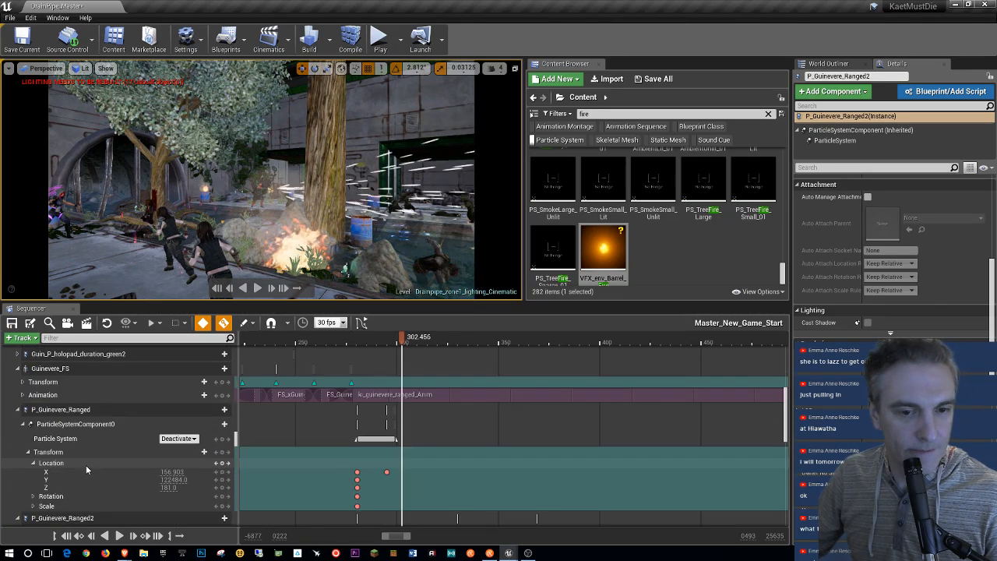
{"action": "scroll", "coordinate": [86, 465], "scroll_direction": "down", "scroll_amount": 3}
{"action": "left_click", "coordinate": [86, 470]}
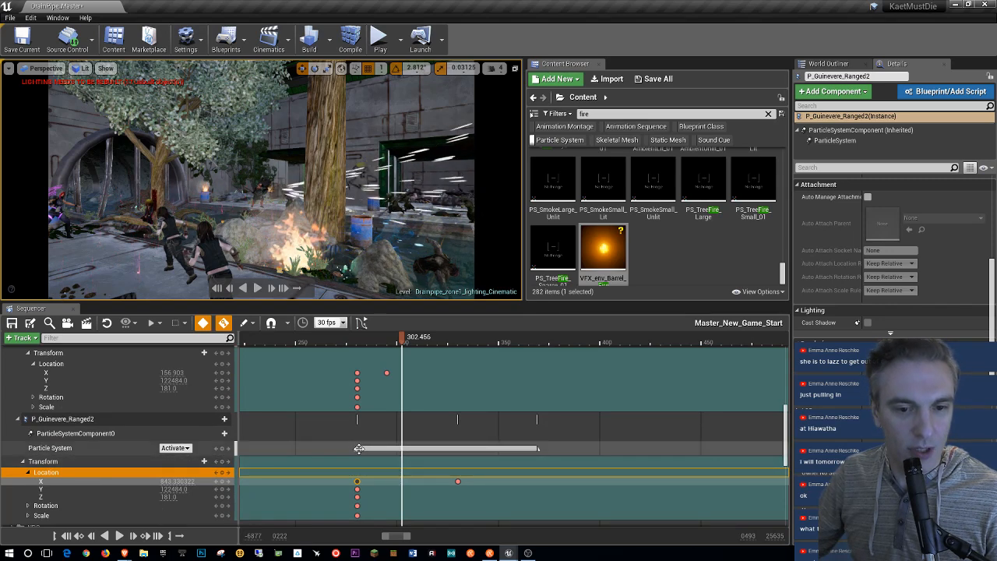
{"action": "left_click_drag", "start_coordinate": [358, 449], "coordinate": [399, 450]}
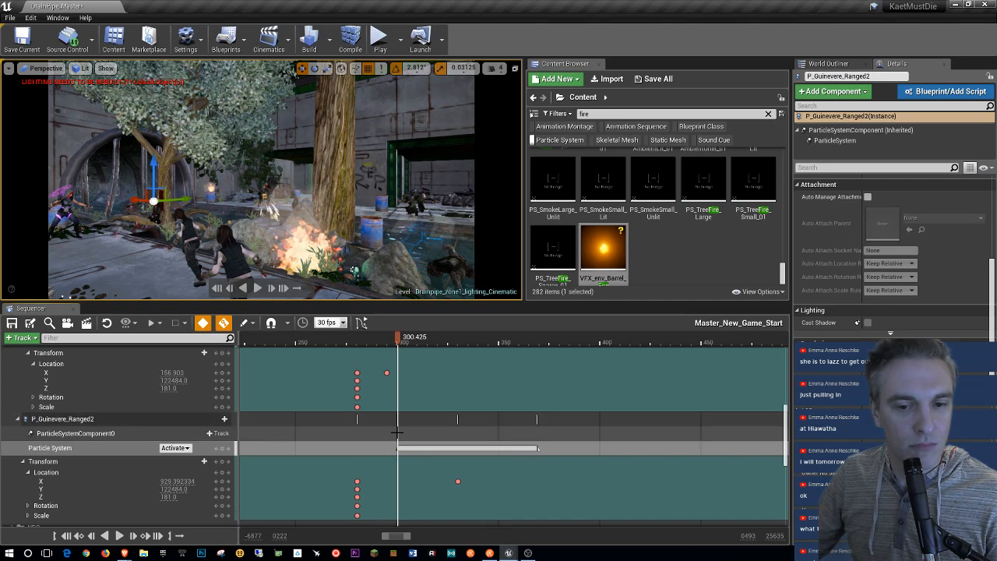
Step: Check the end X location key at frame 330 and replay the shot from before frame 250 to review the delayed activation
{"action": "left_click", "coordinate": [459, 480]}
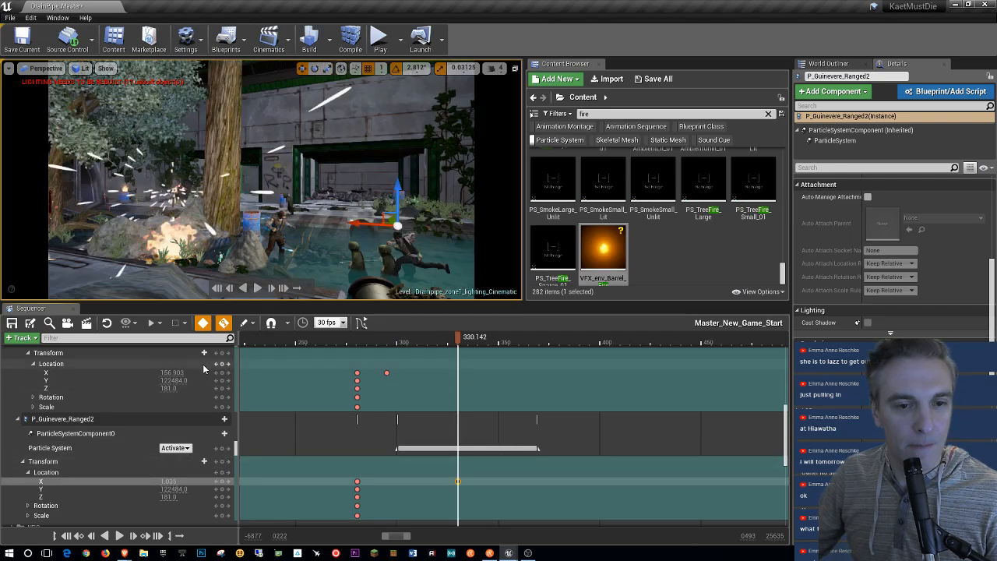
{"action": "left_click", "coordinate": [271, 343]}
{"action": "left_click", "coordinate": [254, 292]}
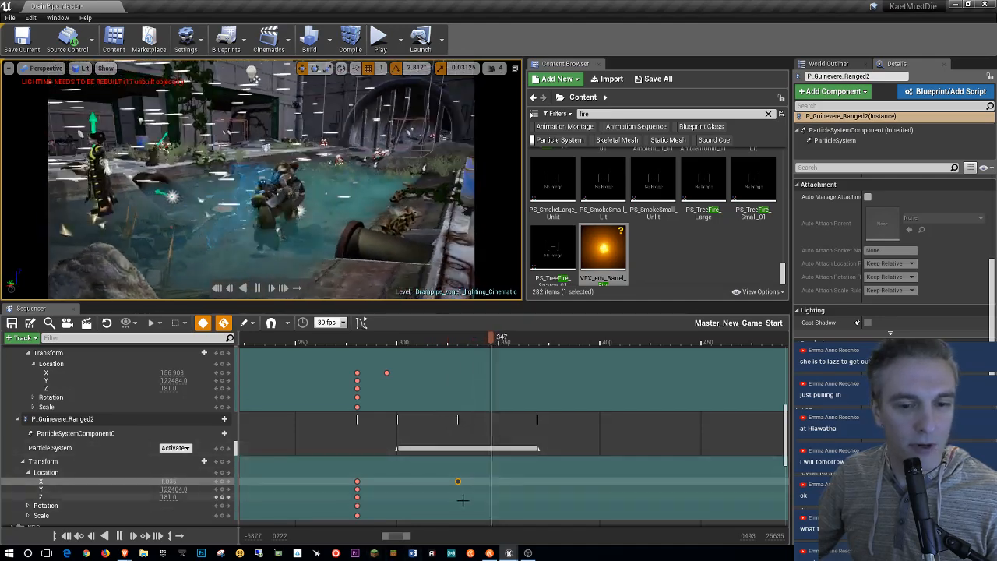
{"action": "key", "text": "space"}
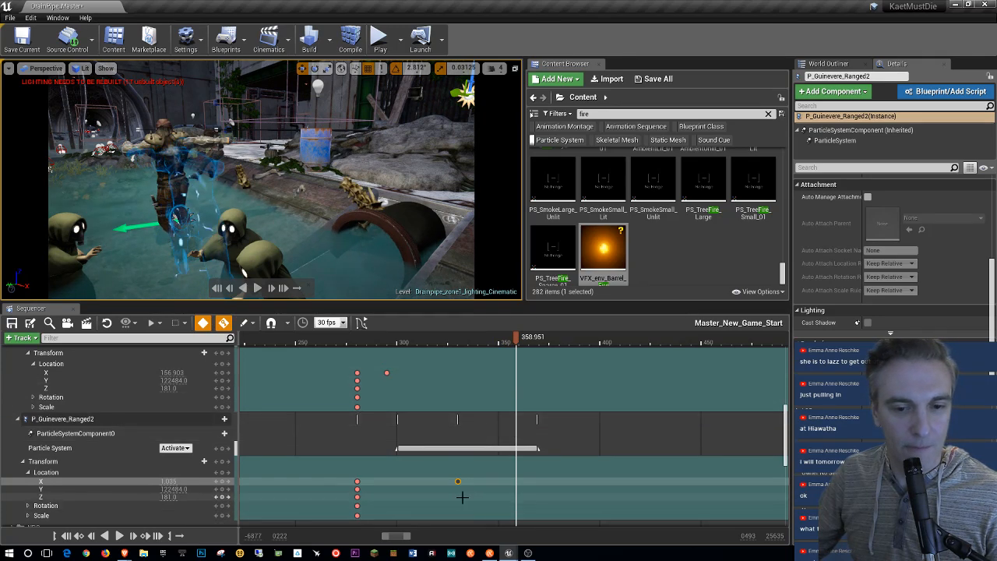
Step: Move P_Guinevere_Ranged2's end X location key to frame 310 and return the playhead to about frame 252
{"action": "left_click_drag", "start_coordinate": [457, 482], "coordinate": [416, 482]}
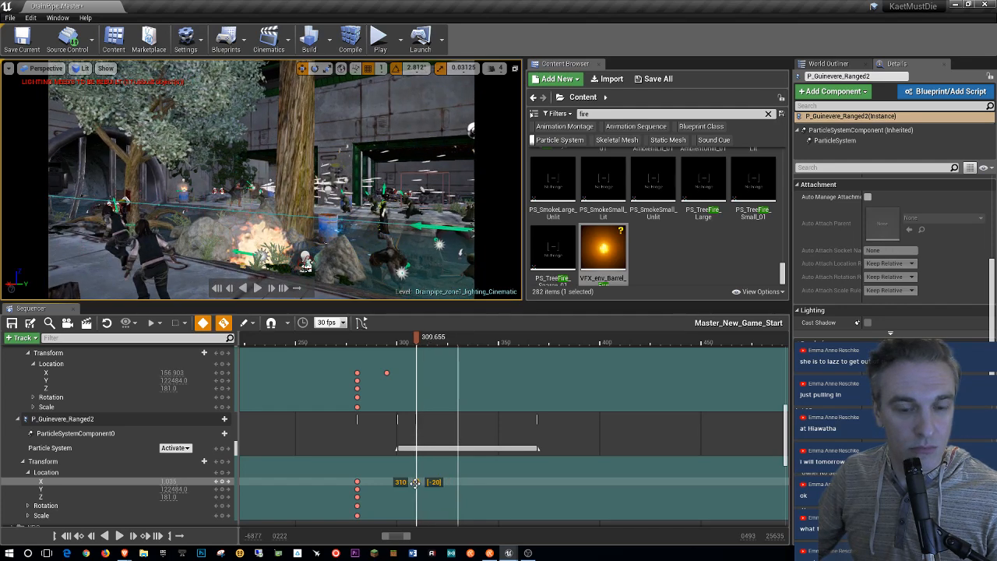
{"action": "left_click_drag", "start_coordinate": [415, 482], "coordinate": [416, 482]}
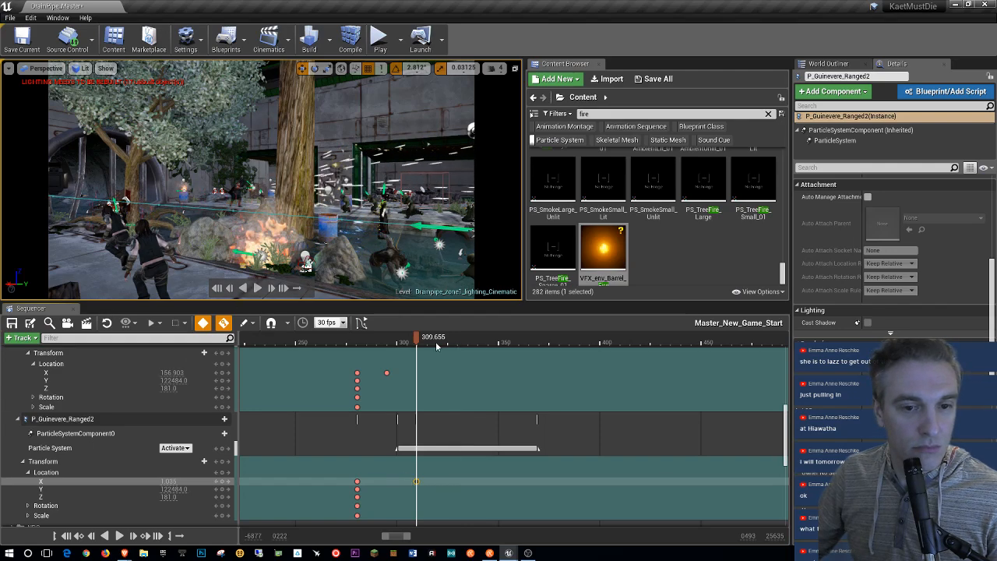
{"action": "left_click_drag", "start_coordinate": [418, 341], "coordinate": [301, 348]}
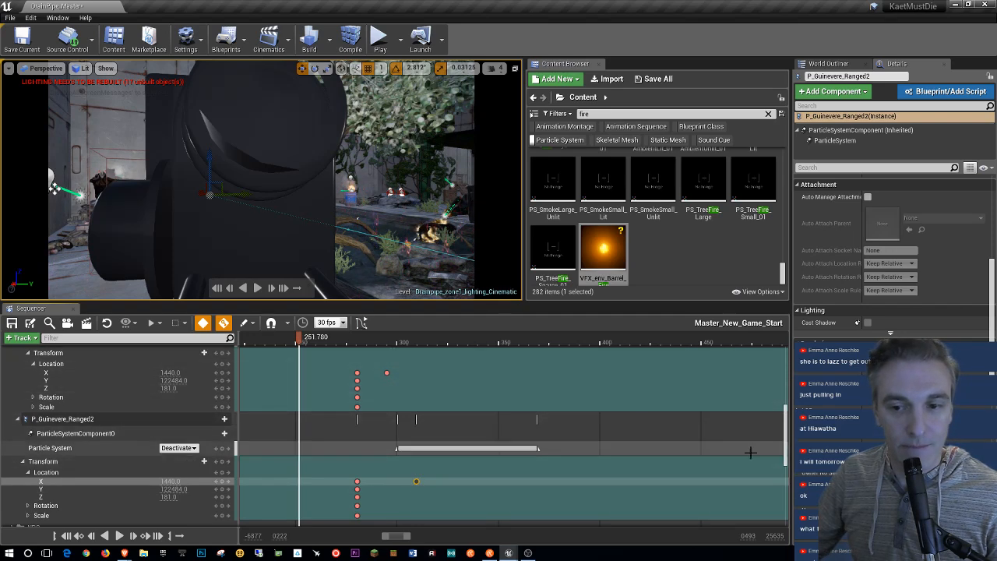
Step: Move the Deactivate keys earlier, P_Guinevere_Ranged2's to about frame 318 and P_Guinevere_Ranged's to about frame 295
{"action": "scroll", "coordinate": [786, 461], "scroll_direction": "up", "scroll_amount": 3}
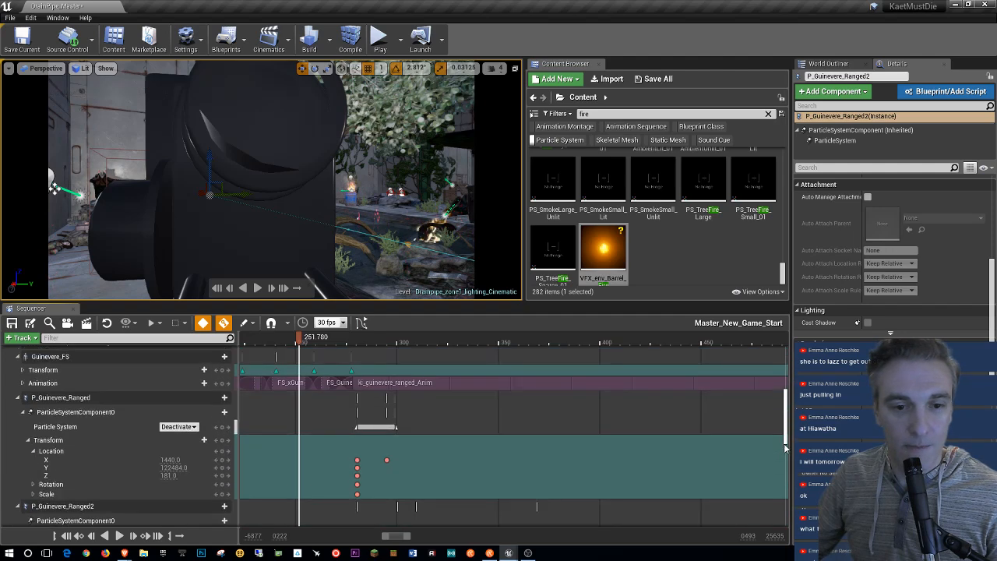
{"action": "scroll", "coordinate": [786, 458], "scroll_direction": "down", "scroll_amount": 1}
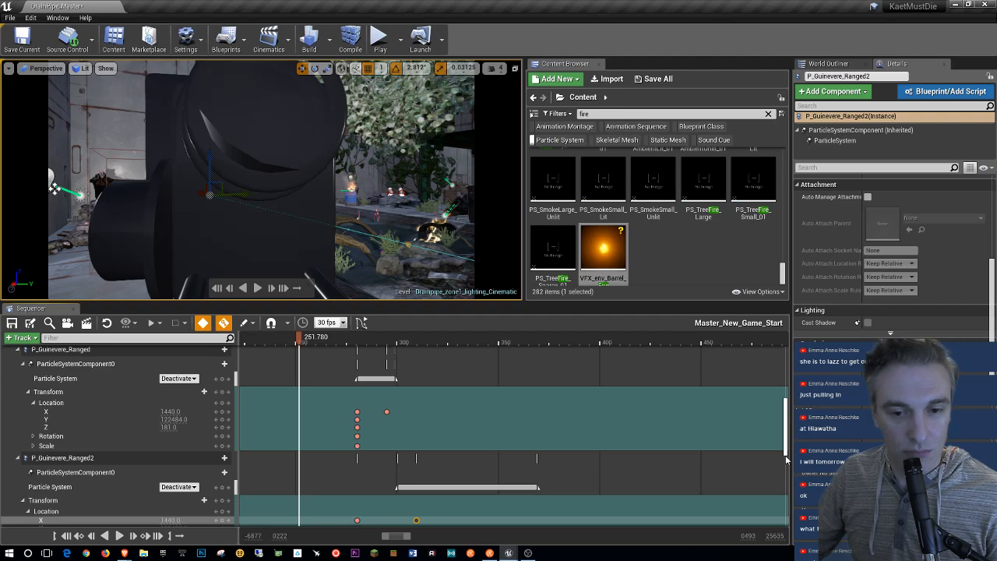
{"action": "left_click_drag", "start_coordinate": [538, 489], "coordinate": [434, 488]}
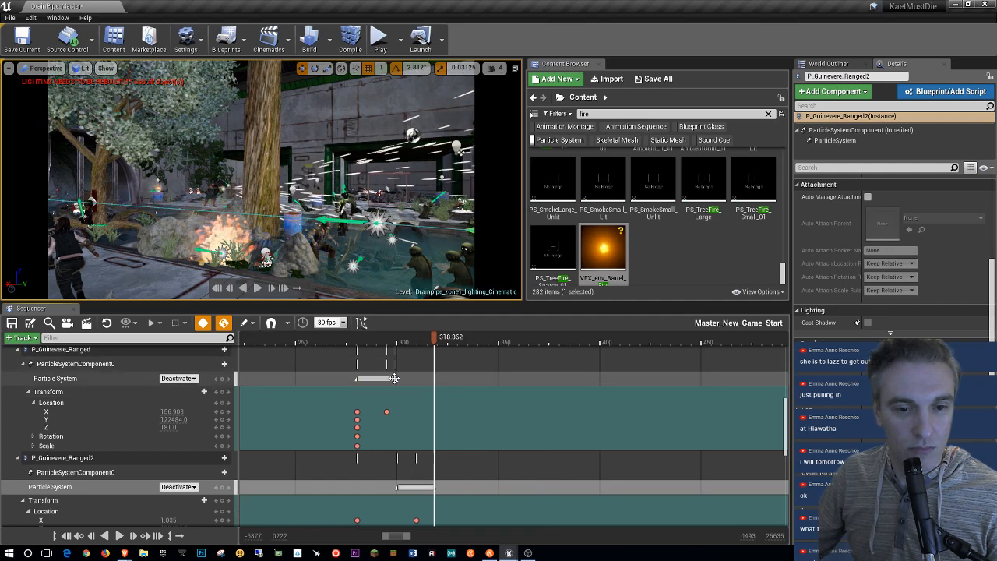
{"action": "left_click_drag", "start_coordinate": [396, 379], "coordinate": [385, 378]}
Step: Replay the shot from about frame 249 and pause at about frame 350 to review the shortened effects
{"action": "left_click", "coordinate": [295, 346]}
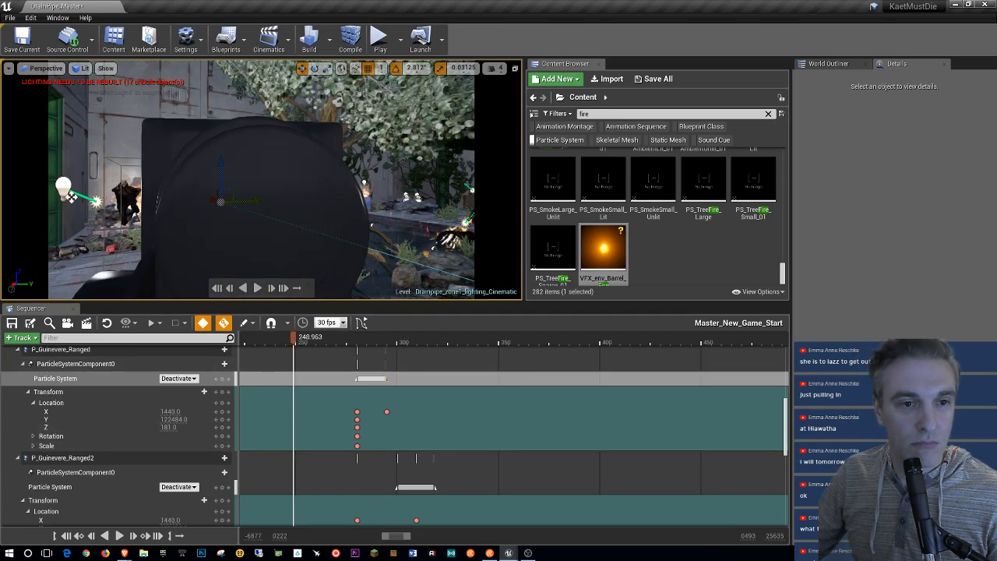
{"action": "left_click", "coordinate": [250, 293]}
{"action": "left_click", "coordinate": [257, 290]}
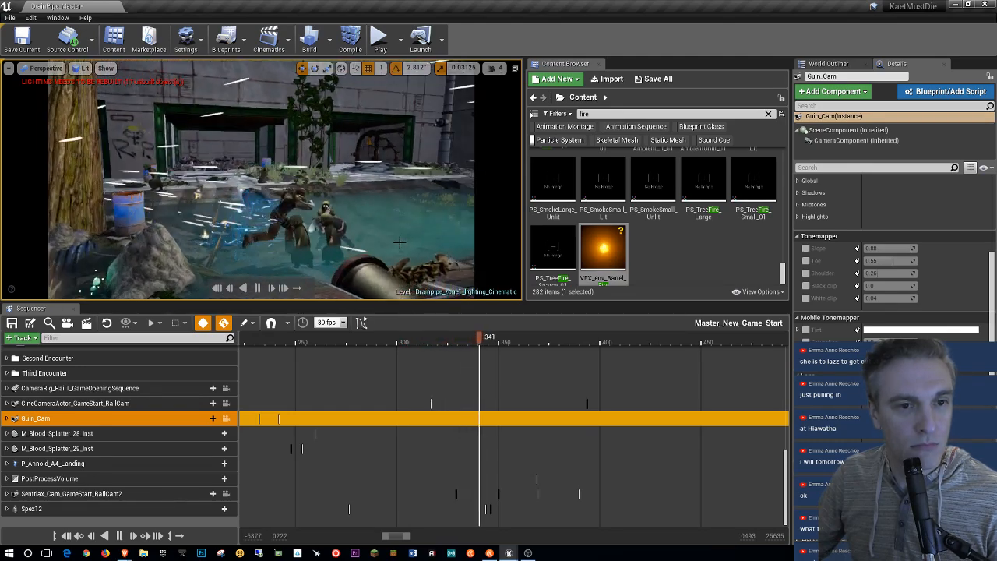
{"action": "left_click", "coordinate": [255, 290]}
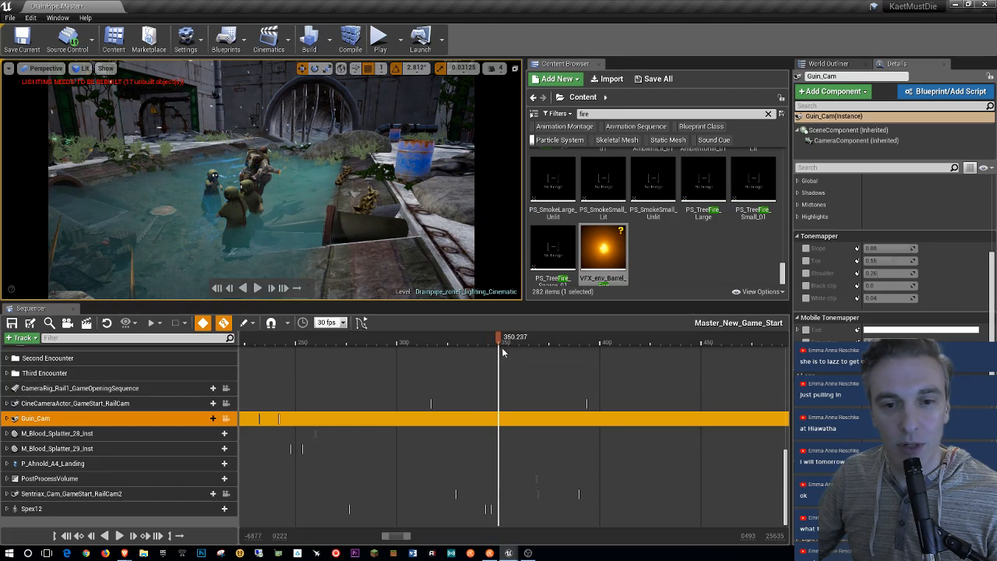
Step: Move P_Guinevere_Ranged's Deactivate key to about frame 292 and replay the shot, pausing at about frame 353
{"action": "scroll", "coordinate": [154, 438], "scroll_direction": "up", "scroll_amount": 4}
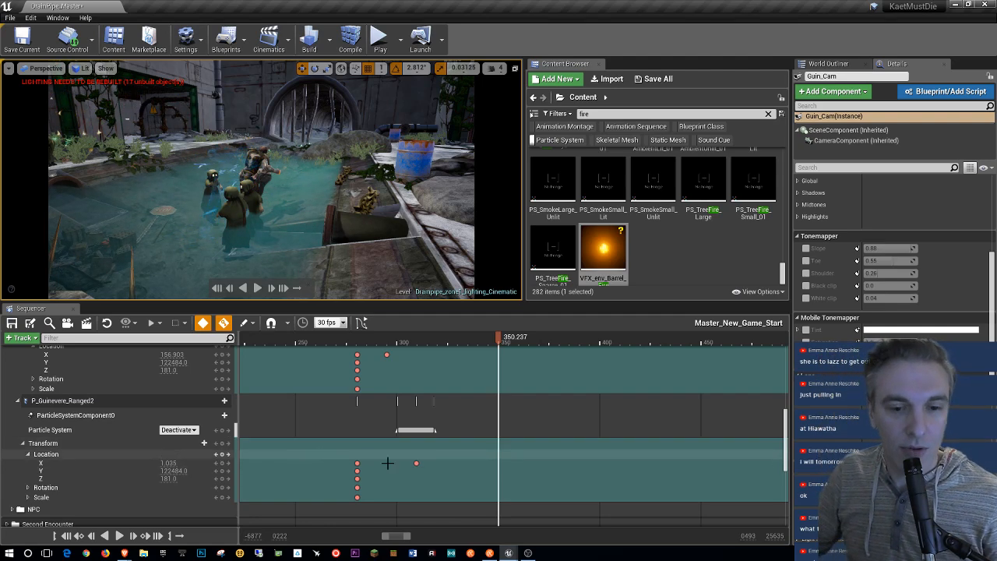
{"action": "scroll", "coordinate": [405, 430], "scroll_direction": "up", "scroll_amount": 2}
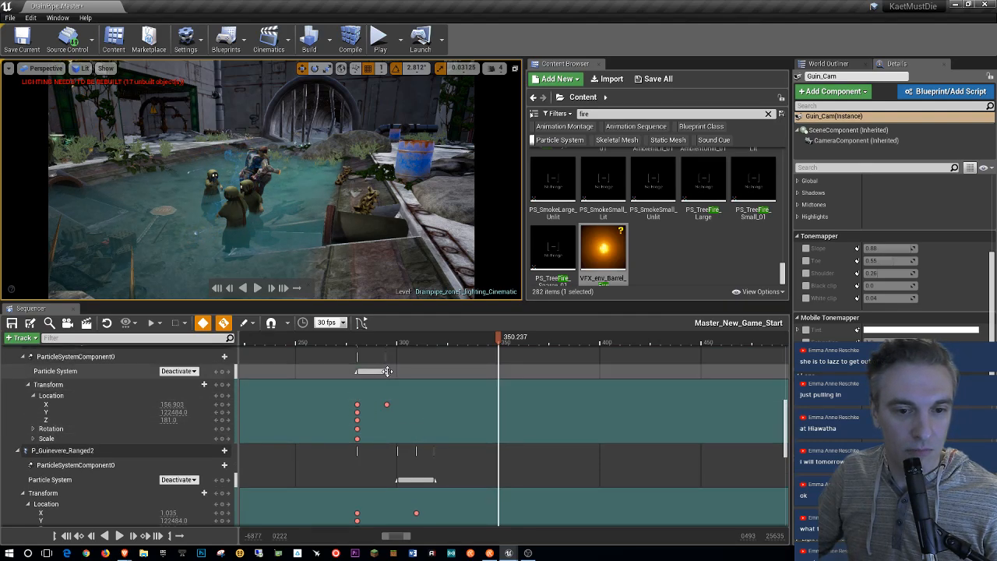
{"action": "left_click_drag", "start_coordinate": [499, 343], "coordinate": [326, 342]}
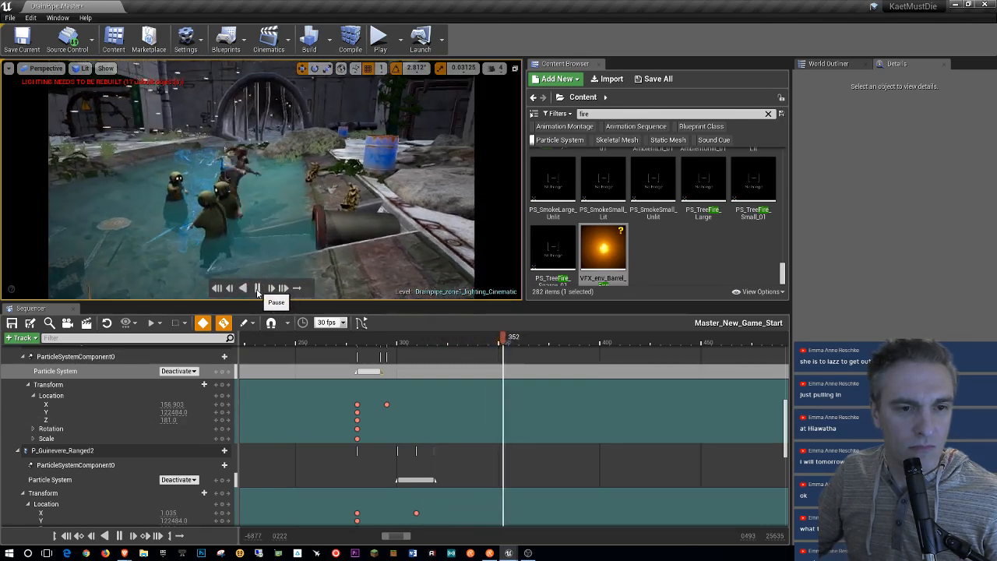
{"action": "left_click", "coordinate": [258, 288]}
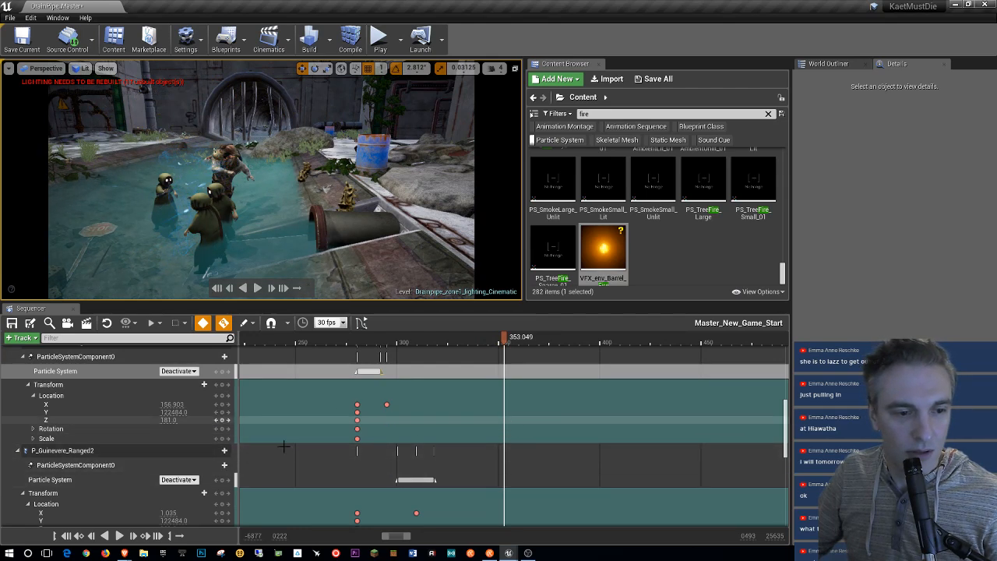
Step: Move P_Guinevere_Ranged2's end X location key to about frame 320, in line with its Deactivate key
{"action": "scroll", "coordinate": [155, 446], "scroll_direction": "down", "scroll_amount": 5}
{"action": "scroll", "coordinate": [140, 447], "scroll_direction": "up", "scroll_amount": 2}
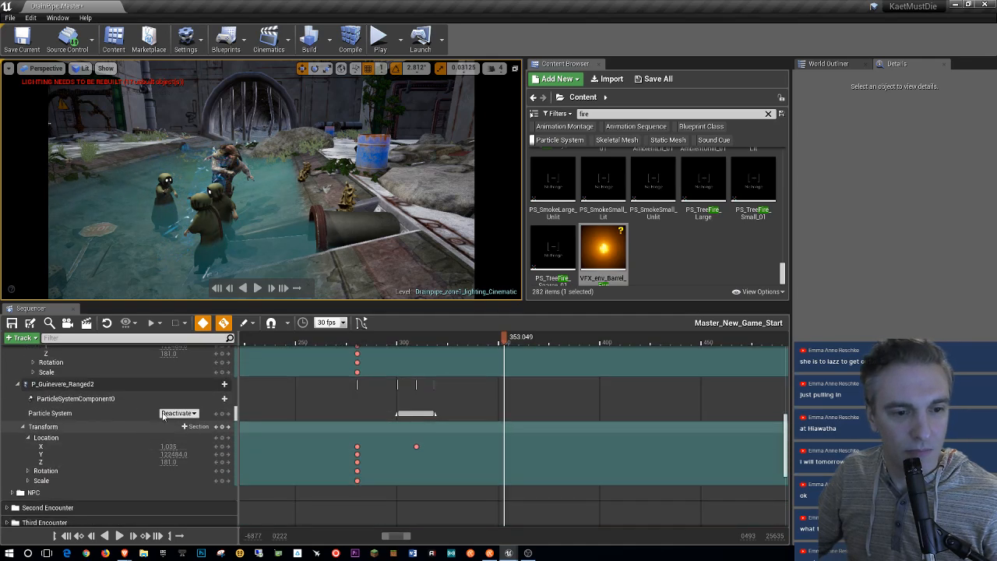
{"action": "left_click", "coordinate": [417, 446]}
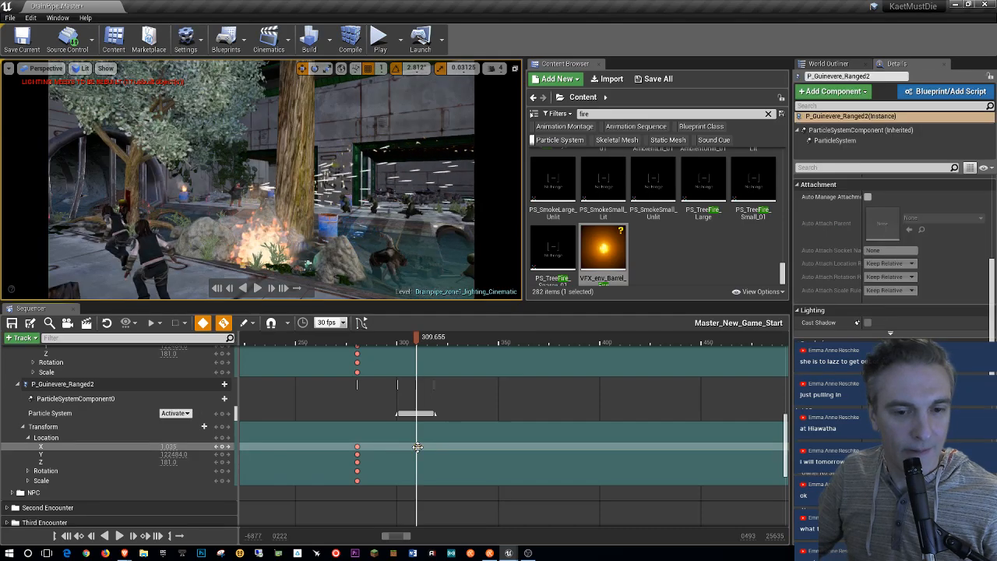
{"action": "mouse_move", "coordinate": [412, 446]}
{"action": "left_mouse_down"}
{"action": "mouse_move", "coordinate": [372, 447]}
{"action": "mouse_move", "coordinate": [445, 441]}
{"action": "mouse_move", "coordinate": [387, 447]}
{"action": "mouse_move", "coordinate": [398, 450]}
{"action": "left_mouse_up"}
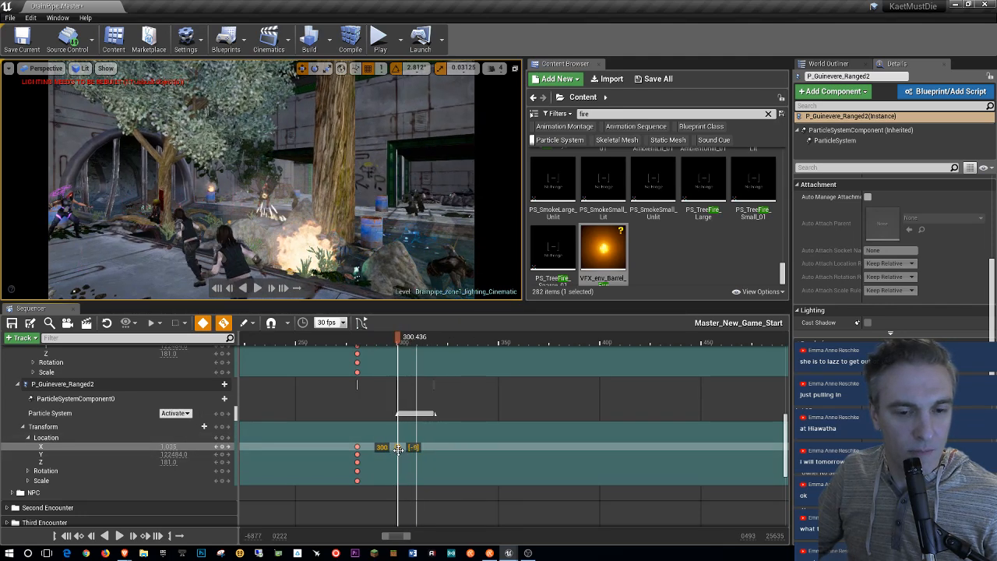
{"action": "left_click_drag", "start_coordinate": [398, 450], "coordinate": [438, 447]}
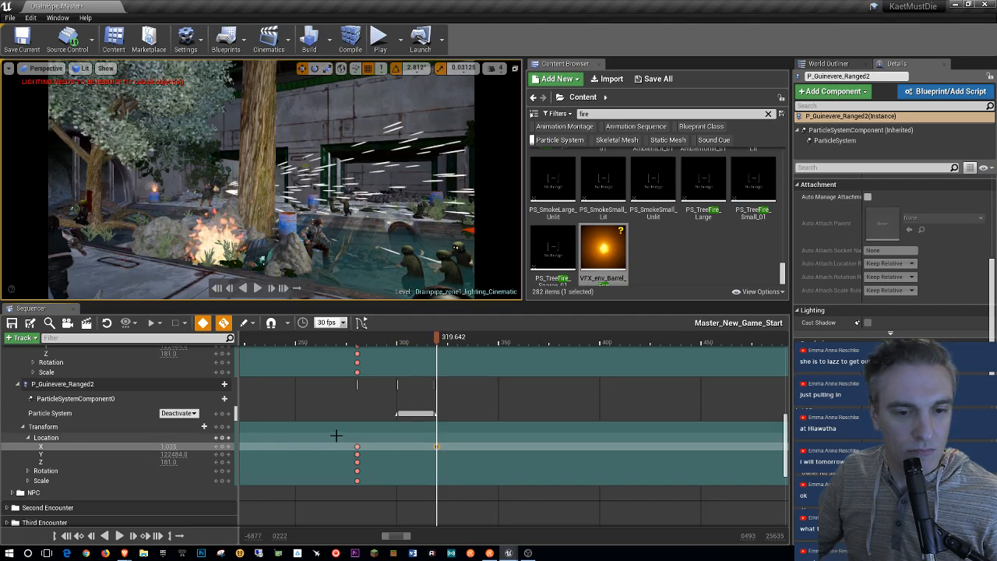
Step: Move all of P_Guinevere_Ranged2's starting transform keys to about frame 299 and check the end X key
{"action": "left_click_drag", "start_coordinate": [349, 442], "coordinate": [363, 492]}
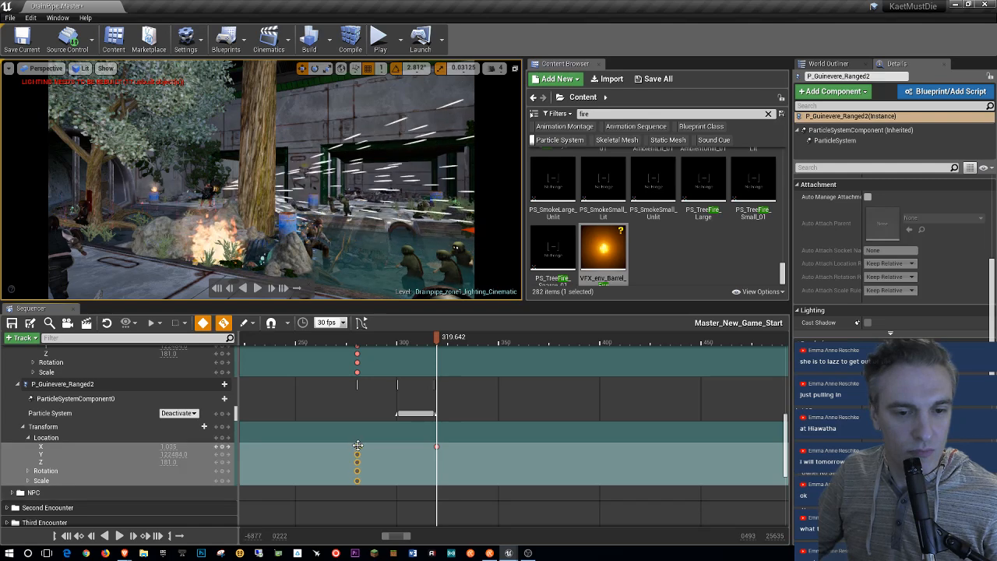
{"action": "left_click", "coordinate": [357, 445]}
{"action": "left_click_drag", "start_coordinate": [398, 448], "coordinate": [396, 453]}
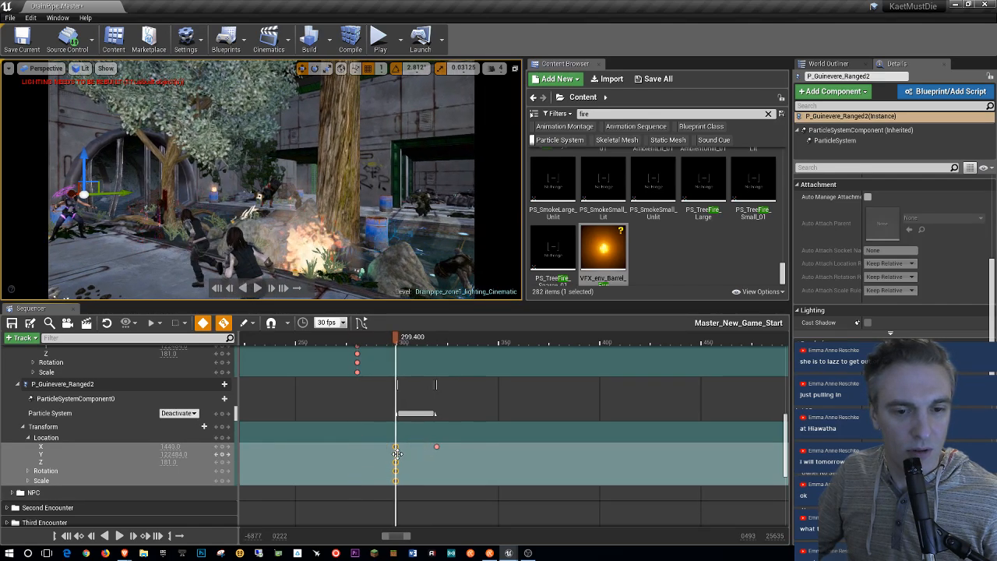
{"action": "left_click", "coordinate": [438, 446]}
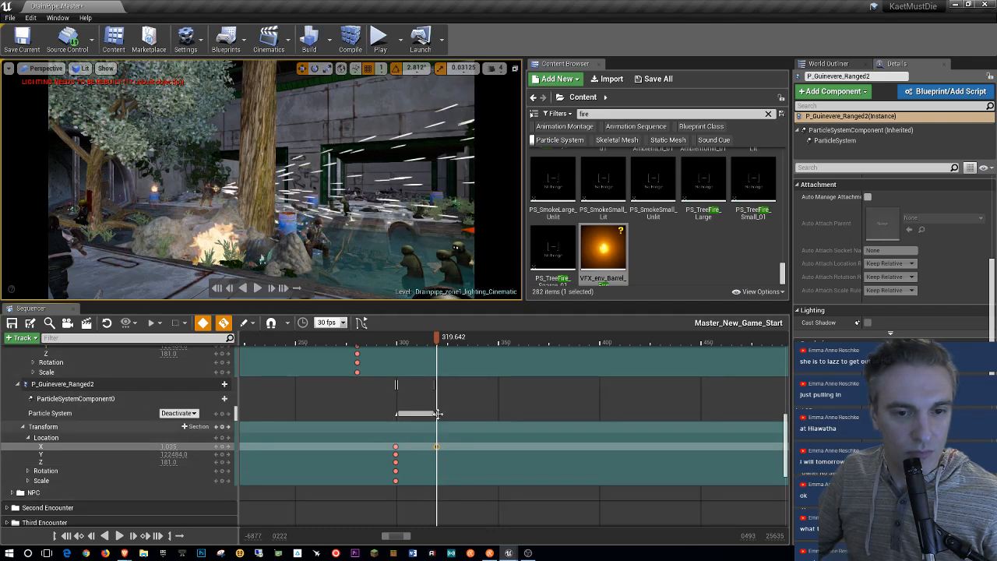
{"action": "left_click", "coordinate": [643, 399]}
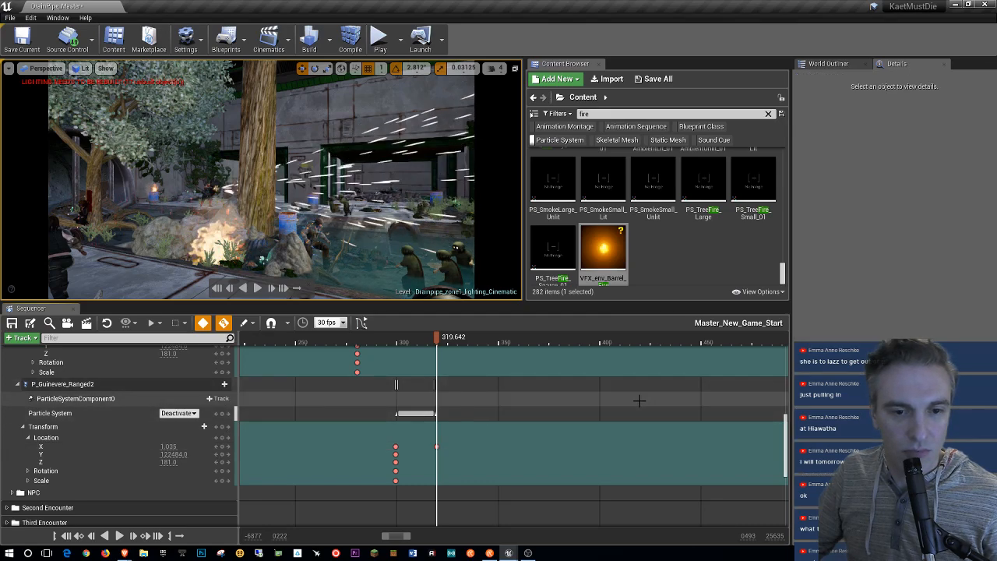
Step: Replay the shot from about frame 242 and pause at about frame 341 to review the second projectile's movement
{"action": "scroll", "coordinate": [190, 468], "scroll_direction": "up", "scroll_amount": 2}
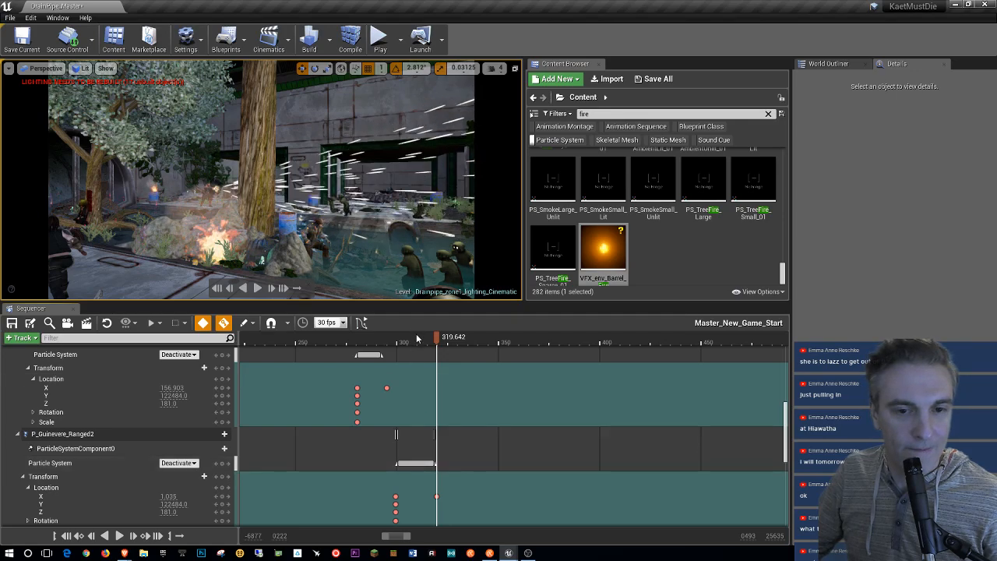
{"action": "left_click_drag", "start_coordinate": [435, 343], "coordinate": [279, 347]}
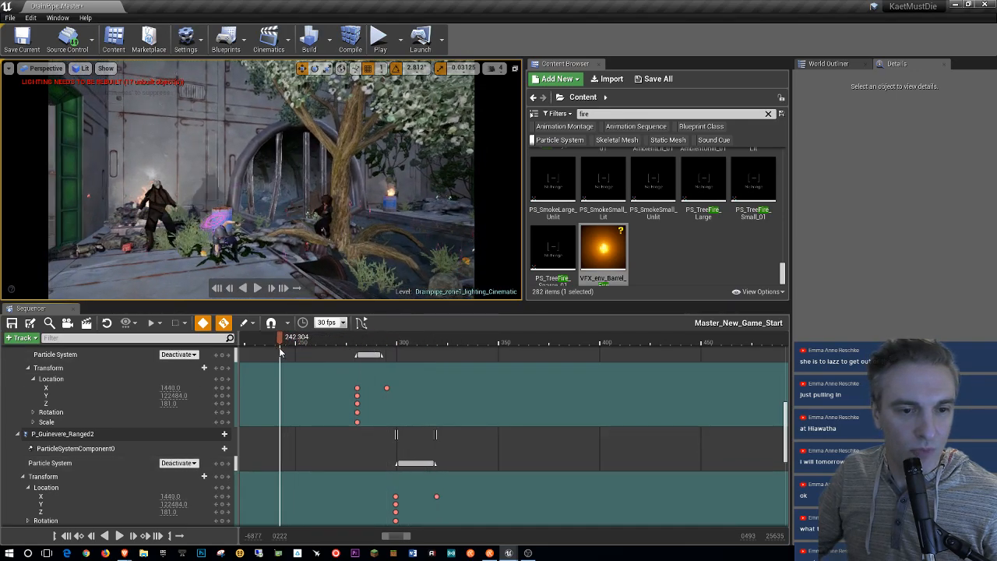
{"action": "left_click", "coordinate": [259, 289]}
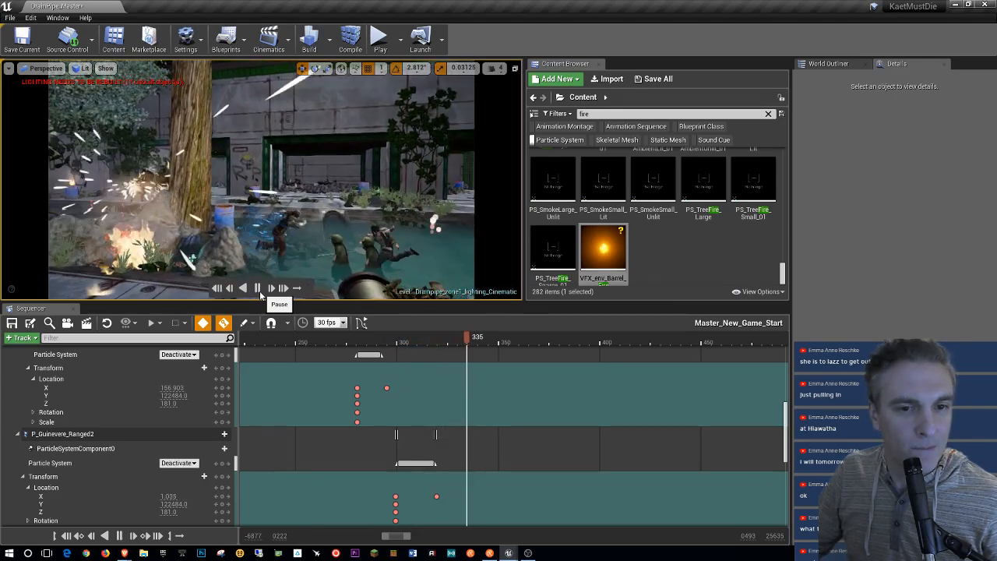
{"action": "left_click", "coordinate": [261, 295]}
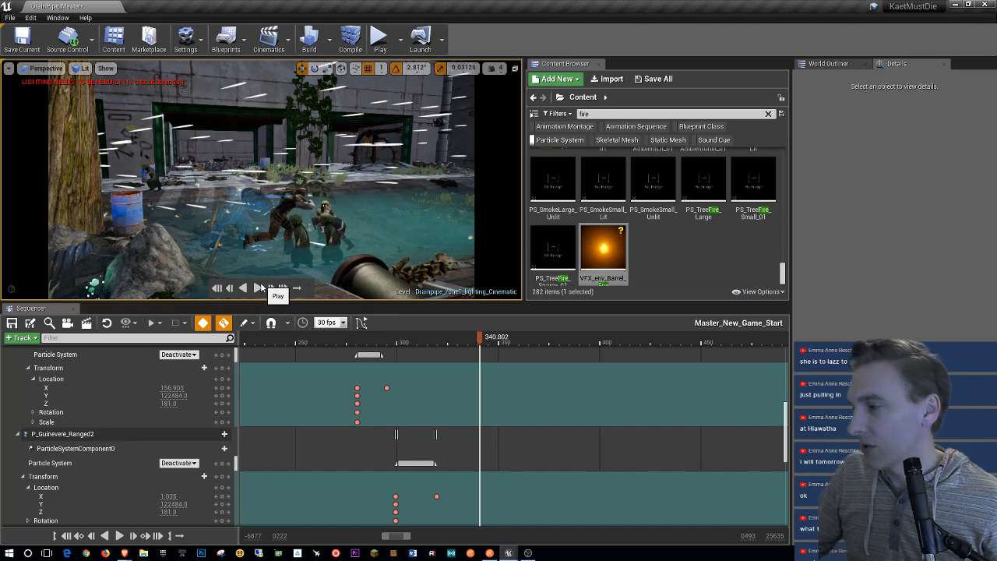
Step: Set P_Guinevere_Ranged2's X location to about -595 at its end key near frame 320
{"action": "left_click", "coordinate": [436, 496]}
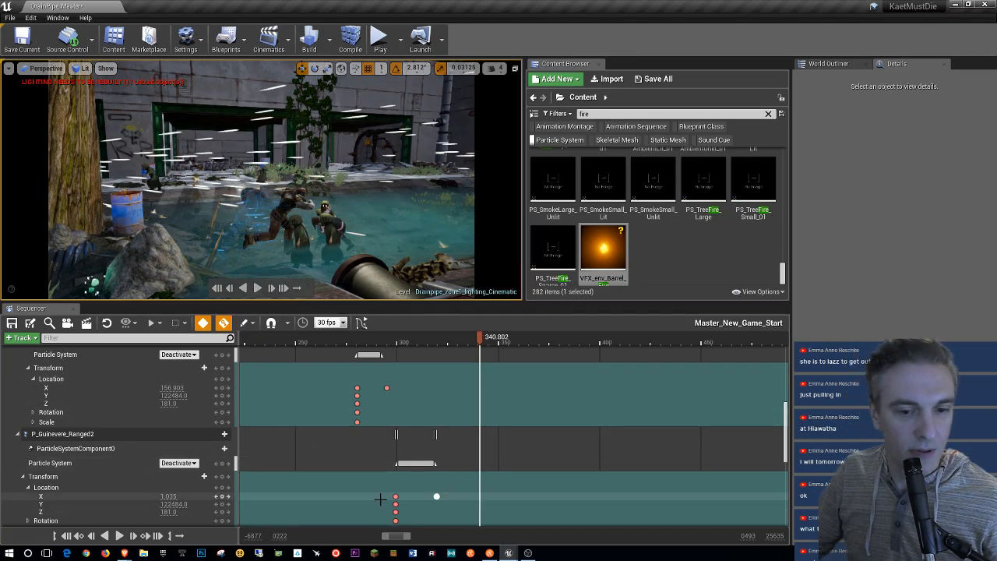
{"action": "left_click", "coordinate": [437, 496]}
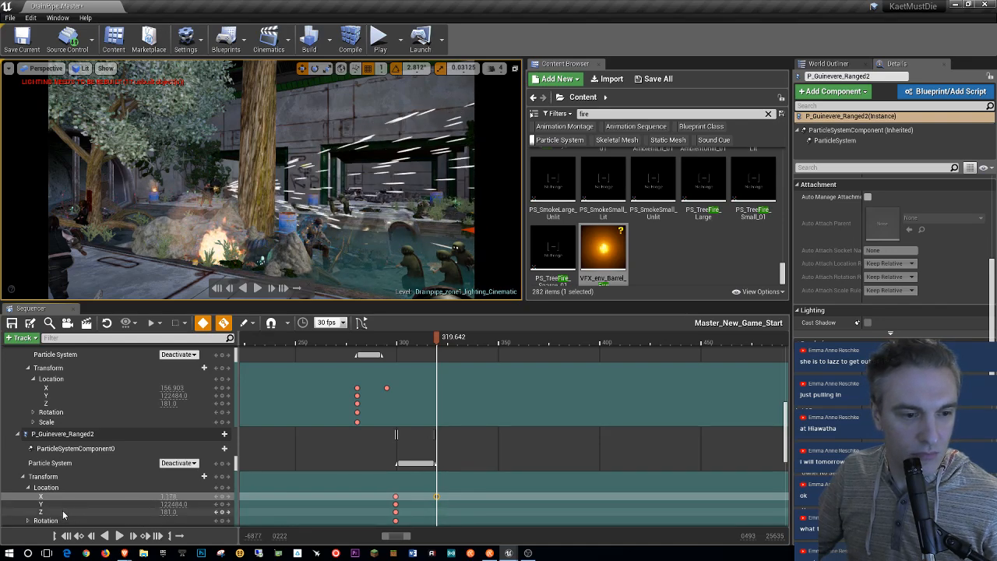
{"action": "left_click", "coordinate": [78, 433]}
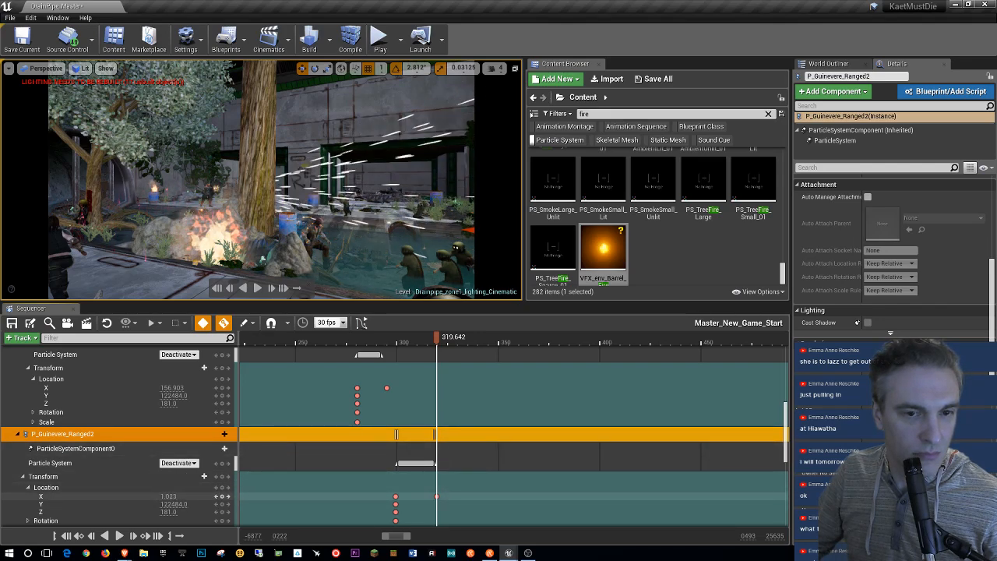
{"action": "left_click_drag", "start_coordinate": [169, 497], "coordinate": [183, 496]}
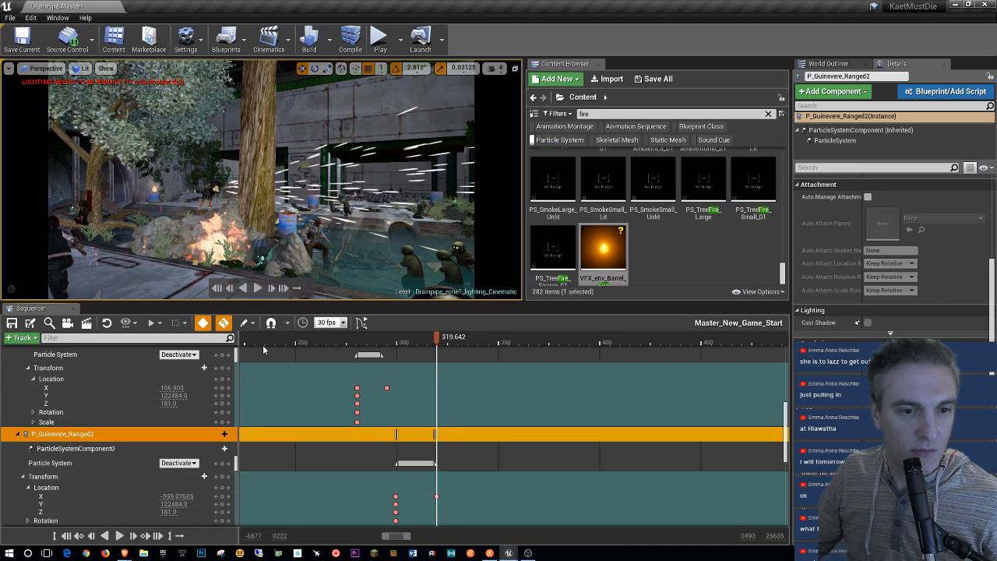
Step: Replay the shot from about frame 235 and pause at about frame 343 to review the extended projectile path
{"action": "left_click", "coordinate": [264, 343]}
{"action": "left_click", "coordinate": [259, 288]}
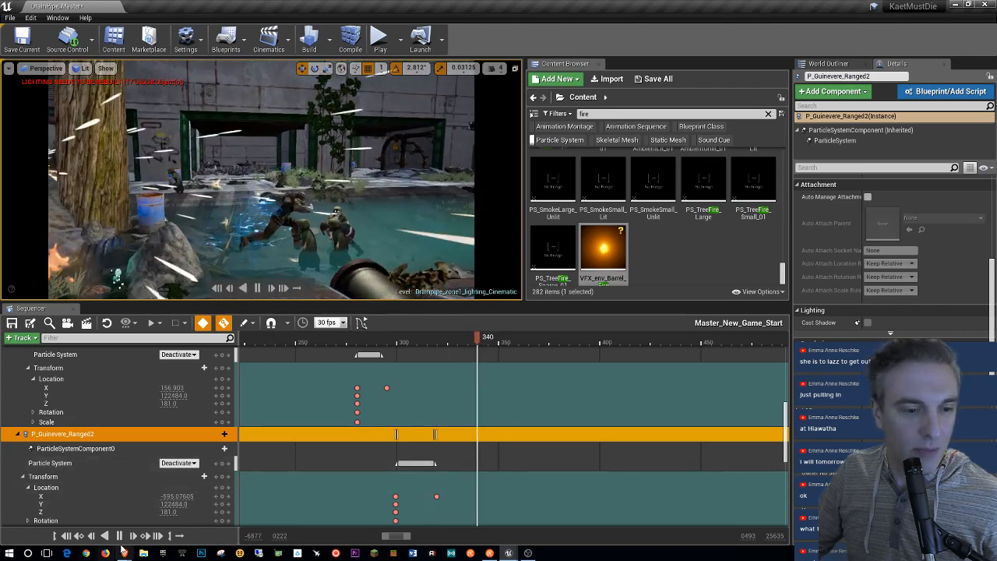
{"action": "left_click", "coordinate": [119, 535]}
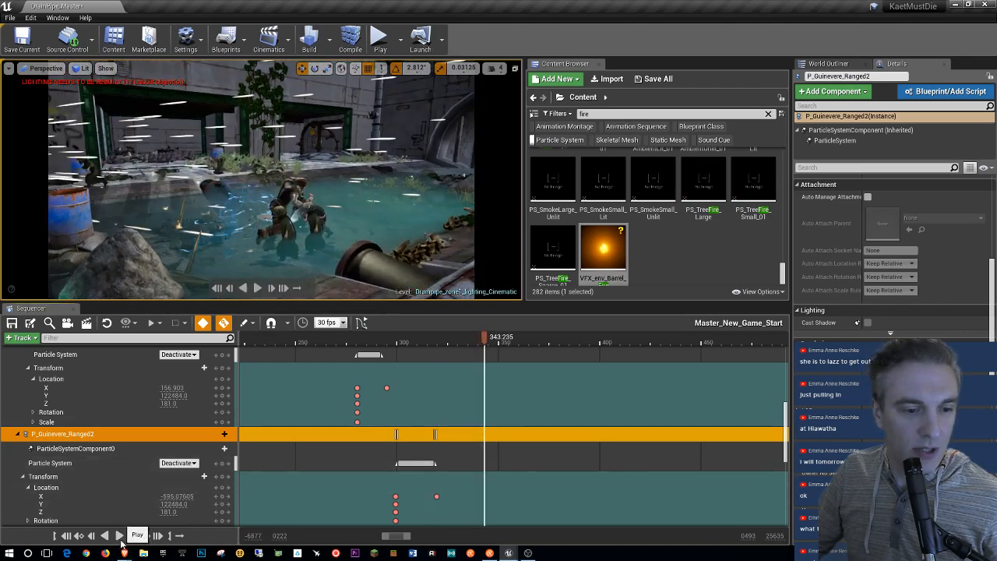
Step: Scrub over the start of P_Guinevere_Ranged2's effect and move its Activate key to about frame 299
{"action": "left_click", "coordinate": [396, 465]}
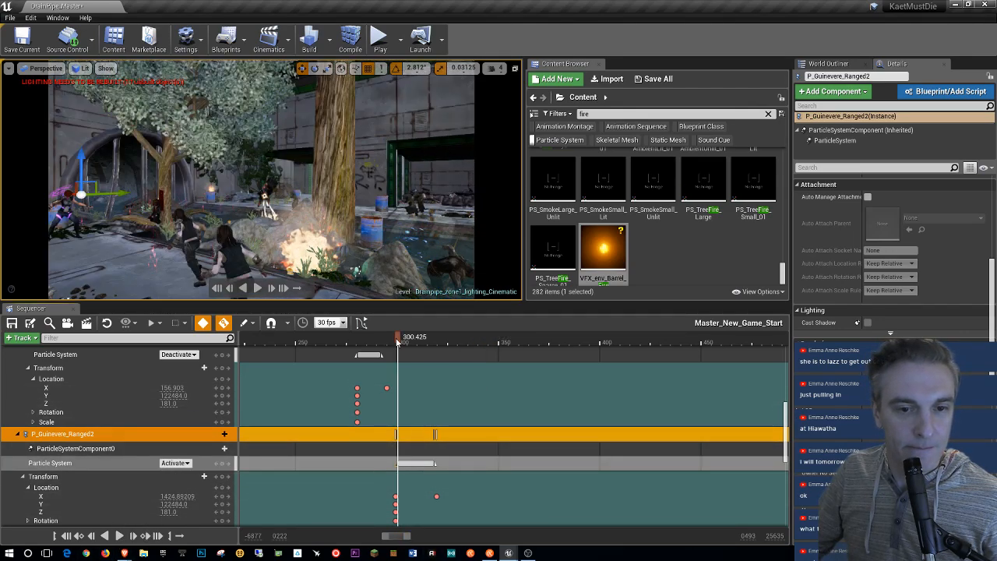
{"action": "mouse_move", "coordinate": [398, 340]}
{"action": "left_mouse_down"}
{"action": "mouse_move", "coordinate": [379, 343]}
{"action": "mouse_move", "coordinate": [408, 346]}
{"action": "left_mouse_up"}
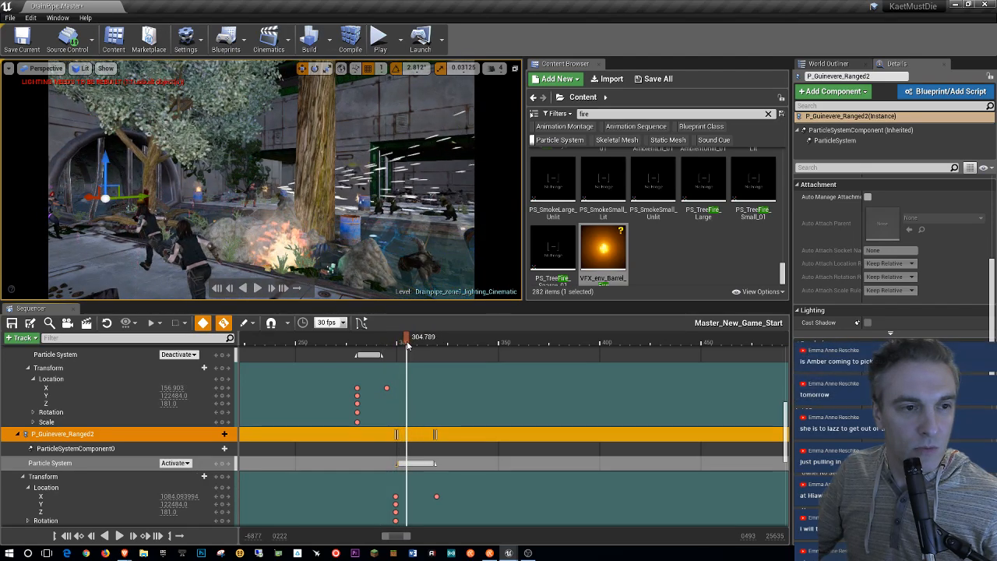
{"action": "left_click", "coordinate": [399, 462]}
{"action": "mouse_move", "coordinate": [399, 463]}
{"action": "left_mouse_down"}
{"action": "mouse_move", "coordinate": [410, 463]}
{"action": "mouse_move", "coordinate": [397, 464]}
{"action": "left_mouse_up"}
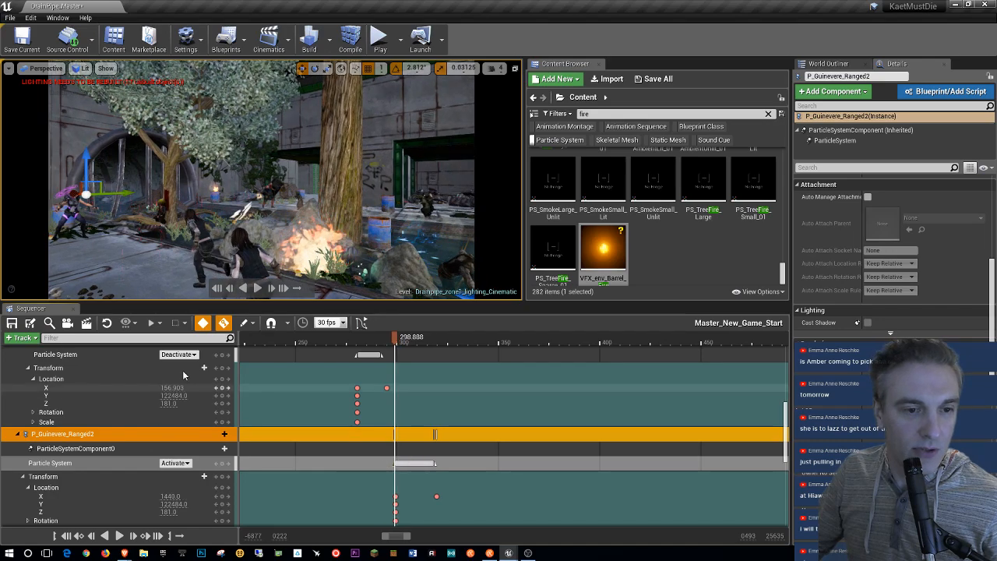
Step: Unlock the viewport from the sequence camera, frame Guinevere in a free view, and save the changes
{"action": "scroll", "coordinate": [187, 374], "scroll_direction": "up", "scroll_amount": 10}
{"action": "left_click", "coordinate": [224, 370]}
{"action": "right_click_drag", "start_coordinate": [230, 214], "coordinate": [137, 253]}
{"action": "key", "text": "w"}
{"action": "key", "text": "s"}
{"action": "scroll", "coordinate": [145, 405], "scroll_direction": "down", "scroll_amount": 10}
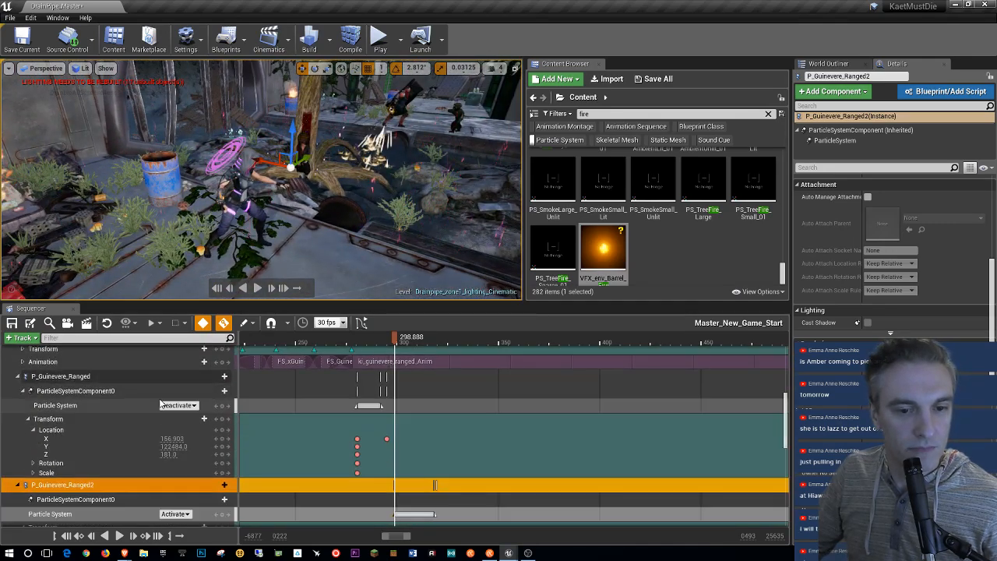
{"action": "key", "text": "ctrl+s"}
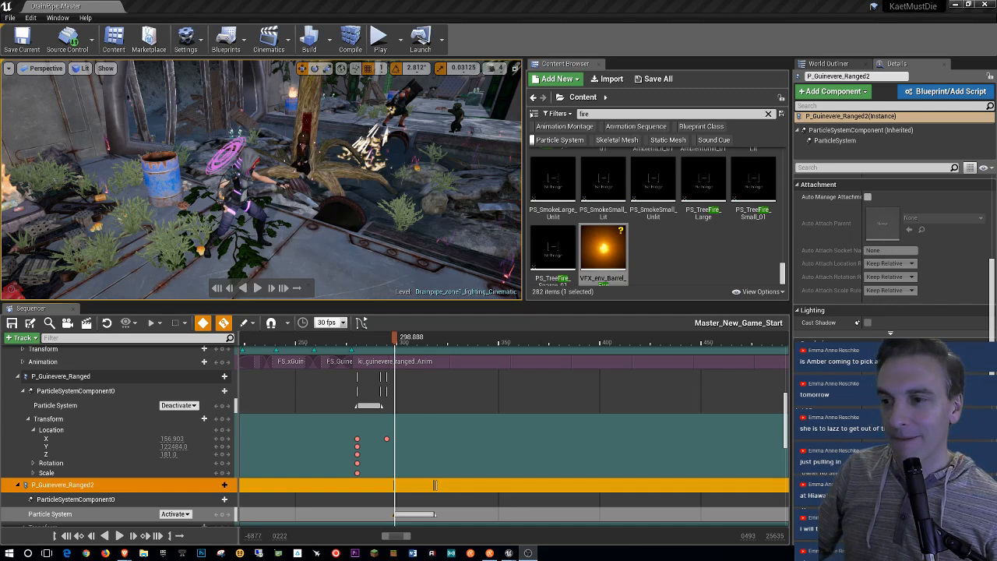
Step: Scrub to about frame 339 to examine Guinevere's attack pose alongside the keys of both ranged effects
{"action": "left_click_drag", "start_coordinate": [403, 346], "coordinate": [476, 373]}
{"action": "scroll", "coordinate": [144, 425], "scroll_direction": "down", "scroll_amount": 2}
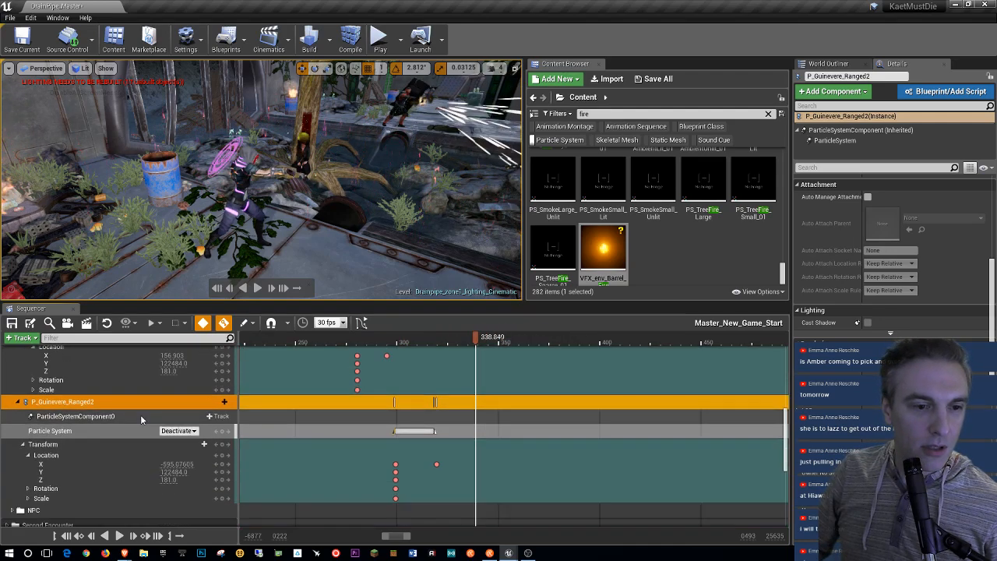
{"action": "scroll", "coordinate": [145, 415], "scroll_direction": "up", "scroll_amount": 2}
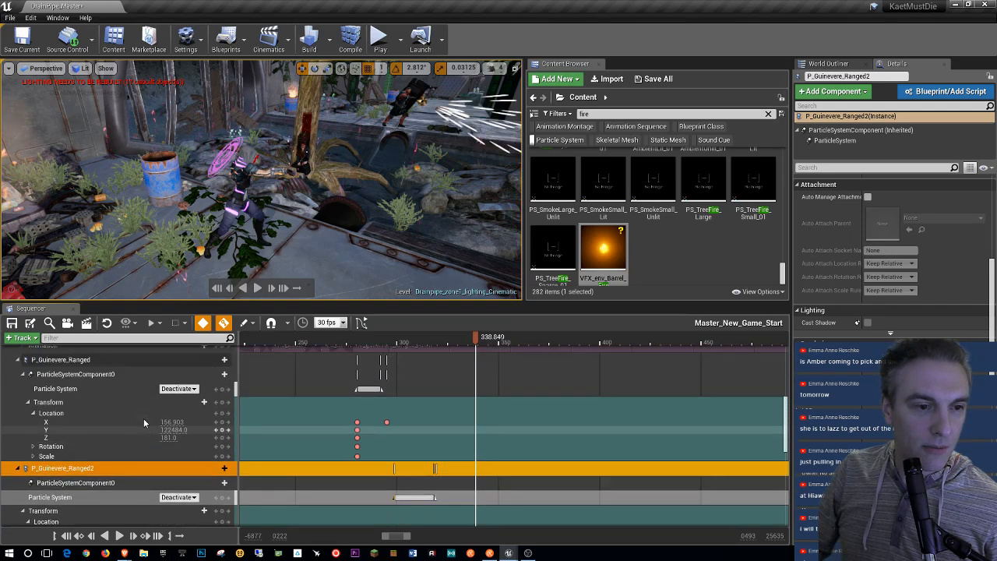
Step: Collapse P_Guinevere_Ranged's tracks and move P_Guinevere_Ranged2's starting transform keys to about frame 308
{"action": "left_click", "coordinate": [17, 360]}
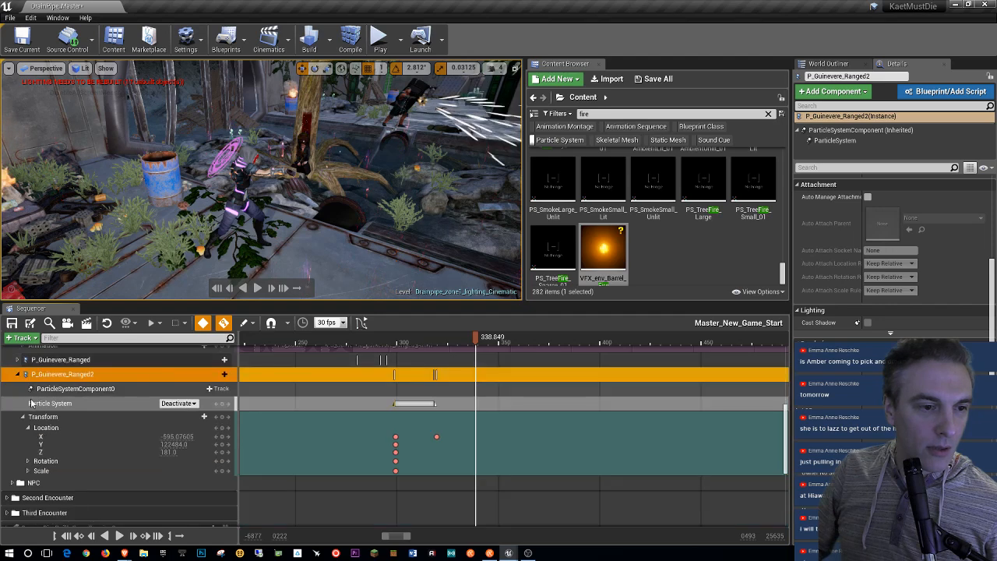
{"action": "scroll", "coordinate": [144, 444], "scroll_direction": "up", "scroll_amount": 2}
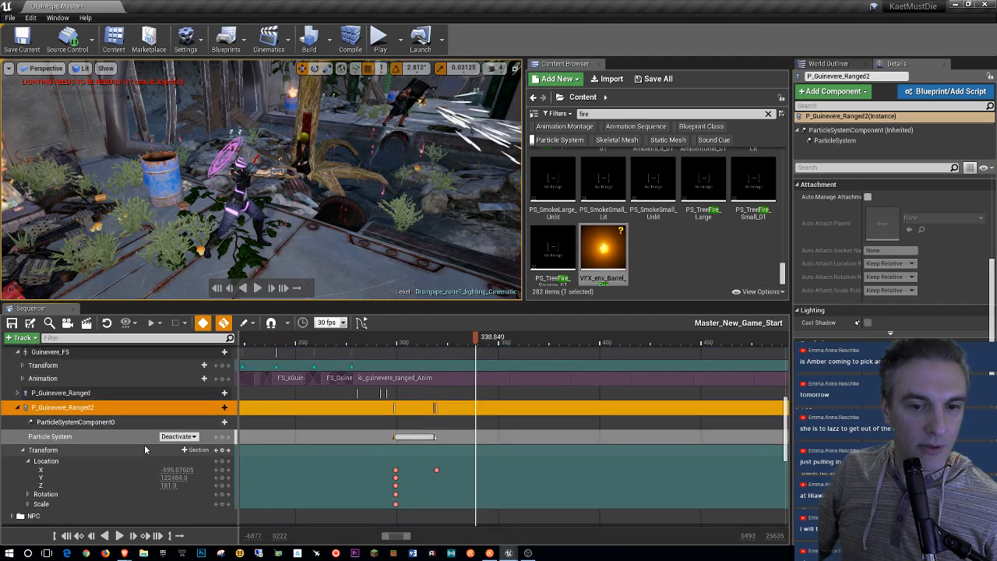
{"action": "scroll", "coordinate": [144, 444], "scroll_direction": "down", "scroll_amount": 1}
{"action": "left_click_drag", "start_coordinate": [477, 335], "coordinate": [417, 356]}
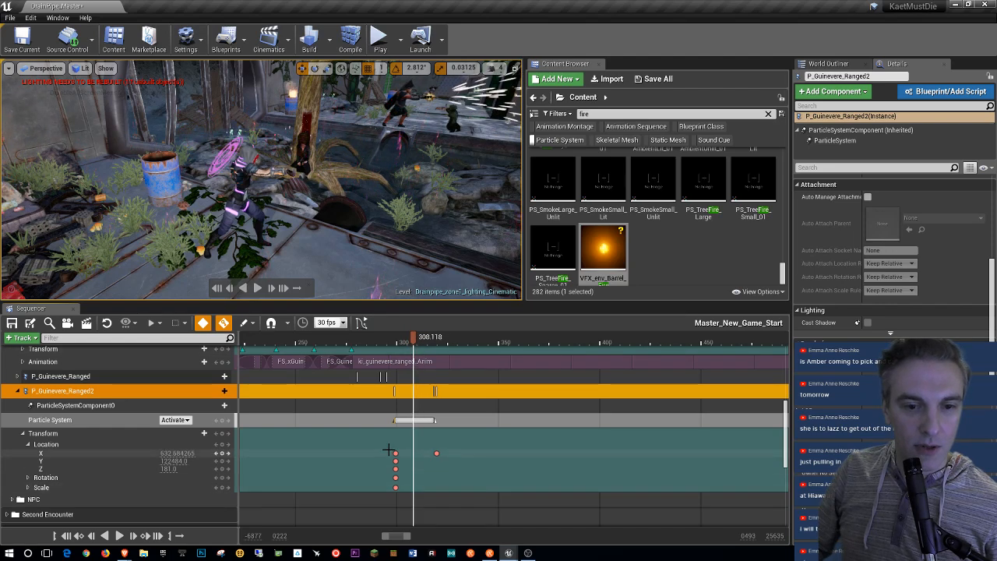
{"action": "left_click_drag", "start_coordinate": [389, 447], "coordinate": [416, 452]}
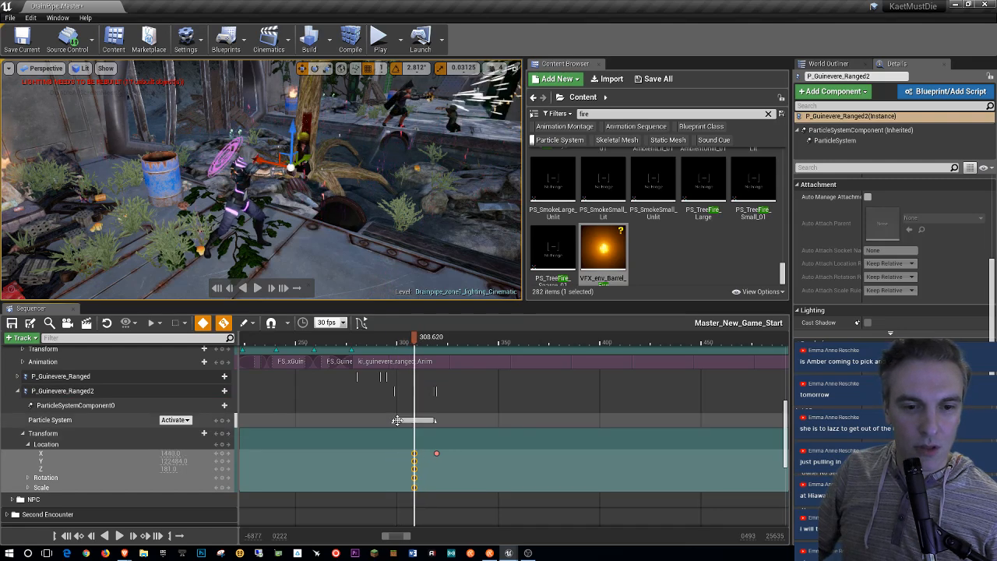
Step: Retime P_Guinevere_Ranged2's other keys: Activate to about frame 308, Deactivate to about frame 330, and final Location X to about frame 326
{"action": "left_click", "coordinate": [395, 420]}
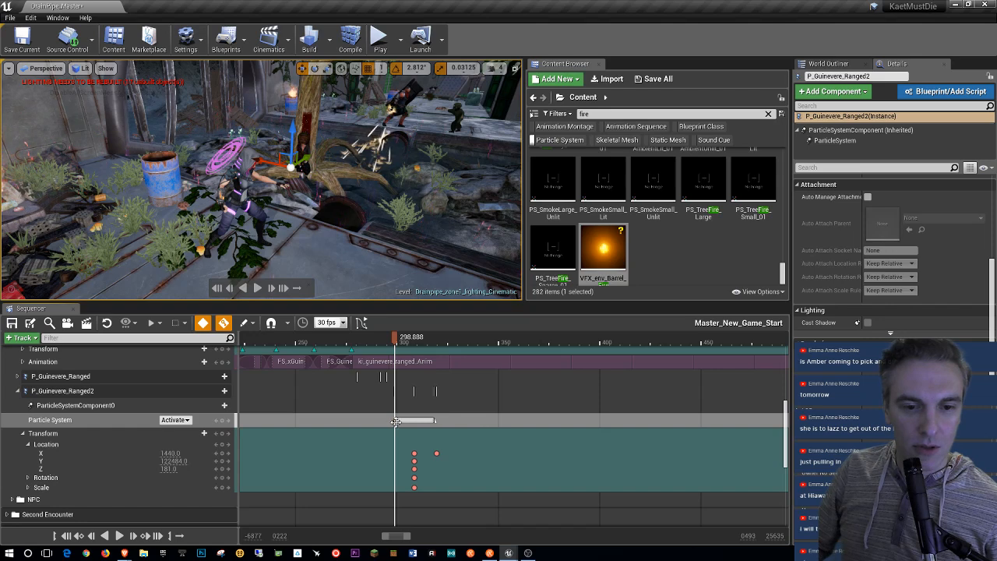
{"action": "left_click_drag", "start_coordinate": [395, 421], "coordinate": [414, 427]}
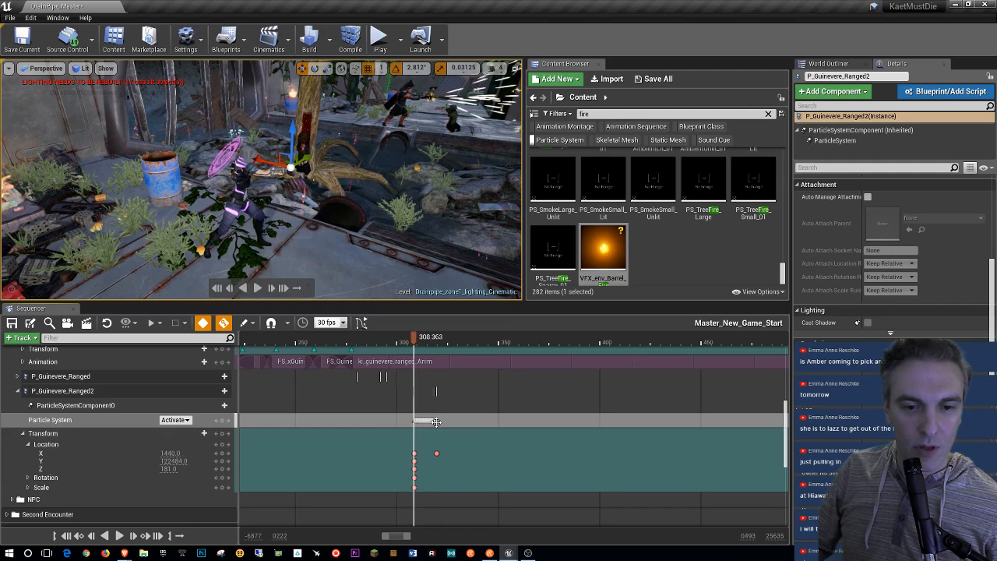
{"action": "left_click_drag", "start_coordinate": [434, 421], "coordinate": [457, 421]}
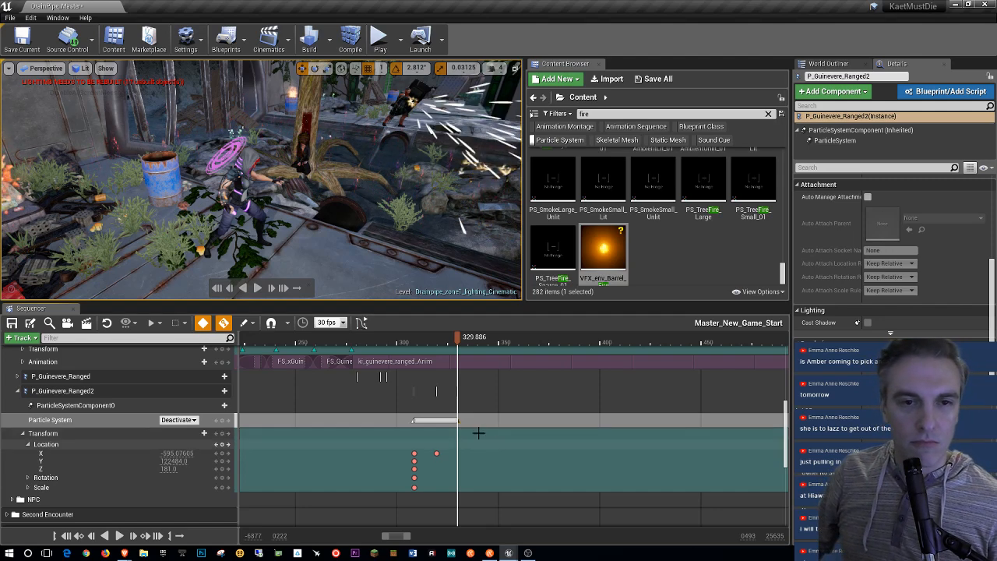
{"action": "mouse_move", "coordinate": [436, 453]}
{"action": "left_mouse_down"}
{"action": "mouse_move", "coordinate": [467, 454]}
{"action": "mouse_move", "coordinate": [449, 459]}
{"action": "left_mouse_up"}
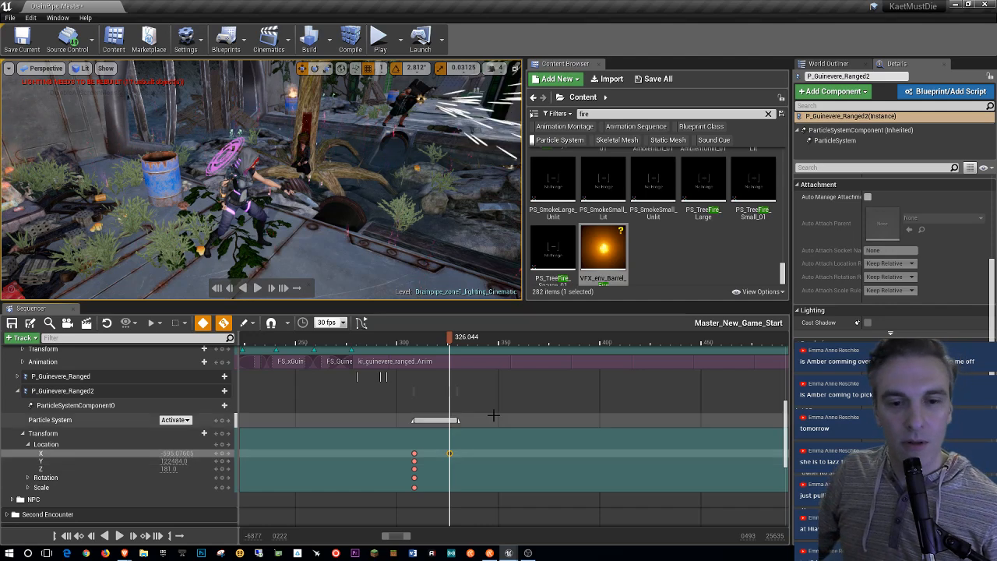
Step: Lock the viewport to the camera cuts and replay the shot from about frame 230, pausing at about frame 357
{"action": "scroll", "coordinate": [214, 434], "scroll_direction": "up", "scroll_amount": 1}
{"action": "scroll", "coordinate": [214, 434], "scroll_direction": "up", "scroll_amount": 10}
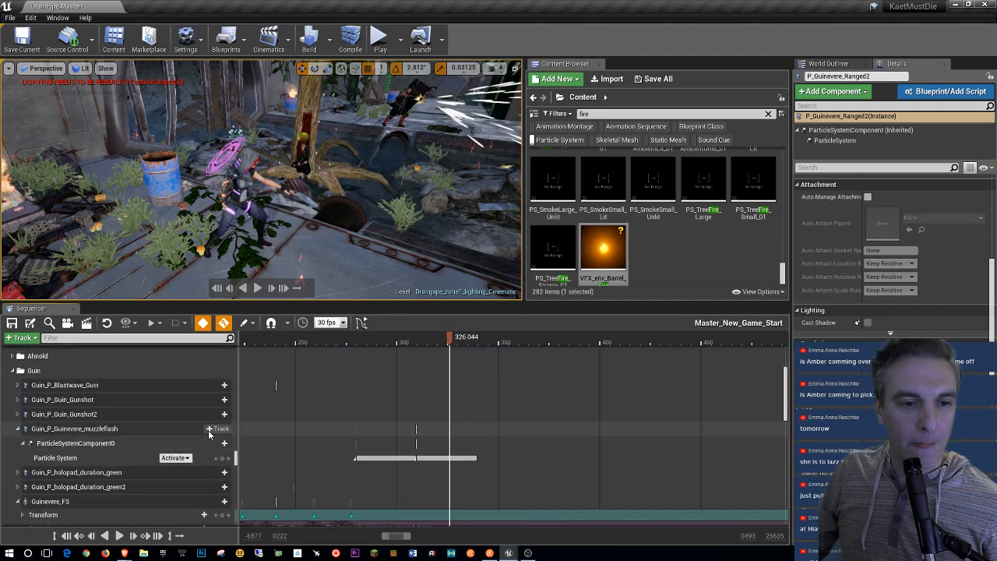
{"action": "left_click", "coordinate": [225, 368]}
{"action": "scroll", "coordinate": [183, 458], "scroll_direction": "down", "scroll_amount": 10}
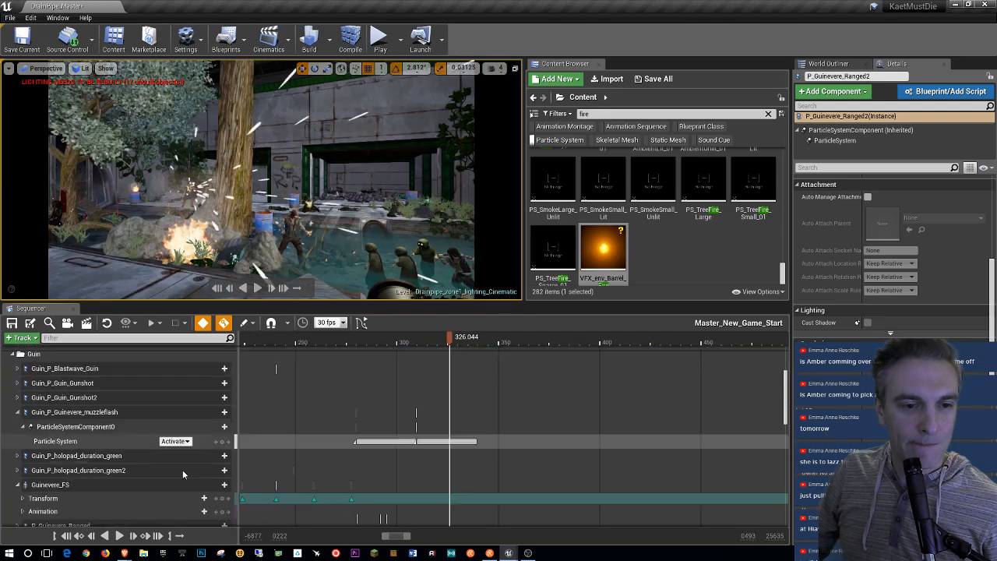
{"action": "left_click_drag", "start_coordinate": [449, 341], "coordinate": [254, 350]}
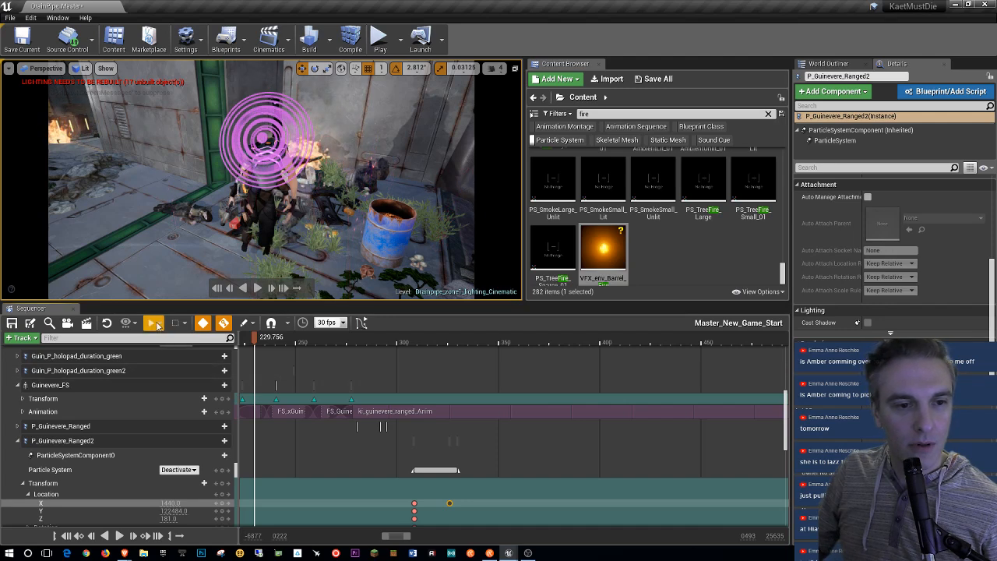
{"action": "left_click", "coordinate": [173, 275]}
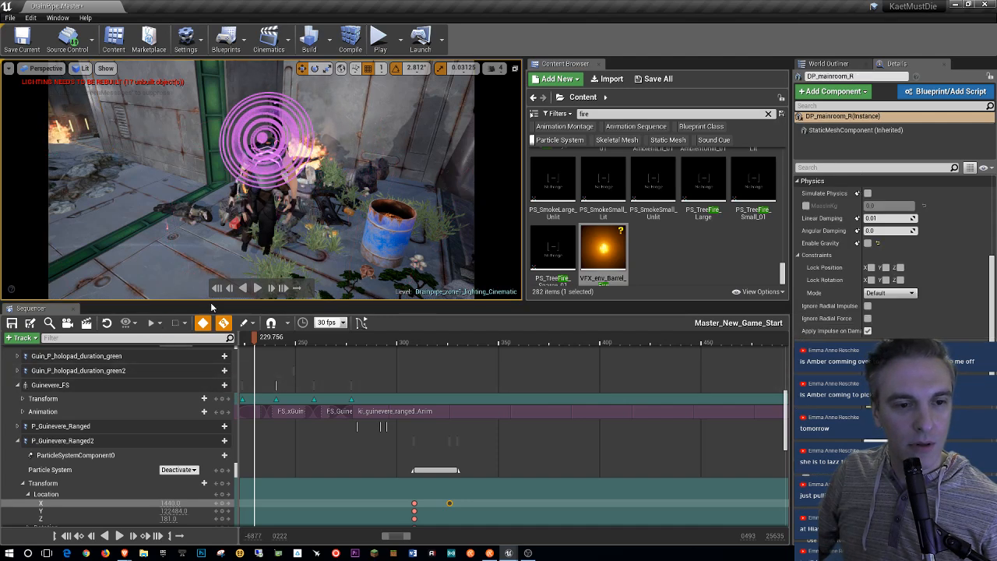
{"action": "left_click", "coordinate": [258, 287]}
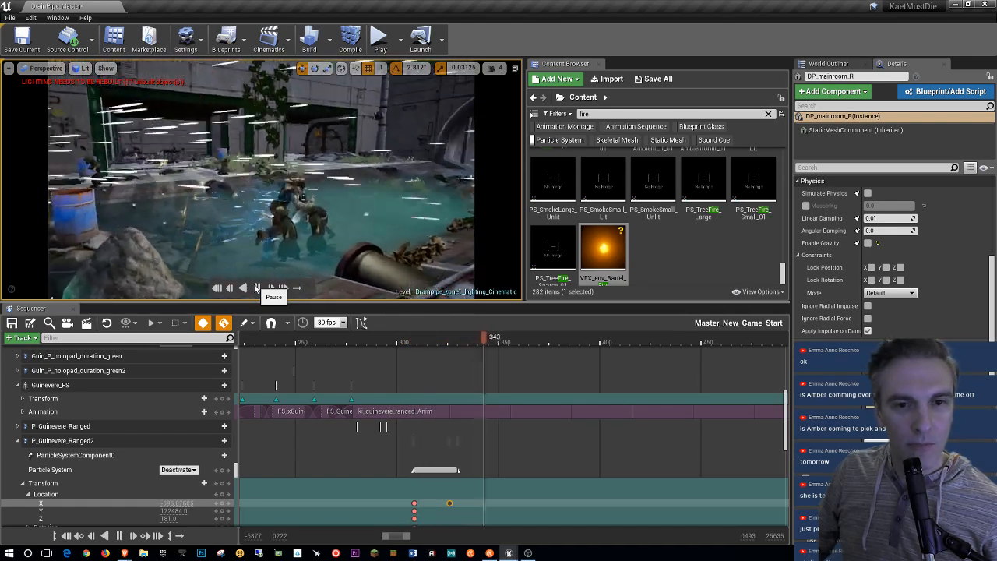
{"action": "left_click", "coordinate": [258, 288]}
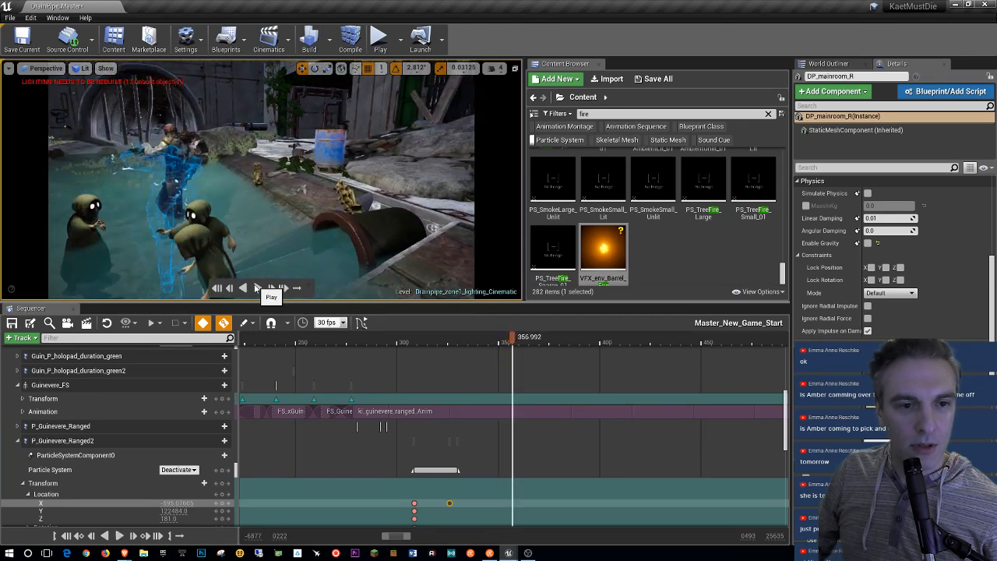
Step: Play the cinematic from its very beginning in a full-screen viewport, and return to the normal editor layout
{"action": "left_click", "coordinate": [122, 441]}
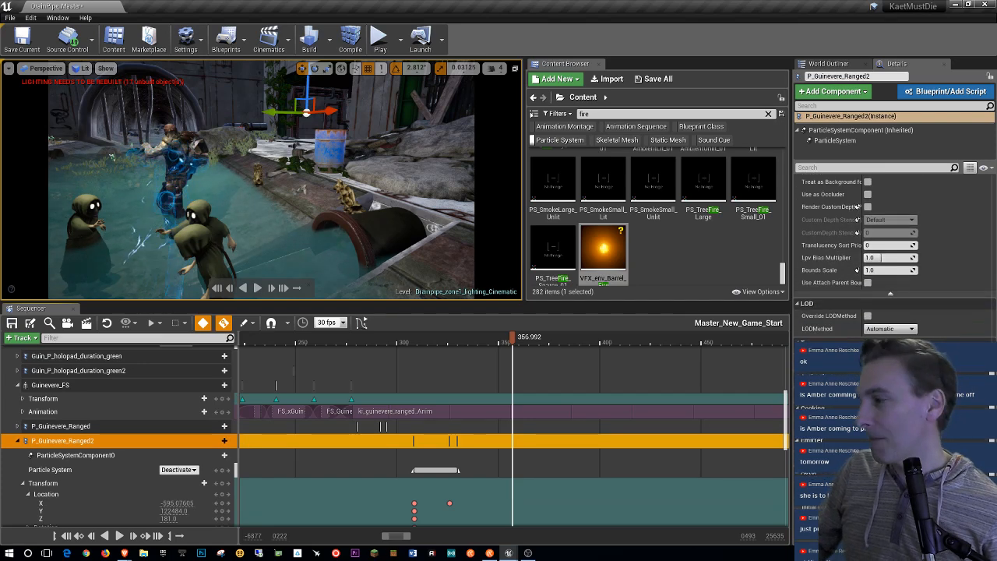
{"action": "left_click", "coordinate": [64, 536]}
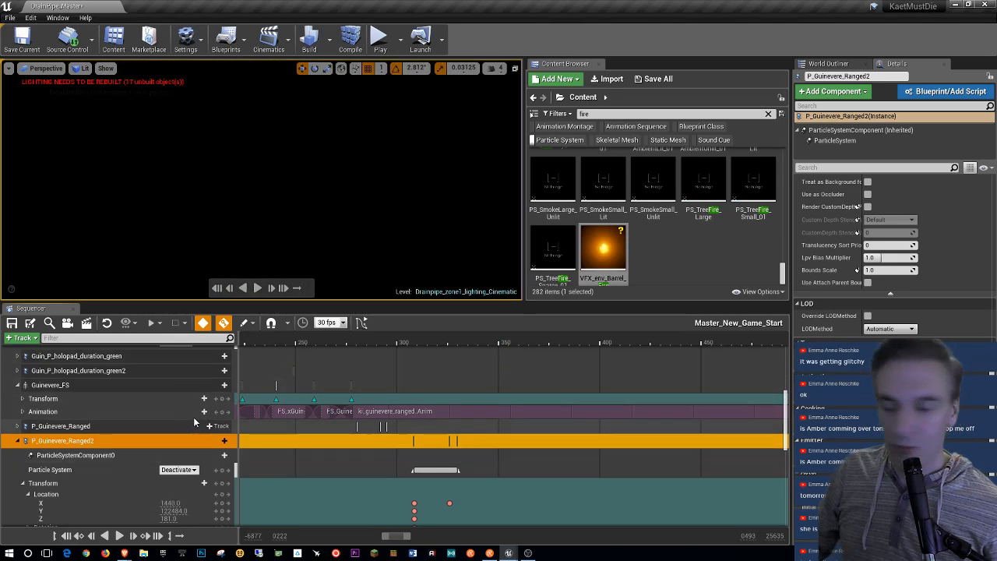
{"action": "scroll", "coordinate": [195, 439], "scroll_direction": "up", "scroll_amount": 5}
{"action": "scroll", "coordinate": [196, 439], "scroll_direction": "up", "scroll_amount": 1}
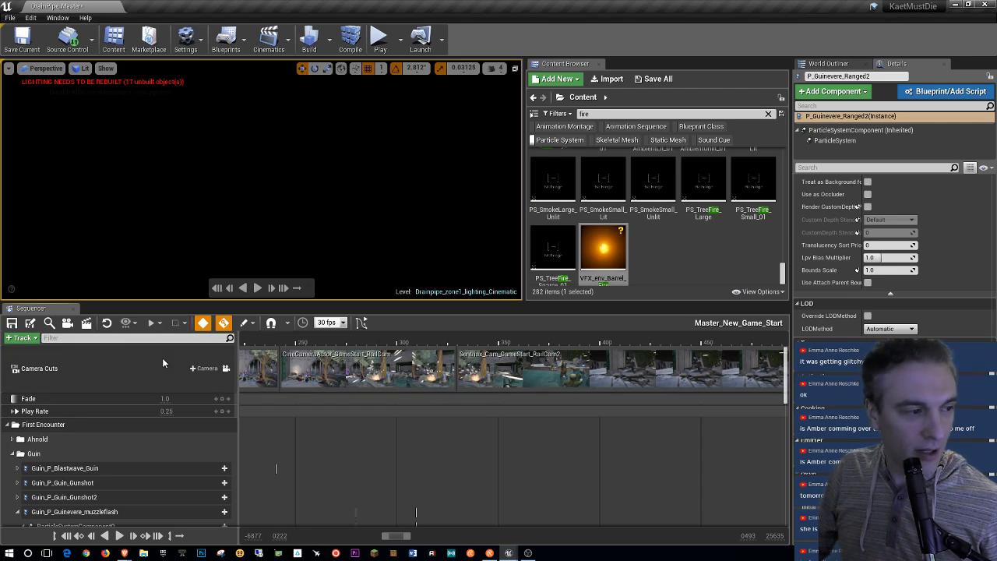
{"action": "left_click", "coordinate": [257, 288]}
{"action": "key", "text": "F11"}
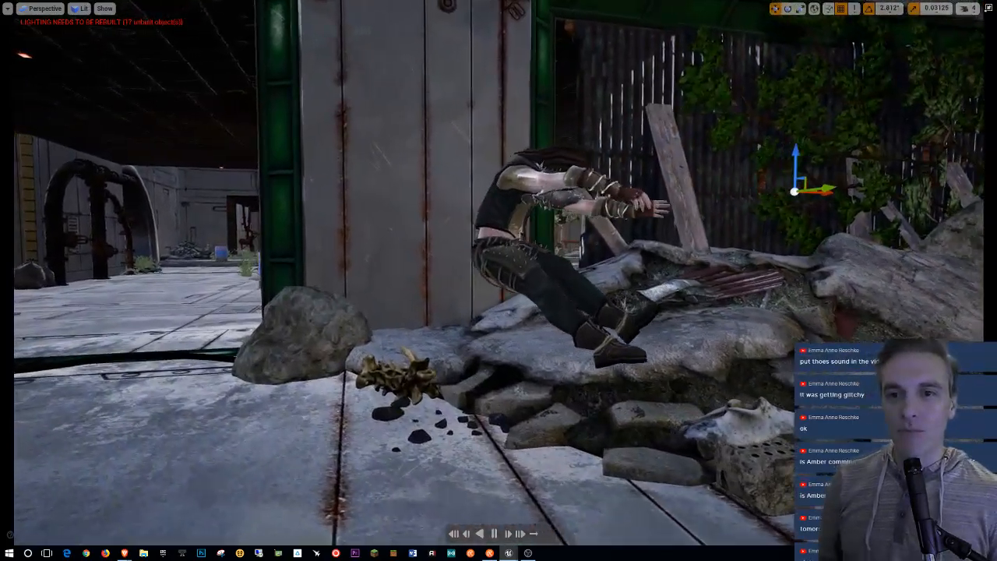
{"action": "key", "text": "F11"}
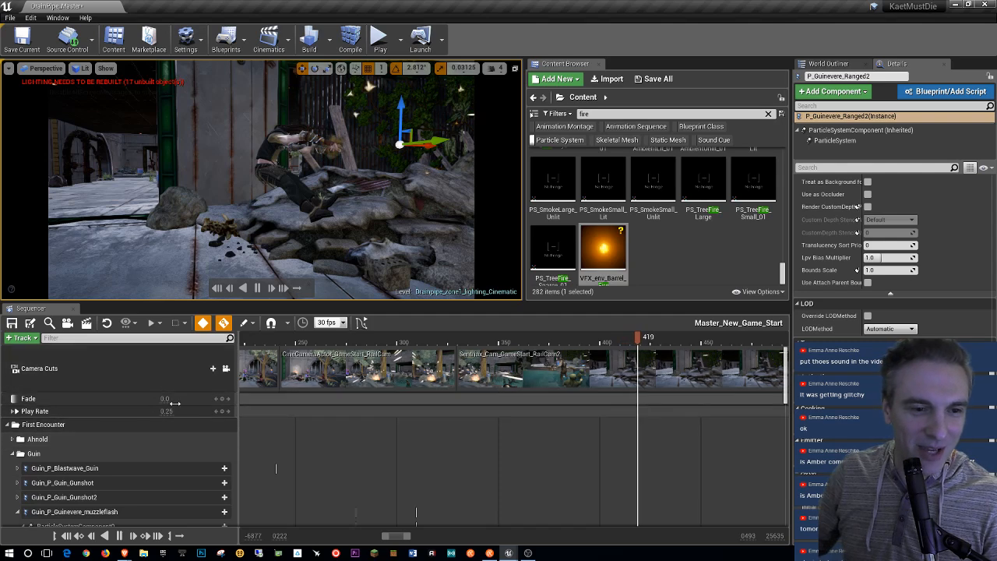
Step: Pause playback at about frame 425 and save the sequence and the level
{"action": "left_click", "coordinate": [258, 287]}
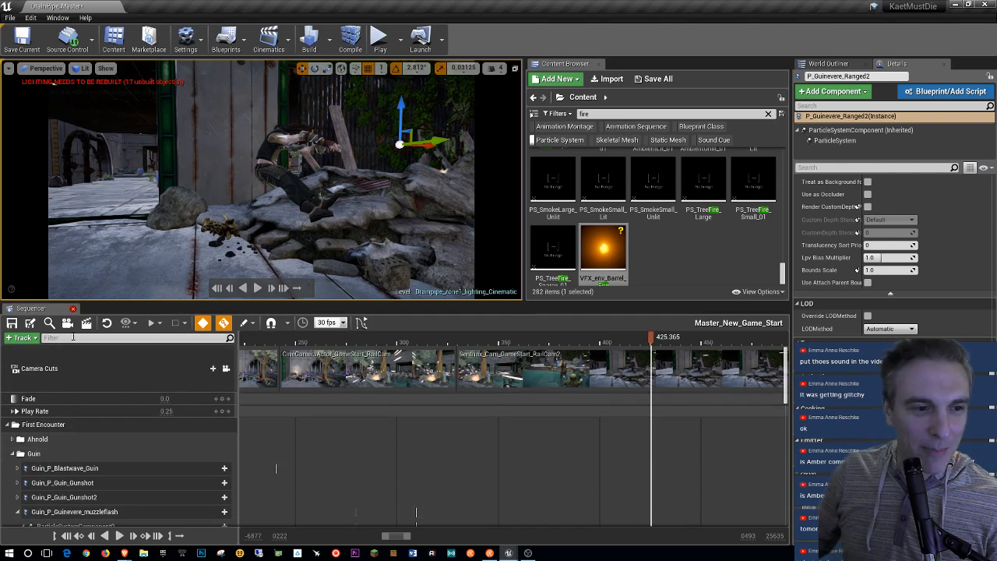
{"action": "left_click", "coordinate": [12, 323]}
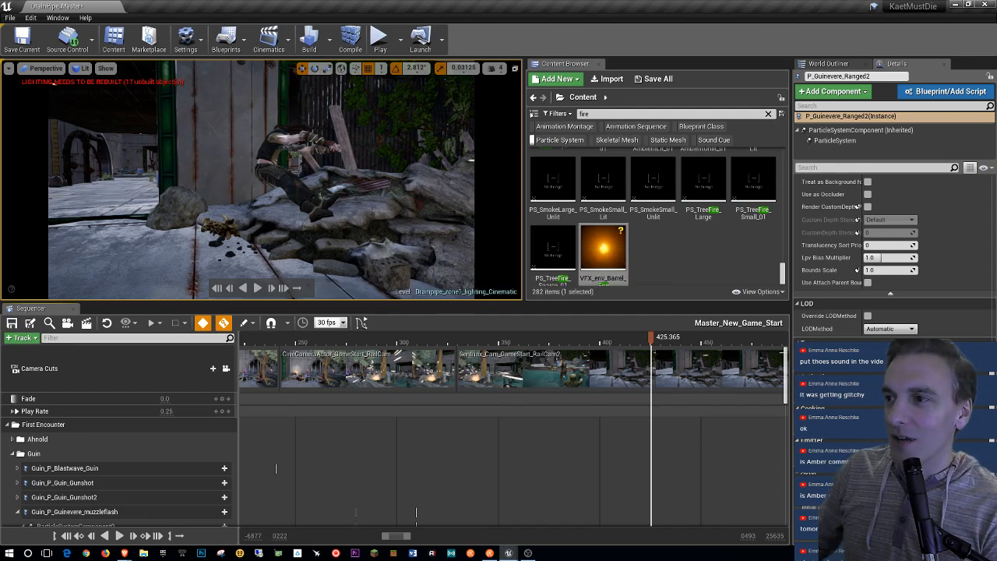
{"action": "key", "text": "ctrl+s"}
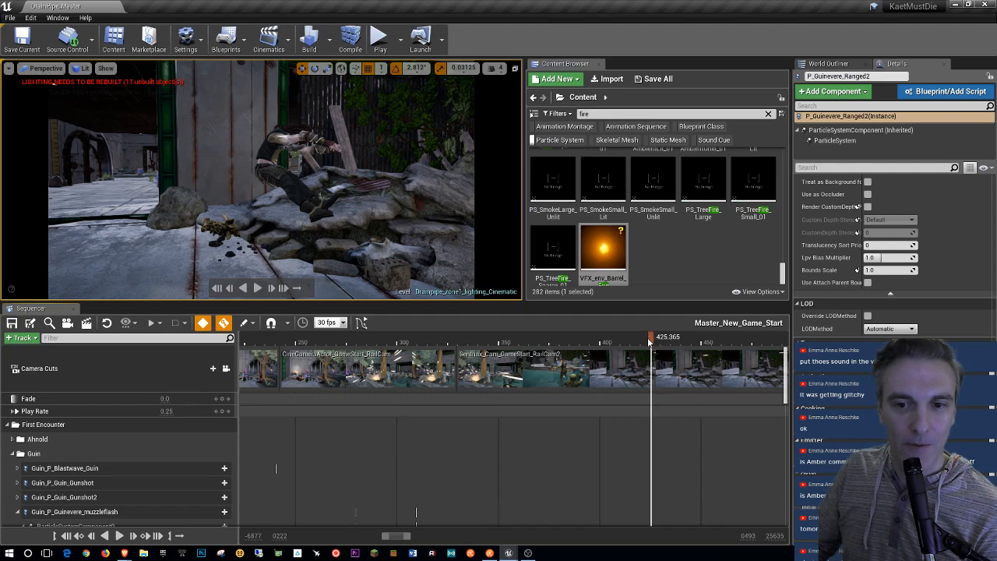
Step: Move M_Blood_Splatter_29_Inst's Visibility keys earlier so the decal turns on at about frame 248
{"action": "left_click_drag", "start_coordinate": [651, 344], "coordinate": [319, 396]}
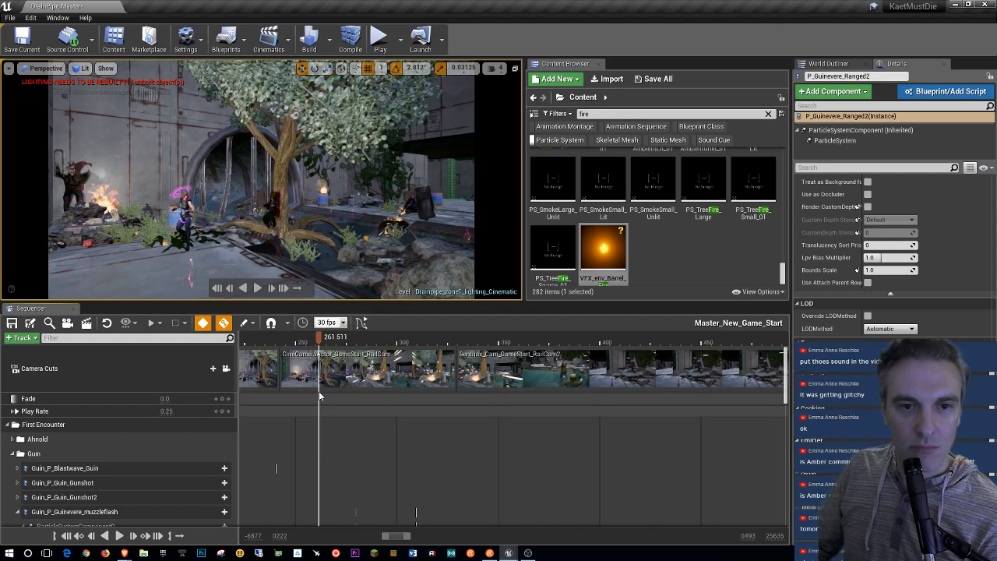
{"action": "left_click_drag", "start_coordinate": [319, 391], "coordinate": [293, 468]}
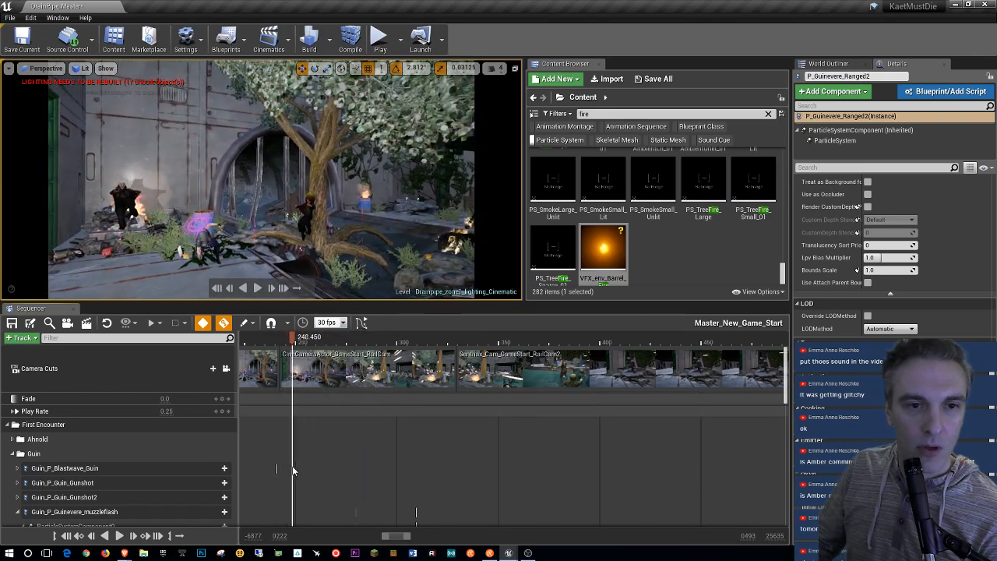
{"action": "scroll", "coordinate": [78, 452], "scroll_direction": "down", "scroll_amount": 10}
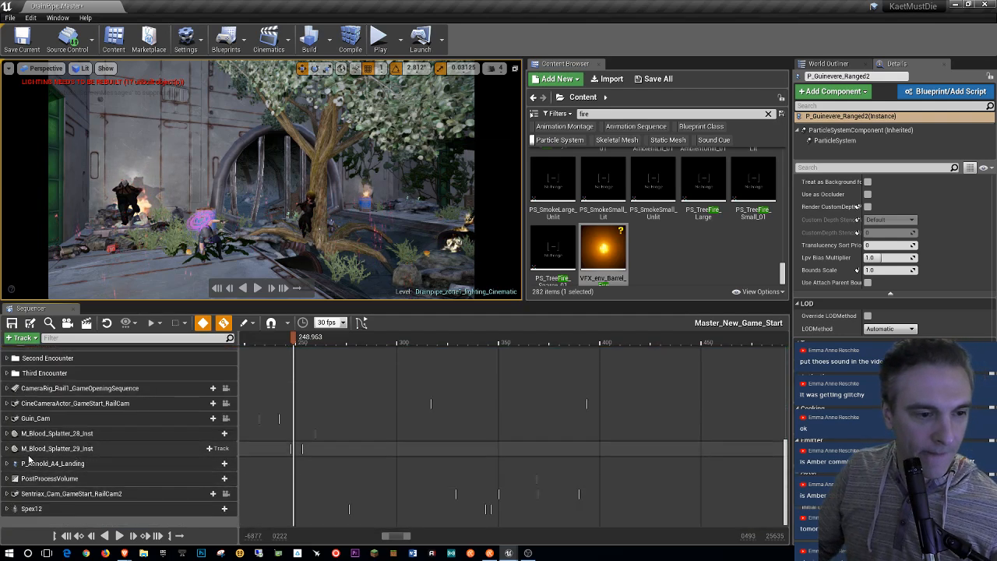
{"action": "left_click", "coordinate": [8, 449]}
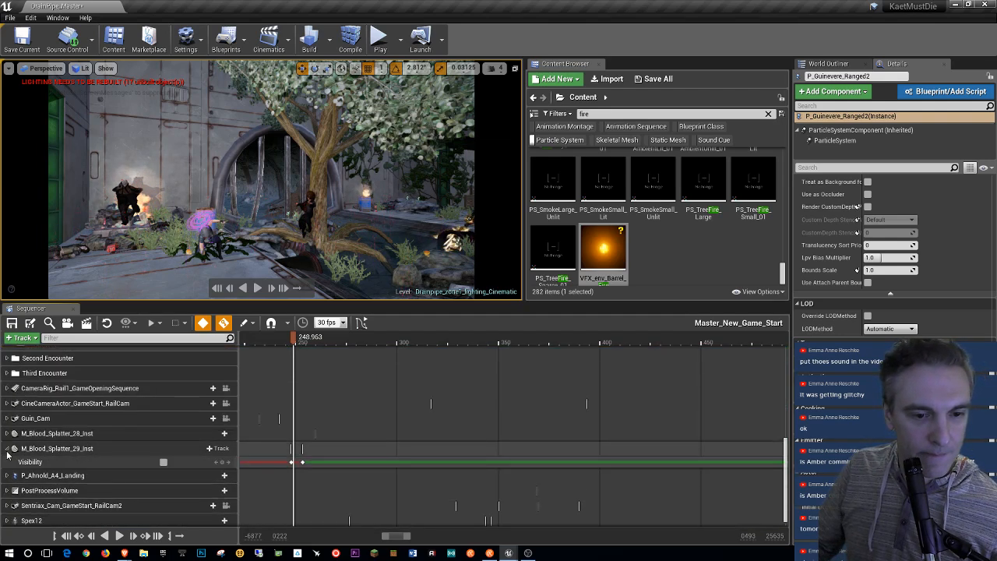
{"action": "left_click_drag", "start_coordinate": [303, 462], "coordinate": [292, 464]}
{"action": "left_click_drag", "start_coordinate": [292, 465], "coordinate": [296, 465]}
{"action": "left_click_drag", "start_coordinate": [297, 340], "coordinate": [289, 375]}
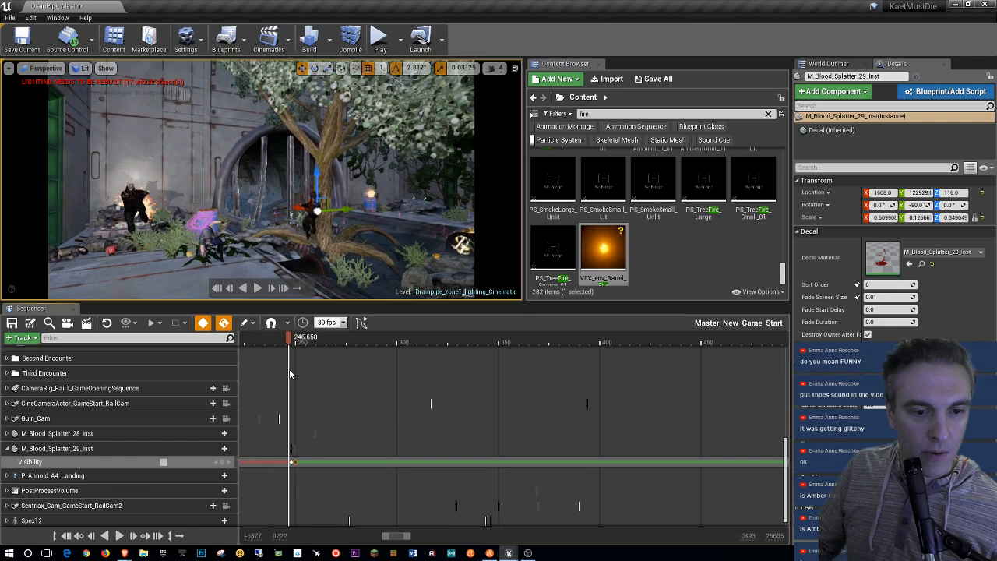
{"action": "left_click_drag", "start_coordinate": [290, 463], "coordinate": [291, 463]}
Step: Scrub between about frames 289 and 241 to check the blood splatter's timing, and save the sequence
{"action": "left_click_drag", "start_coordinate": [292, 340], "coordinate": [375, 348]}
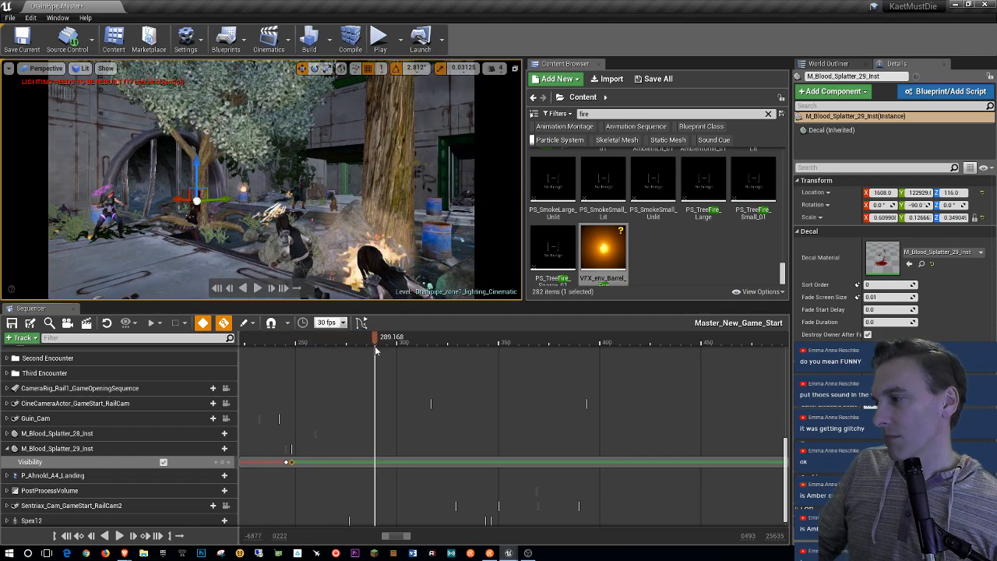
{"action": "left_click_drag", "start_coordinate": [374, 346], "coordinate": [277, 362]}
{"action": "left_click", "coordinate": [12, 323]}
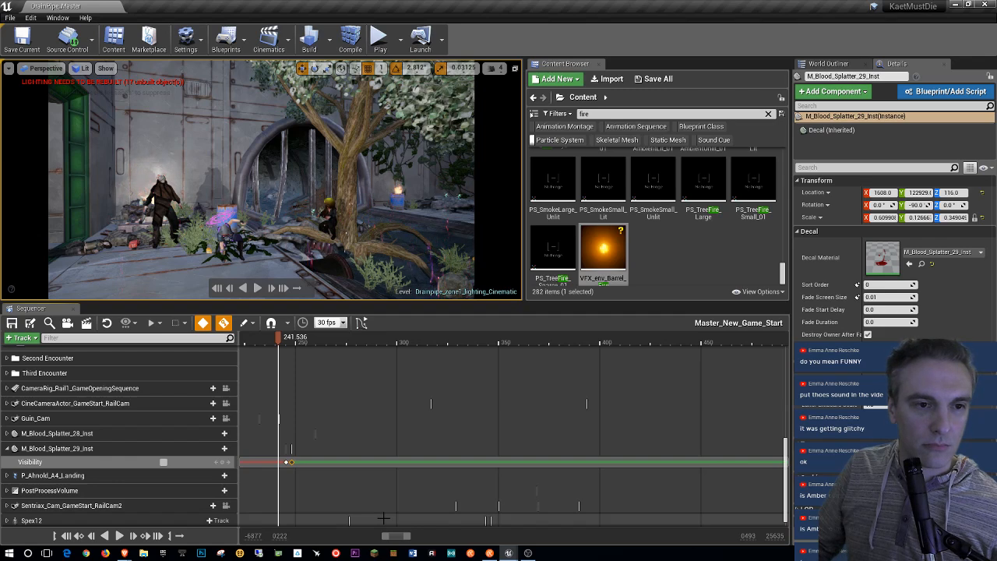
Step: Unlock the viewport from the sequence camera and select Guinevere_FS in a close free view at about frame 232
{"action": "scroll", "coordinate": [207, 425], "scroll_direction": "up", "scroll_amount": 10}
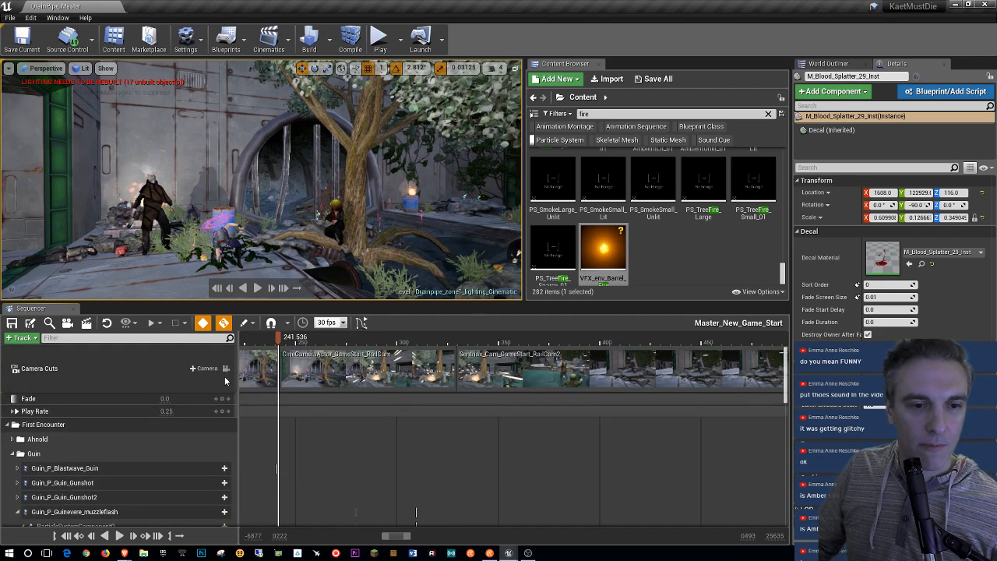
{"action": "left_click_drag", "start_coordinate": [279, 339], "coordinate": [261, 397]}
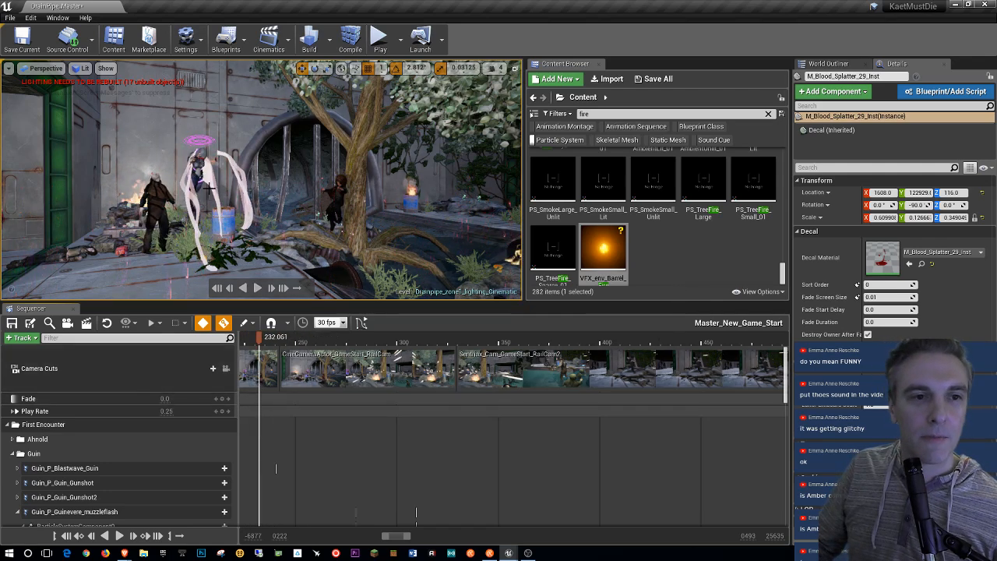
{"action": "left_click", "coordinate": [200, 165]}
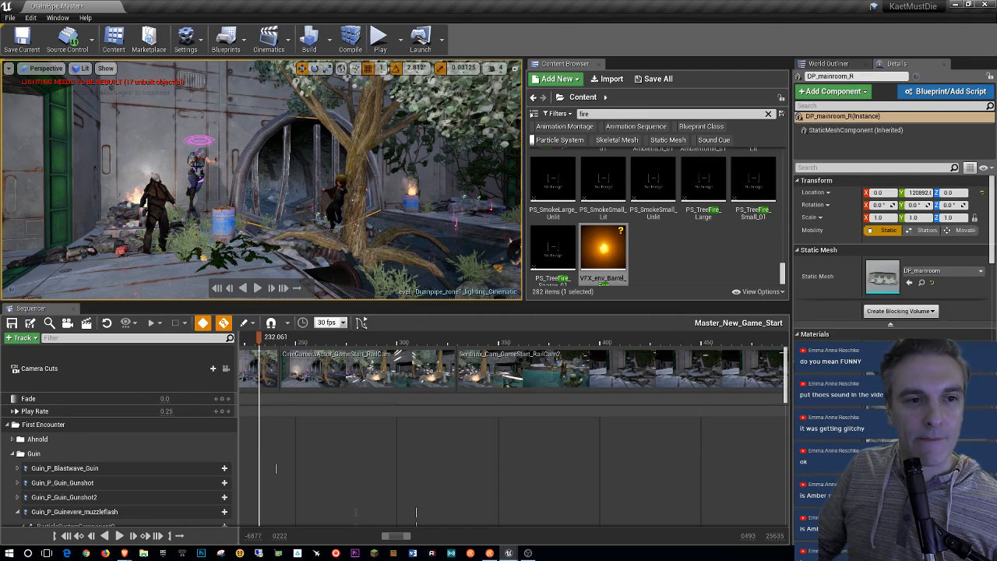
{"action": "left_click", "coordinate": [198, 164]}
{"action": "scroll", "coordinate": [165, 415], "scroll_direction": "up", "scroll_amount": 5}
{"action": "right_click_drag", "start_coordinate": [195, 211], "coordinate": [223, 274]}
{"action": "key", "text": "w"}
{"action": "key", "text": "s"}
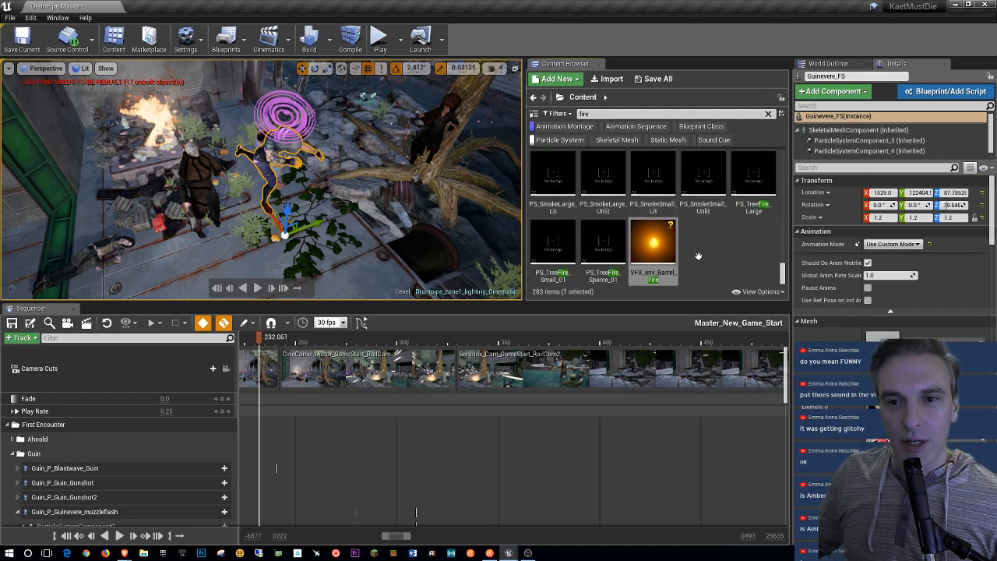
Step: Search the project's particle system assets for "guin"
{"action": "scroll", "coordinate": [686, 253], "scroll_direction": "up", "scroll_amount": 3}
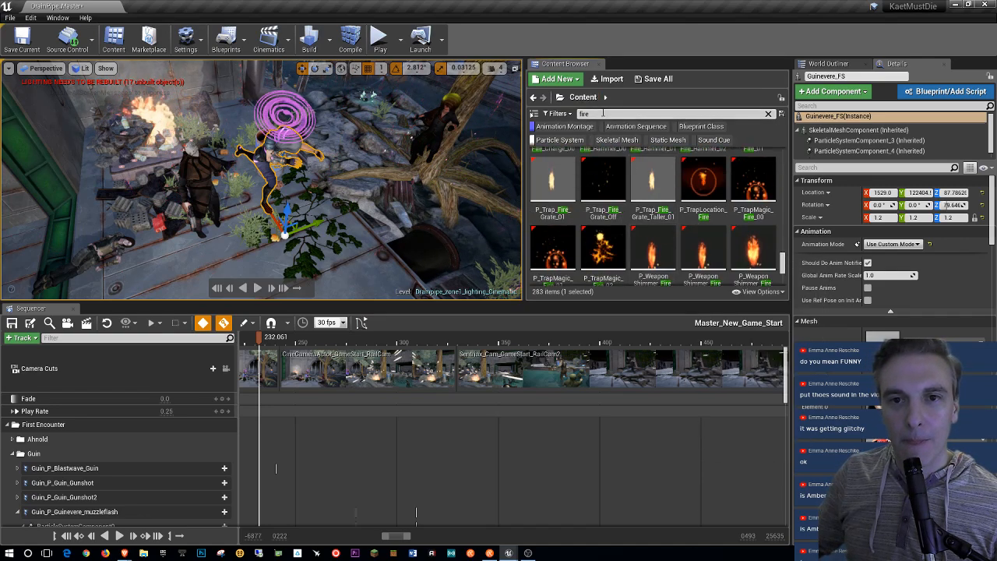
{"action": "type", "text": "guin"}
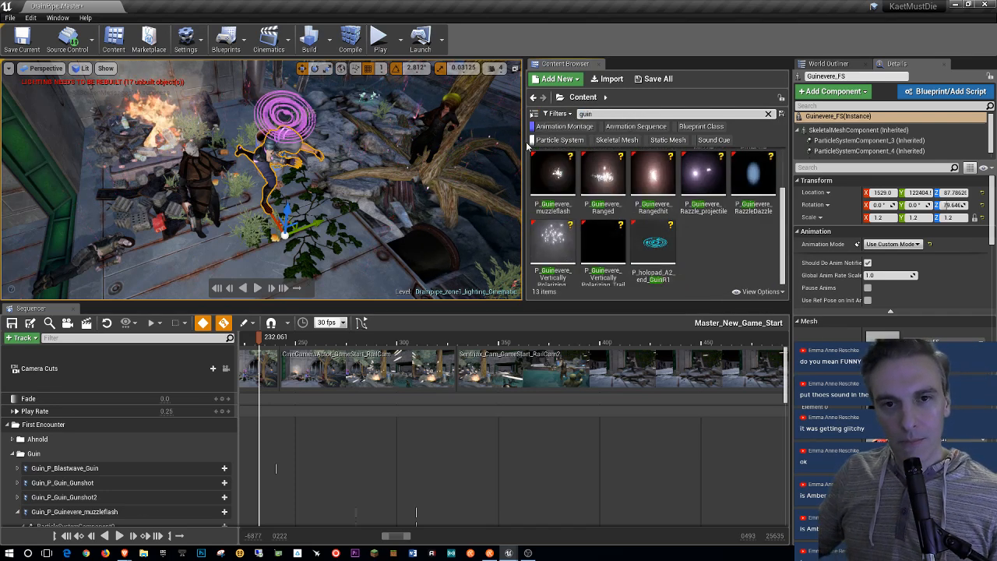
Step: Switch the "guin" asset results from particle systems to animation sequences
{"action": "left_click", "coordinate": [533, 141]}
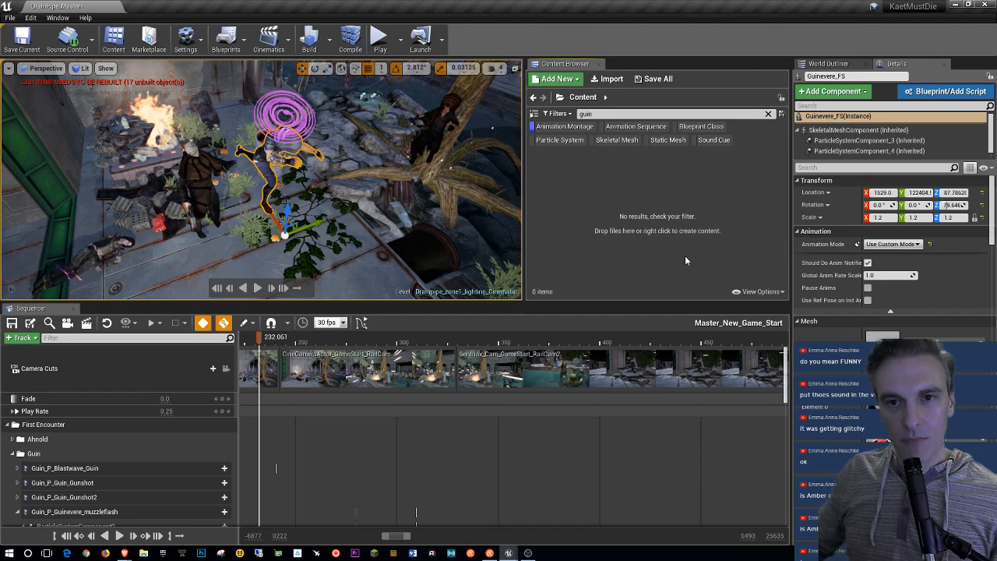
{"action": "left_click", "coordinate": [635, 127]}
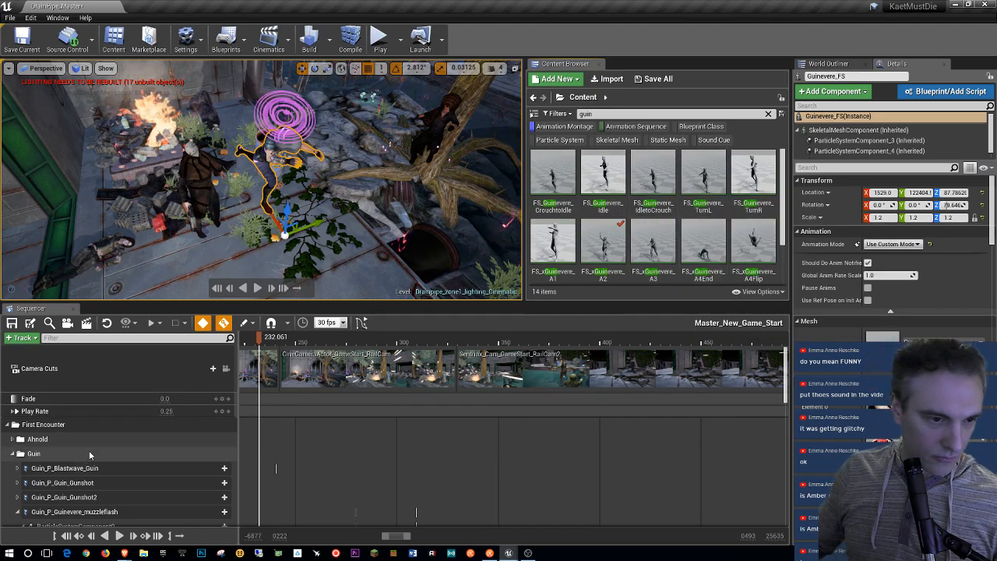
Step: Collapse the Guin_P_Guinevere_muzzleflash and P_Guinevere_Ranged2 tracks, leaving Guinevere_FS expanded to its Transform and Animation tracks
{"action": "scroll", "coordinate": [89, 451], "scroll_direction": "down", "scroll_amount": 5}
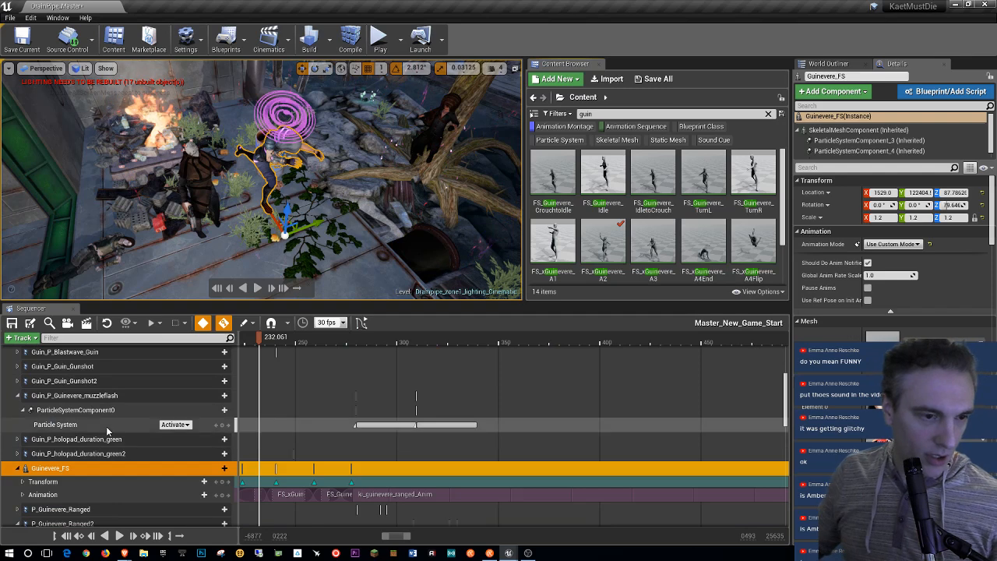
{"action": "left_click", "coordinate": [17, 395]}
{"action": "left_click", "coordinate": [17, 424]}
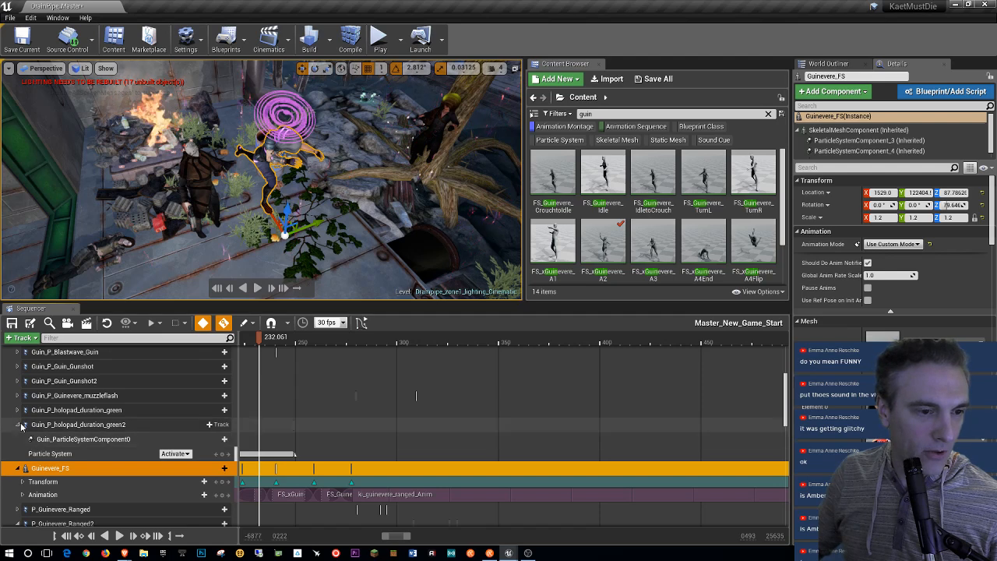
{"action": "left_click", "coordinate": [17, 424]}
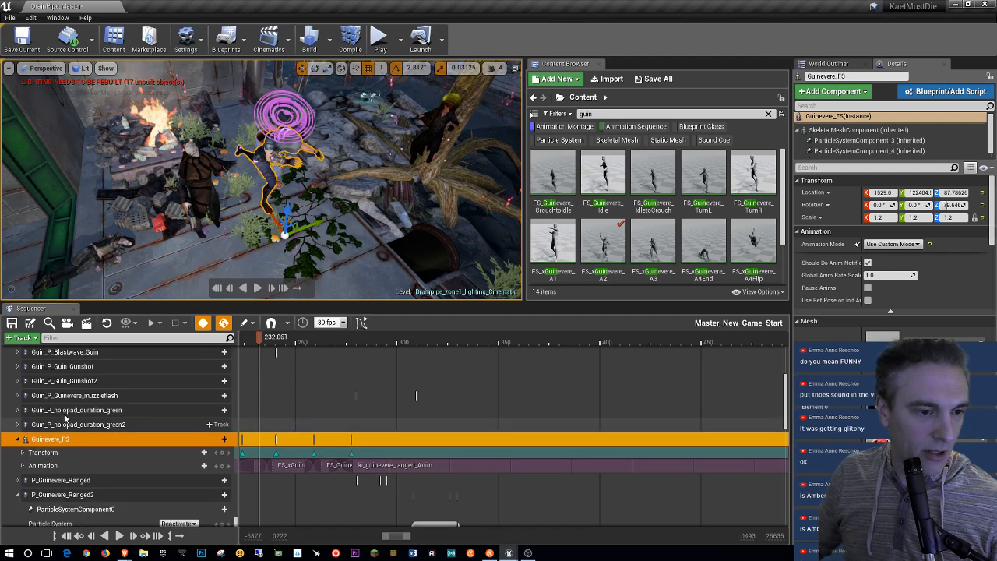
{"action": "left_click", "coordinate": [17, 440]}
{"action": "scroll", "coordinate": [163, 467], "scroll_direction": "down", "scroll_amount": 2}
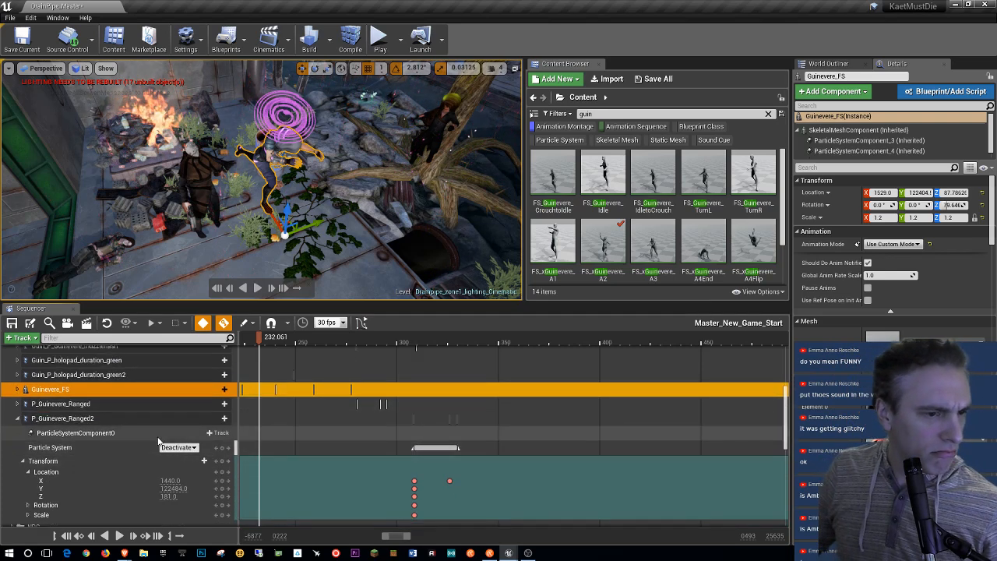
{"action": "left_click", "coordinate": [18, 418]}
{"action": "left_click", "coordinate": [17, 389]}
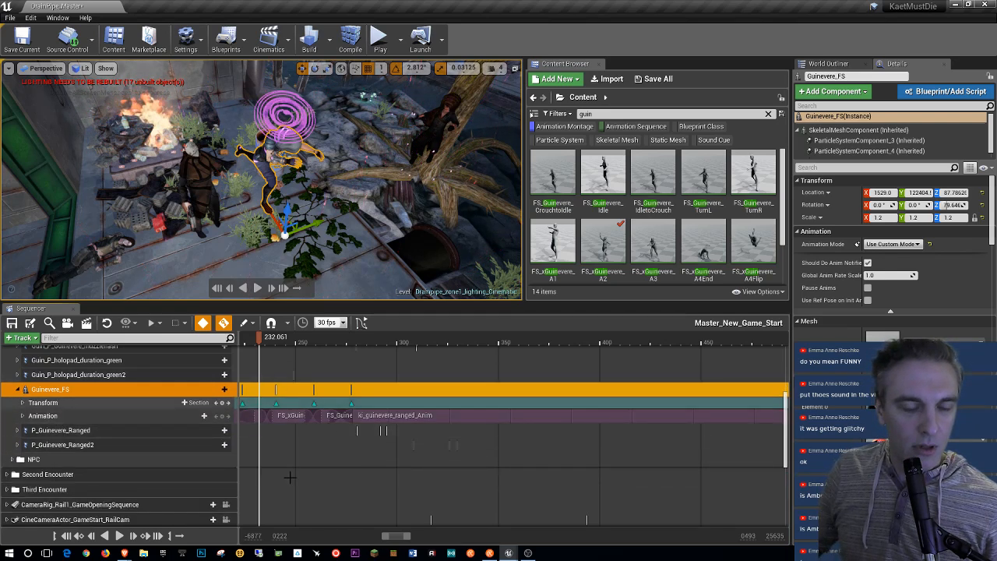
Step: Locate Guinevere_FS's animation section at the playhead near frame 232 and open its FS_xGuinevere_A4Flip sequence
{"action": "scroll", "coordinate": [269, 439], "scroll_direction": "up", "scroll_amount": 15, "text": "ctrl"}
{"action": "right_click_drag", "start_coordinate": [344, 476], "coordinate": [597, 488]}
{"action": "scroll", "coordinate": [718, 251], "scroll_direction": "down", "scroll_amount": 2}
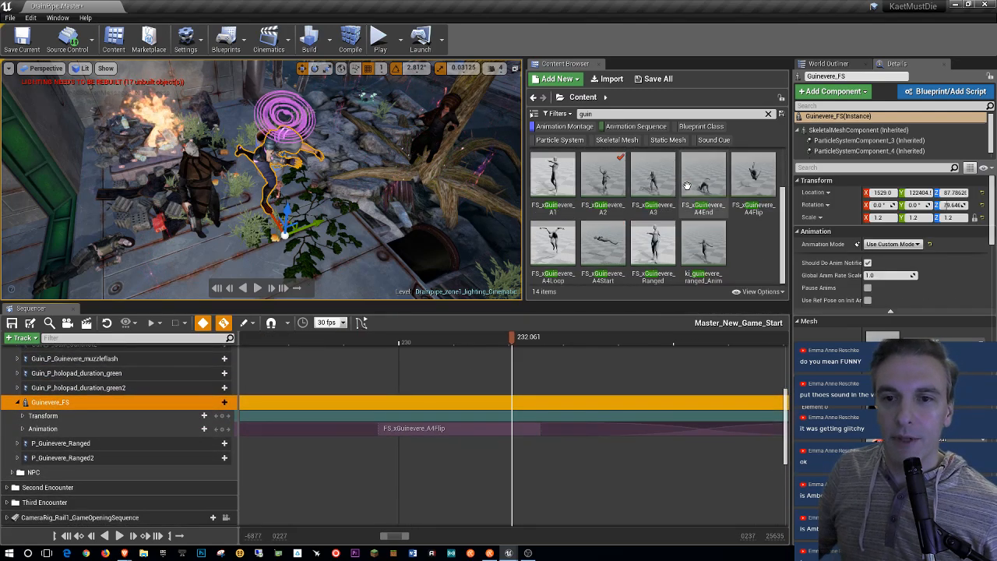
{"action": "left_click", "coordinate": [752, 177]}
{"action": "double_click", "coordinate": [752, 177]}
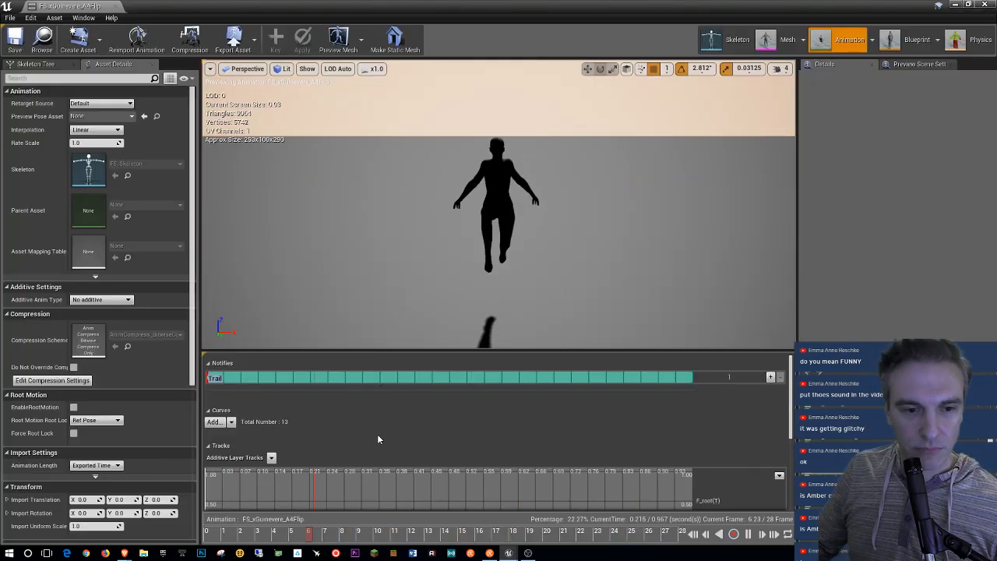
Step: Inspect the Trail notify in FS_xGuinevere_A4Flip and locate its SB_Ball_Trail2 particle template among the project assets
{"action": "left_click", "coordinate": [215, 379]}
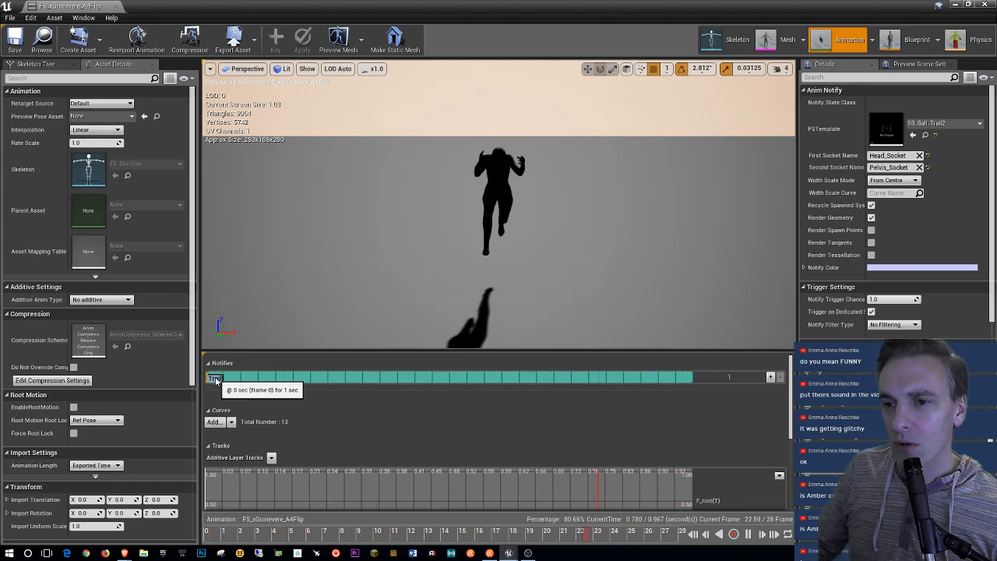
{"action": "right_click_drag", "start_coordinate": [381, 261], "coordinate": [421, 257]}
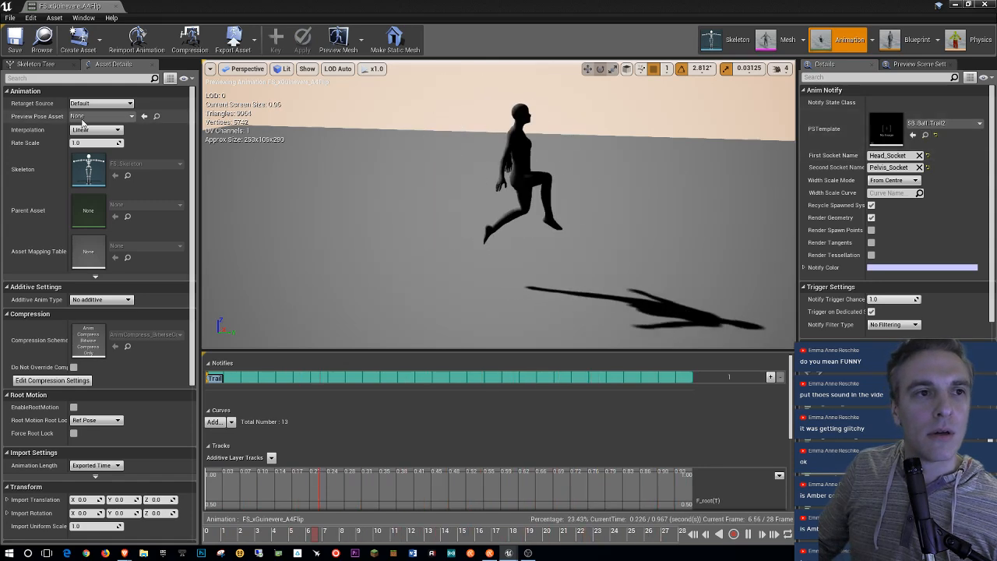
{"action": "left_click", "coordinate": [925, 135]}
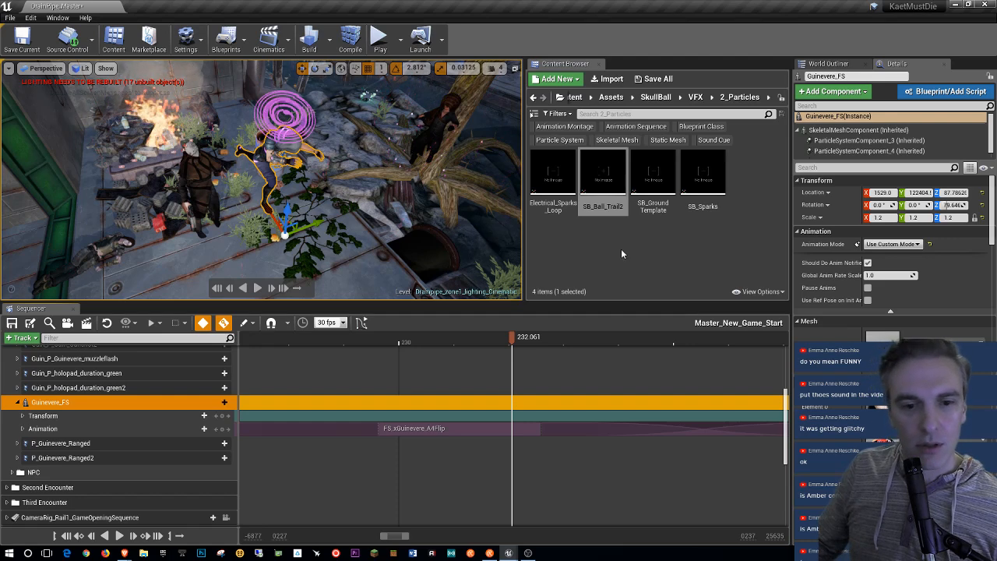
Step: Search the whole Content folder for "guin" animation sequences and open FS_xGuinevere_A4End
{"action": "scroll", "coordinate": [610, 420], "scroll_direction": "down", "scroll_amount": 3, "text": "ctrl"}
{"action": "scroll", "coordinate": [610, 421], "scroll_direction": "down", "scroll_amount": 3, "text": "ctrl"}
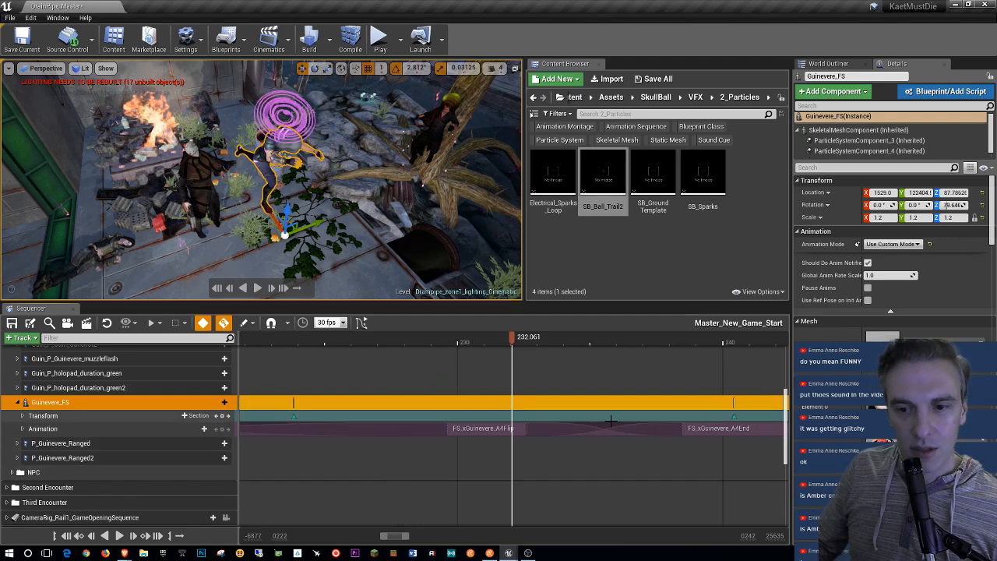
{"action": "left_click", "coordinate": [699, 429]}
{"action": "left_click", "coordinate": [693, 261]}
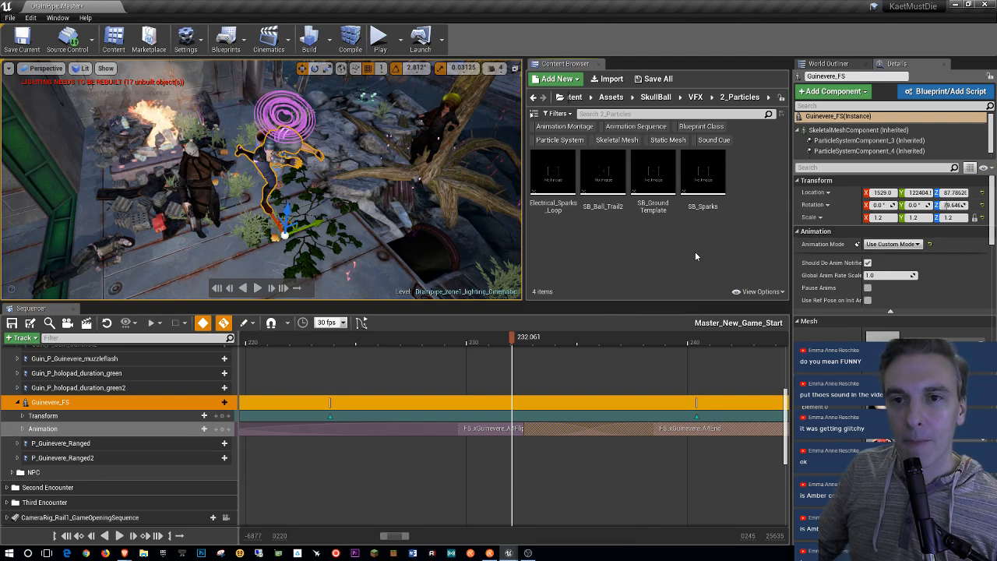
{"action": "type", "text": "guin"}
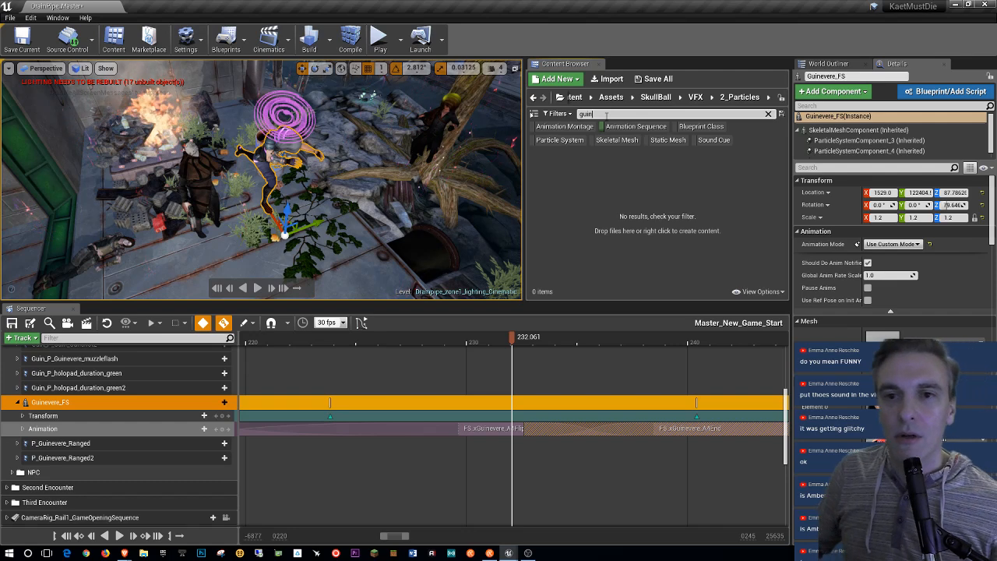
{"action": "left_click", "coordinate": [559, 127]}
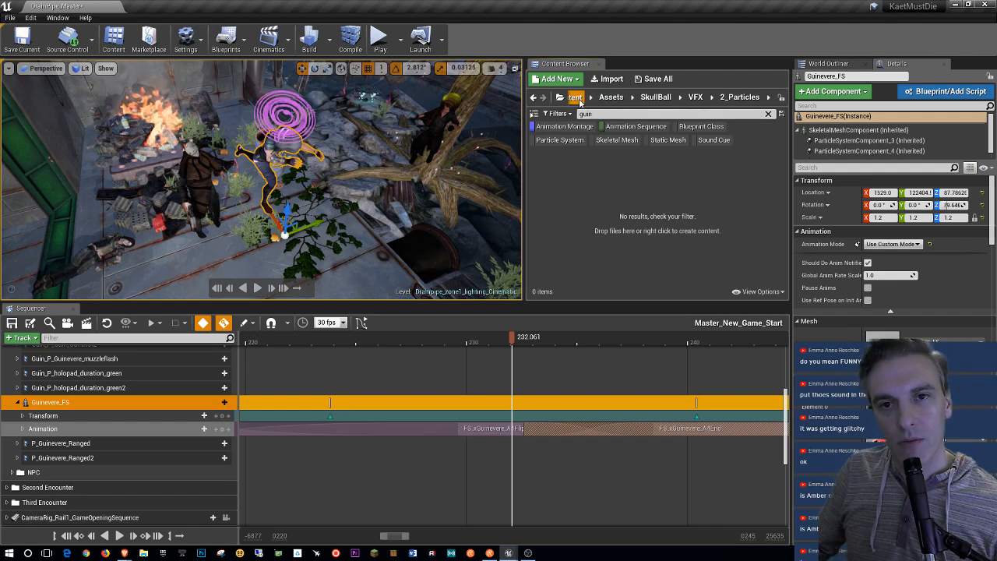
{"action": "left_click", "coordinate": [575, 97]}
{"action": "scroll", "coordinate": [667, 248], "scroll_direction": "down", "scroll_amount": 1}
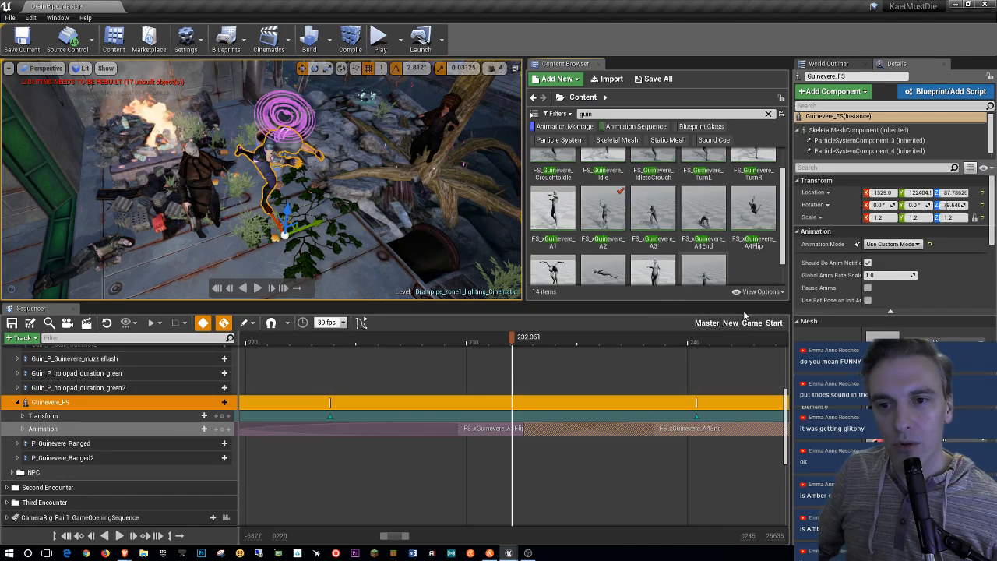
{"action": "scroll", "coordinate": [732, 258], "scroll_direction": "down", "scroll_amount": 1}
{"action": "double_click", "coordinate": [706, 182]}
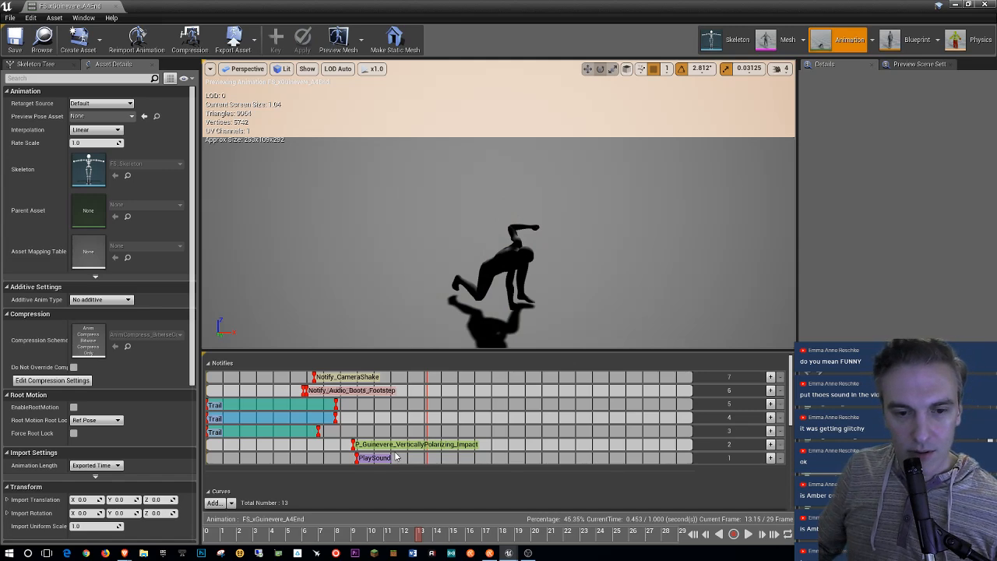
Step: Delete the Notify_Audio_Boots_Footstep and PlaySound notifies from FS_xGuinevere_A4End
{"action": "left_click", "coordinate": [358, 395]}
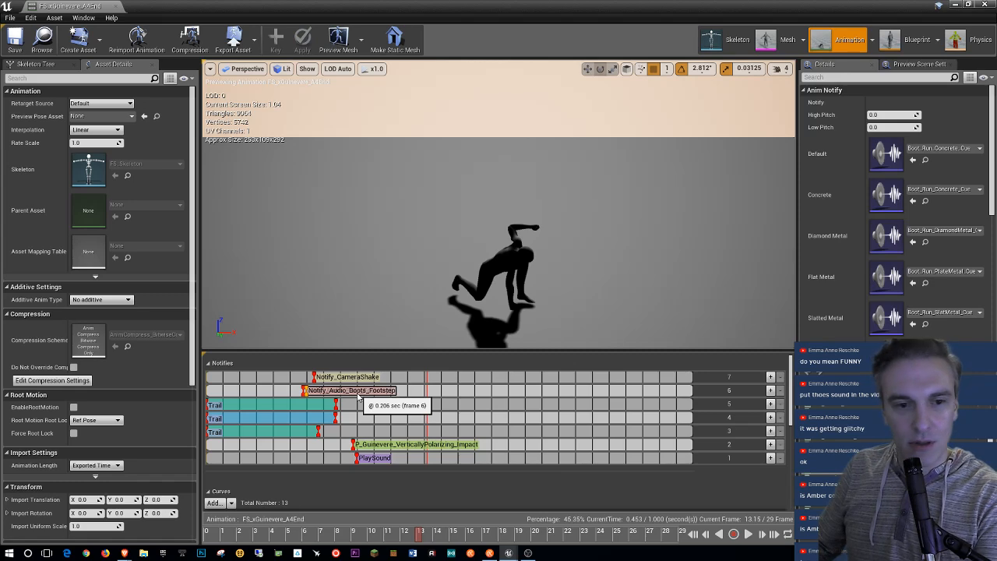
{"action": "key", "text": "Delete"}
{"action": "left_click", "coordinate": [356, 391]}
{"action": "key", "text": "Delete"}
{"action": "left_click", "coordinate": [375, 458]}
{"action": "key", "text": "Delete"}
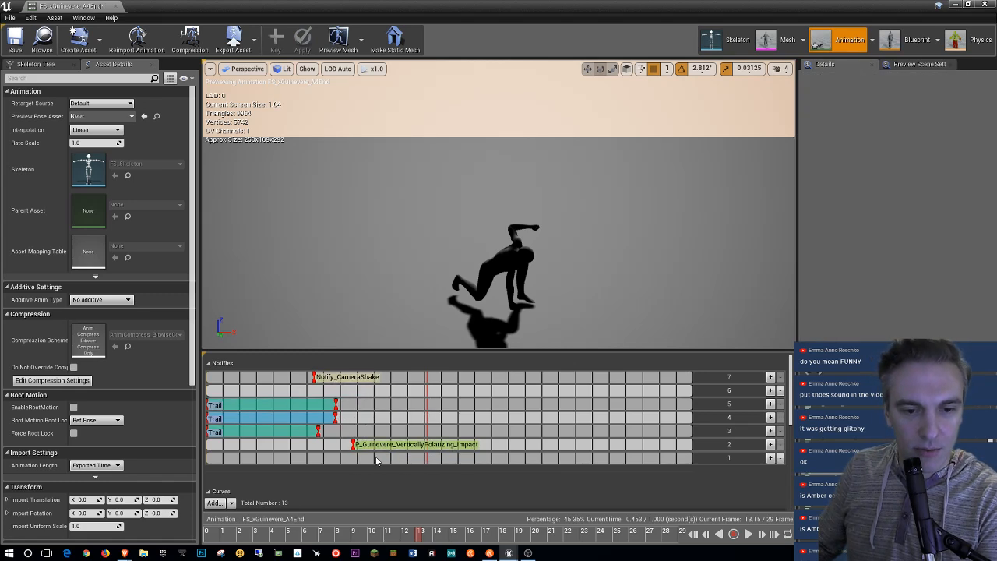
Step: Examine the settings of the P_Guinevere_VerticallyPolarizing_Impact notify and the three Trail notifies
{"action": "left_click", "coordinate": [384, 446]}
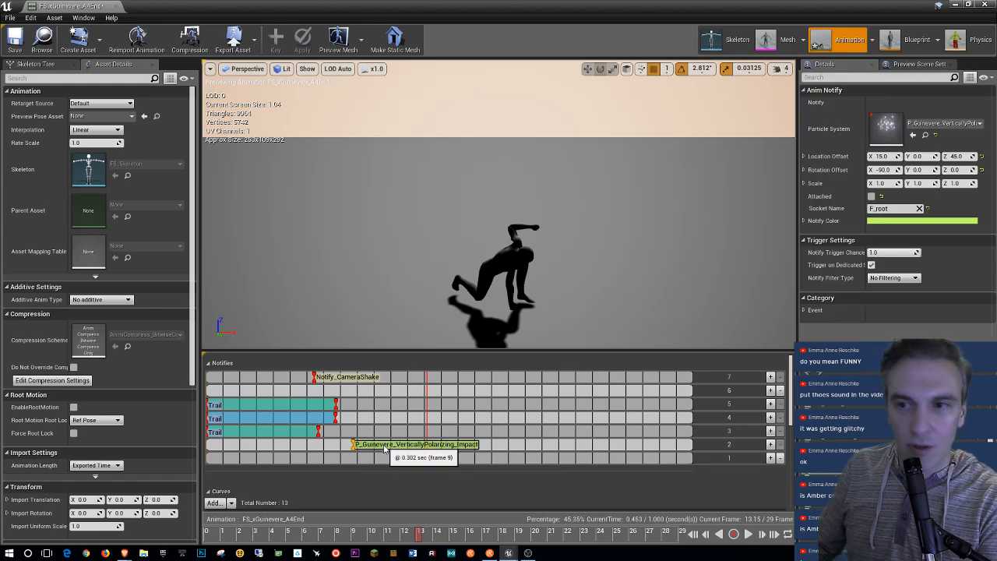
{"action": "left_click", "coordinate": [269, 435]}
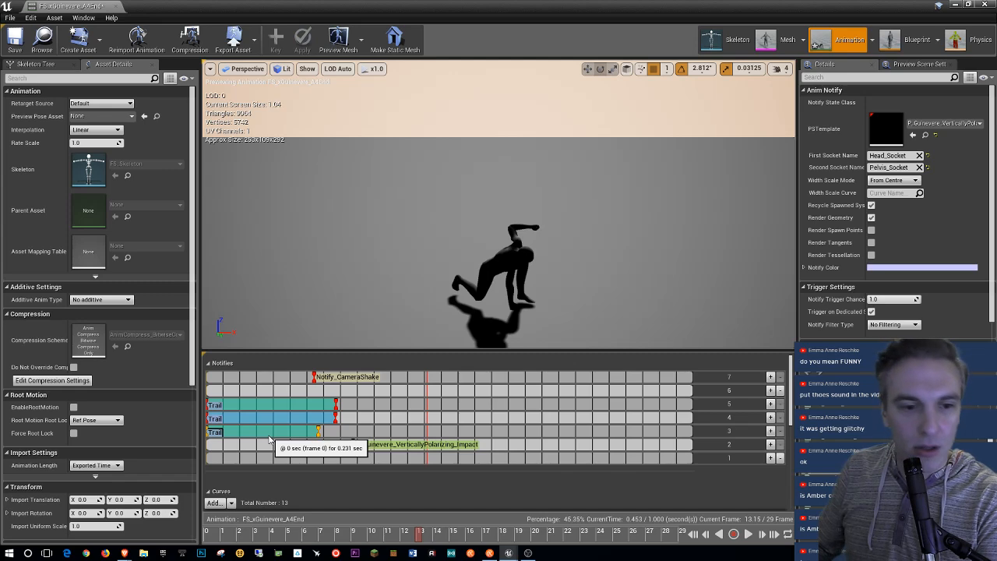
{"action": "left_click", "coordinate": [279, 419]}
{"action": "left_click", "coordinate": [286, 406]}
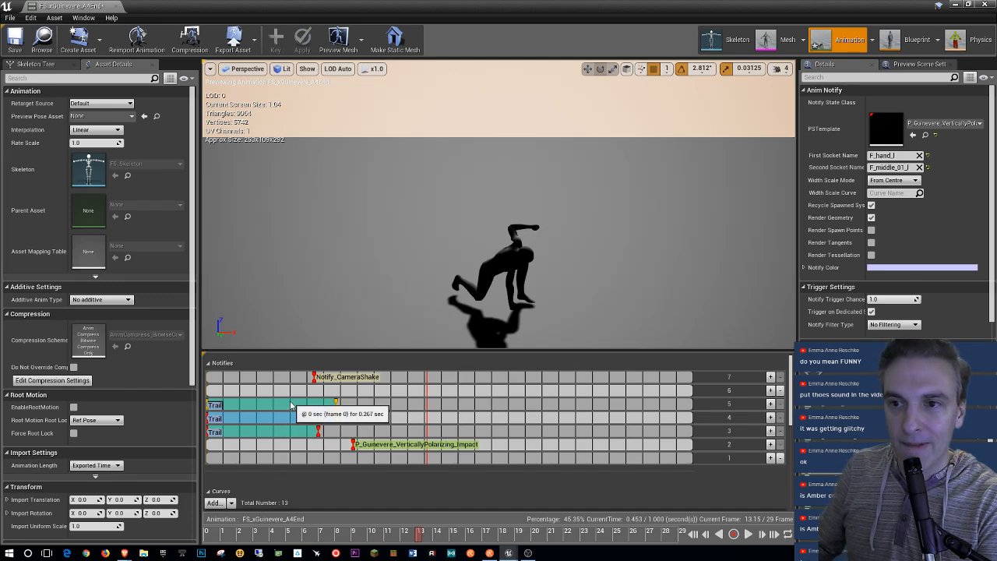
{"action": "left_click", "coordinate": [285, 434]}
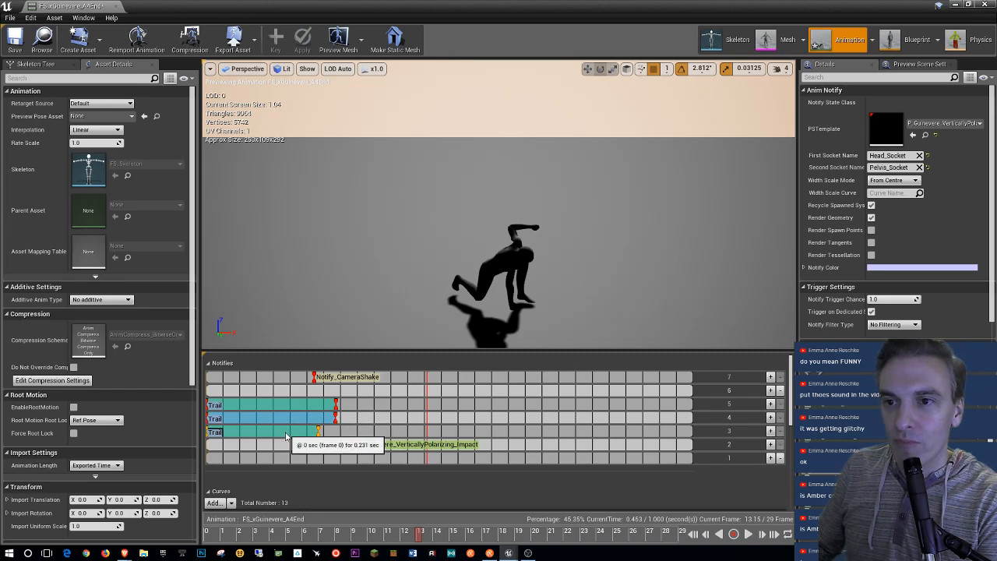
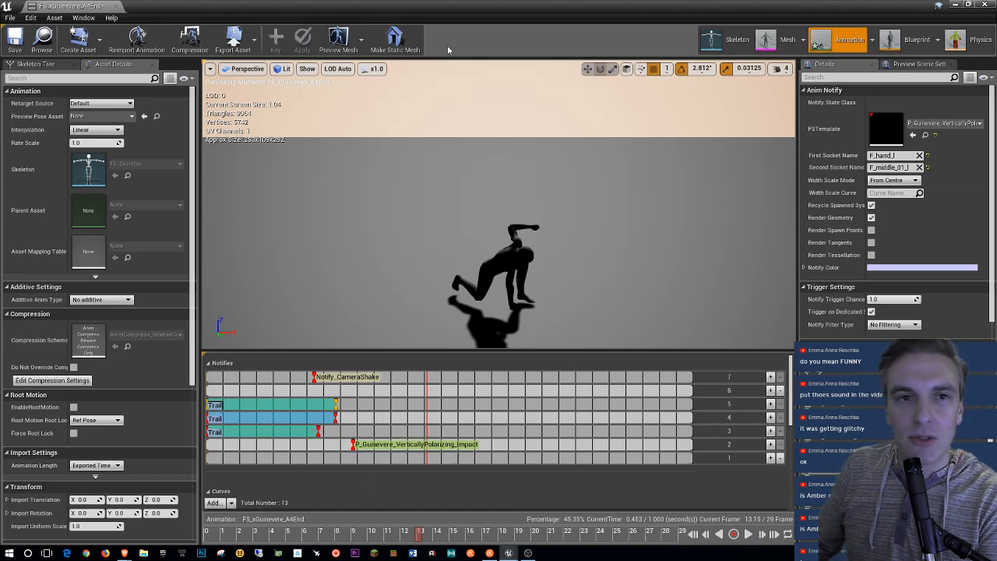
Step: Return to the Master_New_Game_Start sequence and scrub back to about frame 224 to review Guinevere_FS's leap animation sections
{"action": "left_click_drag", "start_coordinate": [150, 8], "coordinate": [0, 281]}
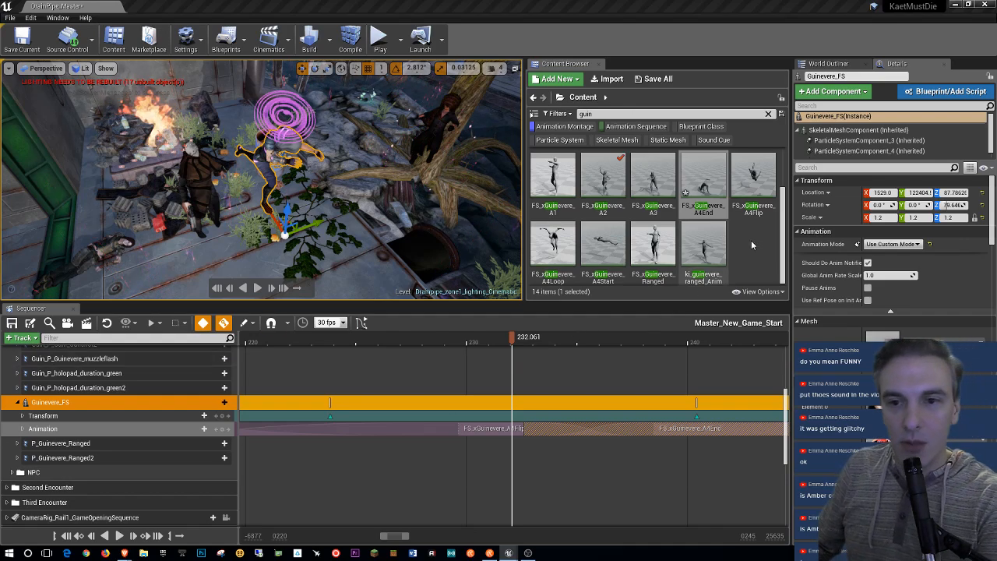
{"action": "left_click_drag", "start_coordinate": [499, 341], "coordinate": [330, 389]}
{"action": "right_click_drag", "start_coordinate": [451, 478], "coordinate": [686, 491]}
{"action": "right_click_drag", "start_coordinate": [484, 483], "coordinate": [645, 449]}
{"action": "right_click_drag", "start_coordinate": [391, 475], "coordinate": [500, 479]}
{"action": "scroll", "coordinate": [539, 463], "scroll_direction": "down", "scroll_amount": 3, "text": "ctrl"}
{"action": "scroll", "coordinate": [539, 463], "scroll_direction": "down", "scroll_amount": 2, "text": "ctrl"}
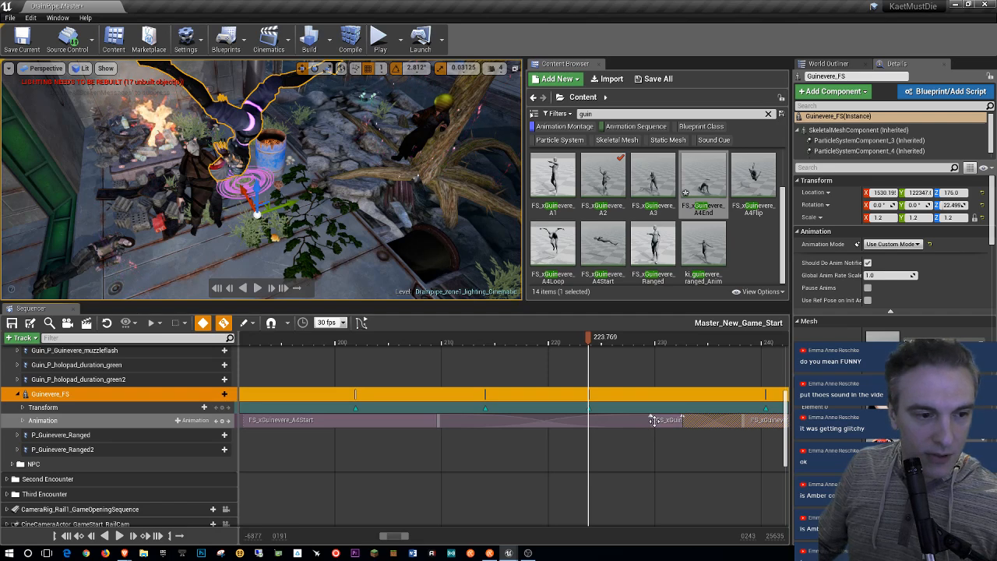
Step: Locate the animation asset used by the section after FS_xGuinevere_A4Start and open FS_xGuinevere_A4Flip in a maximized editor
{"action": "left_click", "coordinate": [22, 421]}
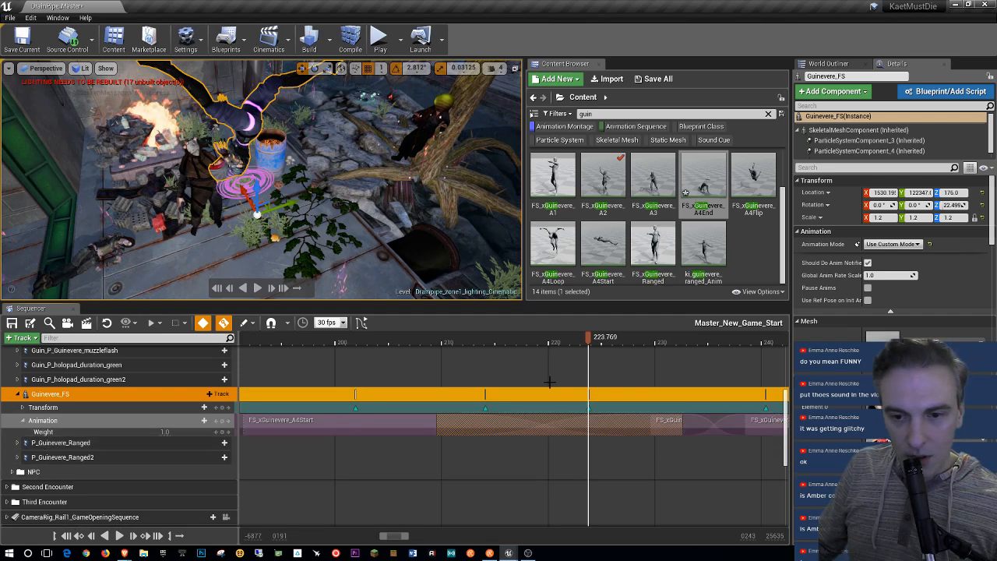
{"action": "right_click", "coordinate": [487, 421]}
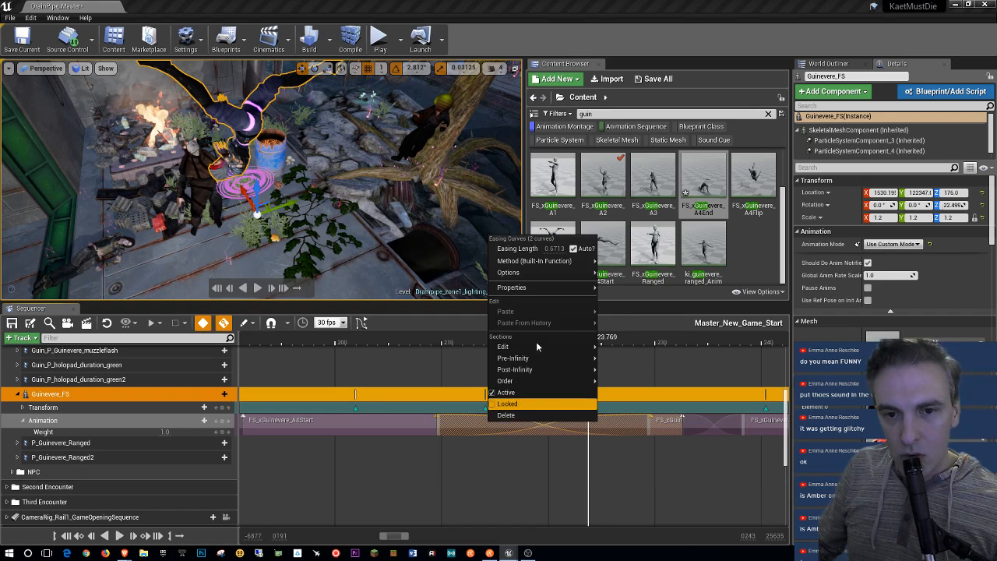
{"action": "mouse_move", "coordinate": [554, 290]}
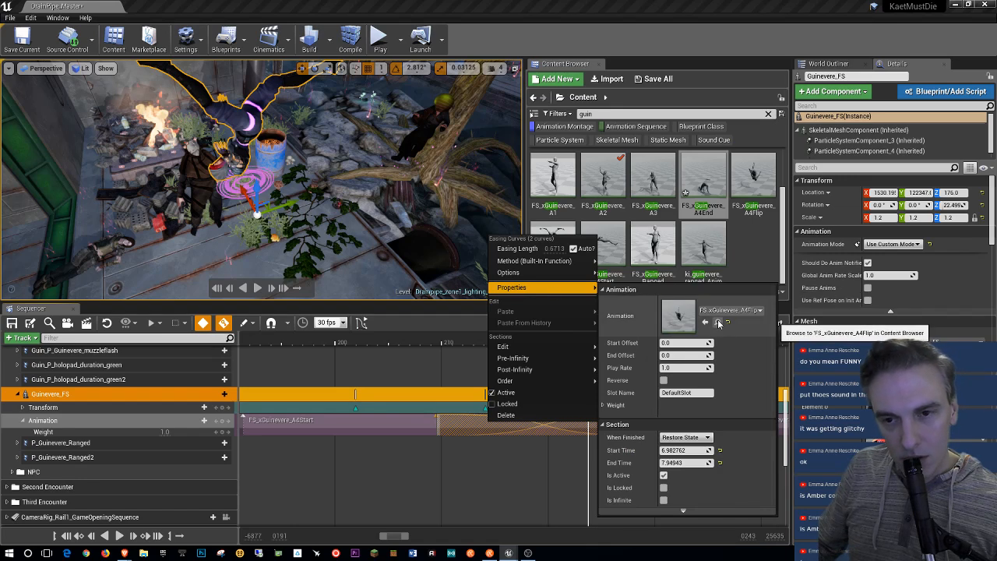
{"action": "left_click", "coordinate": [718, 323]}
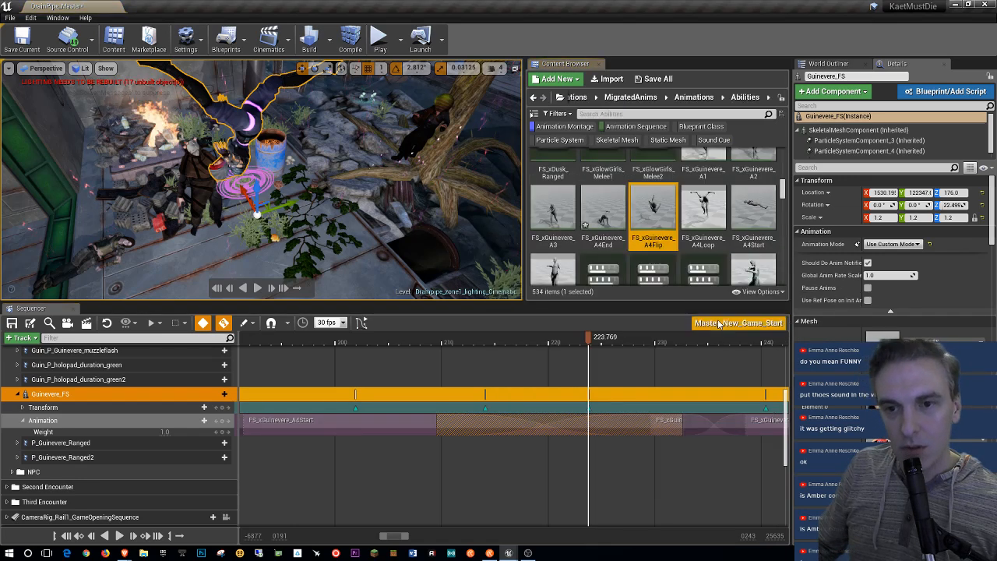
{"action": "double_click", "coordinate": [650, 213]}
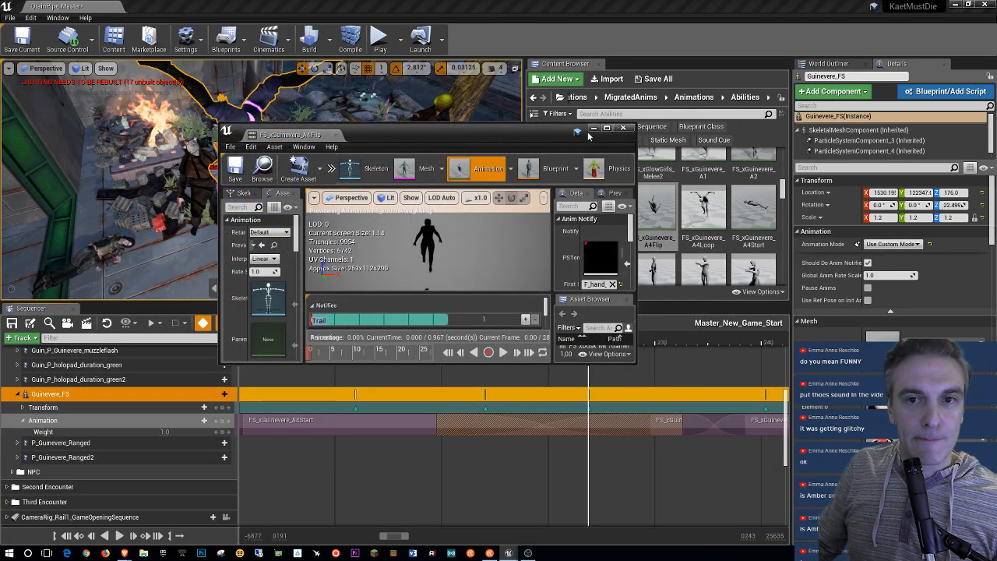
{"action": "left_click", "coordinate": [607, 129]}
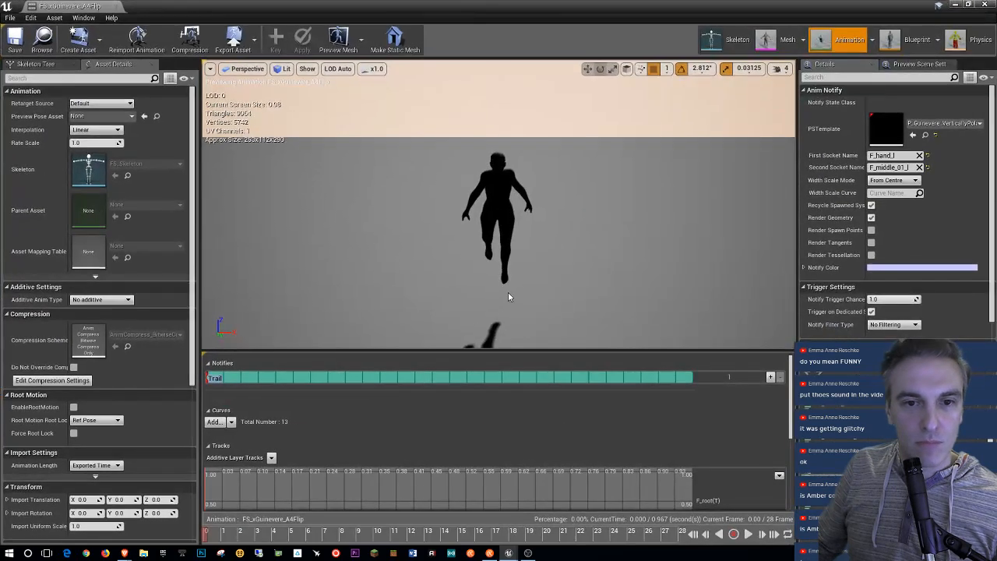
Step: Delete the Trail notify that uses SB_Ball_Trail2 from FS_xGuinevere_A4Flip
{"action": "left_click", "coordinate": [223, 381]}
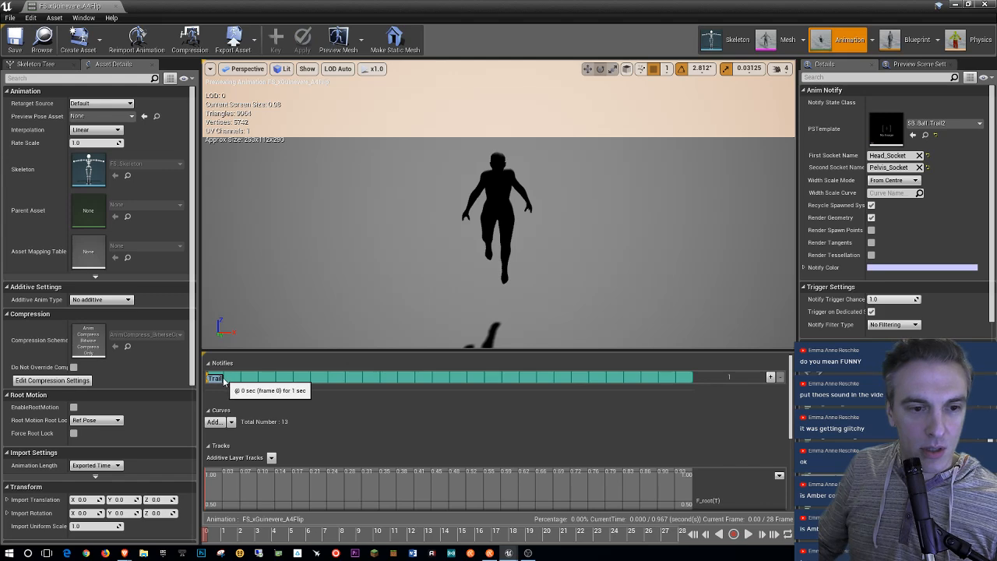
{"action": "key", "text": "Delete"}
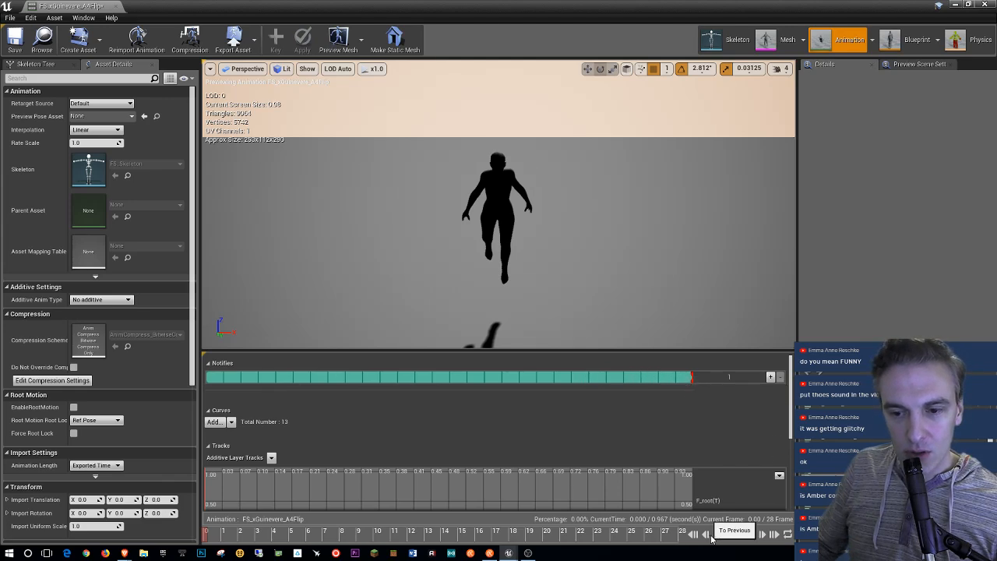
Step: Review FS_xGuinevere_A4Flip in playback, pause it just past frame 7, and add a second notify track
{"action": "left_click", "coordinate": [748, 533]}
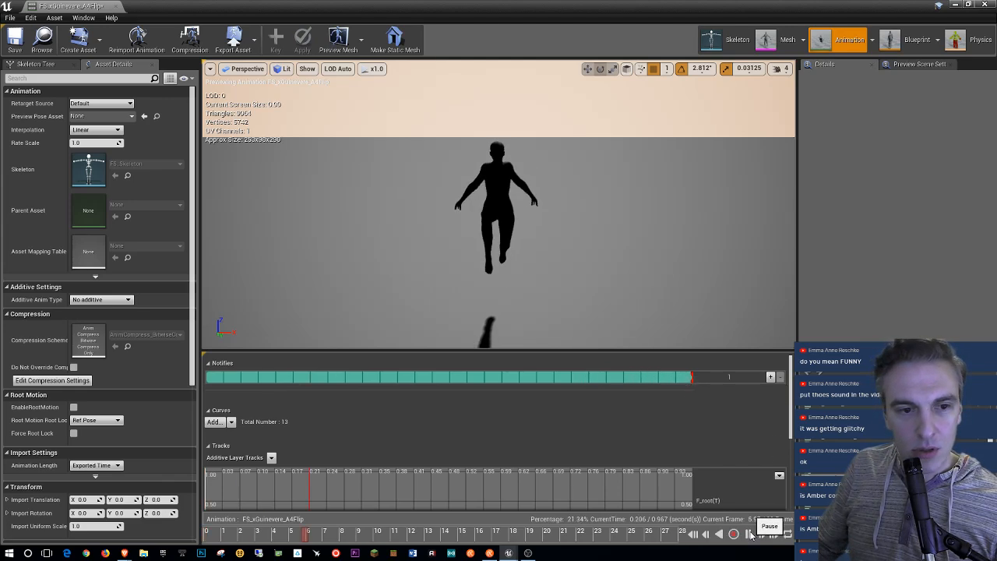
{"action": "left_click", "coordinate": [116, 7]}
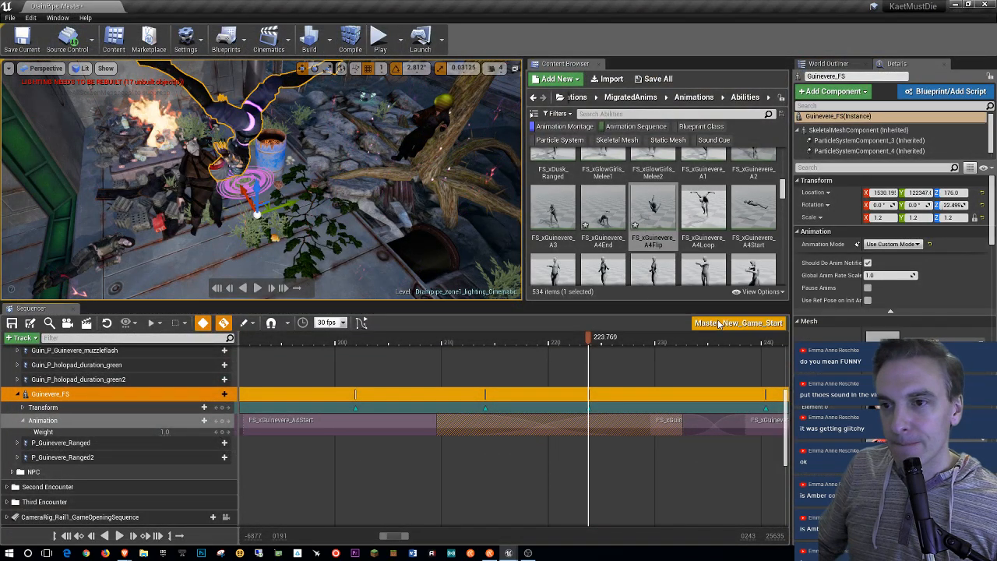
{"action": "double_click", "coordinate": [653, 209]}
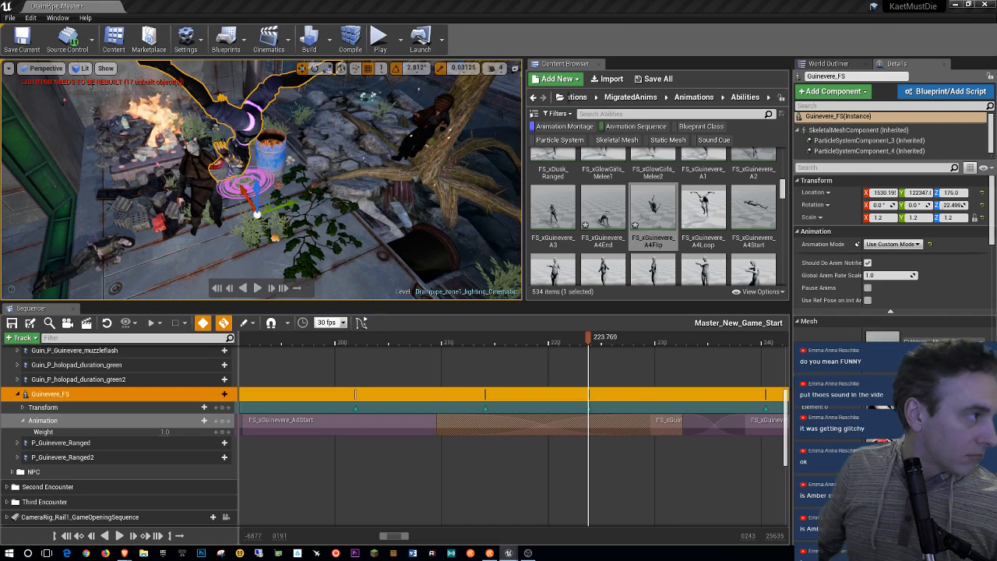
{"action": "double_click", "coordinate": [455, 155]}
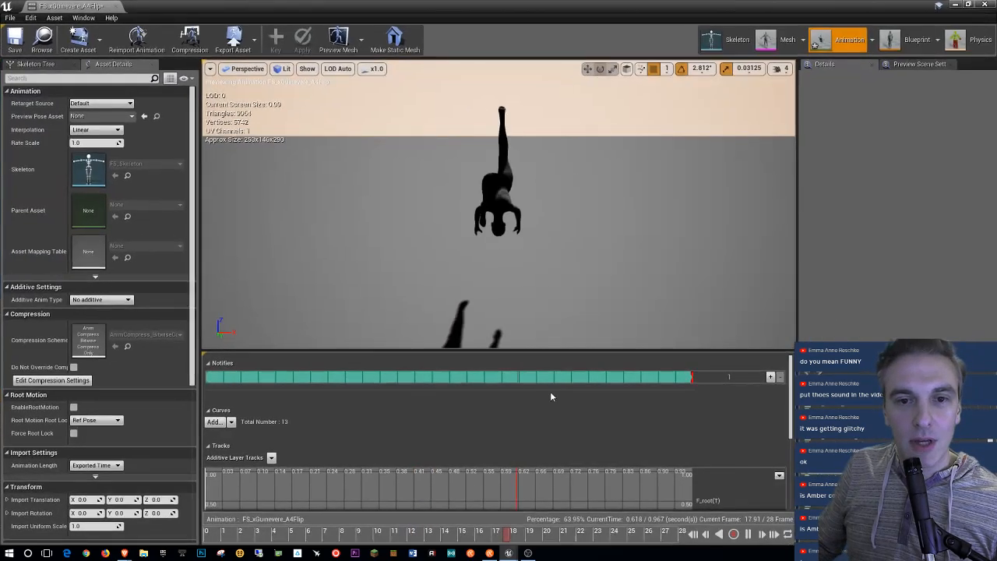
{"action": "left_click", "coordinate": [749, 535]}
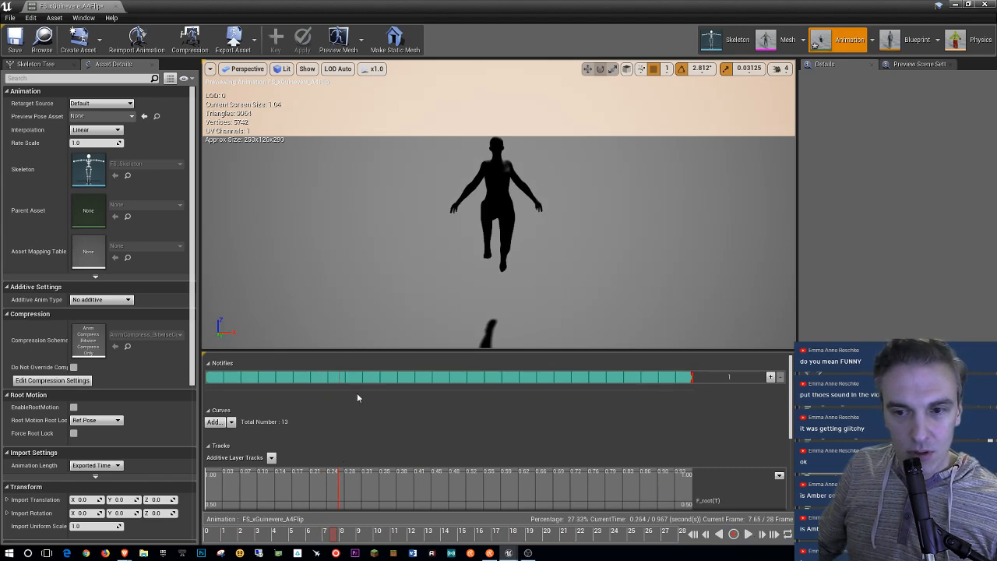
{"action": "left_click", "coordinate": [772, 377]}
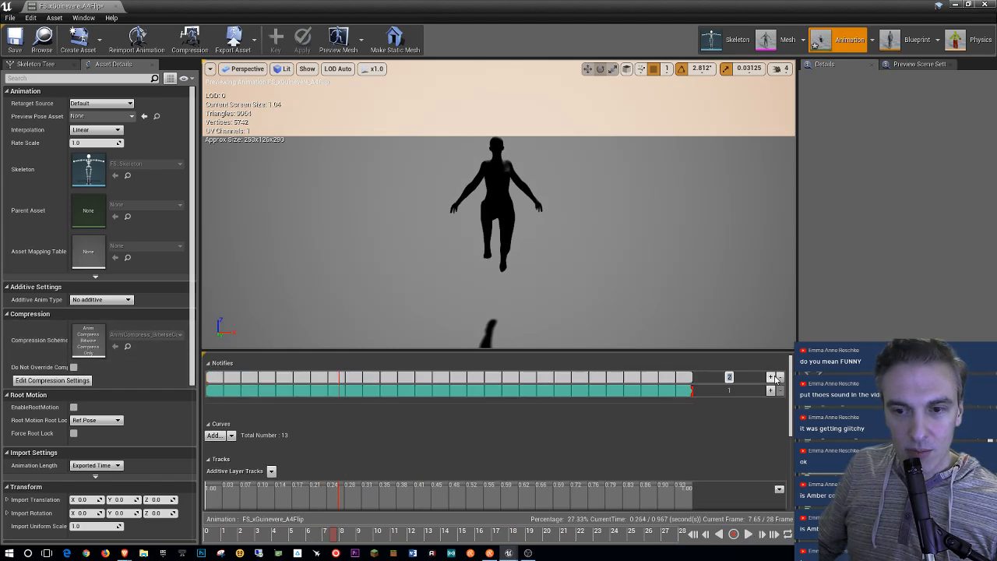
Step: Set the remaining SB_Ball_Trail2 trail notify's first socket to FootL_Socket and its second socket to F_foot_l
{"action": "left_click", "coordinate": [222, 392]}
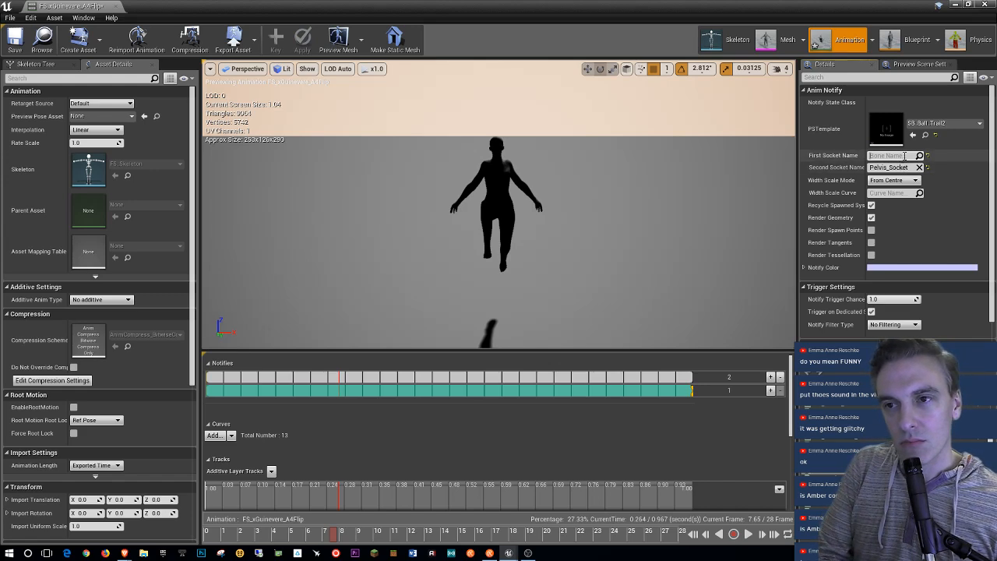
{"action": "type", "text": "oo"}
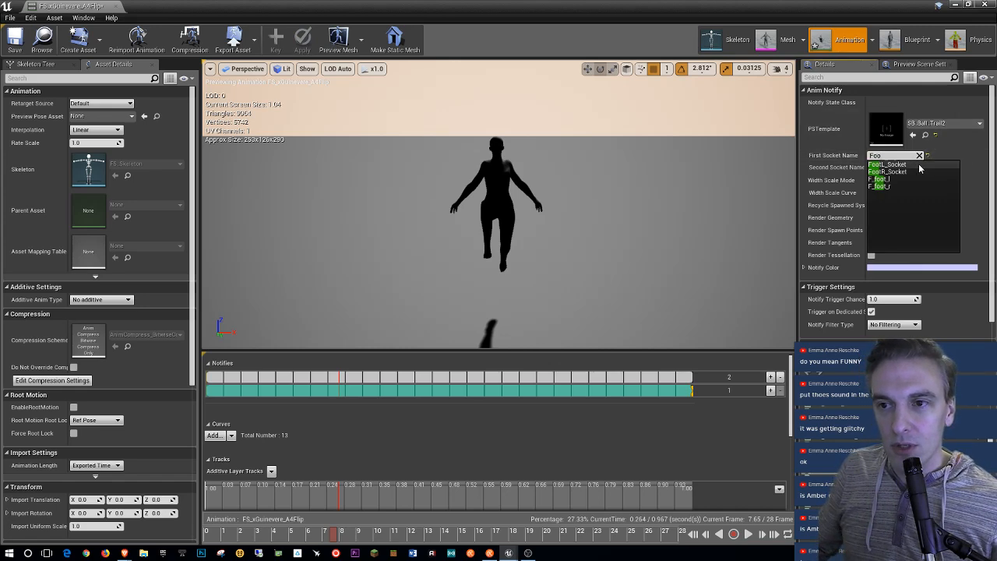
{"action": "left_click", "coordinate": [921, 166]}
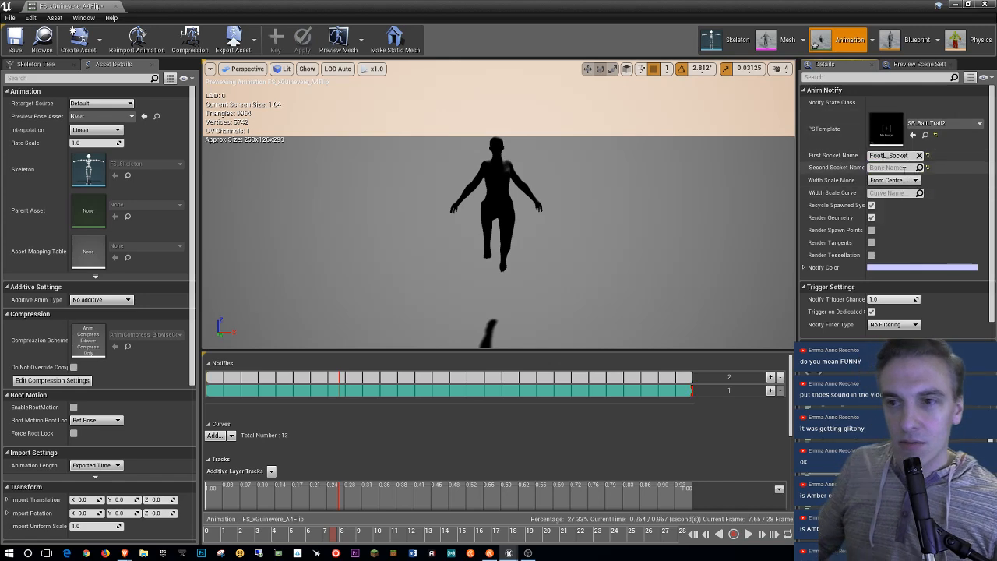
{"action": "type", "text": "foot"}
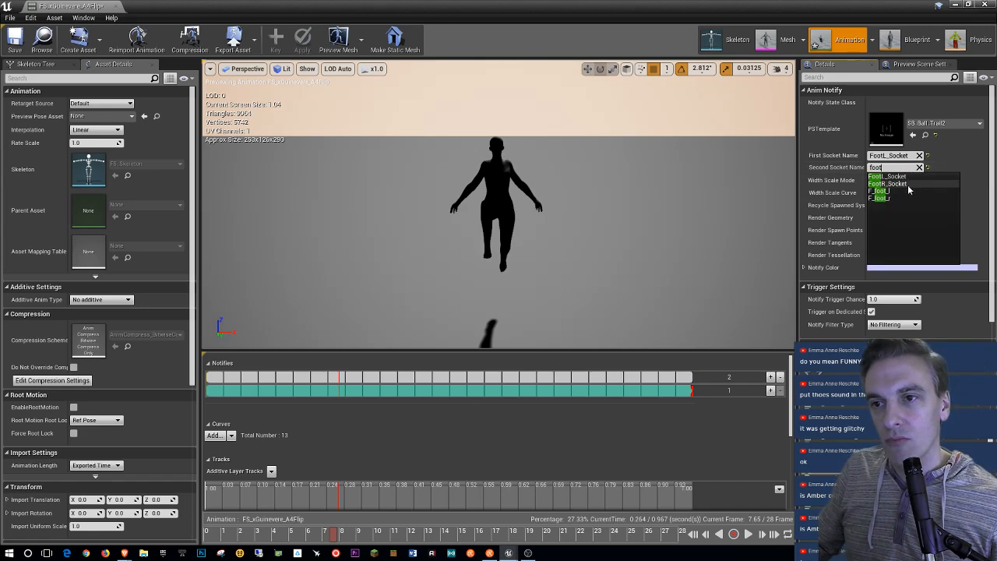
{"action": "left_click", "coordinate": [900, 191]}
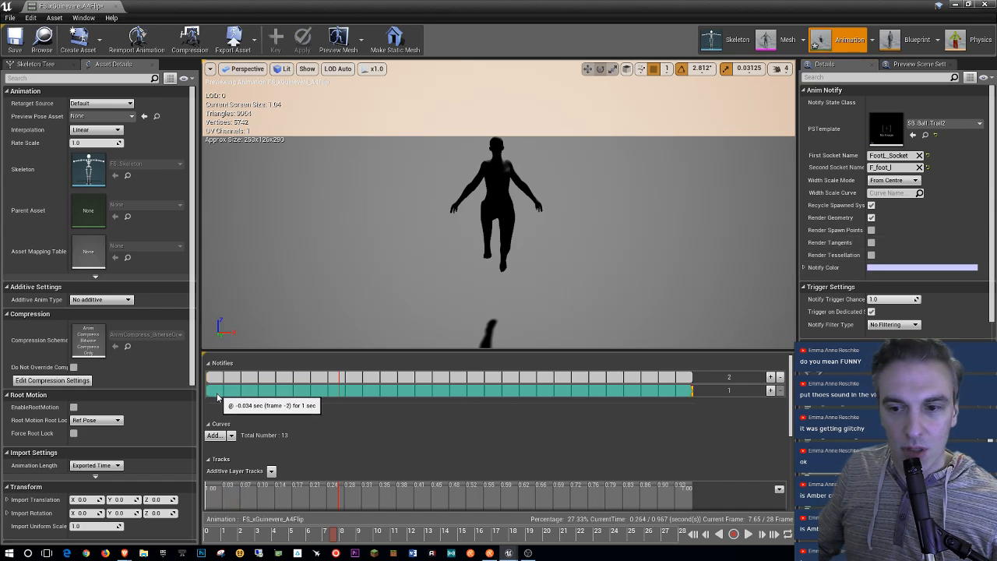
{"action": "left_click", "coordinate": [770, 391]}
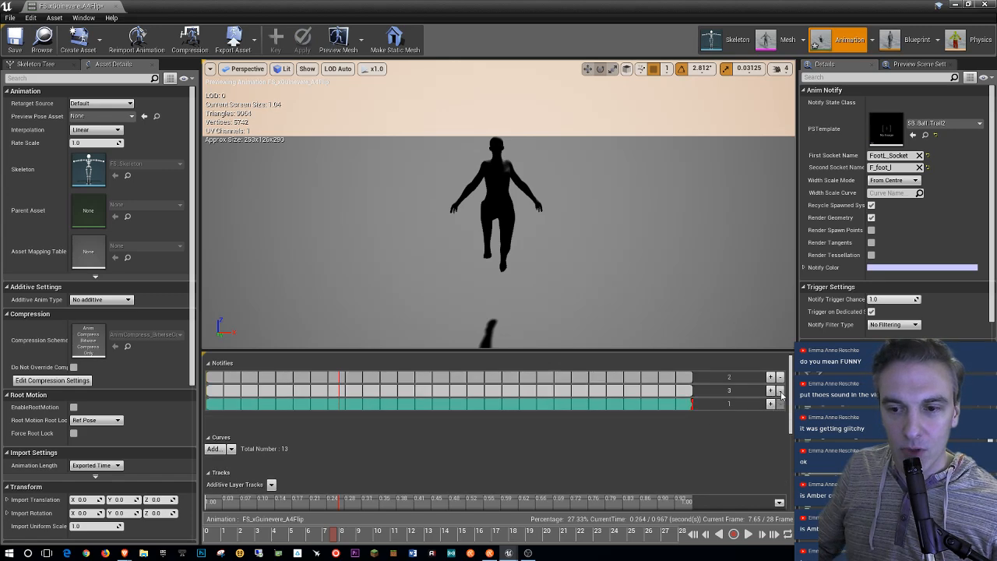
{"action": "left_click", "coordinate": [781, 391]}
{"action": "right_click", "coordinate": [231, 397]}
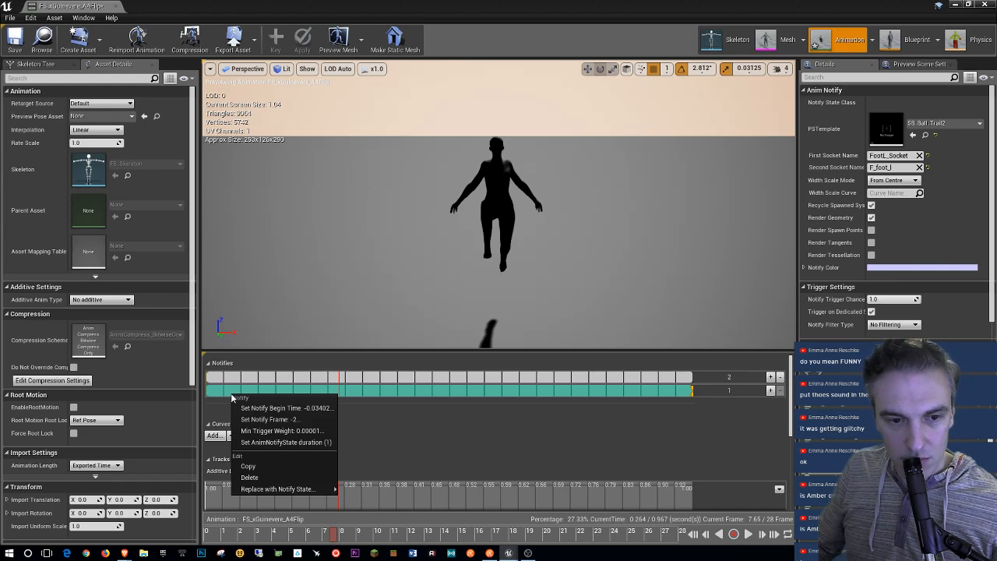
{"action": "left_click", "coordinate": [232, 397]}
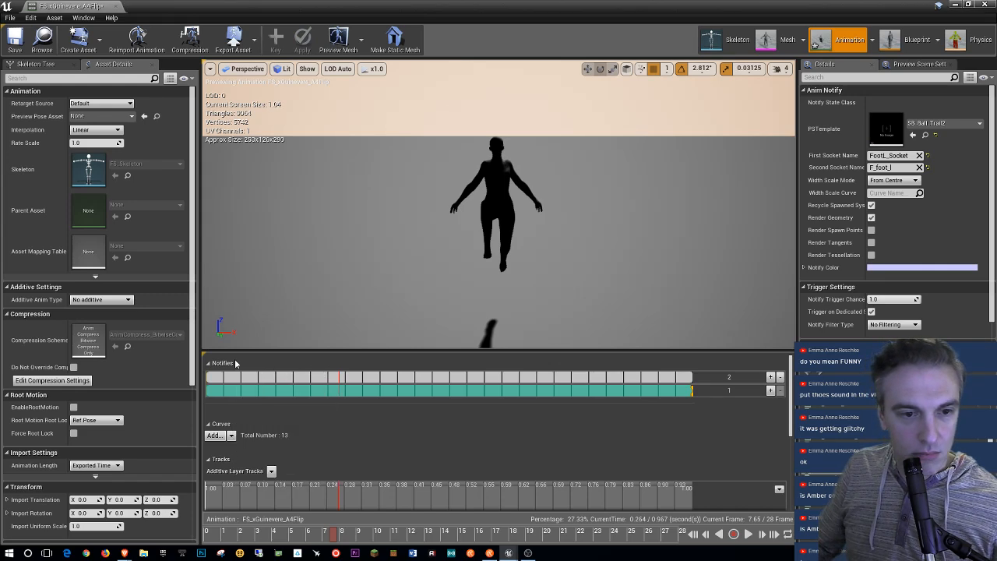
{"action": "left_click", "coordinate": [236, 363]}
{"action": "left_click", "coordinate": [208, 364]}
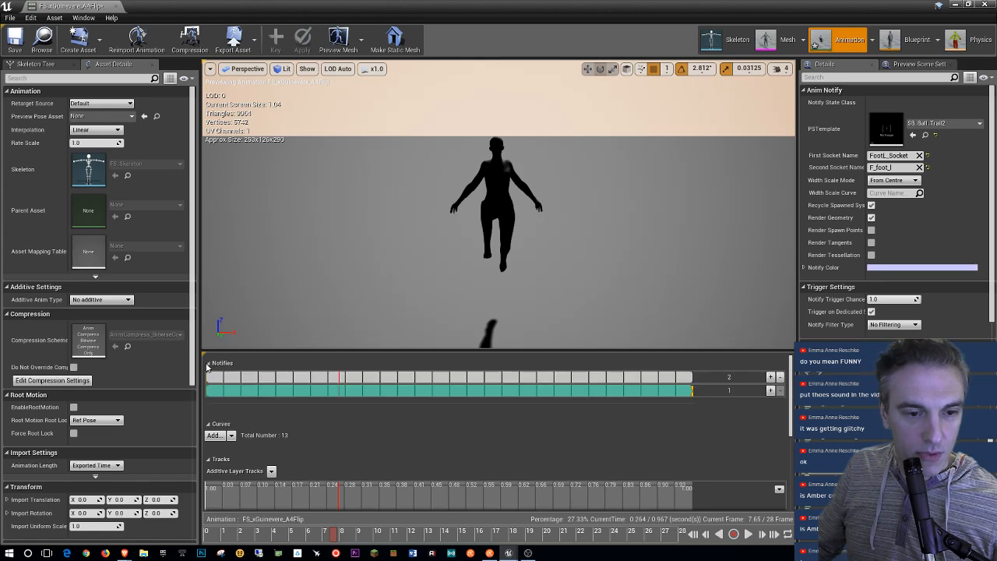
Step: Scrub the animation to about frame 6 and check the notify options available there on both tracks
{"action": "left_click_drag", "start_coordinate": [335, 536], "coordinate": [306, 536]}
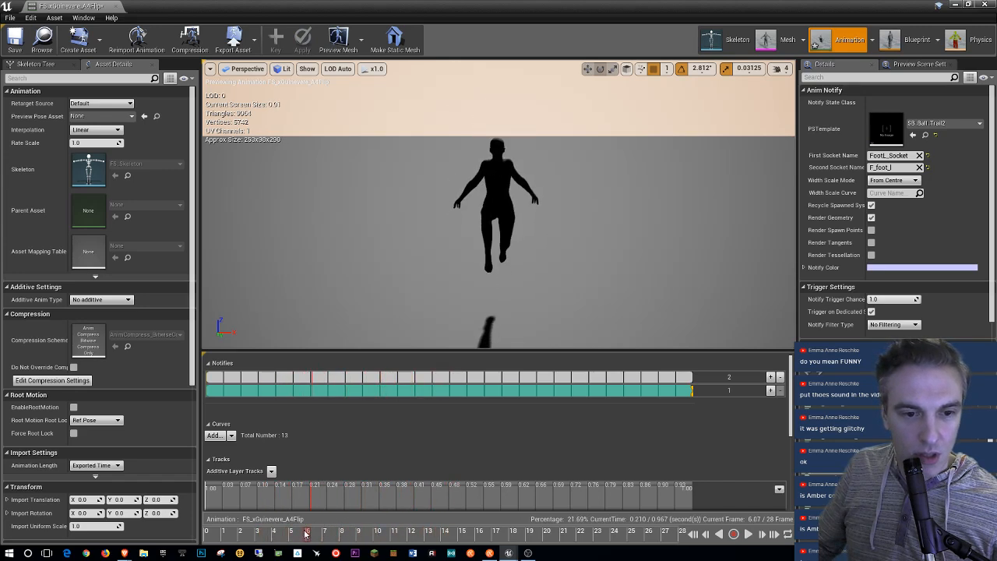
{"action": "right_click", "coordinate": [308, 394]}
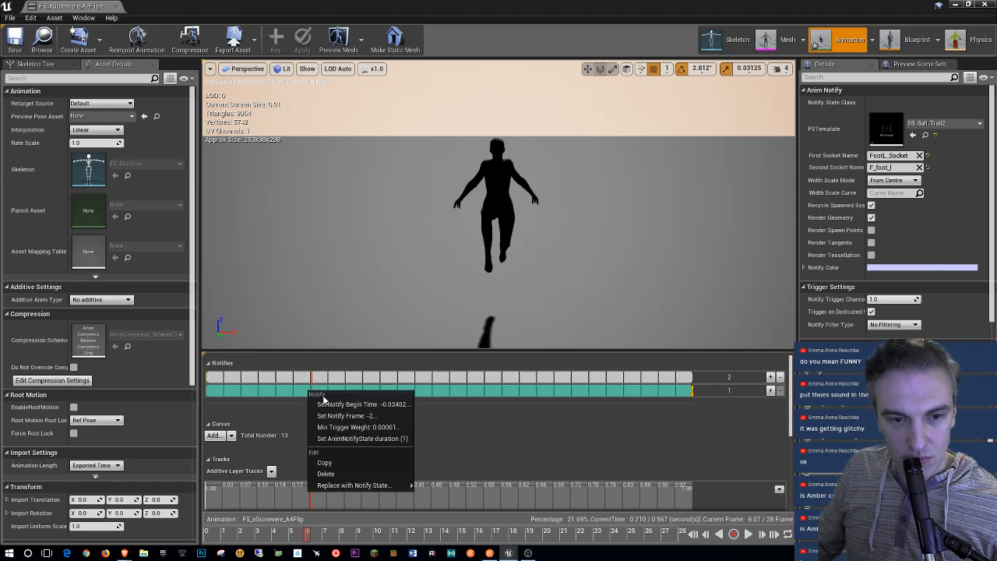
{"action": "left_click", "coordinate": [335, 404]}
{"action": "left_click", "coordinate": [419, 446]}
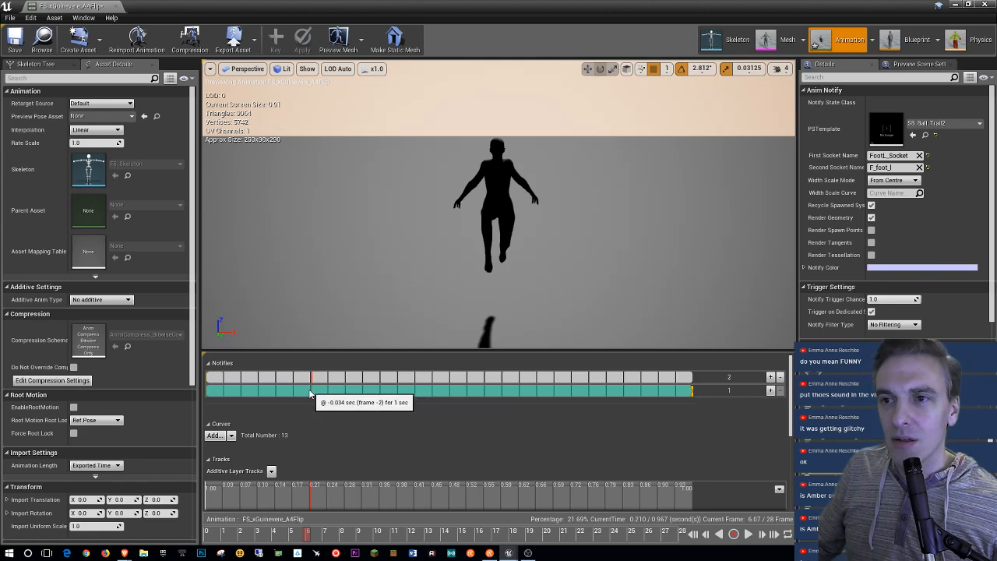
{"action": "right_click", "coordinate": [309, 395]}
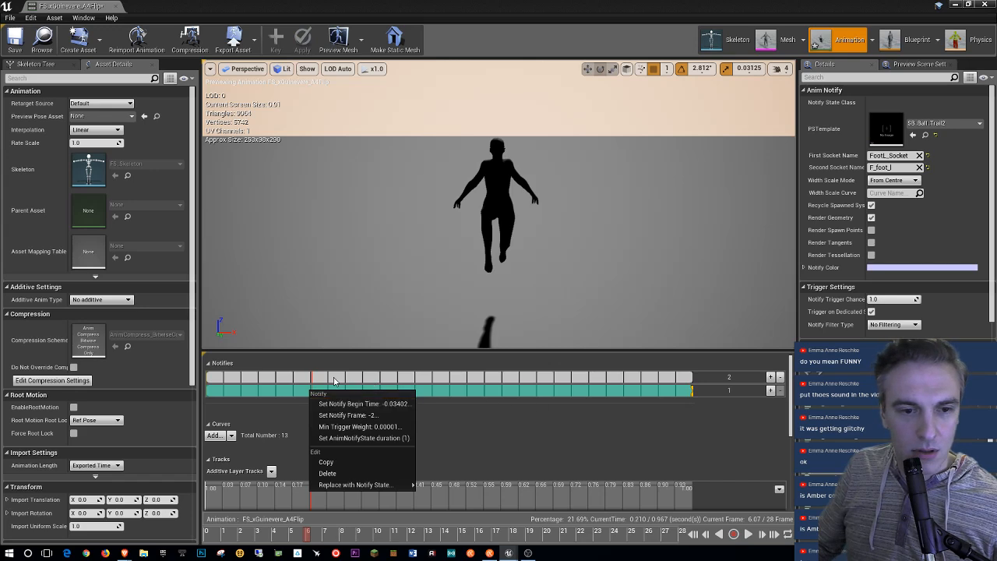
{"action": "left_click", "coordinate": [335, 380]}
{"action": "right_click", "coordinate": [312, 379]}
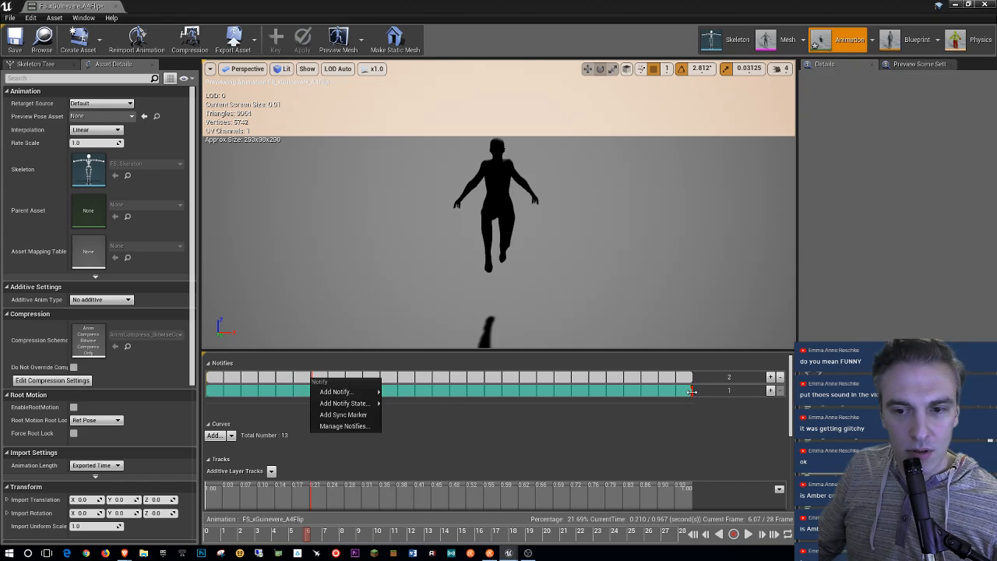
{"action": "left_click", "coordinate": [692, 392]}
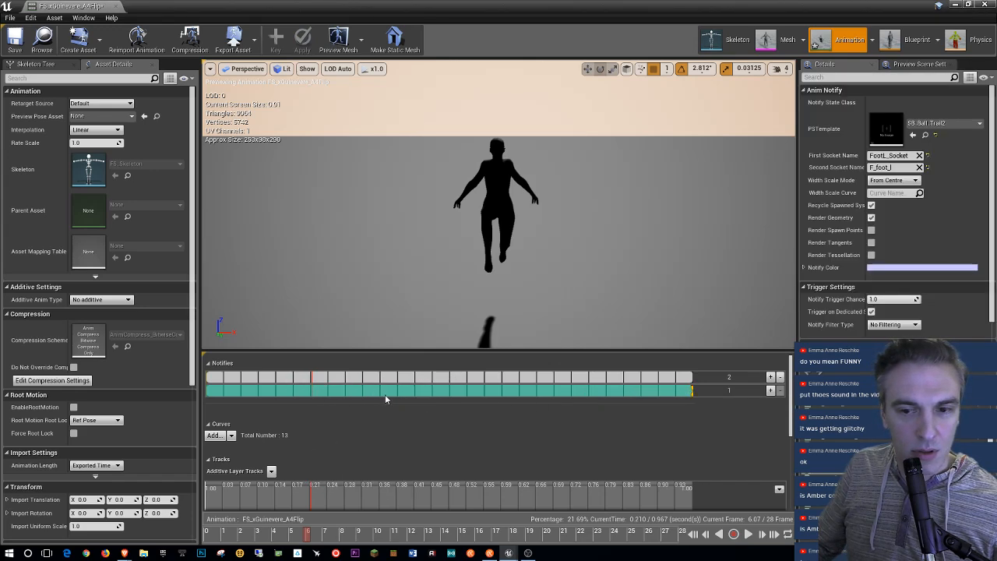
{"action": "left_click", "coordinate": [560, 384]}
{"action": "left_click", "coordinate": [554, 393]}
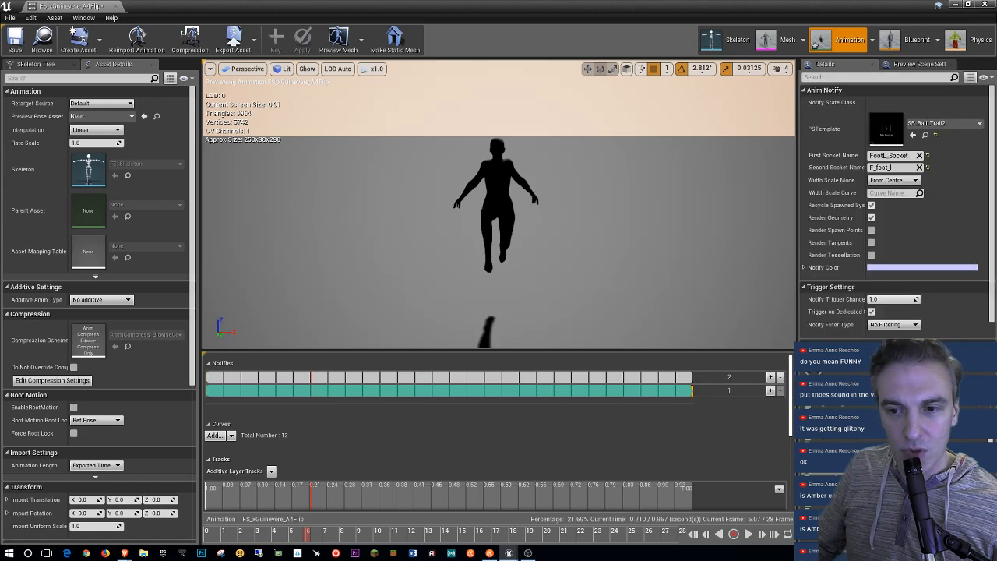
Step: Delete the remaining SB_Ball_Trail2 trail notify from notify track 1
{"action": "left_click", "coordinate": [780, 398]}
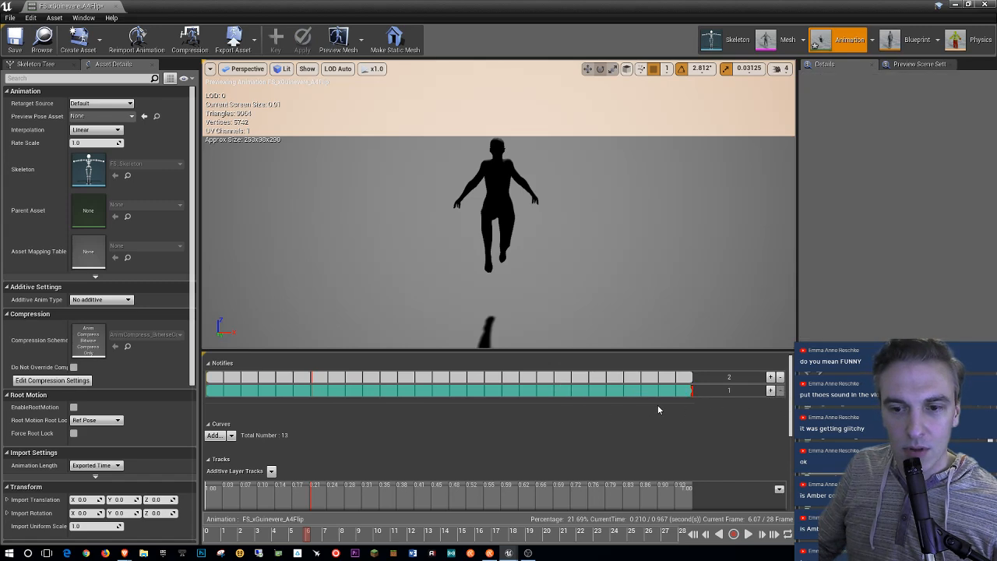
{"action": "left_click", "coordinate": [526, 393]}
{"action": "key", "text": "Delete"}
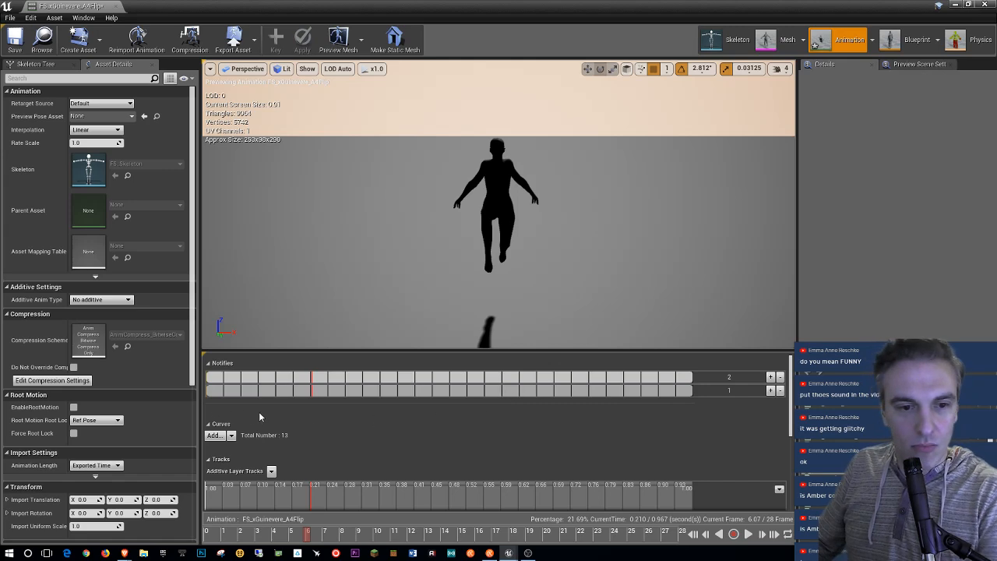
Step: Add a Play Particle Effect notify to track 1 at frame 6 and select it
{"action": "right_click", "coordinate": [314, 390]}
{"action": "mouse_move", "coordinate": [331, 406]}
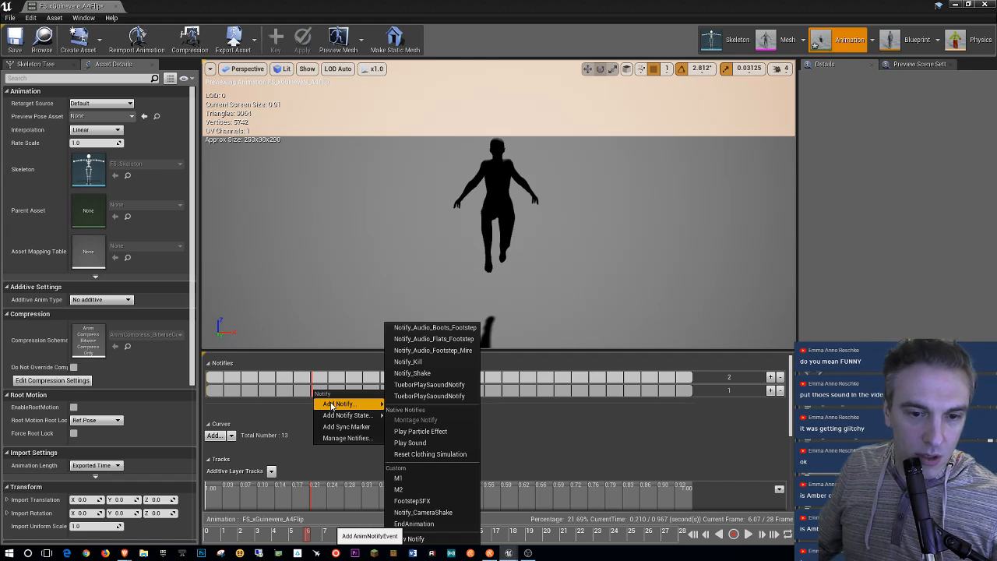
{"action": "left_click", "coordinate": [421, 432]}
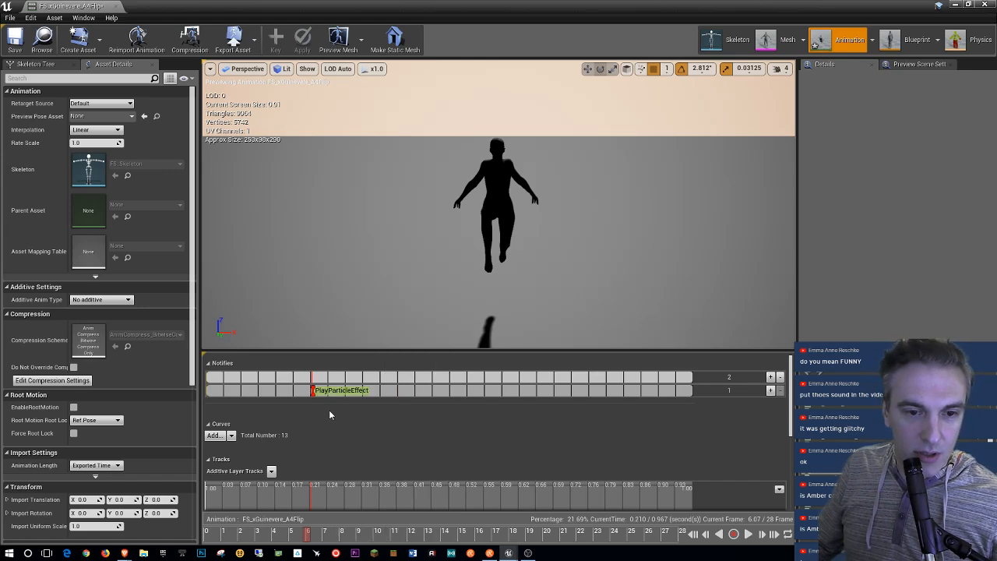
{"action": "left_click", "coordinate": [324, 391]}
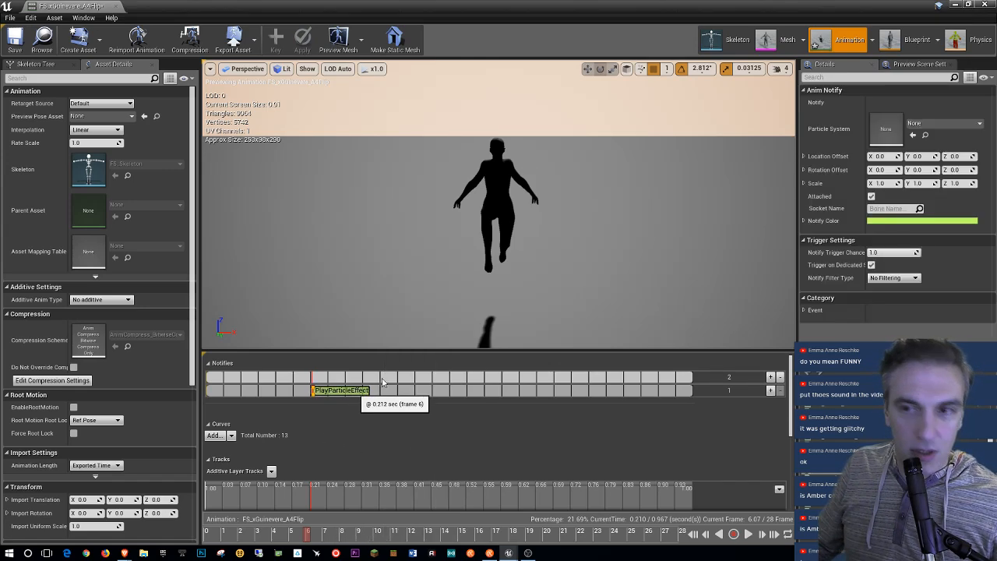
Step: Assign SB_Ball_Trail2 as the particle system of the new Play Particle Effect notify
{"action": "left_click", "coordinate": [939, 124]}
{"action": "type", "text": "tr"}
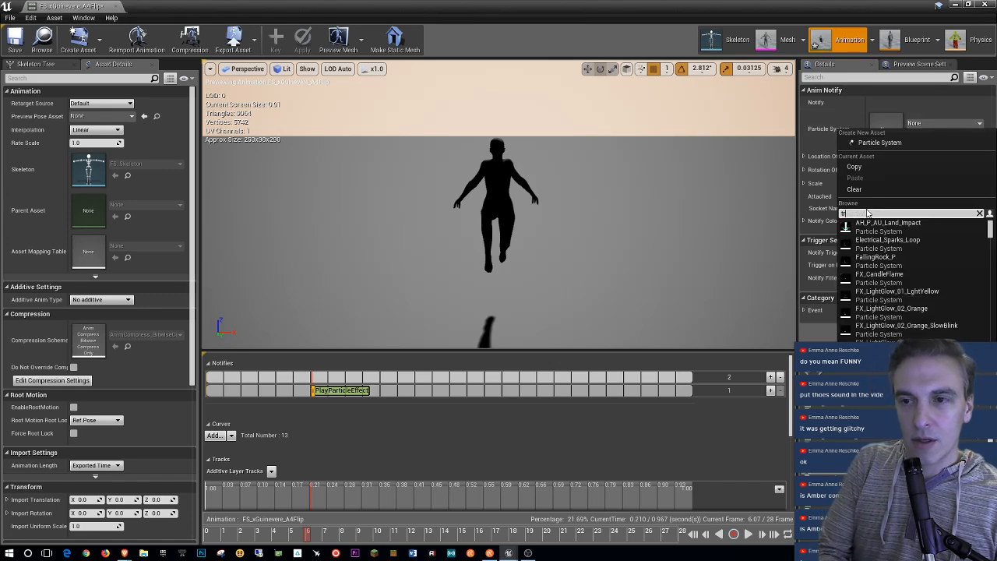
{"action": "type", "text": "ail"}
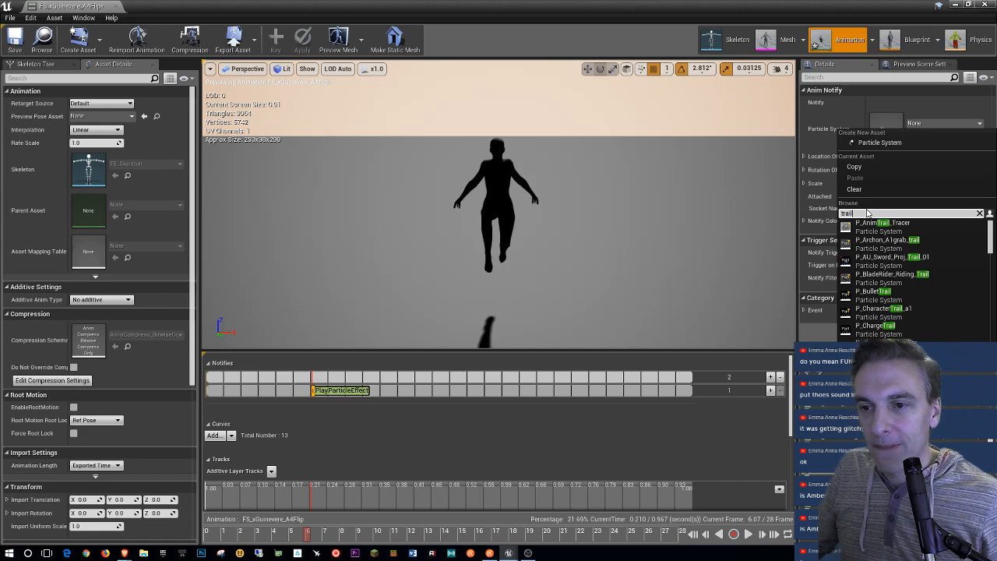
{"action": "type", "text": "sb_t"}
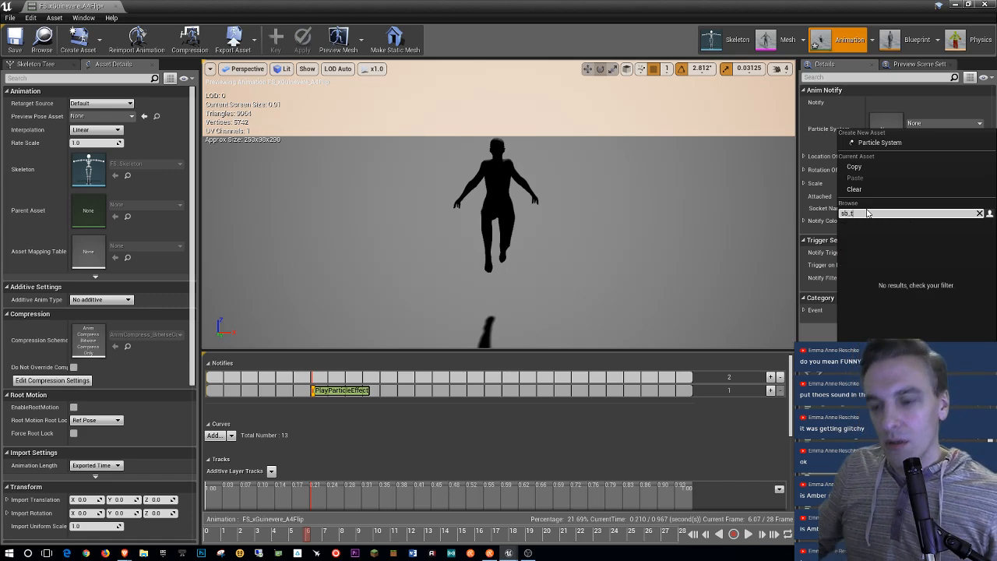
{"action": "key", "text": "BackSpace"}
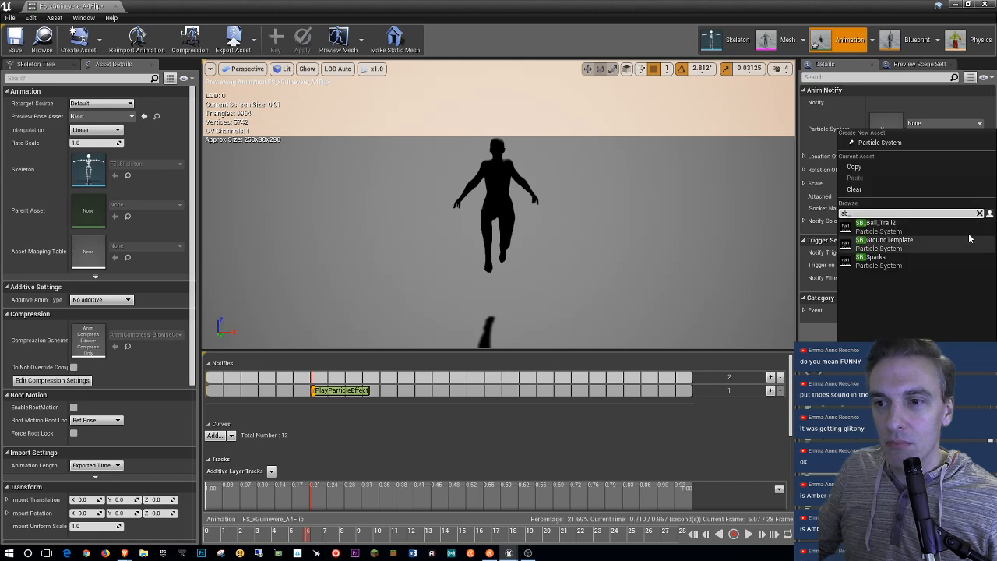
{"action": "left_click", "coordinate": [944, 232]}
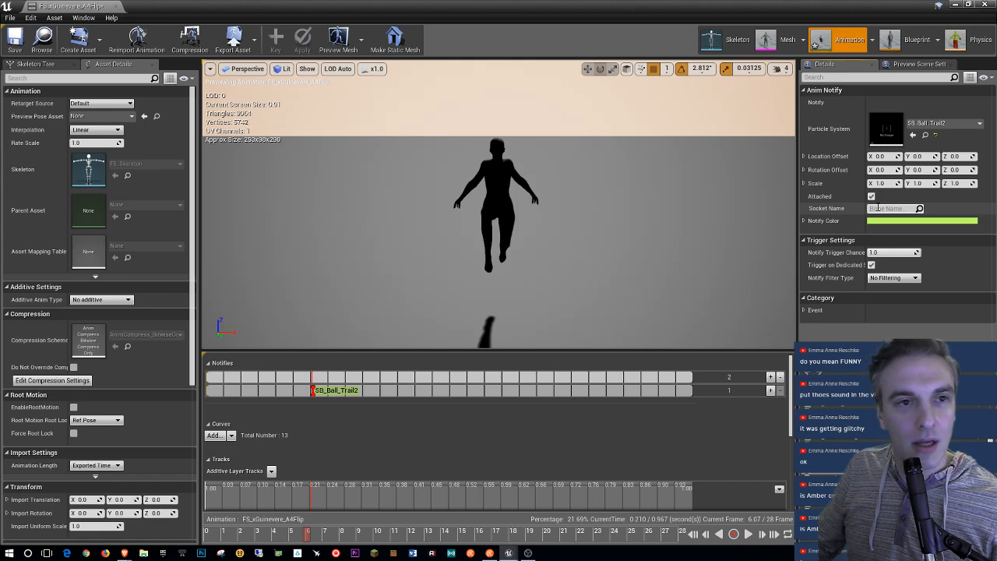
{"action": "left_click", "coordinate": [880, 208]}
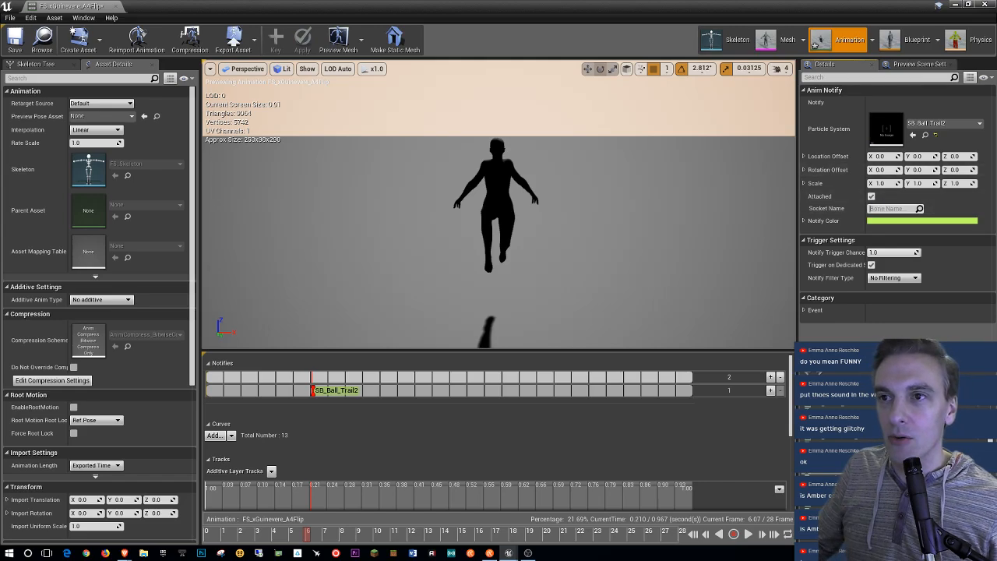
Step: Check back on the Master_New_Game_Start sequence in the level editor and reopen FS_xGuinevere_A4Flip
{"action": "left_click", "coordinate": [958, 6]}
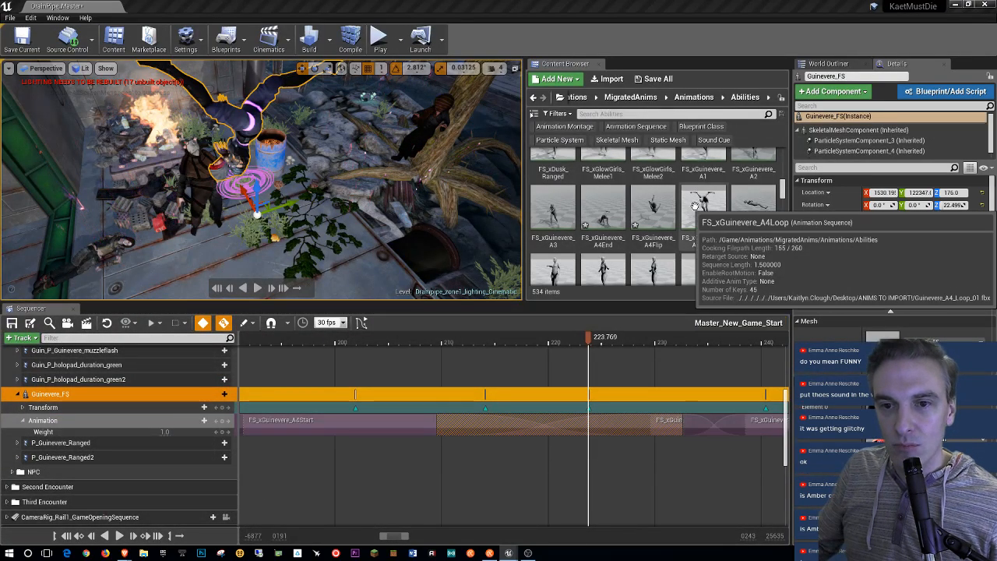
{"action": "double_click", "coordinate": [654, 209]}
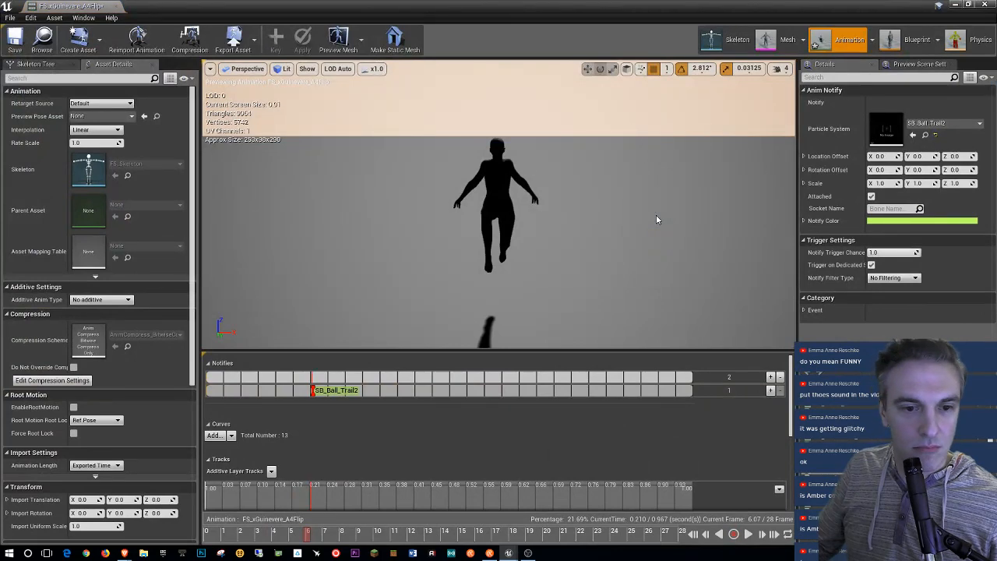
Step: Open the FS_xGuinevere_A4End animation and check the settings of the trail notify on track 5
{"action": "left_click", "coordinate": [957, 5]}
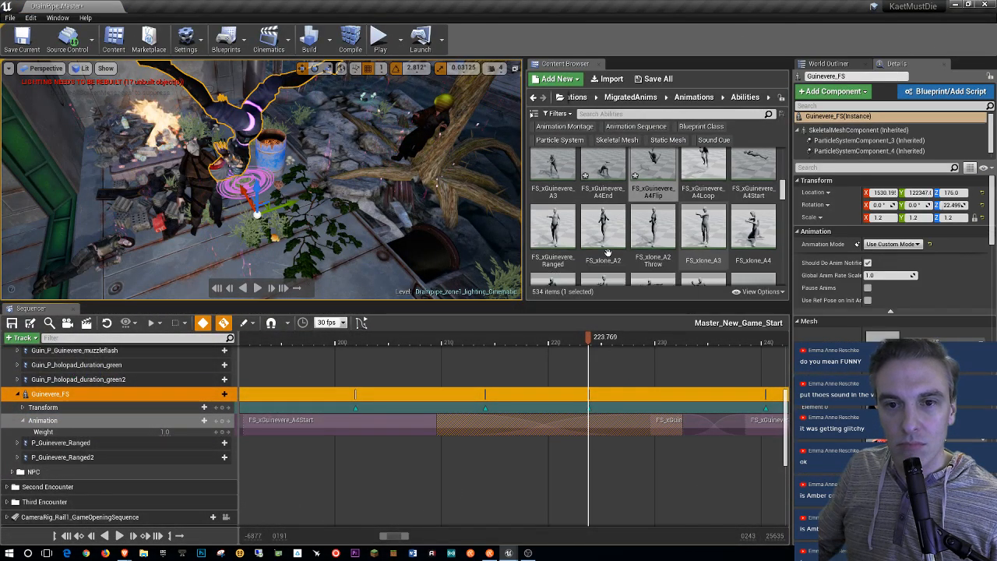
{"action": "double_click", "coordinate": [603, 207]}
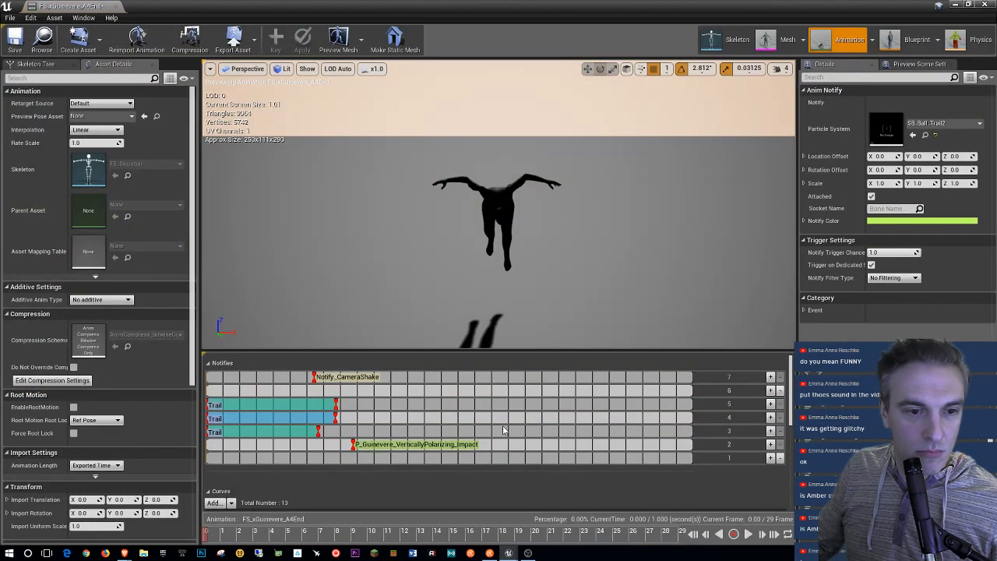
{"action": "left_click", "coordinate": [304, 407]}
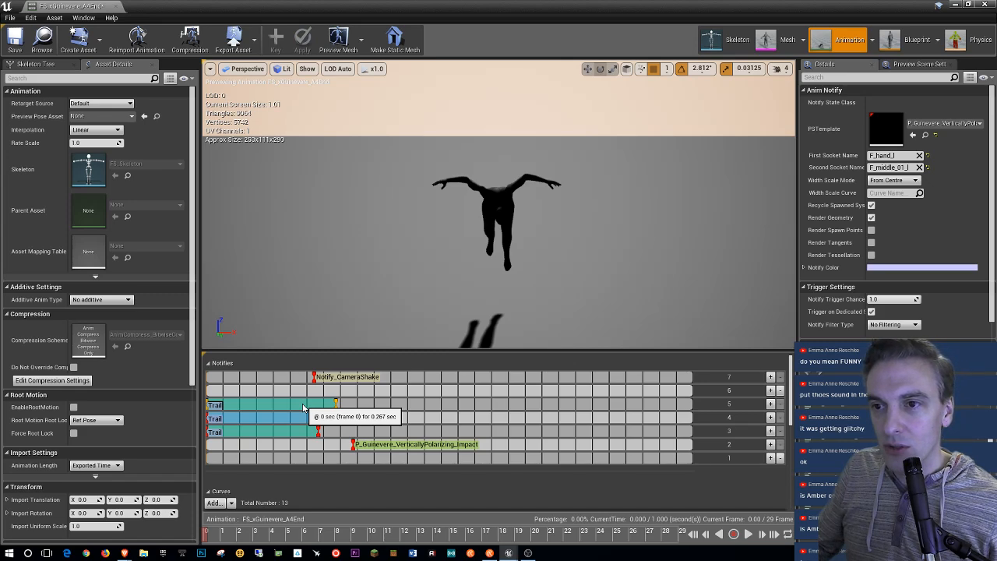
{"action": "right_click", "coordinate": [407, 404]}
{"action": "mouse_move", "coordinate": [437, 422]}
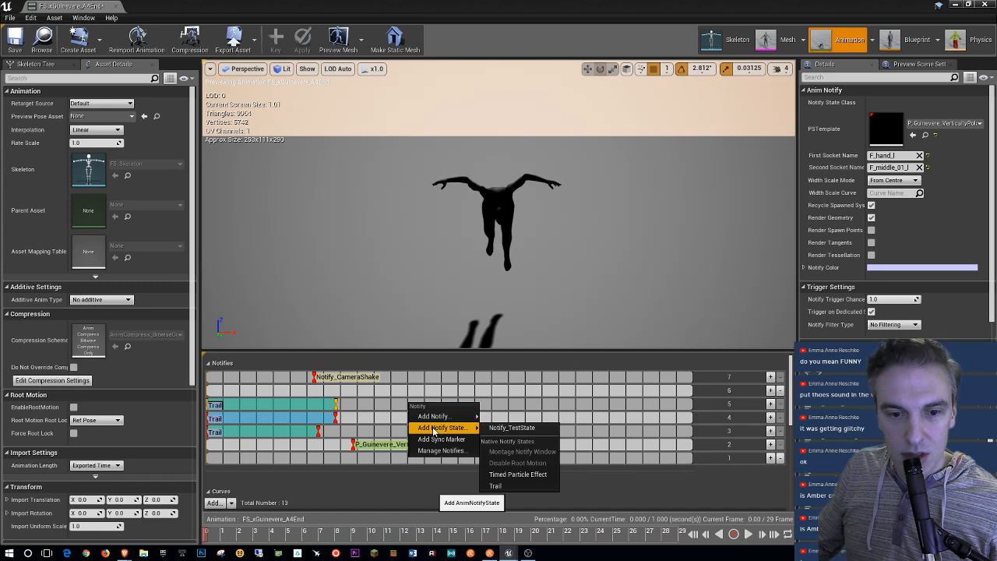
{"action": "left_click", "coordinate": [496, 485]}
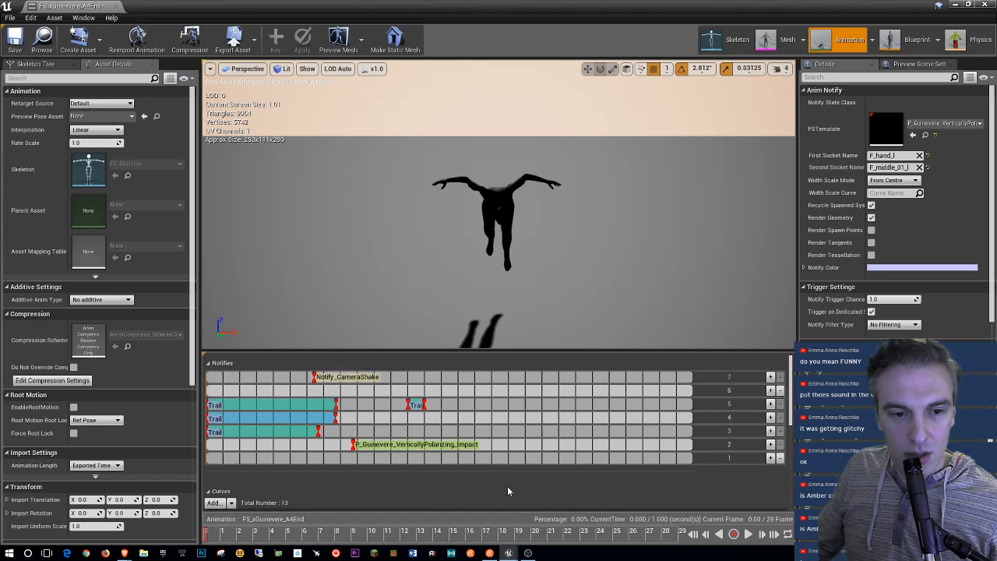
{"action": "left_click", "coordinate": [497, 484]}
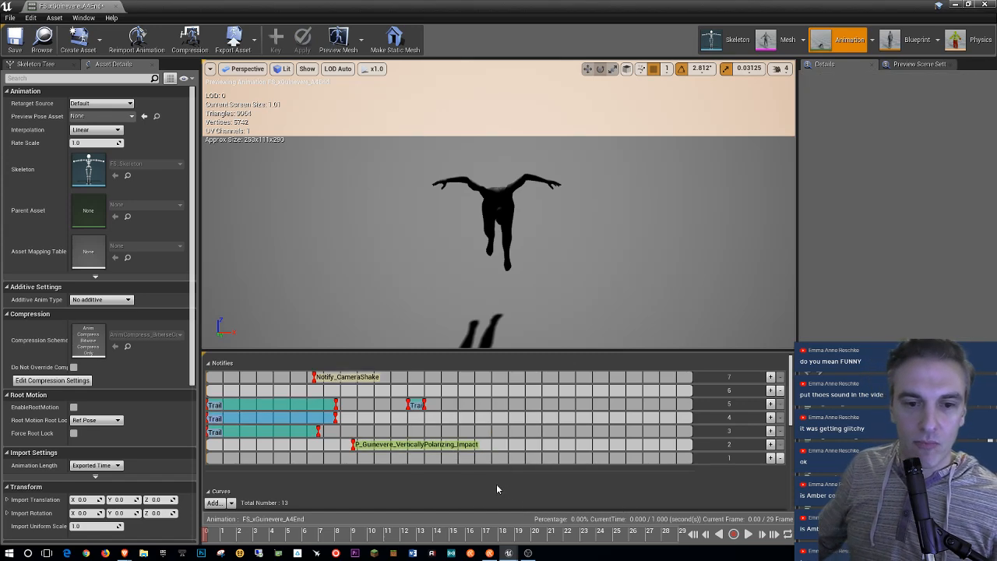
{"action": "left_click", "coordinate": [418, 407]}
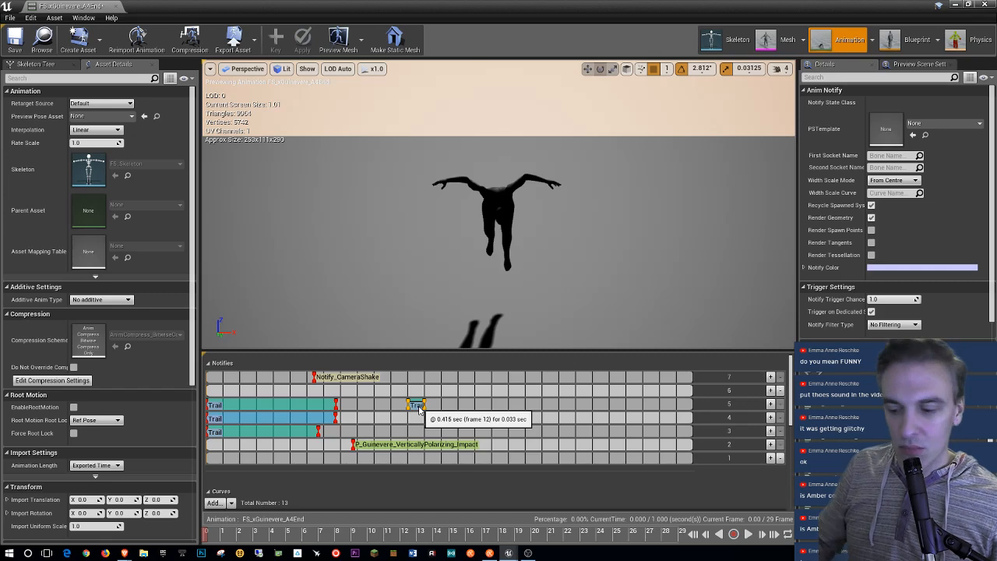
{"action": "key", "text": "Delete"}
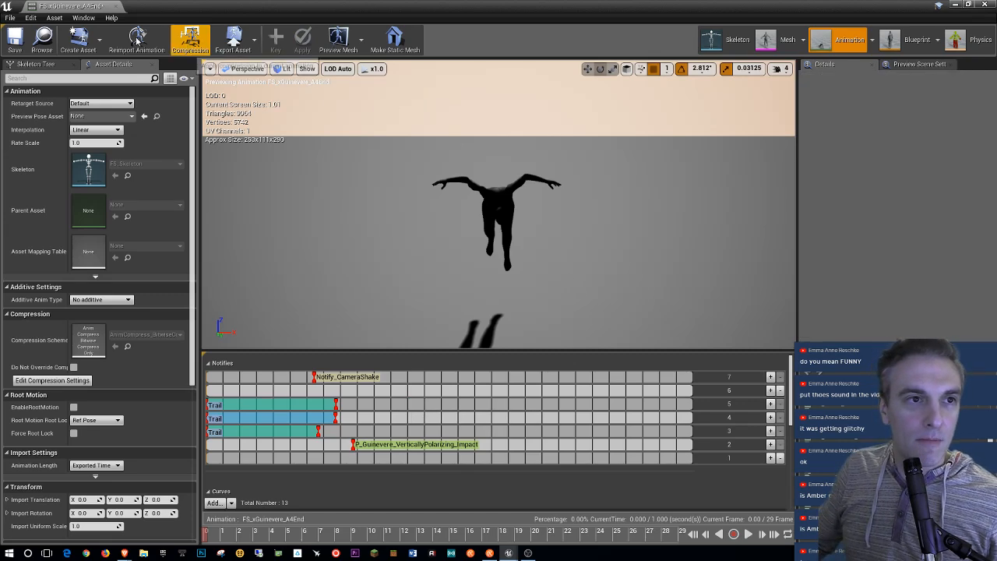
Step: Close FS_xGuinevere_A4End, reopen FS_xGuinevere_A4Flip and delete its SB_Ball_Trail2 particle notify from track 1
{"action": "left_click", "coordinate": [117, 6]}
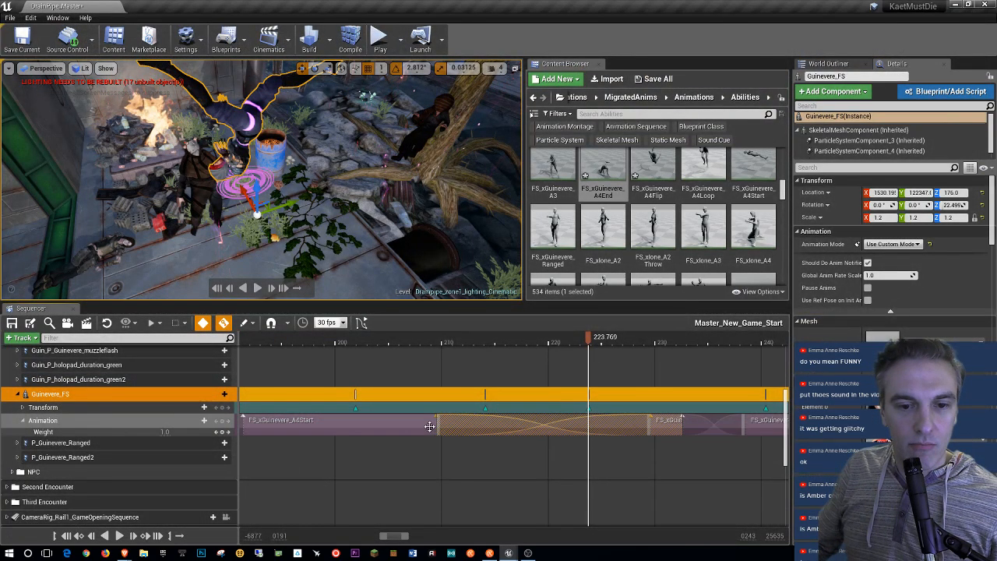
{"action": "double_click", "coordinate": [653, 168]}
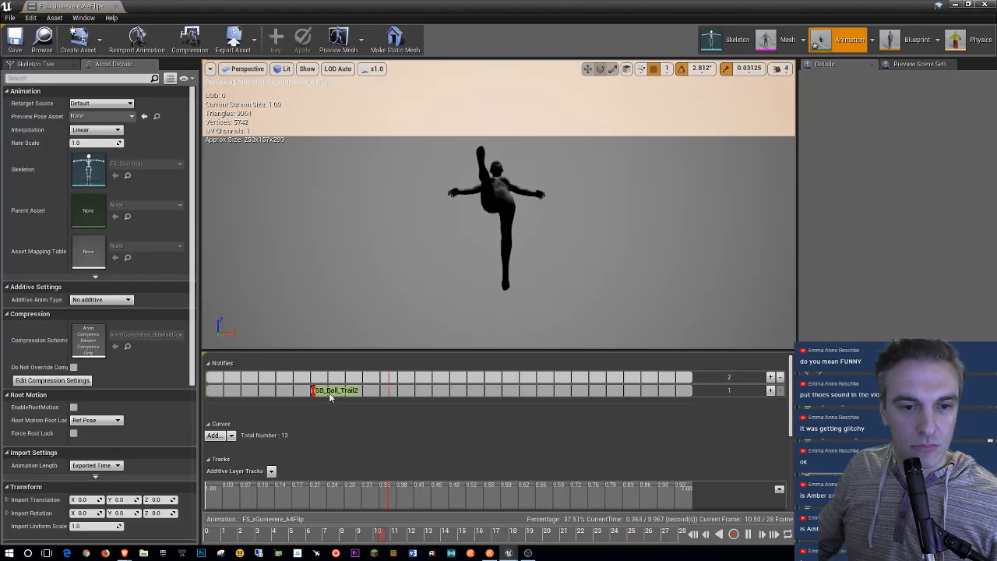
{"action": "left_click", "coordinate": [329, 392]}
{"action": "key", "text": "Delete"}
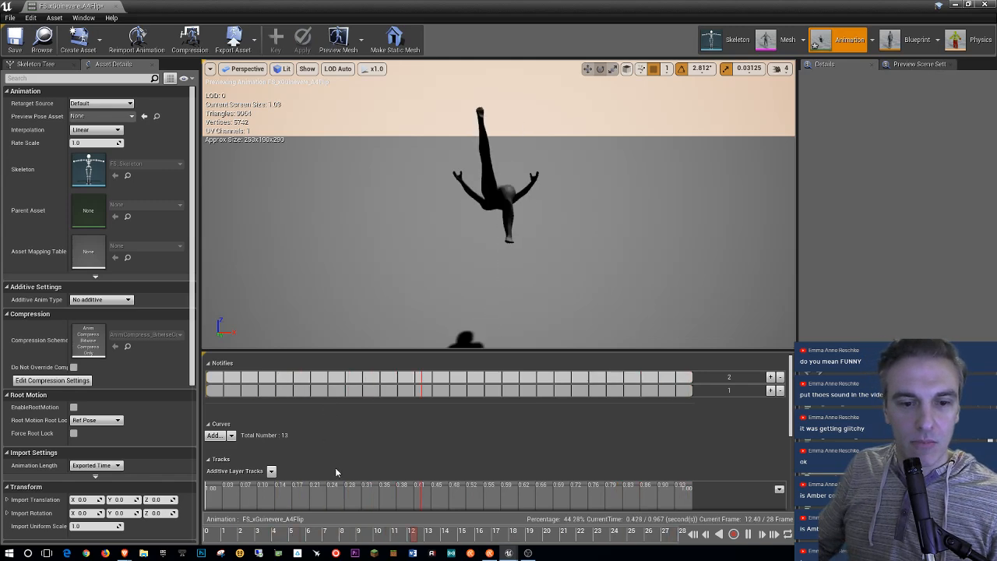
Step: Add a Trail notify state to track 1 at frame 6 and extend it to last about 0.546 seconds
{"action": "left_click", "coordinate": [548, 531]}
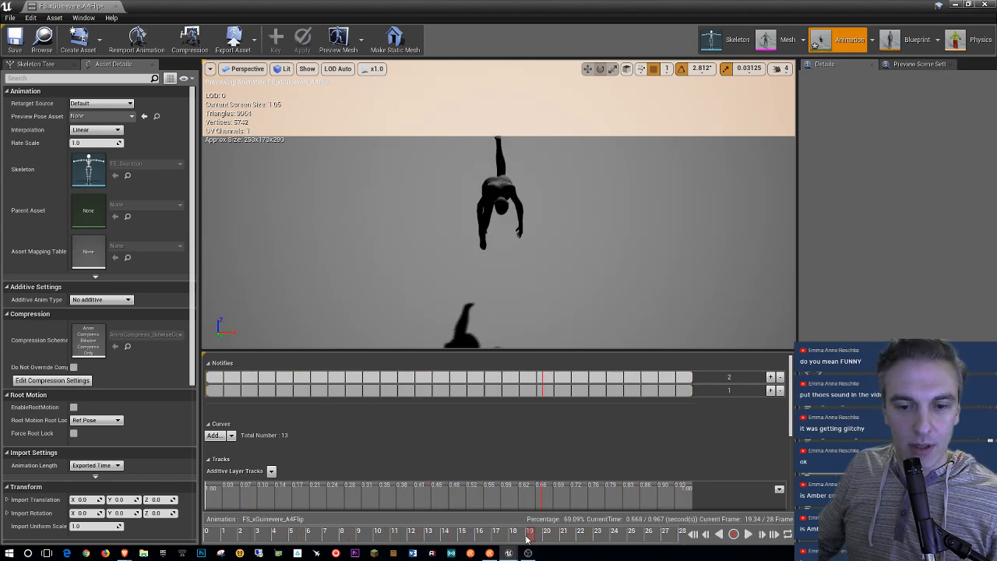
{"action": "left_click_drag", "start_coordinate": [512, 538], "coordinate": [308, 503]}
{"action": "right_click", "coordinate": [312, 395]}
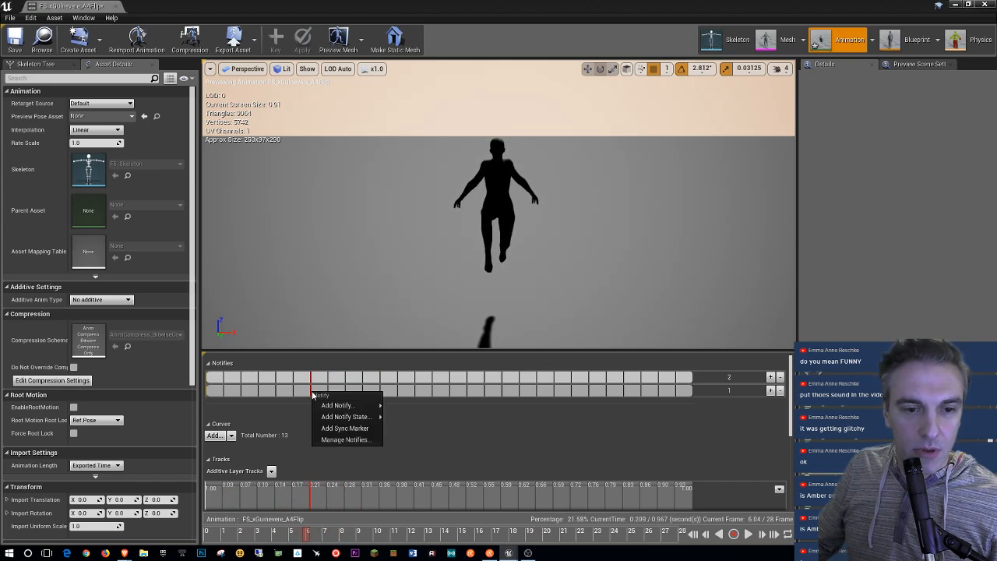
{"action": "mouse_move", "coordinate": [355, 419]}
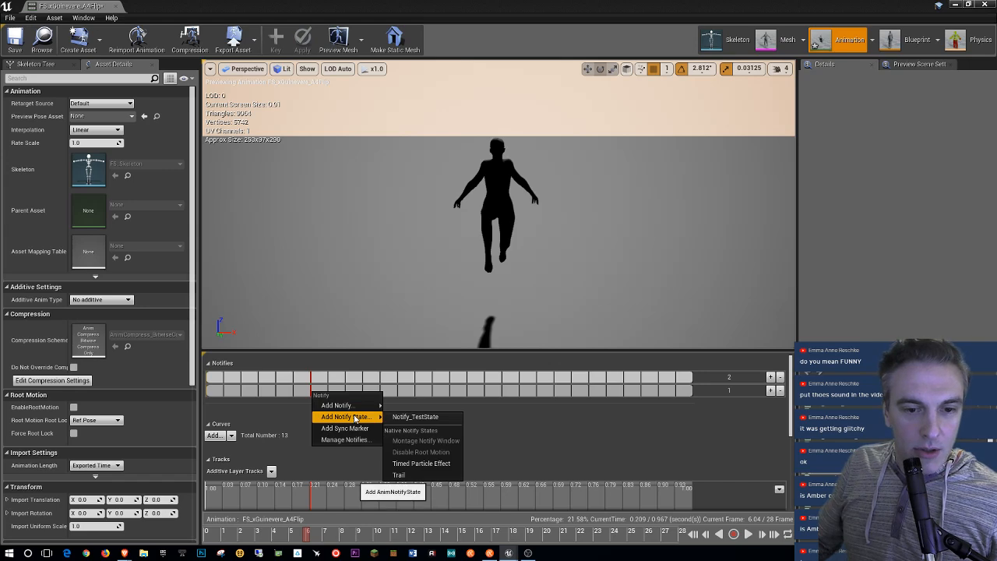
{"action": "left_click", "coordinate": [399, 475]}
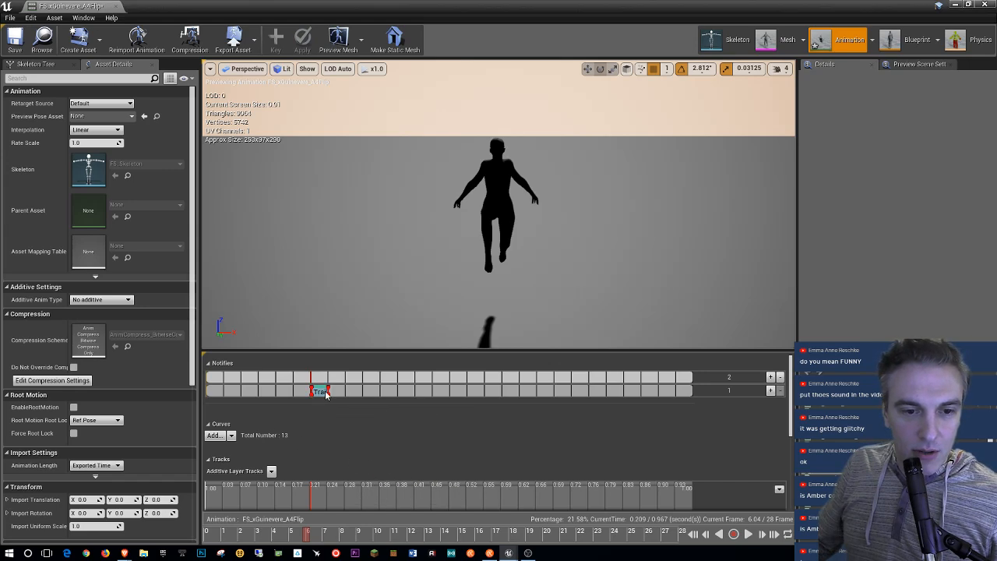
{"action": "left_click_drag", "start_coordinate": [326, 395], "coordinate": [587, 397]}
{"action": "mouse_move", "coordinate": [308, 537]}
{"action": "left_mouse_down"}
{"action": "mouse_move", "coordinate": [533, 537]}
{"action": "mouse_move", "coordinate": [597, 555]}
{"action": "mouse_move", "coordinate": [351, 538]}
{"action": "mouse_move", "coordinate": [568, 534]}
{"action": "mouse_move", "coordinate": [590, 537]}
{"action": "mouse_move", "coordinate": [314, 537]}
{"action": "left_mouse_up"}
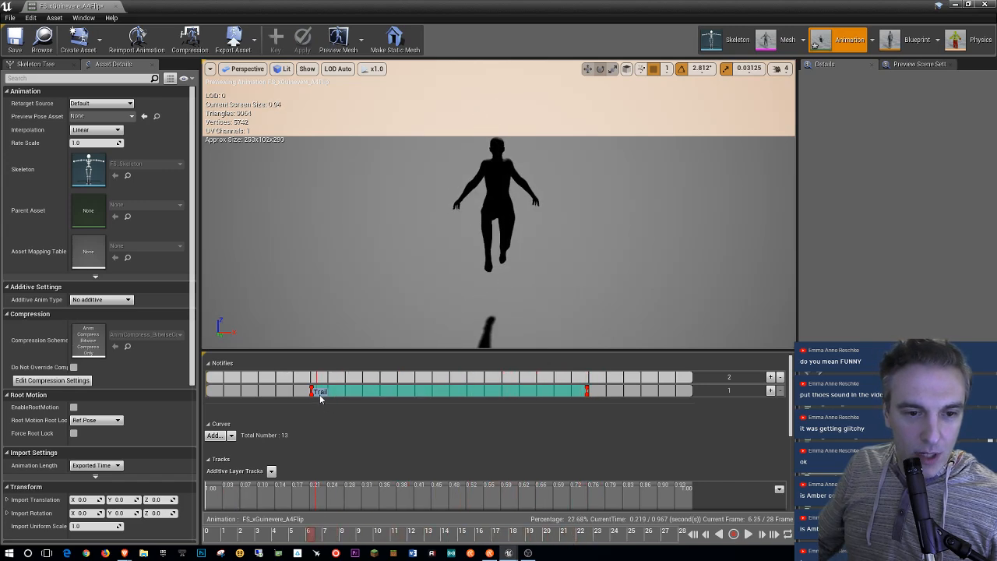
Step: Assign SB_Ball_Trail2 as the particle system template of the new Trail notify state
{"action": "left_click", "coordinate": [320, 395]}
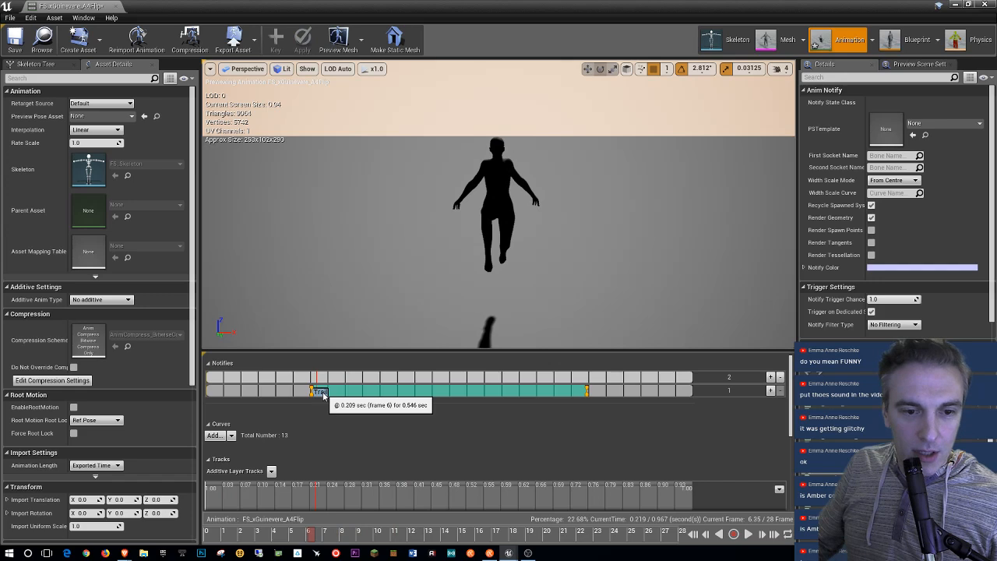
{"action": "left_click", "coordinate": [930, 129]}
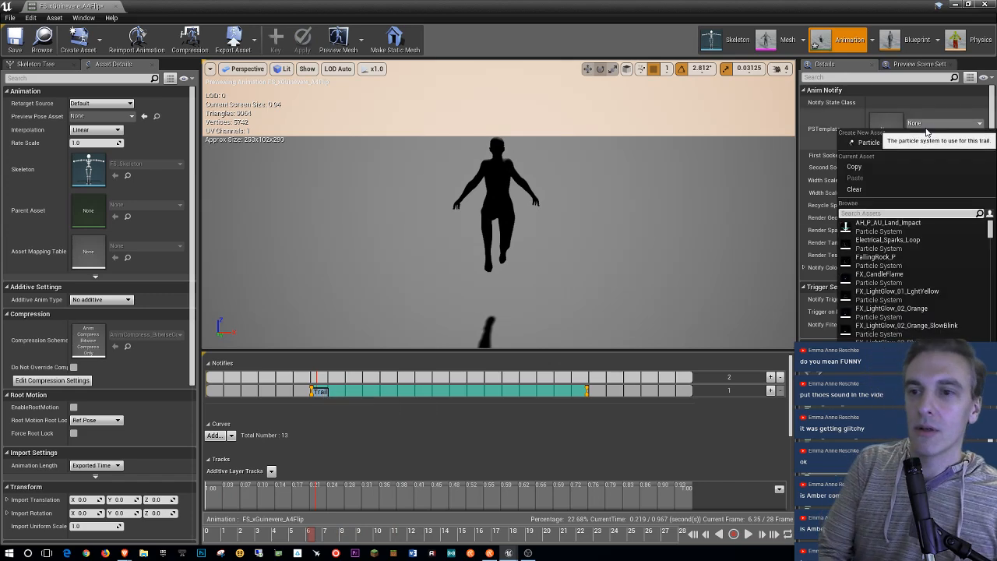
{"action": "type", "text": "sb_"}
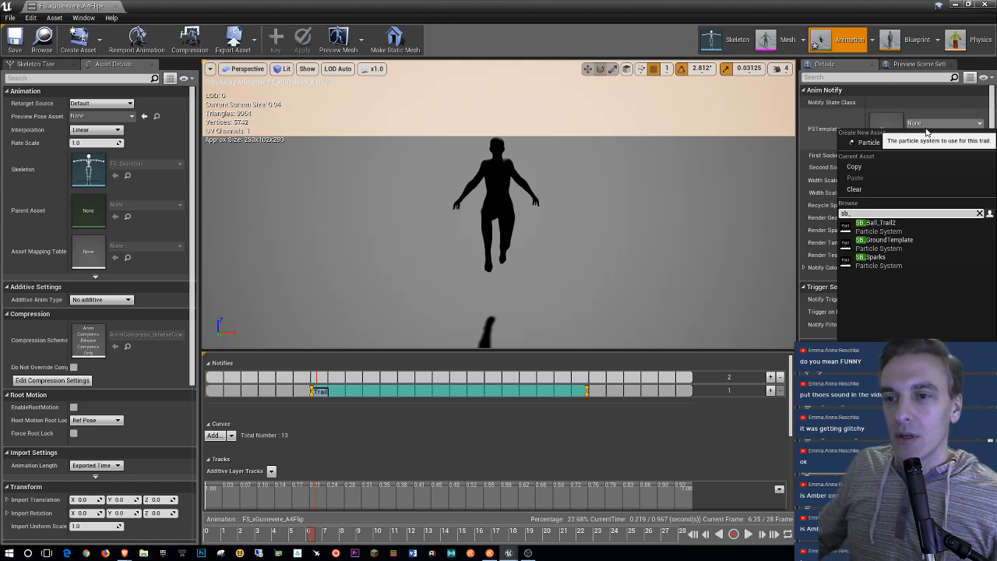
{"action": "left_click", "coordinate": [914, 227]}
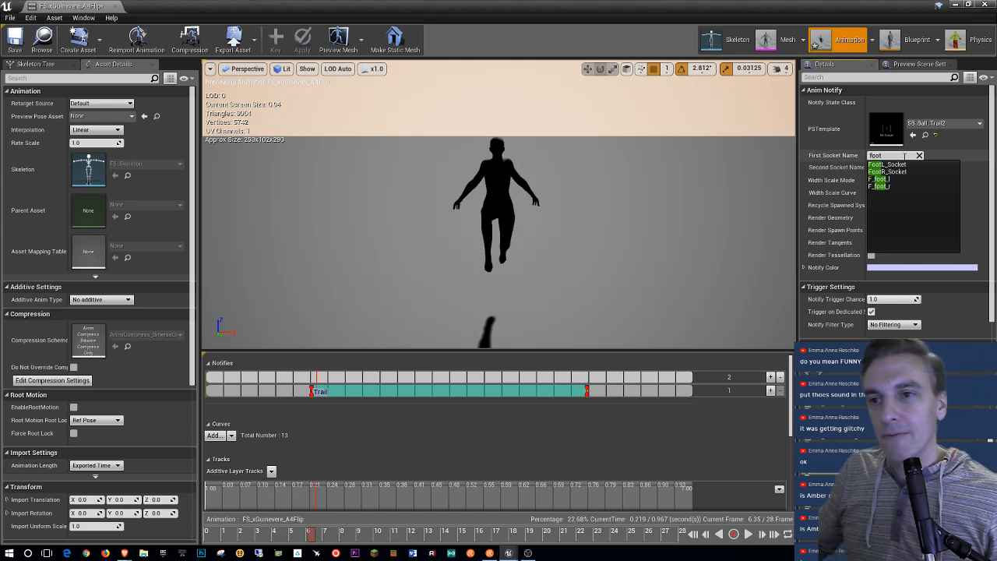
Step: Set the trail's first socket to FootL_Socket and its second socket to F_foot_l, and save the animation
{"action": "left_click", "coordinate": [894, 165]}
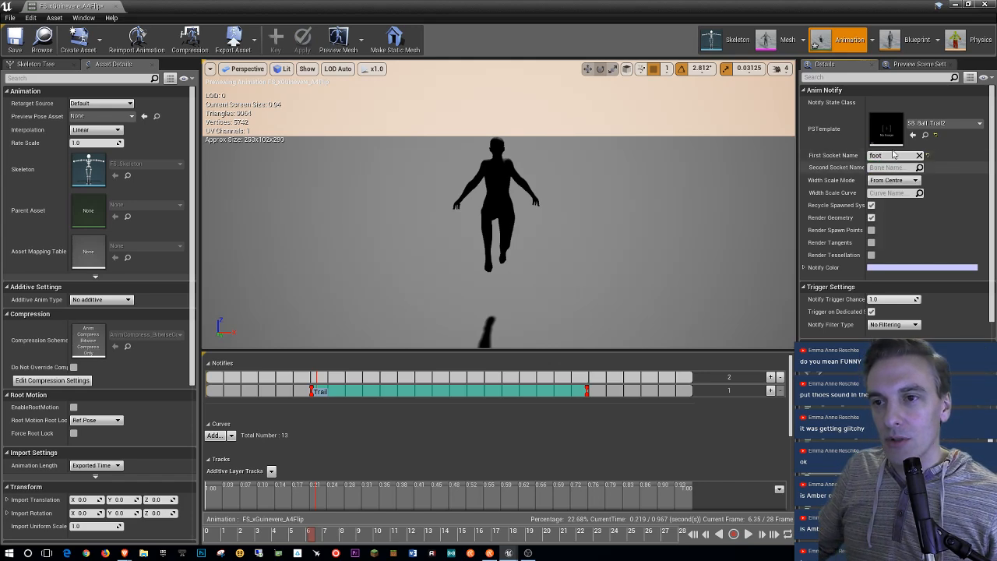
{"action": "key", "text": "BackSpace"}
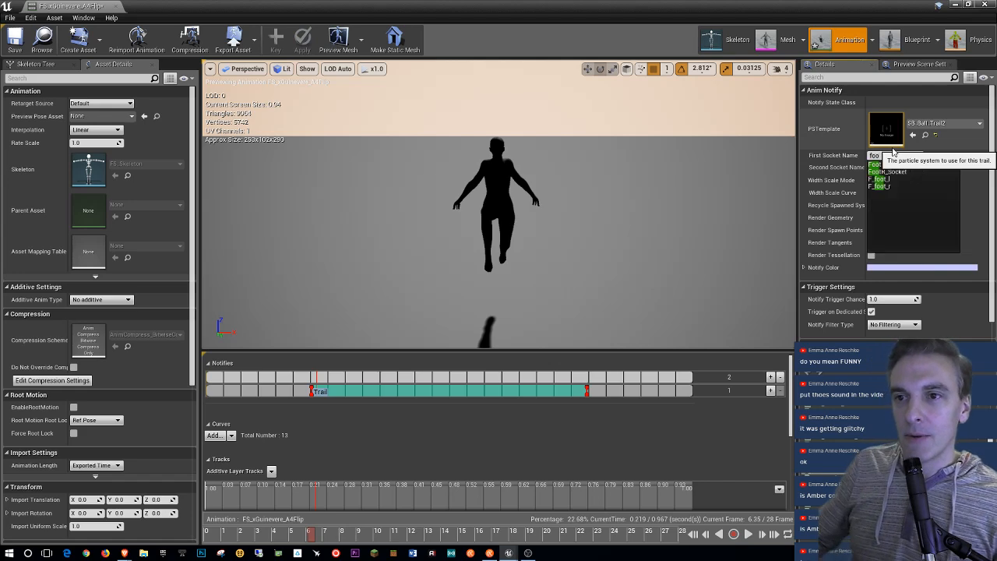
{"action": "left_click", "coordinate": [887, 164]}
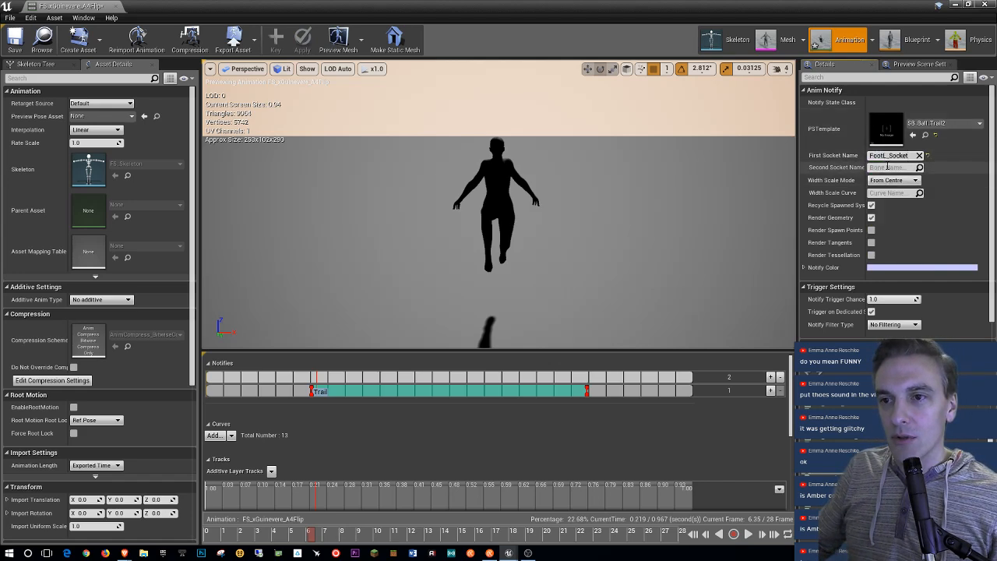
{"action": "type", "text": "foot"}
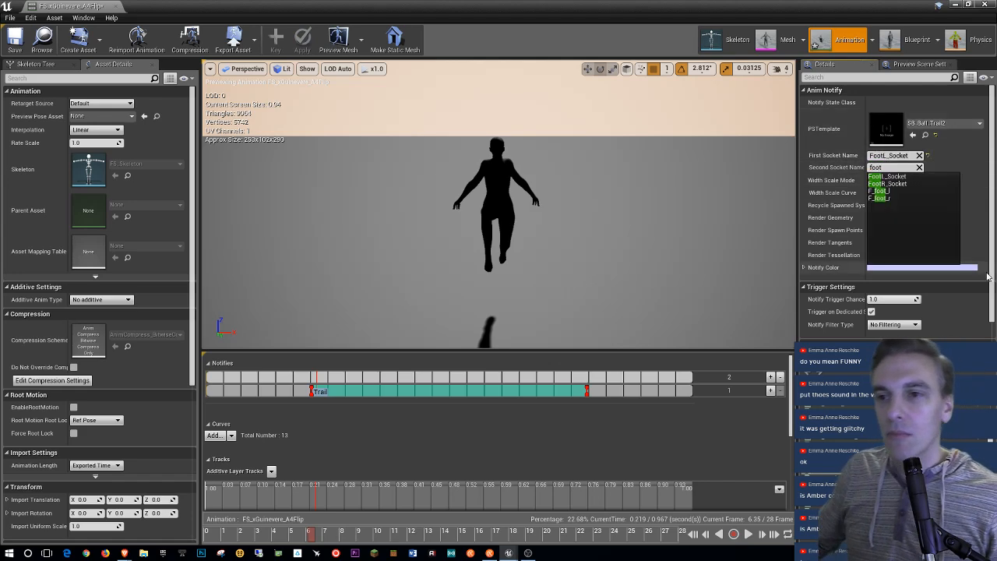
{"action": "left_click", "coordinate": [896, 195]}
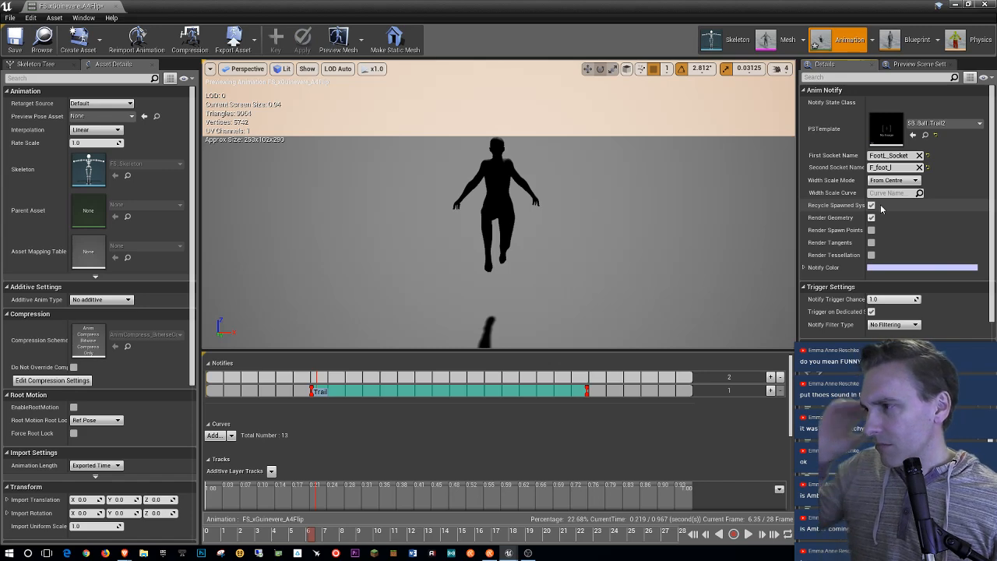
{"action": "left_click", "coordinate": [14, 39]}
{"action": "left_click", "coordinate": [569, 373]}
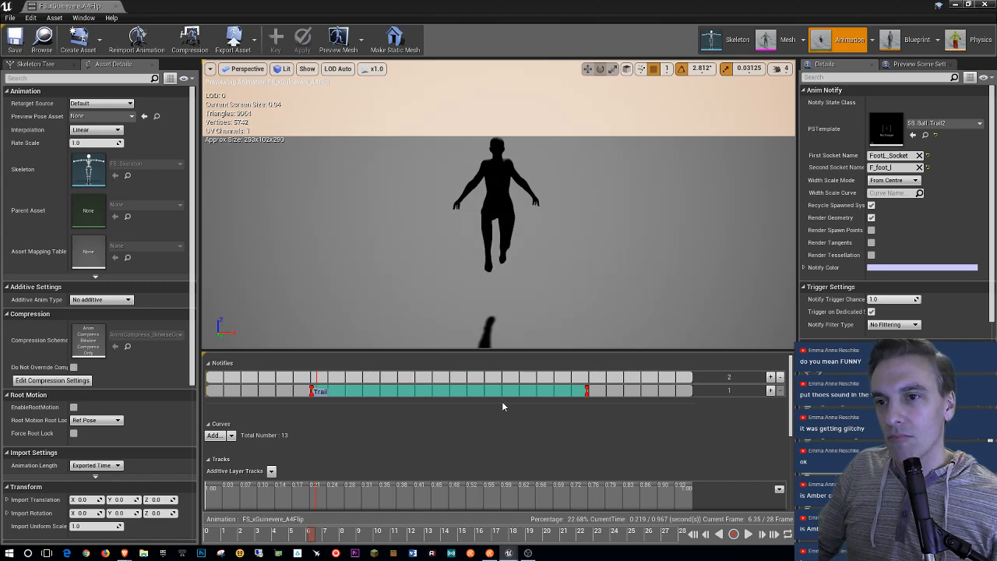
Step: Reopen FS_xGuinevere_A4End and review the templates, sockets and rendering options of its existing trail notifies for comparison
{"action": "left_click", "coordinate": [957, 6]}
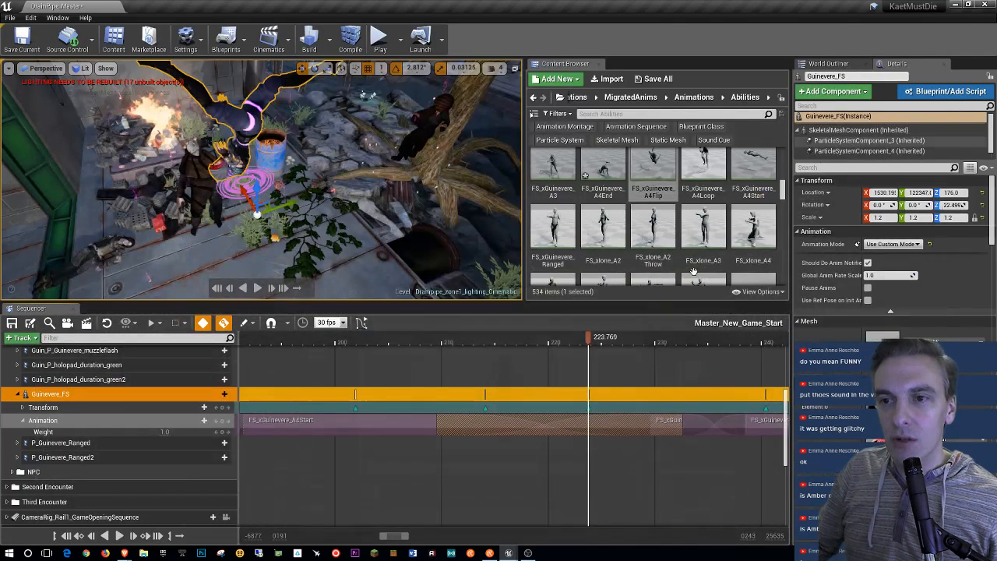
{"action": "double_click", "coordinate": [601, 178]}
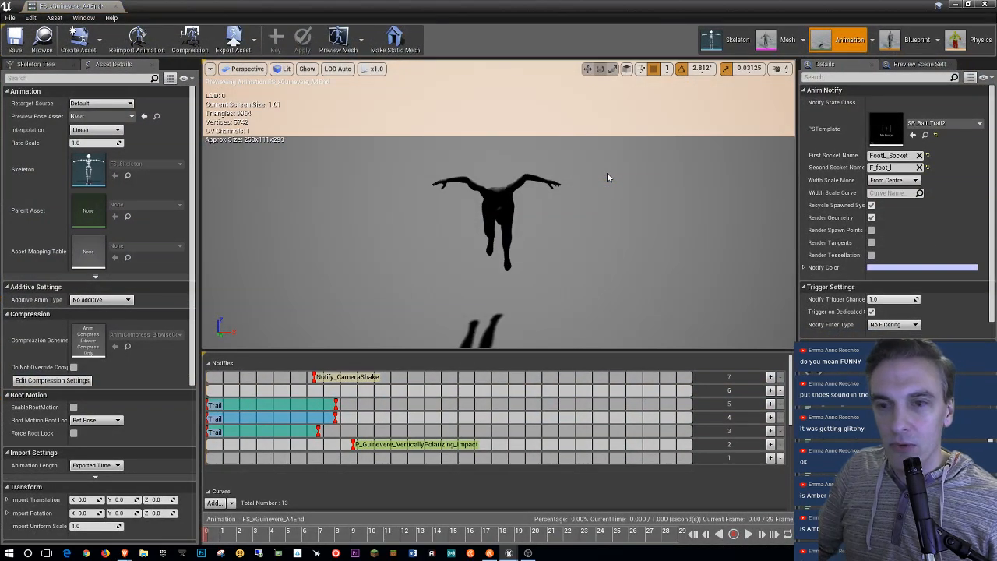
{"action": "left_click", "coordinate": [283, 432]}
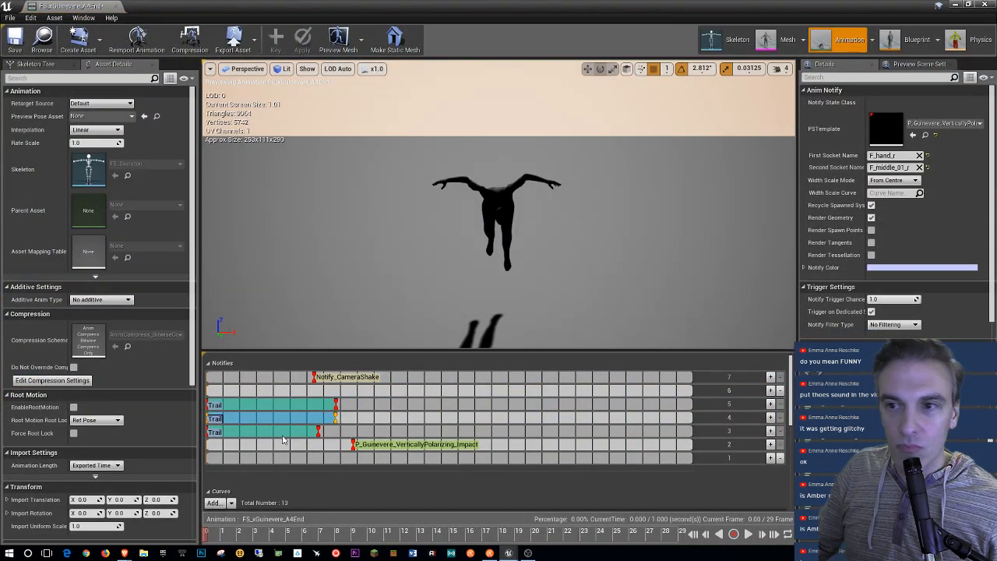
{"action": "left_click", "coordinate": [283, 436]}
{"action": "left_click", "coordinate": [292, 406]}
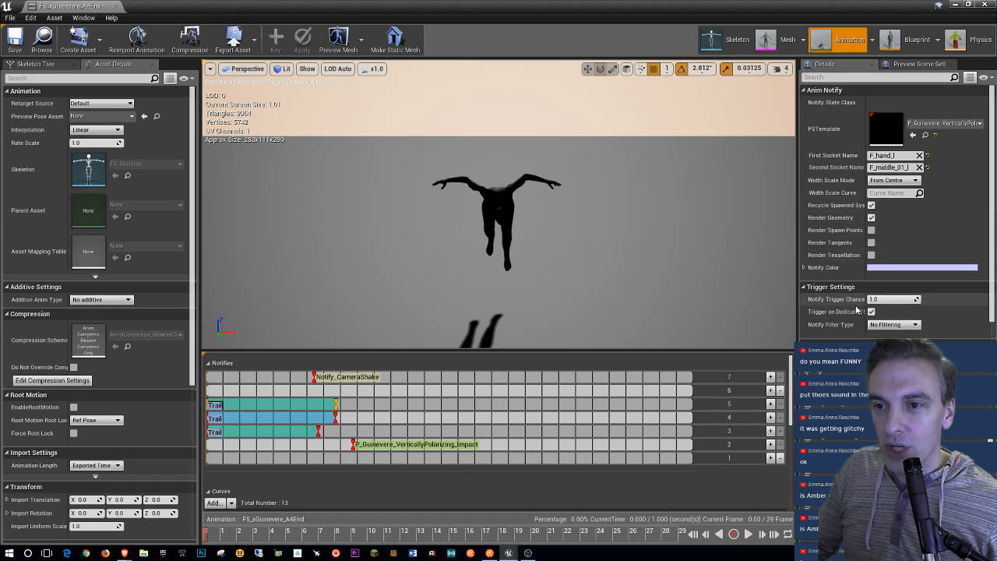
{"action": "scroll", "coordinate": [946, 286], "scroll_direction": "down", "scroll_amount": 1}
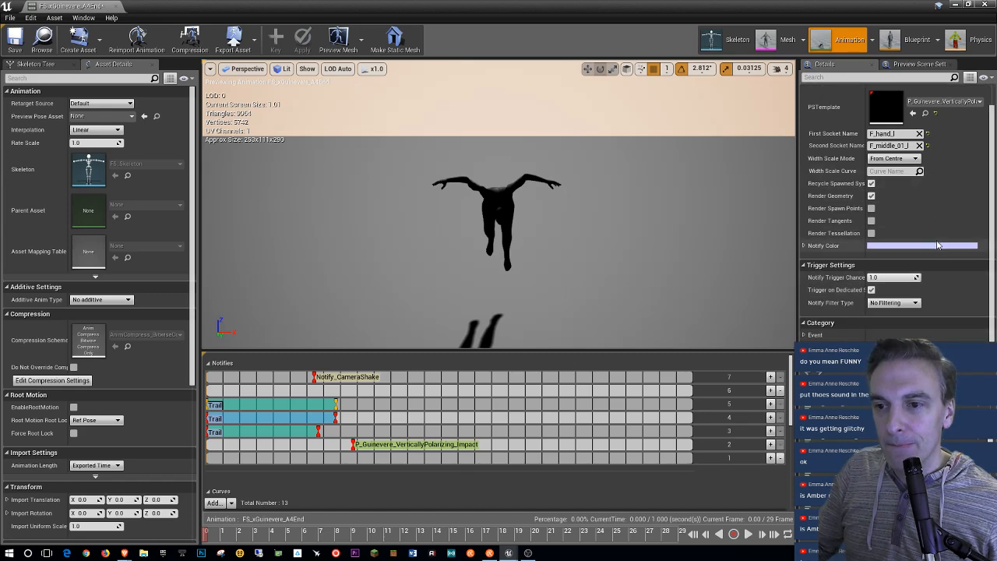
{"action": "scroll", "coordinate": [948, 290], "scroll_direction": "up", "scroll_amount": 1}
Step: Return to FS_xGuinevere_A4Flip, select the Trail notify on track 1 and pause the animation preview
{"action": "left_click", "coordinate": [115, 7]}
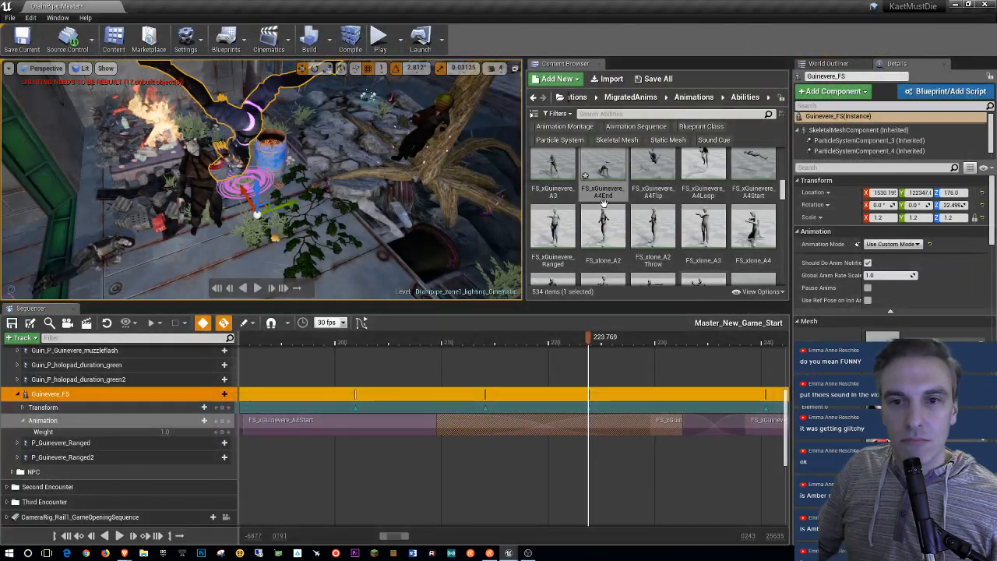
{"action": "double_click", "coordinate": [654, 177]}
{"action": "double_click", "coordinate": [654, 173]}
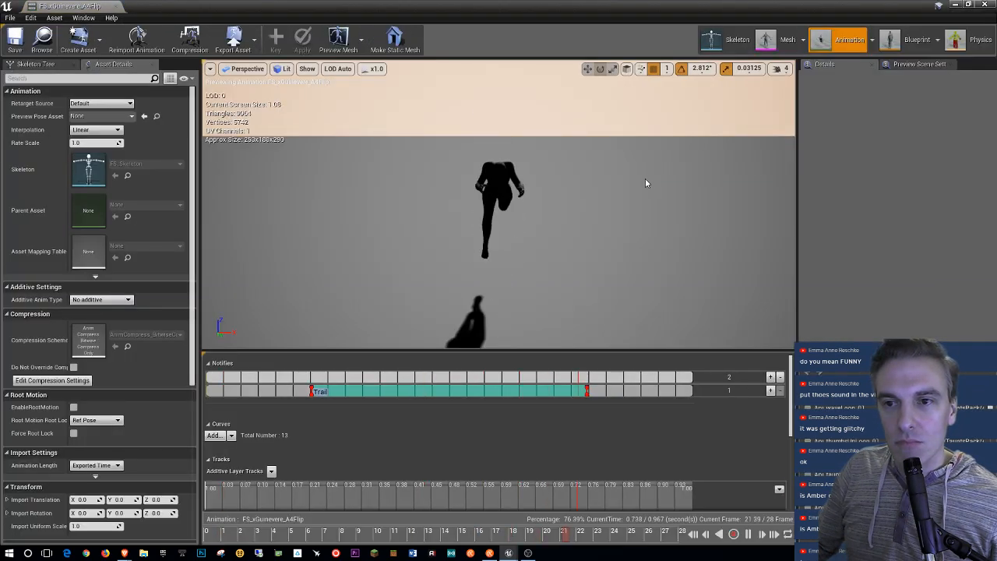
{"action": "left_click", "coordinate": [417, 393]}
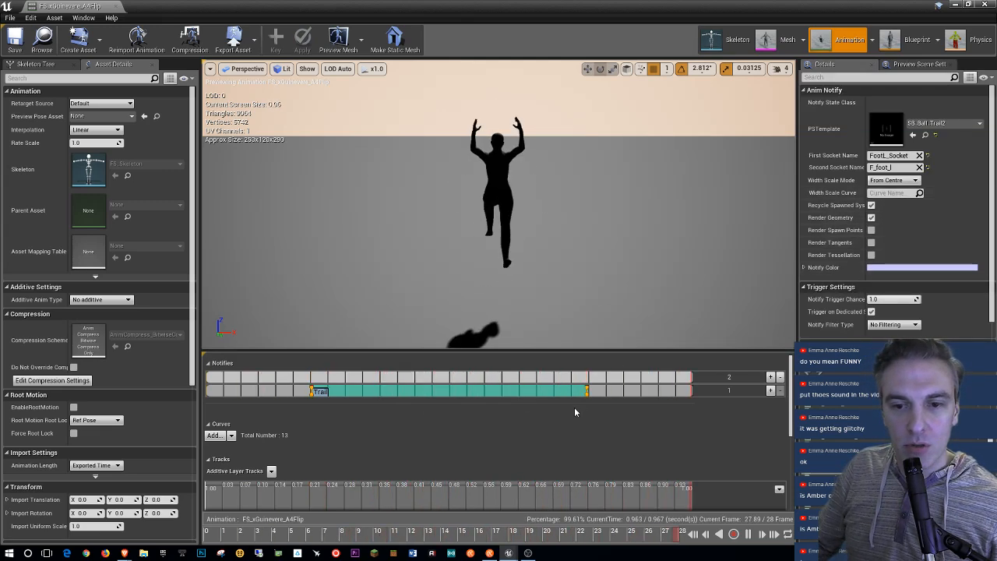
{"action": "left_click", "coordinate": [748, 535]}
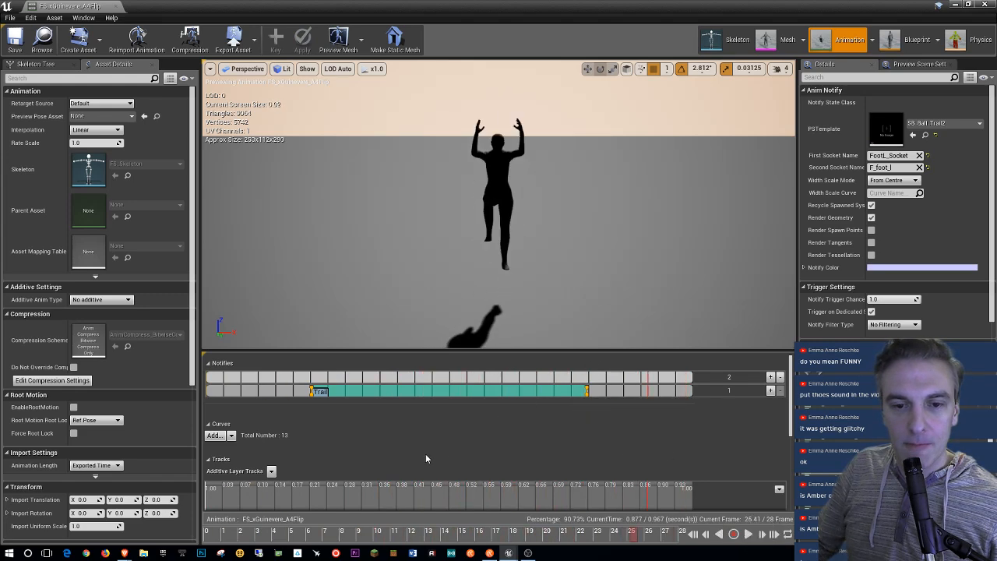
Step: Copy the Trail notify state from track 1 and paste it onto track 2 at its original time
{"action": "right_click", "coordinate": [367, 389]}
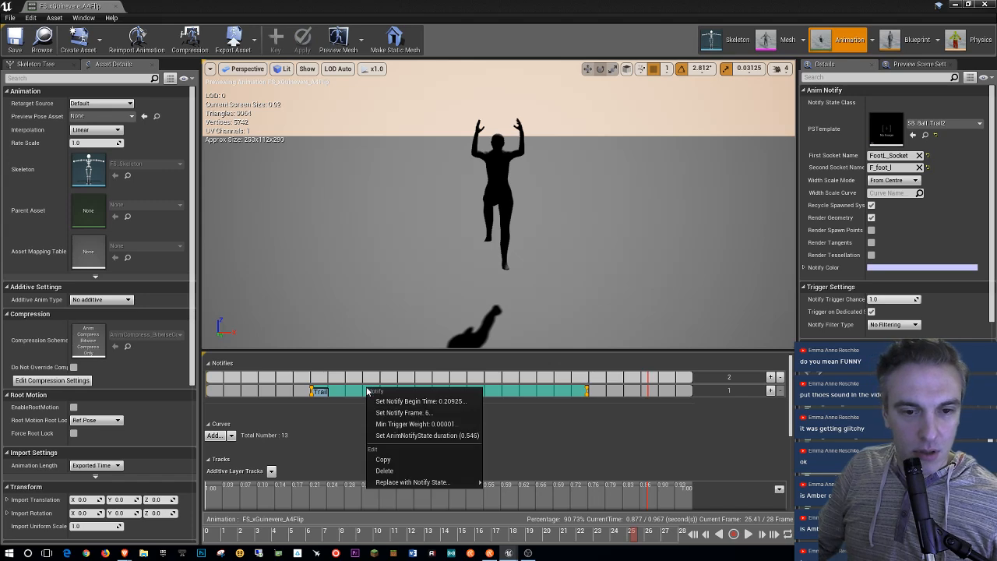
{"action": "left_click", "coordinate": [384, 459]}
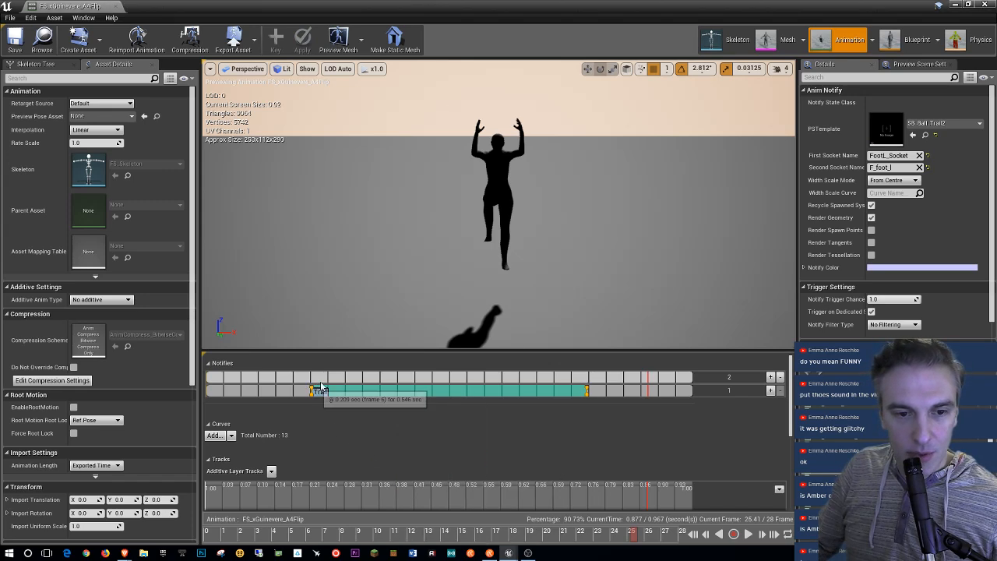
{"action": "left_click", "coordinate": [307, 536]}
{"action": "mouse_move", "coordinate": [306, 539]}
{"action": "left_mouse_down"}
{"action": "mouse_move", "coordinate": [295, 534]}
{"action": "mouse_move", "coordinate": [305, 536]}
{"action": "left_mouse_up"}
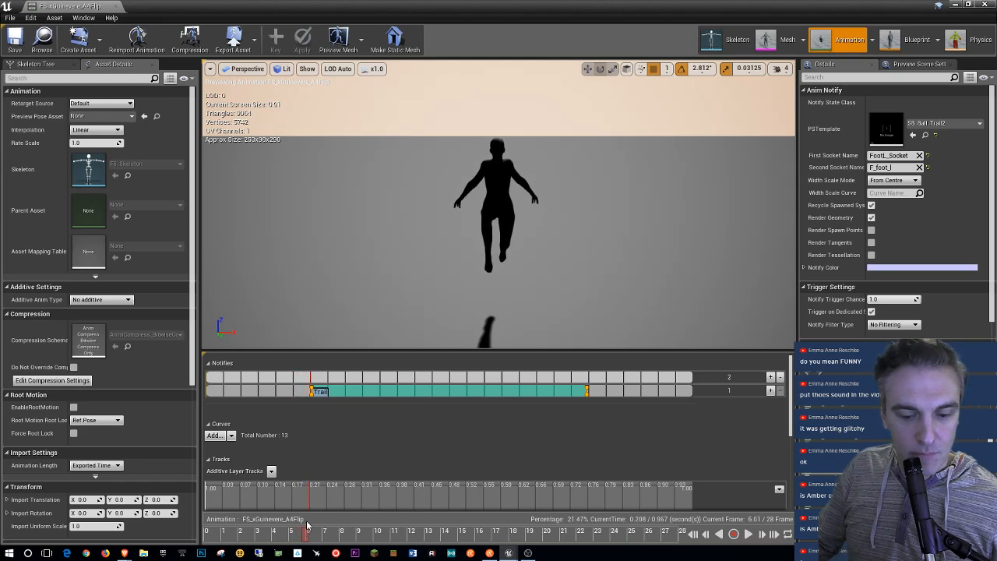
{"action": "right_click", "coordinate": [312, 381]}
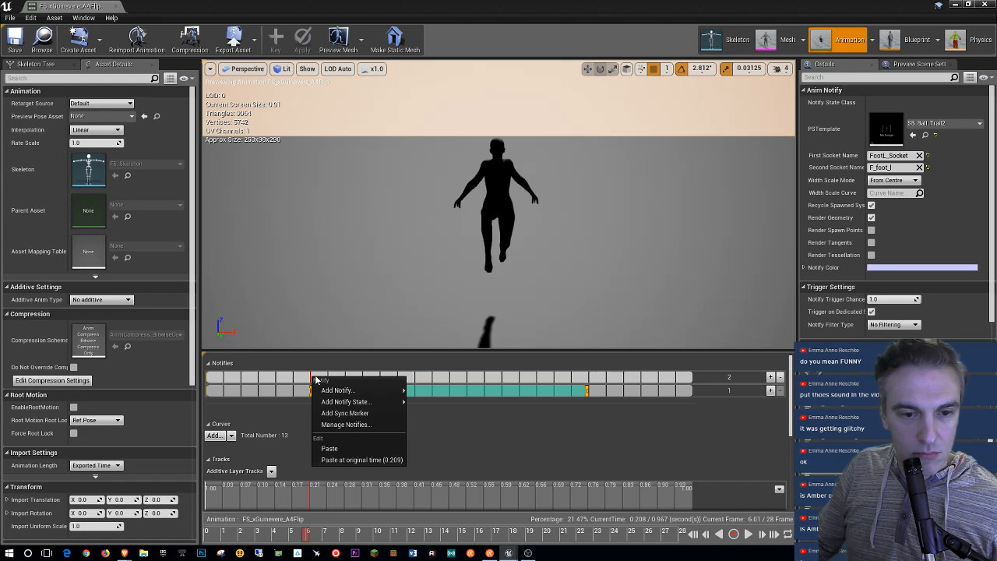
{"action": "left_click", "coordinate": [354, 460]}
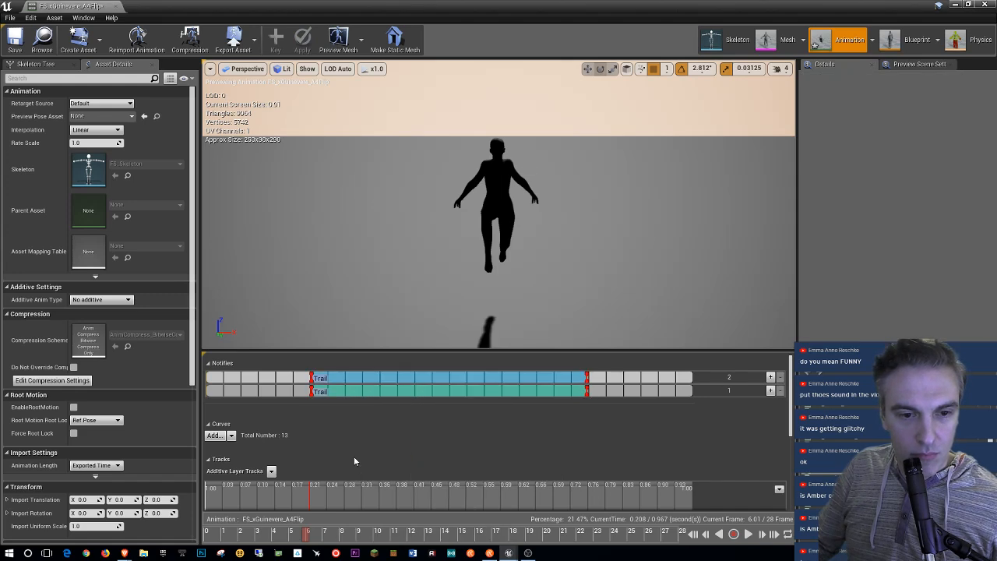
Step: Set the track 2 trail's first socket to FootR_Socket and its second socket to F_foot_r, and save the animation
{"action": "left_click", "coordinate": [460, 381]}
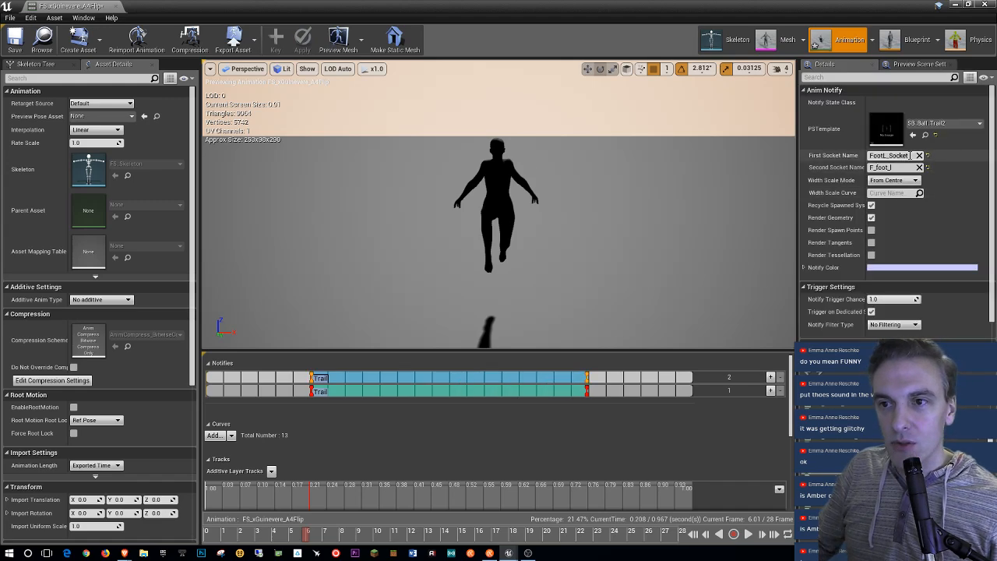
{"action": "type", "text": "foot"}
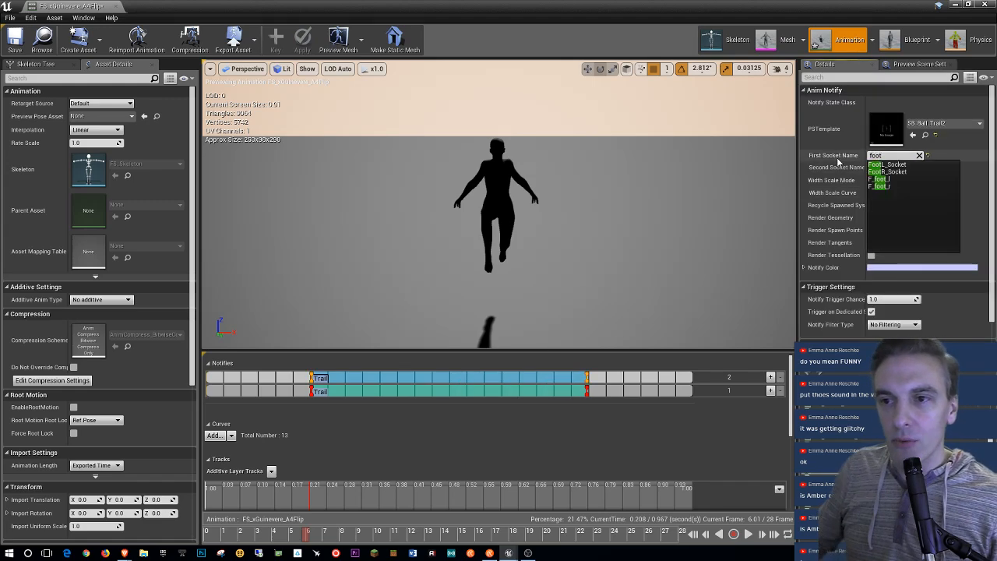
{"action": "left_click", "coordinate": [889, 171]}
{"action": "key", "text": "Tab"}
{"action": "type", "text": "foot"}
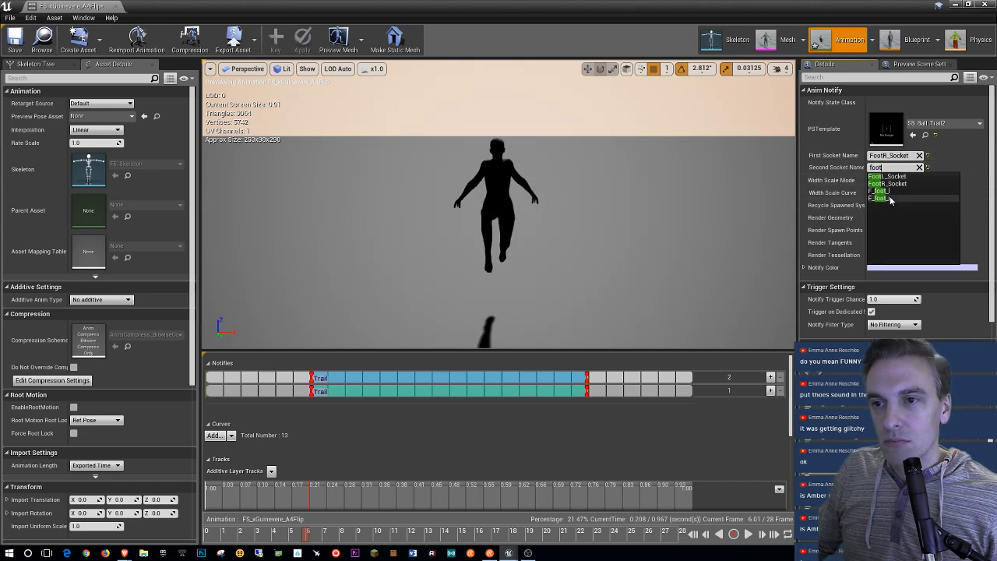
{"action": "left_click", "coordinate": [879, 199]}
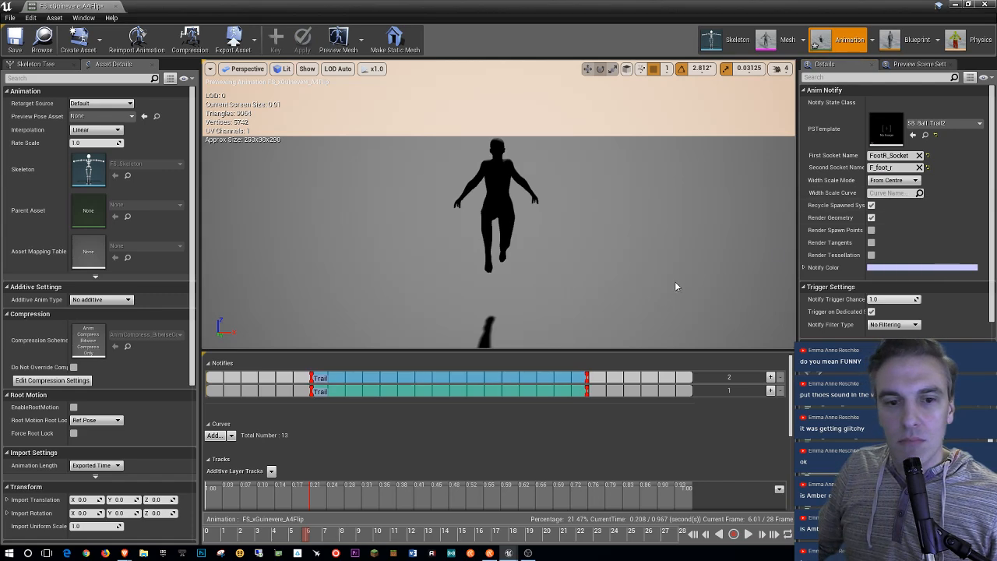
{"action": "left_click", "coordinate": [14, 39]}
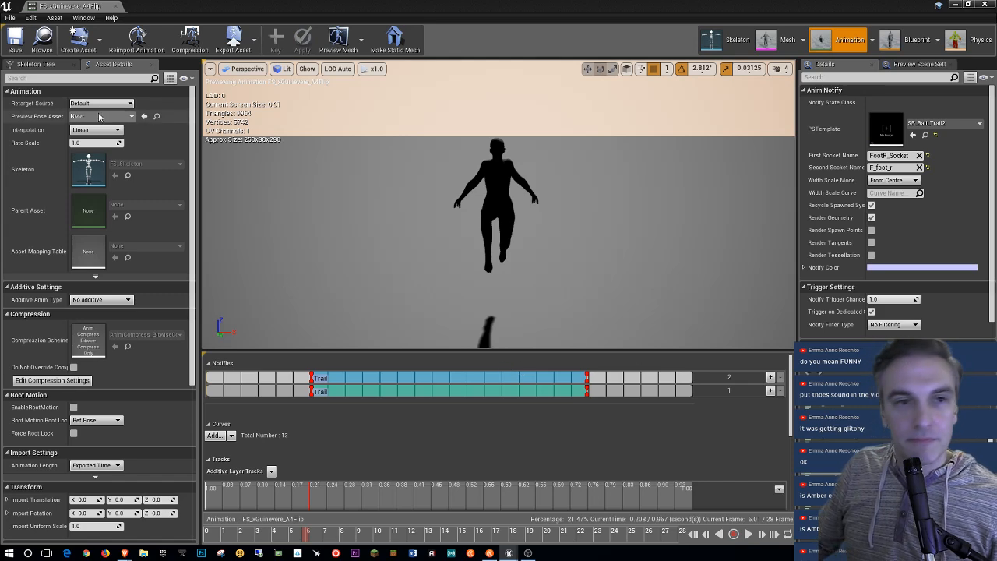
Step: Close the animation and play Master_New_Game_Start full screen through its camera cuts to review Guinevere's leap attack trails
{"action": "left_click", "coordinate": [116, 6]}
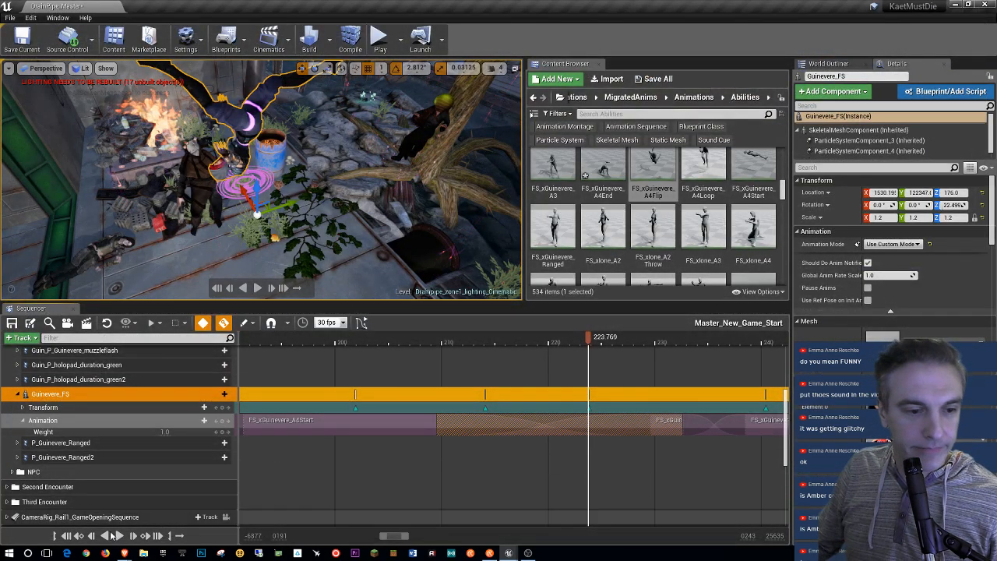
{"action": "left_click", "coordinate": [66, 537]}
{"action": "left_click", "coordinate": [259, 288]}
{"action": "left_click", "coordinate": [279, 210]}
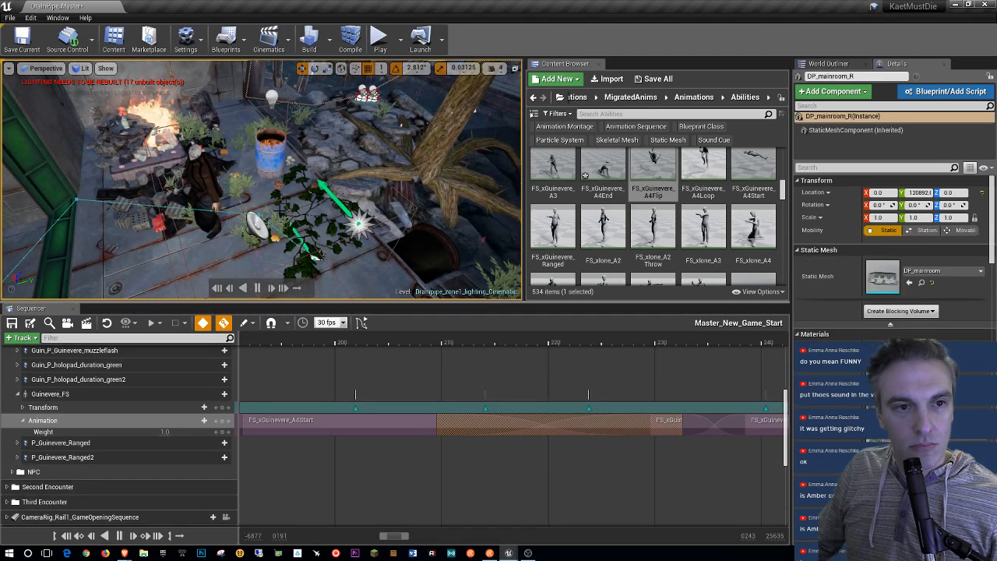
{"action": "scroll", "coordinate": [196, 356], "scroll_direction": "up", "scroll_amount": 5}
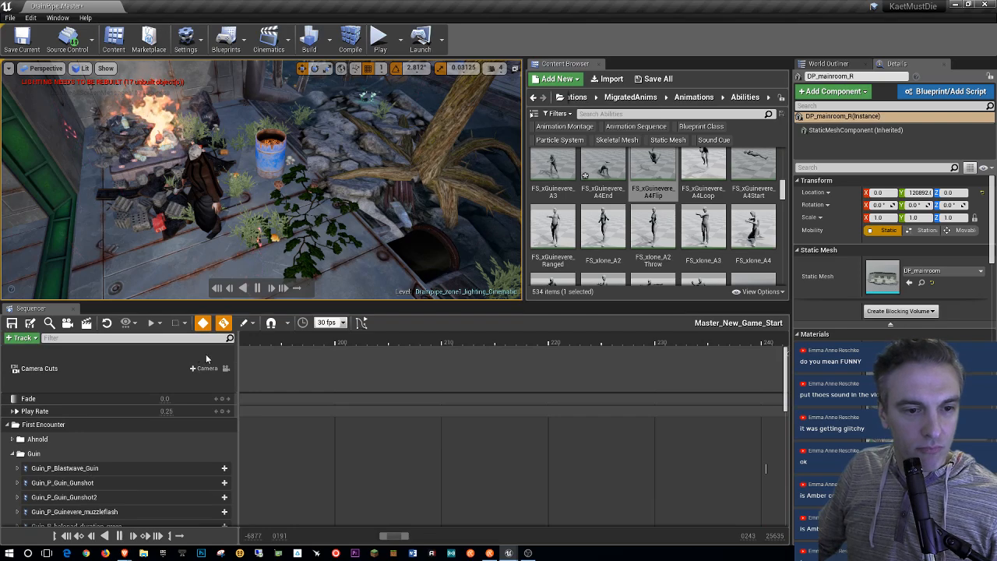
{"action": "left_click", "coordinate": [226, 367]}
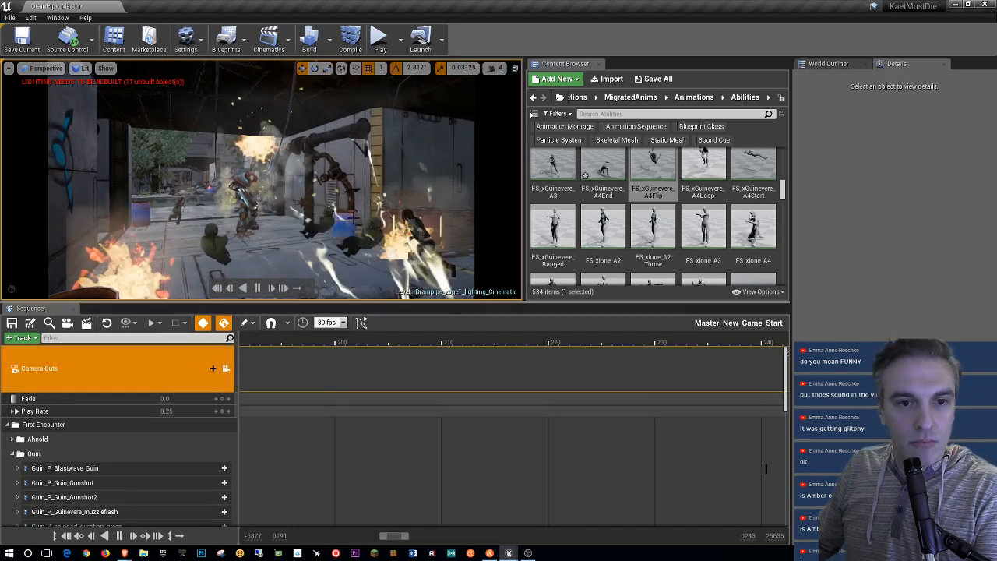
{"action": "left_click", "coordinate": [365, 239]}
{"action": "key", "text": "F11"}
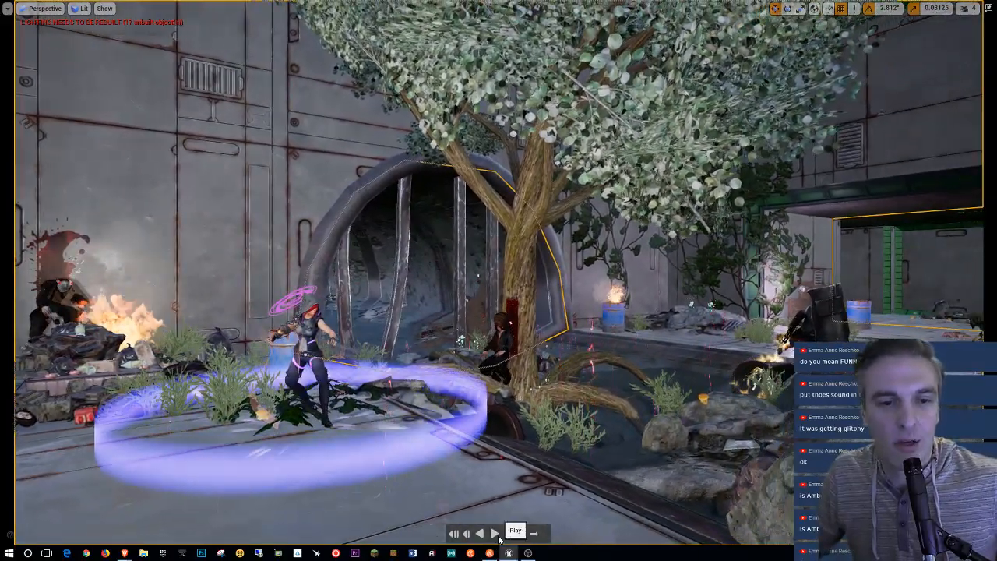
{"action": "left_click", "coordinate": [497, 533]}
{"action": "key", "text": "F11"}
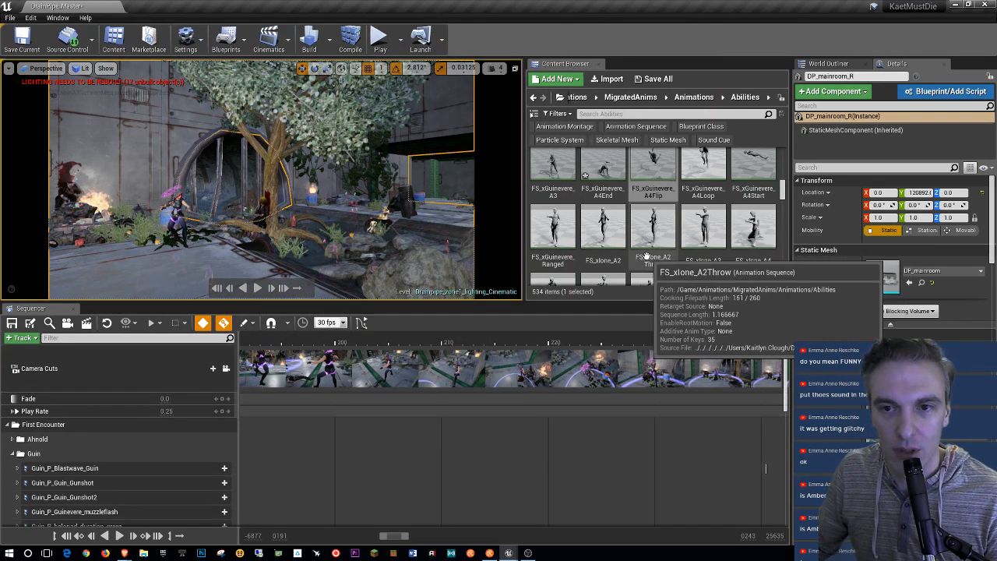
Step: Search the Abilities animation folder for "guin"
{"action": "scroll", "coordinate": [661, 234], "scroll_direction": "down", "scroll_amount": 2}
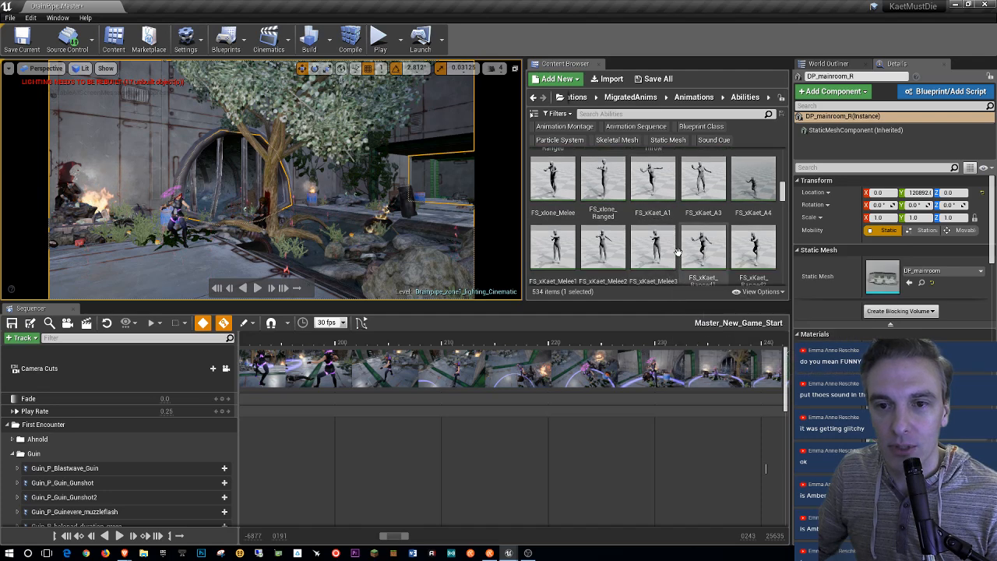
{"action": "scroll", "coordinate": [678, 251], "scroll_direction": "down", "scroll_amount": 1}
{"action": "scroll", "coordinate": [678, 254], "scroll_direction": "up", "scroll_amount": 2}
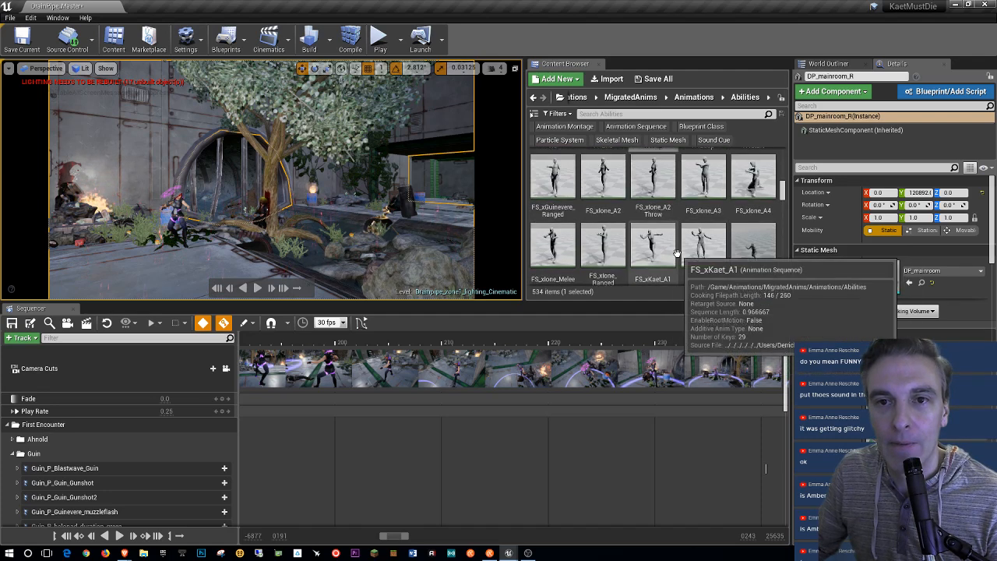
{"action": "scroll", "coordinate": [677, 253], "scroll_direction": "up", "scroll_amount": 2}
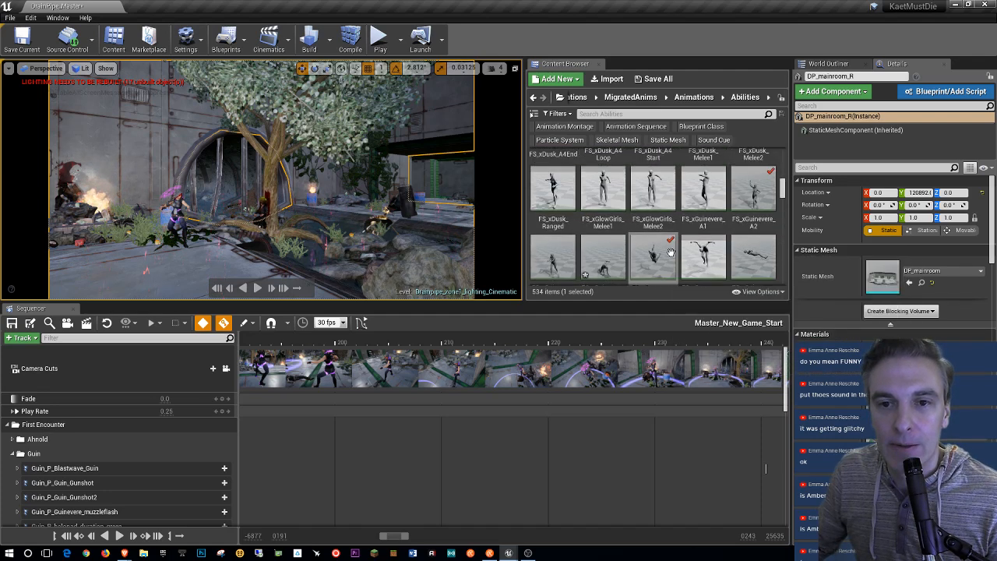
{"action": "left_click", "coordinate": [617, 113]}
{"action": "type", "text": "guin"}
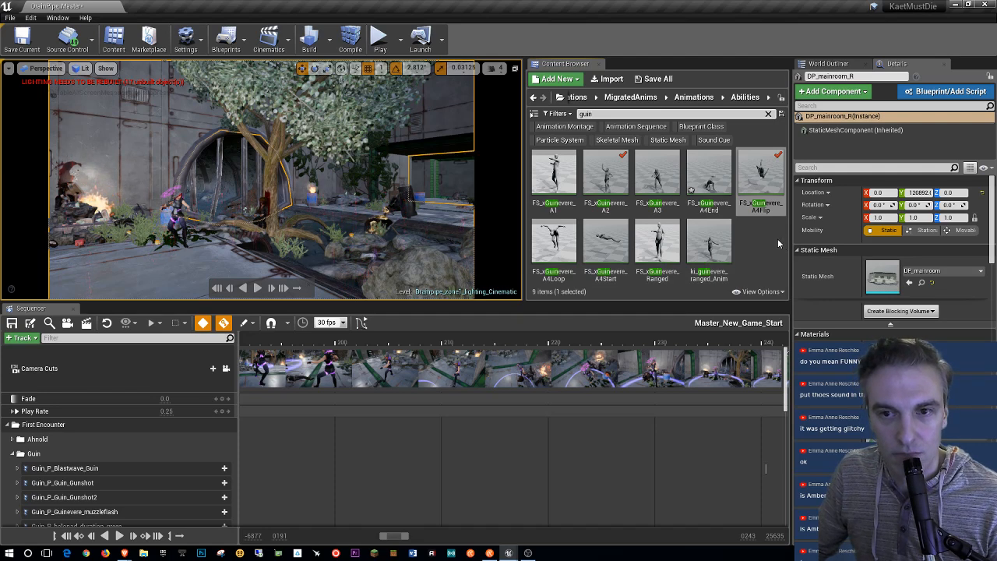
Step: Find the source asset of the section following FS_xGuinevere_A4Start on Guinevere_FS's animation track, open FS_xGuinevere_A4Flip and inspect its track 2 Trail notify
{"action": "scroll", "coordinate": [74, 445], "scroll_direction": "down", "scroll_amount": 6}
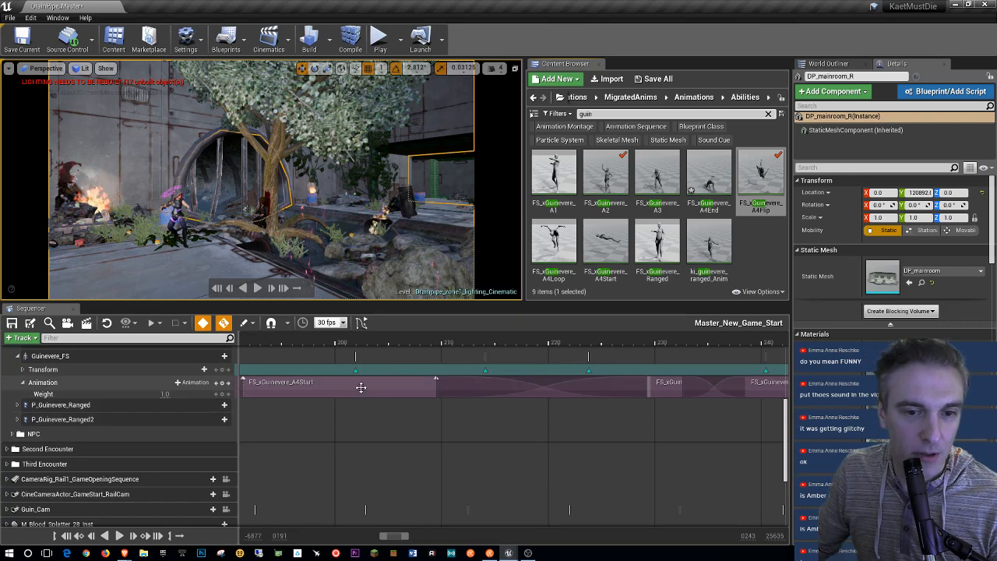
{"action": "left_click", "coordinate": [361, 388]}
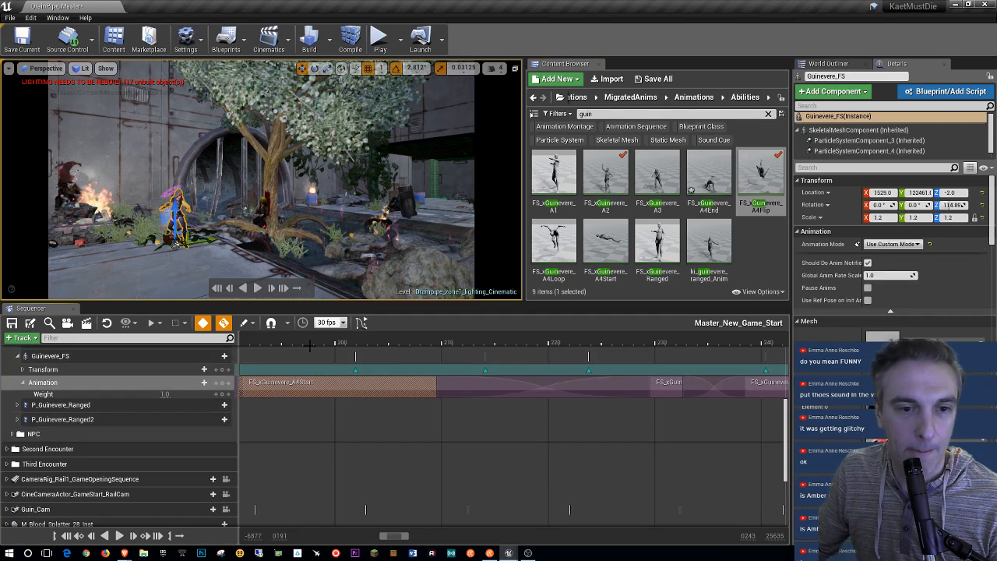
{"action": "left_click", "coordinate": [486, 385]}
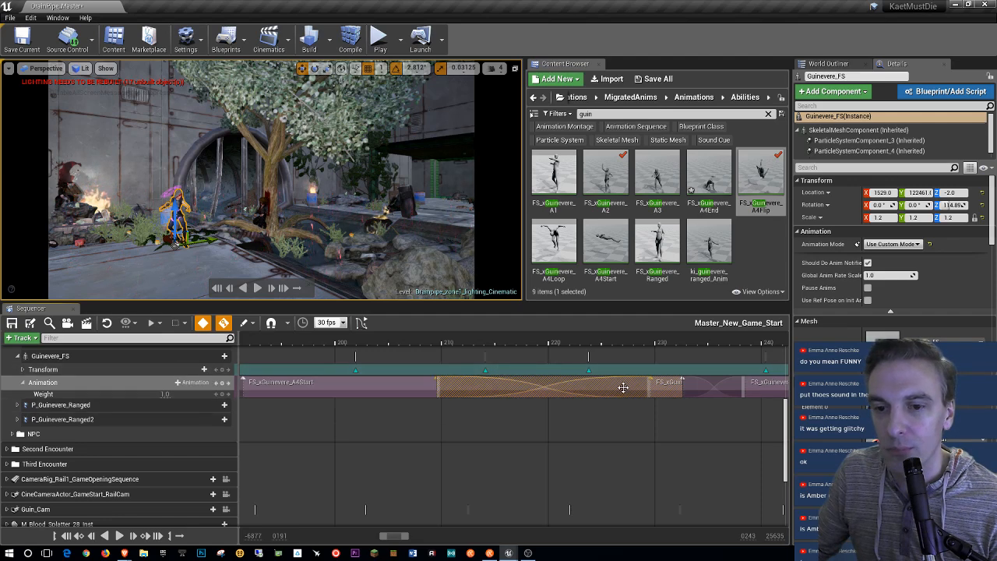
{"action": "left_click", "coordinate": [707, 383]}
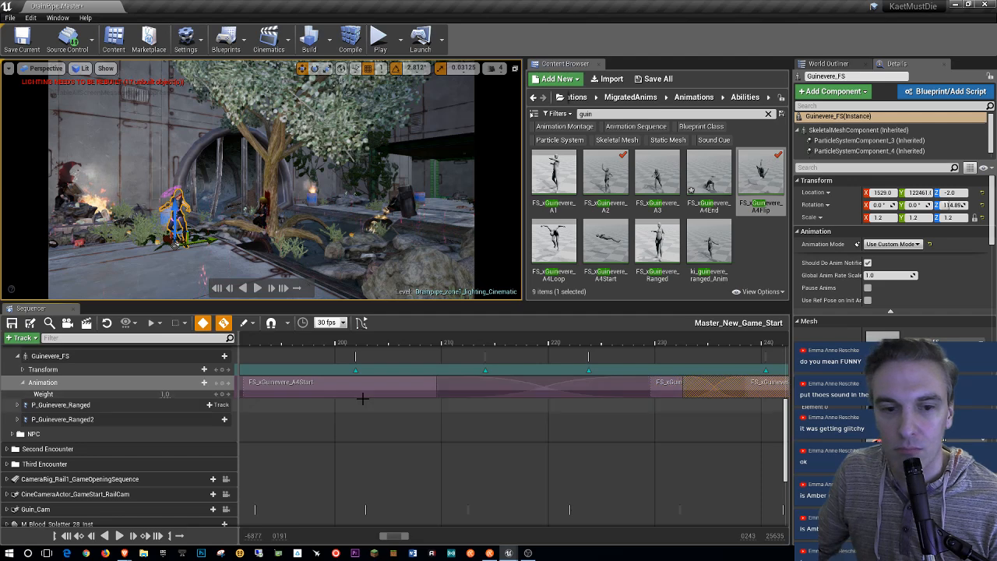
{"action": "left_click", "coordinate": [363, 384]}
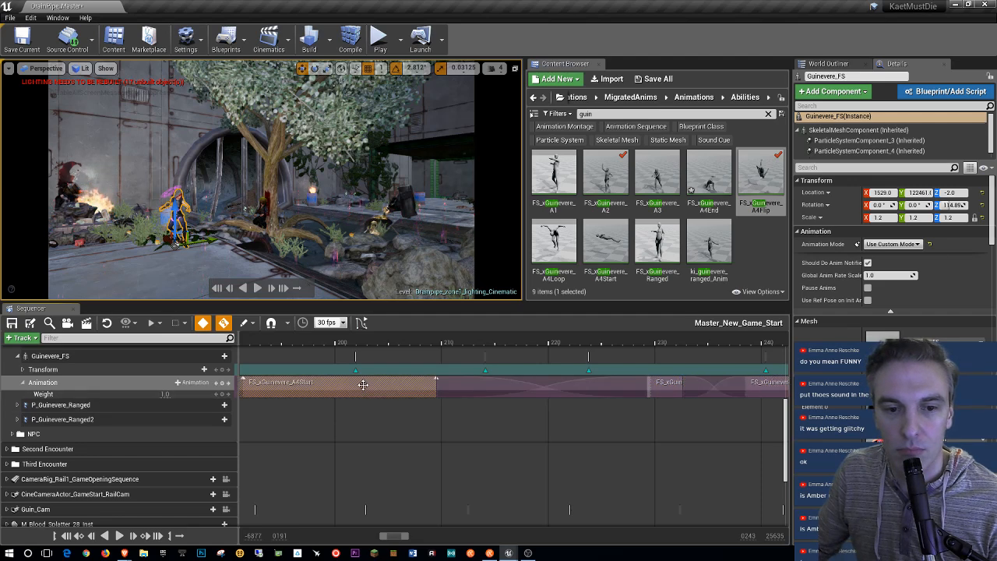
{"action": "left_click", "coordinate": [503, 390]}
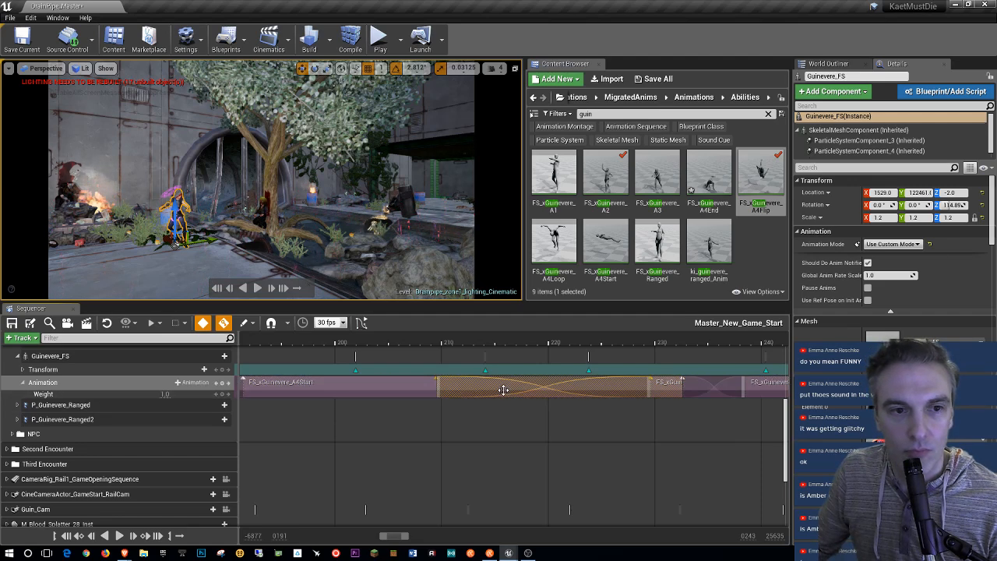
{"action": "right_click", "coordinate": [503, 390]}
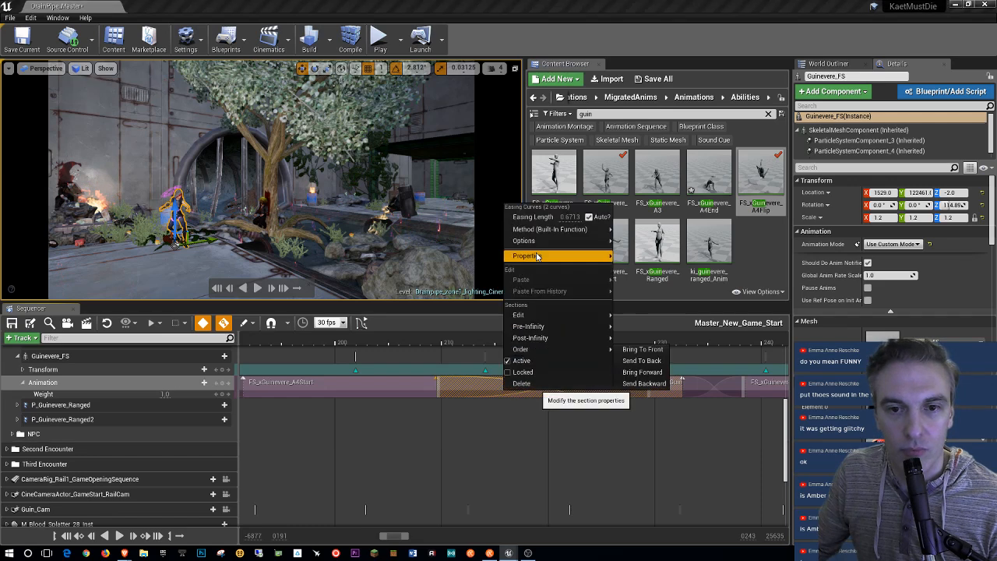
{"action": "mouse_move", "coordinate": [536, 257]}
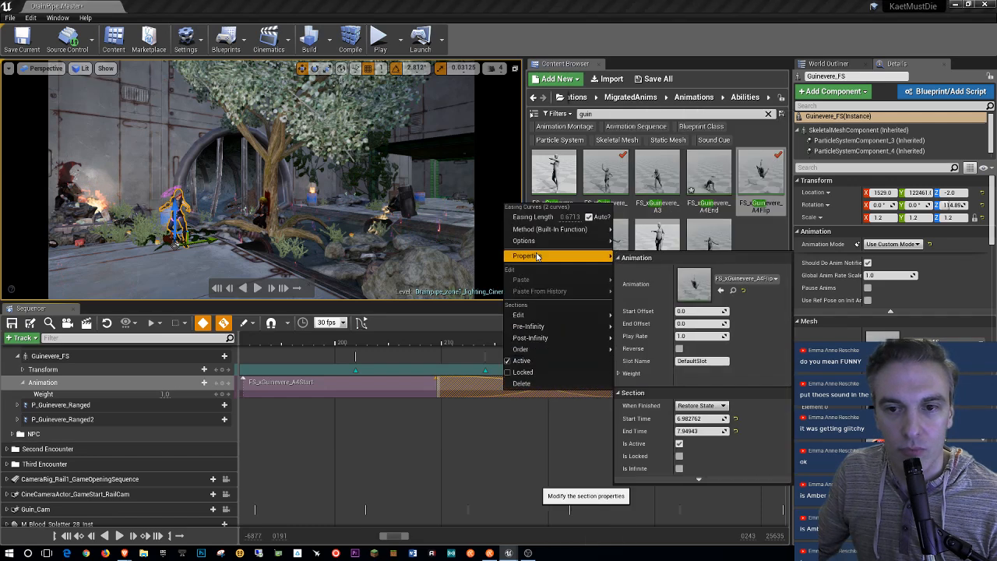
{"action": "left_click", "coordinate": [733, 290]}
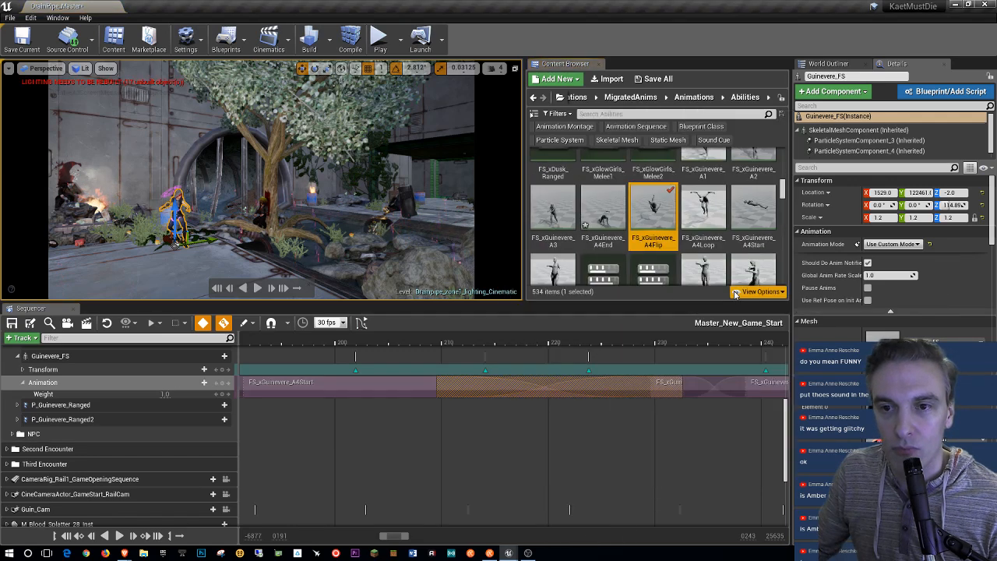
{"action": "double_click", "coordinate": [659, 210]}
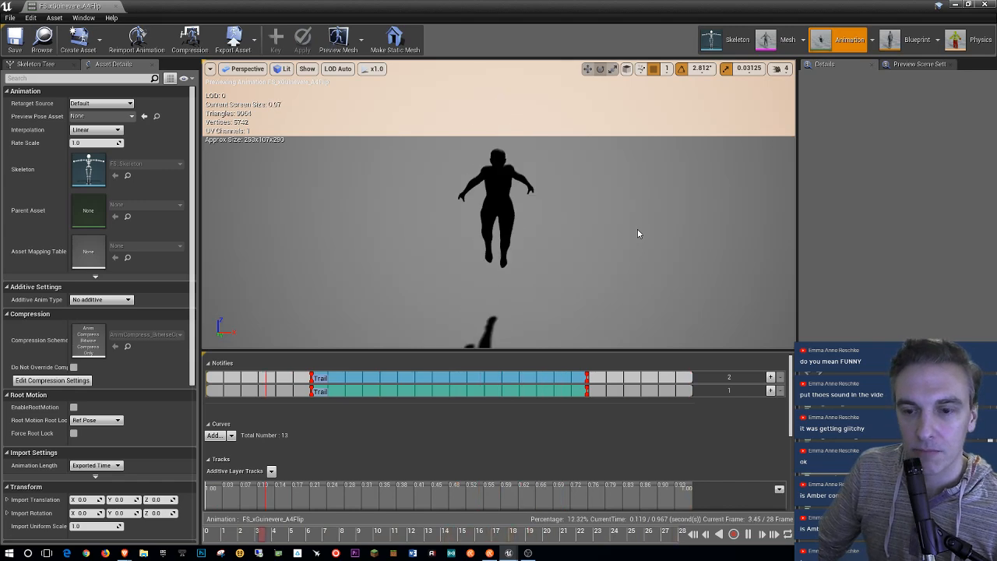
{"action": "left_click", "coordinate": [494, 380]}
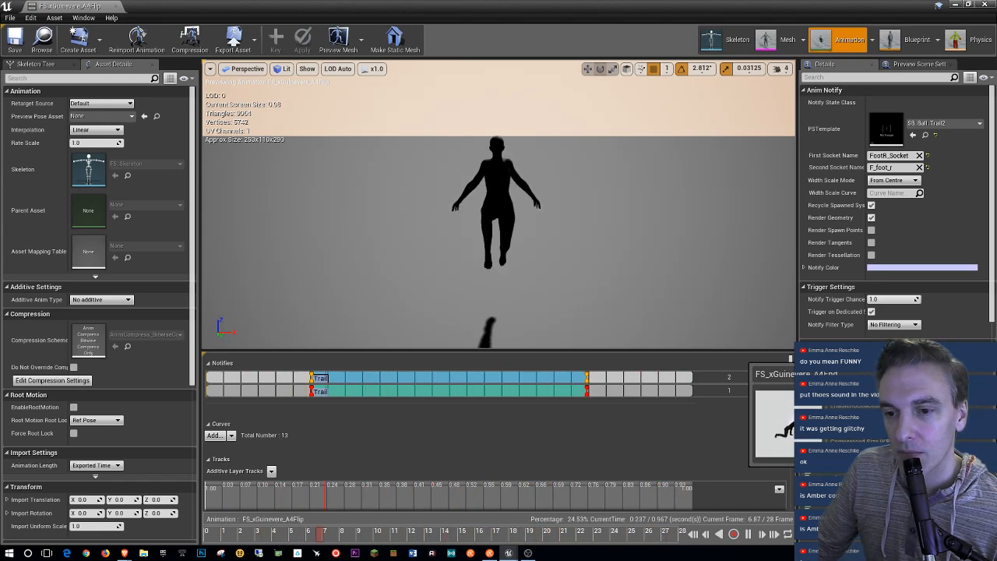
Step: Open FS_xGuinevere_A4End, pause its preview and examine the settings of the Trail notify on track 5
{"action": "double_click", "coordinate": [858, 474]}
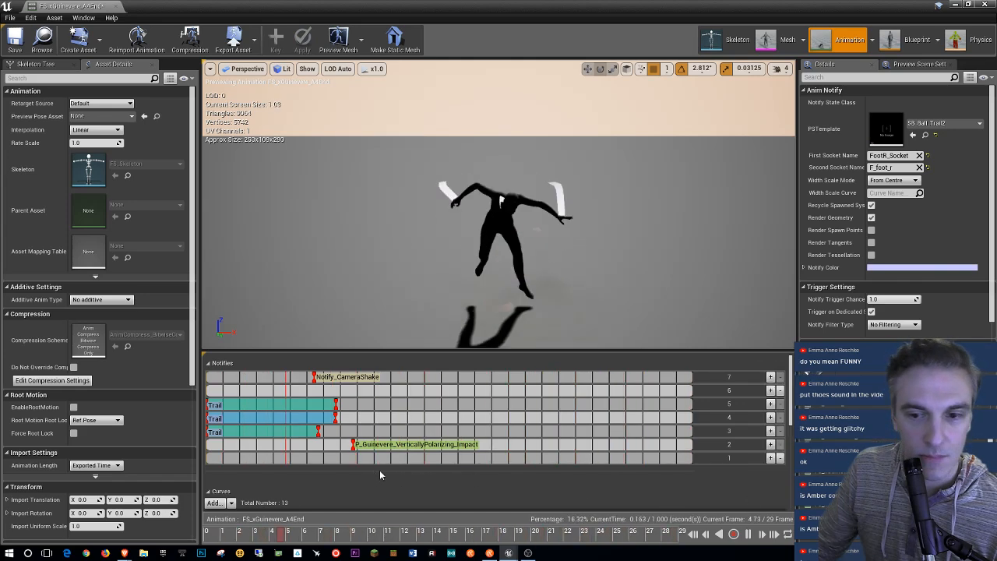
{"action": "left_click", "coordinate": [749, 534]}
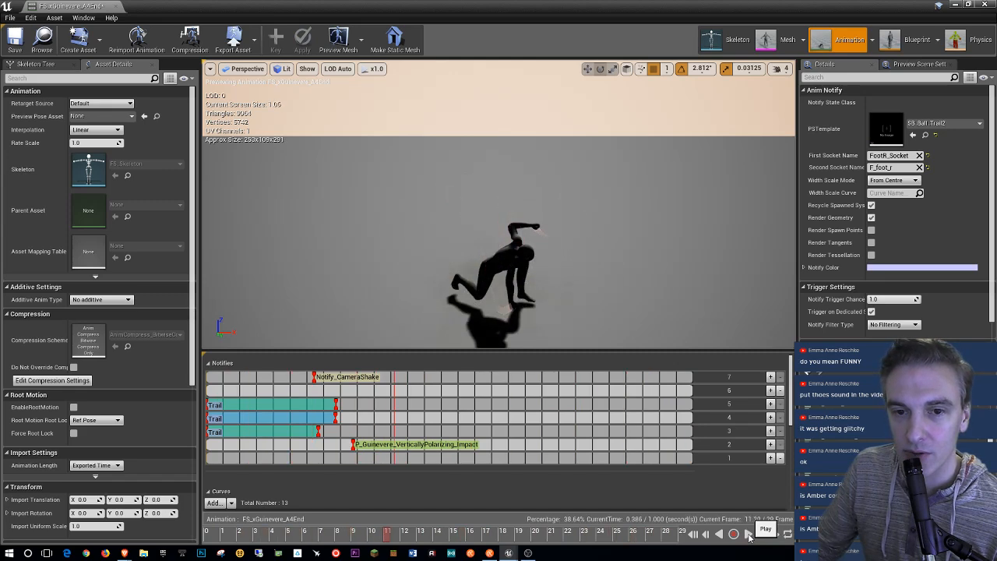
{"action": "left_click", "coordinate": [277, 409]}
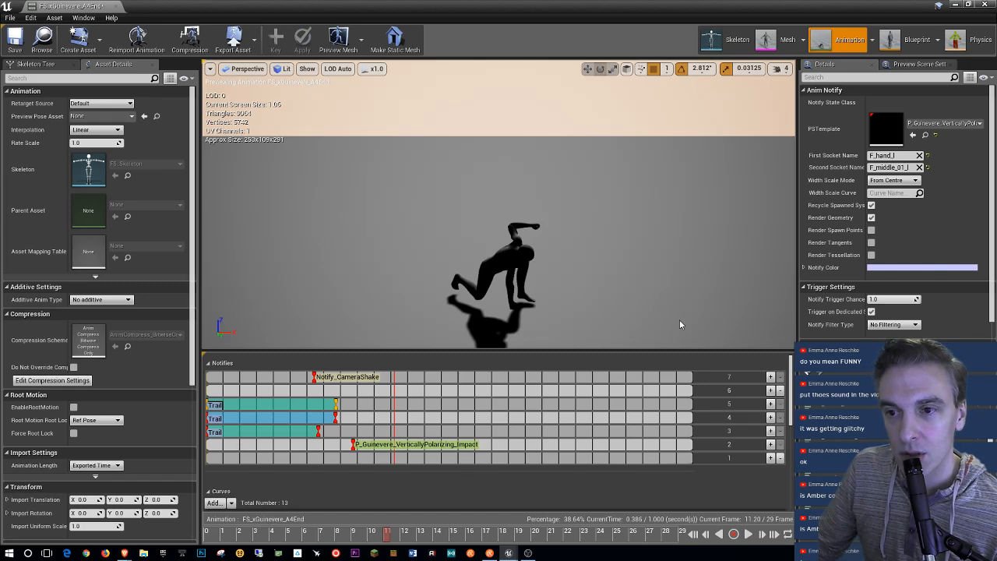
{"action": "scroll", "coordinate": [858, 244], "scroll_direction": "down", "scroll_amount": 1}
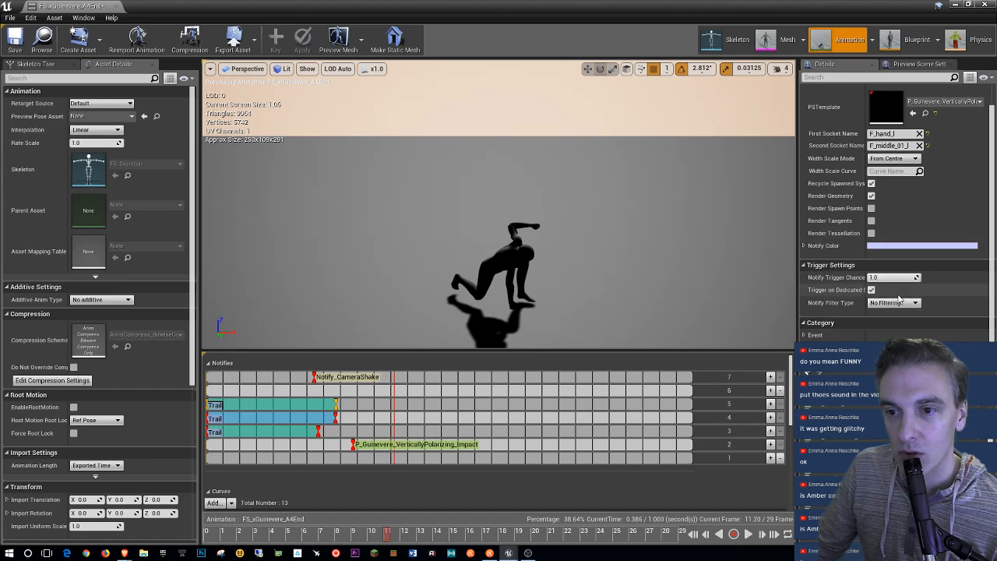
Step: Open FS_xGuinevere_A4Loop, FS_xGuinevere_A4Flip and FS_xGuinevere_A4End in turn to compare their notify tracks
{"action": "left_click_drag", "start_coordinate": [865, 293], "coordinate": [884, 293]}
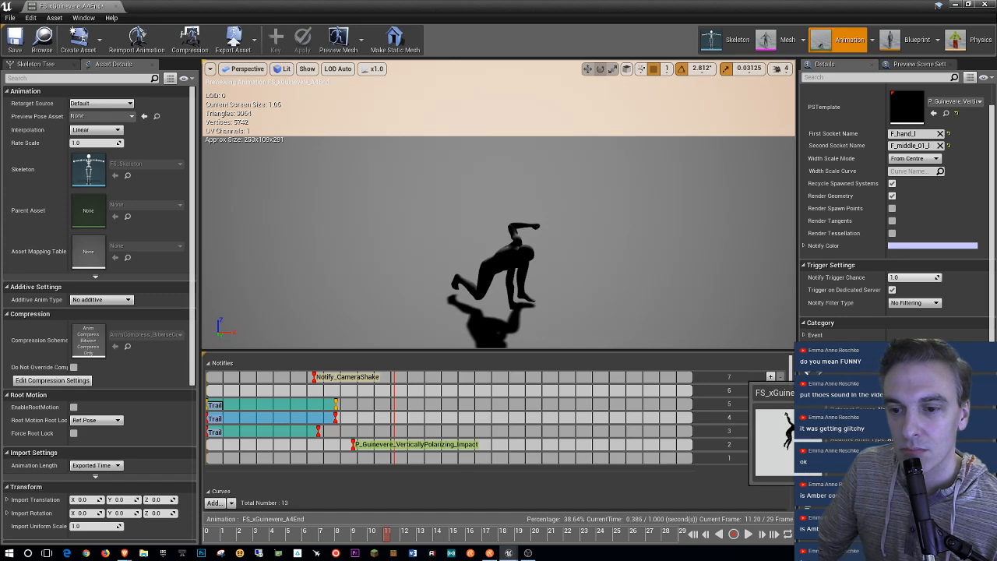
{"action": "double_click", "coordinate": [846, 492]}
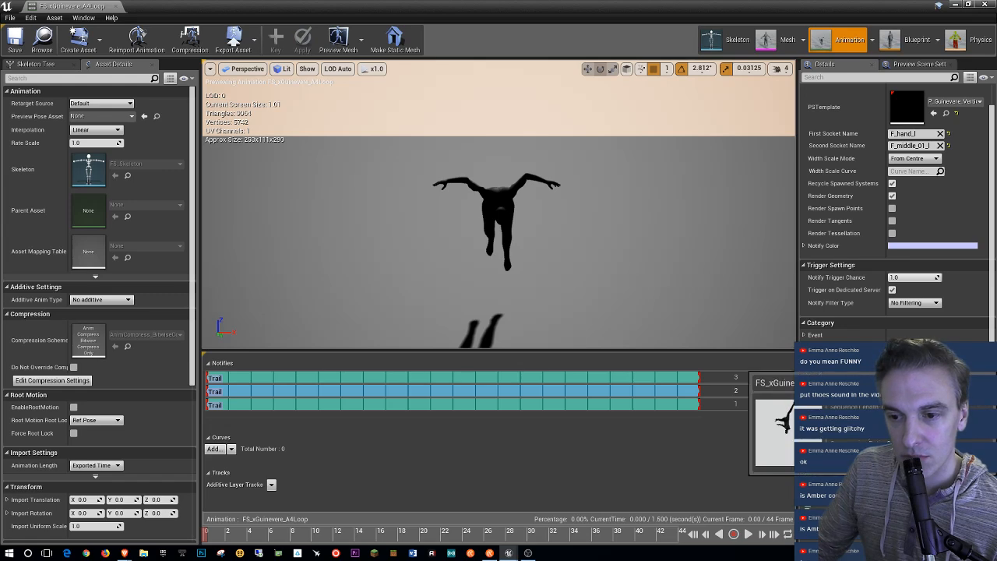
{"action": "double_click", "coordinate": [832, 483]}
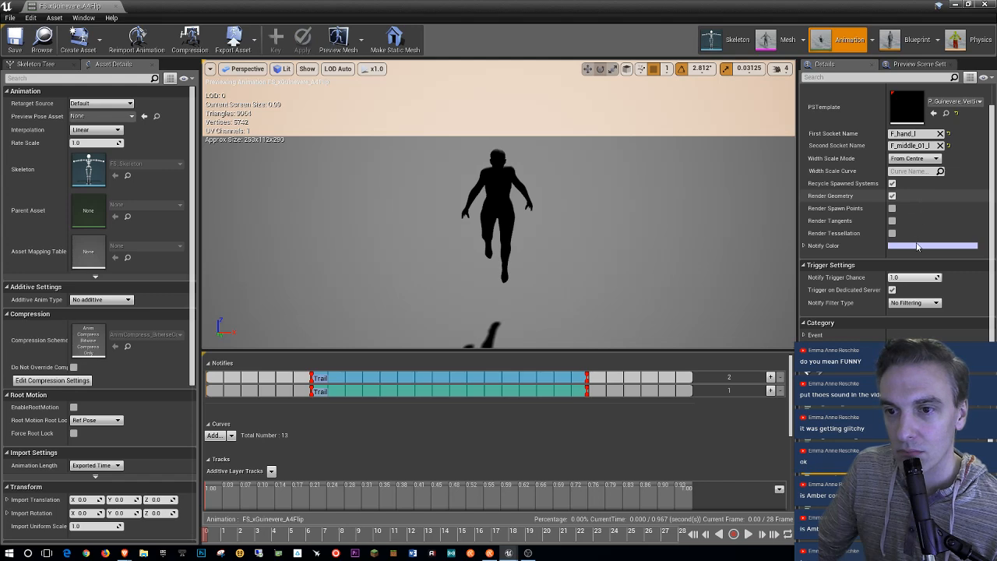
{"action": "left_click", "coordinate": [807, 335]}
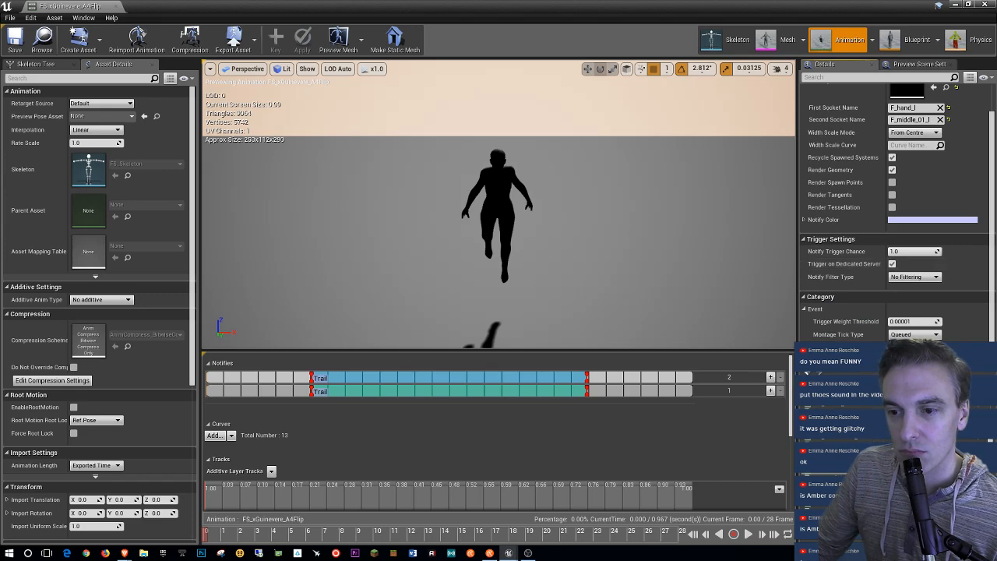
{"action": "double_click", "coordinate": [838, 475]}
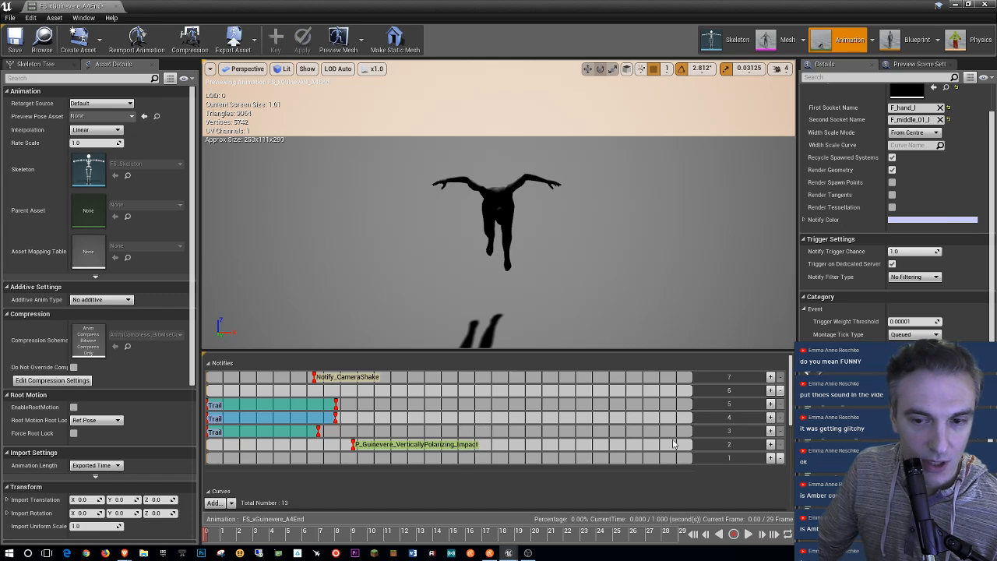
Step: Play FS_xGuinevere_A4End's preview to check its trails and pause it
{"action": "left_click_drag", "start_coordinate": [787, 419], "coordinate": [793, 506]}
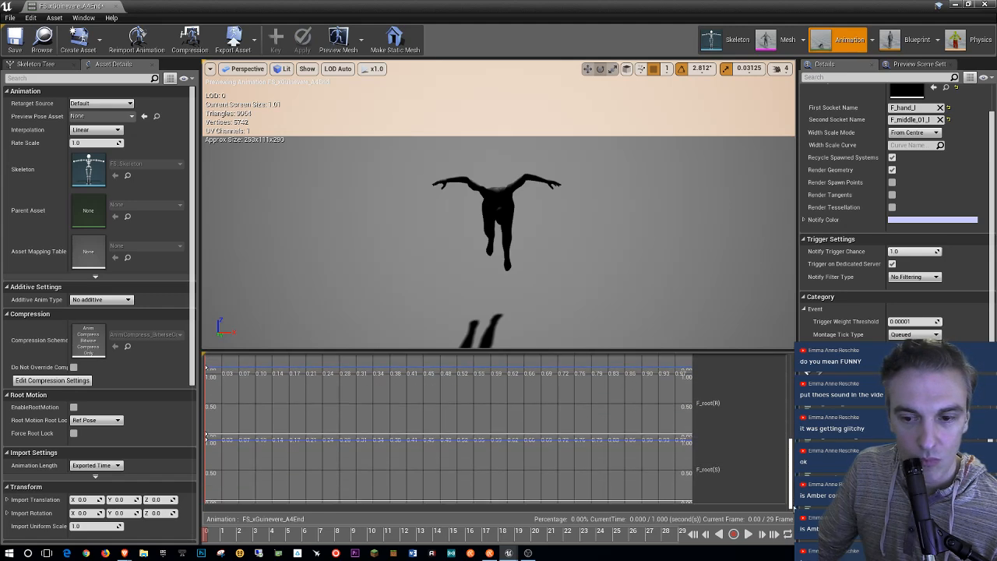
{"action": "left_click", "coordinate": [748, 534]}
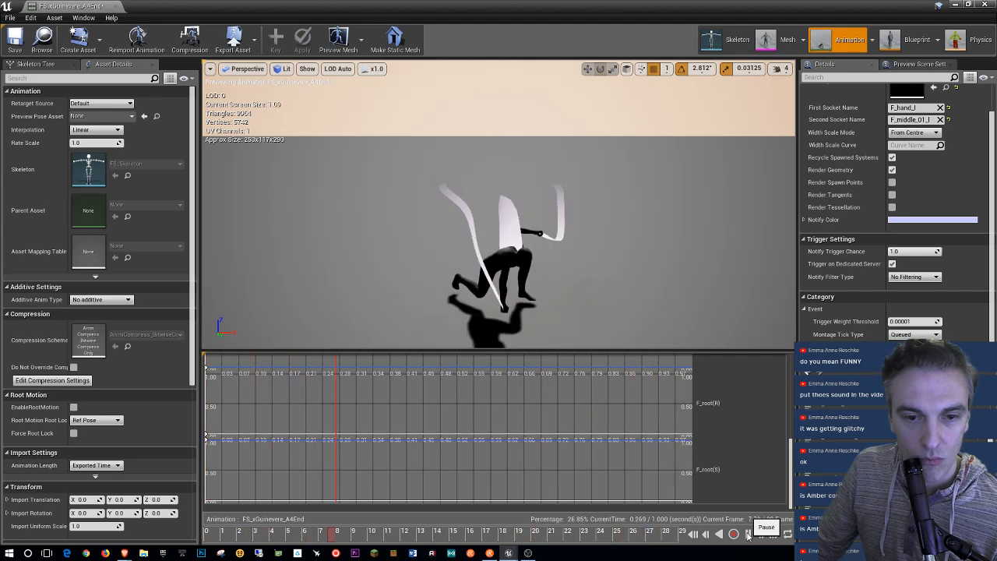
{"action": "left_click", "coordinate": [748, 533]}
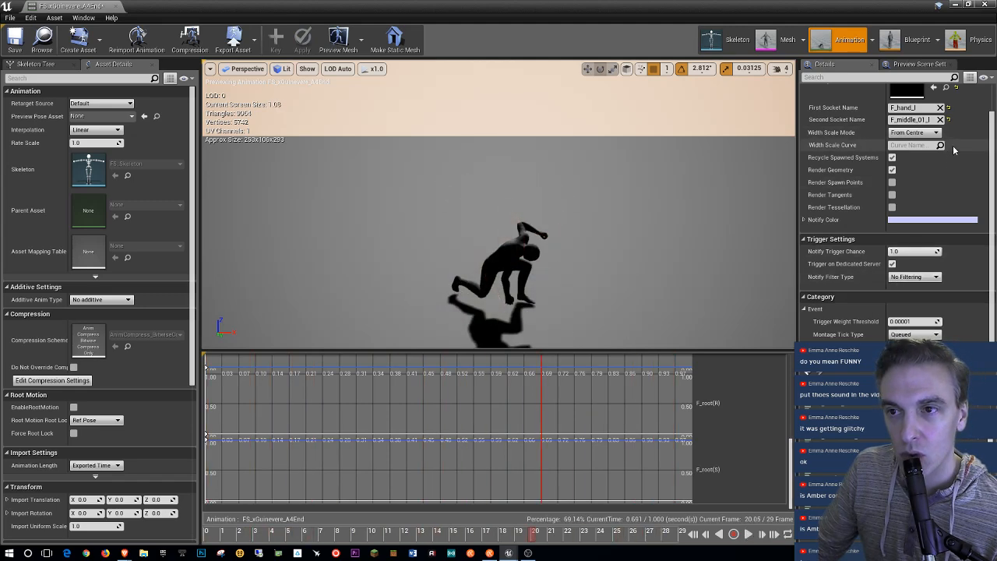
Step: Inspect the Trail notifies on tracks 3 and 5 and locate their particle template in the Content Browser
{"action": "scroll", "coordinate": [952, 184], "scroll_direction": "up", "scroll_amount": 3}
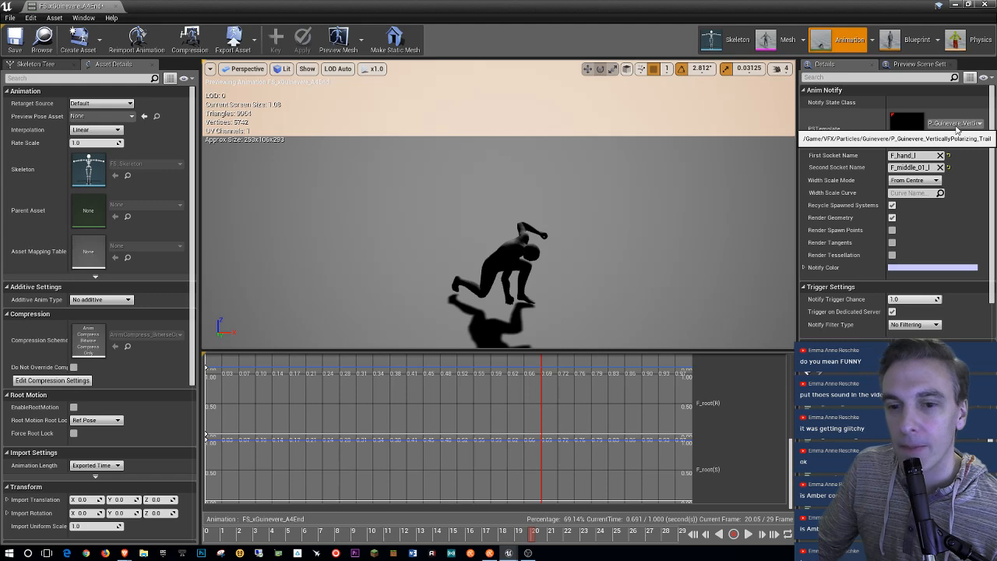
{"action": "left_click_drag", "start_coordinate": [791, 493], "coordinate": [789, 398]}
{"action": "left_click", "coordinate": [272, 434]}
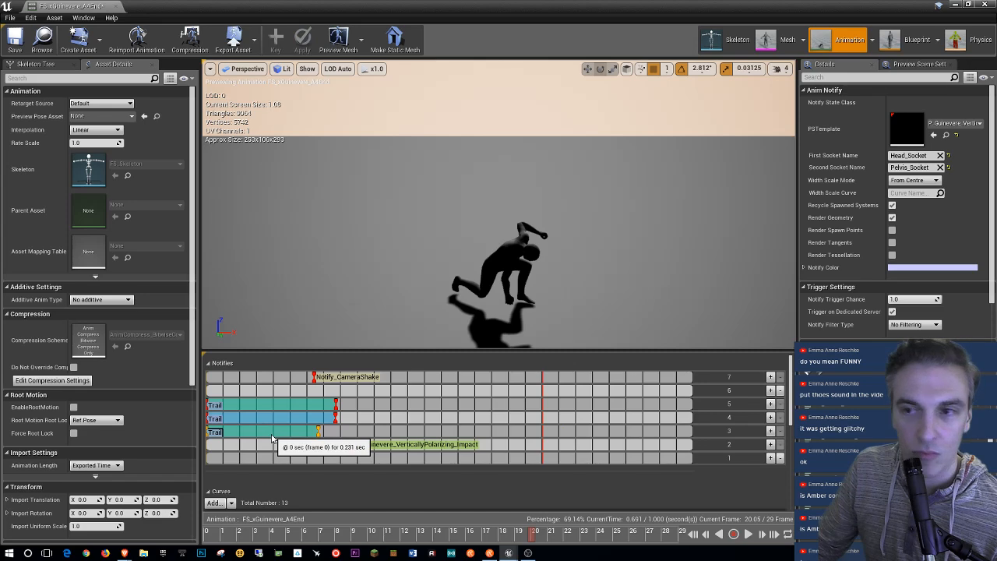
{"action": "left_click", "coordinate": [288, 405]}
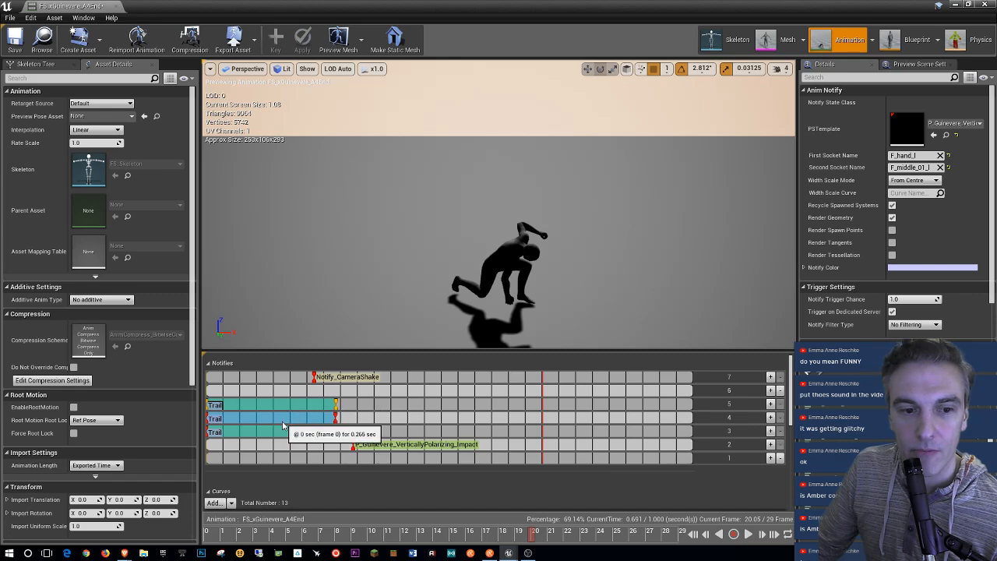
{"action": "left_click", "coordinate": [282, 433]}
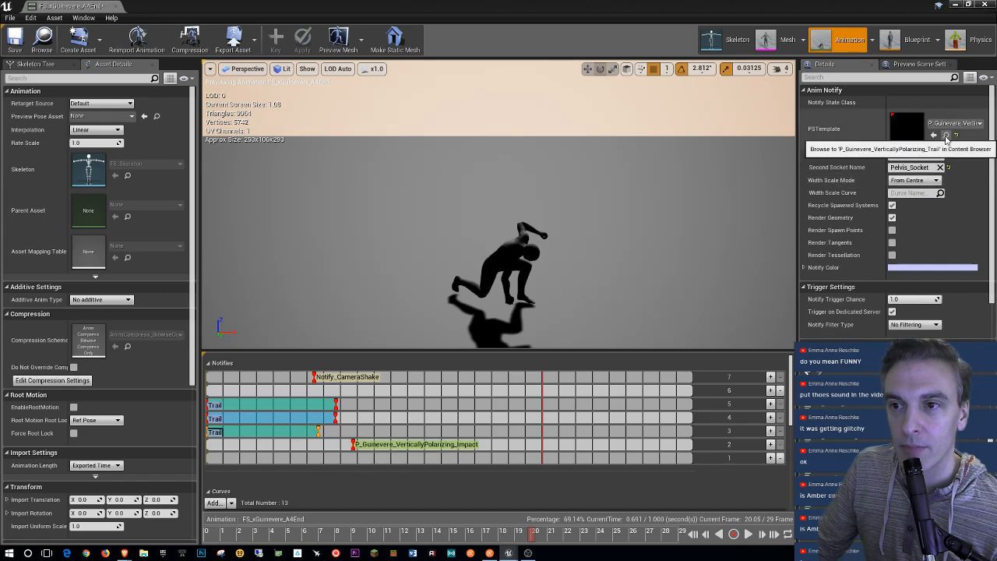
{"action": "left_click", "coordinate": [957, 6]}
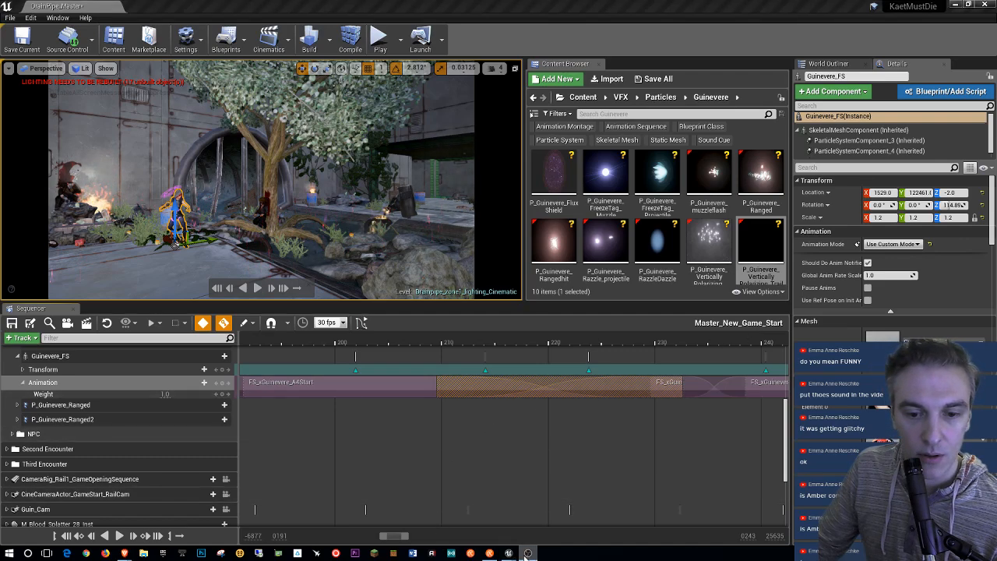
Step: Reopen FS_xGuinevere_A4Flip and set the track 1 Trail notify's PSTemplate to P_Guinevere_VerticallyPolarizing_Trail
{"action": "left_click", "coordinate": [576, 533]}
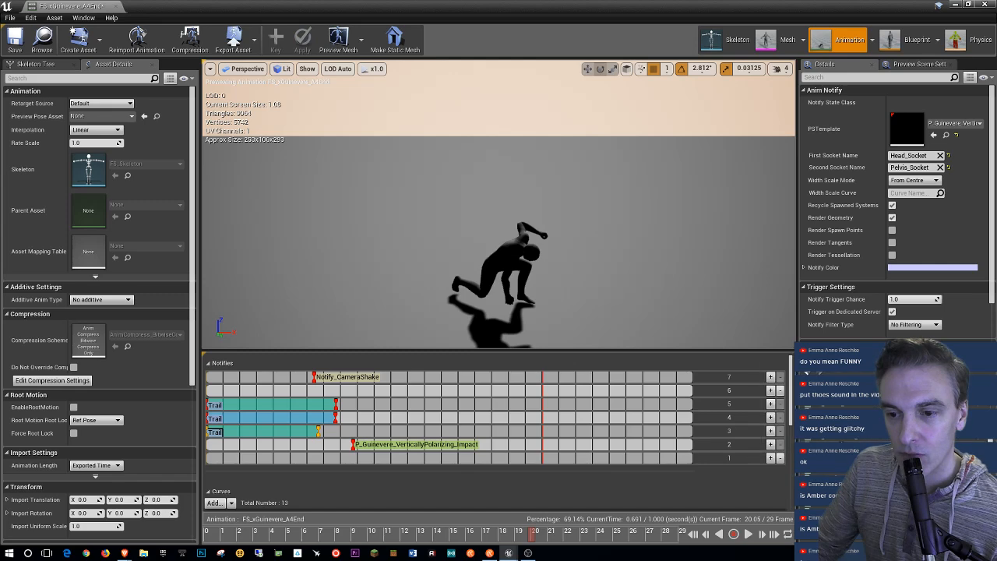
{"action": "double_click", "coordinate": [846, 474]}
{"action": "left_click", "coordinate": [443, 394]}
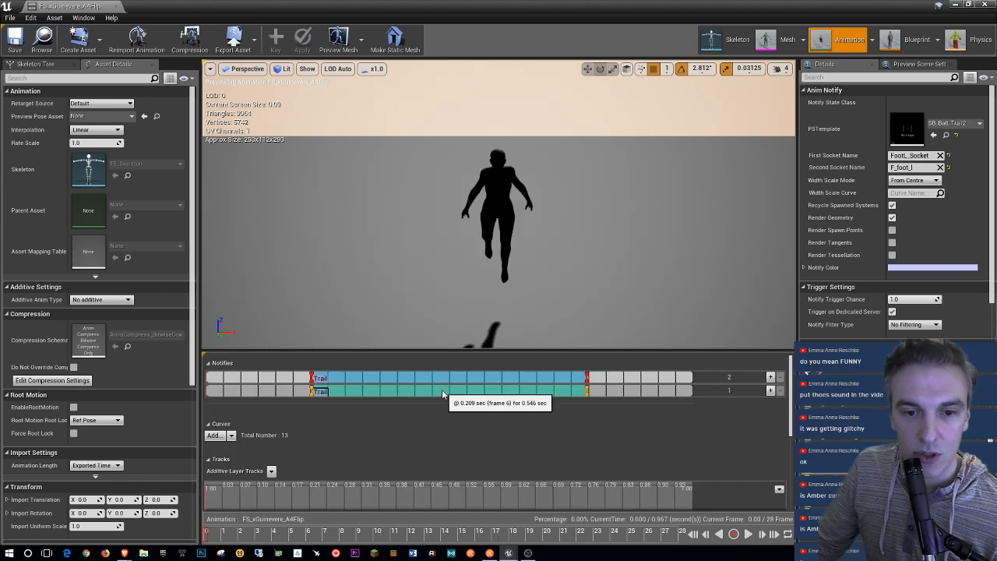
{"action": "left_click", "coordinate": [955, 125]}
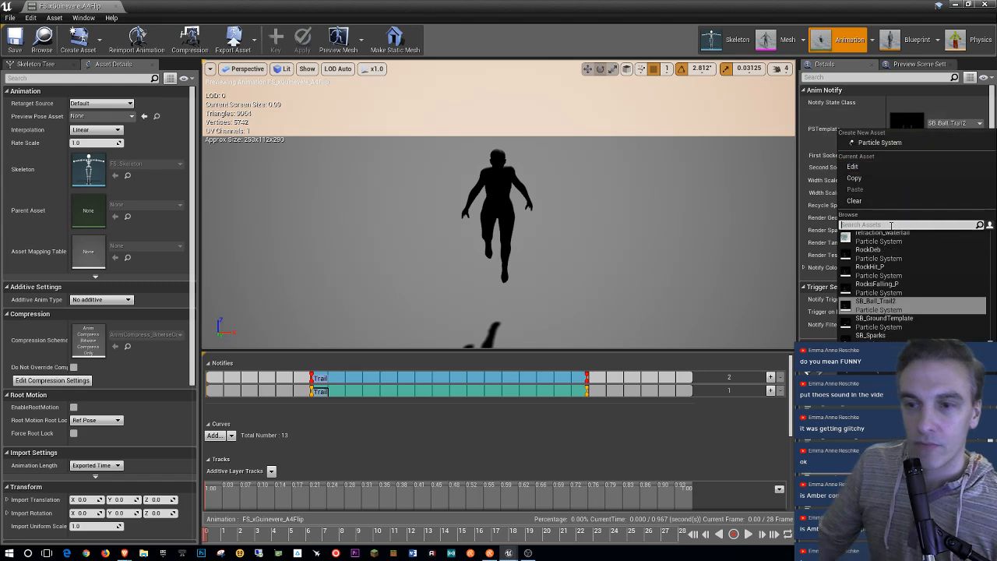
{"action": "type", "text": "polar"}
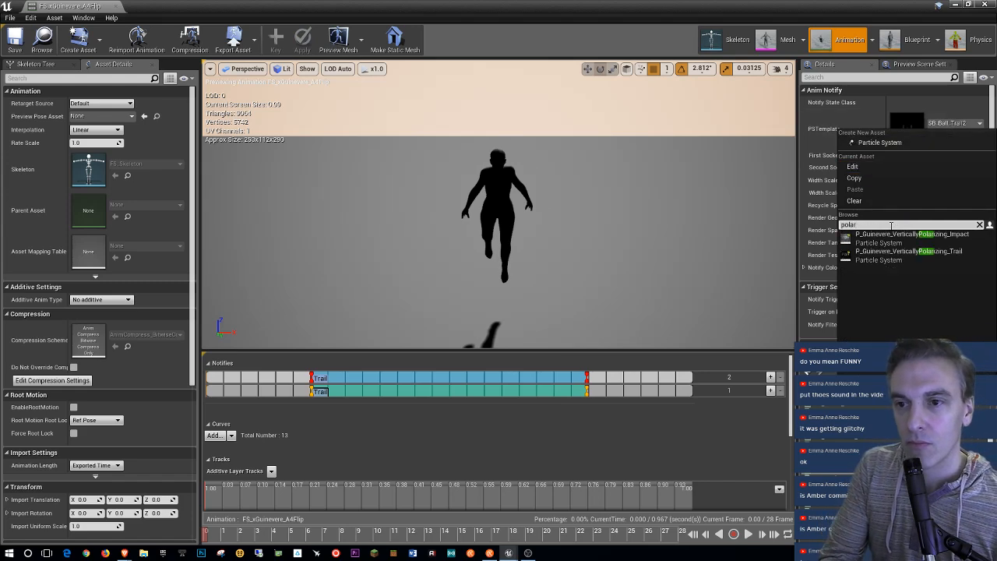
{"action": "left_click", "coordinate": [909, 252]}
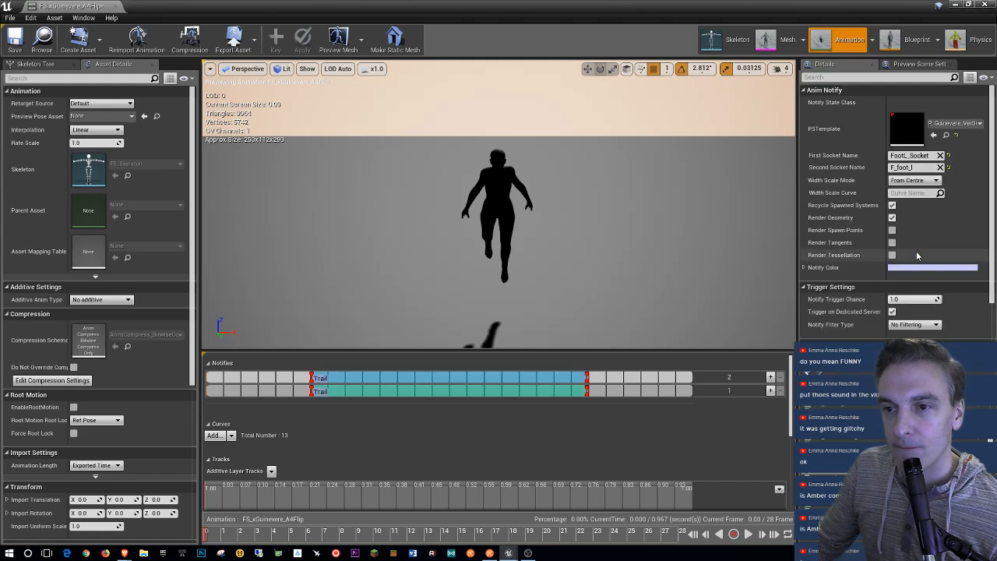
Step: Assign P_Guinevere_VerticallyPolarizing_Trail as the PSTemplate of the Trail notify on track 2
{"action": "left_click", "coordinate": [373, 381]}
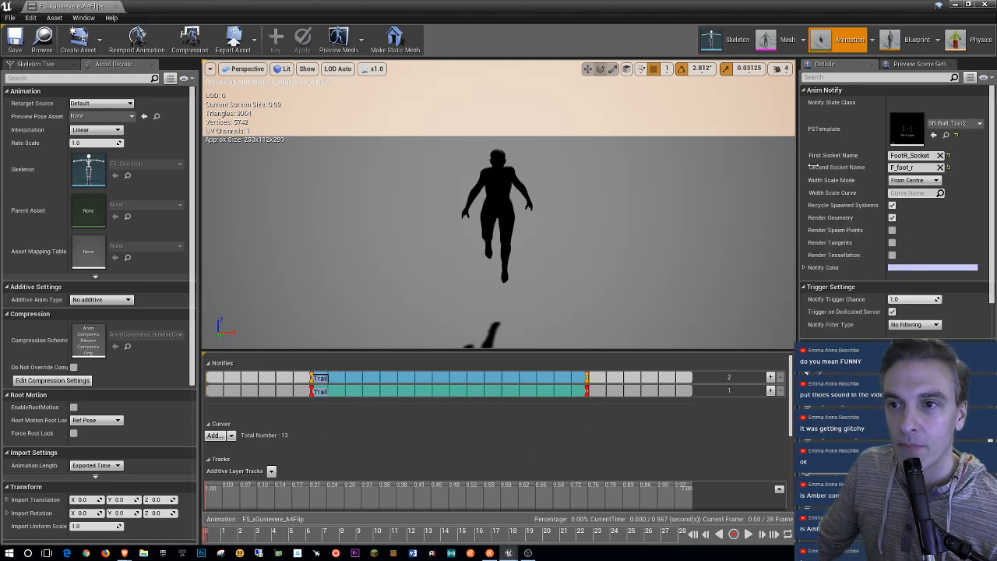
{"action": "left_click", "coordinate": [951, 126]}
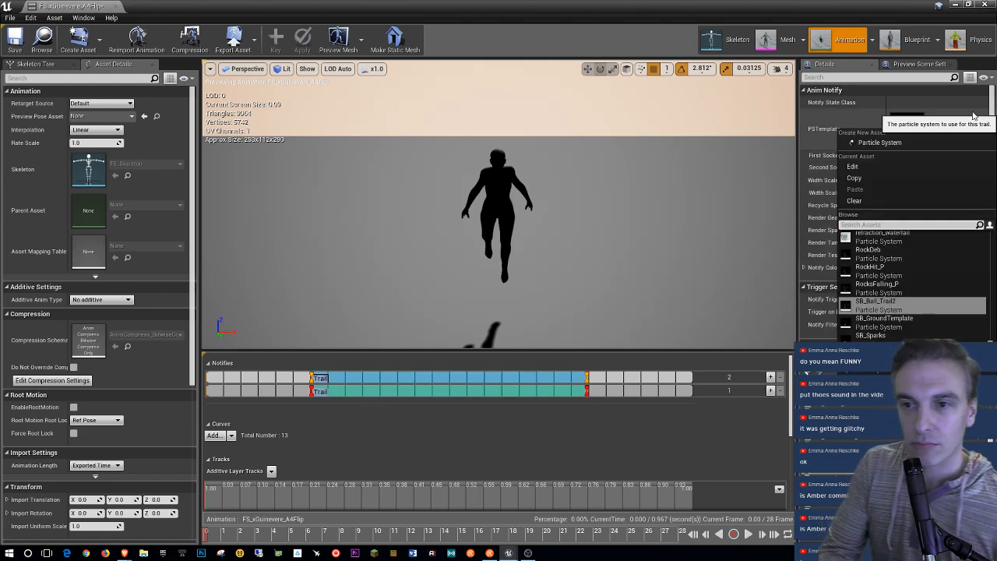
{"action": "type", "text": "polar"}
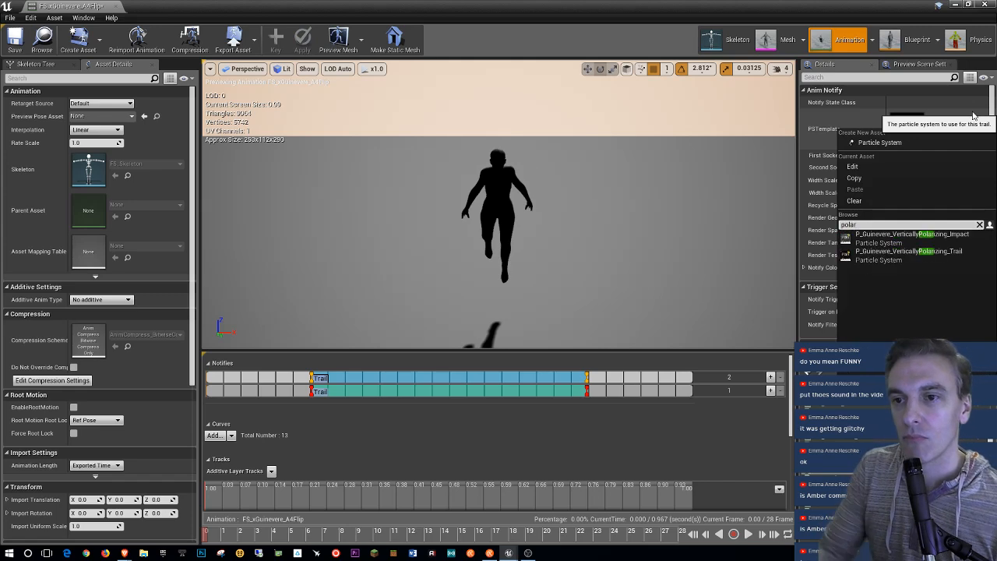
{"action": "left_click", "coordinate": [878, 253]}
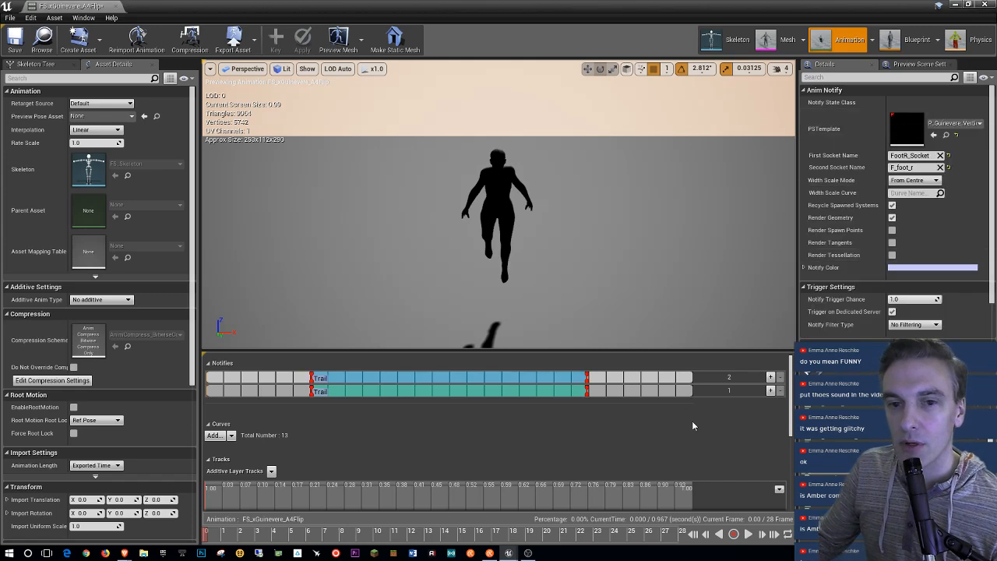
Step: Preview the flip animation with its new foot trails, pause it and save FS_xGuinevere_A4Flip
{"action": "left_click", "coordinate": [748, 533]}
{"action": "left_click_drag", "start_coordinate": [633, 272], "coordinate": [633, 237]}
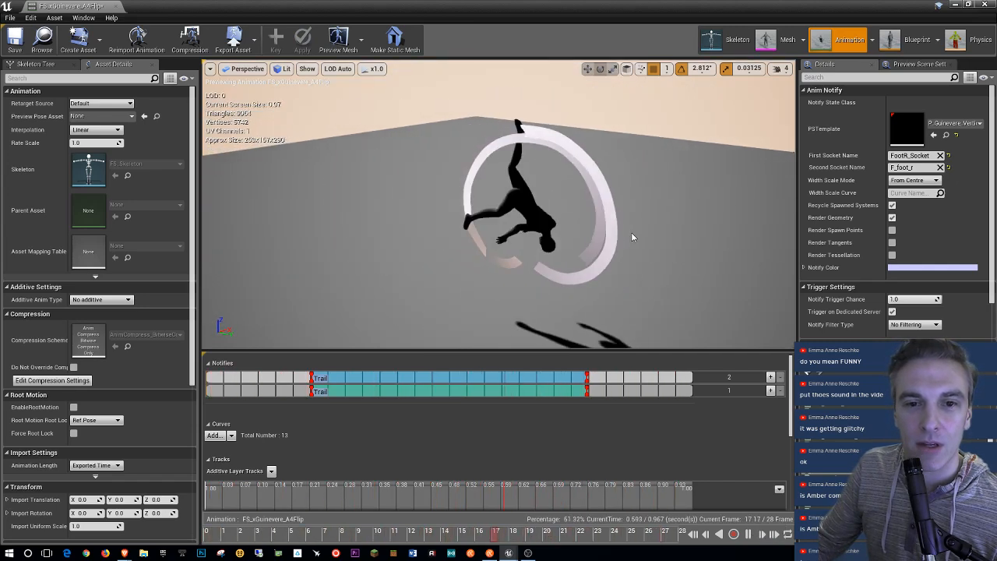
{"action": "left_click", "coordinate": [748, 534]}
{"action": "left_click", "coordinate": [14, 40]}
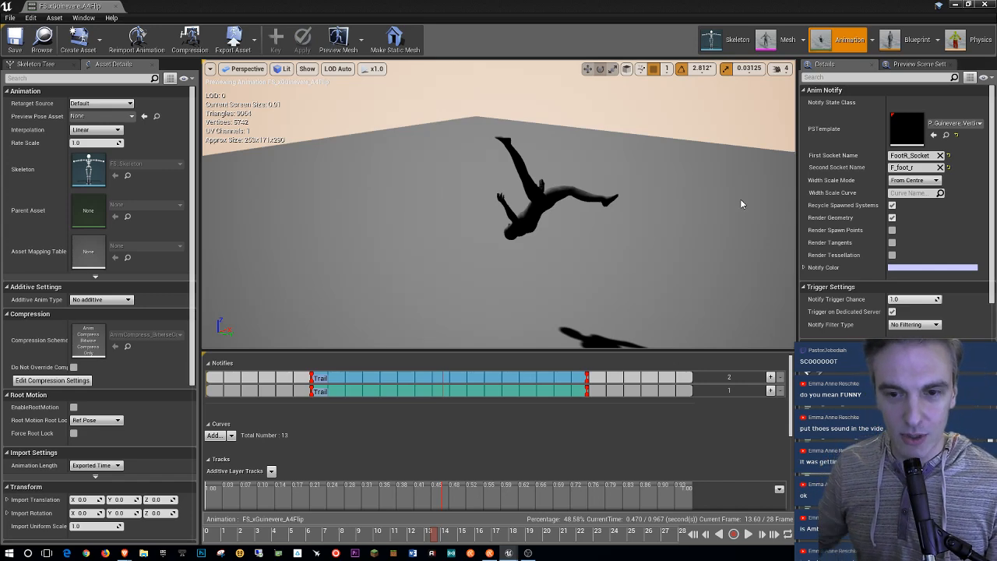
Step: Close the animation and widen the visible range of the Master_New_Game_Start timeline around Guinevere_FS's animation sections
{"action": "left_click", "coordinate": [984, 5]}
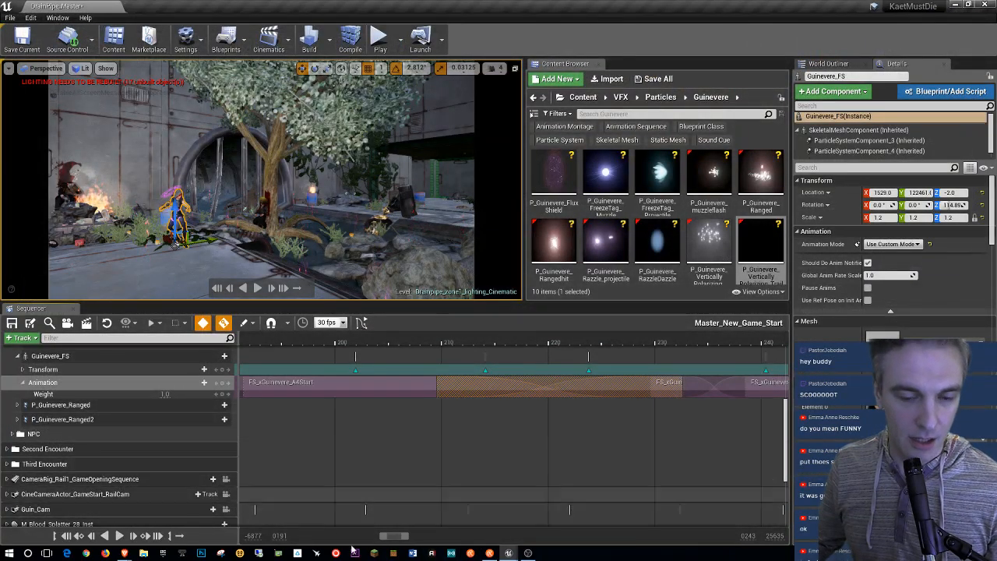
{"action": "left_click_drag", "start_coordinate": [393, 537], "coordinate": [393, 544]}
{"action": "scroll", "coordinate": [421, 477], "scroll_direction": "down", "scroll_amount": 5}
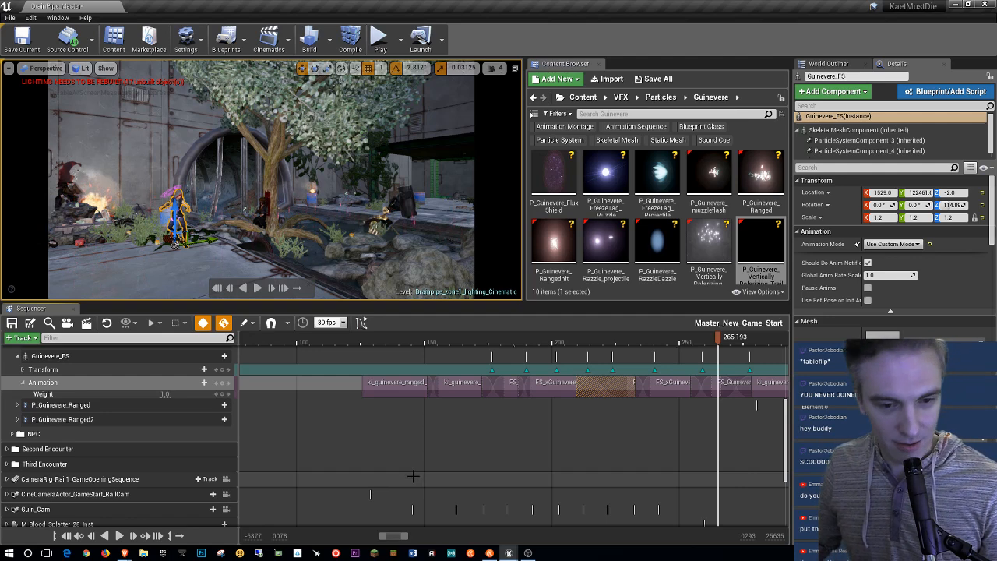
Step: Find and launch Discord, and switch back to the Unreal Editor while it starts
{"action": "left_click", "coordinate": [25, 553]}
{"action": "type", "text": "disco"}
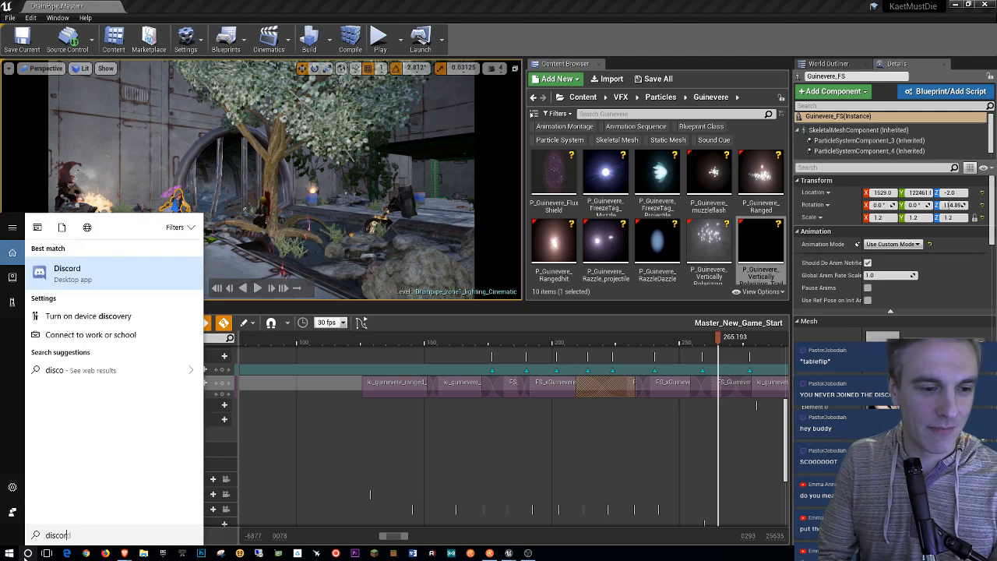
{"action": "key", "text": "Return"}
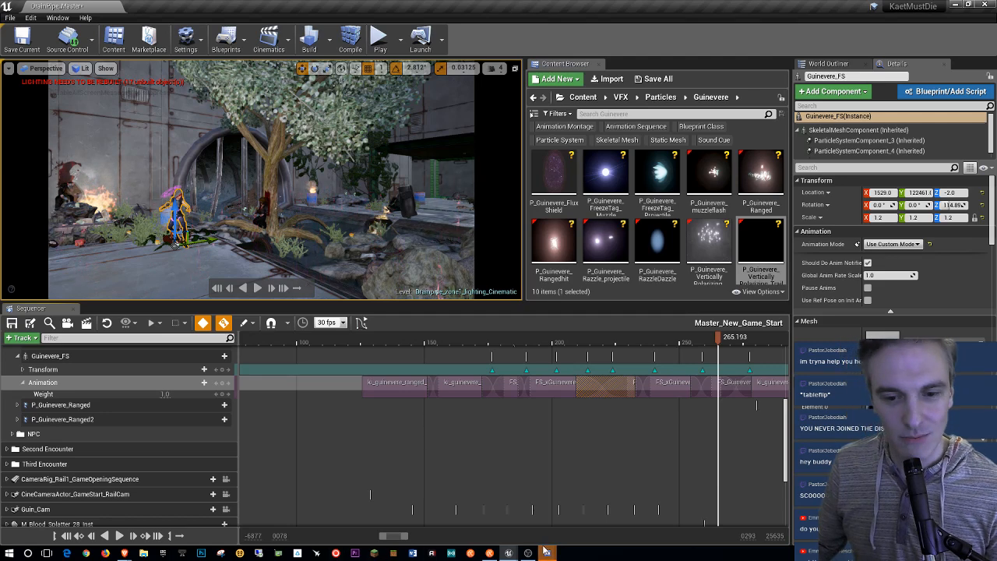
{"action": "mouse_move", "coordinate": [550, 553]}
{"action": "left_click", "coordinate": [572, 523]}
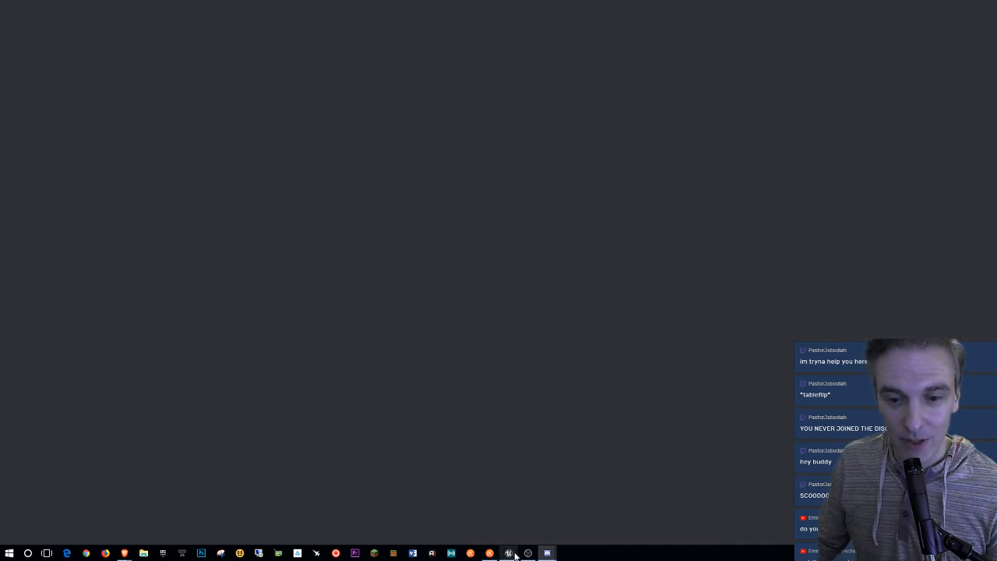
{"action": "mouse_move", "coordinate": [548, 553]}
{"action": "left_click", "coordinate": [491, 514]}
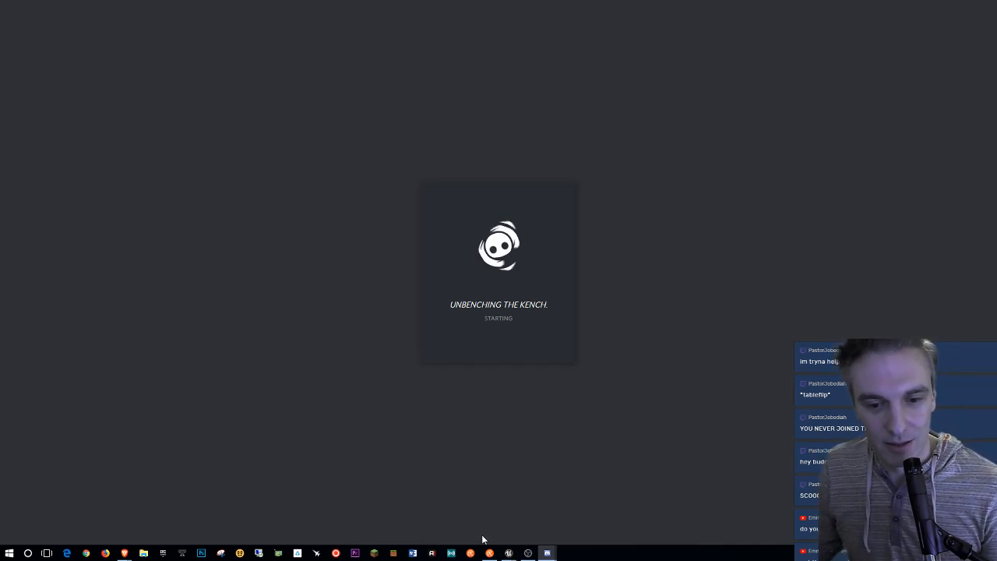
{"action": "left_click", "coordinate": [509, 553]}
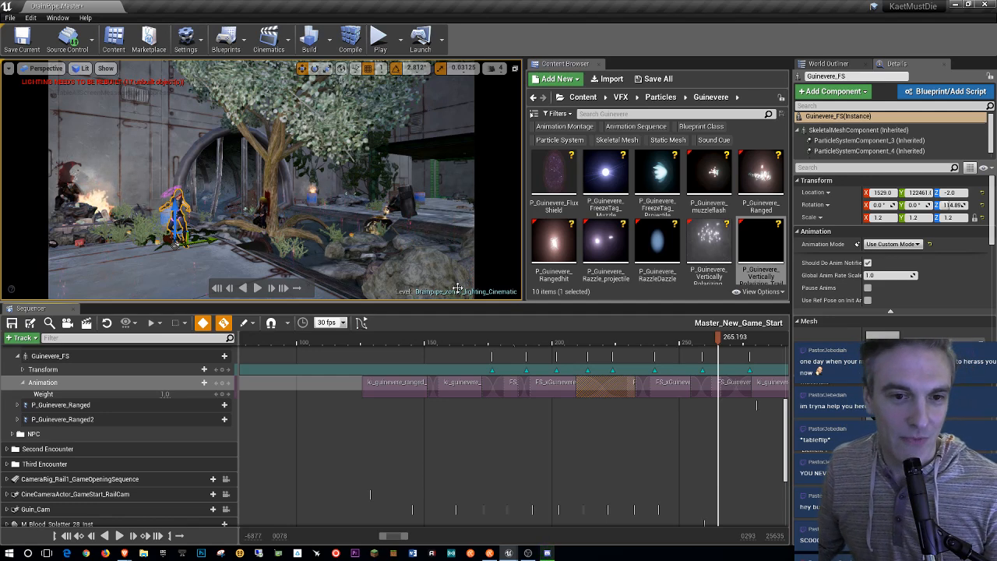
Step: Review the Master_New_Game_Start cinematic in the full-screen viewport, stop playback and save the sequence
{"action": "left_click", "coordinate": [69, 536]}
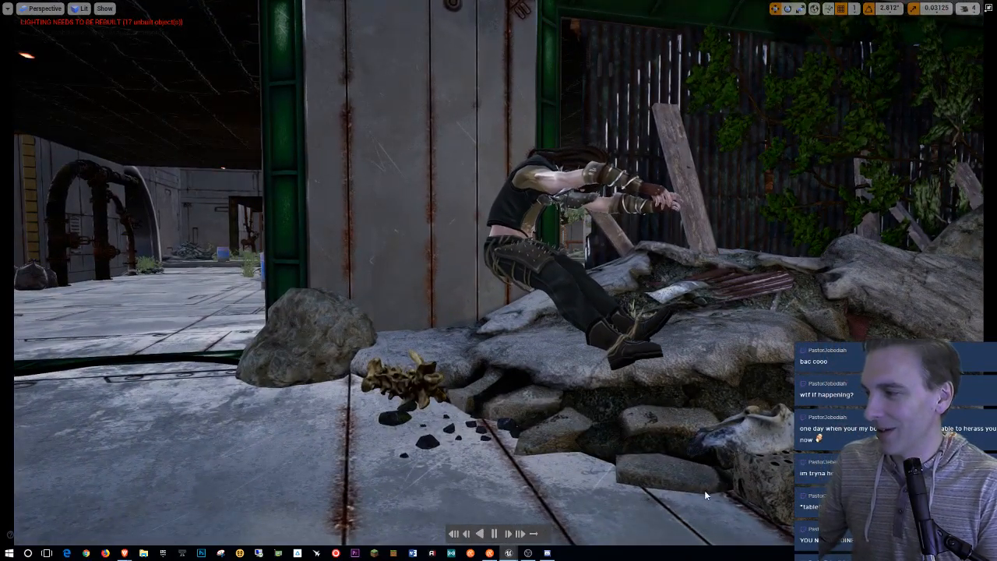
{"action": "left_click", "coordinate": [495, 535]}
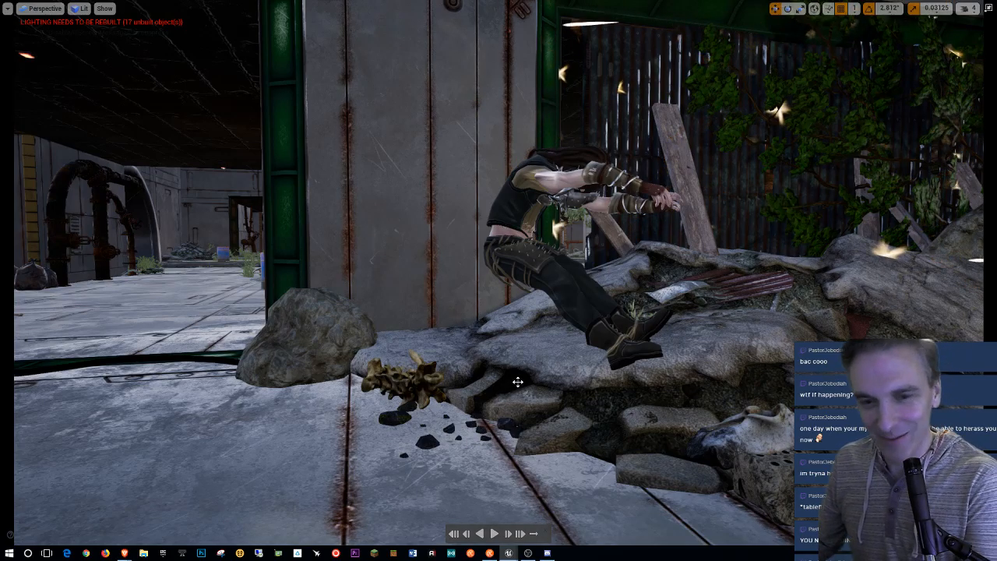
{"action": "key", "text": "F11"}
{"action": "left_click", "coordinate": [11, 323]}
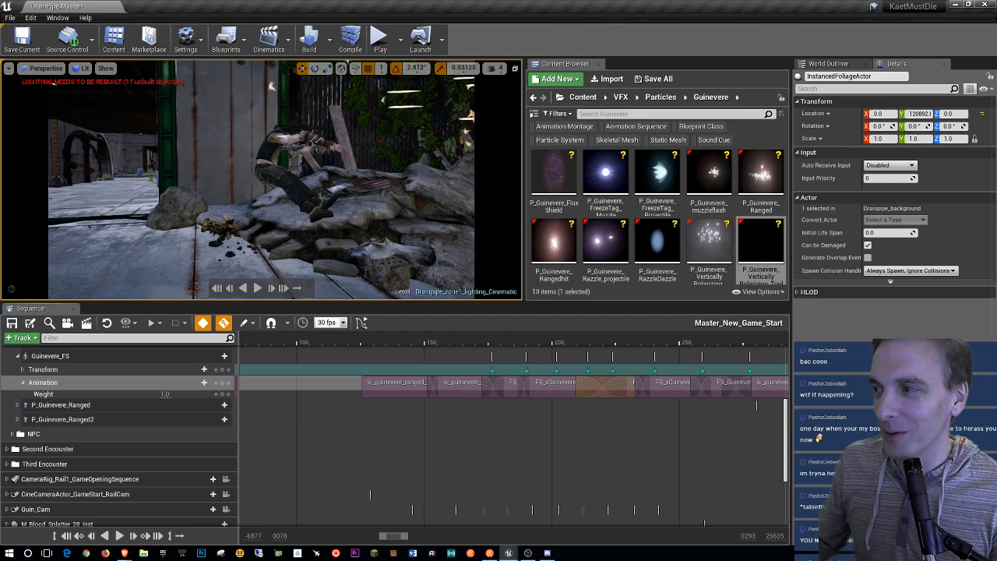
{"action": "key", "text": "ctrl+s"}
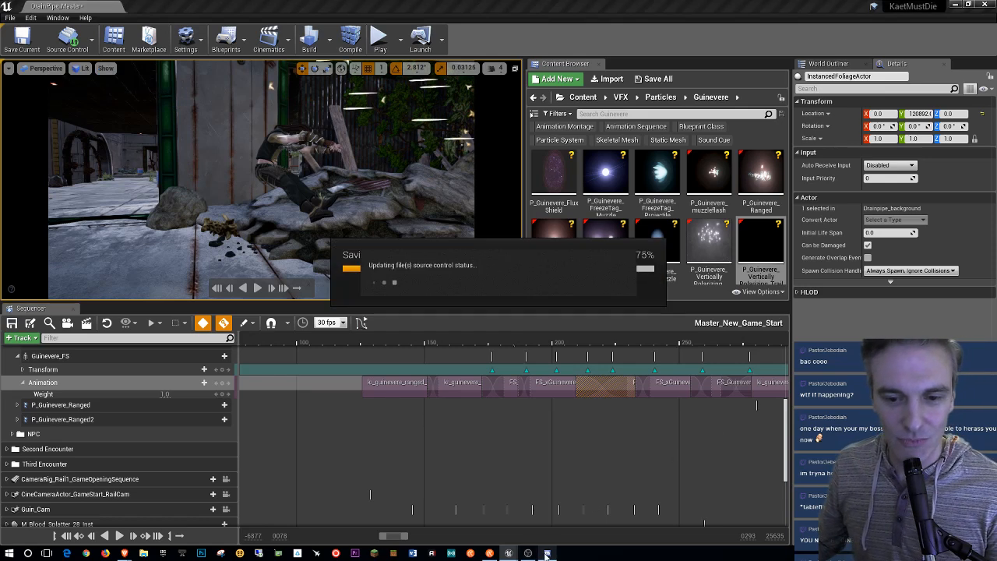
Step: Switch to Discord and move its window off the screen, then scrub the Unreal sequence to about frame 248
{"action": "left_click", "coordinate": [547, 552]}
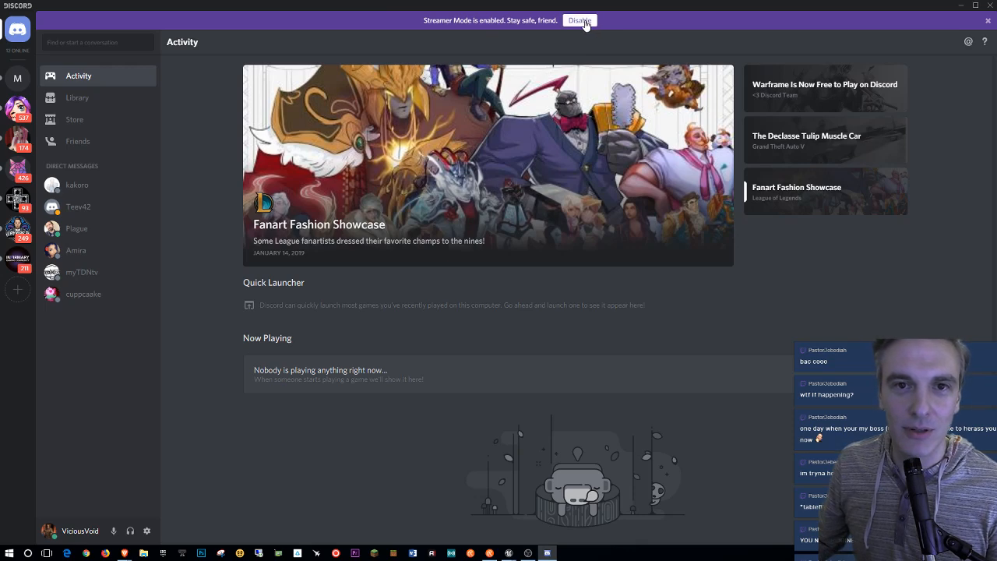
{"action": "left_click_drag", "start_coordinate": [605, 5], "coordinate": [0, 280]}
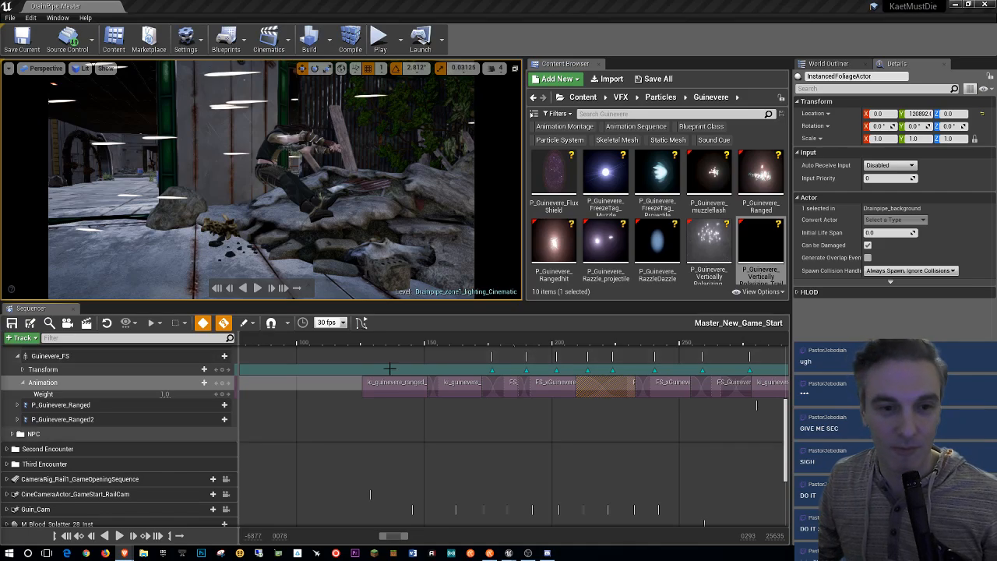
{"action": "left_click_drag", "start_coordinate": [397, 340], "coordinate": [529, 450]}
{"action": "left_click_drag", "start_coordinate": [546, 449], "coordinate": [675, 469]}
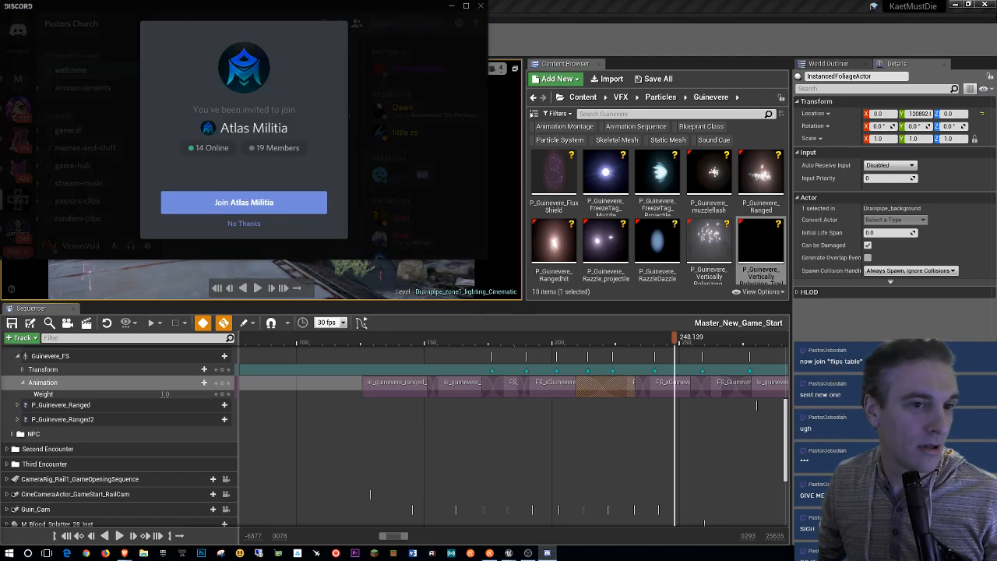
Step: Accept the Discord invitation to join Atlas Militia and move the Discord window off the screen
{"action": "left_click", "coordinate": [240, 202]}
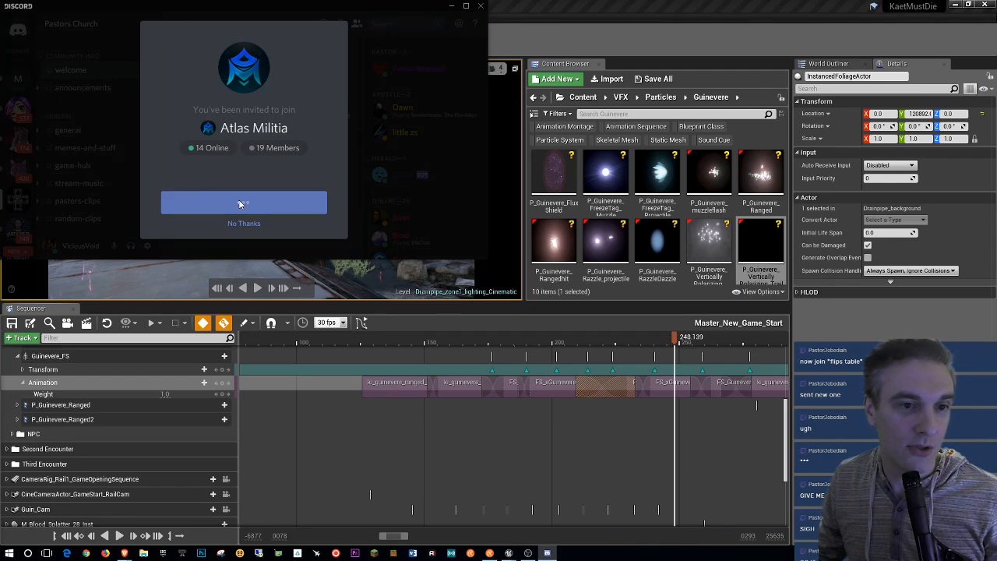
{"action": "left_click_drag", "start_coordinate": [251, 10], "coordinate": [0, 179]}
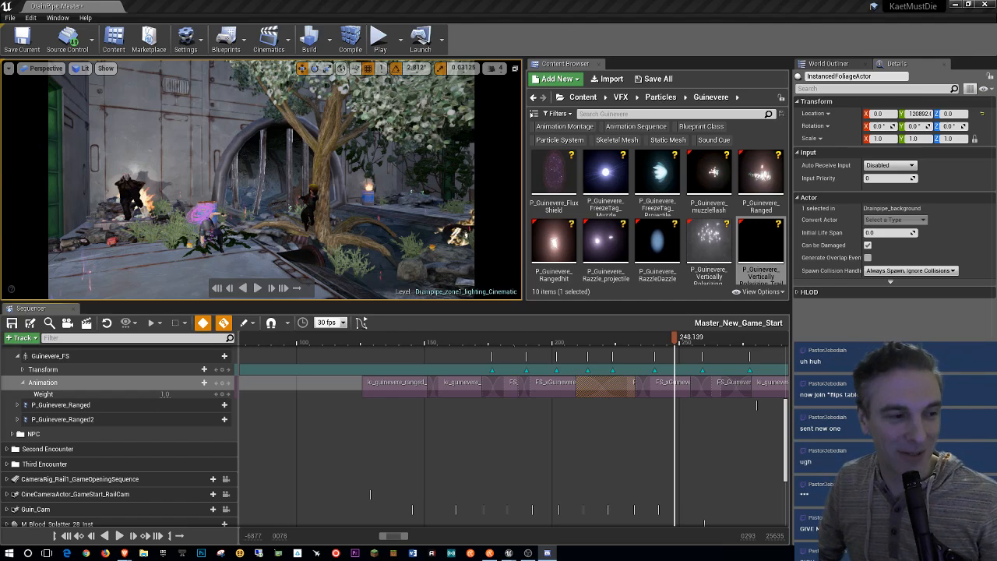
{"action": "left_click_drag", "start_coordinate": [0, 11], "coordinate": [437, 0]}
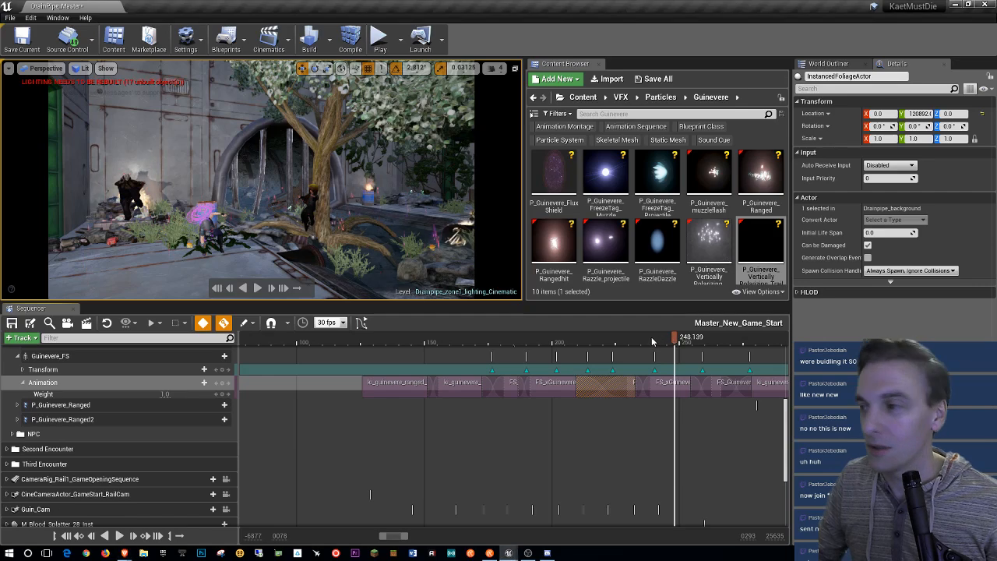
Step: Rewind the sequence to its start and review the camera cuts in the full-screen viewport with Game View on
{"action": "left_click_drag", "start_coordinate": [676, 343], "coordinate": [624, 336]}
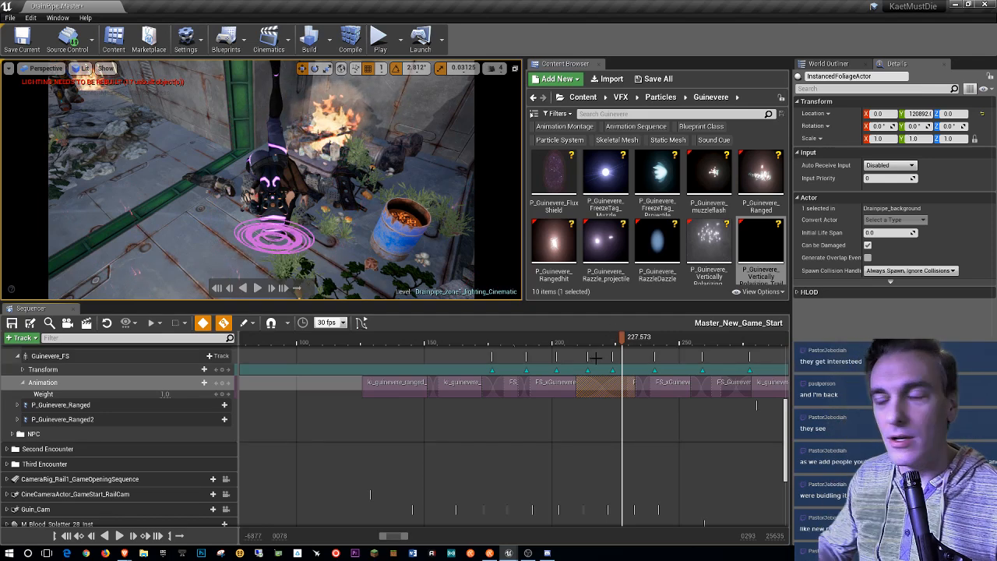
{"action": "left_click", "coordinate": [217, 288]}
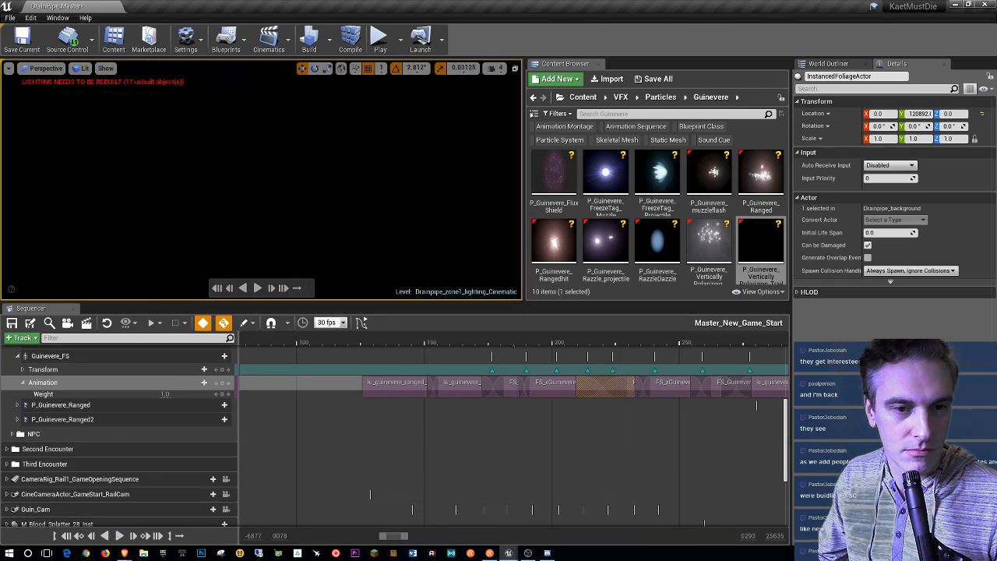
{"action": "scroll", "coordinate": [199, 411], "scroll_direction": "up", "scroll_amount": 10}
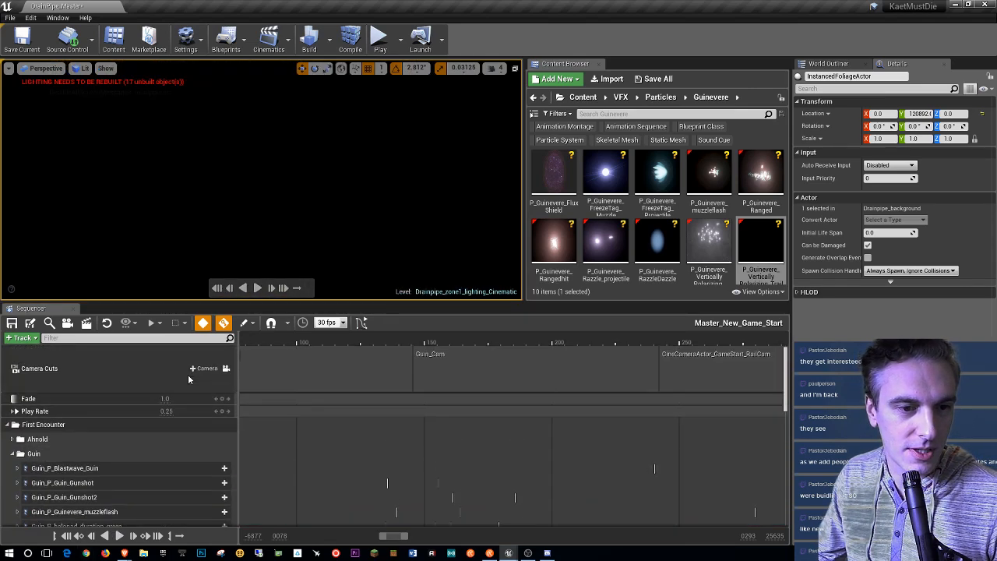
{"action": "left_click", "coordinate": [131, 371]}
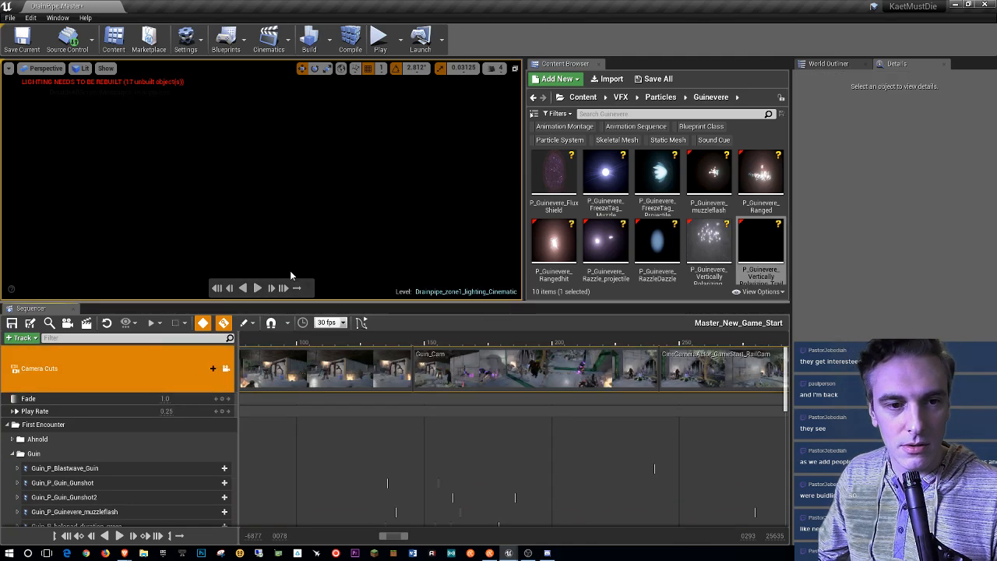
{"action": "left_click", "coordinate": [352, 195]}
{"action": "key", "text": "F11"}
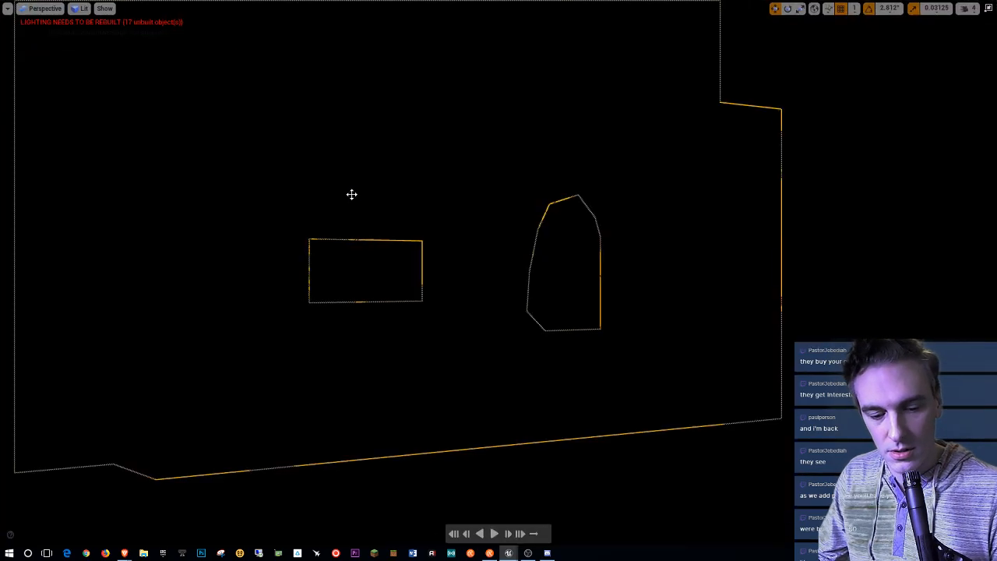
{"action": "key", "text": "g"}
{"action": "key", "text": "g"}
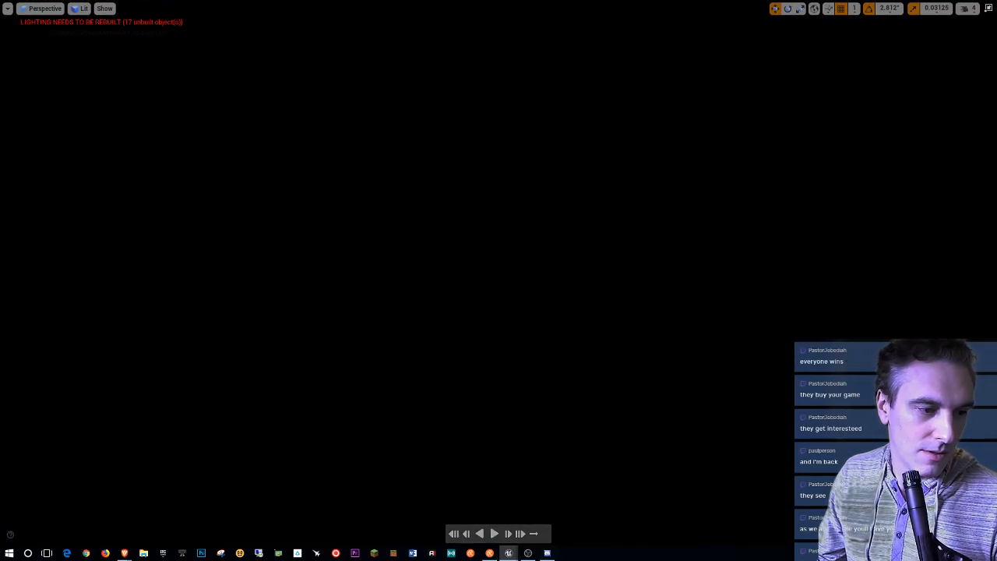
{"action": "left_click", "coordinate": [494, 534]}
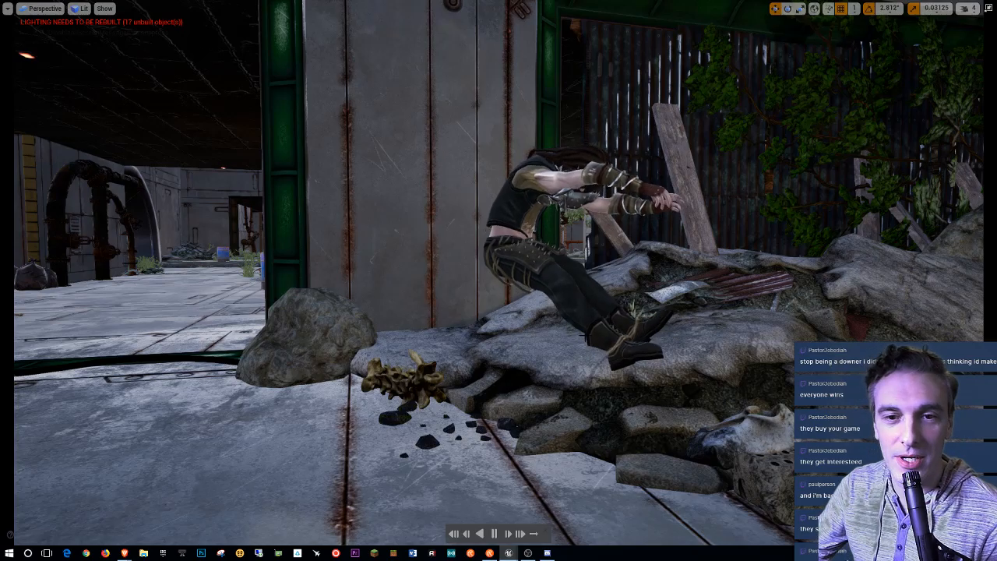
{"action": "left_click", "coordinate": [500, 537]}
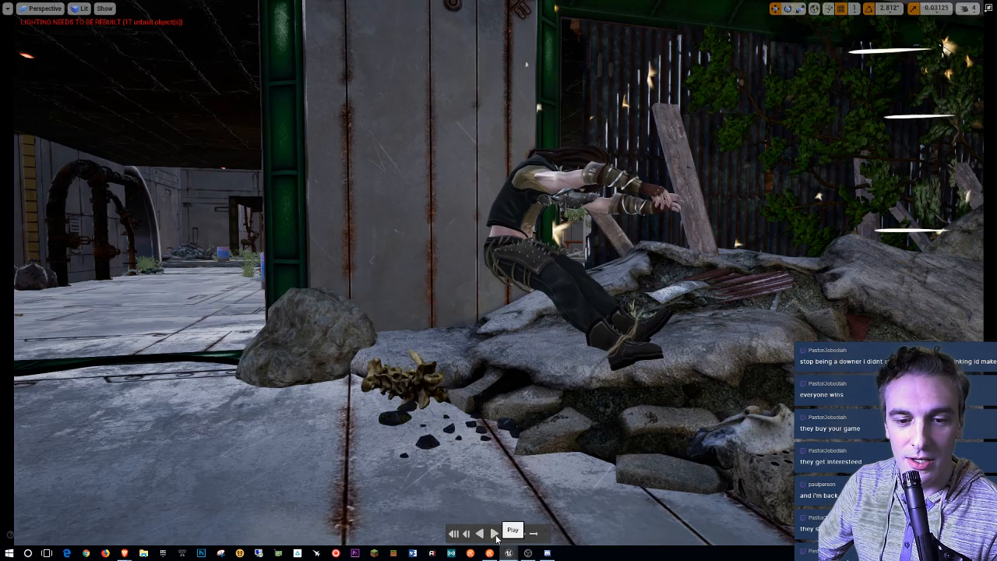
{"action": "key", "text": "F11"}
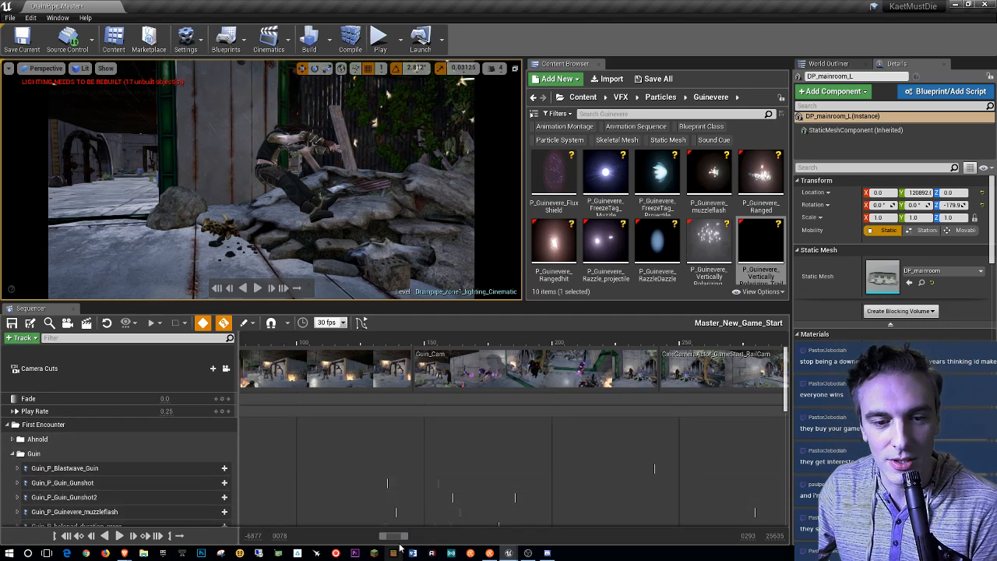
Step: Scrub the pool shot to about frame 340, unlock the viewport from the camera cuts and save
{"action": "left_click_drag", "start_coordinate": [395, 537], "coordinate": [396, 537]}
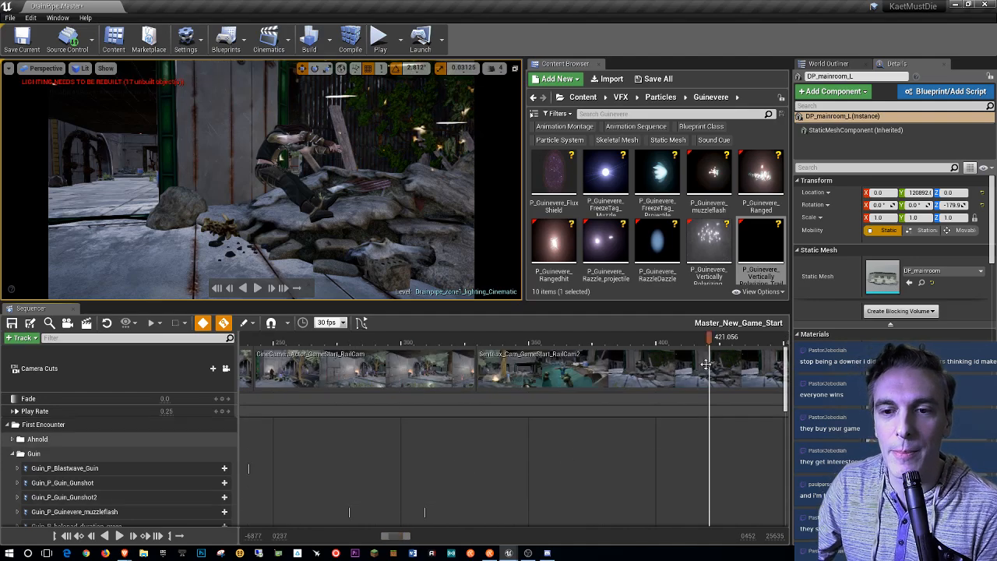
{"action": "left_click_drag", "start_coordinate": [711, 338], "coordinate": [514, 443]}
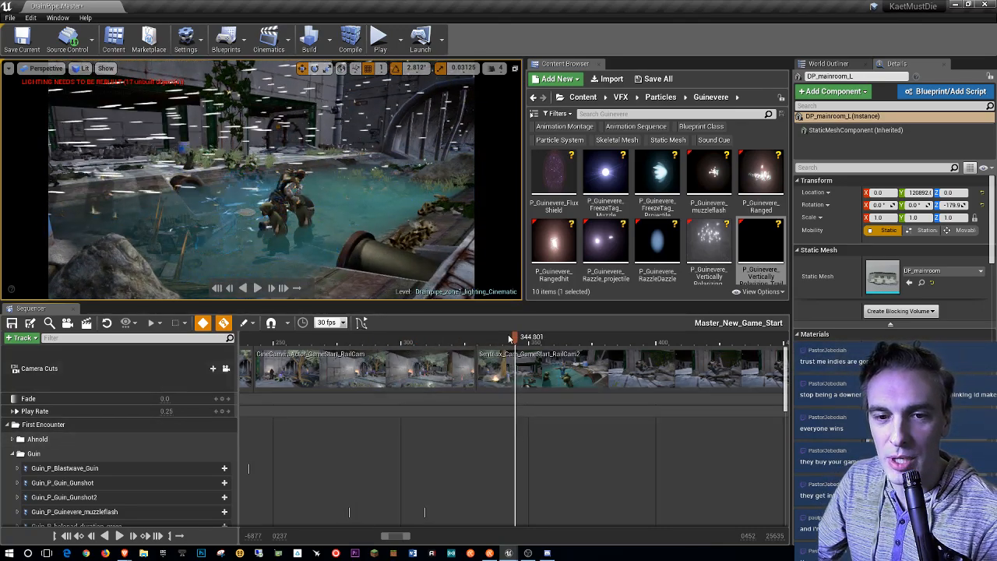
{"action": "left_click_drag", "start_coordinate": [521, 344], "coordinate": [574, 401]}
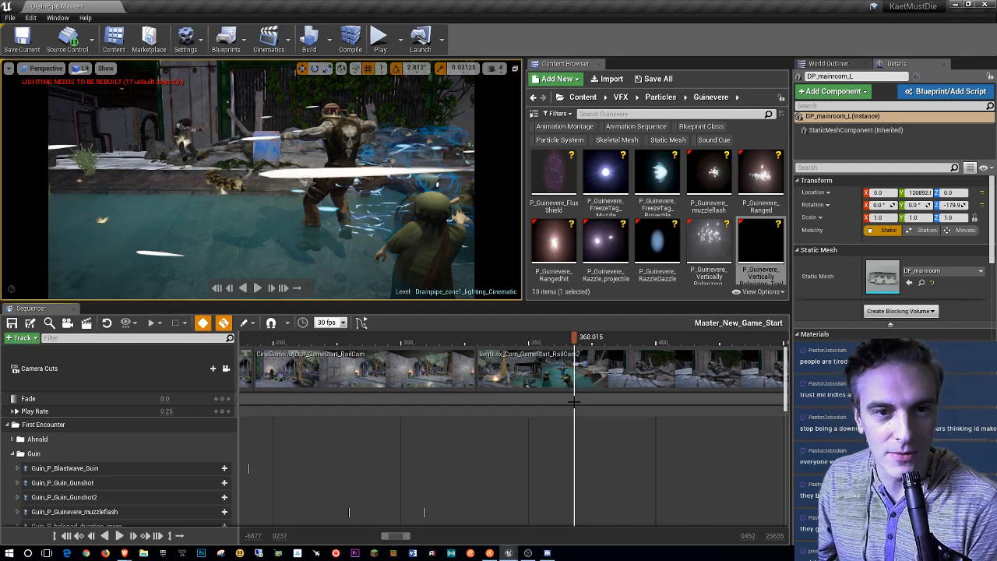
{"action": "left_click_drag", "start_coordinate": [573, 349], "coordinate": [504, 378]}
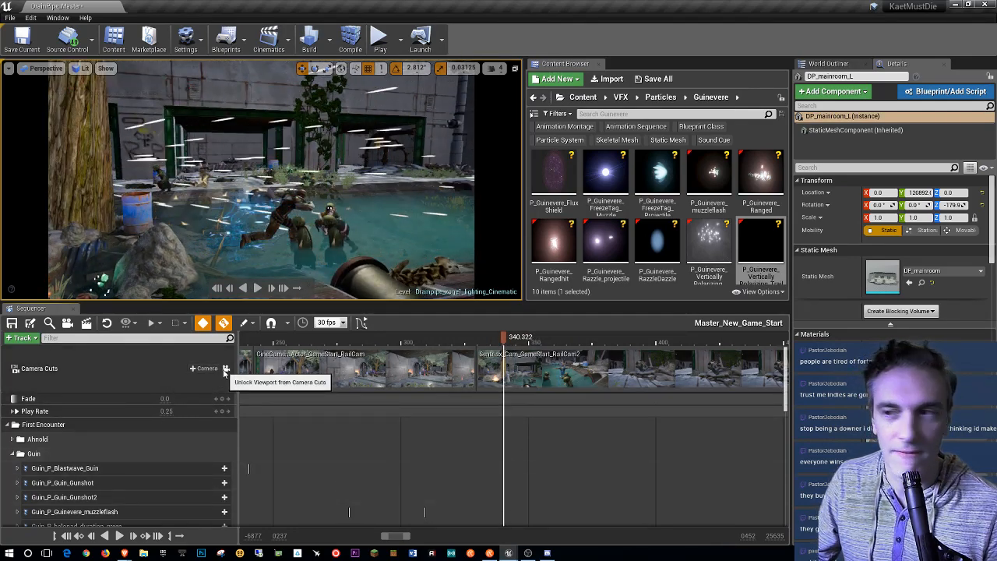
{"action": "key", "text": "ctrl+s"}
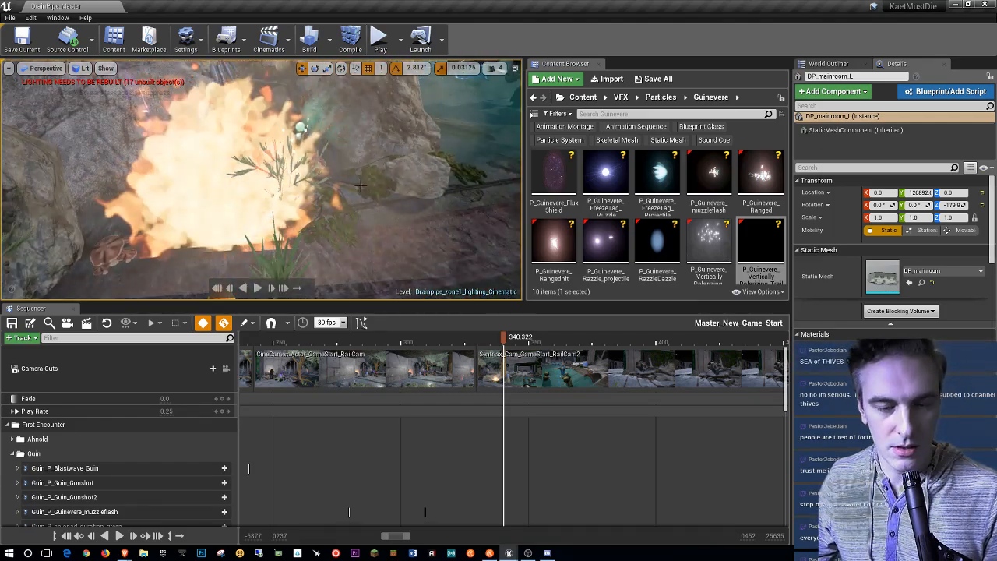
Step: Duplicate the P_Fire_Paul4 fire into the planted rubble beside the walkway and raise the copy to Z 22
{"action": "left_click", "coordinate": [232, 188]}
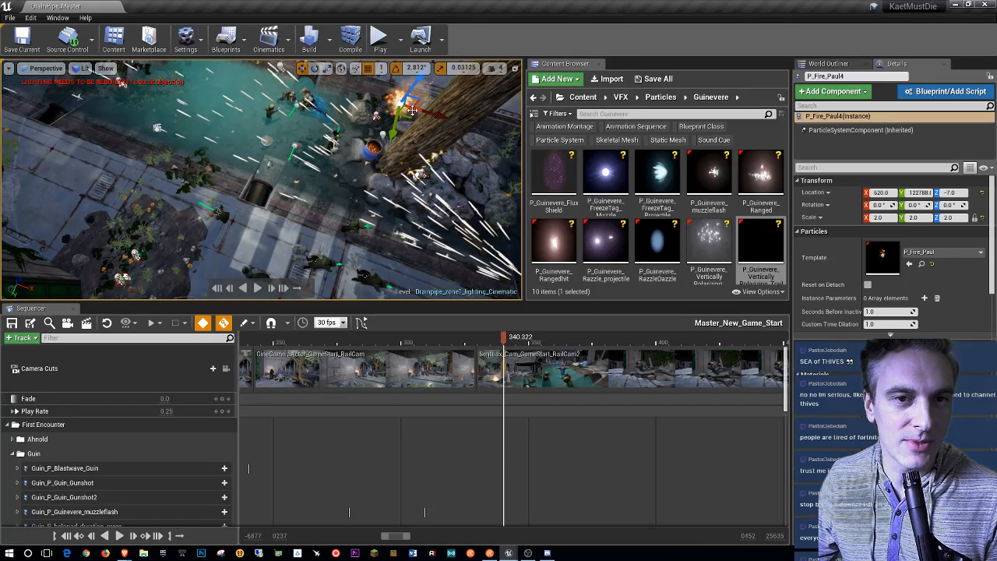
{"action": "left_click_drag", "start_coordinate": [404, 123], "coordinate": [141, 219], "text": "alt"}
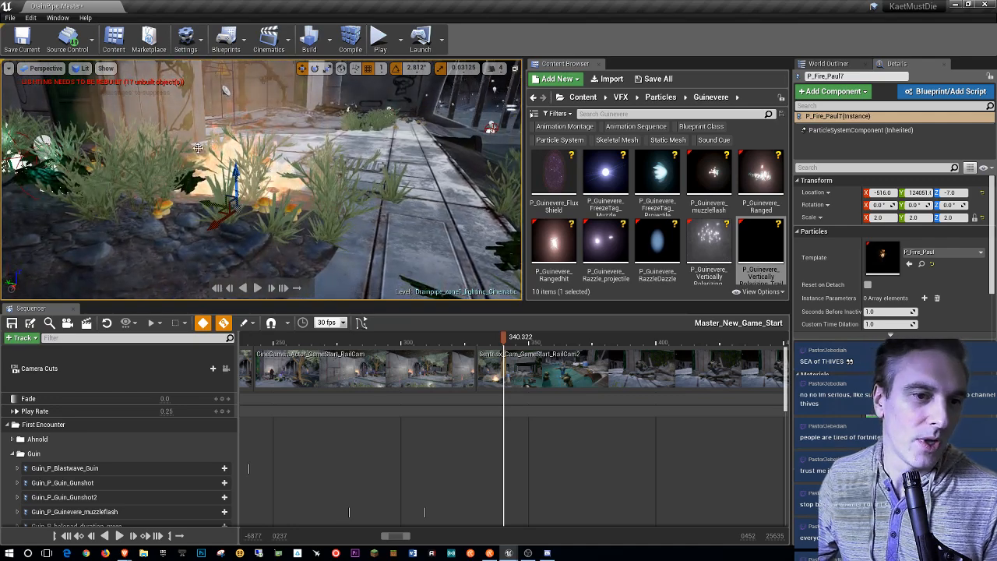
{"action": "left_click_drag", "start_coordinate": [240, 173], "coordinate": [242, 154]}
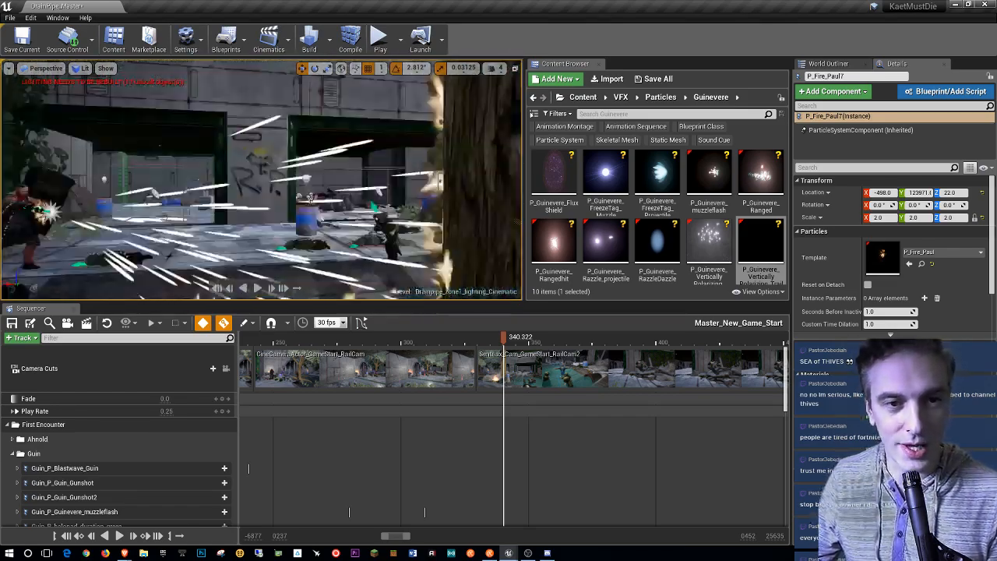
Step: Examine the fires and fighting characters around the pool, tree and drainpipe, with Game View on to hide the editor icons
{"action": "right_click_drag", "start_coordinate": [261, 179], "coordinate": [292, 156]}
{"action": "key", "text": "w"}
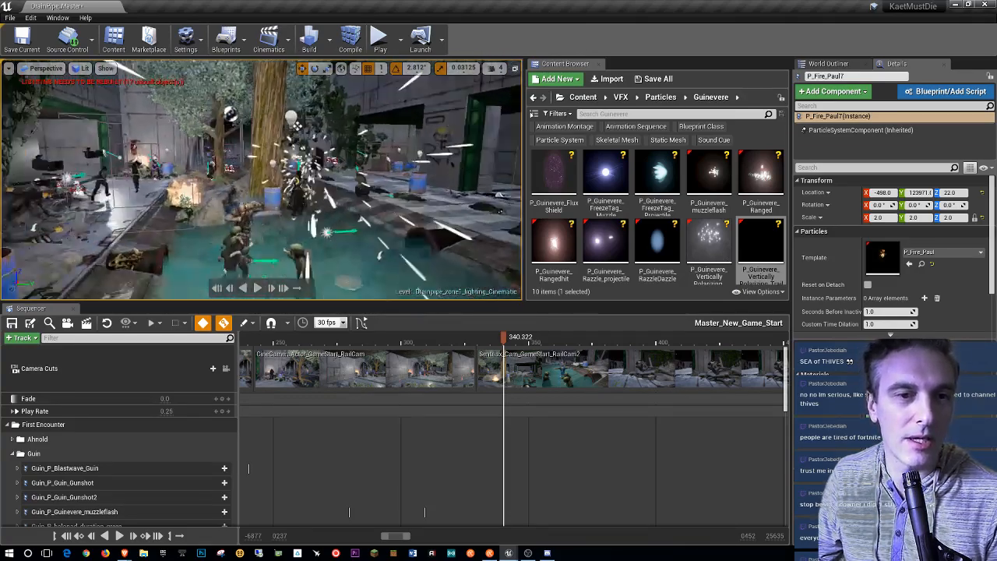
{"action": "right_click_drag", "start_coordinate": [261, 179], "coordinate": [246, 176]}
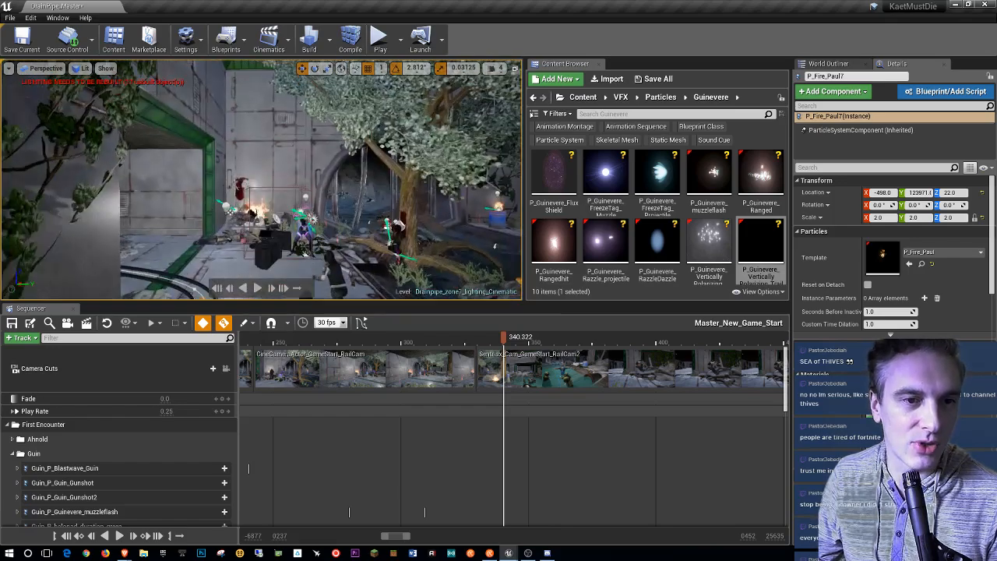
{"action": "right_click_drag", "start_coordinate": [187, 195], "coordinate": [165, 195]}
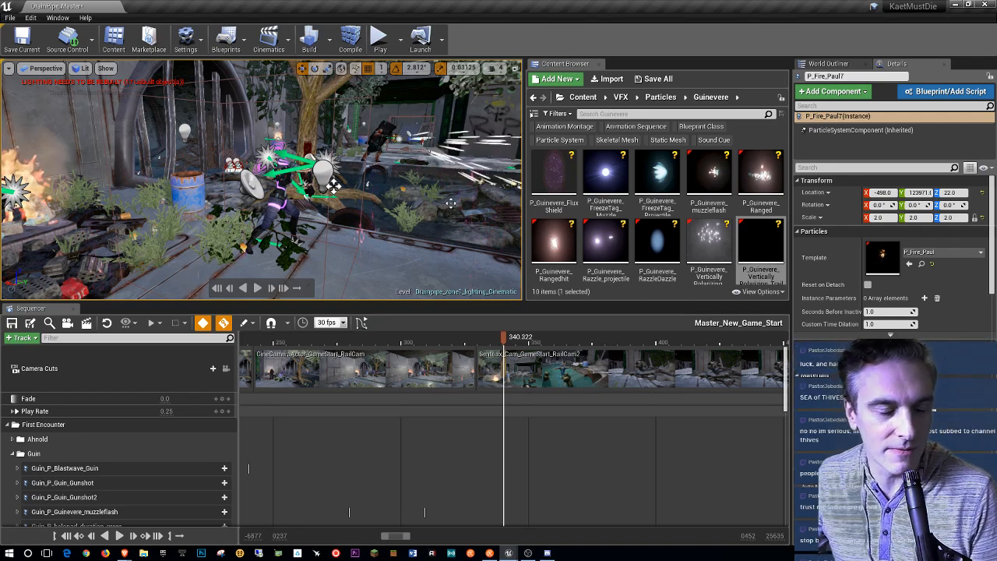
{"action": "right_click_drag", "start_coordinate": [333, 212], "coordinate": [318, 197]}
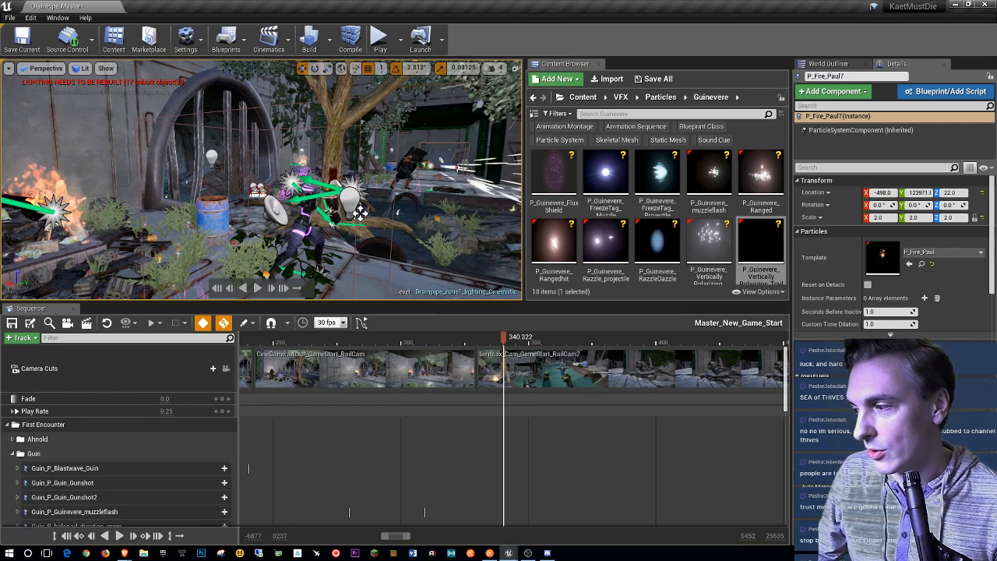
{"action": "middle_click_drag", "start_coordinate": [318, 196], "coordinate": [421, 221]}
{"action": "right_click_drag", "start_coordinate": [327, 254], "coordinate": [350, 254]}
{"action": "key", "text": "g"}
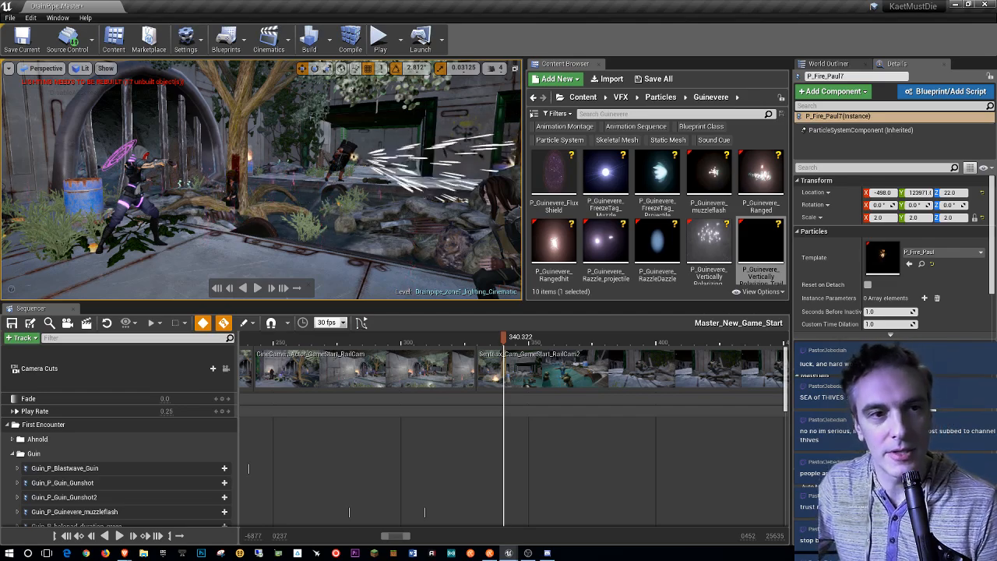
Step: Inspect the fire and rocks between the walkway and the pool from above
{"action": "key", "text": "w"}
{"action": "right_click_drag", "start_coordinate": [300, 190], "coordinate": [464, 176]}
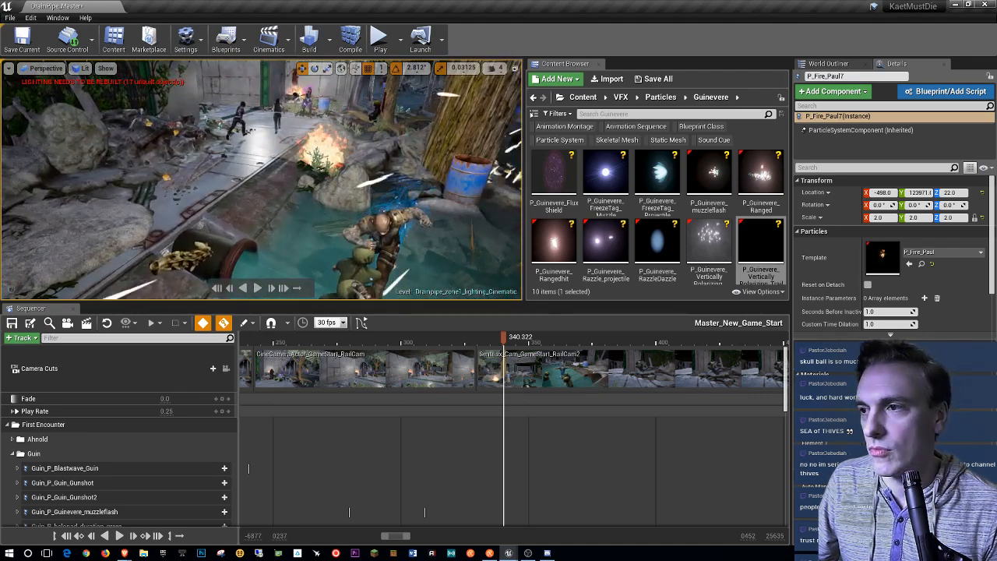
{"action": "key", "text": "w"}
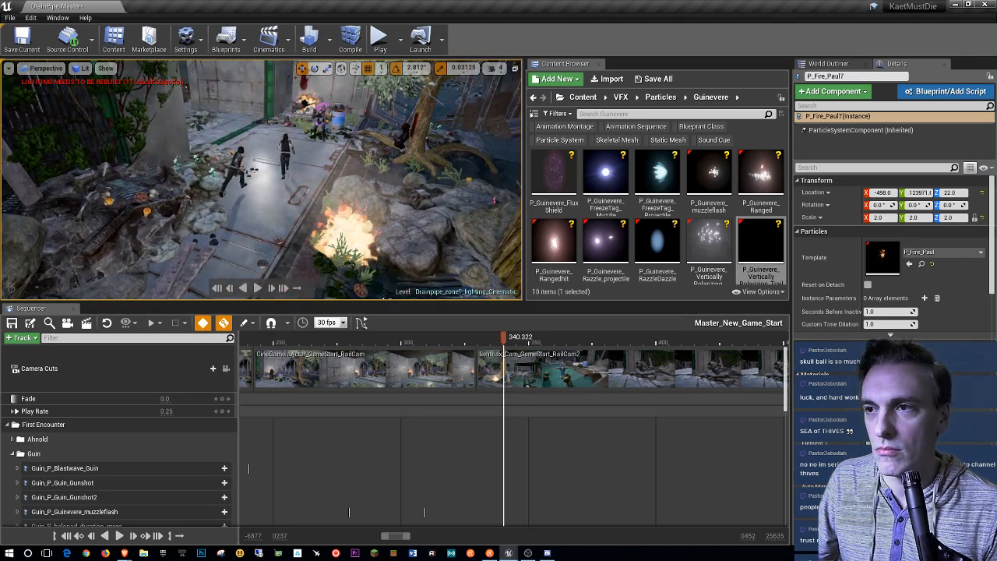
{"action": "key", "text": "w"}
{"action": "right_click_drag", "start_coordinate": [262, 179], "coordinate": [171, 179]}
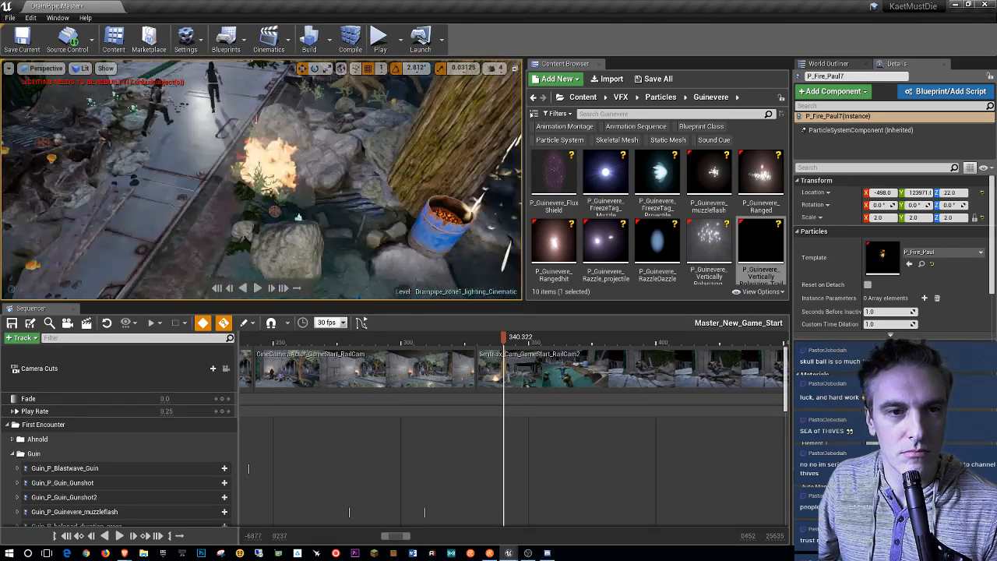
Step: Duplicate the P_Fire_Paul4 fire onto the rock pile by the corrugated wall and position the copy at about X -392, Z 128
{"action": "left_click", "coordinate": [333, 201]}
{"action": "right_click_drag", "start_coordinate": [332, 201], "coordinate": [333, 212]}
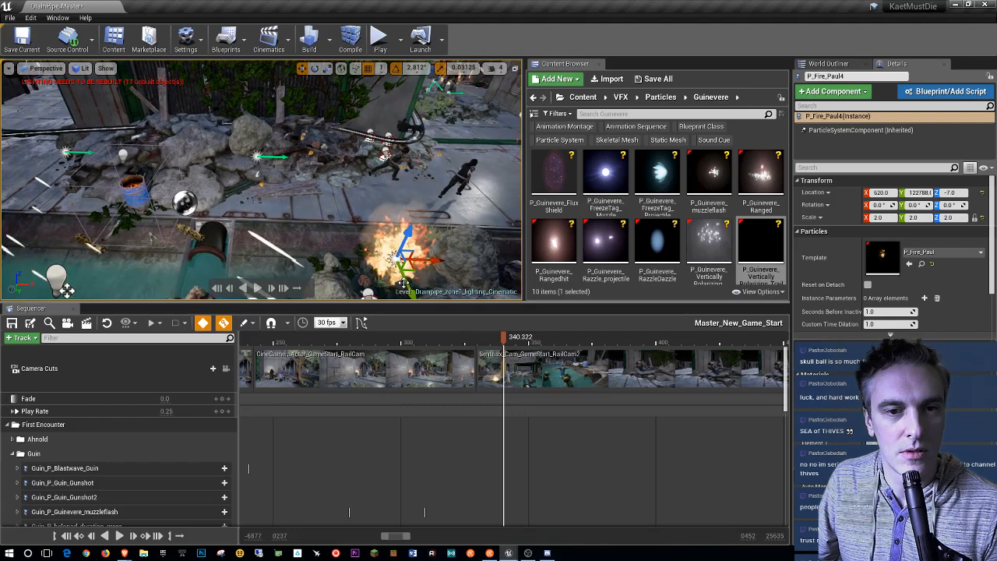
{"action": "left_click_drag", "start_coordinate": [410, 271], "coordinate": [139, 166], "text": "alt"}
{"action": "key", "text": "w"}
{"action": "right_click_drag", "start_coordinate": [336, 169], "coordinate": [288, 180]}
{"action": "left_click_drag", "start_coordinate": [350, 218], "coordinate": [337, 127]}
{"action": "key", "text": "s"}
{"action": "right_click_drag", "start_coordinate": [337, 127], "coordinate": [374, 163]}
{"action": "key", "text": "w"}
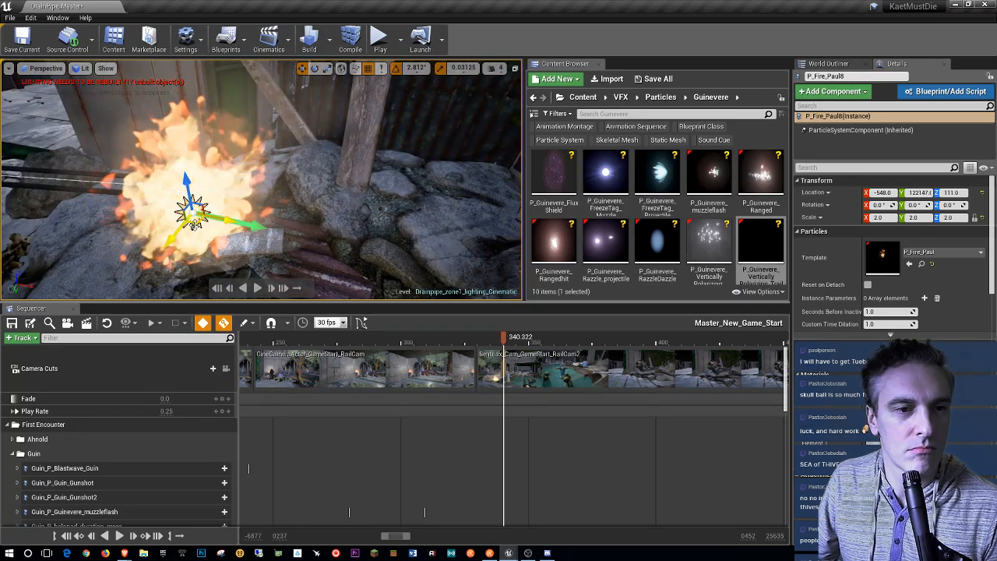
{"action": "left_click_drag", "start_coordinate": [192, 208], "coordinate": [312, 179]}
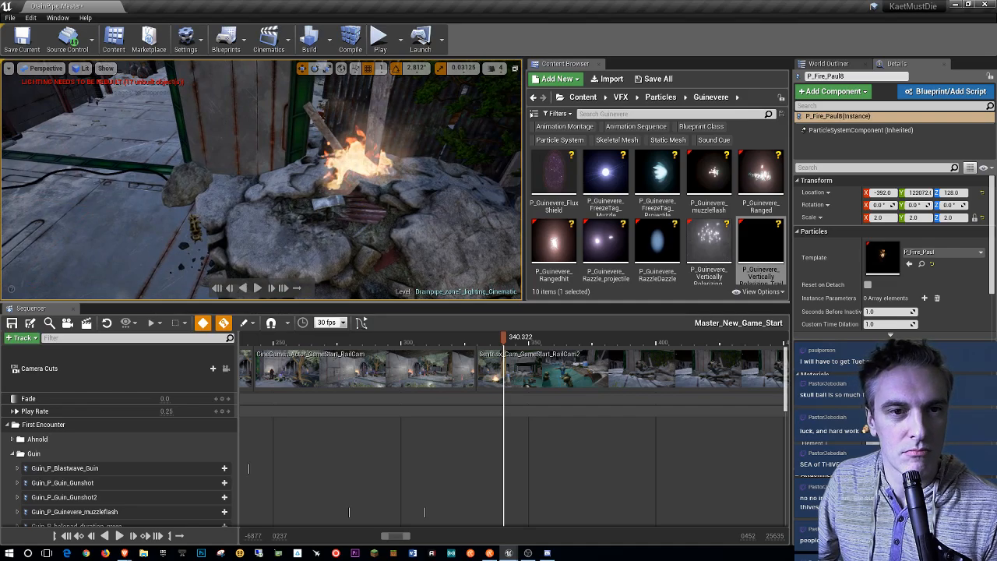
Step: Check the battle area around the tree, pool and walkway with the added fire, and save the sequence
{"action": "key", "text": "s"}
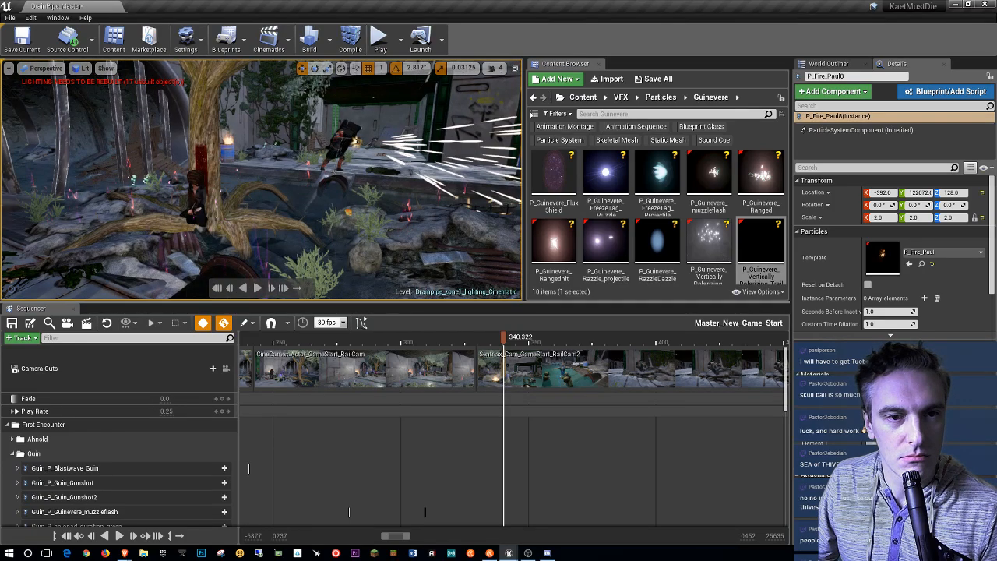
{"action": "right_click_drag", "start_coordinate": [261, 180], "coordinate": [358, 177]}
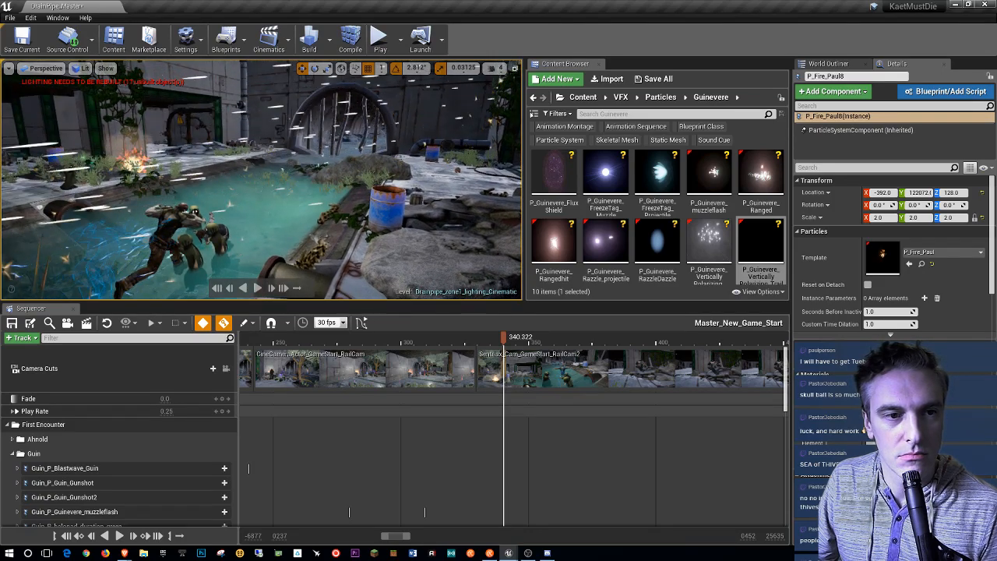
{"action": "key", "text": "w"}
{"action": "right_click_drag", "start_coordinate": [261, 179], "coordinate": [156, 181]}
{"action": "key", "text": "w"}
{"action": "left_click", "coordinate": [10, 326]}
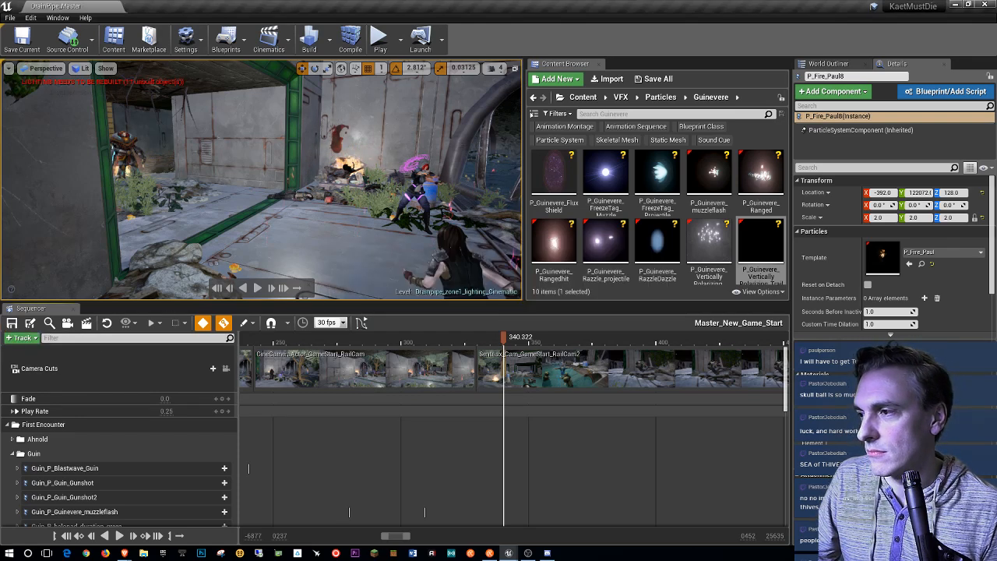
Step: Inspect the lighting, rubble and corridors around the battle area from several angles
{"action": "right_click_drag", "start_coordinate": [429, 226], "coordinate": [234, 228]}
{"action": "key", "text": "ctrl+z"}
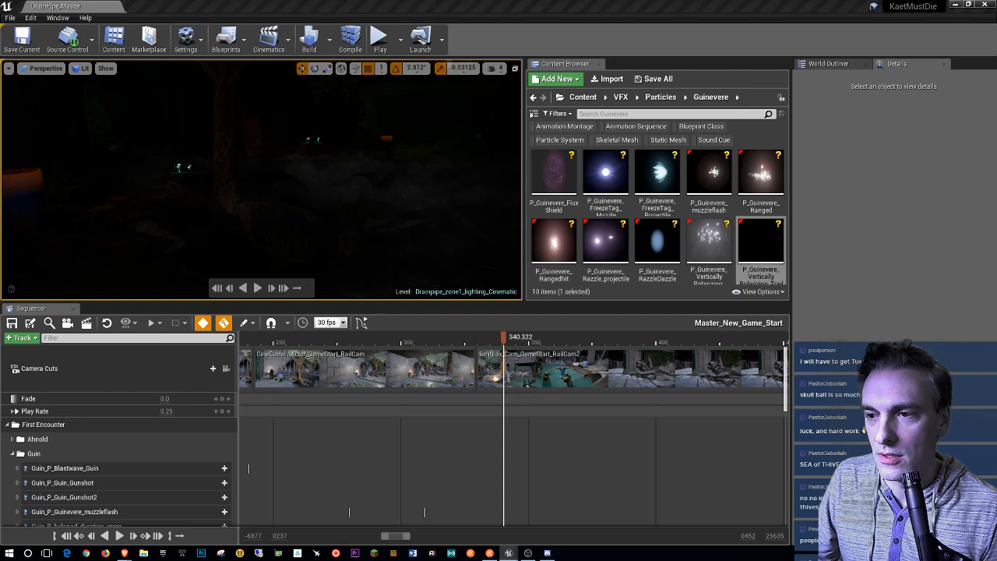
{"action": "right_click_drag", "start_coordinate": [312, 218], "coordinate": [191, 222]}
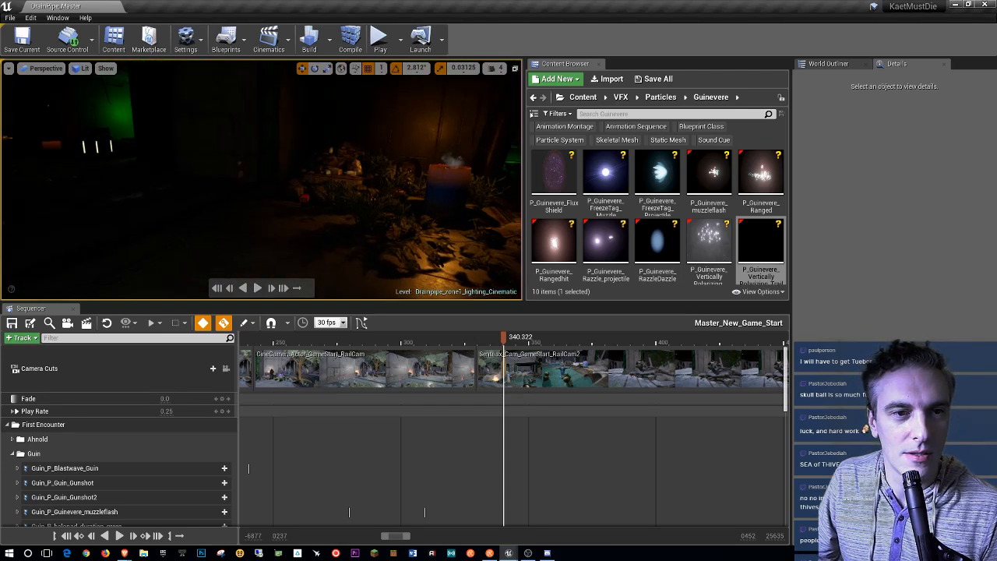
{"action": "right_click_drag", "start_coordinate": [312, 210], "coordinate": [144, 209]}
{"action": "right_click_drag", "start_coordinate": [261, 202], "coordinate": [499, 207]}
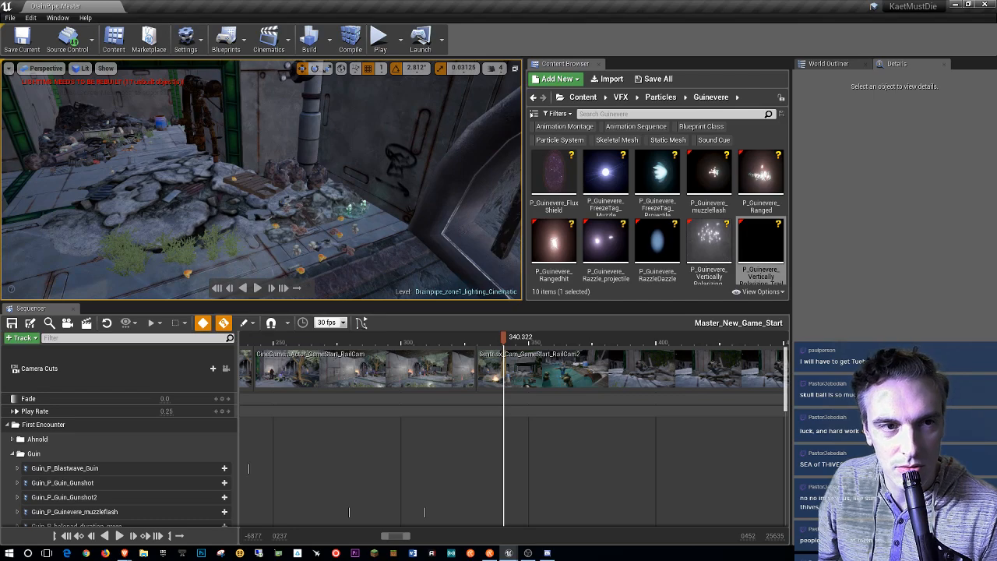
{"action": "right_click_drag", "start_coordinate": [261, 179], "coordinate": [476, 156]}
{"action": "mouse_move", "coordinate": [397, 211]}
{"action": "right_mouse_down"}
{"action": "mouse_move", "coordinate": [319, 214]}
{"action": "mouse_move", "coordinate": [397, 211]}
{"action": "right_mouse_up"}
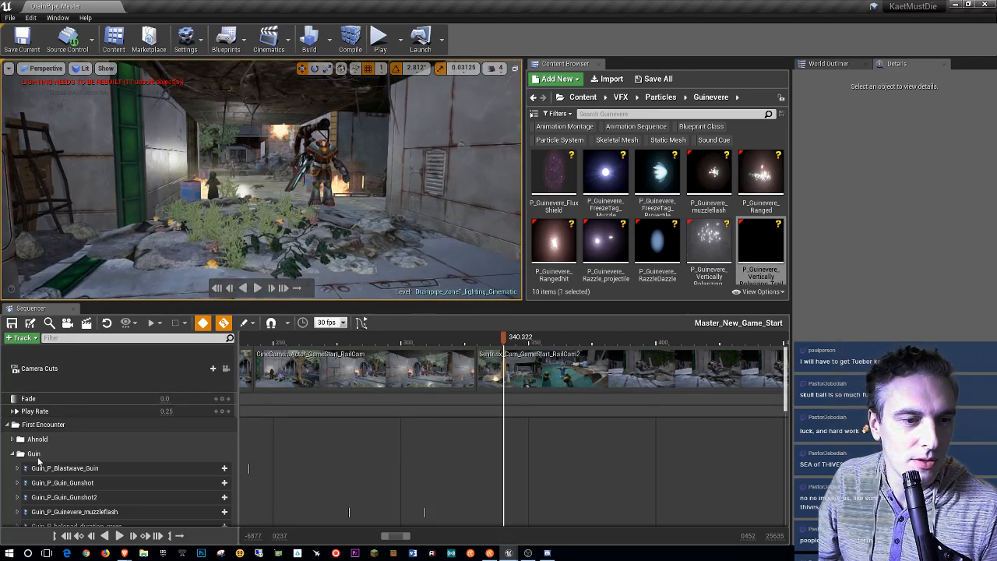
Step: Play the cinematic from its start in full screen, with the viewport locked to the camera cuts, up to the fire on the rock pile
{"action": "left_click", "coordinate": [68, 536]}
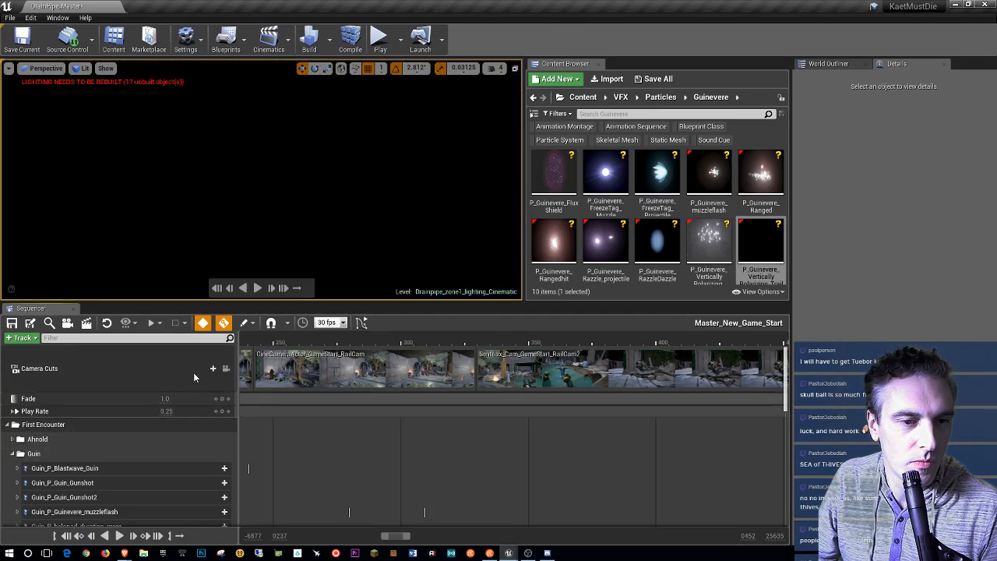
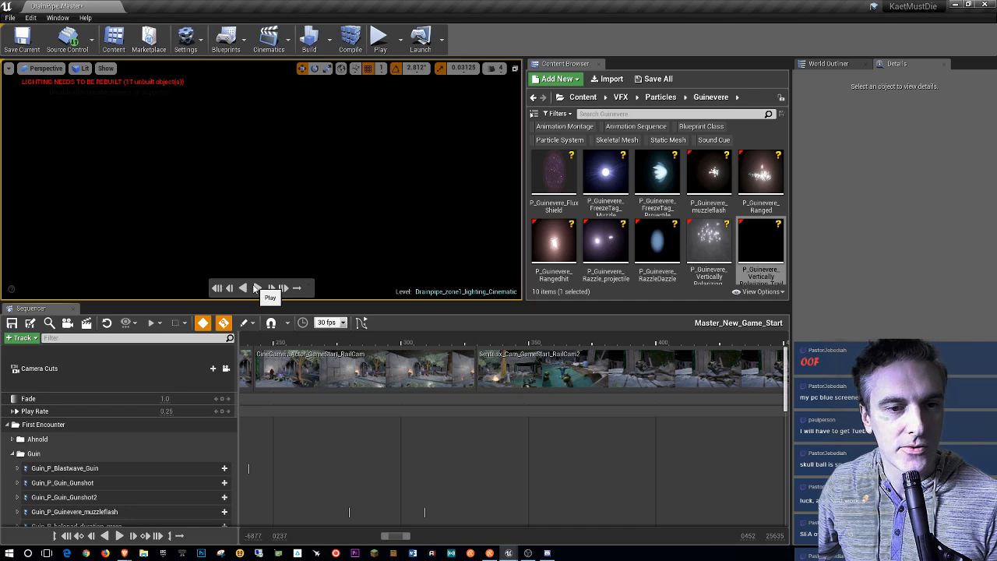
{"action": "left_click", "coordinate": [116, 370]}
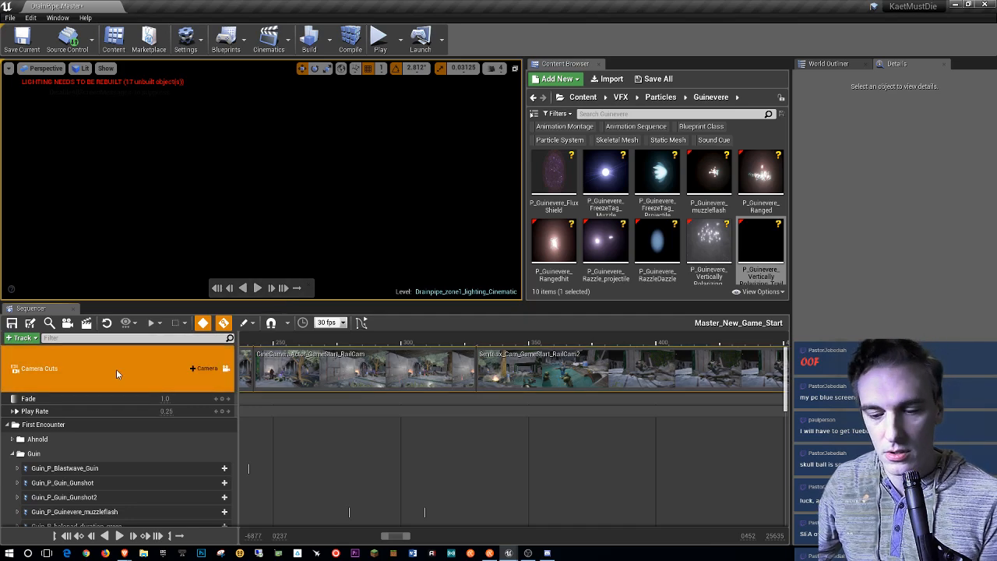
{"action": "key", "text": "F11"}
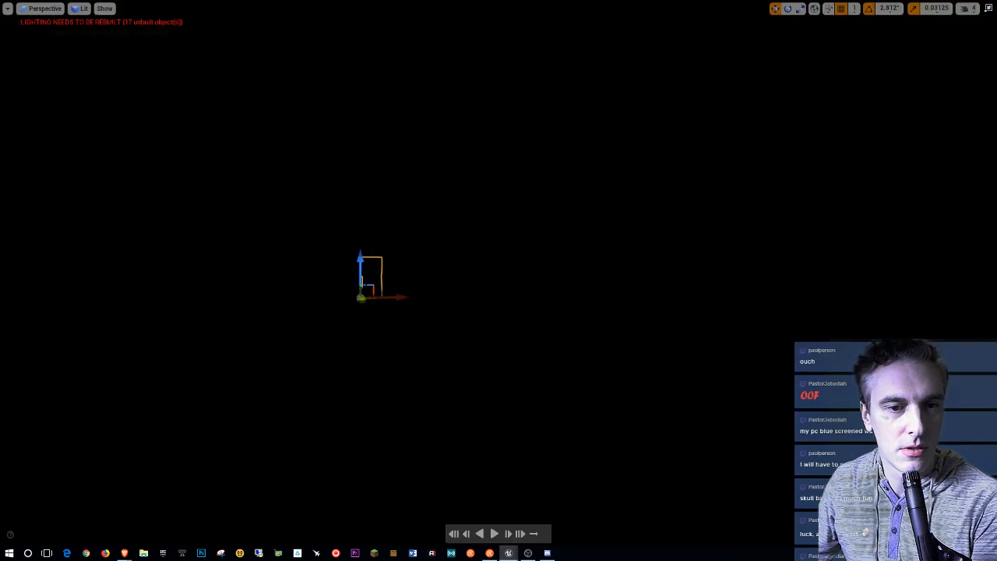
{"action": "key", "text": "g"}
{"action": "key", "text": "g"}
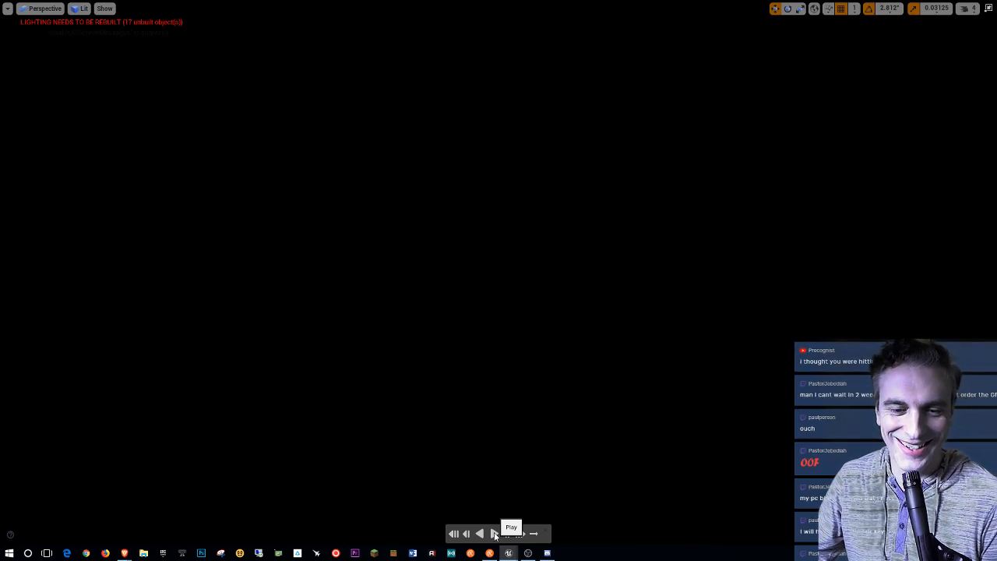
{"action": "left_click", "coordinate": [495, 535]}
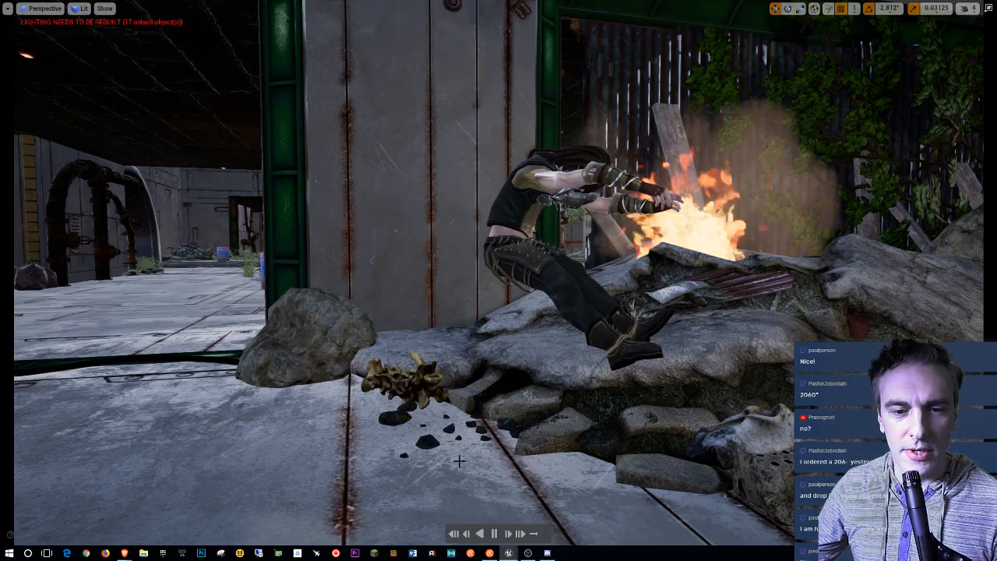
{"action": "left_click", "coordinate": [494, 534]}
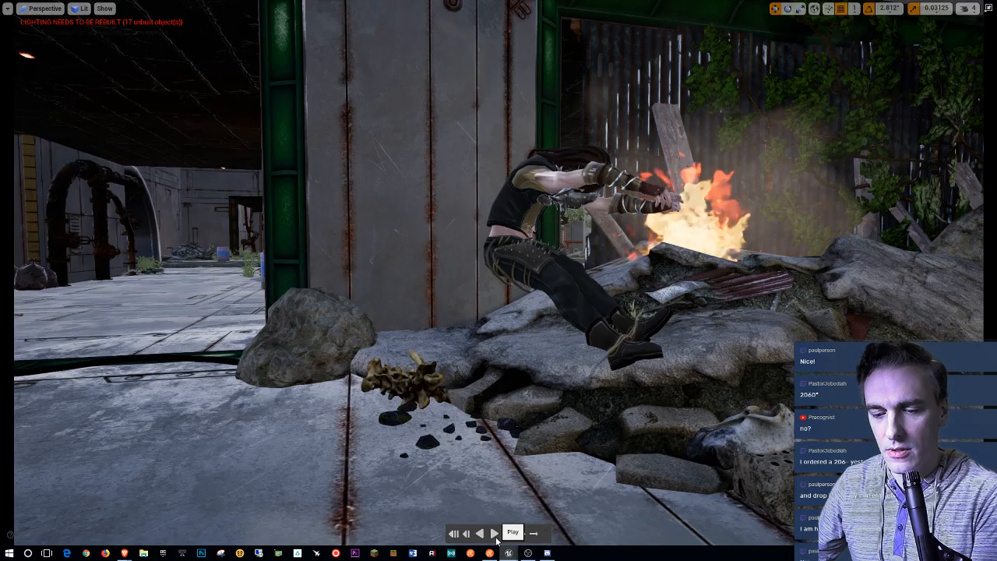
{"action": "key", "text": "F11"}
Step: Scrub to about frame 359 and collapse the First Encounter folder to look through the Third Encounter tracks
{"action": "left_click_drag", "start_coordinate": [777, 338], "coordinate": [554, 389]}
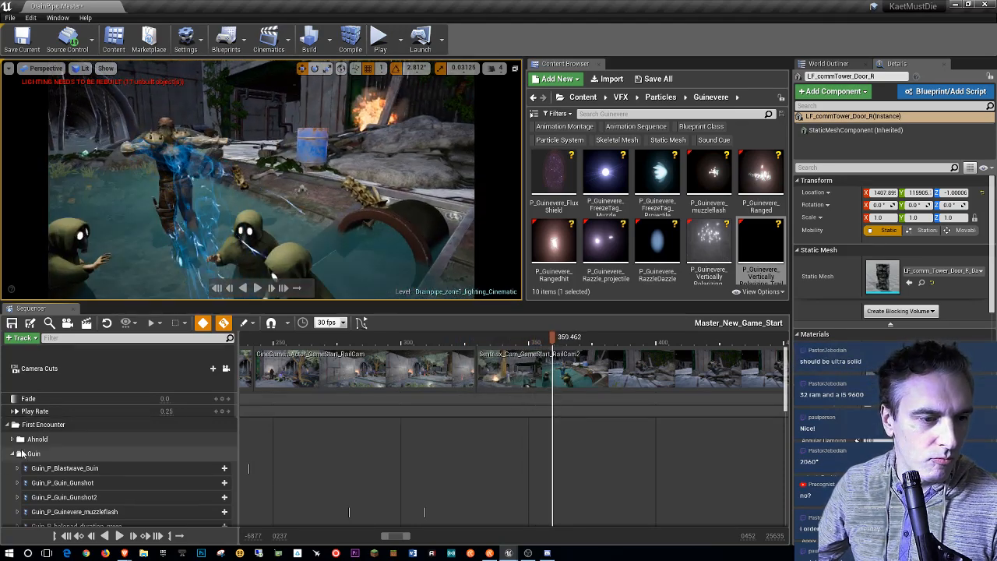
{"action": "left_click", "coordinate": [7, 426]}
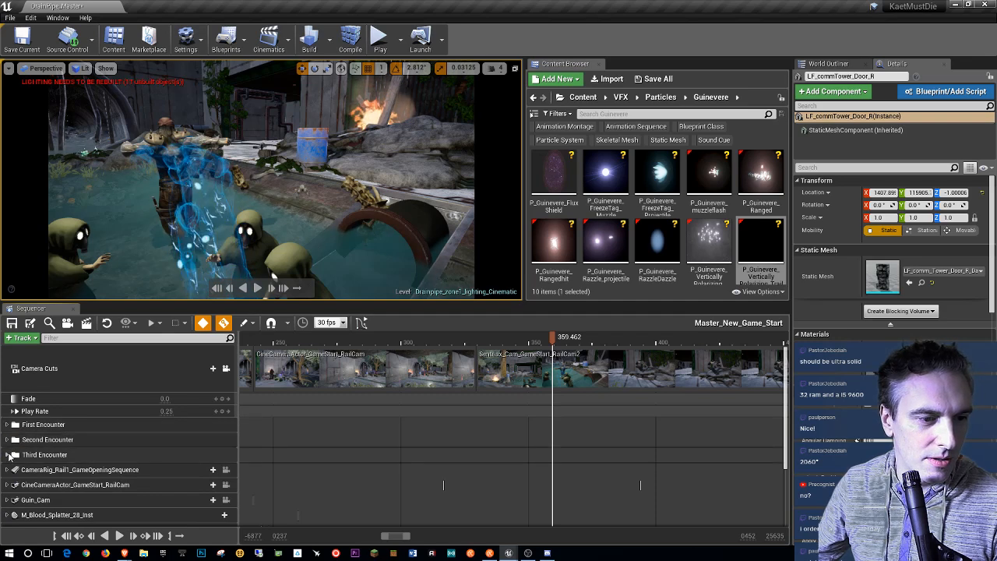
{"action": "left_click", "coordinate": [8, 455]}
{"action": "scroll", "coordinate": [30, 446], "scroll_direction": "down", "scroll_amount": 3}
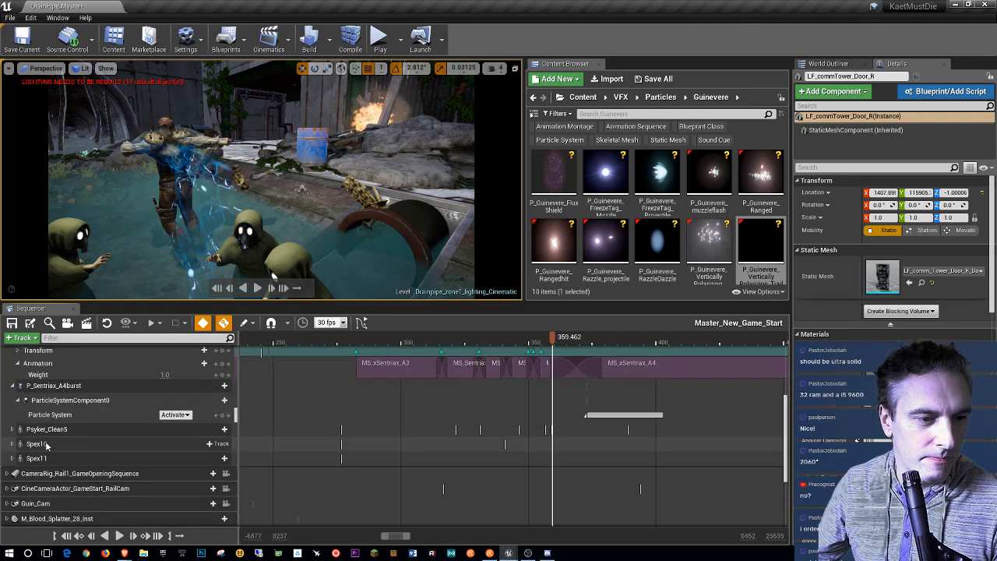
{"action": "scroll", "coordinate": [75, 438], "scroll_direction": "up", "scroll_amount": 2}
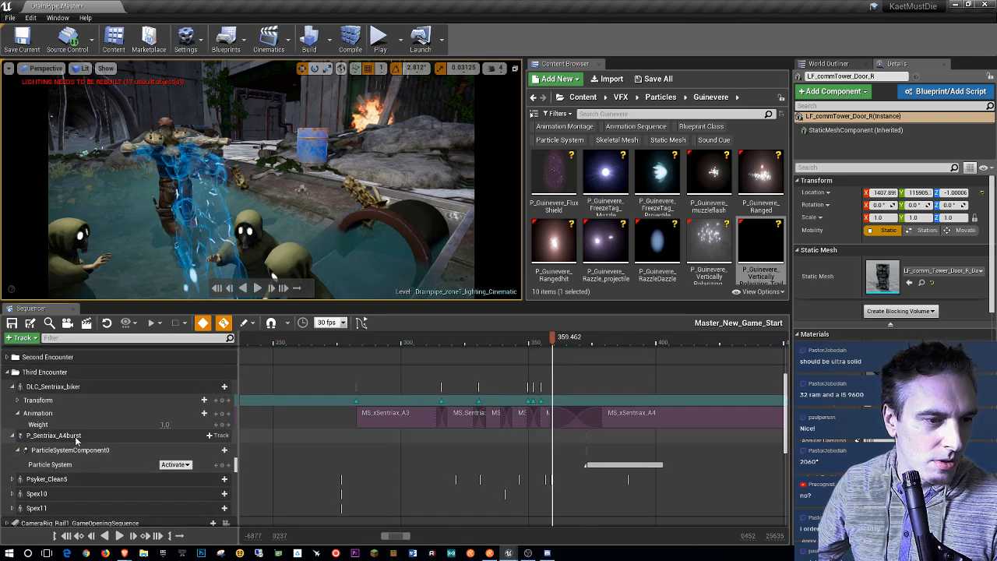
Step: Save the sequence and add a folder named Spex inside the Third Encounter folder
{"action": "left_click", "coordinate": [55, 373]}
{"action": "left_click", "coordinate": [13, 324]}
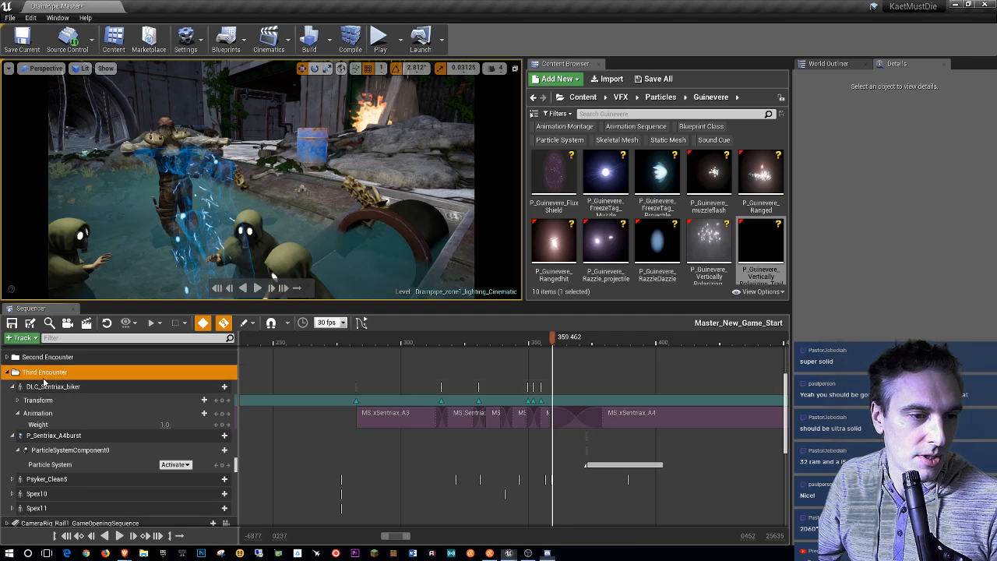
{"action": "left_click", "coordinate": [22, 338]}
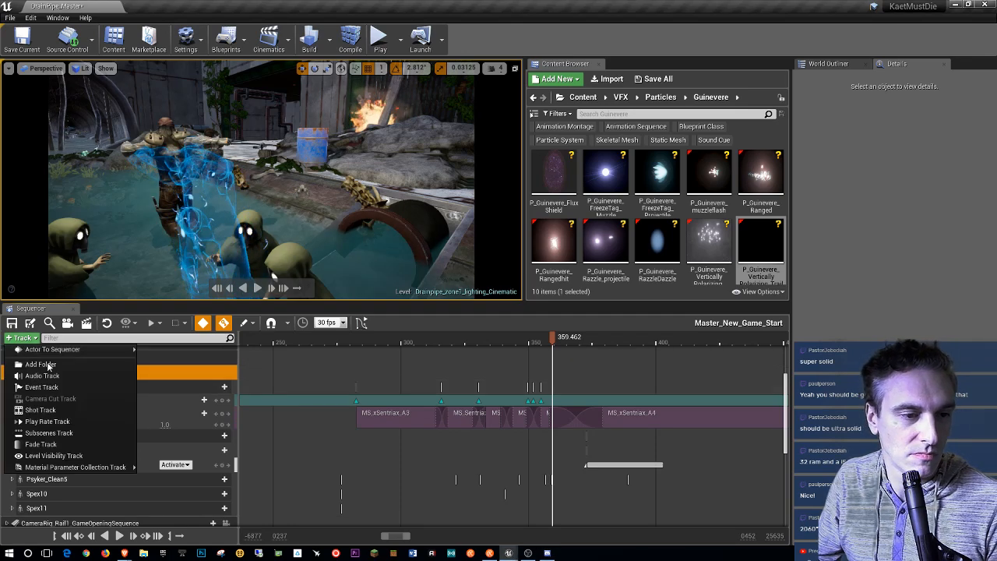
{"action": "left_click", "coordinate": [41, 364]}
{"action": "right_click", "coordinate": [41, 388]}
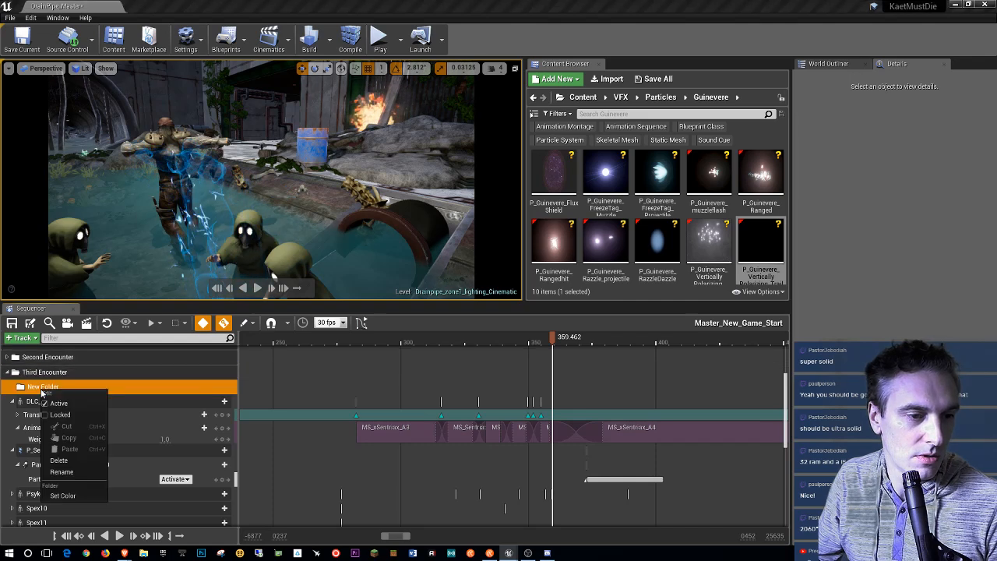
{"action": "left_click", "coordinate": [65, 472]}
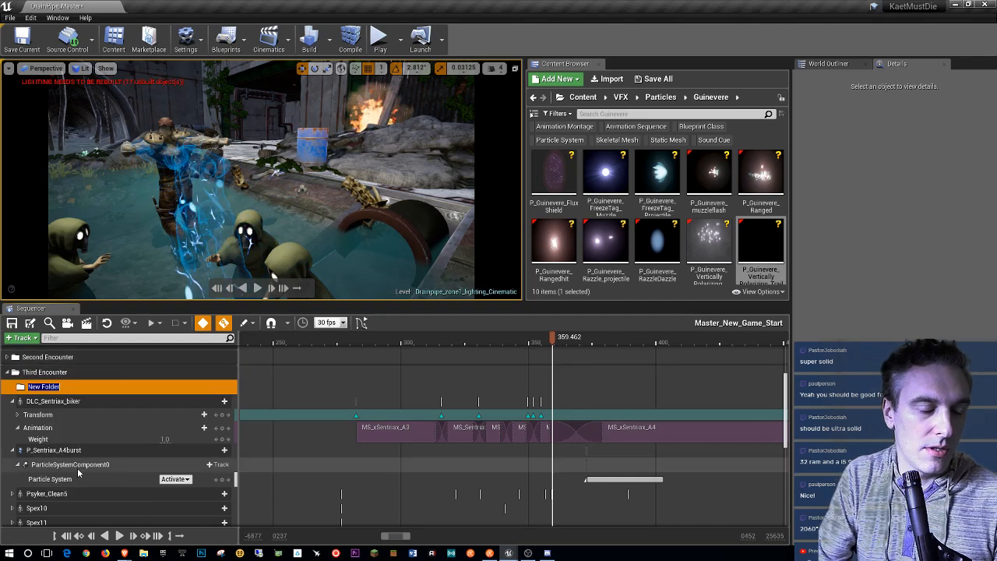
{"action": "type", "text": "Spex"}
{"action": "key", "text": "Return"}
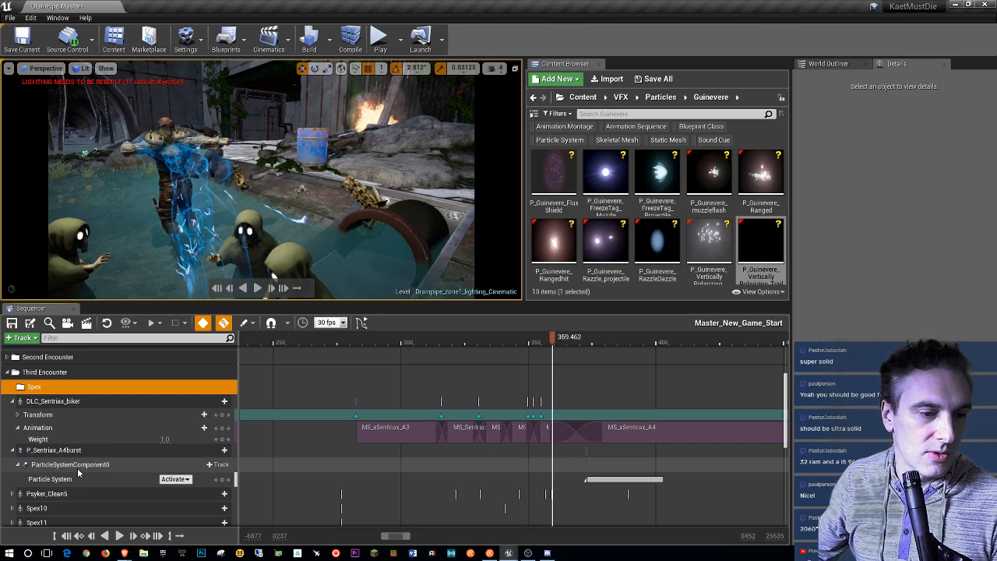
Step: Move the Spex10, Spex11 and Spex12 tracks into the Spex folder
{"action": "scroll", "coordinate": [62, 464], "scroll_direction": "down", "scroll_amount": 2}
{"action": "left_click", "coordinate": [67, 455]}
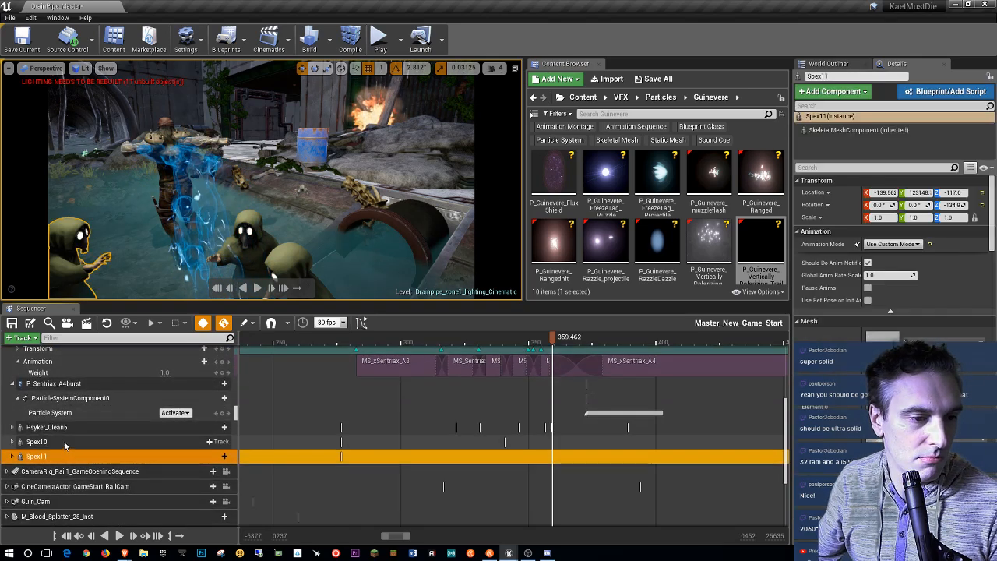
{"action": "left_click", "coordinate": [66, 444], "text": "ctrl"}
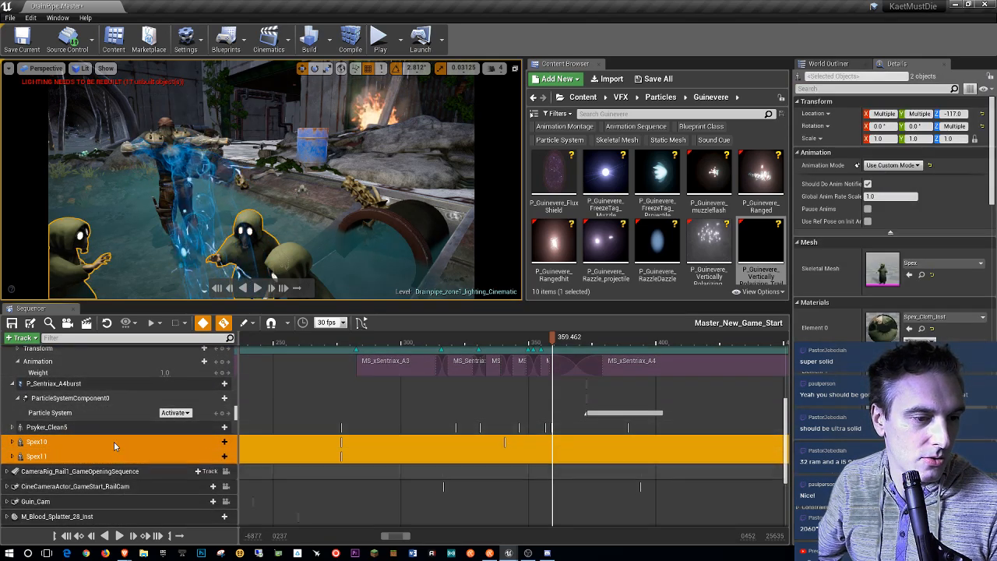
{"action": "scroll", "coordinate": [113, 441], "scroll_direction": "up", "scroll_amount": 1}
{"action": "scroll", "coordinate": [113, 444], "scroll_direction": "down", "scroll_amount": 4}
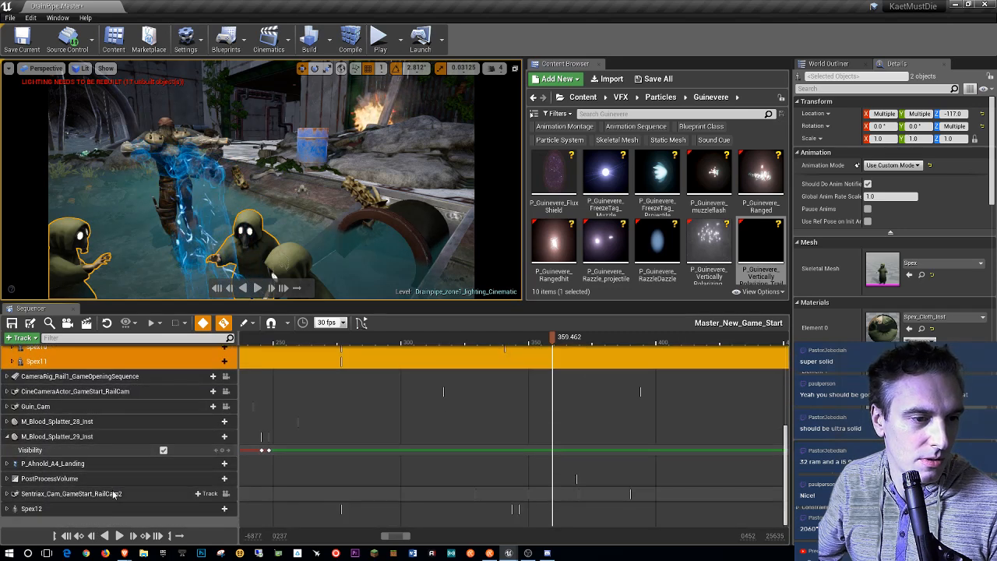
{"action": "scroll", "coordinate": [103, 479], "scroll_direction": "up", "scroll_amount": 6}
{"action": "left_click_drag", "start_coordinate": [62, 448], "coordinate": [53, 395]}
{"action": "scroll", "coordinate": [60, 397], "scroll_direction": "down", "scroll_amount": 6}
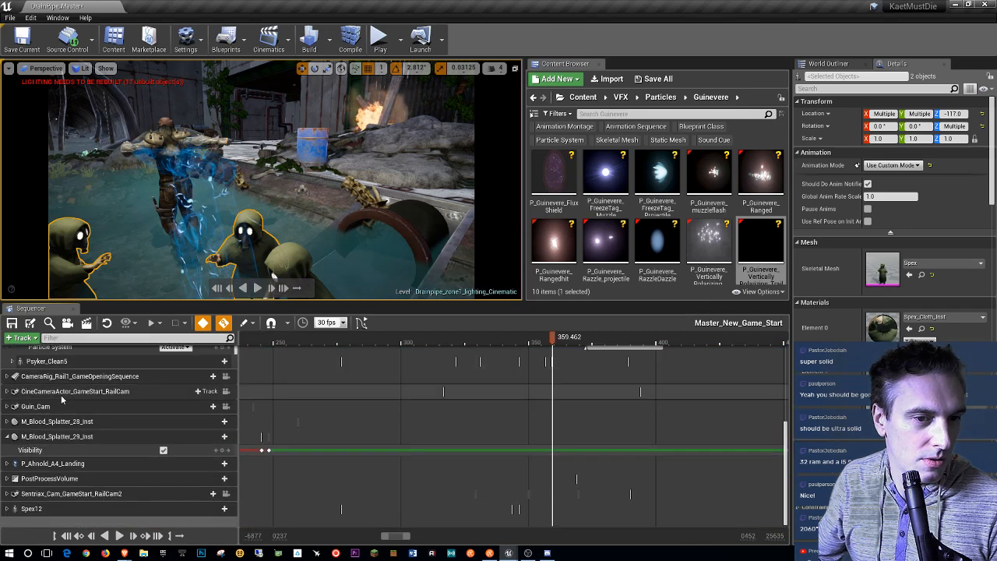
{"action": "left_click", "coordinate": [45, 509]}
{"action": "left_click_drag", "start_coordinate": [47, 509], "coordinate": [39, 388]}
Step: Move the M_Blood_Splatter_28_Inst and M_Blood_Splatter_29_Inst tracks into the First Encounter folder
{"action": "scroll", "coordinate": [136, 455], "scroll_direction": "down", "scroll_amount": 10}
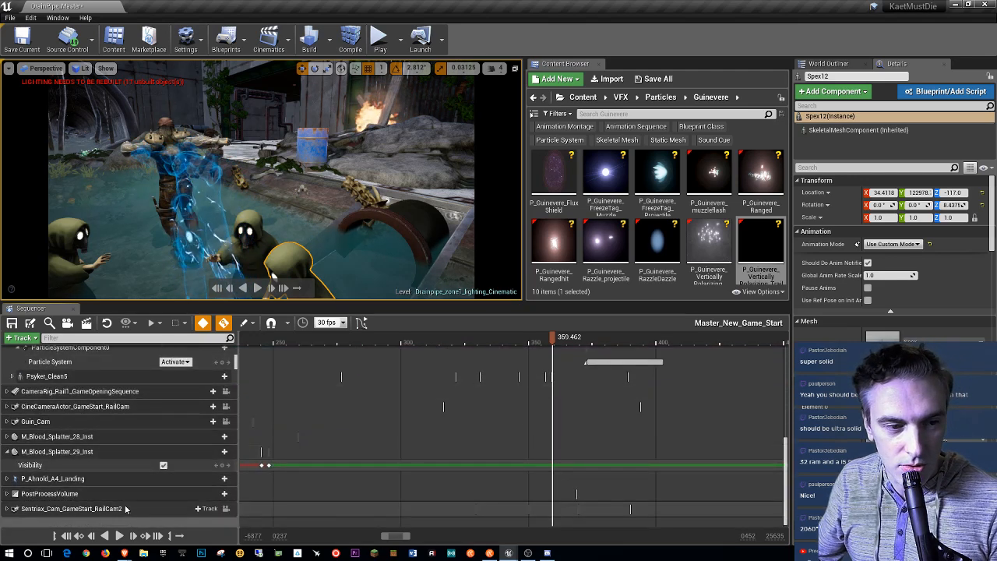
{"action": "scroll", "coordinate": [125, 502], "scroll_direction": "up", "scroll_amount": 1}
{"action": "scroll", "coordinate": [125, 503], "scroll_direction": "up", "scroll_amount": 1}
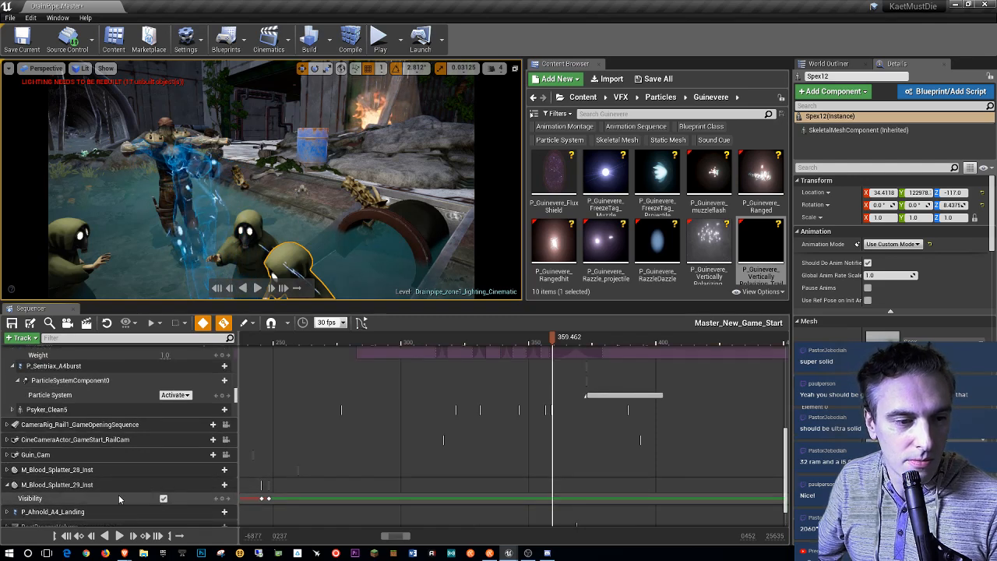
{"action": "left_click", "coordinate": [119, 484]}
{"action": "left_click", "coordinate": [119, 468], "text": "ctrl"}
{"action": "scroll", "coordinate": [125, 491], "scroll_direction": "up", "scroll_amount": 1}
{"action": "left_click_drag", "start_coordinate": [126, 491], "coordinate": [75, 428]}
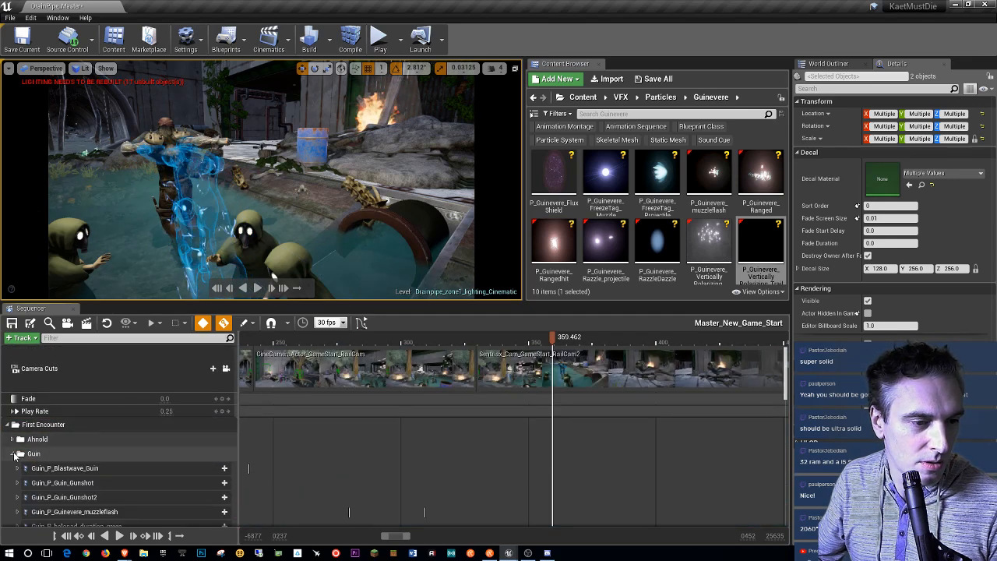
Step: Collapse the Guin subfolder and the First Encounter folder in the track list
{"action": "left_click", "coordinate": [13, 454]}
{"action": "scroll", "coordinate": [95, 442], "scroll_direction": "down", "scroll_amount": 3}
{"action": "scroll", "coordinate": [90, 445], "scroll_direction": "up", "scroll_amount": 3}
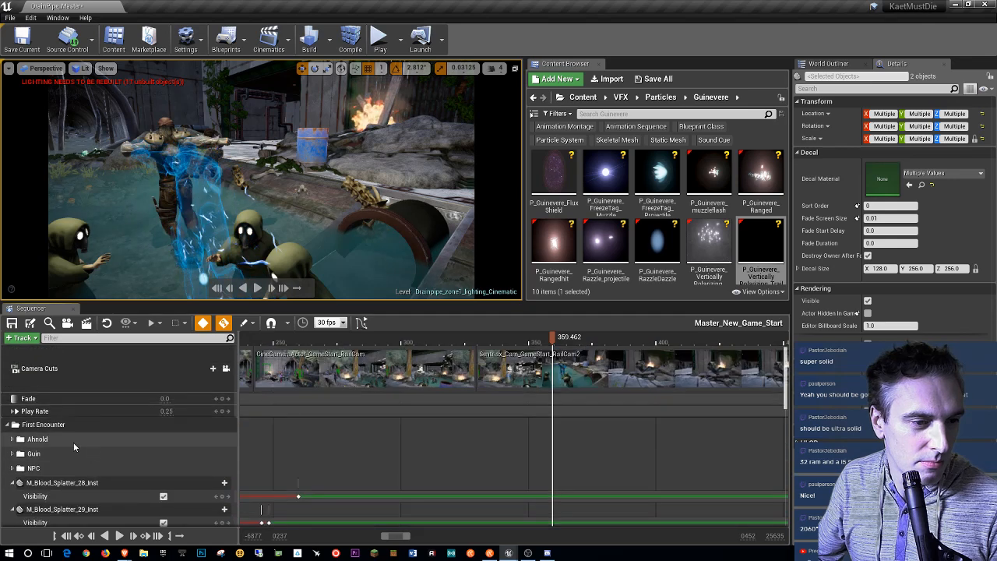
{"action": "left_click", "coordinate": [7, 424]}
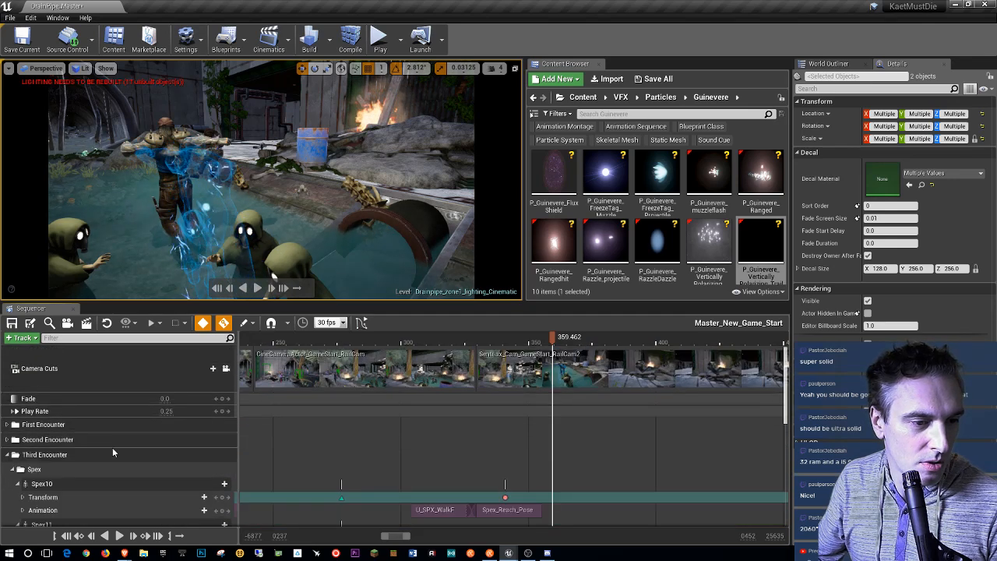
Step: Collapse the DLC_Sentriax_biker and P_Sentriax_A4burst tracks and the Spex folder in the Third Encounter folder
{"action": "scroll", "coordinate": [112, 447], "scroll_direction": "down", "scroll_amount": 10}
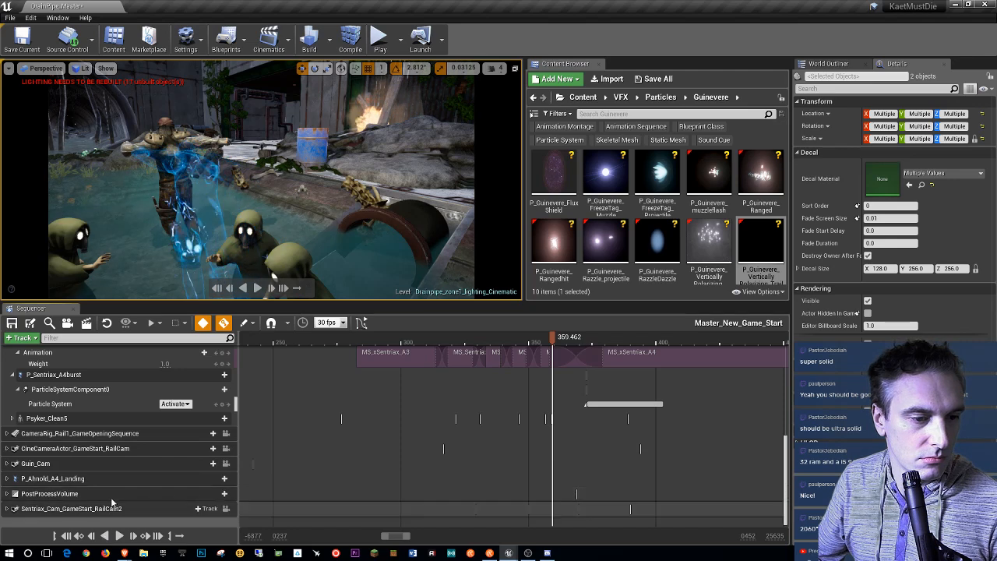
{"action": "scroll", "coordinate": [111, 449], "scroll_direction": "up", "scroll_amount": 3}
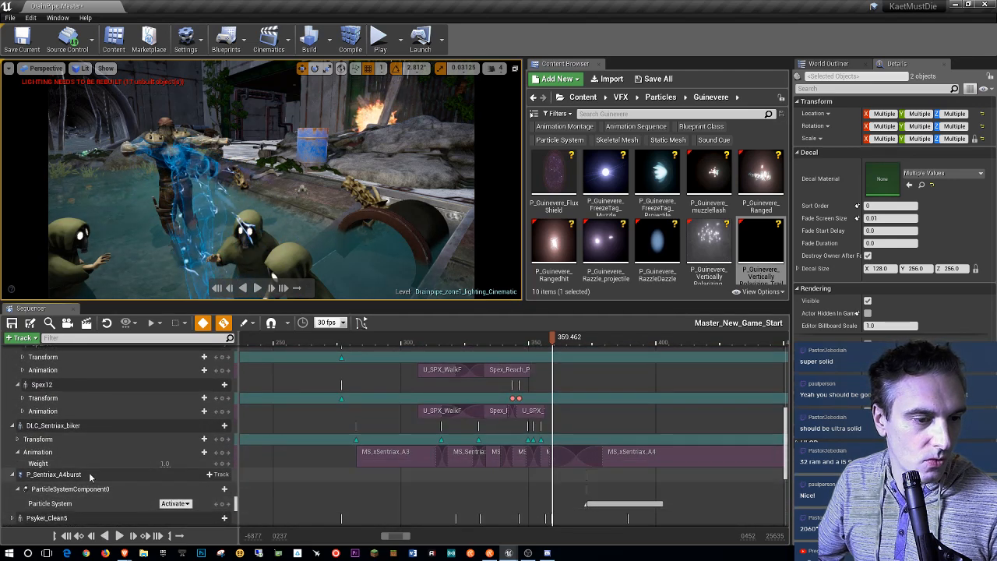
{"action": "left_click", "coordinate": [18, 426]}
{"action": "left_click", "coordinate": [18, 441]}
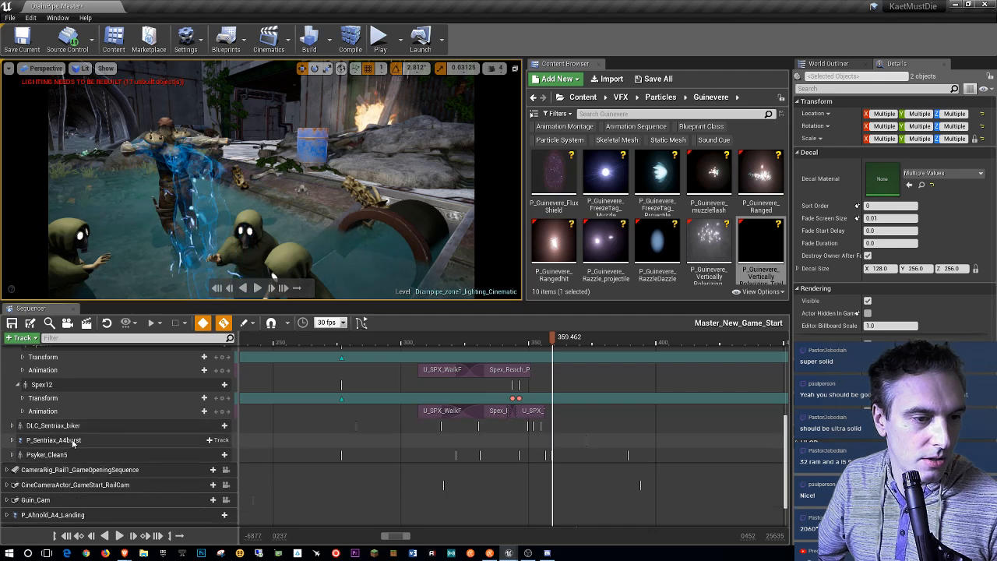
{"action": "scroll", "coordinate": [88, 445], "scroll_direction": "up", "scroll_amount": 2}
{"action": "scroll", "coordinate": [89, 452], "scroll_direction": "up", "scroll_amount": 3}
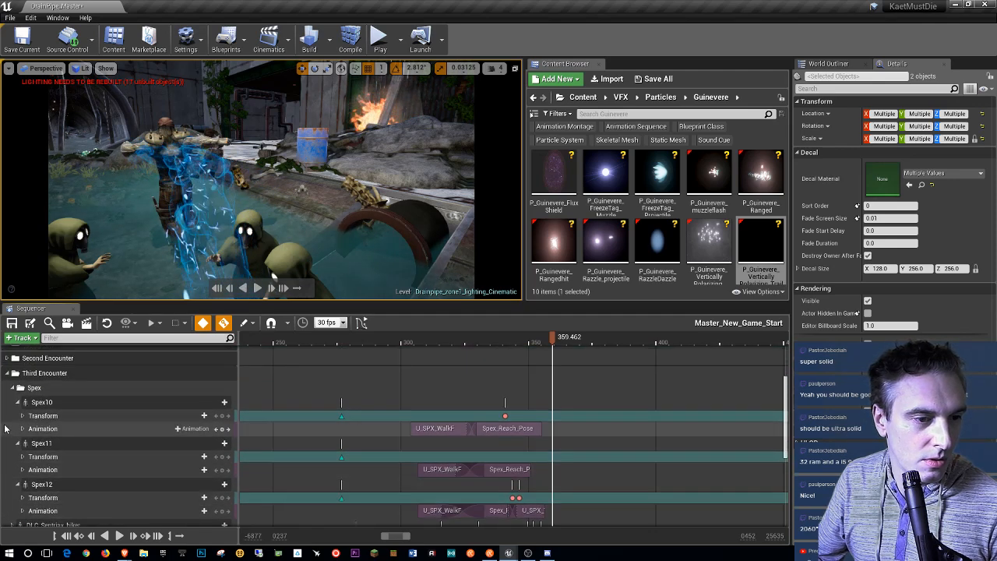
{"action": "left_click", "coordinate": [12, 388]}
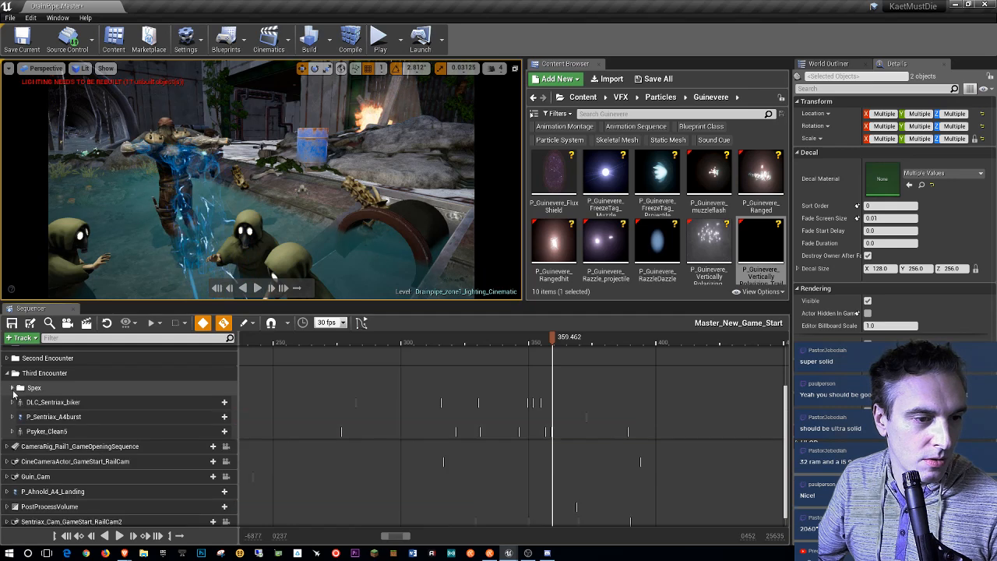
Step: Add a folder named Sentriax inside the Third Encounter folder
{"action": "left_click", "coordinate": [35, 373]}
{"action": "left_click", "coordinate": [22, 338]}
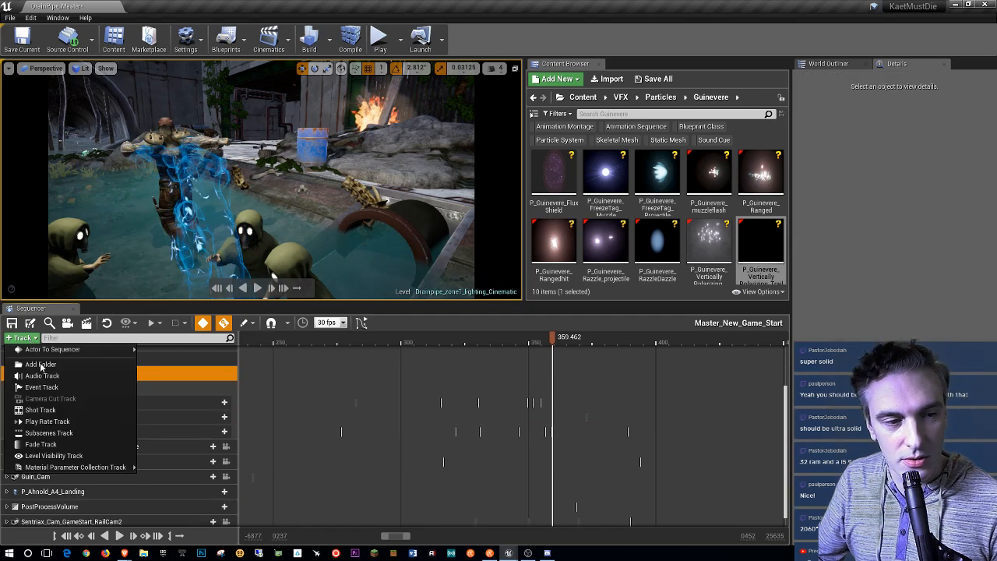
{"action": "left_click", "coordinate": [40, 366]}
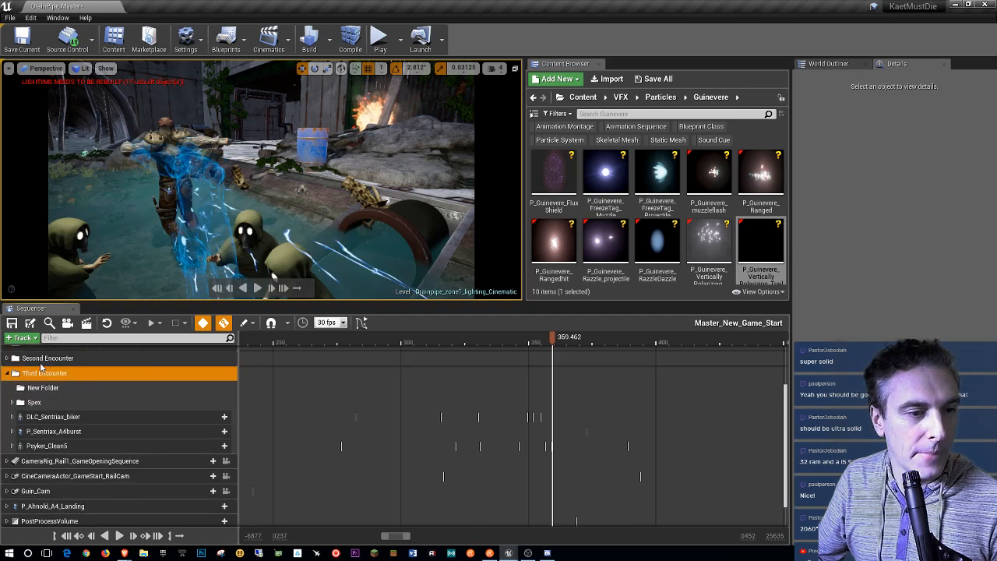
{"action": "left_click", "coordinate": [44, 390]}
{"action": "right_click", "coordinate": [43, 390]}
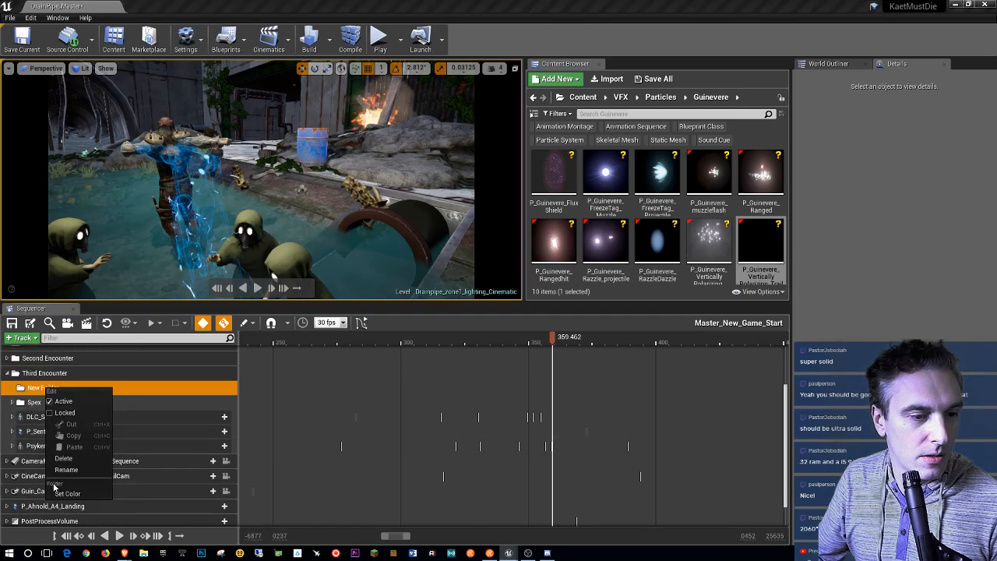
{"action": "left_click", "coordinate": [68, 475]}
{"action": "type", "text": "Sentriax"}
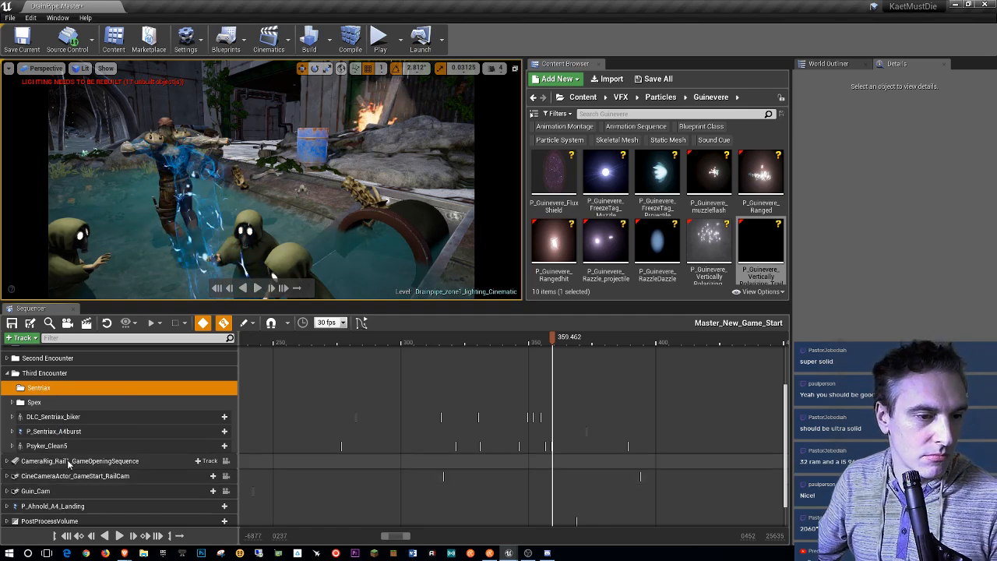
Step: Move the DLC_Sentriax_biker and P_Sentriax_A4burst tracks into the Sentriax folder and save the sequence
{"action": "left_click", "coordinate": [91, 430]}
{"action": "left_click", "coordinate": [90, 415], "text": "ctrl"}
{"action": "left_click_drag", "start_coordinate": [80, 416], "coordinate": [62, 395]}
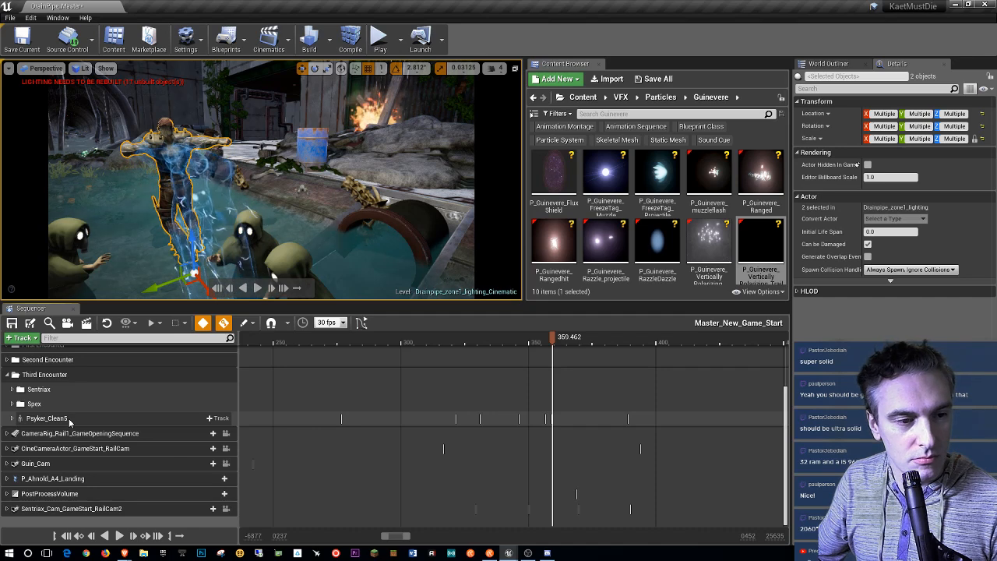
{"action": "left_click", "coordinate": [62, 422]}
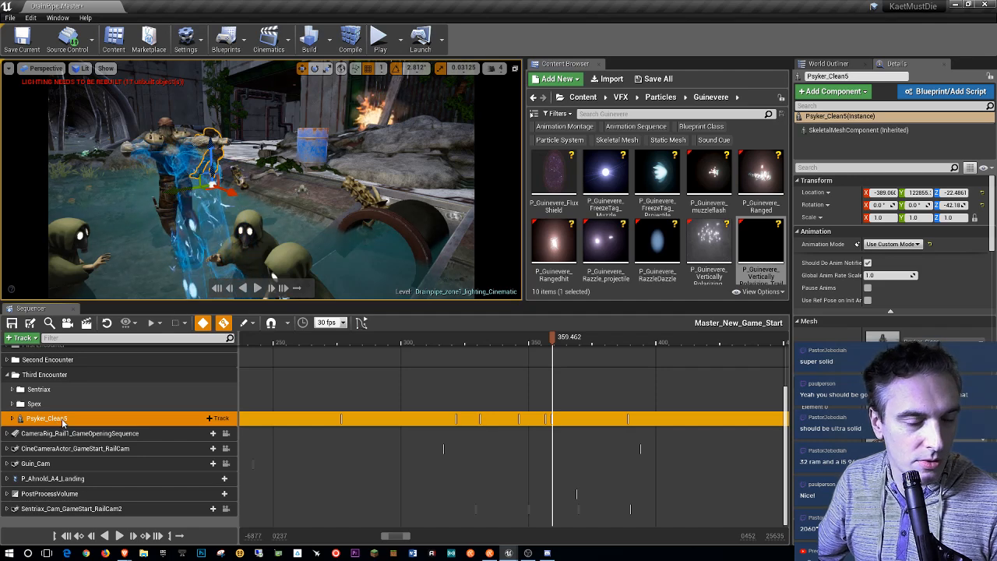
{"action": "left_click", "coordinate": [11, 323]}
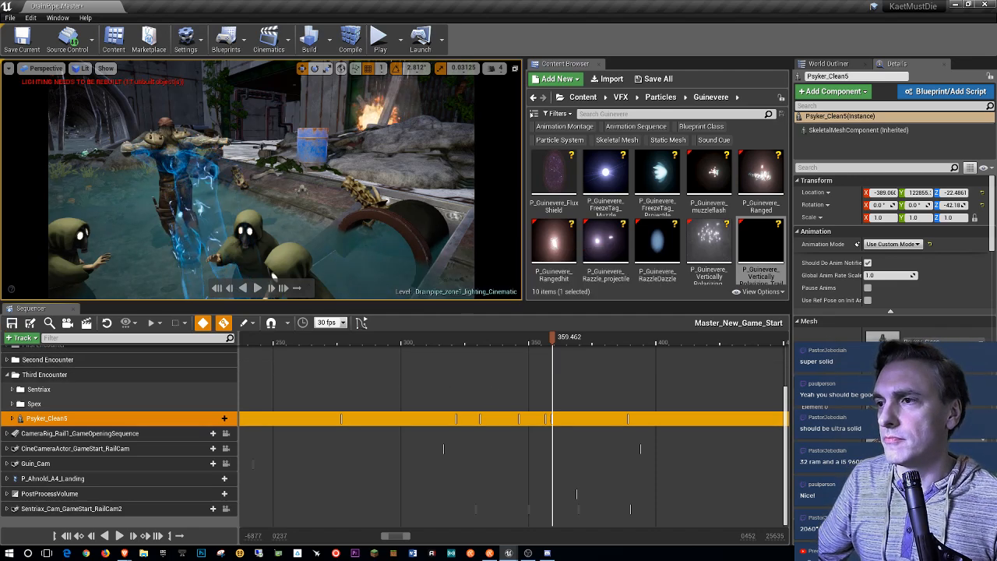
{"action": "key", "text": "ctrl+s"}
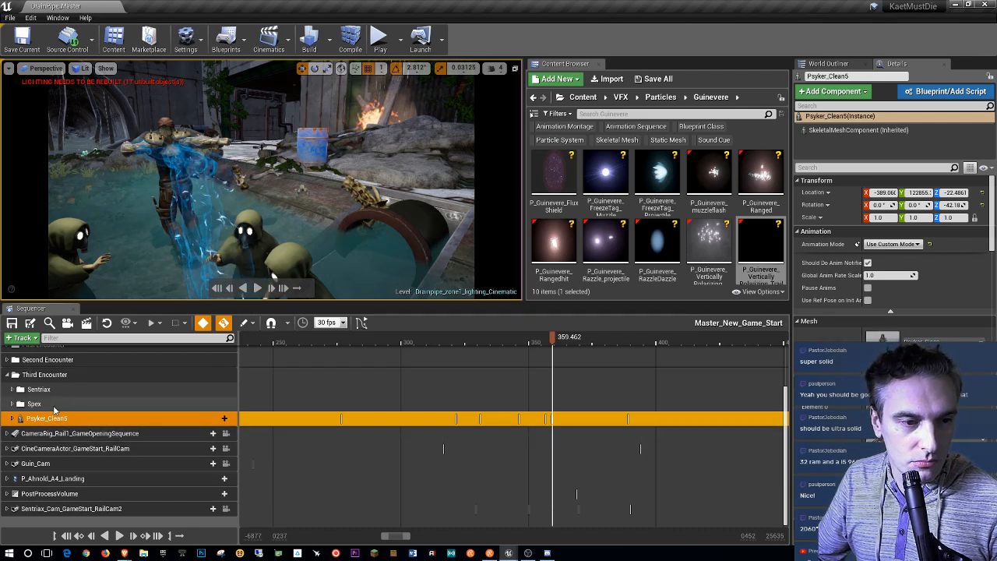
Step: Select Spex12 in the Spex folder, release the viewport from the camera cuts and move the playhead to about frame 334.6
{"action": "left_click", "coordinate": [14, 404]}
{"action": "scroll", "coordinate": [84, 416], "scroll_direction": "down", "scroll_amount": 1}
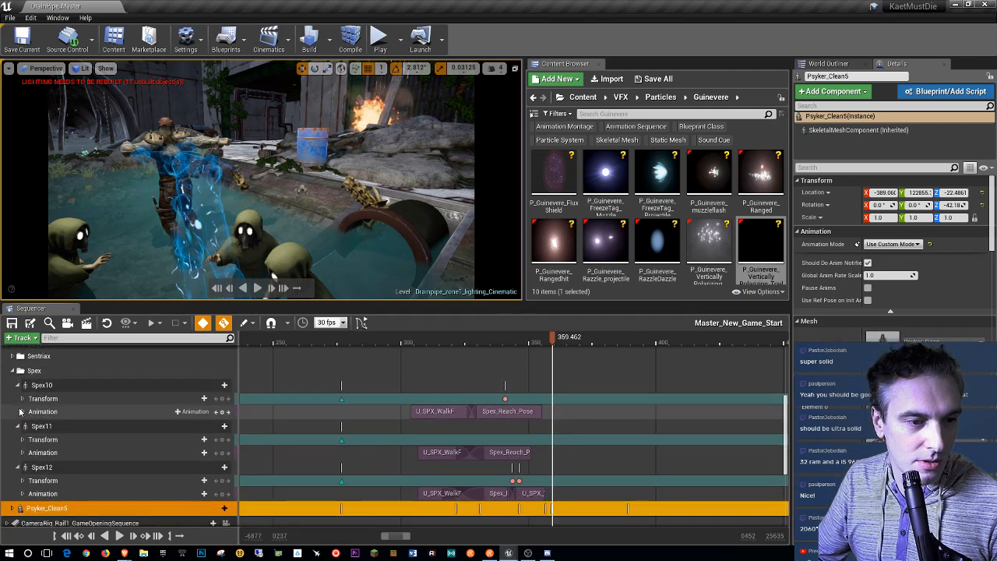
{"action": "left_click", "coordinate": [43, 467]}
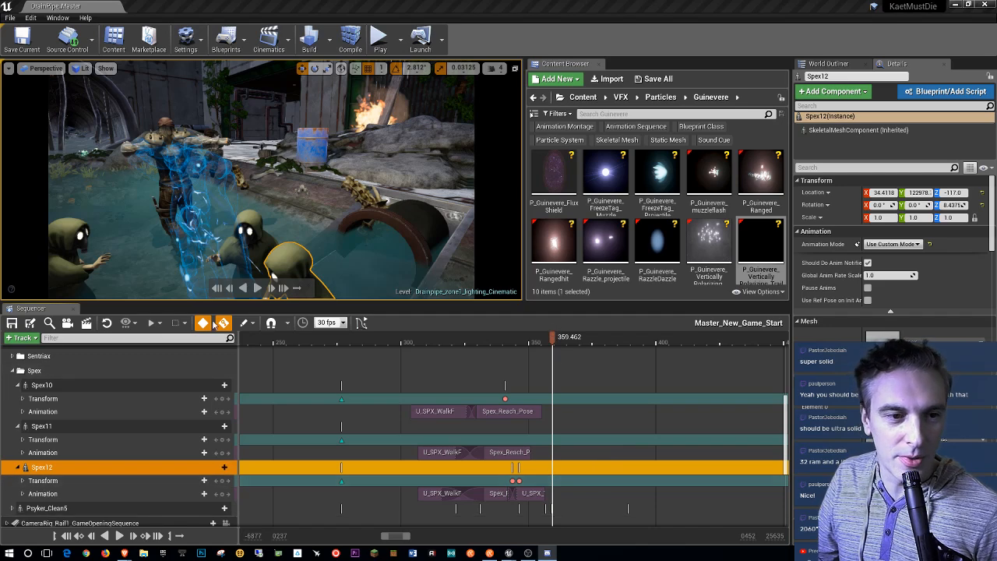
{"action": "scroll", "coordinate": [187, 415], "scroll_direction": "up", "scroll_amount": 5}
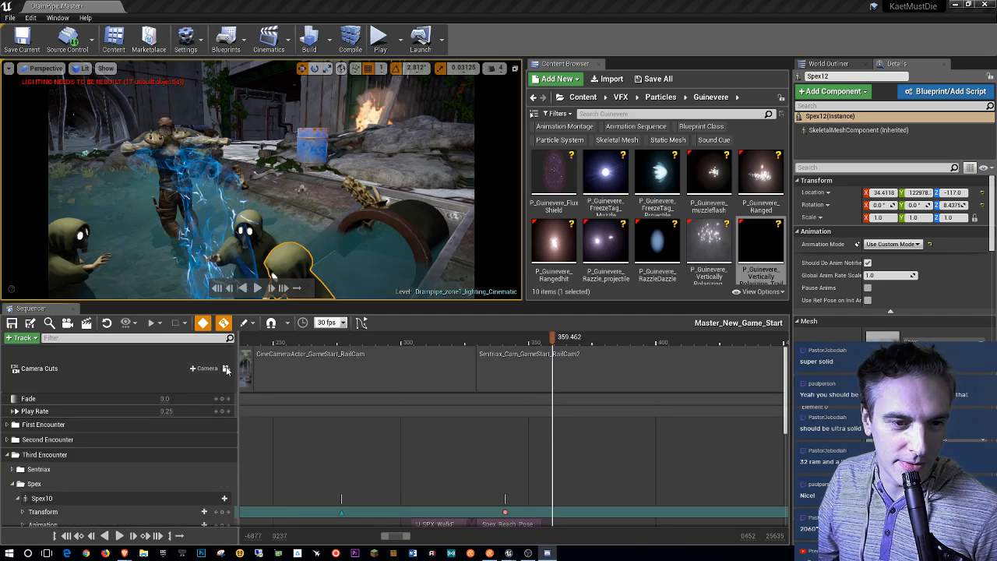
{"action": "left_click", "coordinate": [227, 369]}
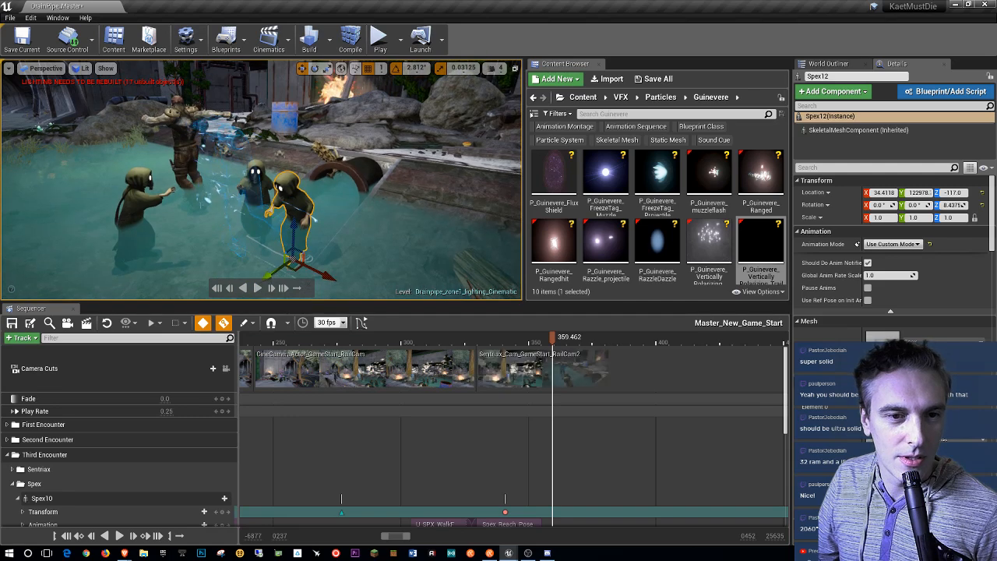
{"action": "scroll", "coordinate": [125, 448], "scroll_direction": "down", "scroll_amount": 3}
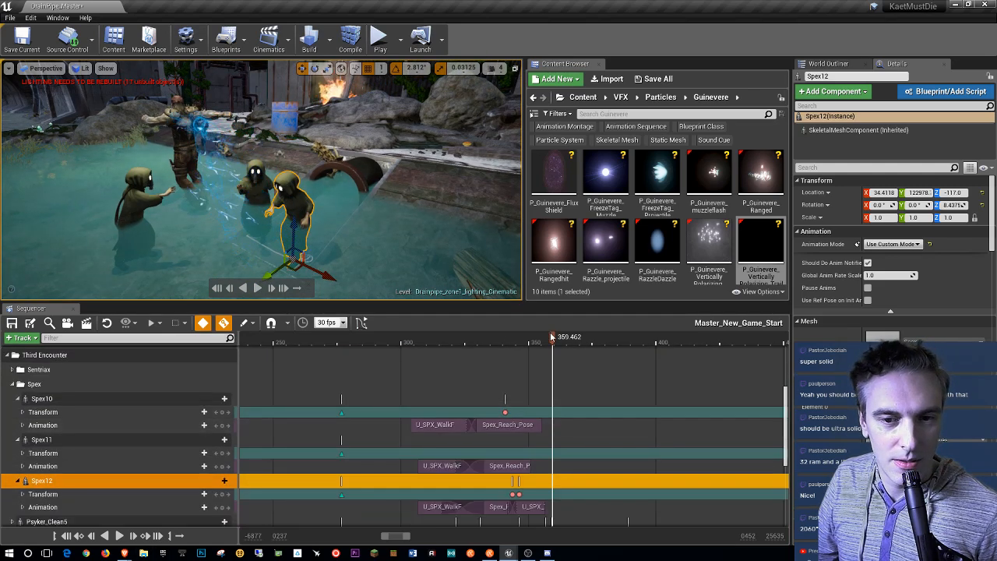
{"action": "left_click_drag", "start_coordinate": [551, 339], "coordinate": [489, 346]}
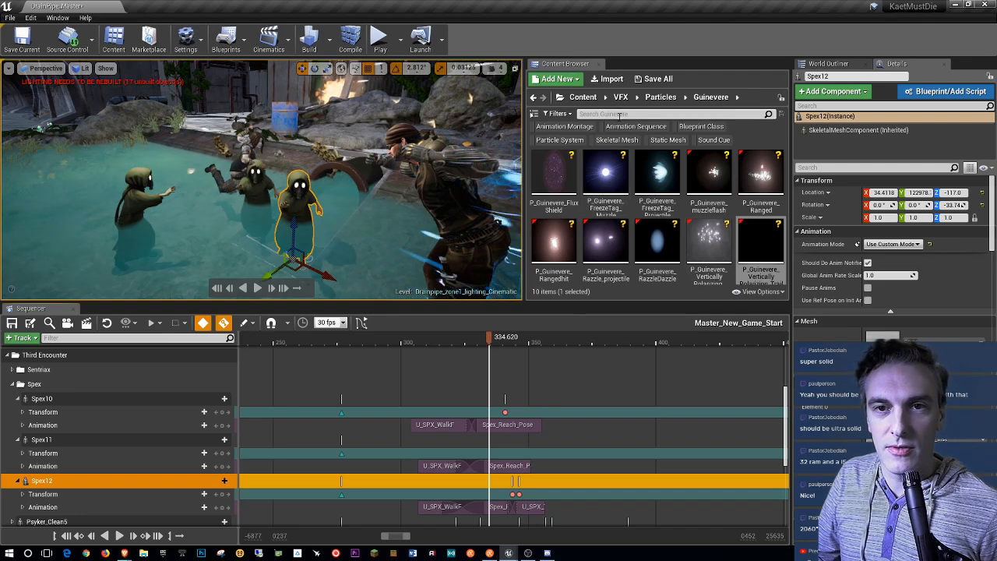
Step: Search the whole Content folder for "stunner", select the P_Spex_Stunner particle system and save the sequence
{"action": "left_click", "coordinate": [582, 96]}
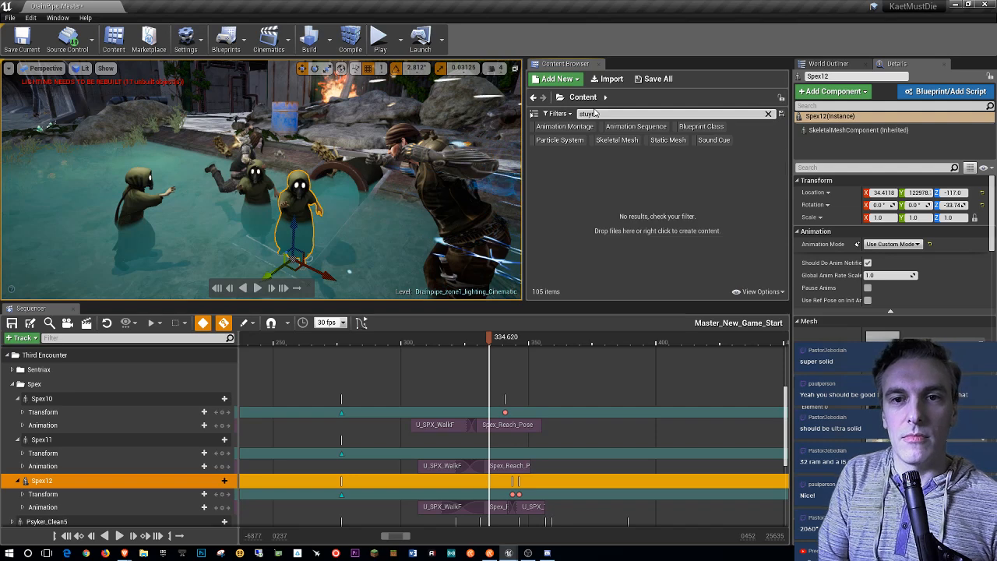
{"action": "key", "text": "BackSpace"}
{"action": "key", "text": "BackSpace"}
{"action": "type", "text": "unner"}
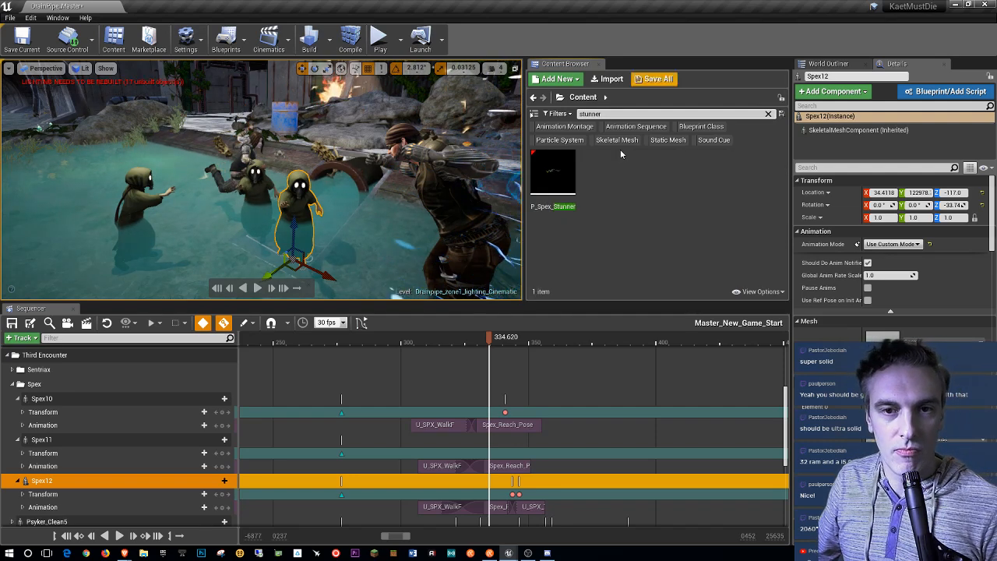
{"action": "left_click", "coordinate": [555, 173]}
{"action": "mouse_move", "coordinate": [265, 179]}
{"action": "right_mouse_down"}
{"action": "mouse_move", "coordinate": [234, 214]}
{"action": "mouse_move", "coordinate": [251, 228]}
{"action": "mouse_move", "coordinate": [259, 192]}
{"action": "right_mouse_up"}
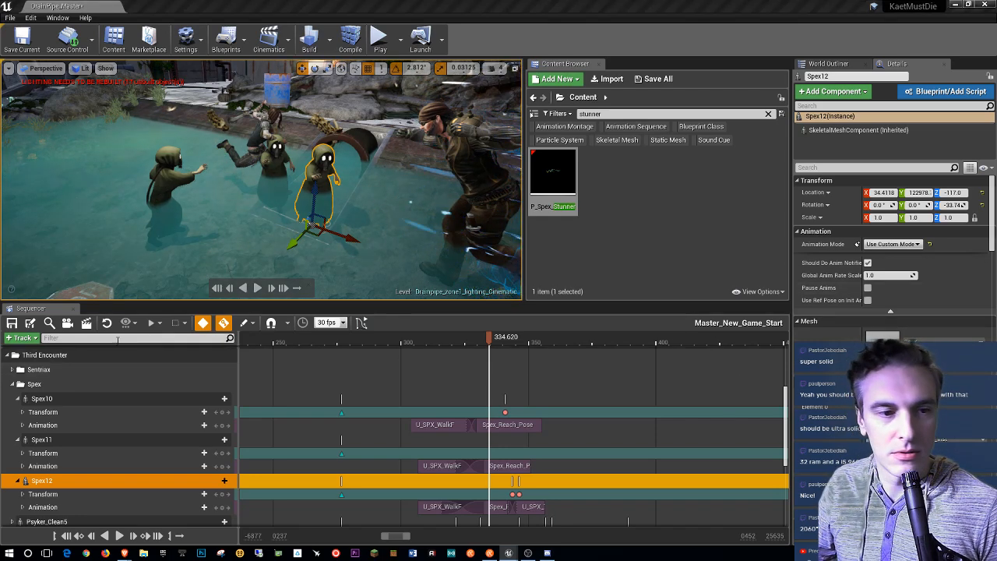
{"action": "left_click", "coordinate": [13, 323]}
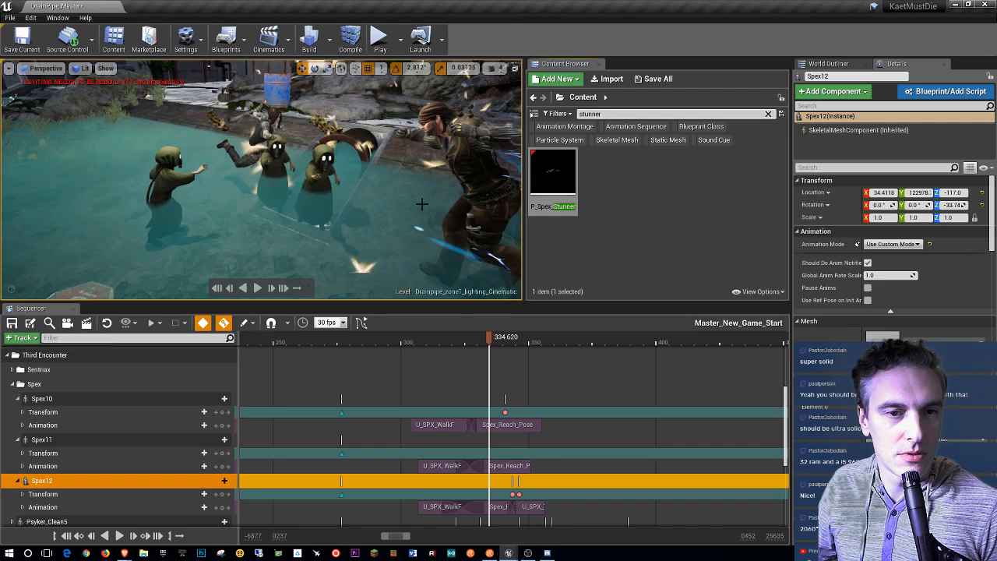
Step: Turn off game view and place a P_Spex_Stunner emitter in the level near Spex12's outstretched hand
{"action": "key", "text": "g"}
{"action": "right_click_drag", "start_coordinate": [312, 195], "coordinate": [330, 194]}
{"action": "right_click_drag", "start_coordinate": [317, 232], "coordinate": [409, 212]}
{"action": "left_click_drag", "start_coordinate": [553, 171], "coordinate": [277, 184]}
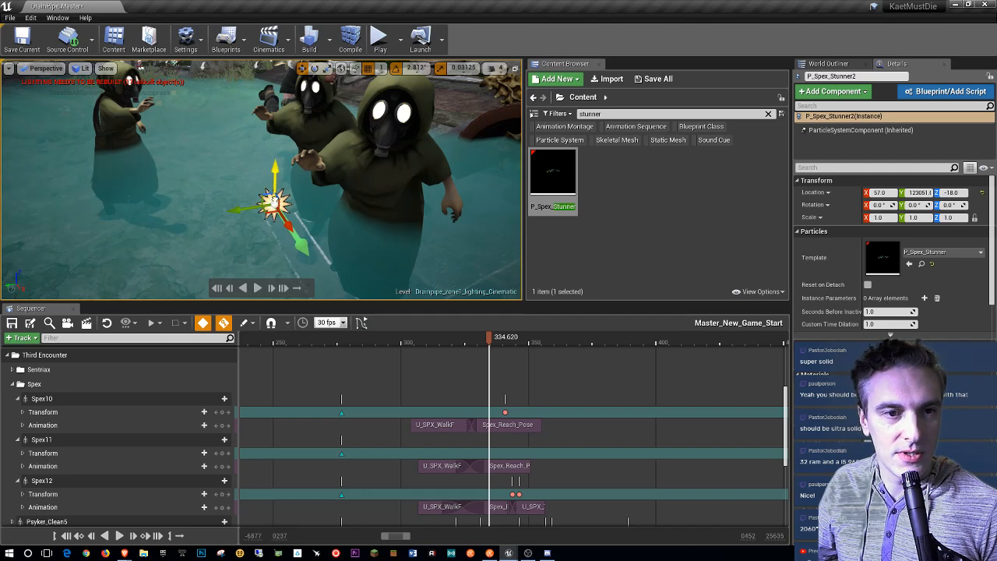
Step: Attach the placed stunner emitter to the outstretched hand socket of Spex12, picking the character in the viewport
{"action": "right_click", "coordinate": [276, 202]}
{"action": "mouse_move", "coordinate": [327, 468]}
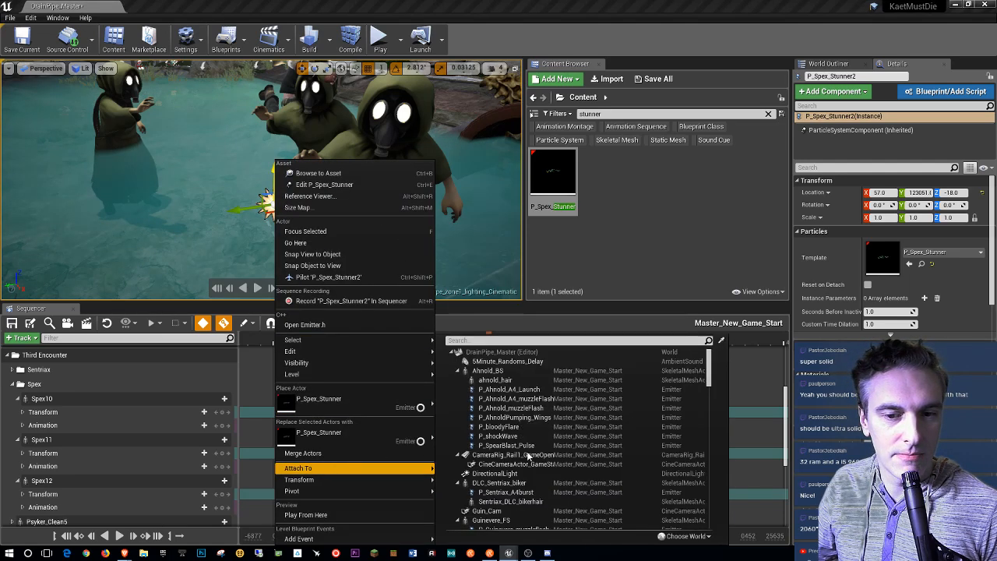
{"action": "left_click", "coordinate": [723, 345]}
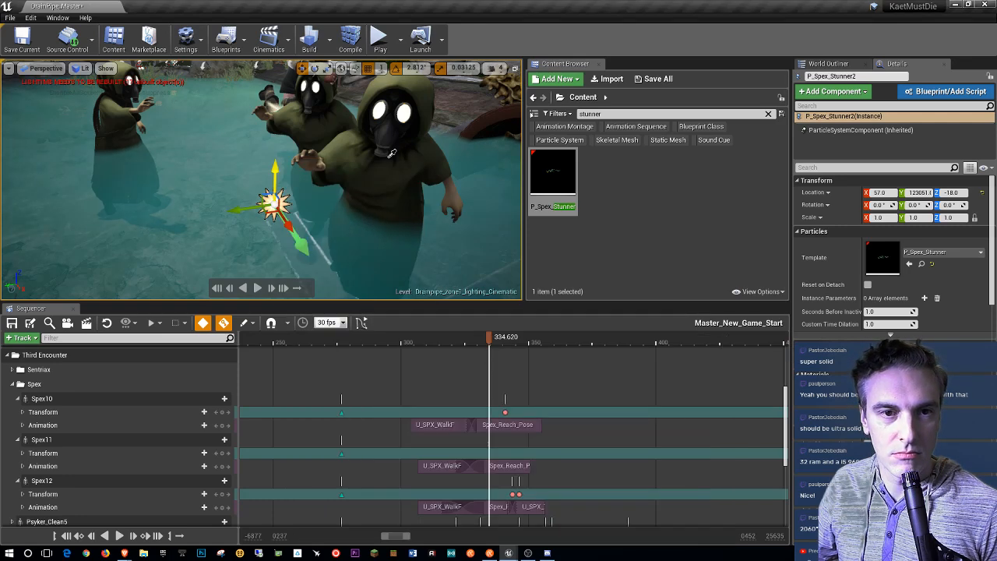
{"action": "left_click", "coordinate": [390, 162]}
{"action": "left_click", "coordinate": [454, 225]}
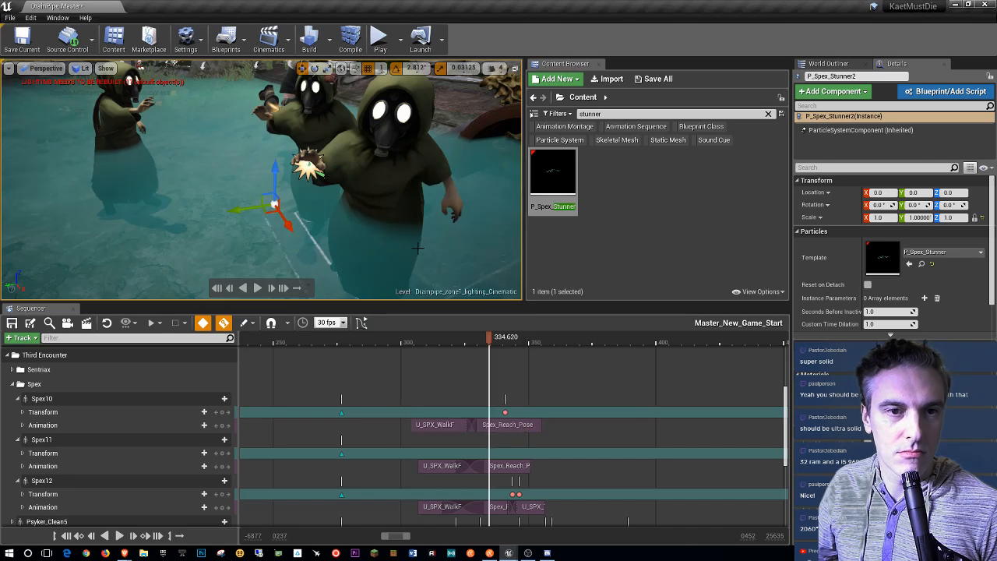
Step: Inspect the attached stunner emitter's settings and rotate it to redirect its electric arcs from Spex12's hand
{"action": "right_click_drag", "start_coordinate": [433, 223], "coordinate": [382, 243]}
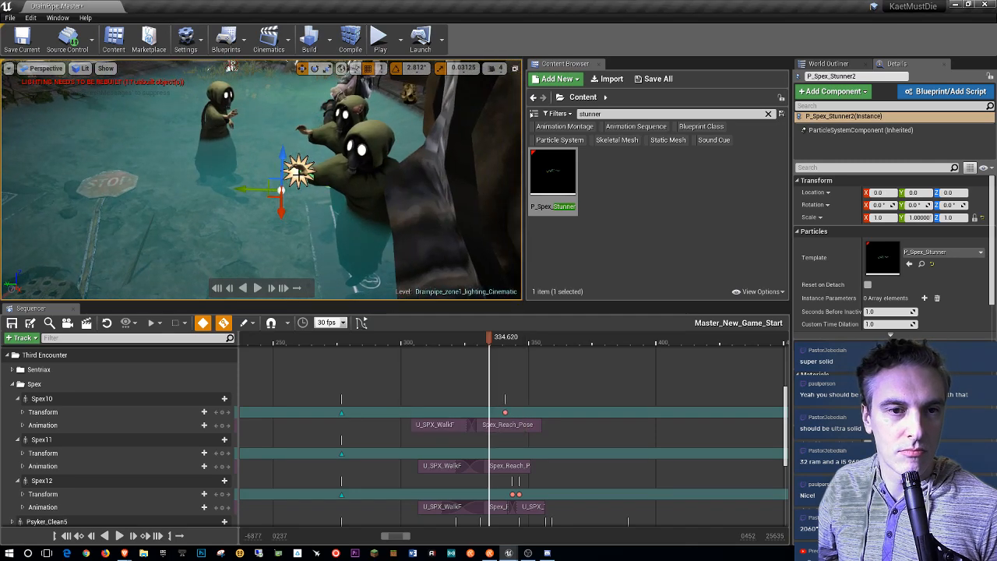
{"action": "right_click_drag", "start_coordinate": [299, 173], "coordinate": [273, 189]}
{"action": "scroll", "coordinate": [931, 304], "scroll_direction": "down", "scroll_amount": 10}
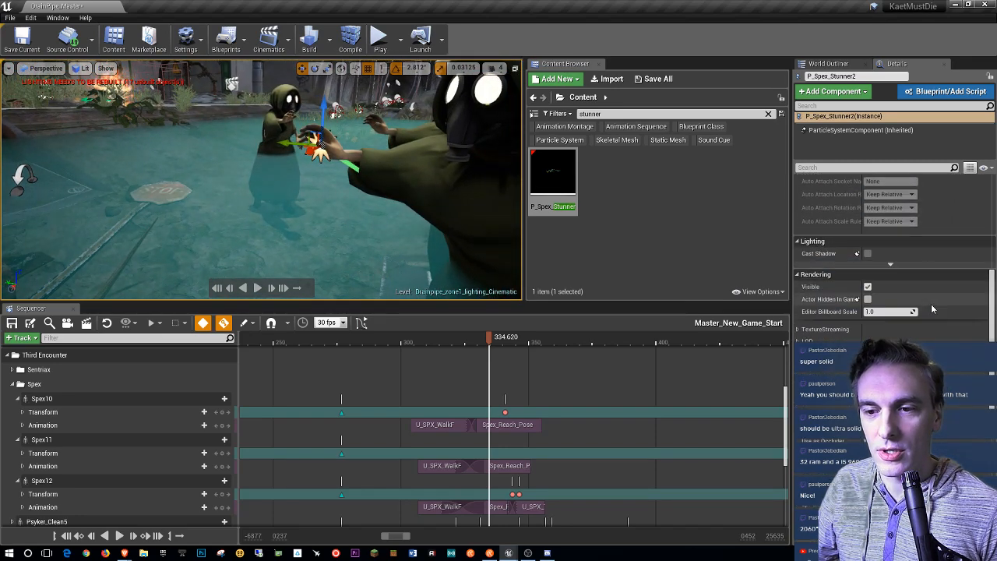
{"action": "scroll", "coordinate": [927, 312], "scroll_direction": "down", "scroll_amount": 5}
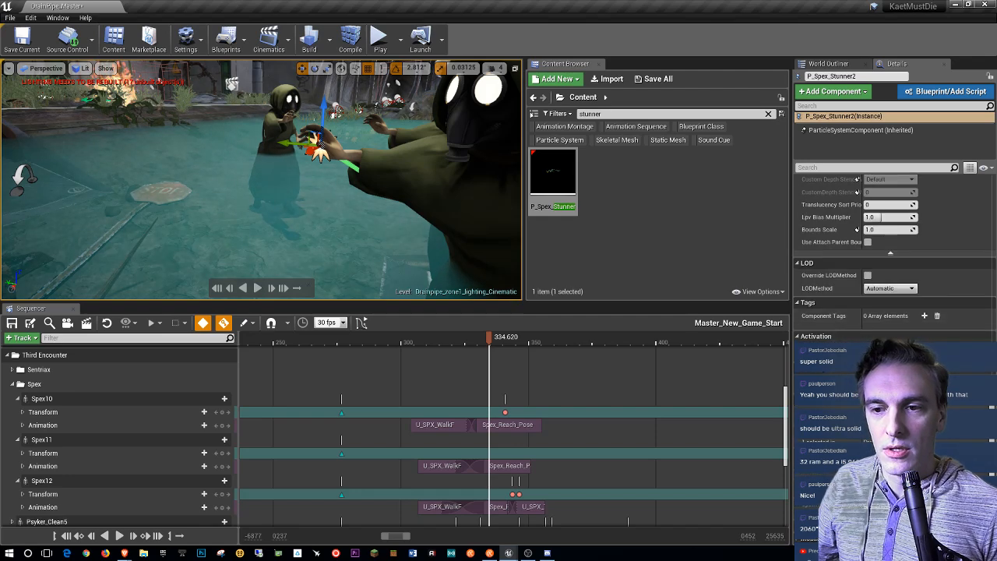
{"action": "right_click_drag", "start_coordinate": [265, 187], "coordinate": [301, 243]}
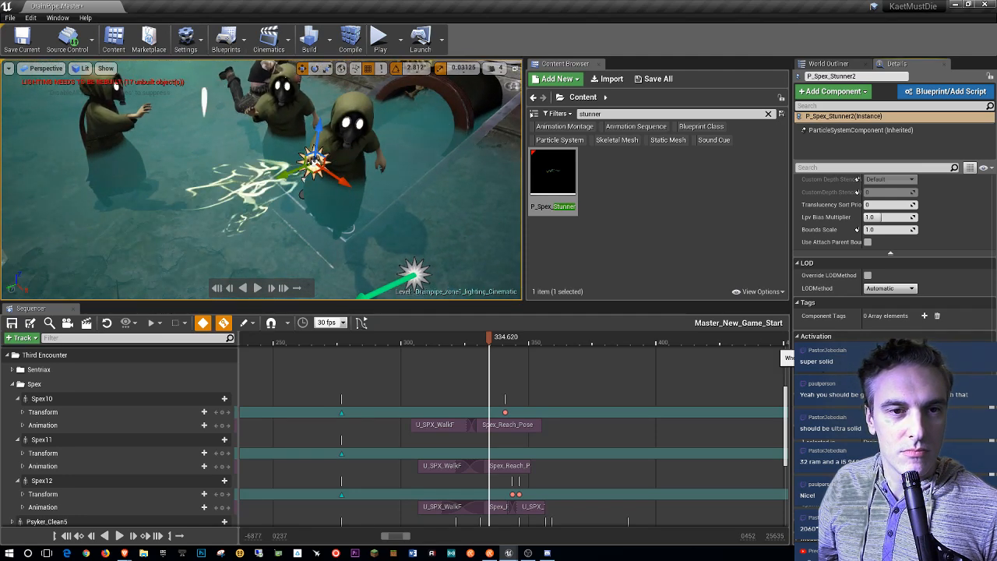
{"action": "right_click_drag", "start_coordinate": [359, 211], "coordinate": [350, 245]}
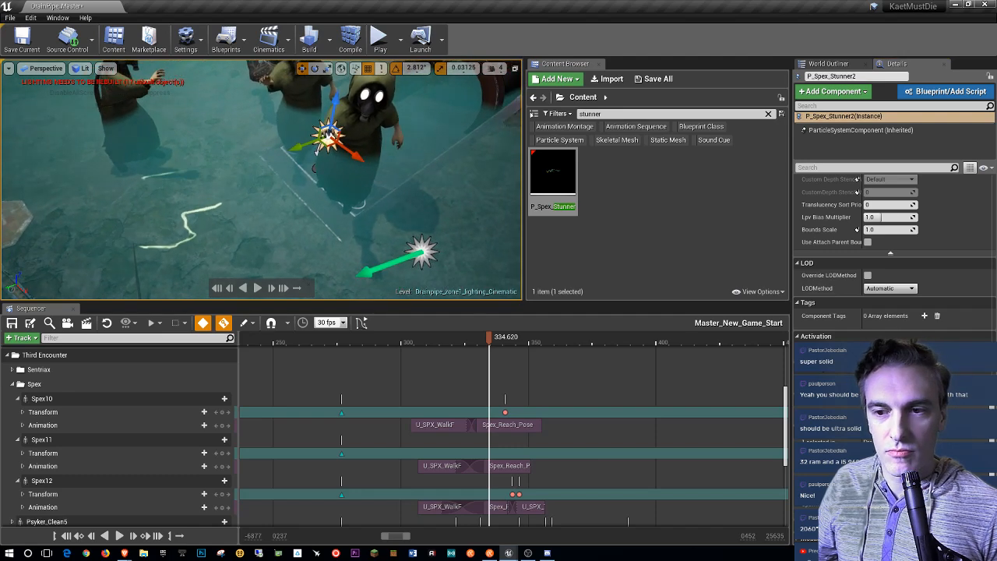
{"action": "key", "text": "e"}
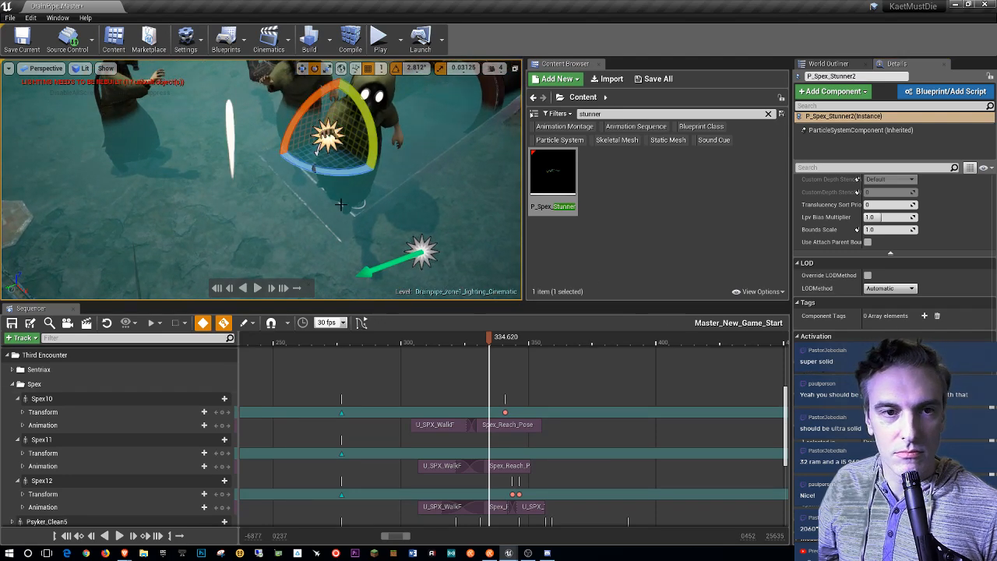
{"action": "left_click_drag", "start_coordinate": [321, 173], "coordinate": [315, 166]}
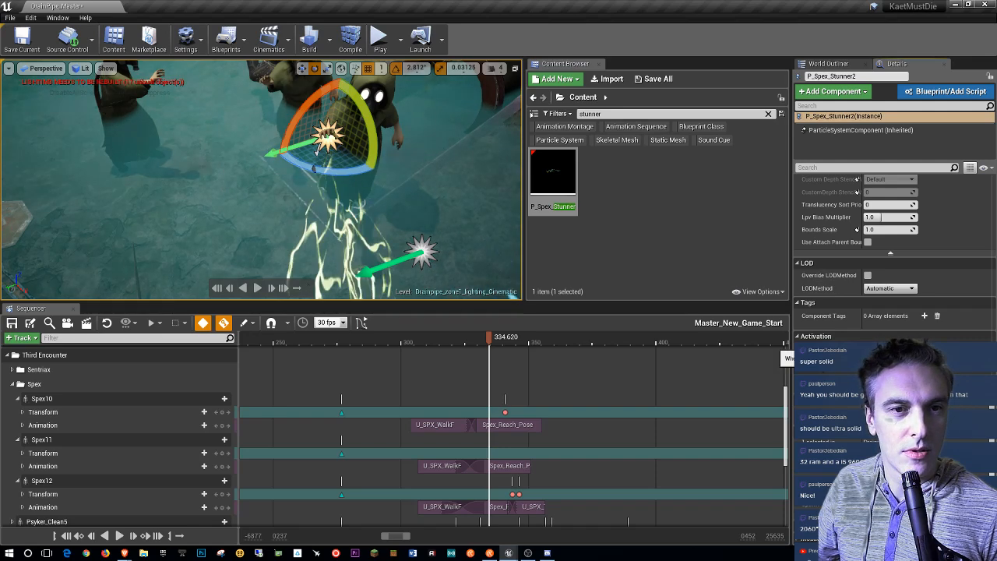
{"action": "right_click_drag", "start_coordinate": [314, 168], "coordinate": [351, 123]}
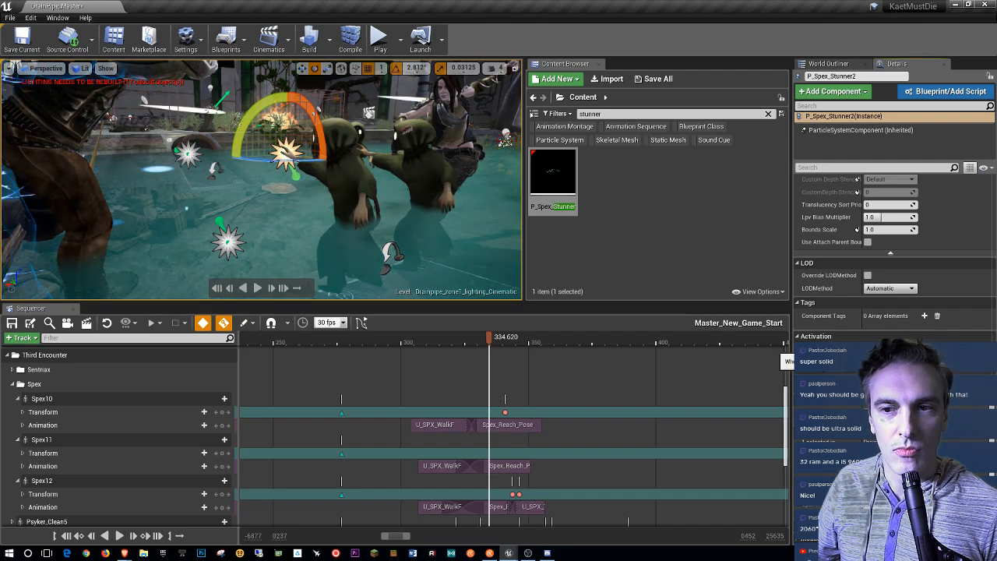
Step: Rotate the attached stunner emitter 90 degrees to re-aim its electric arcs from Spex12's hand
{"action": "right_click_drag", "start_coordinate": [312, 218], "coordinate": [357, 248]}
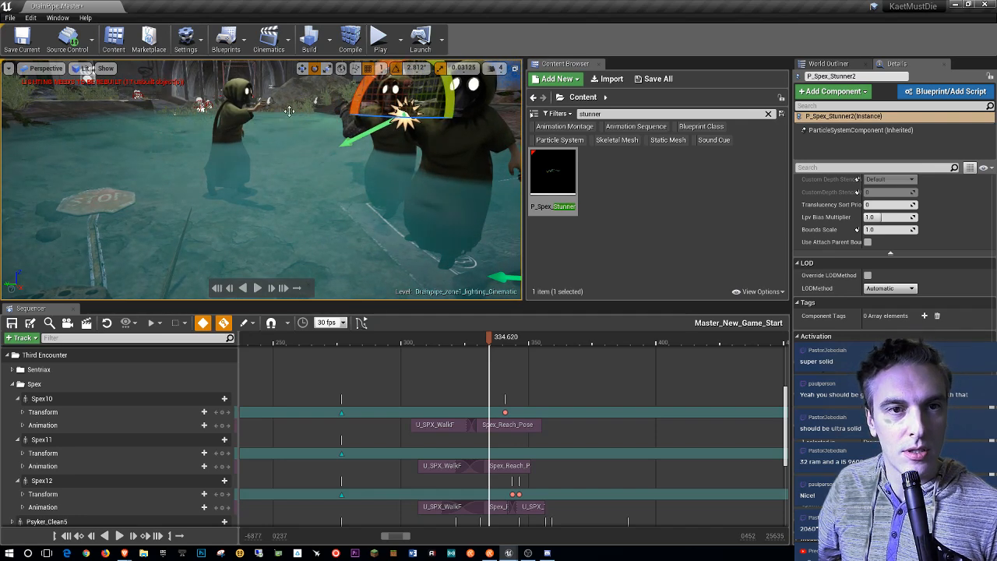
{"action": "key", "text": "f"}
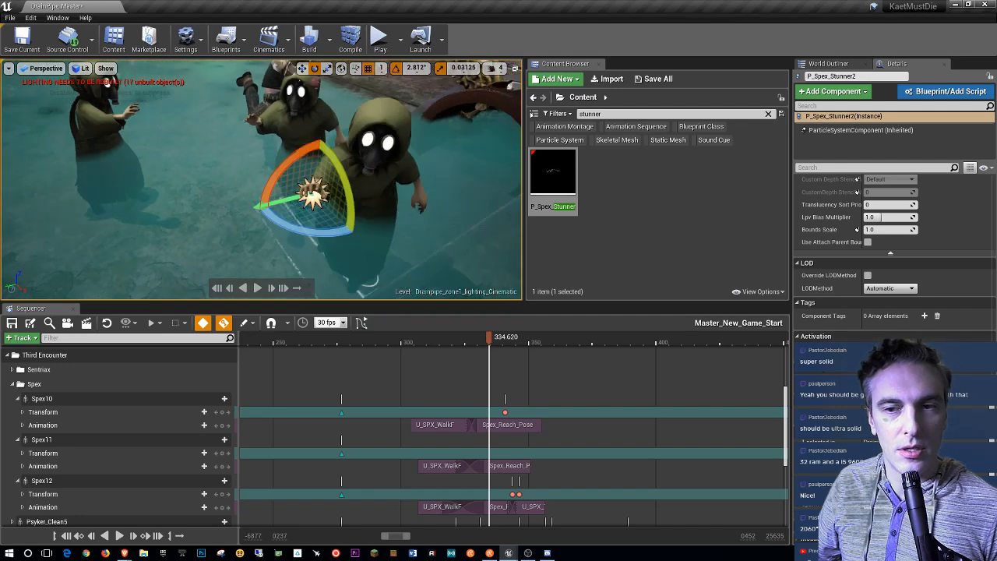
{"action": "scroll", "coordinate": [876, 315], "scroll_direction": "up", "scroll_amount": 10}
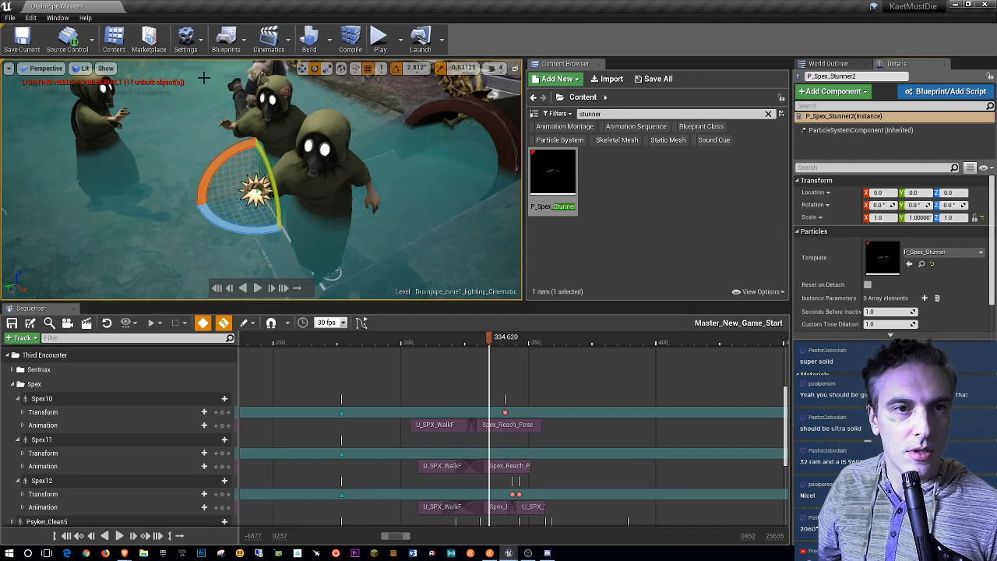
{"action": "left_click", "coordinate": [315, 68]}
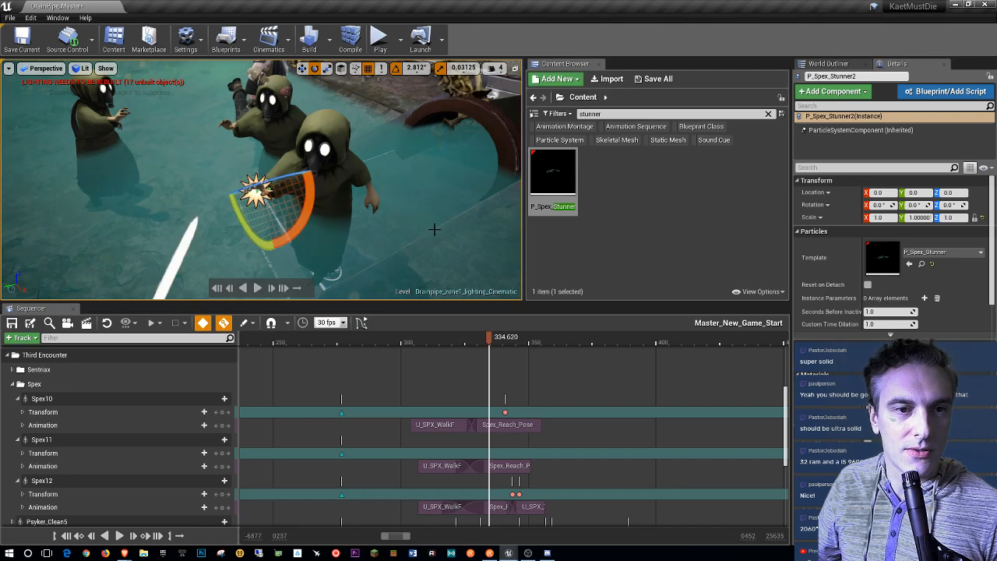
{"action": "scroll", "coordinate": [920, 327], "scroll_direction": "down", "scroll_amount": 3}
{"action": "scroll", "coordinate": [908, 326], "scroll_direction": "down", "scroll_amount": 6}
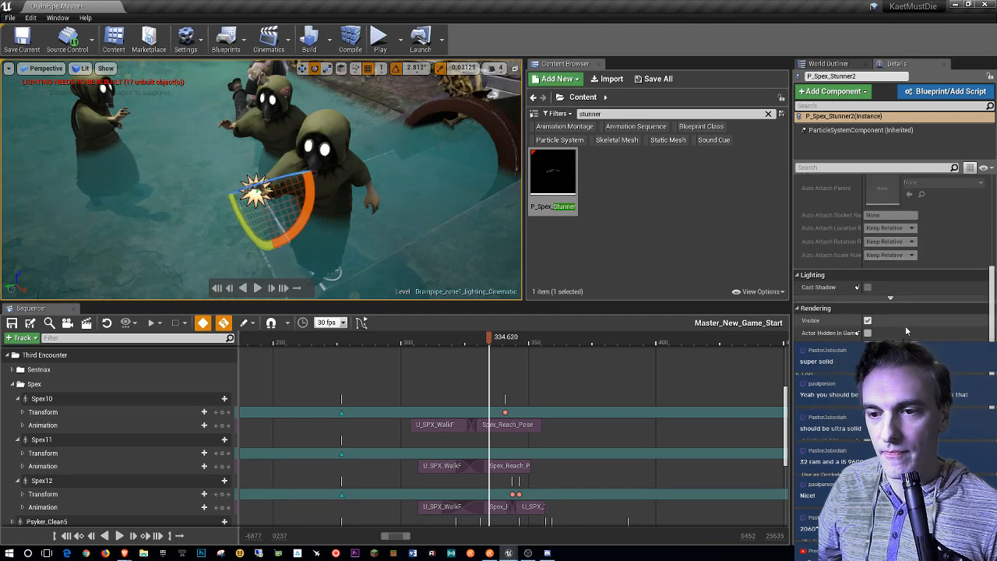
{"action": "scroll", "coordinate": [904, 321], "scroll_direction": "down", "scroll_amount": 3}
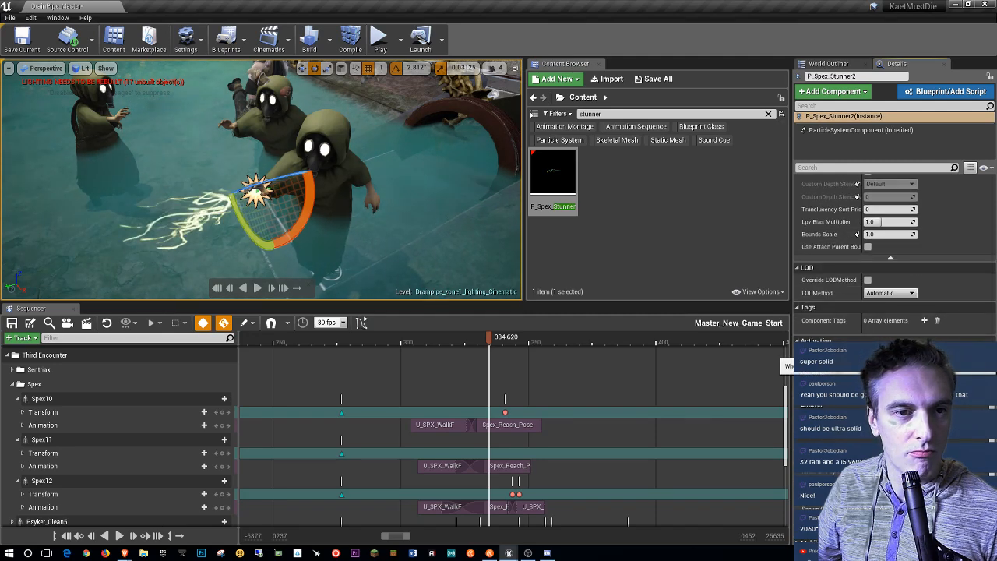
{"action": "right_click_drag", "start_coordinate": [261, 187], "coordinate": [218, 156]}
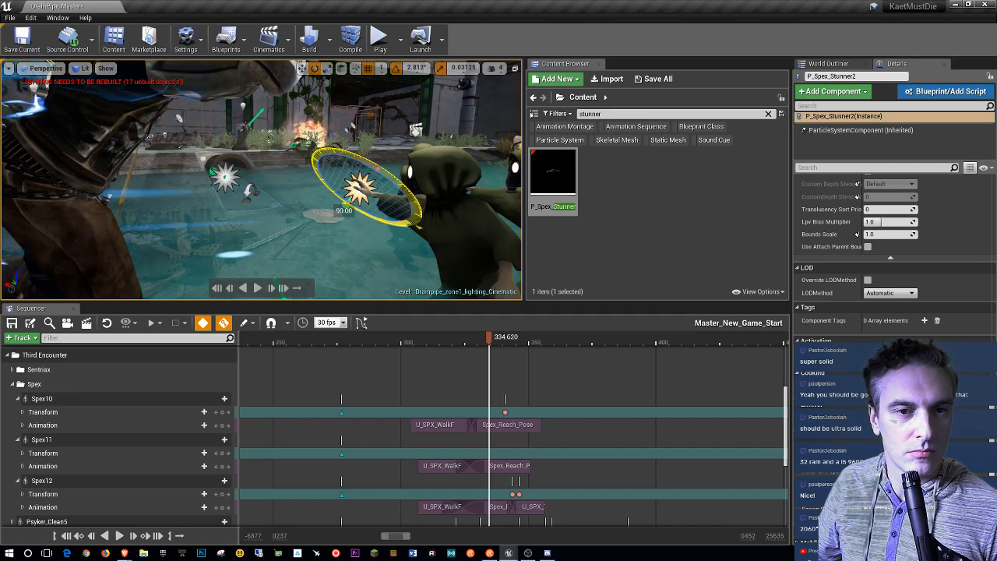
{"action": "left_click_drag", "start_coordinate": [345, 153], "coordinate": [637, 358]}
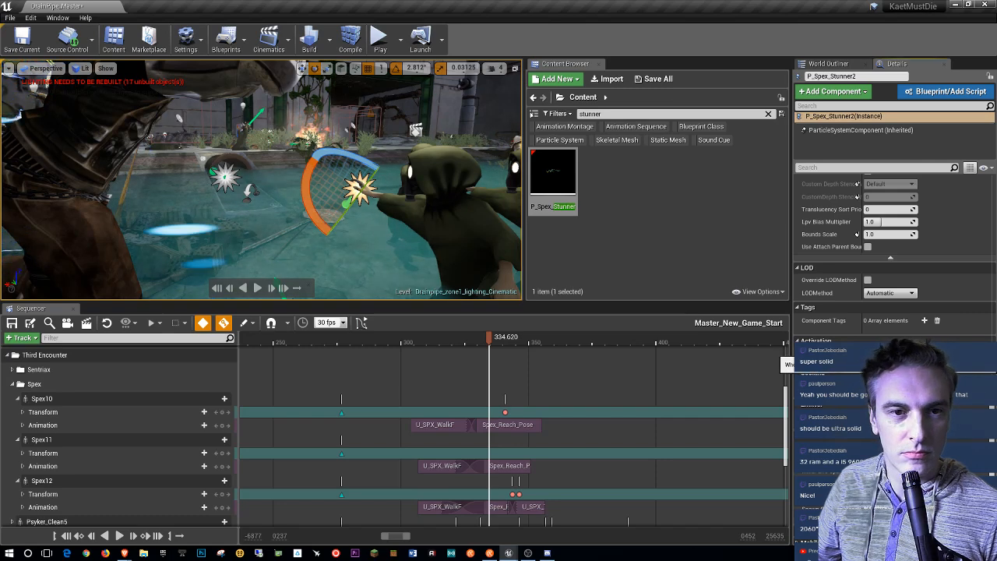
{"action": "right_click_drag", "start_coordinate": [327, 172], "coordinate": [441, 204]}
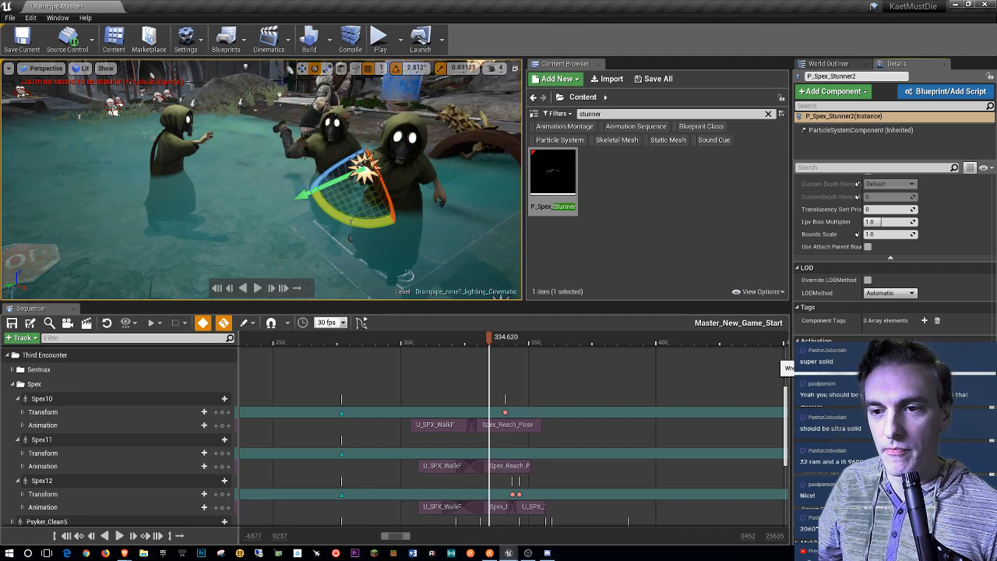
{"action": "right_click_drag", "start_coordinate": [457, 202], "coordinate": [507, 207]}
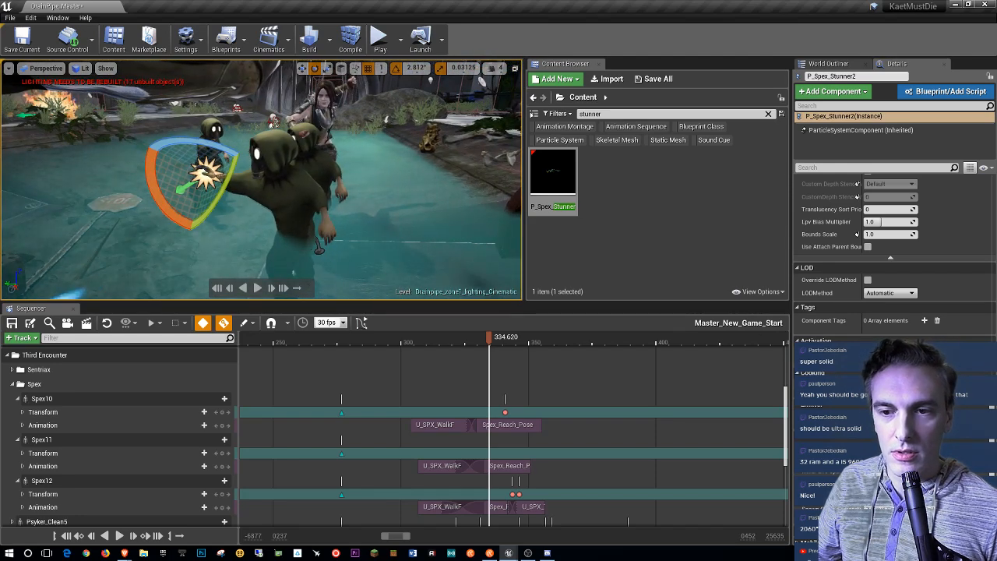
Step: Move the P_Spex_Stunner2 track into the Spex folder of the Third Encounter
{"action": "scroll", "coordinate": [116, 452], "scroll_direction": "down", "scroll_amount": 5}
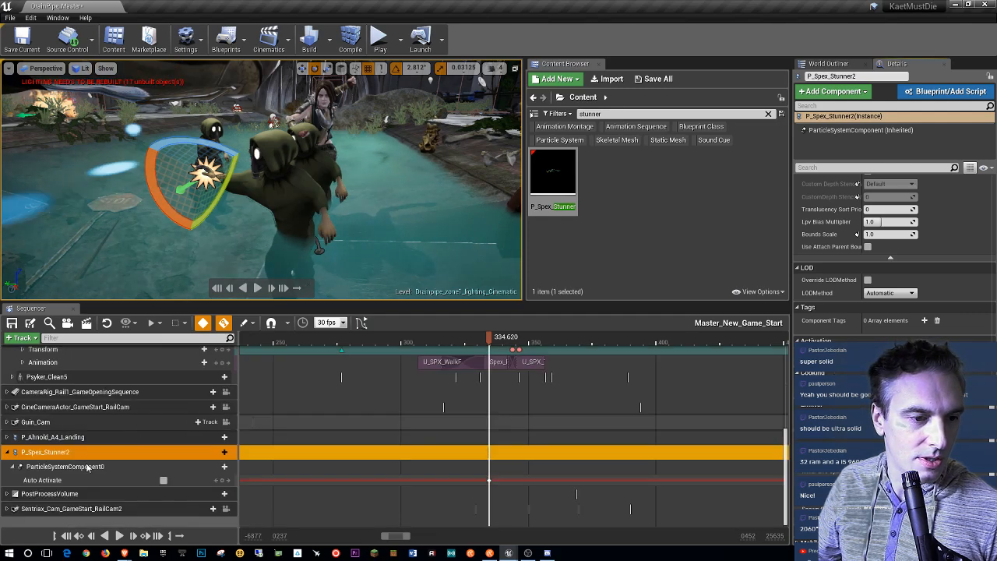
{"action": "left_click_drag", "start_coordinate": [58, 437], "coordinate": [86, 422]}
{"action": "scroll", "coordinate": [80, 431], "scroll_direction": "down", "scroll_amount": 3}
{"action": "scroll", "coordinate": [123, 412], "scroll_direction": "up", "scroll_amount": 1}
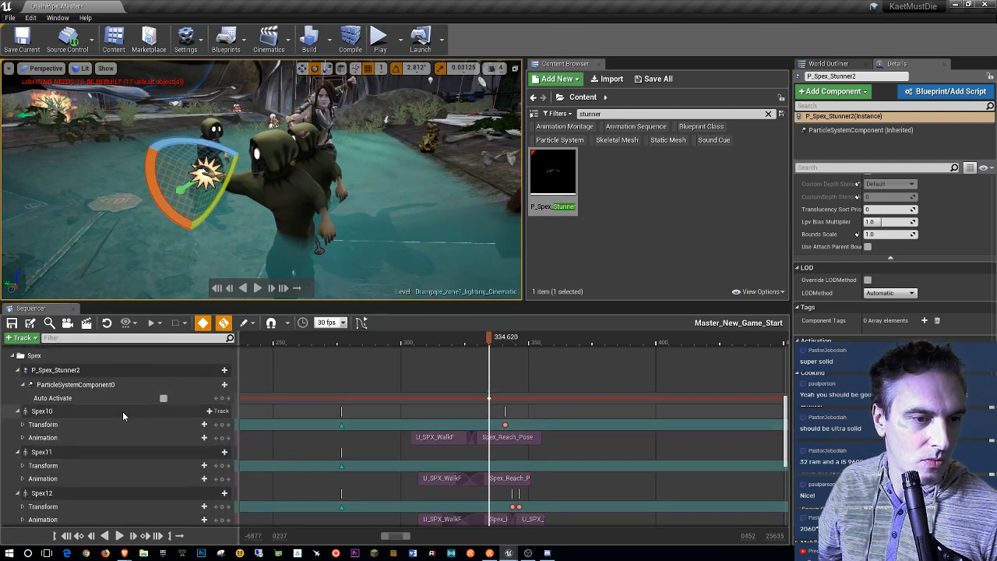
Step: Try to nest the P_Spex_Stunner2 track under the Spex12 track
{"action": "left_click", "coordinate": [106, 370]}
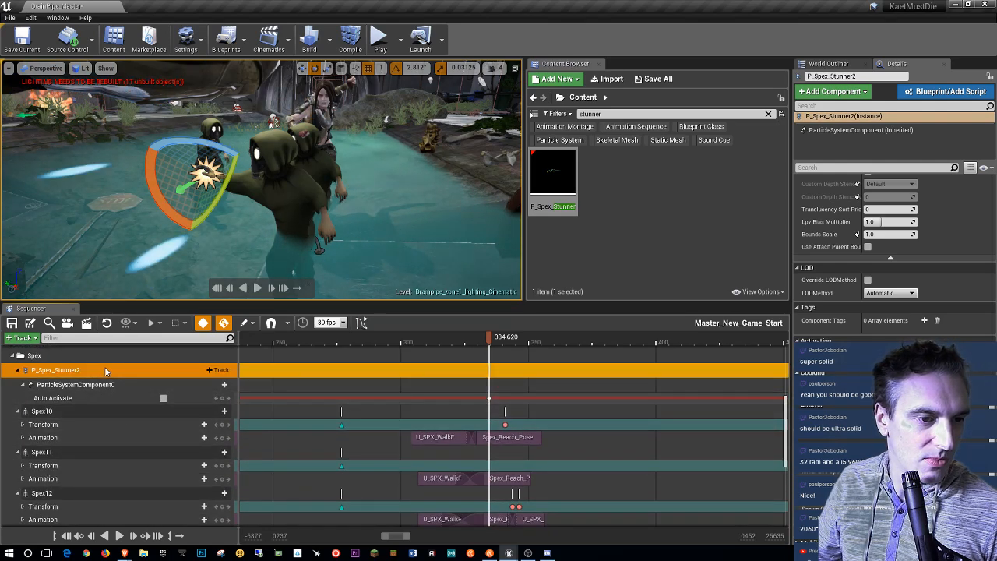
{"action": "right_click", "coordinate": [104, 370]}
{"action": "left_click", "coordinate": [158, 532]}
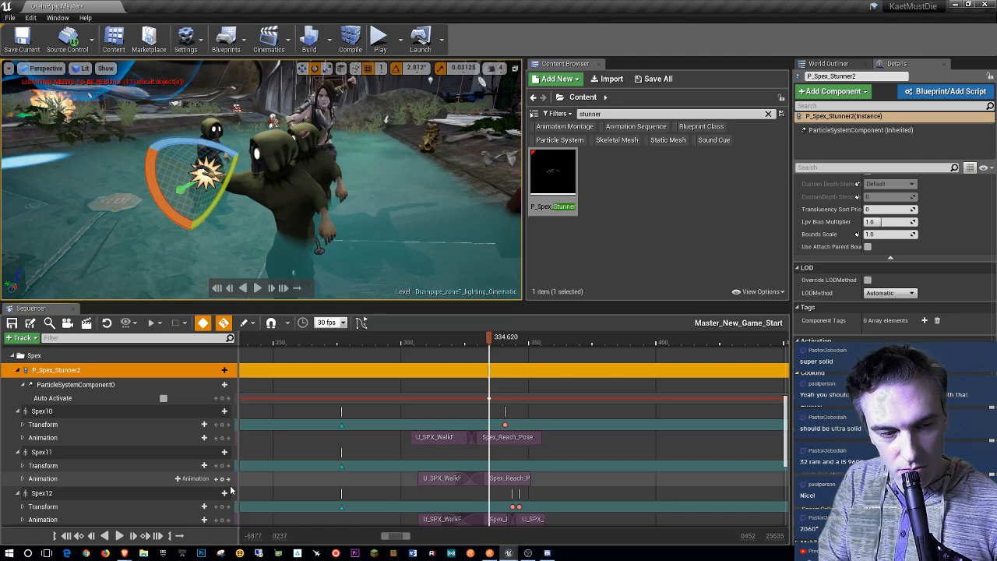
{"action": "left_click", "coordinate": [140, 400]}
{"action": "left_click", "coordinate": [66, 372]}
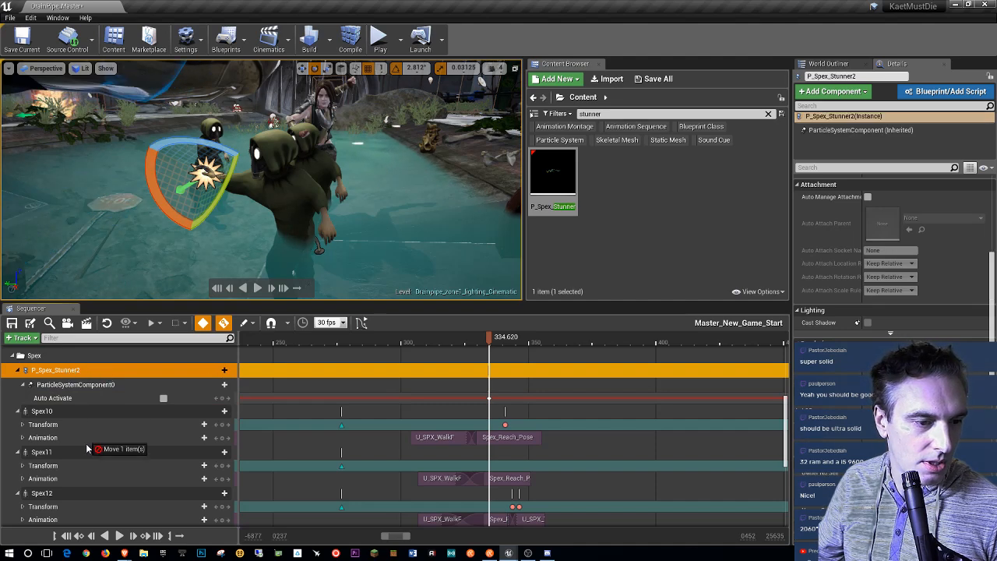
{"action": "left_click_drag", "start_coordinate": [75, 496], "coordinate": [73, 514]}
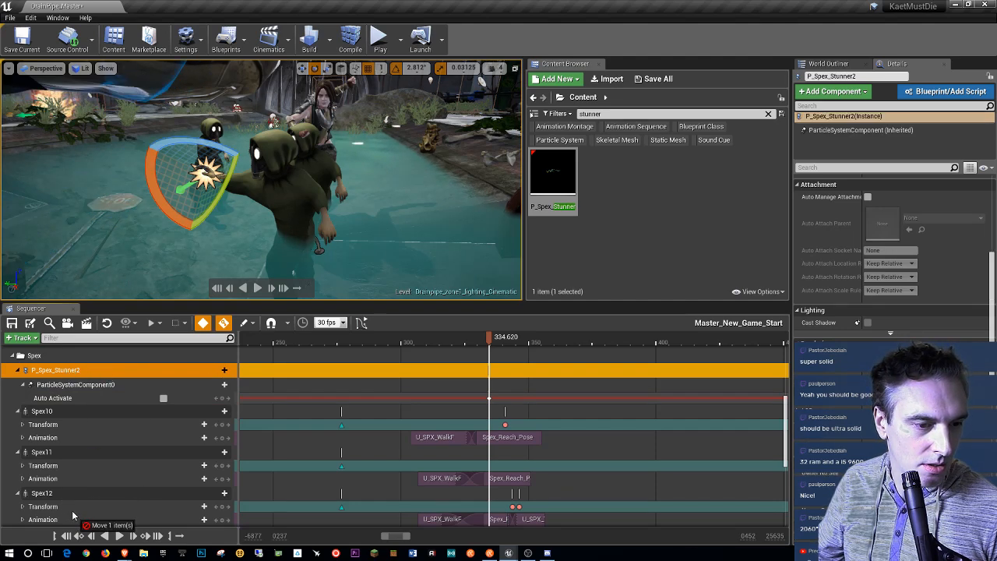
Step: Add a Particle Toggle Track to P_Spex_Stunner2 and delete its Auto Activate track
{"action": "left_click", "coordinate": [99, 385]}
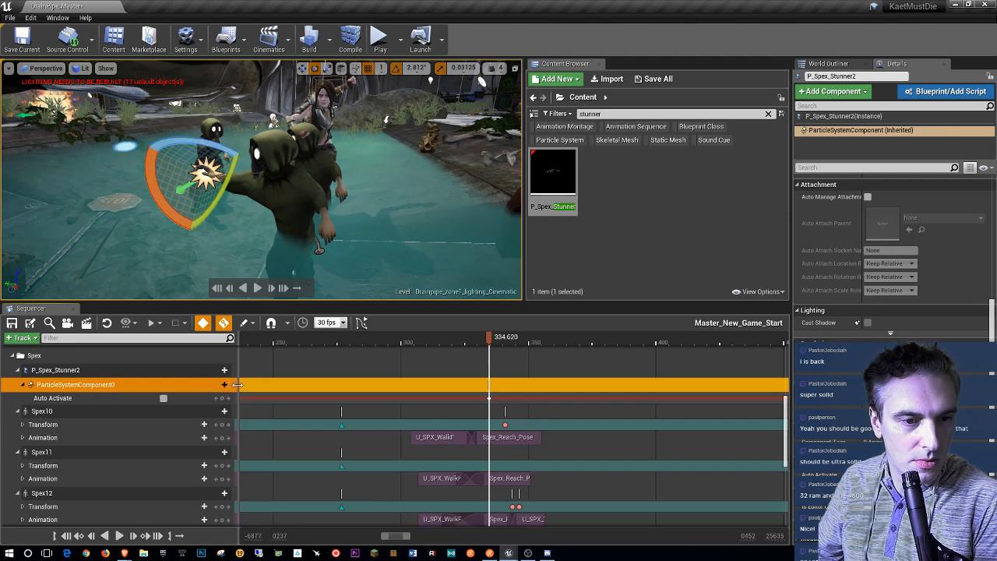
{"action": "left_click", "coordinate": [218, 385]}
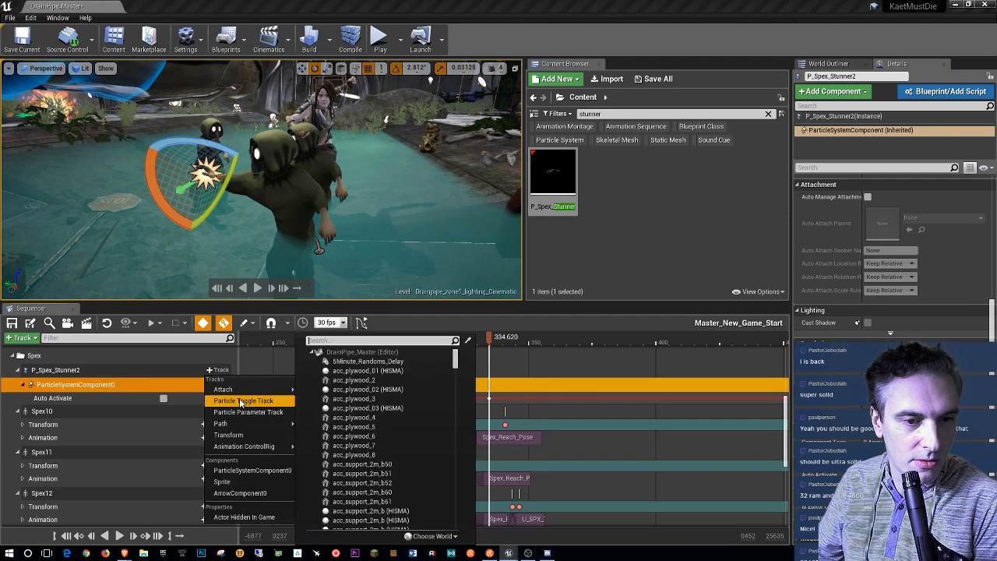
{"action": "left_click", "coordinate": [241, 402]}
{"action": "left_click", "coordinate": [104, 398]}
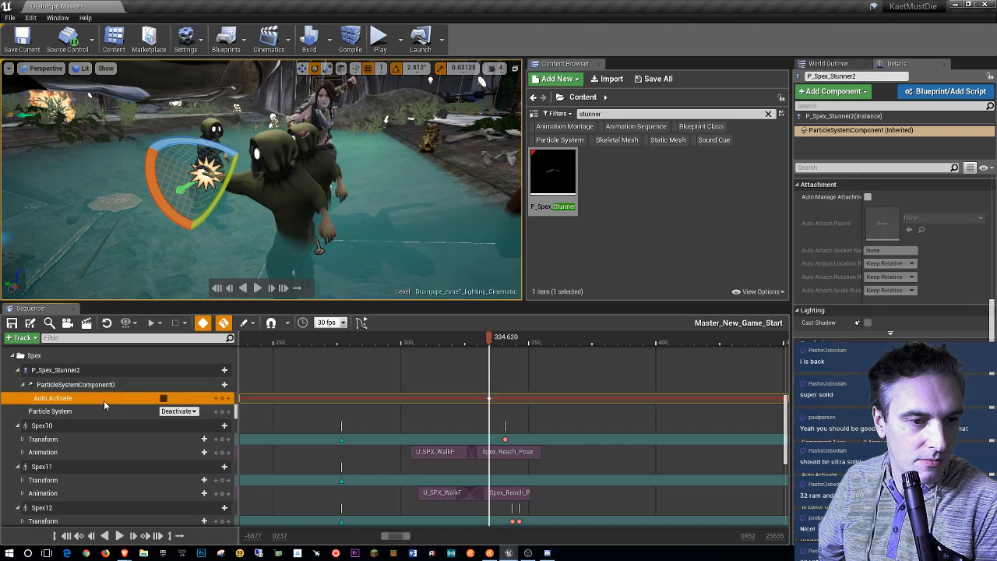
{"action": "key", "text": "Delete"}
Step: Set the stunner's Particle System track to Activate and key it at about frame 330
{"action": "left_click", "coordinate": [195, 399]}
{"action": "left_click", "coordinate": [185, 411]}
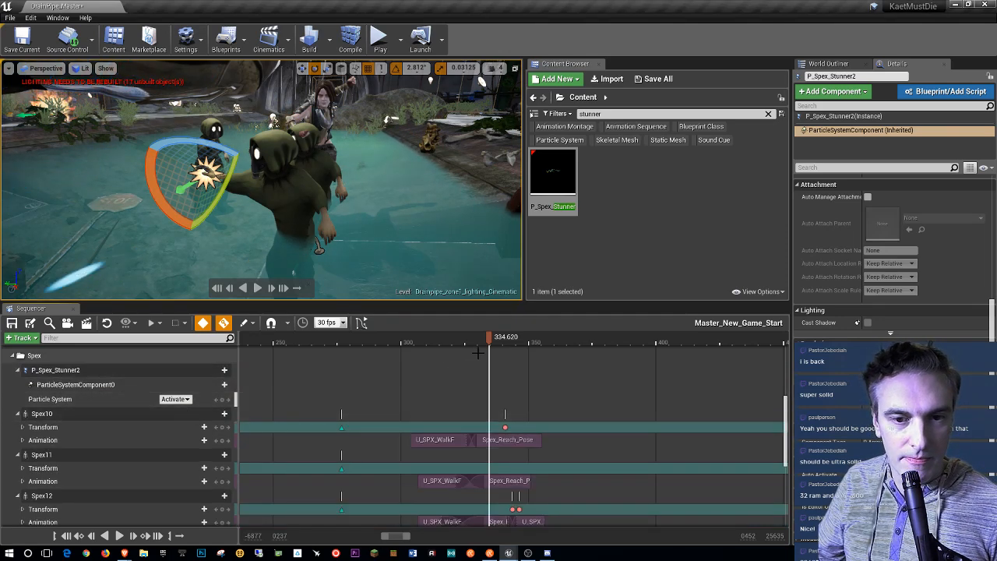
{"action": "mouse_move", "coordinate": [491, 338]}
{"action": "left_mouse_down"}
{"action": "mouse_move", "coordinate": [468, 347]}
{"action": "mouse_move", "coordinate": [478, 350]}
{"action": "left_mouse_up"}
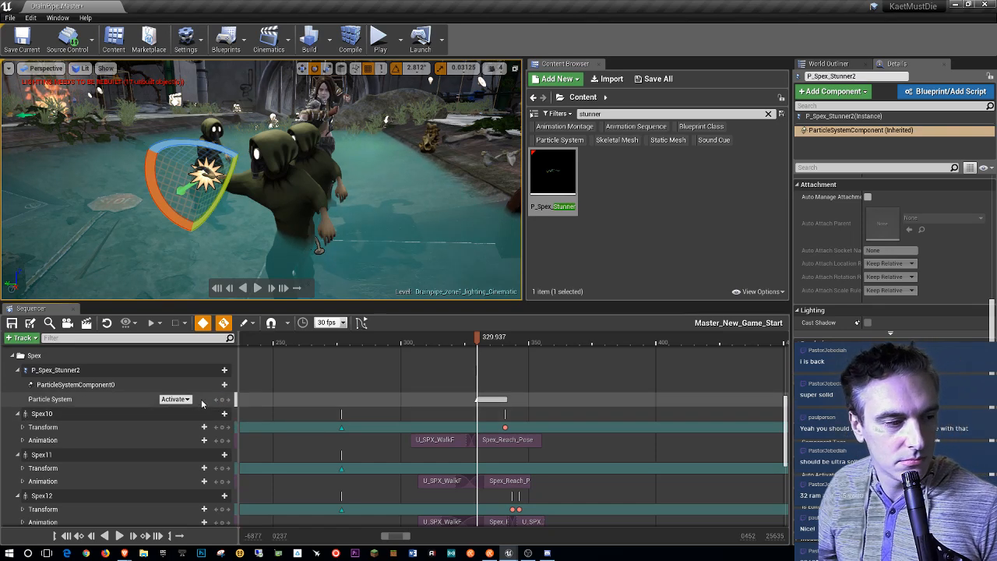
Step: Scrub through the Spex attack from an overhead view to examine when the stunner effect fires
{"action": "right_click_drag", "start_coordinate": [312, 187], "coordinate": [179, 187]}
{"action": "left_click_drag", "start_coordinate": [427, 339], "coordinate": [523, 368]}
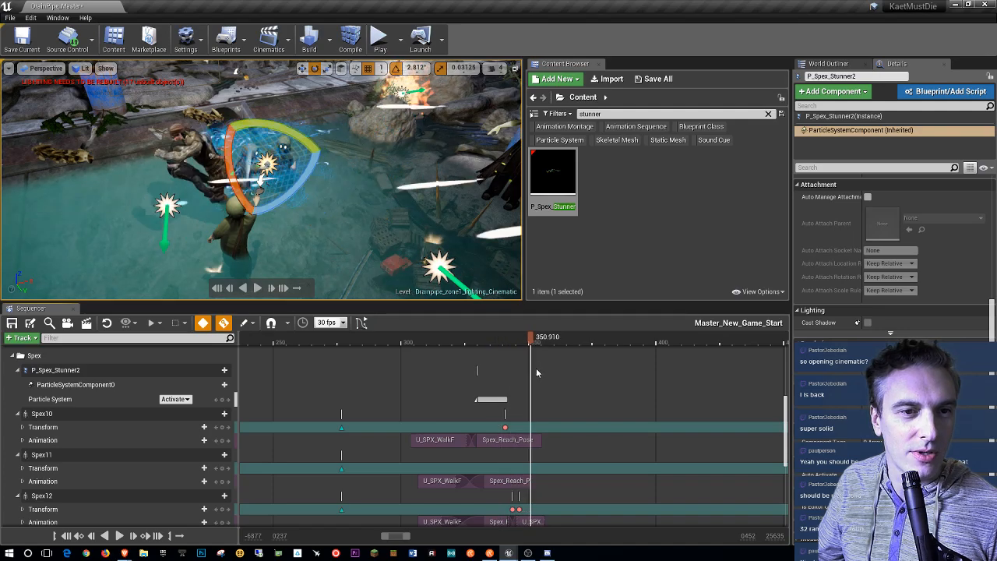
{"action": "left_click_drag", "start_coordinate": [549, 368], "coordinate": [614, 391]}
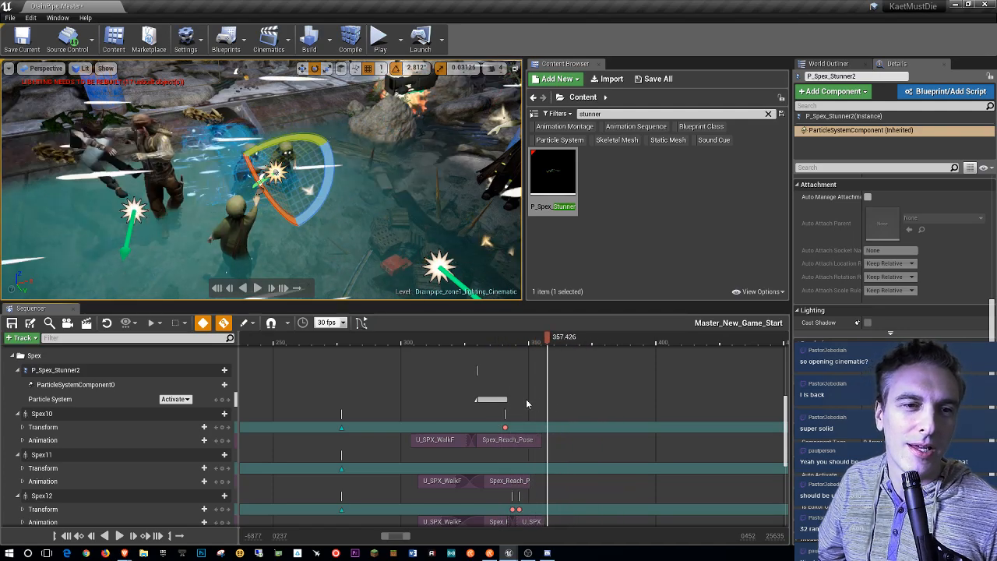
{"action": "left_click_drag", "start_coordinate": [434, 382], "coordinate": [524, 402]}
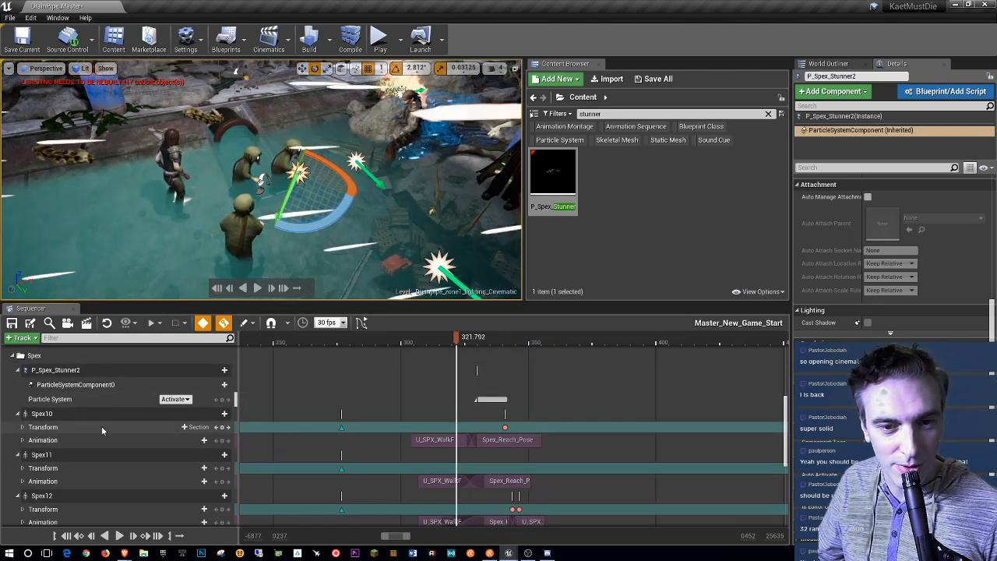
Step: Preview the third encounter through the camera cuts in game view, playing from about frame 252 and again from about frame 292
{"action": "left_click", "coordinate": [280, 341]}
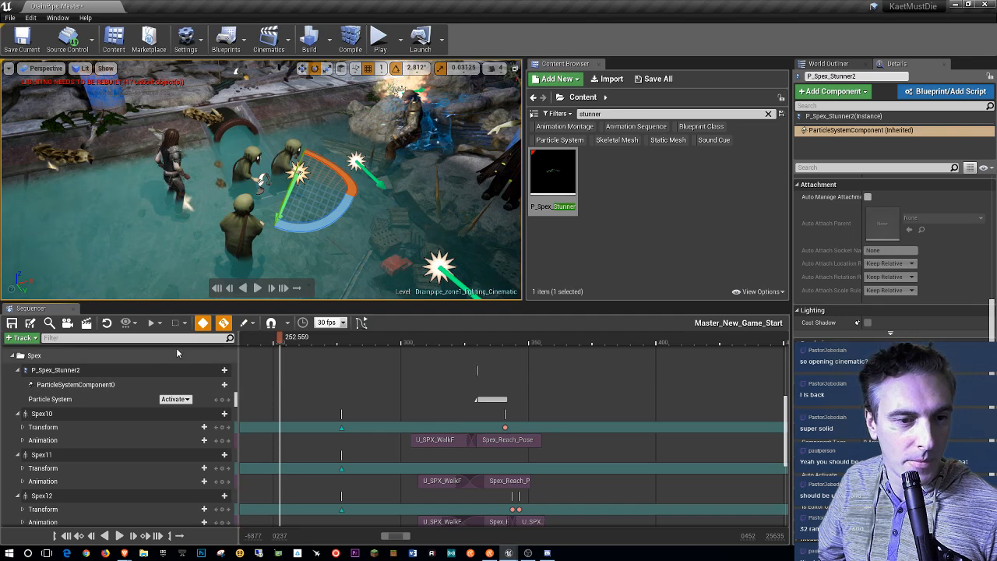
{"action": "scroll", "coordinate": [177, 348], "scroll_direction": "up", "scroll_amount": 5}
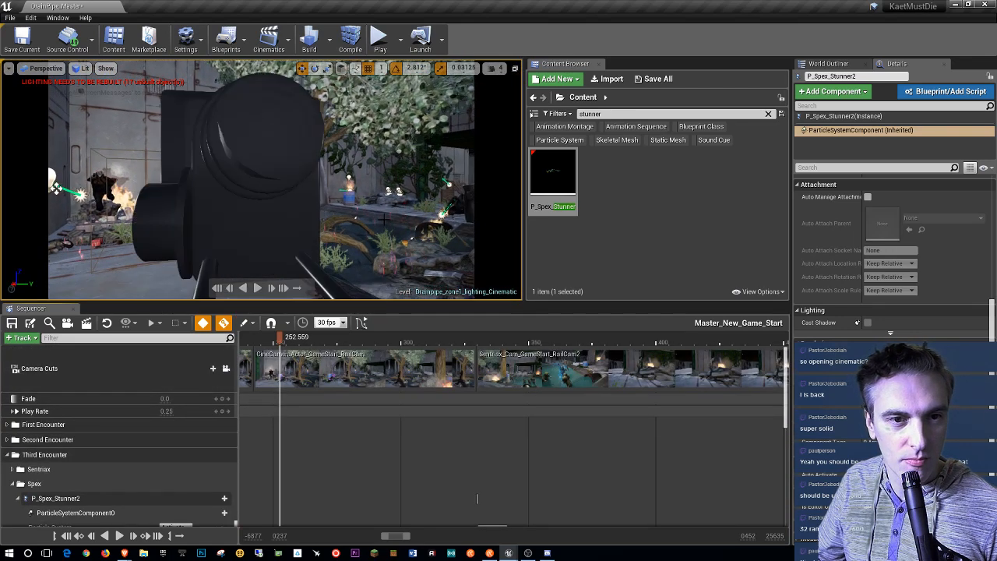
{"action": "left_click", "coordinate": [168, 125]}
{"action": "key", "text": "g"}
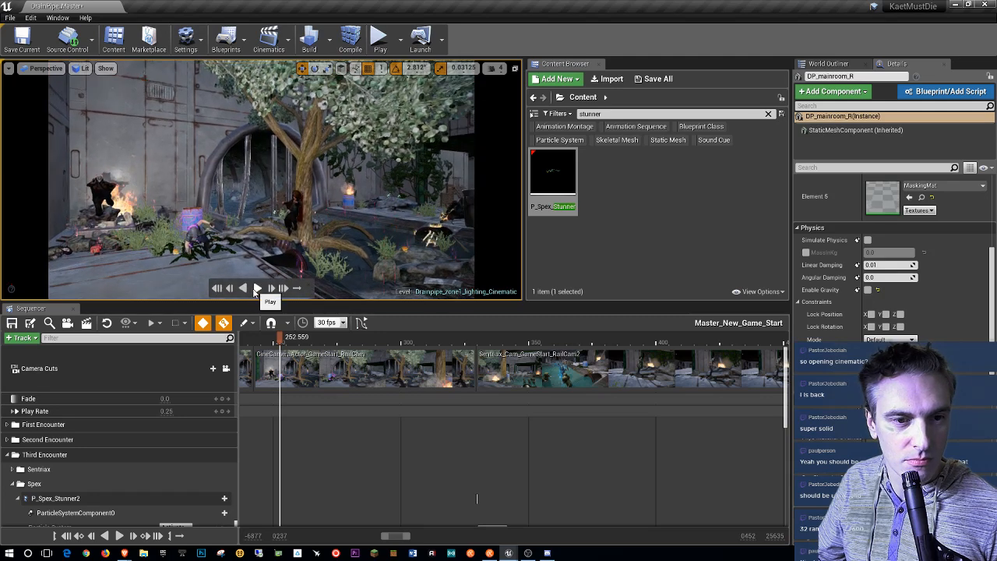
{"action": "left_click", "coordinate": [258, 288]}
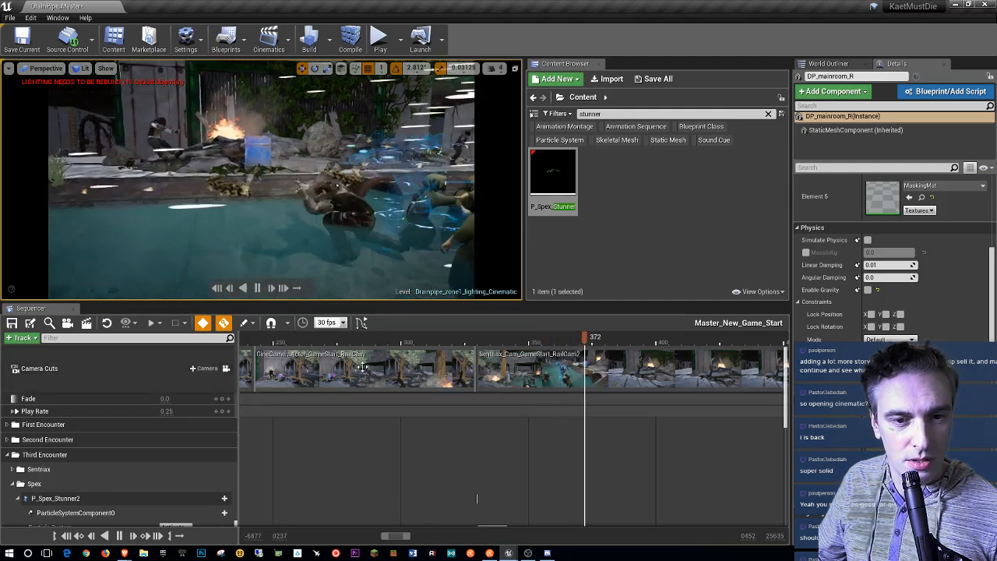
{"action": "left_click", "coordinate": [382, 340]}
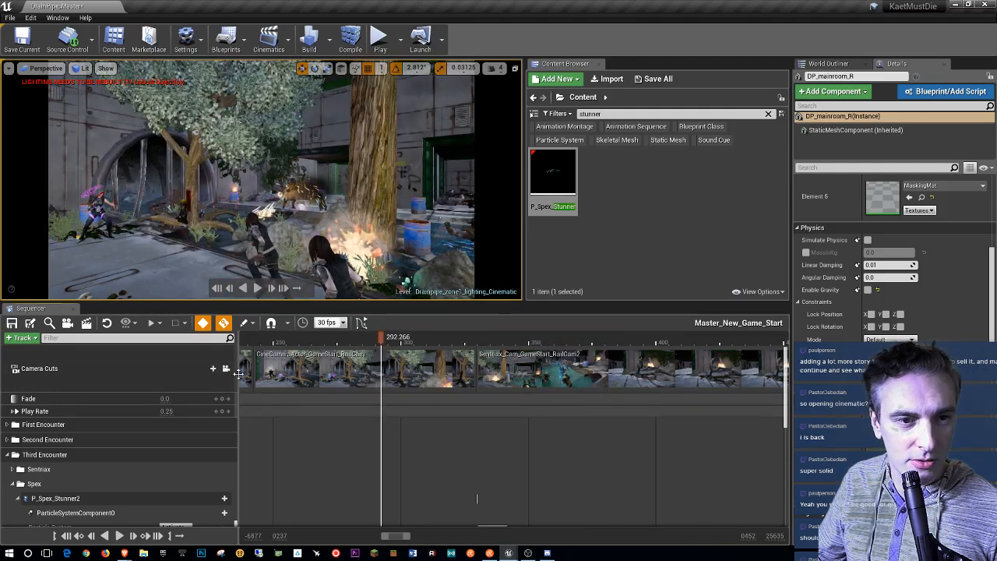
{"action": "left_click", "coordinate": [120, 536]}
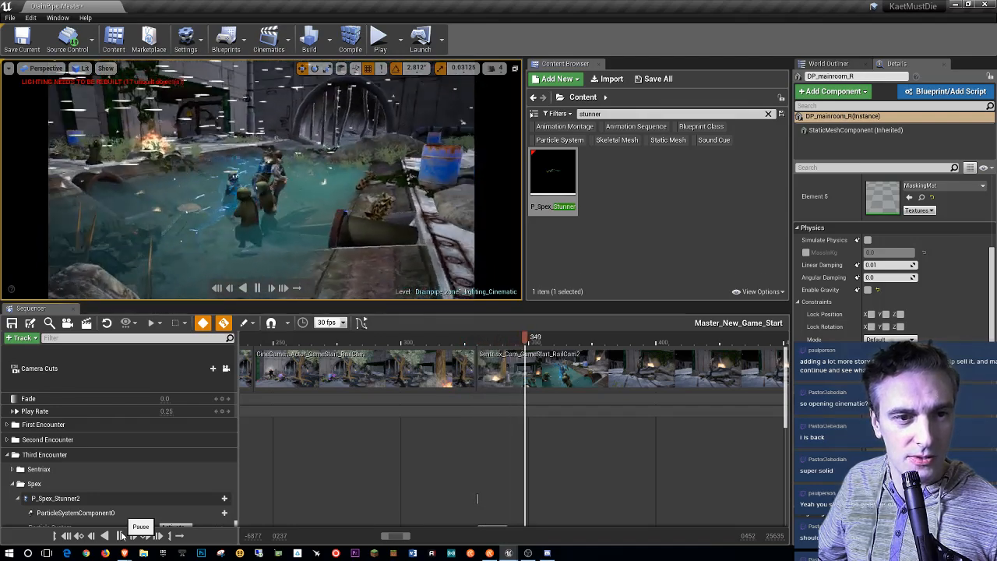
{"action": "left_click", "coordinate": [122, 535]}
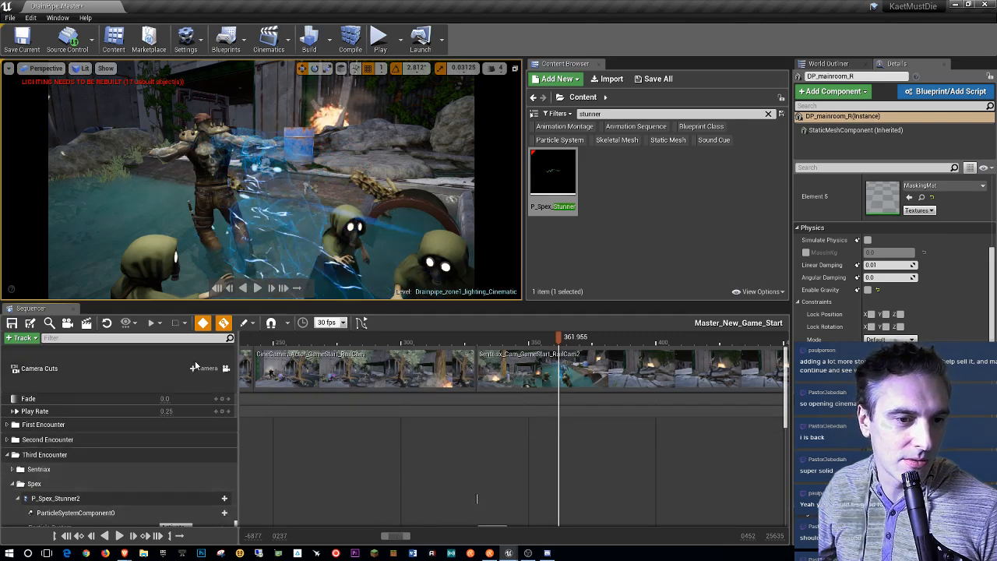
Step: Place another P_Spex_Stunner emitter in the water in front of the Spex characters at about frame 331 of the sequence
{"action": "left_click", "coordinate": [226, 368]}
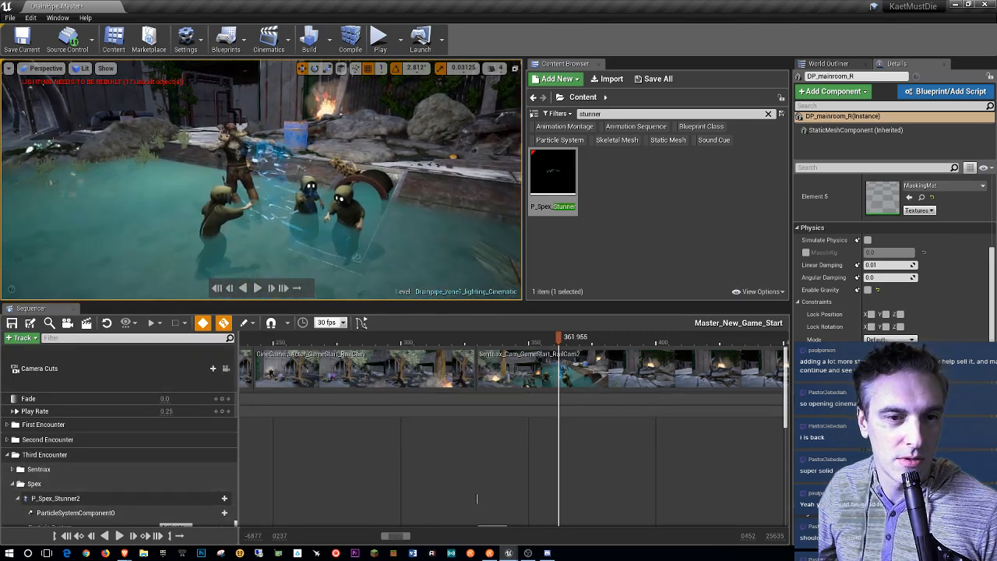
{"action": "scroll", "coordinate": [125, 467], "scroll_direction": "down", "scroll_amount": 5}
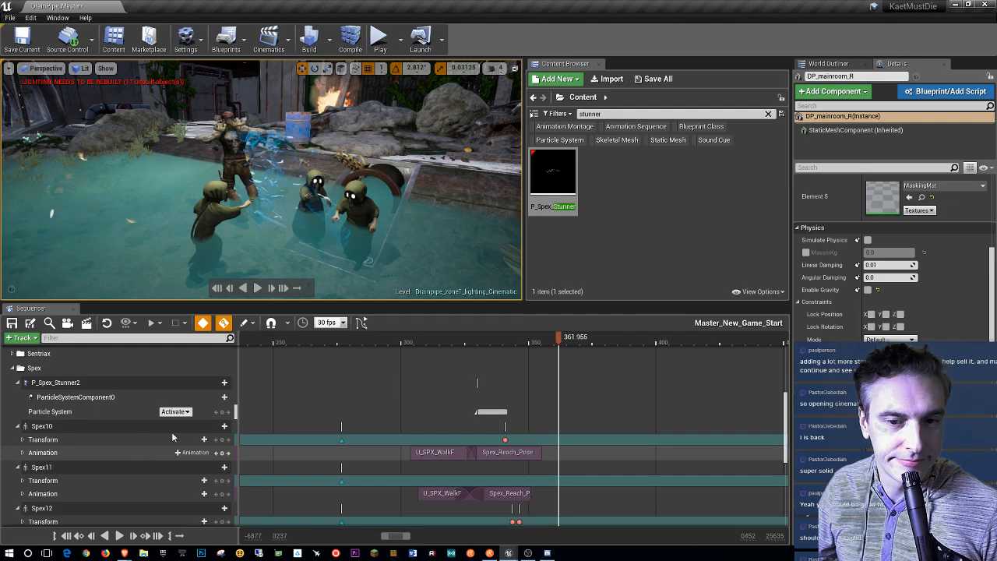
{"action": "left_click_drag", "start_coordinate": [436, 353], "coordinate": [482, 388]}
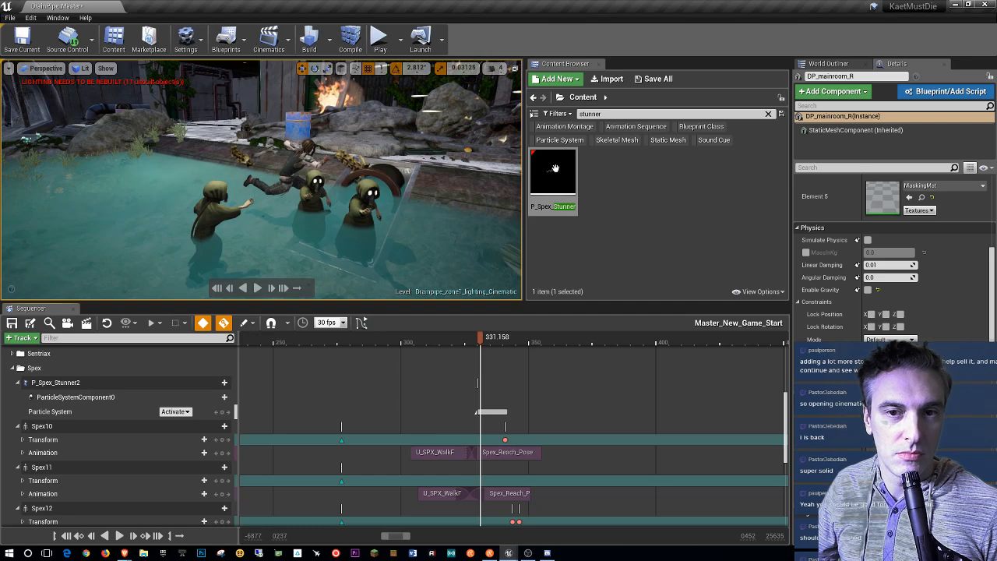
{"action": "mouse_move", "coordinate": [552, 183]}
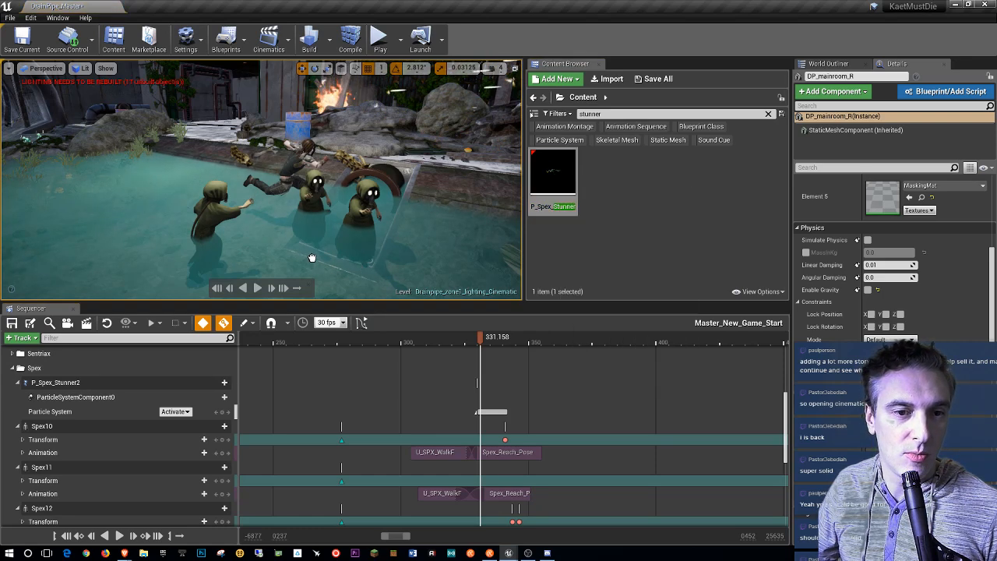
{"action": "left_click", "coordinate": [310, 258]}
{"action": "key", "text": "f"}
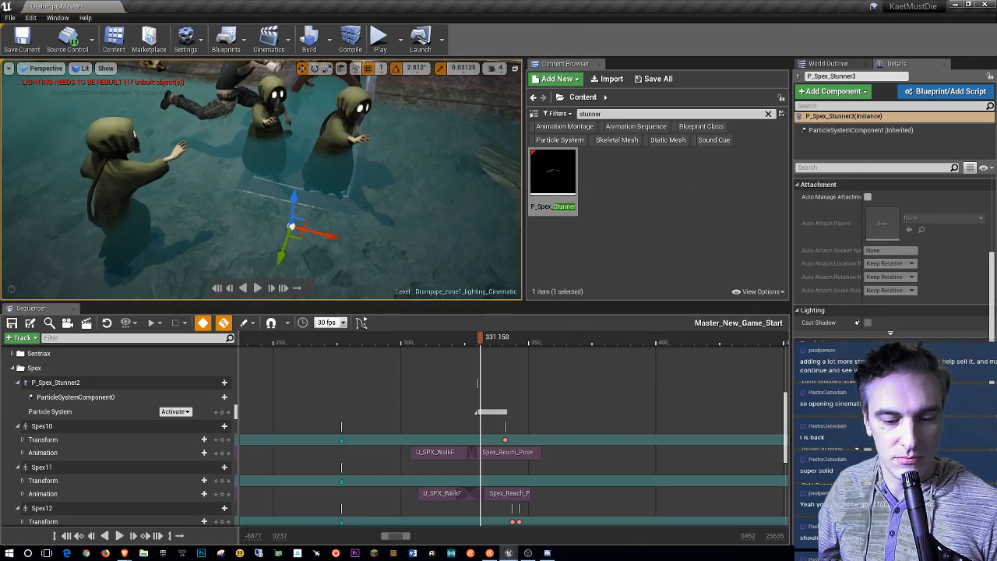
Step: Attach the new stunner emitter to the hand of the middle Spex character
{"action": "right_click", "coordinate": [287, 226]}
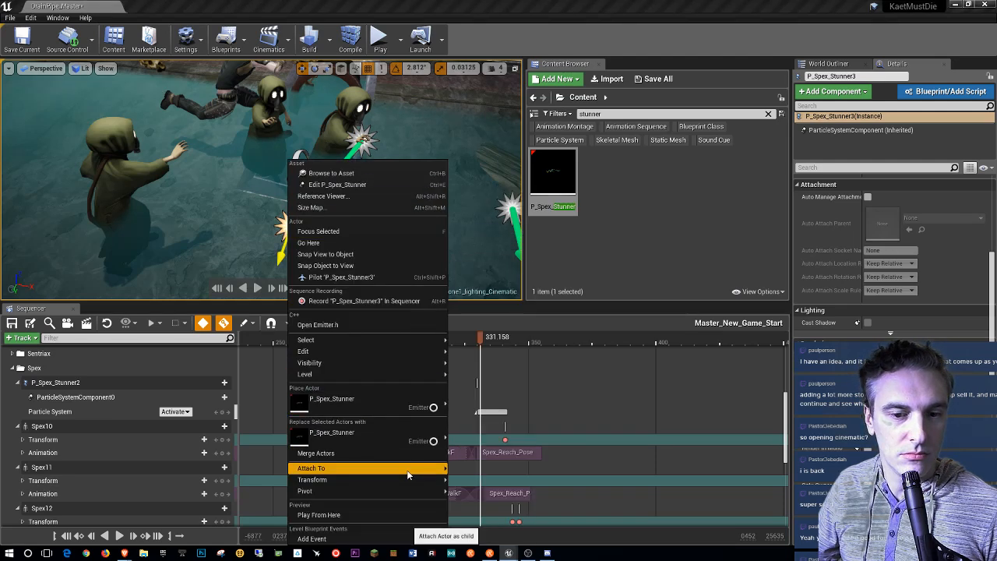
{"action": "mouse_move", "coordinate": [407, 469]}
{"action": "left_click", "coordinate": [733, 342]}
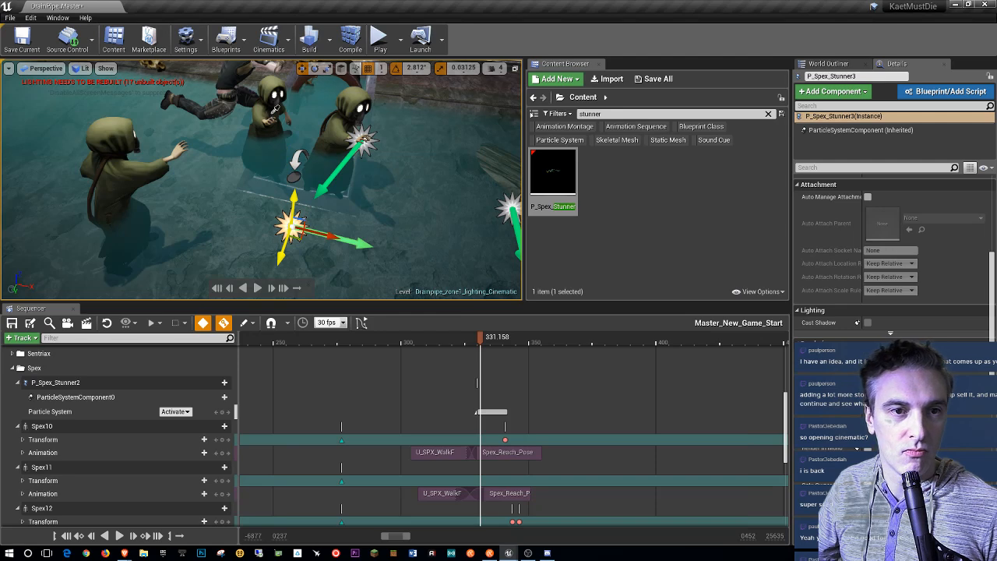
{"action": "left_click", "coordinate": [273, 113]}
{"action": "left_click", "coordinate": [316, 182]}
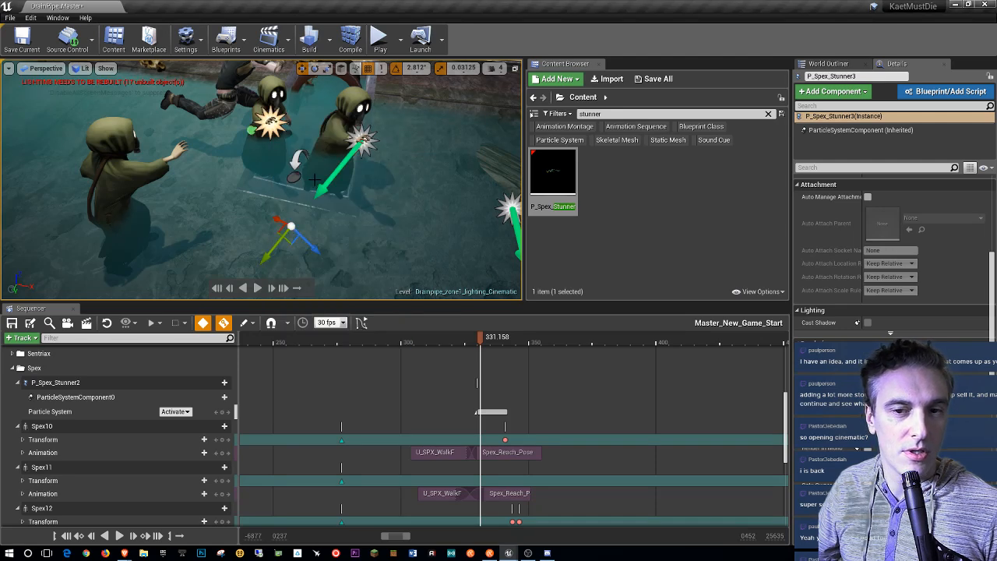
Step: Place one more P_Spex_Stunner emitter, attach it to the hand of the remaining Spex, and inspect both attached emitters up close
{"action": "left_click_drag", "start_coordinate": [555, 169], "coordinate": [245, 244]}
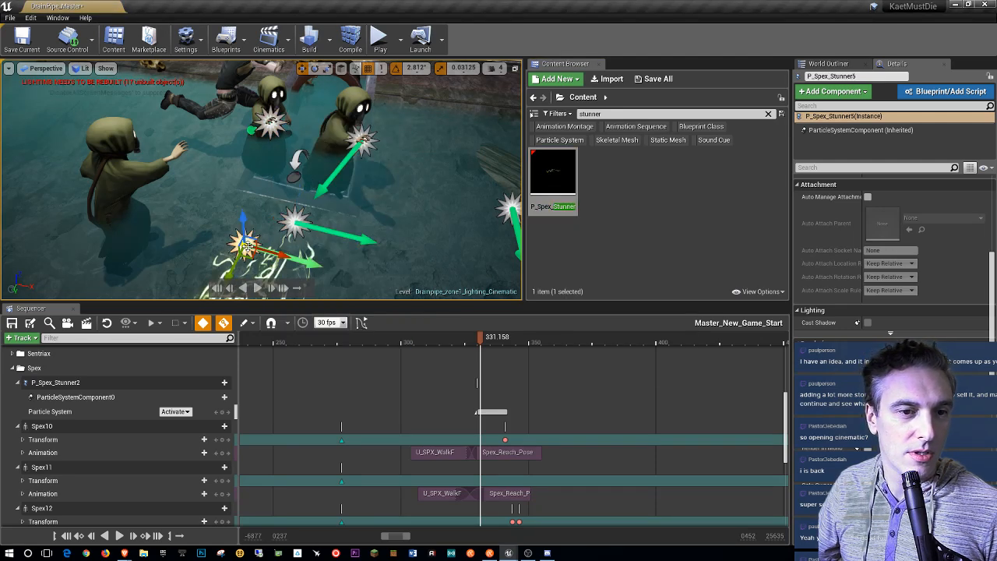
{"action": "right_click", "coordinate": [245, 246]}
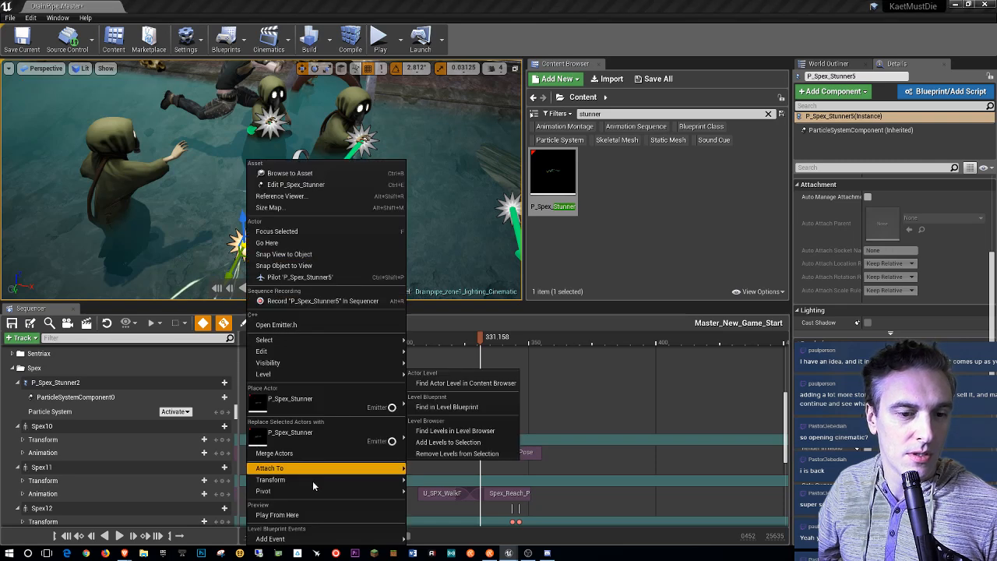
{"action": "mouse_move", "coordinate": [270, 468]}
{"action": "left_click", "coordinate": [691, 345]}
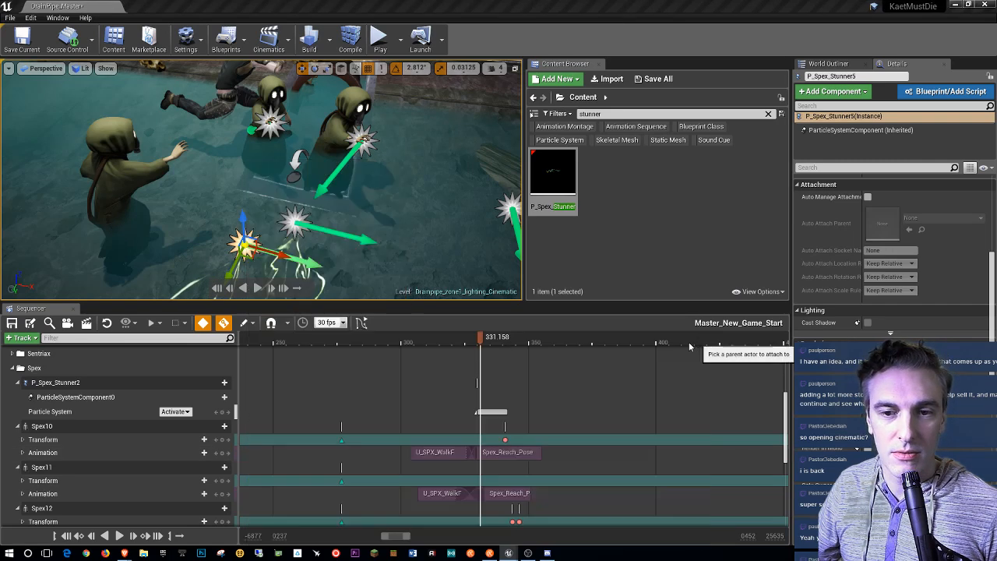
{"action": "left_click", "coordinate": [143, 165]}
{"action": "left_click", "coordinate": [212, 237]}
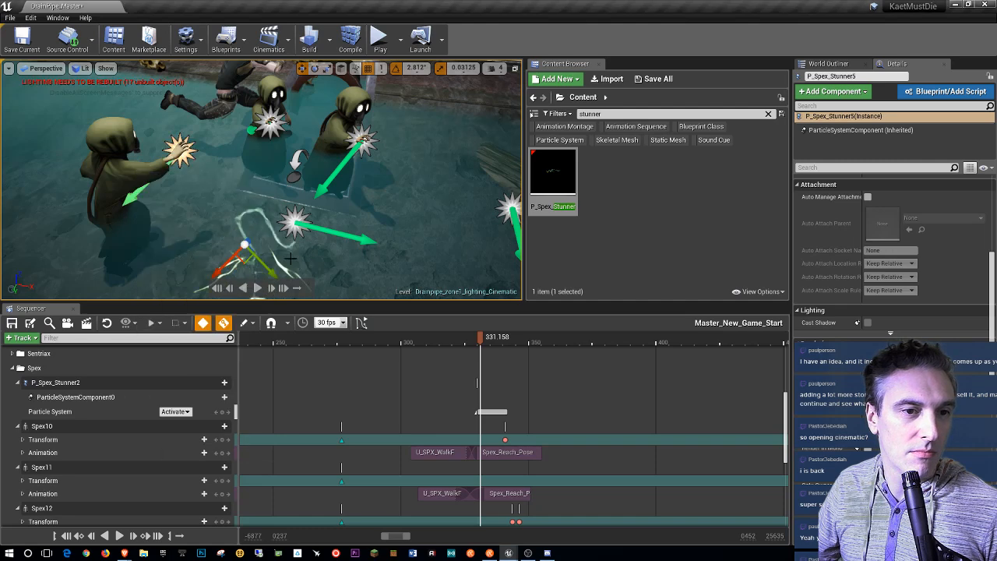
{"action": "key", "text": "f"}
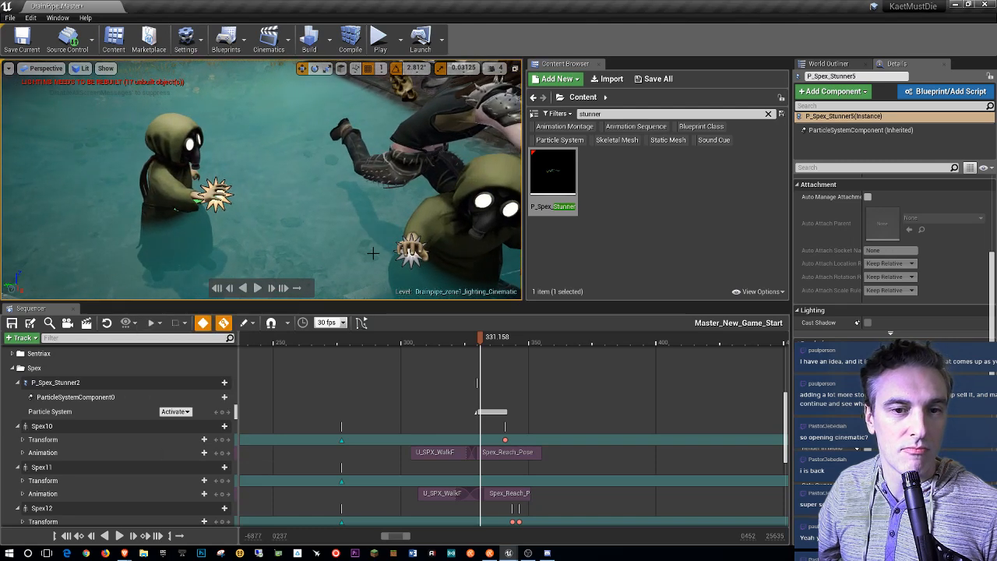
{"action": "right_click_drag", "start_coordinate": [410, 258], "coordinate": [423, 229]}
{"action": "key", "text": "g"}
{"action": "key", "text": "g"}
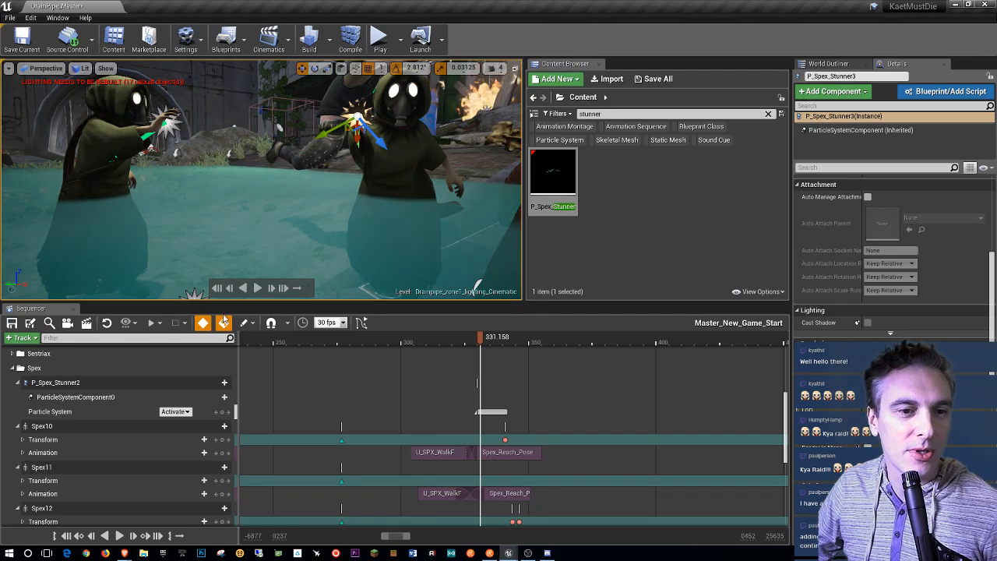
Step: Preview the whole cinematic full screen through the camera cuts, from the start to about frame 441
{"action": "scroll", "coordinate": [185, 376], "scroll_direction": "up", "scroll_amount": 3}
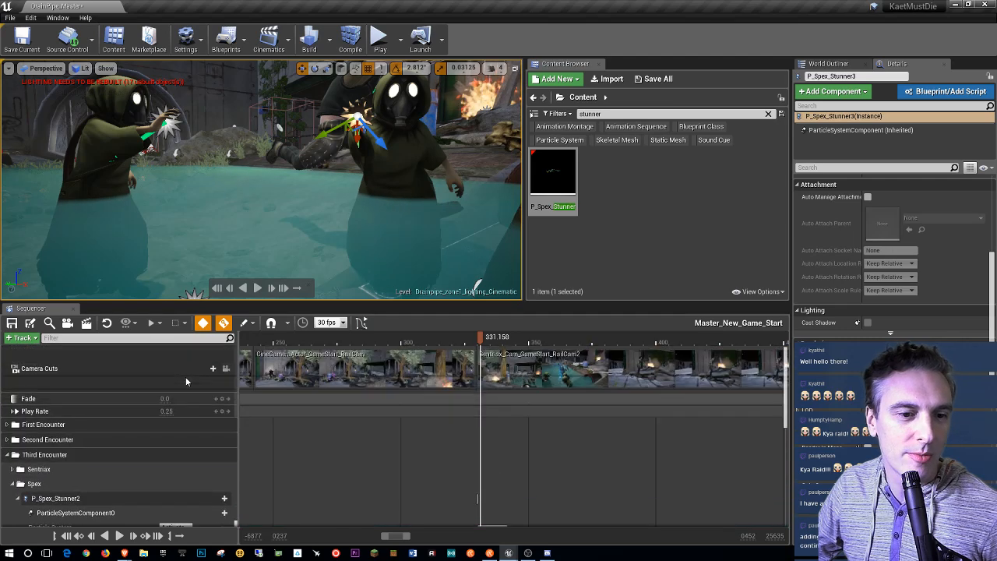
{"action": "left_click", "coordinate": [226, 370]}
{"action": "left_click", "coordinate": [216, 289]}
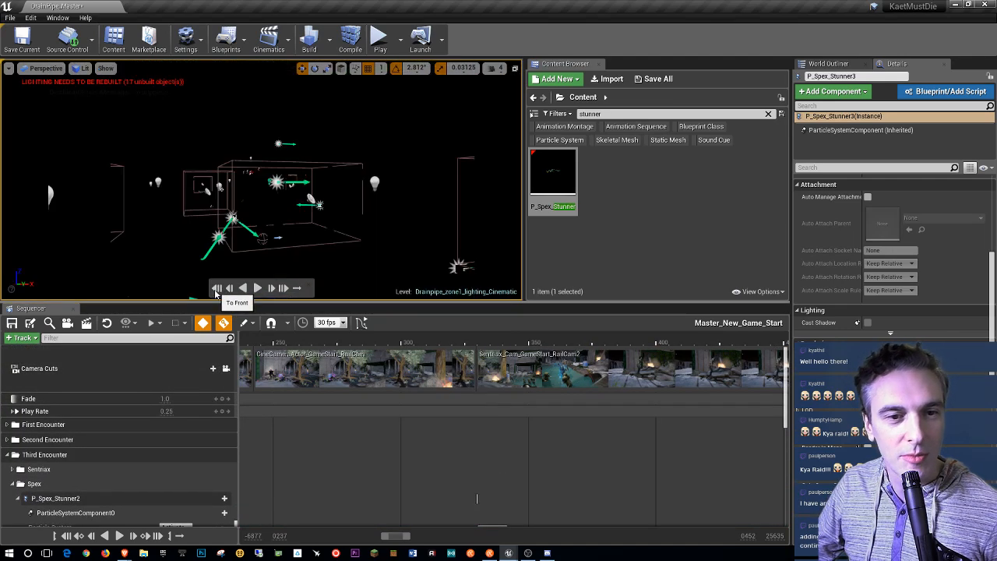
{"action": "left_click", "coordinate": [185, 181]}
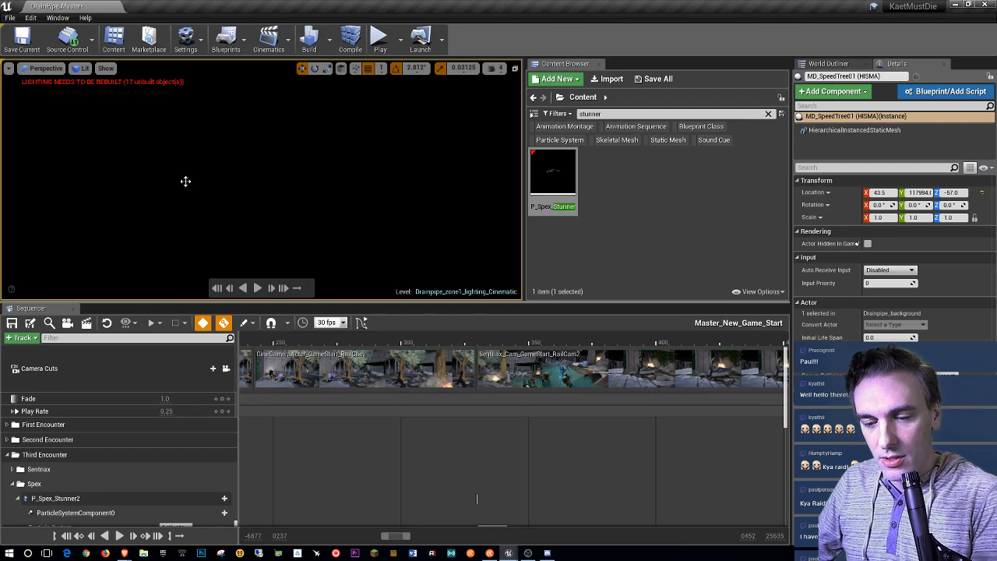
{"action": "key", "text": "F11"}
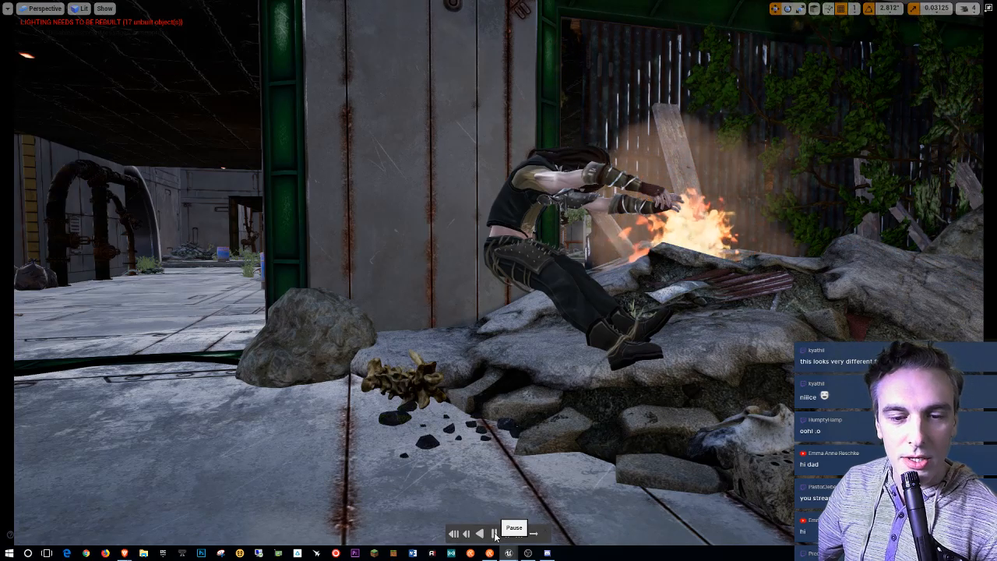
{"action": "left_click", "coordinate": [495, 534]}
{"action": "key", "text": "F11"}
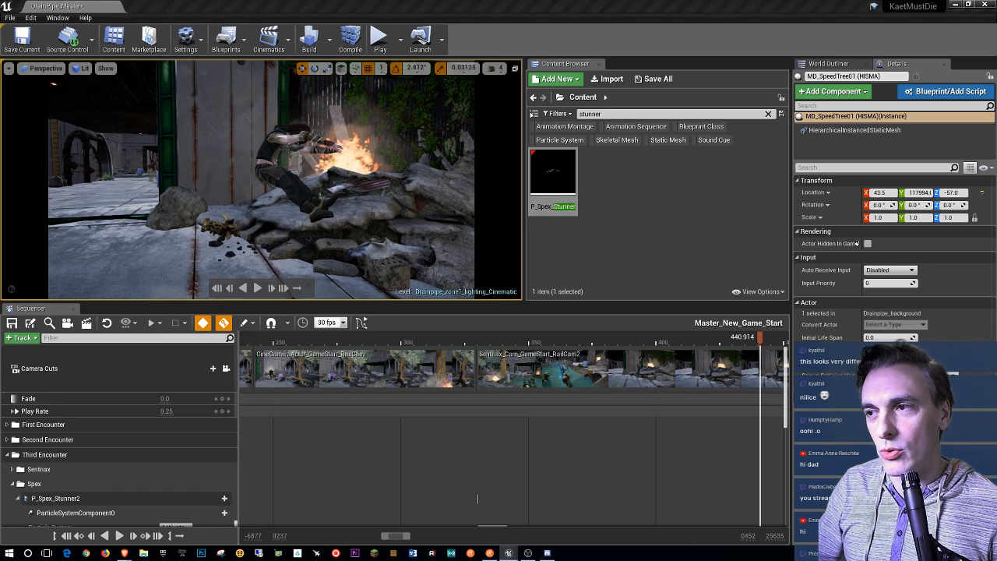
Step: Save the level and the Master_New_Game_Start sequence
{"action": "key", "text": "ctrl+s"}
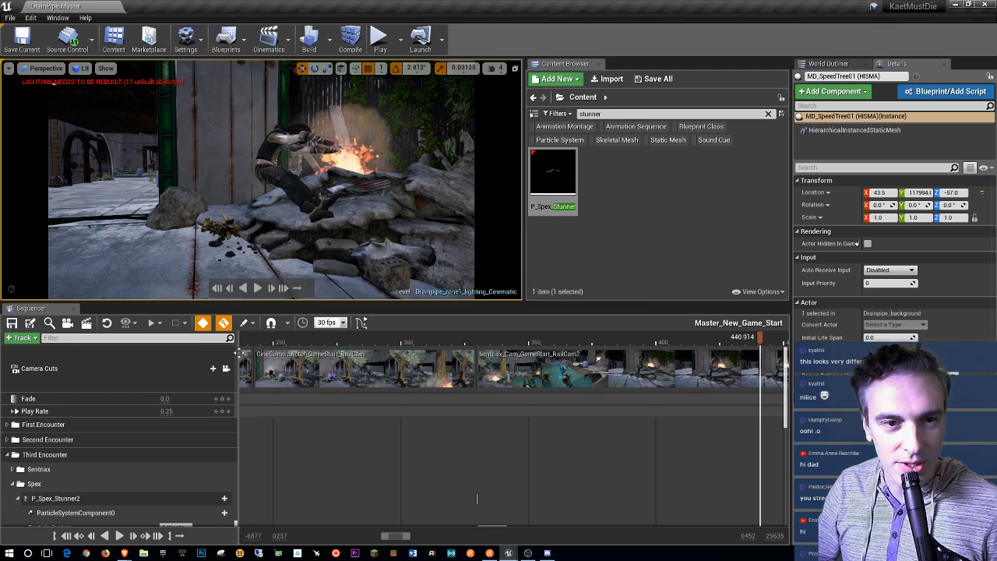
{"action": "left_click", "coordinate": [12, 324]}
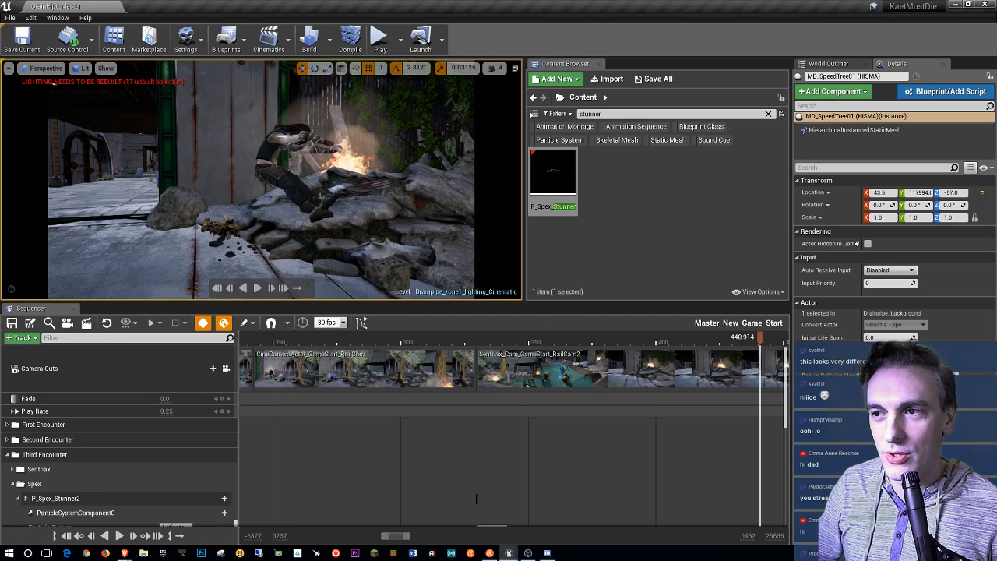
Step: Examine the level under its dark lighting in a full-screen free view, moving to the purple-lit ritual area with the skull
{"action": "key", "text": "g"}
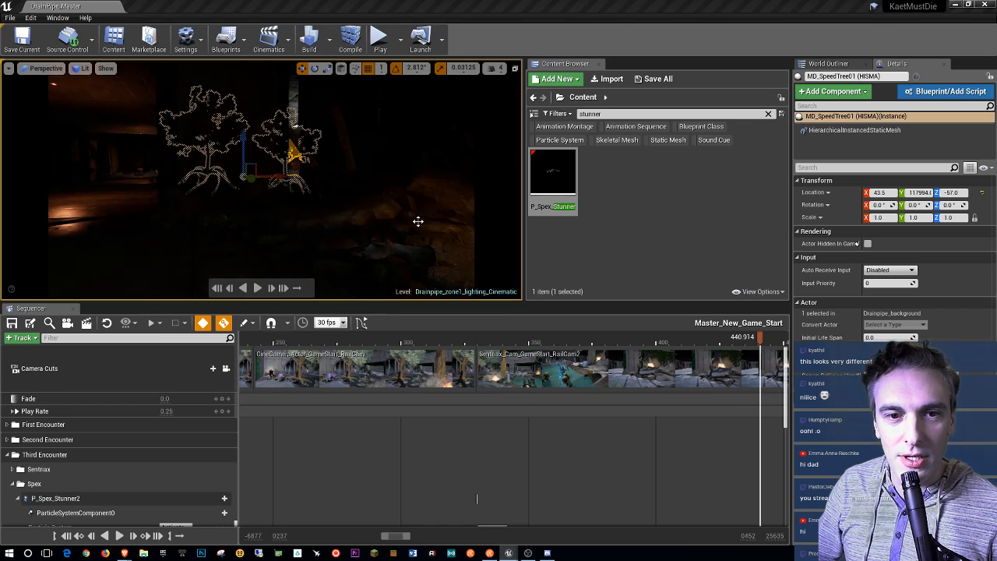
{"action": "left_click", "coordinate": [226, 369]}
{"action": "left_click", "coordinate": [371, 210]}
{"action": "key", "text": "F11"}
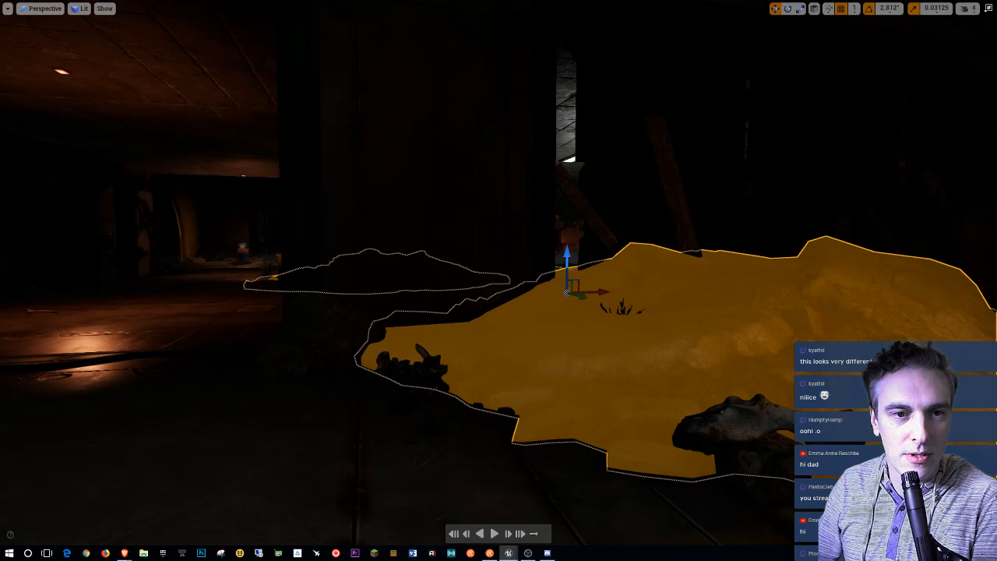
{"action": "key", "text": "g"}
{"action": "key", "text": "g"}
{"action": "right_click_drag", "start_coordinate": [371, 211], "coordinate": [37, 242]}
{"action": "key", "text": "w"}
{"action": "key", "text": "w"}
{"action": "key", "text": "w"}
{"action": "key", "text": "w"}
{"action": "key", "text": "w"}
{"action": "key", "text": "w"}
{"action": "key", "text": "w"}
{"action": "key", "text": "w"}
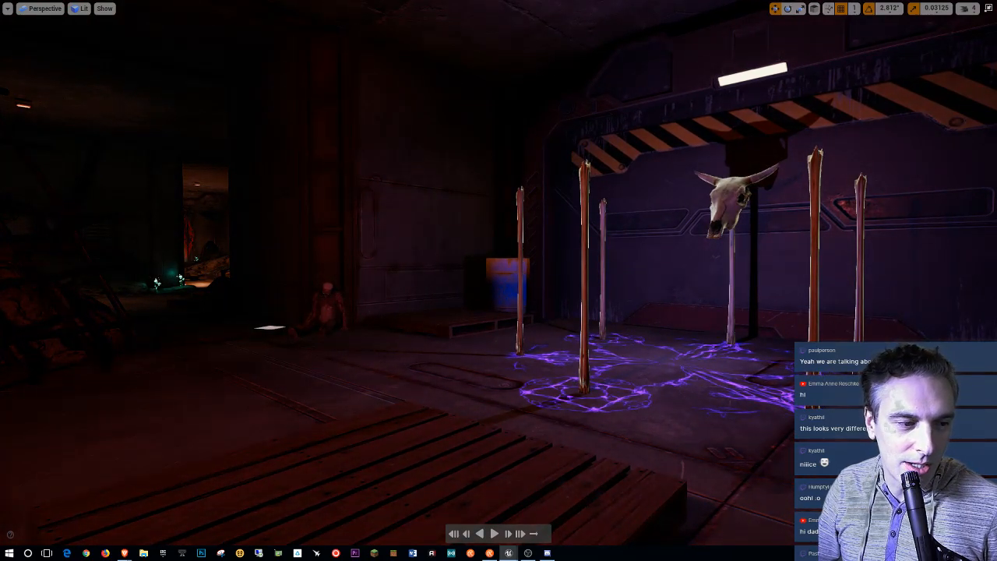
Step: Explore the darkened level further, examining the fire barrels, the green-lit area and the view back through the tunnel
{"action": "right_click_drag", "start_coordinate": [498, 281], "coordinate": [717, 281]}
{"action": "key", "text": "w"}
{"action": "key", "text": "w"}
{"action": "key", "text": "w"}
{"action": "key", "text": "w"}
{"action": "key", "text": "w"}
{"action": "key", "text": "w"}
{"action": "key", "text": "w"}
{"action": "key", "text": "w"}
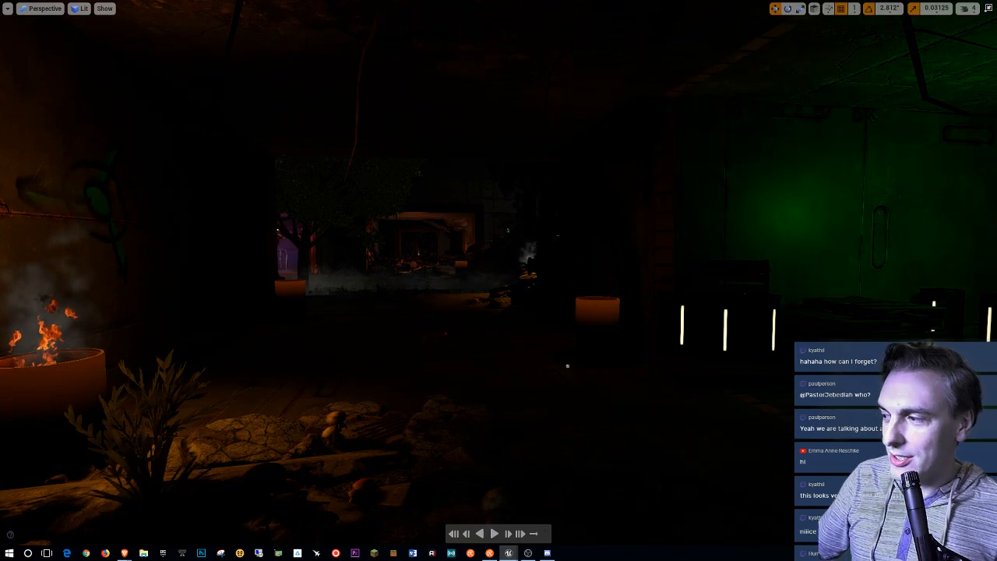
{"action": "right_click_drag", "start_coordinate": [578, 236], "coordinate": [545, 237]}
{"action": "key", "text": "w"}
{"action": "mouse_move", "coordinate": [659, 273]}
{"action": "right_mouse_down"}
{"action": "mouse_move", "coordinate": [650, 274]}
{"action": "mouse_move", "coordinate": [809, 275]}
{"action": "mouse_move", "coordinate": [512, 272]}
{"action": "mouse_move", "coordinate": [531, 273]}
{"action": "right_mouse_up"}
{"action": "key", "text": "w"}
{"action": "key", "text": "w"}
{"action": "key", "text": "w"}
{"action": "key", "text": "w"}
{"action": "key", "text": "s"}
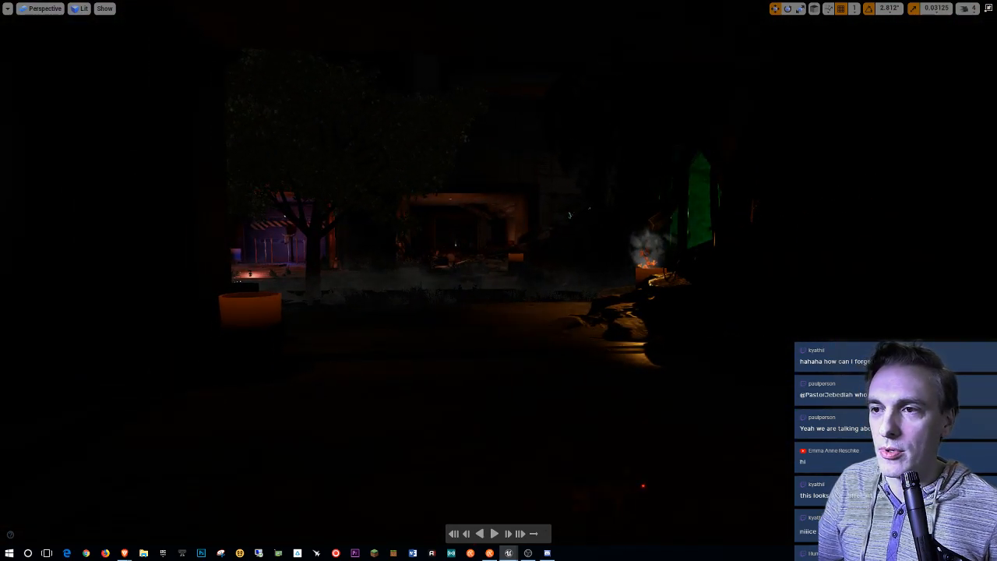
Step: Undo the last lighting change and look over the armoured character and Spex posed in the tunnel
{"action": "key", "text": "ctrl+z"}
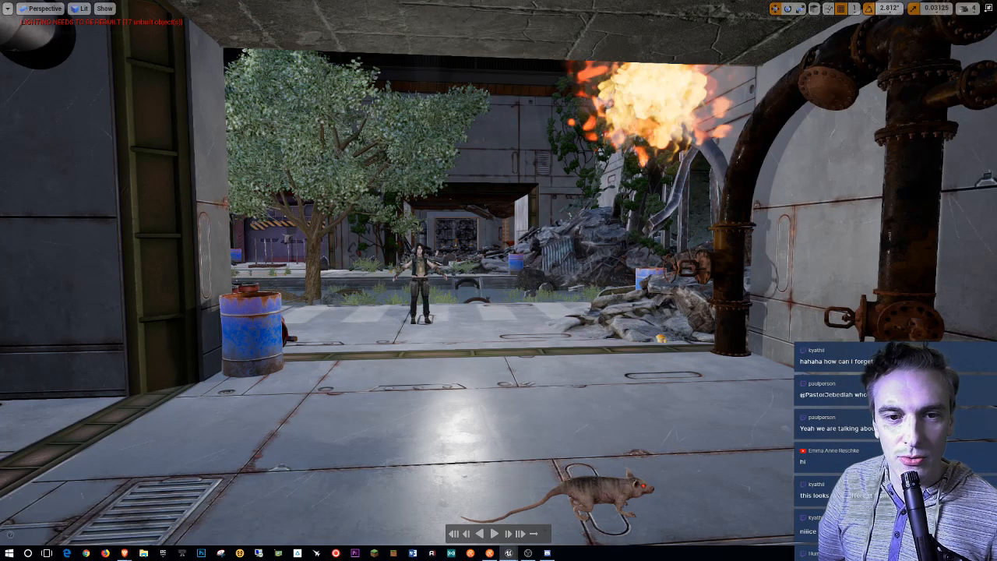
{"action": "key", "text": "s"}
{"action": "right_click_drag", "start_coordinate": [416, 363], "coordinate": [436, 363]}
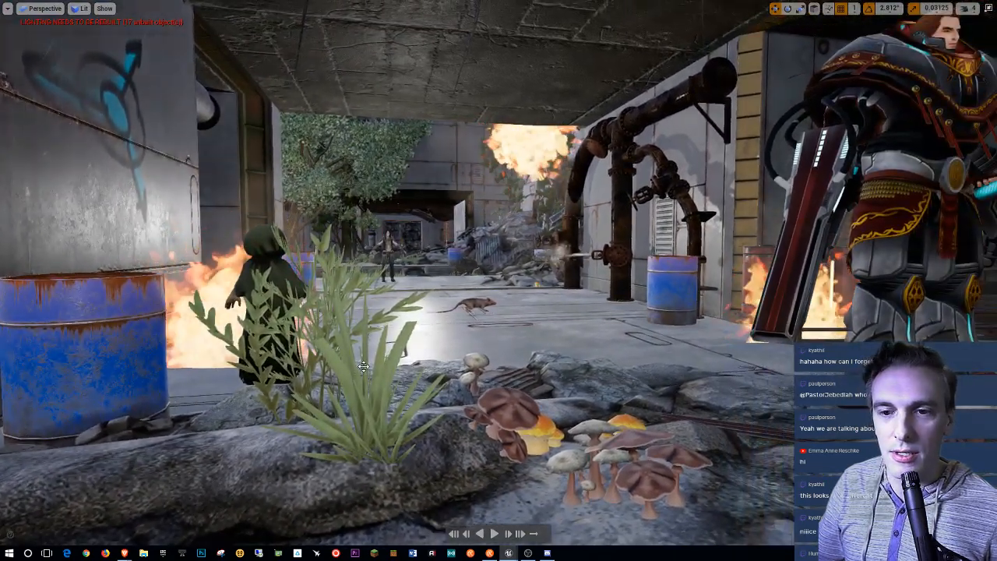
{"action": "key", "text": "F11"}
{"action": "right_click_drag", "start_coordinate": [400, 255], "coordinate": [426, 259]}
{"action": "key", "text": "s"}
{"action": "key", "text": "w"}
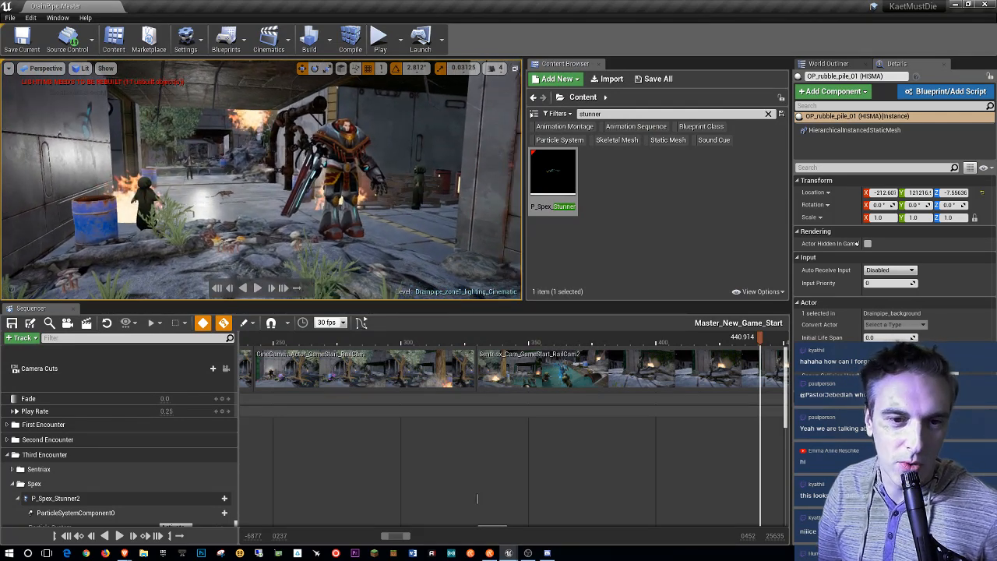
Step: Play the cinematic from the start through the camera cuts and pause at about frame 416
{"action": "left_click", "coordinate": [67, 536]}
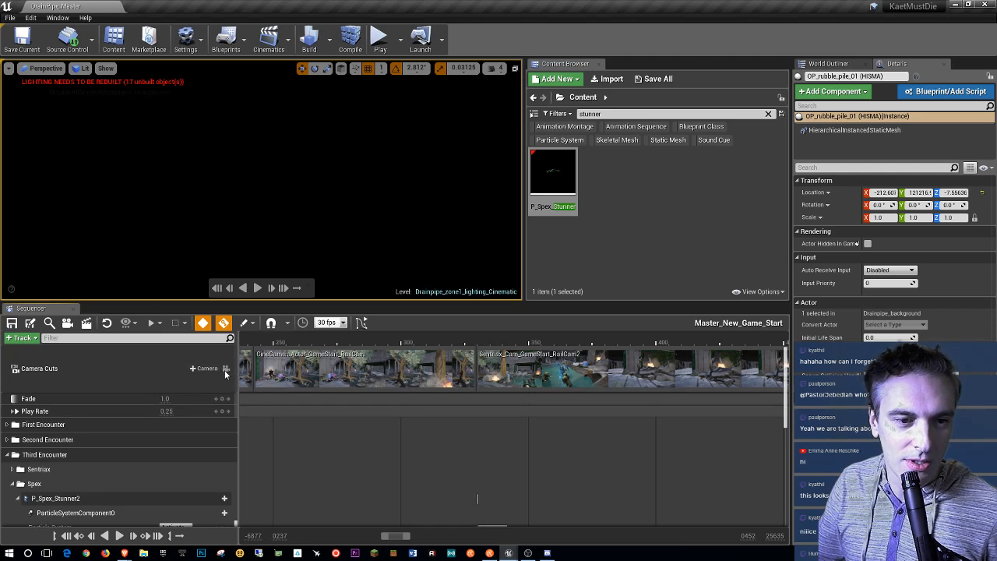
{"action": "left_click", "coordinate": [261, 288]}
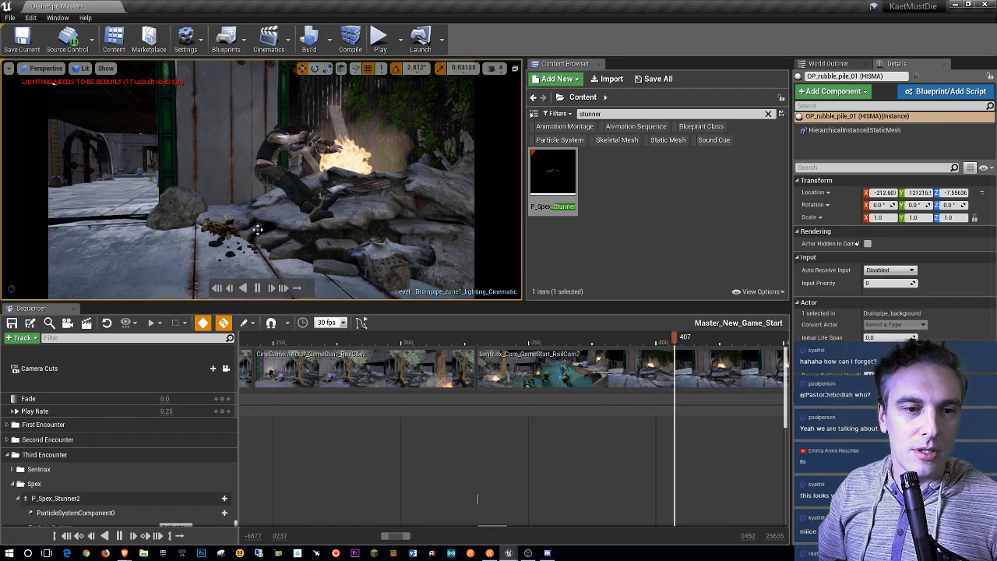
{"action": "left_click", "coordinate": [257, 287]}
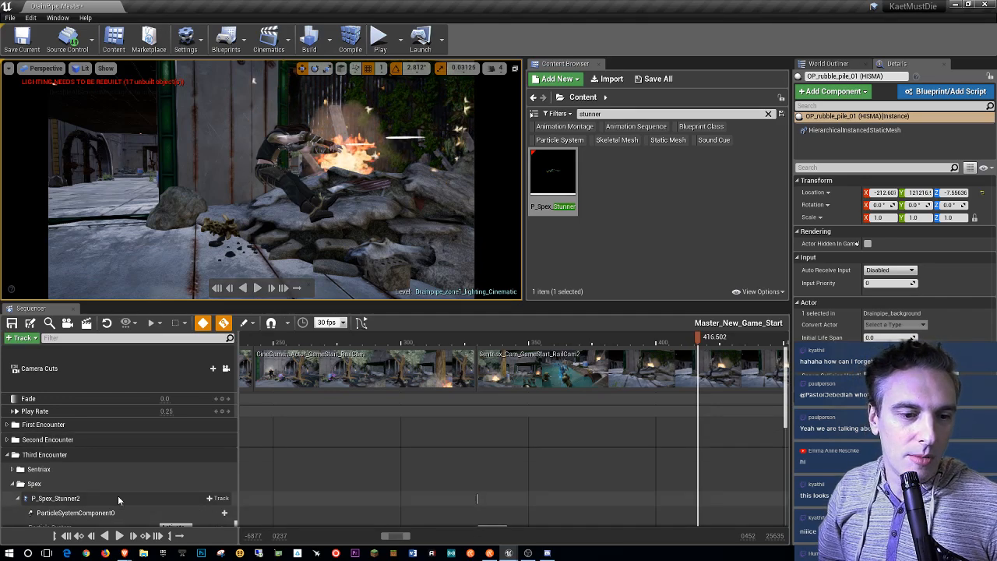
Step: Leave the camera cuts view and examine the paused battle scene from free viewpoints around the pool and street
{"action": "left_click", "coordinate": [226, 373]}
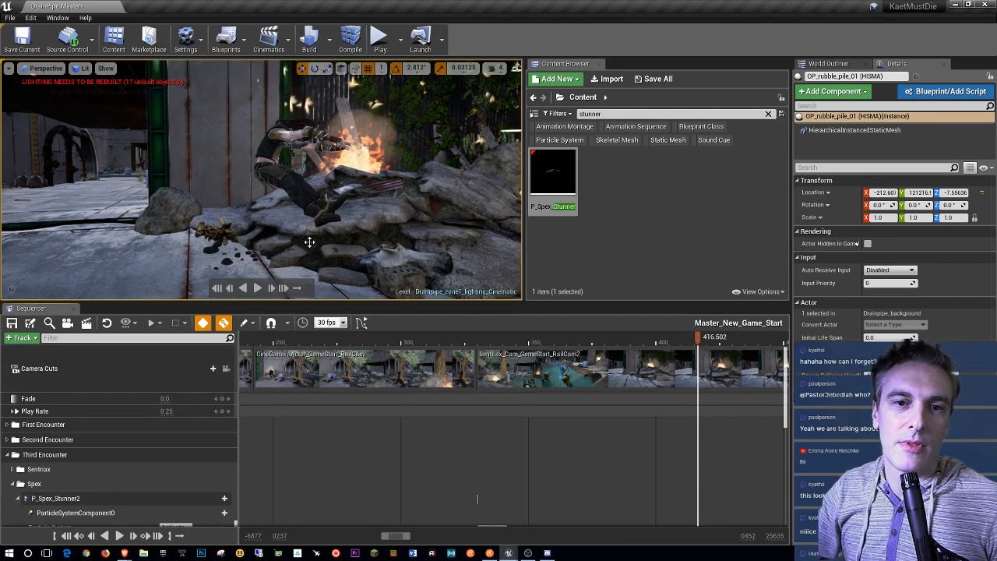
{"action": "key", "text": "w"}
{"action": "right_click_drag", "start_coordinate": [261, 180], "coordinate": [325, 214]}
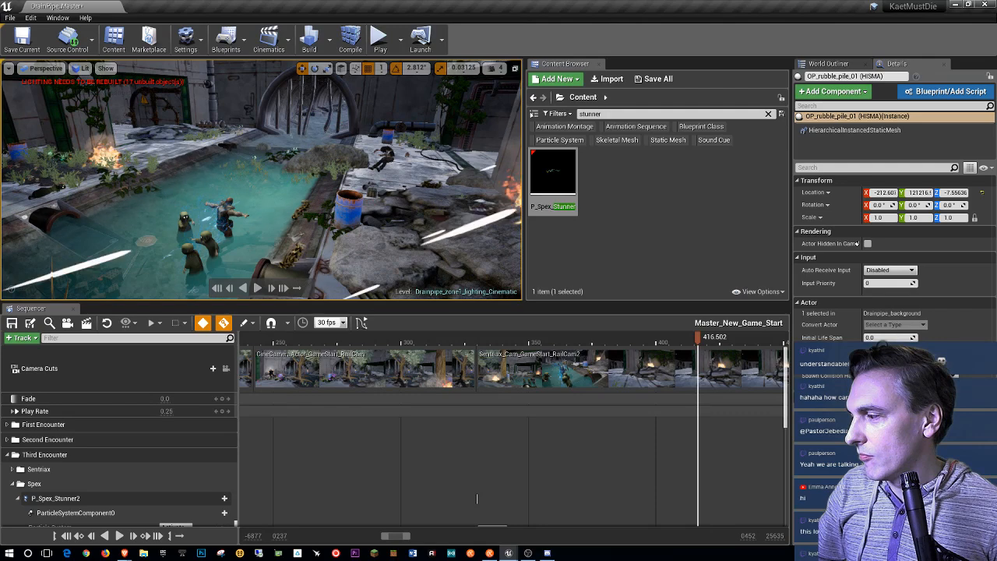
{"action": "right_click_drag", "start_coordinate": [262, 181], "coordinate": [421, 176]}
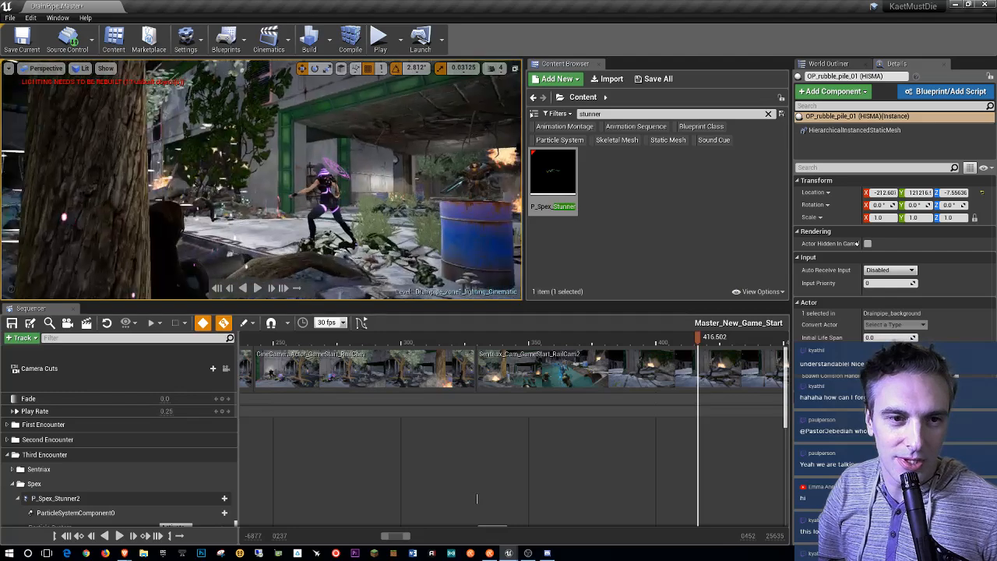
Step: Select the P_Spex_Stunner3 effect at a Spex character's hand in the pool and move the playhead to frame 330.344
{"action": "right_click_drag", "start_coordinate": [262, 180], "coordinate": [257, 177]}
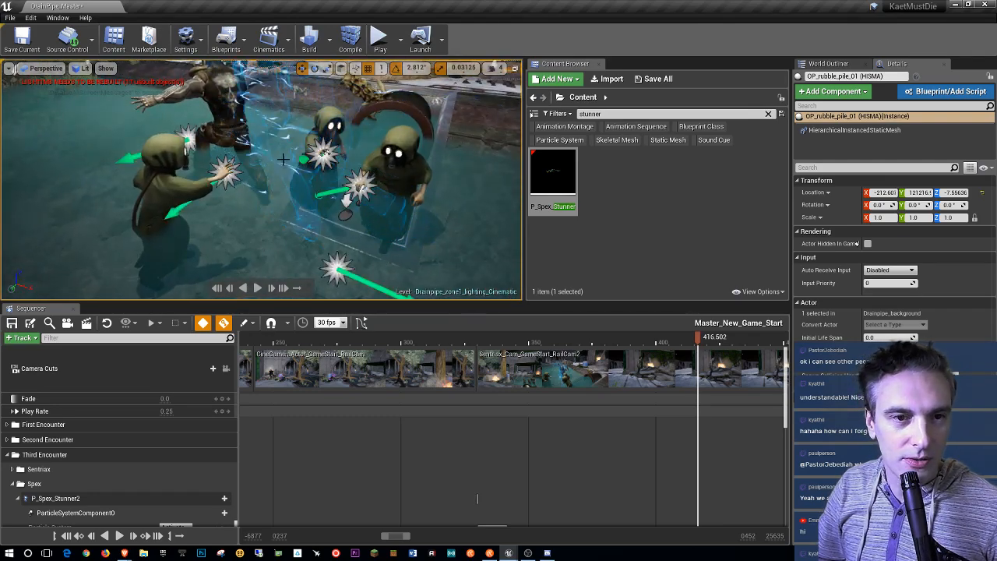
{"action": "left_click", "coordinate": [323, 156]}
{"action": "mouse_move", "coordinate": [323, 156]}
{"action": "right_mouse_down"}
{"action": "mouse_move", "coordinate": [311, 150]}
{"action": "mouse_move", "coordinate": [327, 178]}
{"action": "mouse_move", "coordinate": [324, 158]}
{"action": "right_mouse_up"}
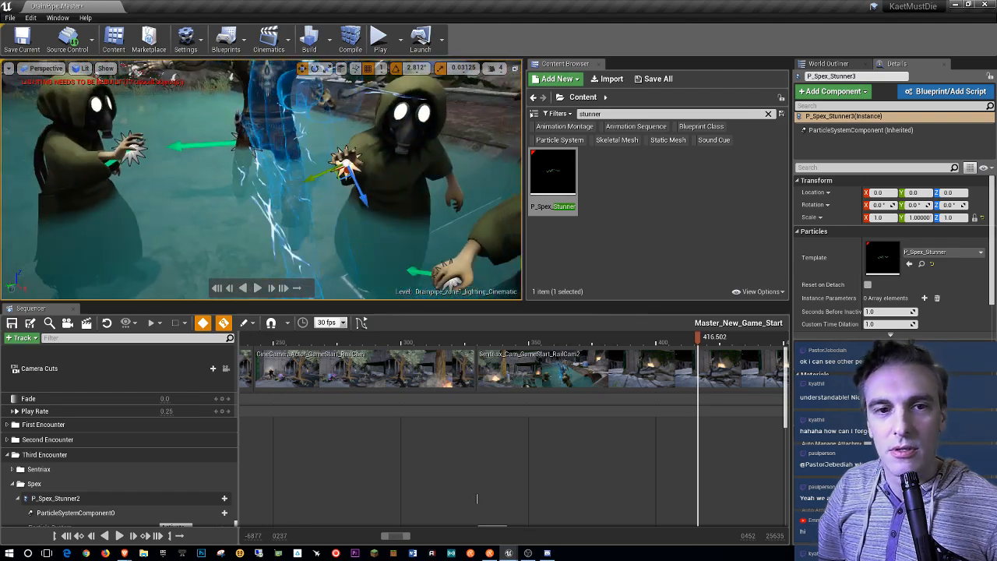
{"action": "left_click_drag", "start_coordinate": [695, 364], "coordinate": [480, 352]}
{"action": "scroll", "coordinate": [134, 449], "scroll_direction": "down", "scroll_amount": 4}
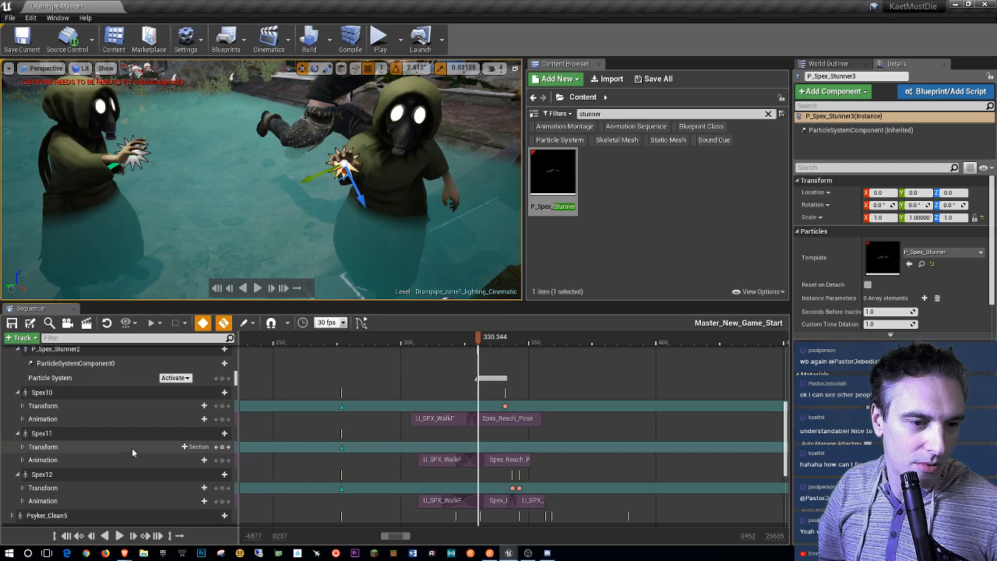
{"action": "scroll", "coordinate": [134, 433], "scroll_direction": "up", "scroll_amount": 1}
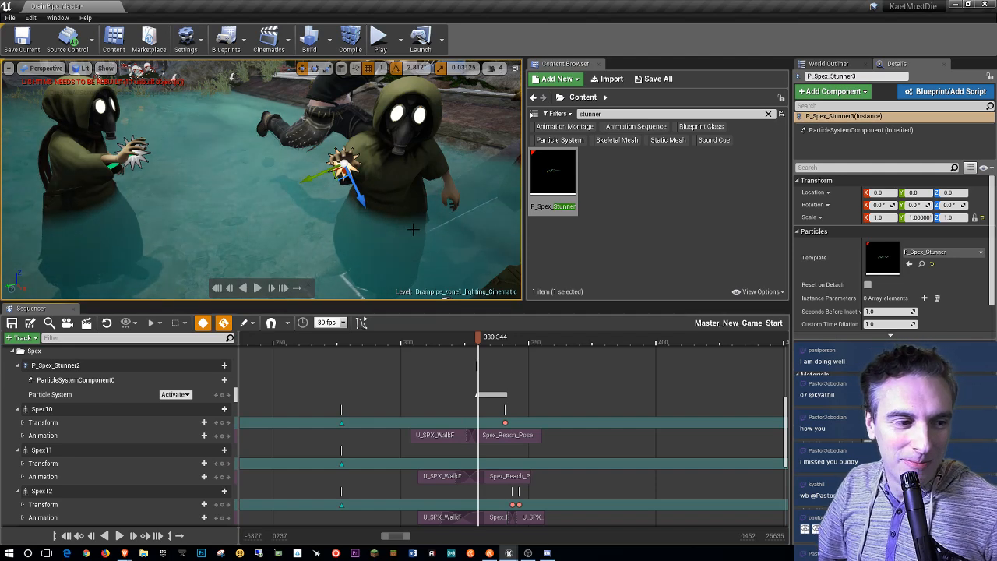
Step: Rotate P_Spex_Stunner3 at the Spex character's hand and key its Auto Activate property into the sequence at frame 330.344
{"action": "key", "text": "s"}
{"action": "mouse_move", "coordinate": [413, 230]}
{"action": "right_mouse_down"}
{"action": "mouse_move", "coordinate": [389, 220]}
{"action": "mouse_move", "coordinate": [400, 226]}
{"action": "right_mouse_up"}
{"action": "key", "text": "w"}
{"action": "scroll", "coordinate": [926, 331], "scroll_direction": "down", "scroll_amount": 9}
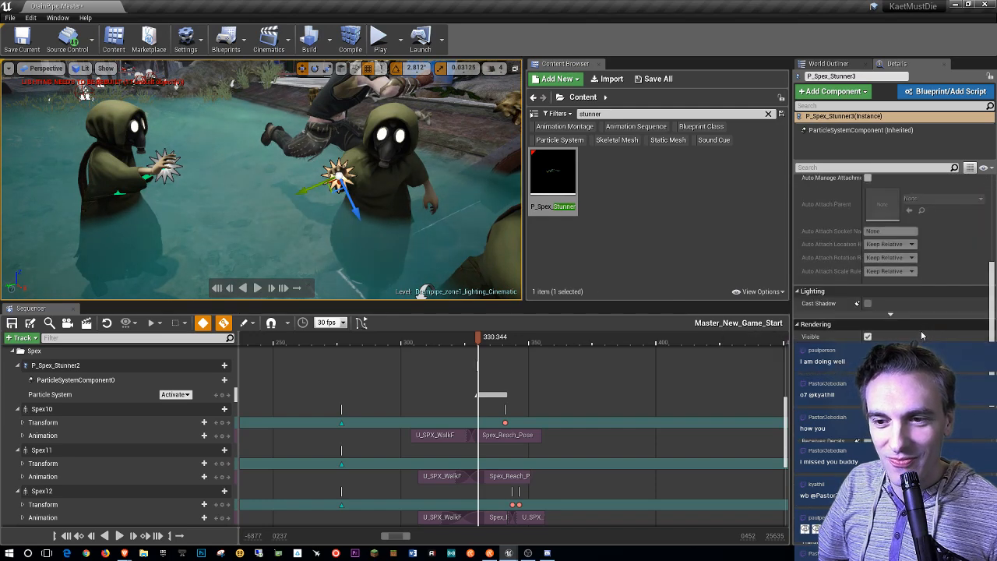
{"action": "scroll", "coordinate": [926, 332], "scroll_direction": "down", "scroll_amount": 10}
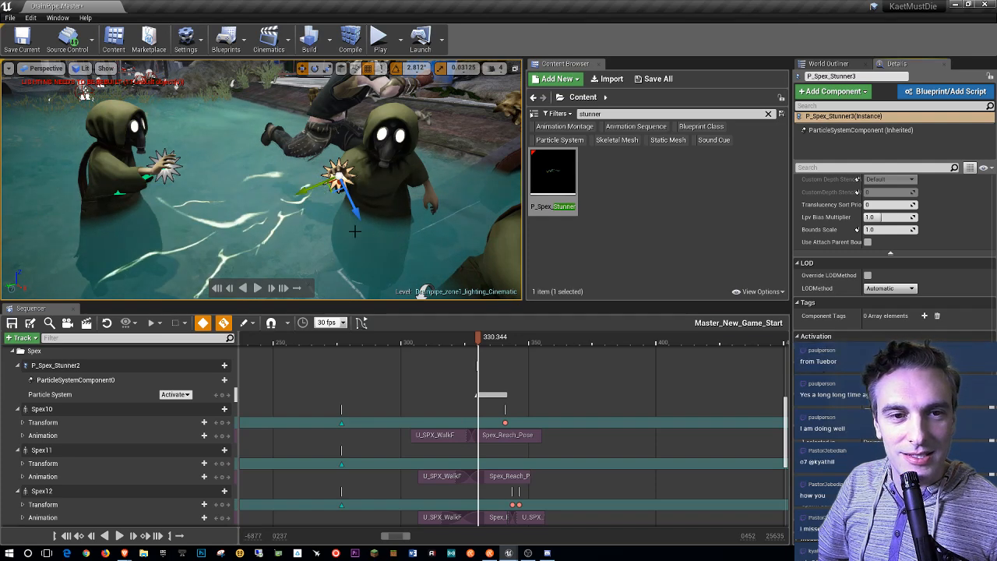
{"action": "right_click_drag", "start_coordinate": [286, 166], "coordinate": [304, 174]}
{"action": "key", "text": "space"}
{"action": "key", "text": "space"}
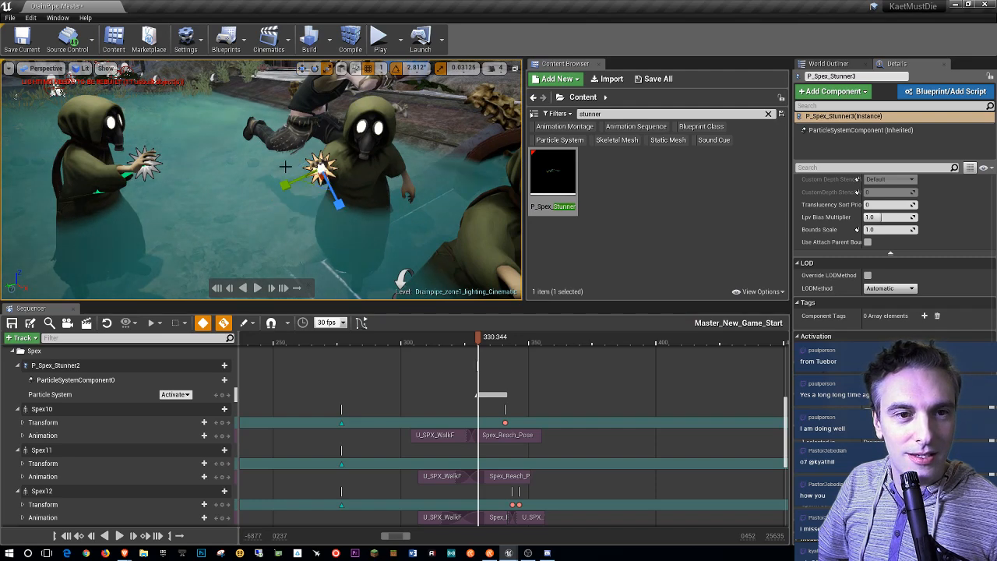
{"action": "key", "text": "space"}
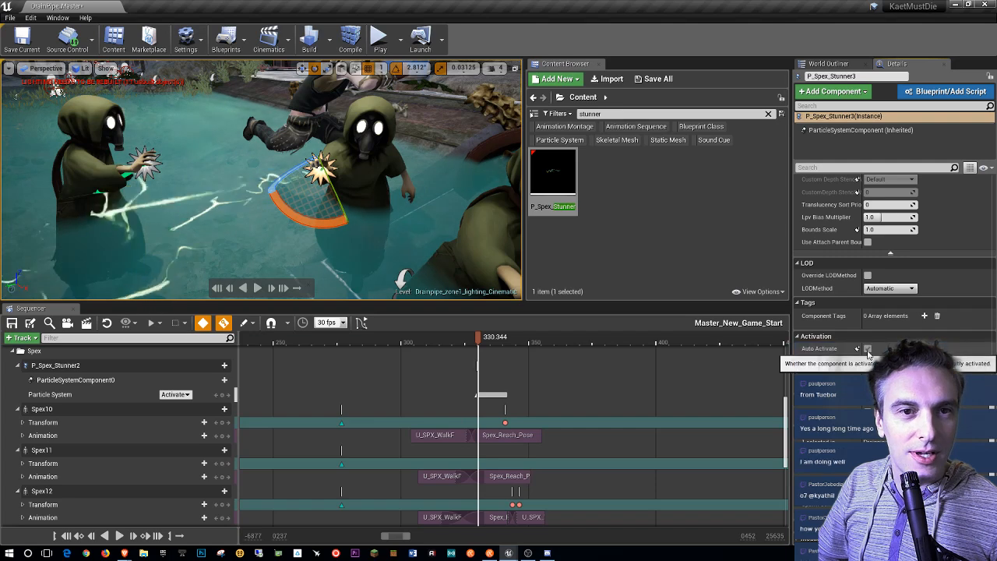
{"action": "left_click_drag", "start_coordinate": [286, 175], "coordinate": [322, 161]}
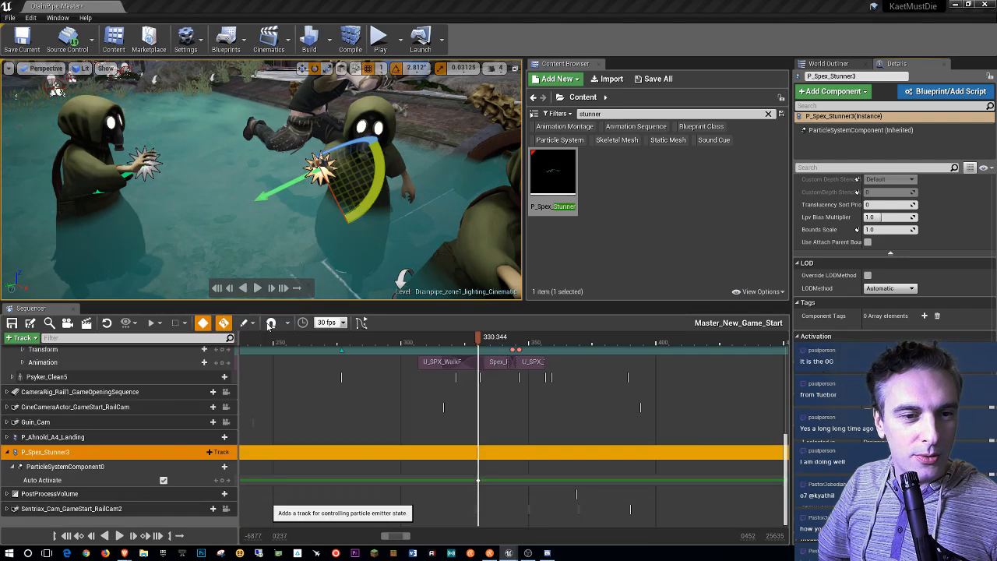
Step: Give P_Spex_Stunner3 a Particle System track and delete its Auto Activate track
{"action": "left_click", "coordinate": [262, 492]}
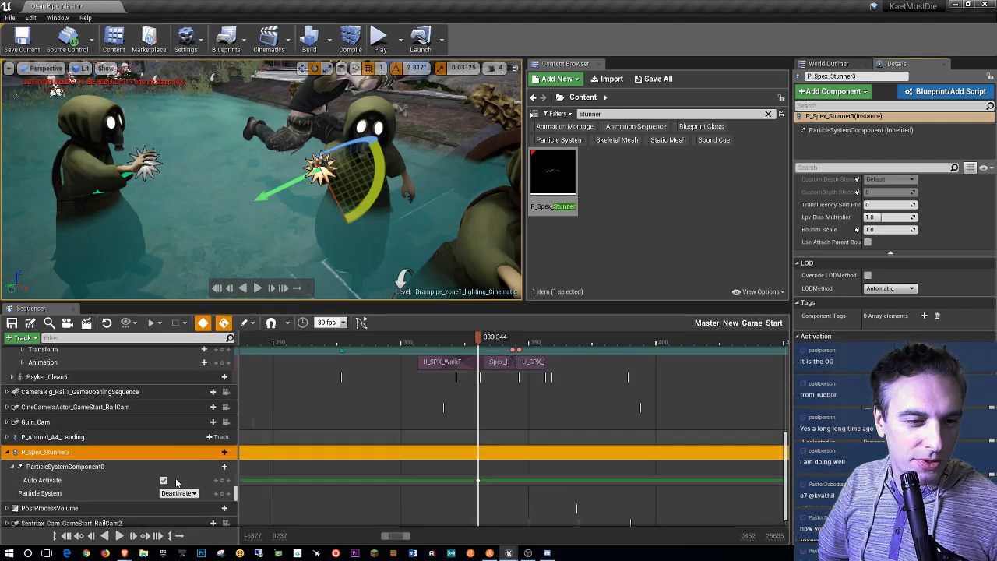
{"action": "left_click", "coordinate": [95, 480]}
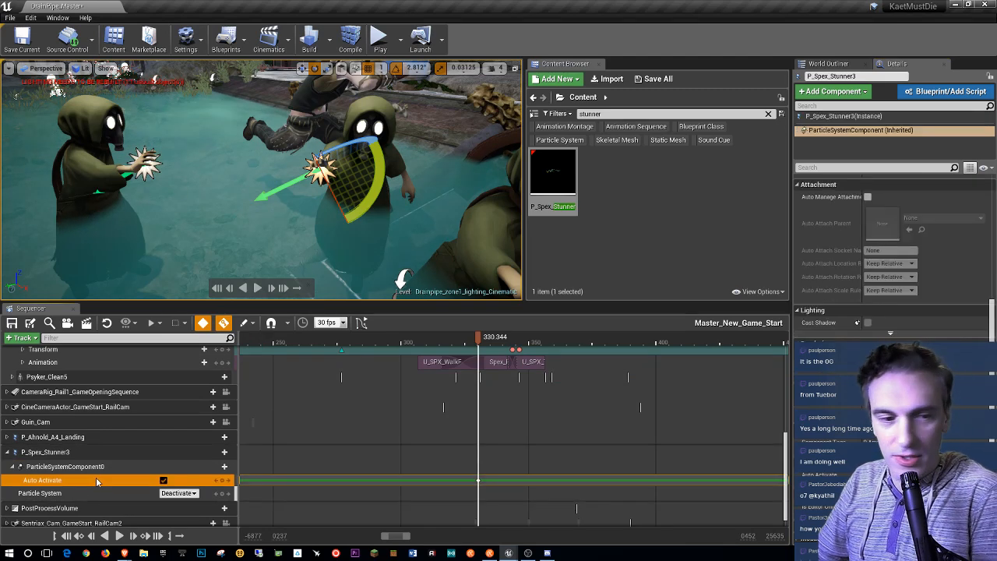
{"action": "key", "text": "Delete"}
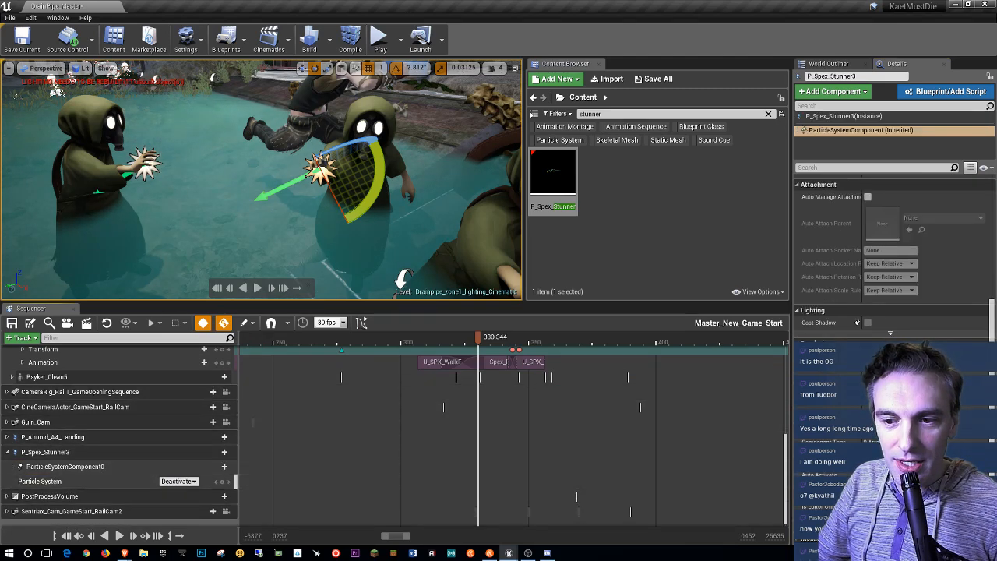
Step: Set P_Spex_Stunner3's Particle System track to Activate and add a key at frame 330.344
{"action": "left_click", "coordinate": [186, 453]}
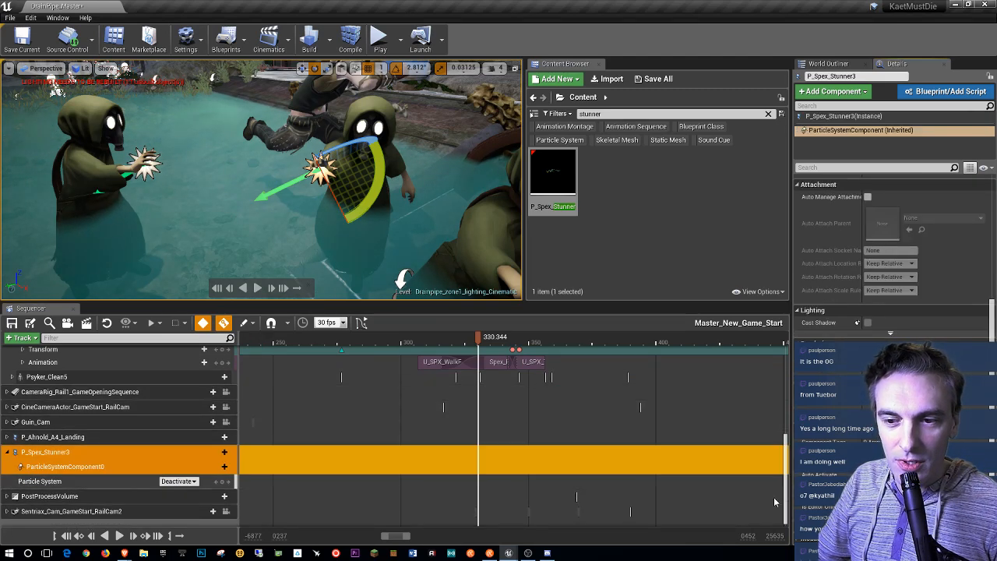
{"action": "left_click", "coordinate": [176, 480]}
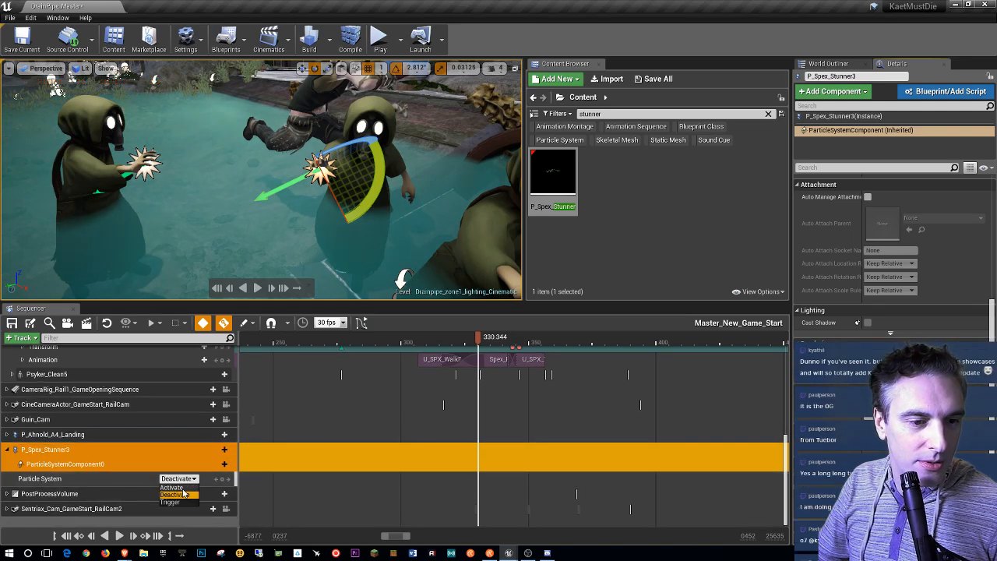
{"action": "left_click", "coordinate": [181, 488]}
{"action": "left_click", "coordinate": [224, 480]}
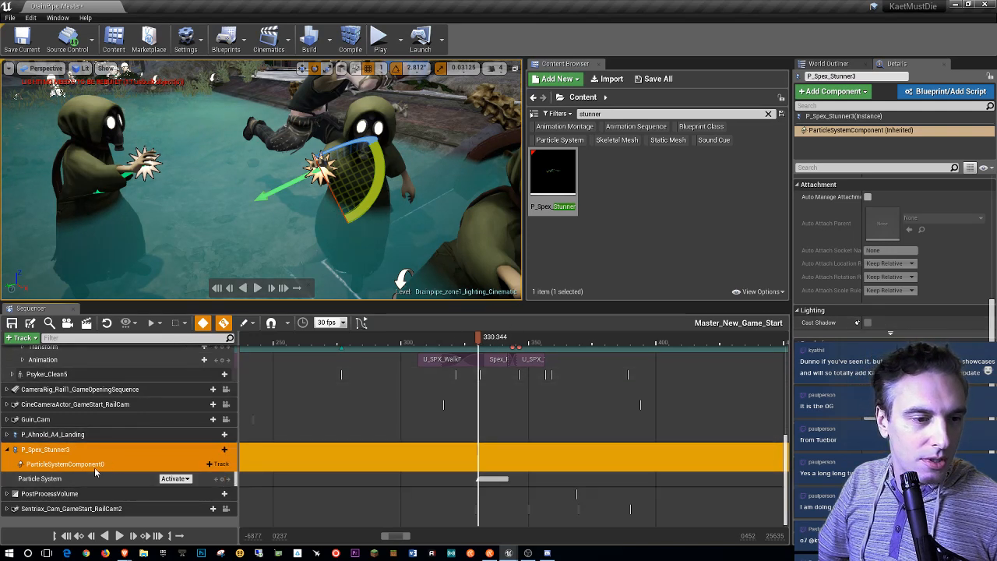
Step: Move P_Spex_Stunner3 into the Spex folder of Third Encounter and select P_Spex_Stunner2 to check its settings
{"action": "scroll", "coordinate": [129, 436], "scroll_direction": "up", "scroll_amount": 4}
{"action": "scroll", "coordinate": [129, 436], "scroll_direction": "down", "scroll_amount": 2}
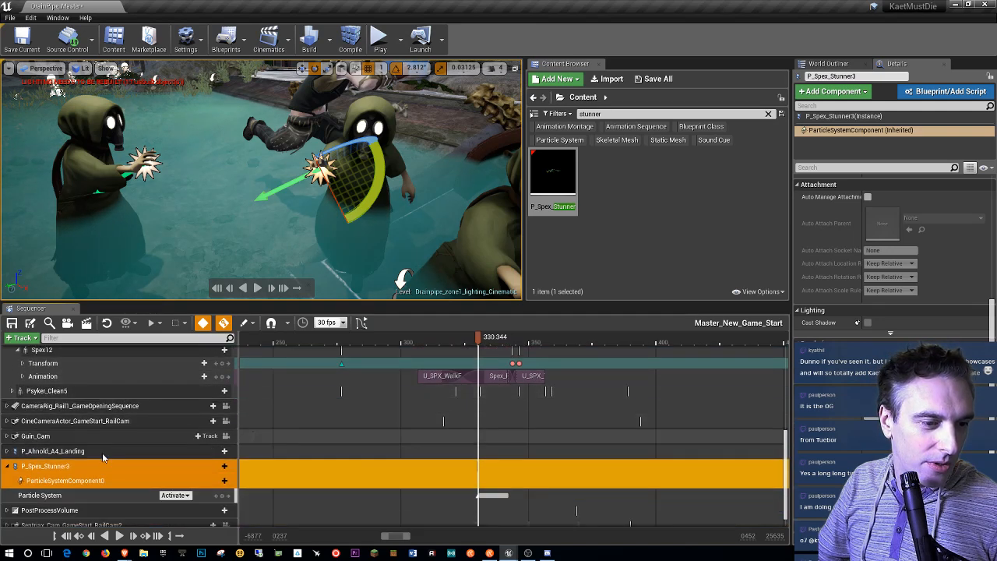
{"action": "left_click_drag", "start_coordinate": [52, 470], "coordinate": [70, 393]}
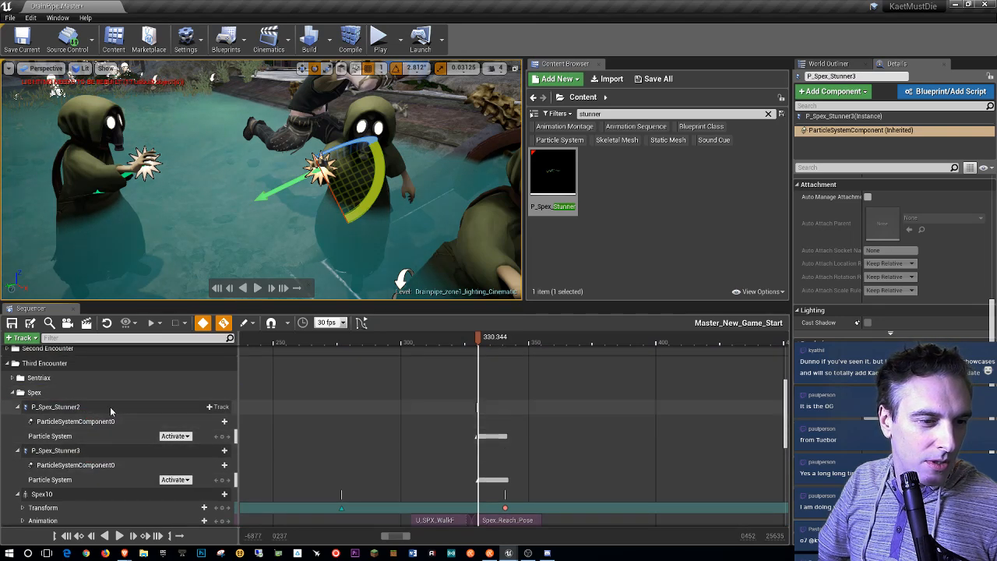
{"action": "left_click", "coordinate": [117, 406]}
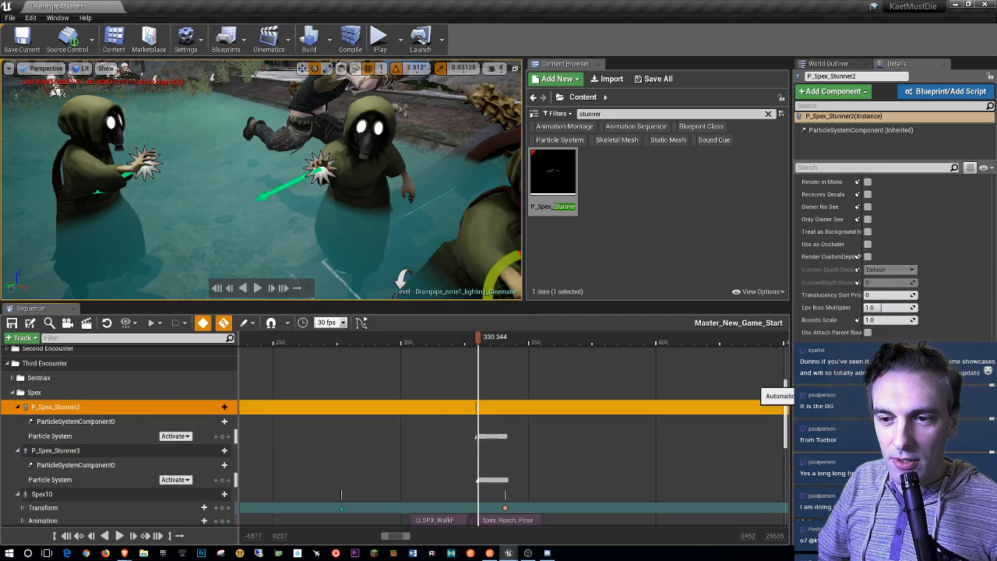
{"action": "scroll", "coordinate": [166, 438], "scroll_direction": "down", "scroll_amount": 3}
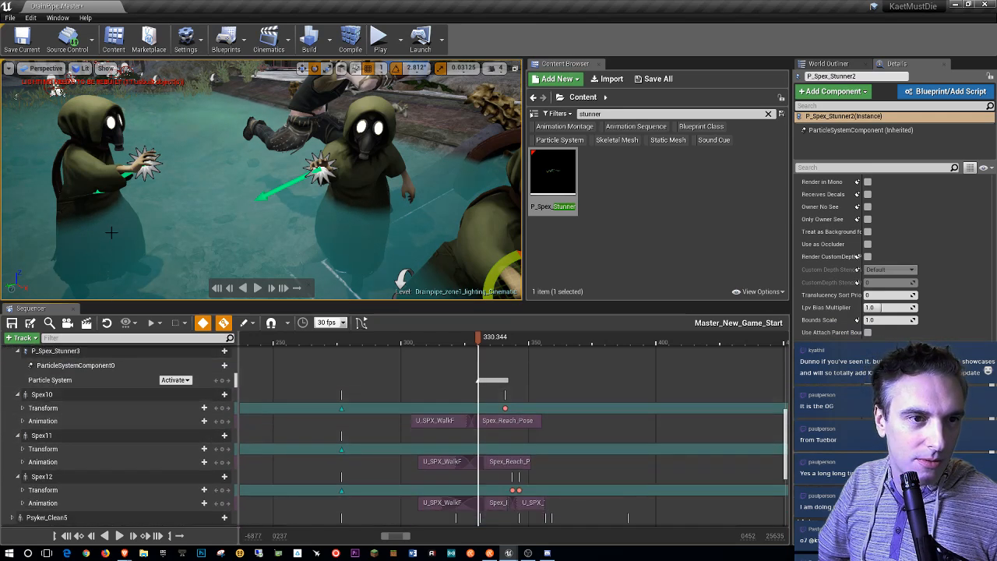
Step: Select the P_Spex_Stunner5 effect at the other Spex character's hand and rotate it to aim away from the hand
{"action": "left_click", "coordinate": [144, 162]}
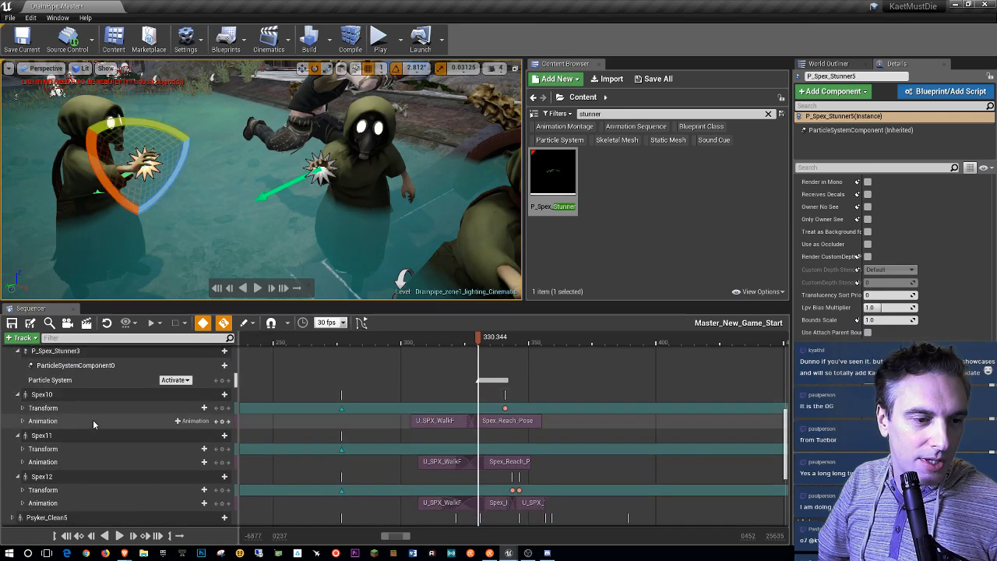
{"action": "scroll", "coordinate": [112, 466], "scroll_direction": "down", "scroll_amount": 4}
{"action": "scroll", "coordinate": [857, 234], "scroll_direction": "down", "scroll_amount": 2}
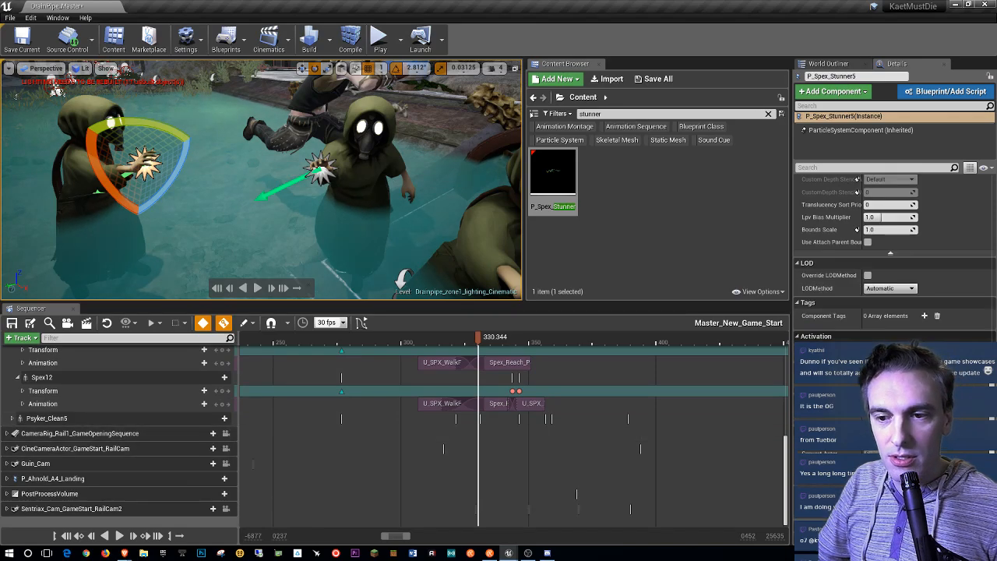
{"action": "left_click_drag", "start_coordinate": [311, 187], "coordinate": [109, 187], "text": "alt"}
{"action": "right_click_drag", "start_coordinate": [261, 179], "coordinate": [226, 223]}
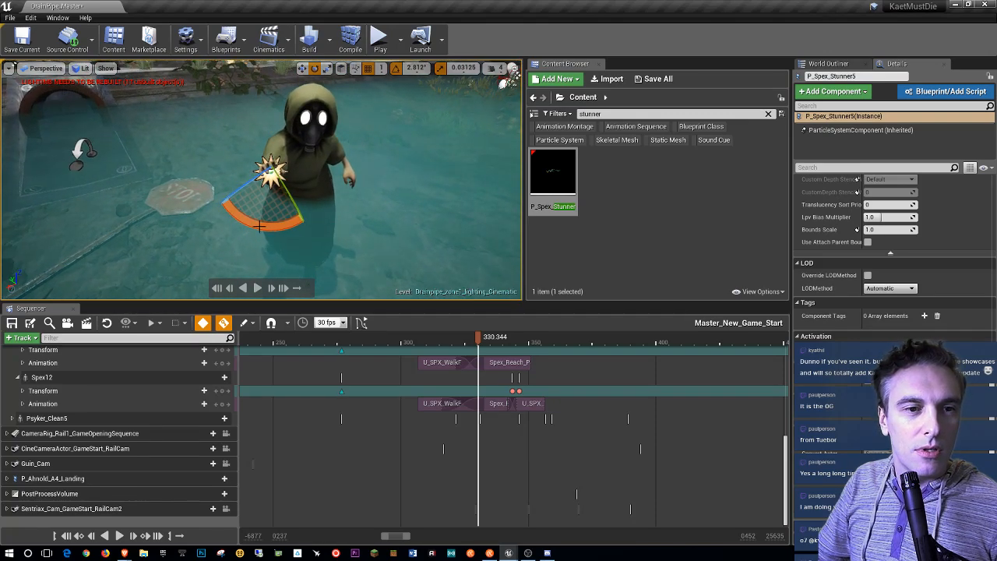
{"action": "left_click_drag", "start_coordinate": [234, 191], "coordinate": [204, 216]}
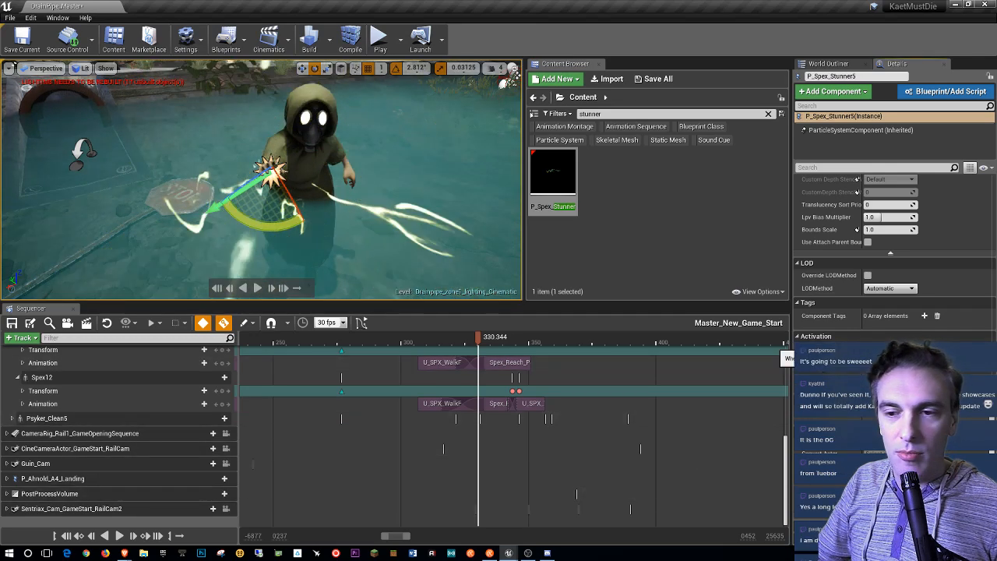
Step: Bring P_Spex_Stunner5 into the sequence with a Particle System track and delete its Auto Activate track
{"action": "left_click", "coordinate": [857, 349]}
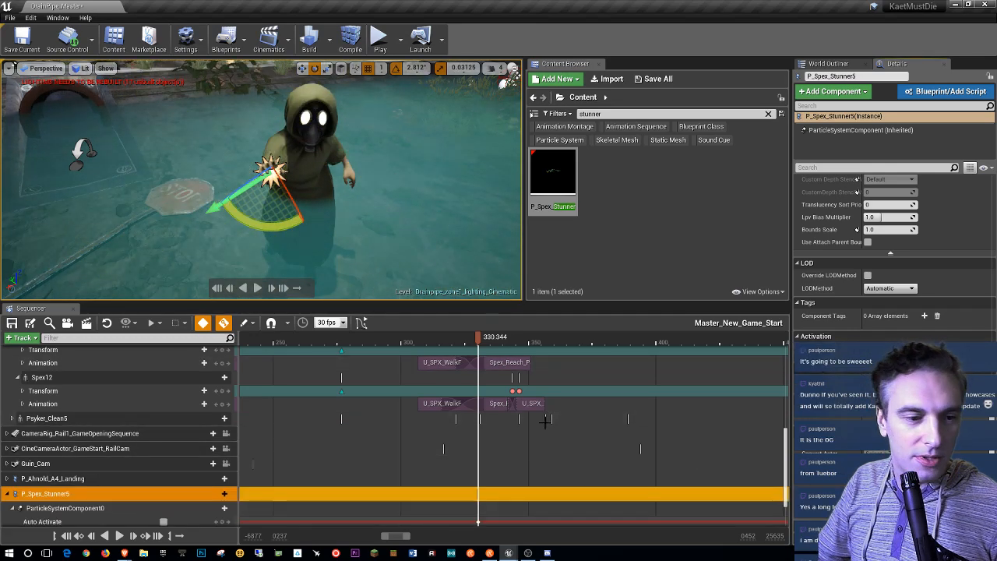
{"action": "scroll", "coordinate": [129, 458], "scroll_direction": "down", "scroll_amount": 2}
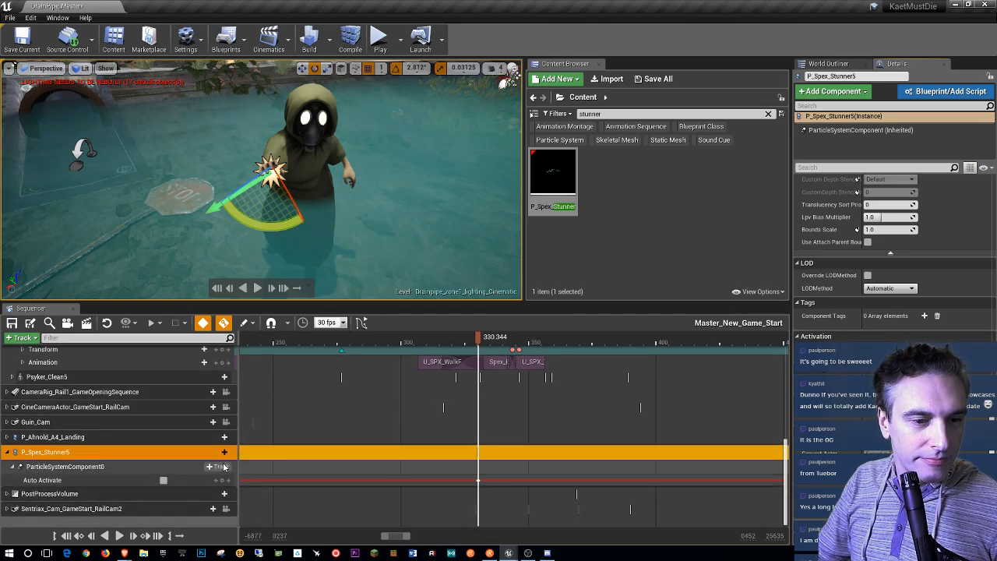
{"action": "left_click", "coordinate": [221, 452]}
{"action": "left_click", "coordinate": [243, 325]}
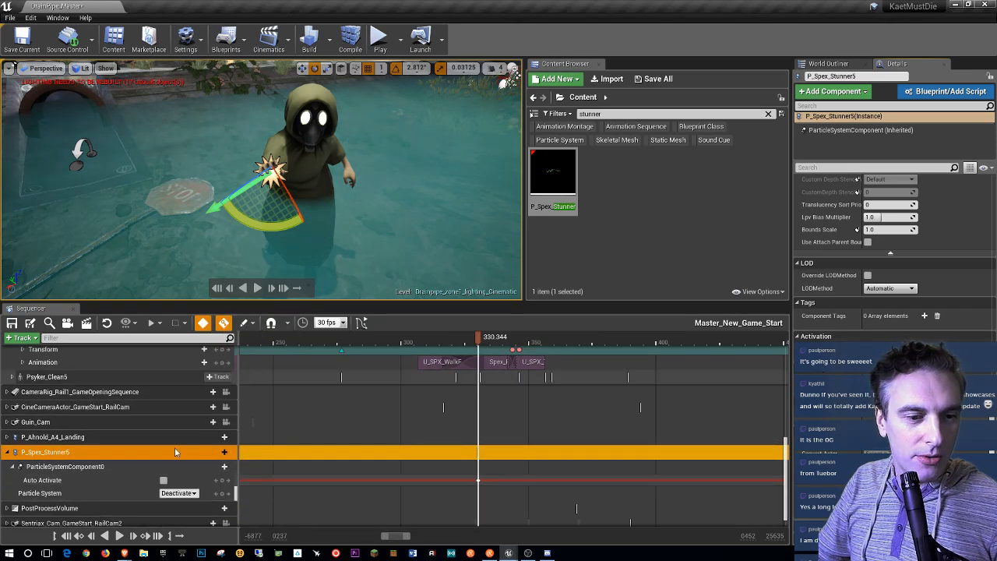
{"action": "left_click", "coordinate": [89, 479]}
{"action": "key", "text": "Delete"}
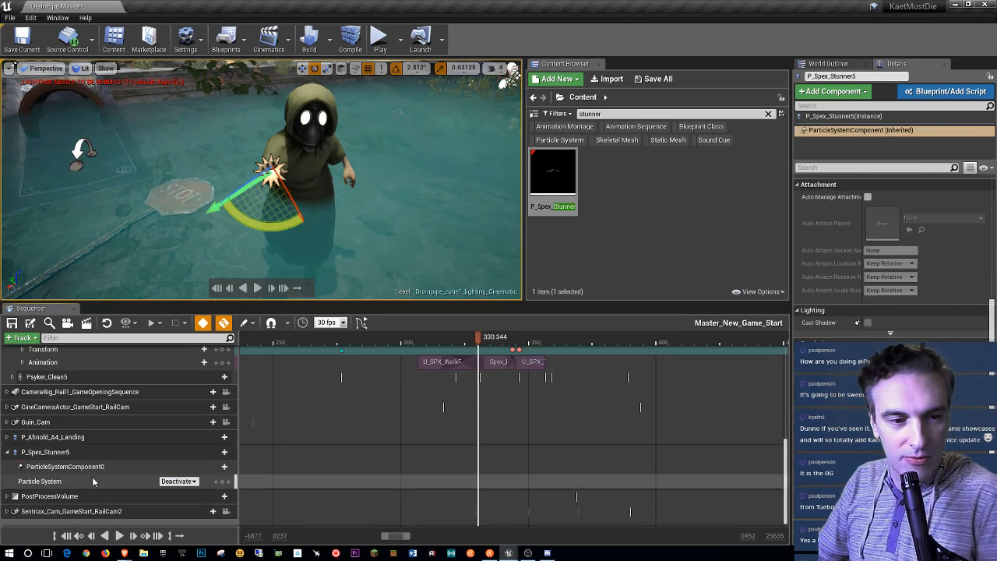
Step: Key P_Spex_Stunner5's Particle System track to Activate at frame 330.344 and move the effect into the Spex folder
{"action": "left_click", "coordinate": [179, 482]}
{"action": "left_click", "coordinate": [179, 490]}
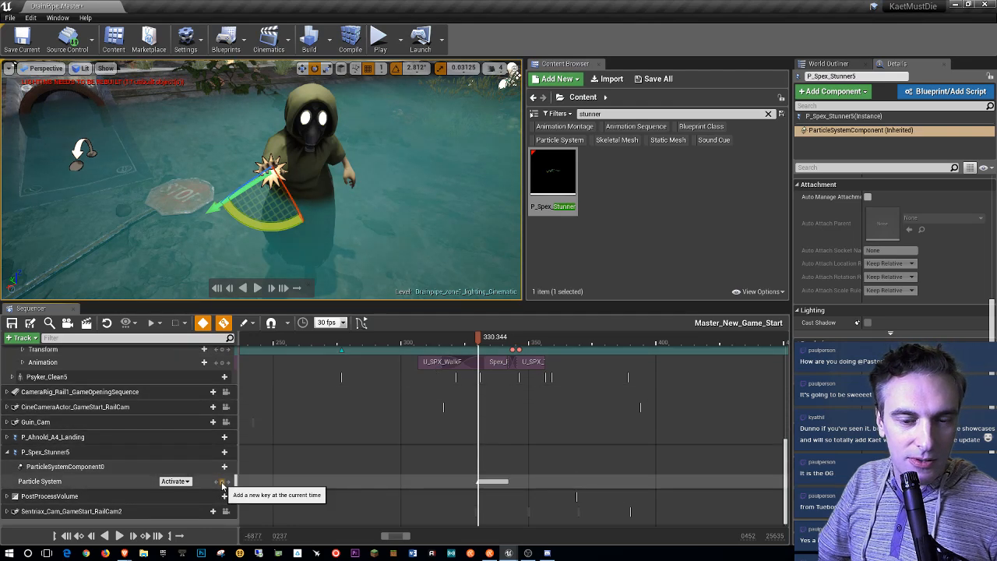
{"action": "left_click", "coordinate": [91, 457]}
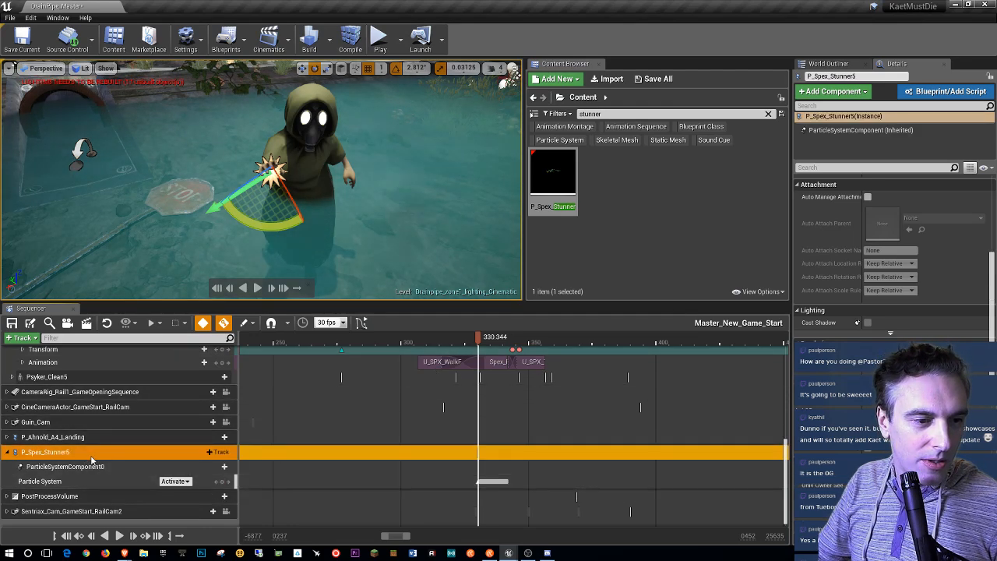
{"action": "left_click_drag", "start_coordinate": [94, 459], "coordinate": [48, 377]}
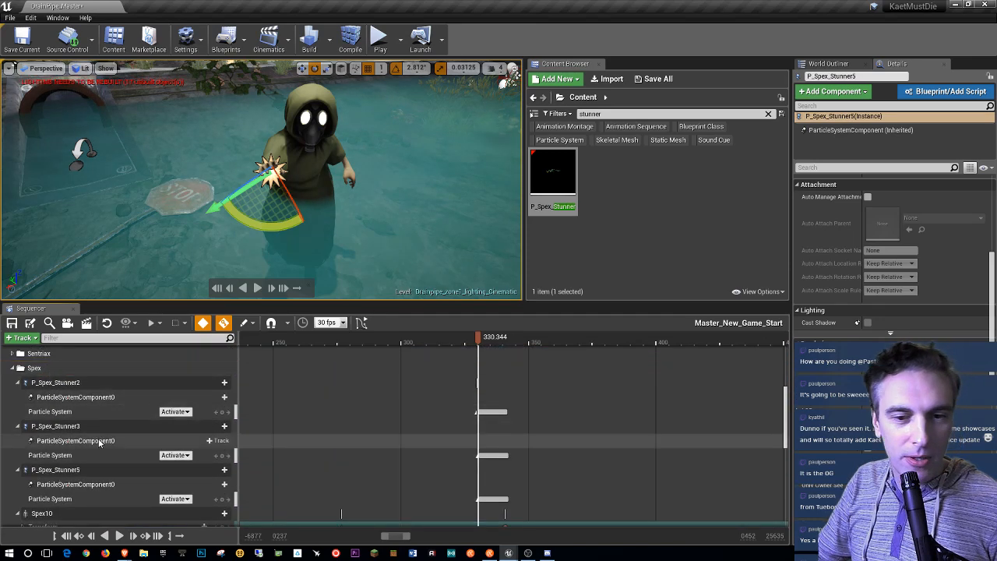
Step: Review the Spex folder's tracks and collapse P_Spex_Stunner2, P_Spex_Stunner3 and P_Spex_Stunner5
{"action": "scroll", "coordinate": [99, 439], "scroll_direction": "down", "scroll_amount": 3}
{"action": "scroll", "coordinate": [99, 439], "scroll_direction": "down", "scroll_amount": 1}
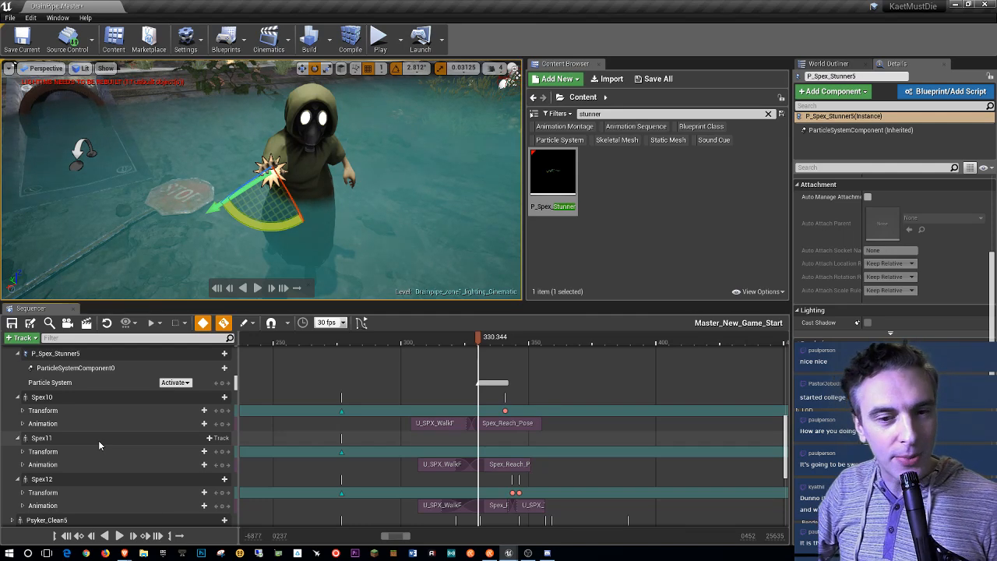
{"action": "scroll", "coordinate": [117, 450], "scroll_direction": "up", "scroll_amount": 3}
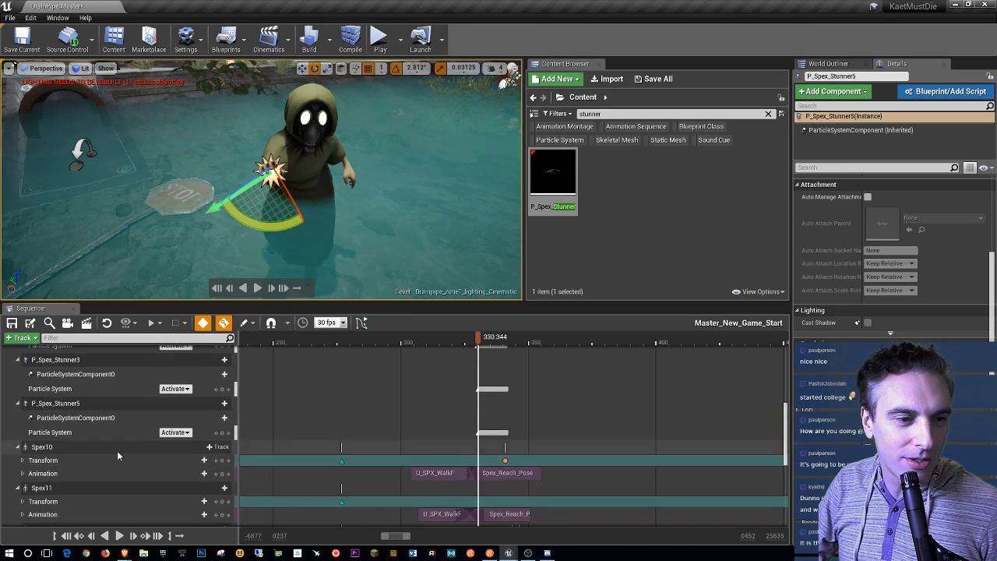
{"action": "scroll", "coordinate": [120, 448], "scroll_direction": "up", "scroll_amount": 2}
{"action": "scroll", "coordinate": [120, 449], "scroll_direction": "up", "scroll_amount": 3}
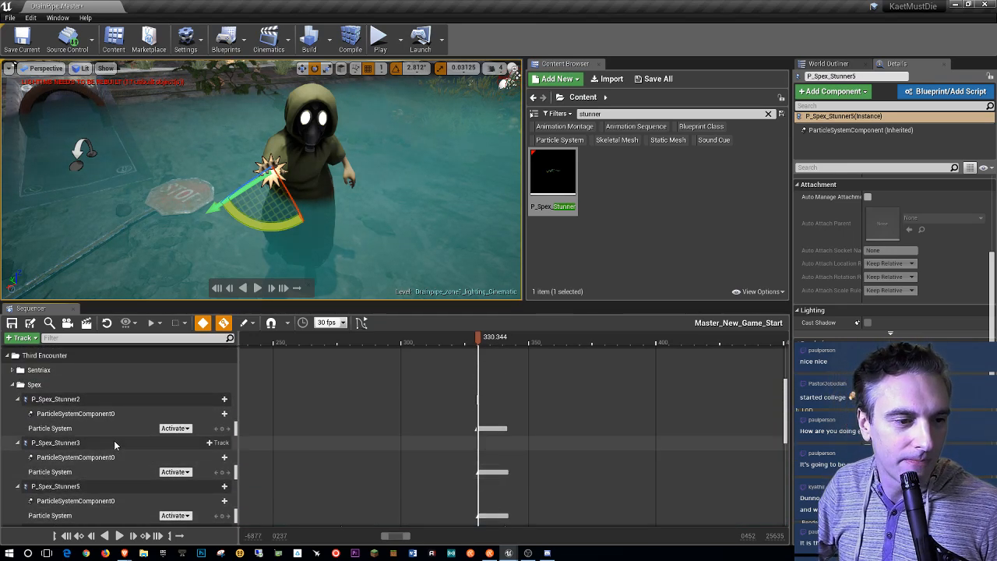
{"action": "left_click", "coordinate": [17, 400]}
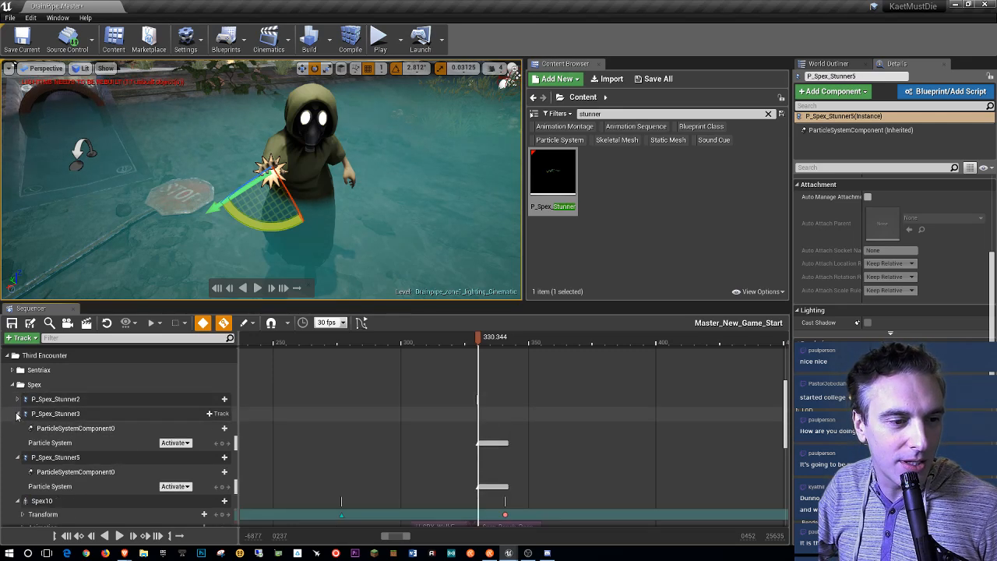
{"action": "left_click", "coordinate": [18, 414]}
{"action": "left_click", "coordinate": [17, 428]}
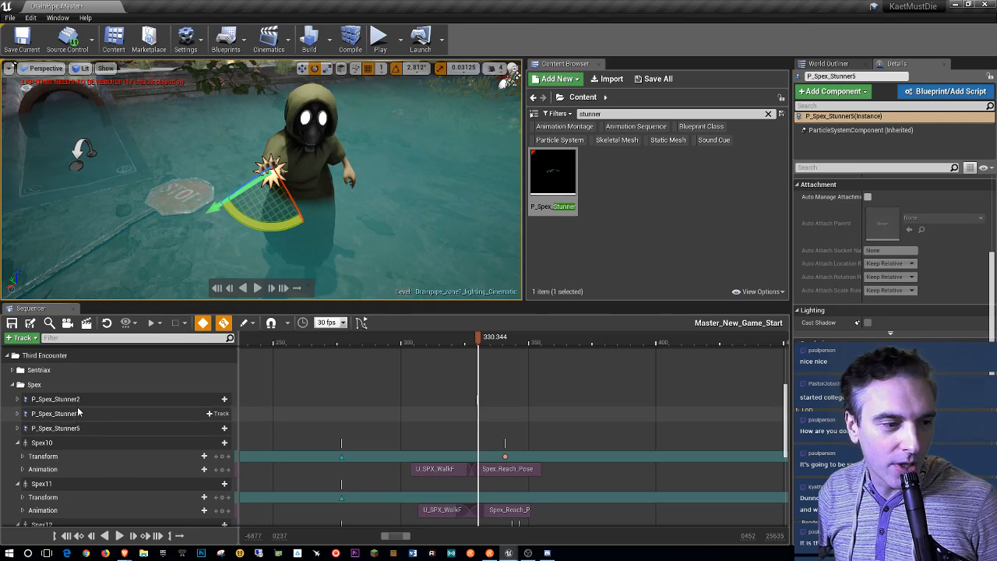
Step: Collapse the Spex10, Spex11 and Spex12 tracks under Third Encounter and select the Spex folder
{"action": "scroll", "coordinate": [91, 445], "scroll_direction": "down", "scroll_amount": 4}
{"action": "scroll", "coordinate": [91, 445], "scroll_direction": "up", "scroll_amount": 2}
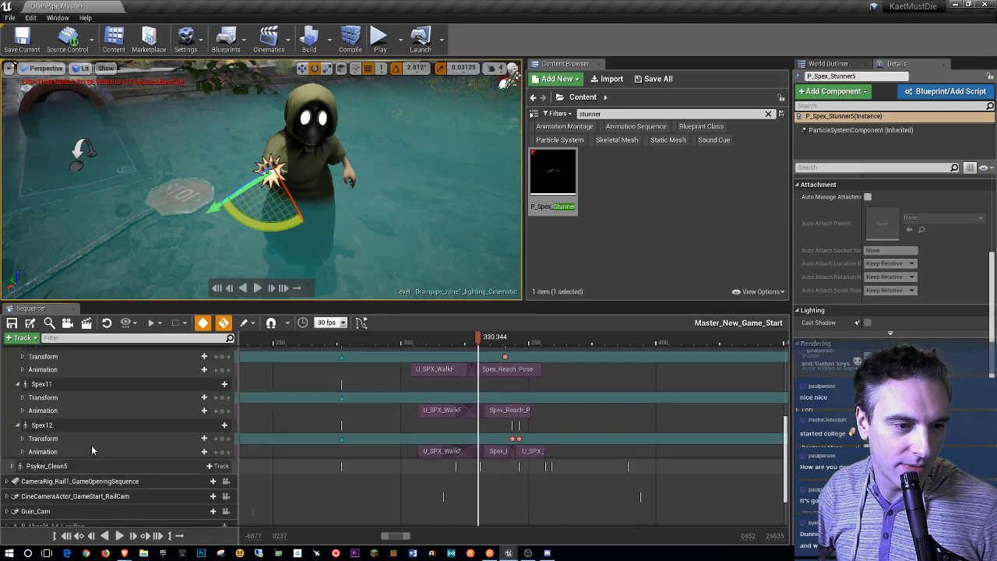
{"action": "left_click", "coordinate": [31, 393]}
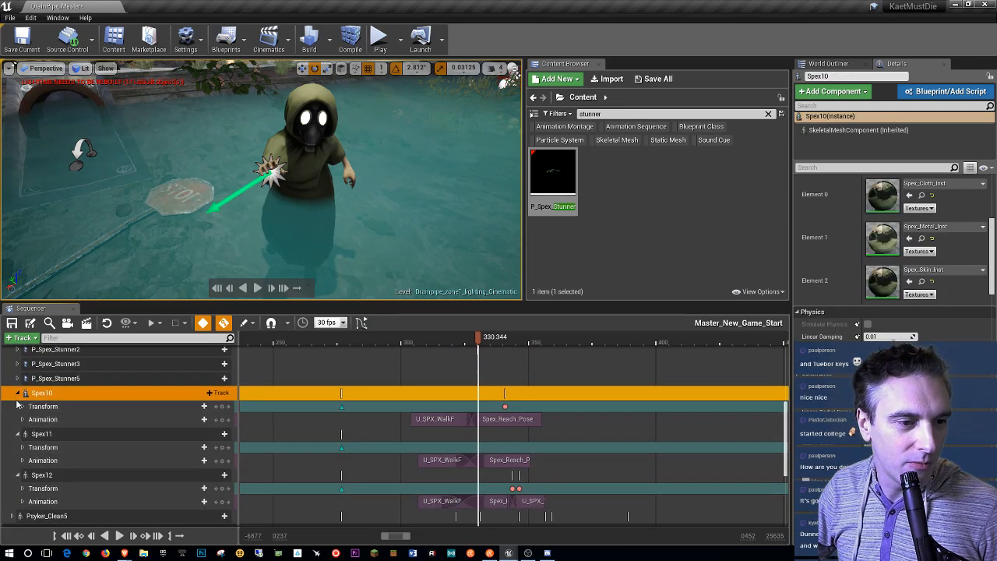
{"action": "left_click", "coordinate": [17, 393]}
{"action": "left_click", "coordinate": [16, 408]}
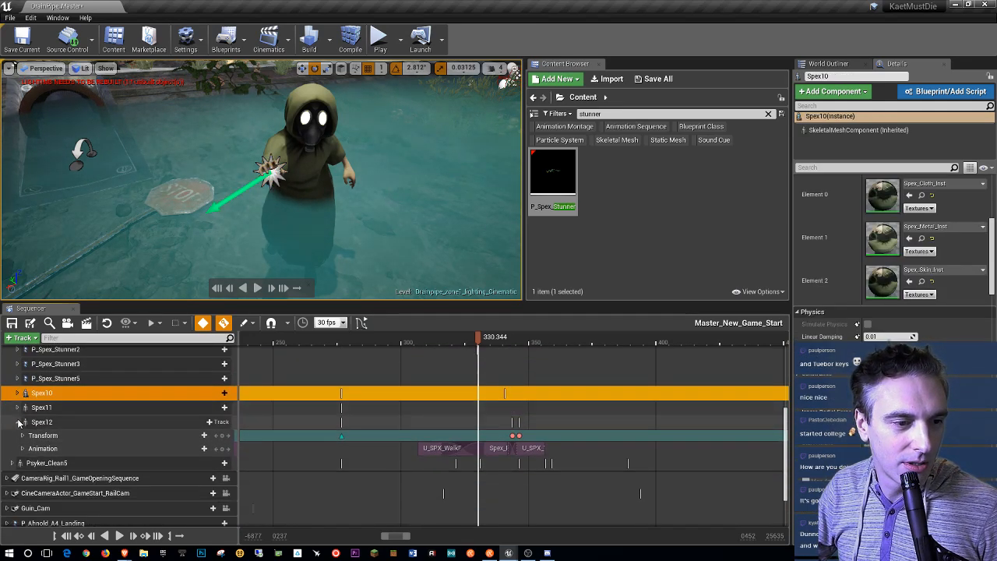
{"action": "left_click", "coordinate": [18, 422]}
{"action": "scroll", "coordinate": [103, 419], "scroll_direction": "up", "scroll_amount": 2}
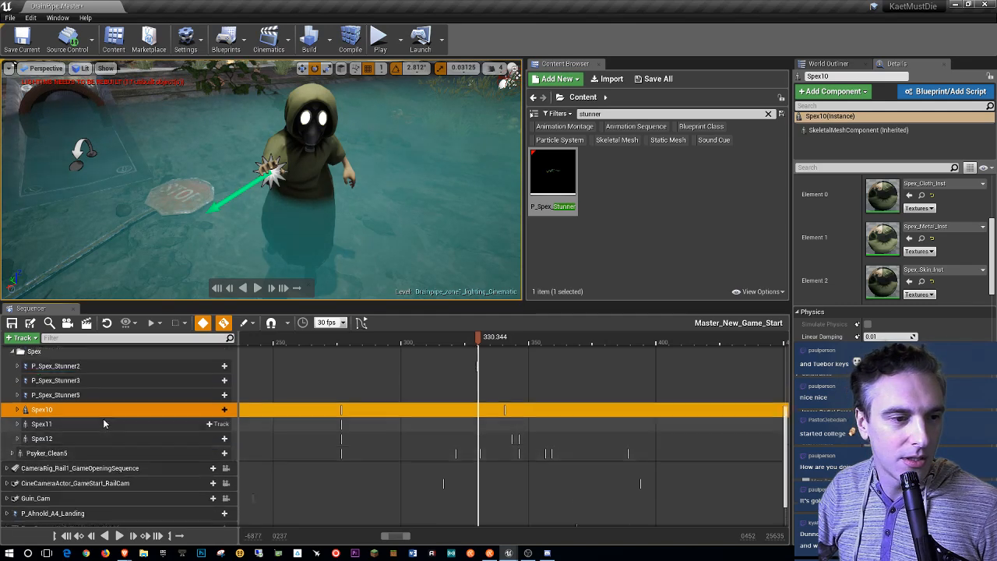
{"action": "left_click", "coordinate": [78, 386]}
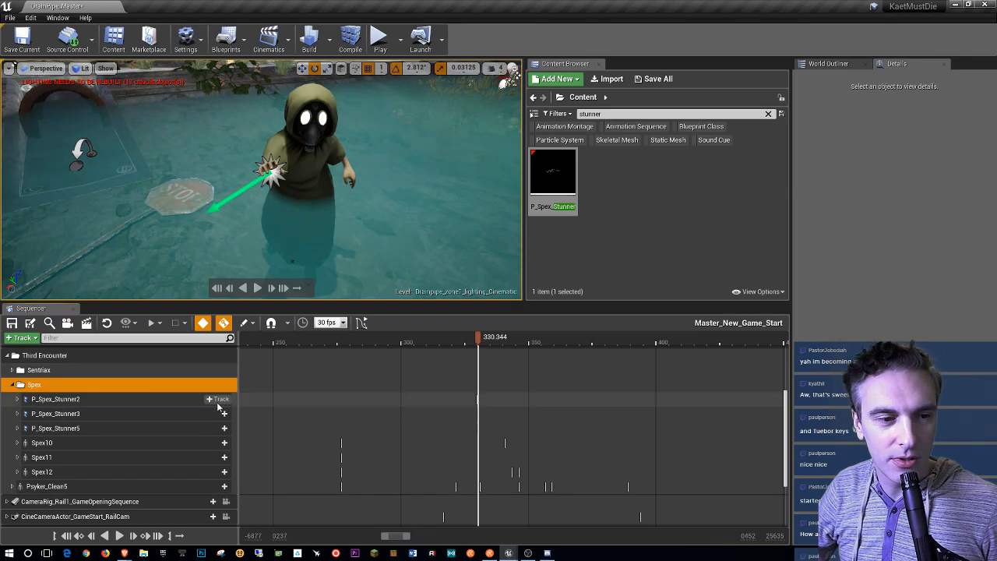
{"action": "scroll", "coordinate": [125, 447], "scroll_direction": "down", "scroll_amount": 2}
{"action": "scroll", "coordinate": [136, 419], "scroll_direction": "up", "scroll_amount": 3}
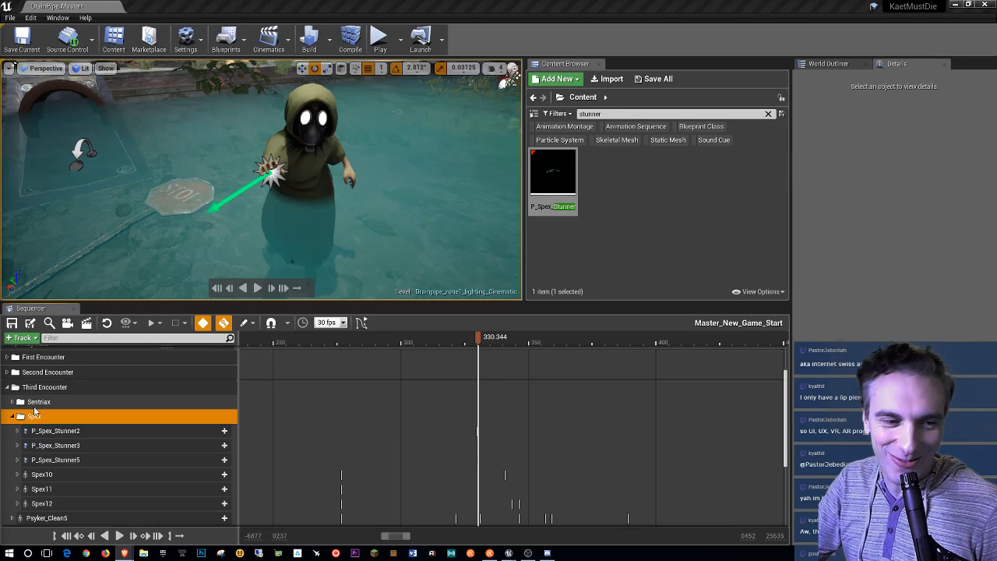
{"action": "scroll", "coordinate": [144, 450], "scroll_direction": "down", "scroll_amount": 3}
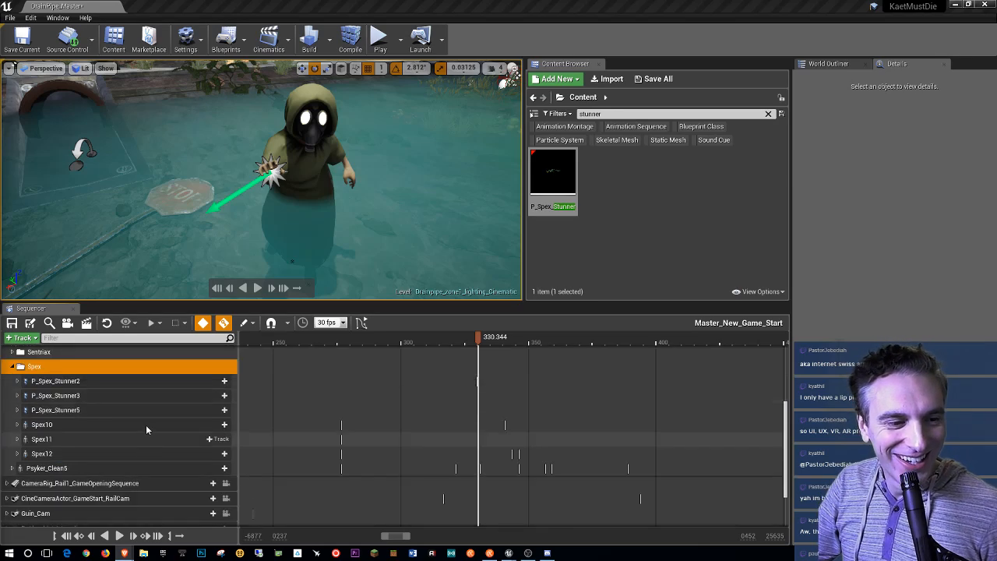
{"action": "scroll", "coordinate": [146, 425], "scroll_direction": "up", "scroll_amount": 1}
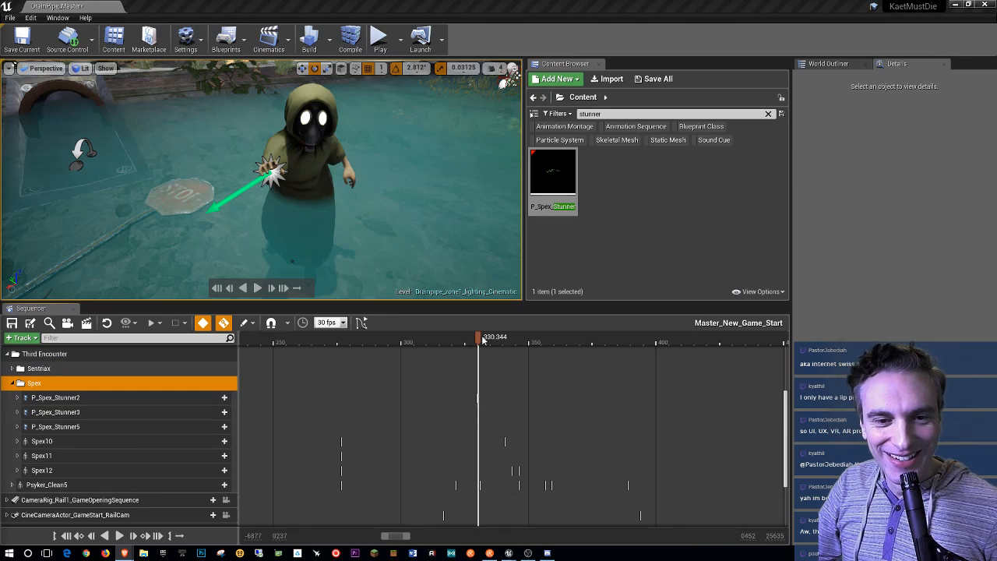
Step: Play the third encounter through the camera cuts from frame 321.181 to about frame 376 to review the shot
{"action": "left_click_drag", "start_coordinate": [480, 340], "coordinate": [324, 362]}
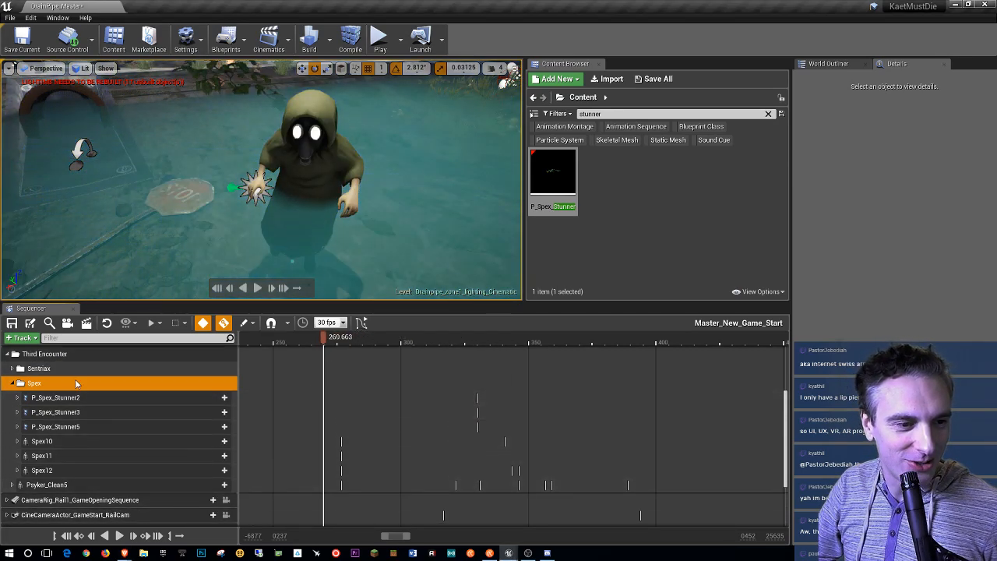
{"action": "scroll", "coordinate": [75, 378], "scroll_direction": "up", "scroll_amount": 4}
{"action": "scroll", "coordinate": [150, 388], "scroll_direction": "down", "scroll_amount": 2}
{"action": "scroll", "coordinate": [138, 411], "scroll_direction": "up", "scroll_amount": 3}
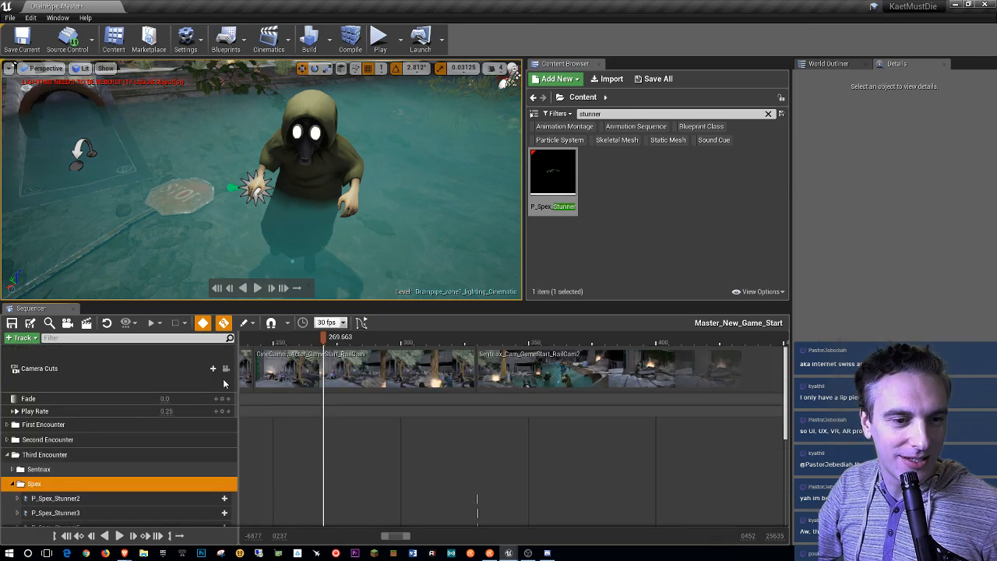
{"action": "left_click_drag", "start_coordinate": [324, 340], "coordinate": [455, 398]}
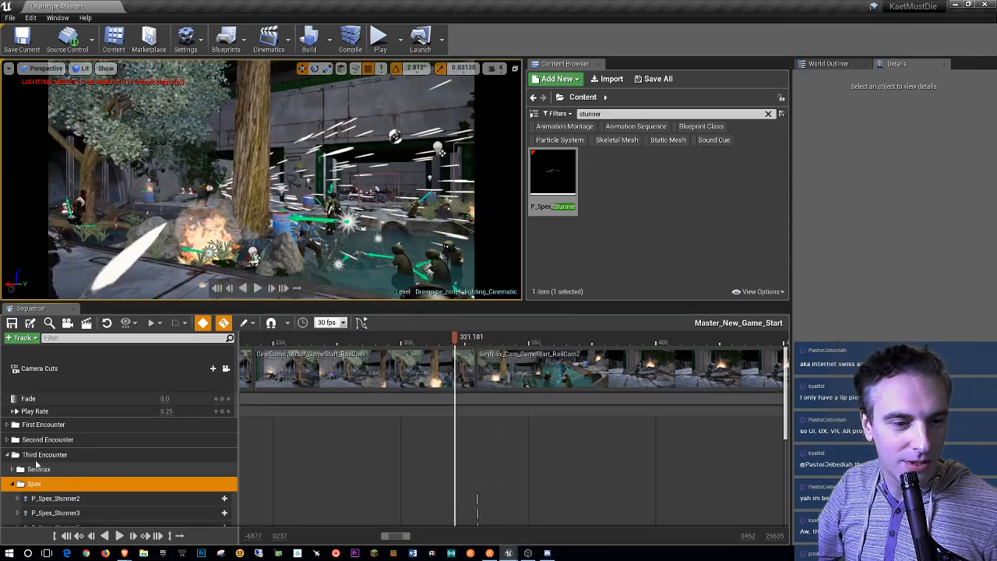
{"action": "left_click", "coordinate": [150, 371]}
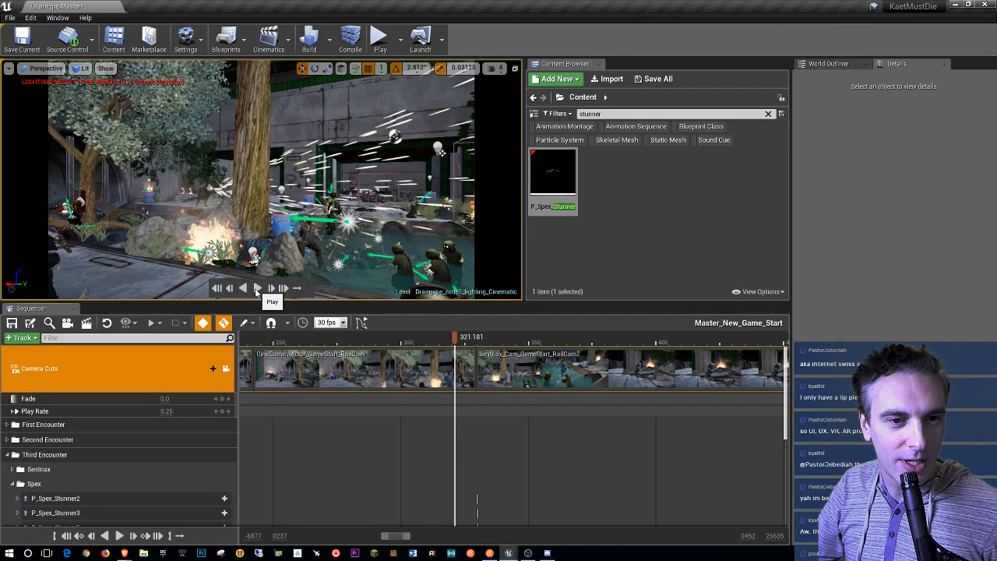
{"action": "left_click", "coordinate": [191, 171]}
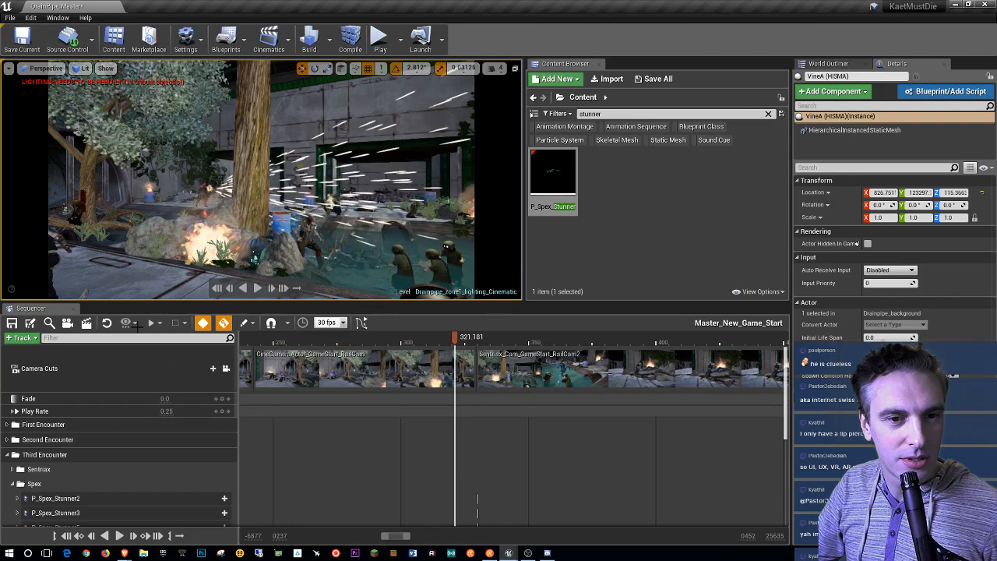
{"action": "left_click", "coordinate": [141, 367]}
{"action": "left_click", "coordinate": [258, 287]}
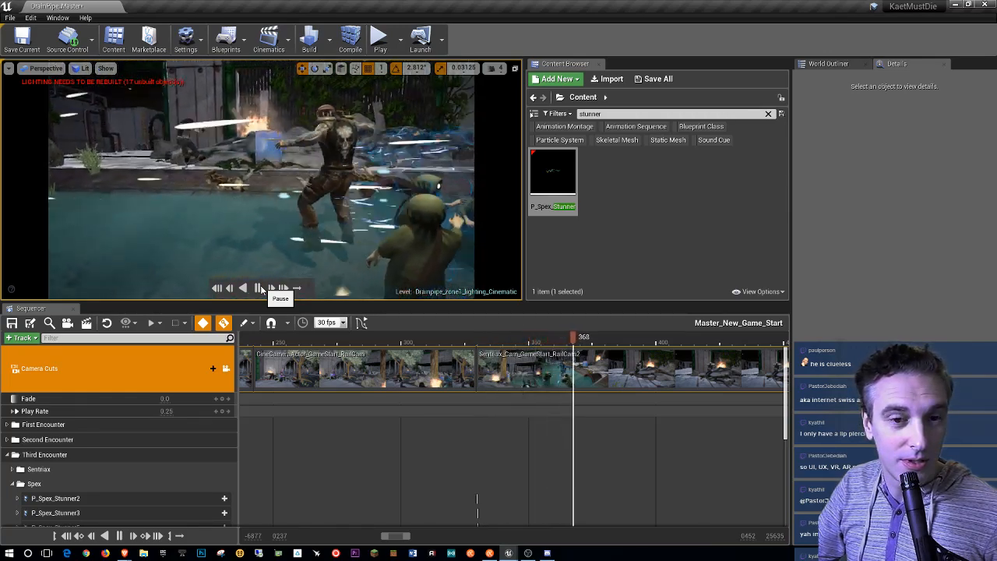
{"action": "left_click", "coordinate": [260, 288]}
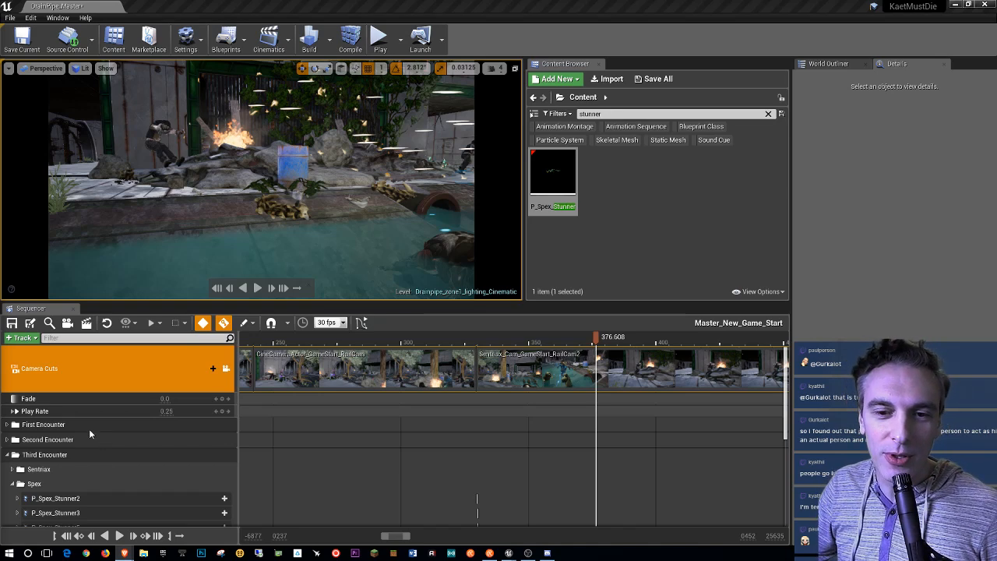
Step: Move the playhead to frame 362.924 and expand the Spex10, Spex11 and Spex12 tracks in the Spex folder
{"action": "scroll", "coordinate": [184, 468], "scroll_direction": "down", "scroll_amount": 3}
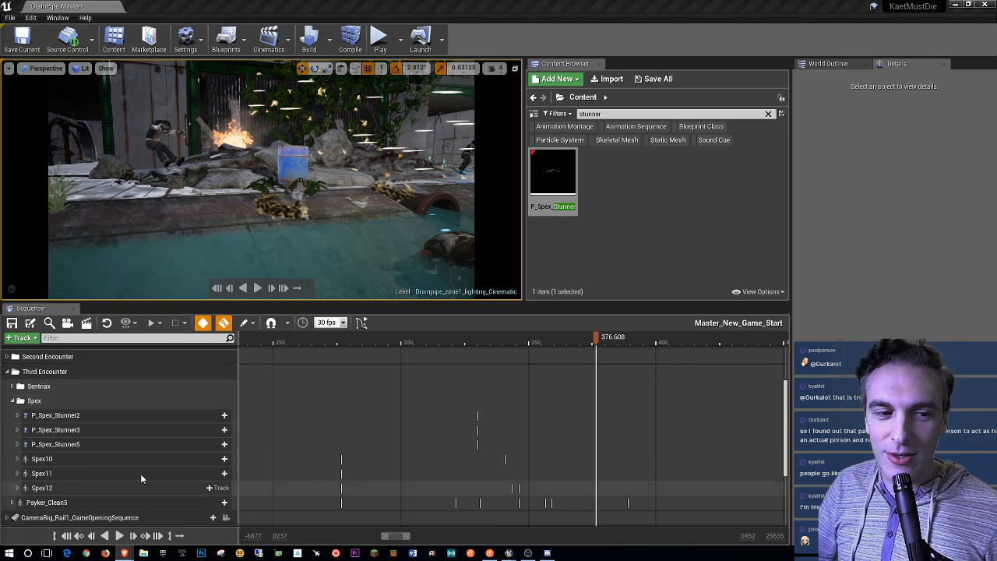
{"action": "scroll", "coordinate": [138, 446], "scroll_direction": "up", "scroll_amount": 4}
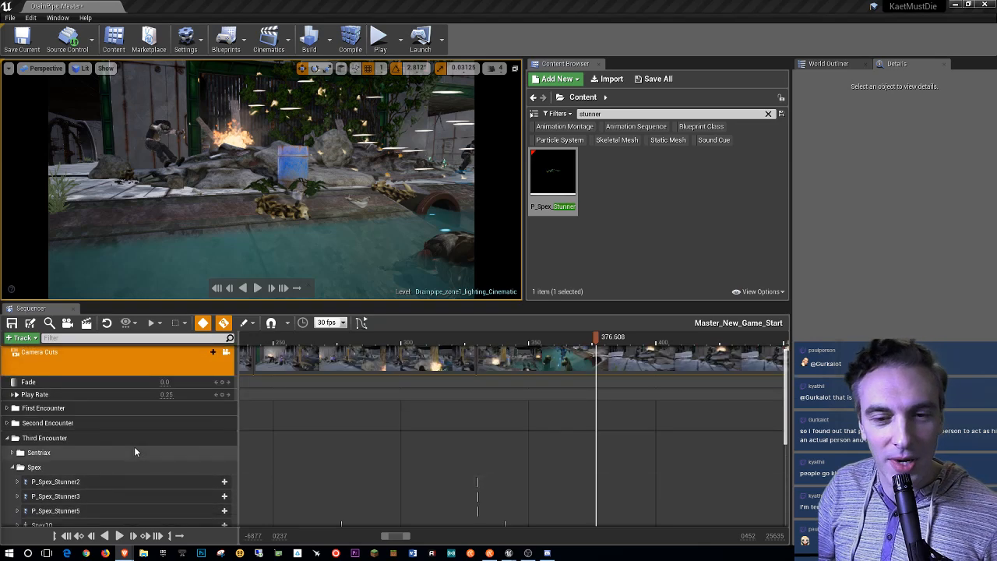
{"action": "scroll", "coordinate": [135, 447], "scroll_direction": "down", "scroll_amount": 4}
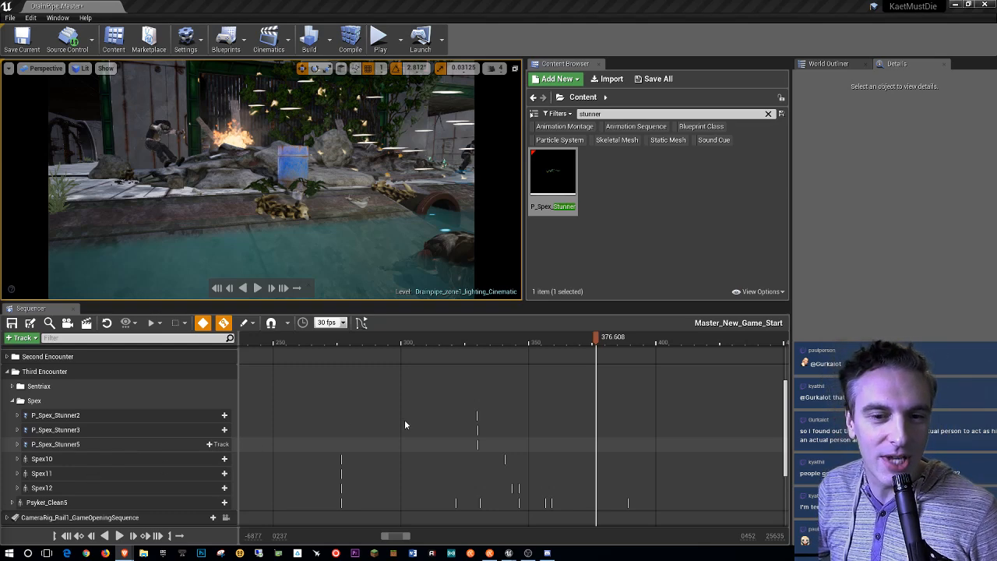
{"action": "left_click_drag", "start_coordinate": [597, 343], "coordinate": [561, 352]}
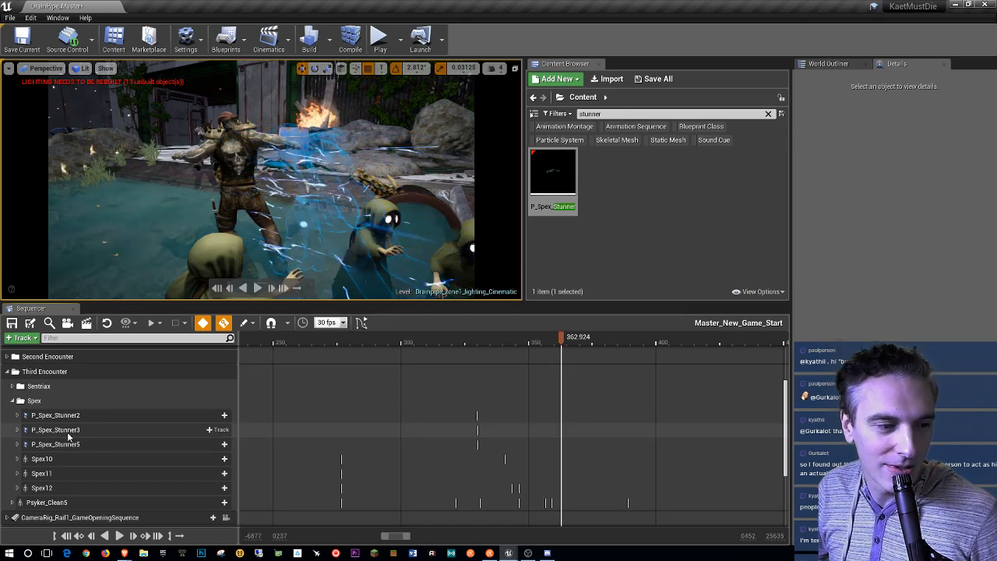
{"action": "scroll", "coordinate": [82, 470], "scroll_direction": "down", "scroll_amount": 3}
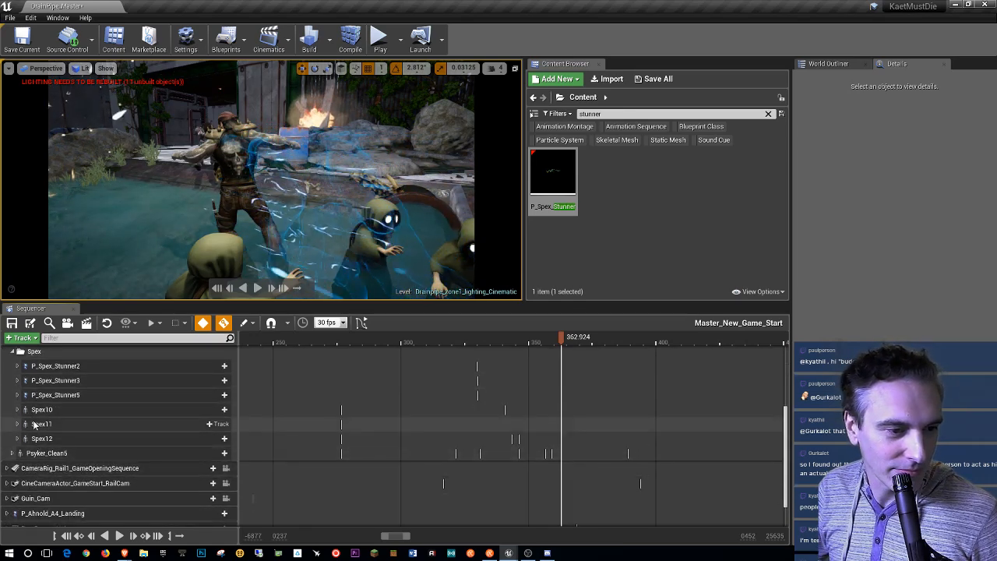
{"action": "left_click", "coordinate": [17, 409]}
{"action": "left_click", "coordinate": [17, 451]}
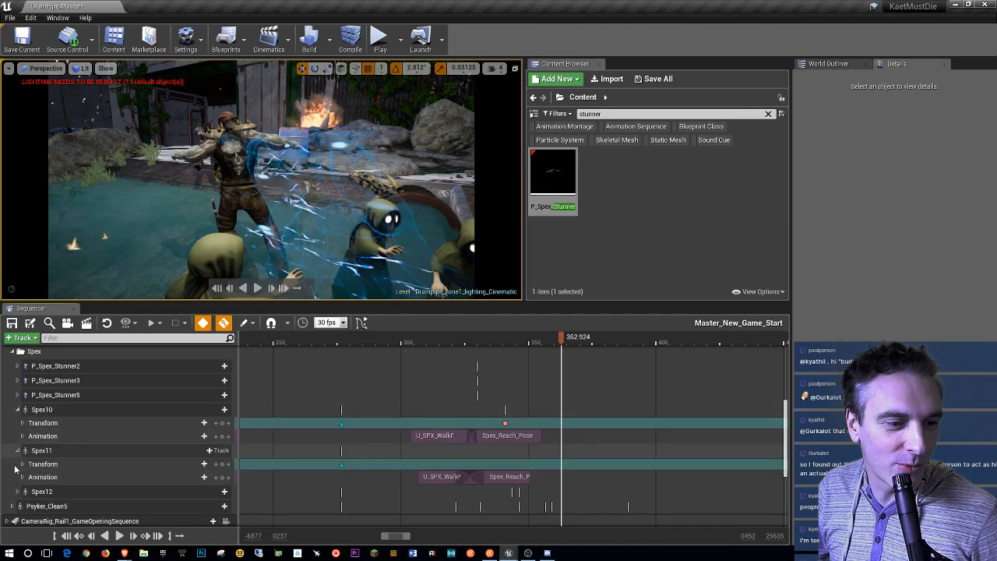
{"action": "left_click", "coordinate": [17, 493]}
{"action": "left_click", "coordinate": [17, 491]}
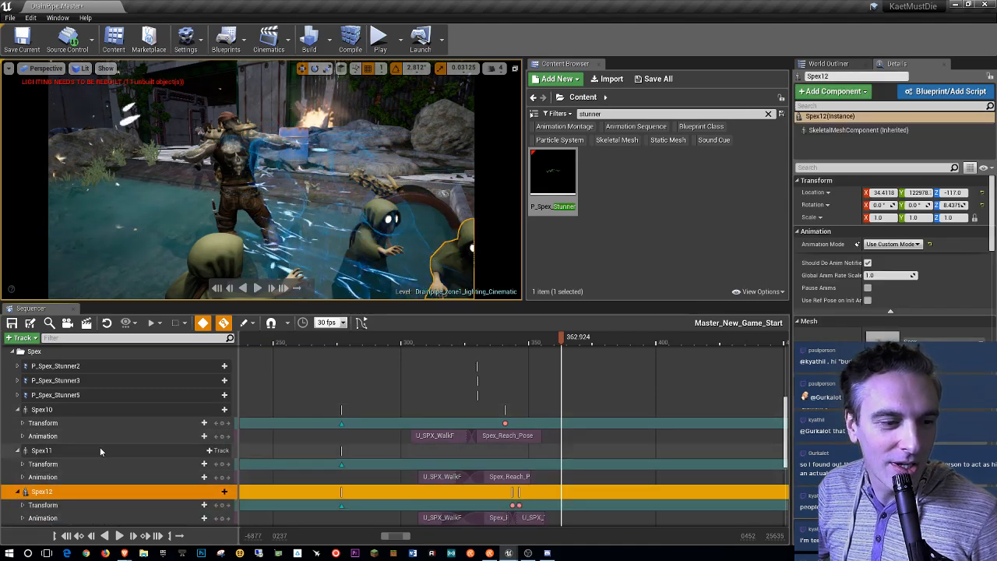
{"action": "scroll", "coordinate": [101, 443], "scroll_direction": "down", "scroll_amount": 5}
{"action": "scroll", "coordinate": [148, 420], "scroll_direction": "up", "scroll_amount": 2}
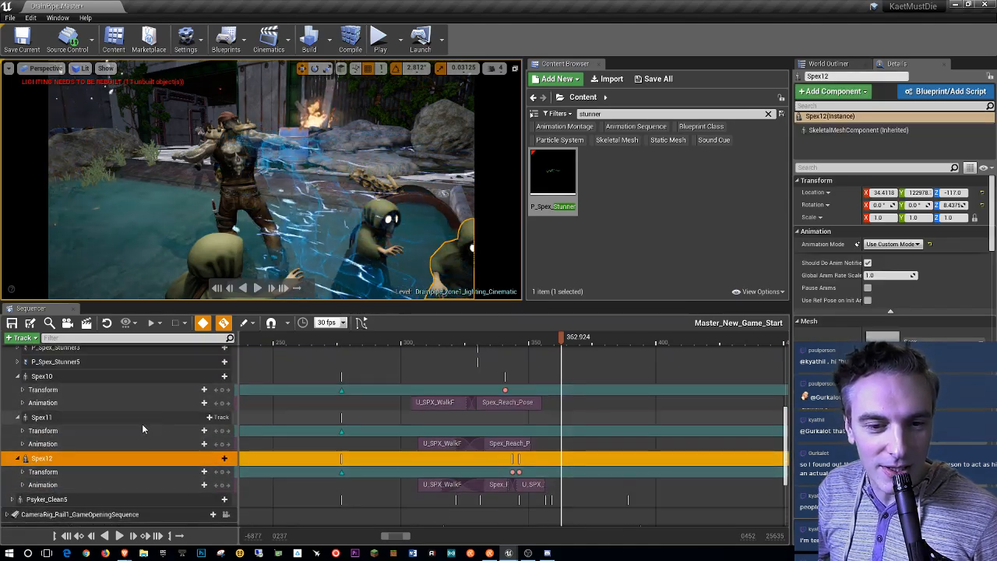
Step: Search the content for "spex" animation sequences, preview the Capo_SpexFS_knockdown_idle_prone animation and enlarge the asset thumbnails
{"action": "left_click", "coordinate": [770, 114]}
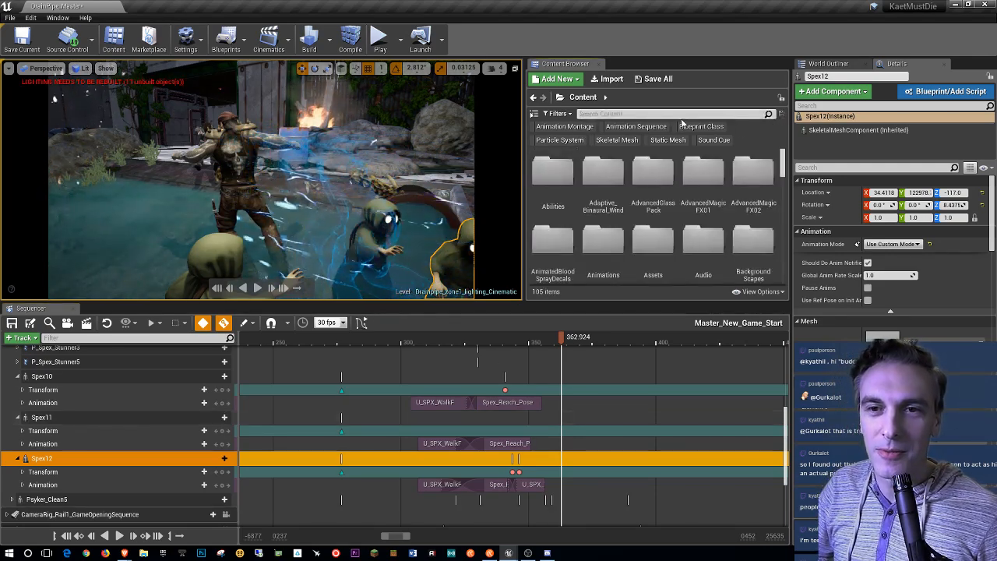
{"action": "type", "text": "spex"}
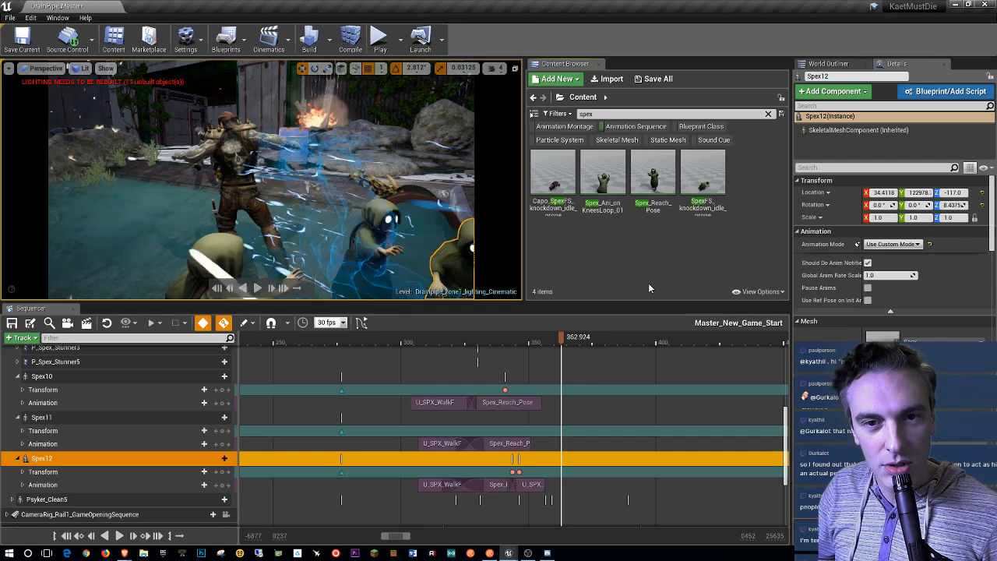
{"action": "left_click", "coordinate": [565, 165]}
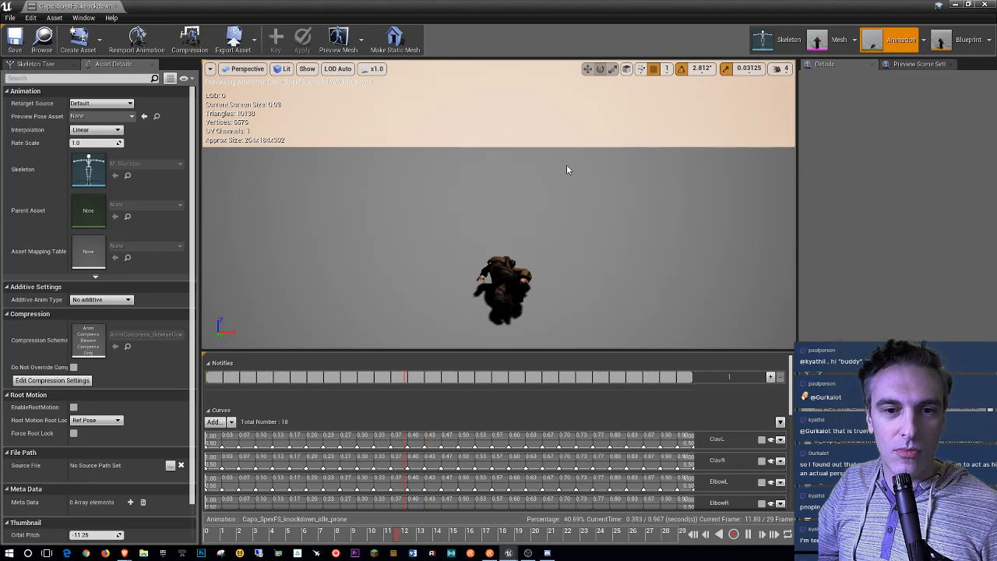
{"action": "left_click", "coordinate": [117, 6]}
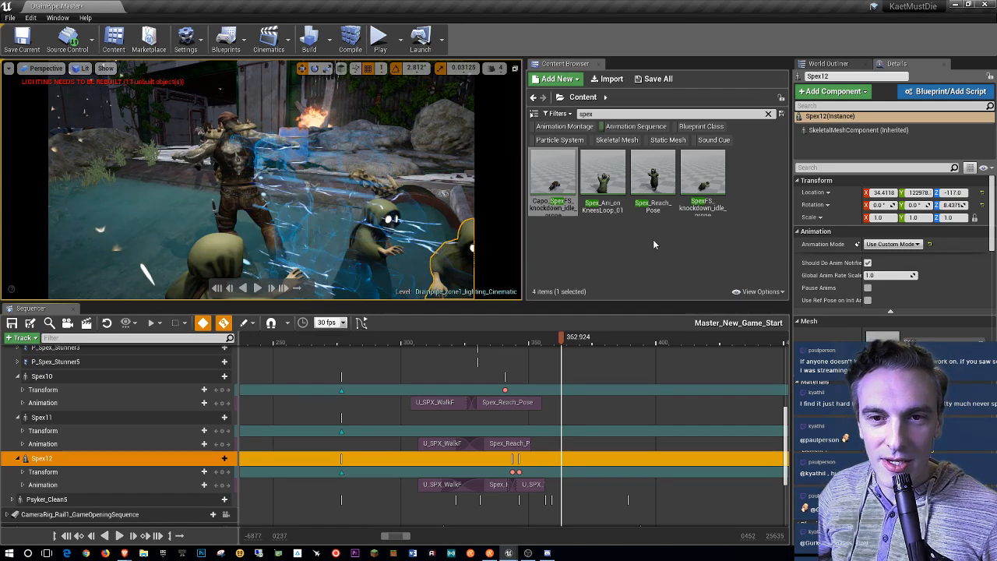
{"action": "scroll", "coordinate": [667, 252], "scroll_direction": "up", "scroll_amount": 1, "text": "ctrl"}
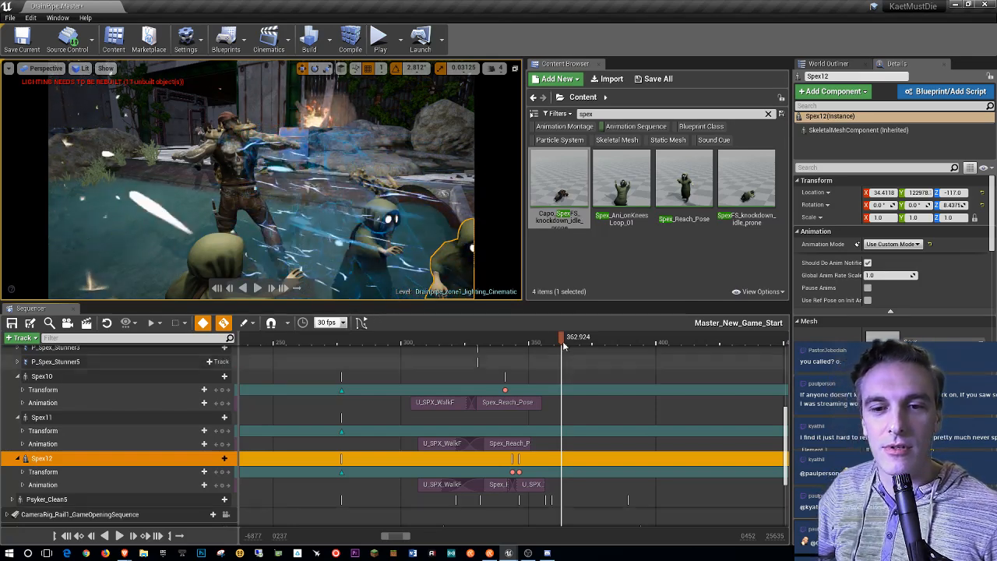
Step: Extend the end of Spex12's turn animation clip to about frame 370 and check the shot there
{"action": "left_click_drag", "start_coordinate": [562, 339], "coordinate": [536, 347]}
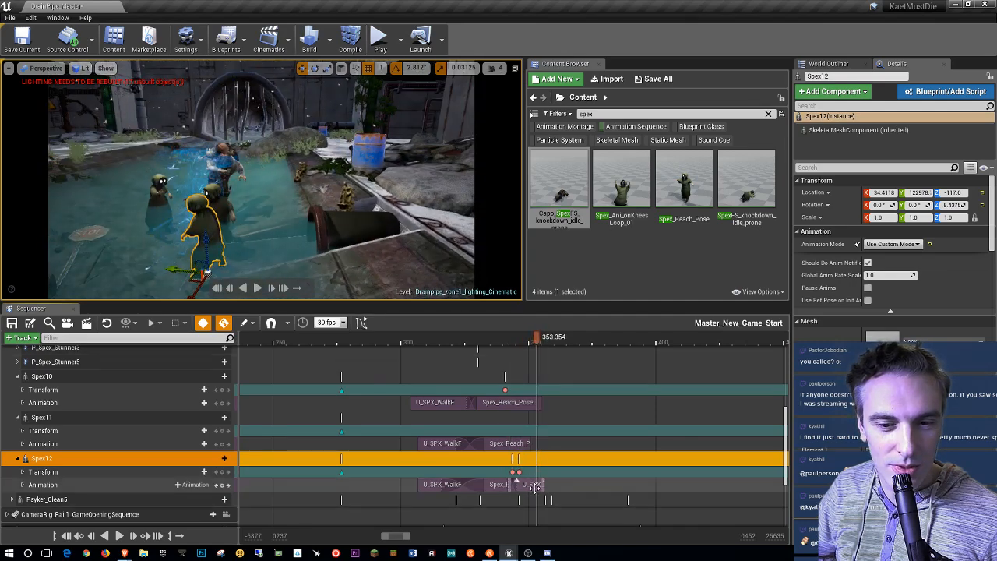
{"action": "left_click_drag", "start_coordinate": [544, 485], "coordinate": [581, 487]}
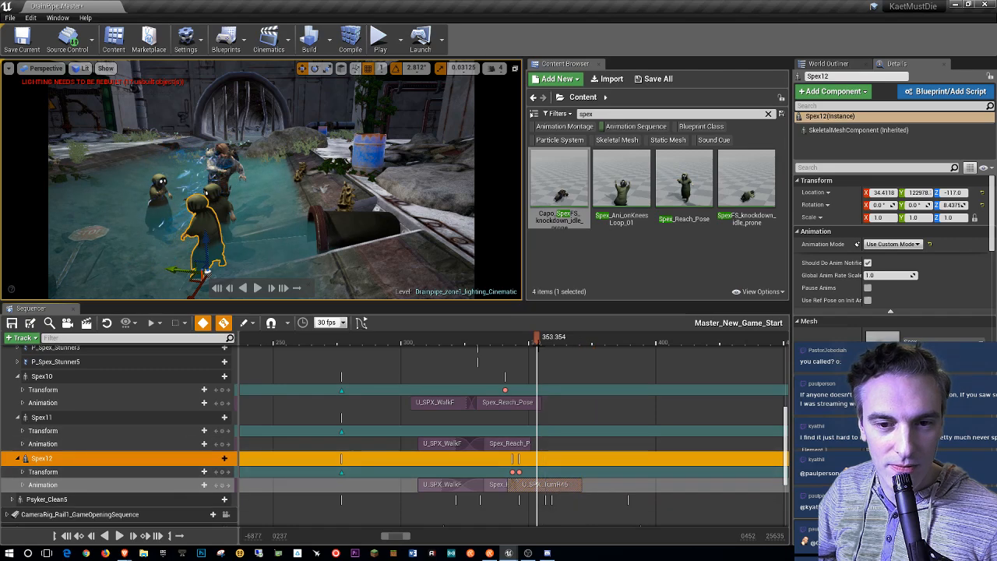
{"action": "left_click_drag", "start_coordinate": [535, 340], "coordinate": [581, 367]}
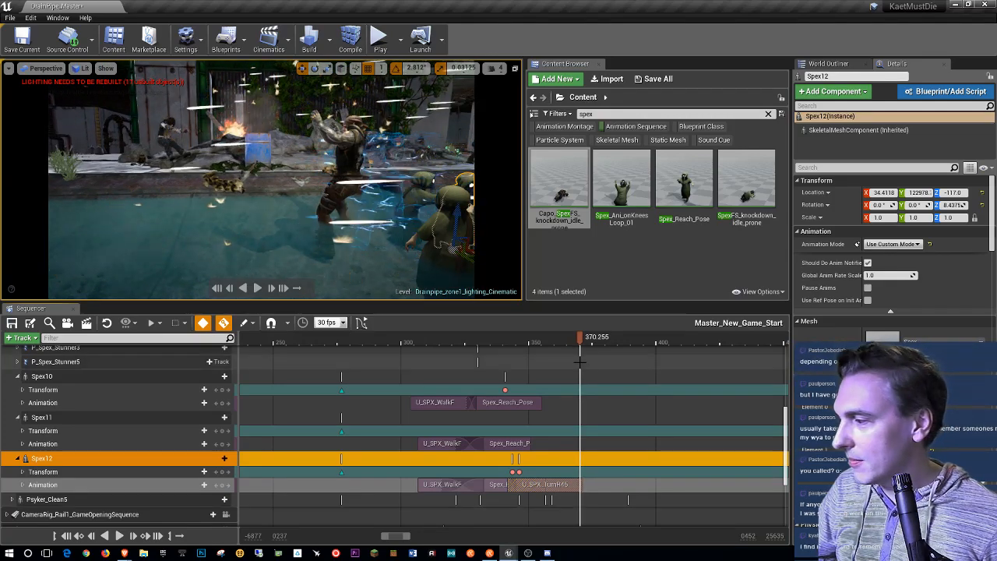
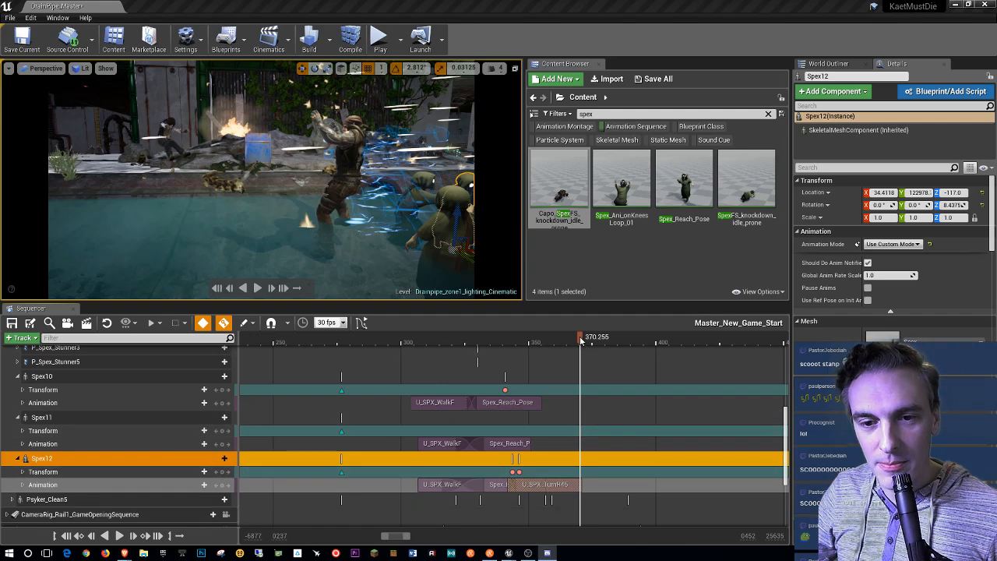
Step: Add the U_SPX_TurnR45 animation to Spex10 at frame 357.019 and adjust the clip to overlap the end of Spex_Reach_Pose
{"action": "left_click_drag", "start_coordinate": [580, 339], "coordinate": [533, 358]}
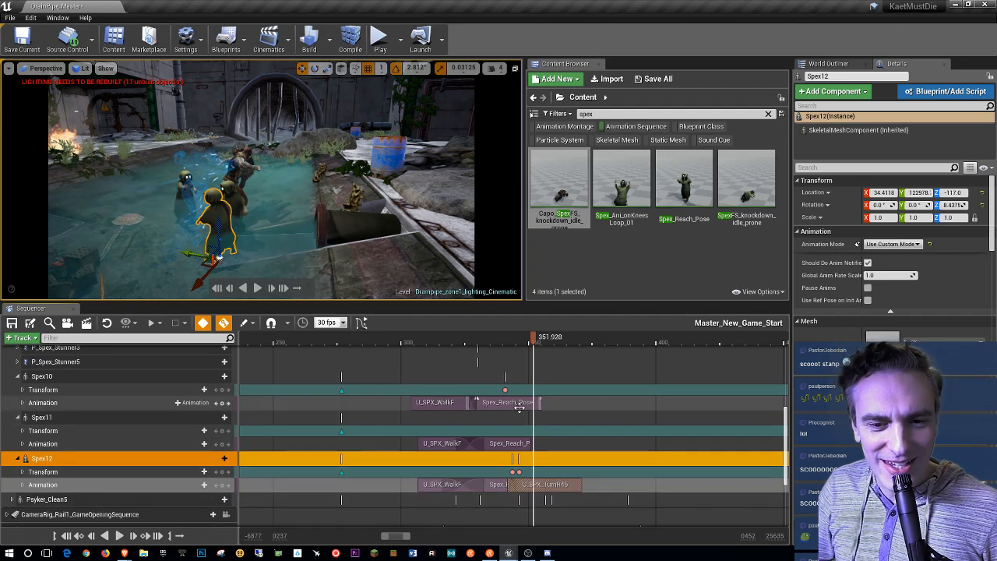
{"action": "left_click", "coordinate": [519, 404]}
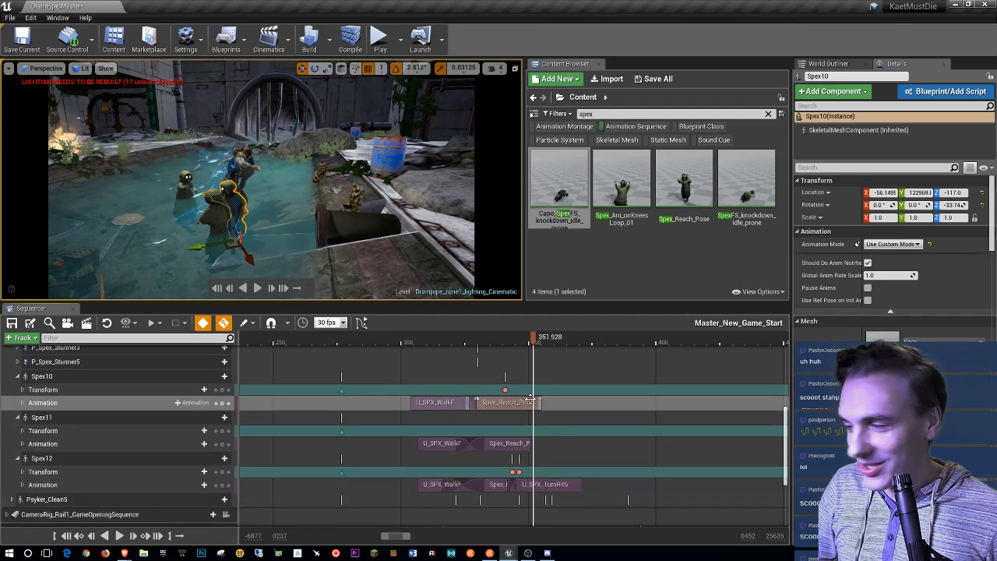
{"action": "left_click_drag", "start_coordinate": [537, 339], "coordinate": [545, 339]}
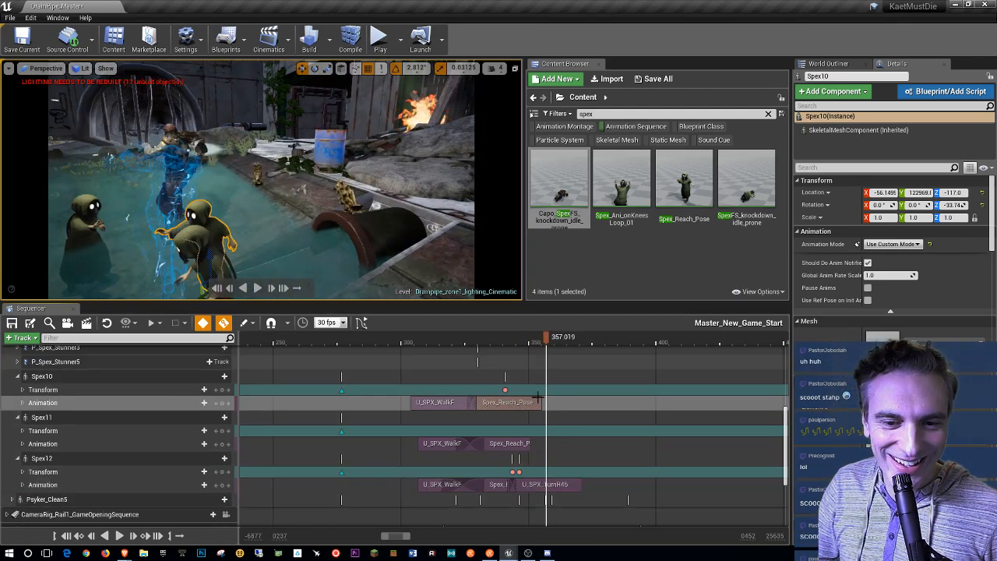
{"action": "left_click", "coordinate": [549, 403]}
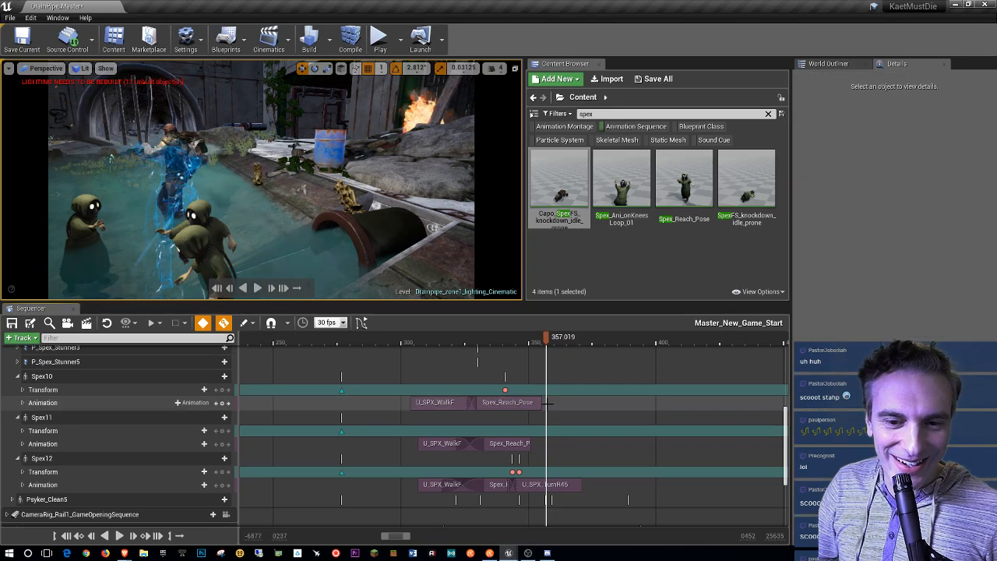
{"action": "left_click", "coordinate": [187, 403]}
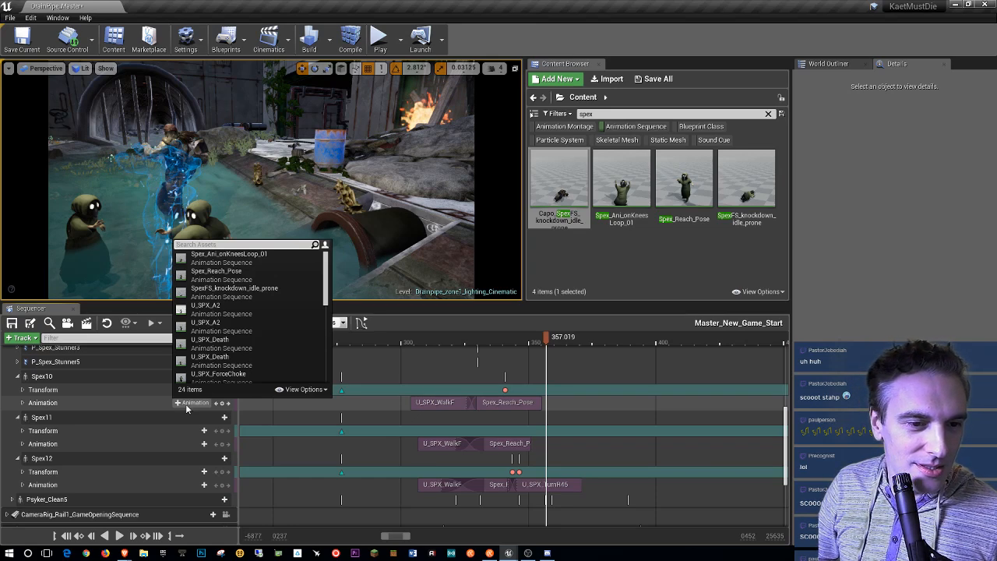
{"action": "scroll", "coordinate": [275, 318], "scroll_direction": "down", "scroll_amount": 3}
{"action": "scroll", "coordinate": [276, 319], "scroll_direction": "down", "scroll_amount": 5}
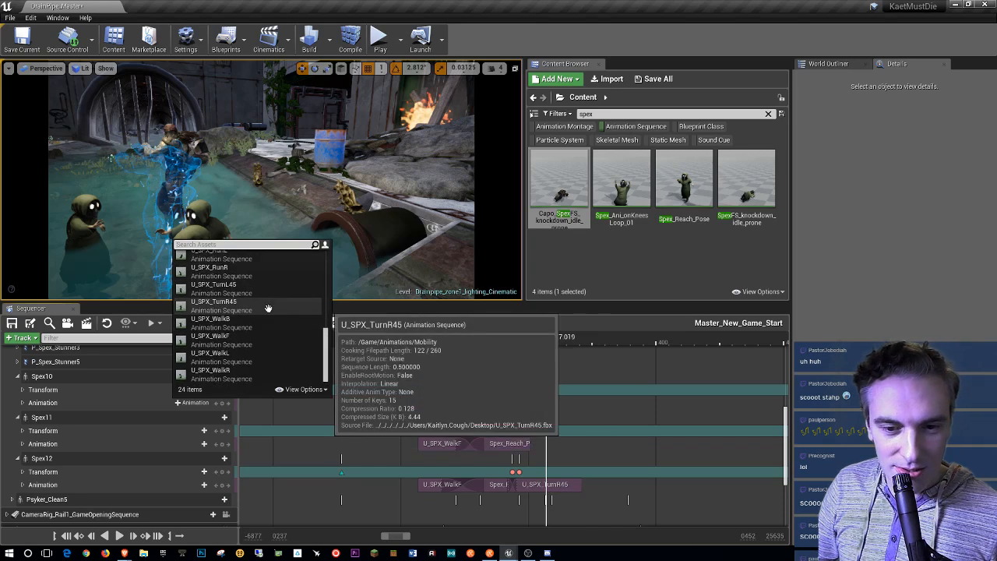
{"action": "left_click", "coordinate": [268, 308]}
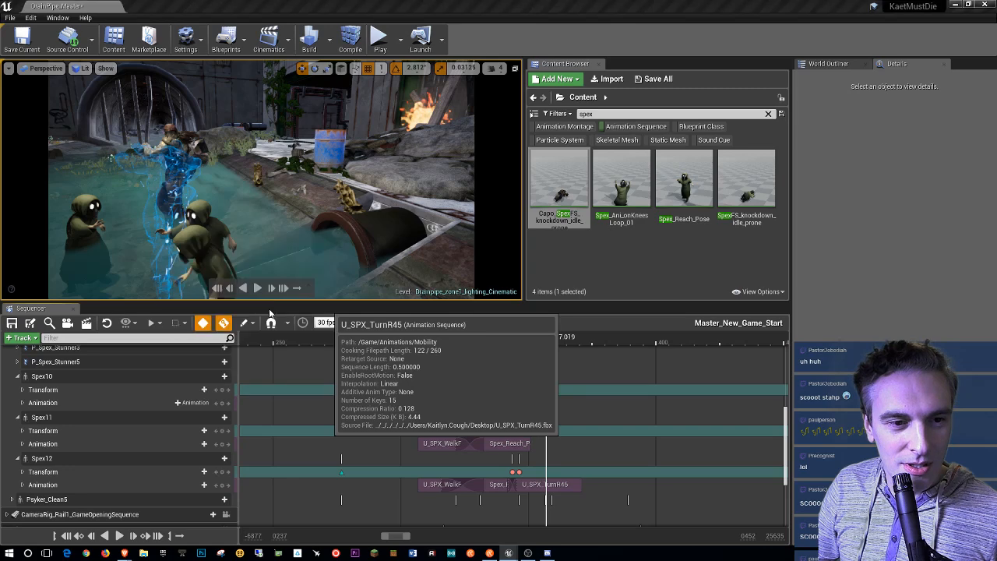
{"action": "mouse_move", "coordinate": [577, 402]}
{"action": "left_mouse_down"}
{"action": "mouse_move", "coordinate": [562, 403]}
{"action": "mouse_move", "coordinate": [592, 404]}
{"action": "left_mouse_up"}
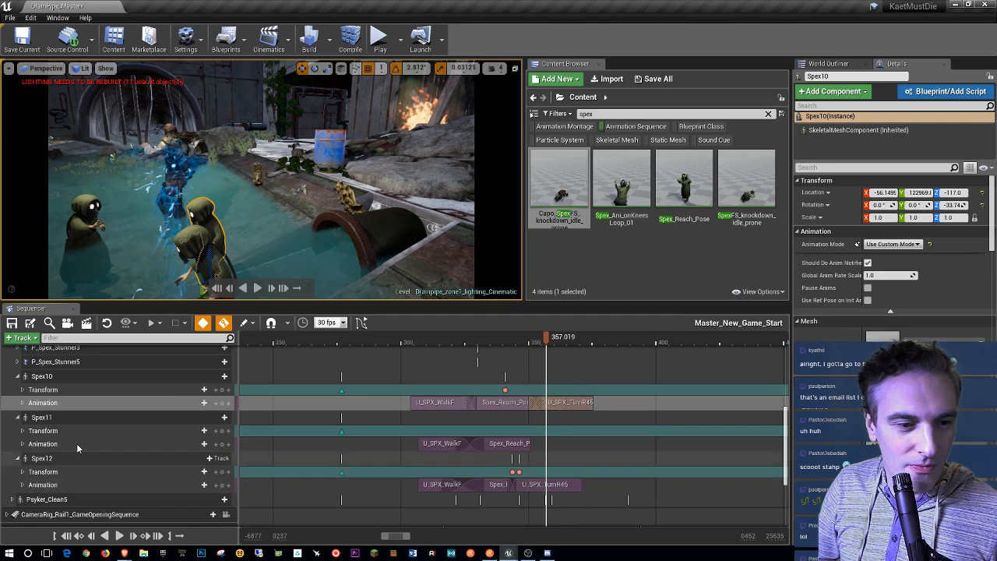
Step: Add the U_SPX_TurnR45 animation to Spex11, start it at the end of the reach pose clip, and save the work
{"action": "left_click", "coordinate": [192, 444]}
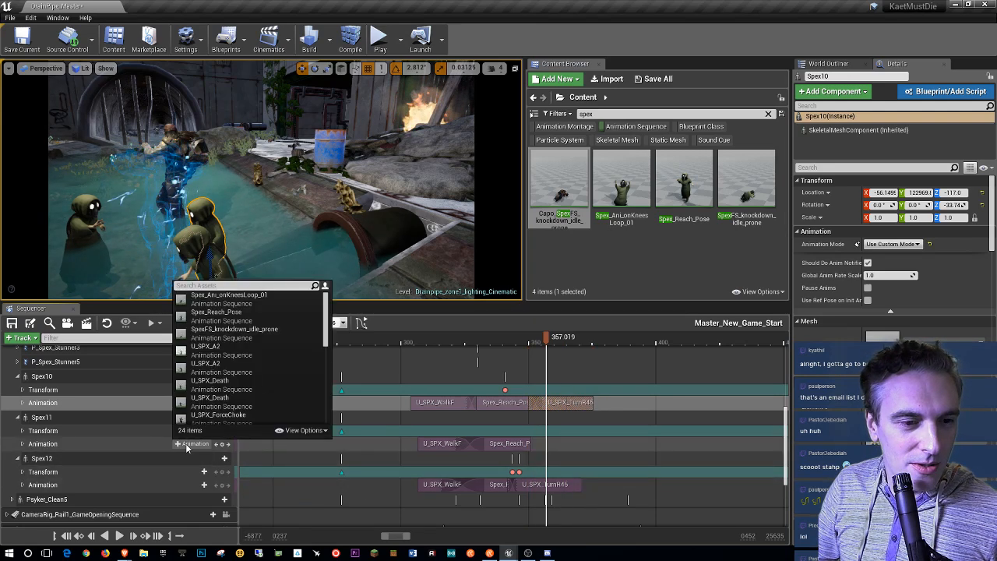
{"action": "scroll", "coordinate": [233, 358], "scroll_direction": "down", "scroll_amount": 5}
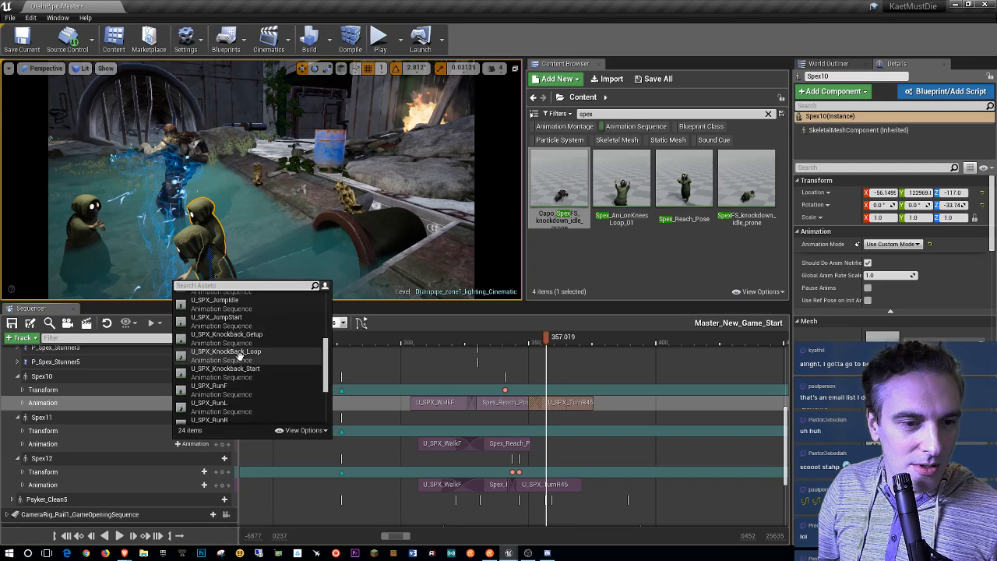
{"action": "scroll", "coordinate": [241, 357], "scroll_direction": "down", "scroll_amount": 3}
{"action": "left_click", "coordinate": [254, 356]}
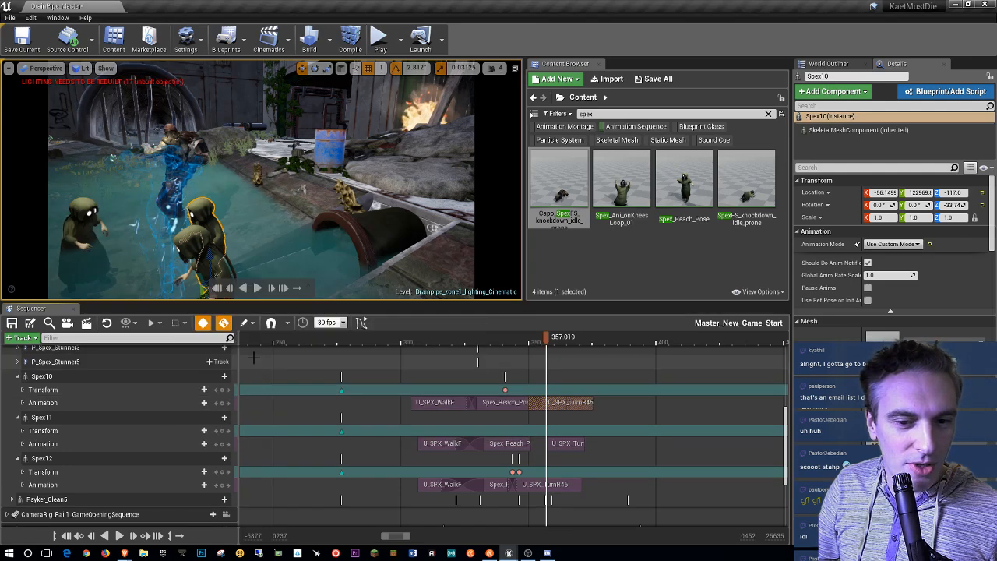
{"action": "left_click_drag", "start_coordinate": [550, 445], "coordinate": [585, 445]}
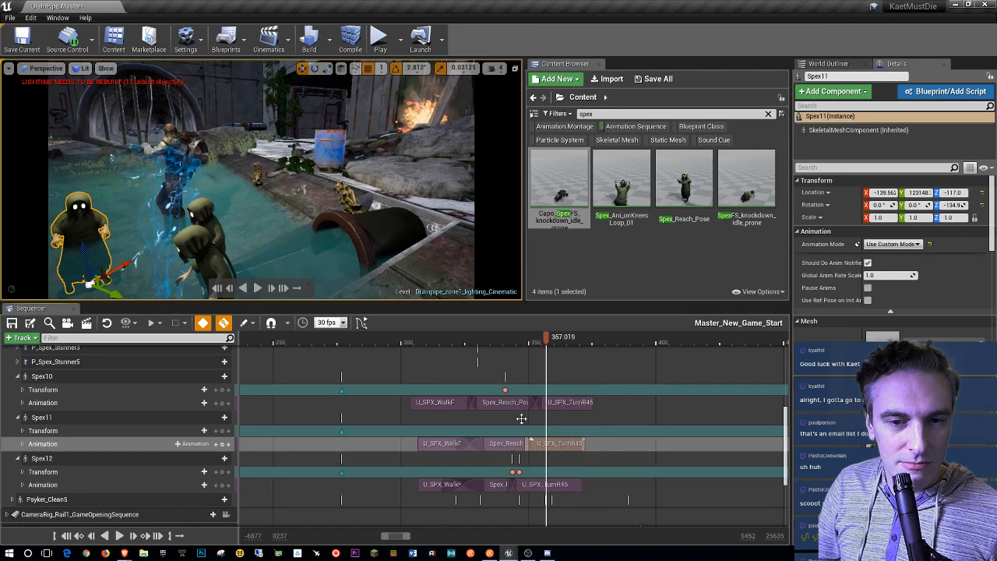
{"action": "left_click_drag", "start_coordinate": [547, 339], "coordinate": [575, 382]}
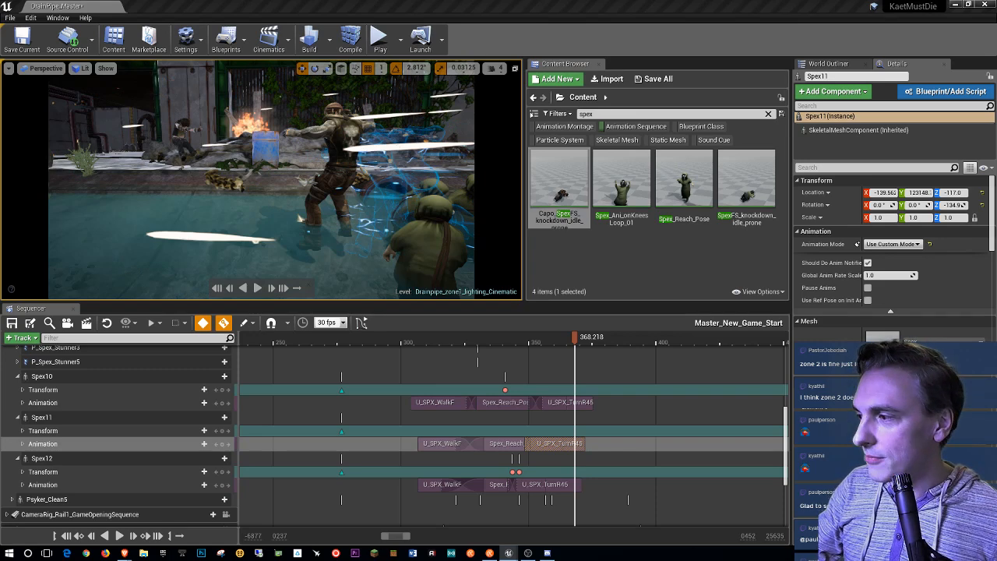
{"action": "key", "text": "ctrl+s"}
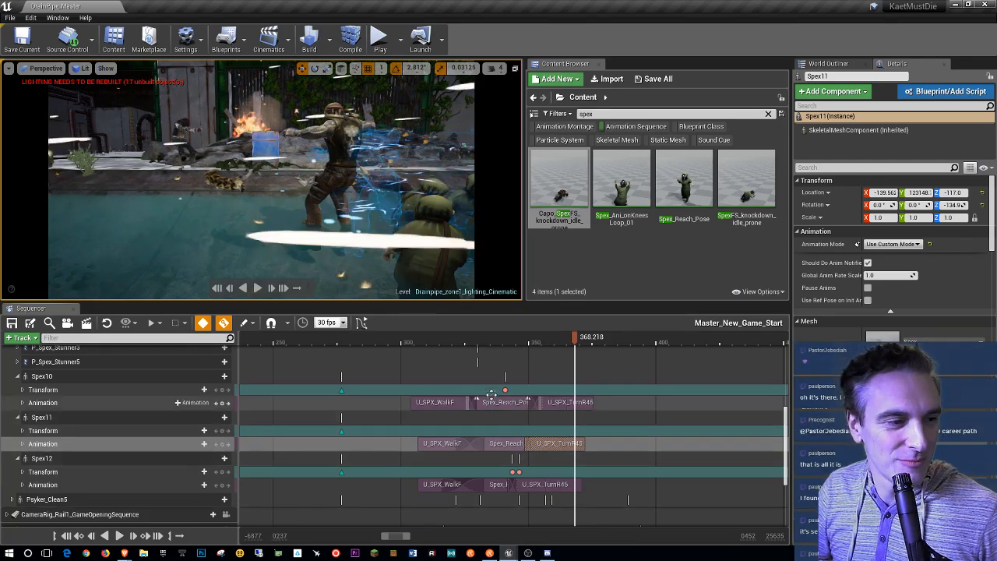
Step: Play the whole cinematic from the start through the camera cuts in full screen and pause it around frame 435
{"action": "left_click_drag", "start_coordinate": [575, 340], "coordinate": [414, 360]}
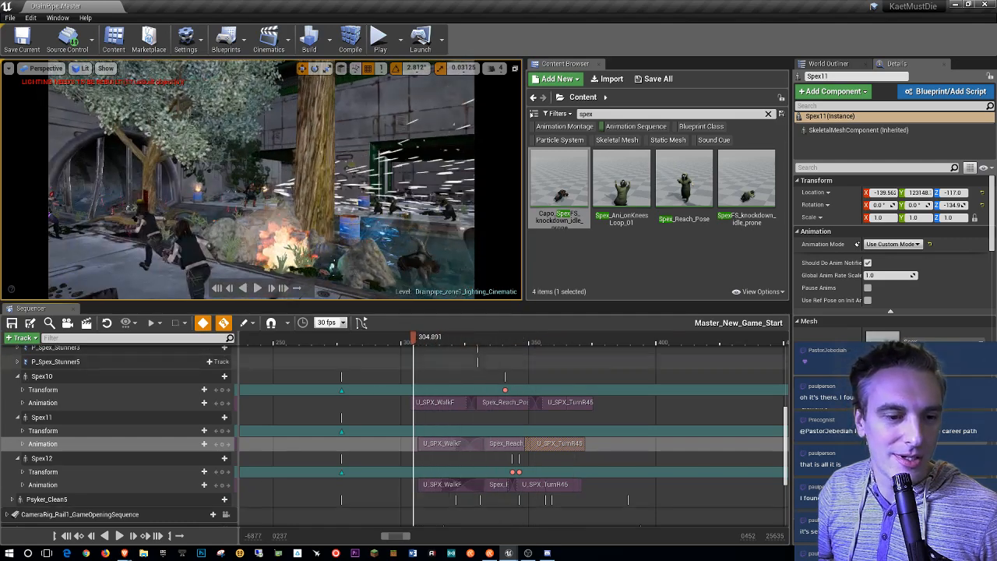
{"action": "left_click", "coordinate": [66, 538]}
{"action": "scroll", "coordinate": [185, 416], "scroll_direction": "up", "scroll_amount": 5}
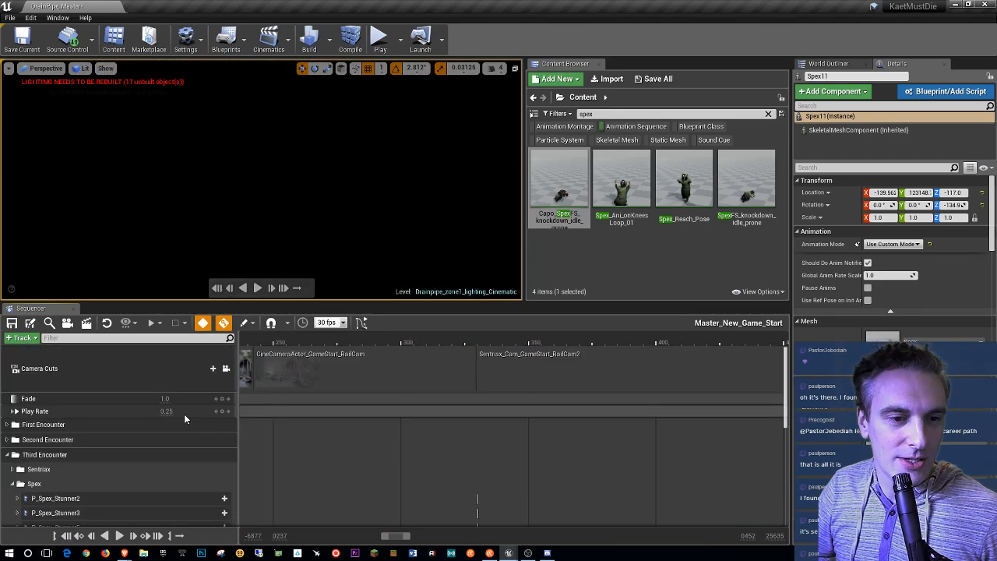
{"action": "left_click", "coordinate": [170, 374]}
{"action": "left_click", "coordinate": [257, 287]}
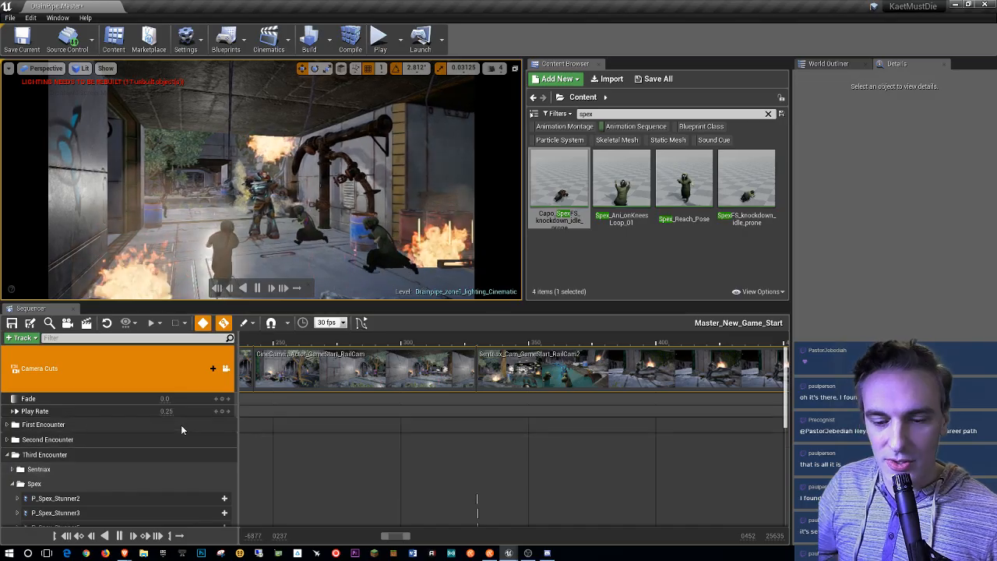
{"action": "key", "text": "F11"}
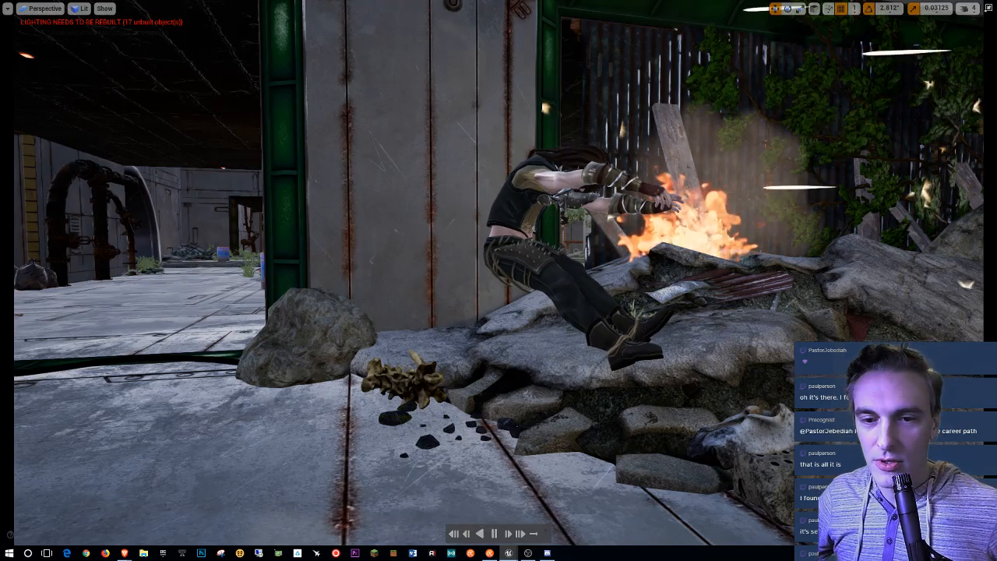
{"action": "left_click", "coordinate": [494, 535]}
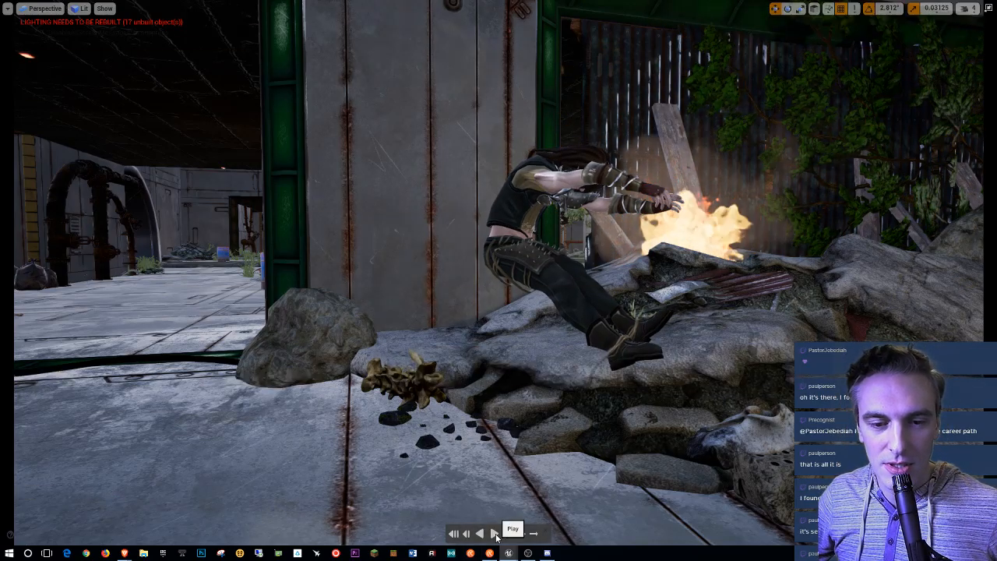
{"action": "key", "text": "F11"}
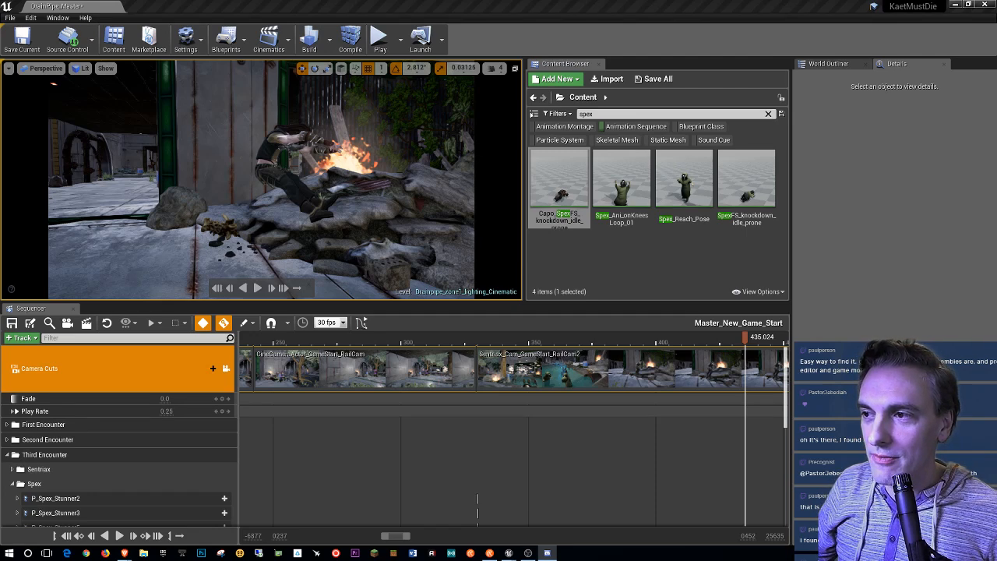
Step: Save the Master_New_Game_Start sequence and close the Message Log with the map check results
{"action": "key", "text": "ctrl+s"}
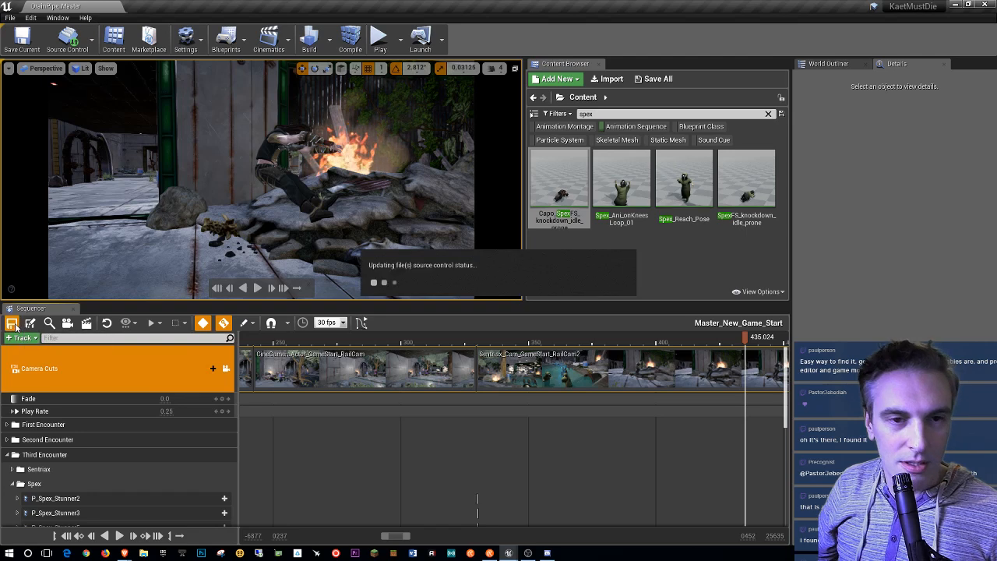
{"action": "left_click", "coordinate": [13, 324]}
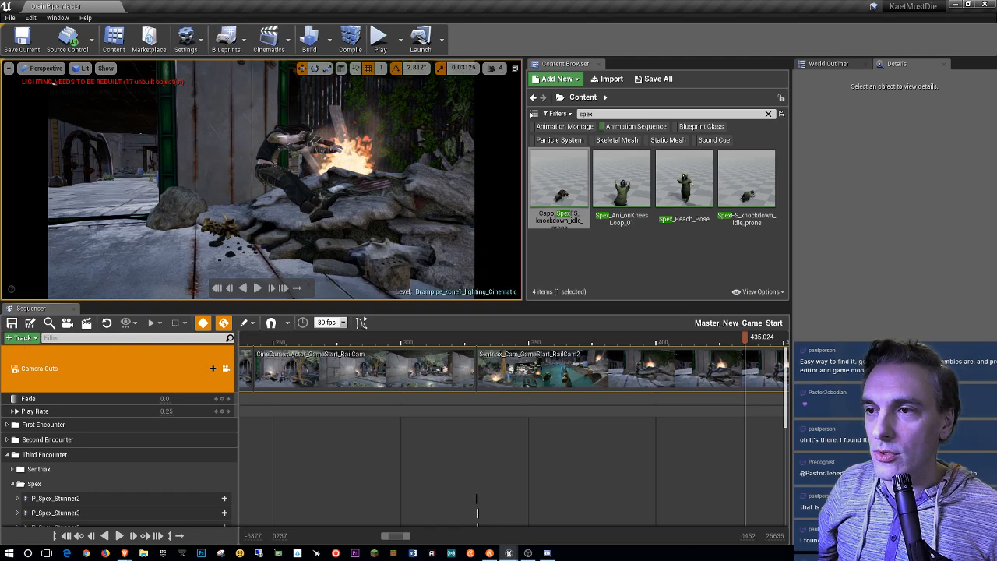
{"action": "key", "text": "alt+p"}
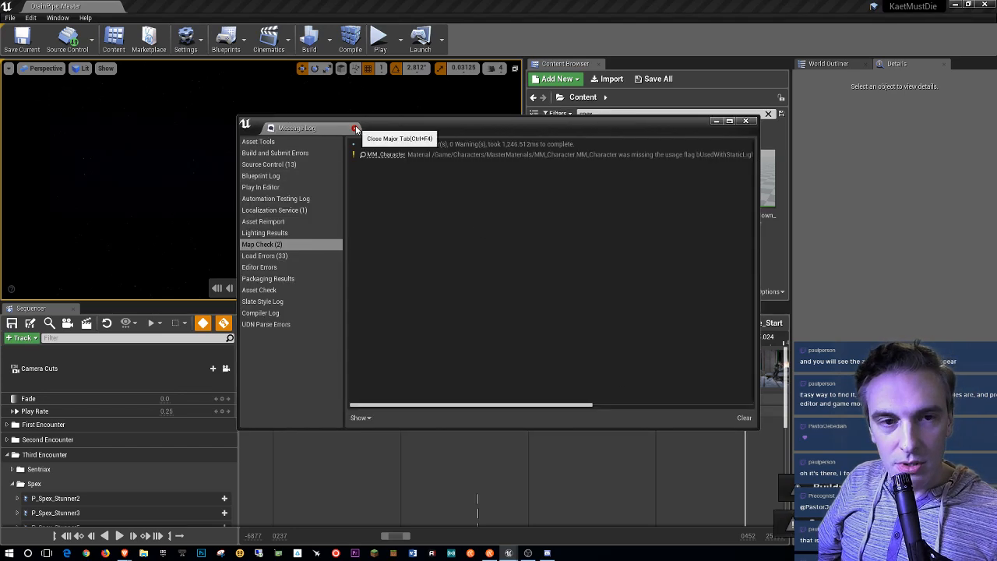
{"action": "left_click", "coordinate": [355, 129]}
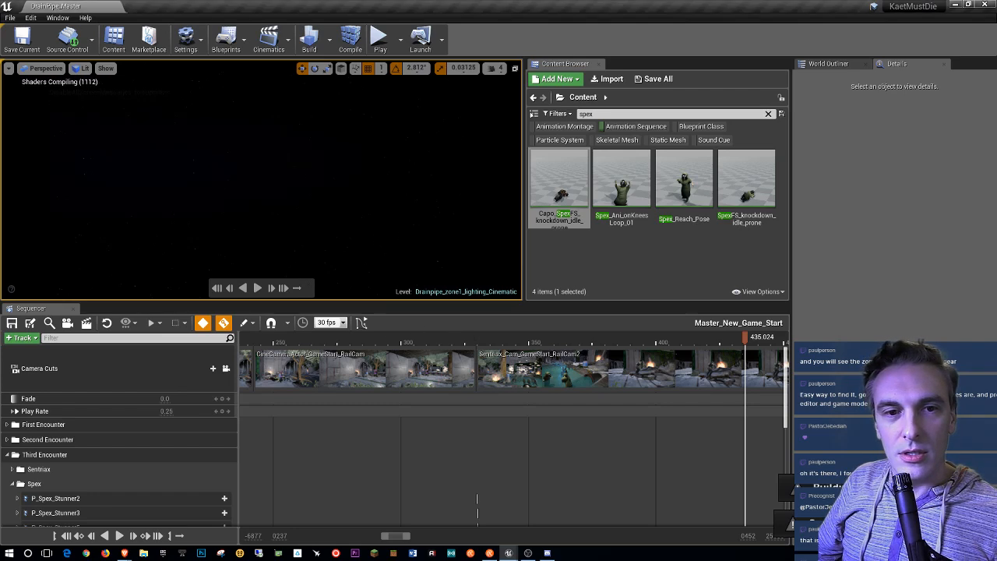
Step: Show the level unlit, frame the OP_BaseWallSegment in the distance and fly into the blood-stained room with the standing figures
{"action": "key", "text": "alt+3"}
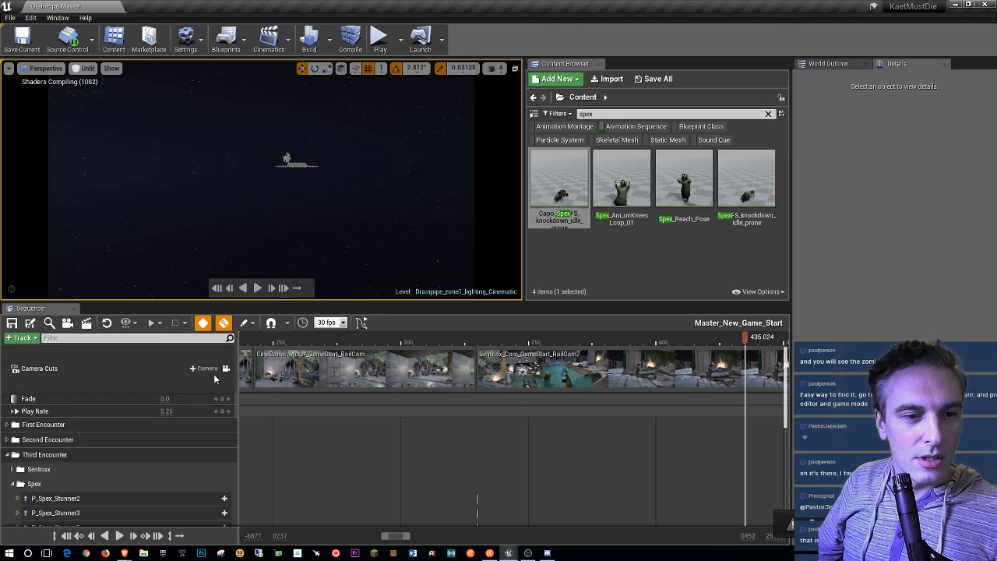
{"action": "right_click_drag", "start_coordinate": [237, 255], "coordinate": [312, 242]}
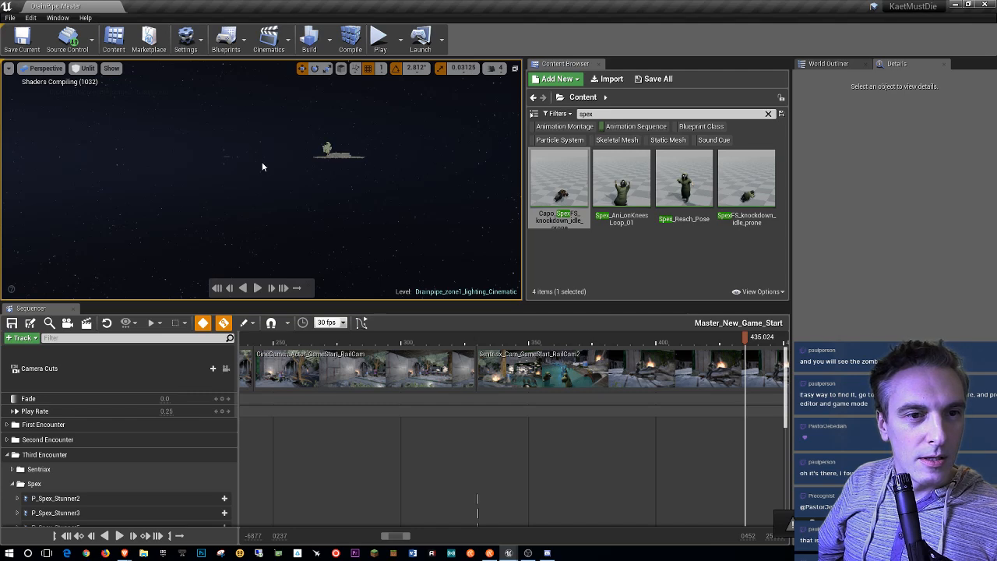
{"action": "left_click", "coordinate": [343, 157]}
{"action": "key", "text": "f"}
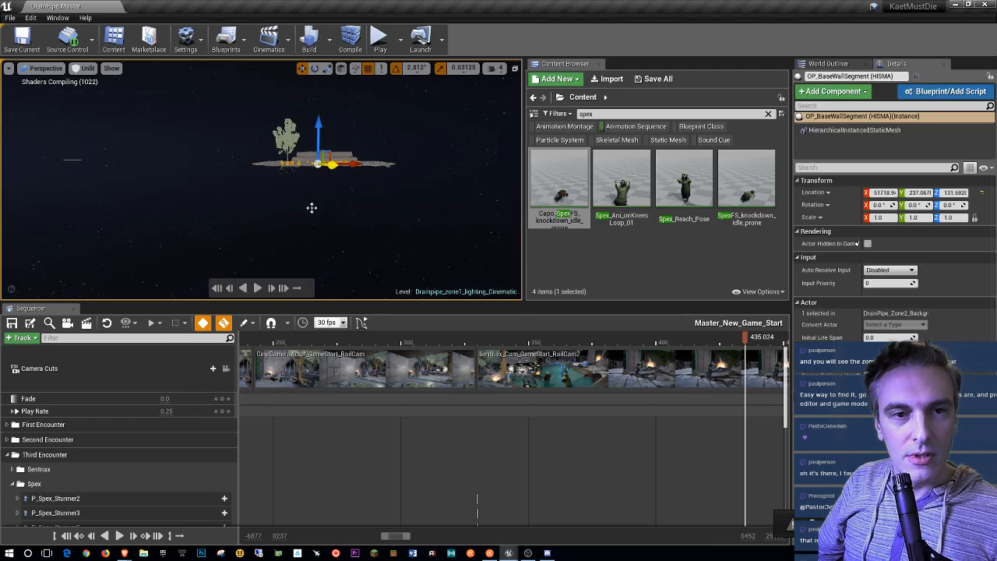
{"action": "key", "text": "w"}
{"action": "right_click_drag", "start_coordinate": [311, 179], "coordinate": [354, 194]}
{"action": "key", "text": "w"}
{"action": "key", "text": "s"}
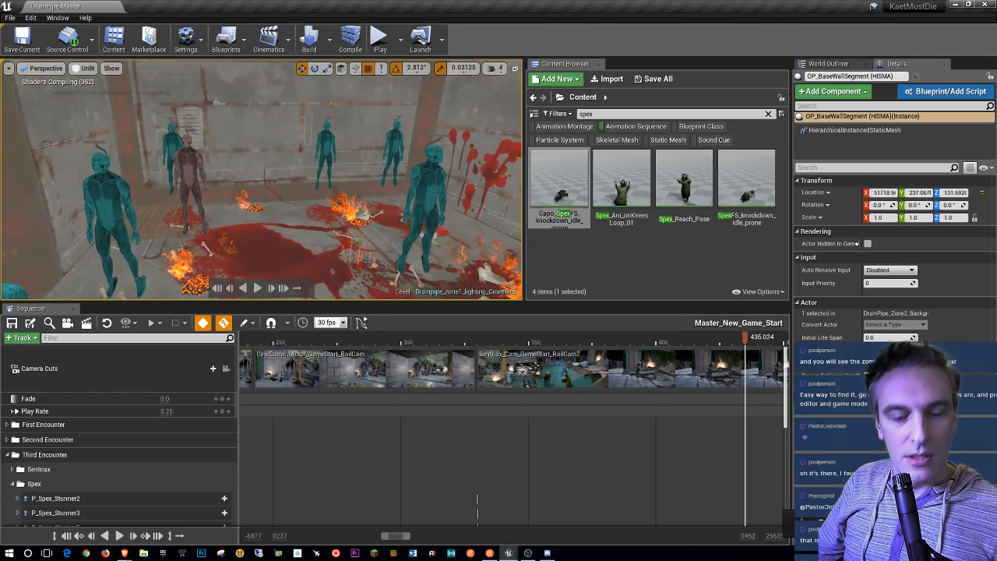
Step: Toggle game view on and off in the blood-stained room to compare how the standing figures appear in each mode
{"action": "key", "text": "g"}
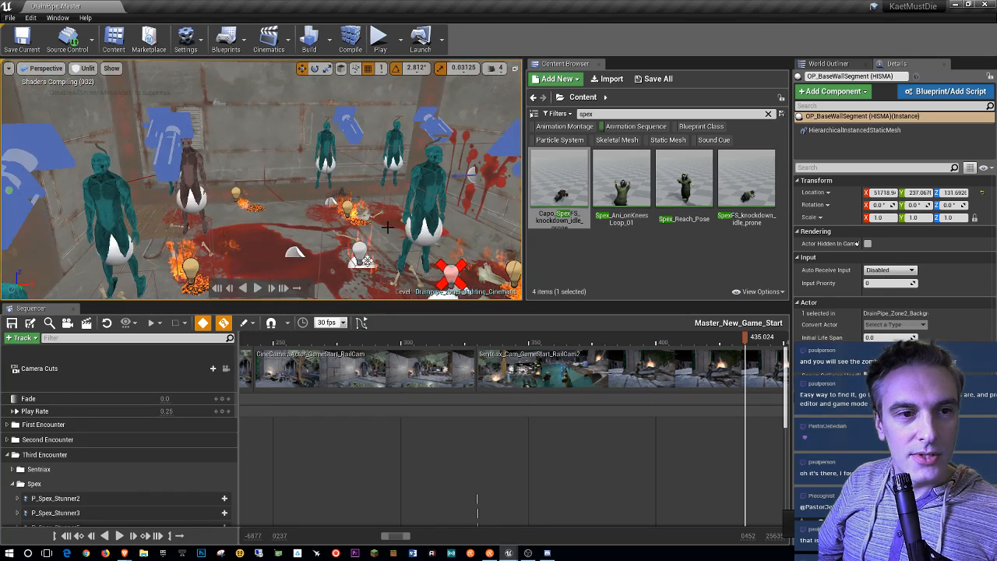
{"action": "key", "text": "s"}
{"action": "right_click_drag", "start_coordinate": [389, 228], "coordinate": [334, 259]}
{"action": "key", "text": "w"}
{"action": "key", "text": "s"}
{"action": "key", "text": "s"}
{"action": "right_click_drag", "start_coordinate": [261, 180], "coordinate": [233, 179]}
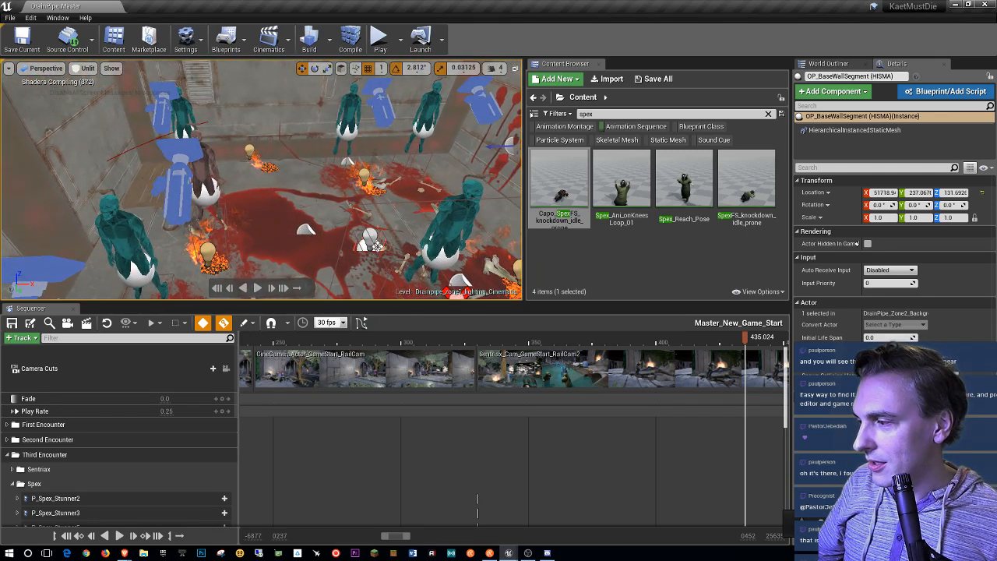
{"action": "key", "text": "g"}
{"action": "key", "text": "g"}
{"action": "key", "text": "g"}
{"action": "key", "text": "g"}
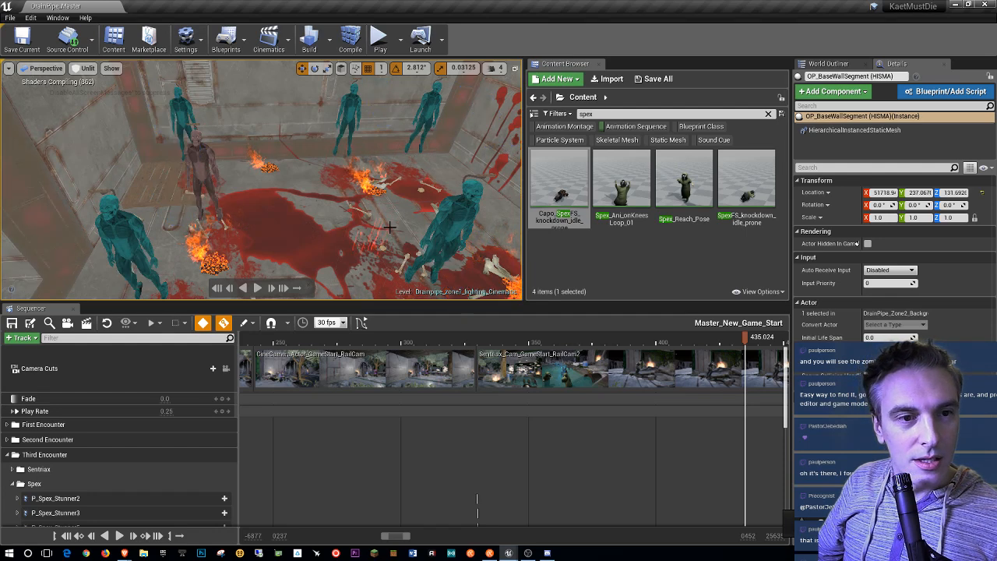
{"action": "key", "text": "g"}
{"action": "key", "text": "g"}
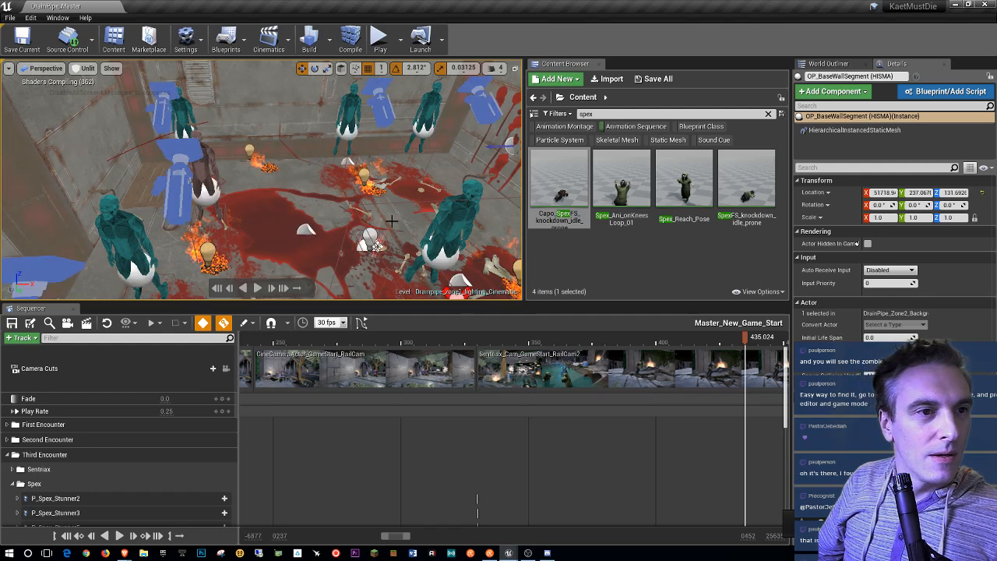
{"action": "key", "text": "g"}
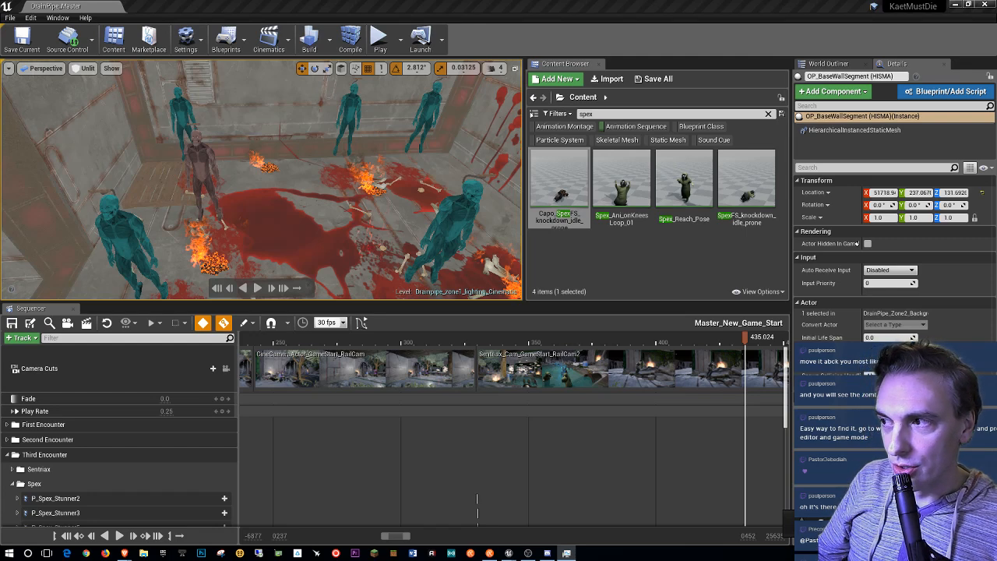
Step: Minimize the editor and bring Task Manager into view to check the CPU load of the running processes
{"action": "left_click", "coordinate": [953, 6]}
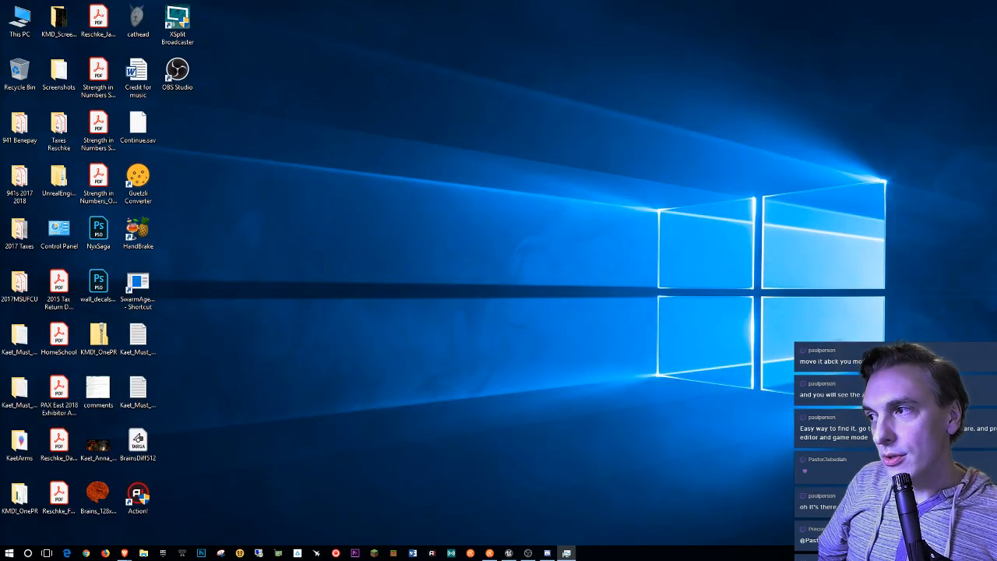
{"action": "left_click_drag", "start_coordinate": [996, 75], "coordinate": [410, 75]}
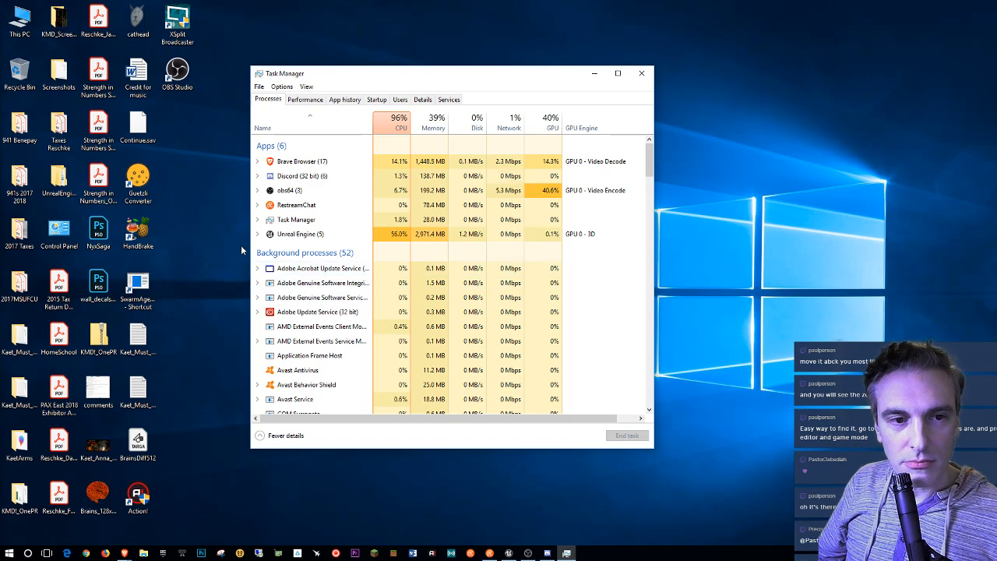
Step: Expand the Unreal Engine process to examine its shader compilers, inspect the per-core CPU performance graphs, and close Task Manager
{"action": "left_click", "coordinate": [258, 234]}
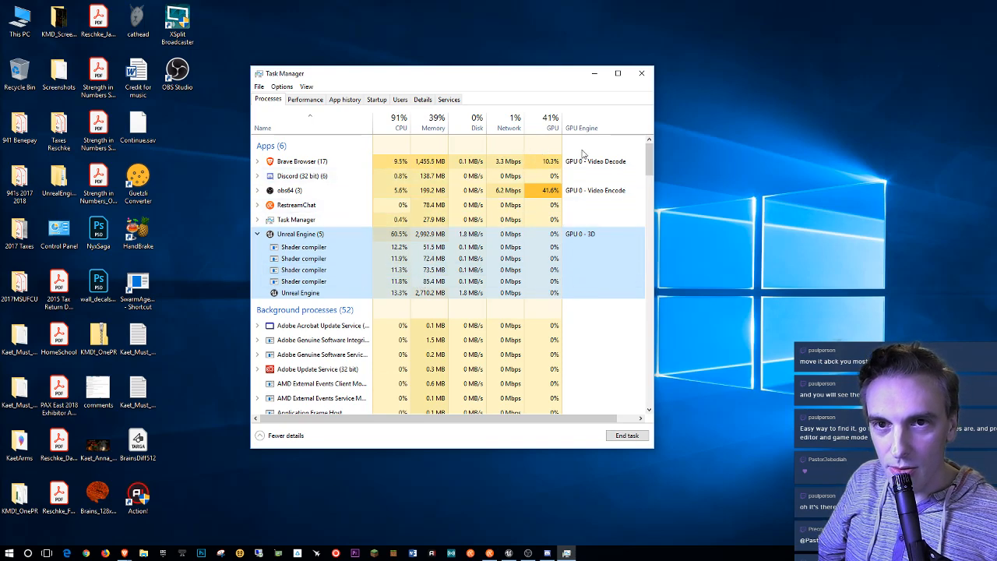
{"action": "left_click", "coordinate": [304, 99]}
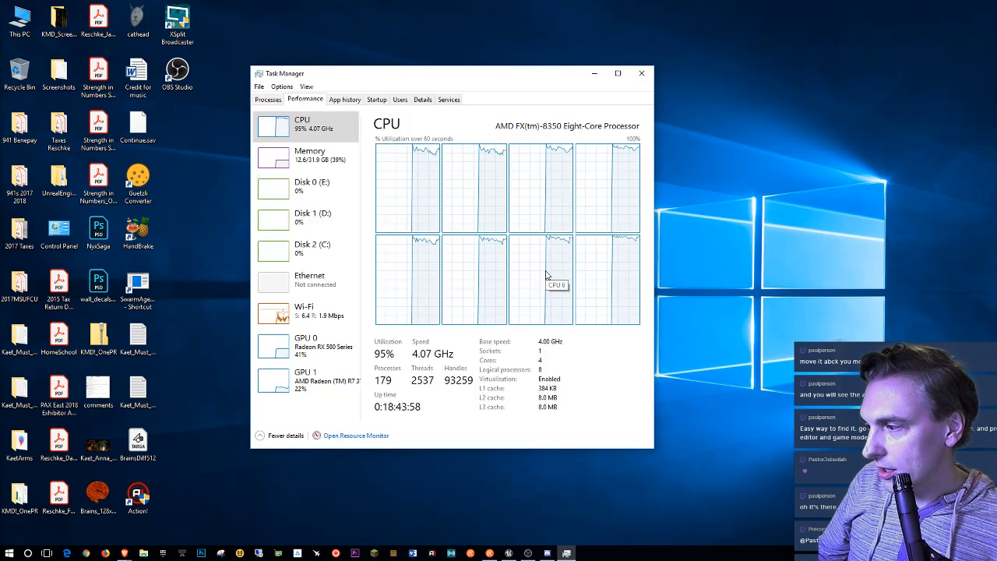
{"action": "left_click", "coordinate": [641, 73]}
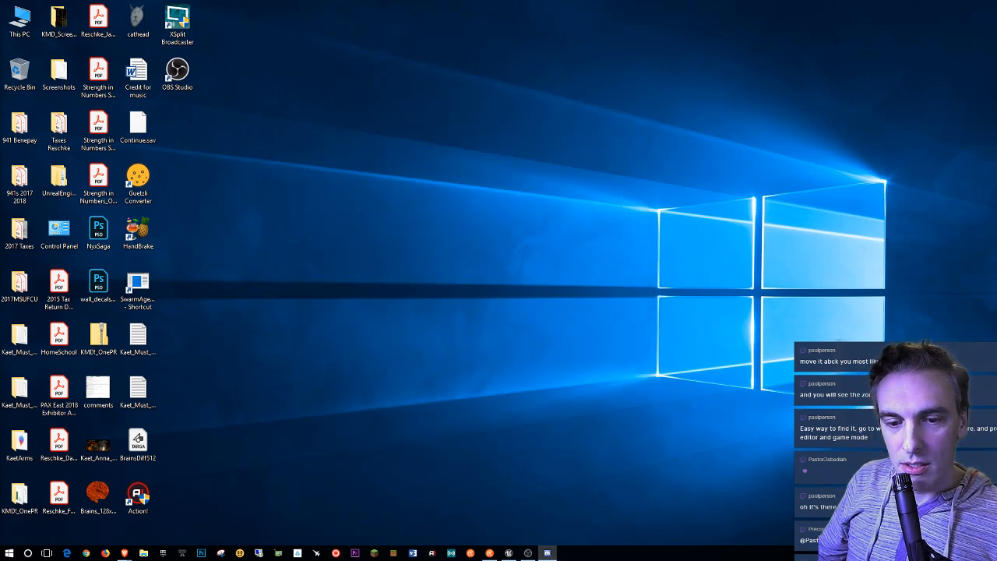
Step: Switch back to Unreal Editor, pull the view back from the blood-stained room and close the Content Browser to widen the viewport
{"action": "left_click", "coordinate": [509, 553]}
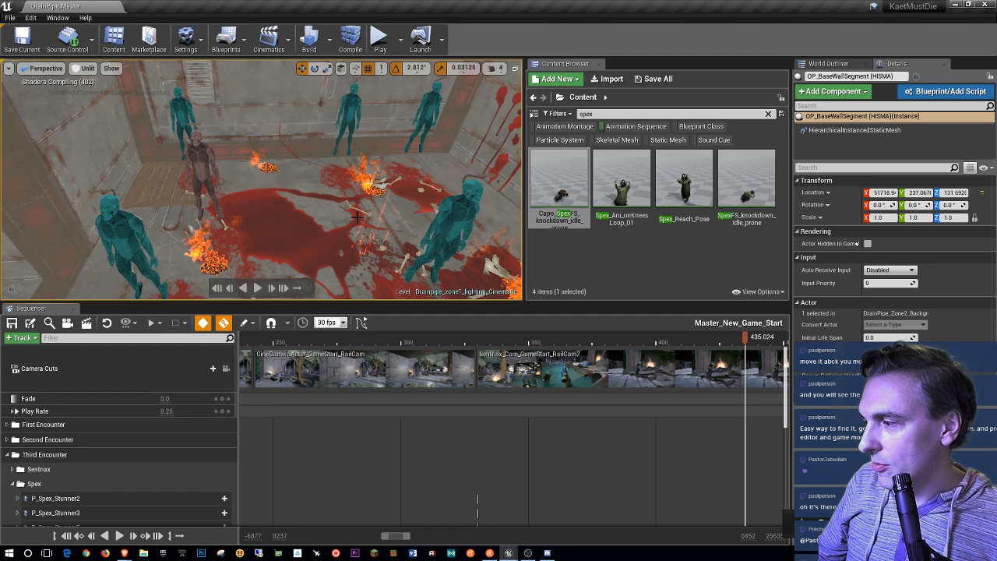
{"action": "key", "text": "s"}
{"action": "mouse_move", "coordinate": [356, 217]}
{"action": "right_mouse_down"}
{"action": "mouse_move", "coordinate": [352, 247]}
{"action": "mouse_move", "coordinate": [357, 226]}
{"action": "mouse_move", "coordinate": [363, 236]}
{"action": "right_mouse_up"}
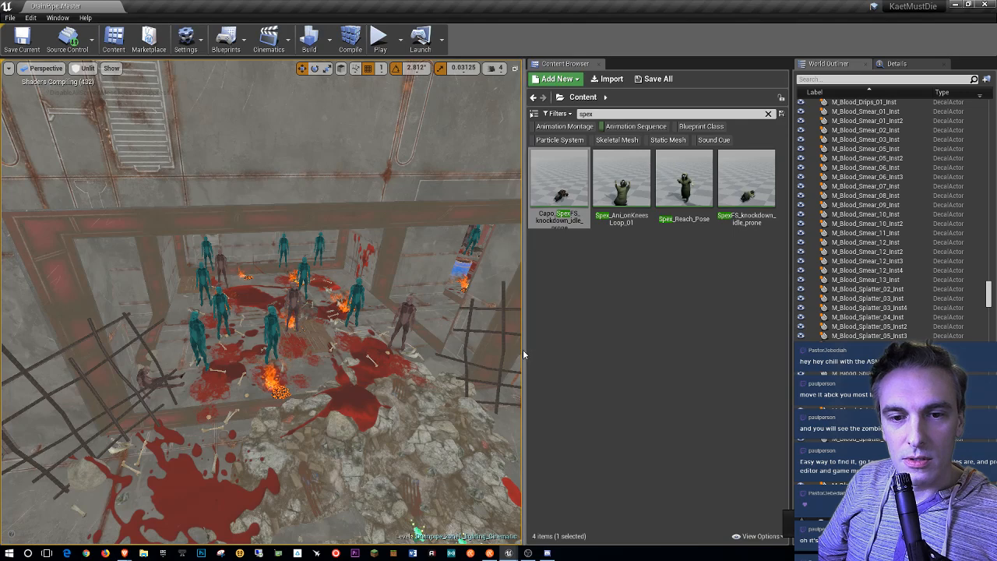
{"action": "left_click", "coordinate": [599, 65]}
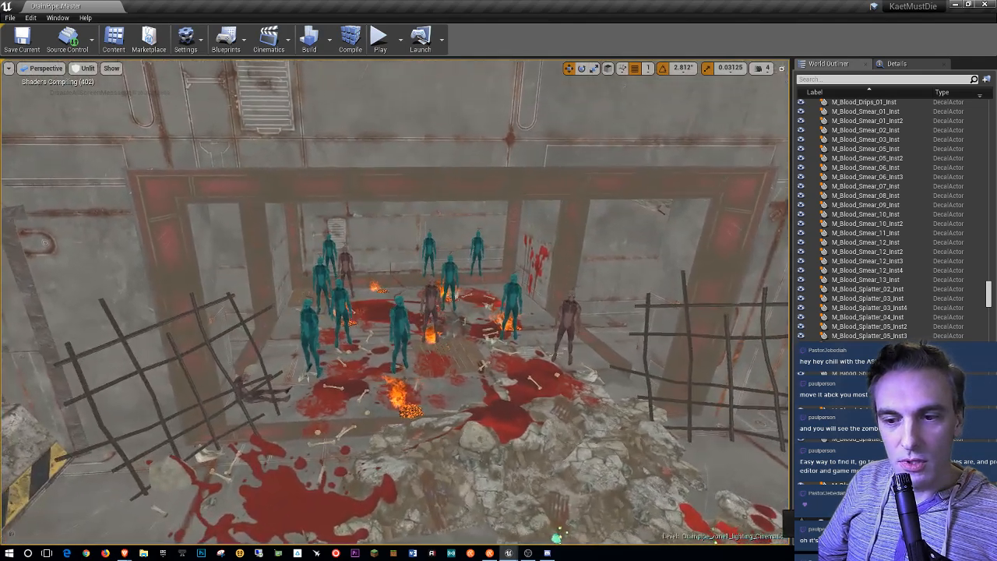
Step: Toggle game view repeatedly above the rubble at the barred room's entrance to compare how its standing figures appear
{"action": "right_click_drag", "start_coordinate": [432, 366], "coordinate": [431, 366]}
{"action": "key", "text": "g"}
{"action": "key", "text": "g"}
{"action": "key", "text": "g"}
{"action": "key", "text": "g"}
{"action": "key", "text": "g"}
{"action": "key", "text": "g"}
{"action": "key", "text": "g"}
{"action": "key", "text": "g"}
{"action": "key", "text": "g"}
{"action": "key", "text": "g"}
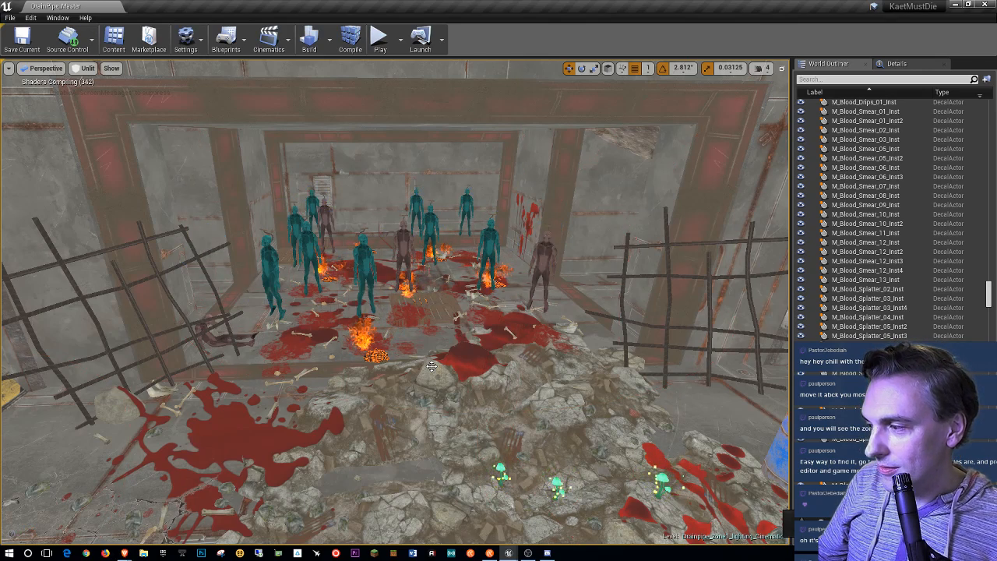
Step: Fly into the neighbouring room with the blue barrels and toggle game view to compare the figures there
{"action": "right_click_drag", "start_coordinate": [431, 367], "coordinate": [109, 369]}
{"action": "key", "text": "w"}
{"action": "key", "text": "g"}
{"action": "key", "text": "g"}
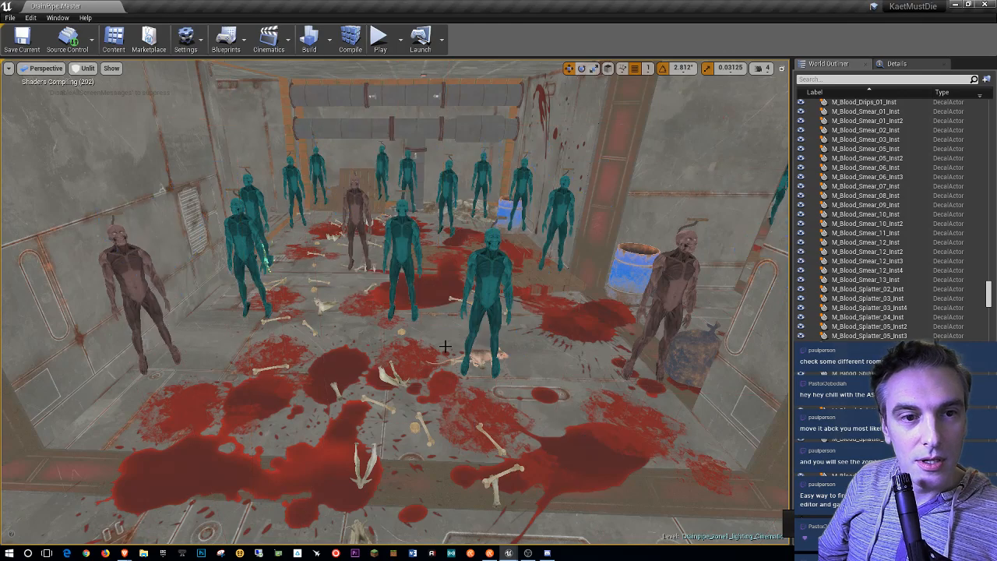
{"action": "key", "text": "g"}
{"action": "key", "text": "g"}
{"action": "key", "text": "g"}
{"action": "key", "text": "g"}
Step: Return to the barred room with the small fires and inspect its figures up close with the editor icons shown
{"action": "right_click_drag", "start_coordinate": [445, 346], "coordinate": [296, 399]}
{"action": "key", "text": "w"}
{"action": "key", "text": "s"}
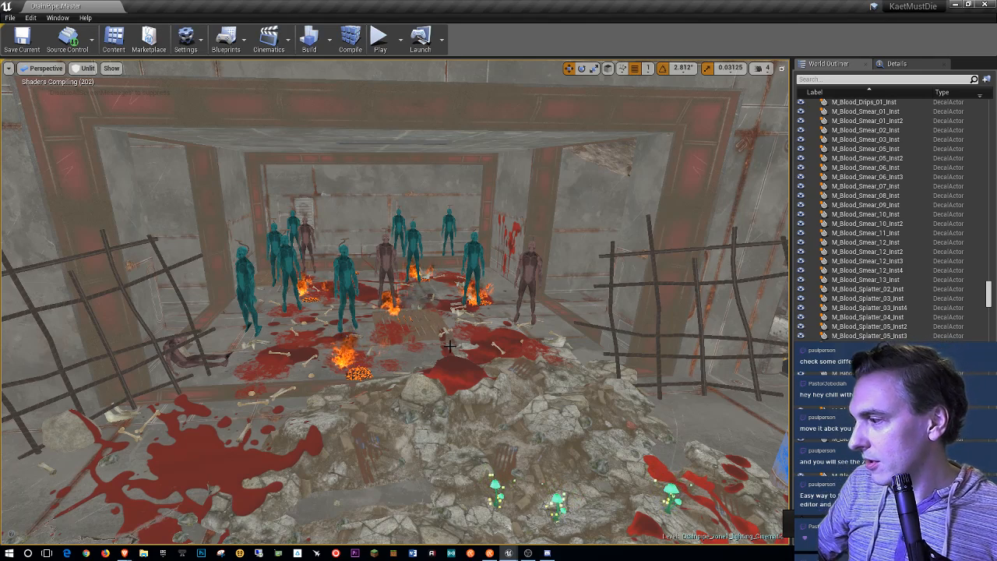
{"action": "right_click_drag", "start_coordinate": [395, 312], "coordinate": [386, 358]}
{"action": "key", "text": "g"}
{"action": "key", "text": "w"}
{"action": "key", "text": "s"}
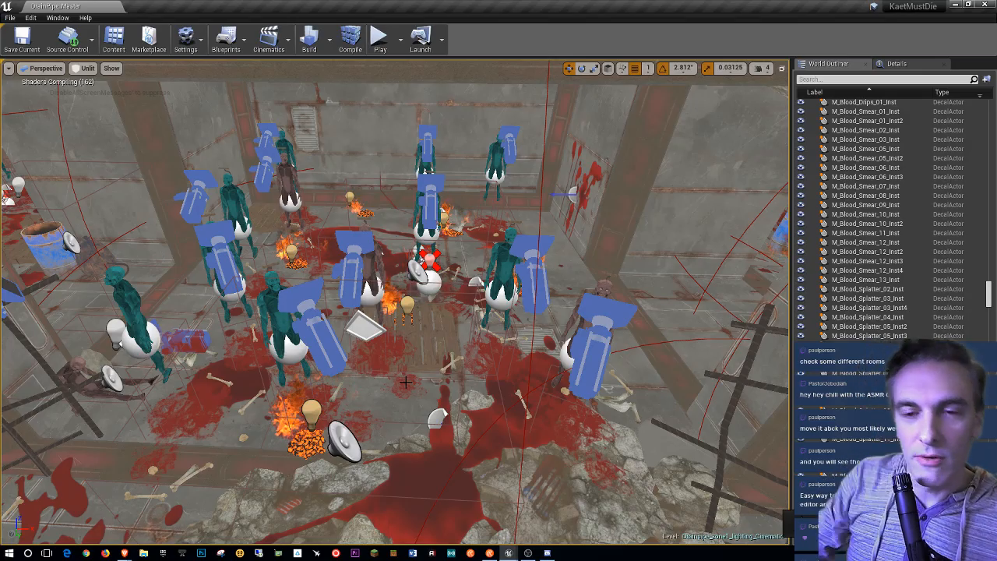
Step: Delete the selected actor and fly past the rusty pipes to the rubble-strewn area outside the next doorway
{"action": "key", "text": "w"}
{"action": "right_click_drag", "start_coordinate": [400, 321], "coordinate": [583, 406]}
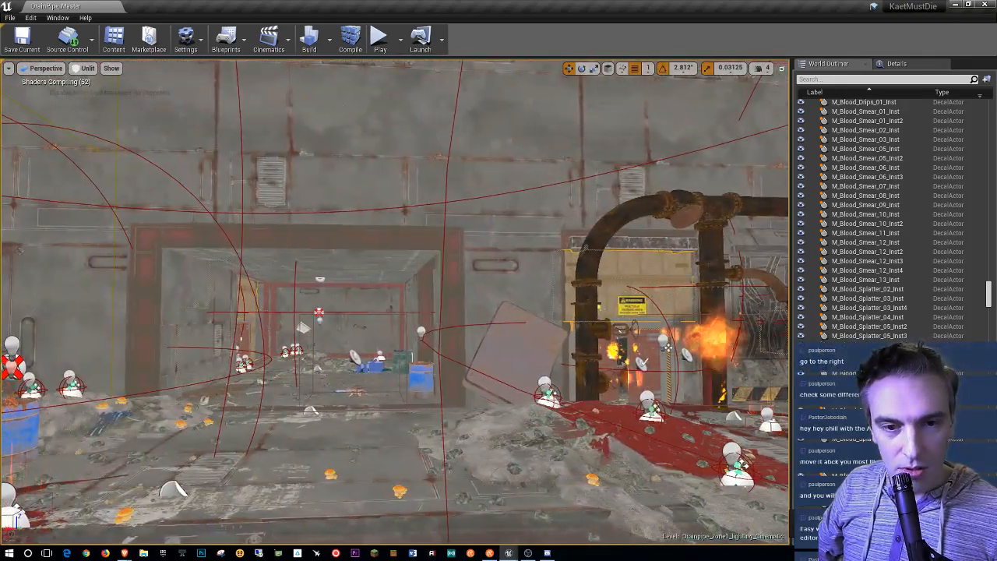
{"action": "key", "text": "Delete"}
{"action": "right_click_drag", "start_coordinate": [395, 302], "coordinate": [530, 304]}
{"action": "key", "text": "w"}
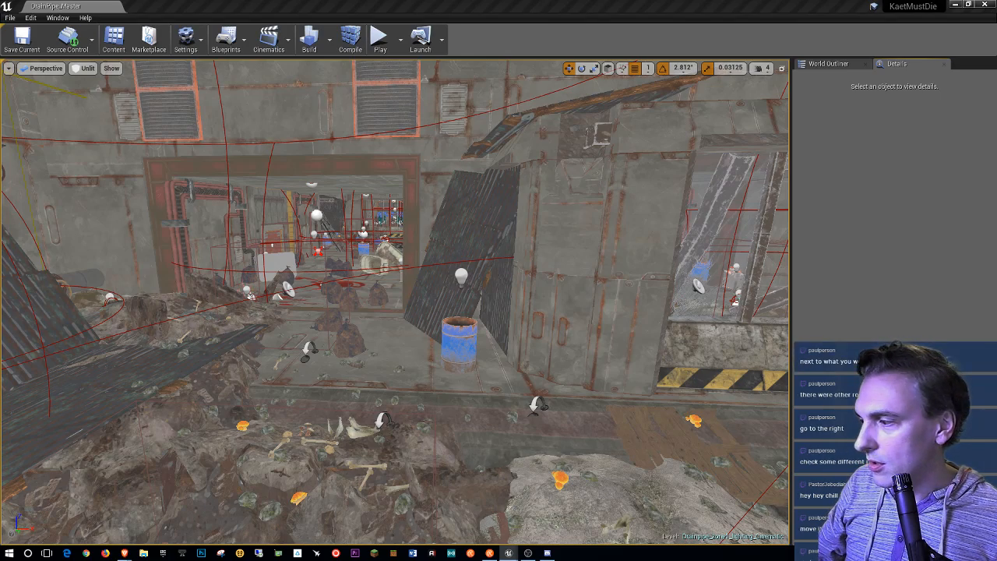
Step: Fly into the room with the hazard-striped door and burning barrel, and toggle game view to compare its figures
{"action": "right_click_drag", "start_coordinate": [449, 440], "coordinate": [682, 424]}
{"action": "mouse_move", "coordinate": [64, 501]}
{"action": "right_mouse_down"}
{"action": "mouse_move", "coordinate": [351, 515]}
{"action": "mouse_move", "coordinate": [701, 511]}
{"action": "mouse_move", "coordinate": [685, 534]}
{"action": "mouse_move", "coordinate": [748, 530]}
{"action": "mouse_move", "coordinate": [615, 534]}
{"action": "right_mouse_up"}
{"action": "right_click_drag", "start_coordinate": [348, 351], "coordinate": [370, 352]}
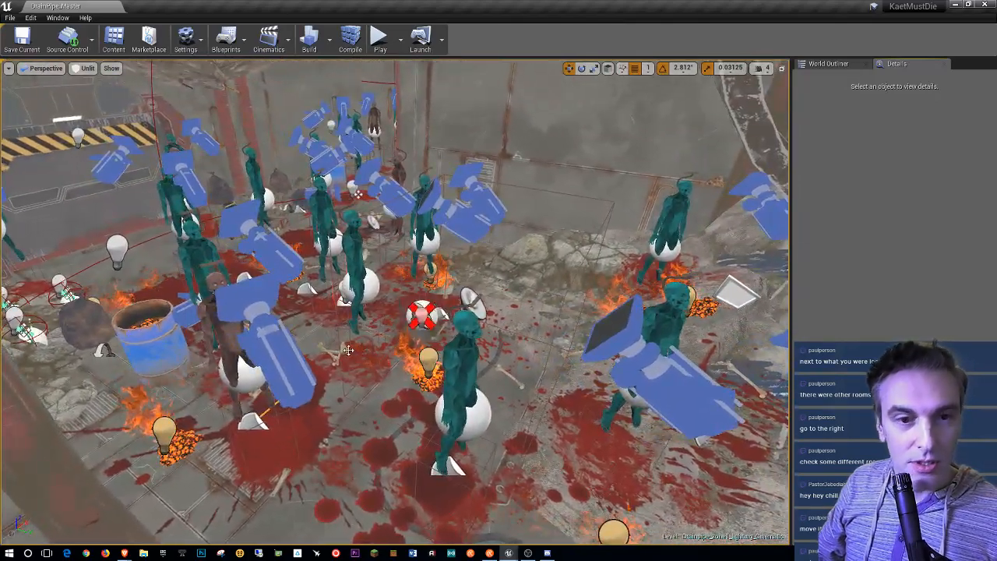
{"action": "key", "text": "g"}
{"action": "key", "text": "g"}
{"action": "key", "text": "g"}
{"action": "key", "text": "g"}
{"action": "key", "text": "g"}
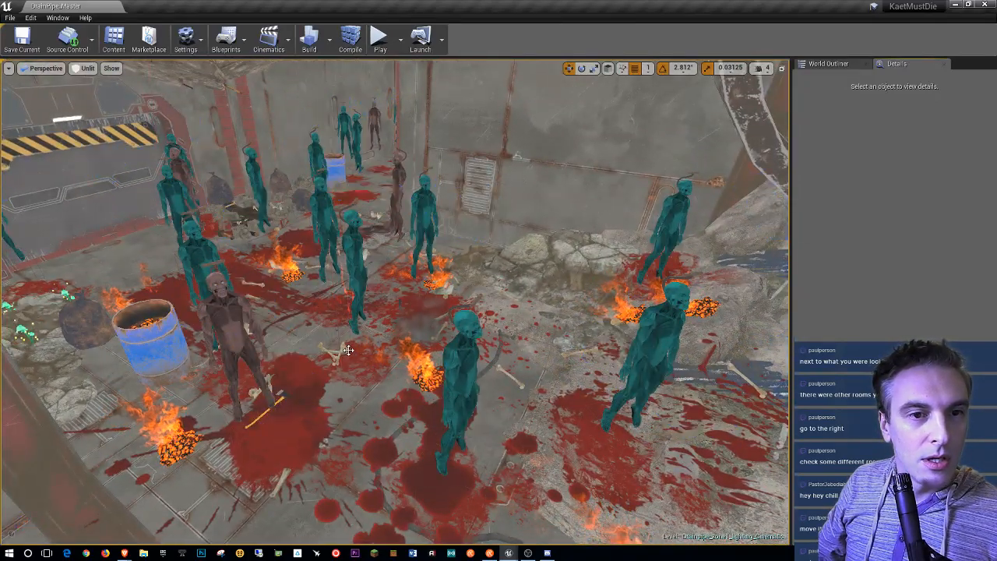
{"action": "key", "text": "g"}
{"action": "key", "text": "g"}
{"action": "key", "text": "g"}
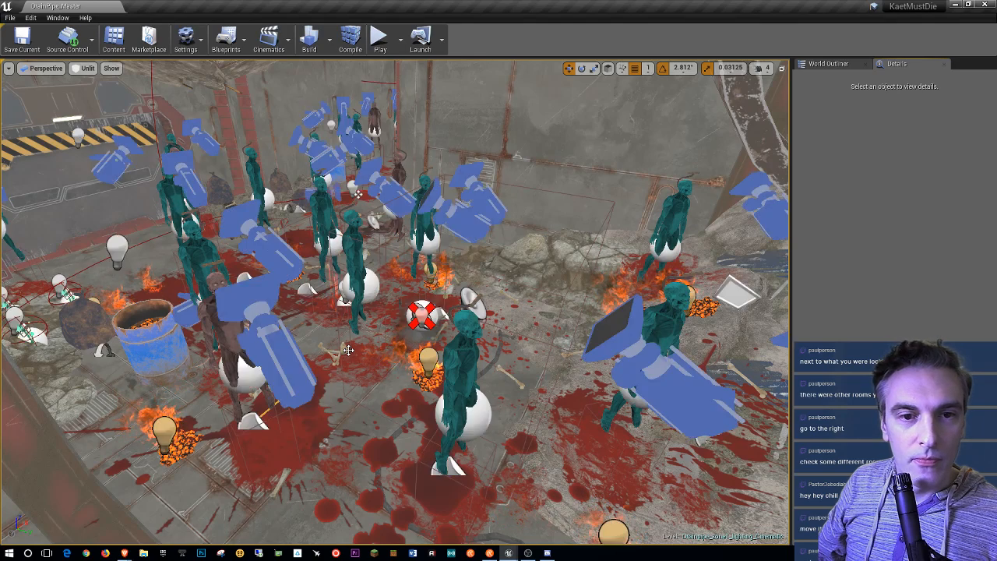
{"action": "key", "text": "g"}
{"action": "key", "text": "g"}
{"action": "key", "text": "g"}
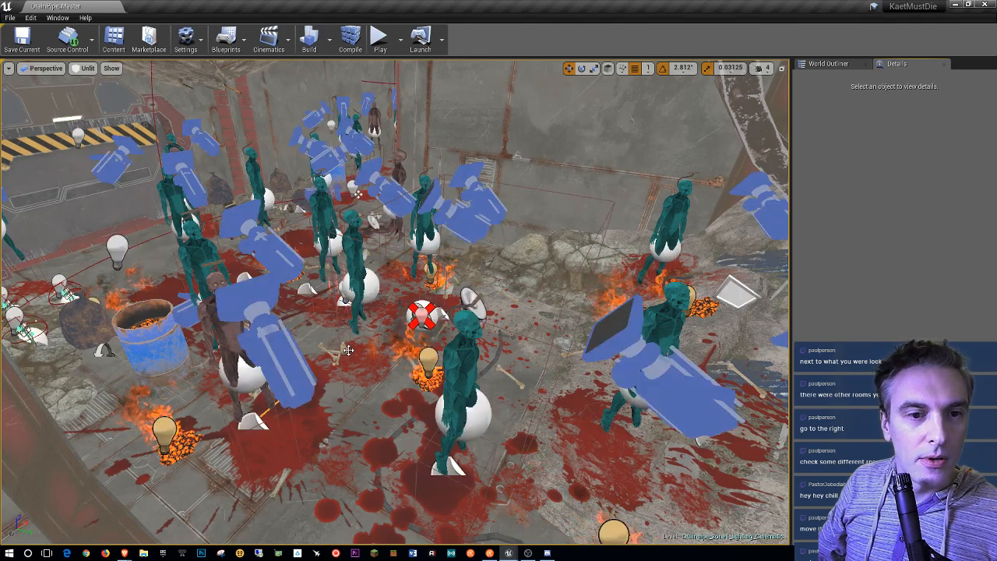
{"action": "key", "text": "g"}
{"action": "key", "text": "g"}
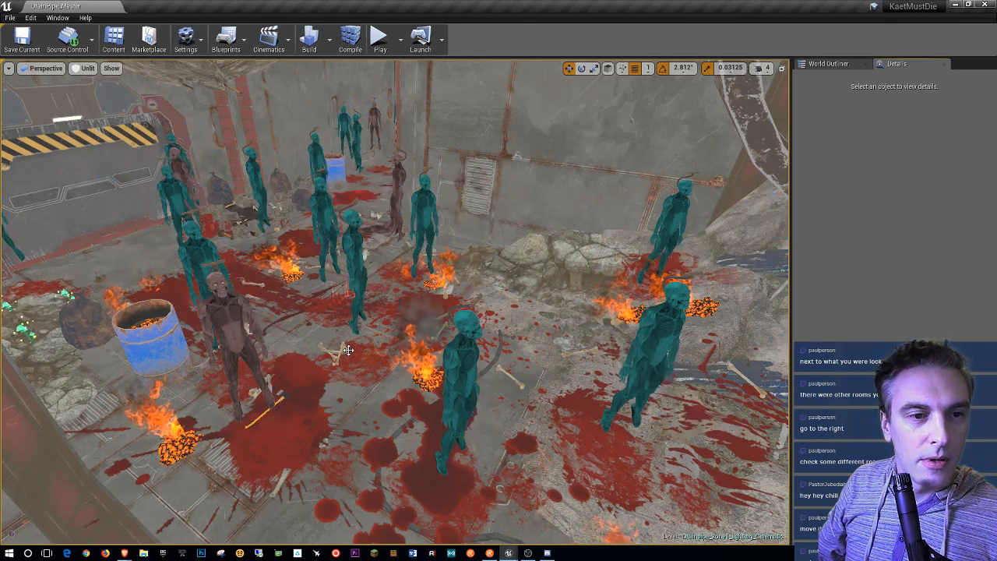
Step: Turn the view toward the hazard-striped door and check the figures again with game view on and off
{"action": "right_click_drag", "start_coordinate": [349, 350], "coordinate": [269, 349]}
{"action": "key", "text": "g"}
{"action": "key", "text": "g"}
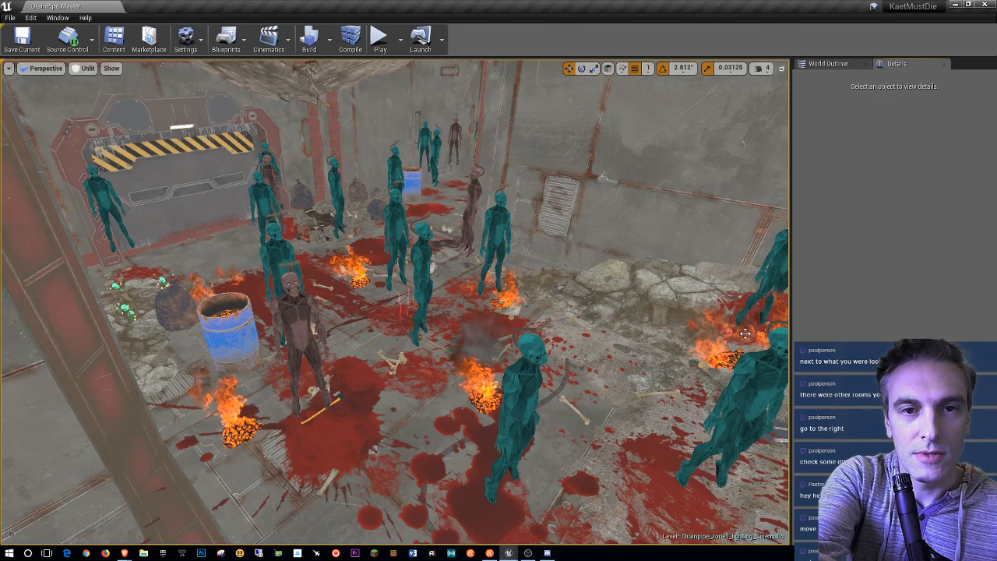
{"action": "key", "text": "g"}
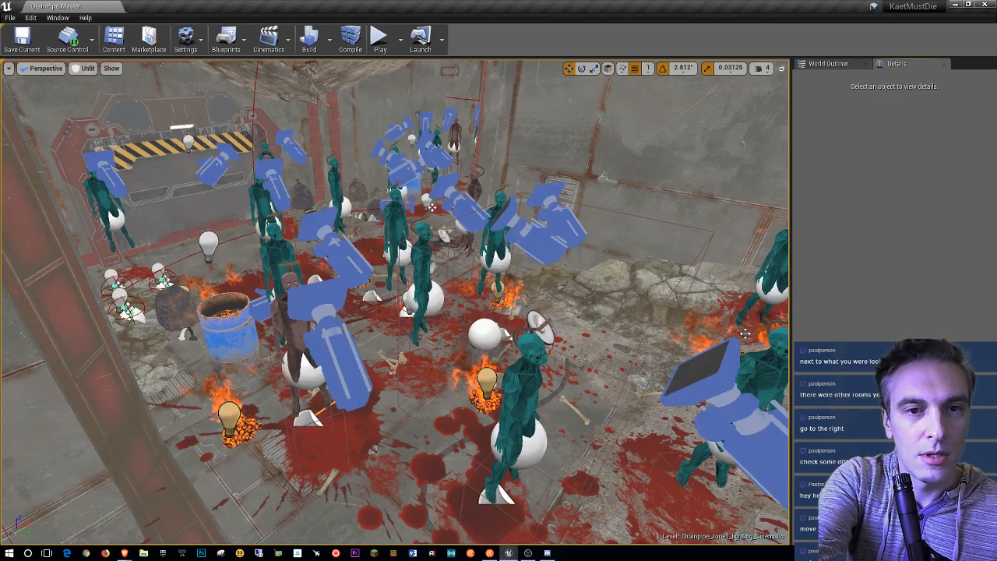
{"action": "key", "text": "g"}
{"action": "key", "text": "g"}
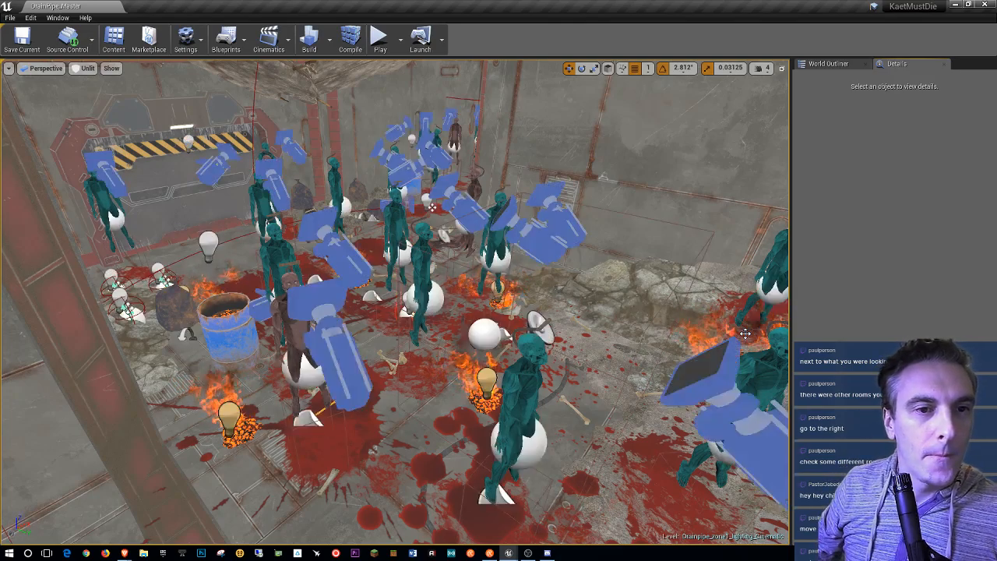
{"action": "key", "text": "g"}
{"action": "key", "text": "g"}
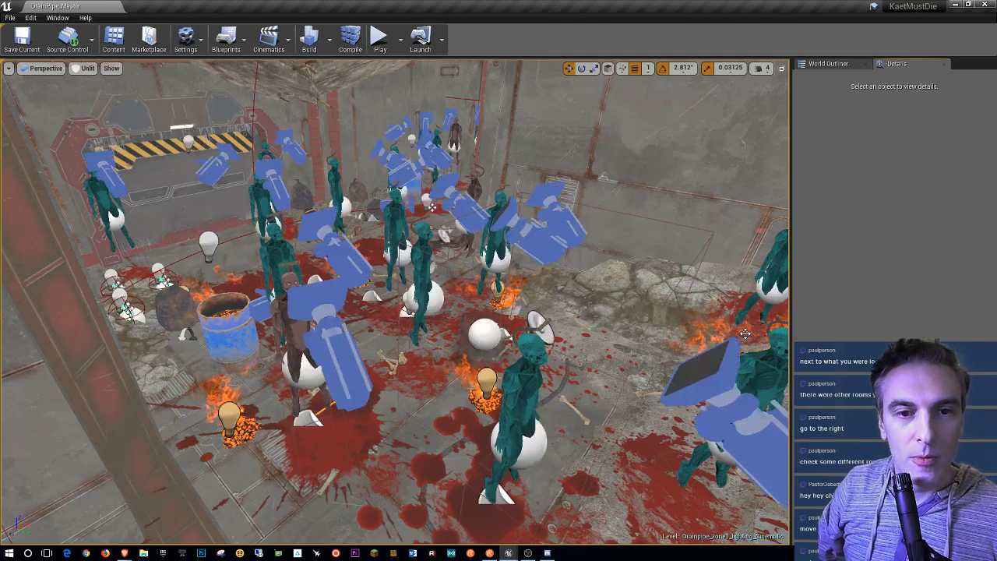
Step: Move to the long narrow corridor of hanging figures and compare their appearance in game view and editor view
{"action": "right_click_drag", "start_coordinate": [713, 335], "coordinate": [655, 335]}
{"action": "key", "text": "g"}
{"action": "key", "text": "g"}
{"action": "key", "text": "g"}
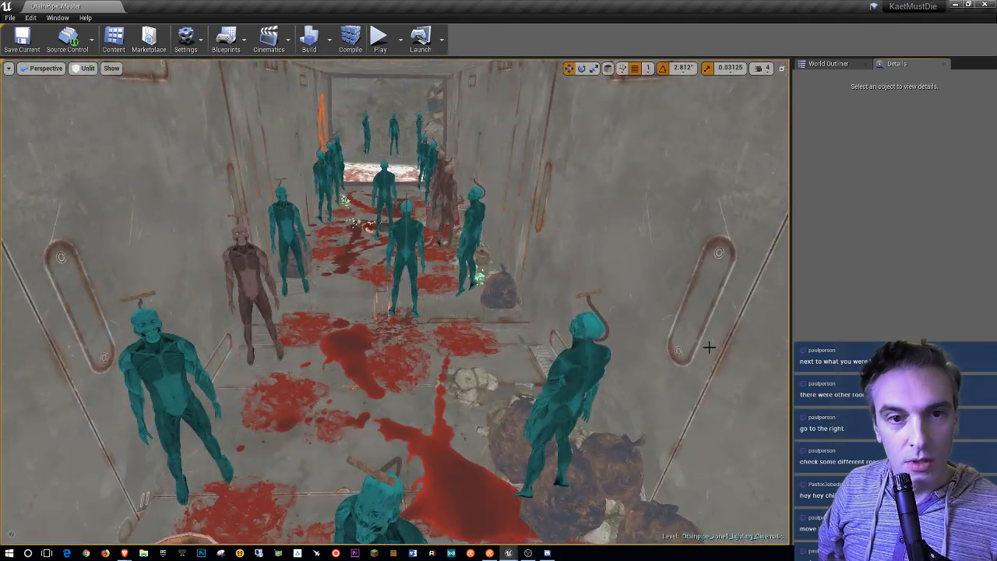
{"action": "key", "text": "g"}
{"action": "key", "text": "g"}
{"action": "key", "text": "g"}
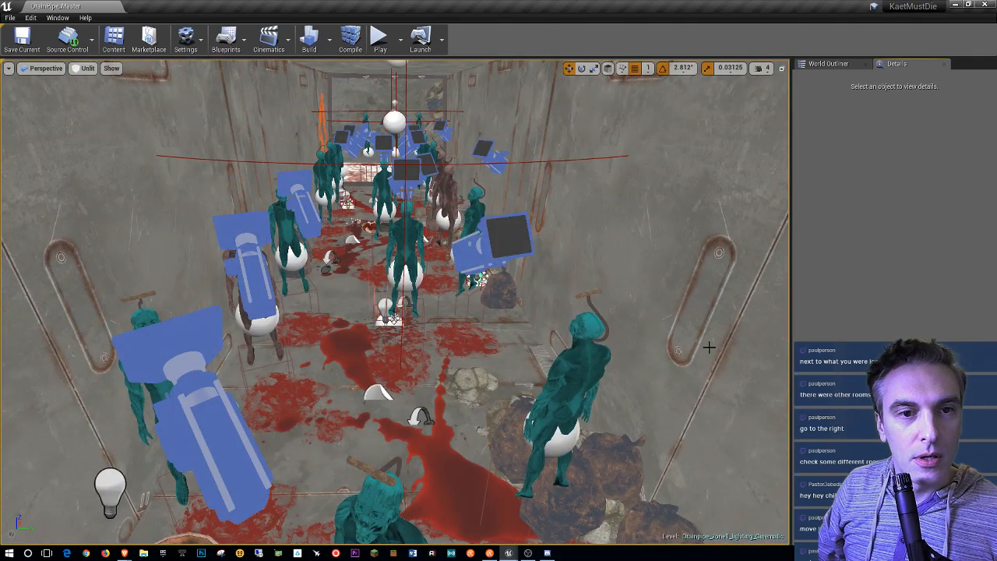
{"action": "key", "text": "g"}
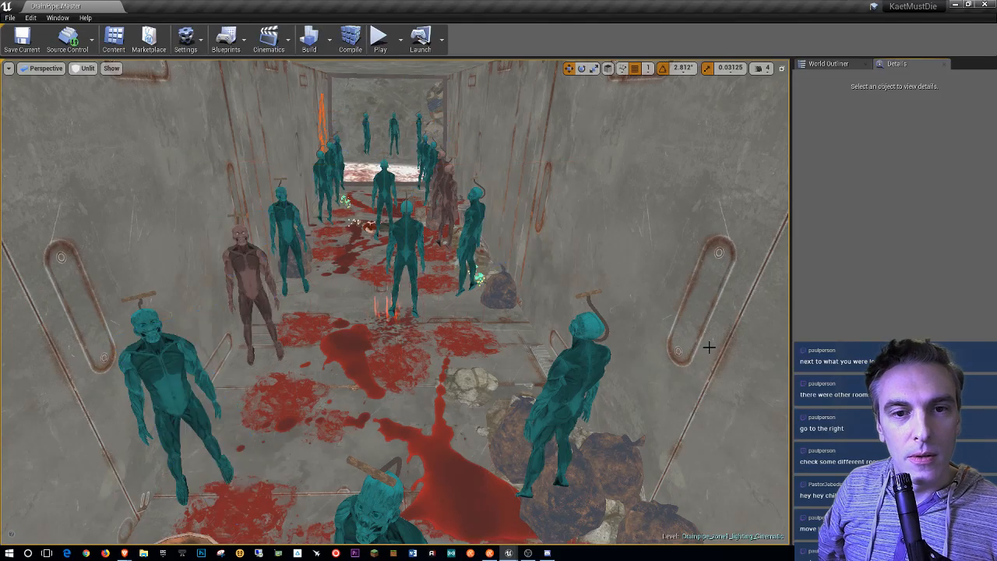
Step: Fly to the blood-stained room with the wooden floor boards and toggle game view to check its figures
{"action": "mouse_move", "coordinate": [709, 347]}
{"action": "right_mouse_down"}
{"action": "mouse_move", "coordinate": [783, 354]}
{"action": "mouse_move", "coordinate": [737, 355]}
{"action": "mouse_move", "coordinate": [745, 351]}
{"action": "mouse_move", "coordinate": [724, 382]}
{"action": "mouse_move", "coordinate": [733, 390]}
{"action": "mouse_move", "coordinate": [717, 349]}
{"action": "right_mouse_up"}
{"action": "key", "text": "s"}
{"action": "key", "text": "s"}
{"action": "key", "text": "w"}
{"action": "key", "text": "g"}
{"action": "key", "text": "g"}
{"action": "key", "text": "g"}
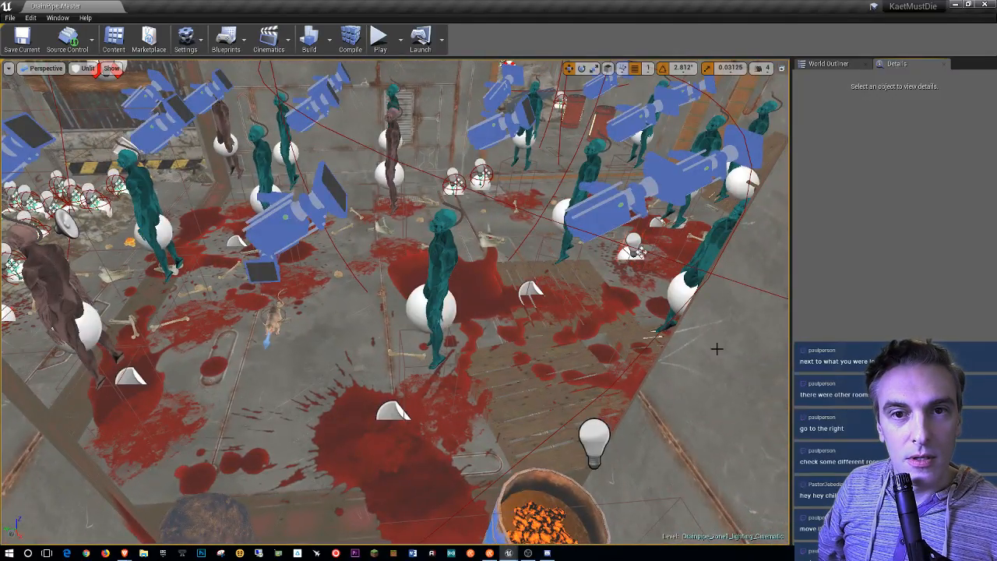
{"action": "key", "text": "g"}
{"action": "key", "text": "g"}
{"action": "key", "text": "g"}
Step: Fly through the large hall to the room with the twisted bars and toggle game view to compare its figures
{"action": "mouse_move", "coordinate": [725, 349]}
{"action": "right_mouse_down"}
{"action": "mouse_move", "coordinate": [744, 350]}
{"action": "mouse_move", "coordinate": [725, 349]}
{"action": "right_mouse_up"}
{"action": "key", "text": "g"}
{"action": "key", "text": "g"}
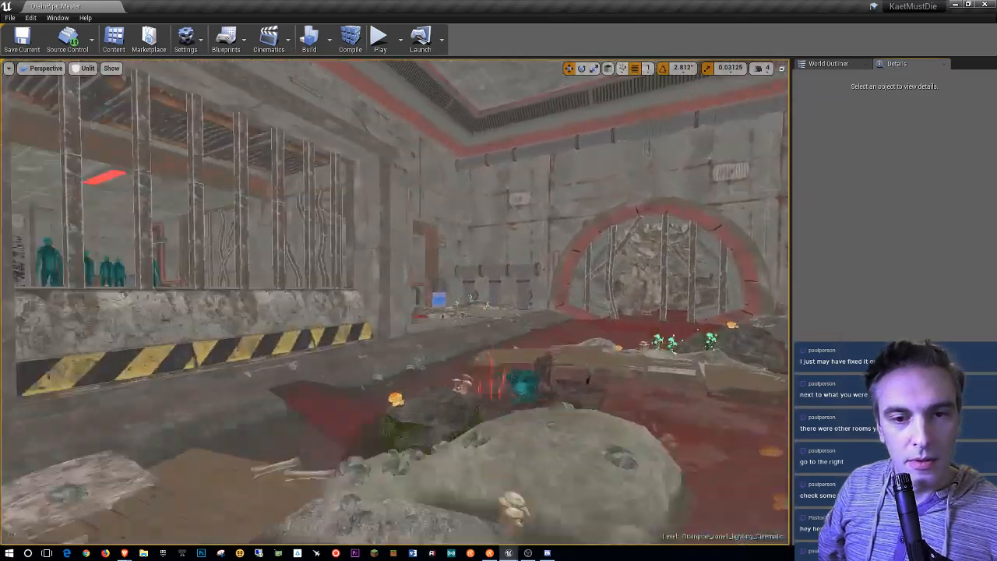
{"action": "right_click_drag", "start_coordinate": [396, 303], "coordinate": [253, 318]}
{"action": "right_click_drag", "start_coordinate": [734, 338], "coordinate": [734, 371]}
{"action": "key", "text": "g"}
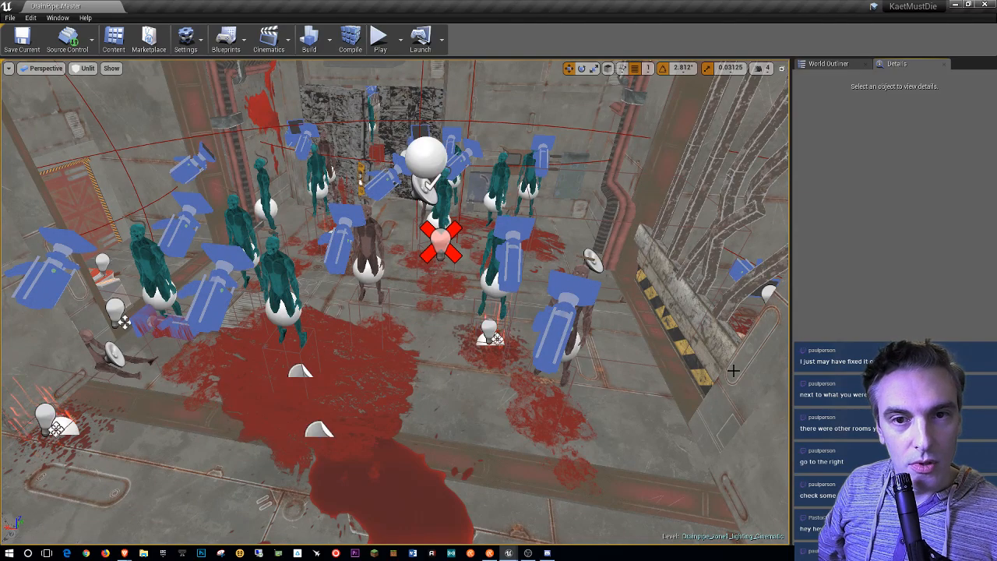
{"action": "key", "text": "g"}
{"action": "key", "text": "g"}
{"action": "key", "text": "g"}
Step: Select the teal HangingZombie120 figure, filter the World Outliner by "hangingzombie" and look through the listed actors
{"action": "left_click", "coordinate": [828, 63]}
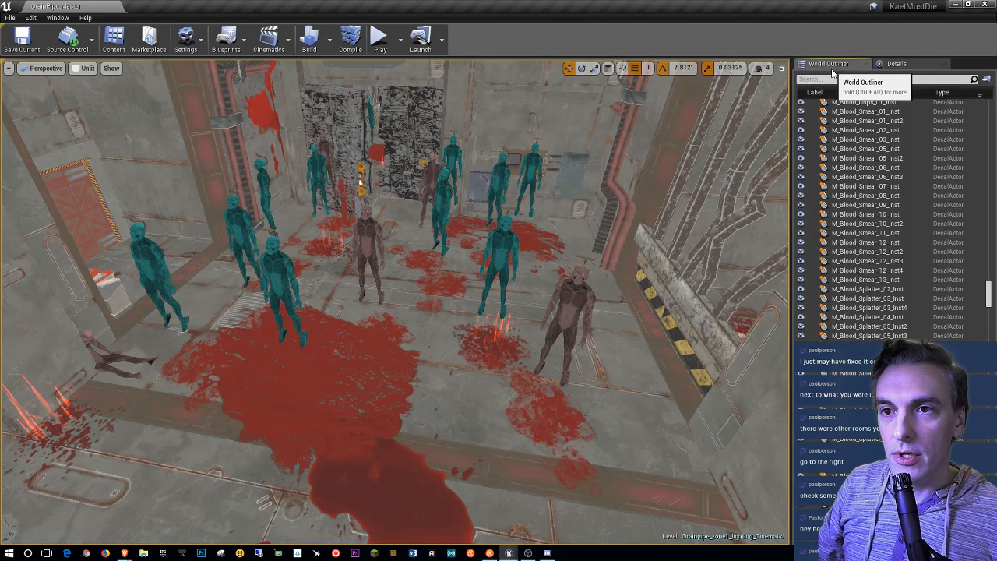
{"action": "left_click", "coordinate": [502, 253]}
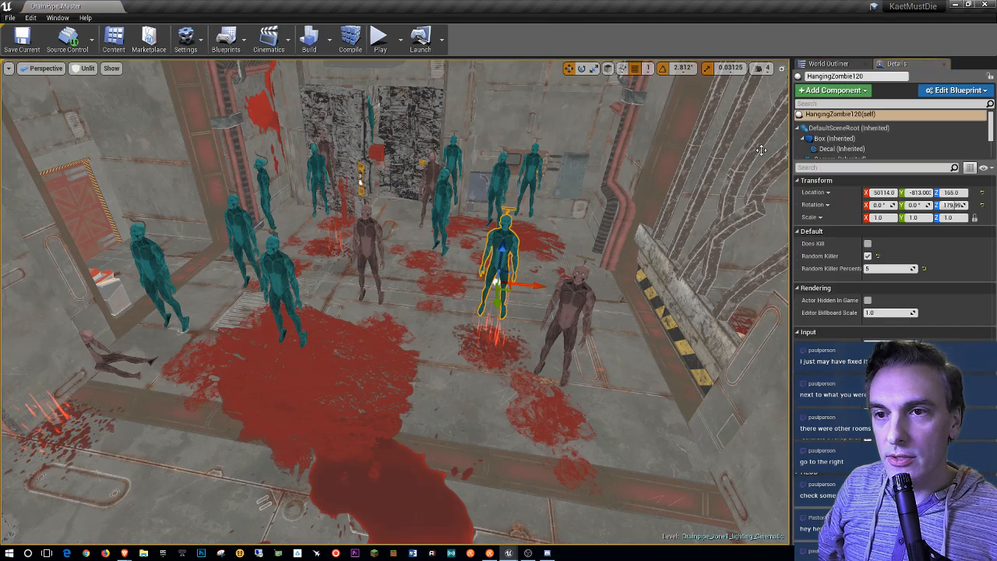
{"action": "left_click", "coordinate": [849, 63]}
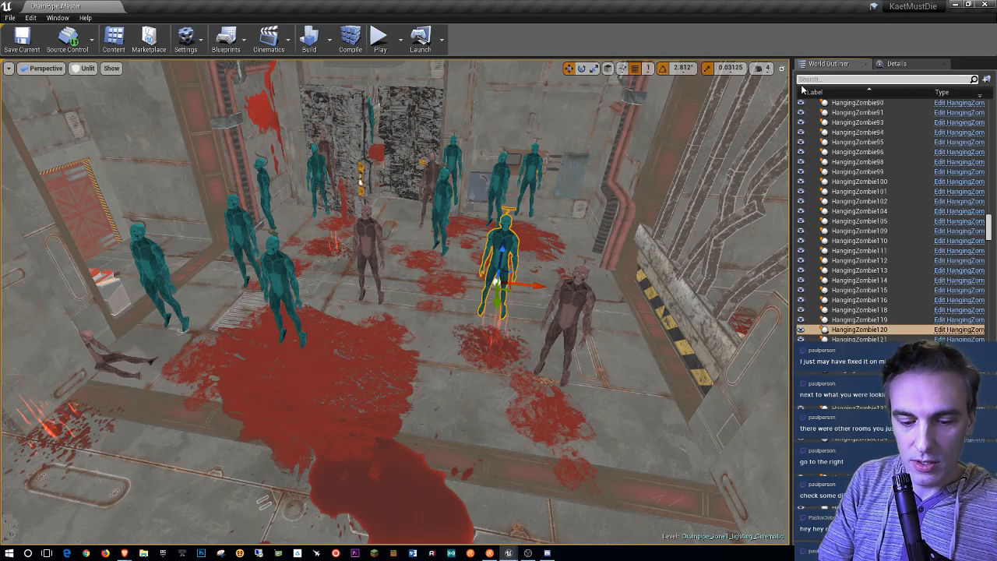
{"action": "type", "text": "hangingzombie"}
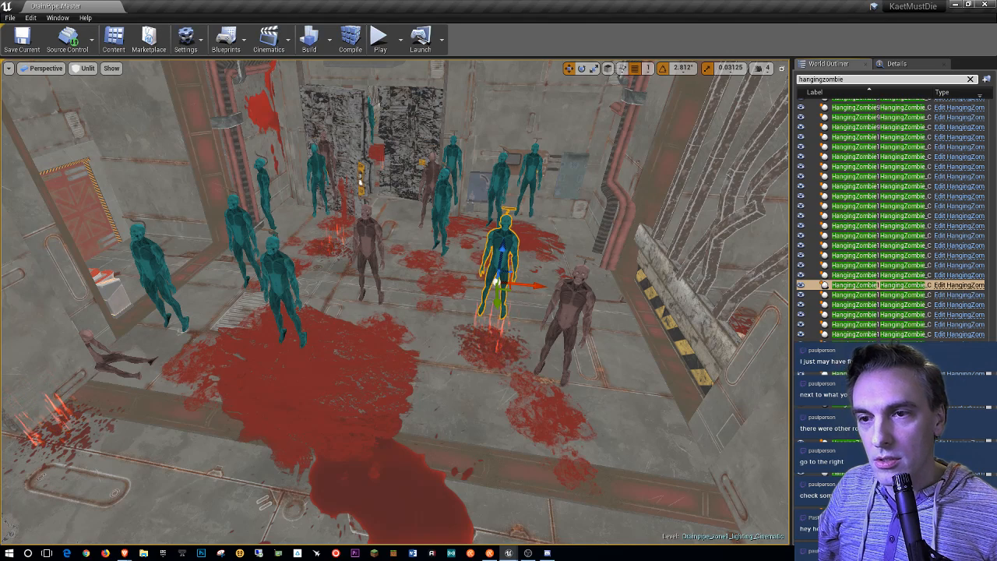
{"action": "scroll", "coordinate": [880, 312], "scroll_direction": "down", "scroll_amount": 10}
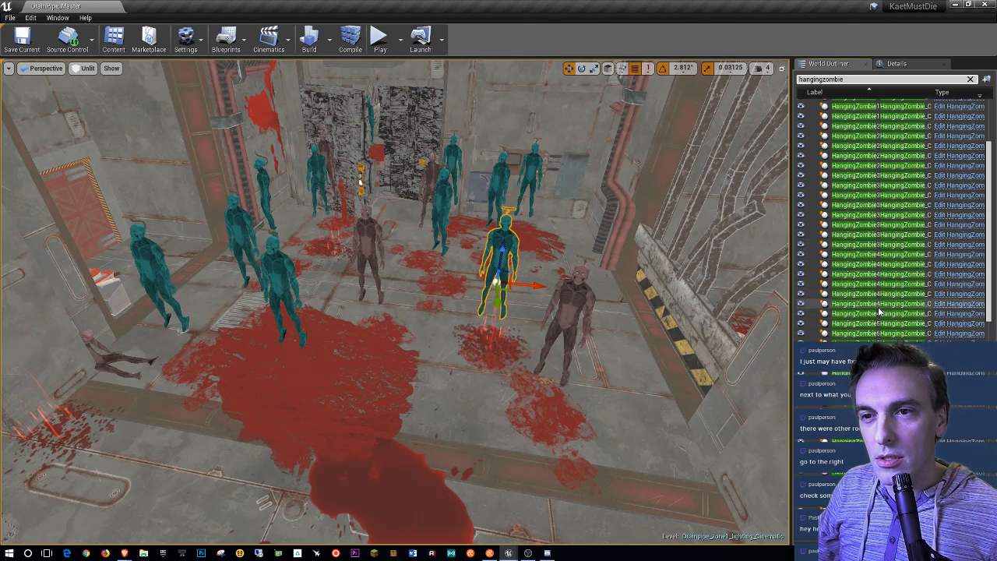
{"action": "scroll", "coordinate": [881, 312], "scroll_direction": "up", "scroll_amount": 10}
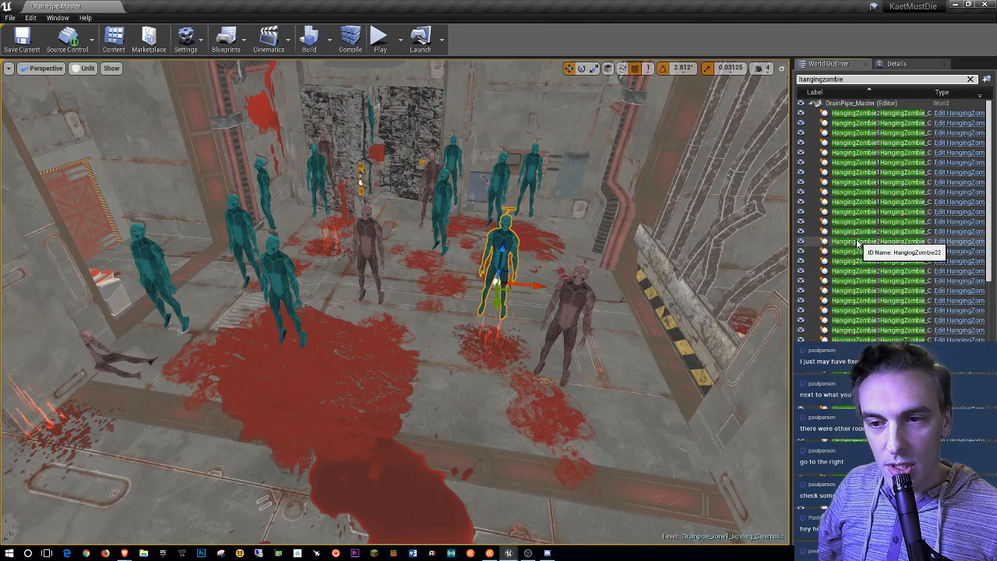
{"action": "scroll", "coordinate": [861, 249], "scroll_direction": "down", "scroll_amount": 5}
{"action": "scroll", "coordinate": [865, 254], "scroll_direction": "down", "scroll_amount": 2}
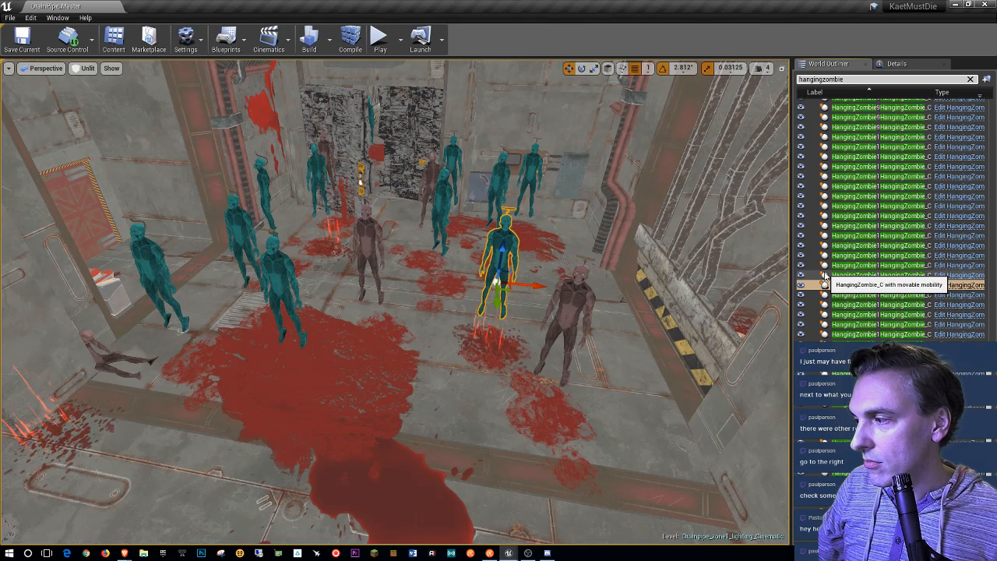
Step: Deselect the hanging figure and fly past the collapsed rubble to inspect the area with blue barrels and bodies on the floor
{"action": "right_click_drag", "start_coordinate": [469, 340], "coordinate": [421, 338]}
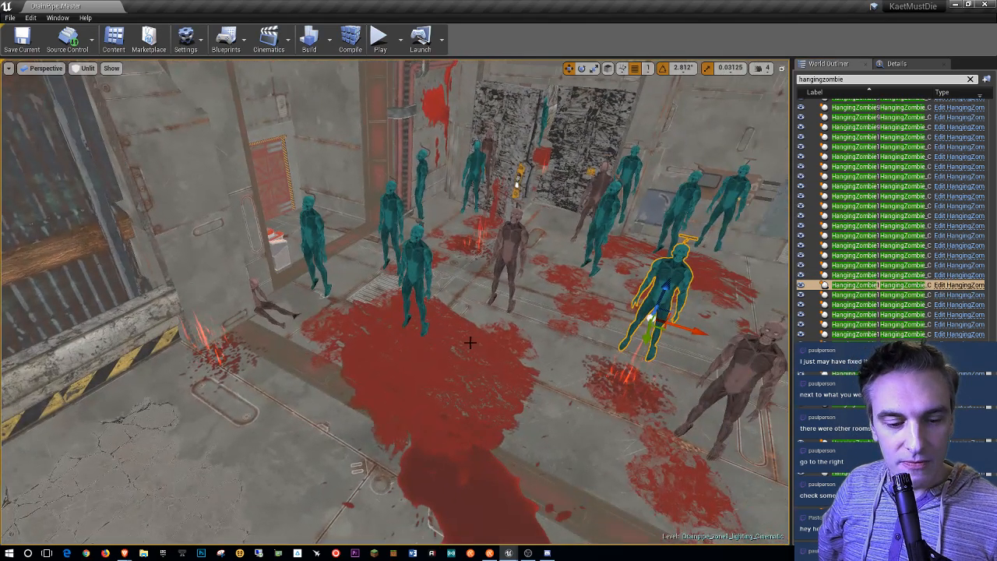
{"action": "double_click", "coordinate": [483, 338]}
{"action": "right_click_drag", "start_coordinate": [486, 337], "coordinate": [273, 335]}
{"action": "key", "text": "w"}
{"action": "key", "text": "w"}
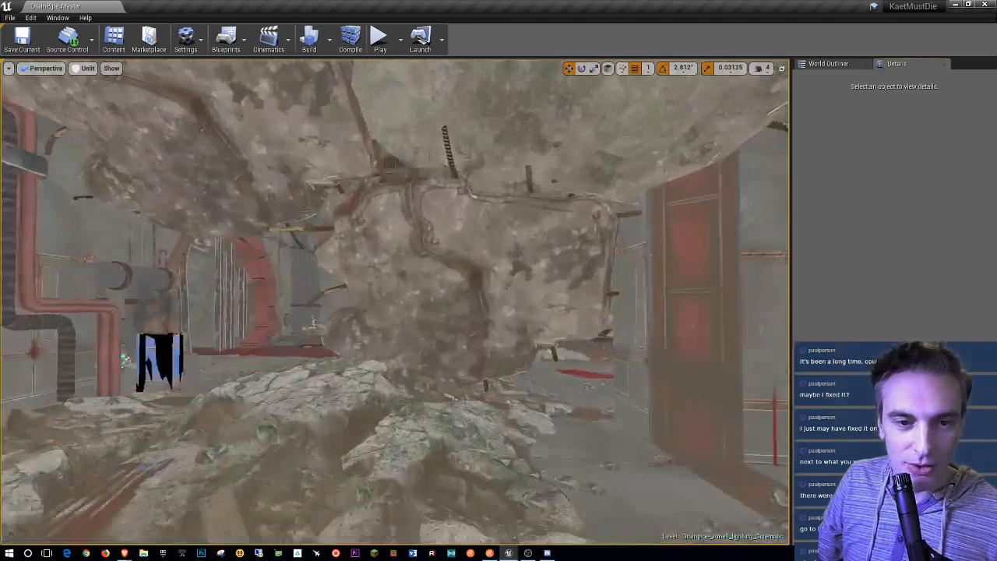
{"action": "key", "text": "w"}
{"action": "right_click_drag", "start_coordinate": [395, 302], "coordinate": [464, 309]}
{"action": "key", "text": "w"}
{"action": "key", "text": "w"}
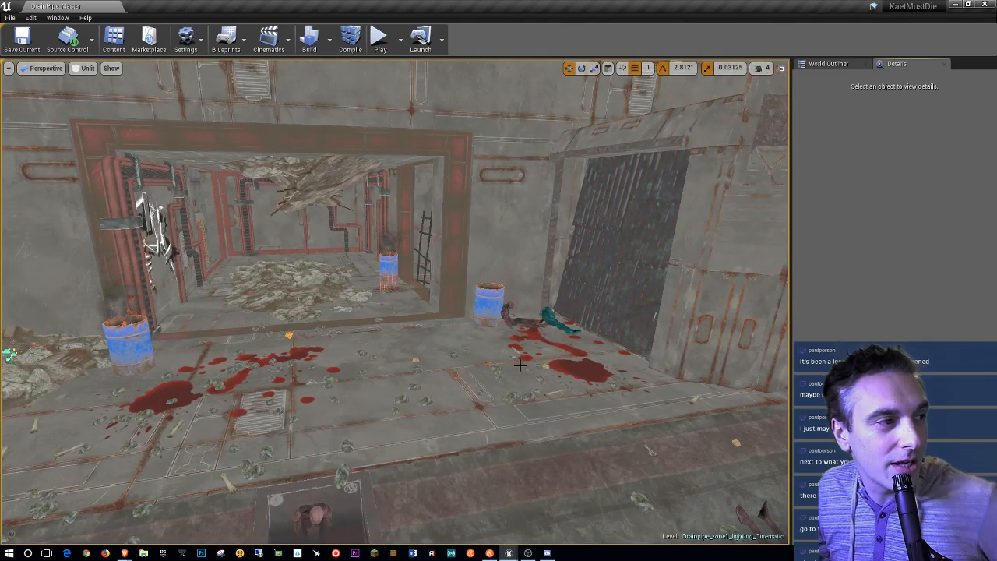